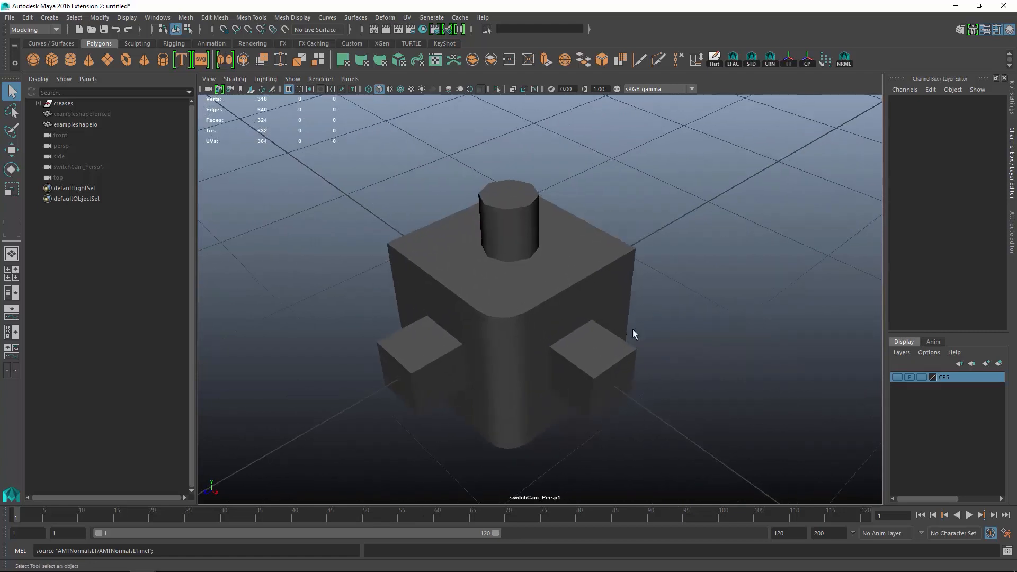
Step: Select the low-poly exampleshapelo mesh and examine its topology and rounded corner from several angles
left_click(590, 262)
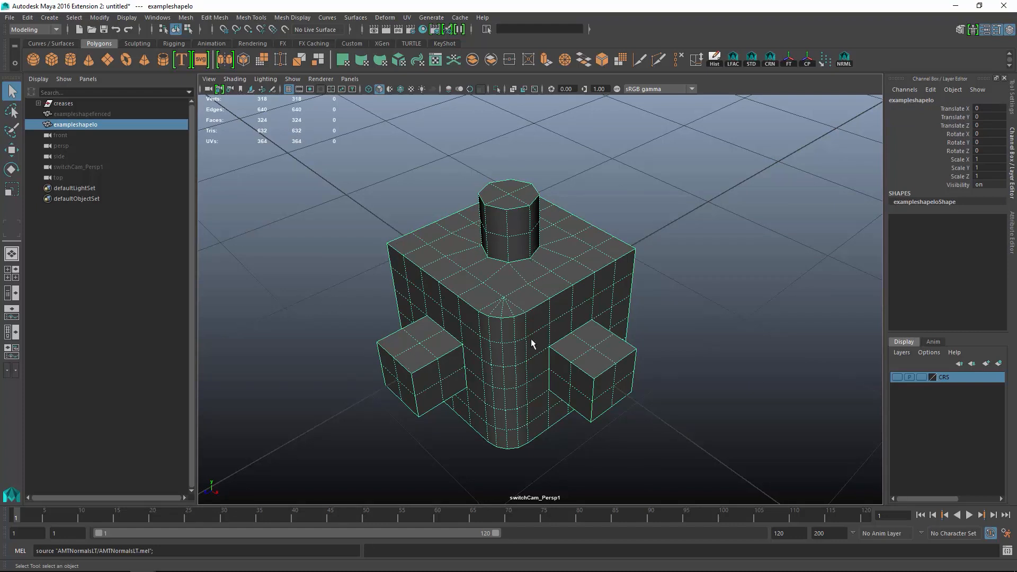
left_click_drag(507, 370, 525, 289, "alt")
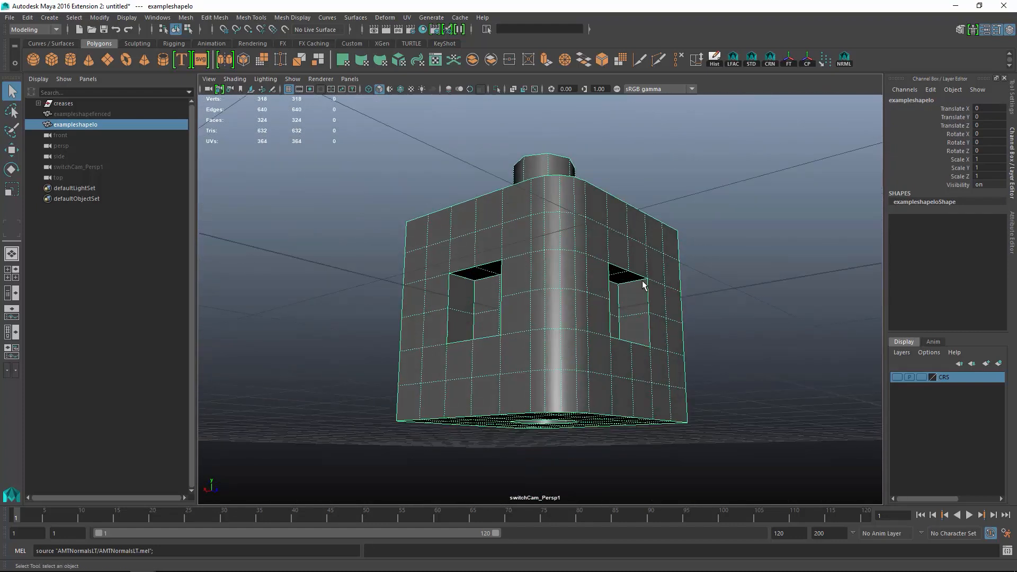
left_click_drag(634, 316, 745, 212, "alt")
right_click_drag(745, 212, 631, 268, "alt")
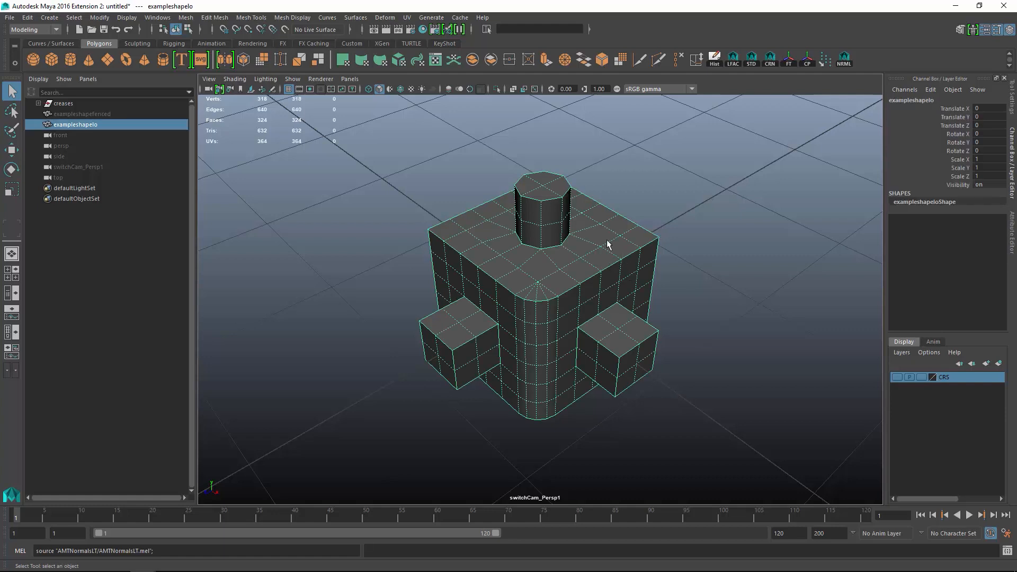
right_click_drag(527, 212, 795, 331, "alt")
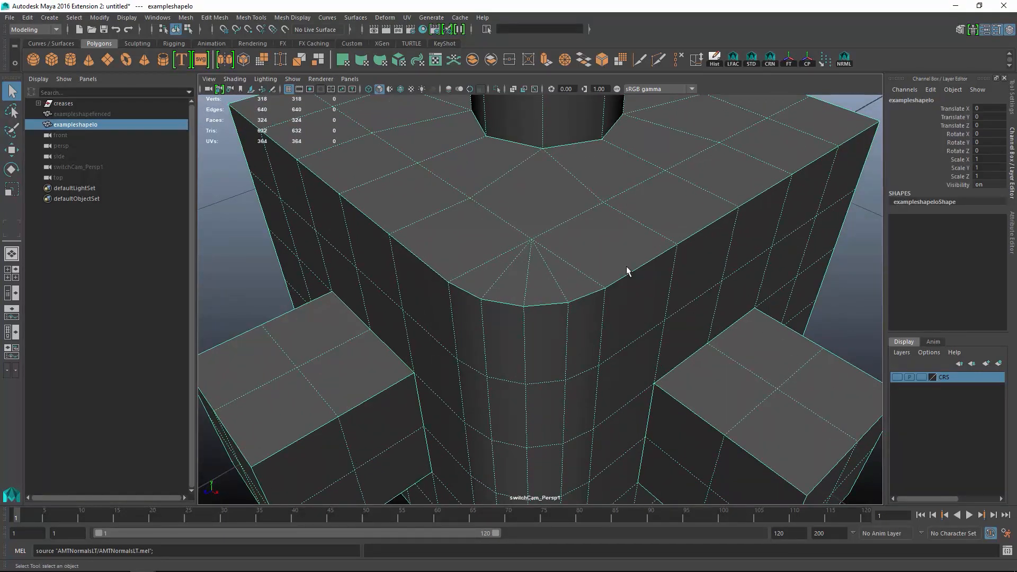
right_click_drag(627, 270, 588, 260, "alt")
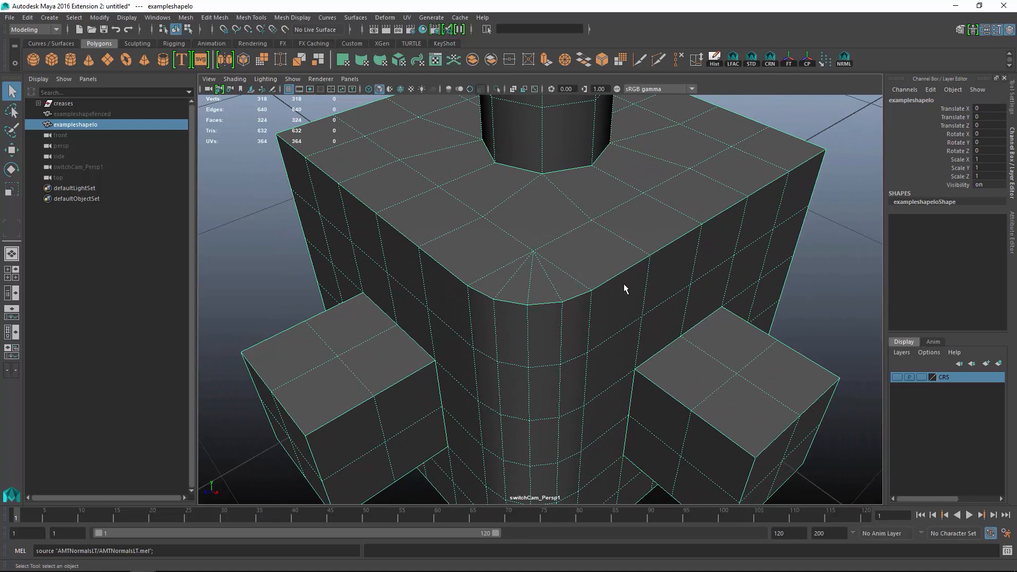
right_click_drag(736, 278, 522, 263, "alt")
left_click_drag(665, 265, 577, 259, "alt")
Step: Unhide the exampleshapefenced mesh and display it with smooth mesh preview
left_click(88, 116)
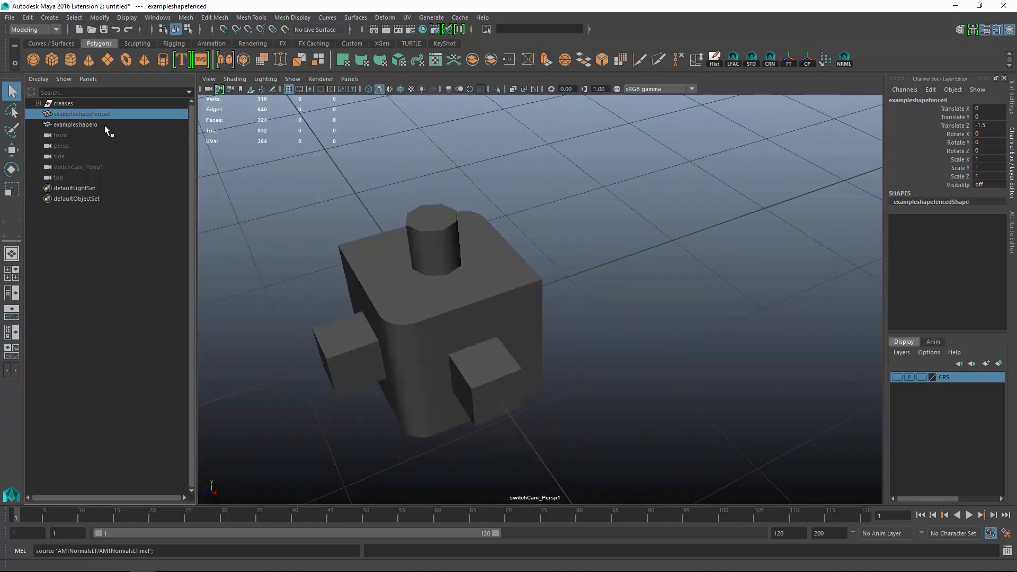
key("shift+h")
right_click_drag(485, 234, 590, 270, "alt")
left_click_drag(590, 270, 416, 245, "alt")
middle_click_drag(415, 245, 212, 239, "alt")
right_click_drag(212, 239, 413, 257, "alt")
left_click_drag(413, 257, 522, 278, "alt")
middle_click_drag(475, 250, 583, 249, "alt")
left_click_drag(583, 250, 636, 265, "alt")
right_click_drag(636, 265, 548, 254, "alt")
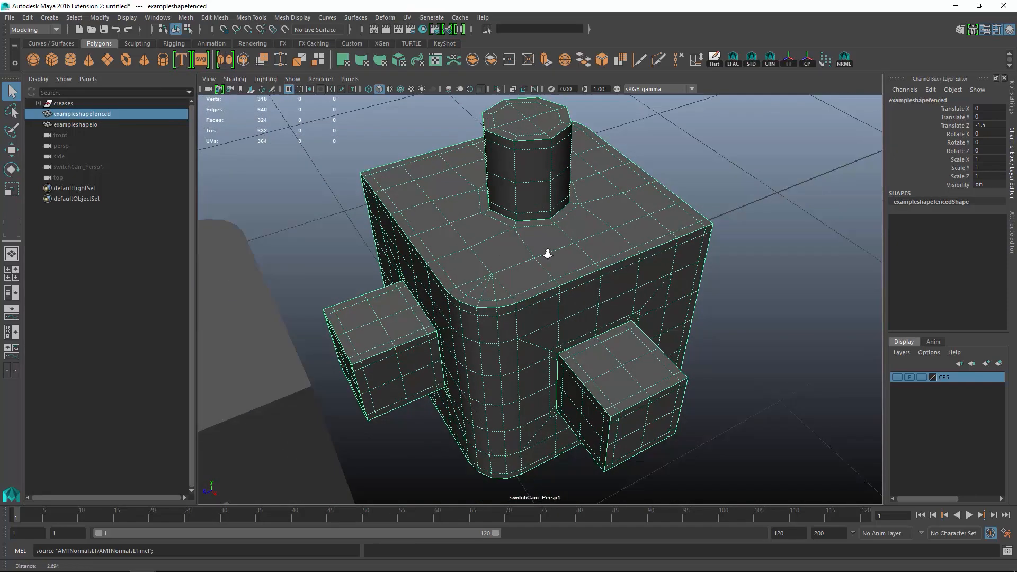
key("3")
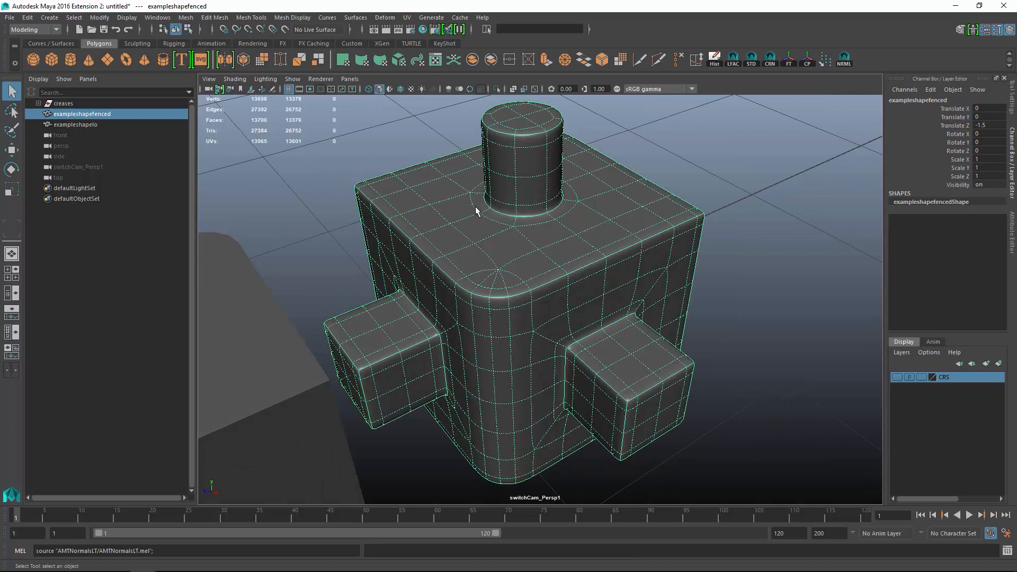
Step: Examine the smoothed exampleshapefenced mesh and its supporting edge loops beside the low-poly original
left_click_drag(584, 227, 371, 233, "alt")
middle_click_drag(371, 233, 518, 249, "alt")
right_click_drag(805, 303, 716, 272, "alt")
left_click_drag(715, 275, 451, 172, "alt")
left_click(742, 242)
left_click_drag(784, 253, 647, 275, "alt")
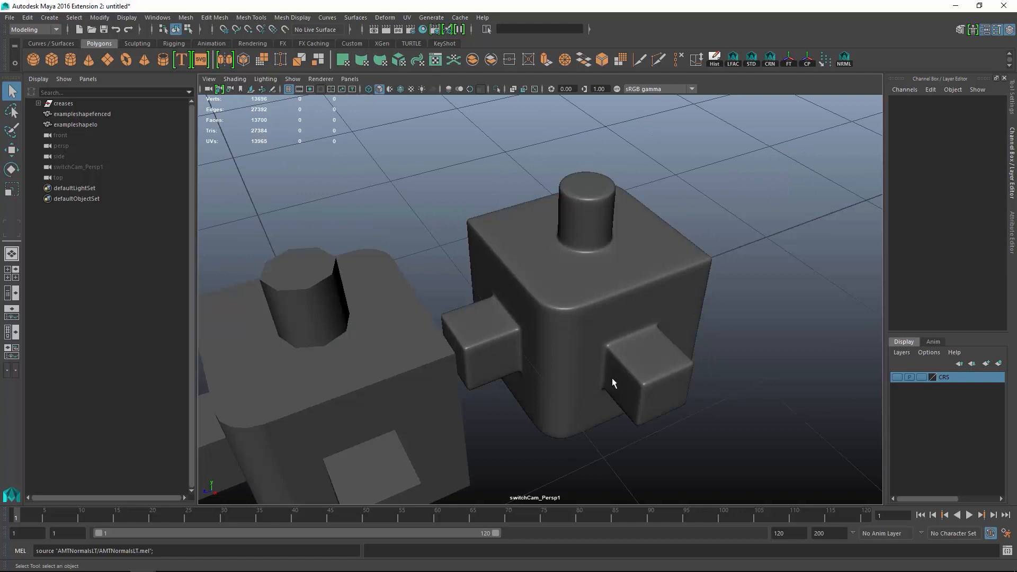
left_click(627, 241)
scroll(704, 294, "up", 5)
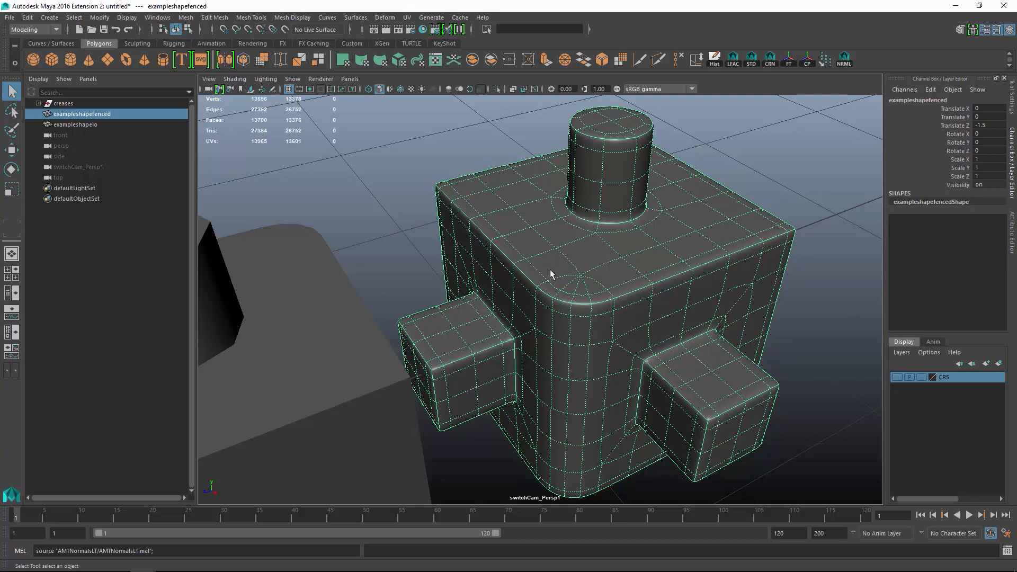
right_click_drag(733, 297, 695, 287, "alt")
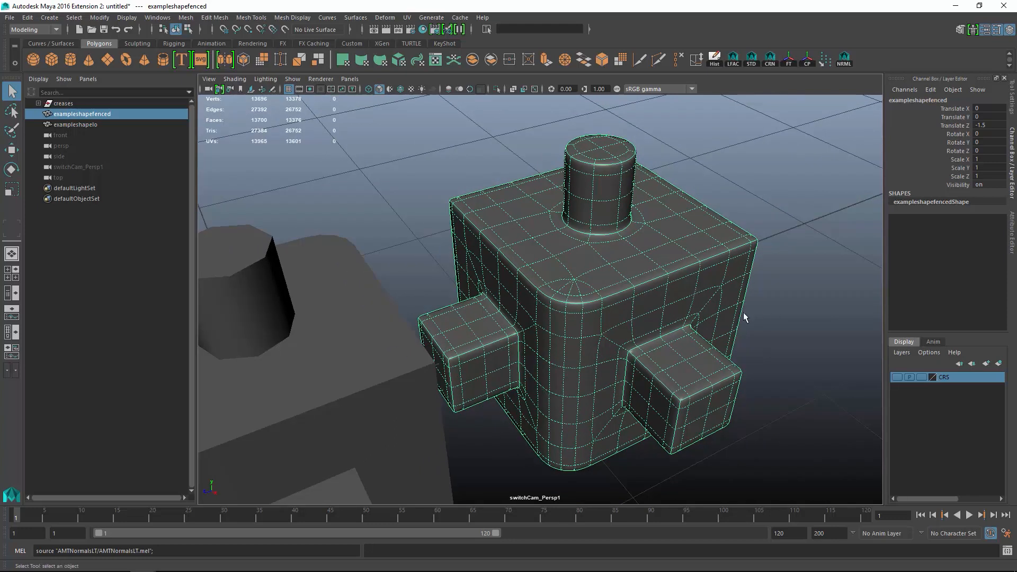
right_click_drag(693, 325, 625, 276, "alt")
Step: Delete the edge loop around the middle of one protruding side block on exampleshapefenced, restore its smooth preview and return to object selection
key("1")
key("F10")
left_click_drag(567, 250, 557, 261, "alt")
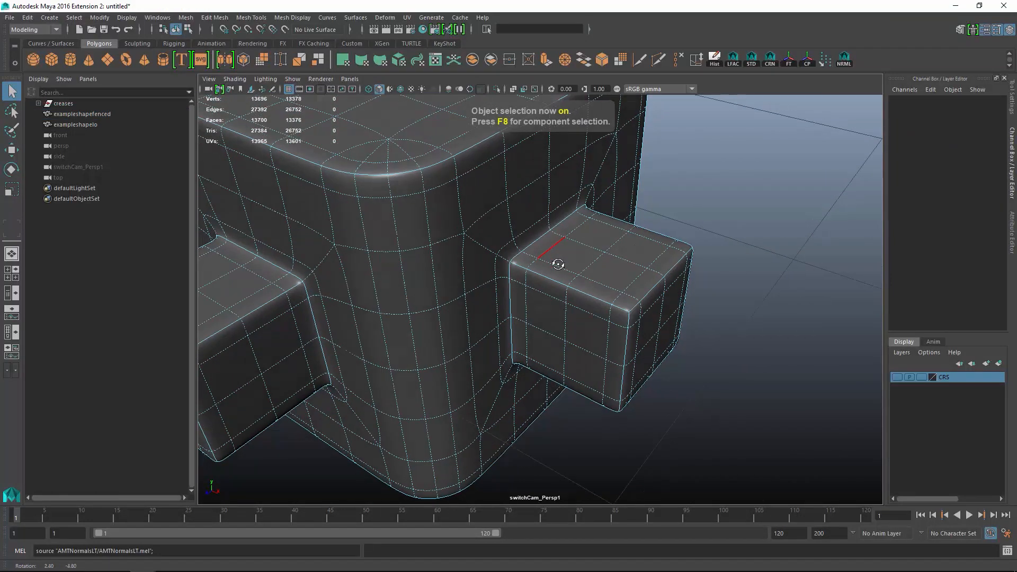
left_click(554, 238)
double_click(643, 277)
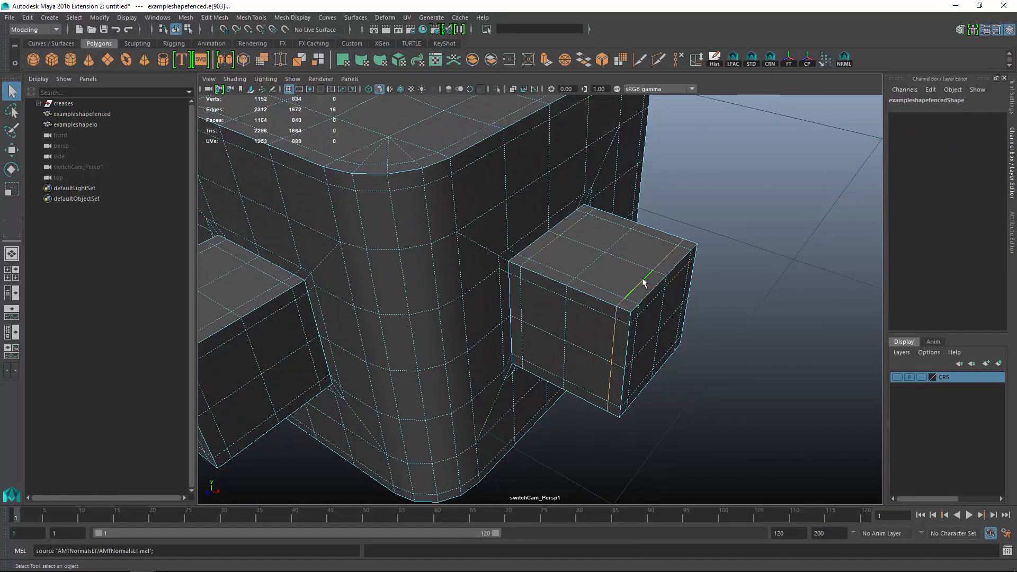
double_click(586, 267)
key("3")
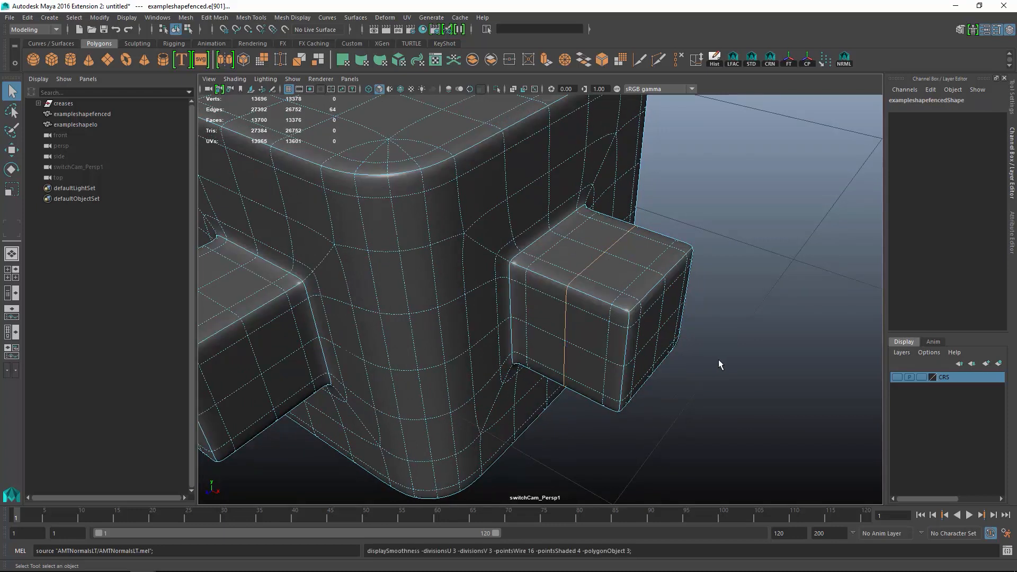
left_click_drag(719, 352, 718, 360, "alt")
left_click(682, 62)
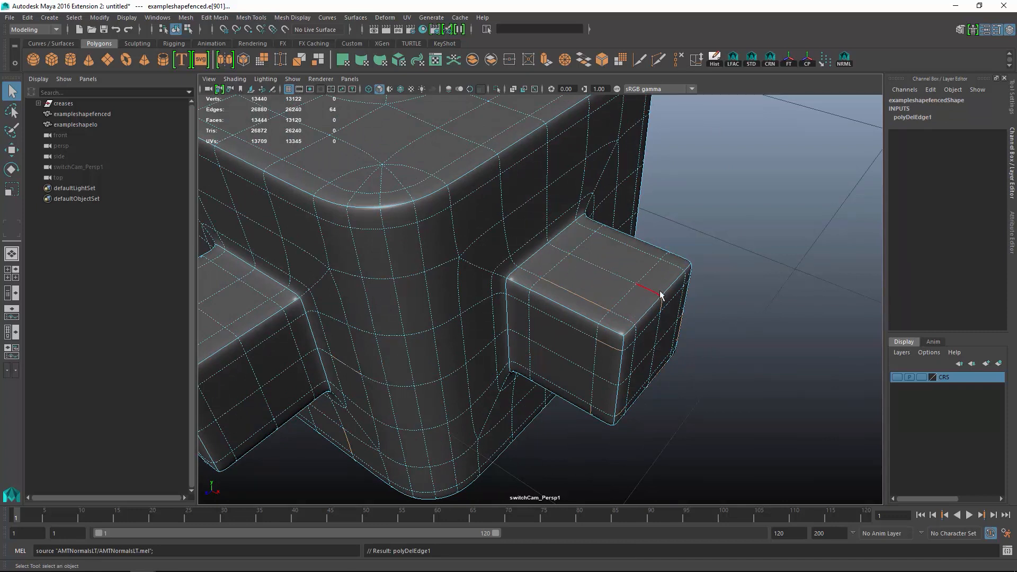
key("F8")
left_click(721, 328)
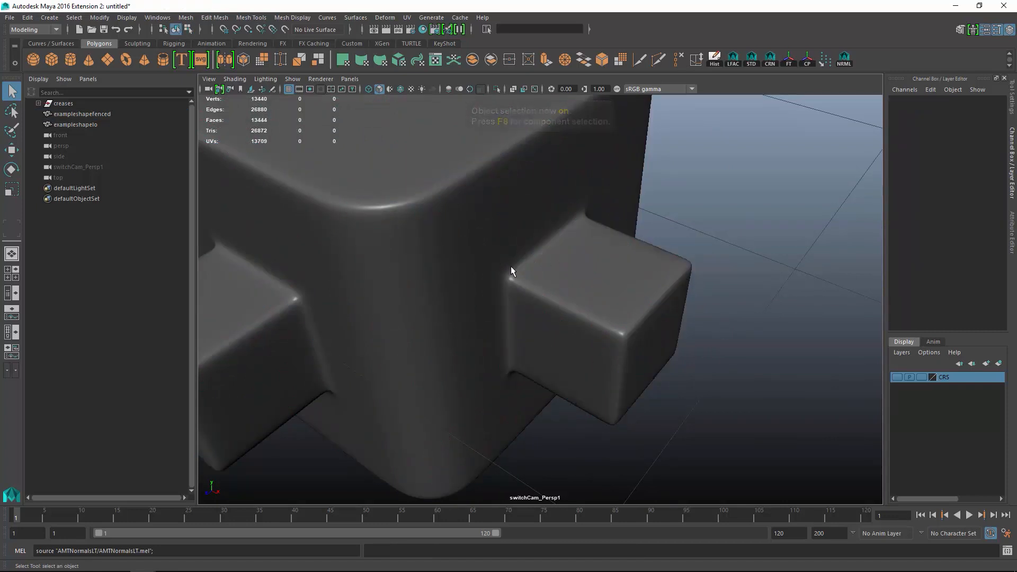
Step: Duplicate the exampleshapelo mesh and move the copy along Z to -3, beyond the fenced mesh
right_click_drag(647, 390, 635, 348, "alt")
left_click_drag(651, 348, 624, 361, "alt")
right_click_drag(623, 361, 535, 307, "alt")
middle_click_drag(535, 307, 598, 289, "alt")
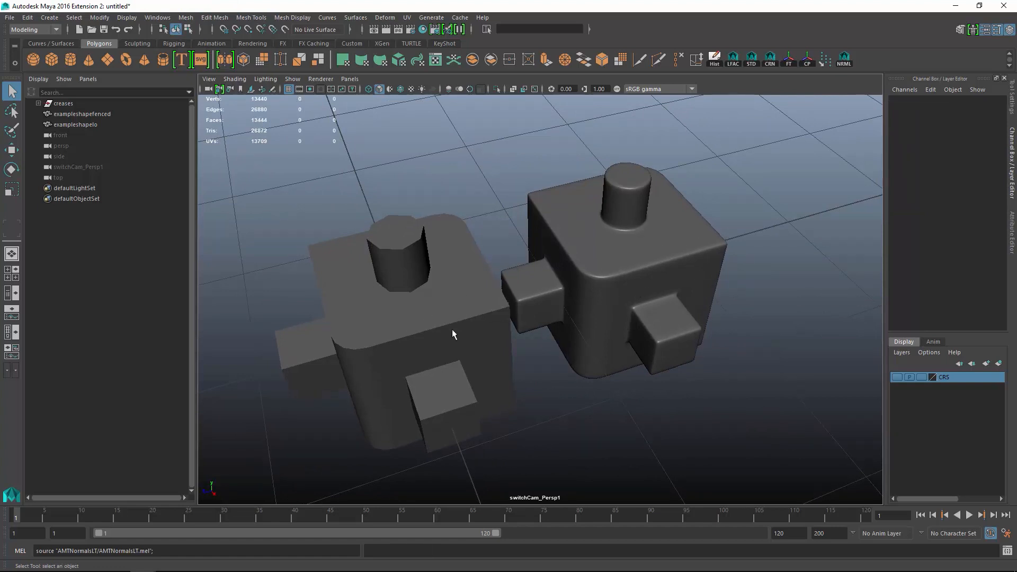
left_click(410, 295)
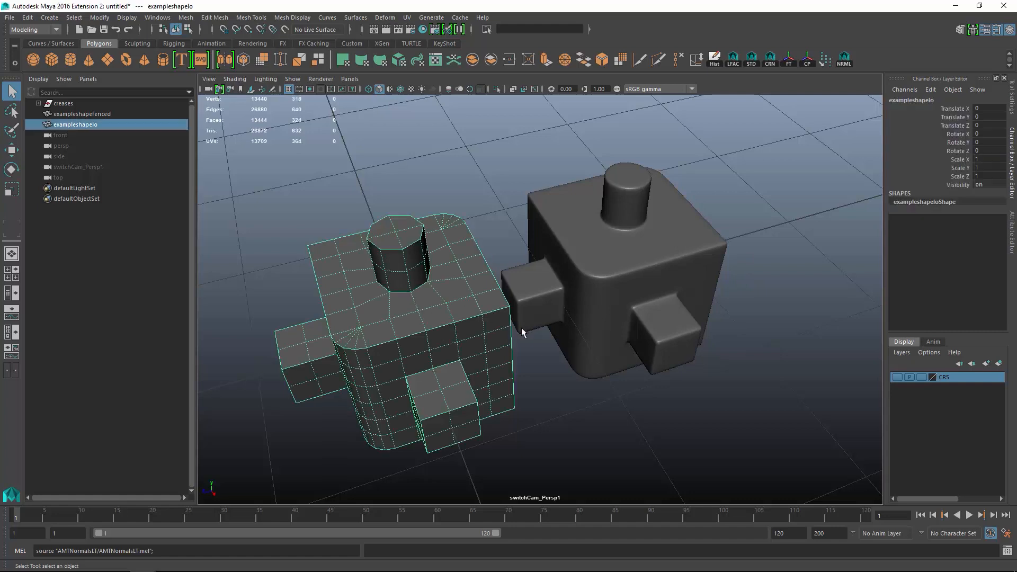
key("ctrl+d")
right_click_drag(511, 340, 364, 338, "alt")
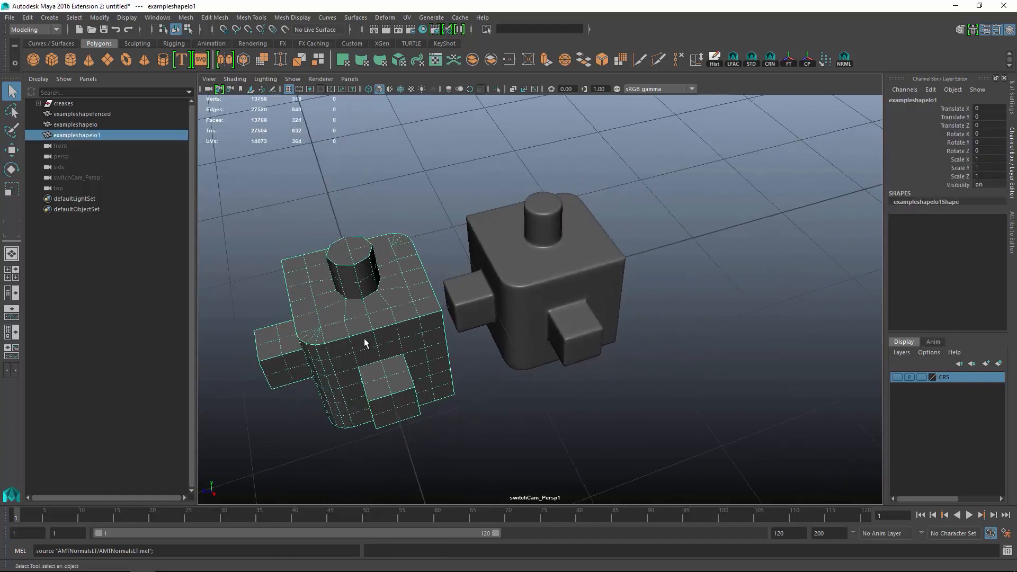
key("w")
left_click_drag(272, 358, 610, 260)
Step: Switch the duplicated low-poly mesh to edge selection and select all of its edges
key("f")
right_click_drag(699, 269, 731, 297, "alt")
left_click_drag(732, 296, 756, 316, "alt")
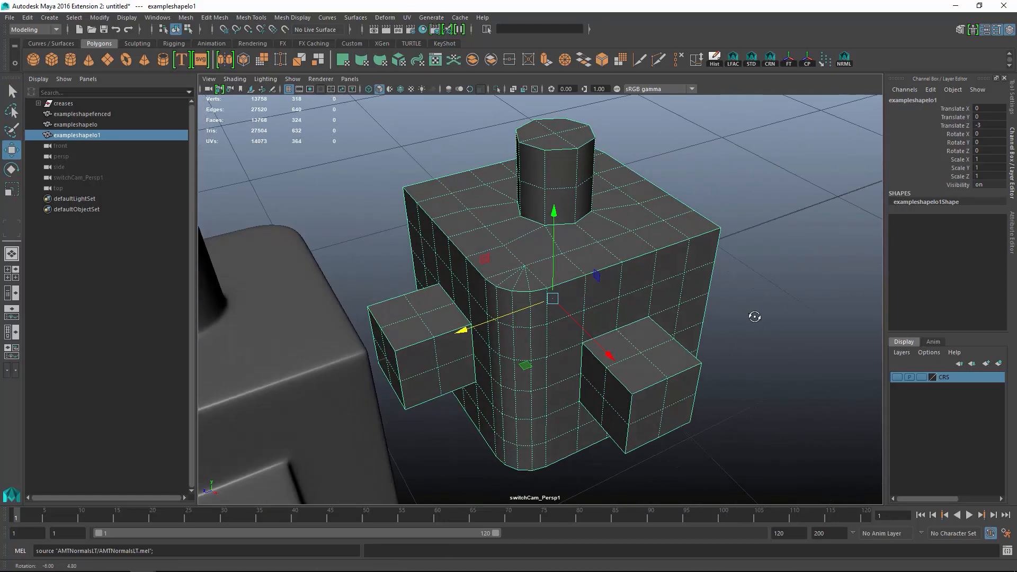
right_click_drag(756, 316, 737, 328, "alt")
left_click_drag(737, 328, 569, 305, "alt")
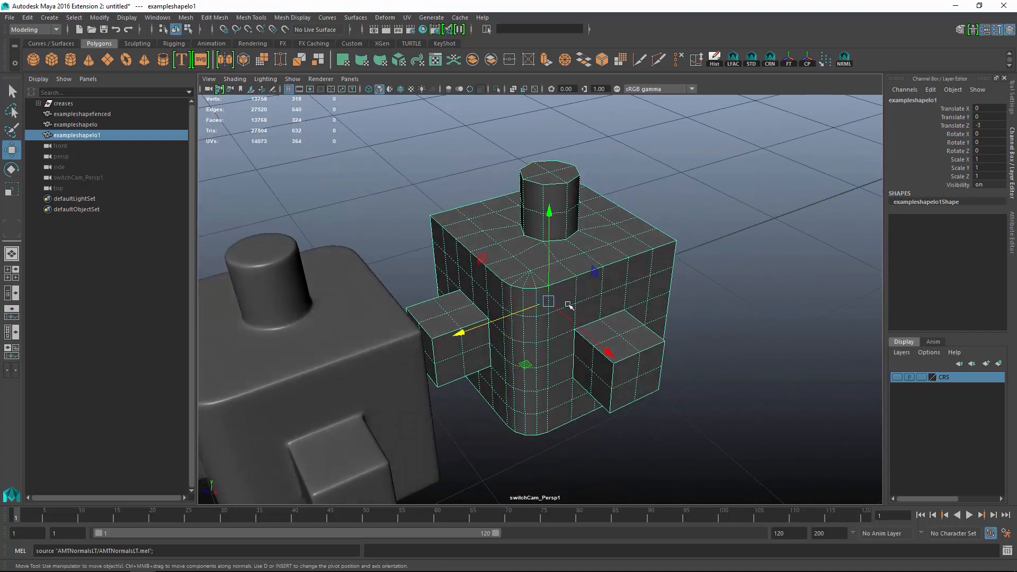
right_click_drag(420, 152, 418, 121)
left_click_drag(391, 117, 854, 524)
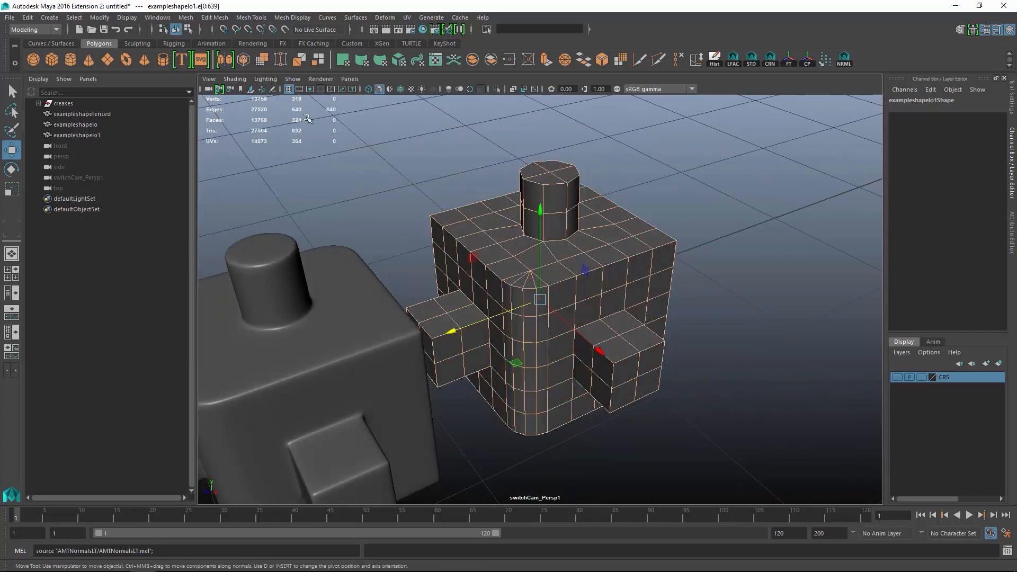
Step: Restrict the selection to hard edges with an All and Next edge constraint set to Hard smoothing, closing and resetting the constraint
left_click(73, 17)
left_click(114, 211)
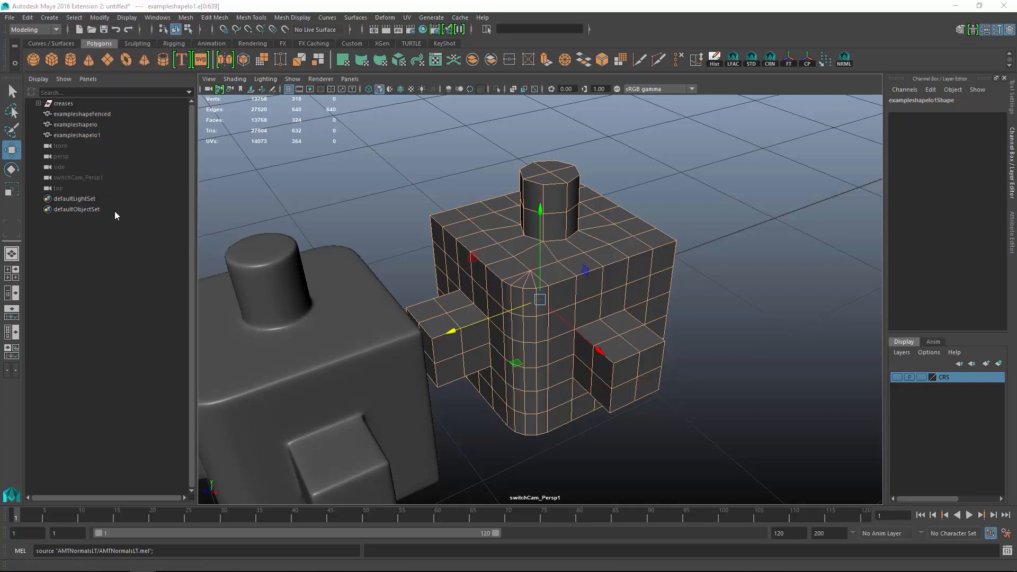
left_click(816, 291)
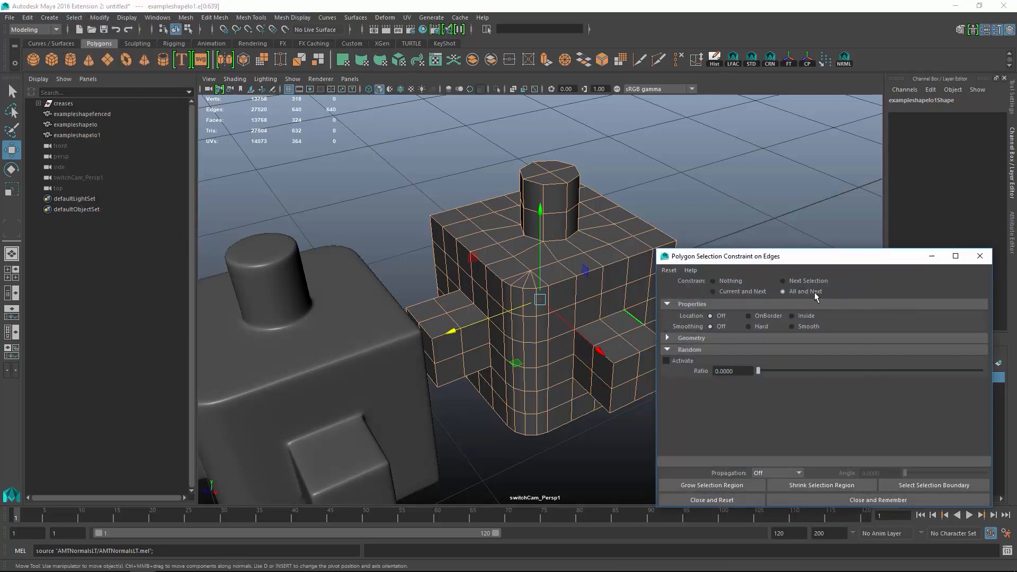
left_click(758, 327)
left_click_drag(568, 290, 599, 275, "alt")
middle_click_drag(599, 275, 525, 257, "alt")
mouse_move(525, 257)
right_mouse_down("alt")
mouse_move(463, 229)
mouse_move(535, 255)
right_mouse_up("alt")
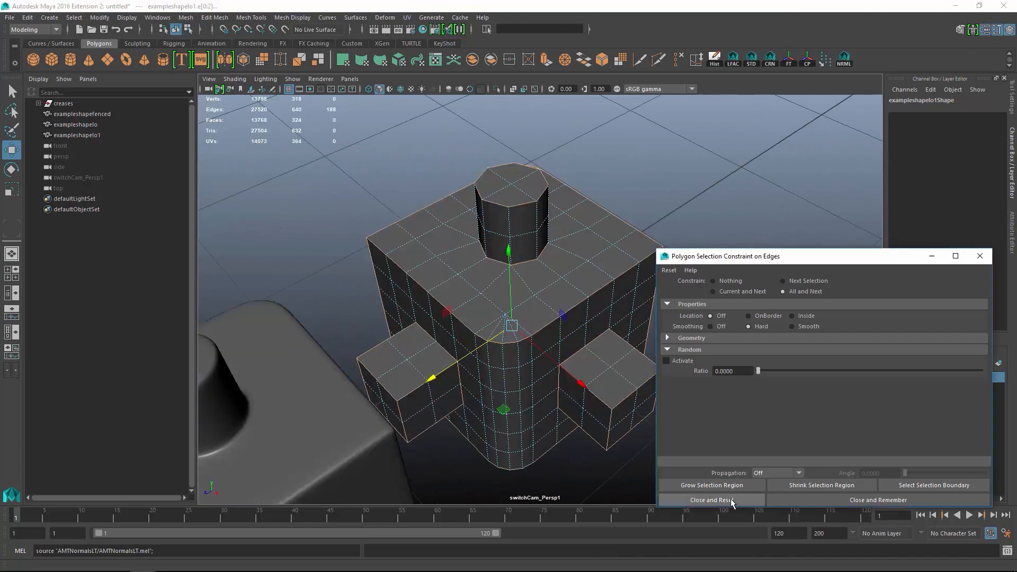
left_click(731, 500)
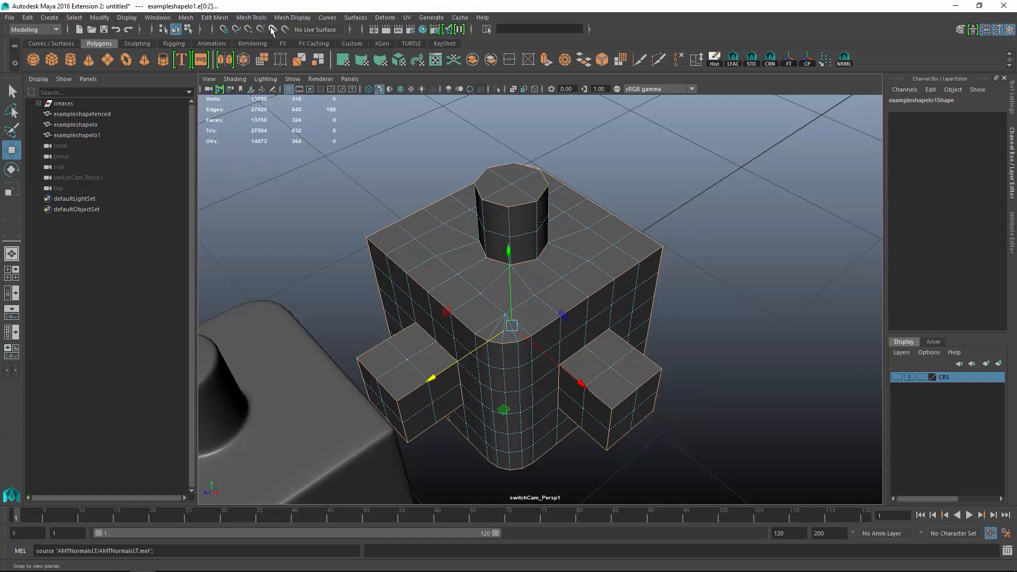
Step: Crease the selected hard edges with the Crease tool and display the duplicated mesh in smooth preview
left_click(251, 18)
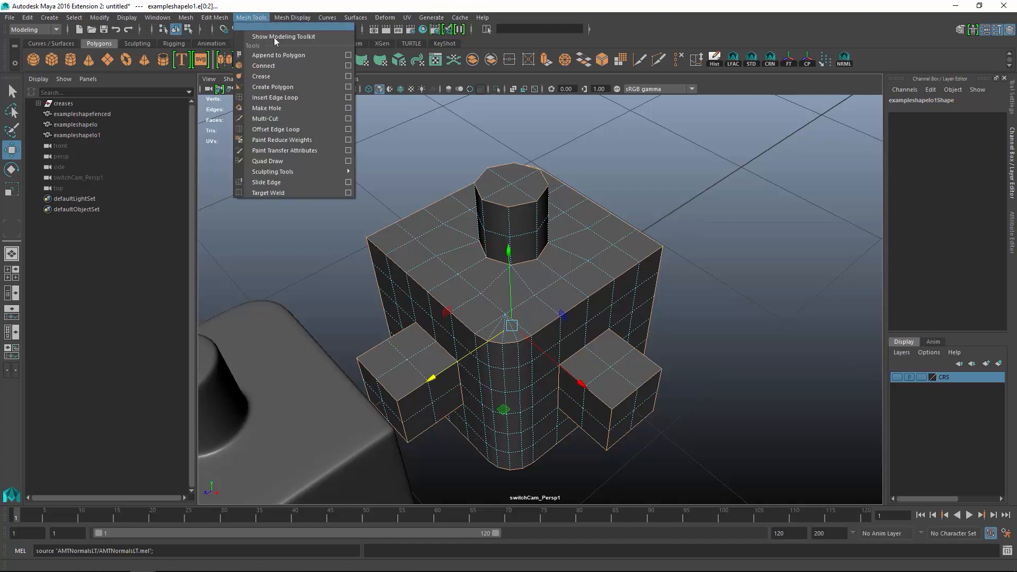
left_click(264, 77)
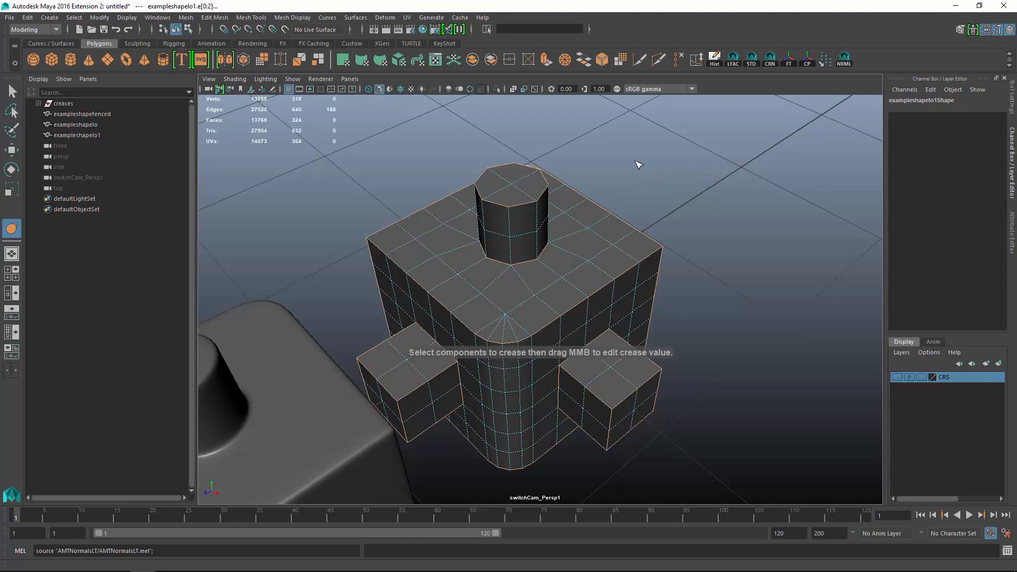
middle_click_drag(633, 167, 638, 165)
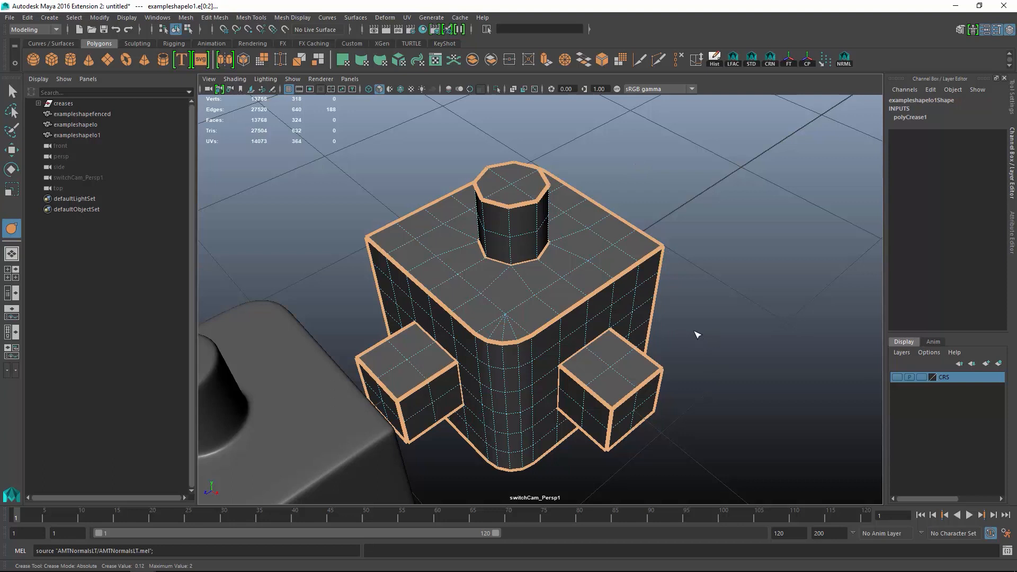
key("3")
middle_click_drag(670, 233, 722, 223)
Step: Crease the vertical edges at the rounded front corner of exampleshapelo1 to 5.59 and return to object selection
left_click_drag(643, 360, 657, 366, "alt")
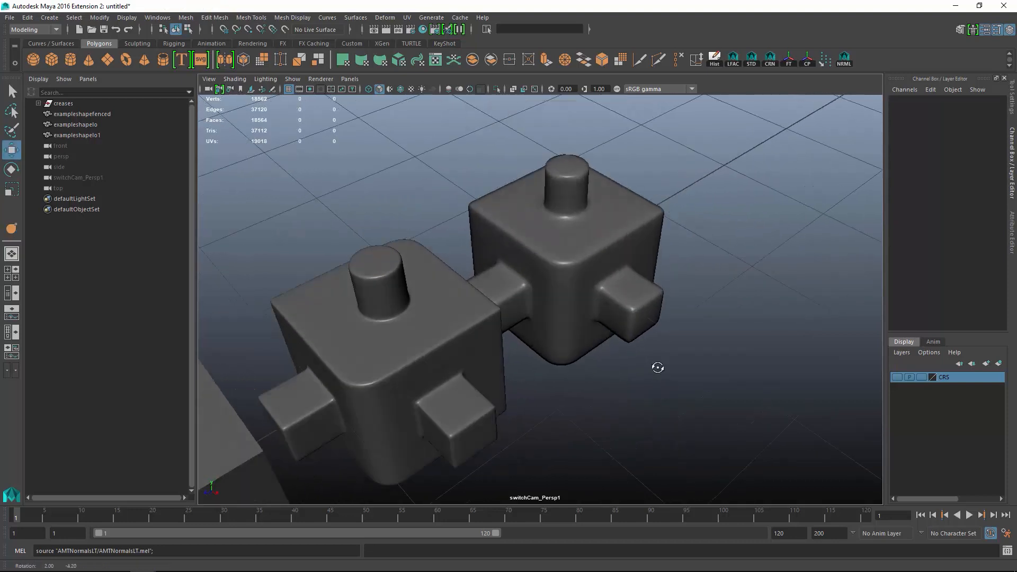
right_click_drag(605, 292, 657, 325, "alt")
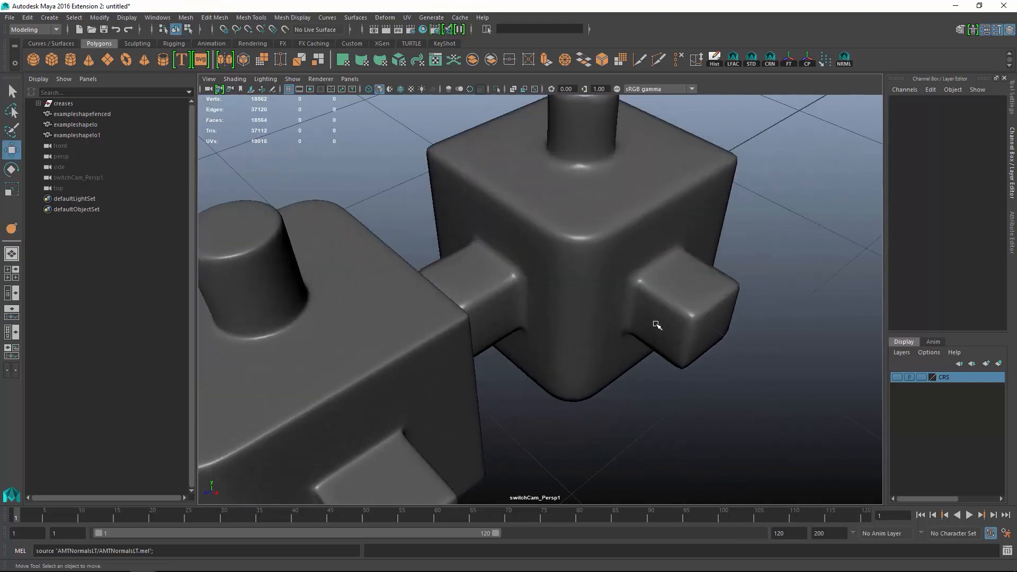
scroll(569, 304, "down", 3)
left_click(584, 240)
key("f")
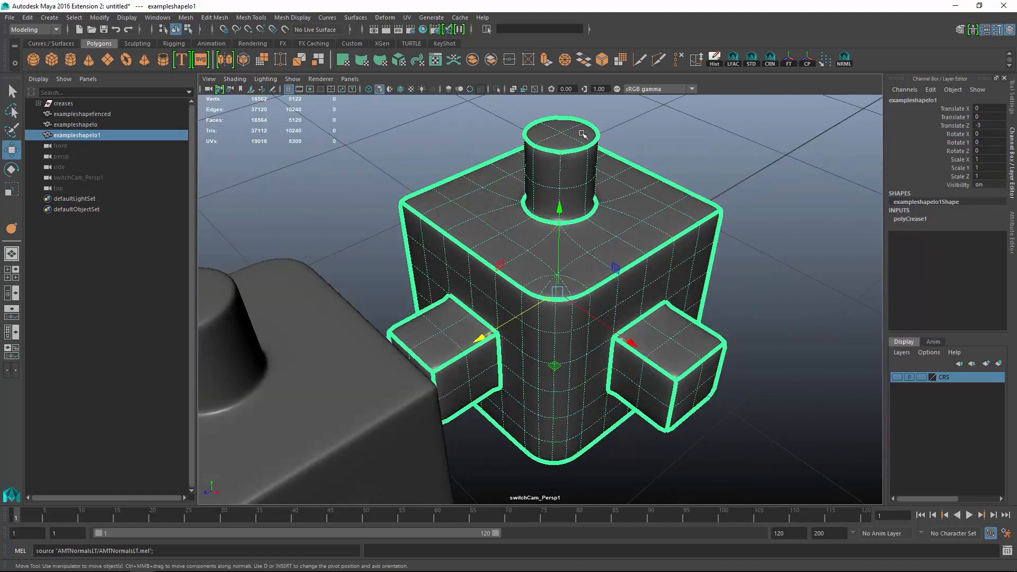
key("F10")
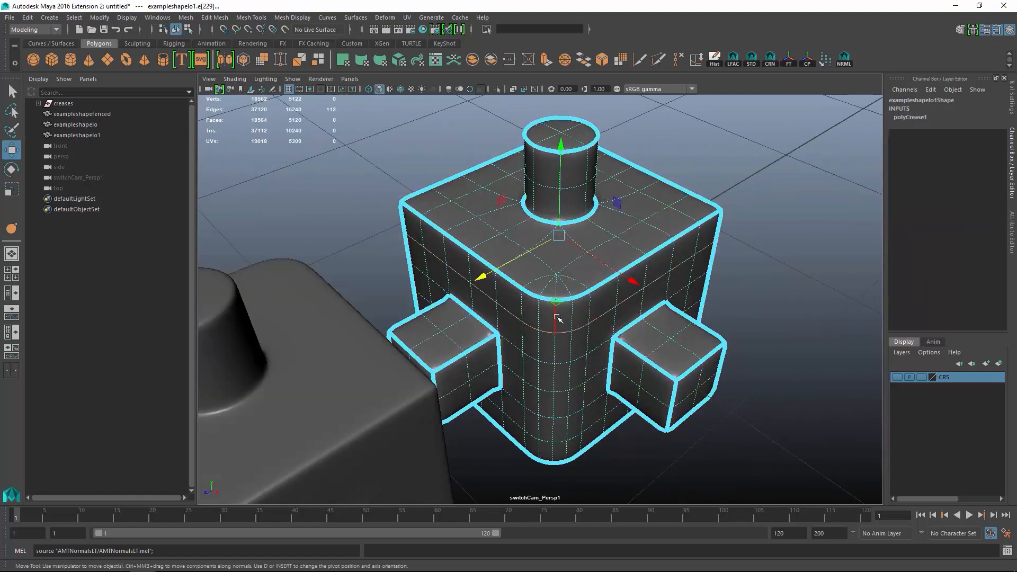
double_click(554, 456)
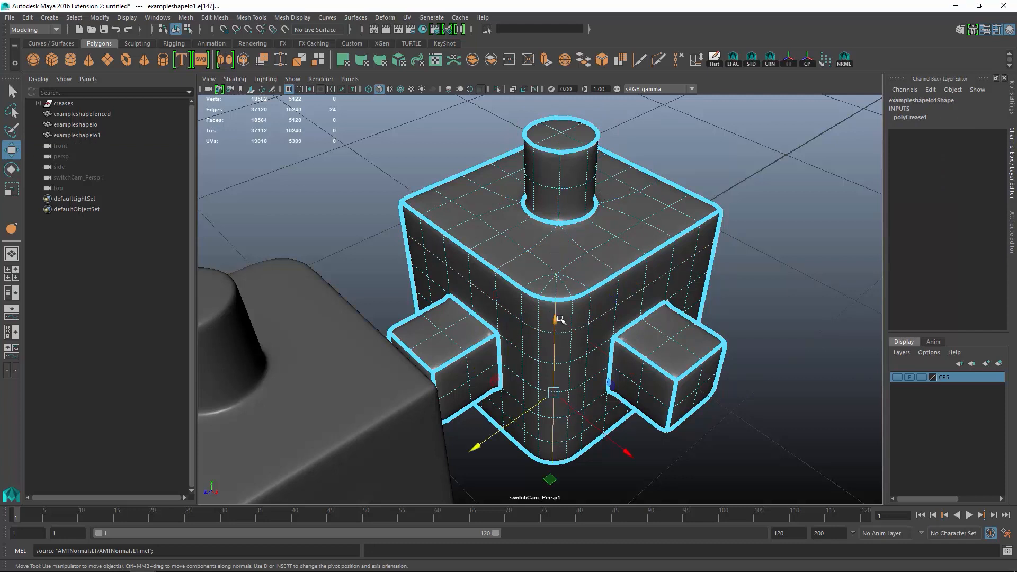
left_click(11, 228)
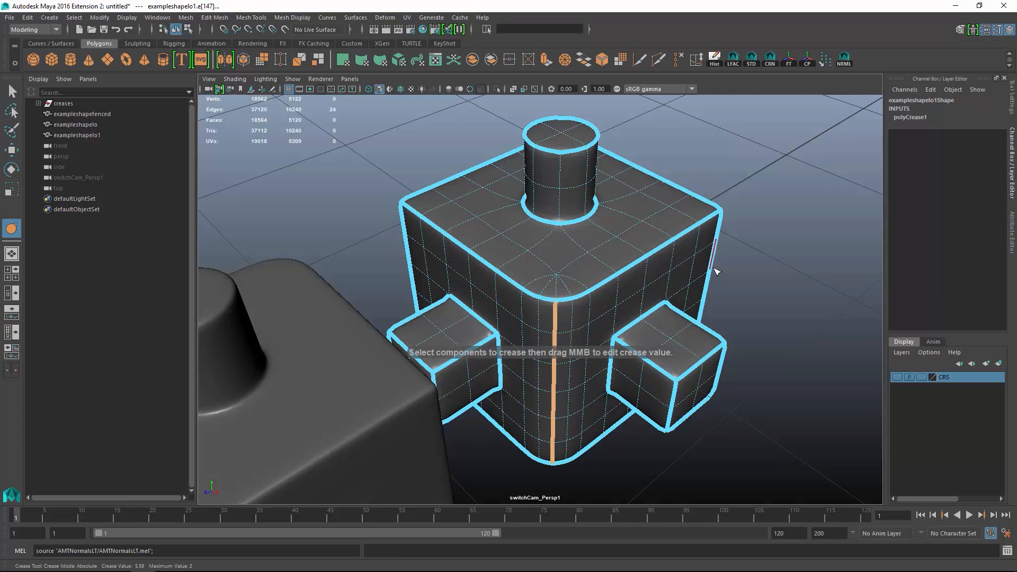
key("F8")
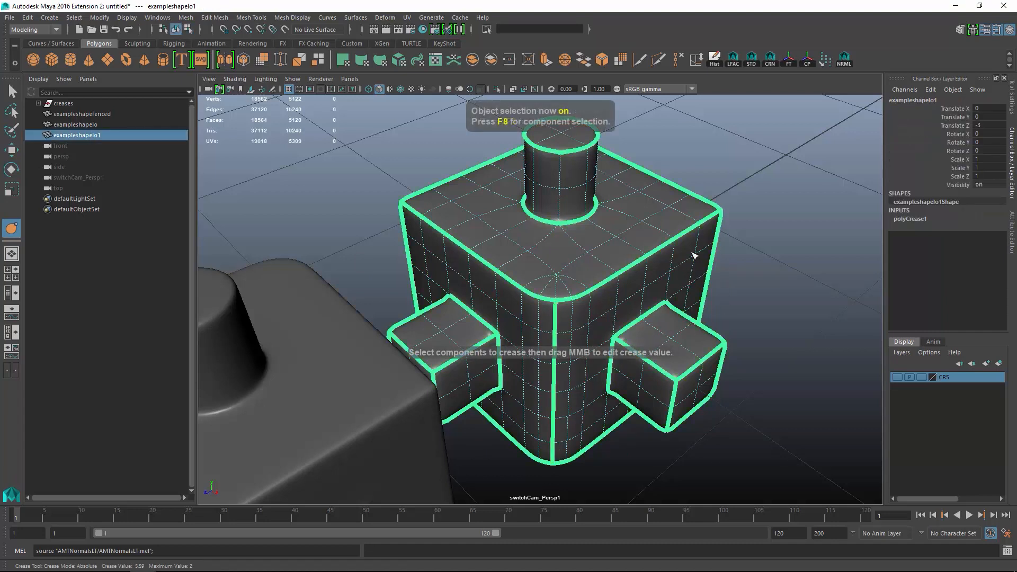
key("w")
left_click_drag(694, 256, 759, 270, "alt")
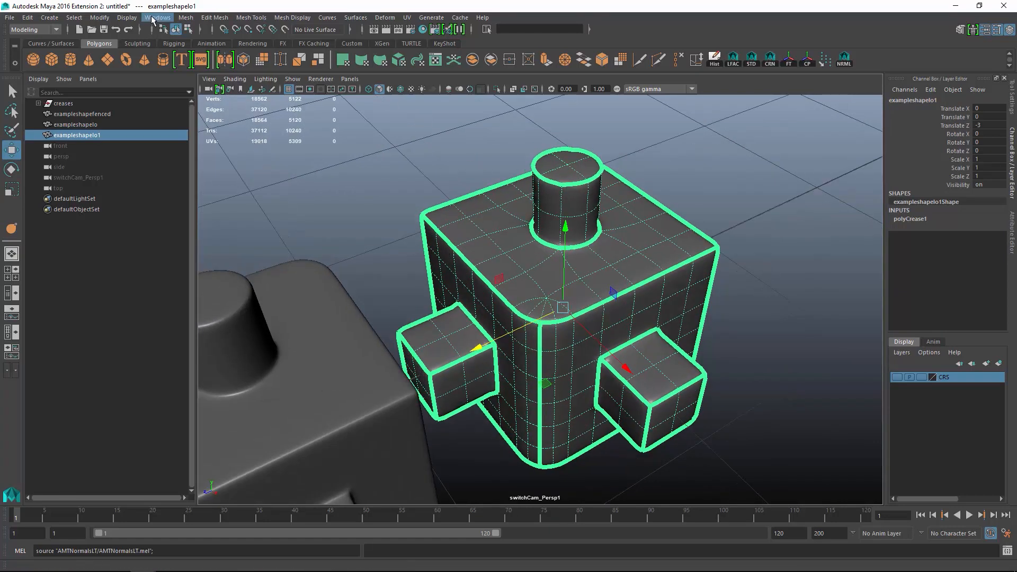
Step: Open the Crease Set Editor and place it clear of the selected exampleshapelo1 mesh
left_click(157, 18)
left_click(314, 144)
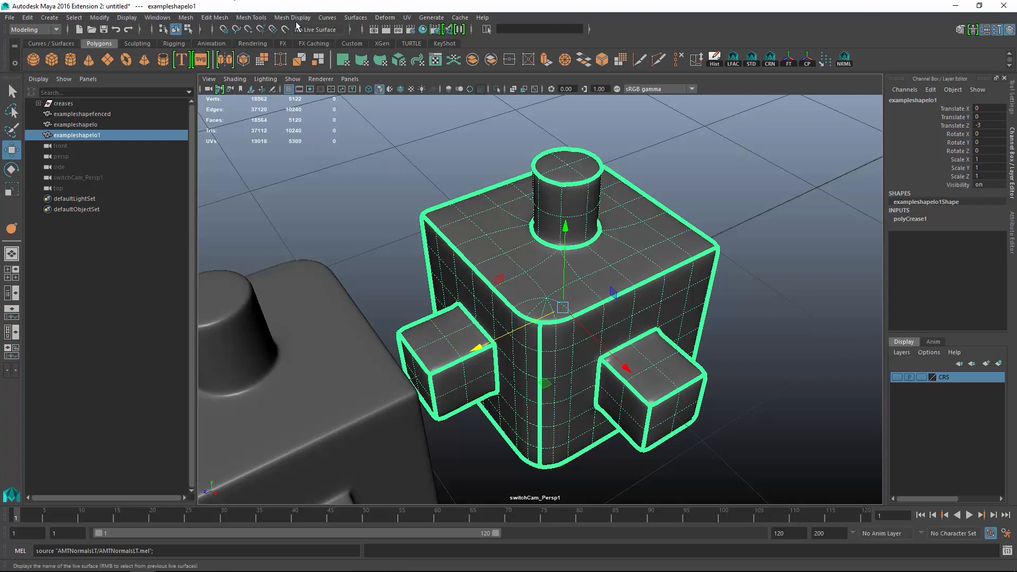
left_click(157, 18)
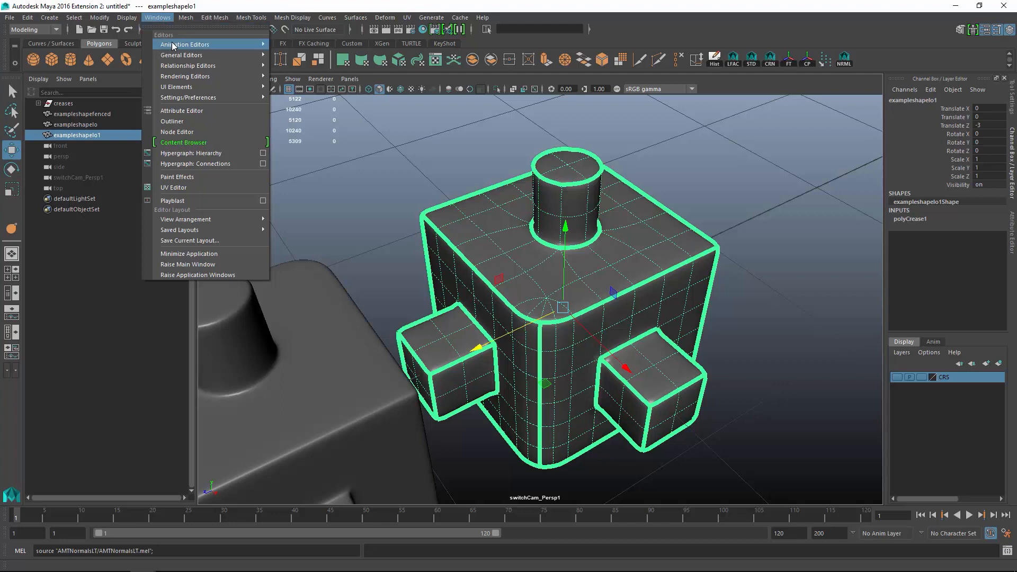
mouse_move(208, 68)
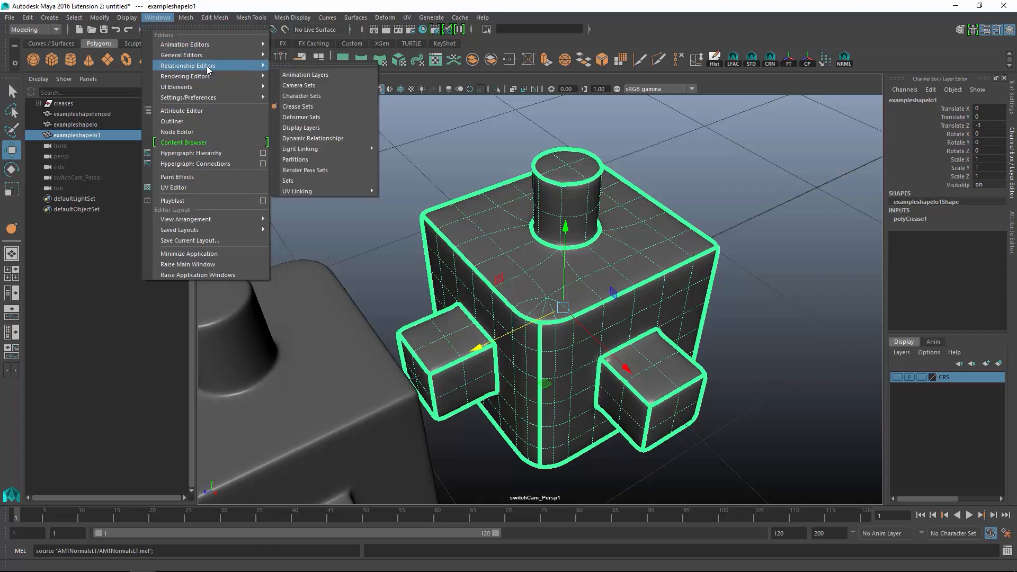
left_click(314, 108)
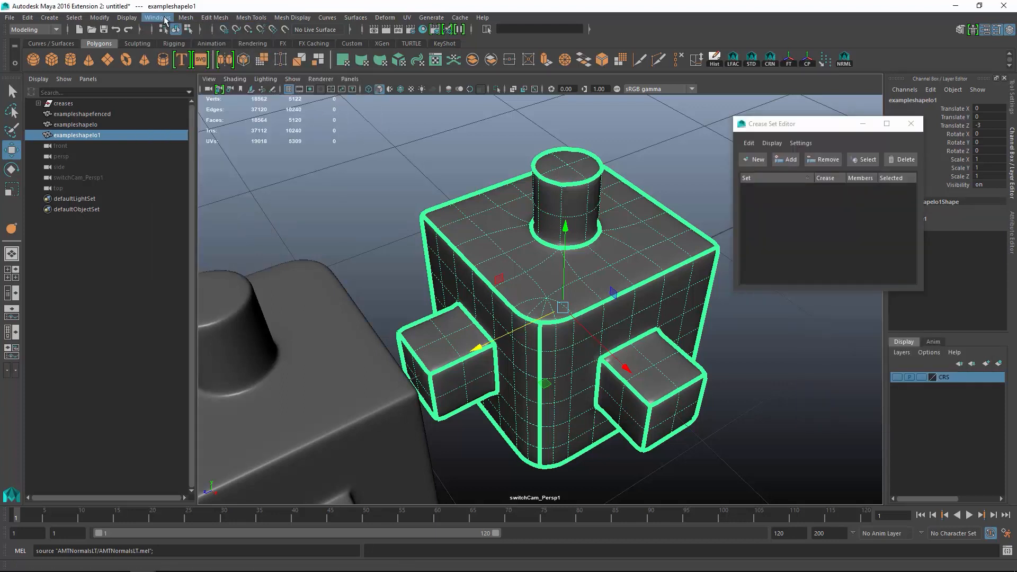
left_click(165, 20)
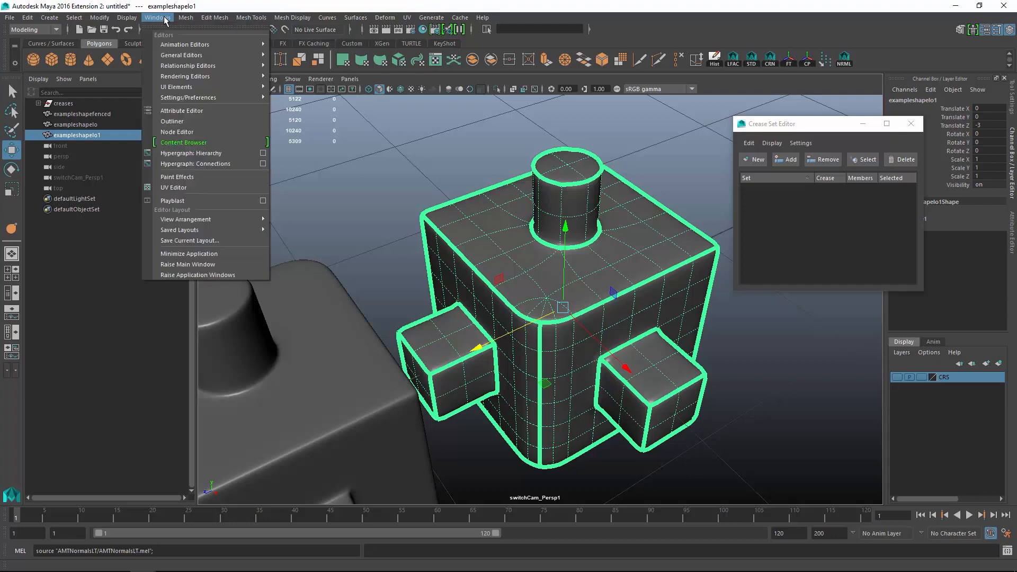
mouse_move(181, 48)
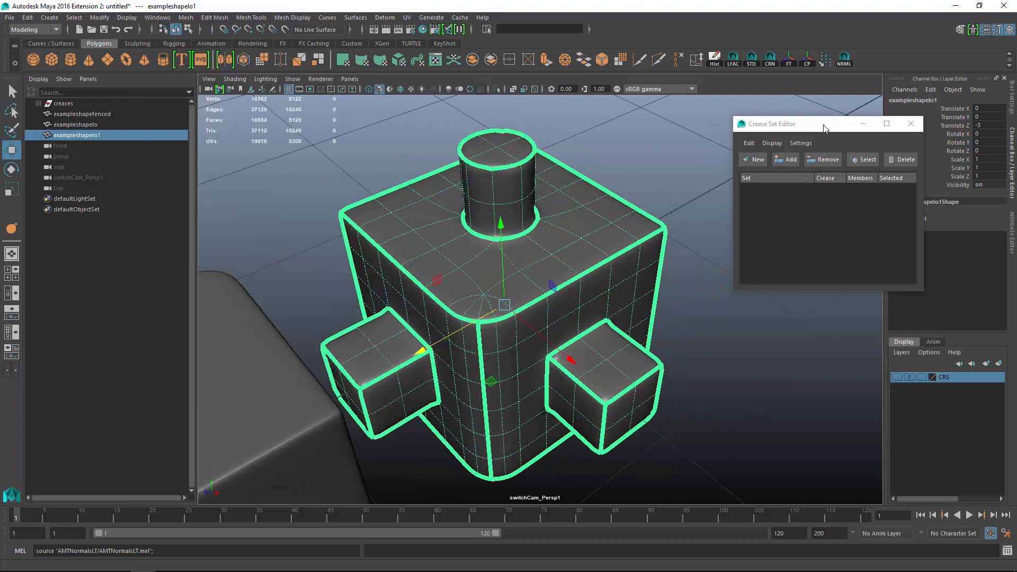
left_click_drag(823, 125, 764, 114)
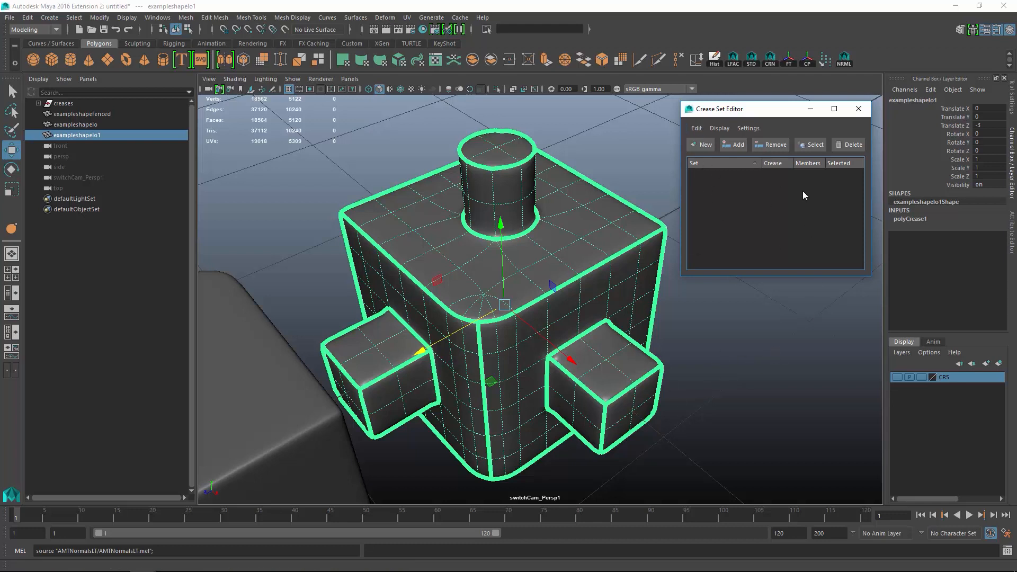
Step: Extract the existing creases of exampleshapelo1 into crease sets
left_click(640, 172)
left_click(624, 230)
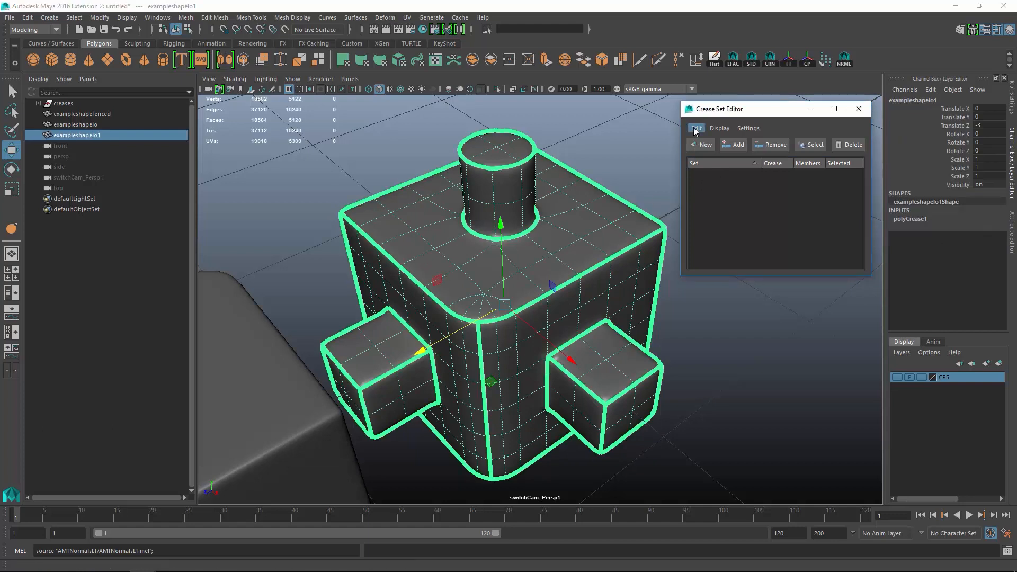
left_click(697, 128)
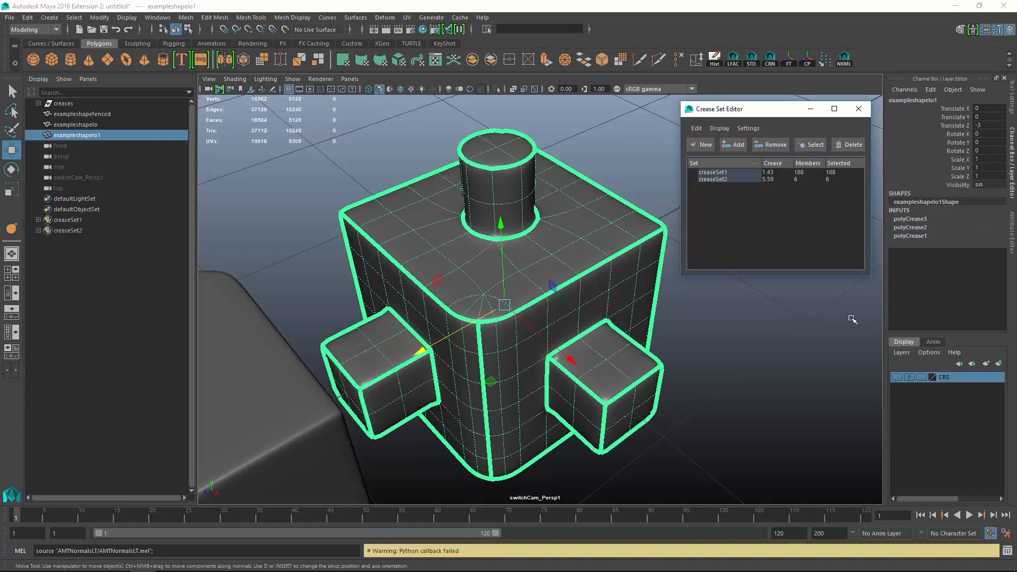
Step: Delete both crease sets, creaseSet1 and creaseSet2, from the Crease Set Editor
left_click(733, 179)
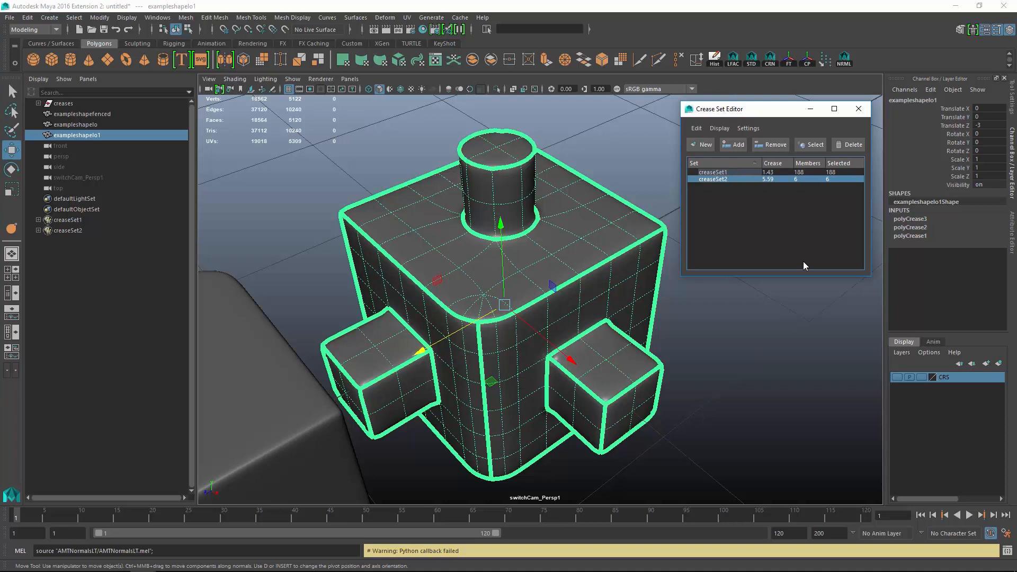
left_click(755, 173)
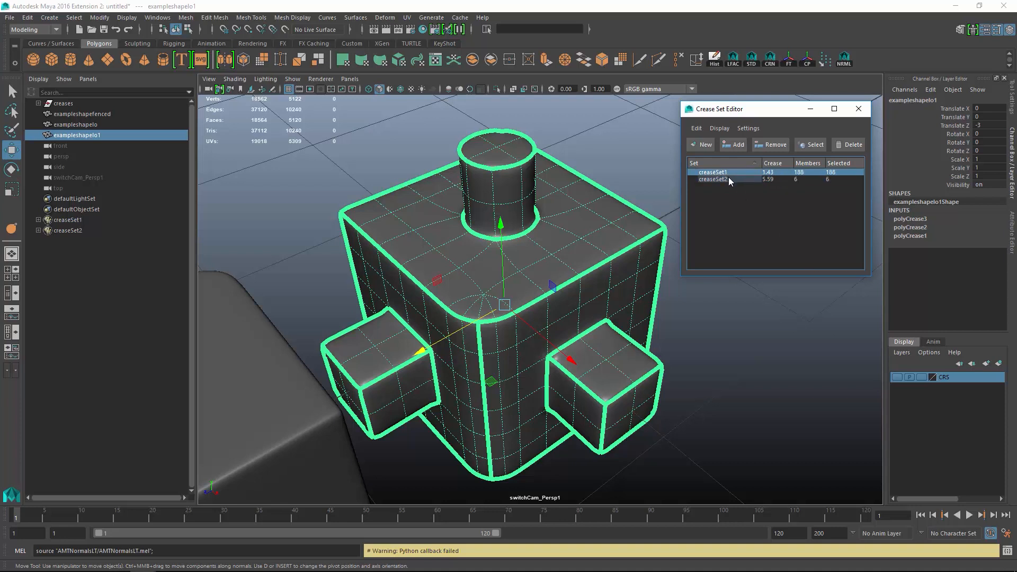
left_click(731, 179, "shift")
left_click(847, 148)
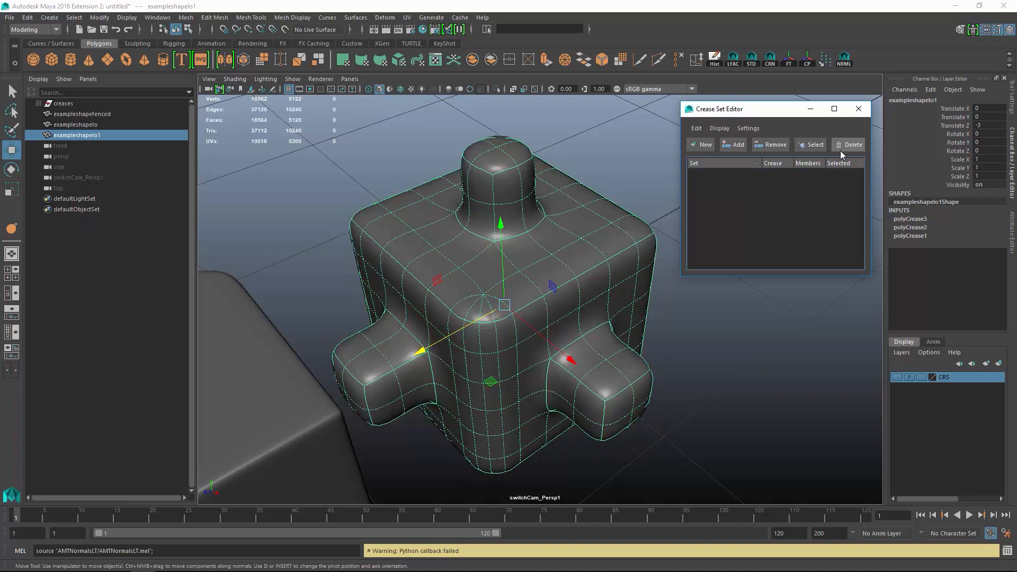
Step: Create a new crease set with value 2.00 from the hard edges of unsmoothed exampleshapelo1, and return the mesh to smooth preview
key("1")
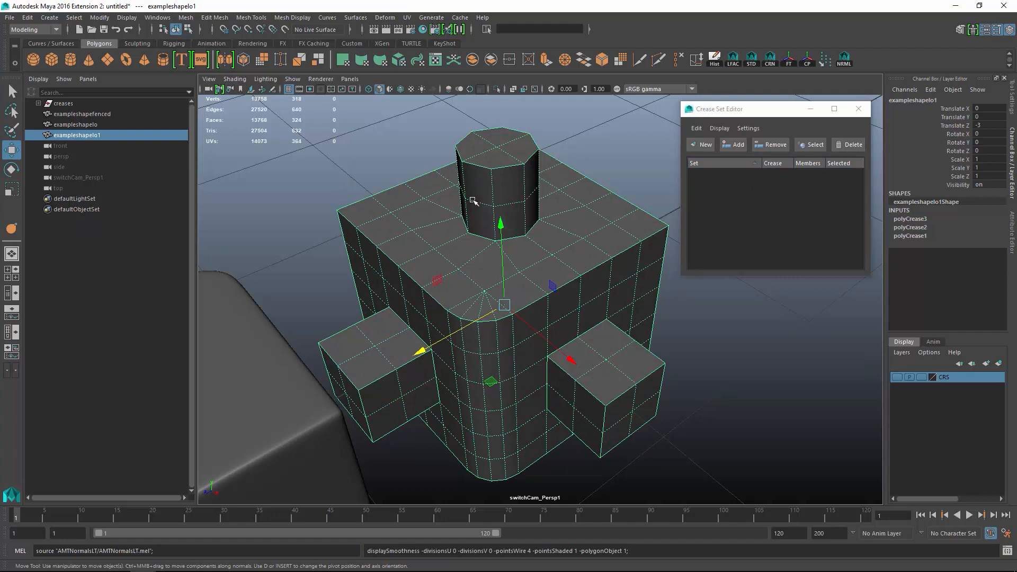
right_click_drag(472, 201, 472, 172)
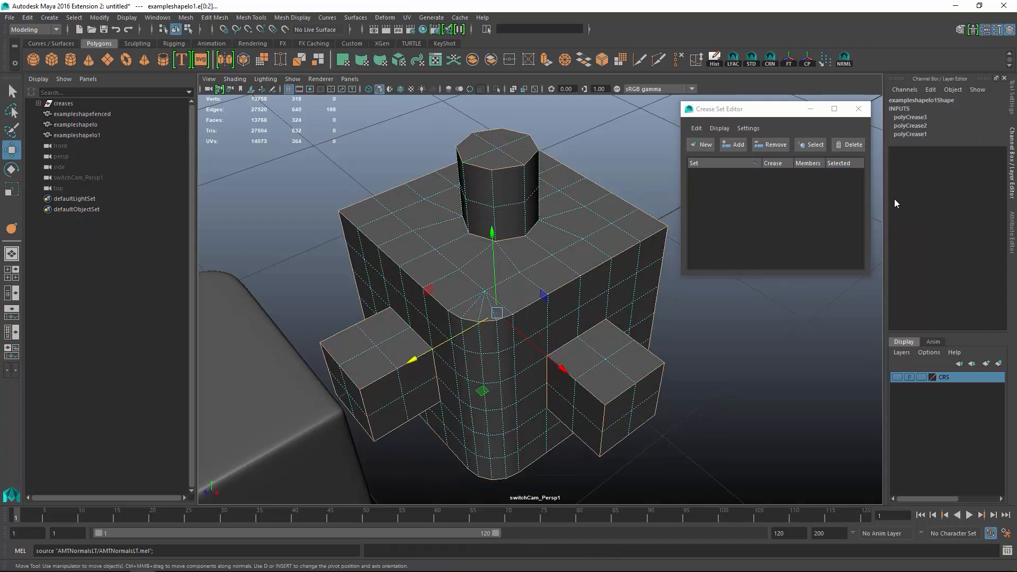
left_click(704, 144)
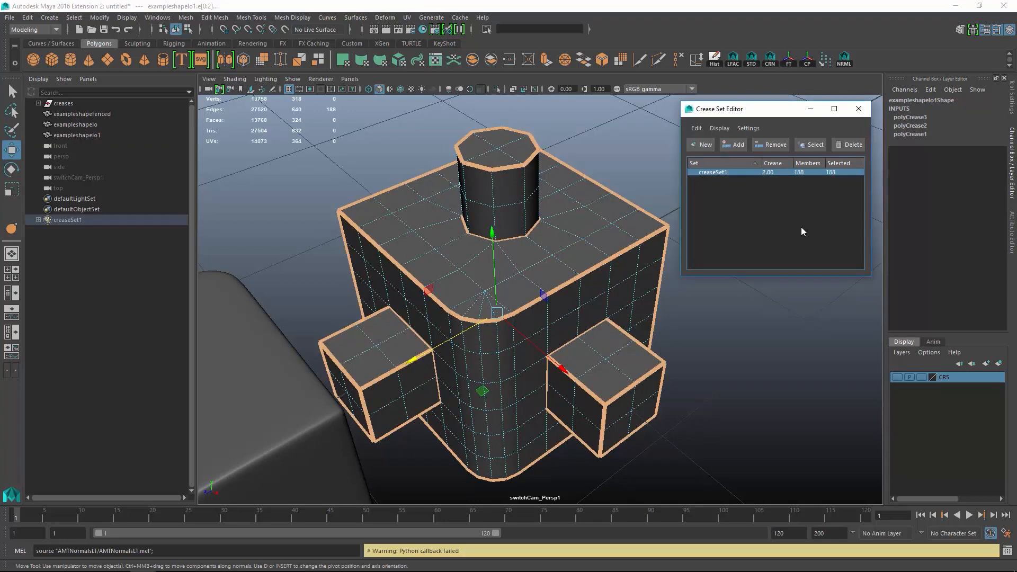
key("3")
scroll(747, 331, "up", 2)
left_click(747, 332)
Step: Compare the corners and edge highlights of the creased exampleshapelo1 with those of the fenced mesh from several distances
right_click_drag(736, 325, 602, 311, "alt")
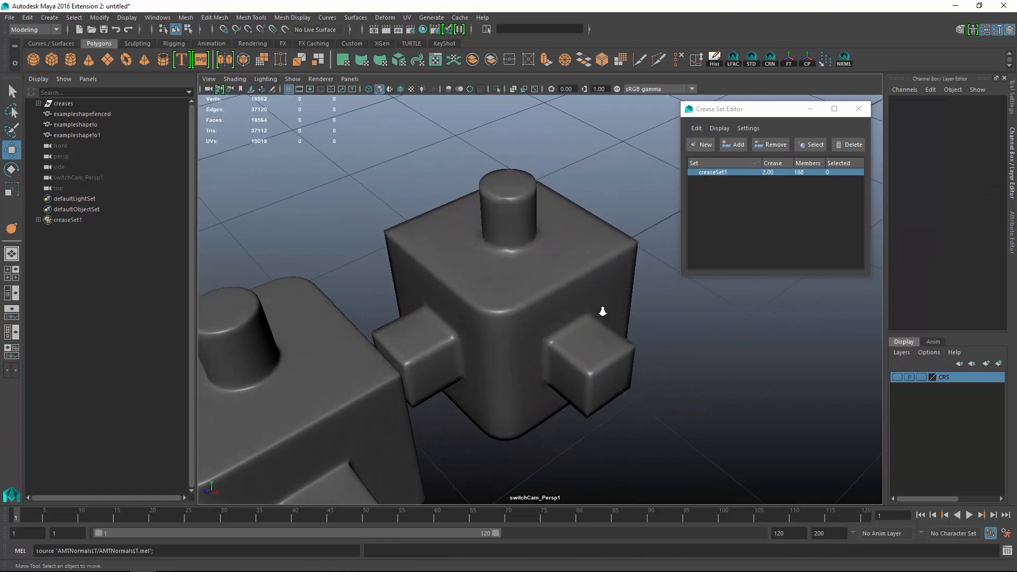
left_click_drag(602, 311, 548, 265, "alt")
left_click(547, 264)
middle_click_drag(547, 264, 603, 279, "alt")
left_click(670, 414)
left_click(593, 358)
mouse_move(593, 358)
right_mouse_down("alt")
mouse_move(568, 346)
mouse_move(630, 384)
mouse_move(597, 370)
right_mouse_up("alt")
mouse_move(597, 370)
middle_mouse_down("alt")
mouse_move(561, 374)
mouse_move(616, 365)
middle_mouse_up("alt")
right_click_drag(616, 364, 602, 359, "alt")
middle_click_drag(602, 359, 632, 370, "alt")
right_click_drag(632, 370, 592, 354, "alt")
left_click(650, 454)
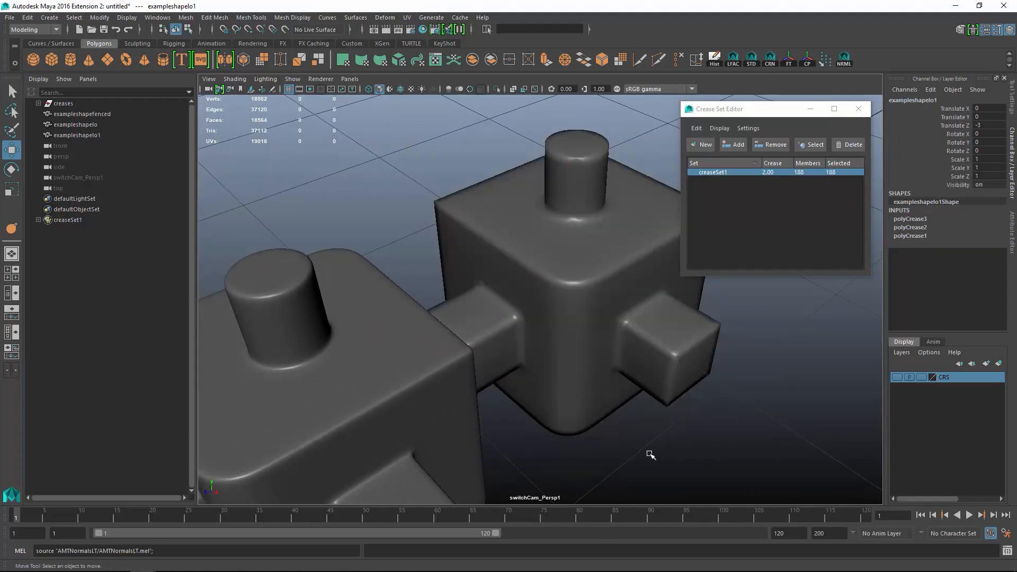
right_click_drag(650, 454, 627, 301, "alt")
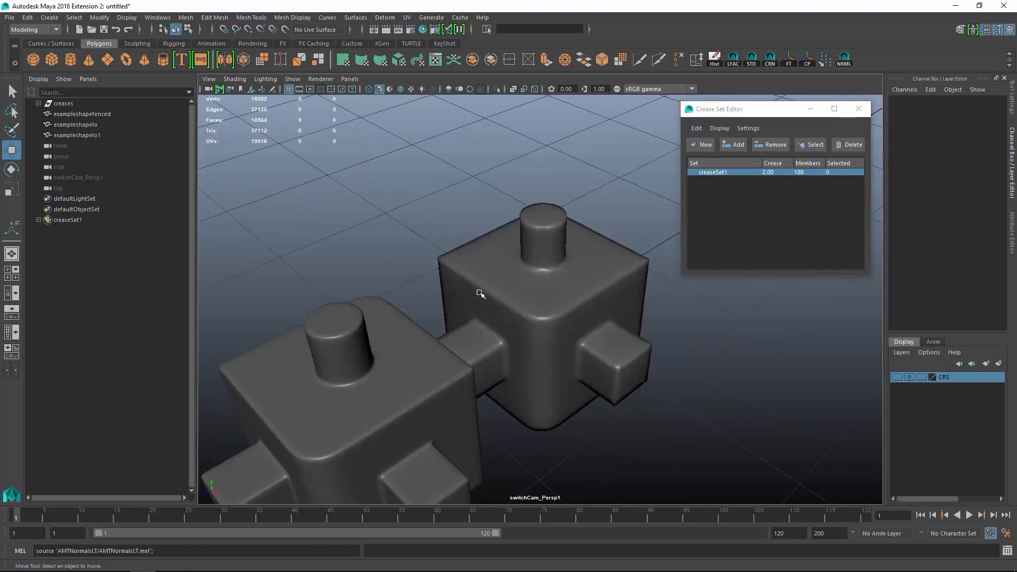
right_click_drag(502, 323, 531, 193, "alt")
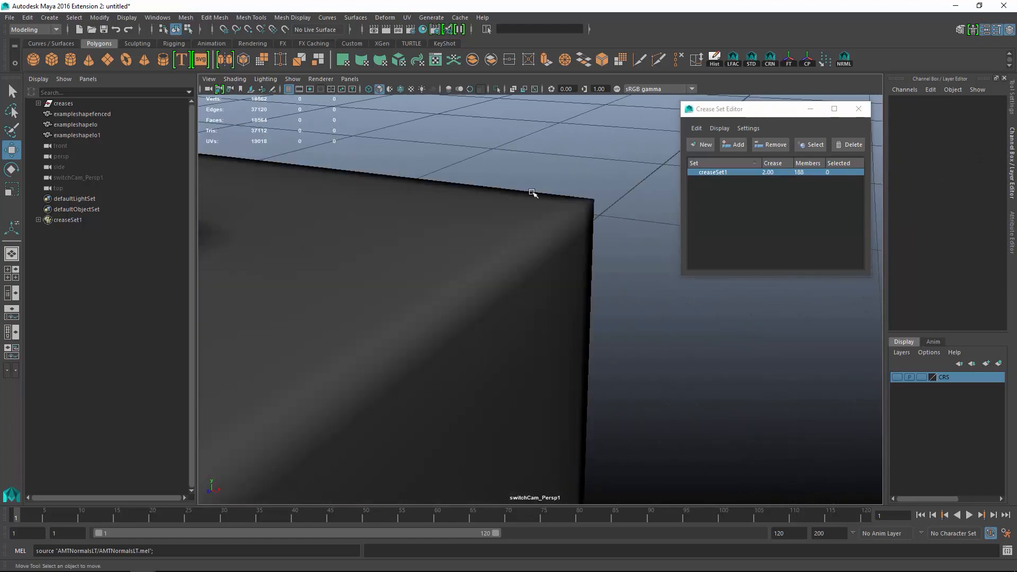
right_click_drag(609, 304, 520, 195, "alt")
middle_click_drag(520, 196, 335, 211, "alt")
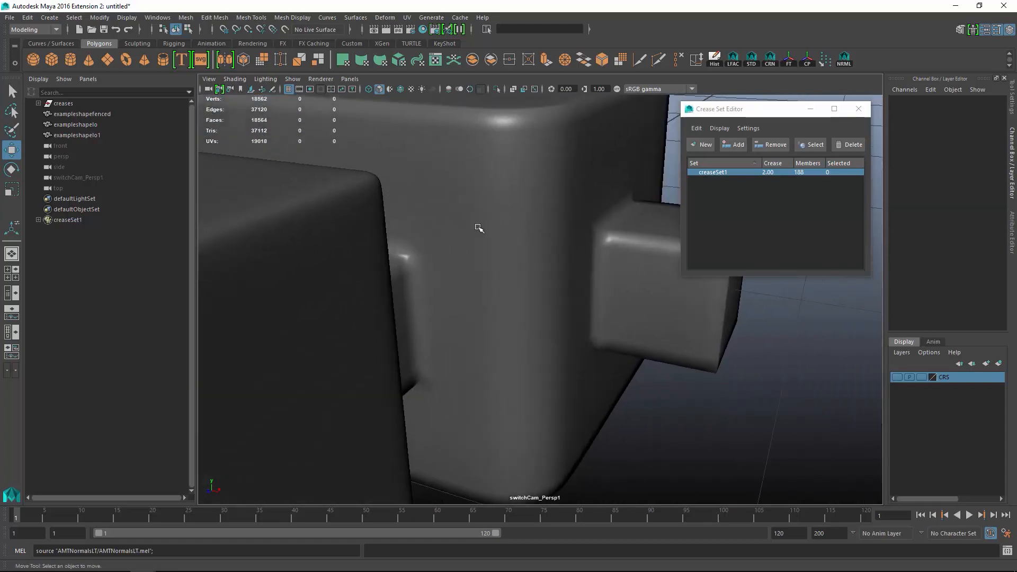
right_click_drag(477, 225, 522, 247, "alt")
Step: Duplicate exampleshapelo1 and snap the copy along X to 2, clear of the original
mouse_move(522, 247)
left_mouse_down("alt")
mouse_move(539, 278)
mouse_move(529, 256)
mouse_move(550, 263)
mouse_move(529, 257)
left_mouse_up("alt")
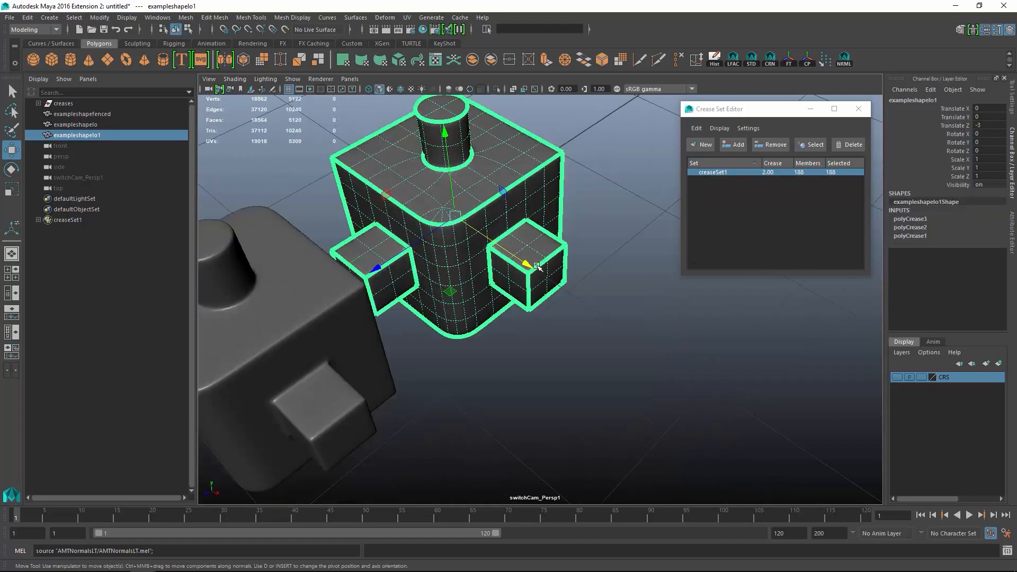
key("ctrl+d")
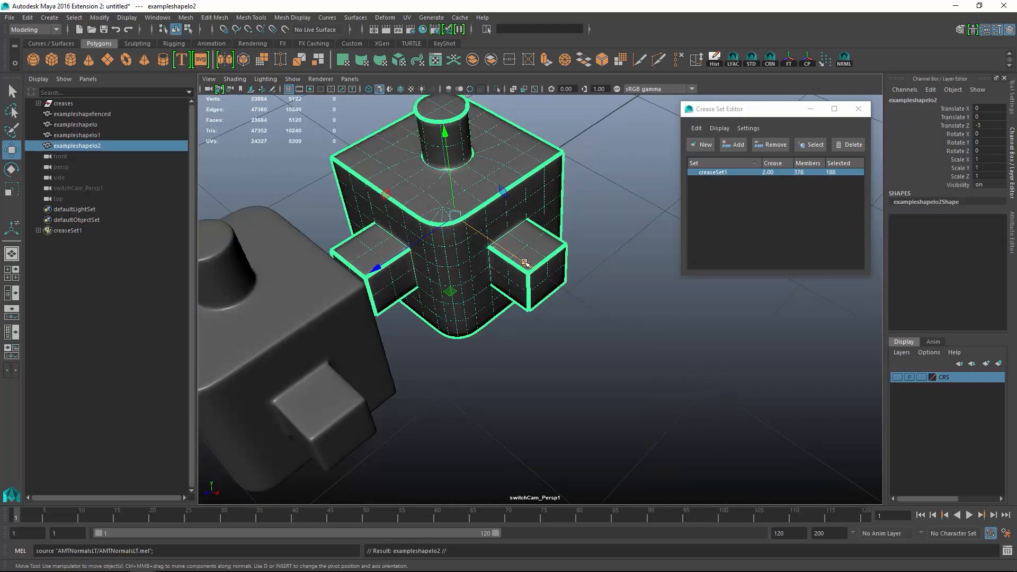
key("x")
left_click_drag(524, 265, 766, 405)
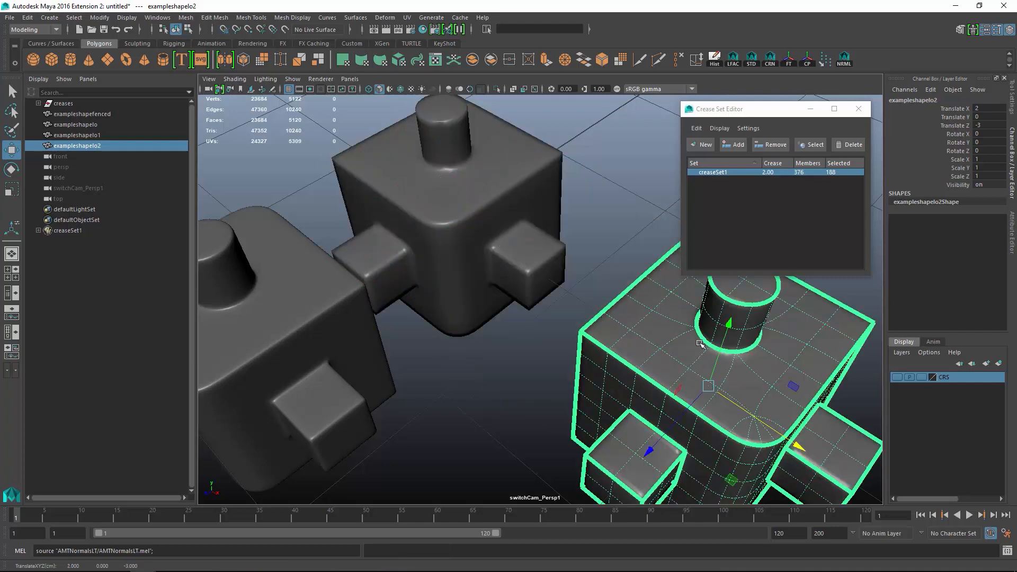
Step: Turn off smooth preview on exampleshapelo2 and apply a Mesh Smooth with 1 division
middle_click_drag(766, 405, 535, 337, "alt")
right_click_drag(536, 337, 582, 315, "alt")
left_click_drag(582, 315, 588, 293, "alt")
right_click_drag(588, 294, 552, 275, "alt")
middle_click_drag(553, 275, 625, 273, "alt")
key("t")
key("1")
left_click(775, 317)
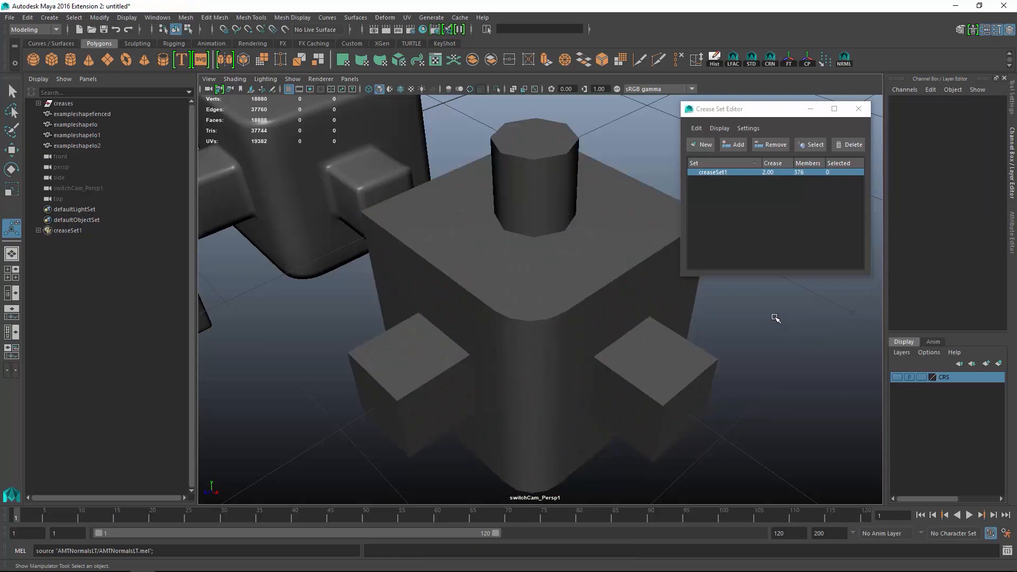
left_click(540, 246)
left_click(180, 19)
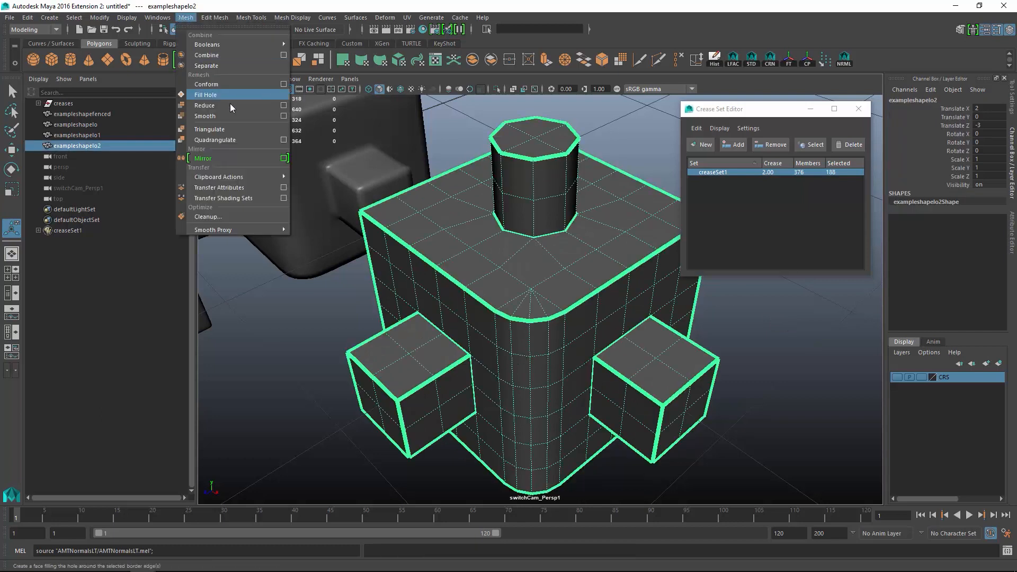
left_click(227, 117)
Step: Harden all edges of the smoothed exampleshapelo2 and deselect it
left_click(586, 265)
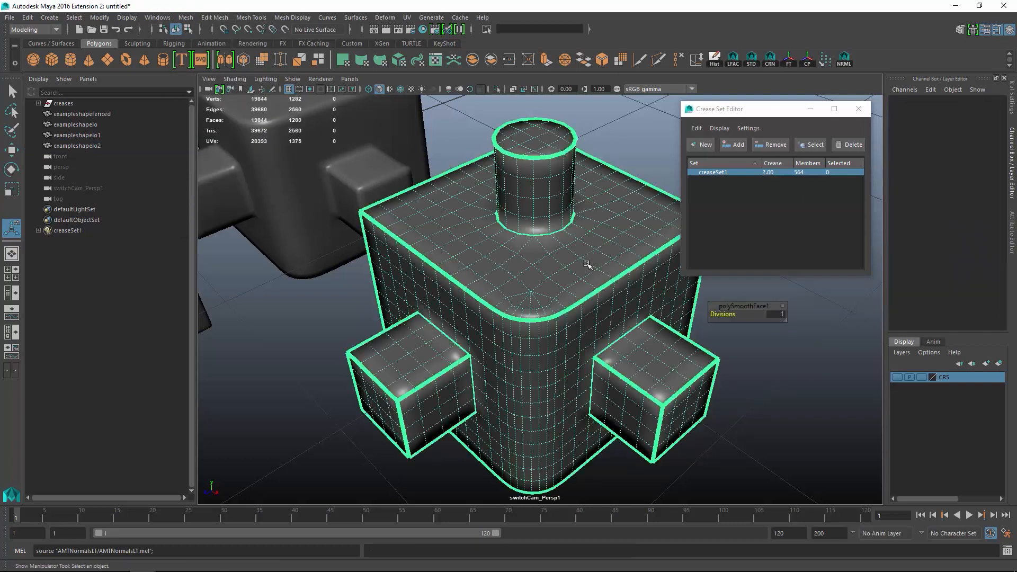
left_click(279, 19)
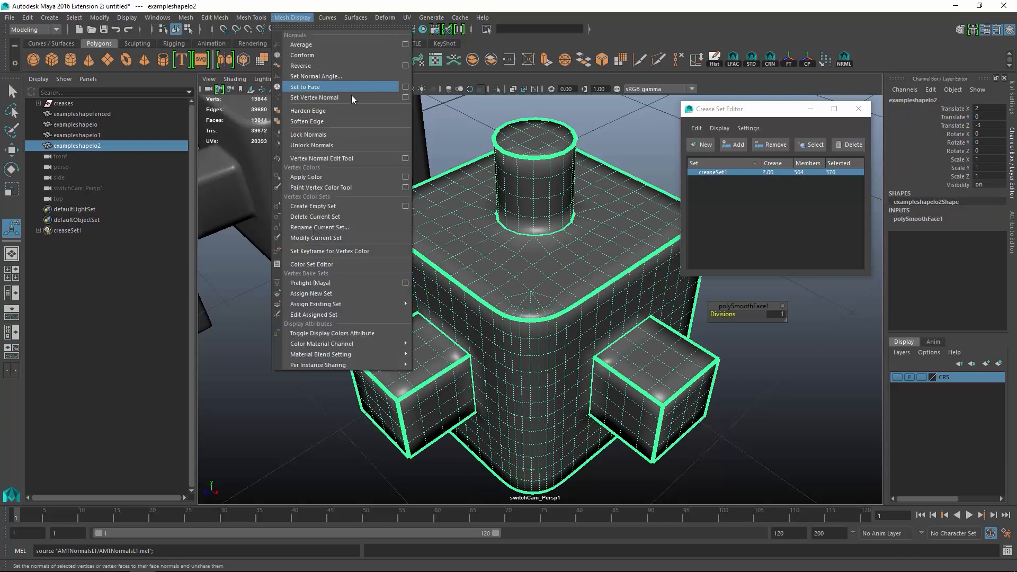
left_click(344, 109)
left_click(624, 125)
Step: Examine the corners, cylinder and side blocks of the hard-edged exampleshapelo2 from several angles and distances
middle_click_drag(611, 152, 518, 159, "alt")
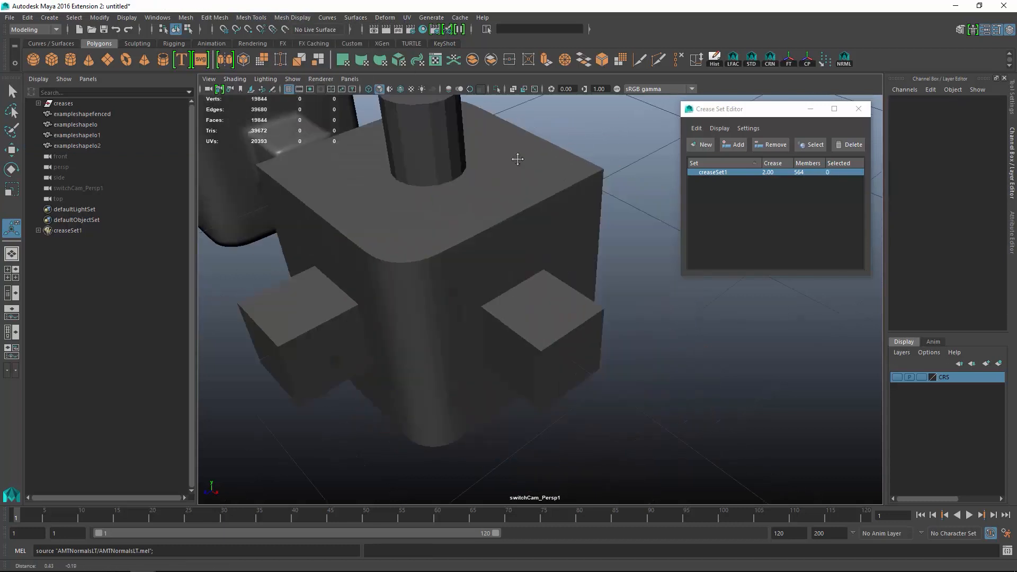
left_click_drag(517, 159, 550, 171, "alt")
mouse_move(550, 171)
middle_mouse_down("alt")
mouse_move(579, 201)
mouse_move(611, 175)
middle_mouse_up("alt")
right_click_drag(611, 174, 611, 211, "alt")
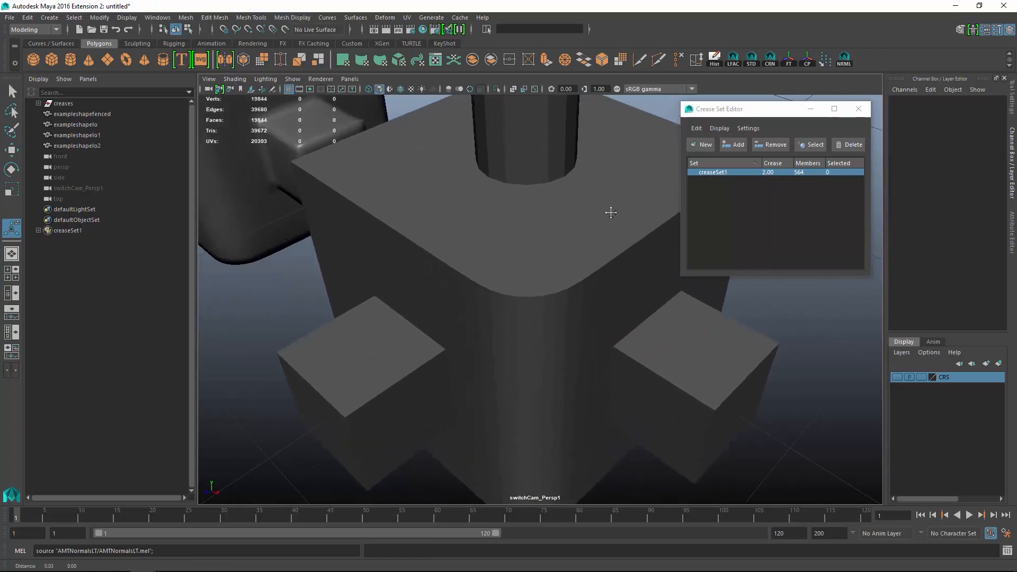
middle_click_drag(611, 211, 559, 245, "alt")
right_click_drag(558, 246, 588, 286, "alt")
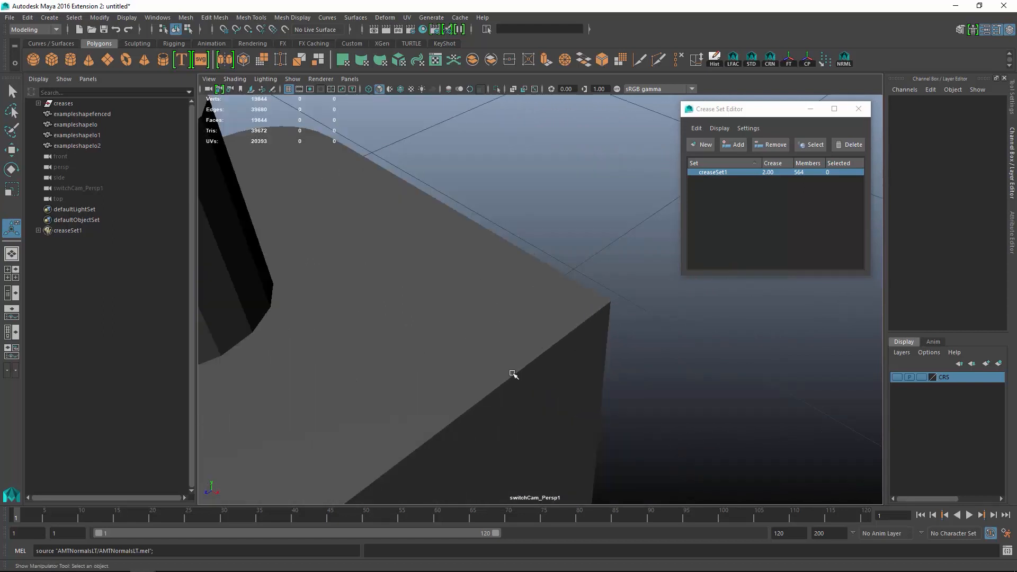
right_click_drag(513, 374, 450, 330, "alt")
middle_click_drag(451, 330, 519, 350, "alt")
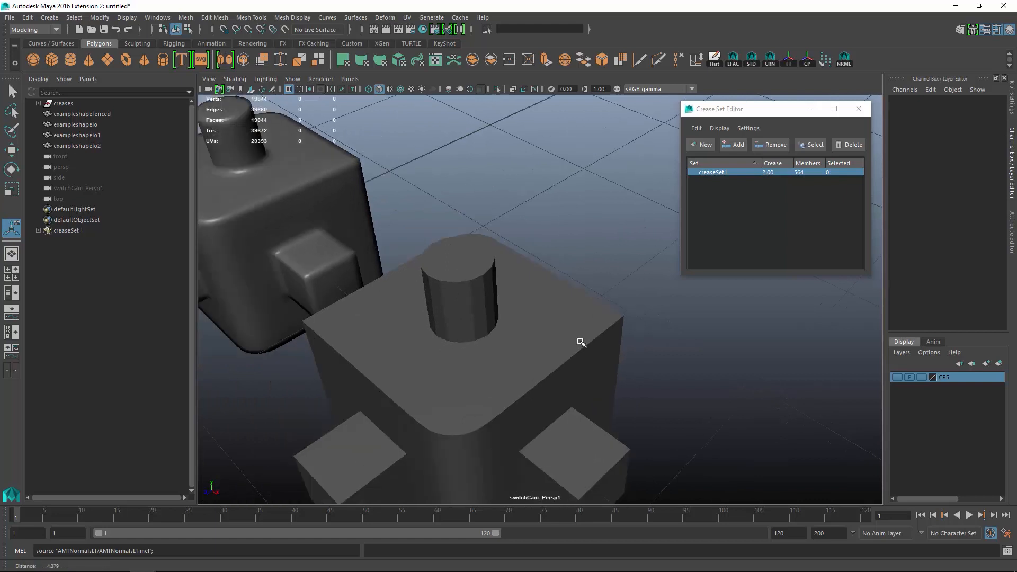
left_click_drag(583, 343, 583, 275, "alt")
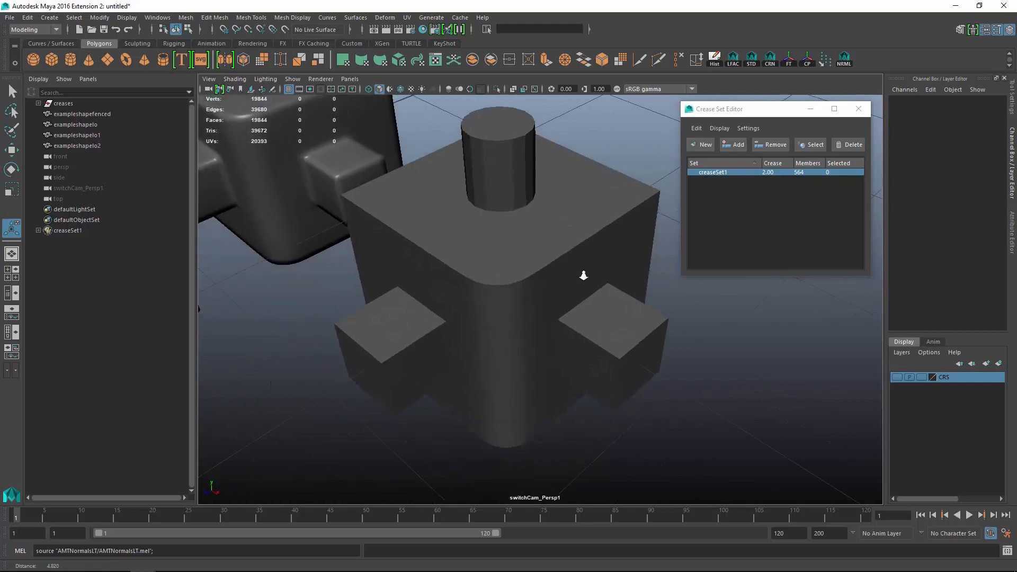
right_click_drag(583, 275, 446, 254, "alt")
mouse_move(446, 255)
middle_mouse_down("alt")
mouse_move(438, 241)
mouse_move(459, 258)
middle_mouse_up("alt")
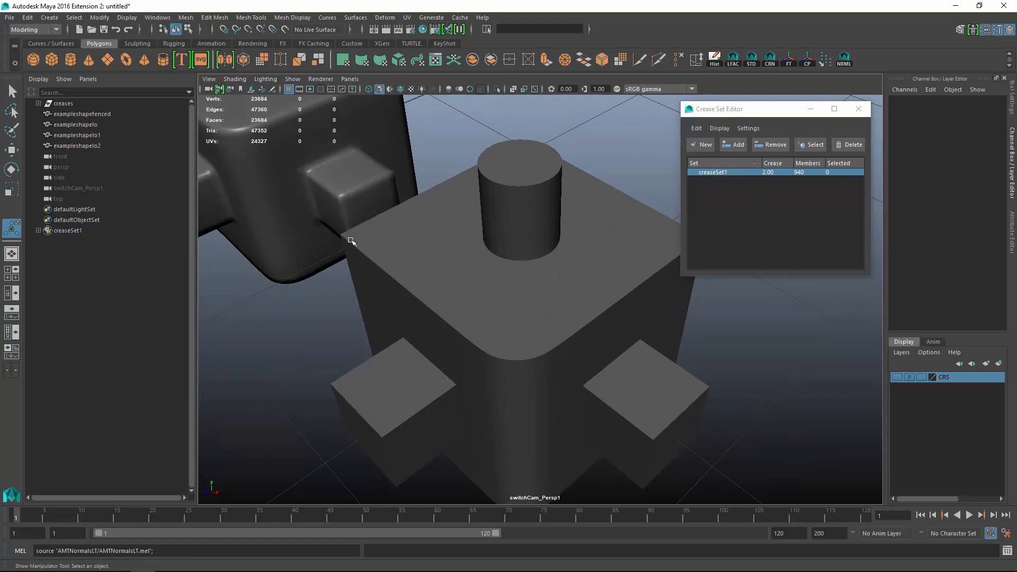
Step: Apply one more Mesh Smooth with 1 division to exampleshapelo2, then deselect it
scroll(608, 292, "up", 5)
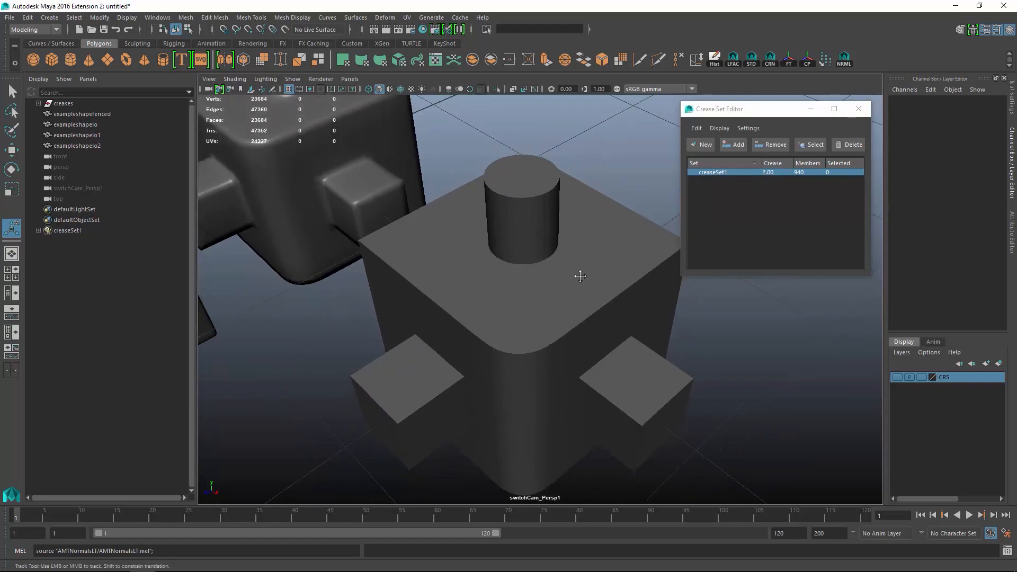
left_click(551, 208)
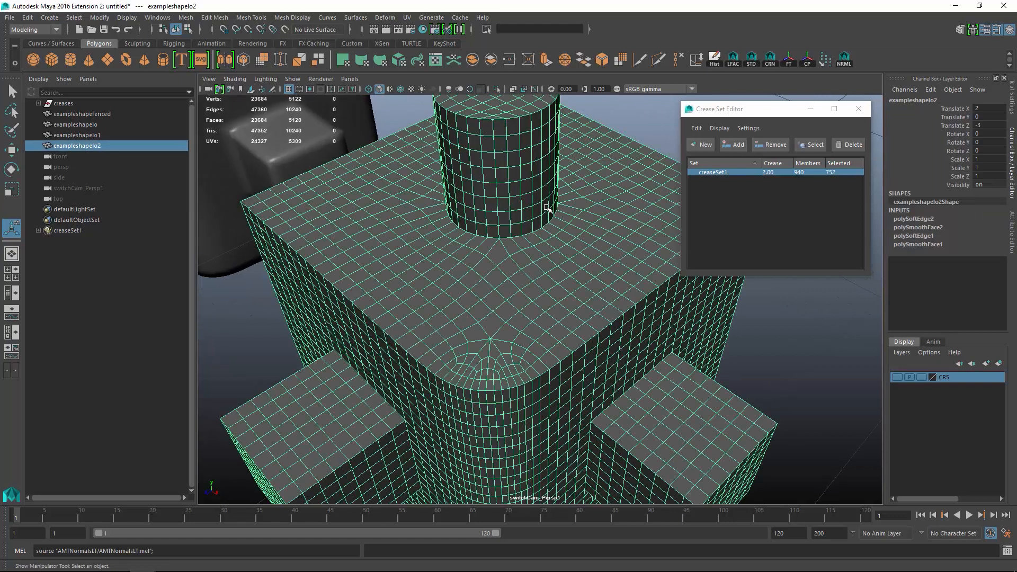
left_click(186, 17)
mouse_move(217, 21)
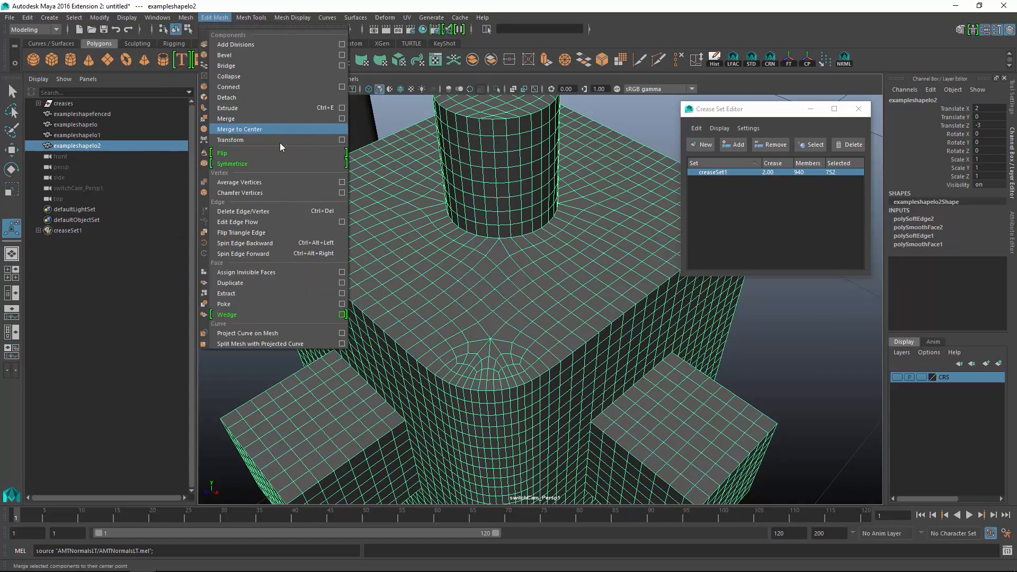
mouse_move(187, 17)
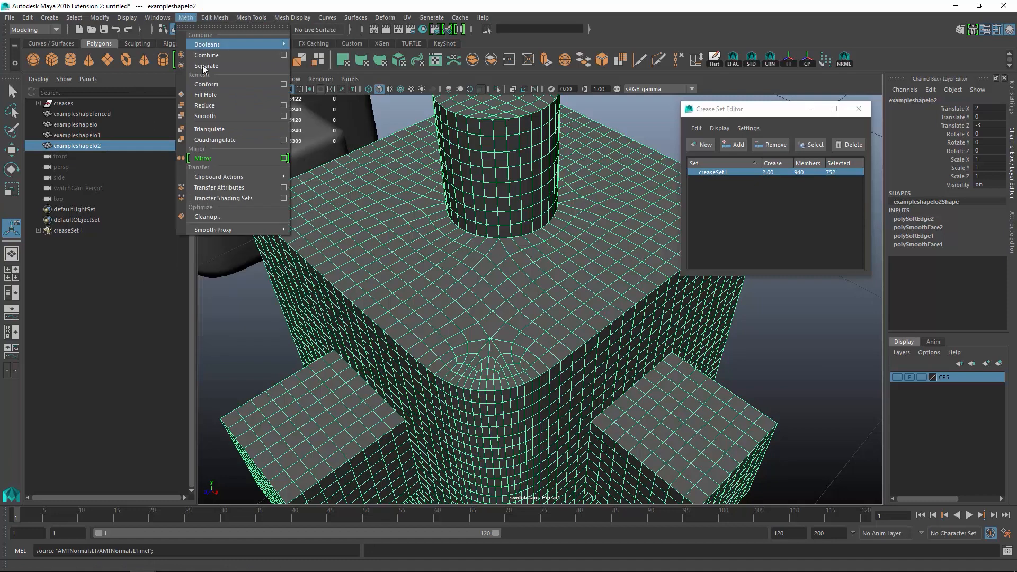
left_click(218, 113)
left_click(837, 365)
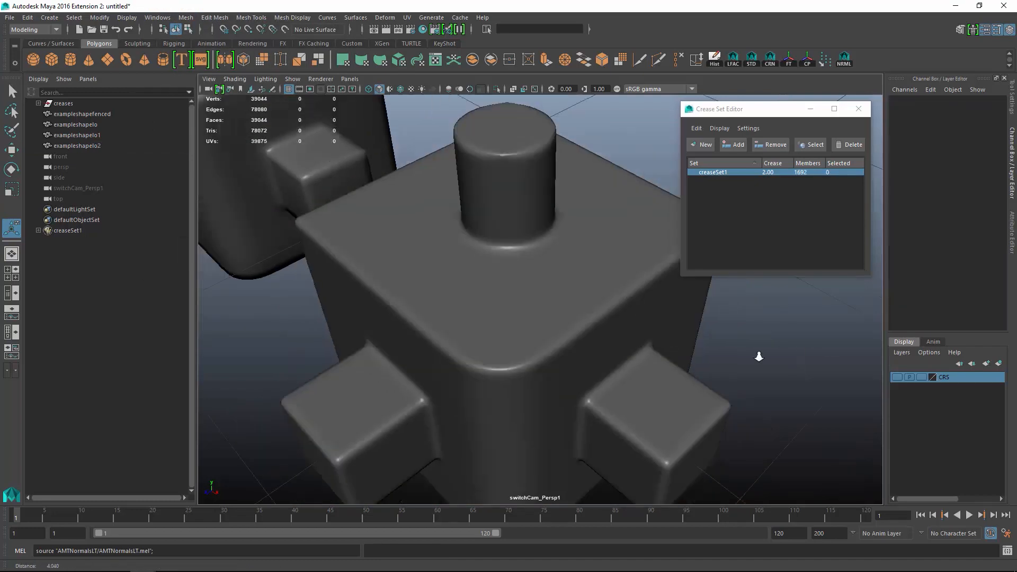
Step: Examine the rounded corner and edge wireframe of exampleshapelo2 up close, then frame the whole mesh
scroll(758, 355, "down", 4)
left_click_drag(742, 351, 620, 325, "alt")
scroll(583, 255, "up", 4)
left_click(548, 200)
left_click_drag(547, 200, 522, 234, "alt")
right_click_drag(522, 234, 594, 284, "alt")
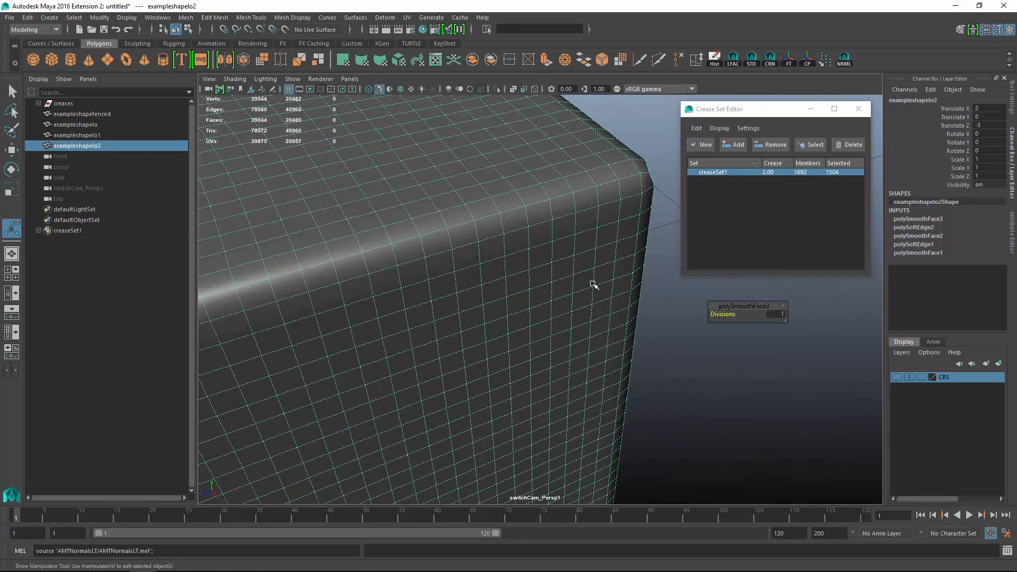
middle_click_drag(594, 284, 565, 293, "alt")
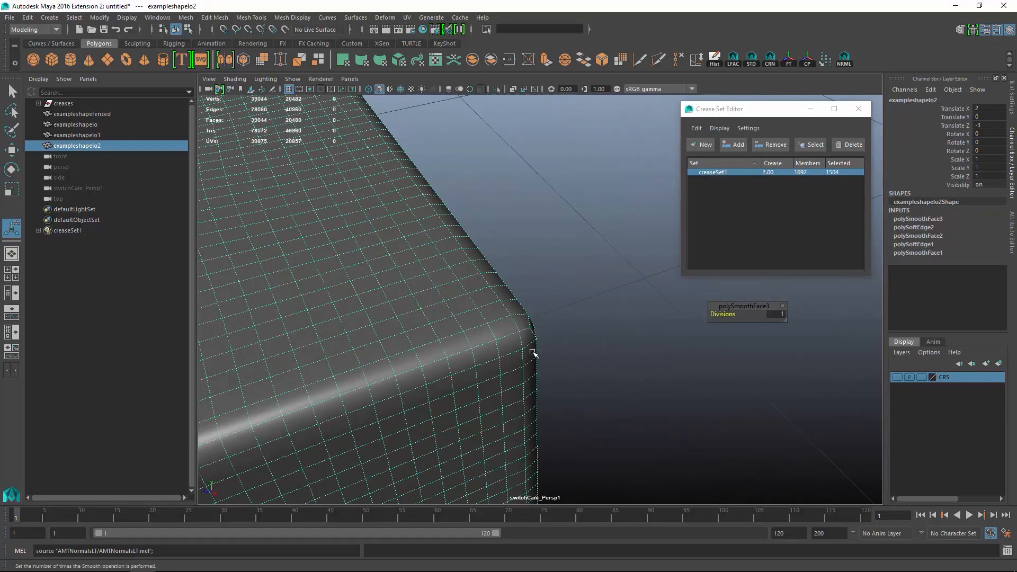
key("f")
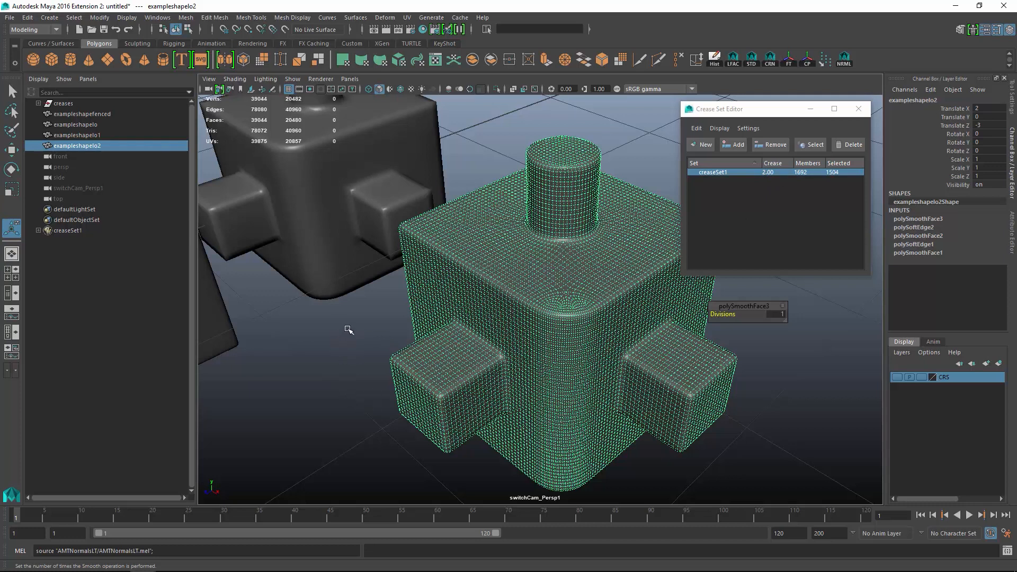
Step: Select the creased exampleshapelo1 and switch its smooth preview to the optimal mesh subdivision level
left_click(348, 330)
middle_click_drag(338, 259, 498, 358, "alt")
right_click_drag(371, 318, 359, 293, "alt")
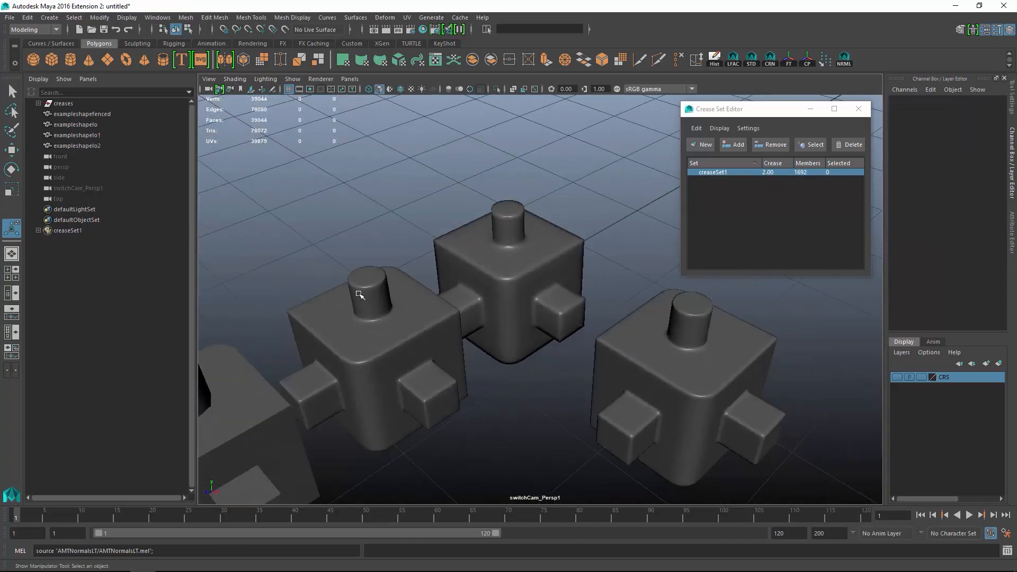
middle_click_drag(359, 293, 377, 350, "alt")
right_click_drag(413, 313, 541, 337, "alt")
middle_click_drag(541, 337, 572, 287, "alt")
right_click_drag(572, 287, 554, 280, "alt")
left_click(555, 279)
middle_click_drag(554, 279, 563, 279, "alt")
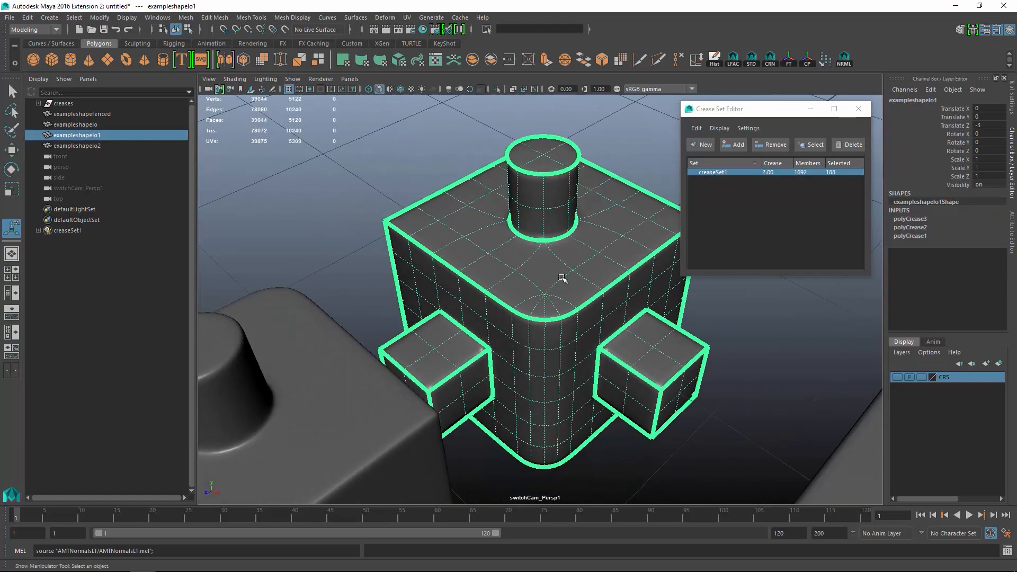
right_click_drag(563, 280, 579, 293, "alt")
middle_click_drag(579, 293, 569, 293, "alt")
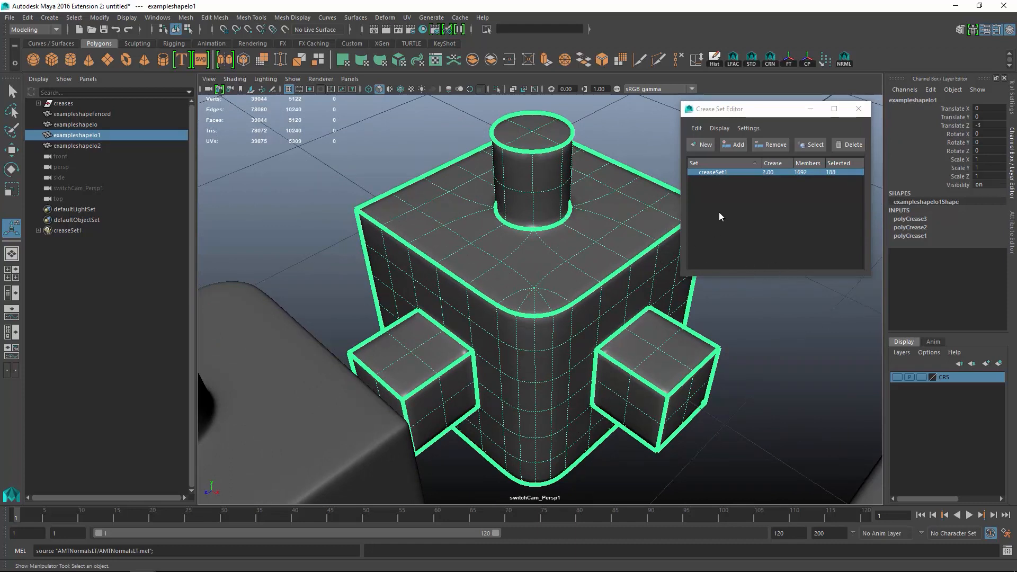
left_click(720, 128)
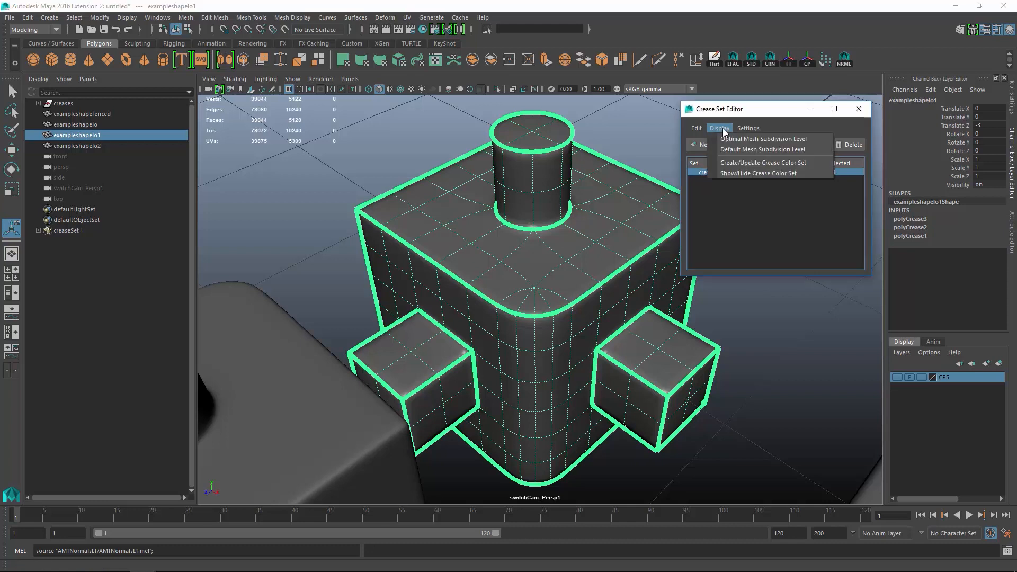
left_click(724, 139)
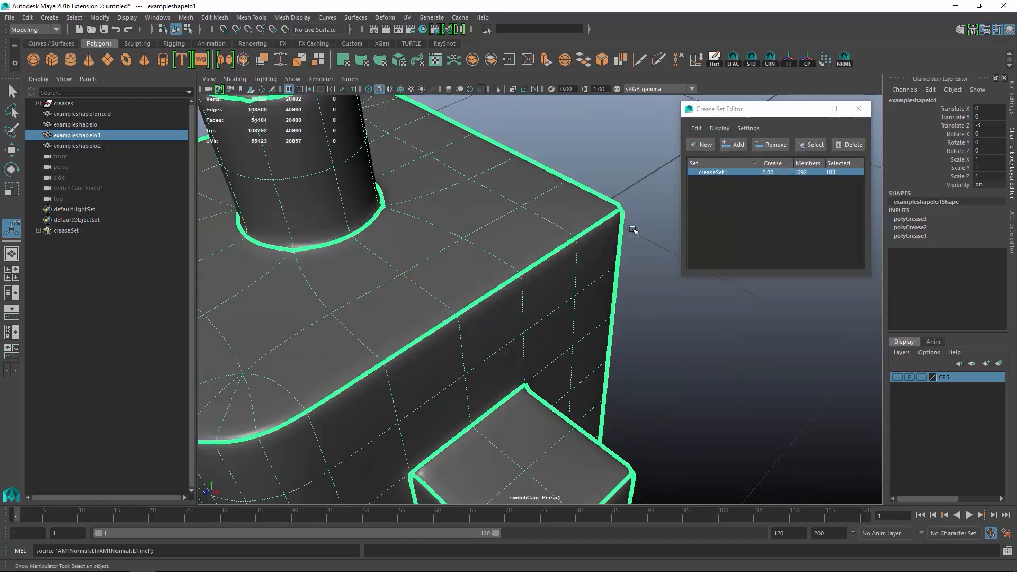
Step: Examine the creased edges and corners of exampleshapelo1 at the optimal subdivision level, near and far
right_click_drag(632, 229, 447, 236, "alt")
middle_click_drag(448, 236, 602, 191, "alt")
right_click_drag(602, 190, 510, 260, "alt")
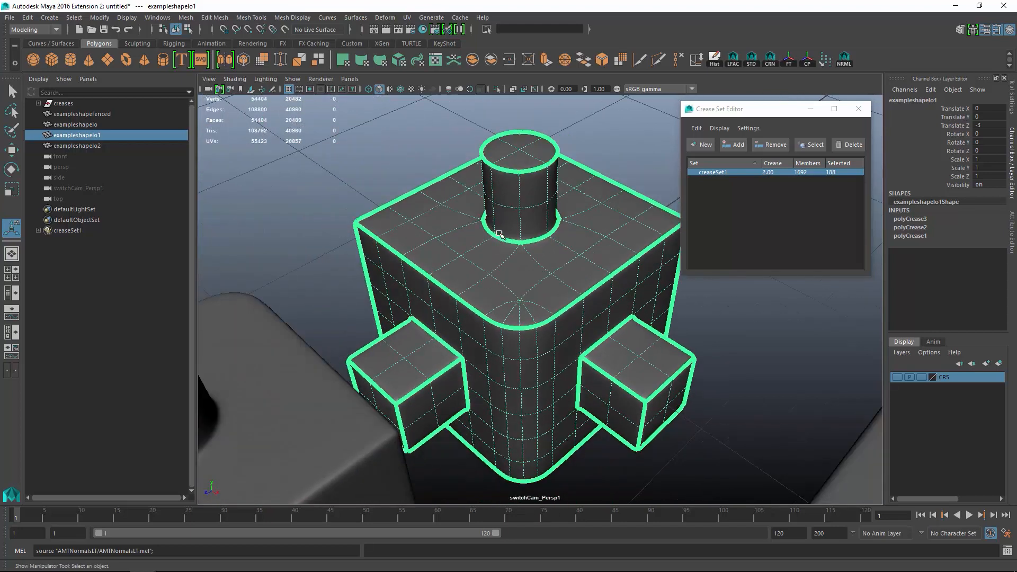
right_click_drag(730, 397, 665, 359, "alt")
middle_click_drag(665, 359, 521, 339, "alt")
left_click(638, 323)
right_click_drag(521, 339, 525, 258, "alt")
left_click(537, 255)
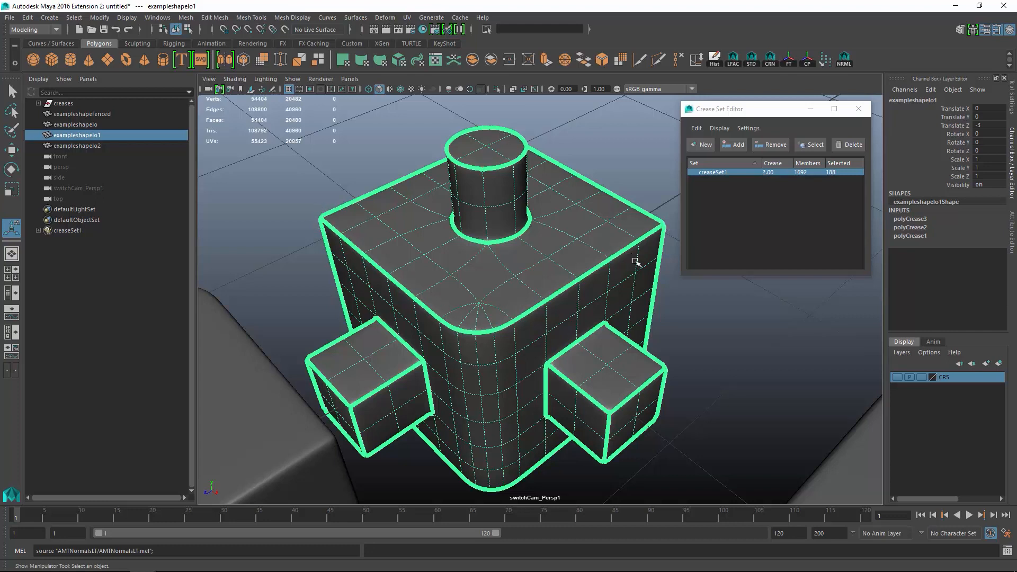
Step: Return exampleshapelo1 to the default mesh subdivision level
left_click(719, 128)
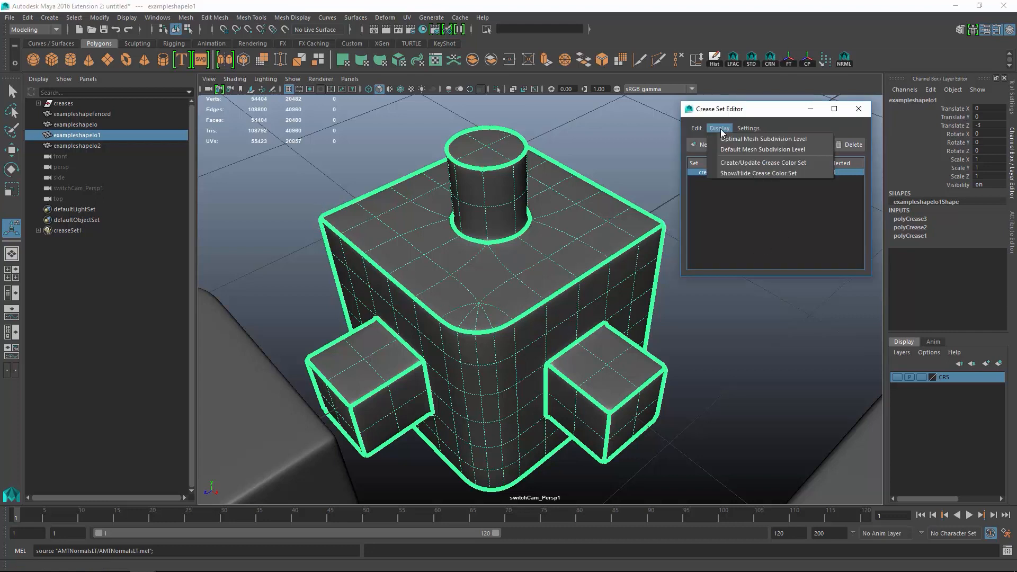
left_click(749, 150)
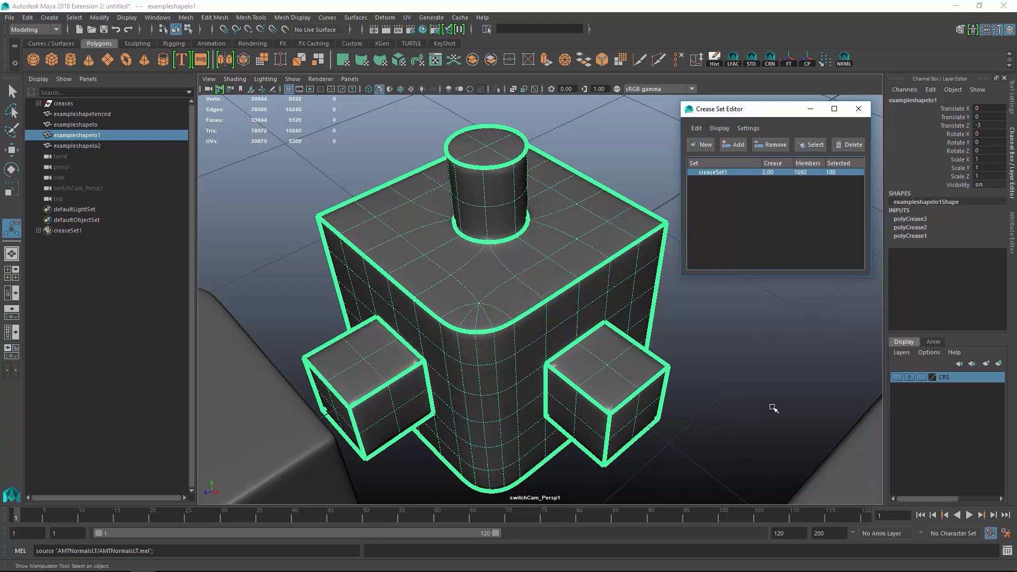
left_click_drag(636, 344, 602, 326, "alt")
mouse_move(602, 326)
middle_mouse_down("alt")
mouse_move(611, 302)
mouse_move(606, 315)
middle_mouse_up("alt")
scroll(606, 316, "down", 1)
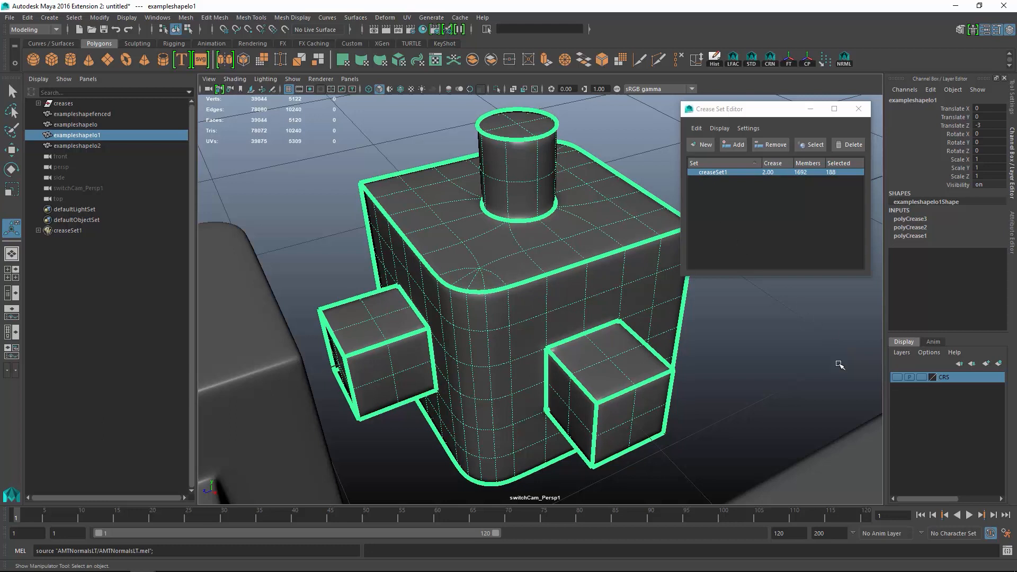
Step: Toggle exampleshapelo1's smooth preview one subdivision level up and back down to compare its creased edges
key("Page_Up")
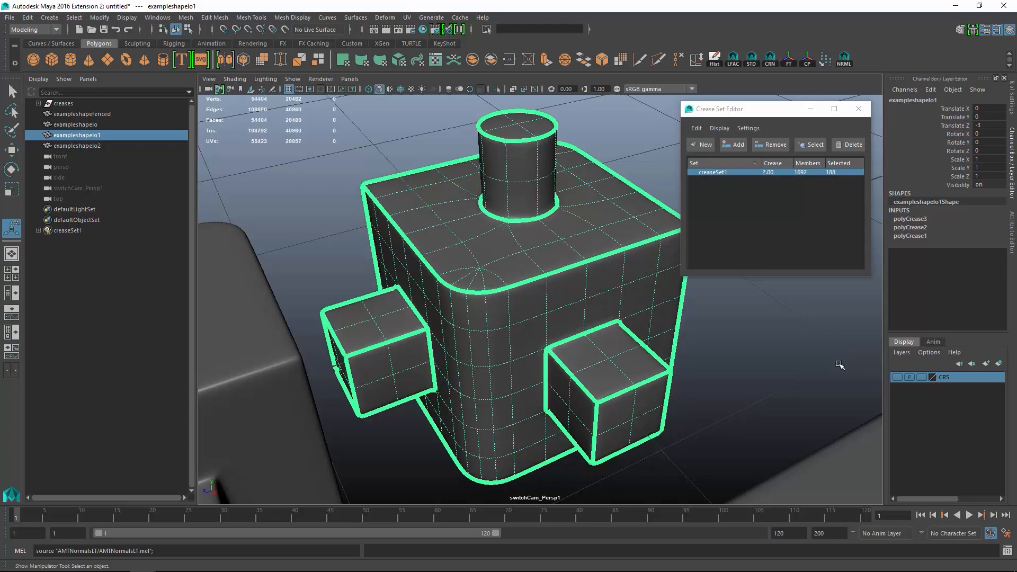
left_click_drag(710, 426, 695, 425, "alt")
right_click_drag(695, 424, 699, 400, "alt")
left_click_drag(699, 399, 690, 370, "alt")
middle_click_drag(690, 370, 635, 376, "alt")
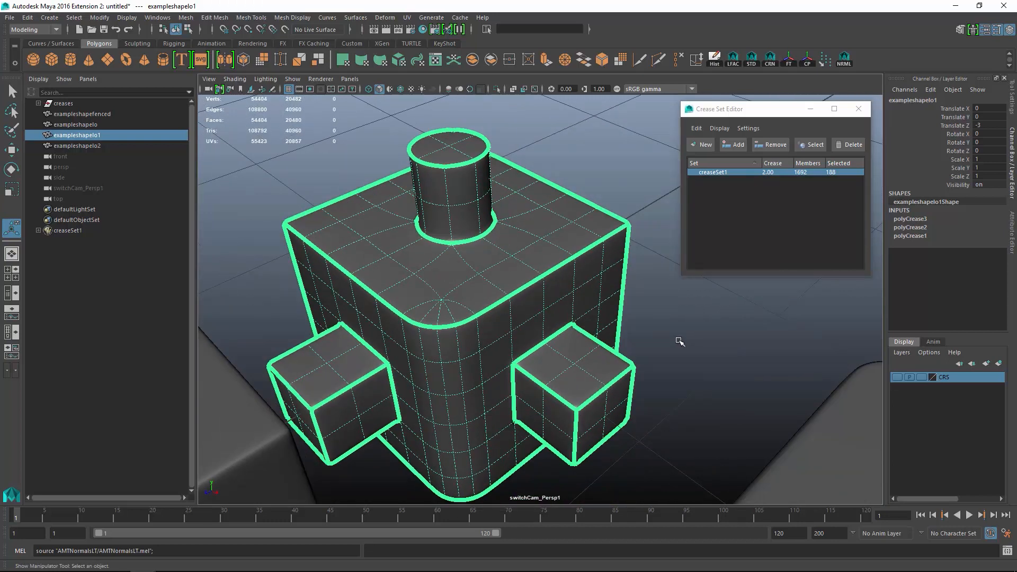
key("Page_Down")
key("Page_Up")
key("Page_Down")
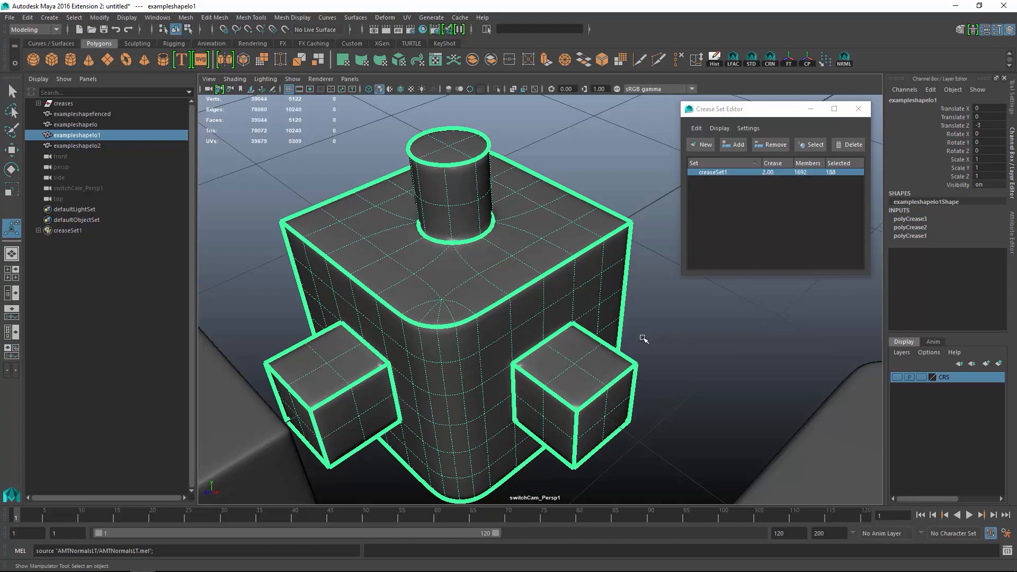
Step: Select the creases group and turn on visibility of the CRS display layer
scroll(636, 302, "up", 3)
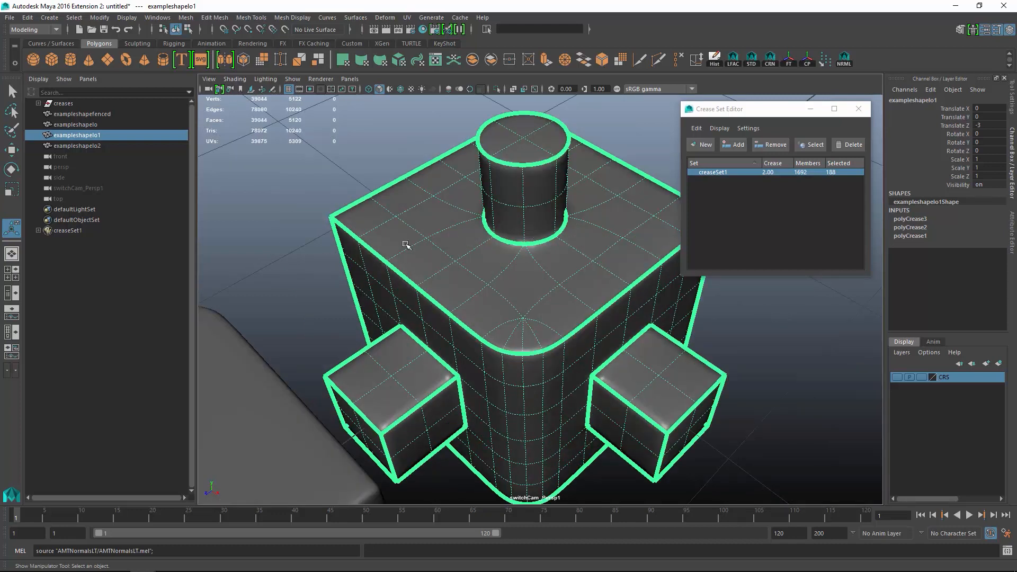
scroll(455, 227, "down", 8)
middle_click_drag(439, 247, 654, 276, "alt")
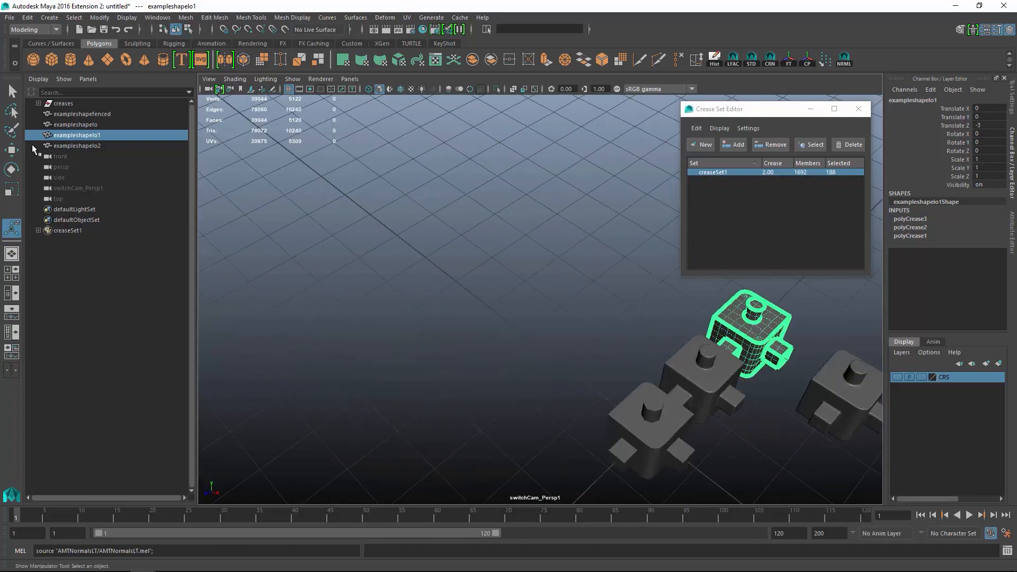
left_click(68, 103)
left_click(897, 378)
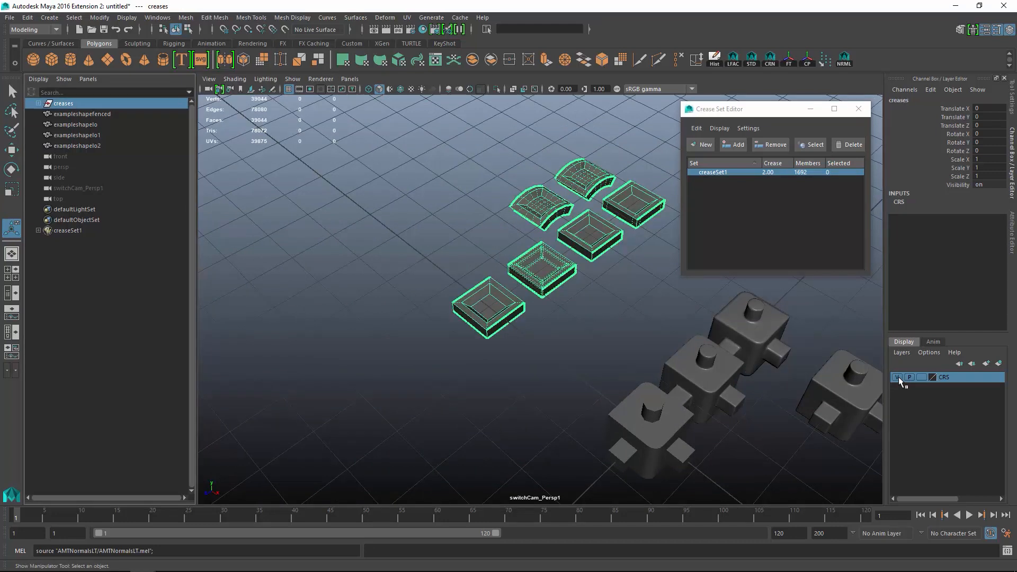
Step: Select the low-poly tray named lo and inspect its recessed shape beside the neighbouring tray
right_click_drag(511, 297, 609, 383, "alt")
left_click(608, 383)
key("f")
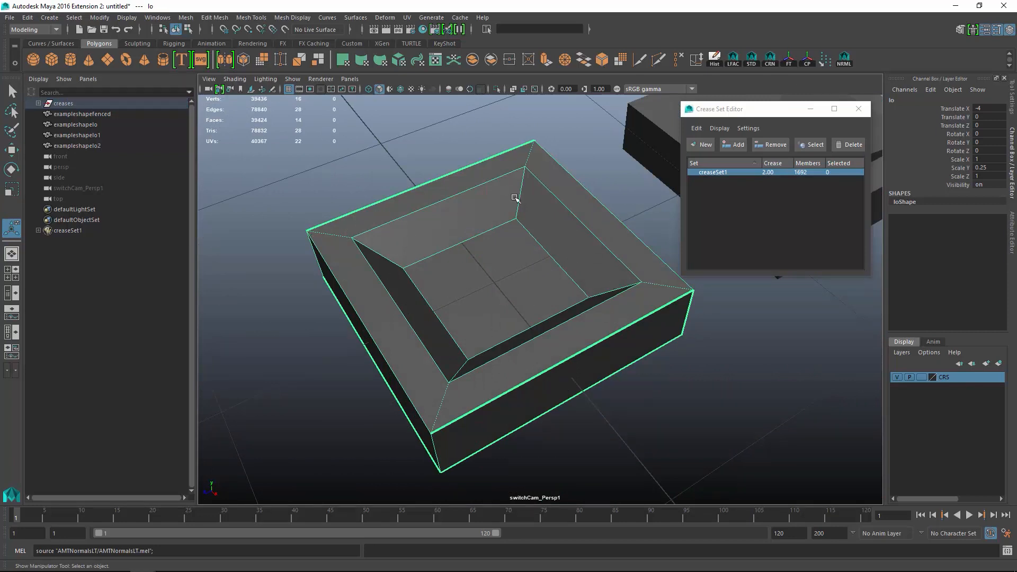
right_click_drag(528, 216, 402, 250, "alt")
left_click_drag(403, 250, 461, 261, "alt")
middle_click_drag(461, 261, 387, 300, "alt")
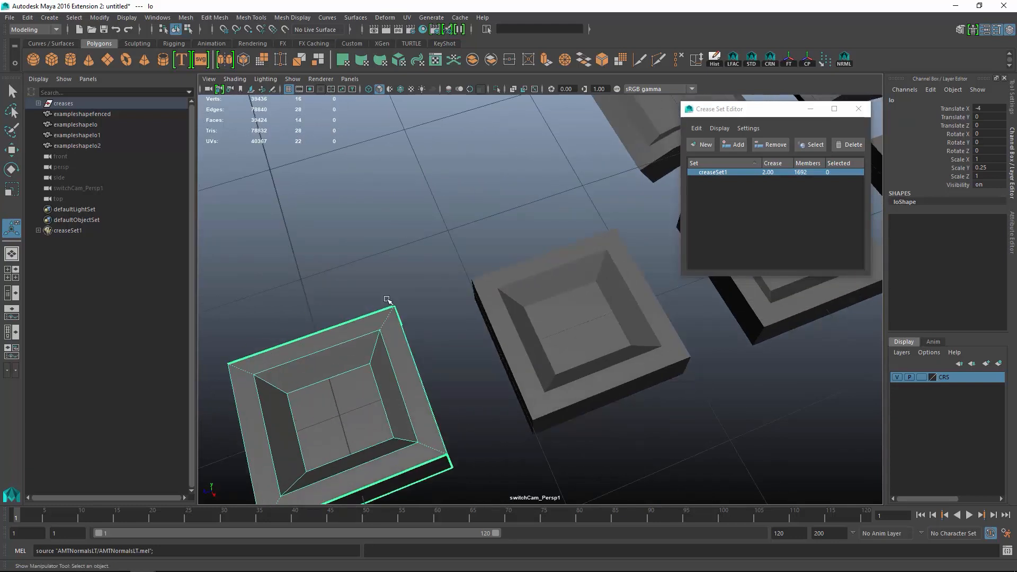
Step: Select the tray named fenced and inspect the supporting edge loops around its rim and recess
right_click_drag(387, 300, 527, 332, "alt")
middle_click_drag(526, 332, 523, 248, "alt")
left_click(522, 247)
left_click_drag(522, 248, 615, 295, "alt")
right_click_drag(615, 296, 554, 298, "alt")
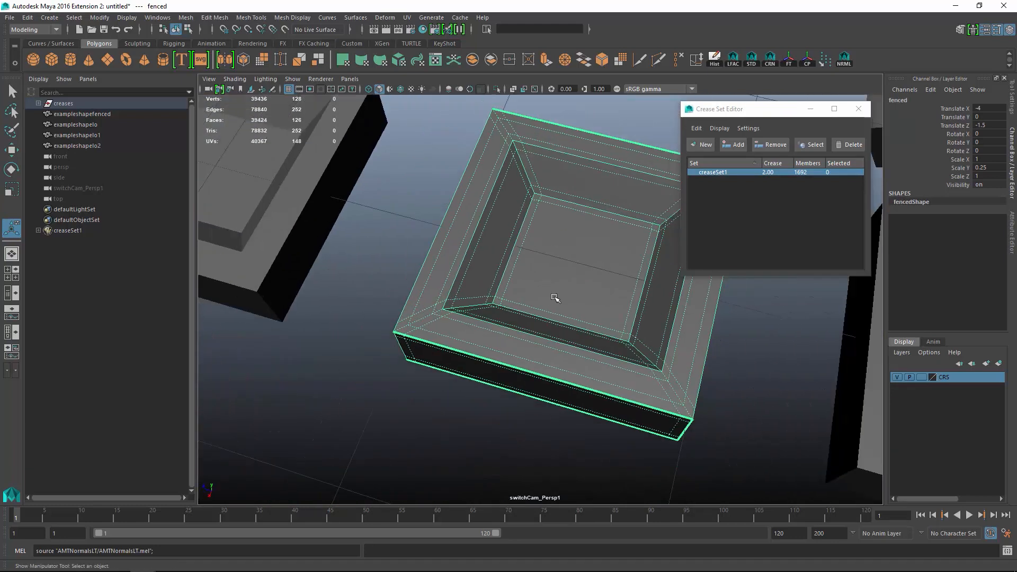
Step: Turn on the smooth preview for the fenced tray and inspect how its edge loops hold the rim and recess
middle_click_drag(554, 298, 514, 304, "alt")
left_click_drag(574, 286, 586, 279, "alt")
right_click_drag(586, 280, 611, 302, "alt")
left_click_drag(611, 302, 596, 297, "alt")
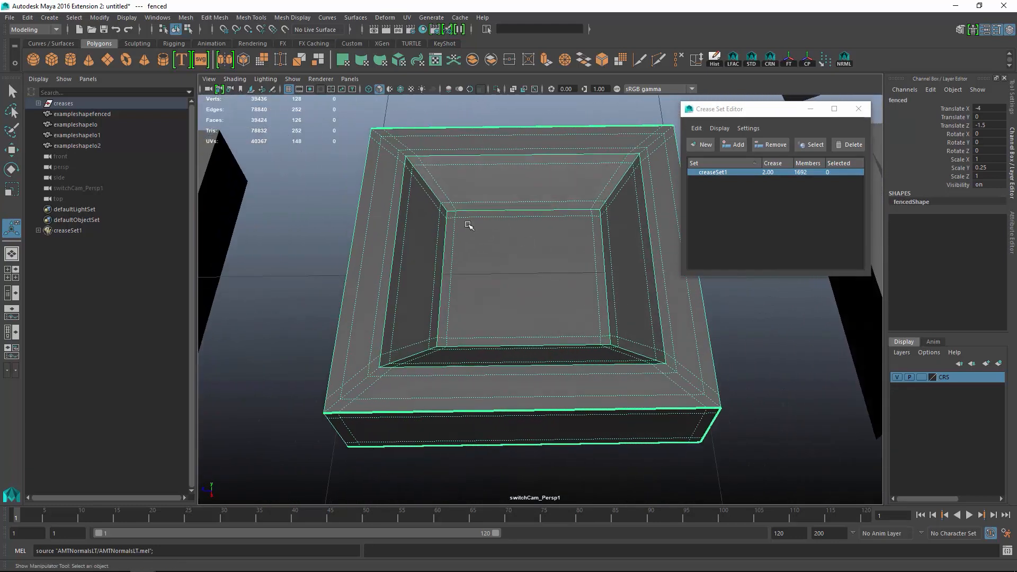
key("3")
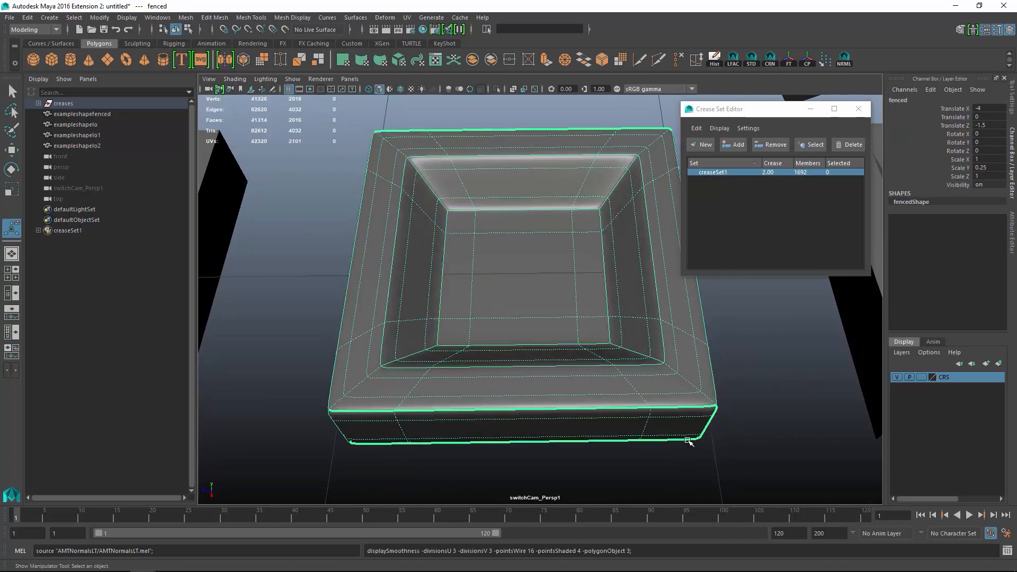
left_click_drag(680, 461, 600, 348, "alt")
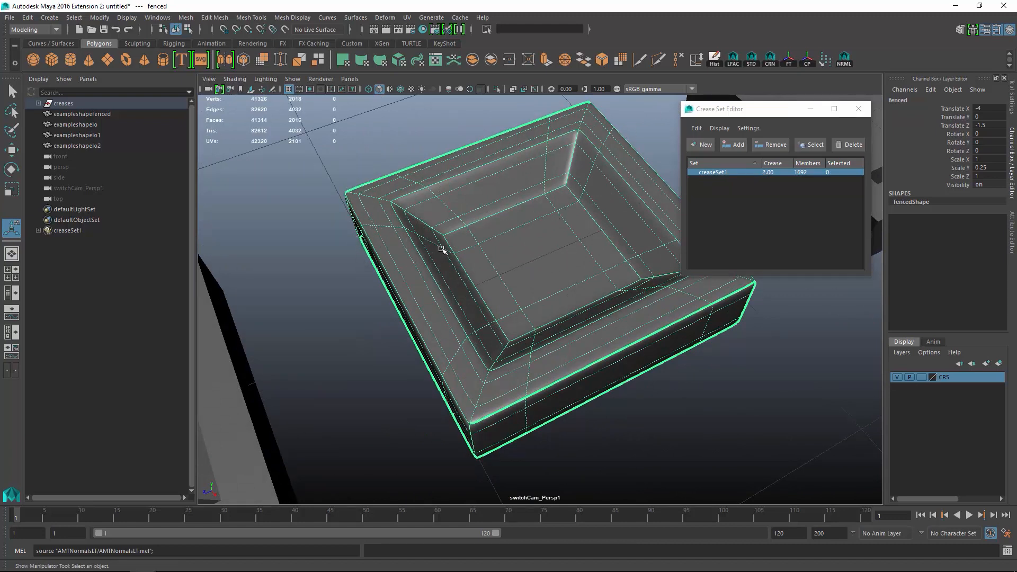
left_click_drag(593, 205, 470, 226, "alt")
left_click_drag(543, 222, 463, 286, "alt")
right_click_drag(551, 249, 511, 259, "alt")
Step: Select the flat low-poly tray creasesA, harden and select its sharp edges, and add them to creaseSet1
middle_click_drag(511, 258, 227, 227, "alt")
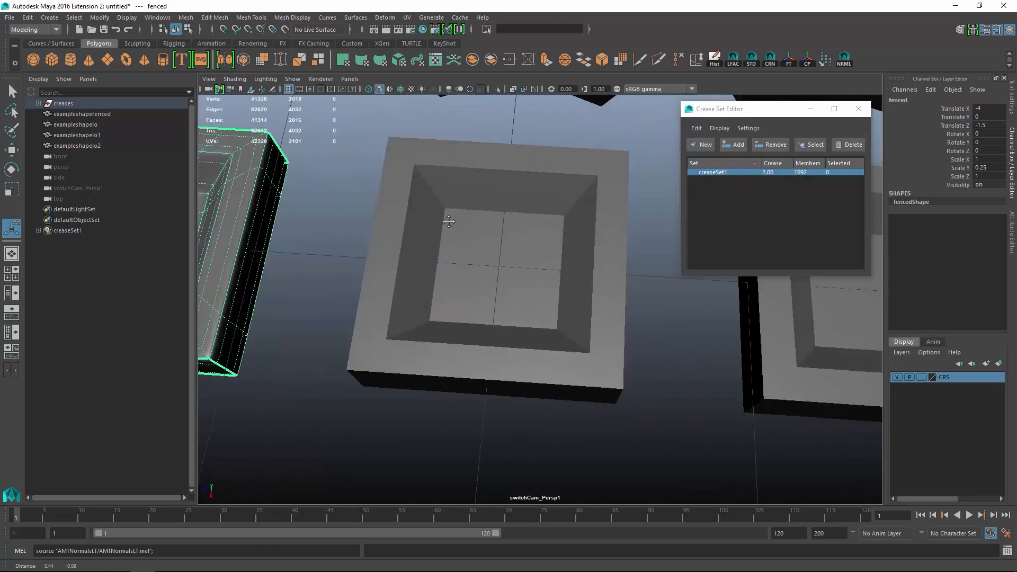
left_click(456, 248)
left_click_drag(459, 252, 511, 202, "alt")
left_click_drag(513, 239, 562, 246, "alt")
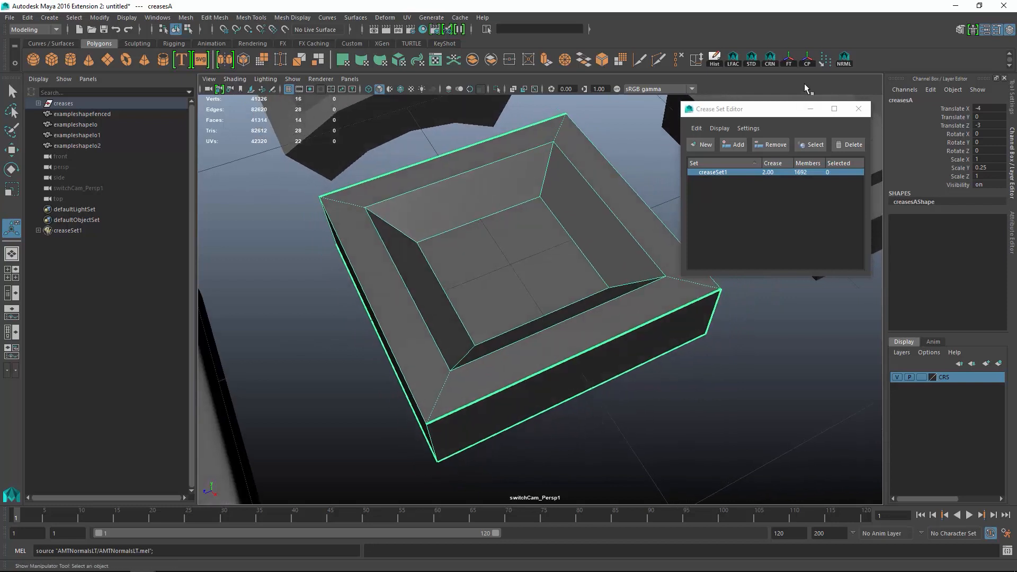
left_click(733, 58)
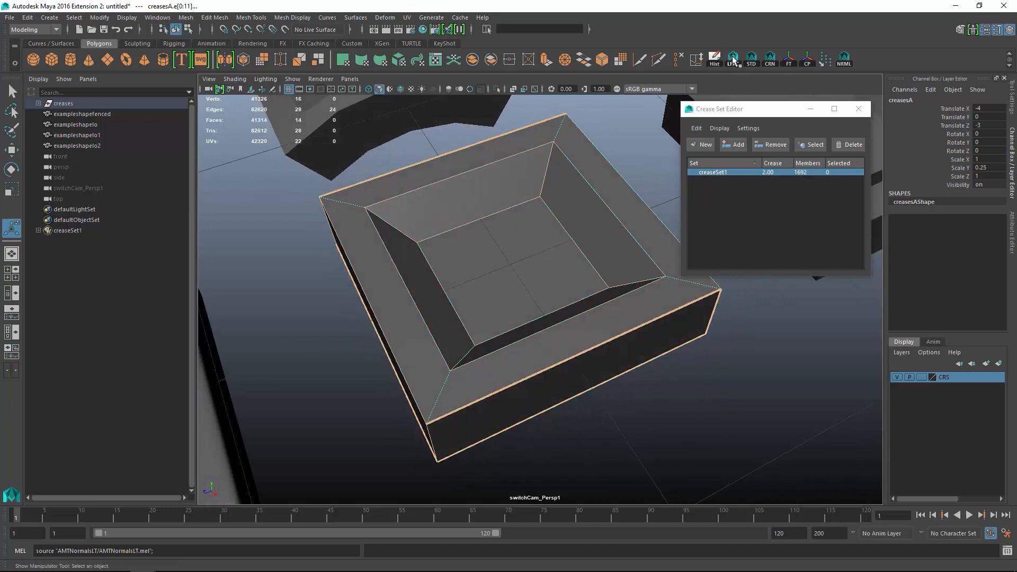
left_click(735, 146)
scroll(587, 247, "up", 1)
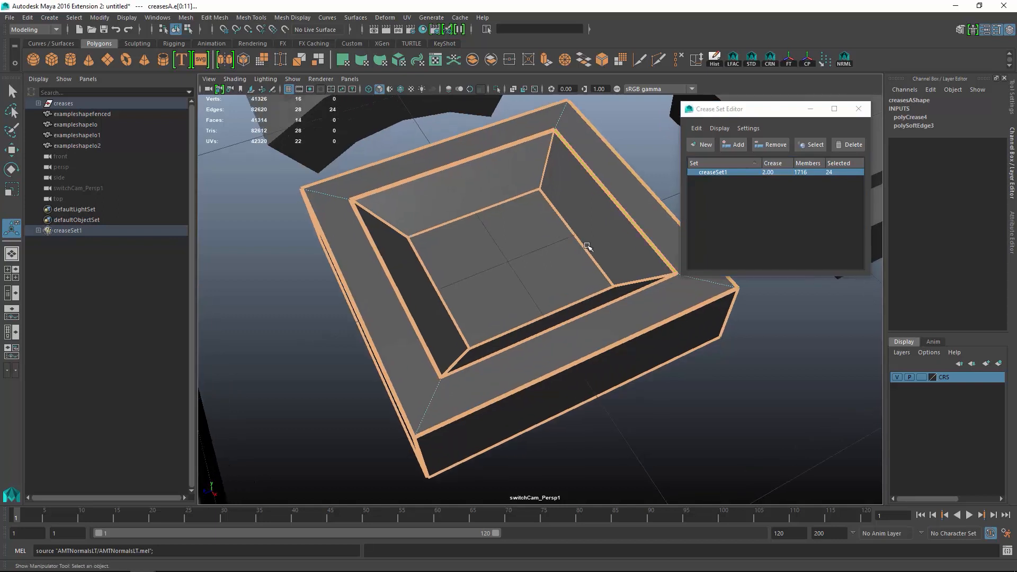
Step: Return creasesA to object selection and turn on its smooth preview to check the creased corners
key("F8")
key("F8")
key("3")
left_click_drag(626, 281, 596, 292, "alt")
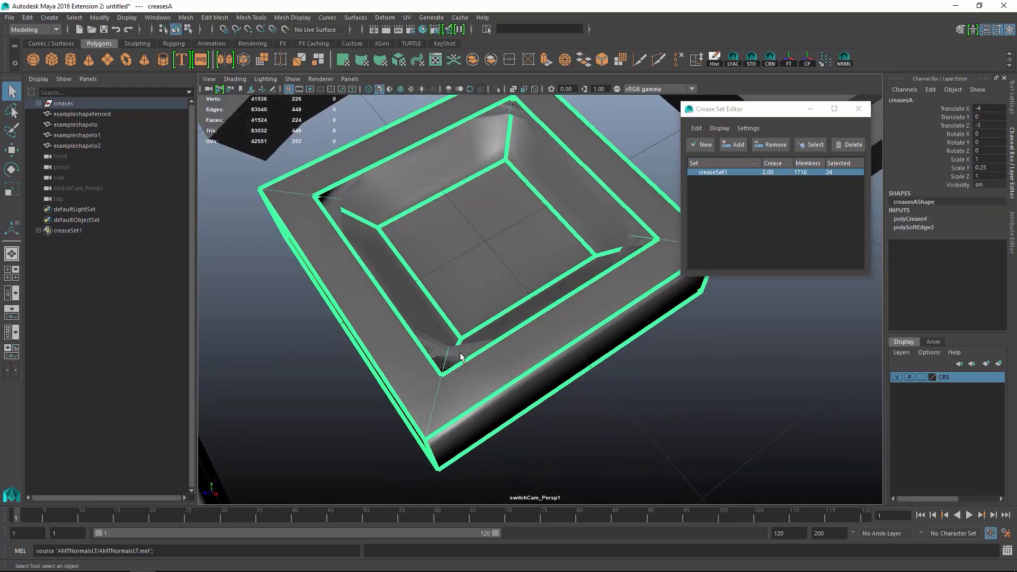
Step: Select the four diagonal corner edges across creasesA's rim and add them to creaseSet1, returning to object selection
right_click_drag(461, 358, 456, 253)
left_click(443, 386)
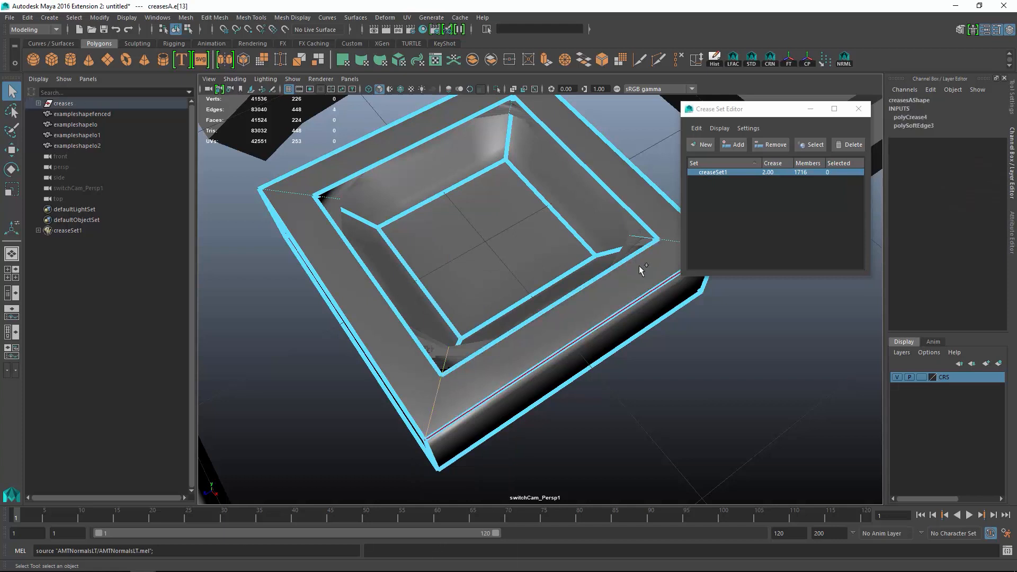
left_click(653, 239, "shift")
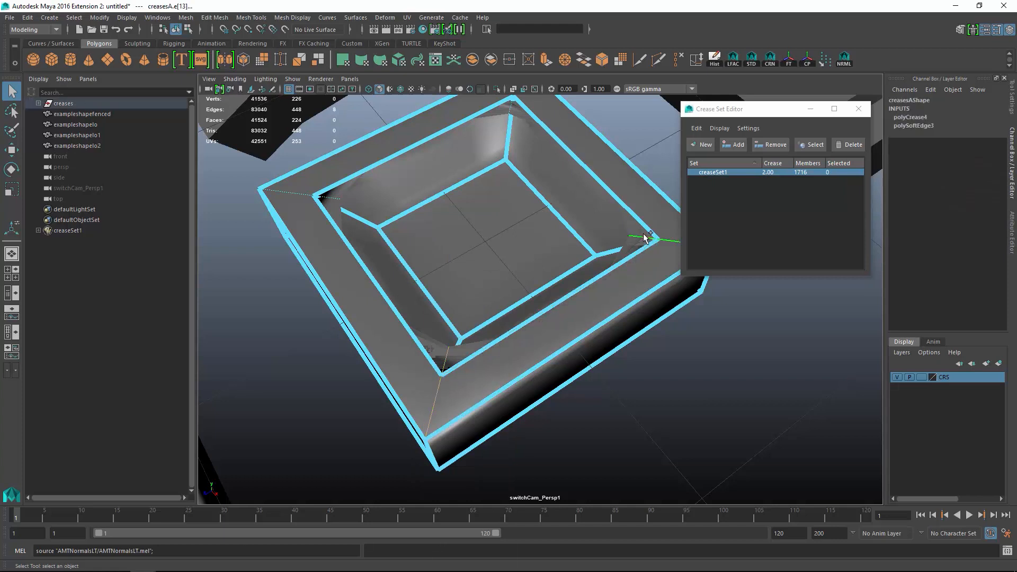
left_click(508, 112, "shift")
scroll(567, 192, "down", 3)
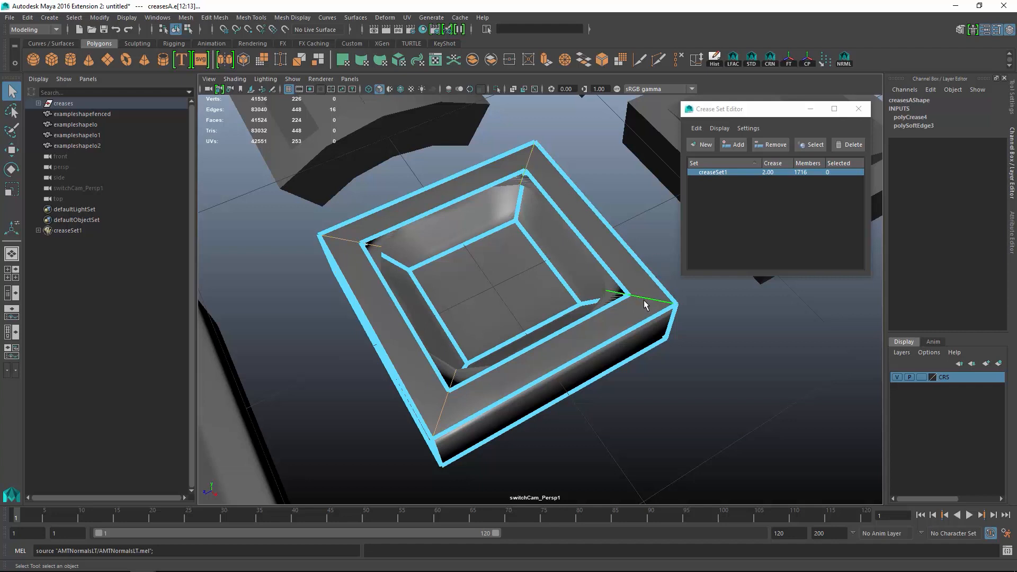
left_click_drag(643, 299, 655, 298, "alt")
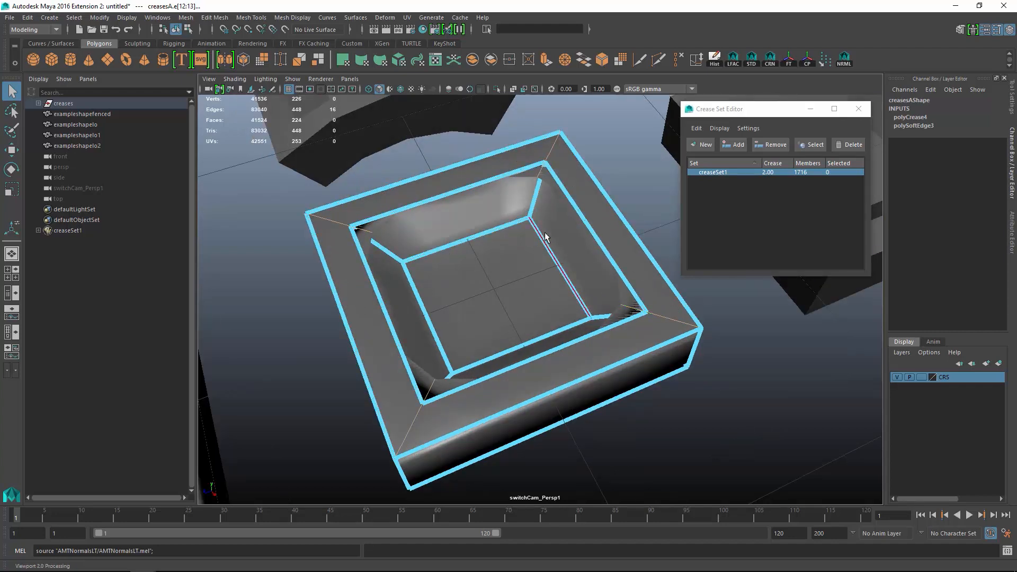
left_click(538, 200)
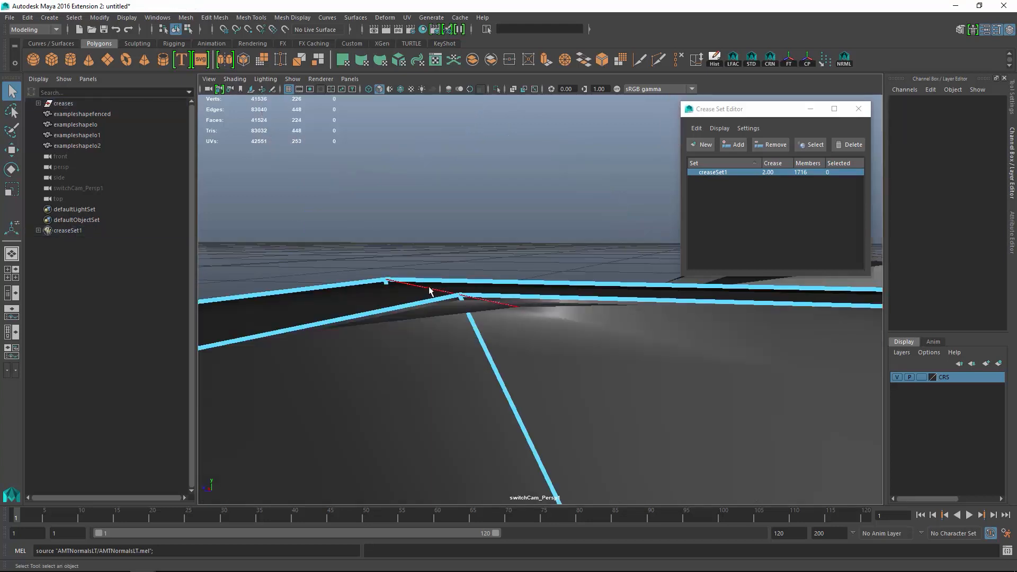
left_click(431, 291)
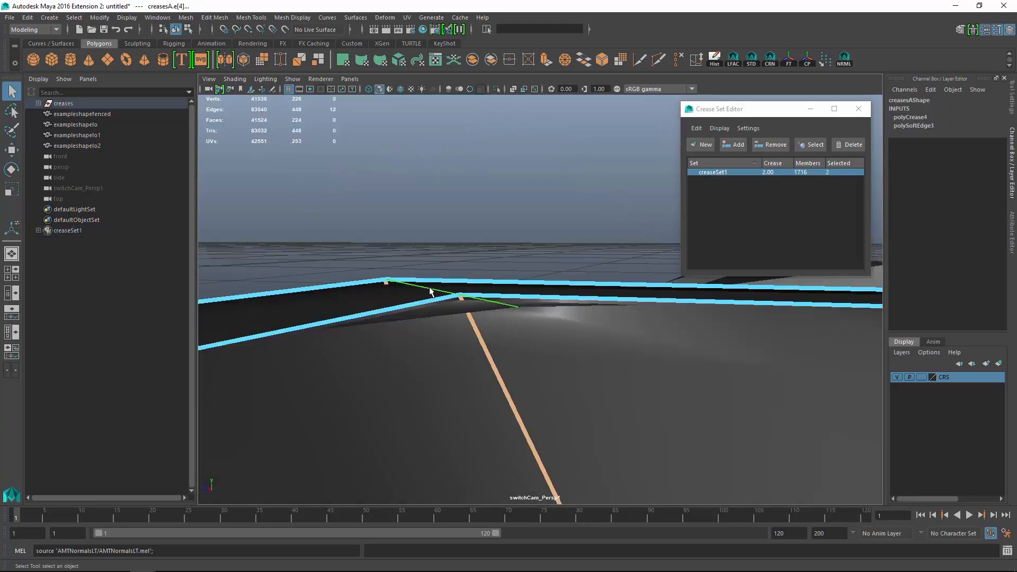
scroll(440, 295, "up", 4)
right_click_drag(636, 363, 522, 348, "alt")
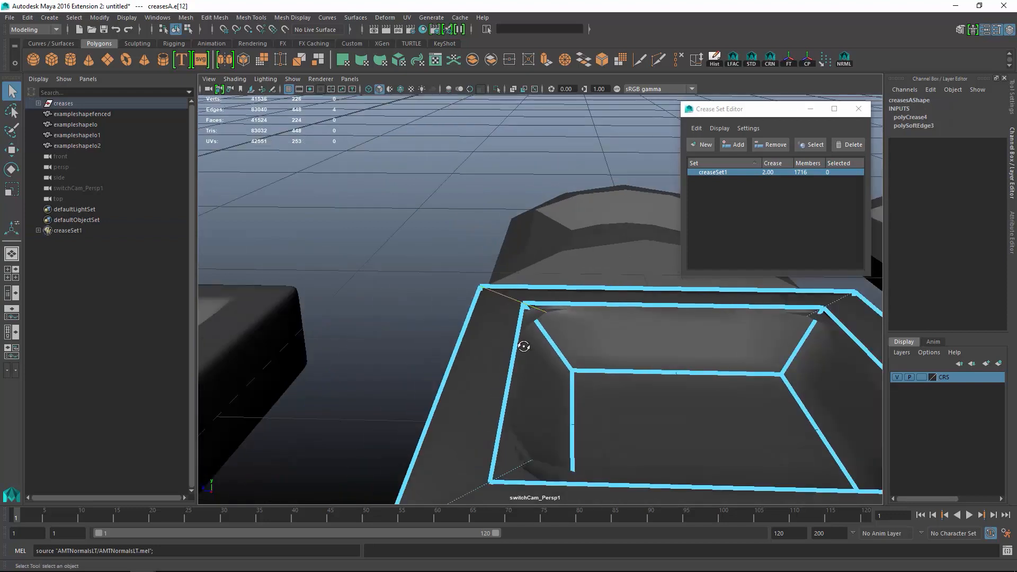
left_click_drag(523, 348, 452, 281, "alt")
left_click(580, 195, "shift")
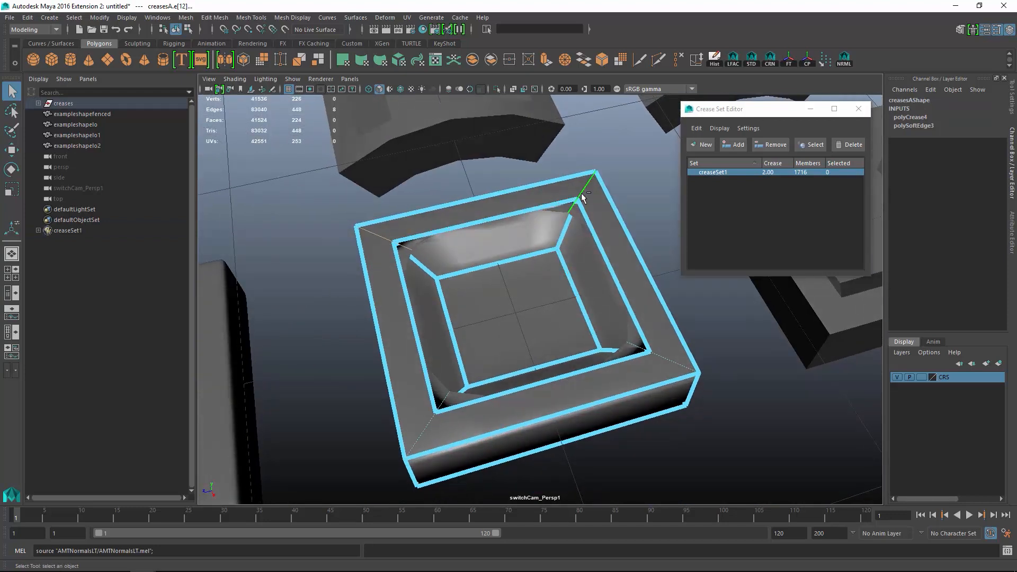
left_click(654, 361, "shift")
left_click(410, 434, "shift")
left_click(729, 145)
left_click_drag(641, 309, 405, 277, "alt")
key("F8")
Step: Add the hardened edges of the bent tray creasesAbend to creaseSet1, leaving out the edge loop that crosses its rim
middle_click_drag(406, 277, 529, 297, "alt")
left_click(529, 297)
left_click_drag(528, 296, 465, 296, "alt")
right_click_drag(465, 295, 532, 284, "alt")
left_click_drag(532, 284, 525, 277, "alt")
left_click(733, 60)
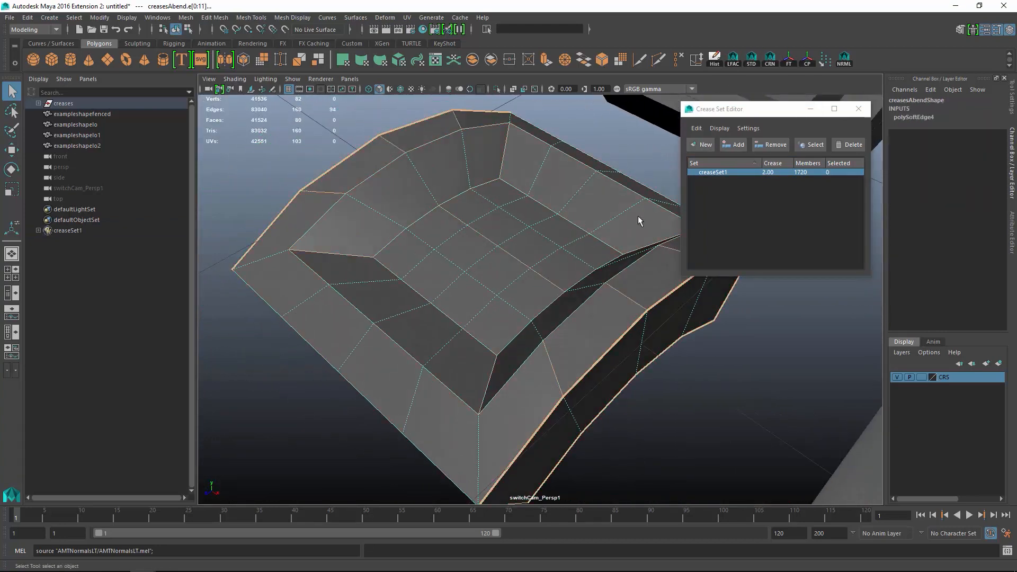
left_click_drag(639, 222, 524, 247, "alt")
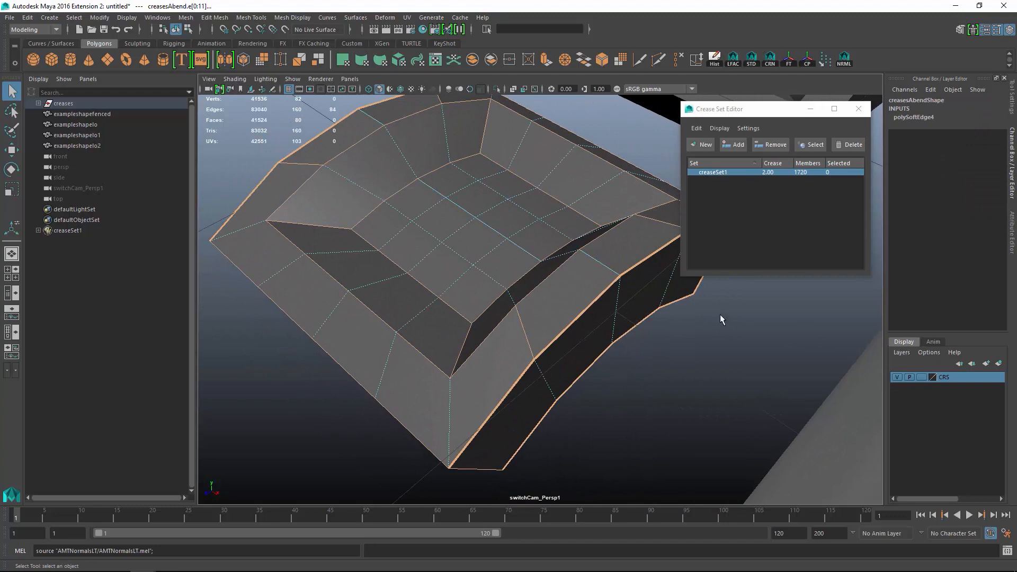
left_click_drag(721, 315, 608, 266, "alt")
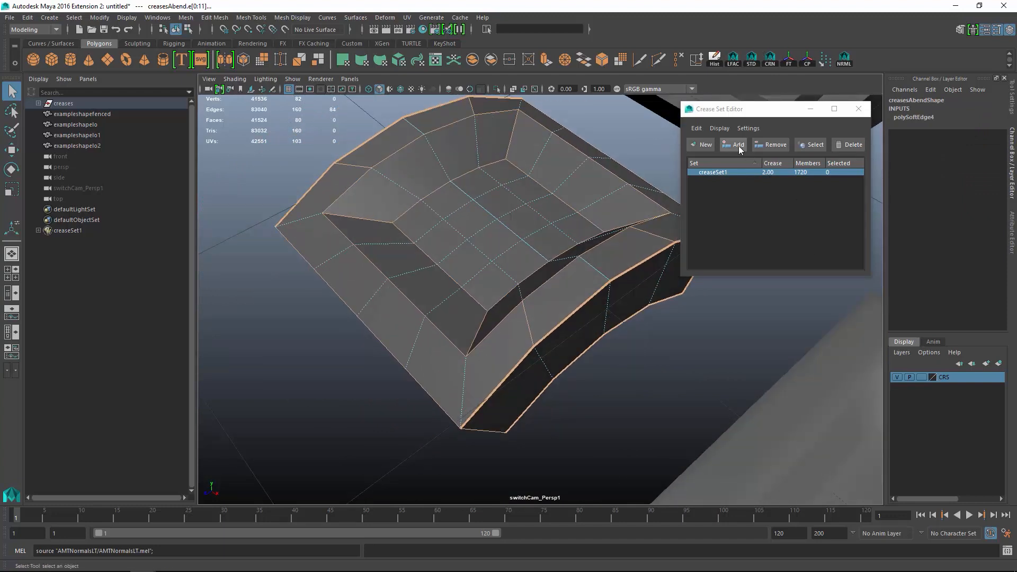
double_click(529, 324, "ctrl")
left_click(735, 146)
Step: Return creasesAbend to object selection, turn on its smooth preview and look closely at a rim corner
key("F8")
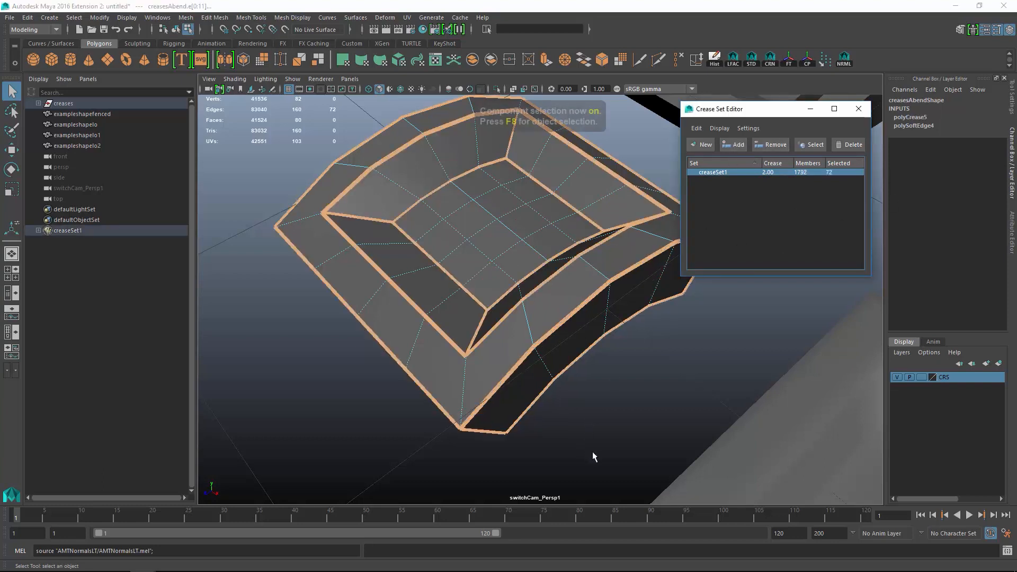
key("F8")
key("3")
left_click_drag(529, 370, 610, 371, "alt")
right_click_drag(610, 371, 718, 464, "alt")
left_click_drag(718, 463, 593, 360, "alt")
middle_click_drag(594, 360, 561, 322, "alt")
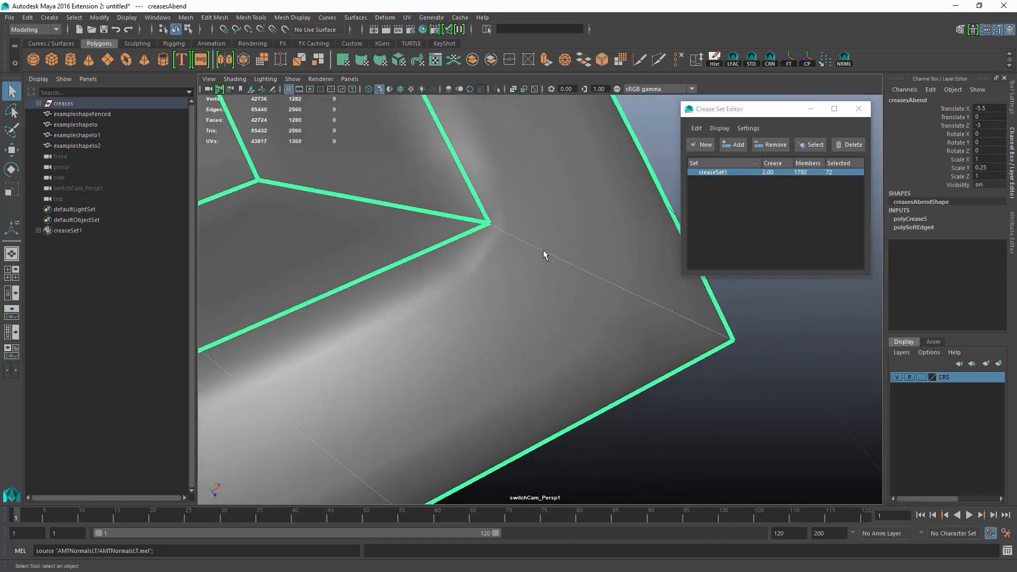
Step: Select the four diagonal corner edges across creasesAbend's rim and add them to creaseSet1
right_click_drag(544, 249, 511, 233)
left_click(501, 231)
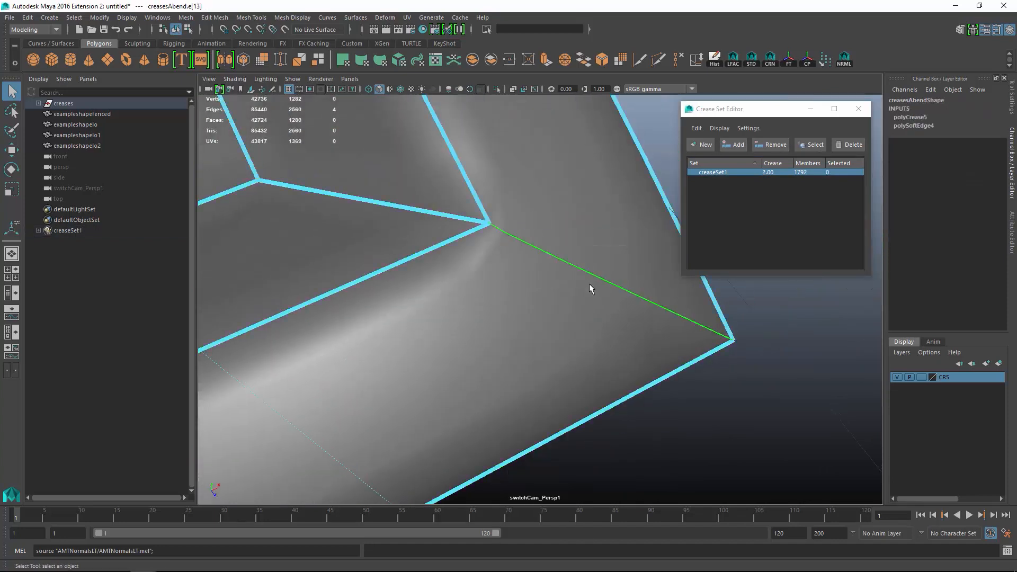
right_click_drag(589, 284, 628, 301, "alt")
right_click_drag(532, 244, 462, 213, "alt")
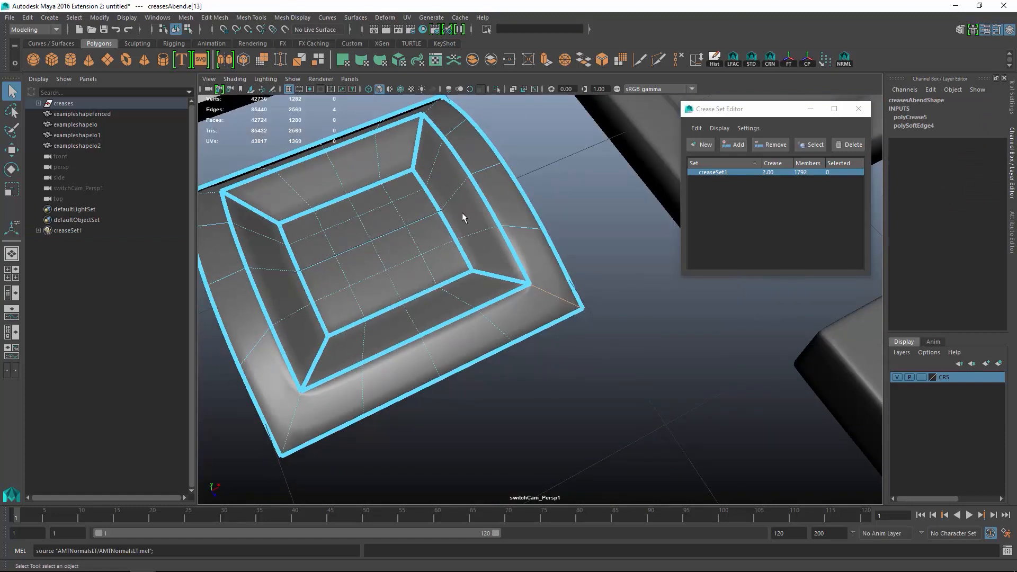
left_click_drag(462, 213, 453, 227, "alt")
middle_click_drag(453, 227, 464, 306, "alt")
left_click_drag(463, 307, 477, 316, "alt")
middle_click_drag(477, 315, 363, 285, "alt")
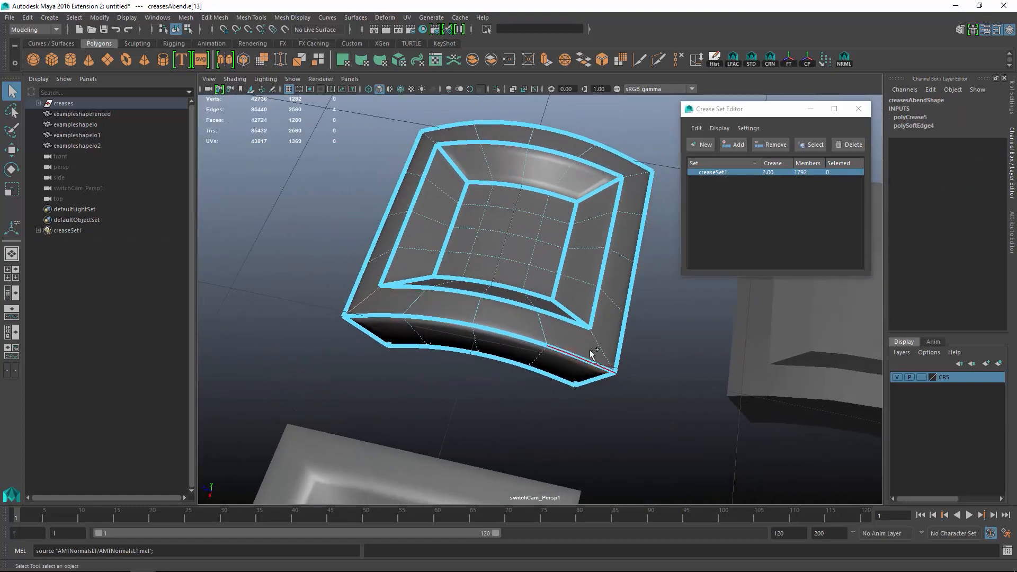
left_click(590, 348, "shift")
right_click_drag(605, 330, 615, 259)
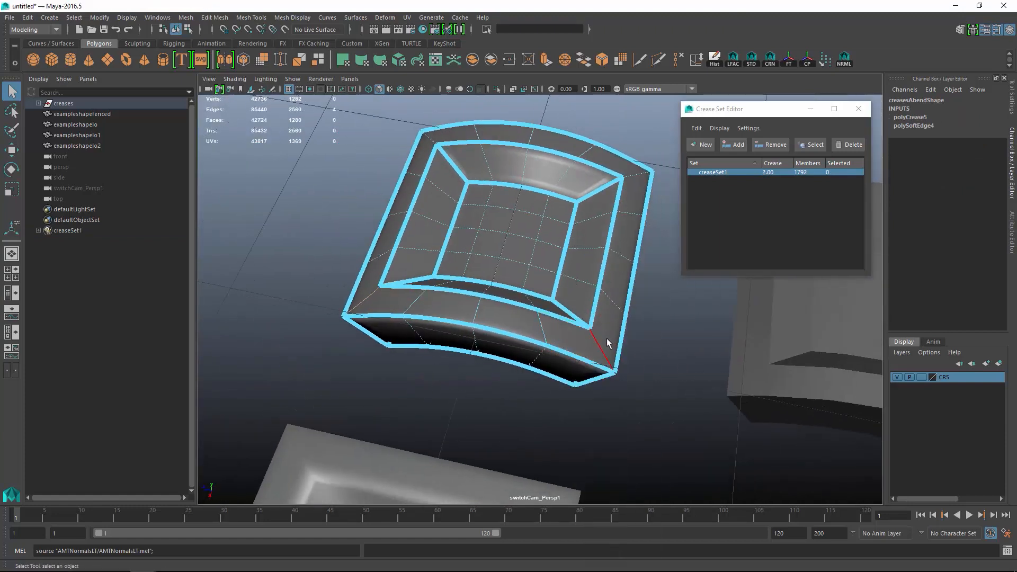
left_click(417, 145)
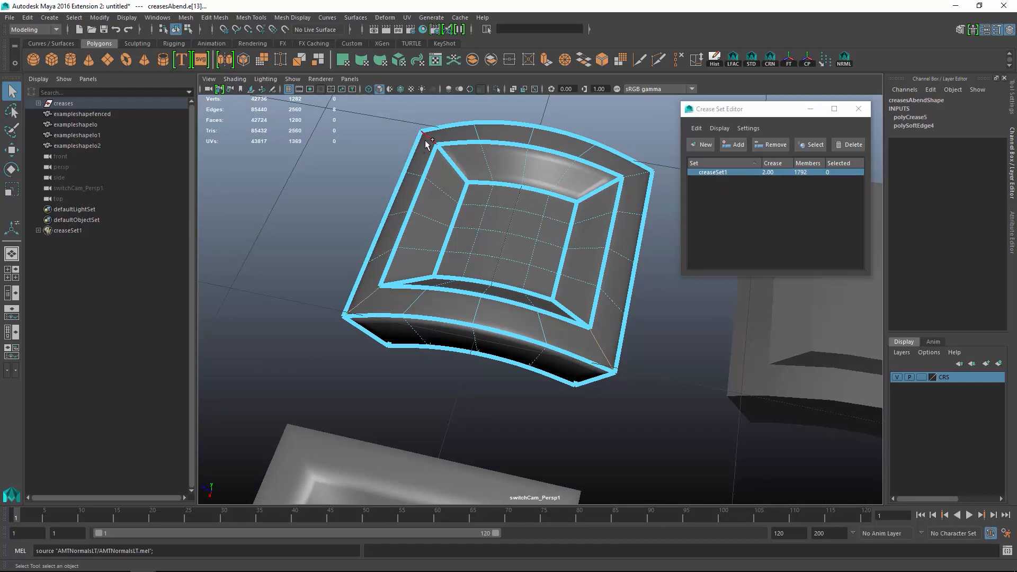
left_click(642, 171, "shift")
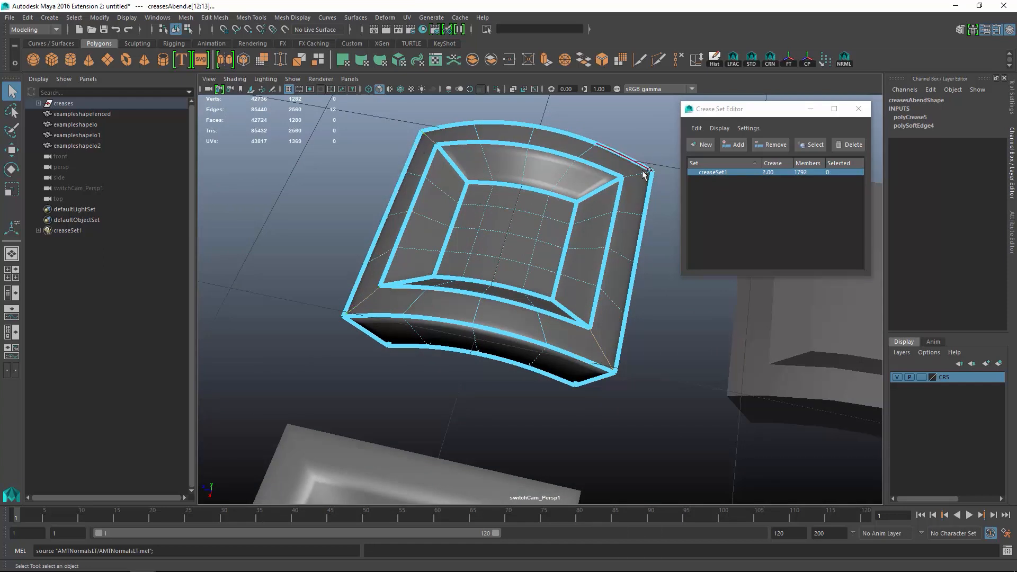
left_click(727, 150)
left_click_drag(609, 201, 510, 279, "alt")
key("F8")
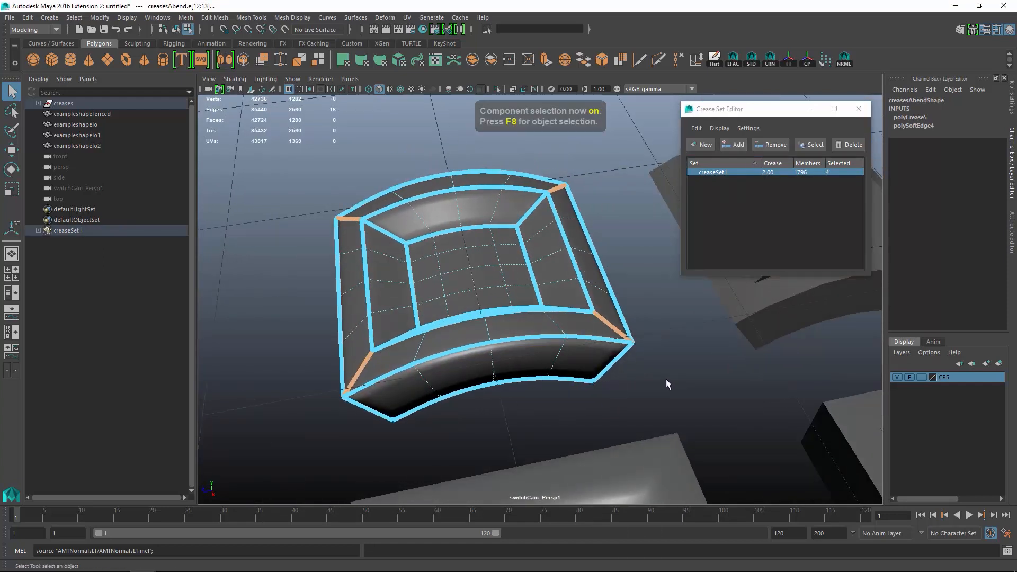
Step: Raise creasesAbend's smooth preview one subdivision level and inspect its shape unselected and with the creased edges shown
key("F8")
left_click(722, 129)
left_click(729, 140)
left_click(626, 358)
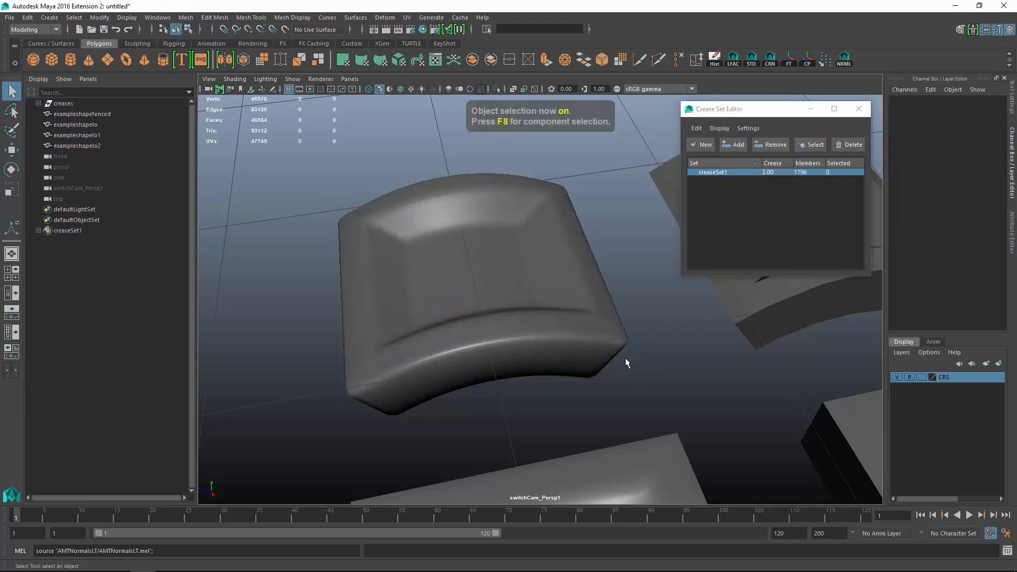
left_click_drag(626, 359, 530, 324, "alt")
middle_click_drag(530, 323, 507, 299, "alt")
left_click(485, 297)
key("f")
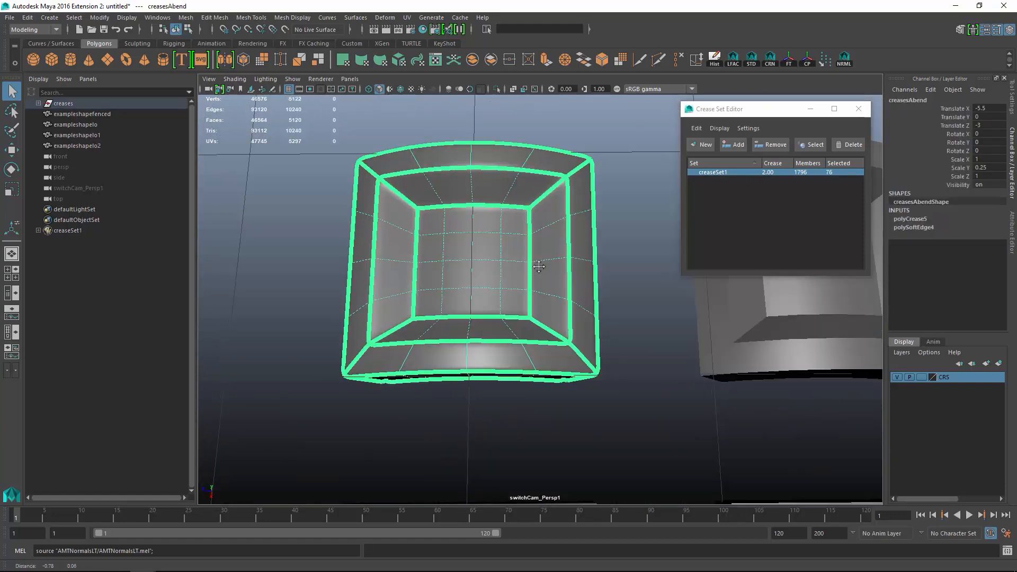
scroll(532, 327, "up", 2)
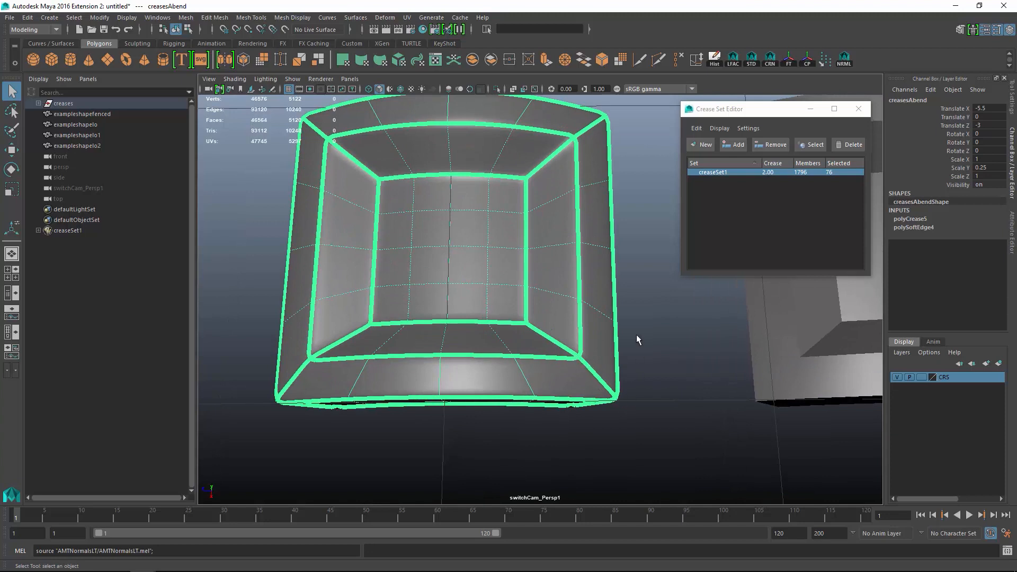
Step: Add the hardened edges of the bent tray creasesBbend to creaseSet1, leaving out the unwanted edge loop, and return to object selection
middle_click_drag(637, 334, 558, 286, "alt")
left_click(563, 313)
key("f")
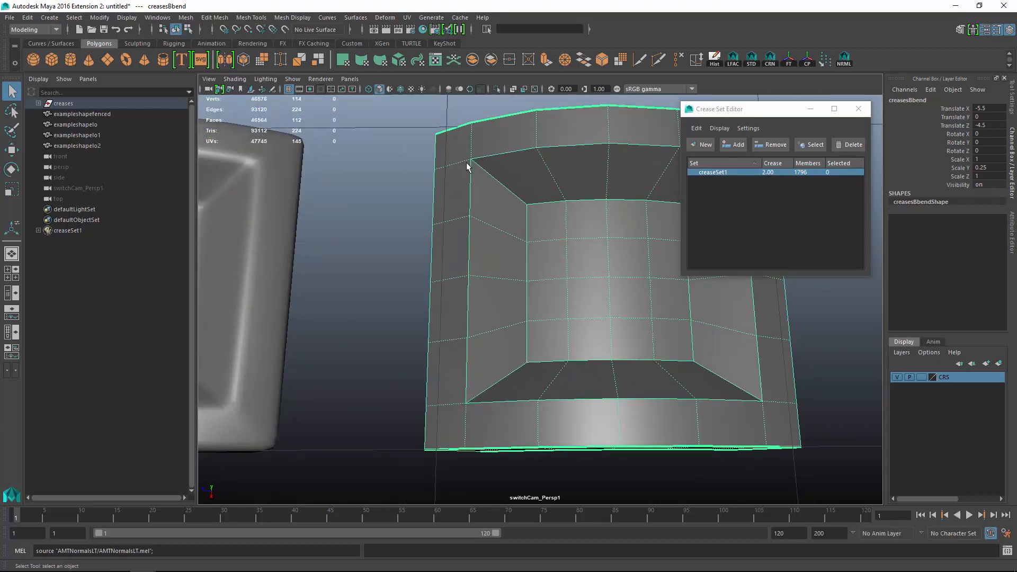
left_click_drag(467, 162, 472, 148, "alt")
key("F10")
left_click_drag(546, 297, 608, 246, "alt")
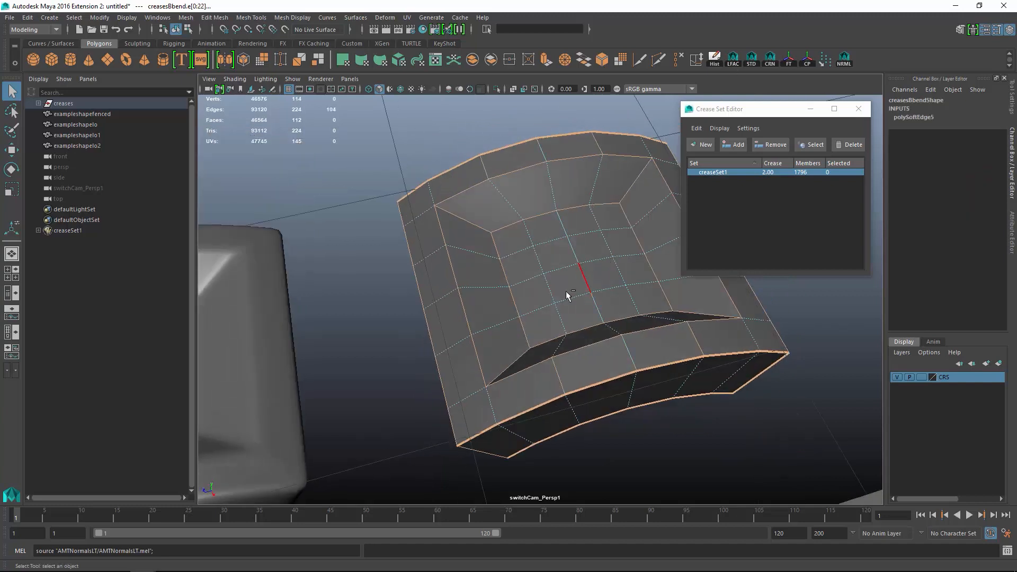
double_click(555, 291, "ctrl")
left_click(734, 144)
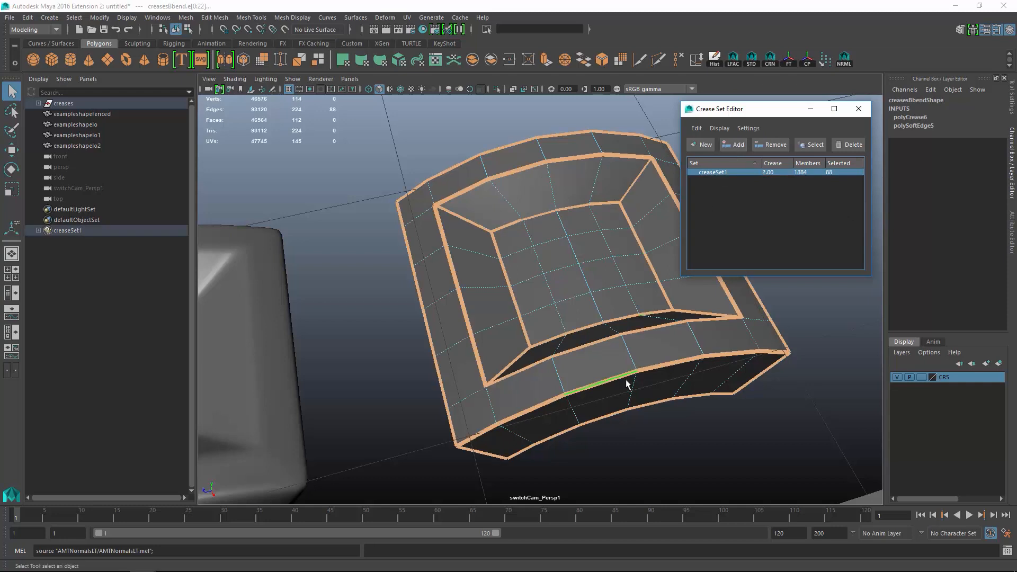
key("F8")
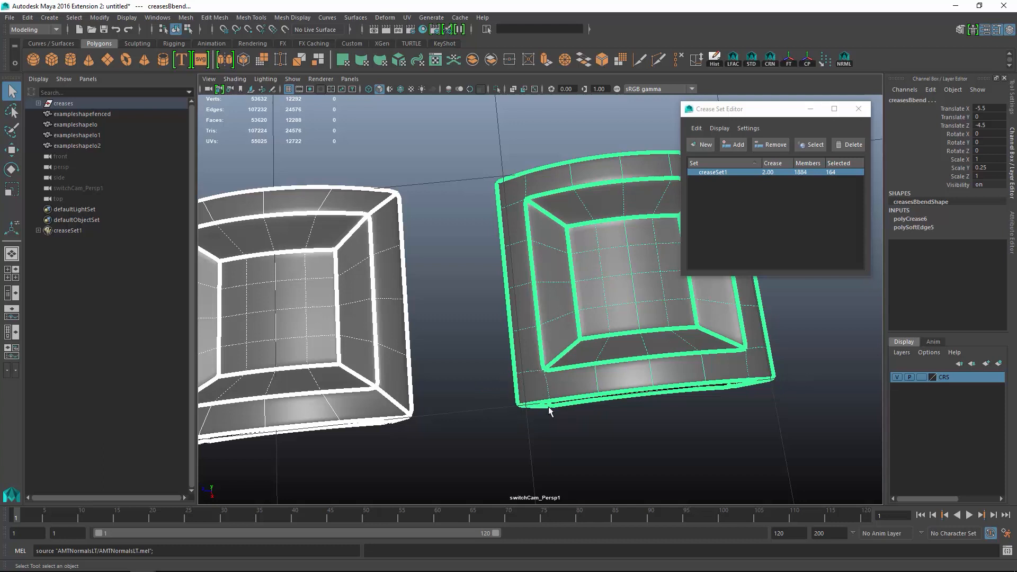
Step: Harden the edges of the flat tray creasesB, add them to creaseSet1 and return to object selection
middle_click_drag(679, 428, 615, 306, "alt")
left_click_drag(614, 306, 601, 310, "alt")
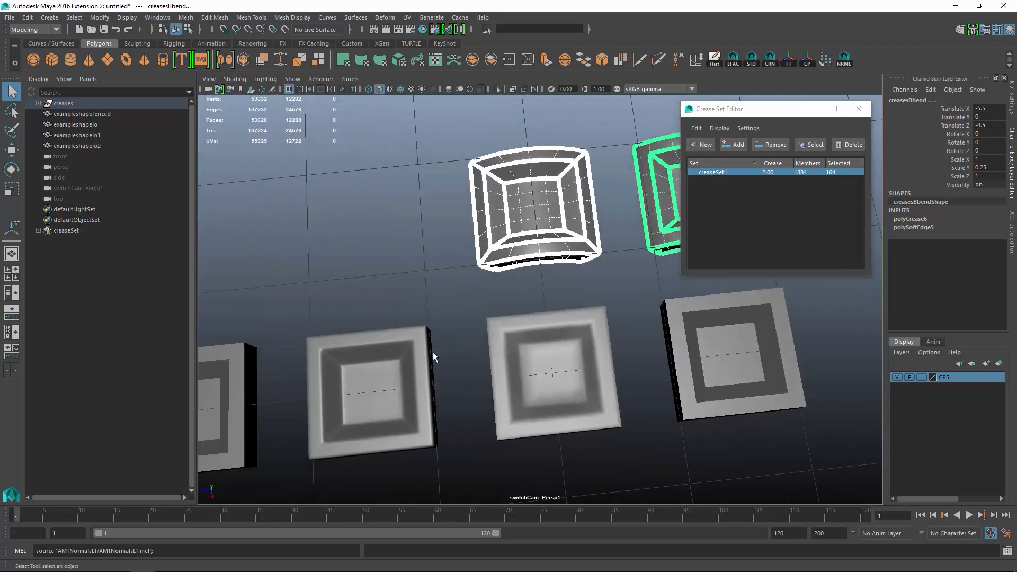
left_click(397, 365)
mouse_move(460, 378)
left_mouse_down("alt")
mouse_move(480, 375)
mouse_move(446, 371)
left_mouse_up("alt")
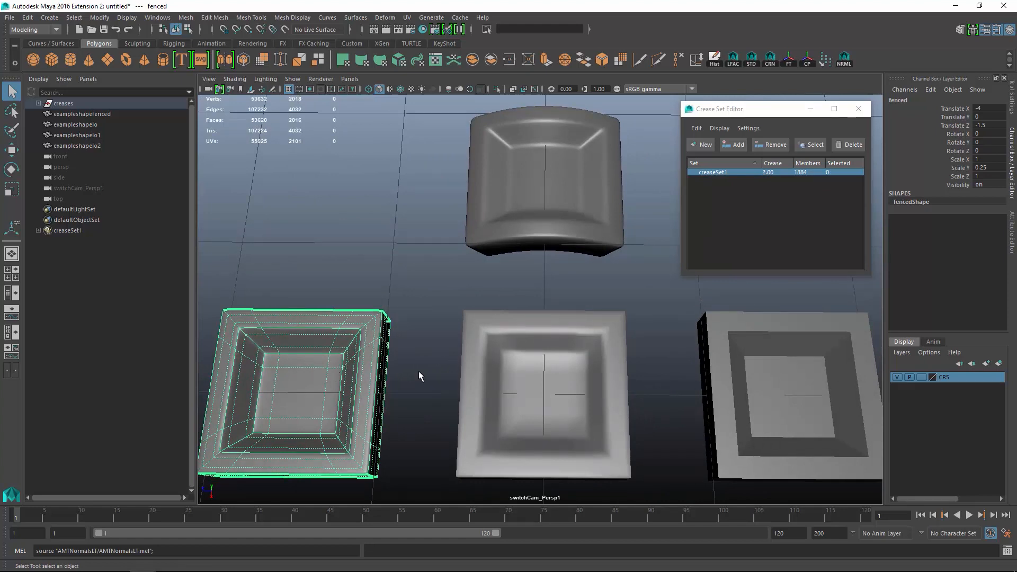
left_click(597, 366)
key("f")
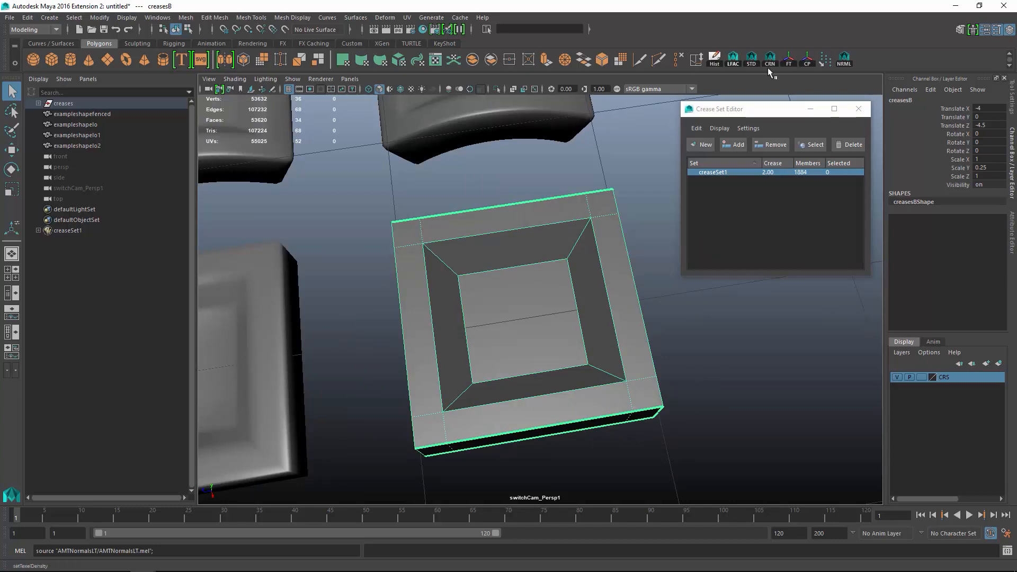
left_click(733, 58)
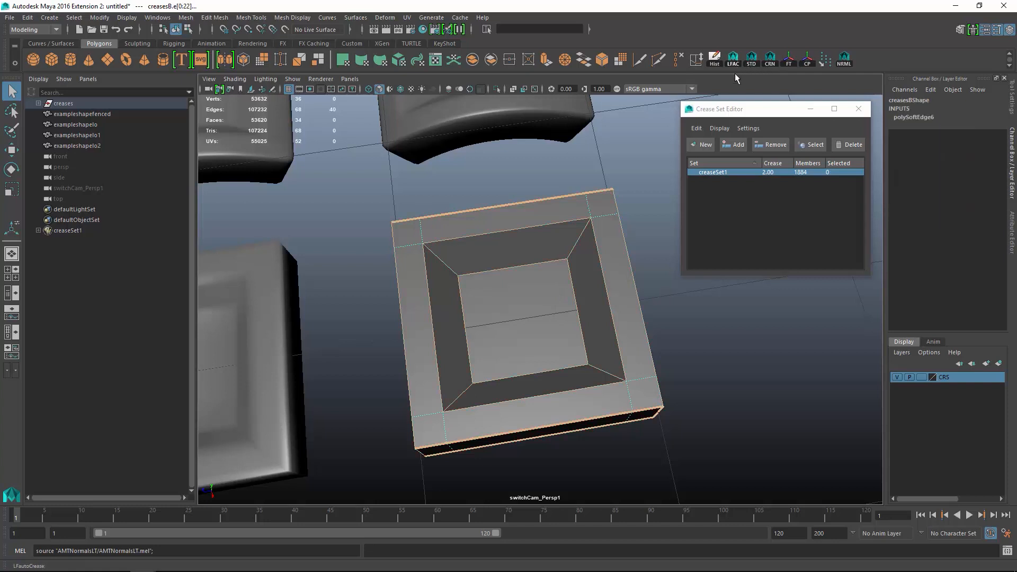
left_click(733, 144)
key("F8")
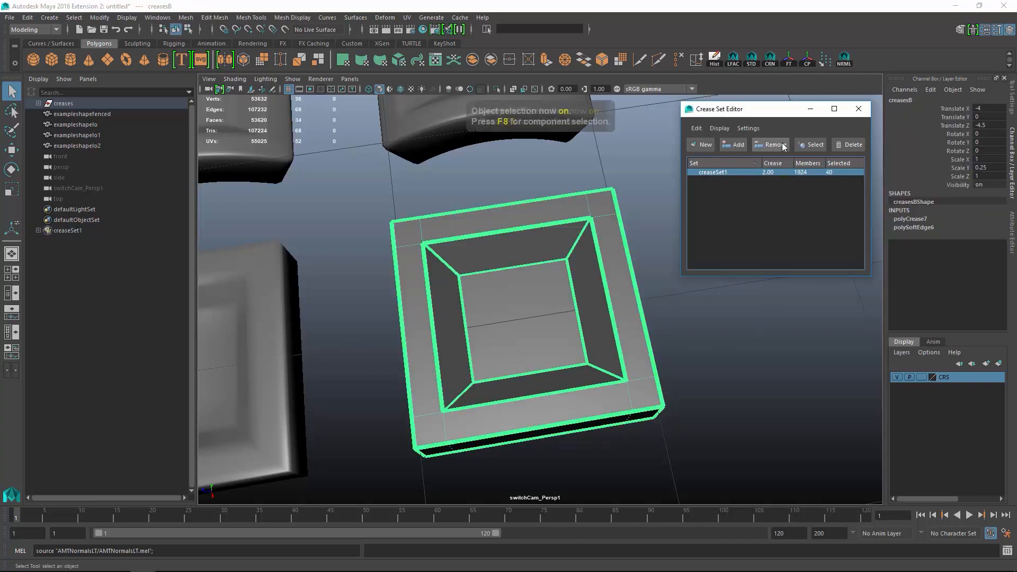
left_click(723, 130)
left_click(727, 136)
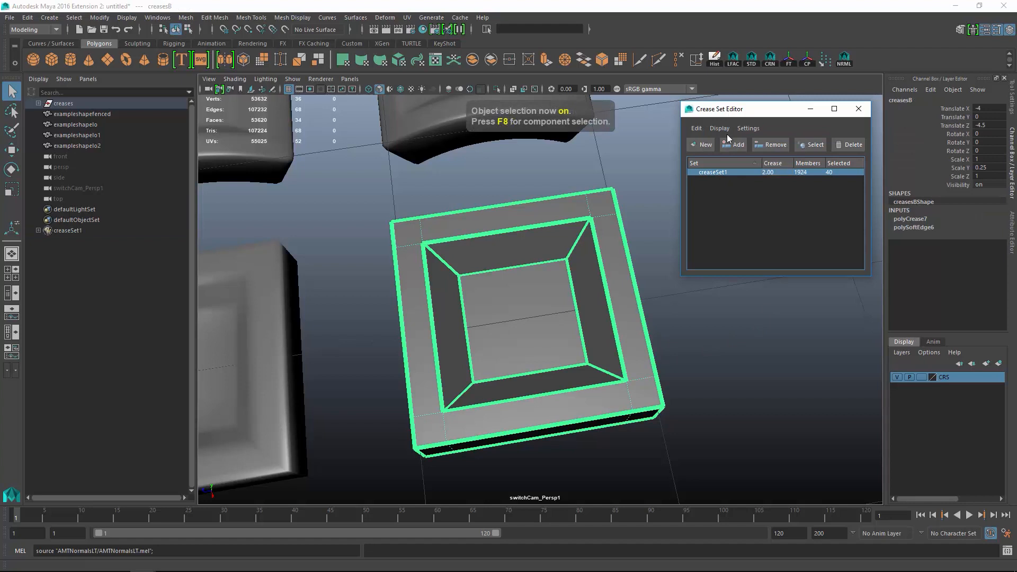
Step: Preview creasesB smoothed and compare its shape with the creased flat tray creasesA
left_click(691, 385)
left_click(576, 367)
key("3")
left_click(724, 377)
left_click_drag(724, 377, 351, 371, "alt")
left_click(352, 371)
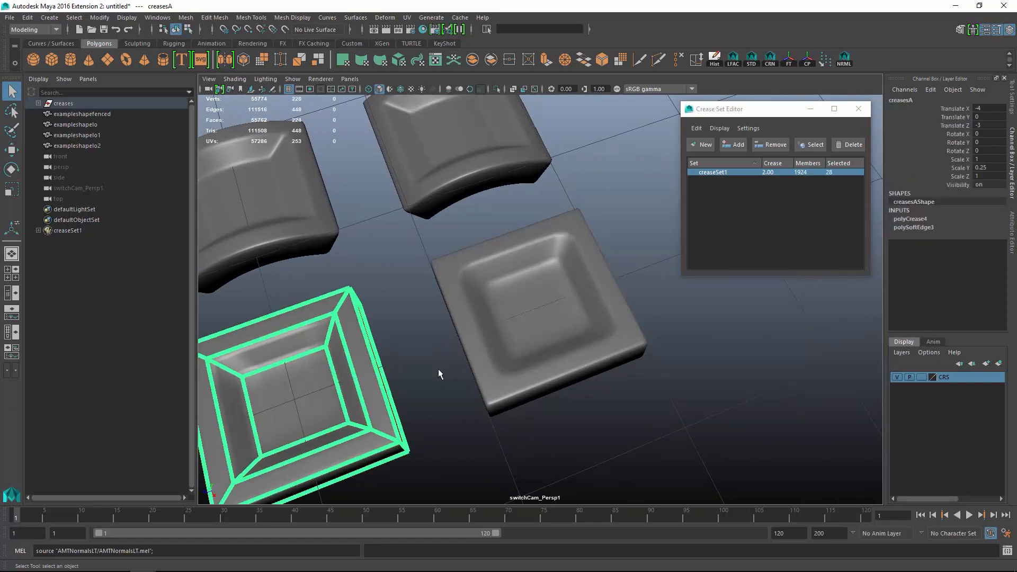
left_click(557, 386)
left_click_drag(557, 387, 574, 295, "alt")
Step: Turn off smooth preview and try splitting creasesB's edge rings with six edge loops, three in each direction
key("1")
right_click_drag(587, 219, 590, 186)
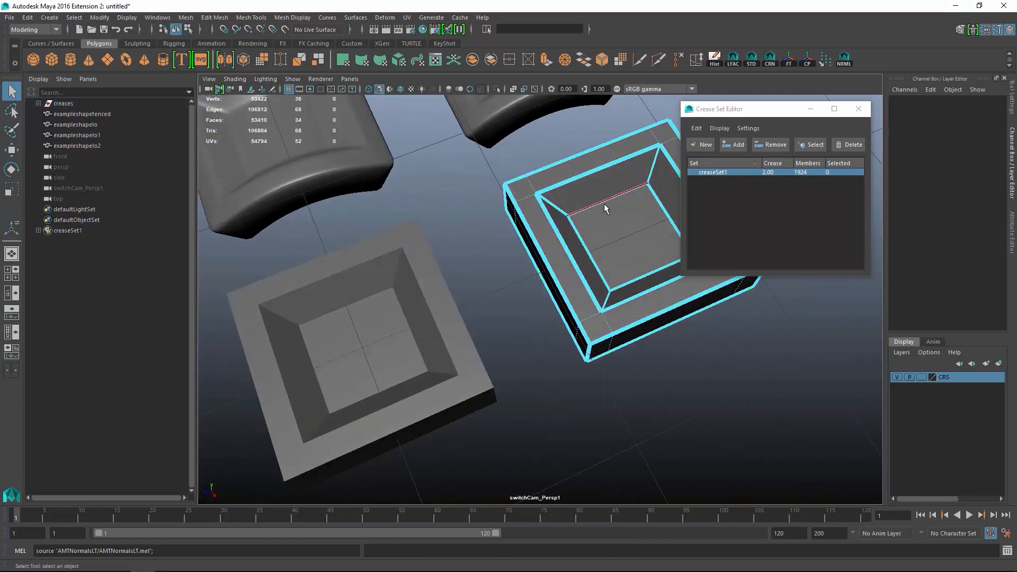
left_click(609, 202)
right_click_drag(630, 213, 649, 247, "ctrl")
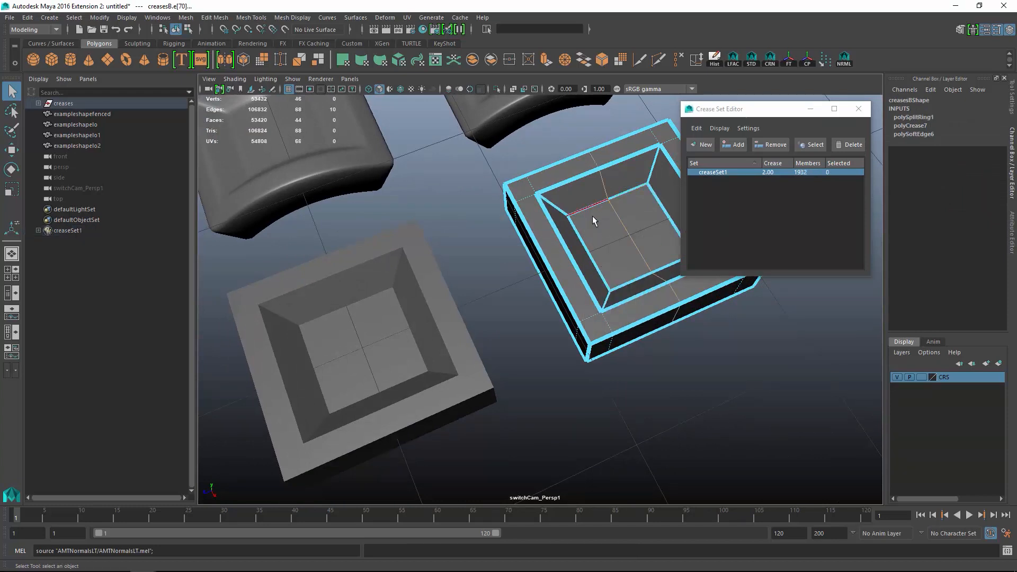
left_click(582, 242)
key("g")
left_click(594, 205)
key("g")
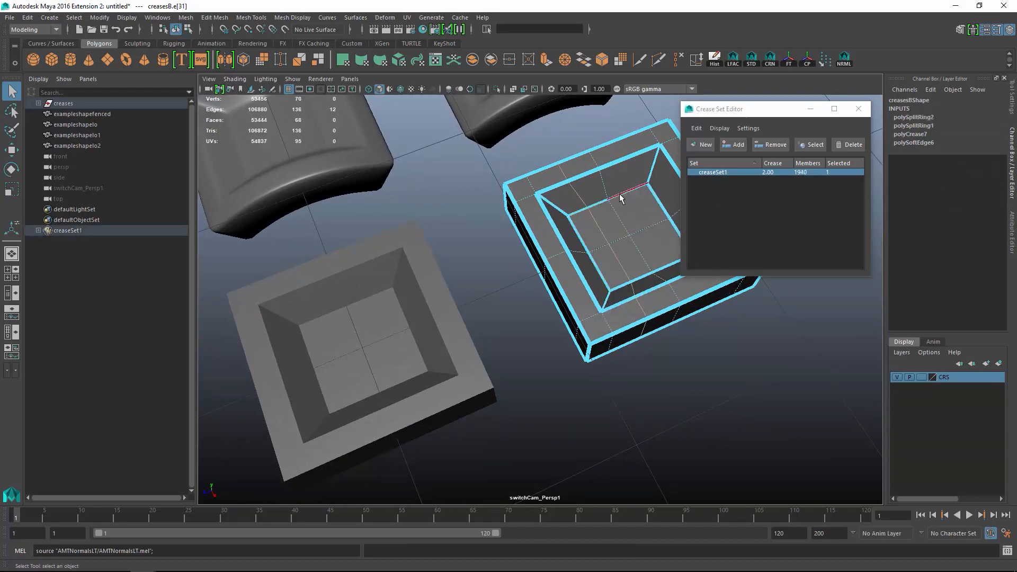
left_click(618, 194)
key("g")
left_click(623, 211)
key("g")
key("g")
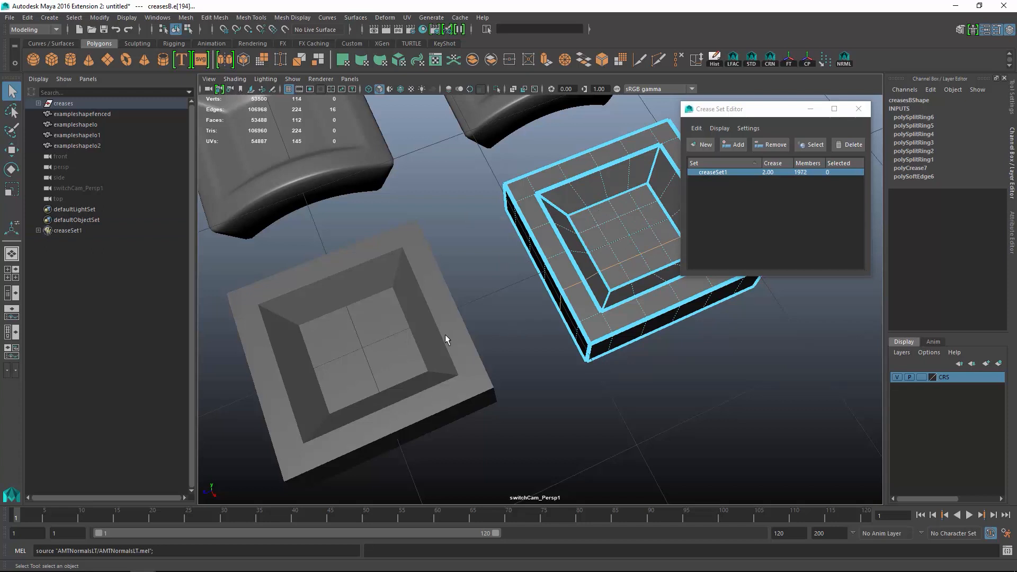
Step: Try splitting creasesA's edge rings with edge loops in both directions to form a grid across its floor
right_click_drag(376, 329, 374, 258)
left_click(392, 291)
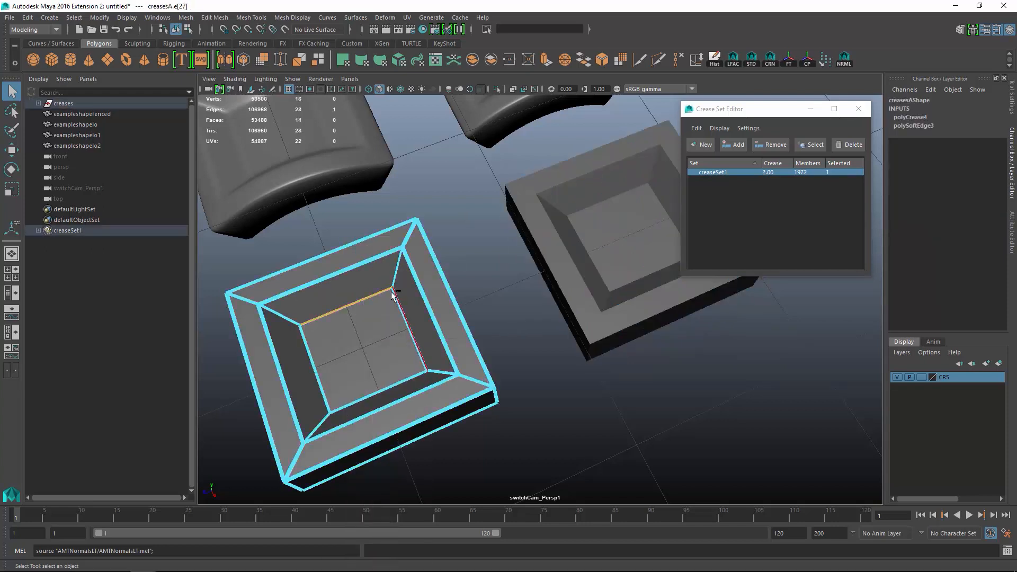
right_click_drag(348, 319, 421, 332, "shift")
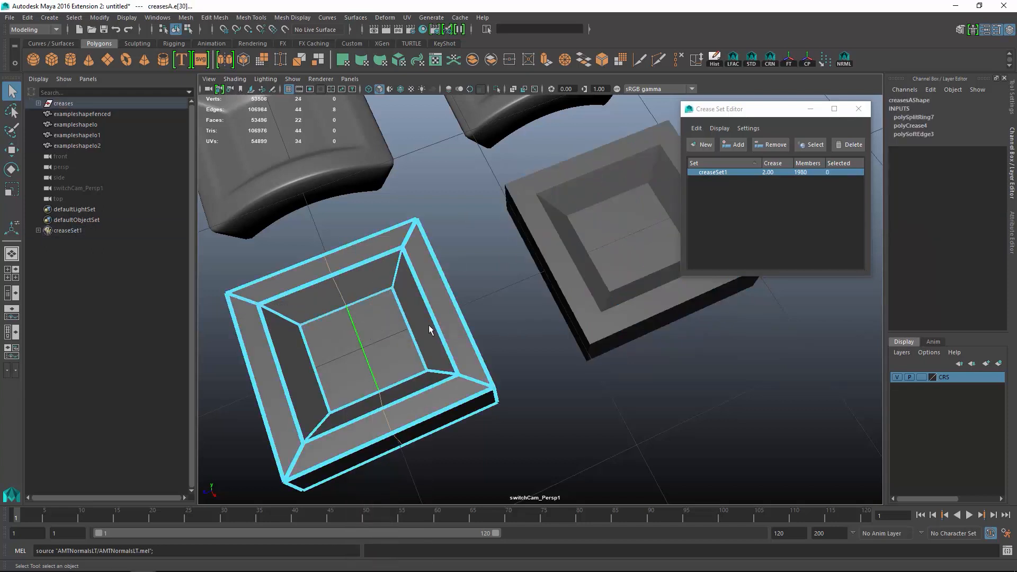
left_click(412, 334)
key("g")
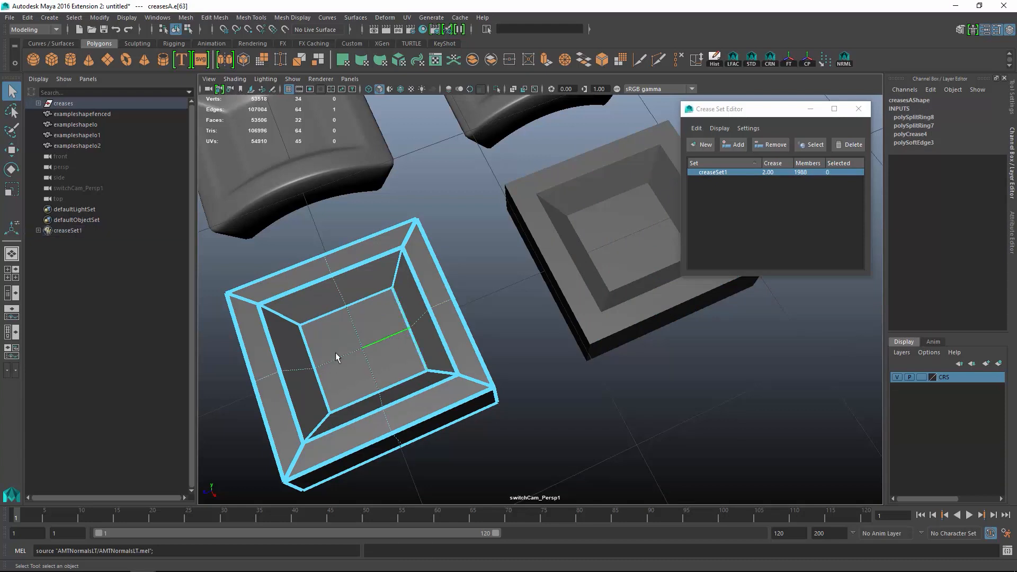
key("g")
left_click(331, 359)
key("g")
left_click(355, 331)
key("g")
left_click(363, 358)
key("g")
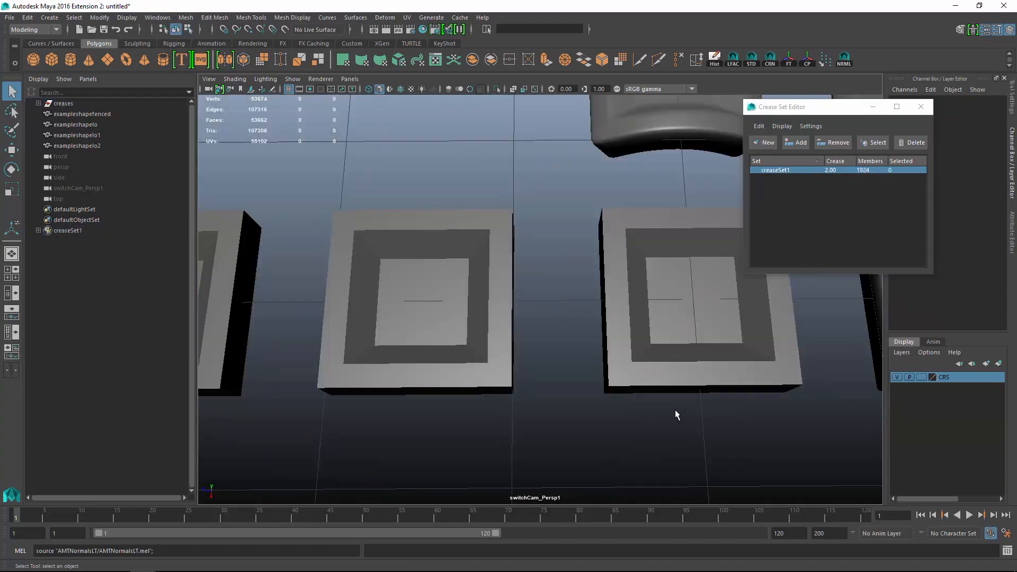
Step: Move the Crease Set Editor clear of the trays and inspect the flat fenced tray with smooth preview on
left_click_drag(838, 109, 841, 57)
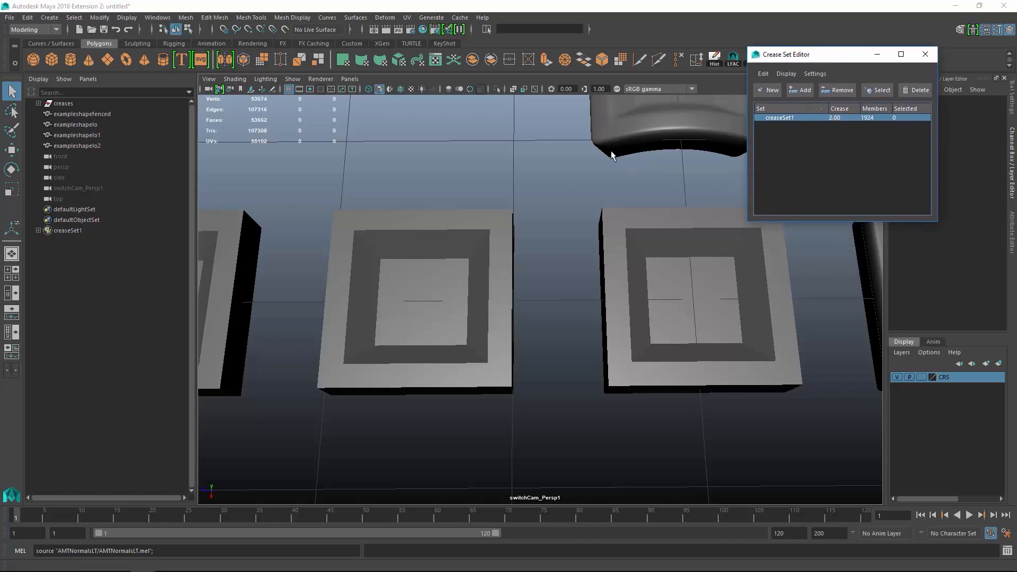
left_click(484, 334)
left_click_drag(483, 334, 514, 270, "alt")
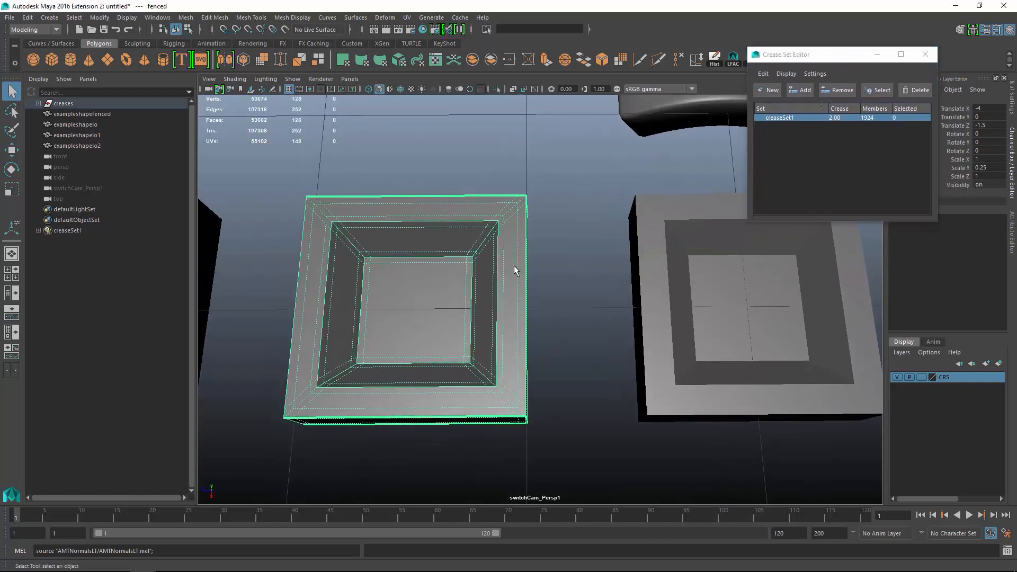
key("3")
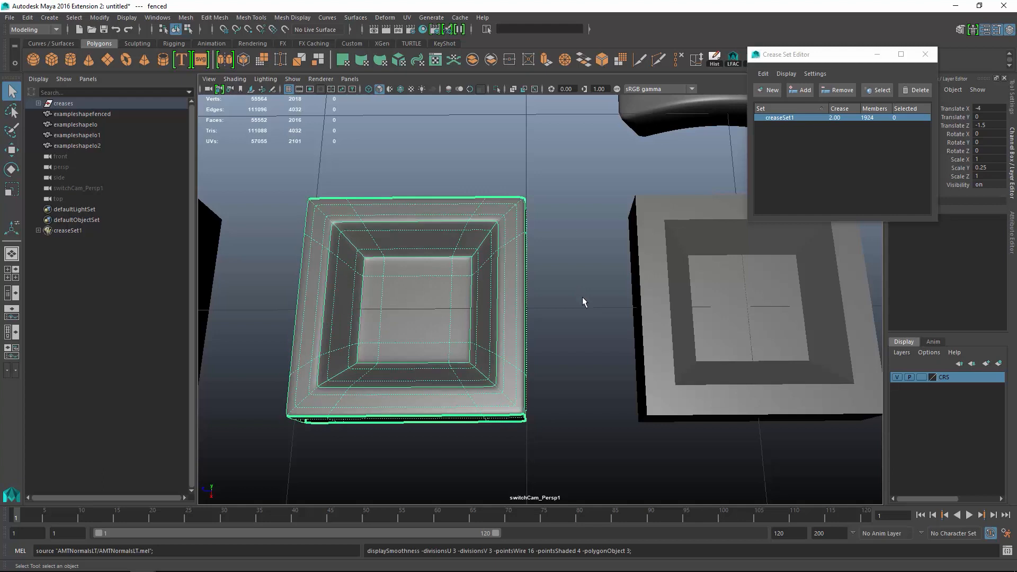
left_click_drag(585, 295, 613, 280, "alt")
left_click(669, 311)
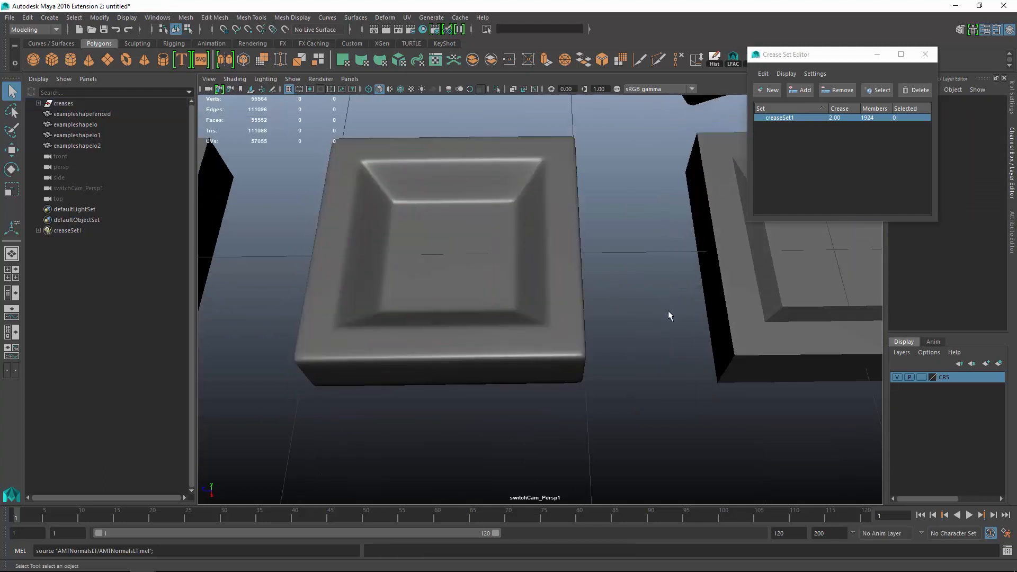
left_click_drag(669, 311, 636, 317, "alt")
left_click(559, 294)
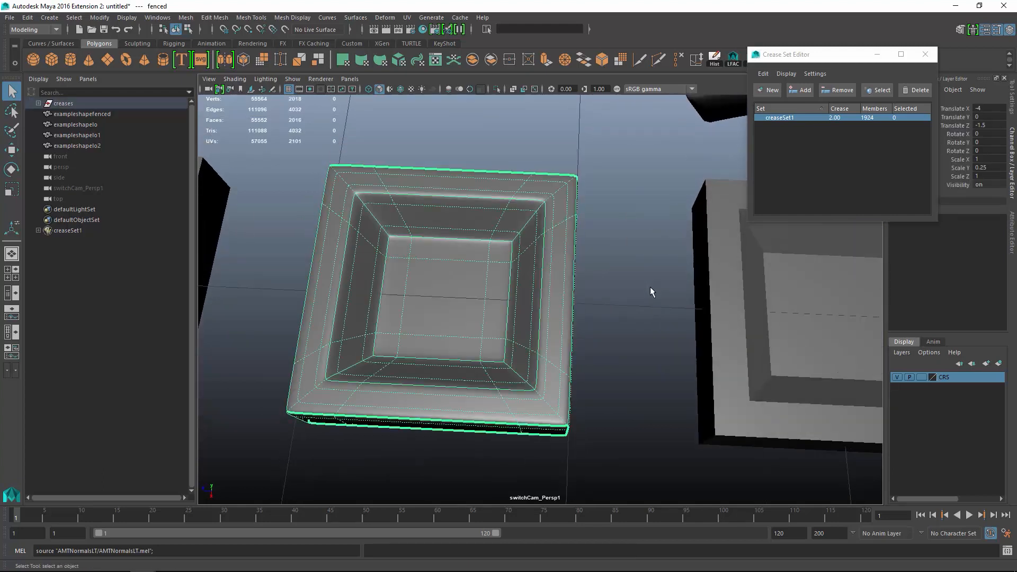
Step: Select the unsmoothed tray creasesA and examine its creased edges and low-poly layout from several angles
middle_click_drag(680, 284, 504, 273, "alt")
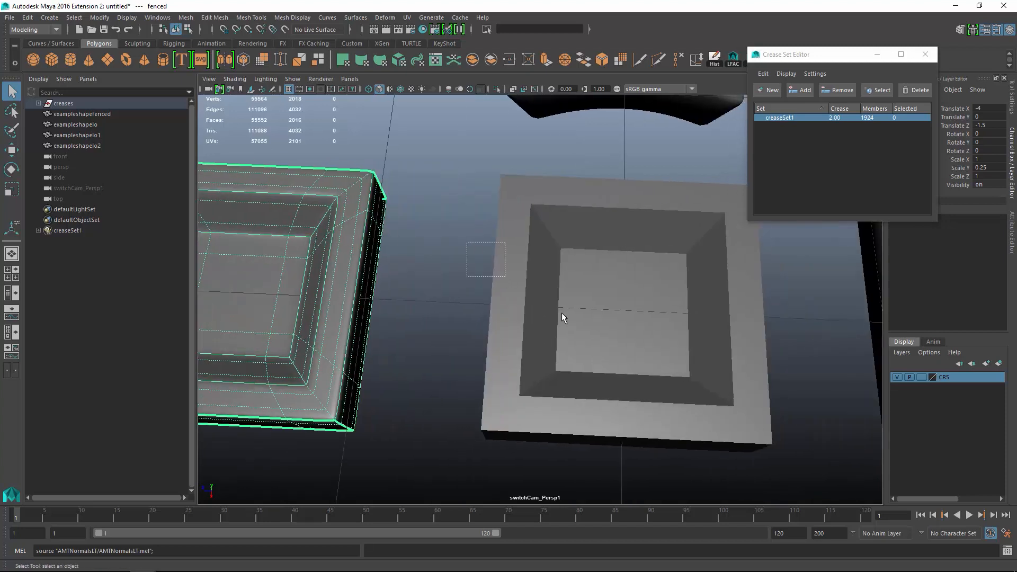
left_click_drag(562, 313, 599, 318)
left_click_drag(652, 304, 645, 300, "alt")
middle_click_drag(645, 300, 629, 280, "alt")
left_click_drag(629, 280, 640, 275, "alt")
middle_click_drag(640, 275, 633, 284, "alt")
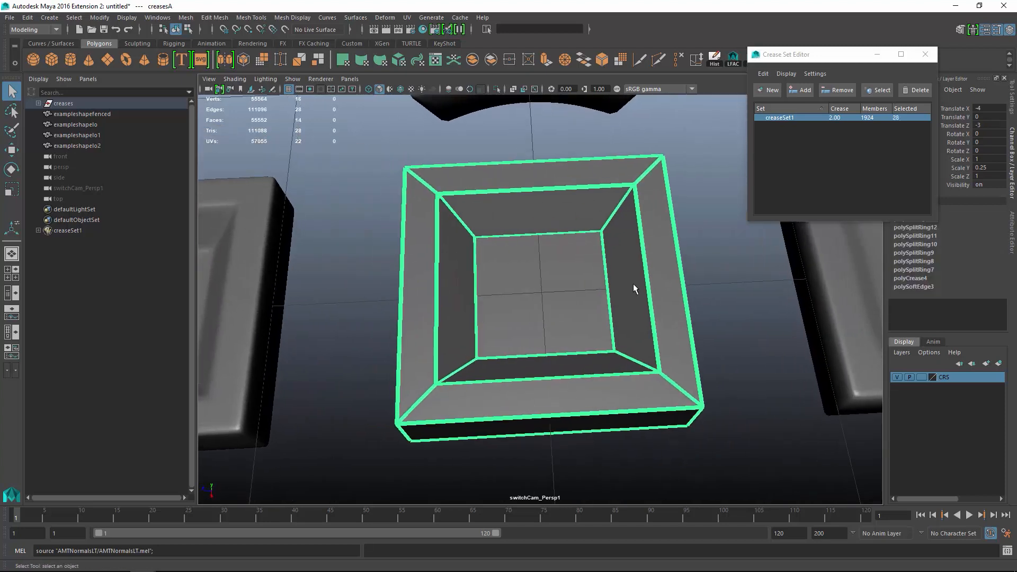
left_click_drag(634, 284, 626, 295, "alt")
scroll(626, 295, "up", 2)
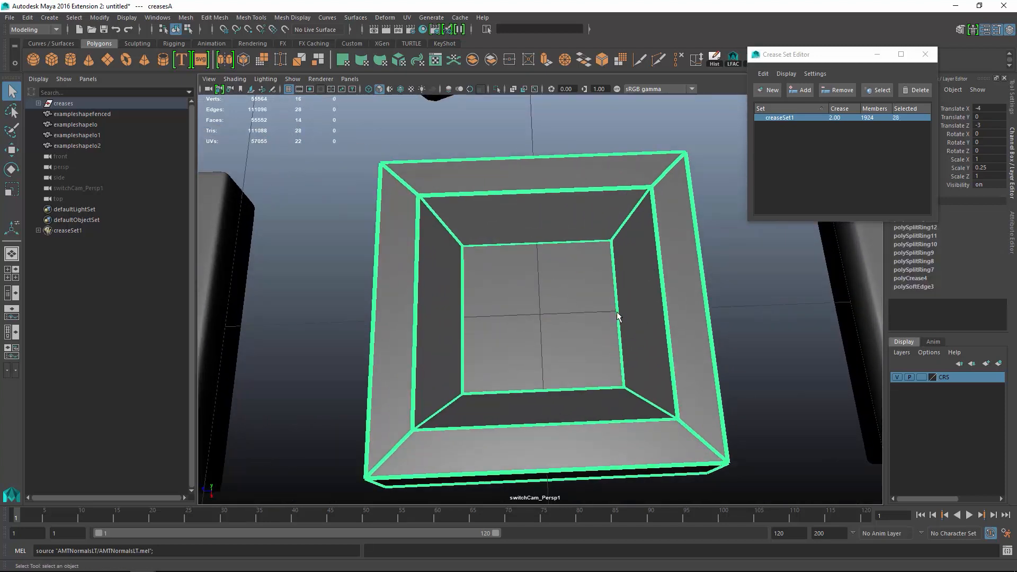
scroll(618, 317, "down", 2)
left_click_drag(545, 300, 583, 264, "alt")
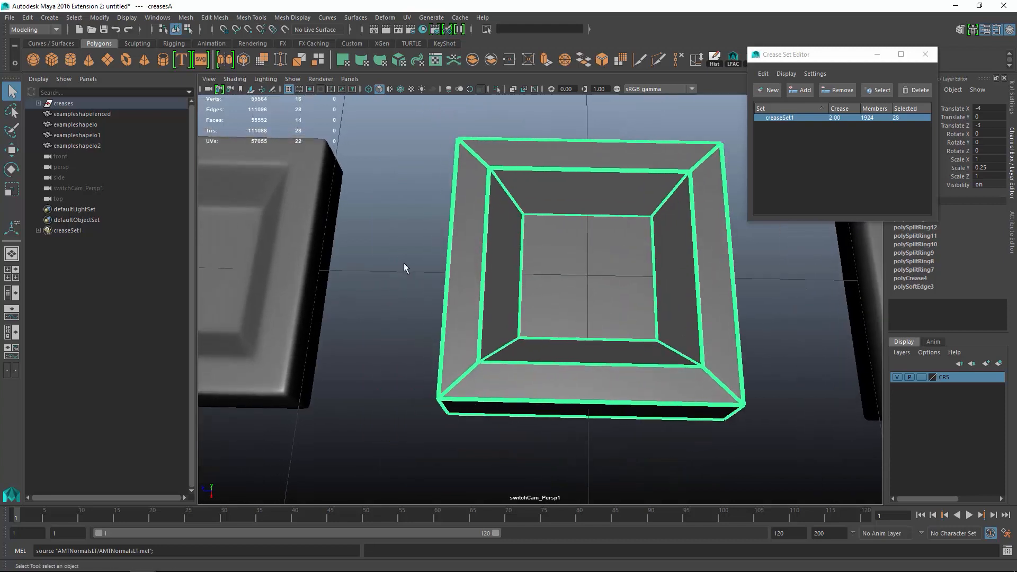
Step: Compare the fenced tray and creasesA unsmoothed, and turn on smooth preview for both
left_click(226, 314)
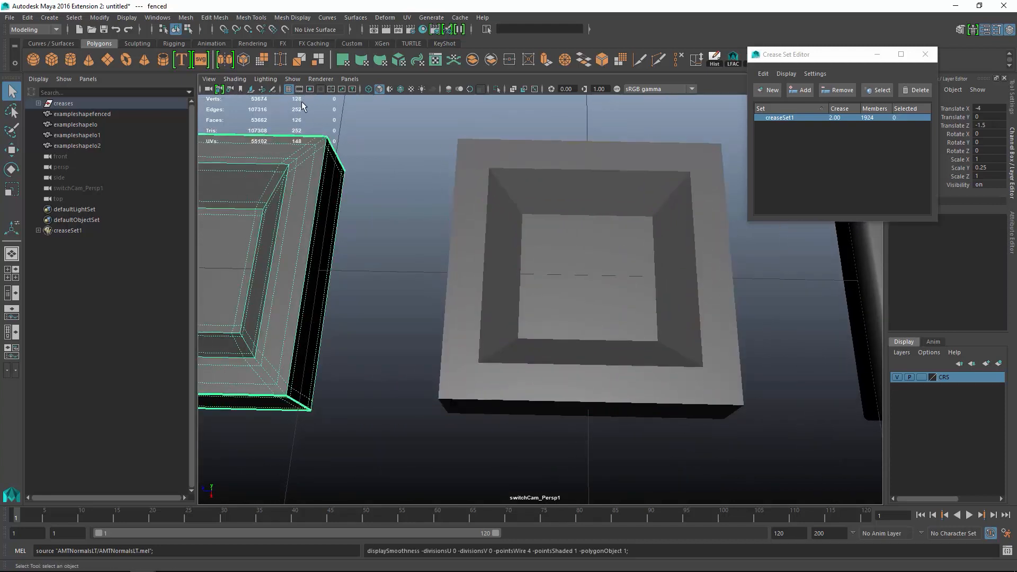
left_click_drag(412, 195, 517, 281)
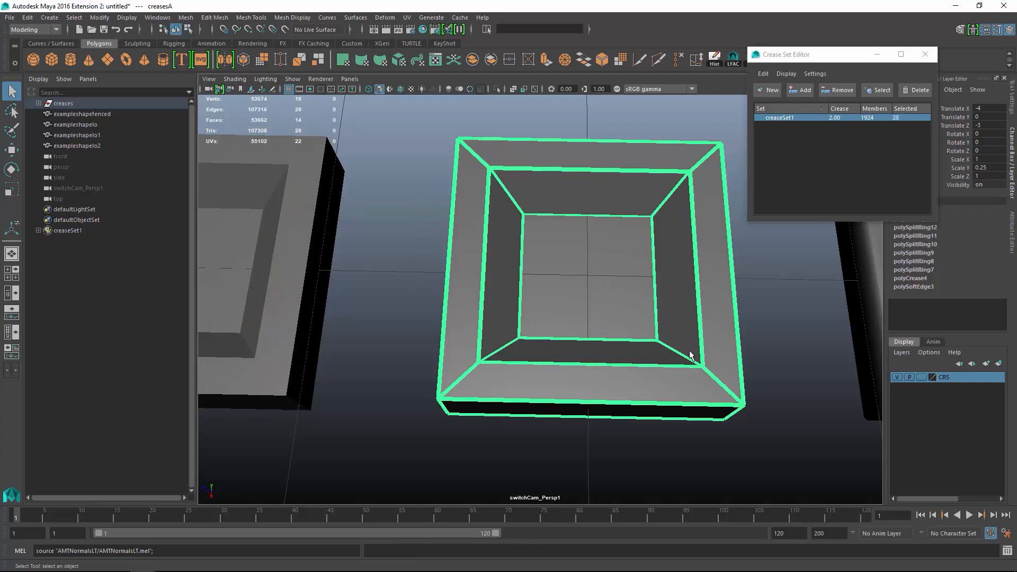
key("3")
left_click(308, 239)
key("3")
left_click_drag(435, 243, 443, 252, "alt")
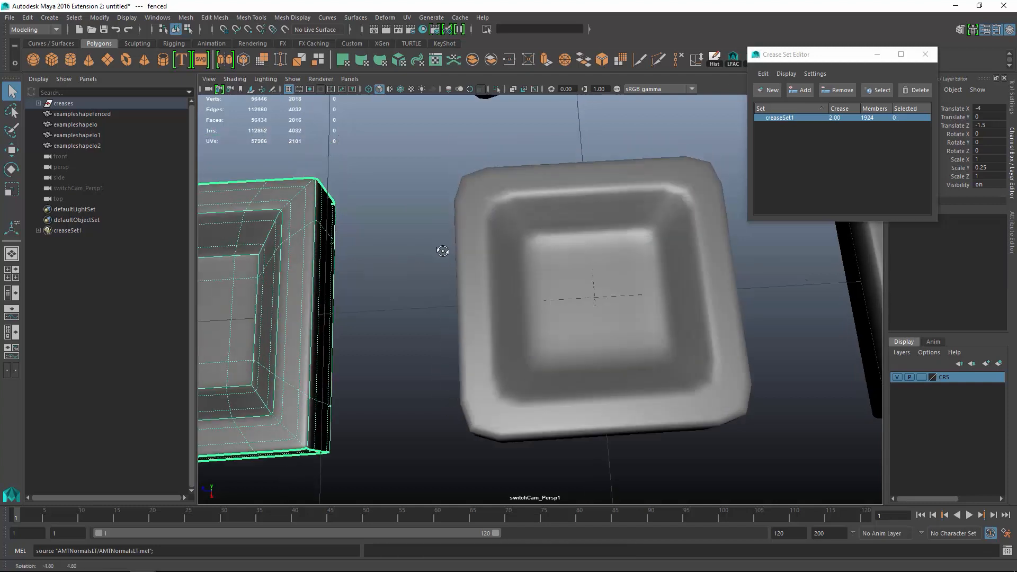
Step: Apply the Optimal Mesh Subdivision Level to creasesA and inspect its corners both unselected and selected
left_click(498, 208)
left_click(788, 74)
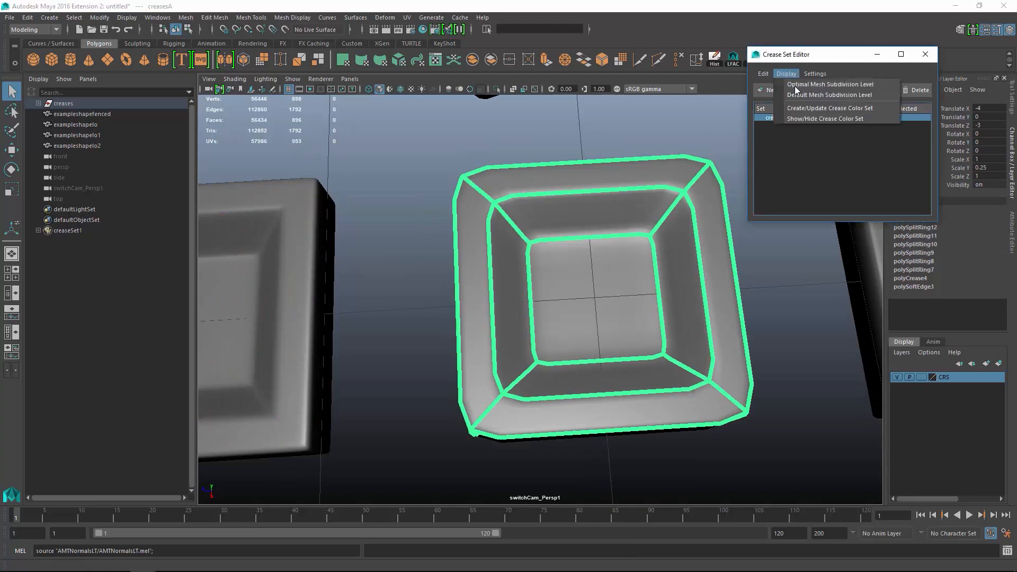
left_click(796, 87)
left_click_drag(722, 277, 610, 232, "alt")
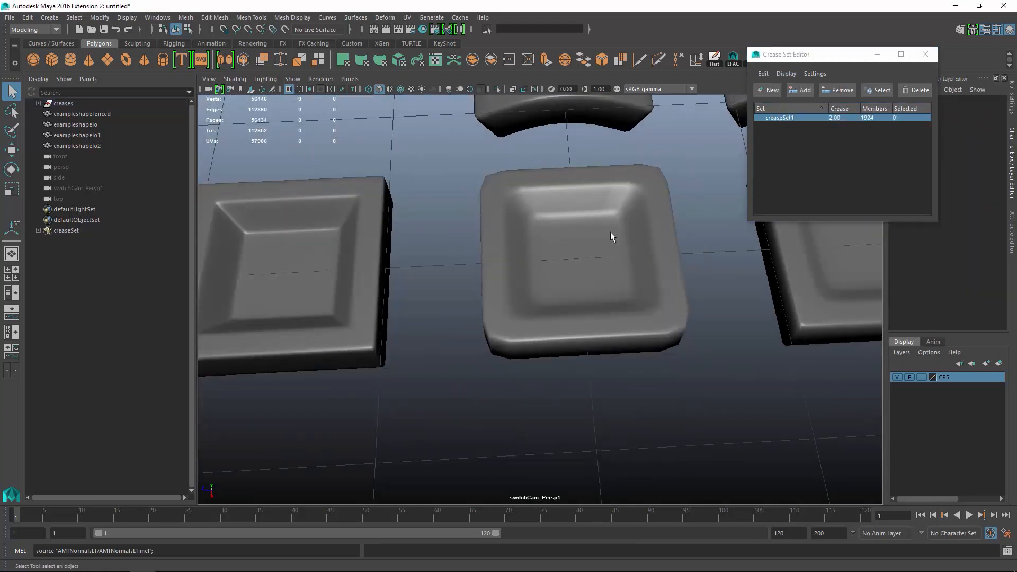
left_click(612, 228)
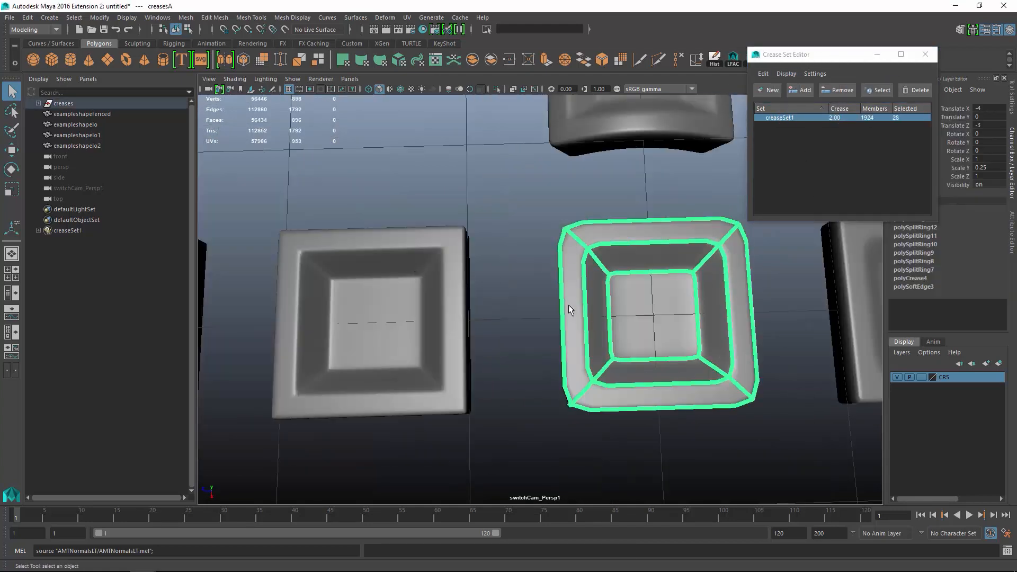
Step: Split the smoothed creasesA with three edge loops in each direction and select the fenced tray for comparison
middle_click_drag(649, 333, 388, 275, "alt")
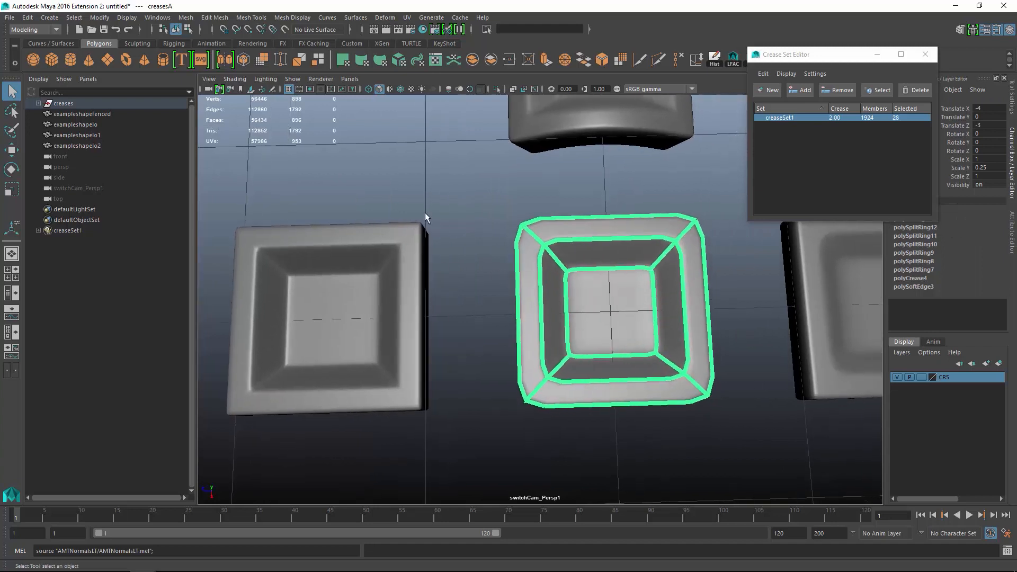
right_click_drag(482, 300, 665, 291, "alt")
right_click_drag(598, 291, 677, 335)
left_click(612, 265)
left_click(682, 333)
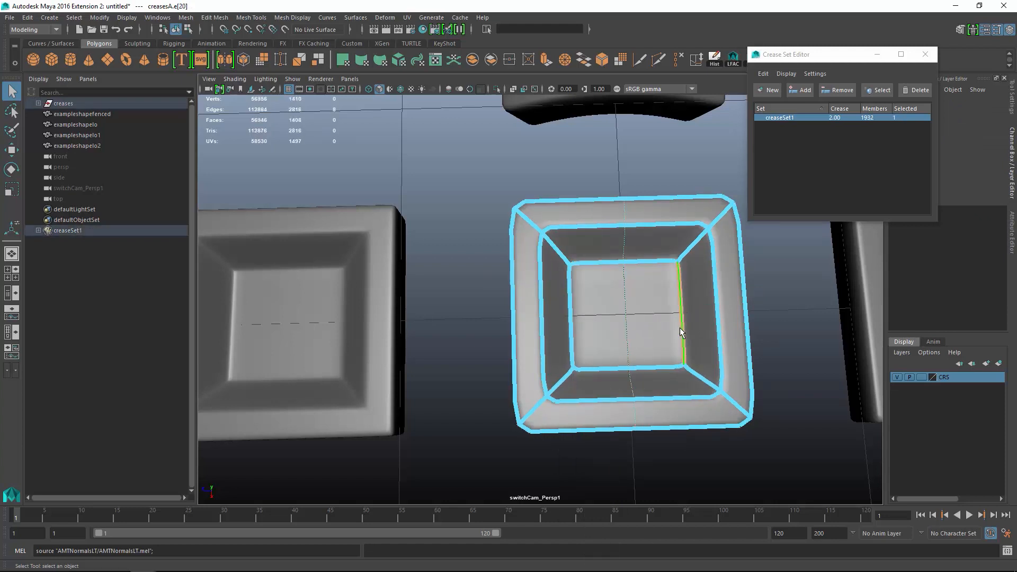
key("g")
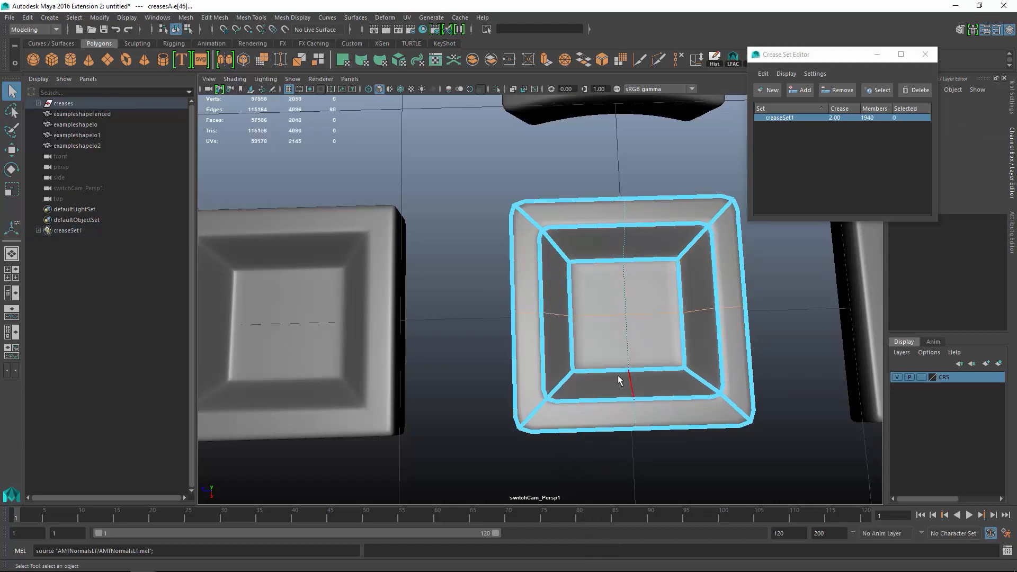
right_click_drag(603, 377, 583, 367, "alt")
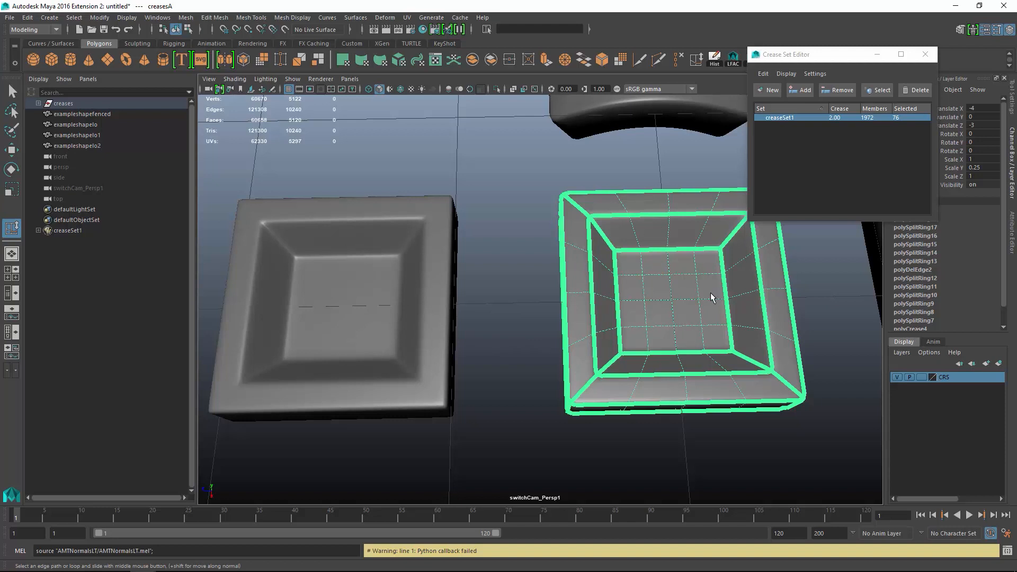
left_click(374, 262)
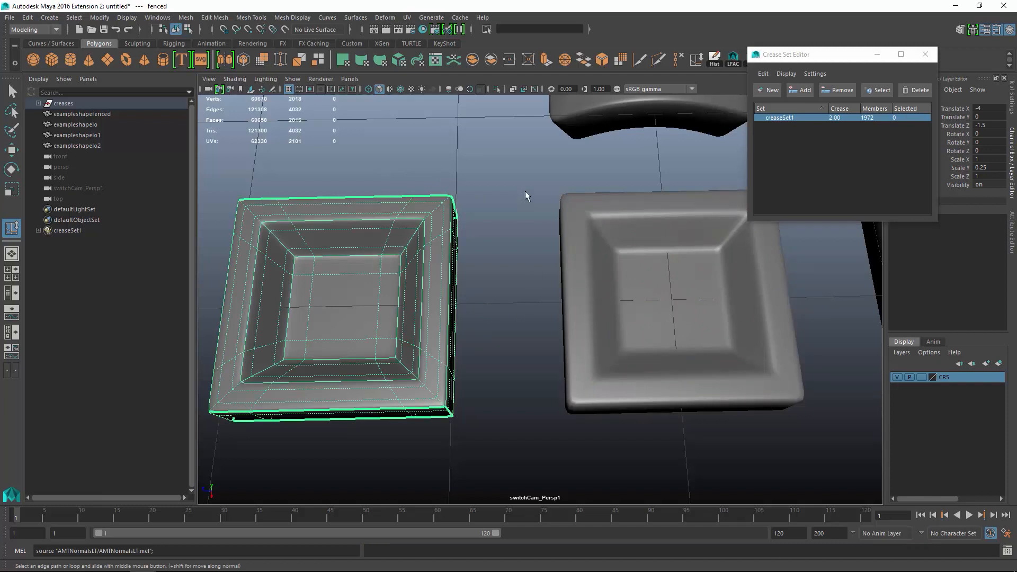
Step: Select creasesA and the fenced tray in turn to compare their mesh density and polygon counts
left_click_drag(526, 195, 635, 276)
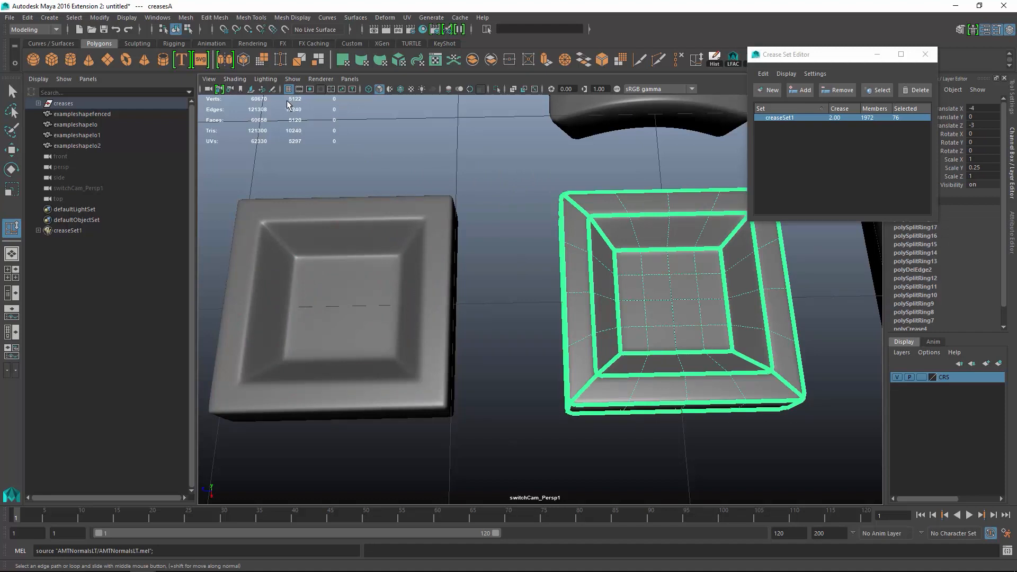
left_click(404, 293)
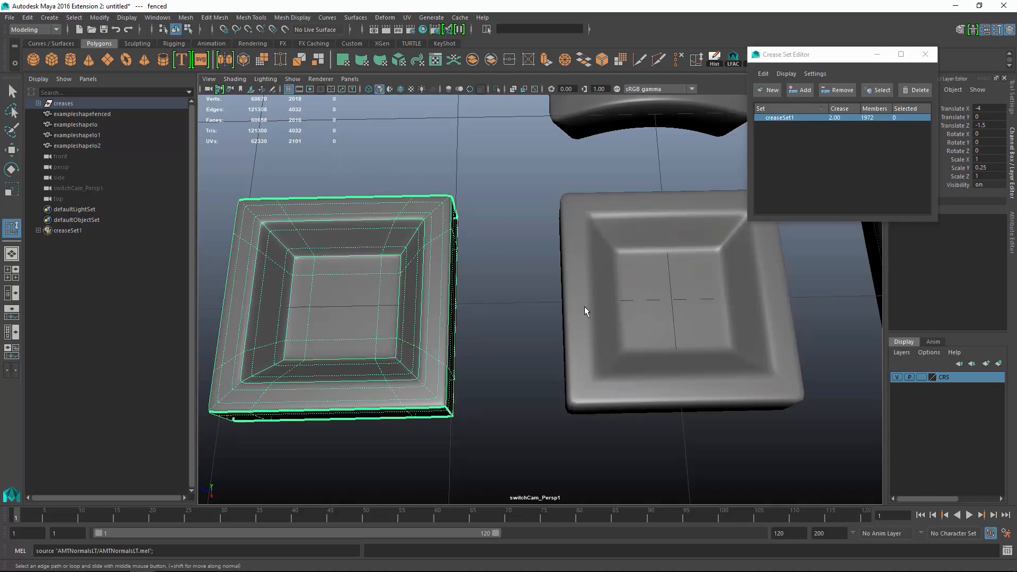
left_click(722, 356)
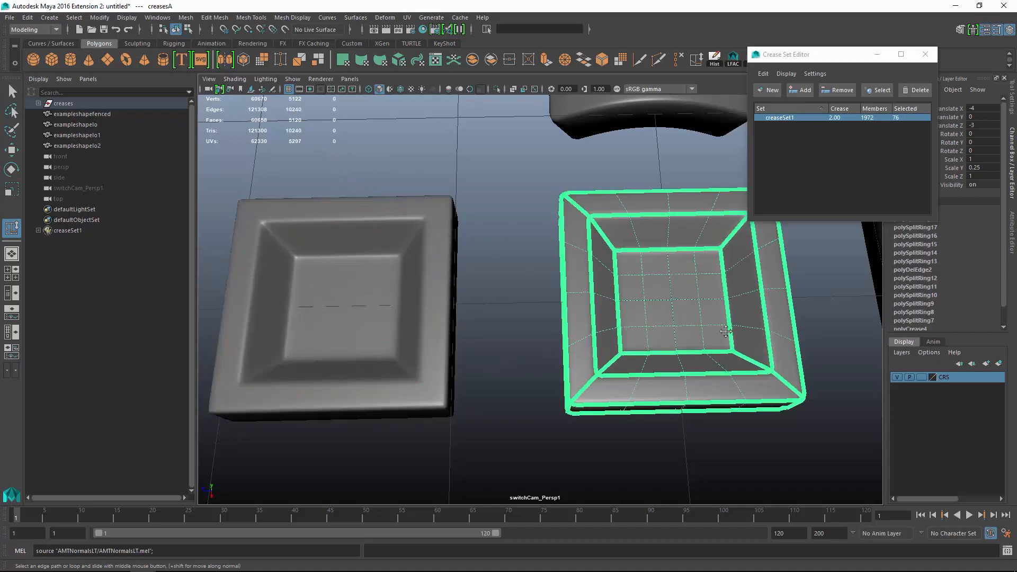
Step: Set the crease value of creaseSet1 to 3
left_click(837, 117)
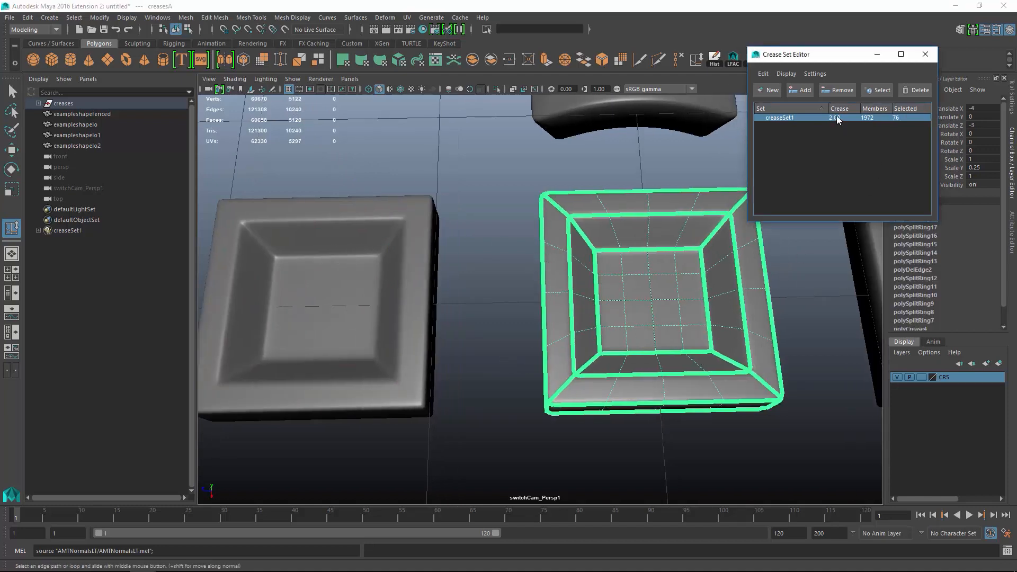
double_click(838, 117)
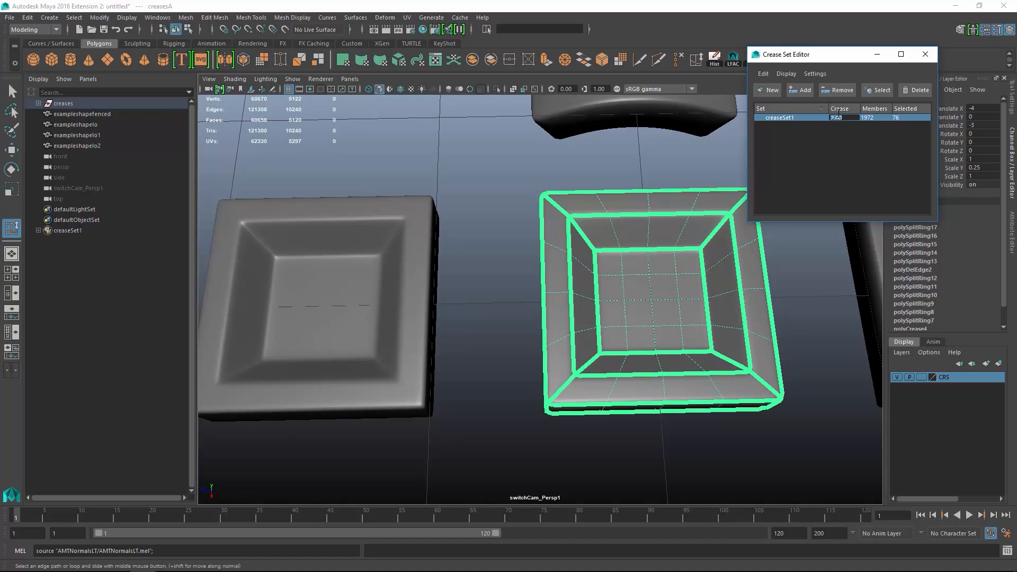
key("Return")
left_click(609, 239)
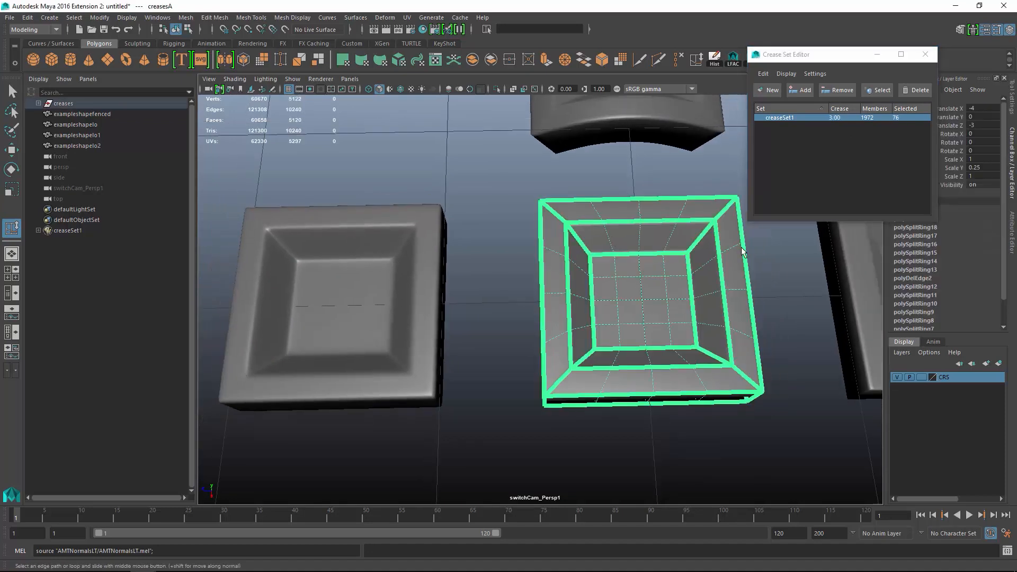
Step: Deselect everything and examine the smoothed edges and corners of creasesA up close and beside the fenced tray
left_click(775, 416)
middle_click_drag(775, 416, 702, 363, "alt")
right_click_drag(701, 364, 768, 418, "alt")
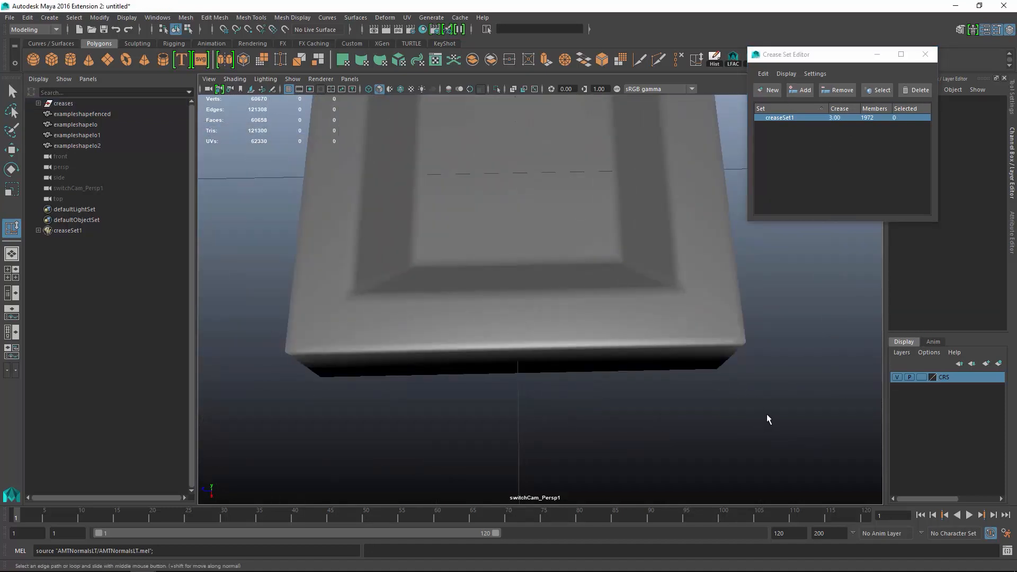
left_click_drag(768, 418, 790, 415, "alt")
middle_click_drag(790, 415, 830, 419, "alt")
right_click_drag(831, 418, 747, 400, "alt")
left_click_drag(747, 400, 704, 386, "alt")
right_click_drag(704, 386, 684, 372, "alt")
middle_click_drag(685, 371, 717, 403, "alt")
Step: Raise the smooth preview of creasesA by one subdivision level and view it unselected beside the fenced tray
left_click(574, 243)
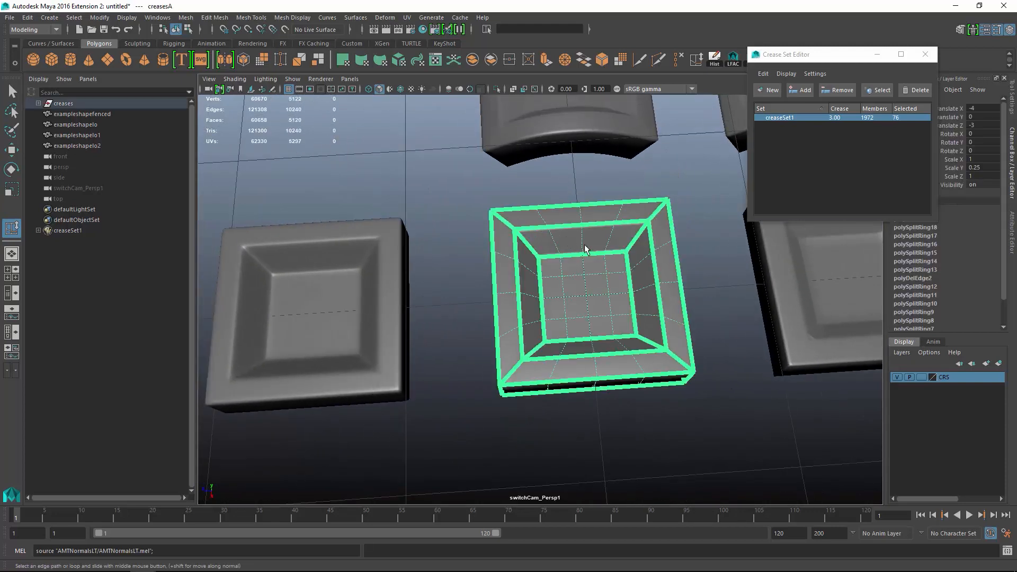
key("Page_Up")
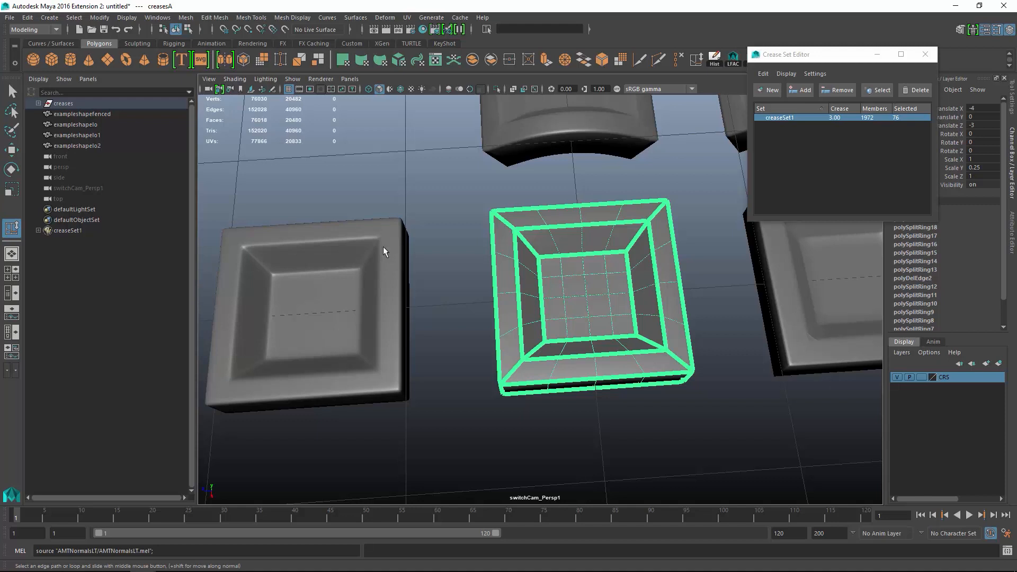
middle_click_drag(470, 252, 523, 256, "alt")
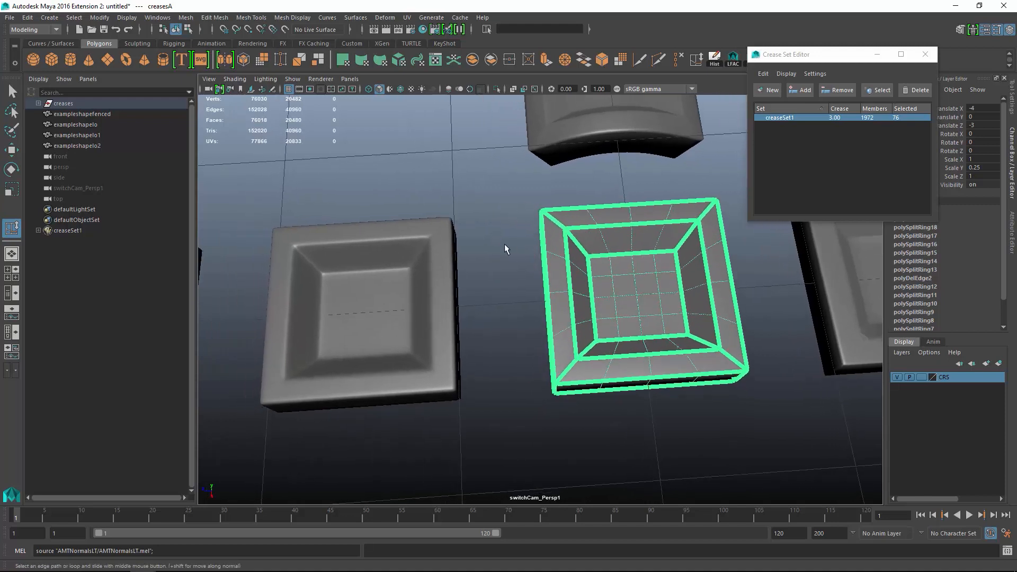
left_click(504, 244)
right_click_drag(540, 261, 573, 281, "alt")
left_click_drag(573, 281, 573, 284, "alt")
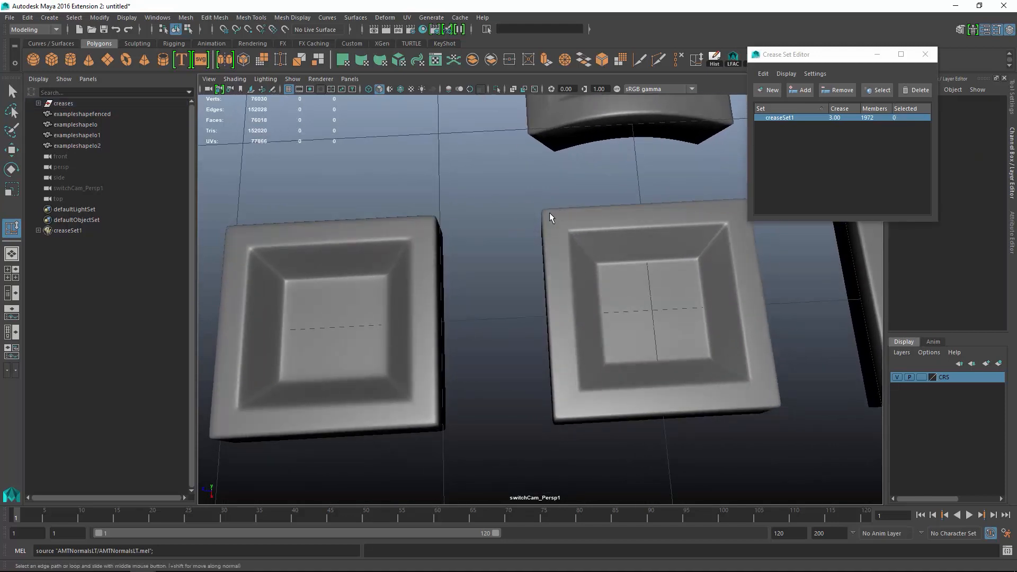
Step: Compare the polygon counts and wireframes of creasesA and the fenced tray, selecting them separately and together
left_click(649, 276)
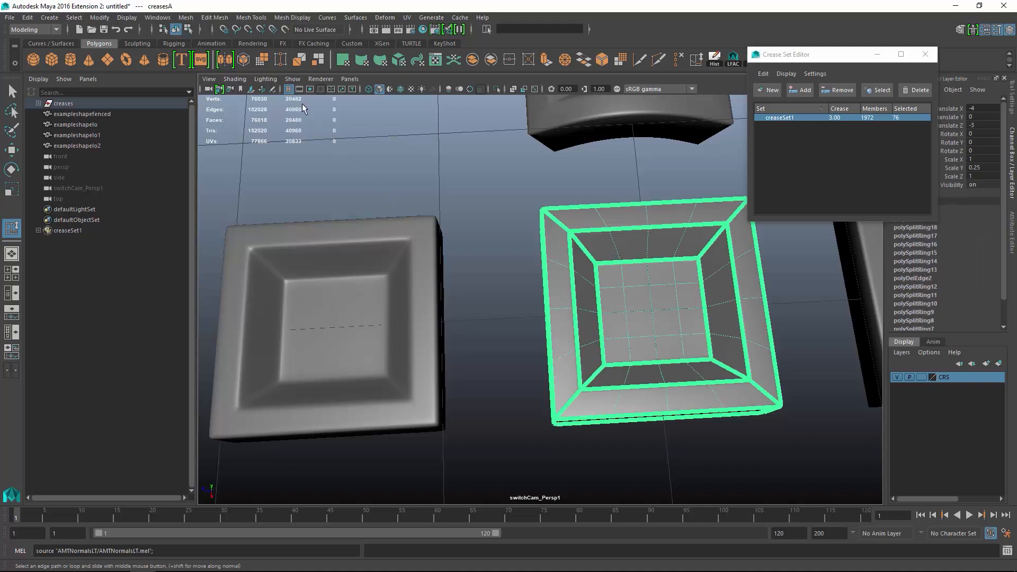
left_click(317, 328)
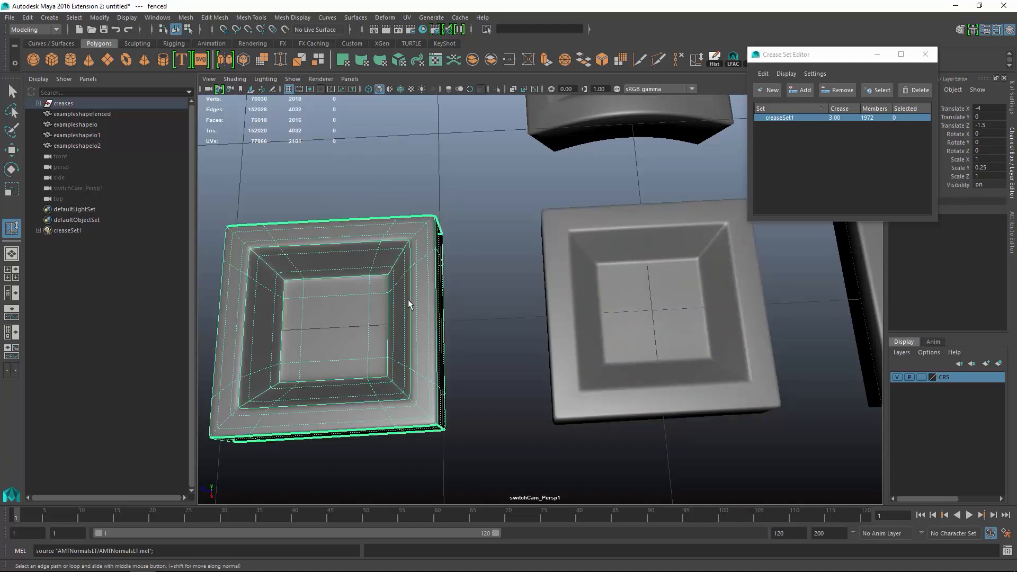
right_click_drag(577, 276, 539, 281, "alt")
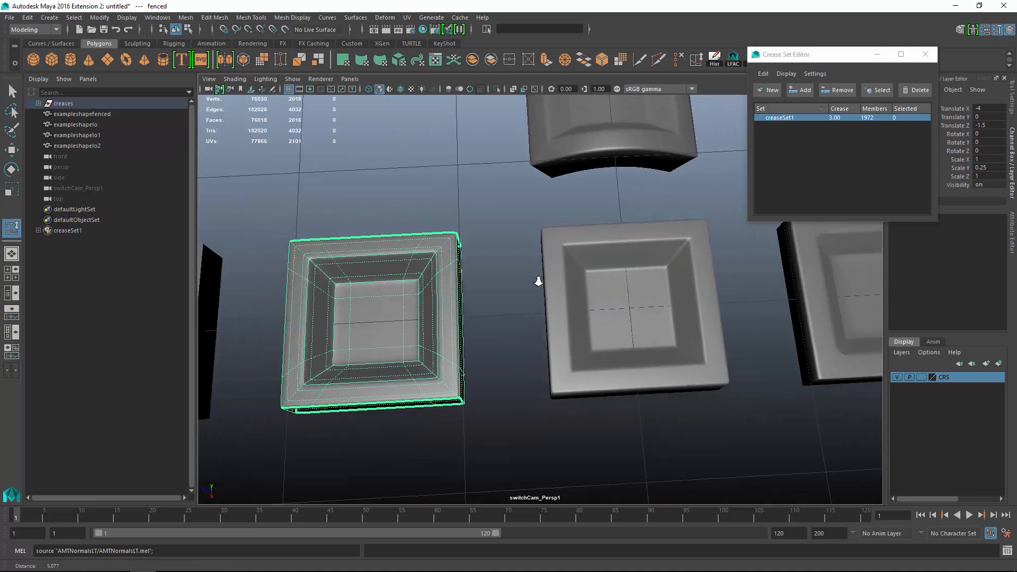
left_click_drag(539, 281, 534, 273, "alt")
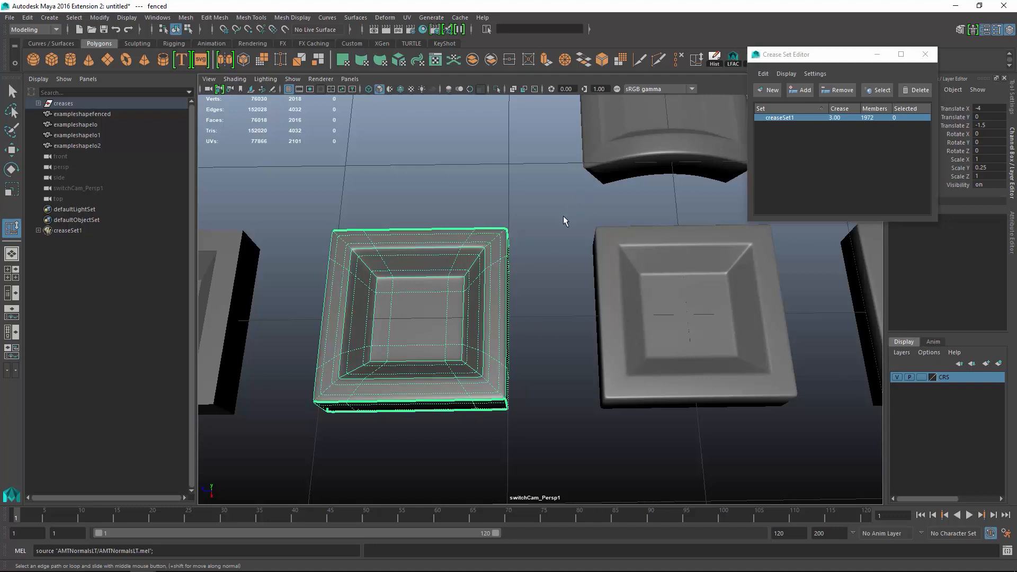
left_click(651, 270)
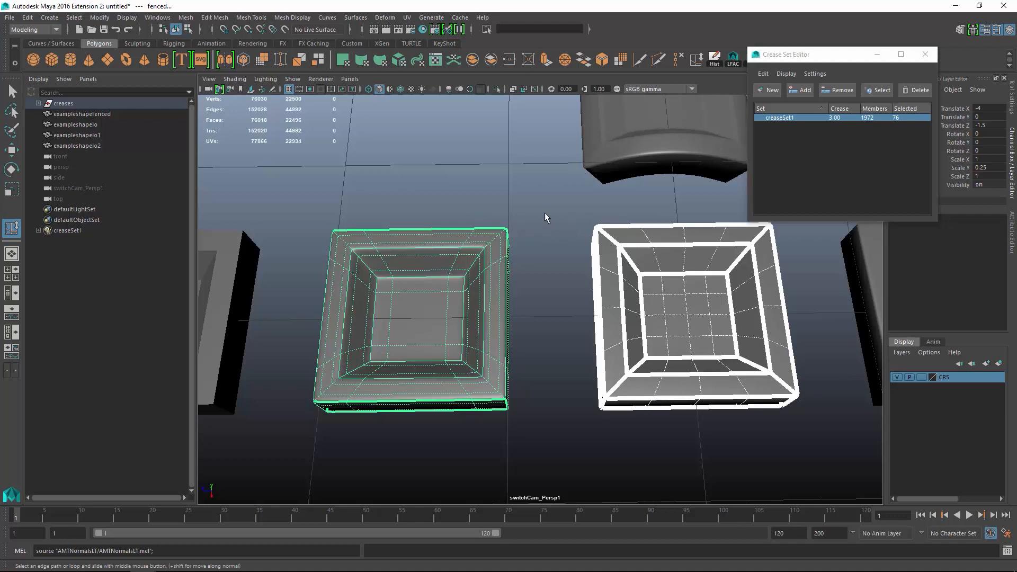
left_click(642, 214)
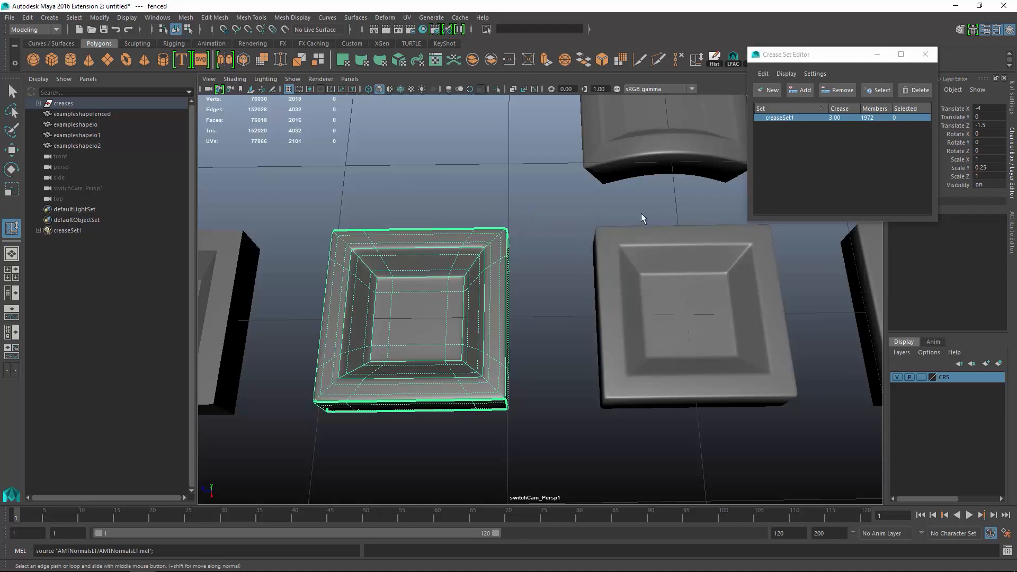
left_click(628, 259)
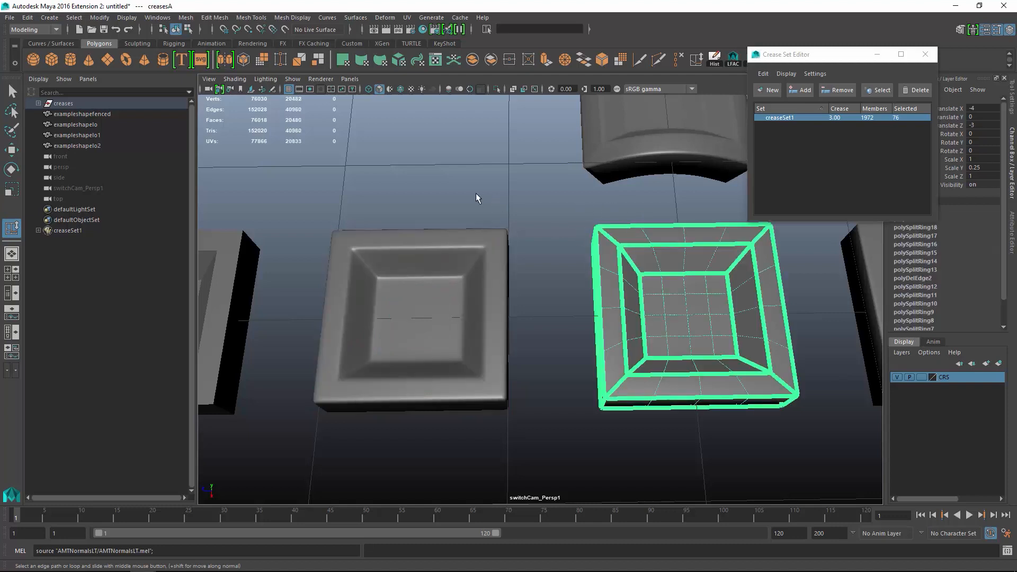
left_click(455, 297)
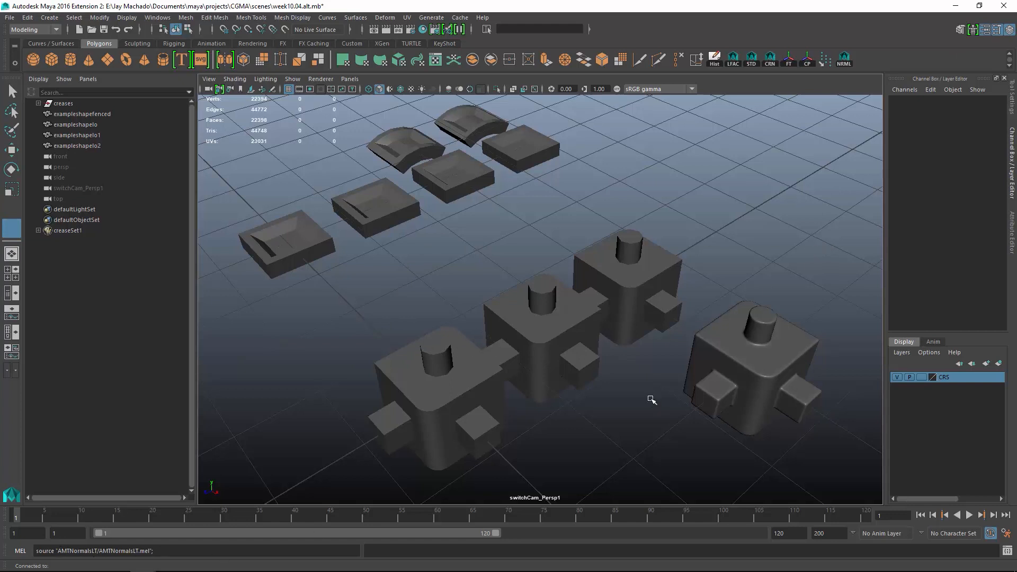
Step: Duplicate exampleshapelo in the week10.04.alt.mb scene and move the copy to -5 in Z
left_click(425, 371)
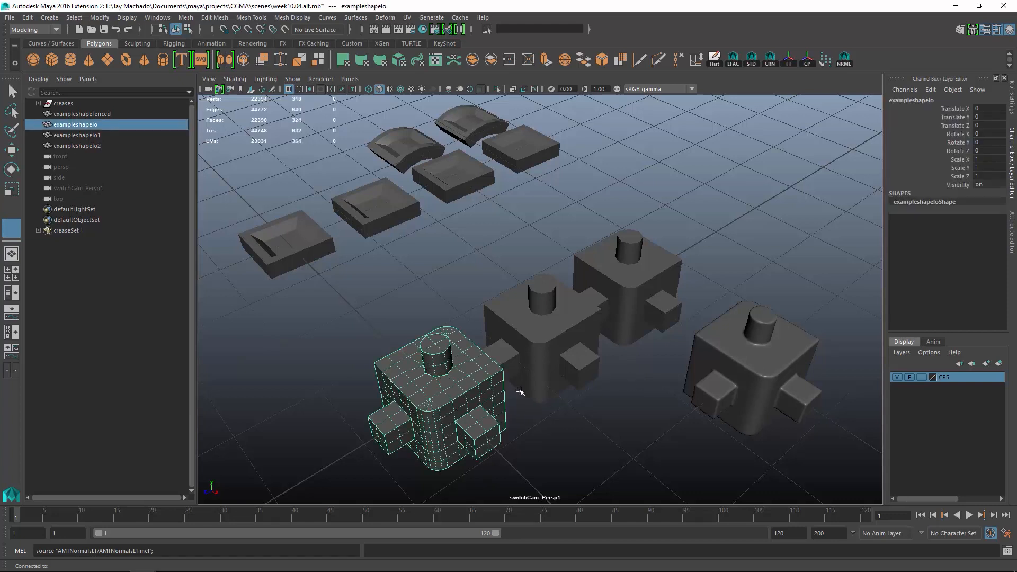
key("ctrl+d")
key("w")
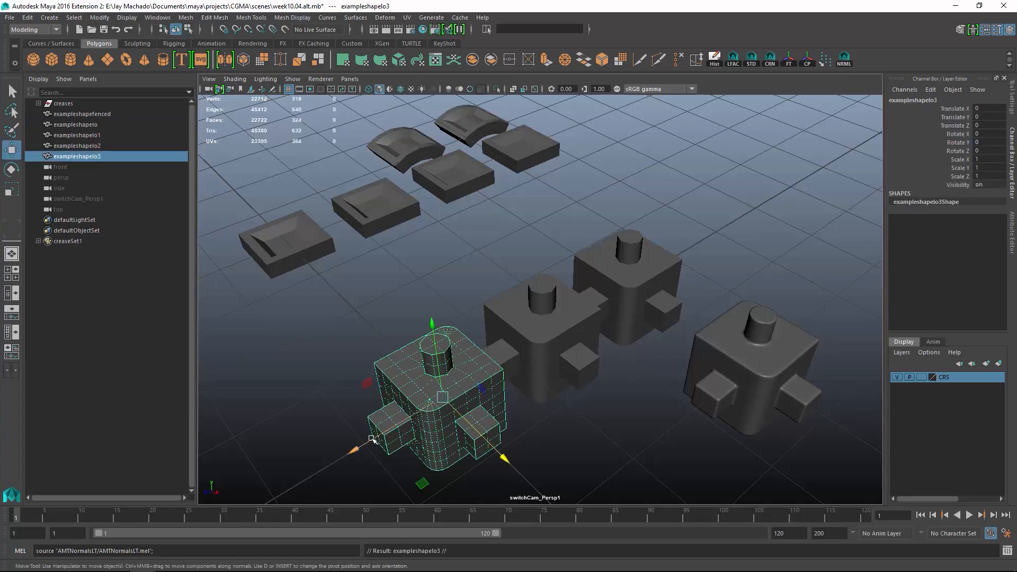
left_click_drag(372, 440, 737, 273)
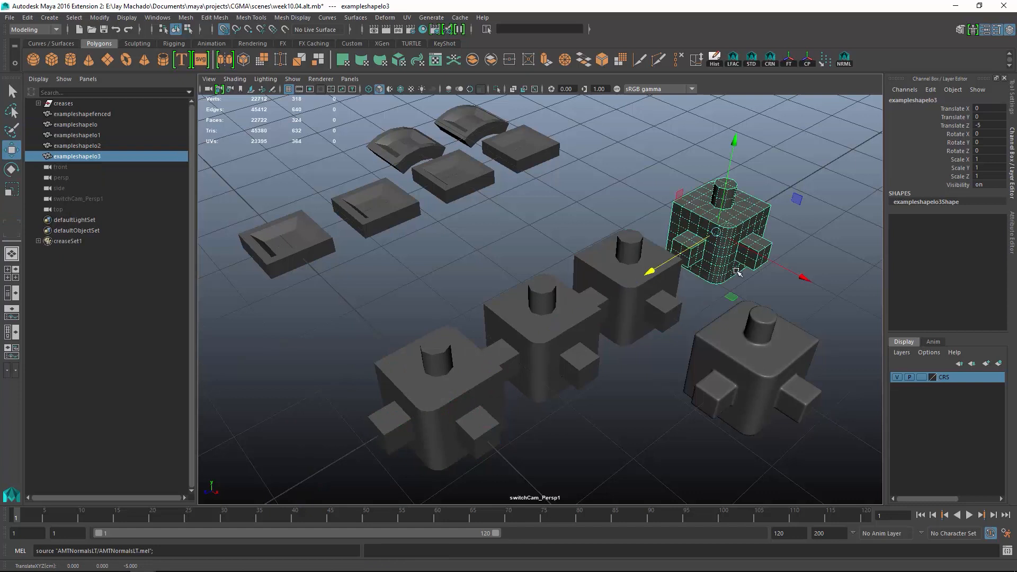
Step: Frame exampleshapelo3, open AMT Normal Tools LT, and toggle its vertex and face normals display on and off
key("f")
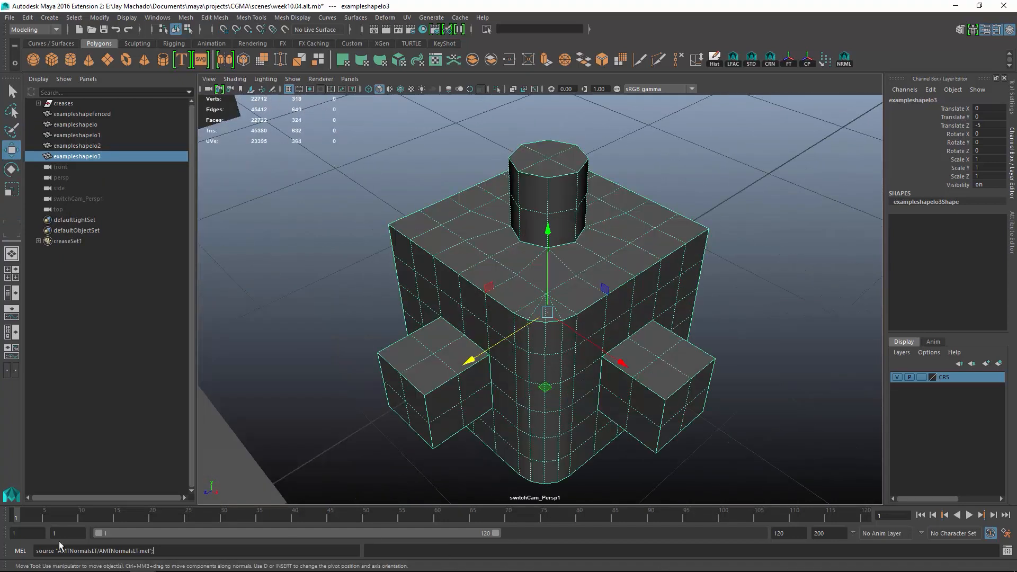
left_click(845, 60)
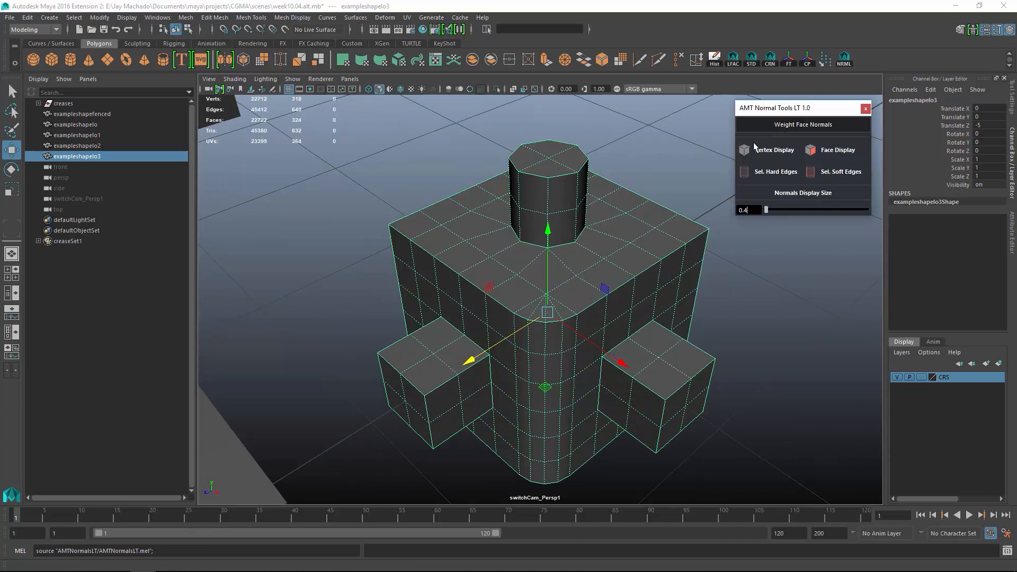
left_click_drag(689, 318, 680, 275, "alt")
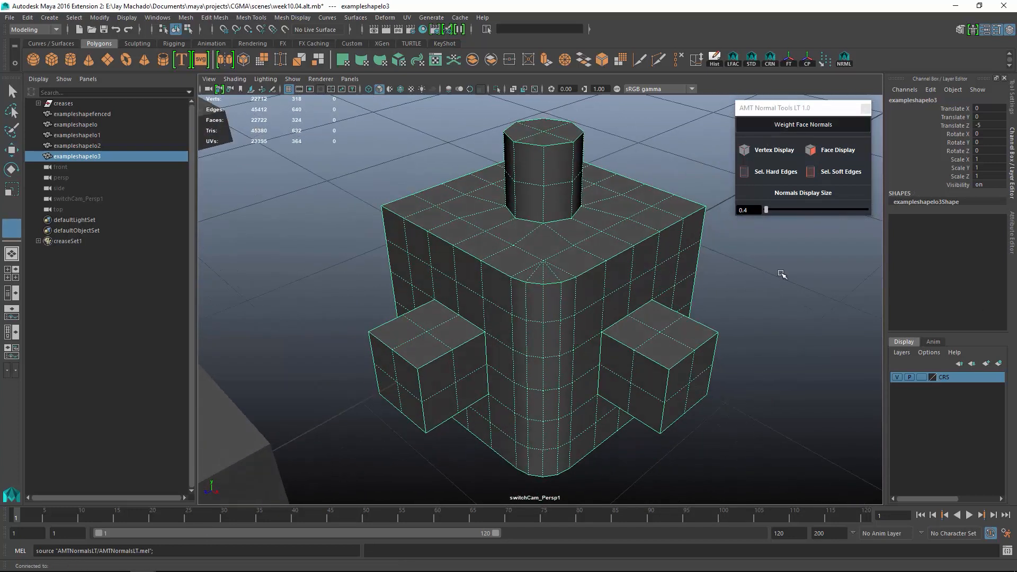
left_click(774, 152)
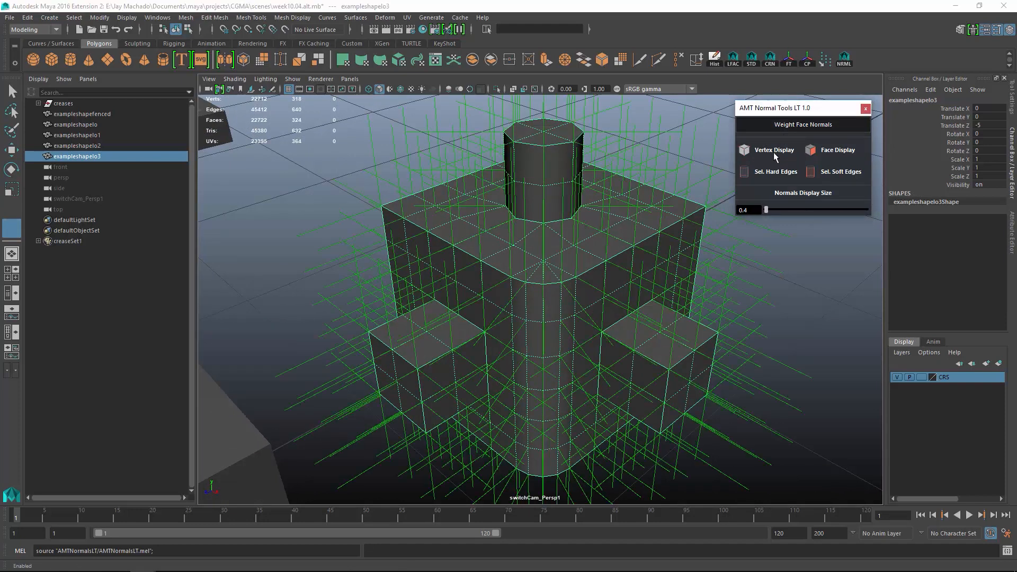
left_click(753, 153)
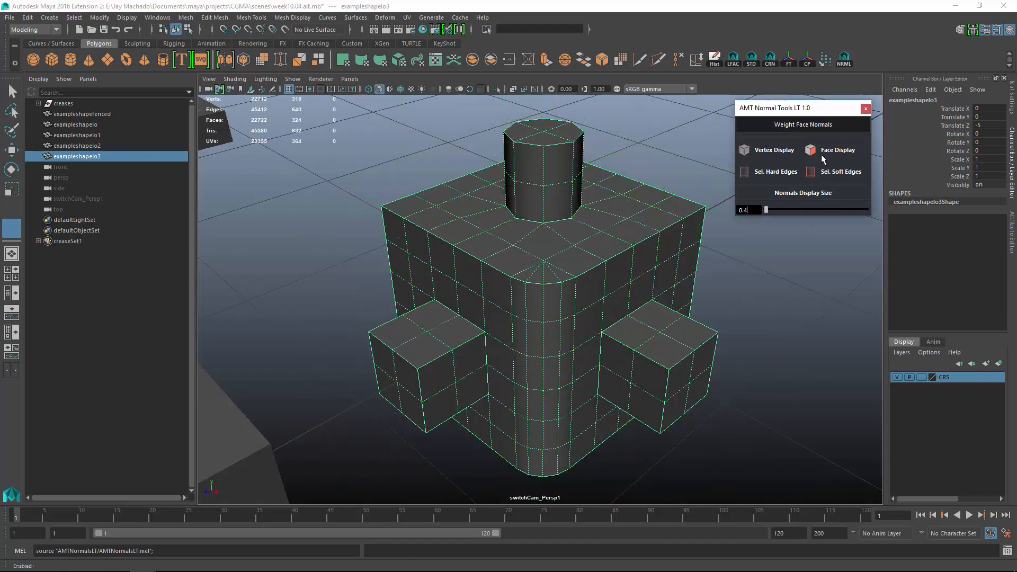
left_click(829, 157)
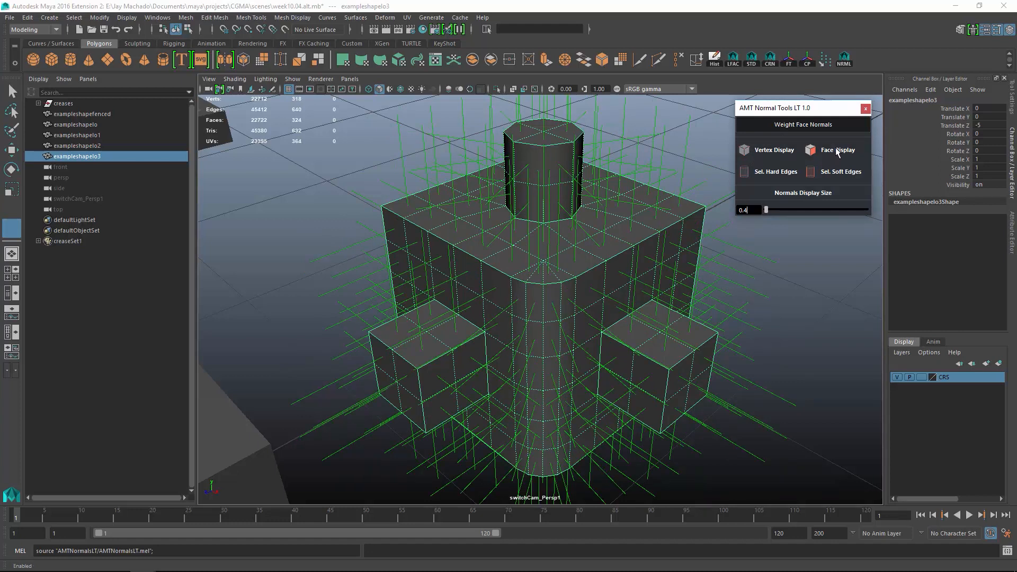
left_click(837, 152)
Step: Select the soft edges of exampleshapelo3 and its hard edges in turn, and return to object selection
left_click(830, 177)
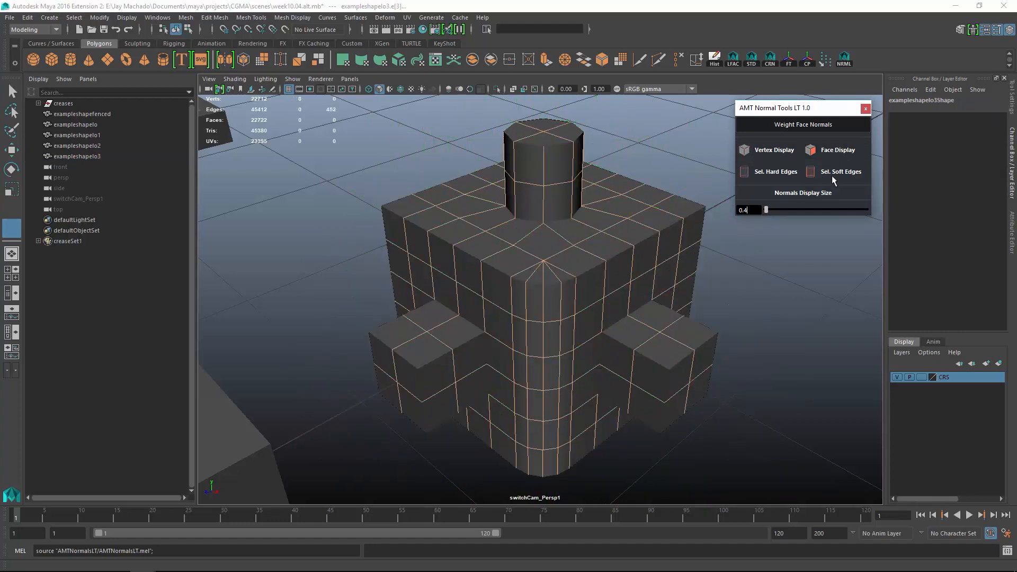
left_click(776, 173)
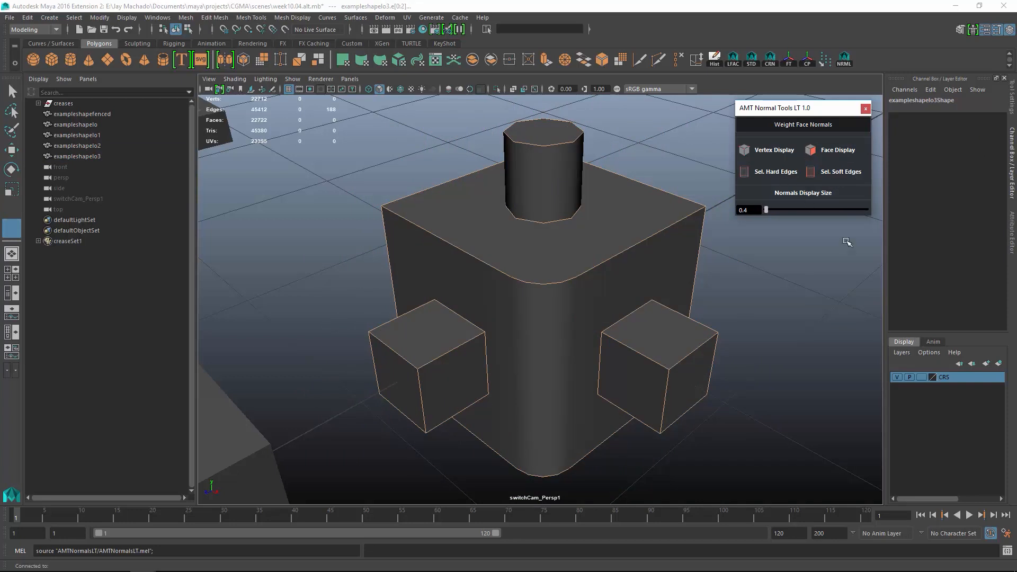
right_click_drag(600, 201, 610, 200)
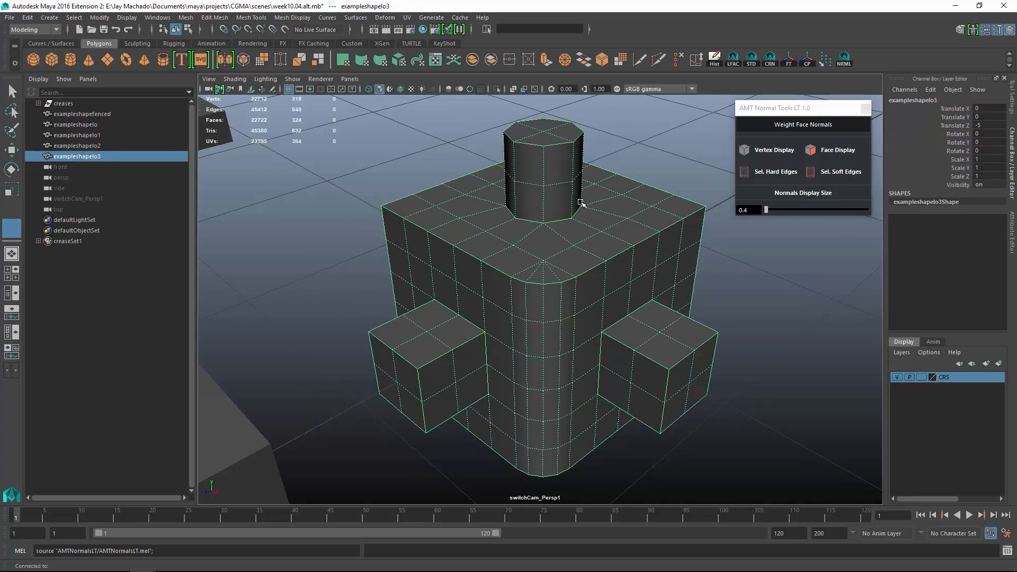
Step: Bevel the hard edges of exampleshapelo3 with Offset As Fraction off and an offset of 0.025, and reselect the object
left_click(215, 17)
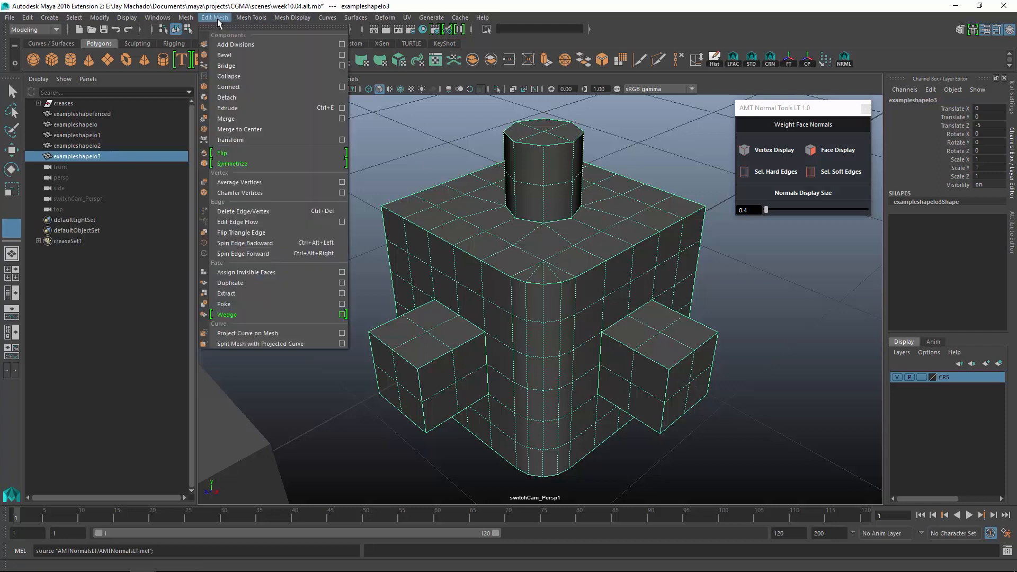
left_click(233, 55)
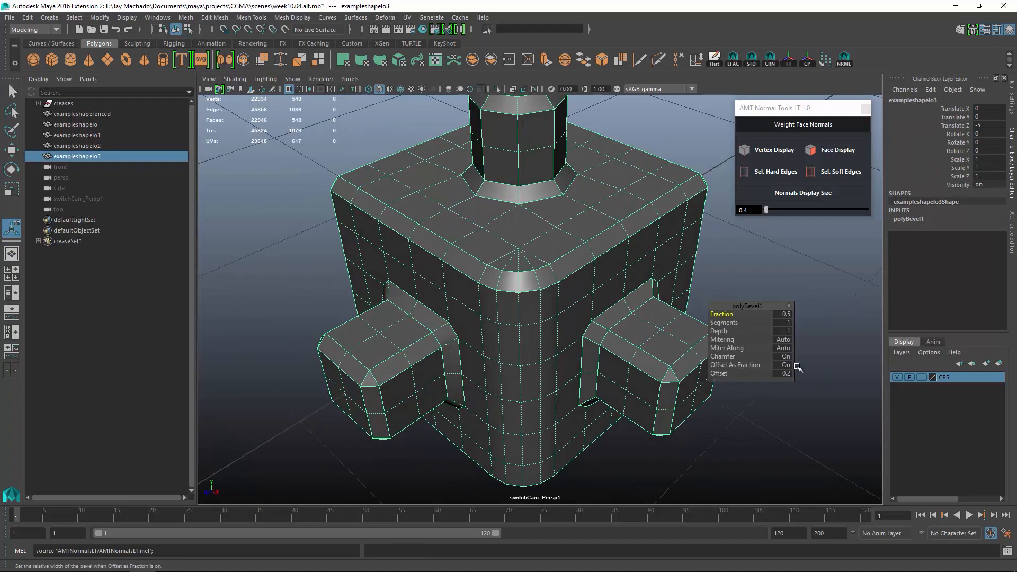
left_click(786, 365)
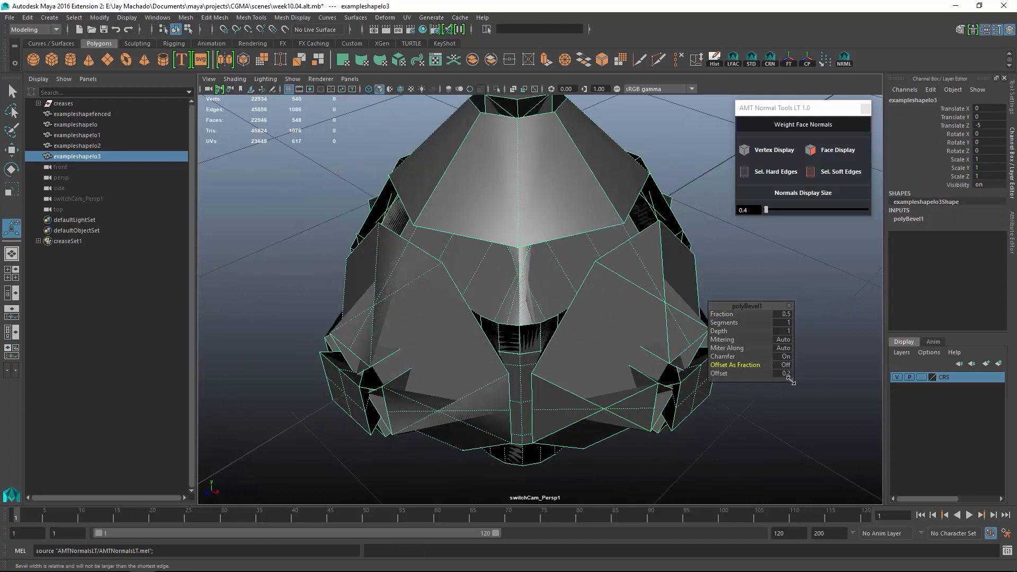
left_click(787, 373)
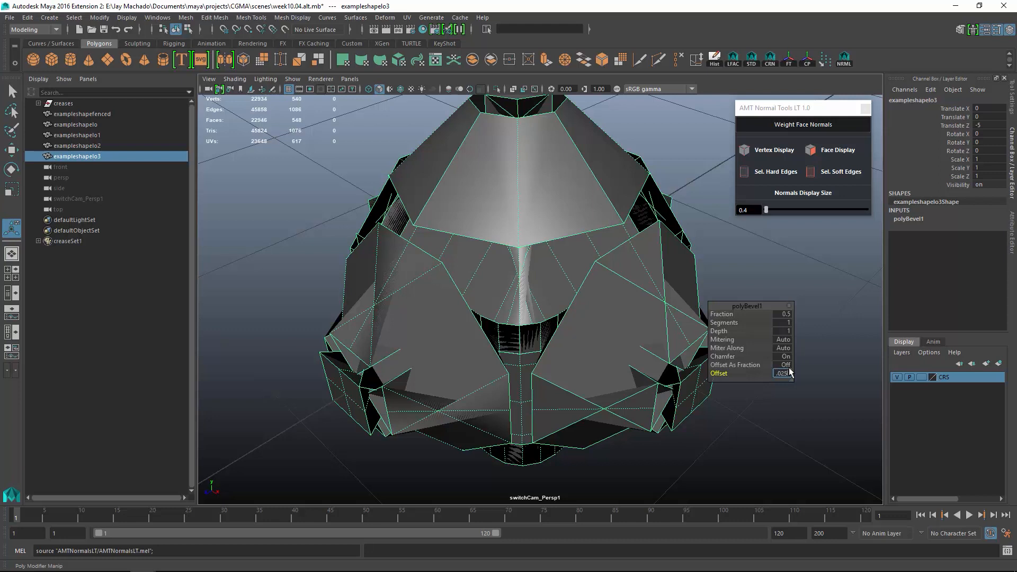
type(".025")
key("Return")
left_click(691, 265)
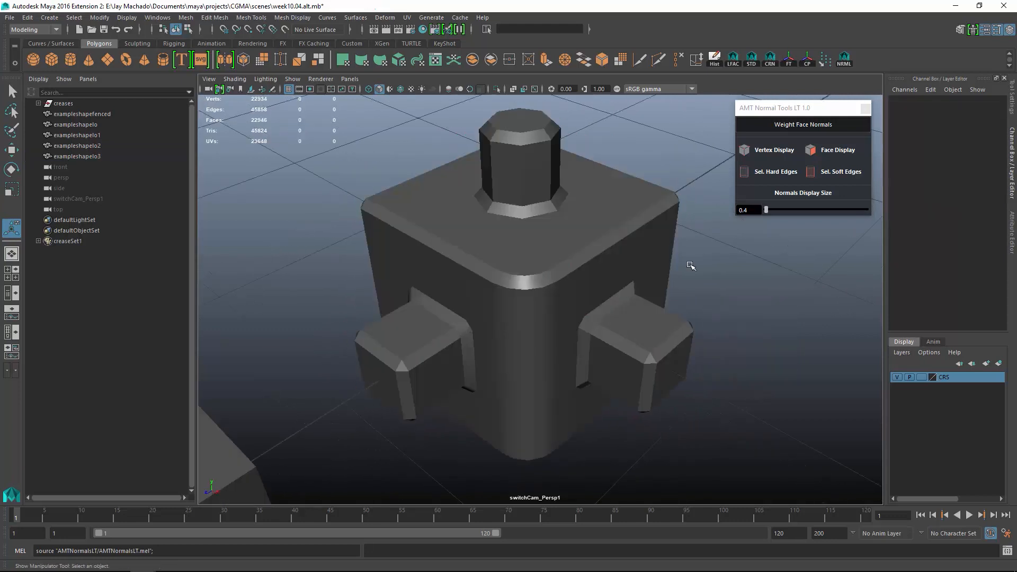
left_click(638, 219)
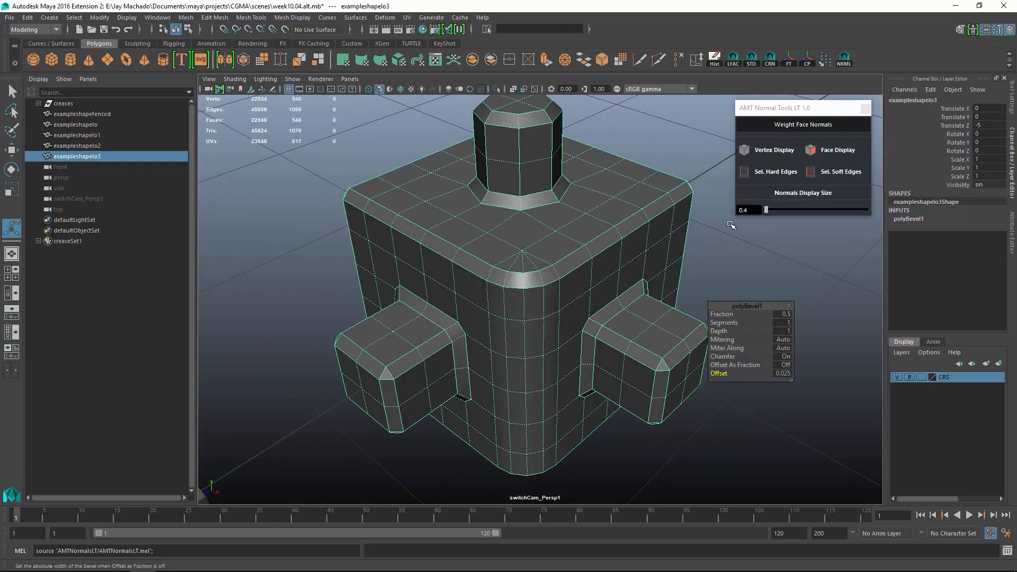
Step: Display the vertex normals of exampleshapelo3 and examine their directions at the bevelled top corner
left_click(784, 153)
middle_click_drag(633, 224, 616, 256, "alt")
right_click_drag(615, 257, 536, 381, "alt")
left_click_drag(536, 382, 574, 347, "alt")
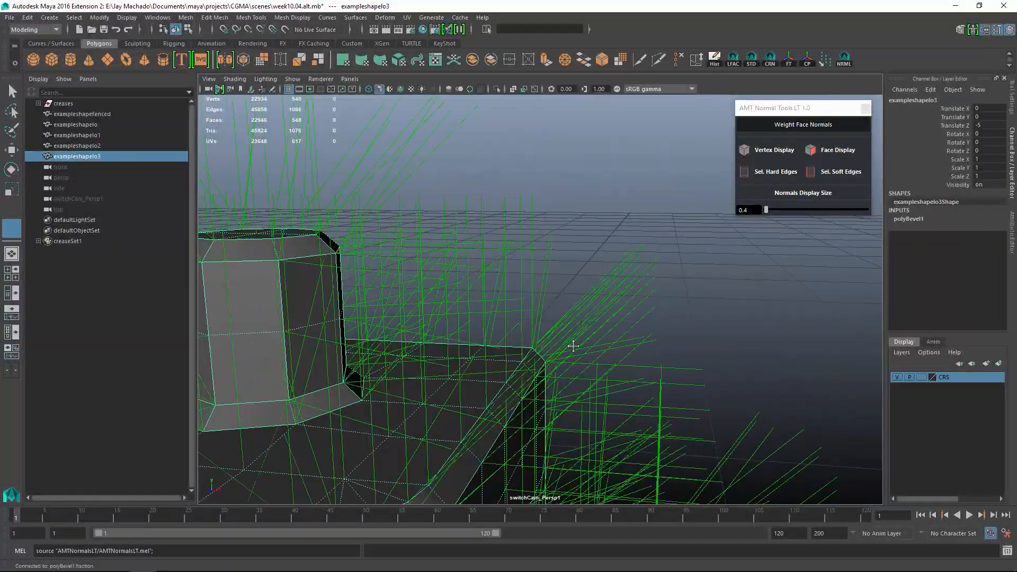
middle_click_drag(573, 346, 583, 331, "alt")
right_click_drag(583, 331, 664, 381, "alt")
middle_click_drag(663, 380, 674, 358, "alt")
right_click_drag(636, 360, 649, 373, "alt")
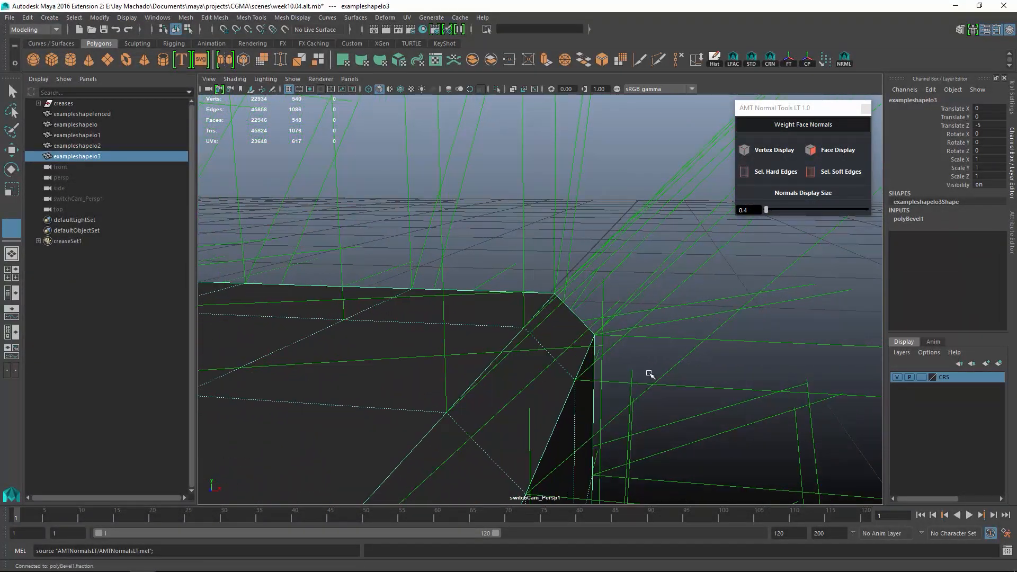
middle_click_drag(650, 374, 638, 356, "alt")
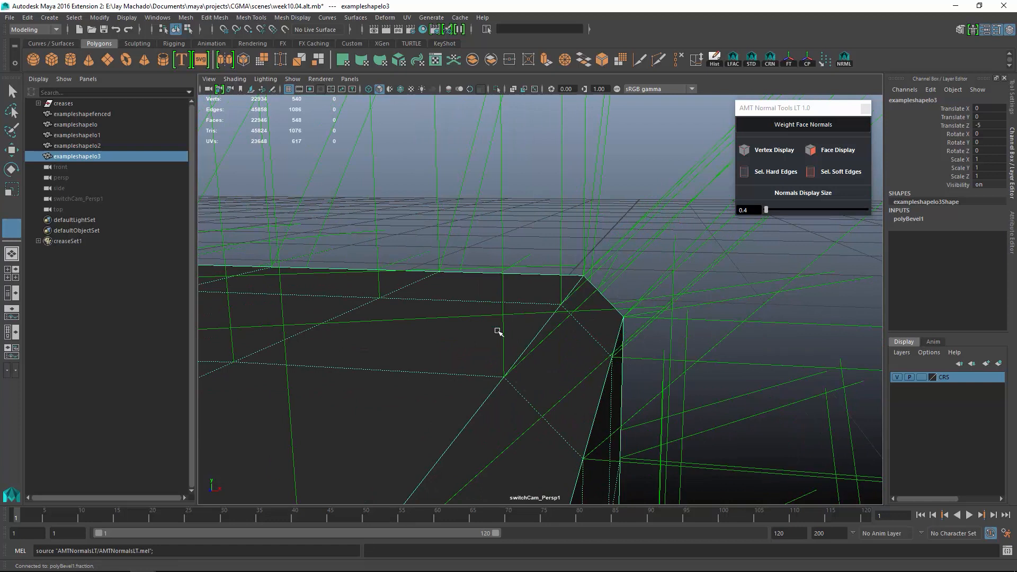
Step: Weight the face normals of exampleshapelo3 and check the vertex normals and shading around its bevels and cylinder
left_click(824, 124)
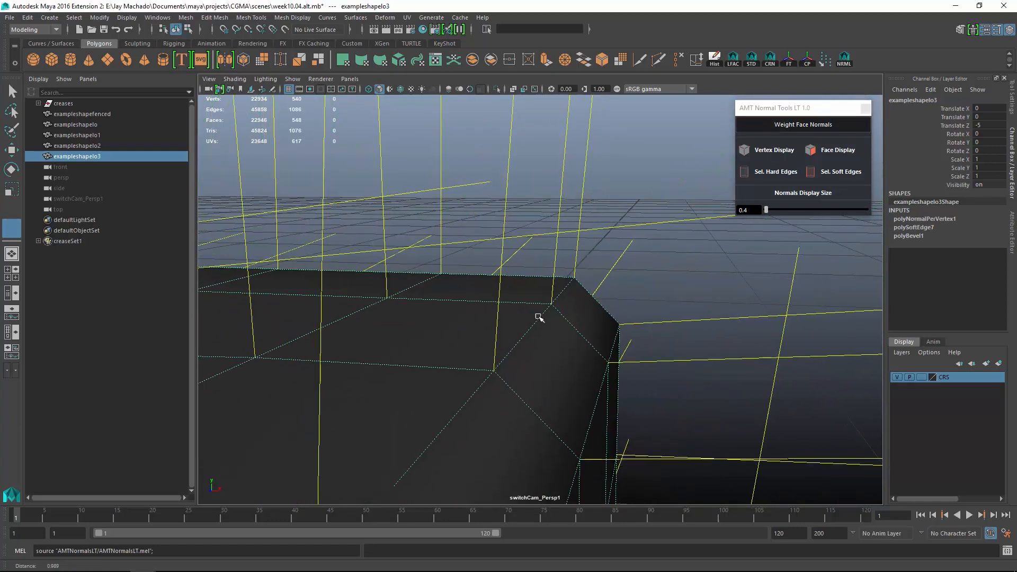
left_click_drag(539, 318, 494, 319, "alt")
middle_click_drag(493, 319, 661, 311, "alt")
left_click_drag(661, 312, 636, 317, "alt")
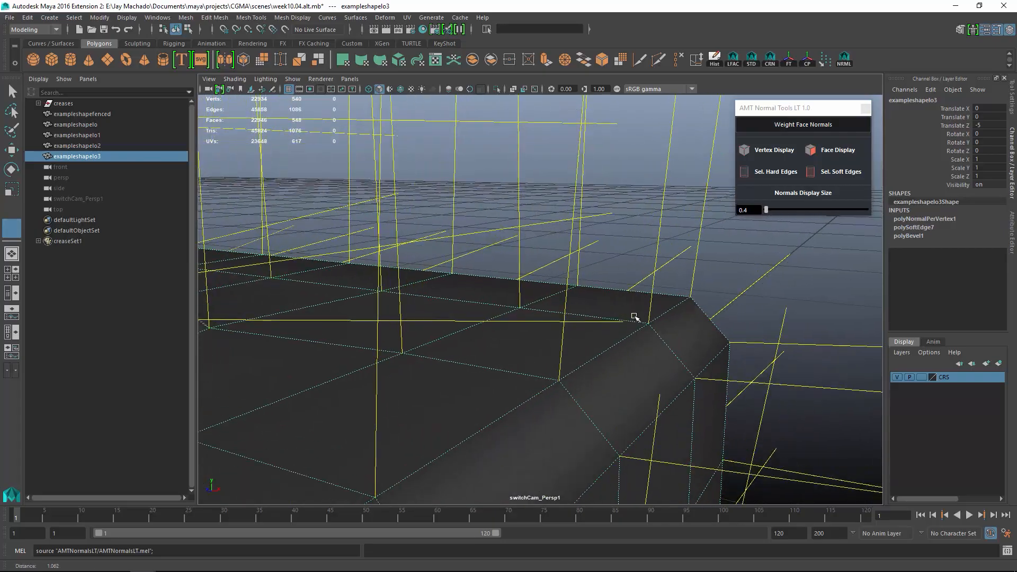
right_click_drag(636, 318, 584, 300, "alt")
middle_click_drag(631, 283, 707, 297, "alt")
left_click_drag(706, 297, 641, 295, "alt")
right_click_drag(641, 294, 707, 283, "alt")
middle_click_drag(715, 271, 690, 303, "alt")
mouse_move(690, 302)
left_mouse_down("alt")
mouse_move(672, 300)
mouse_move(684, 285)
left_mouse_up("alt")
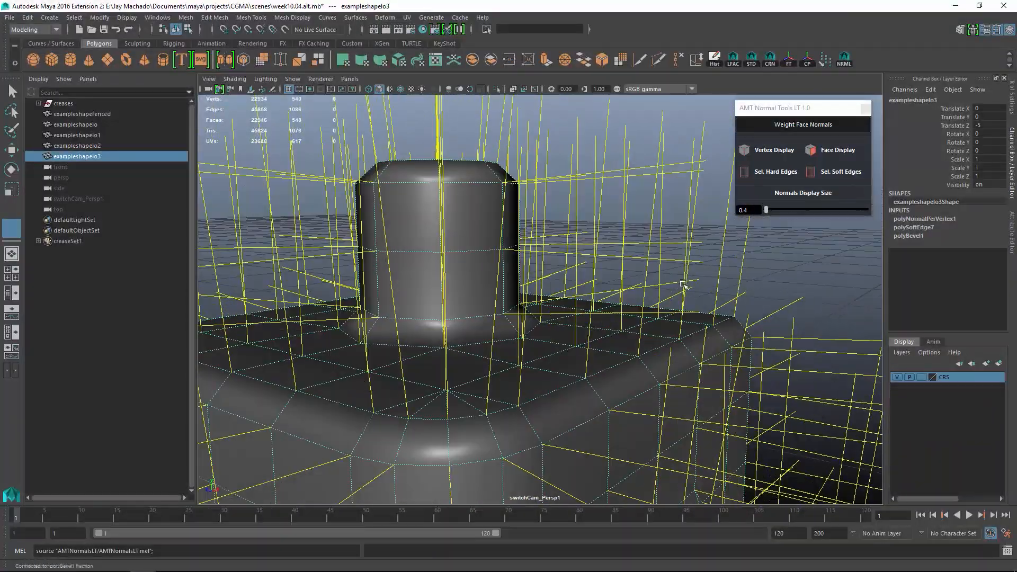
Step: Display the face normals at the bevelled top corner, compare them with the vertex normals, and hide both normals displays
right_click_drag(683, 285, 734, 339, "alt")
middle_click_drag(734, 340, 604, 361, "alt")
left_click_drag(604, 360, 621, 366, "alt")
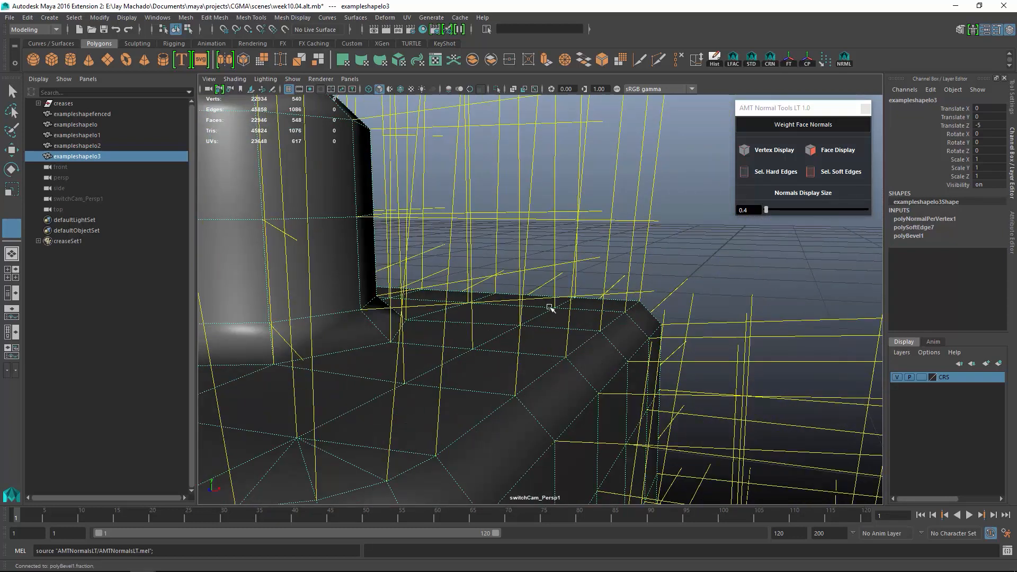
left_click(847, 151)
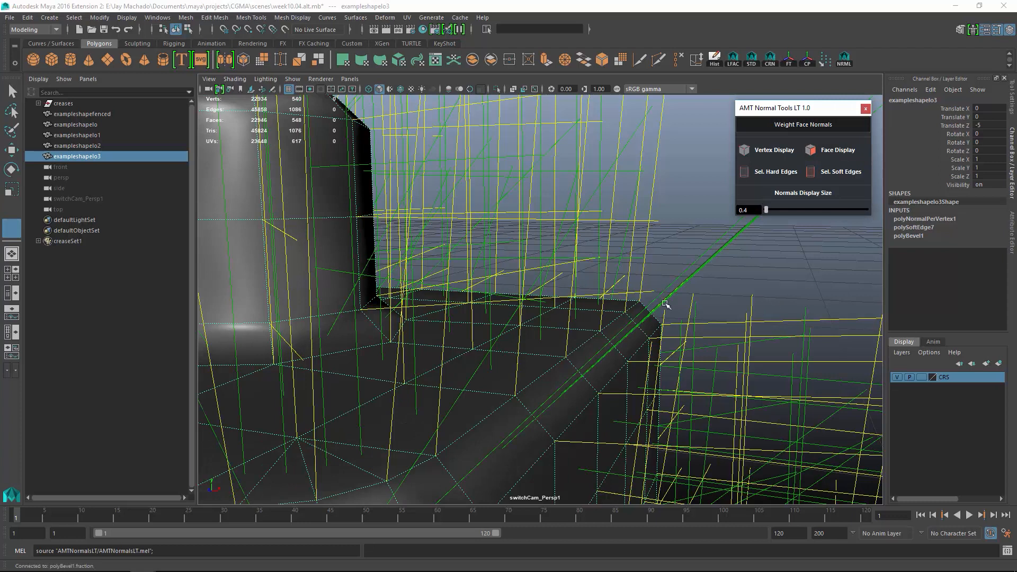
left_click(664, 302)
right_click_drag(742, 339, 654, 304, "alt")
middle_click_drag(654, 305, 659, 312, "alt")
right_click_drag(622, 316, 602, 306, "alt")
middle_click_drag(602, 306, 668, 290, "alt")
Step: Switch exampleshapefenced to smooth preview and compare it with the bevelled exampleshapelo3
left_click(460, 371)
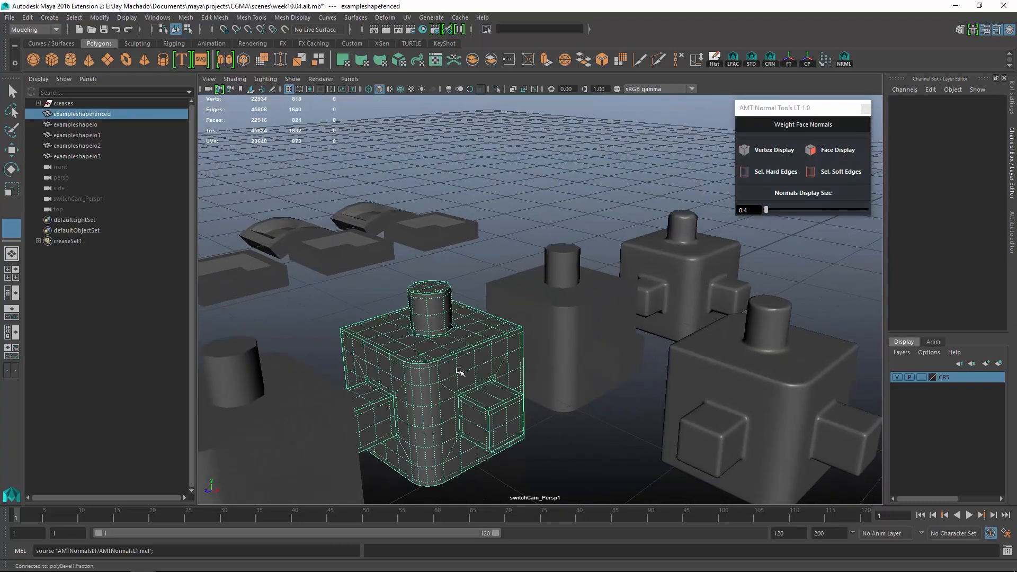
left_click(615, 464)
left_click_drag(647, 382, 675, 367, "alt")
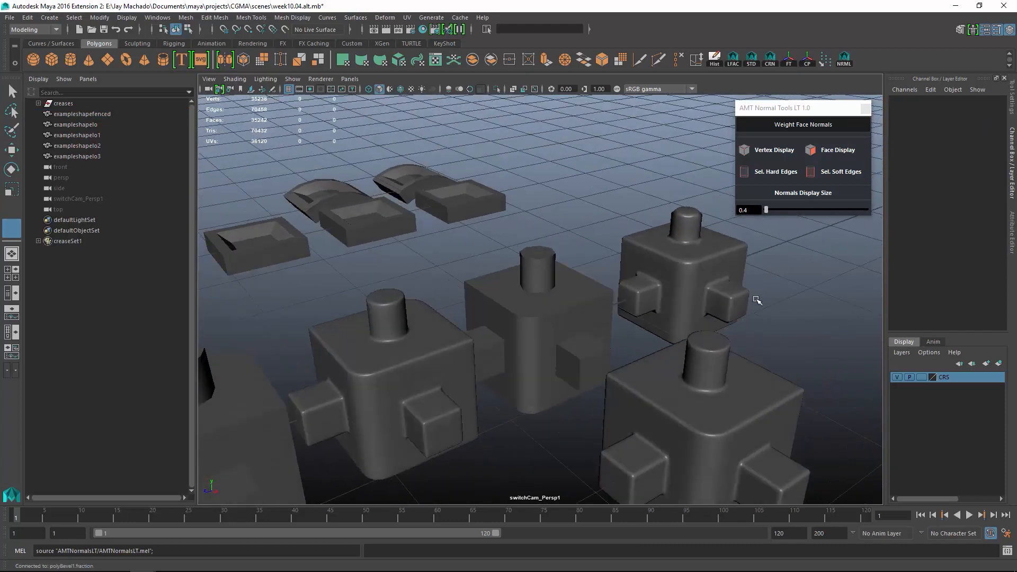
middle_click_drag(723, 239, 581, 278, "alt")
right_click_drag(581, 278, 616, 315, "alt")
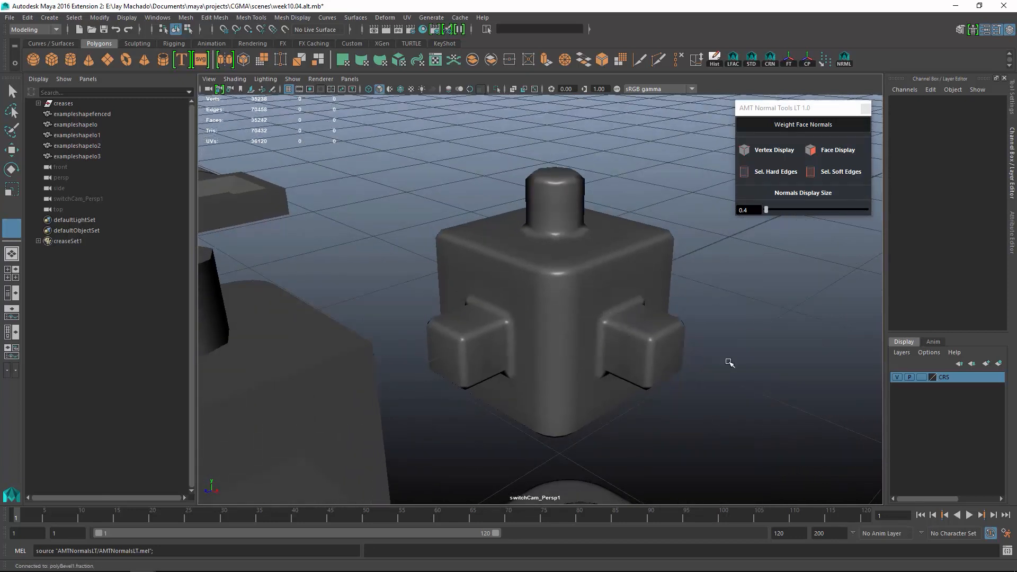
right_click_drag(729, 363, 525, 303, "alt")
left_click_drag(662, 334, 647, 352, "alt")
right_click_drag(617, 320, 776, 394, "alt")
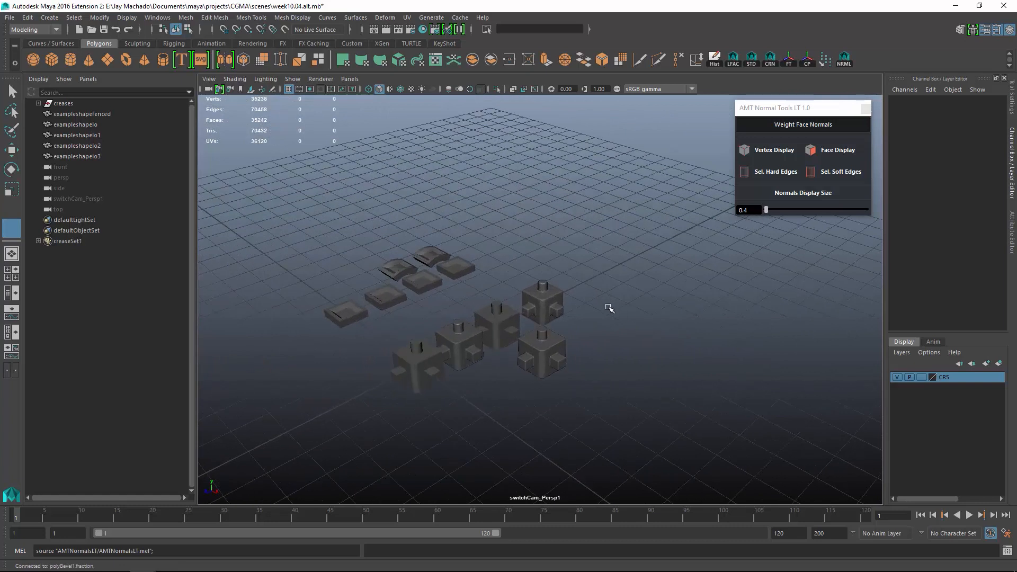
Step: Duplicate the unbevelled low-poly shape as exampleshapelo4 and place the copy at 1 in X and -6 in Z
scroll(609, 308, "up", 2)
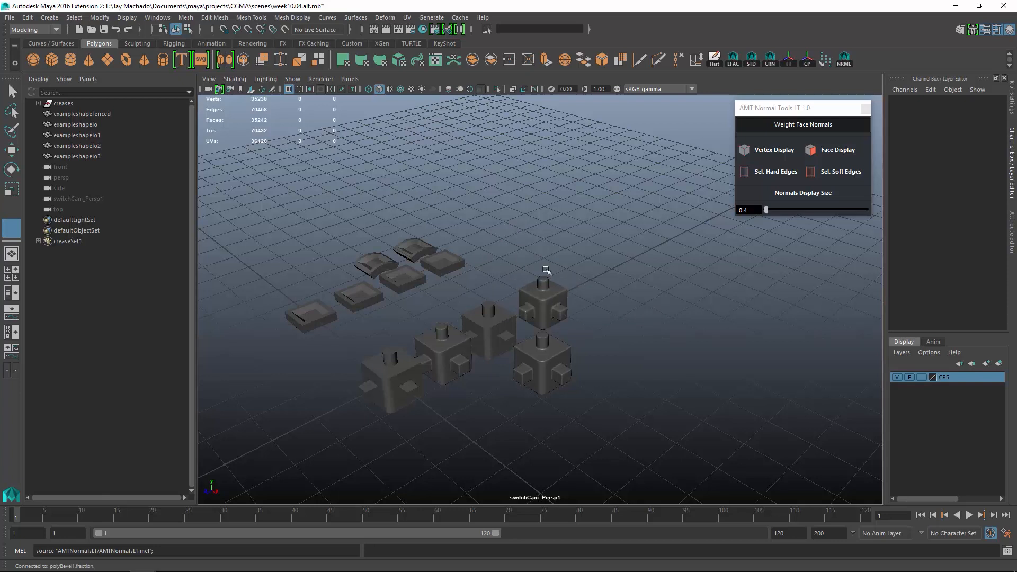
scroll(663, 329, "up", 8)
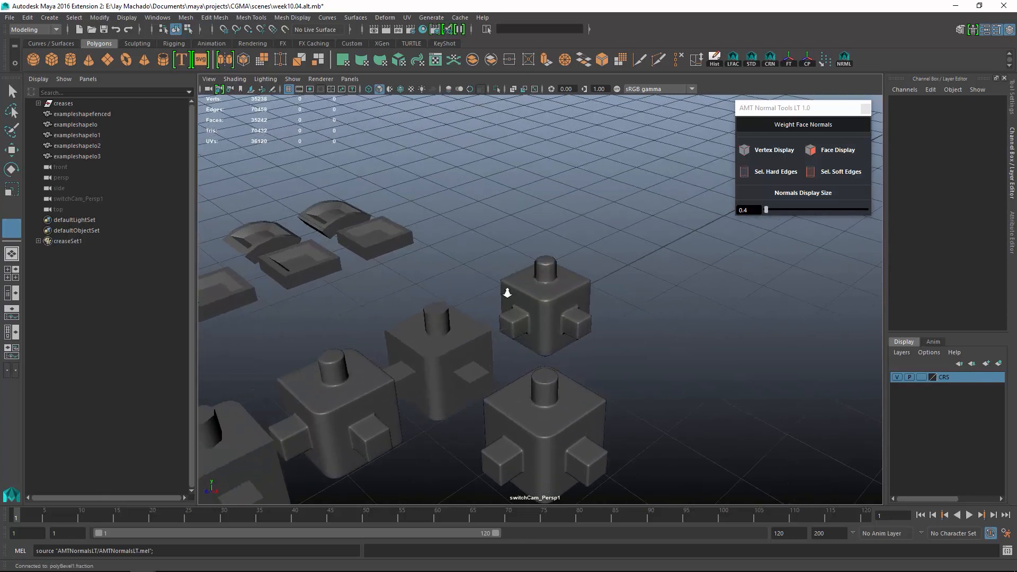
right_click_drag(508, 301, 530, 309, "alt")
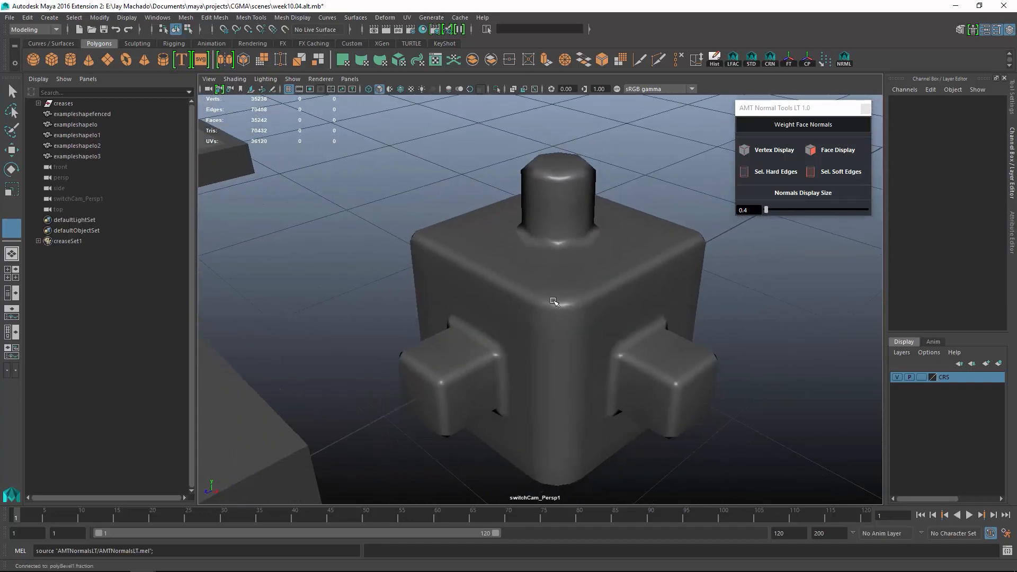
middle_click_drag(576, 309, 561, 291, "alt")
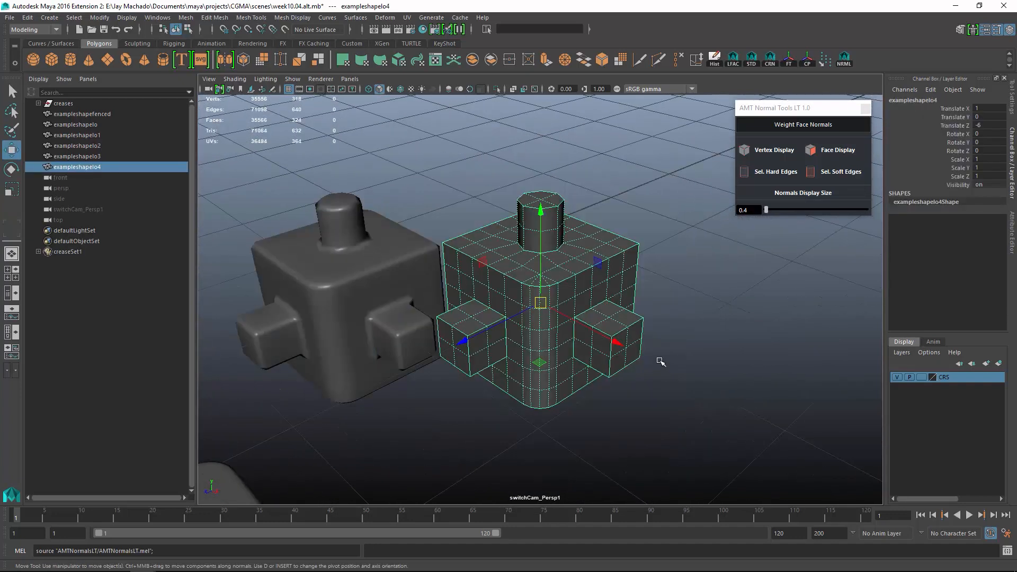
right_click_drag(661, 362, 679, 375, "alt")
mouse_move(522, 314)
left_mouse_down("alt")
mouse_move(567, 329)
mouse_move(514, 307)
left_mouse_up("alt")
middle_click_drag(514, 308, 590, 318, "alt")
right_click_drag(590, 318, 668, 353, "alt")
right_click_drag(609, 337, 604, 338, "alt")
middle_click_drag(604, 338, 537, 339, "alt")
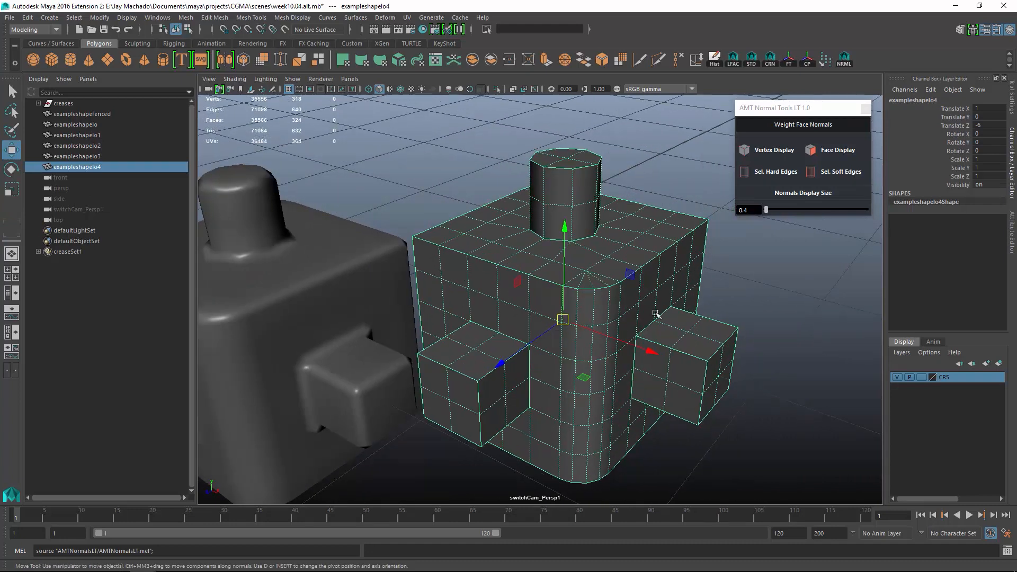
Step: Select the hard edges of exampleshapelo4 and bevel them
left_click(791, 176)
middle_click_drag(642, 191, 601, 192, "alt")
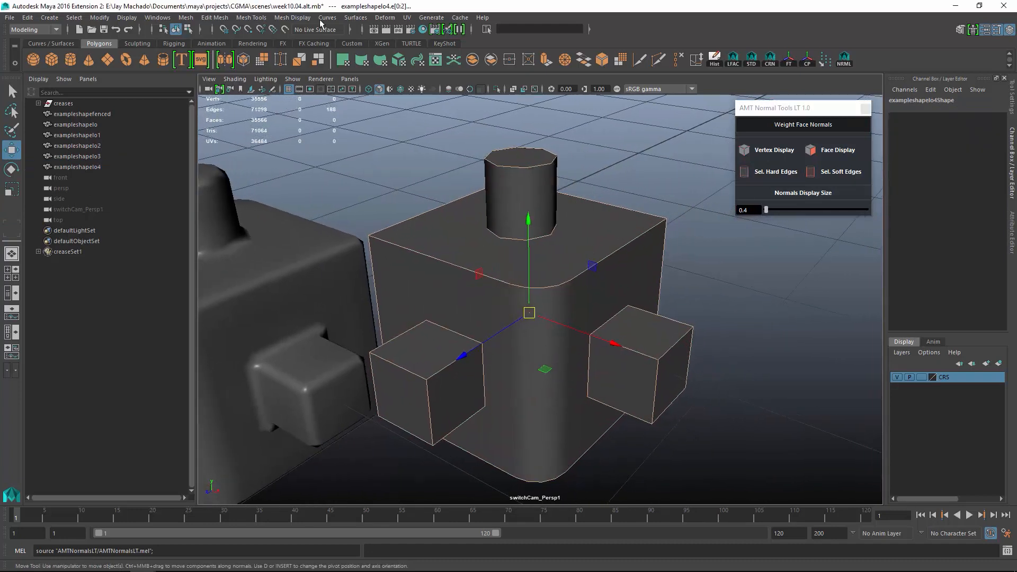
left_click(251, 17)
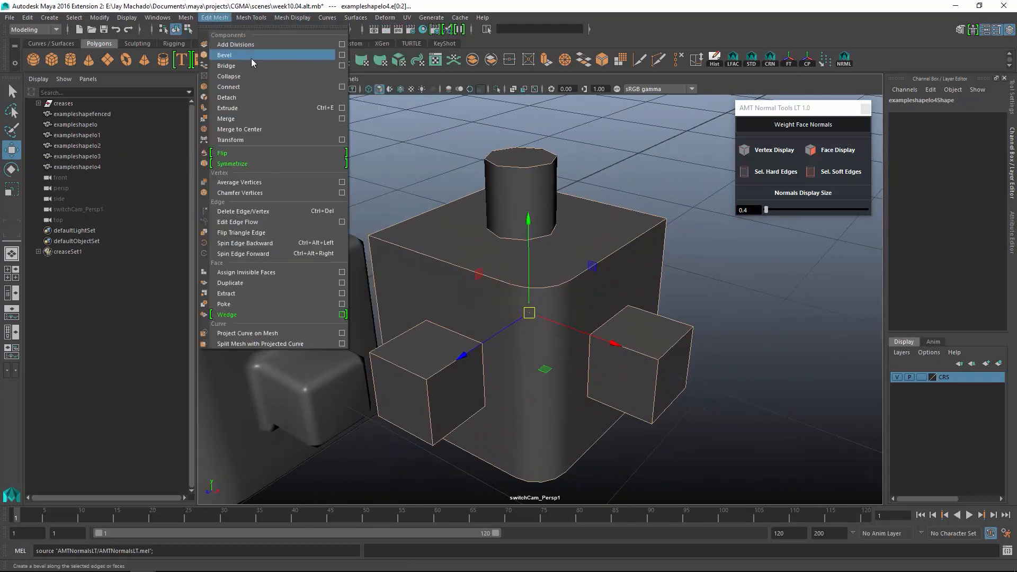
left_click(254, 62)
left_click(911, 118)
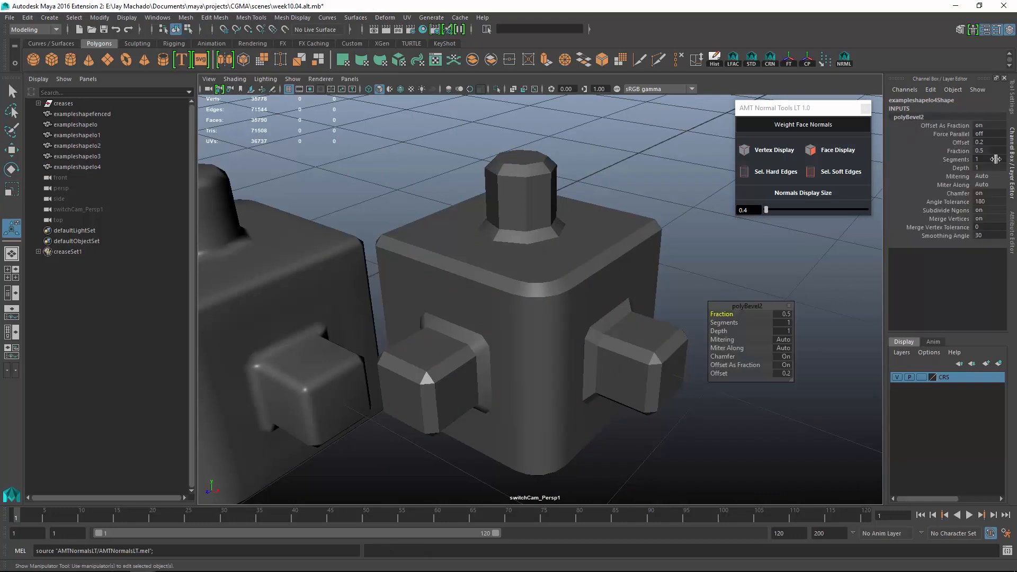
Step: Turn off Offset As Fraction on the exampleshapelo4 bevel, try an offset of 0.1, and set the offset to 0.01
left_click(787, 365)
left_click(784, 374)
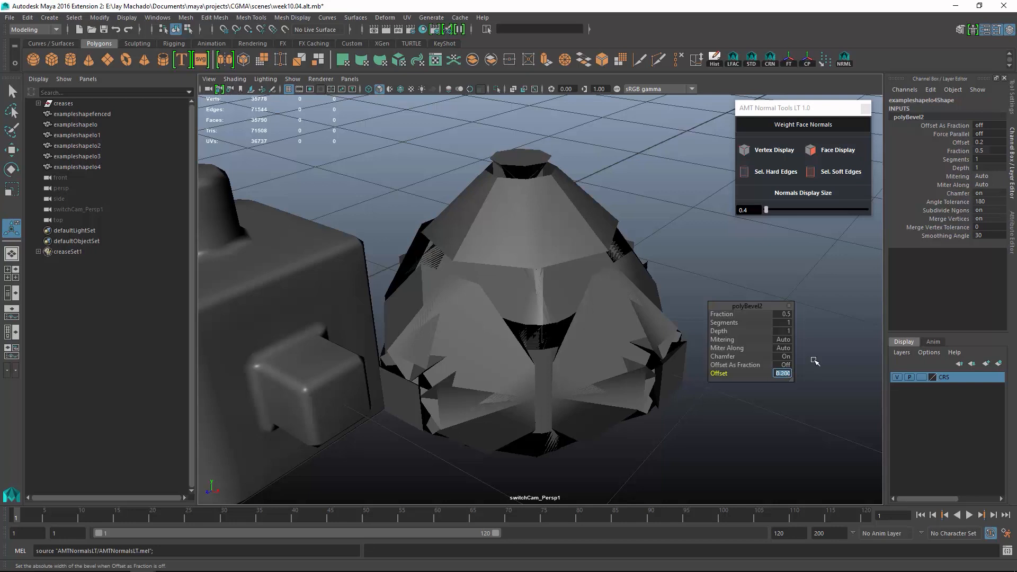
type("0.1")
key("Return")
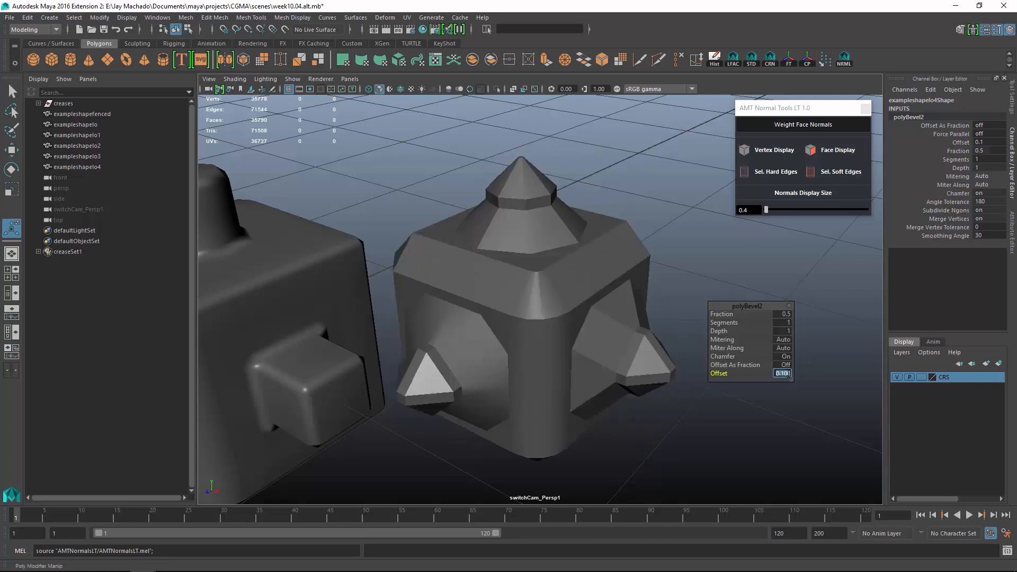
type("1")
key("Return")
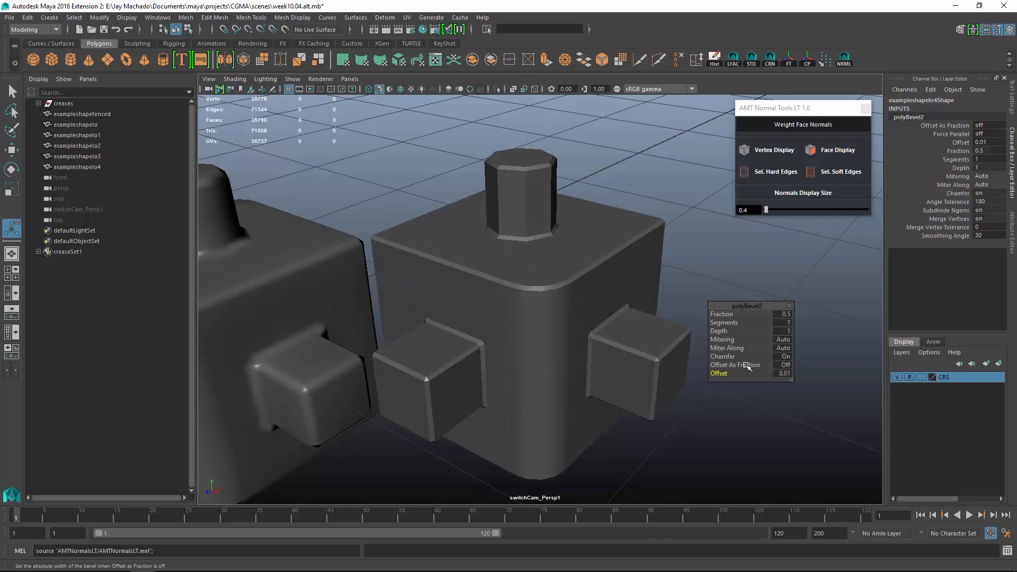
Step: Select exampleshapelo4 as an object and weight its face normals
scroll(617, 279, "up", 3)
left_click(542, 289)
scroll(652, 277, "up", 1)
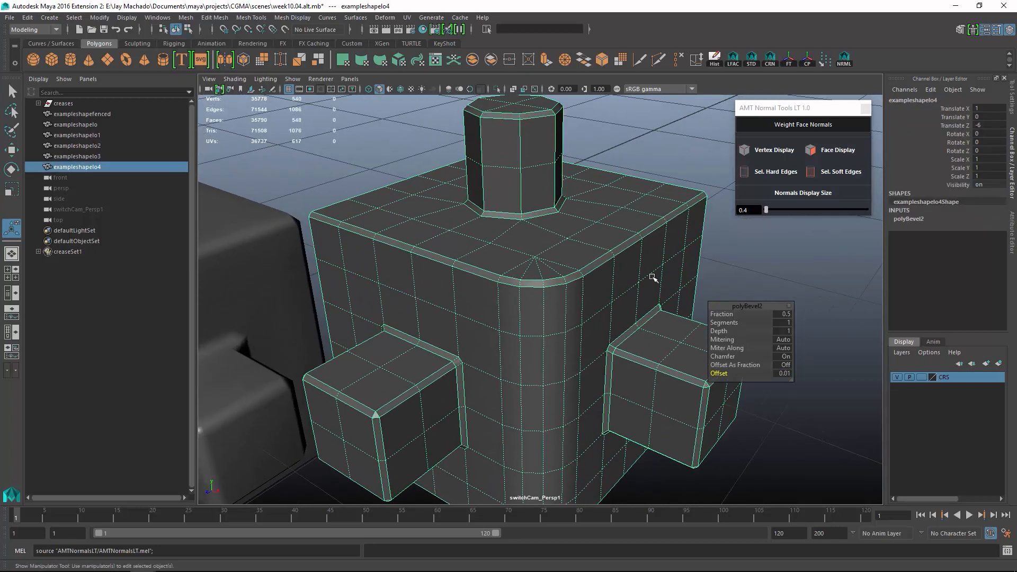
left_click(803, 125)
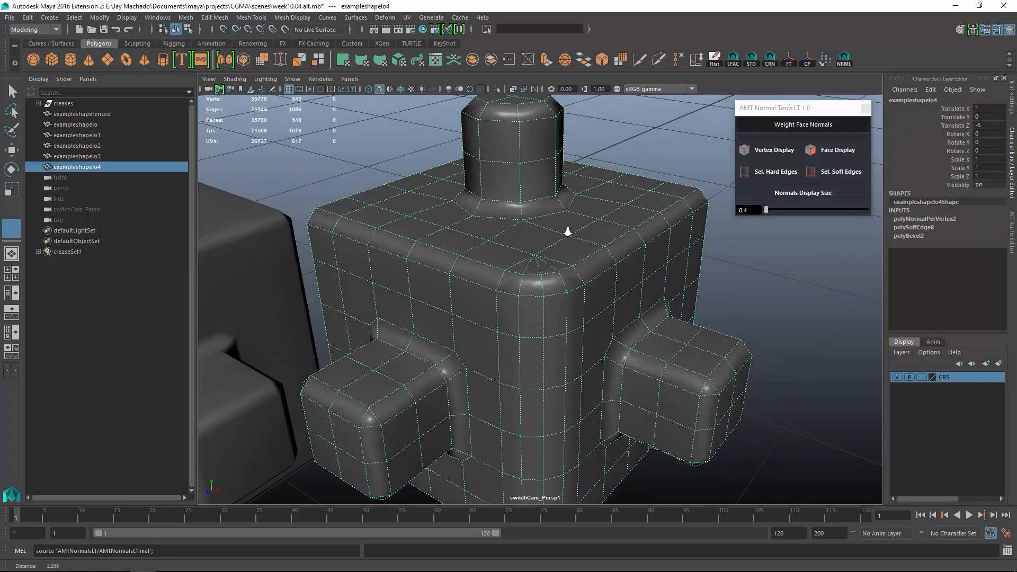
scroll(568, 232, "up", 1)
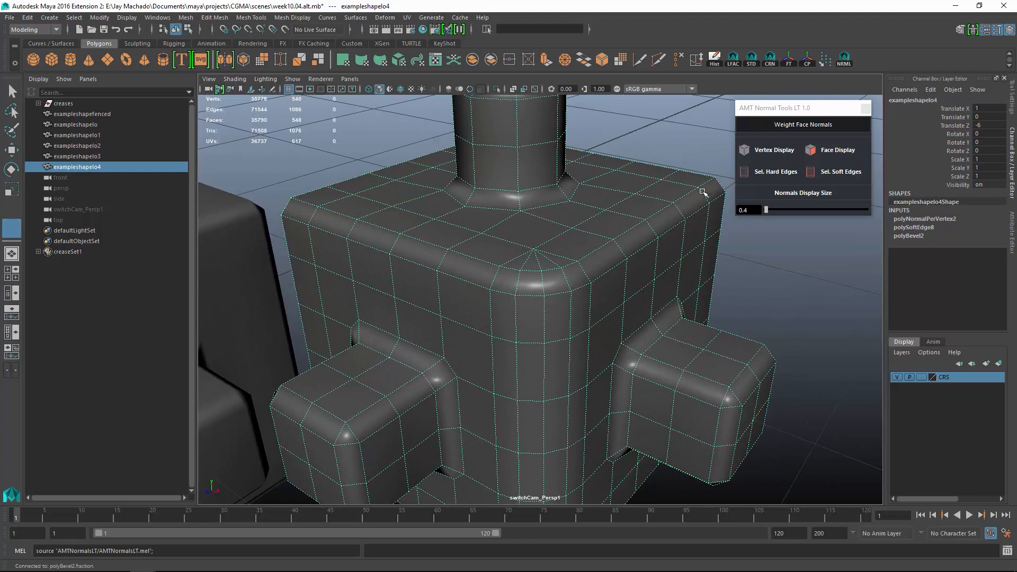
Step: Open polyBevel2 in the construction history of exampleshapelo4 and set Offset As Fraction to off
left_click(921, 235)
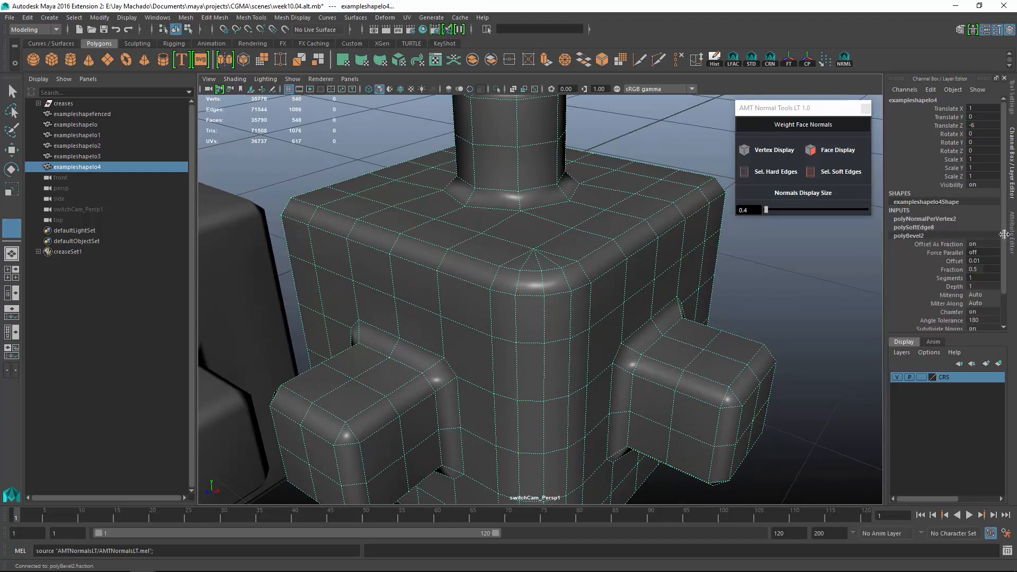
left_click_drag(1005, 234, 1007, 255)
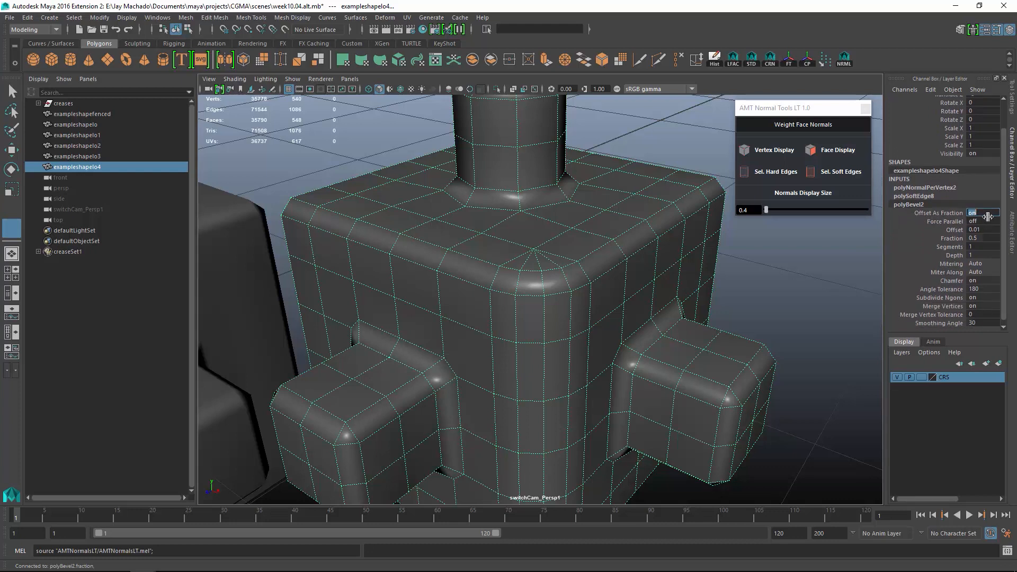
key("Return")
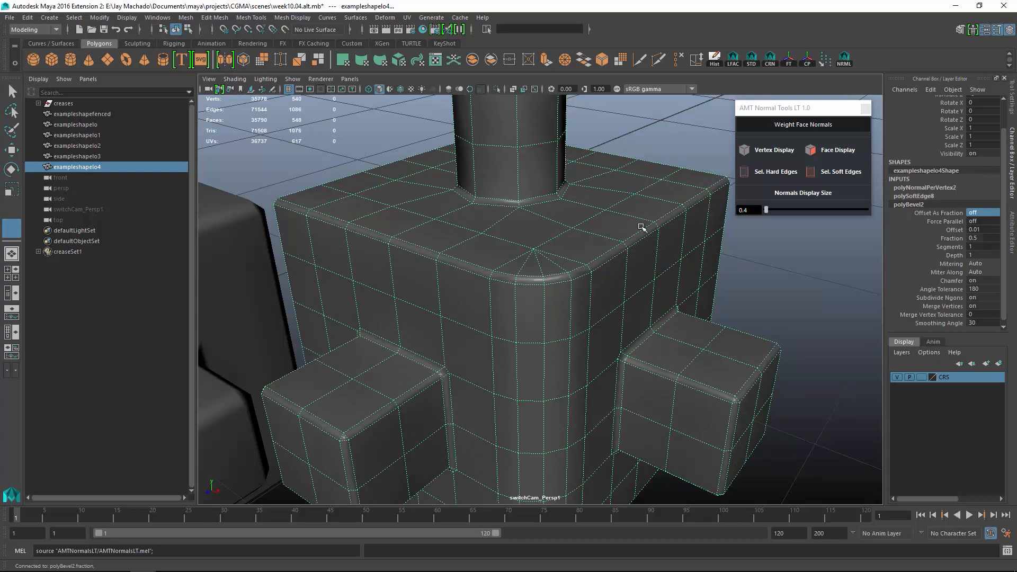
Step: Deselect exampleshapelo4 and examine the shading of its bevelled edges and cylinder from several angles
left_click(750, 287)
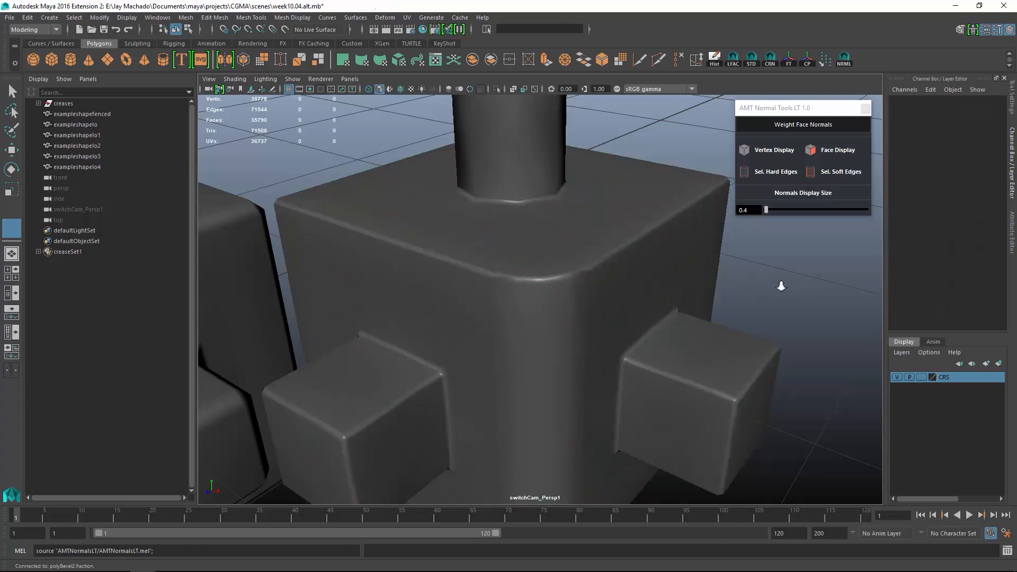
right_click_drag(782, 286, 552, 239, "alt")
left_click_drag(551, 239, 566, 257, "alt")
right_click_drag(565, 256, 640, 291, "alt")
left_click_drag(640, 291, 597, 278, "alt")
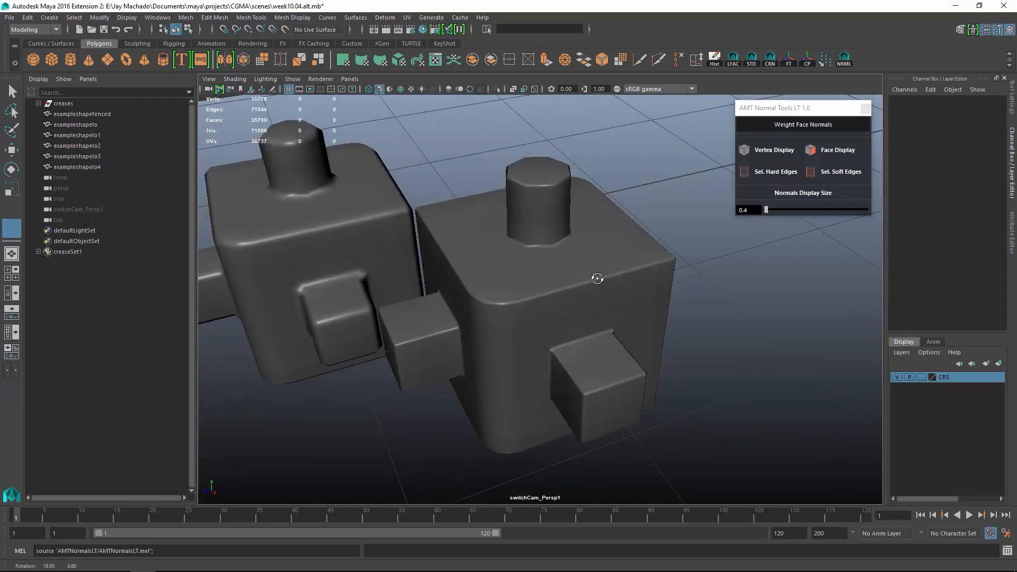
right_click_drag(597, 277, 650, 284, "alt")
left_click_drag(615, 261, 658, 253, "alt")
right_click_drag(658, 254, 562, 238, "alt")
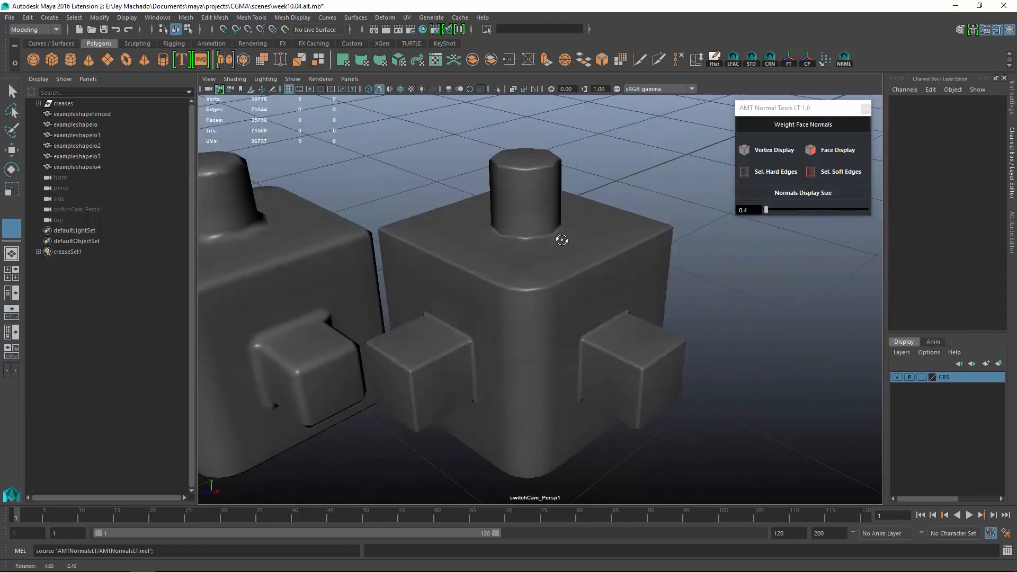
left_click_drag(561, 238, 573, 261, "alt")
right_click_drag(572, 260, 671, 285, "alt")
left_click_drag(671, 285, 665, 290, "alt")
left_click(624, 276)
mouse_move(577, 217)
left_mouse_down("alt")
mouse_move(571, 232)
mouse_move(589, 228)
left_mouse_up("alt")
Step: Undo the normal weighting and the bevel on exampleshapelo4, back to its selected hard edges
key("ctrl+z")
key("ctrl+z")
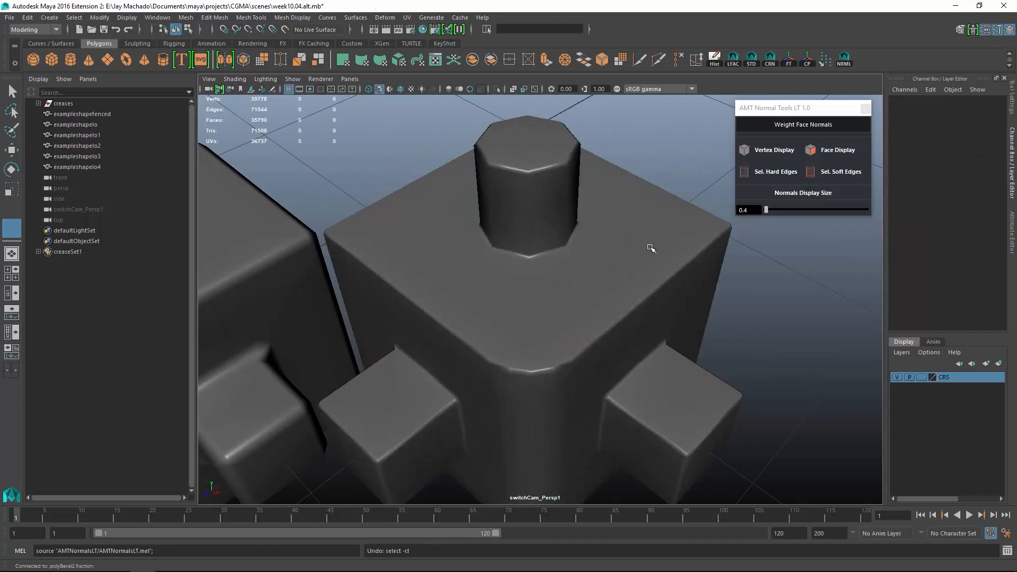
key("ctrl+z")
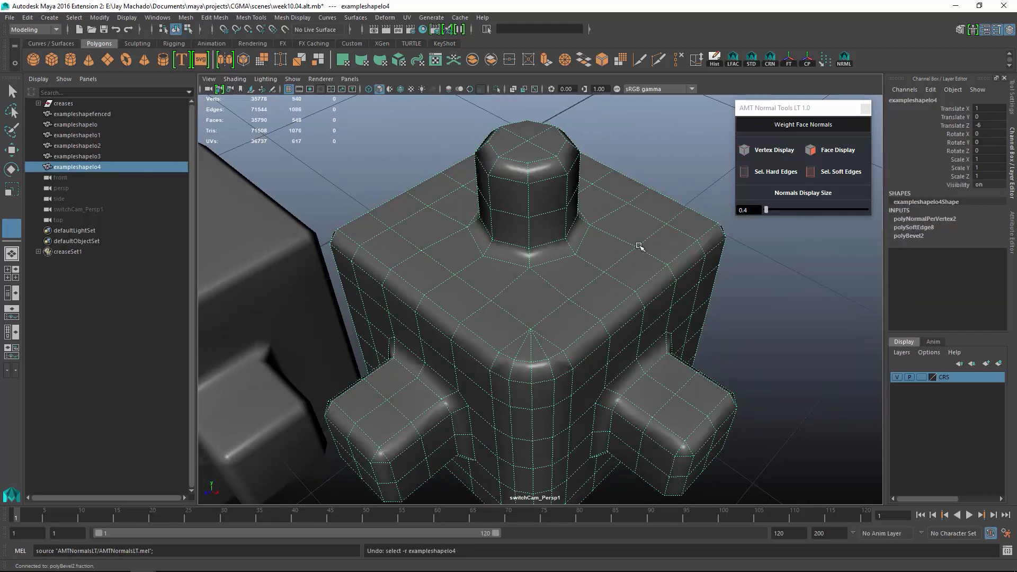
key("ctrl+z")
key("ctrl+z")
key("ctrl+z")
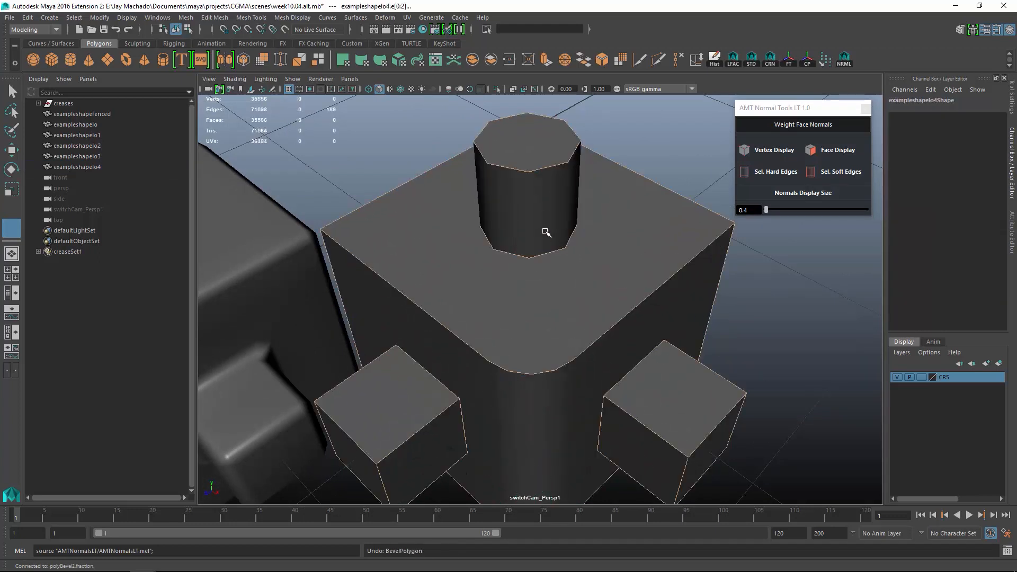
Step: Delete the eight edges that connect the cylinder's base to the surrounding grid on the top face of exampleshapelo4
left_click(546, 232)
right_click_drag(546, 232, 590, 246, "alt")
middle_click_drag(547, 214, 545, 255, "alt")
right_click_drag(546, 254, 544, 223, "alt")
left_click(492, 311)
left_click(530, 312, "shift")
left_click(621, 268, "shift")
left_click(620, 245, "shift")
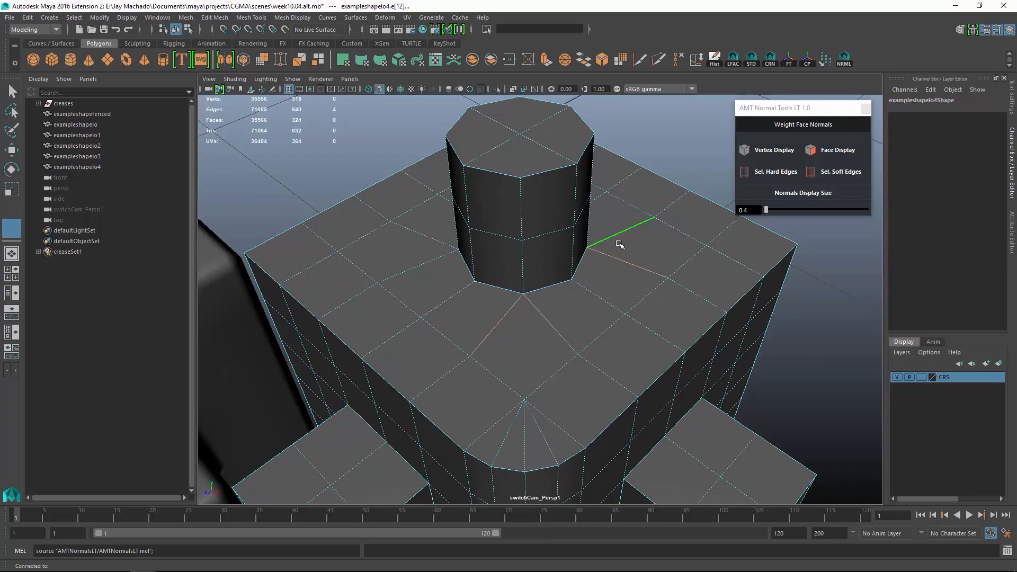
left_click(426, 256, "shift")
left_click(431, 242, "shift")
left_click_drag(467, 255, 763, 271, "alt")
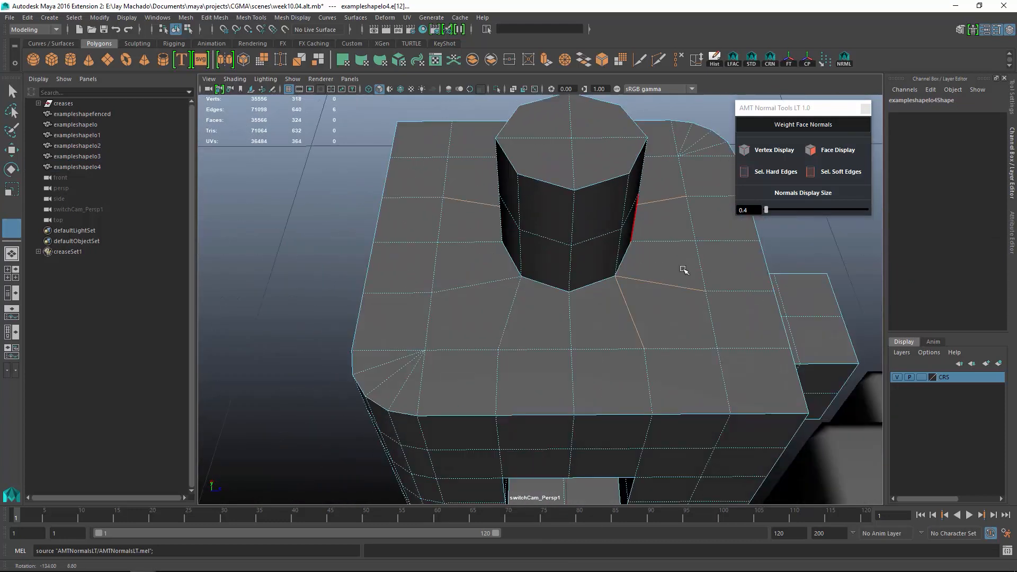
left_click(499, 316, "shift")
left_click(471, 287, "shift")
key("Delete")
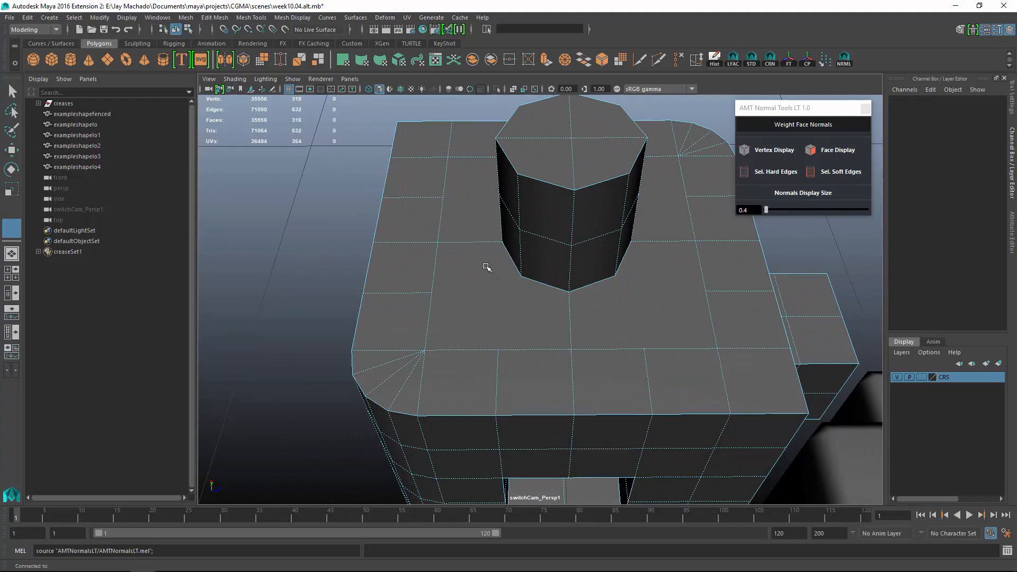
Step: Insert four edge loops running vertically through the cylinder by splitting its edge rings
left_click(604, 191)
right_click_drag(563, 215, 624, 231, "shift")
left_click_drag(624, 232, 584, 223, "alt")
left_click(587, 216)
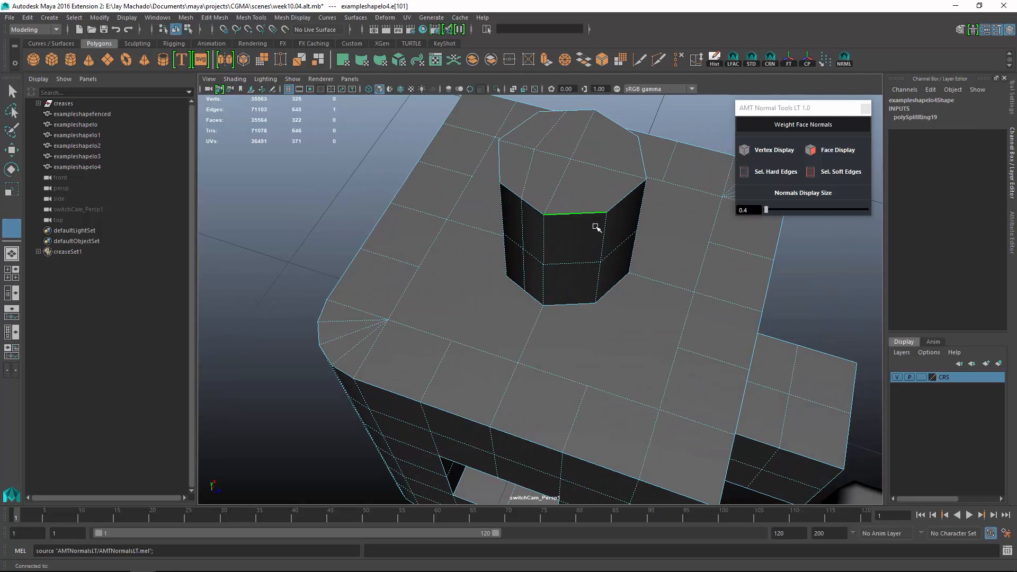
right_click_drag(595, 225, 660, 243, "ctrl")
left_click(618, 209)
left_click_drag(659, 243, 586, 240, "alt")
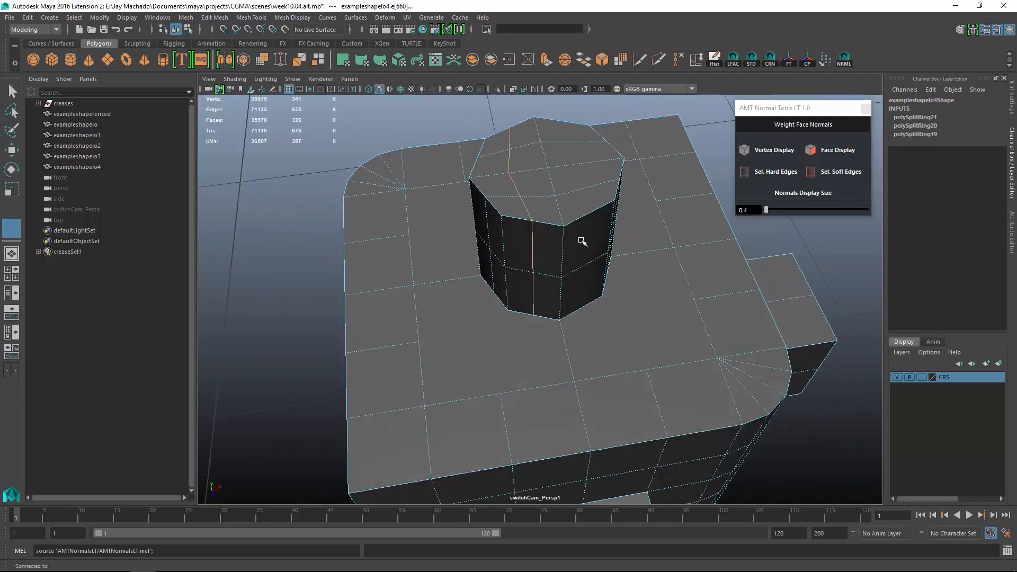
left_click(591, 216)
right_click_drag(591, 216, 646, 245, "ctrl")
left_click_drag(642, 243, 526, 183, "alt")
Step: Select the new vertical edges all around the cylinder and apply Edit Edge Flow to them
left_click(523, 225, "shift")
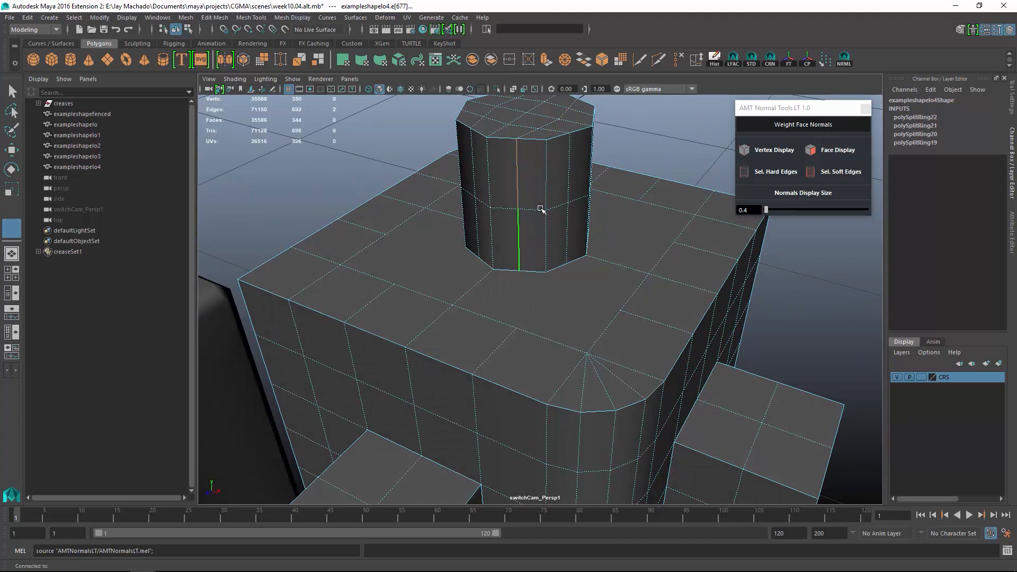
left_click(572, 173, "shift")
left_click(572, 225, "shift")
left_click_drag(645, 206, 519, 223, "alt")
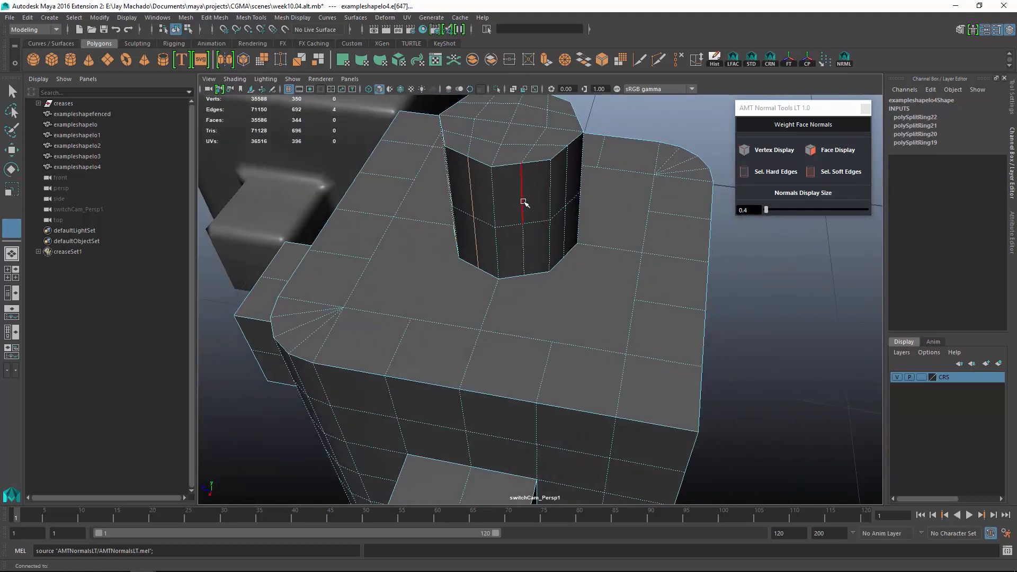
left_click(524, 201, "shift")
left_click(530, 235, "shift")
left_click_drag(610, 245, 504, 226, "alt")
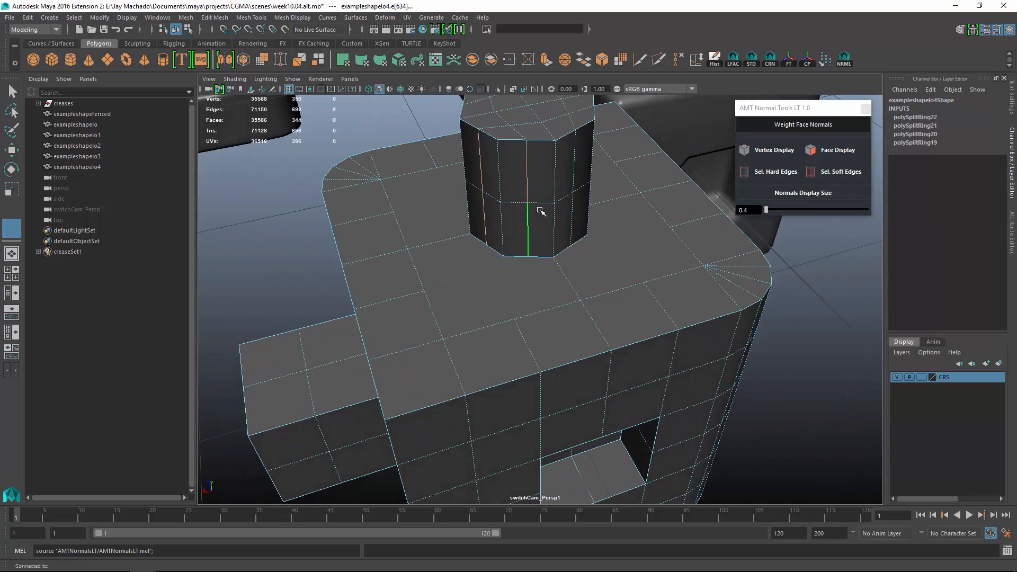
left_click_drag(630, 202, 510, 202, "alt")
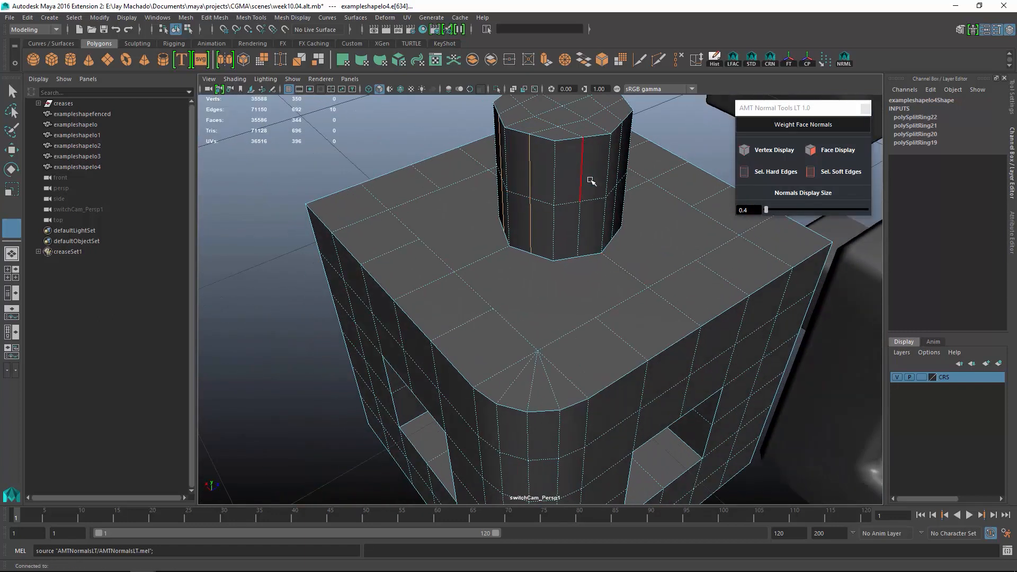
left_click(589, 179, "shift")
left_click(622, 175, "shift")
left_click(622, 203, "shift")
left_click_drag(647, 211, 603, 196, "alt")
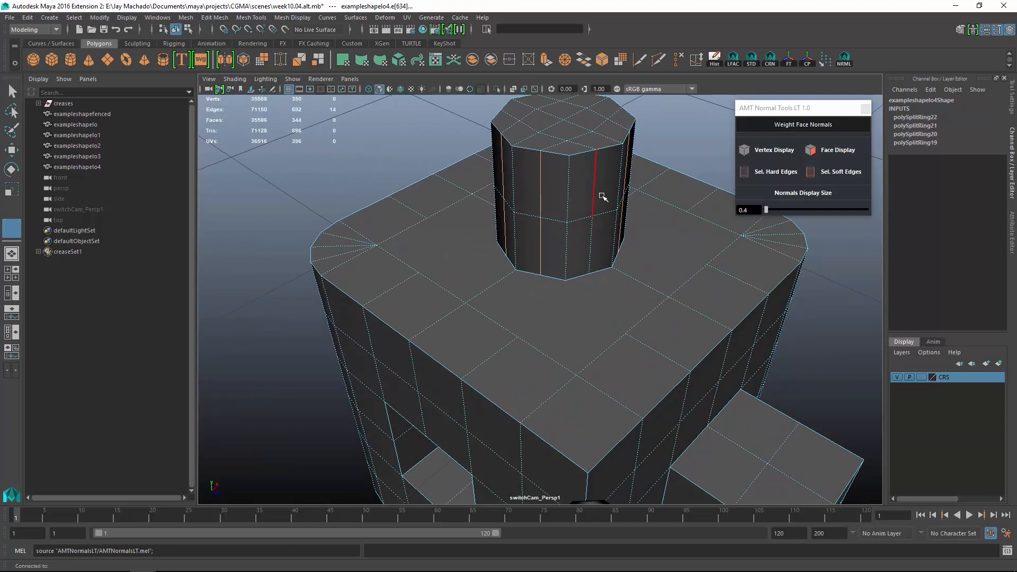
left_click(602, 197, "shift")
left_click(596, 231, "shift")
right_click(580, 182, "shift")
right_click_drag(576, 201, 580, 276, "shift")
Step: In an orthographic view along Y, scale the selected cylinder edges to about 0.98 in X and Z
left_click_drag(630, 221, 599, 267, "alt")
key("alt+s")
scroll(596, 279, "up", 5)
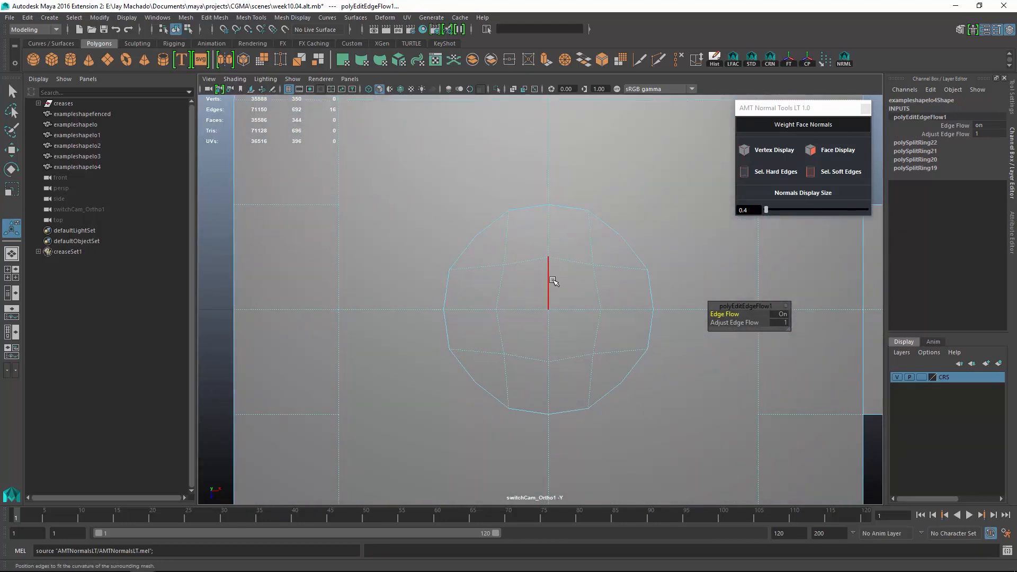
key("r")
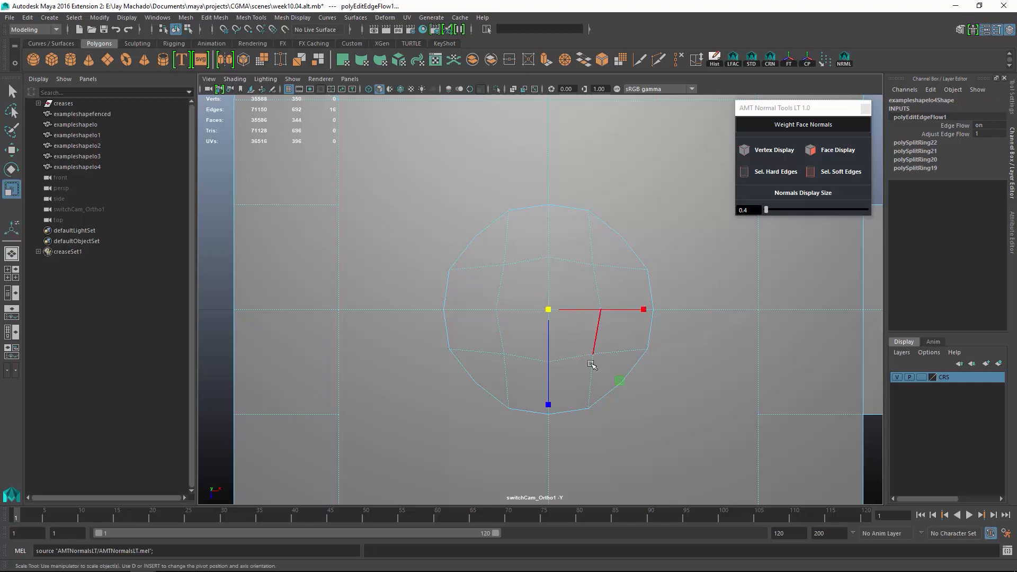
left_click_drag(622, 381, 616, 380)
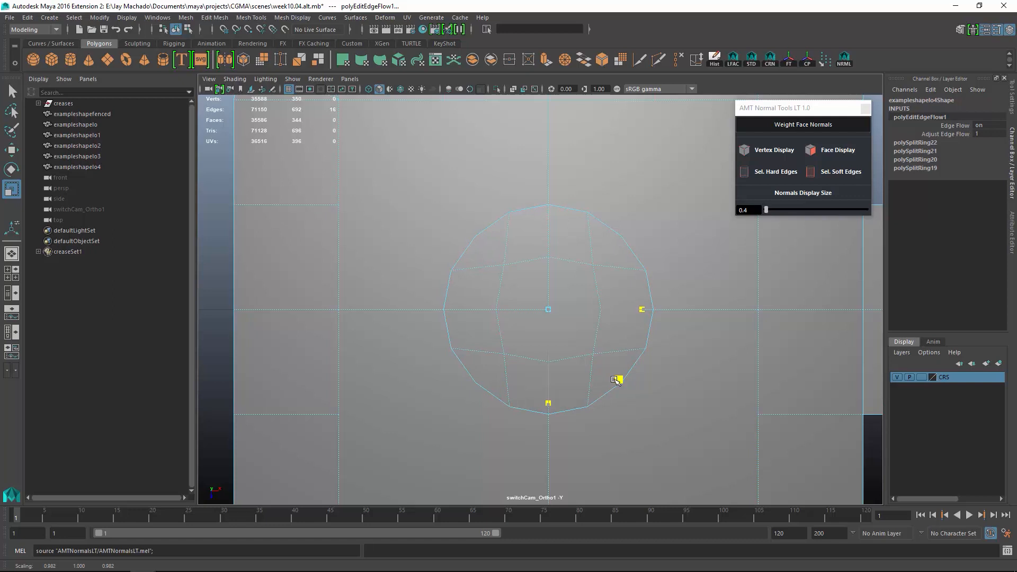
left_click_drag(616, 379, 616, 380)
Step: Use Multi-Cut to connect the cylinder's base to the three inner grid vertices around one rounded corner of the top face
mouse_move(625, 323)
left_mouse_down("alt")
mouse_move(659, 277)
mouse_move(644, 328)
left_mouse_up("alt")
right_click_drag(644, 327, 652, 334, "alt")
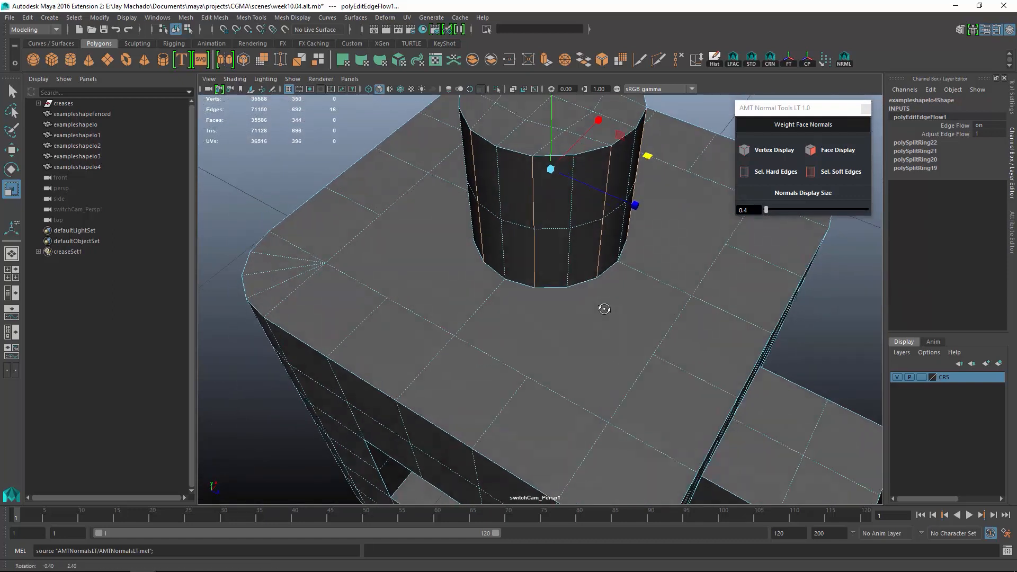
left_click_drag(545, 329, 579, 329, "alt")
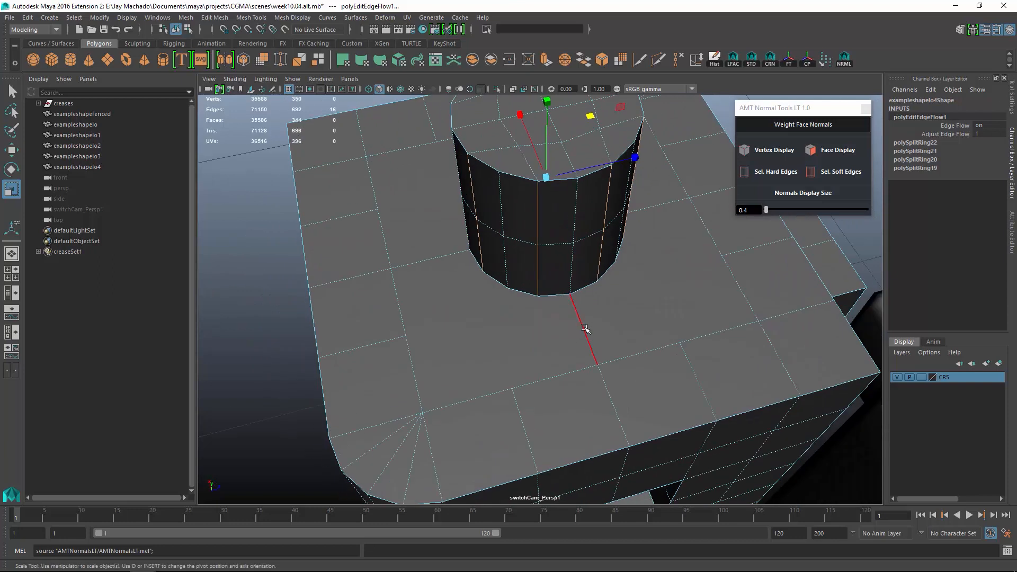
left_click(658, 61)
right_click(518, 296)
left_click(507, 288)
left_click(423, 412)
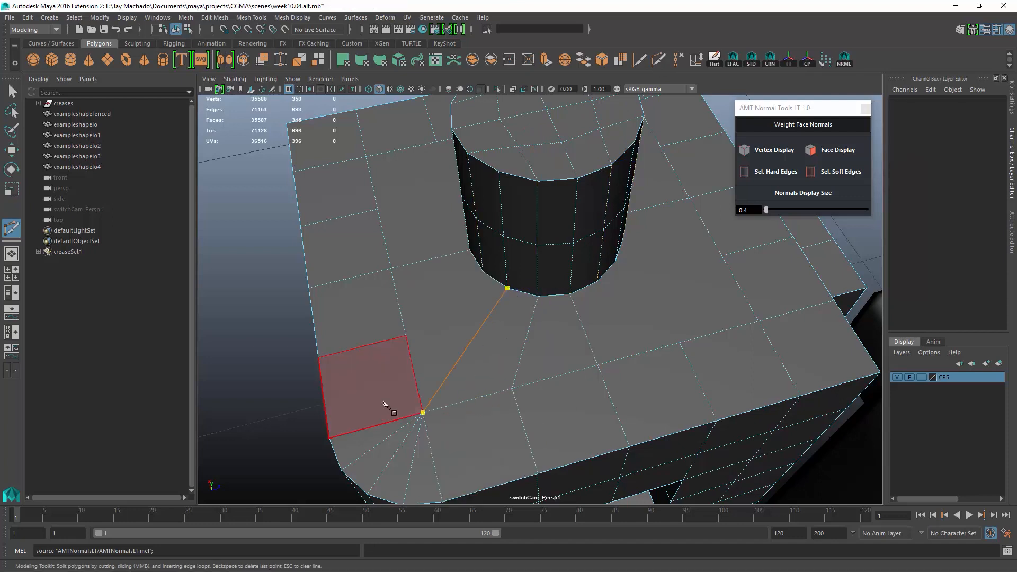
right_click(385, 405)
left_click(406, 336)
left_click(483, 271)
right_click(488, 297)
Step: Cut edges from the cylinder's base to the three grid vertices around the adjacent sharp corner of the top face
left_click_drag(489, 308, 557, 307, "alt")
left_click(455, 376)
left_click(507, 293)
right_click(440, 318)
left_click(364, 381)
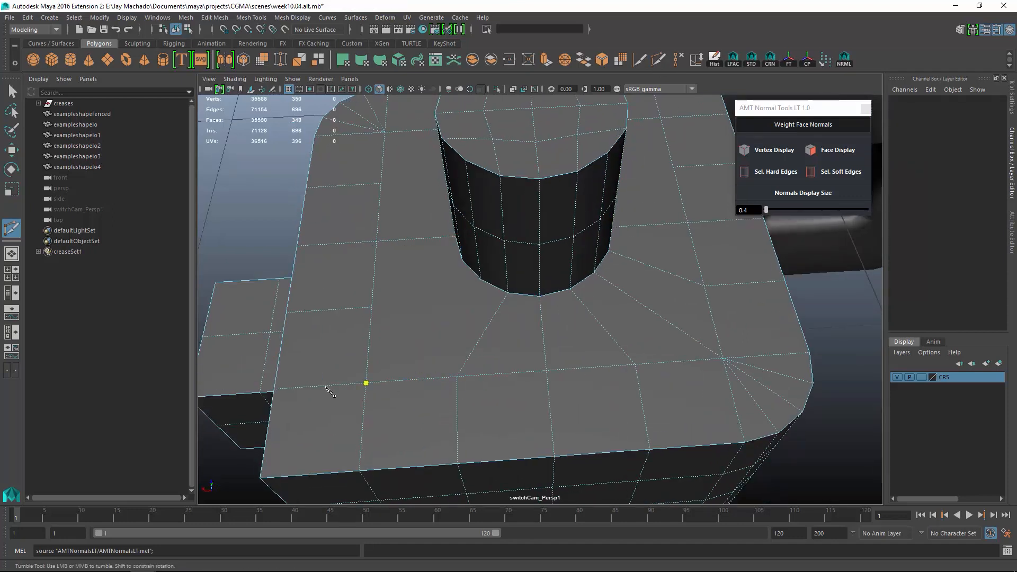
left_click(480, 279)
right_click(410, 278)
left_click_drag(416, 286, 538, 314, "alt")
left_click(559, 430)
left_click(539, 326)
Step: Cut edges from the cylinder's base to the three grid vertices around the second rounded corner
left_click_drag(479, 339, 570, 358, "alt")
left_click(596, 415)
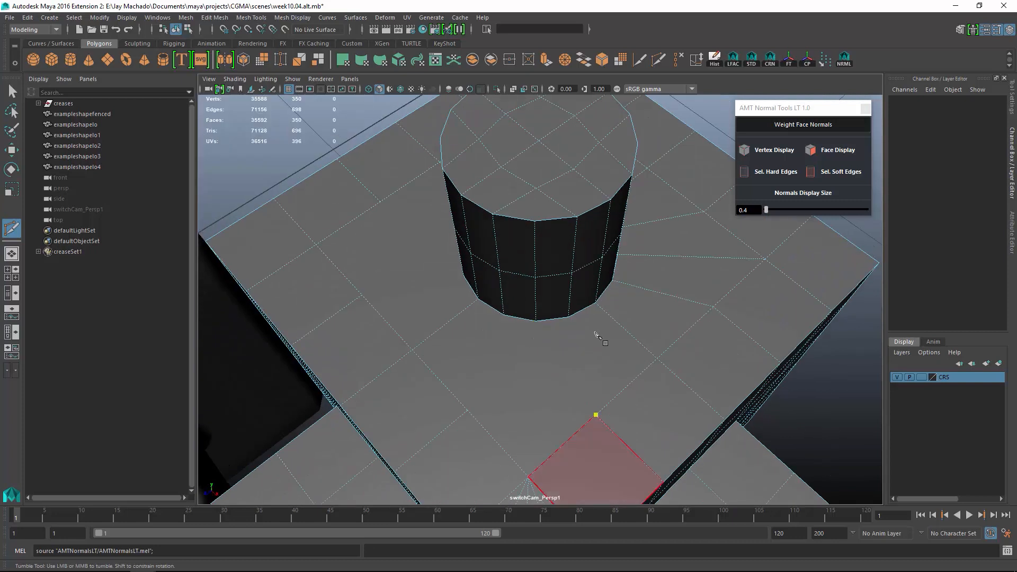
left_click(569, 317)
left_click(540, 322)
left_click_drag(543, 464, 503, 520)
right_click(503, 509)
left_click(467, 409)
left_click(504, 315)
right_click(487, 345)
Step: Cut edges from the cylinder's base to the three grid vertices around the remaining sharp corner
left_click_drag(486, 345, 625, 348, "alt")
left_click(589, 422)
left_click(573, 320)
left_click_drag(549, 452, 471, 524)
left_click(540, 321)
right_click(490, 330)
left_click(465, 406)
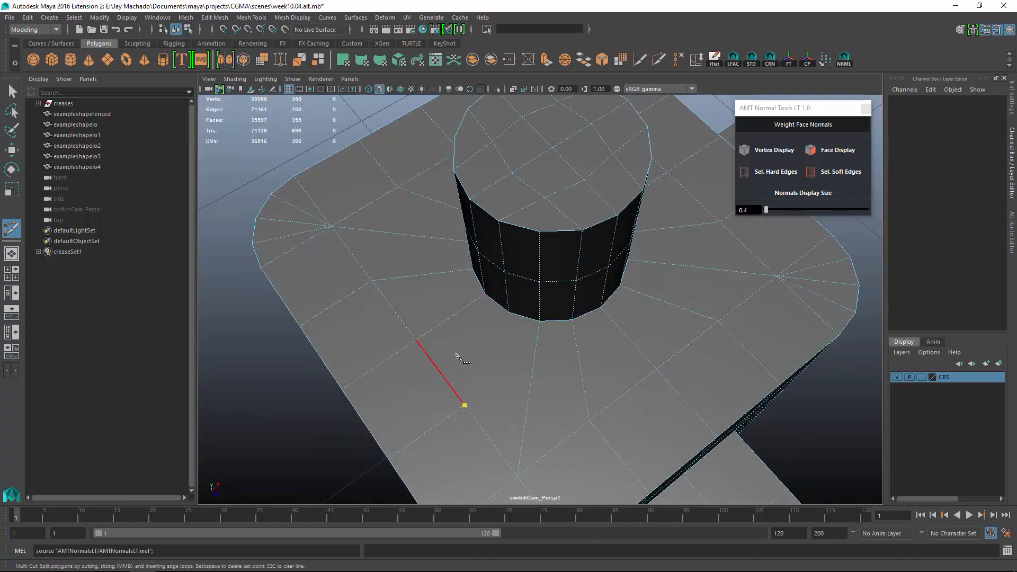
left_click(509, 313)
right_click(556, 323)
Step: Bevel all hard edges of exampleshapelo4 and weight the face normals of the whole object
scroll(599, 326, "down", 8)
left_click_drag(721, 318, 600, 310, "alt")
key("F8")
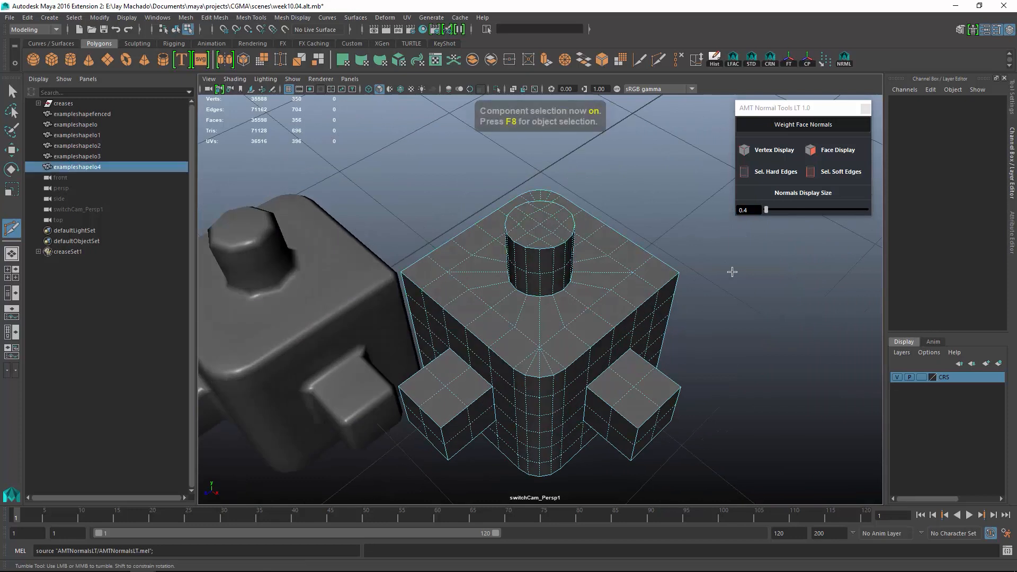
key("F8")
left_click(777, 172)
scroll(692, 318, "up", 5)
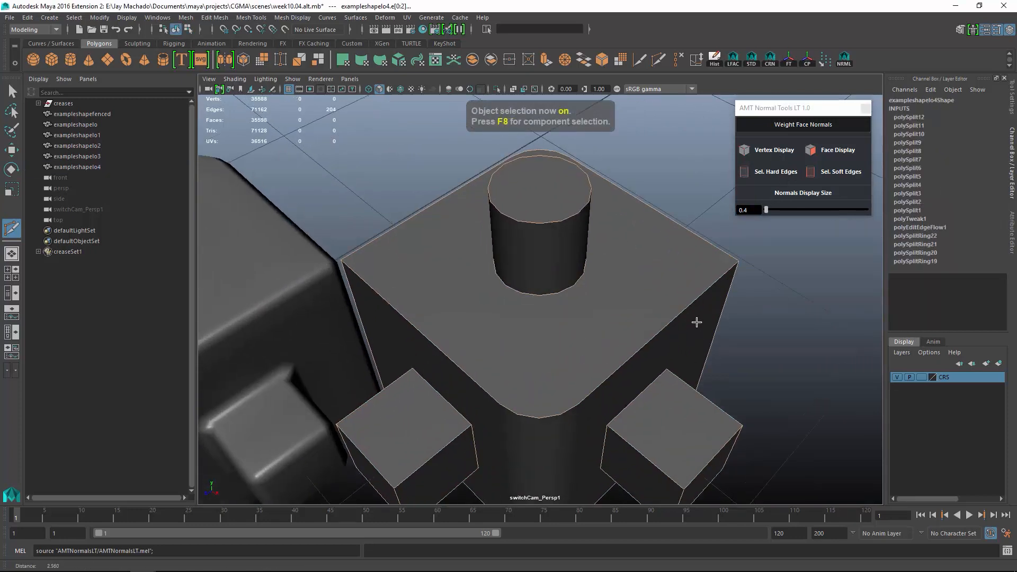
left_click(215, 18)
left_click(227, 53)
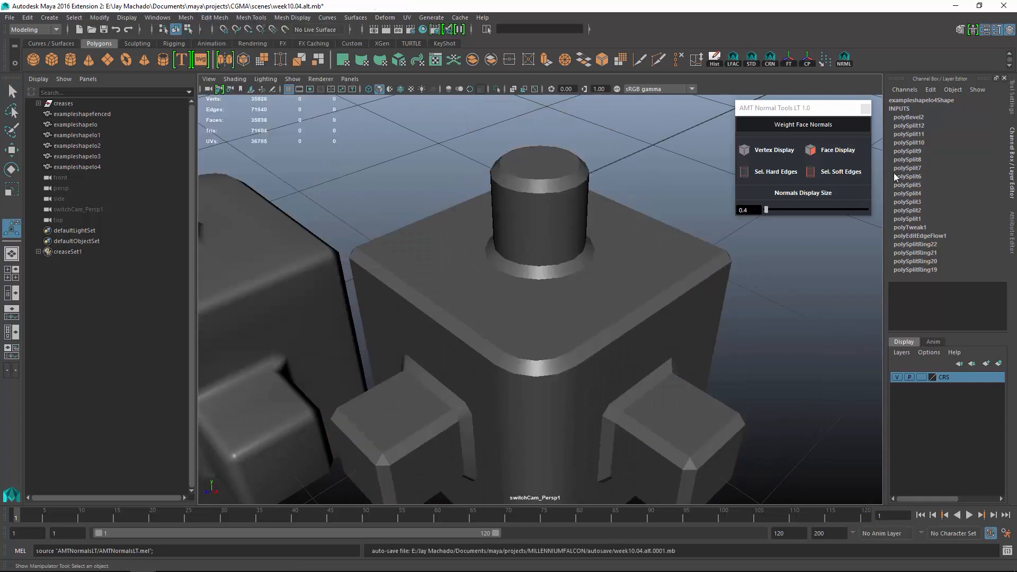
left_click_drag(685, 289, 750, 277, "alt")
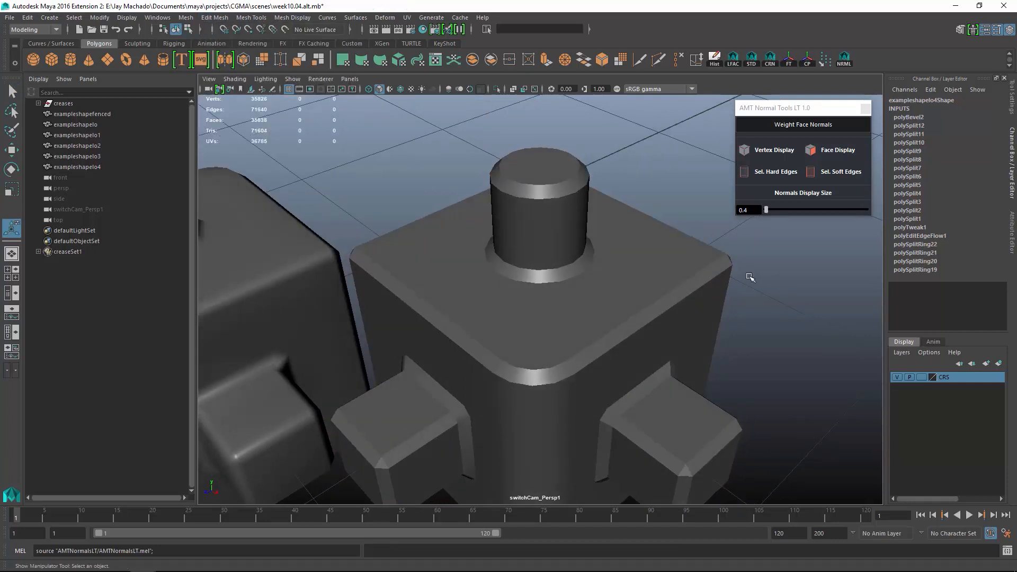
left_click(795, 127)
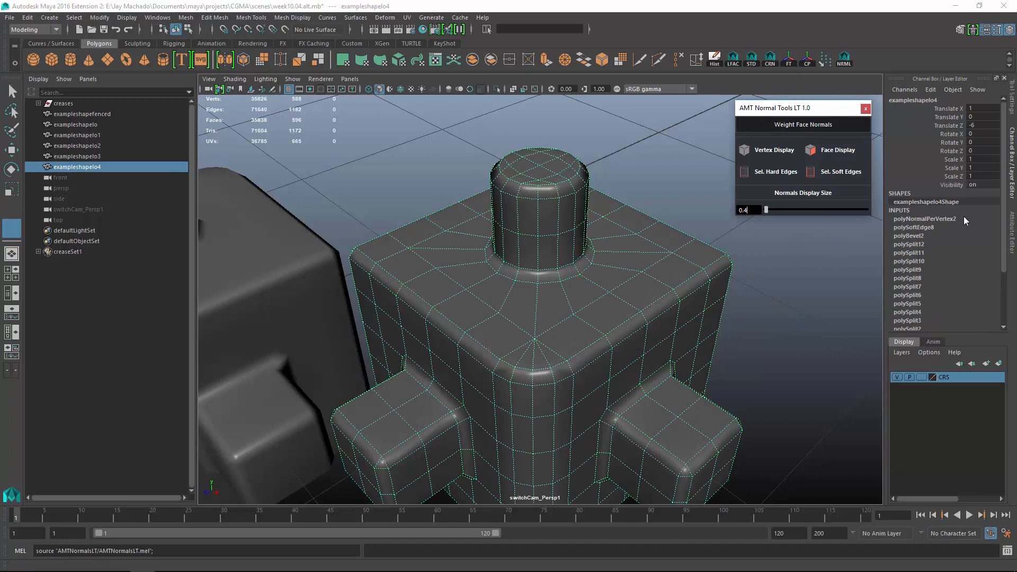
Step: Set Offset As Fraction to off on polyBevel2 and change the bevel offset to 0.025
left_click(931, 236)
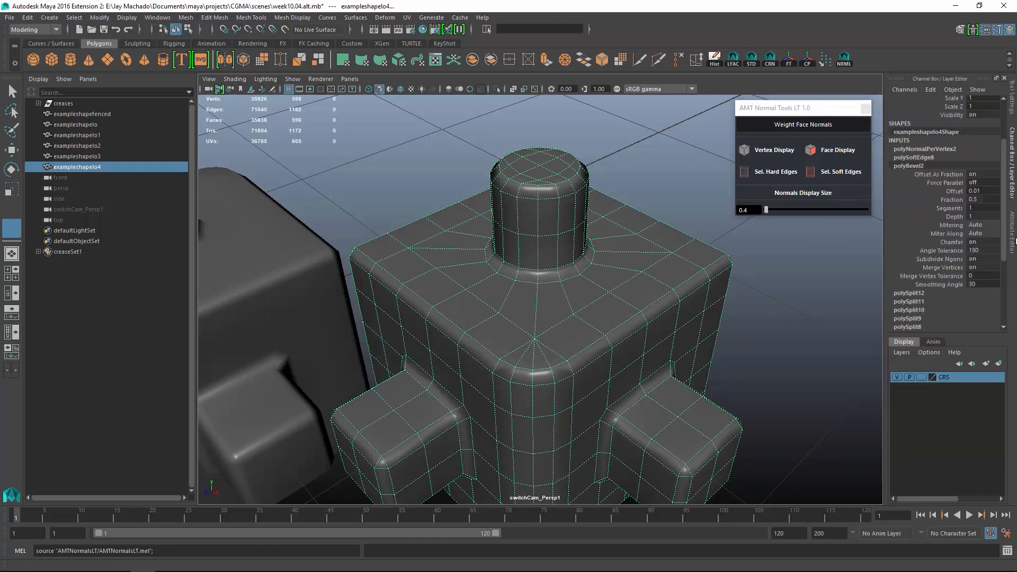
left_click(985, 175)
type("0")
left_click(985, 188)
type(".")
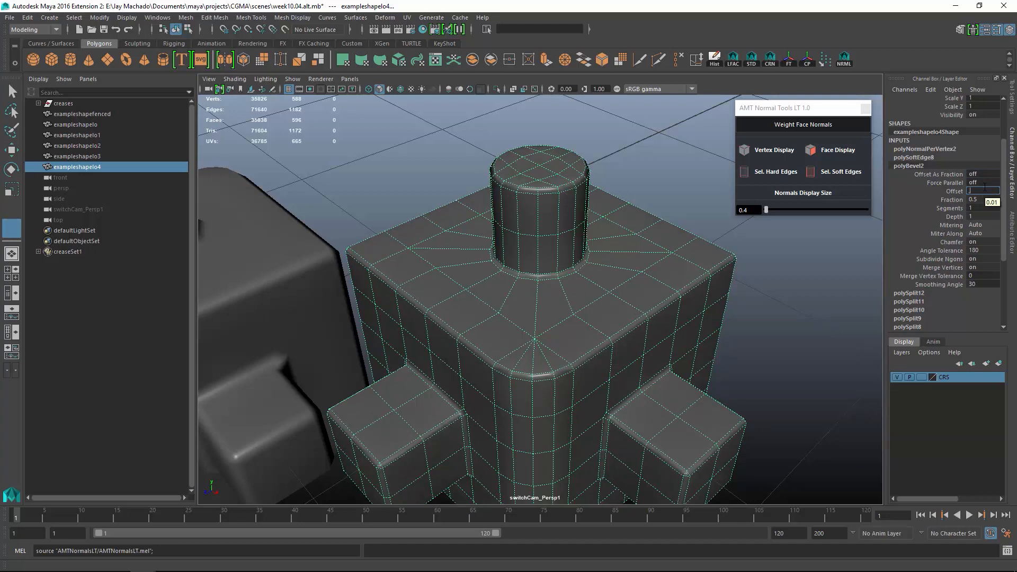
type("025")
key("Return")
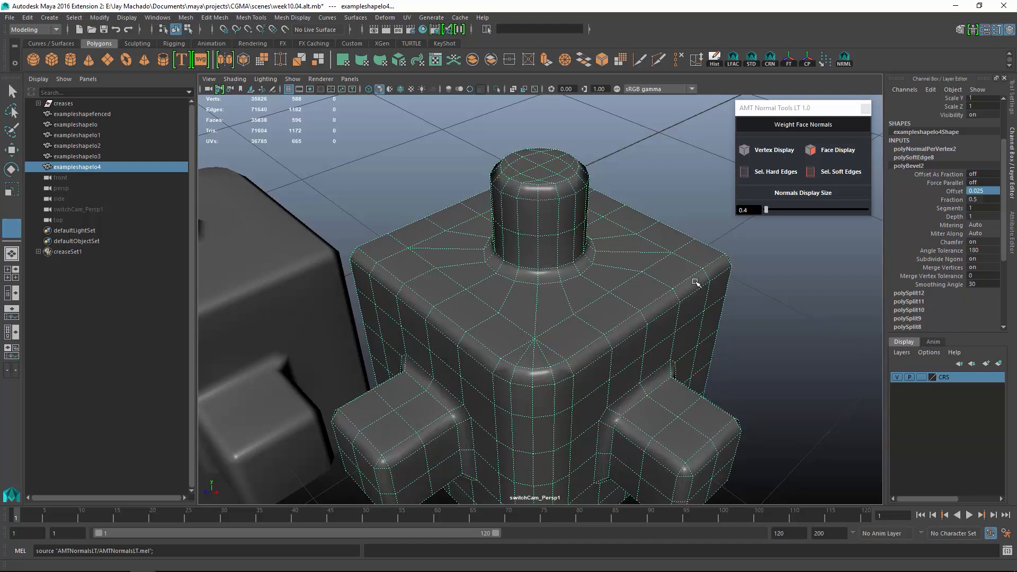
Step: Deselect exampleshapelo4 and compare its rounder cylinder and bevels with the neighbouring shapes from above and from a distance
left_click(801, 340)
right_click_drag(793, 322, 606, 276, "alt")
left_click_drag(606, 276, 583, 238, "alt")
left_click_drag(629, 263, 643, 309, "alt")
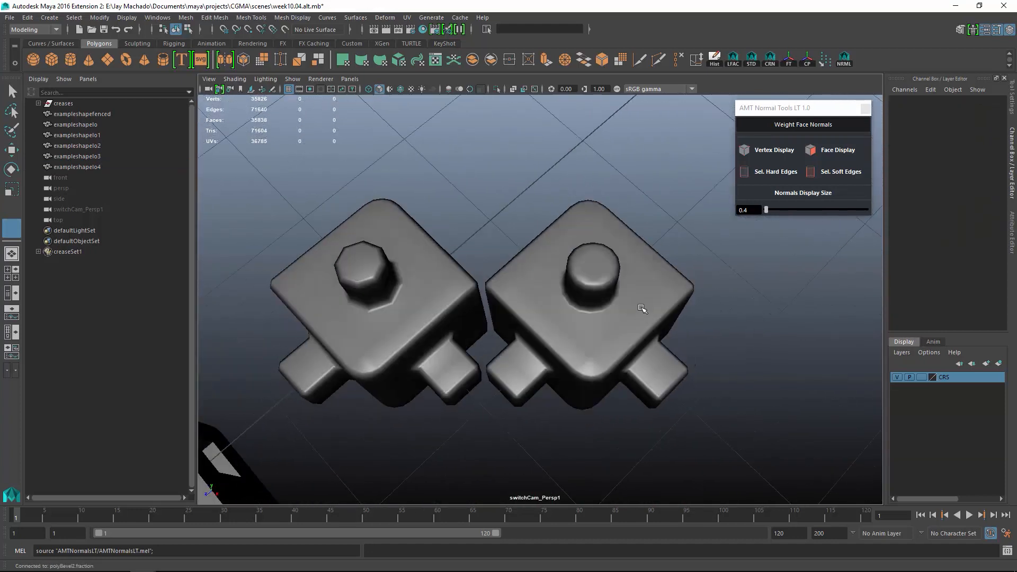
left_click_drag(646, 259, 672, 266, "alt")
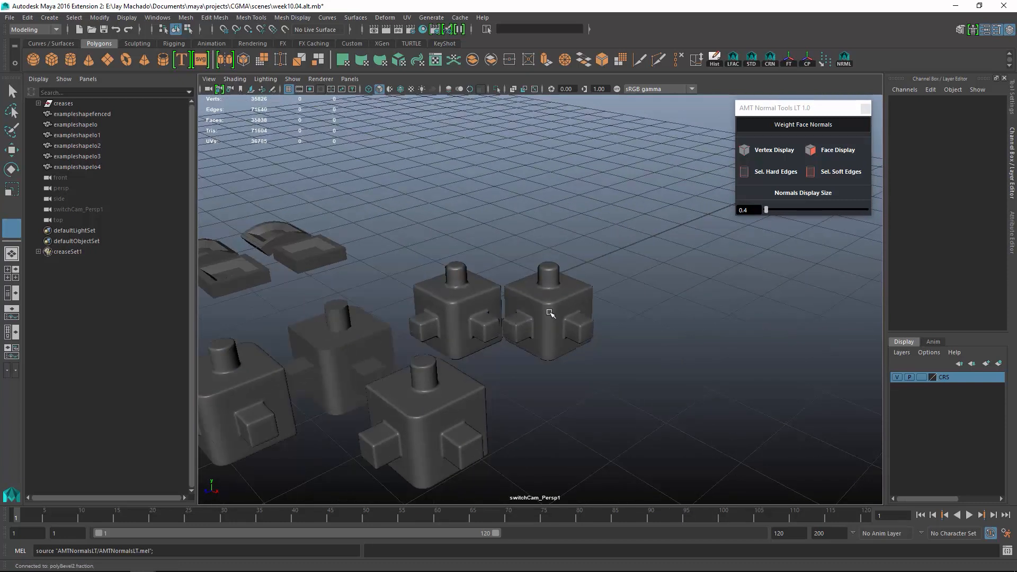
Step: Duplicate exampleshapelo and move the copy out of the row to Translate X 2.97
left_click_drag(540, 341, 438, 357, "alt")
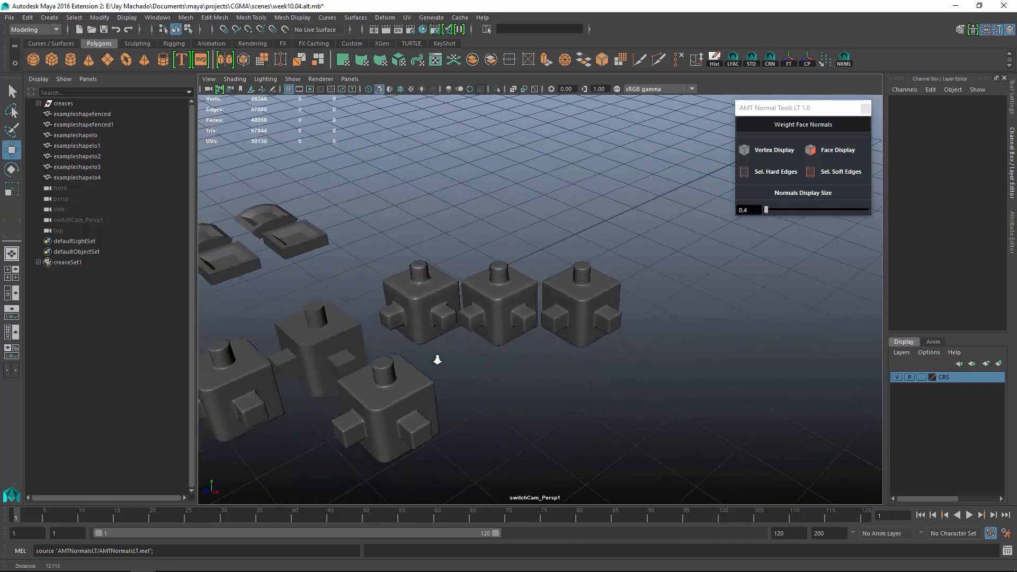
middle_click_drag(438, 356, 653, 353, "alt")
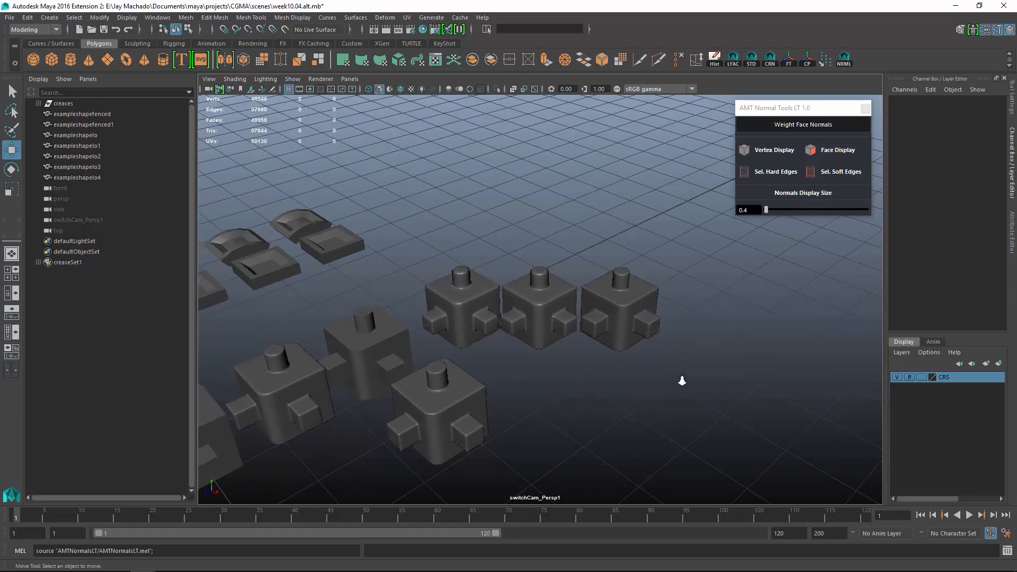
right_click_drag(682, 381, 650, 344, "alt")
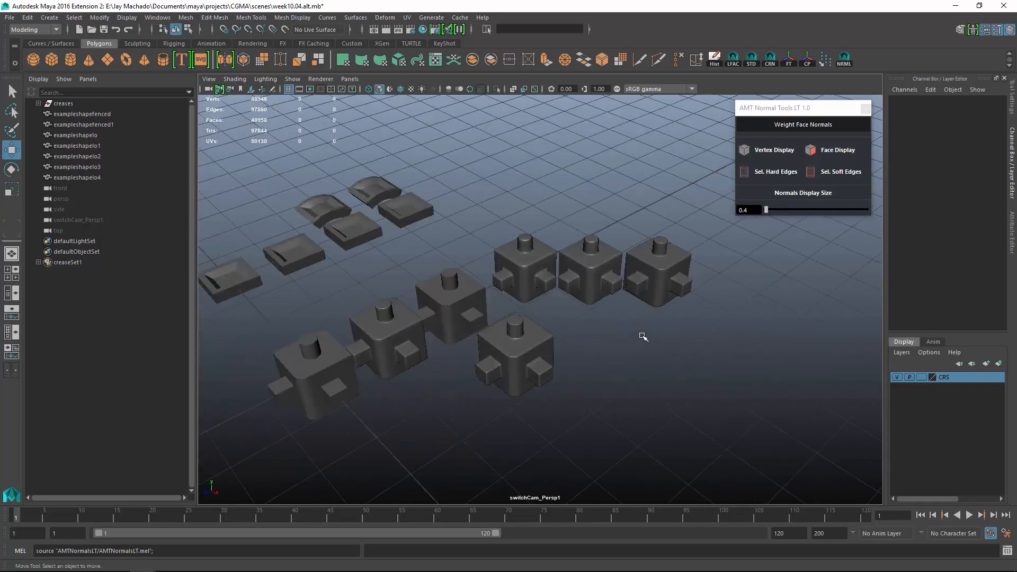
left_click(322, 381)
middle_click_drag(398, 394, 618, 332, "alt")
right_click_drag(562, 329, 602, 323, "alt")
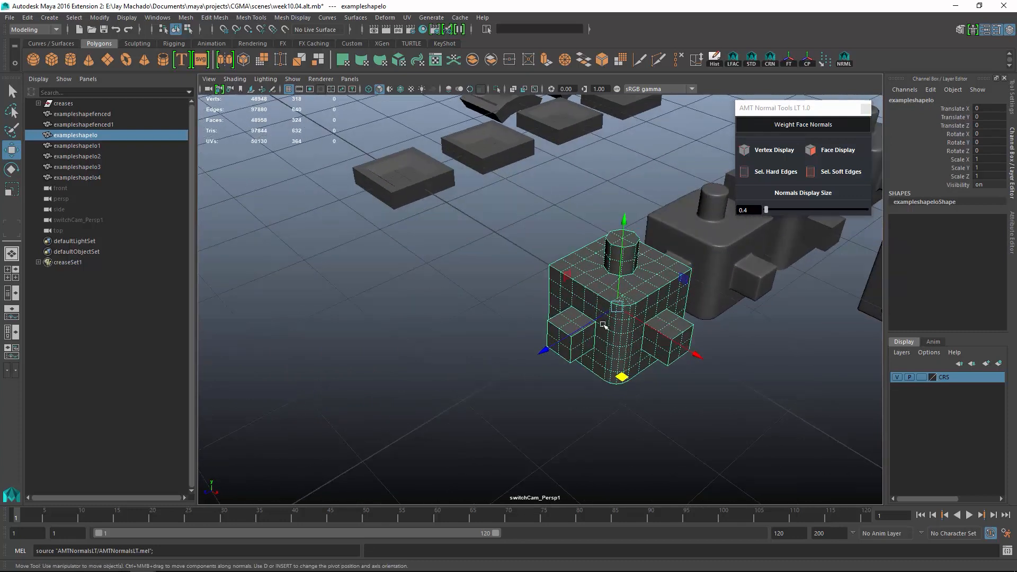
mouse_move(602, 322)
left_mouse_down("alt")
mouse_move(595, 352)
mouse_move(600, 329)
left_mouse_up("alt")
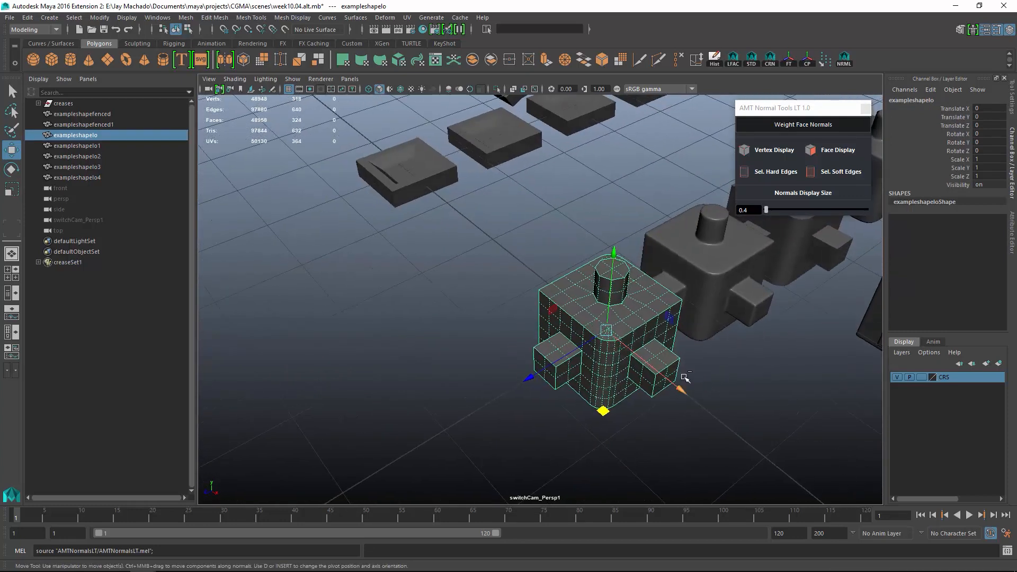
key("ctrl+d")
middle_click_drag(710, 313, 536, 257, "alt")
left_click_drag(509, 226, 754, 386)
Step: Delete the eight edges linking the cylinder's base to the surrounding grid on the copy's top face
middle_click_drag(754, 387, 643, 384, "alt")
right_click_drag(643, 384, 816, 440, "alt")
middle_click_drag(689, 278, 683, 358, "alt")
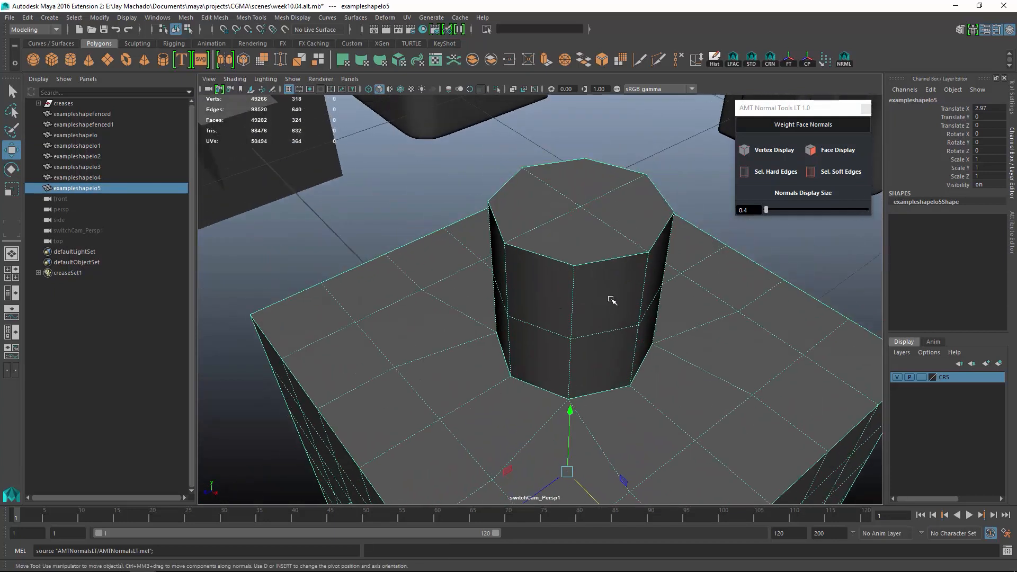
right_click_drag(652, 307, 651, 248)
left_click(686, 361)
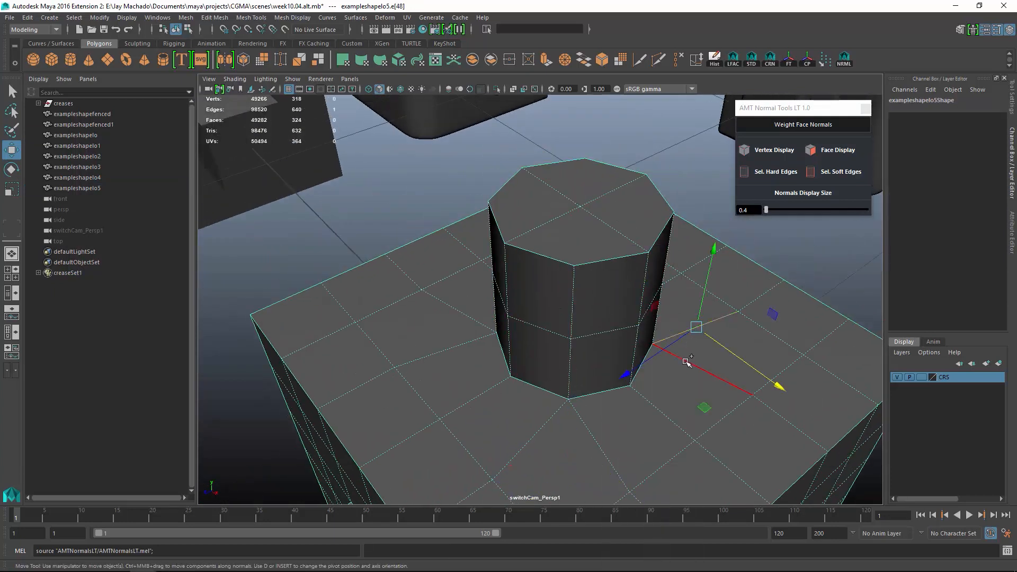
left_click(687, 362, "shift")
left_click(603, 425, "shift")
left_click(543, 428, "shift")
left_click(428, 341, "shift")
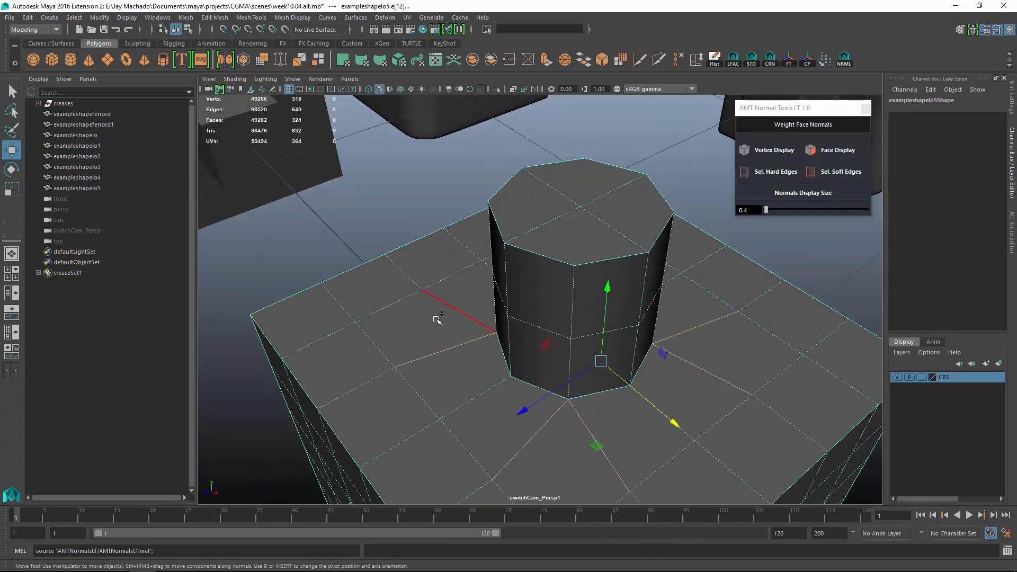
left_click(436, 319, "shift")
left_click_drag(436, 320, 687, 319, "alt")
key("f")
left_click(450, 389, "shift")
left_click(408, 339, "shift")
key("Delete")
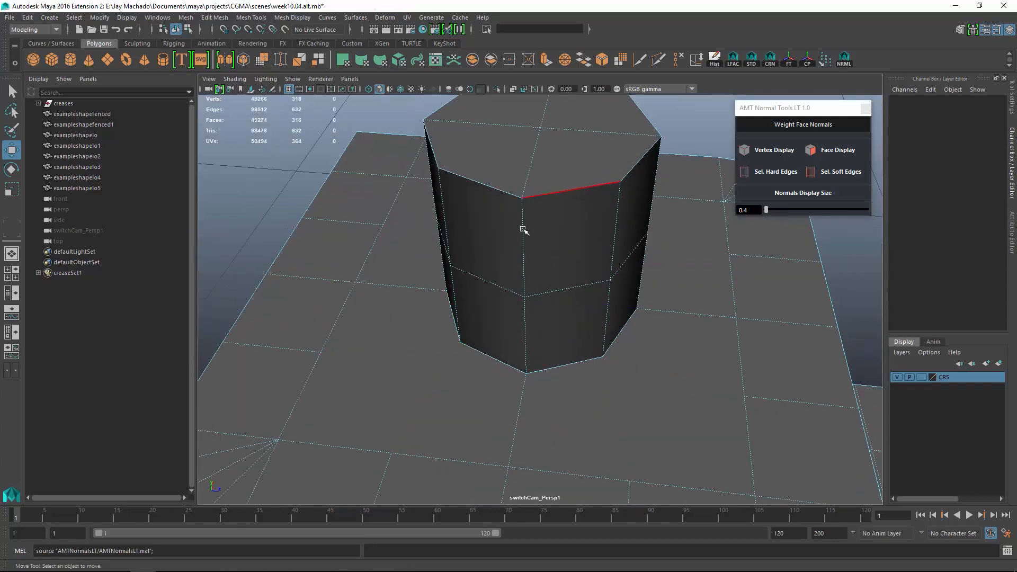
Step: Insert four vertical edge loops around the copy's cylinder, one between each alternate pair of existing side edges
left_click(571, 189)
left_click(638, 165)
left_click(480, 184)
left_click(431, 146)
key("w")
Step: Select the newly inserted vertical edges of the cylinder and apply Edit Edge Flow to round it
left_click(572, 238)
left_click_drag(571, 239, 526, 221, "alt")
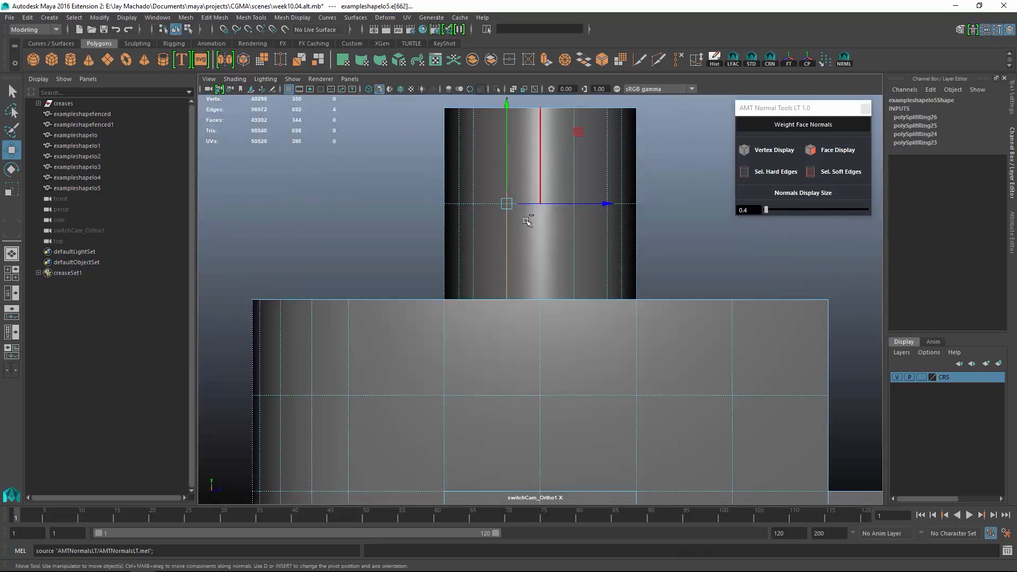
left_click_drag(557, 178, 590, 225, "shift")
left_click_drag(590, 225, 490, 177, "alt")
left_click_drag(491, 177, 525, 223, "shift")
left_click_drag(556, 173, 592, 223, "shift")
left_click_drag(593, 212, 599, 262, "alt")
right_click_drag(596, 260, 588, 354, "shift")
key("r")
left_click_drag(602, 302, 635, 305, "alt")
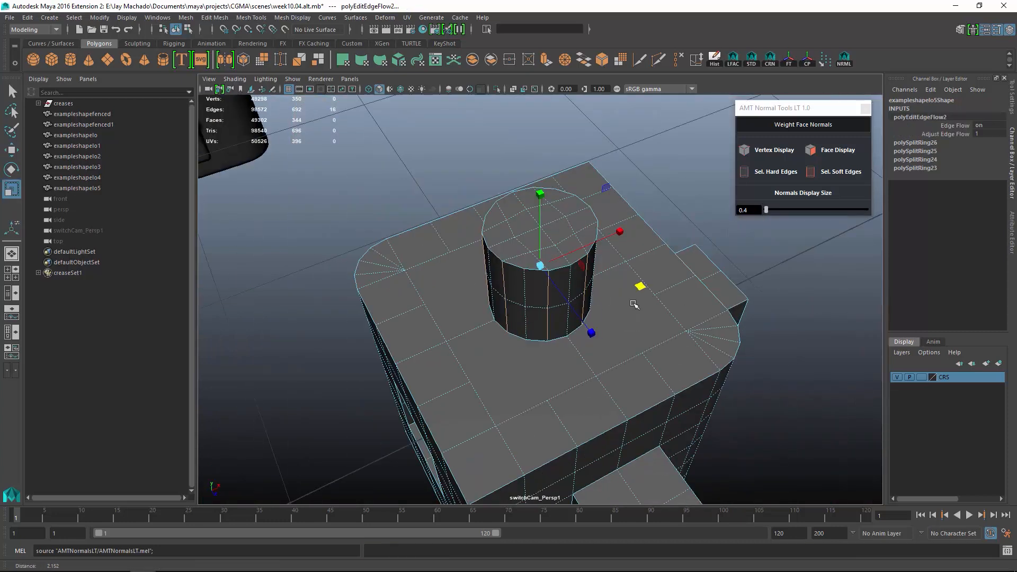
Step: Select the four large top faces surrounding the cylinder's base
right_click_drag(625, 318, 625, 366)
left_click(461, 291)
left_click(551, 370, "shift")
left_click_drag(652, 318, 641, 325, "alt")
double_click(641, 325, "shift")
key("ctrl+z")
left_click(574, 204, "shift")
left_click(185, 18)
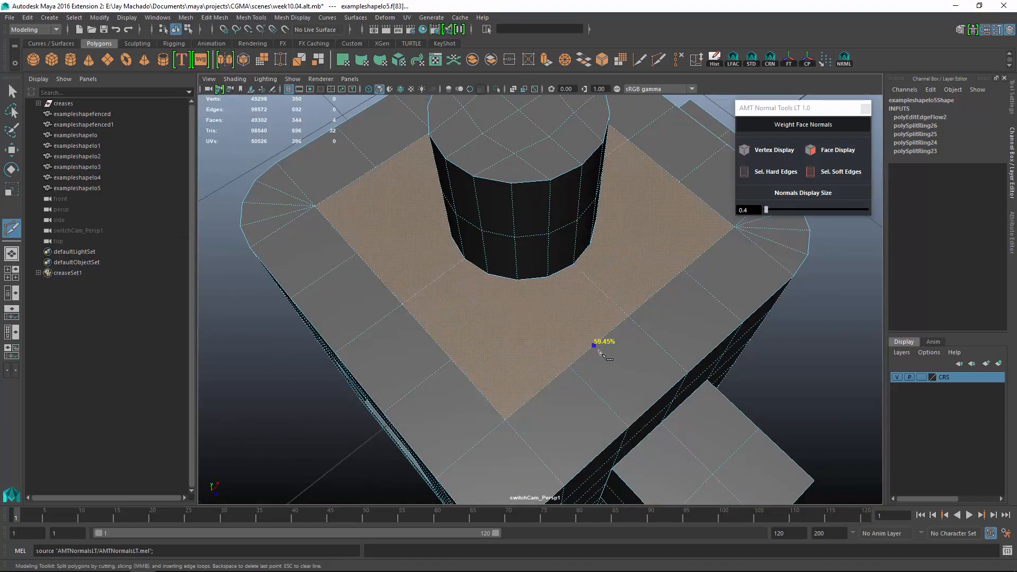
Step: Cut edges with Multi-Cut between the cylinder's base vertices and the grid vertices around the first corners of the opening
left_click(569, 365)
left_click(548, 277)
left_click(517, 280)
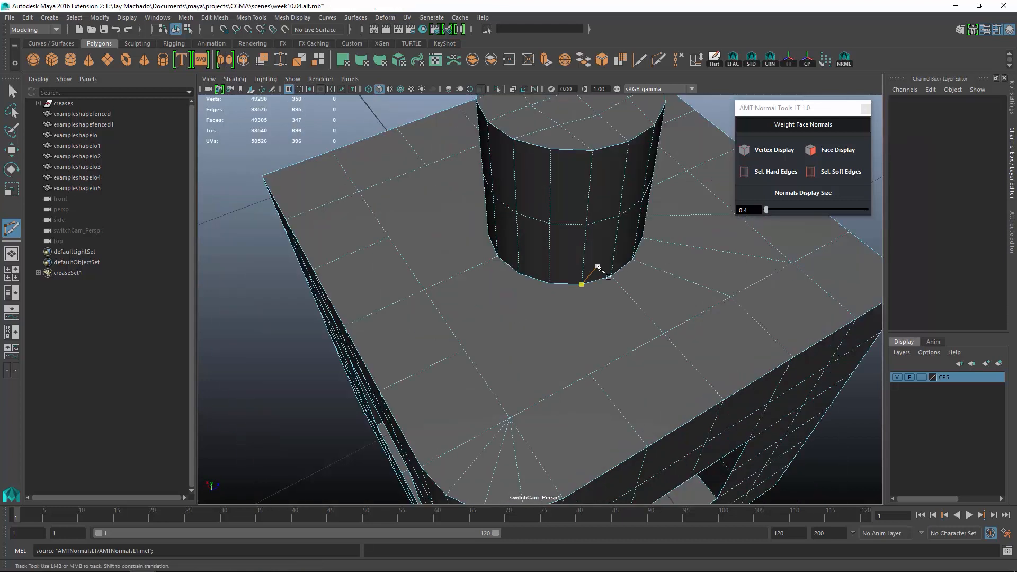
left_click(590, 373)
left_click(545, 285)
left_click(488, 285)
left_click(465, 352)
left_click(510, 415)
key("Return")
Step: Cut the remaining connecting edges from the cylinder's base to the grid vertices around the last corner
middle_click_drag(476, 373, 590, 365, "alt")
left_click(538, 349)
left_click(596, 271)
left_click(570, 253)
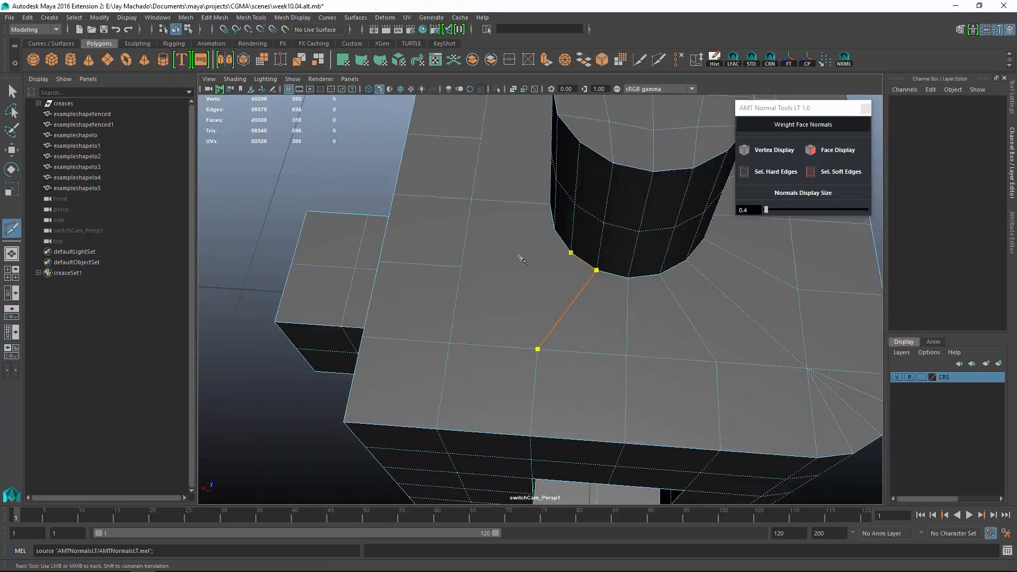
left_click(450, 343)
left_click(461, 267)
left_click(555, 230)
key("Return")
left_click_drag(684, 303, 582, 323, "alt")
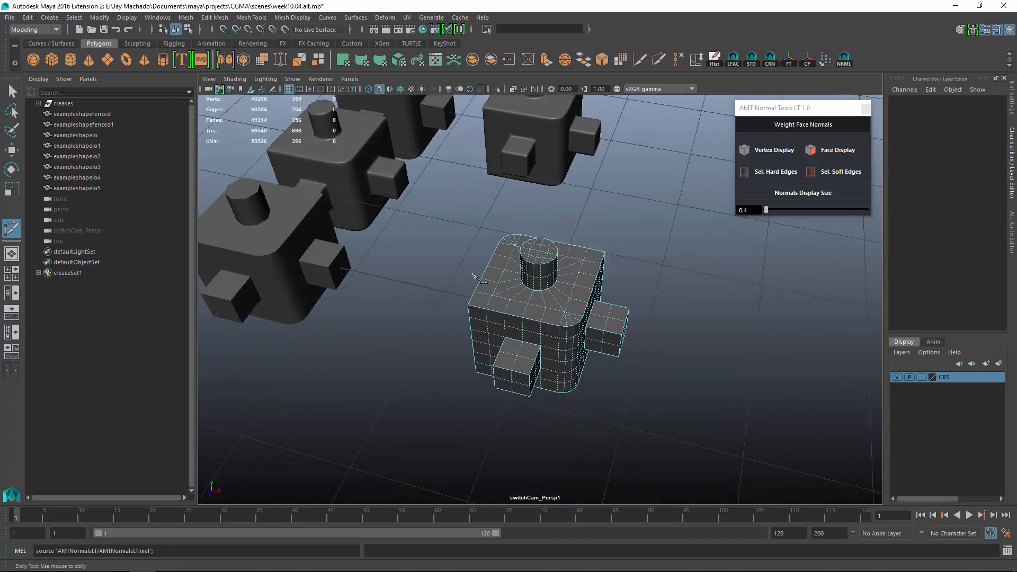
Step: Assign a new Blinn material to exampleshapelo5 and show its attributes, closing the AMT Normal Tools window
key("F8")
left_click_drag(717, 318, 653, 318, "alt")
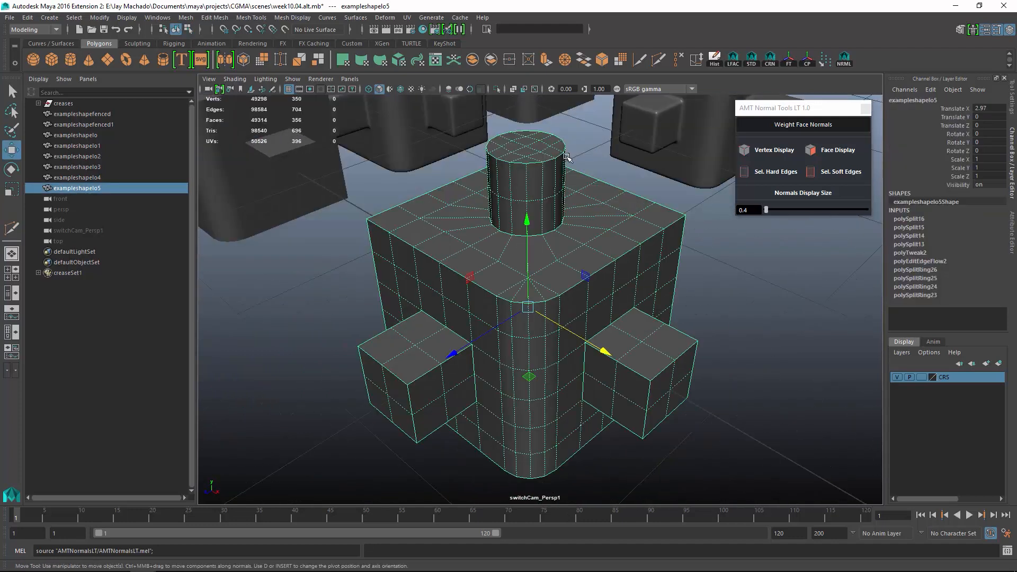
right_click_drag(554, 211, 630, 469)
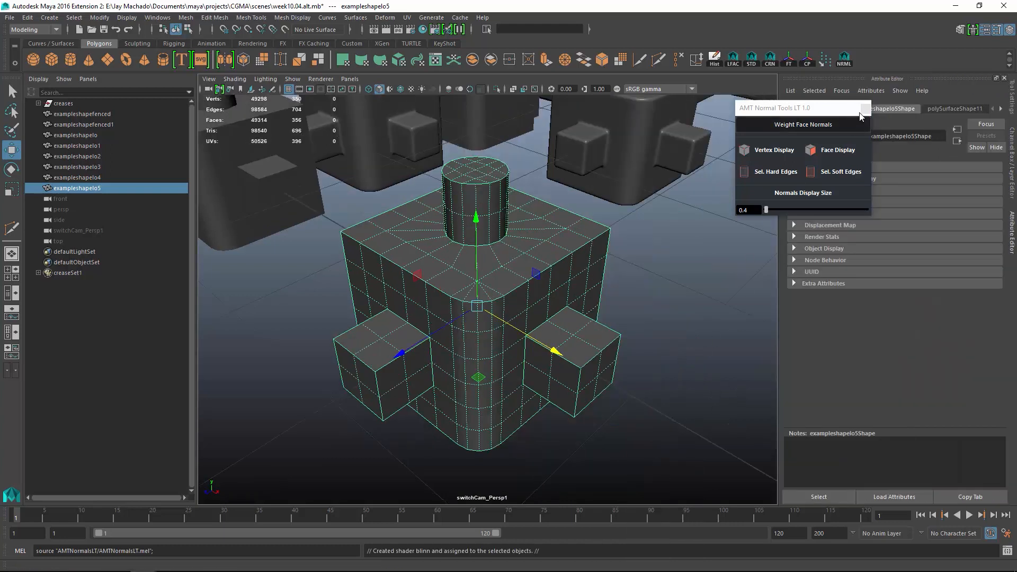
left_click(866, 109)
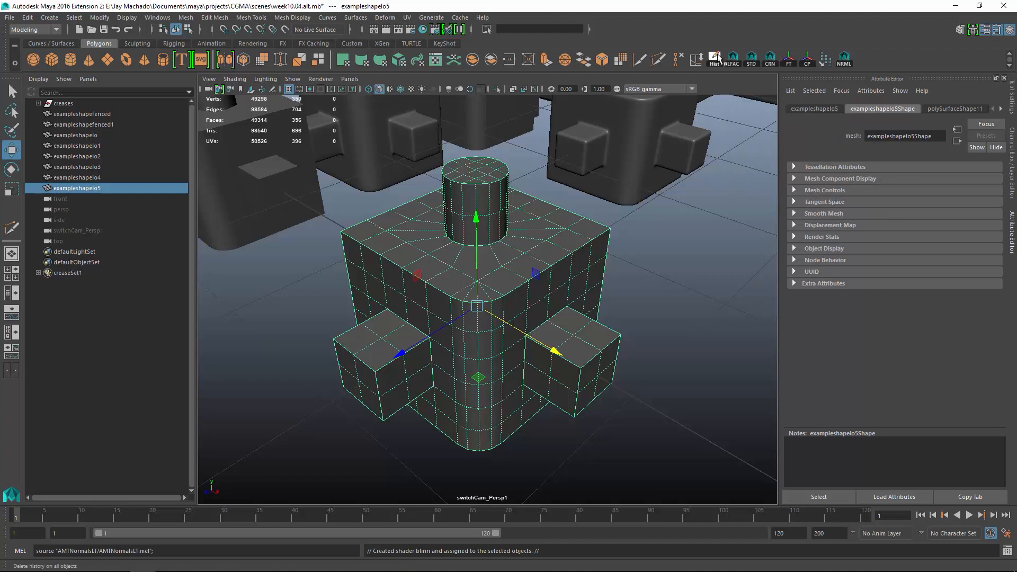
left_click(939, 110)
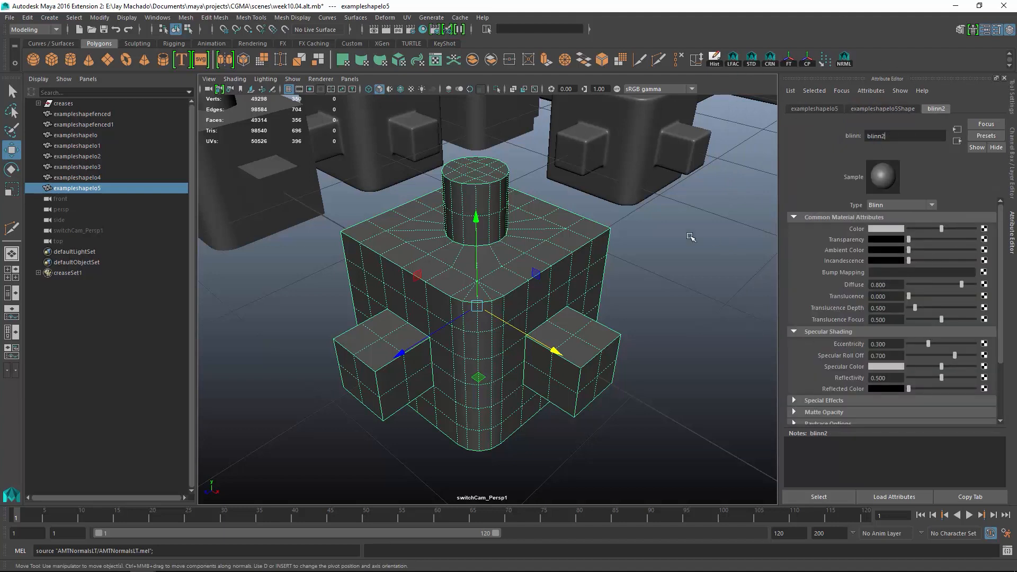
Step: Connect a mental ray mia_roundcorners texture to the new Blinn's Bump Mapping
left_click(157, 18)
mouse_move(192, 89)
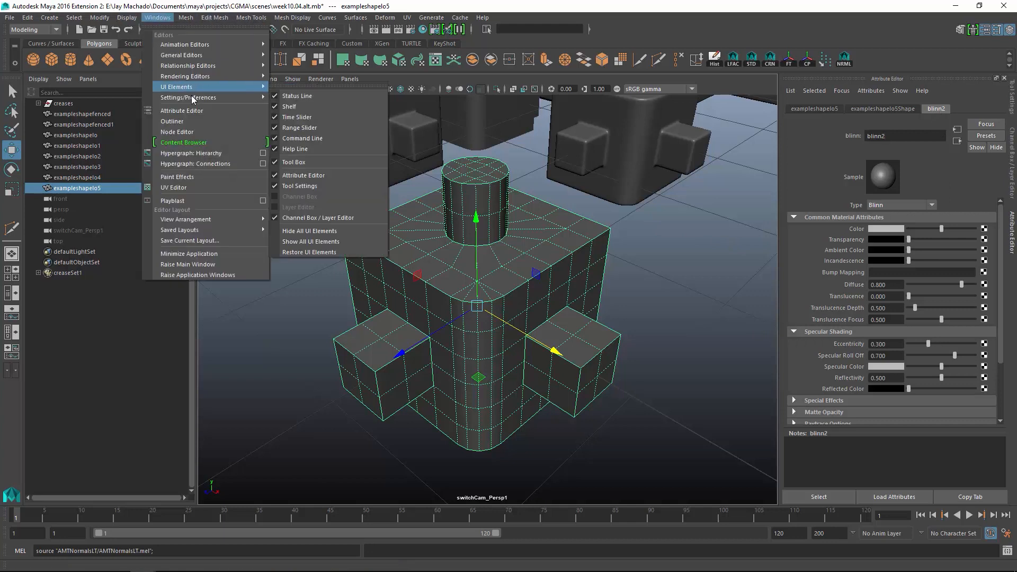
left_click(321, 198)
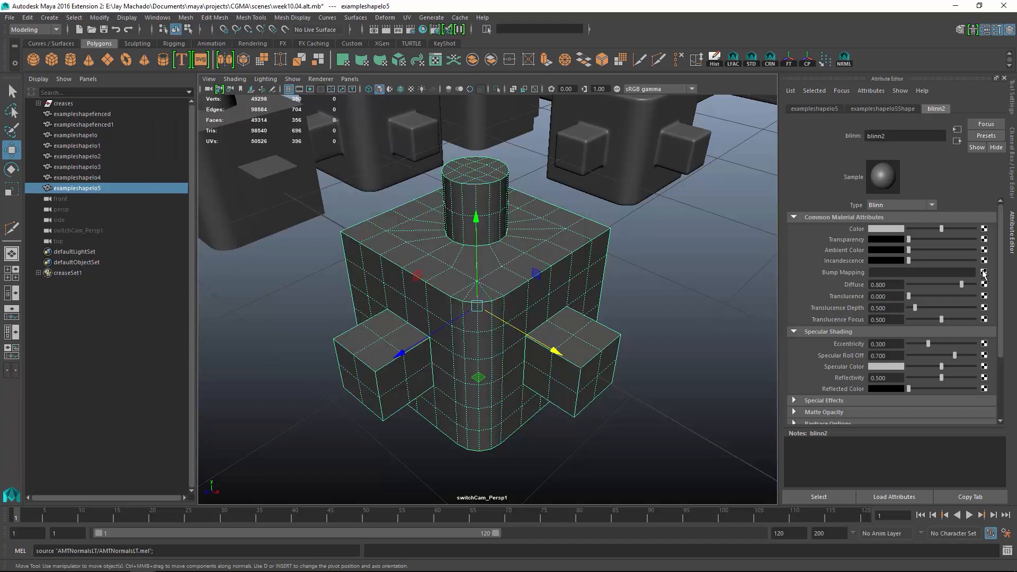
left_click(984, 272)
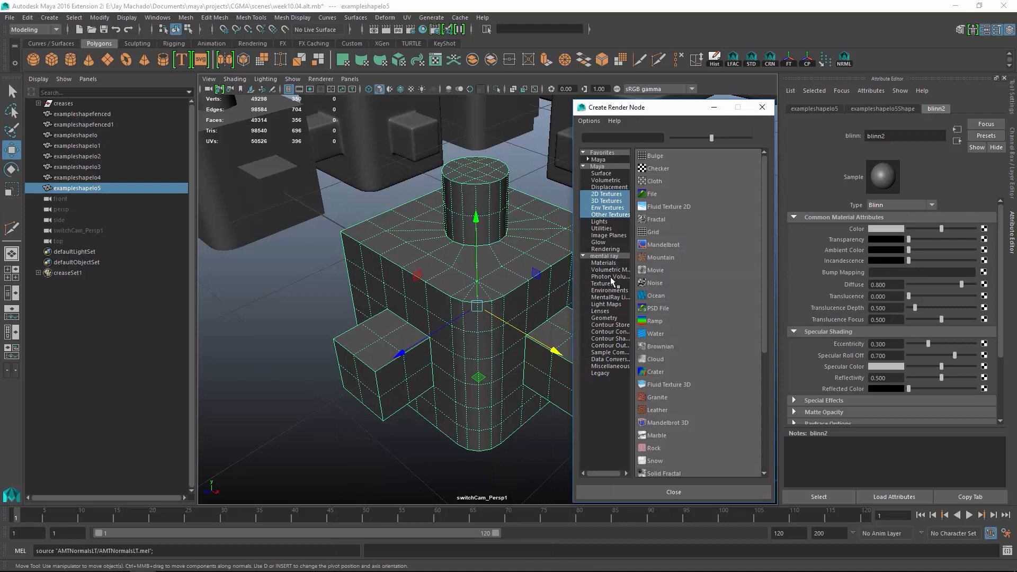
left_click(607, 285)
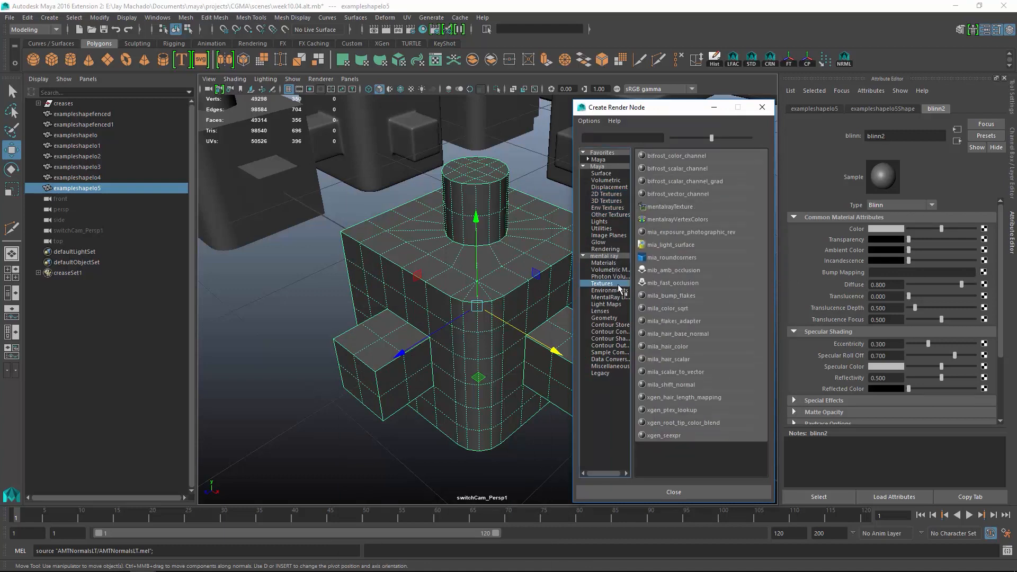
left_click(669, 260)
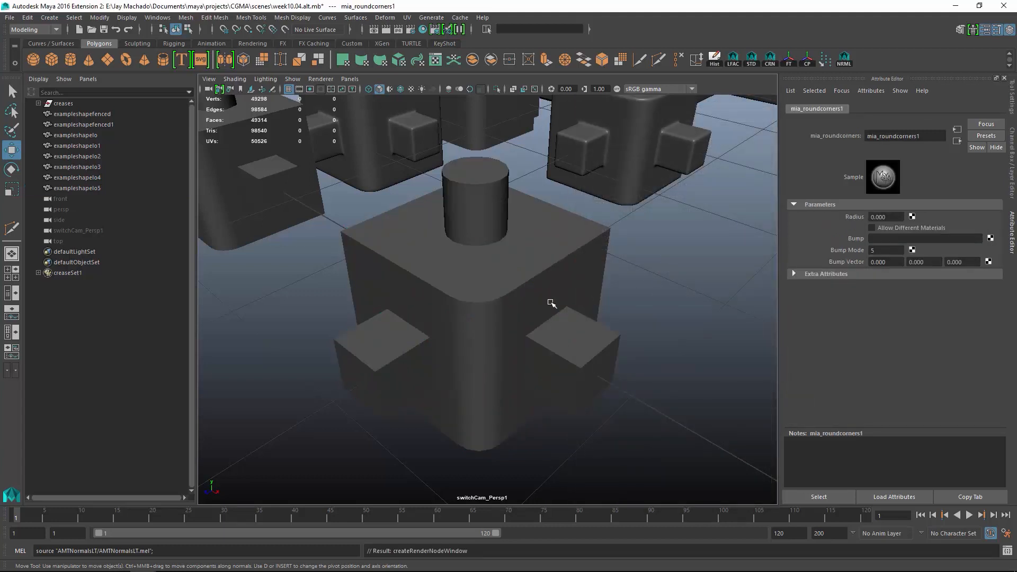
Step: Set the Radius of exampleshapelo5's mia_roundcorners texture to 0.025
left_click(596, 269)
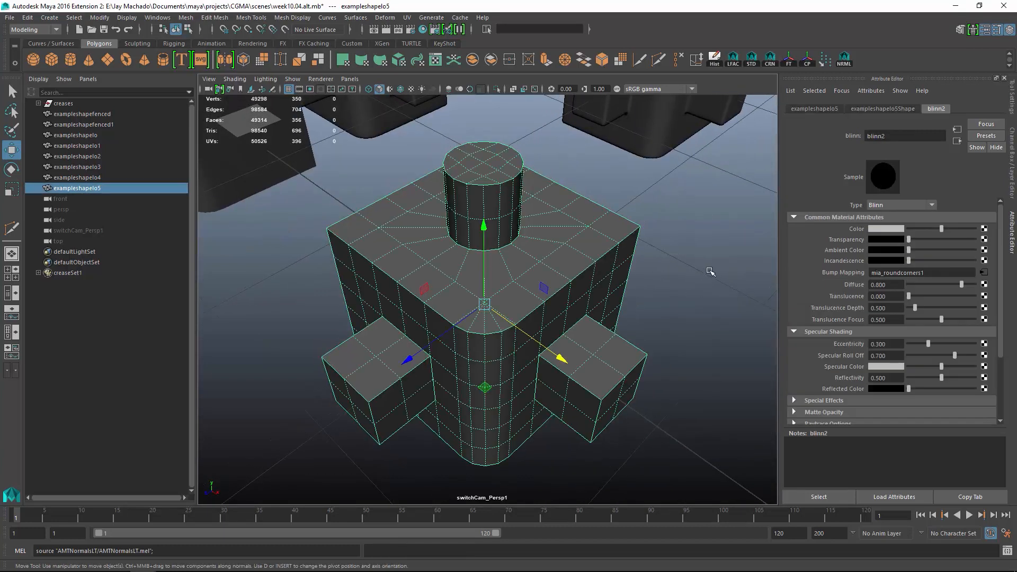
left_click(984, 273)
left_click(896, 217)
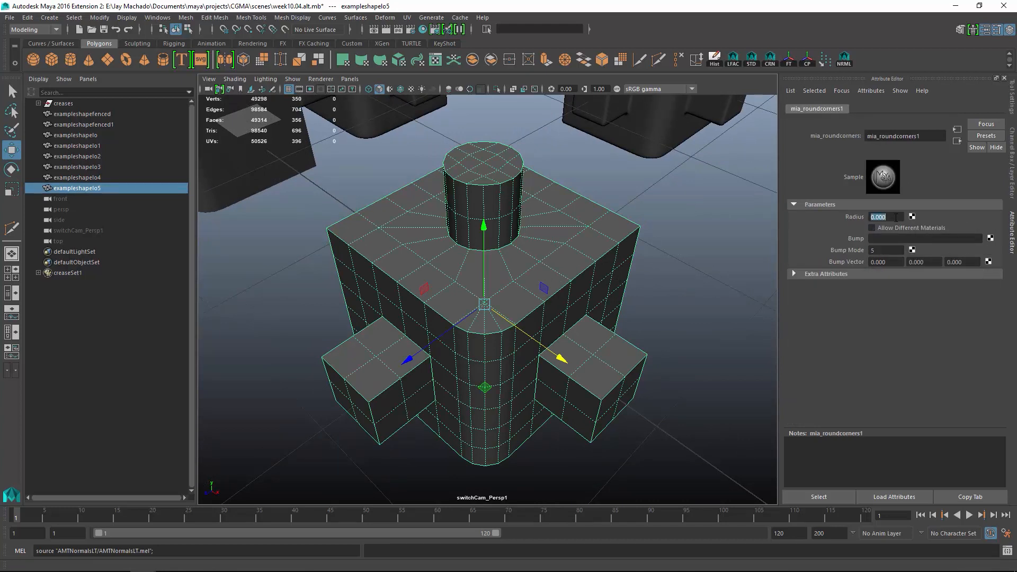
key("BackSpace")
scroll(439, 130, "down", 6)
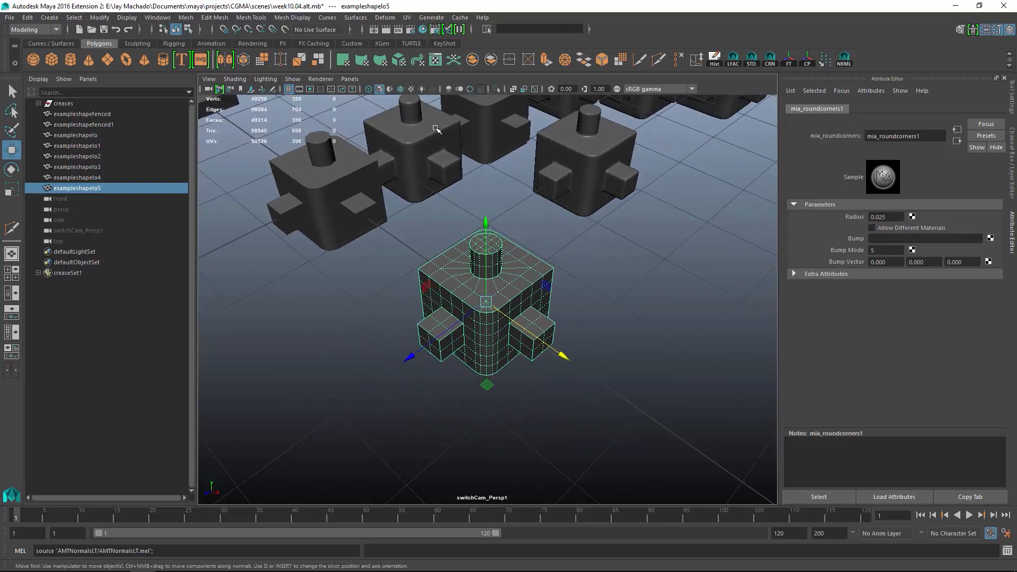
scroll(660, 268, "up", 8)
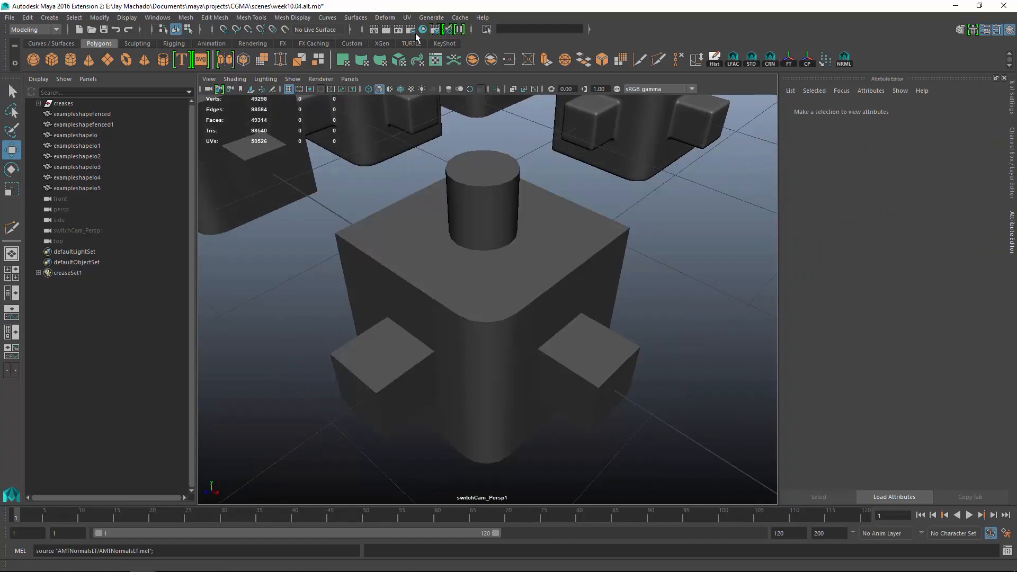
Step: Lower the Blinn's Reflectivity to its minimum and render the current view with mental ray
left_click(412, 31)
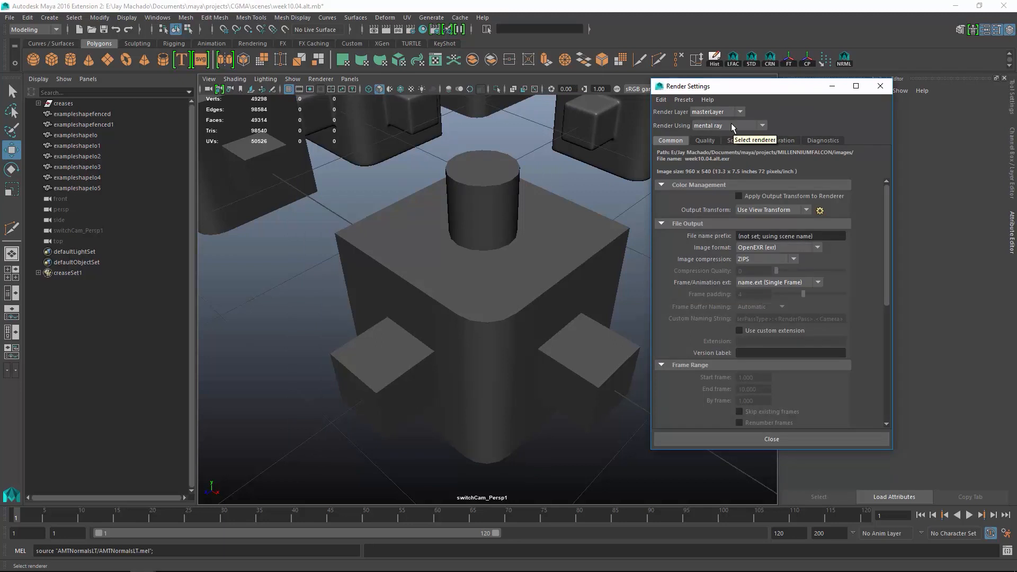
left_click(881, 85)
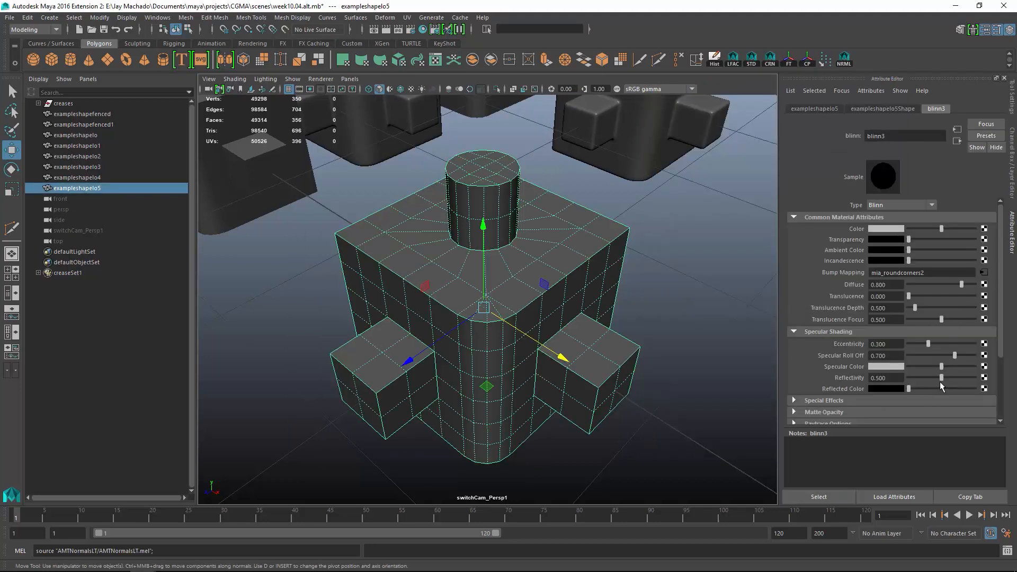
left_click_drag(943, 380, 908, 381)
left_click(375, 34)
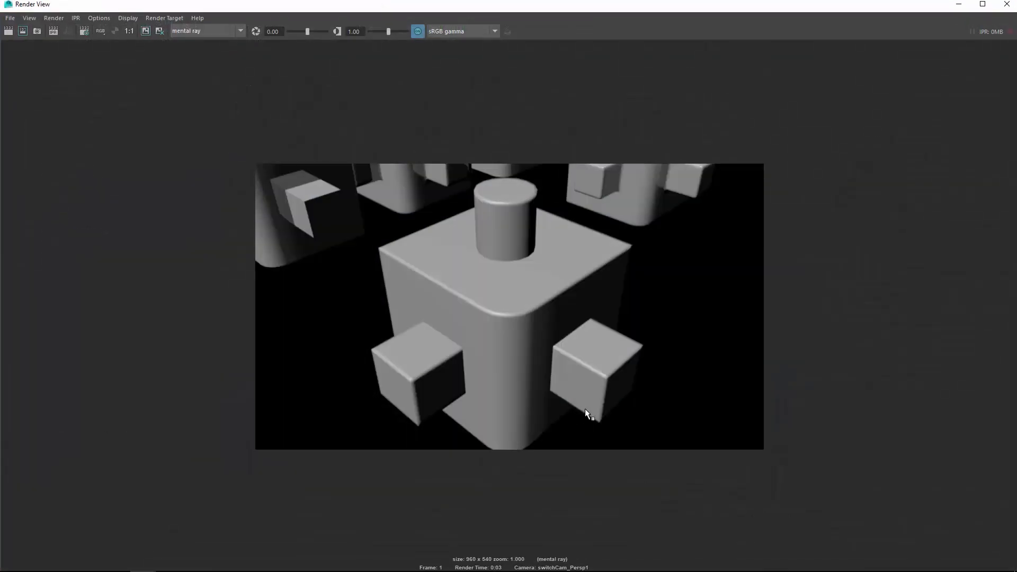
Step: Turn off the render's sRGB gamma view transform and examine the shaded round corners up close
left_click(418, 32)
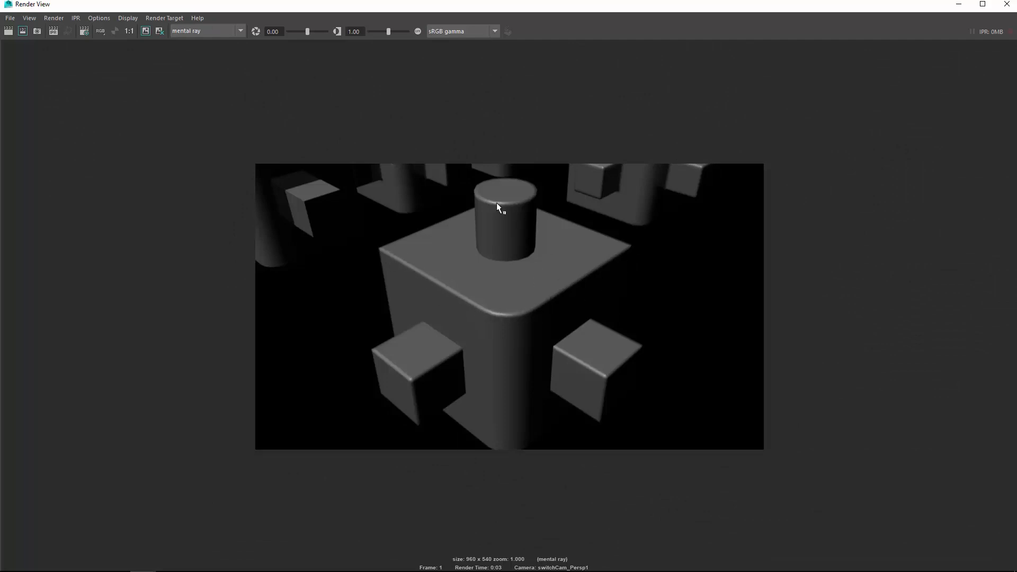
scroll(420, 250, "up", 5)
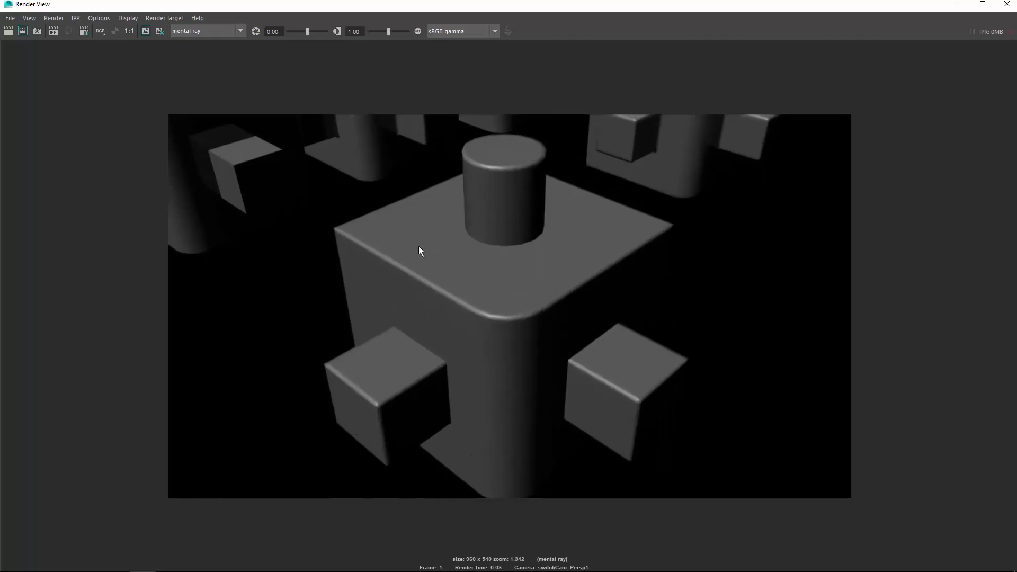
middle_click_drag(424, 243, 806, 351, "alt")
scroll(577, 315, "up", 2)
scroll(573, 354, "up", 4)
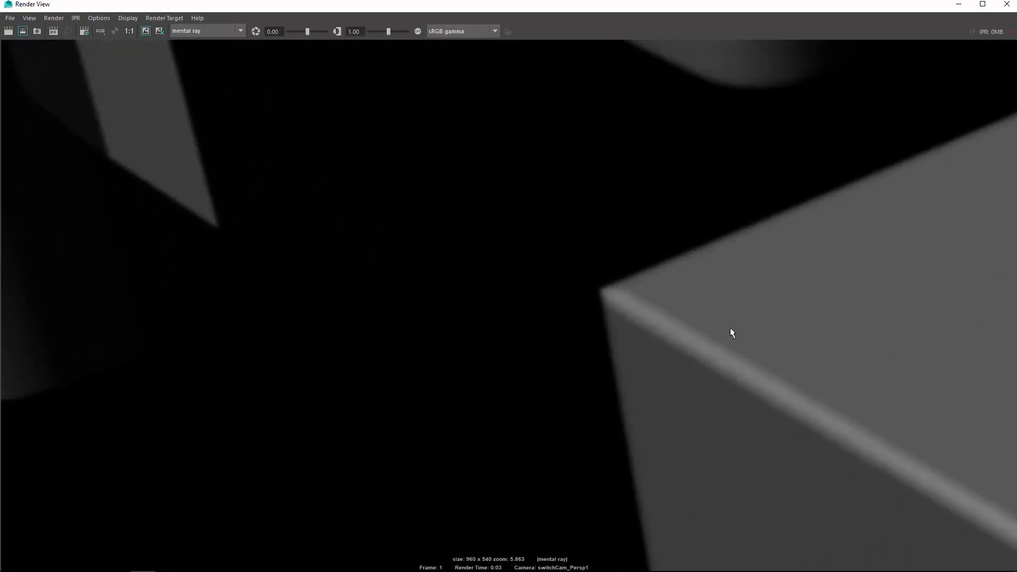
scroll(731, 333, "down", 1)
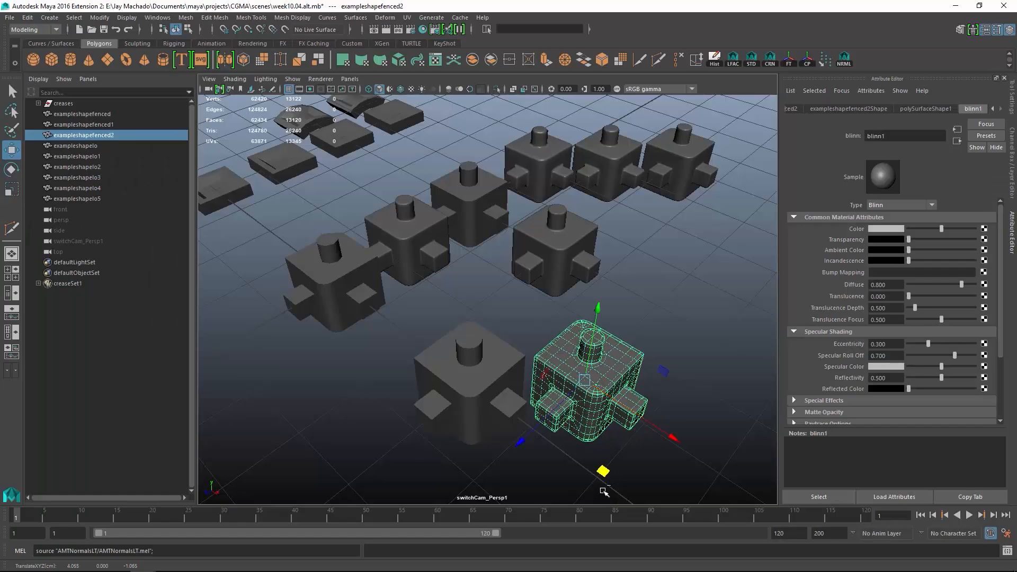
Step: Lower the Reflectivity of exampleshapefenced2's Blinn material to its minimum
middle_click_drag(640, 437, 586, 371, "alt")
right_click_drag(586, 371, 644, 395, "alt")
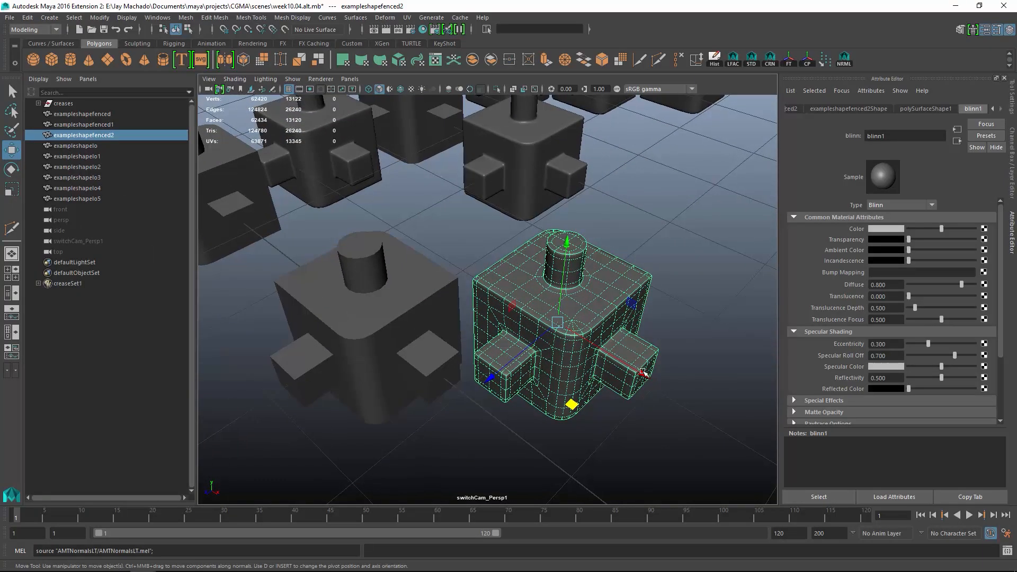
mouse_move(575, 363)
left_mouse_down("alt")
mouse_move(568, 371)
mouse_move(567, 355)
left_mouse_up("alt")
right_click_drag(492, 211, 524, 231, "alt")
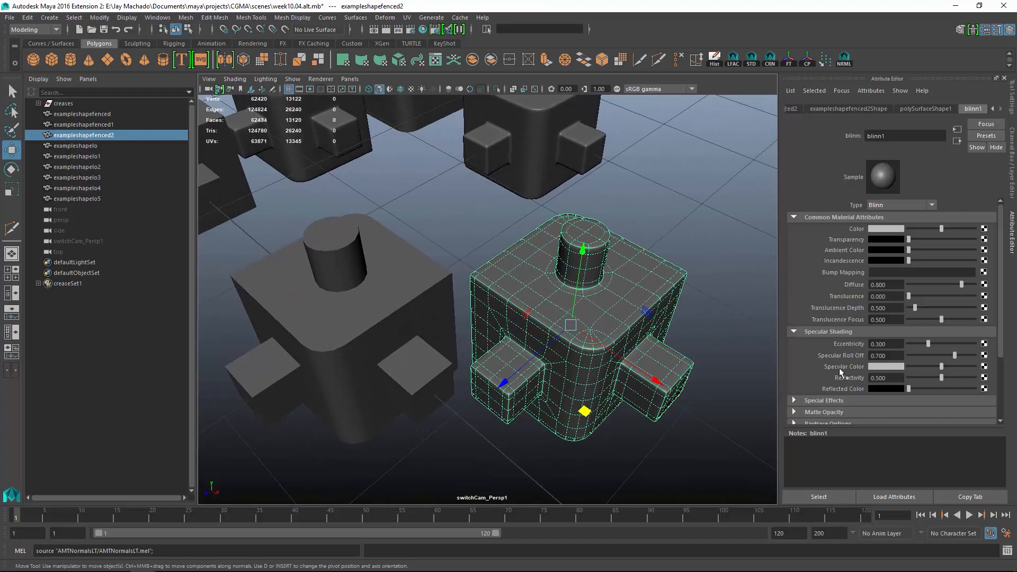
left_click_drag(943, 378, 852, 391)
Step: Hide every shape except exampleshapelo5 and exampleshapefenced2, and render the remaining pair close up with mental ray
right_click_drag(705, 394, 668, 398, "alt")
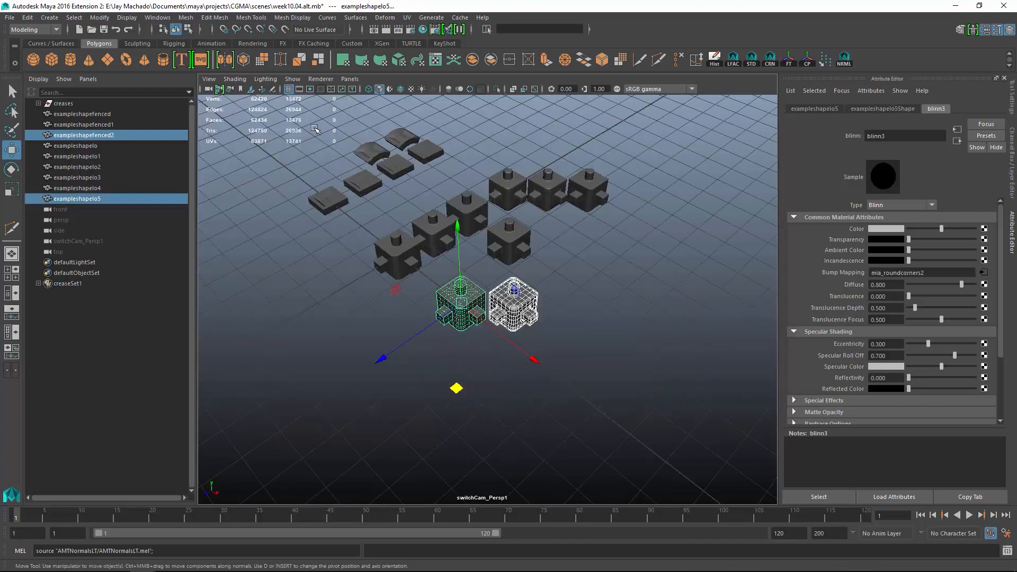
left_click_drag(315, 129, 688, 256)
key("ctrl+h")
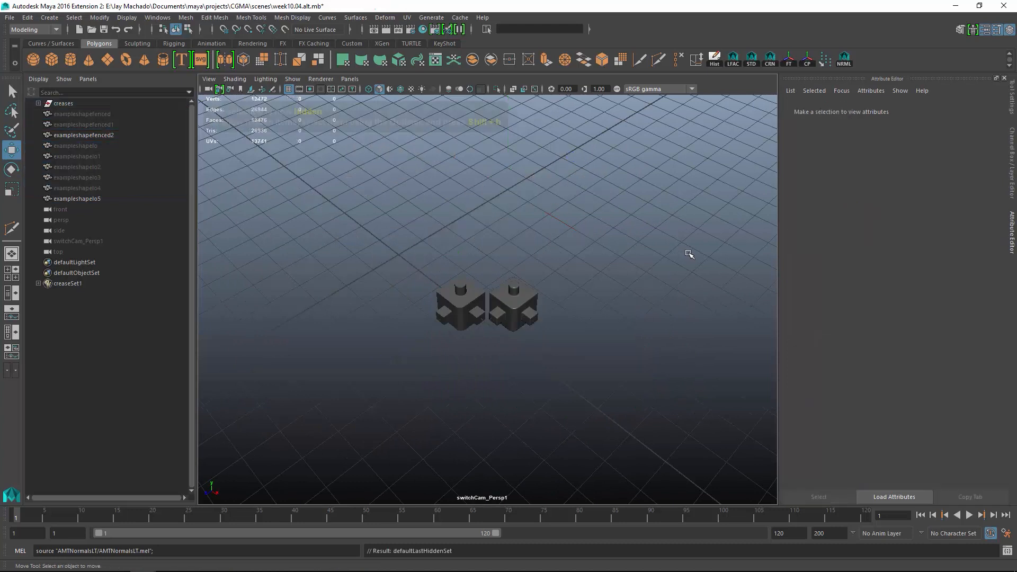
right_click_drag(420, 268, 640, 343, "alt")
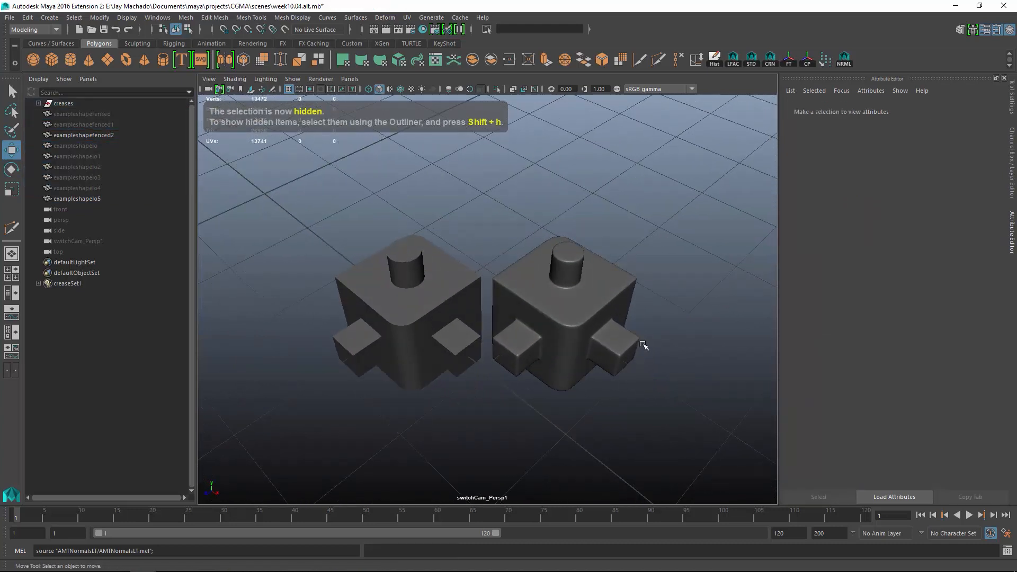
left_click(386, 30)
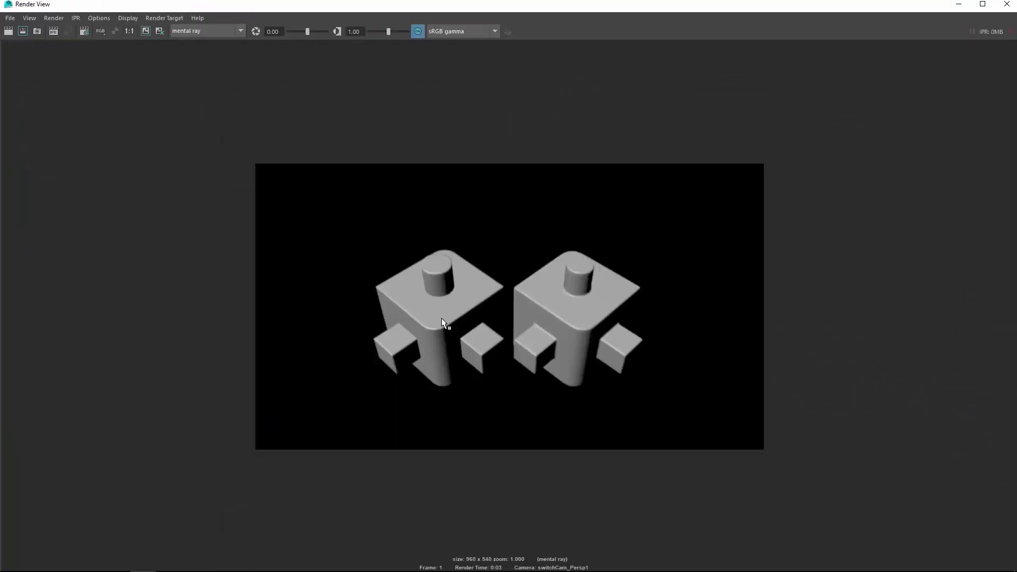
Step: Duplicate the hard-edged example shape and move the copy up and back so it overlaps the original
left_click(1007, 4)
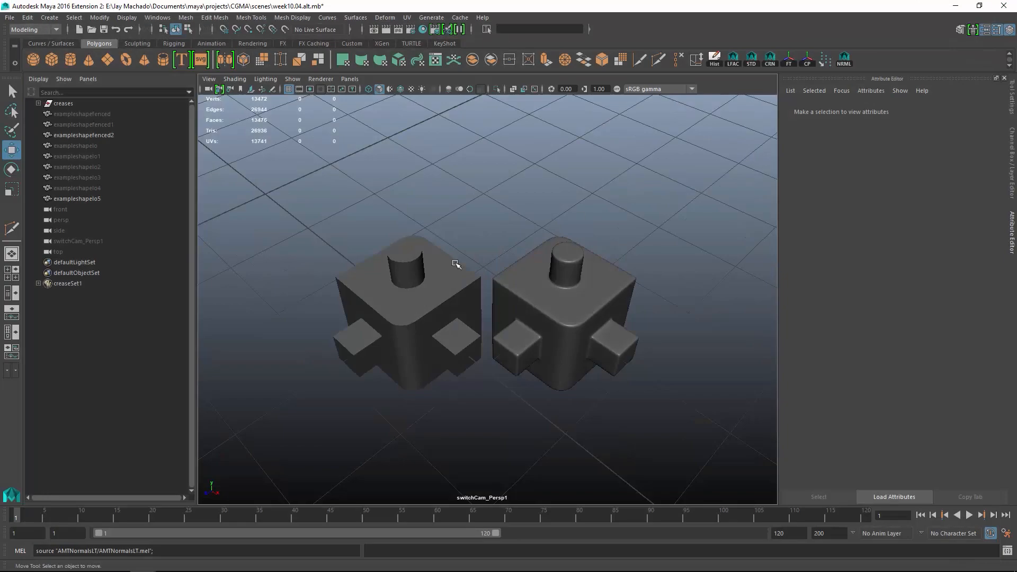
left_click_drag(503, 279, 477, 284, "alt")
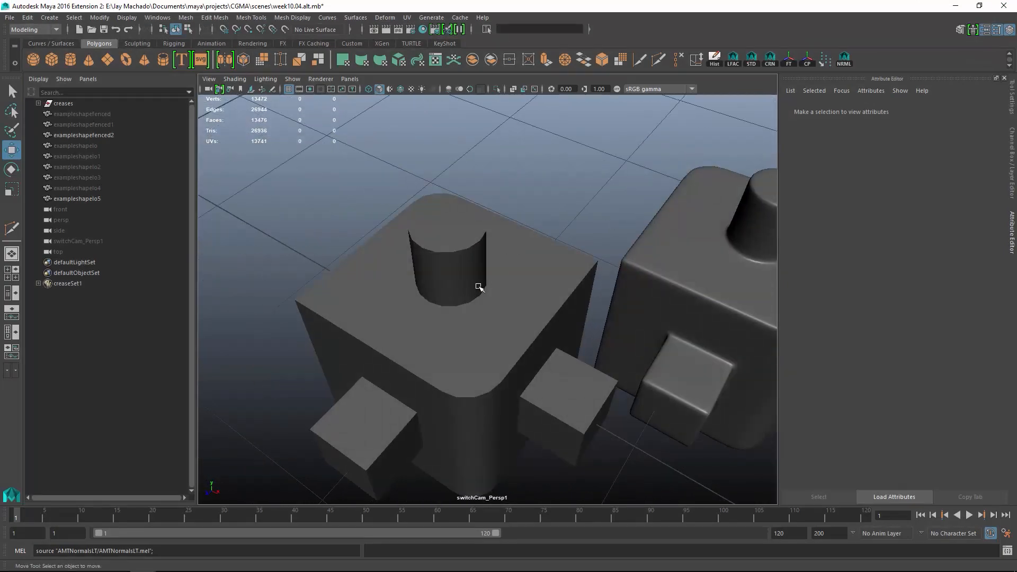
left_click(477, 284)
left_click_drag(542, 273, 597, 294, "alt")
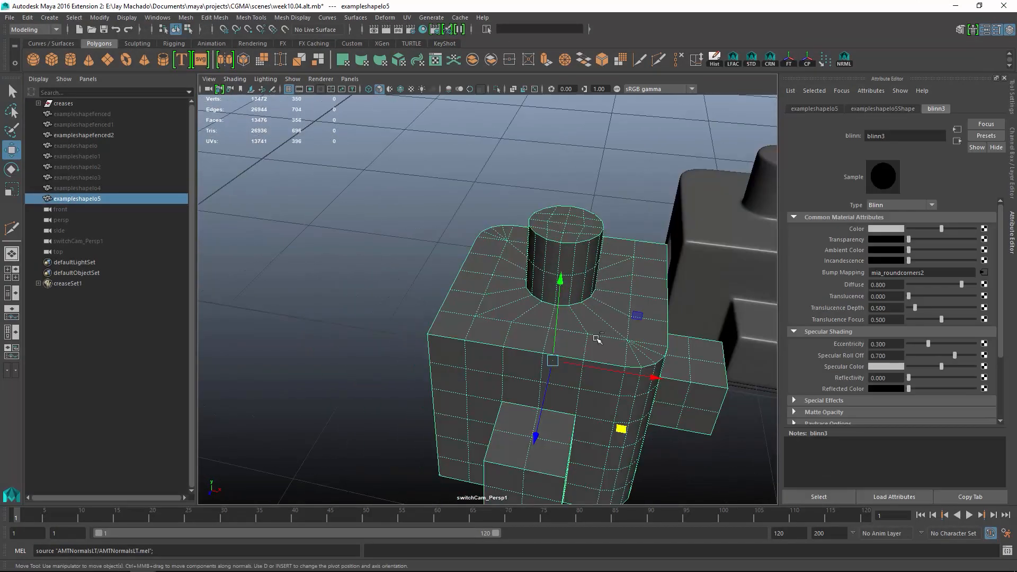
key("ctrl+d")
left_click_drag(554, 362, 440, 226)
left_click_drag(444, 232, 366, 235, "alt")
left_click_drag(561, 230, 541, 209)
left_click_drag(594, 243, 485, 295, "alt")
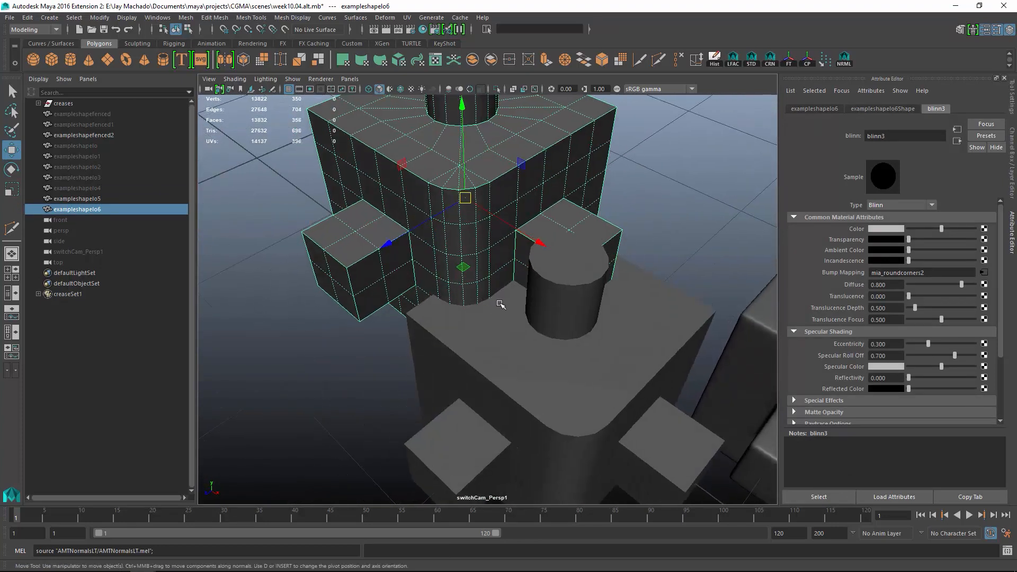
Step: Render the overlapping shapes with mental ray and turn off the sRGB gamma view transform on the rendered image
left_click_drag(679, 336, 667, 331, "alt")
right_click_drag(667, 332, 610, 272, "alt")
left_click(387, 29)
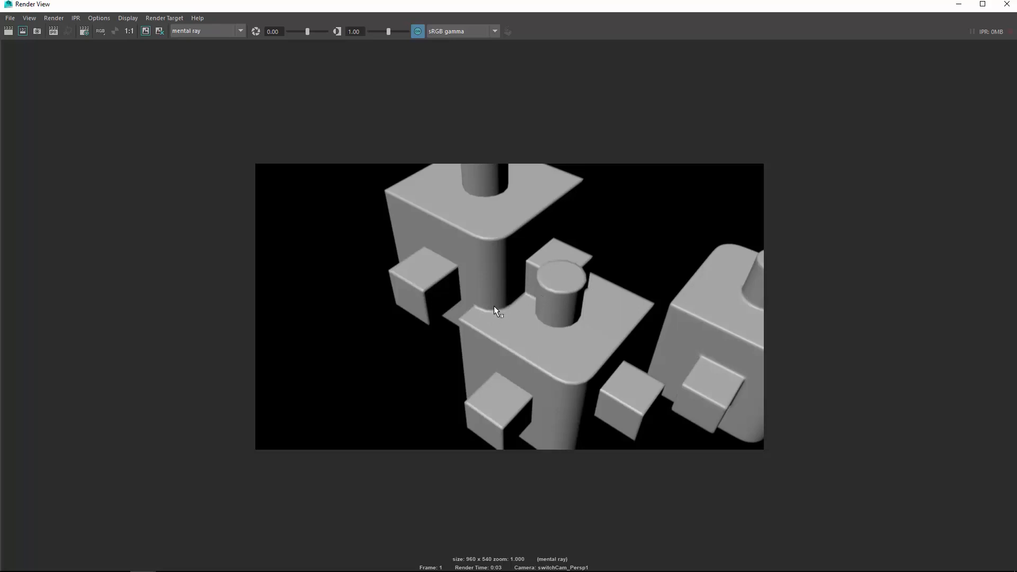
left_click(417, 32)
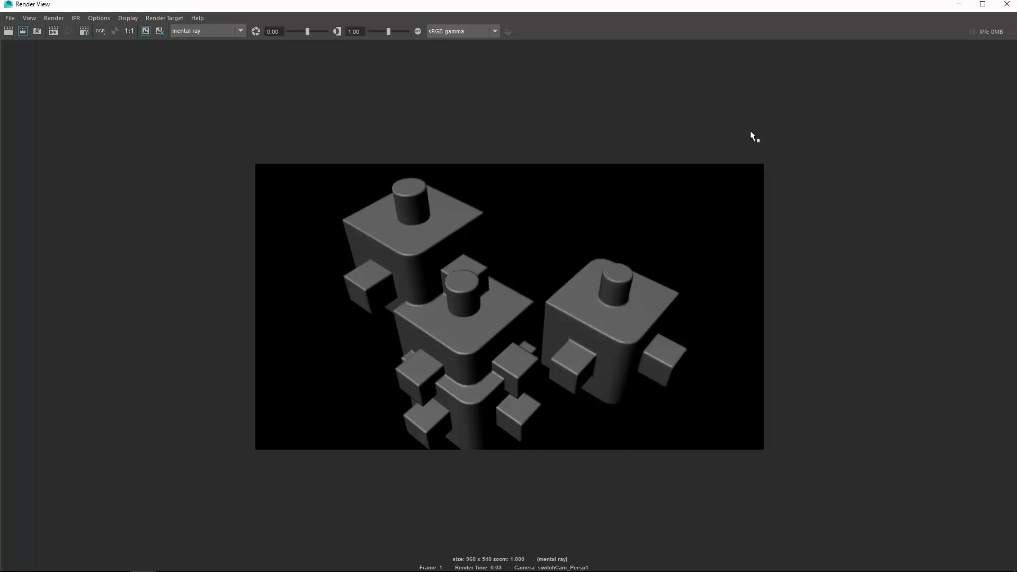
left_click(1006, 6)
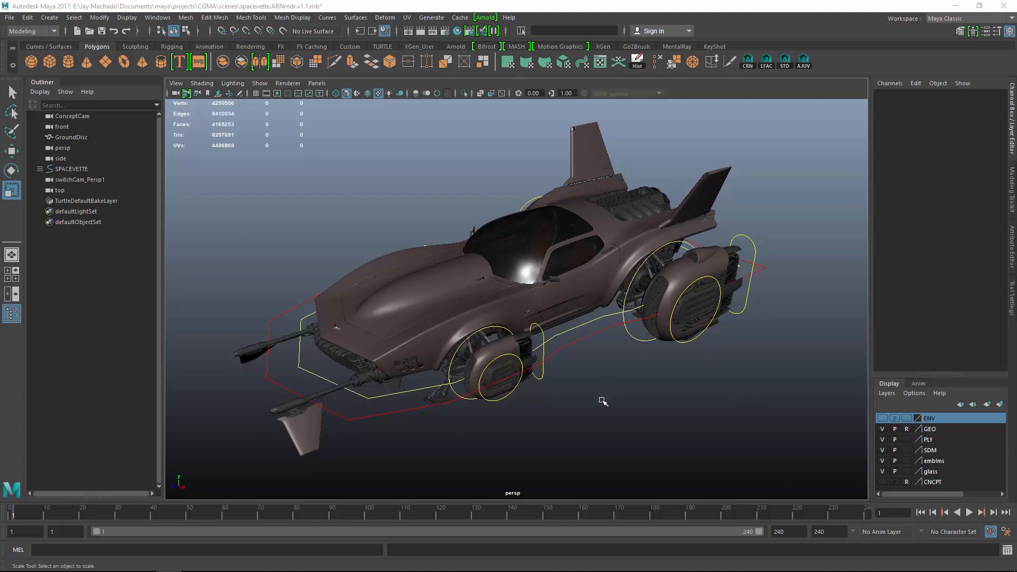
Step: Try moving the front left wheel pod with its control curve and undo the move
right_click_drag(609, 401, 632, 408, "alt")
left_click_drag(633, 408, 677, 397, "alt")
right_click_drag(677, 397, 689, 389, "alt")
middle_click_drag(689, 390, 681, 362, "alt")
right_click_drag(682, 361, 730, 412, "alt")
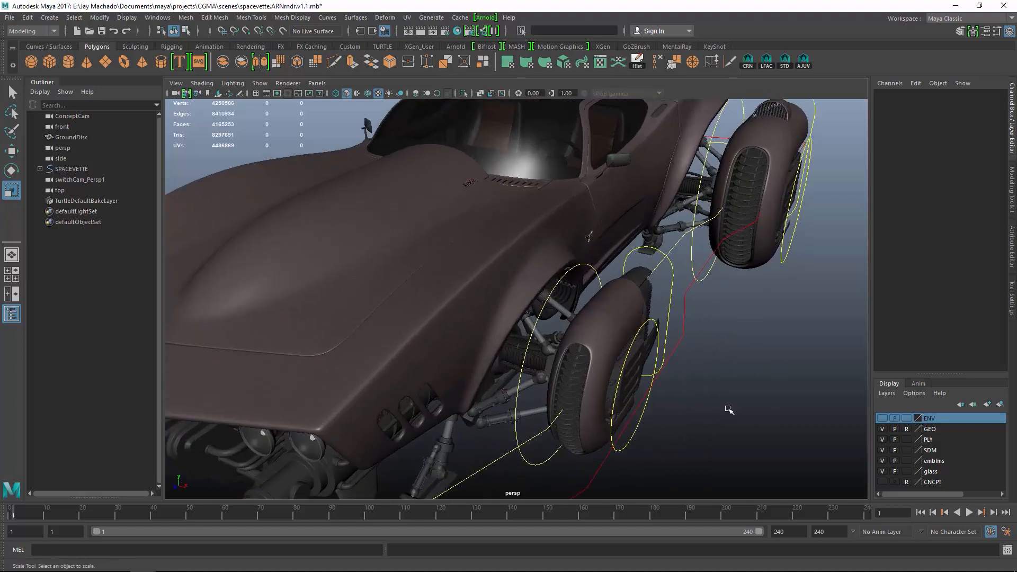
left_click_drag(729, 411, 705, 360, "alt")
middle_click_drag(705, 360, 674, 316, "alt")
left_click_drag(674, 316, 652, 358, "alt")
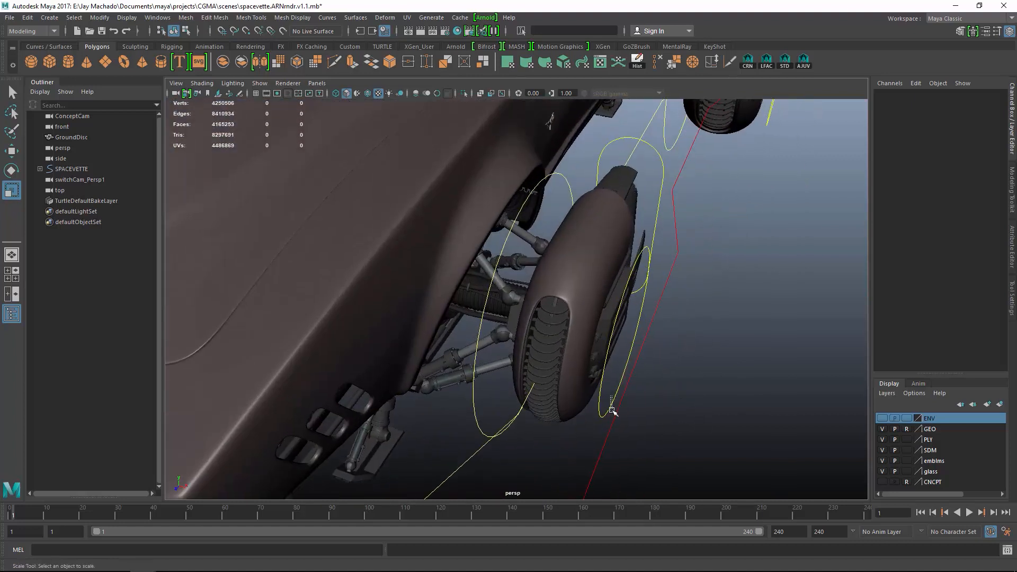
left_click(634, 360)
key("w")
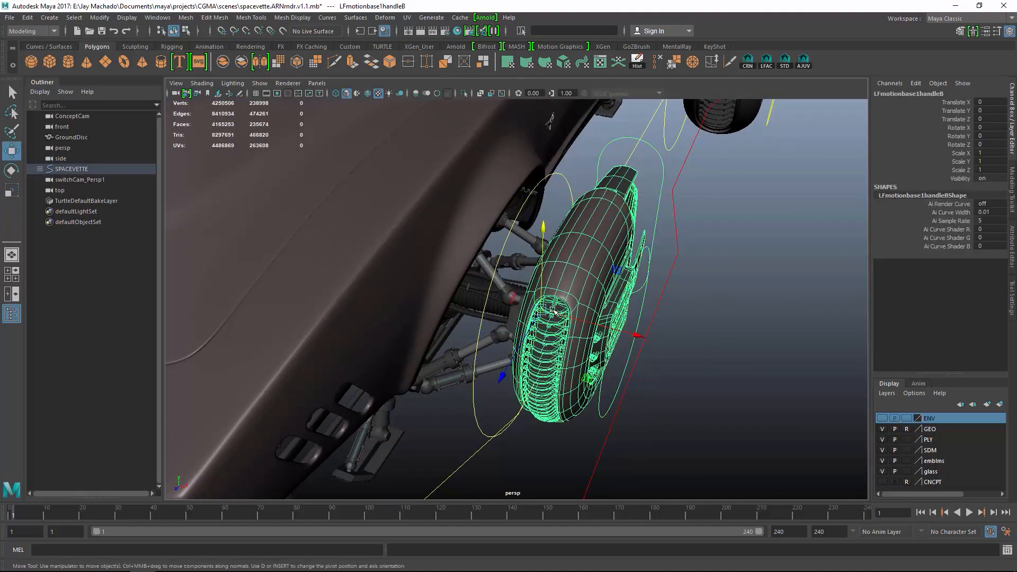
left_click_drag(559, 299, 544, 312)
key("ctrl+z")
Step: Select the whole SPACEVETTE rig and test the landing gear by scrubbing its four land DEP attributes together
left_click_drag(722, 364, 648, 266, "alt")
key("Up")
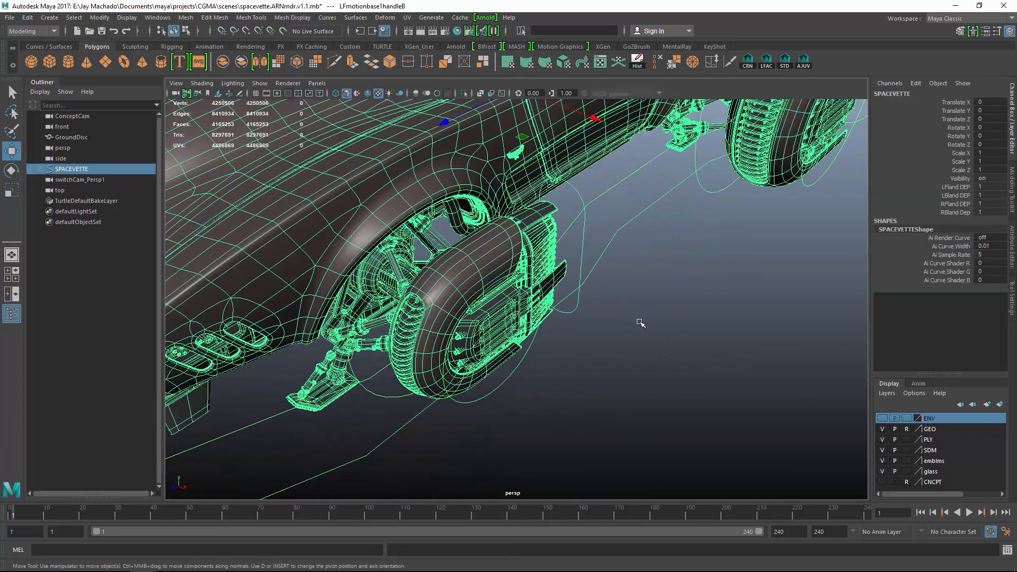
left_click_drag(642, 322, 637, 286, "alt")
middle_click_drag(637, 286, 702, 311, "alt")
left_click_drag(702, 311, 681, 304, "alt")
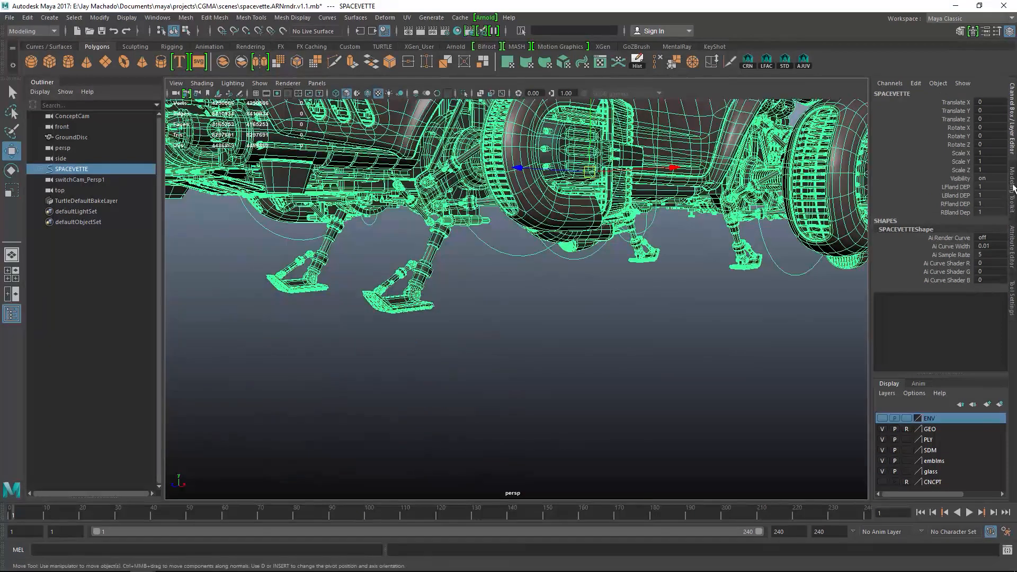
left_click(958, 183)
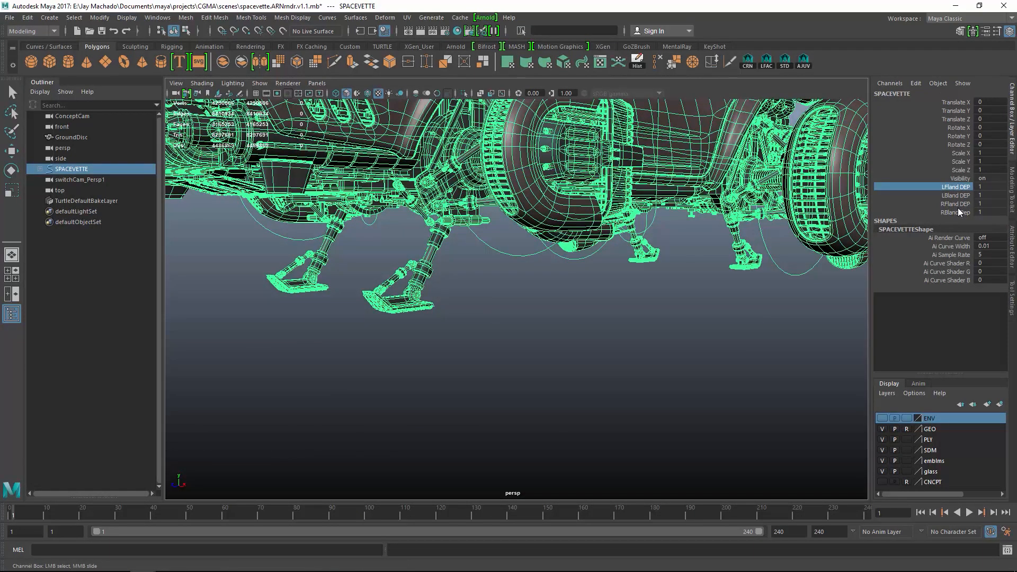
left_click(954, 212, "shift")
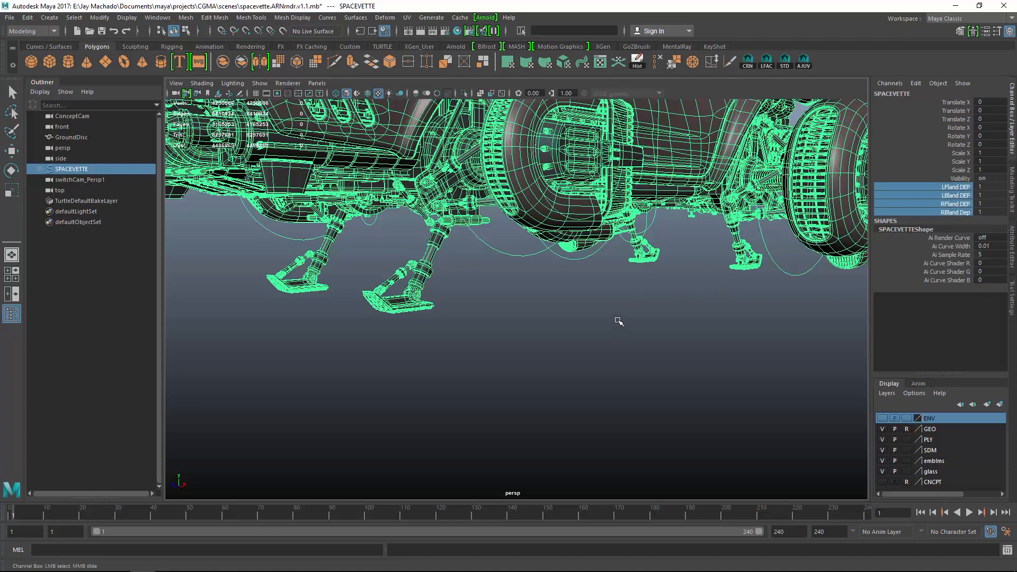
middle_click_drag(616, 320, 642, 322)
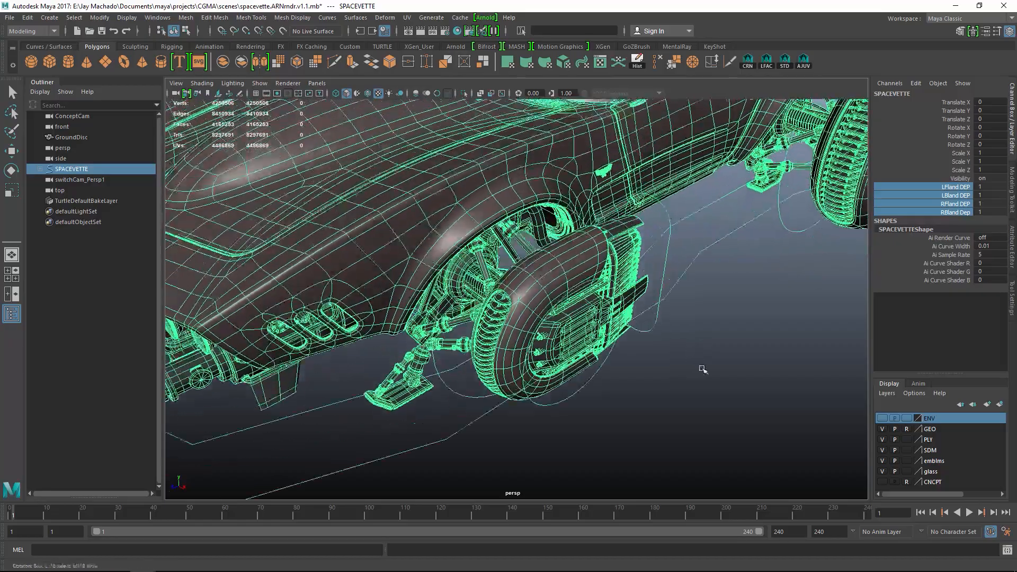
Step: Select the front left pod's nozzle control curve and scrub its Thrust attribute to 1
left_click_drag(703, 370, 609, 311, "alt")
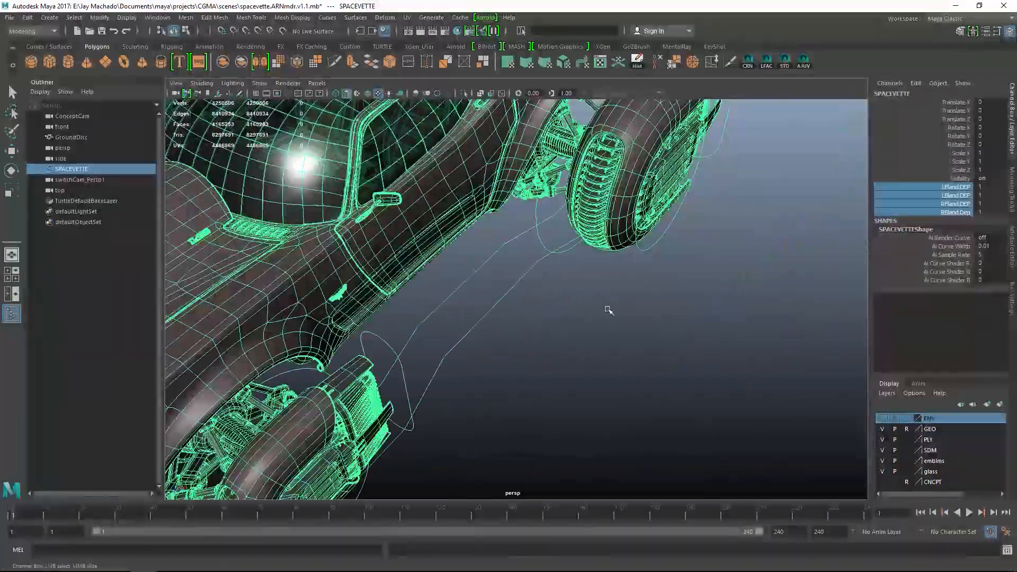
middle_click_drag(609, 311, 629, 332, "alt")
right_click_drag(629, 332, 629, 277, "alt")
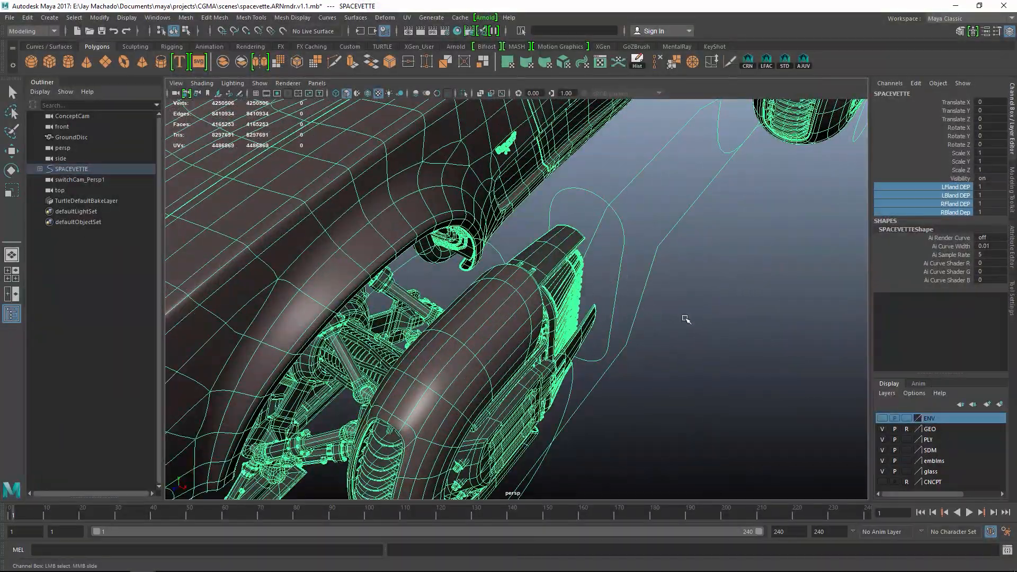
left_click(619, 286)
left_click_drag(711, 332, 698, 328, "alt")
right_click_drag(698, 328, 705, 325, "alt")
middle_click_drag(705, 324, 690, 403, "alt")
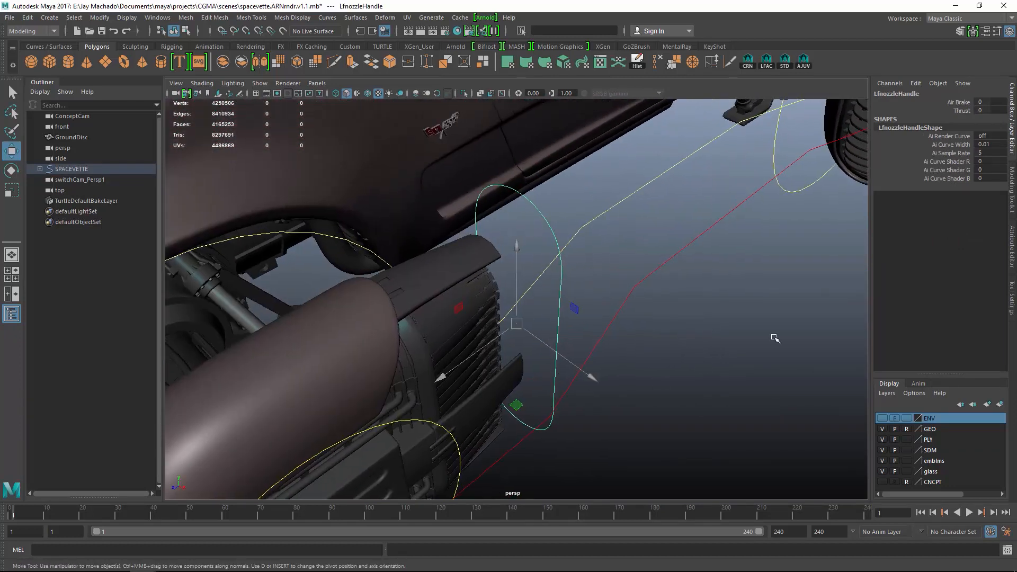
left_click(962, 110)
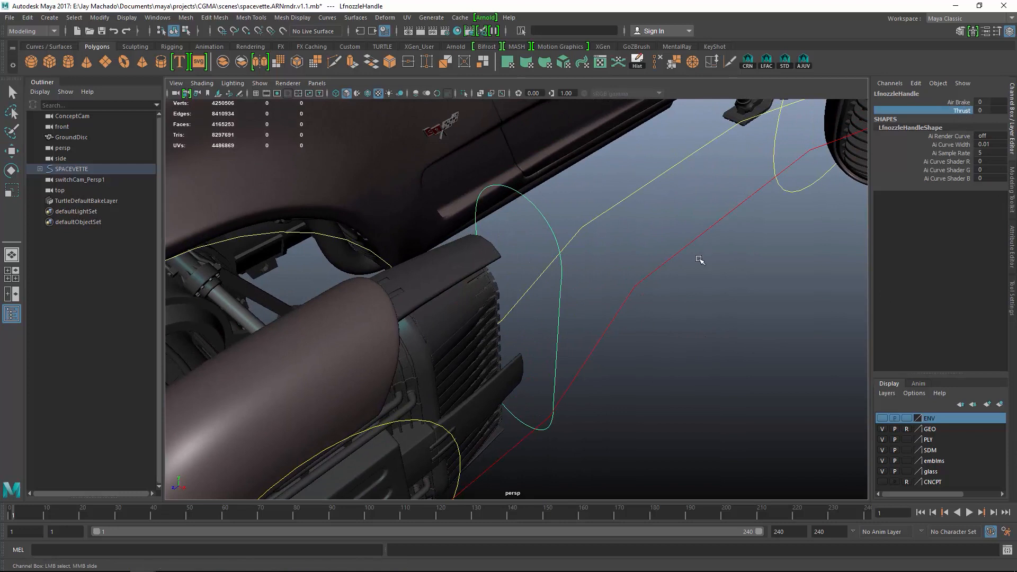
middle_click_drag(697, 257, 644, 279)
left_click_drag(644, 280, 569, 344, "alt")
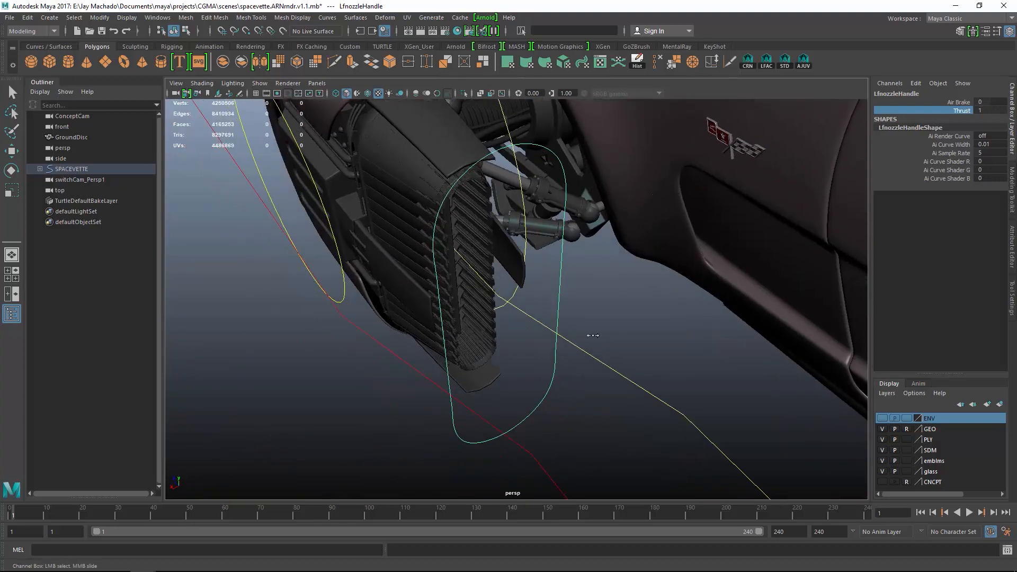
Step: Scrub the nozzle's Thrust down to -1 and reset it to 0
mouse_move(591, 337)
middle_mouse_down()
mouse_move(569, 340)
mouse_move(578, 339)
middle_mouse_up()
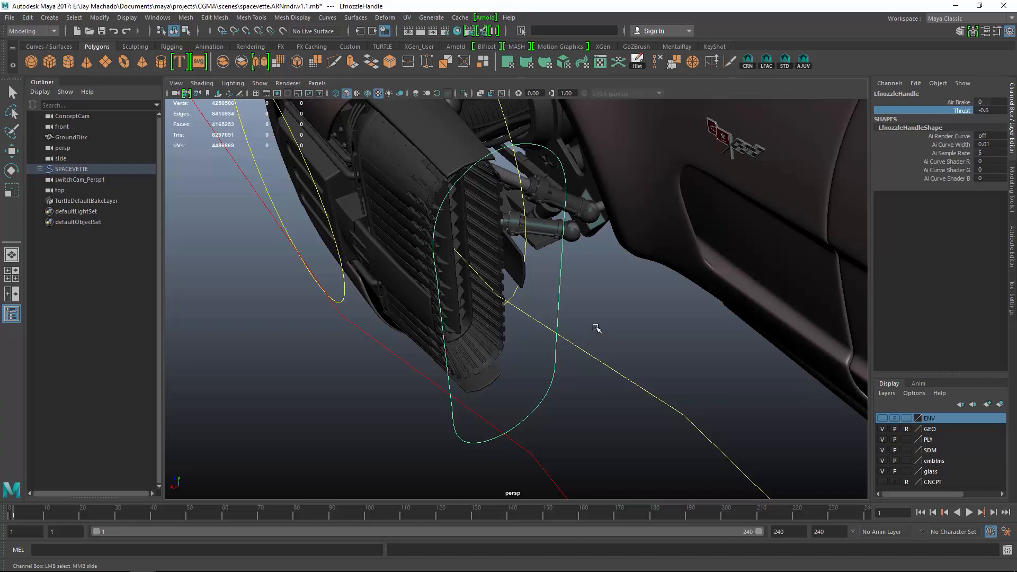
mouse_move(595, 329)
left_mouse_down("alt")
mouse_move(569, 322)
mouse_move(604, 318)
left_mouse_up("alt")
middle_click_drag(657, 332, 653, 328)
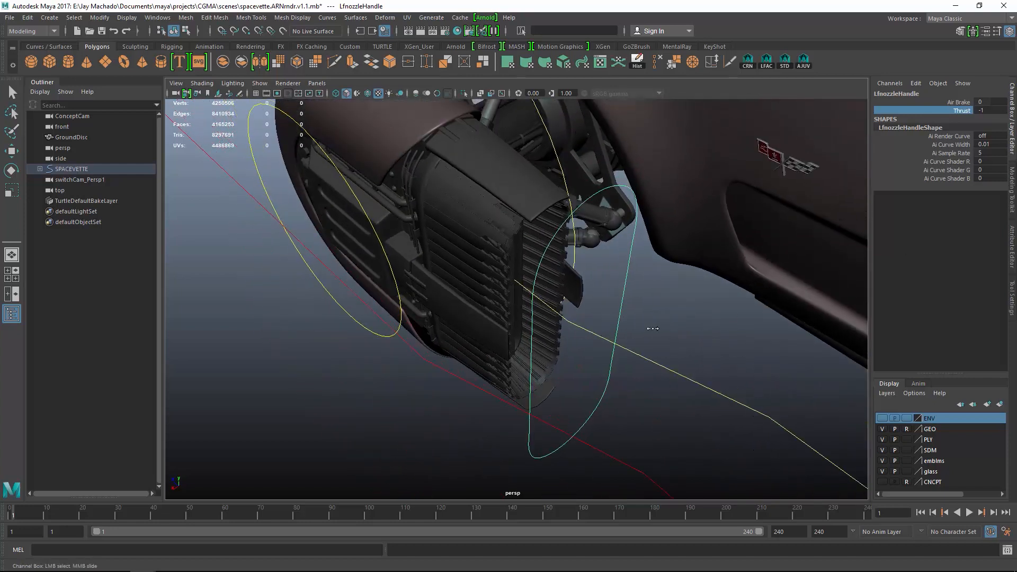
double_click(996, 110)
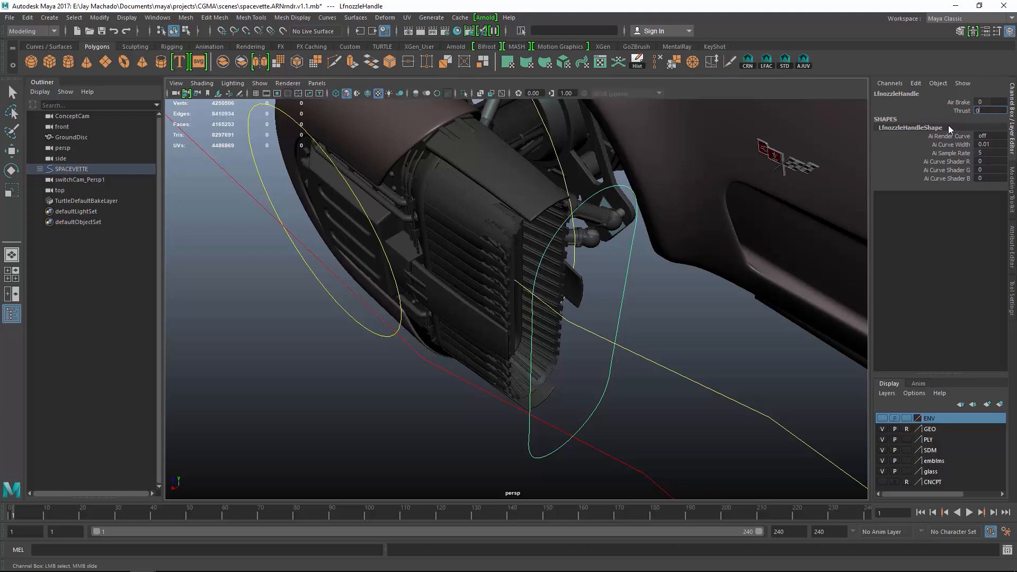
type("0")
key("Return")
Step: Test the nozzle's Air Brake attribute and reset it to 0
left_click_drag(636, 340, 558, 233, "alt")
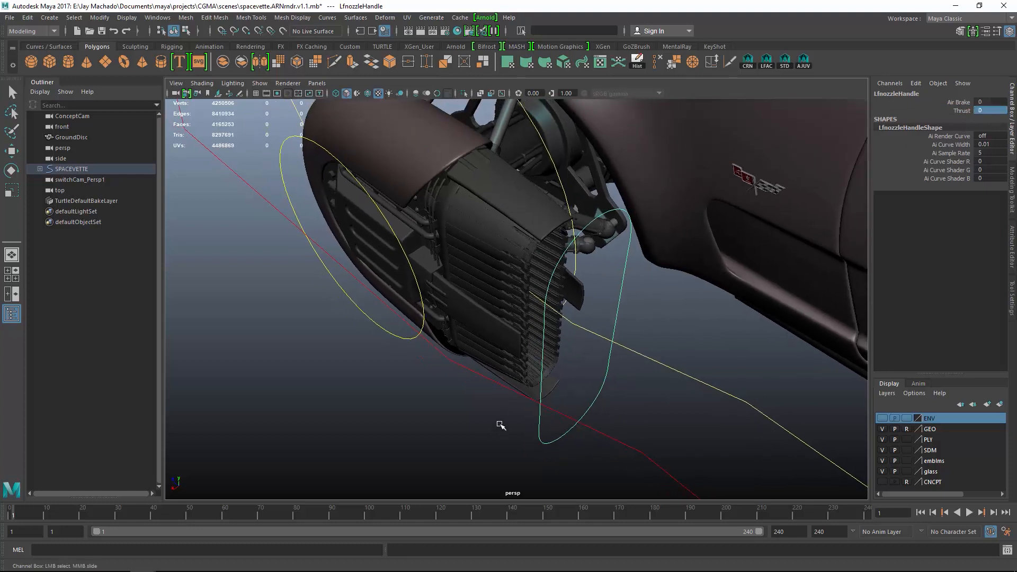
left_click_drag(501, 426, 582, 256, "alt")
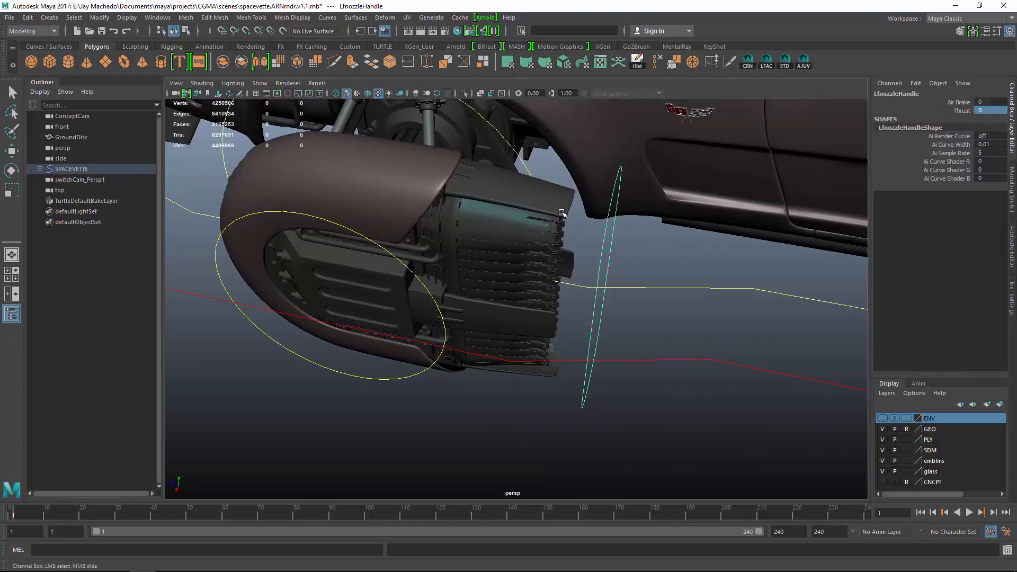
left_click(959, 102)
left_click_drag(607, 302, 720, 296, "alt")
middle_click_drag(721, 297, 701, 317, "alt")
left_click_drag(716, 309, 618, 307, "alt")
left_click(990, 102)
type("0")
key("Return")
Step: Hide the glass display layer to expose the vehicle's cockpit interior
middle_click_drag(617, 307, 628, 275, "alt")
left_click_drag(628, 276, 613, 277, "alt")
right_click_drag(613, 277, 679, 307, "alt")
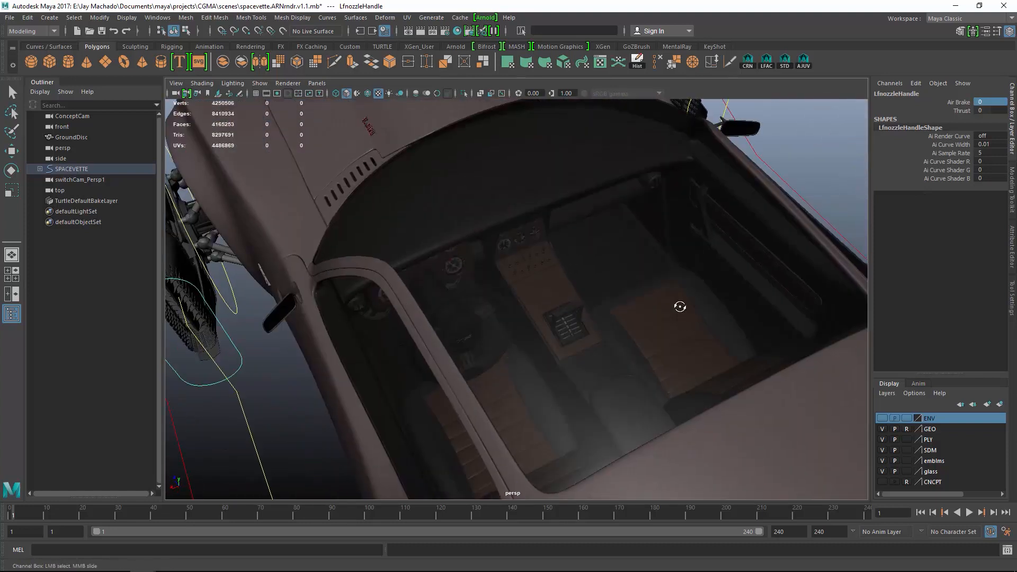
middle_click_drag(679, 307, 712, 295, "alt")
right_click_drag(712, 295, 713, 300, "alt")
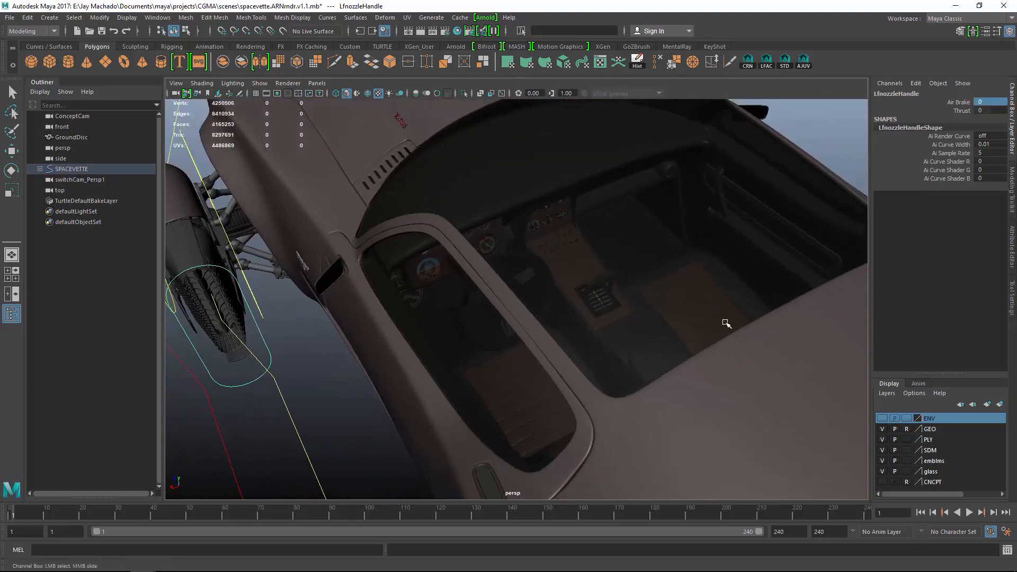
left_click_drag(735, 323, 631, 307, "alt")
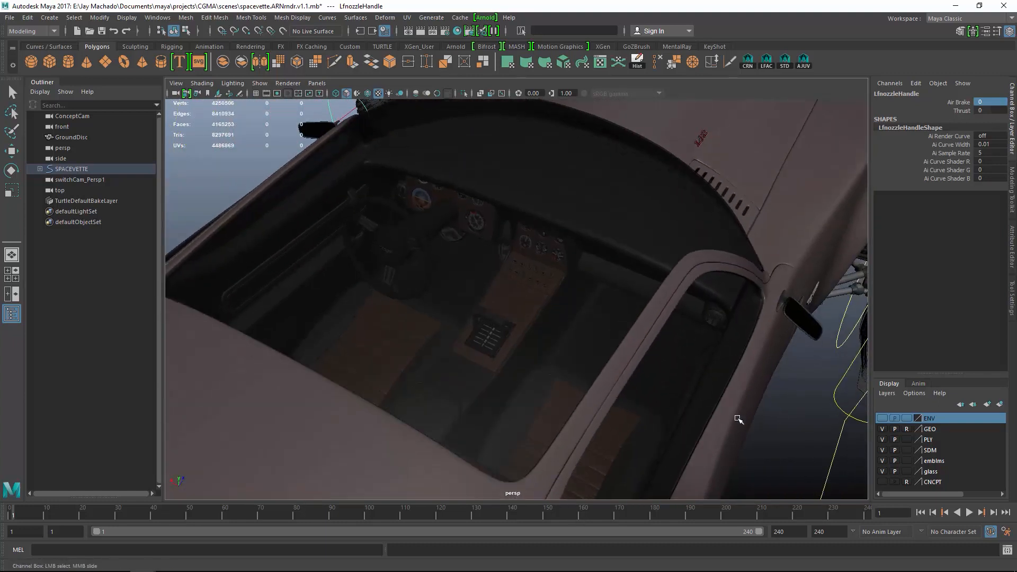
left_click(883, 440)
left_click(882, 440)
left_click(883, 471)
Step: Inspect the steering wheel up close, selecting its horn emblem and horn meshes in turn, and clear the selection
left_click_drag(636, 340, 588, 344, "alt")
middle_click_drag(625, 371, 647, 402, "alt")
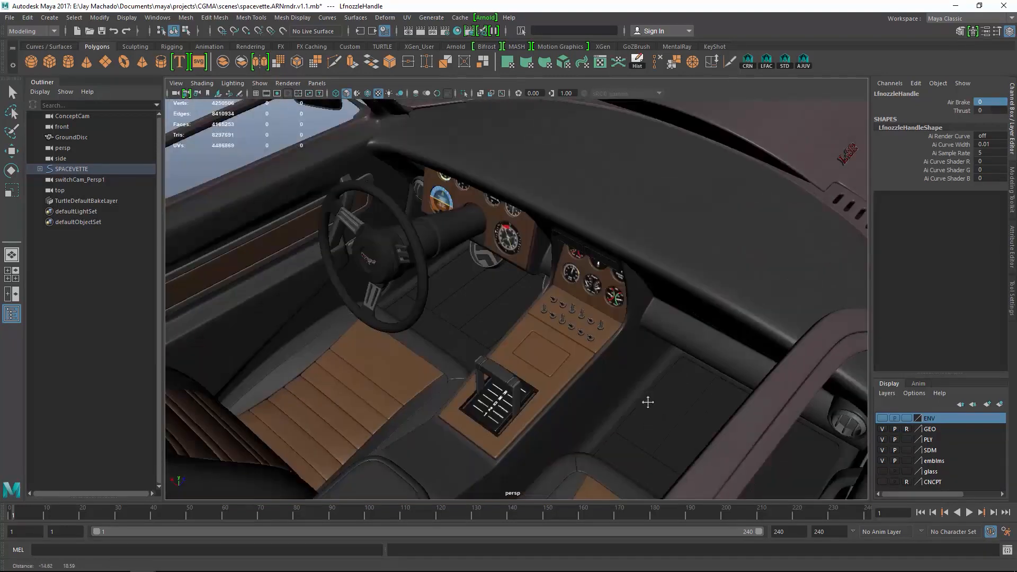
left_click_drag(647, 402, 578, 324, "alt")
mouse_move(589, 339)
right_mouse_down("alt")
mouse_move(604, 361)
mouse_move(600, 345)
right_mouse_up("alt")
left_click_drag(600, 344, 620, 356, "alt")
left_click(412, 273)
key("w")
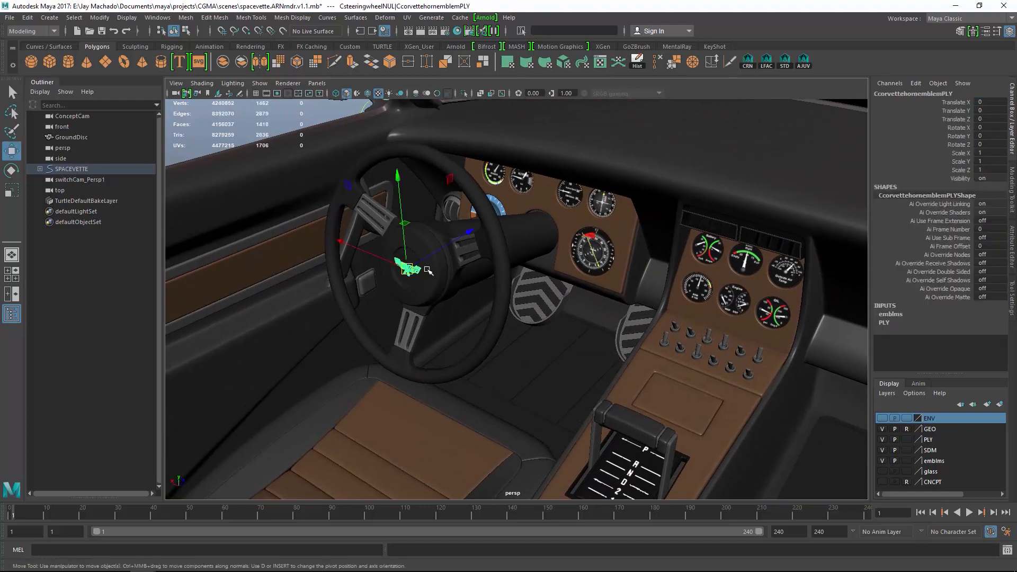
left_click(442, 276)
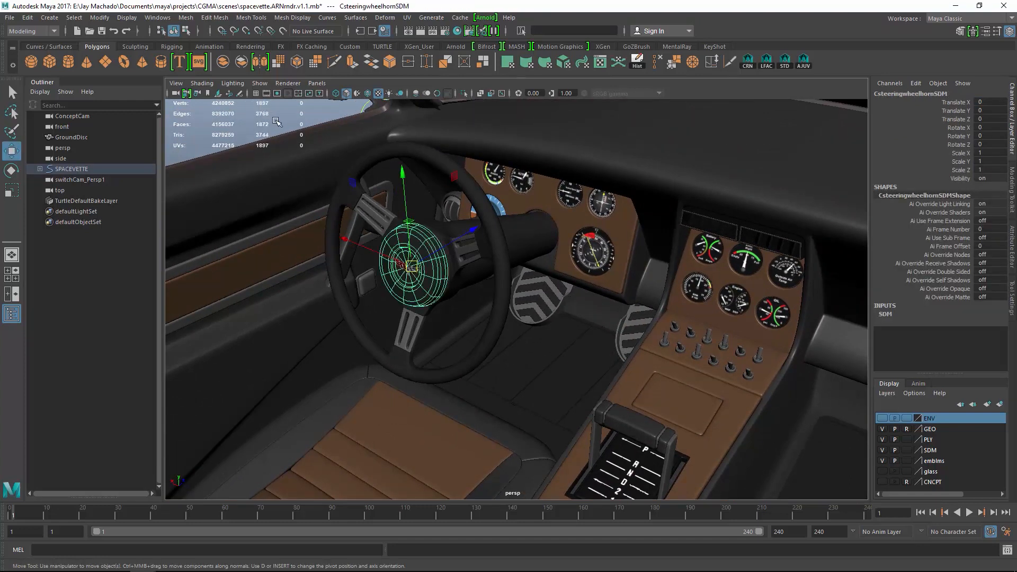
left_click(275, 121)
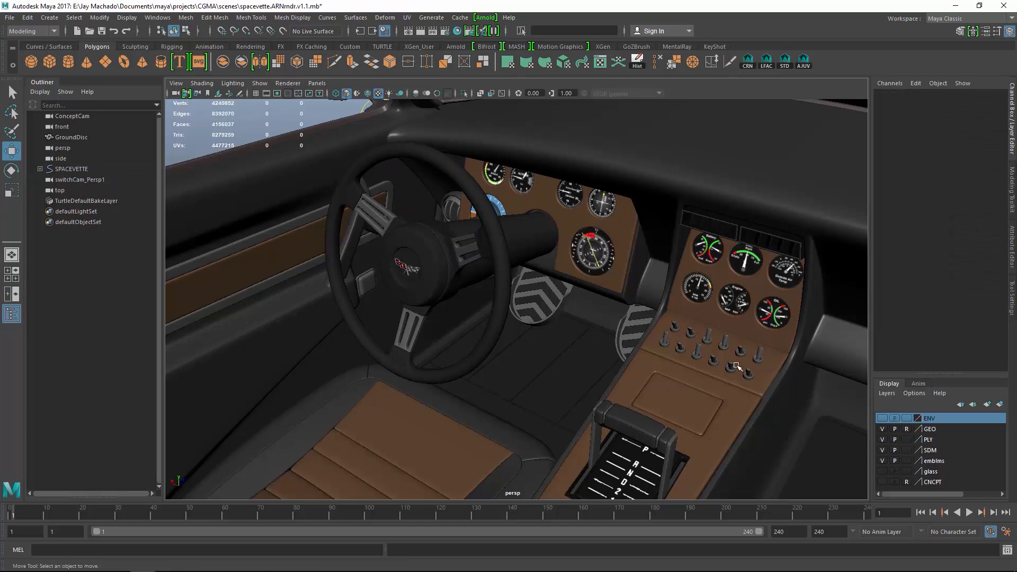
Step: Examine the center console, shifter, seats and rear cockpit wall, ending on an exterior view of the open cabin
left_click_drag(718, 351, 698, 329, "alt")
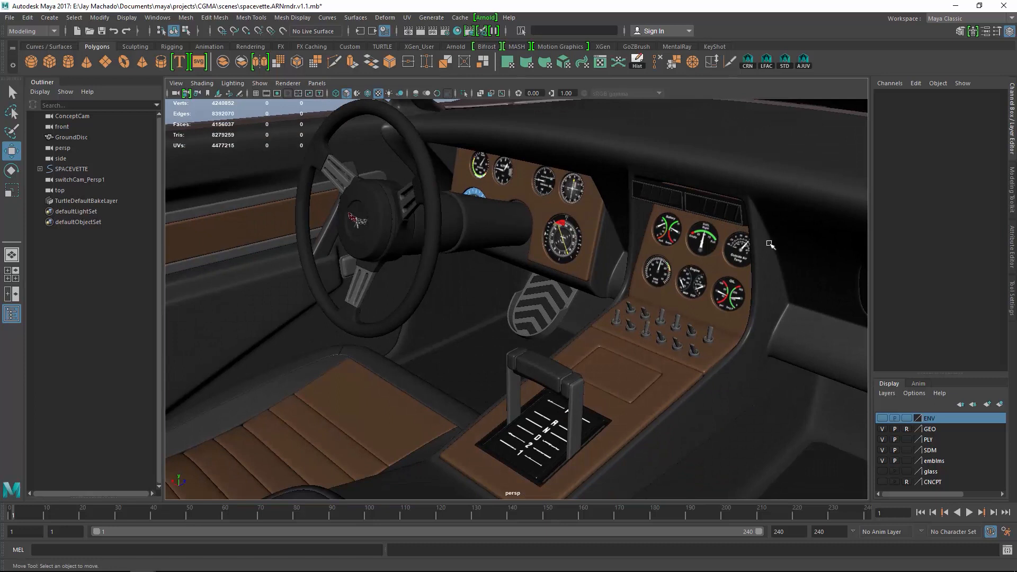
left_click_drag(744, 308, 599, 273, "alt")
right_click_drag(600, 273, 568, 285, "alt")
left_click_drag(567, 285, 548, 287, "alt")
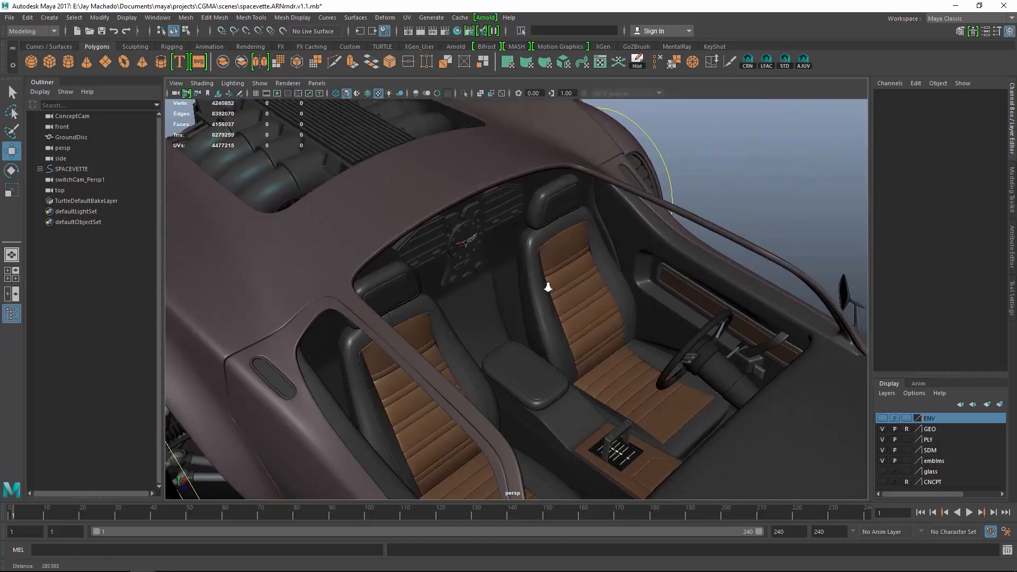
right_click_drag(547, 287, 606, 295, "alt")
left_click_drag(465, 227, 750, 348, "alt")
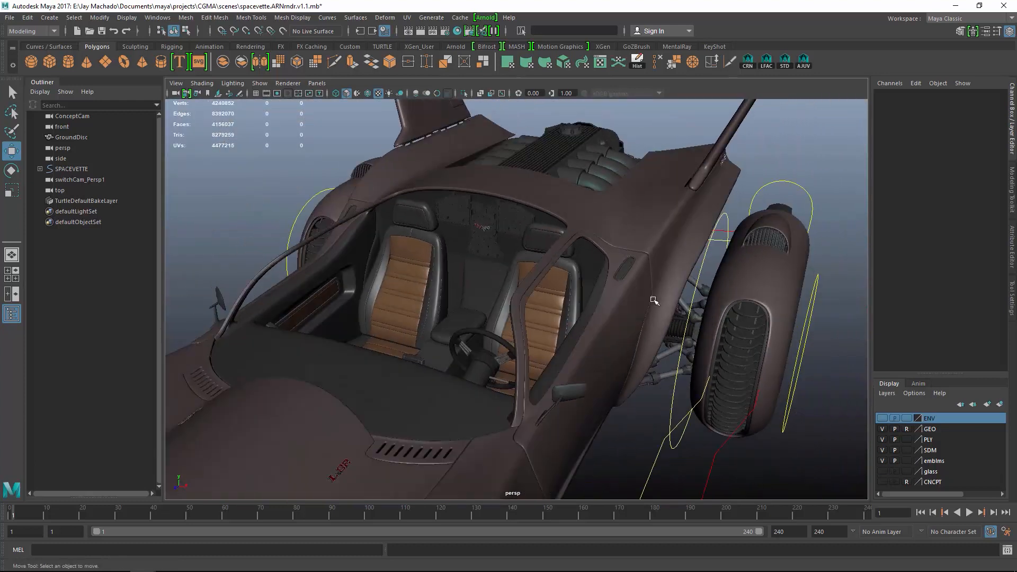
Step: Show the glass display layer again and view the closed cabin from the vehicle's front side
left_click(882, 472)
left_click_drag(663, 411, 683, 301, "alt")
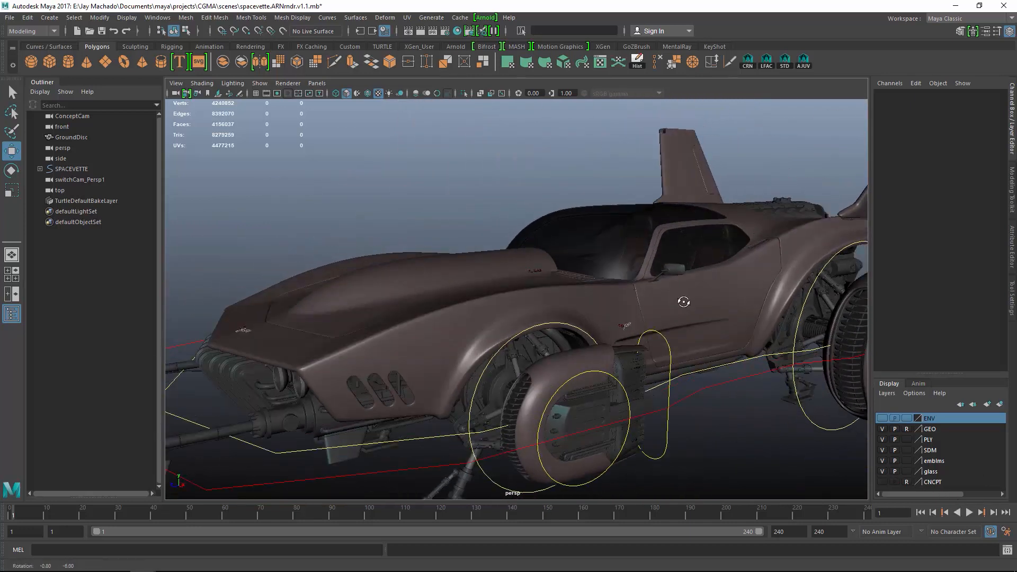
right_click_drag(684, 302, 650, 291, "alt")
left_click_drag(650, 292, 621, 287, "alt")
right_click_drag(621, 286, 621, 382, "alt")
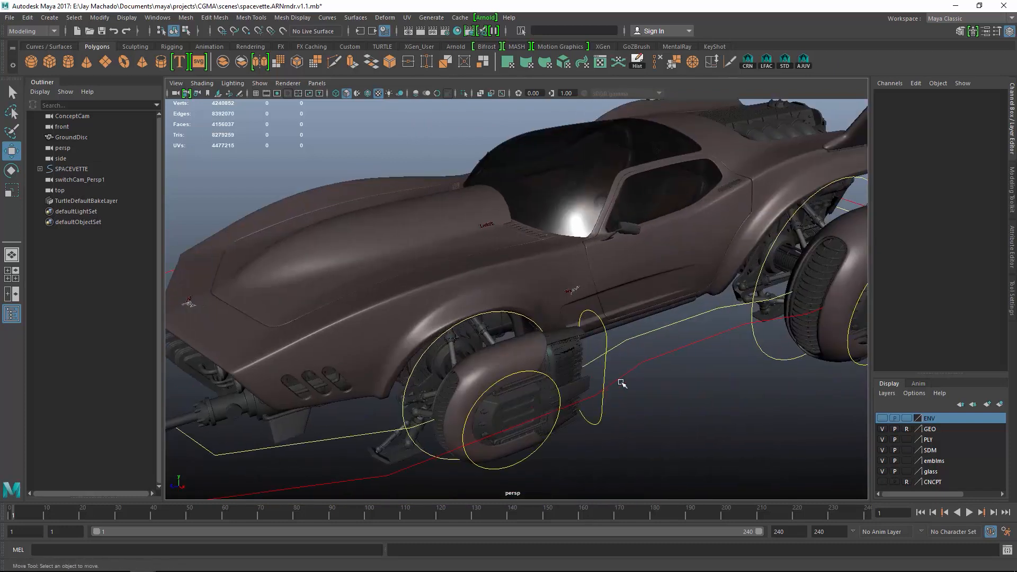
Step: Select the SPACEVETTE root control to highlight the entire vehicle, and clear the selection
left_click(598, 421)
left_click(688, 431)
left_click_drag(666, 341, 689, 374)
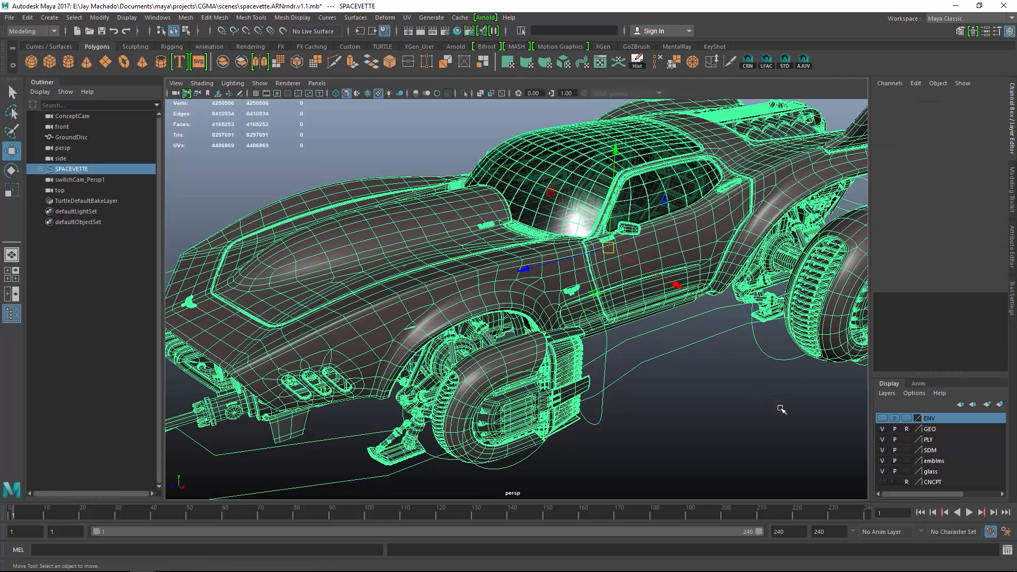
left_click(776, 409)
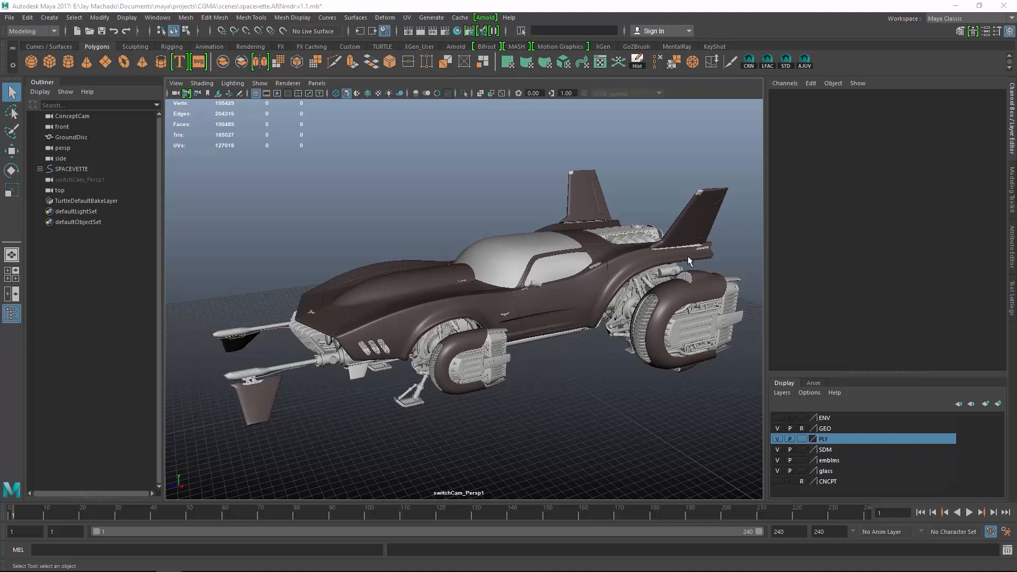
Step: Open the Hypershade, select every object using the bodyMAT material, and move the window aside to uncover part of the vehicle
left_click(157, 17)
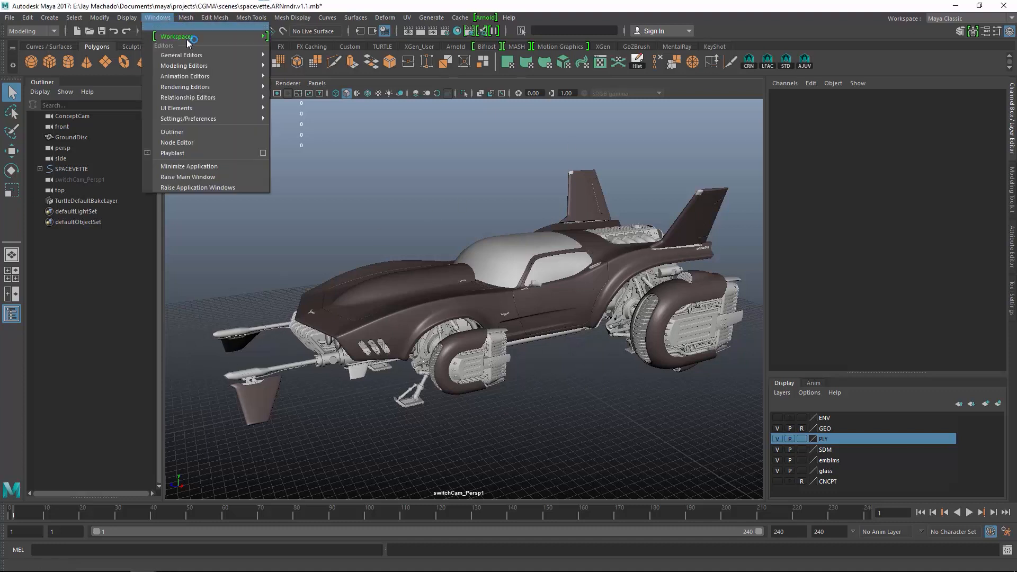
mouse_move(198, 57)
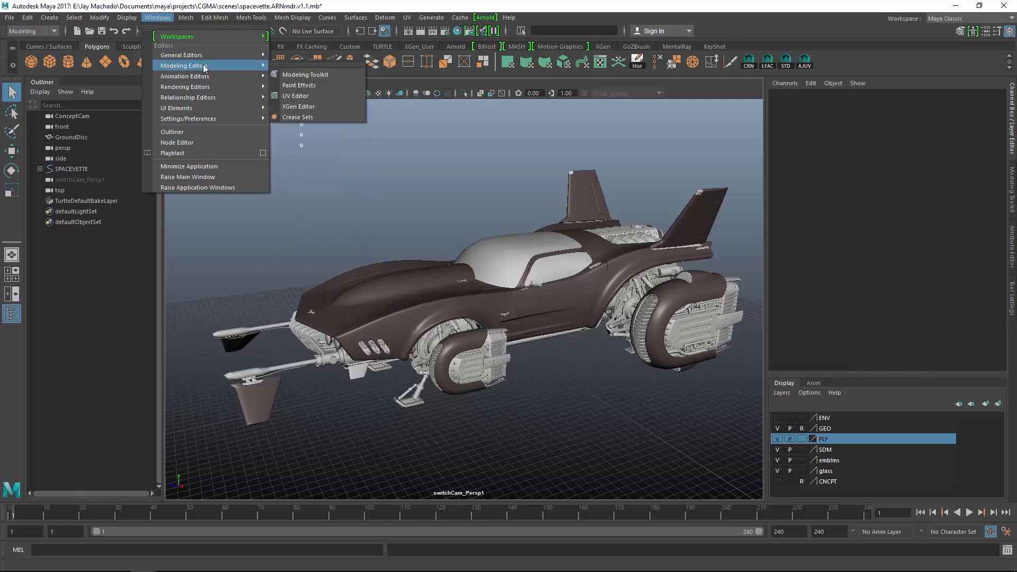
mouse_move(217, 99)
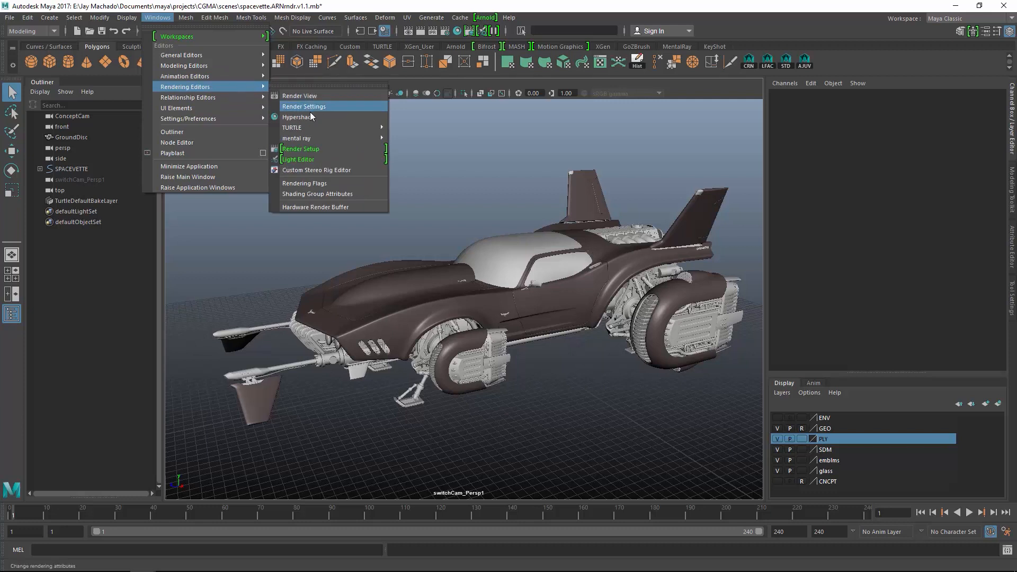
left_click(310, 117)
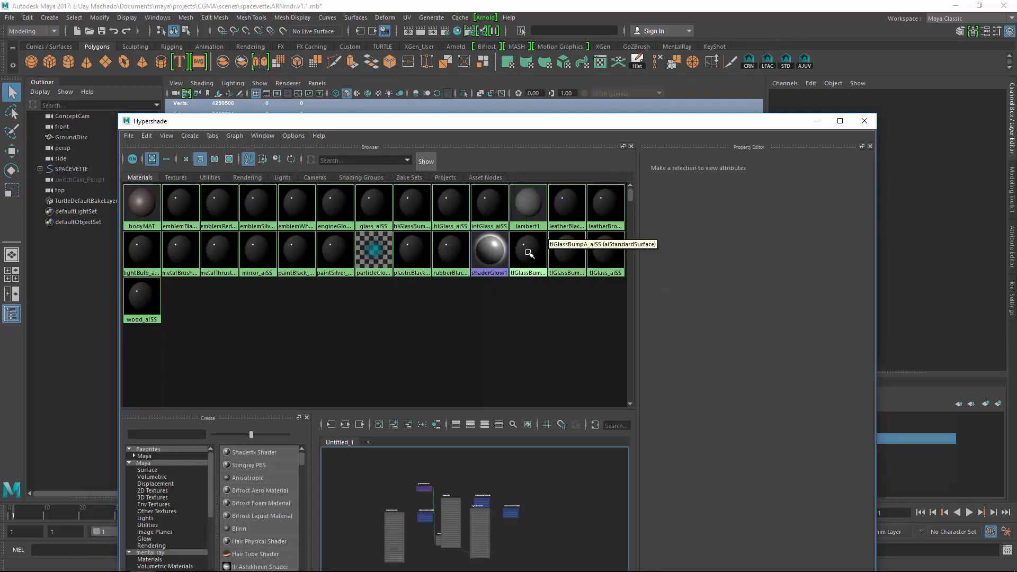
right_click(145, 205)
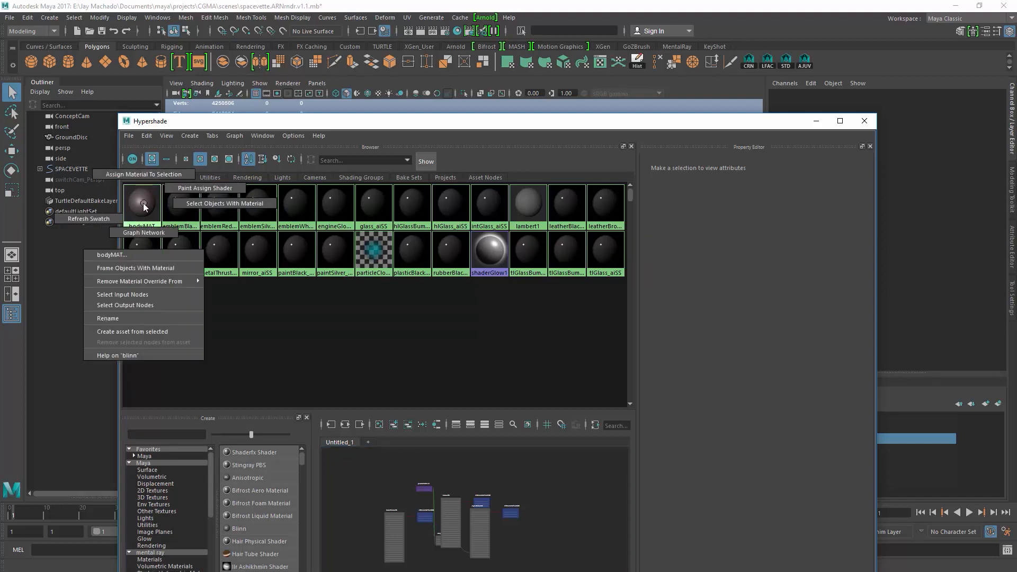
left_click(195, 204)
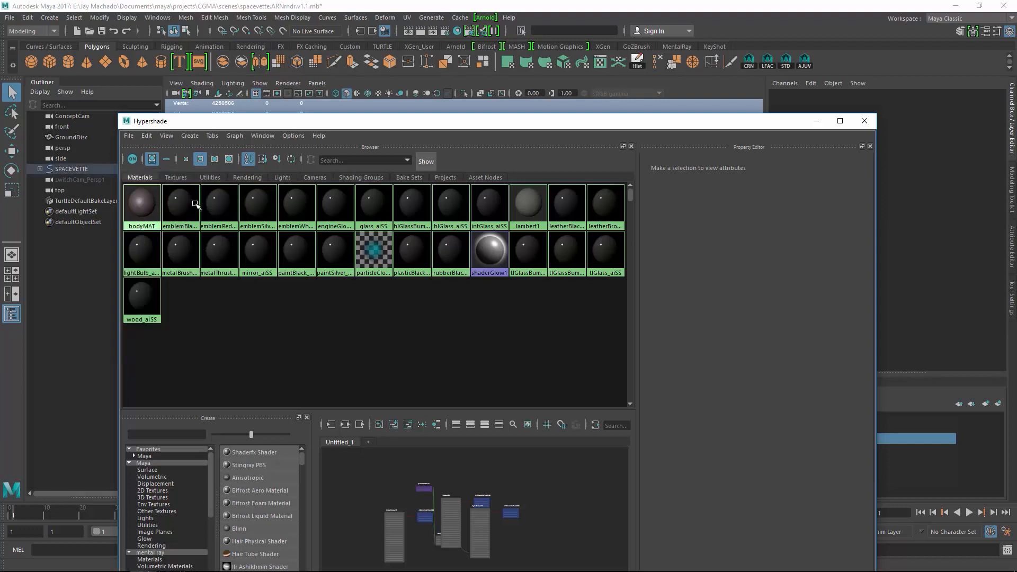
left_click_drag(380, 120, 570, 102)
Step: Assign a new Arnold aiStandardSurface material to the selected body parts
right_click(221, 228)
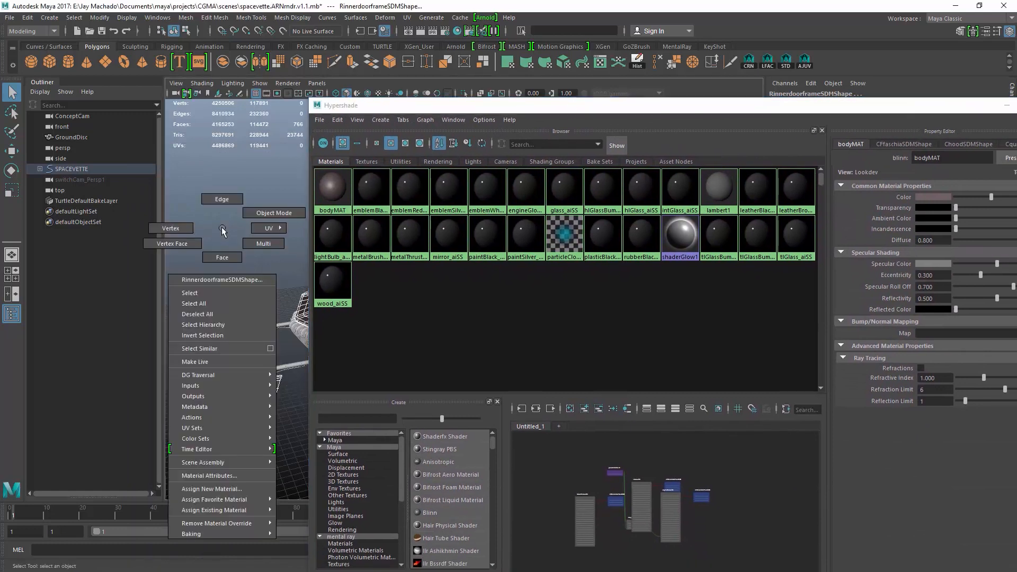
left_click(237, 489)
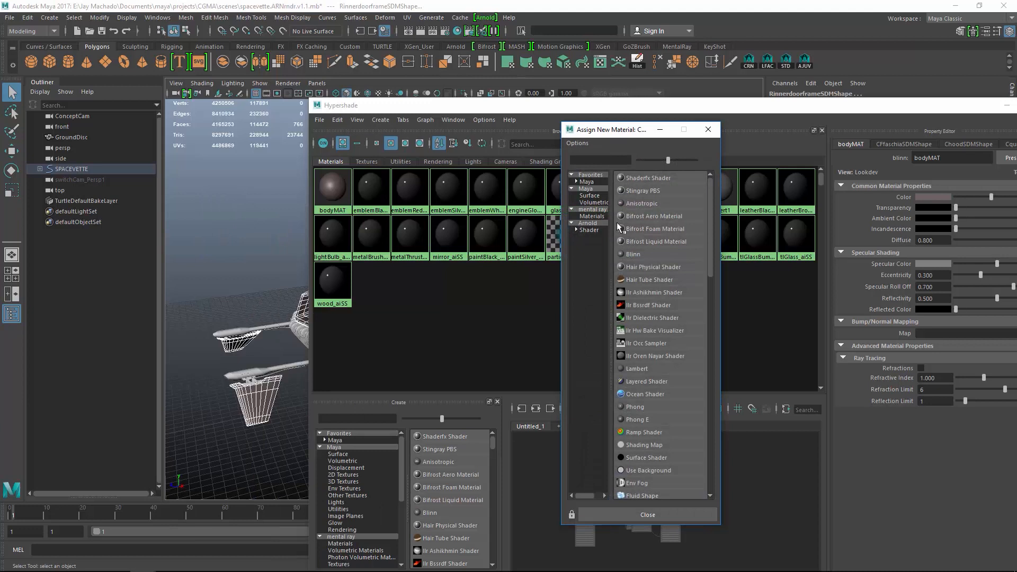
left_click(590, 230)
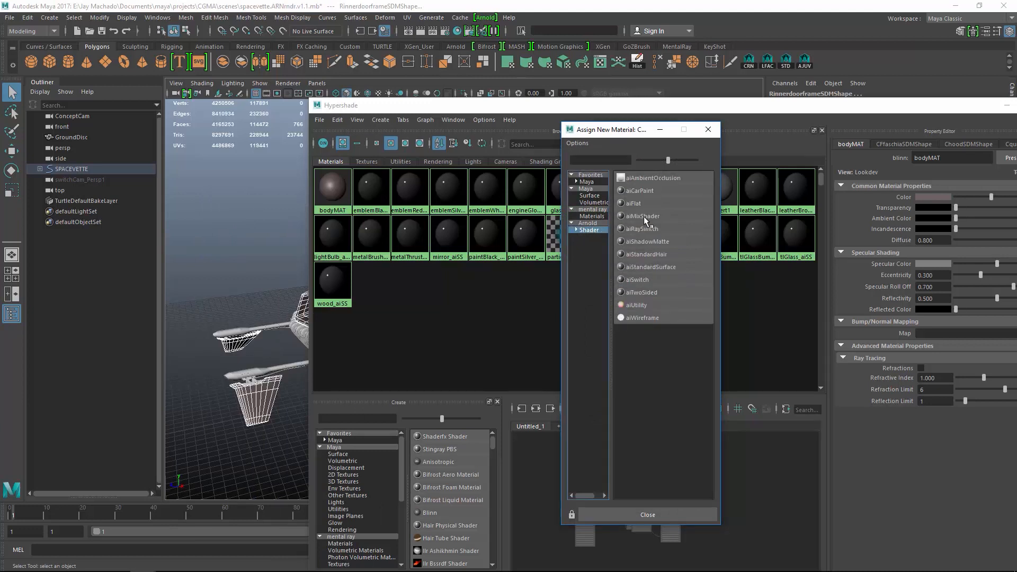
left_click(657, 267)
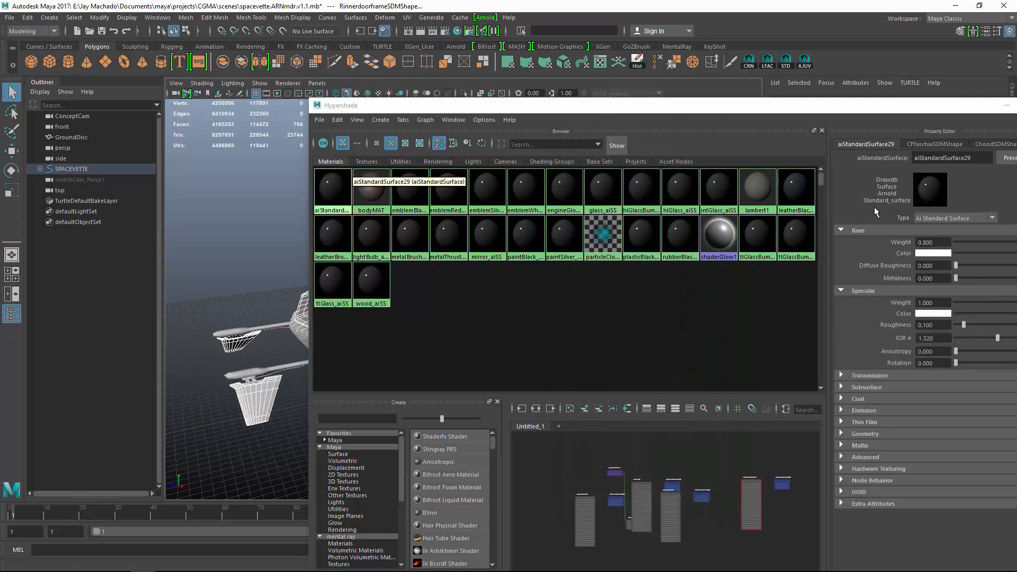
Step: Rename the new material carPaint_aiSS and delete the unused shading nodes
double_click(963, 158)
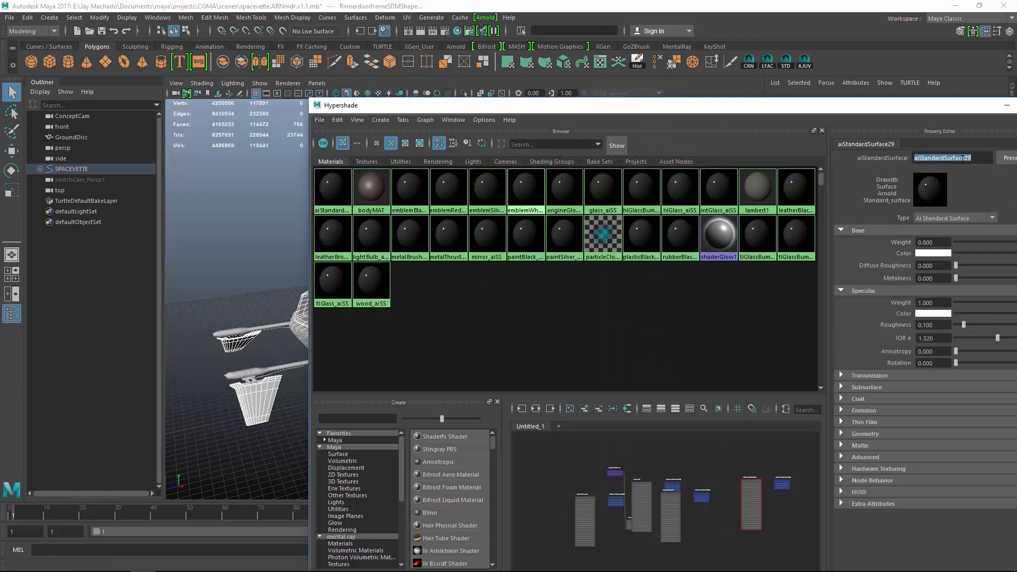
type("carPaint_aiSS")
key("Return")
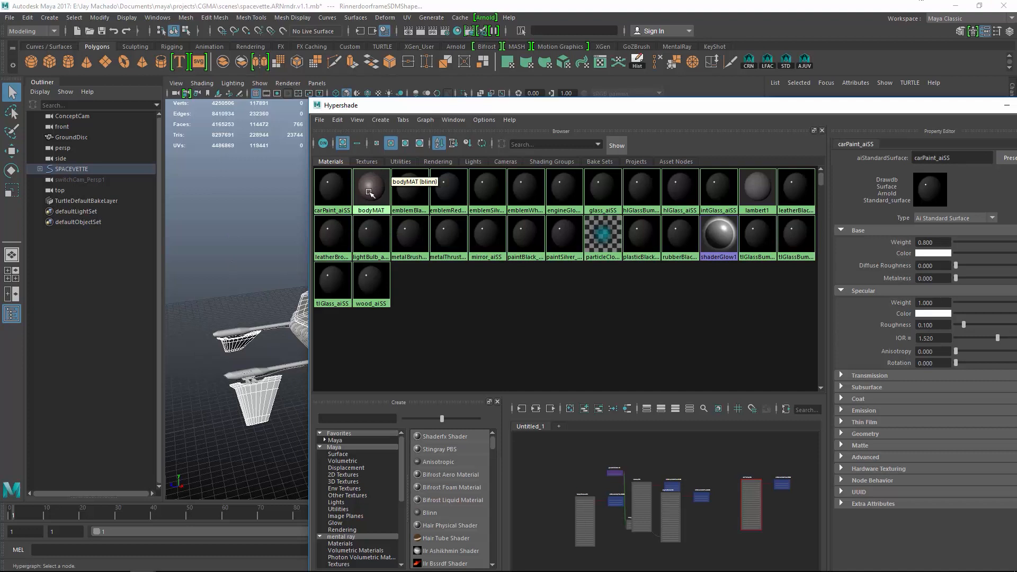
left_click(336, 122)
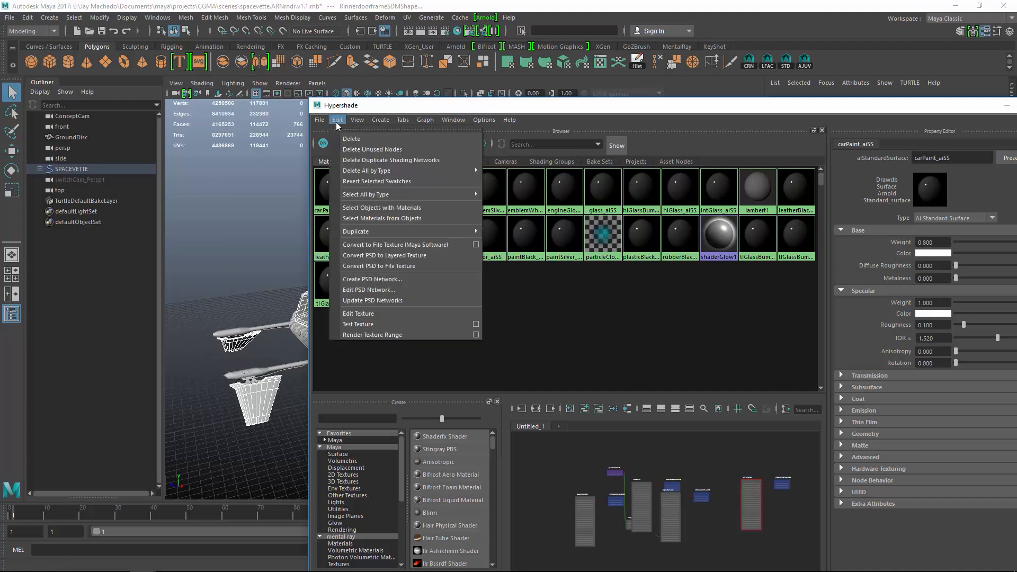
left_click(381, 149)
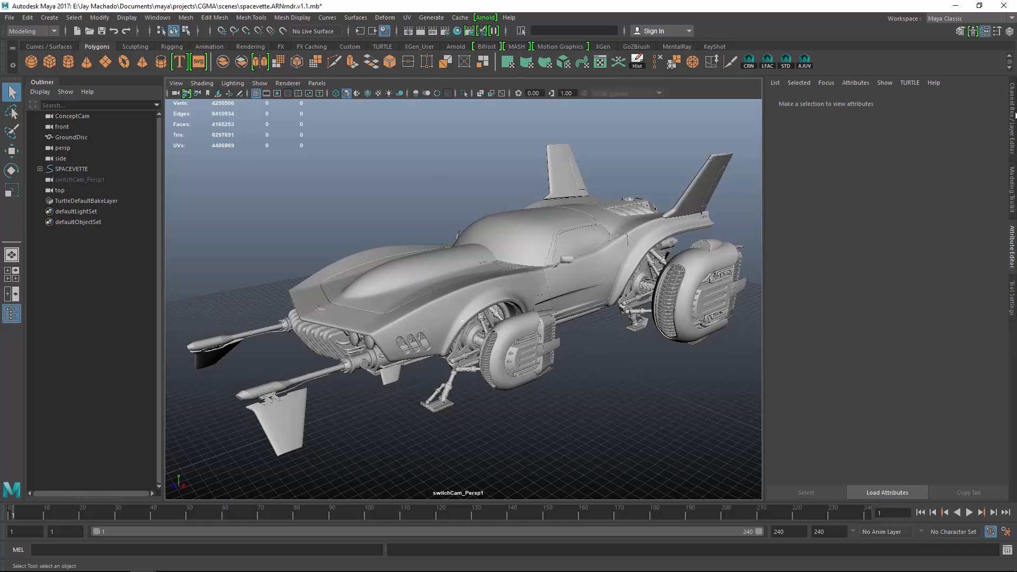
Step: Show the ENV display layer so the environment surrounds the vehicle, and frame the car in a three-quarter view
left_click(1014, 114)
left_click(777, 419)
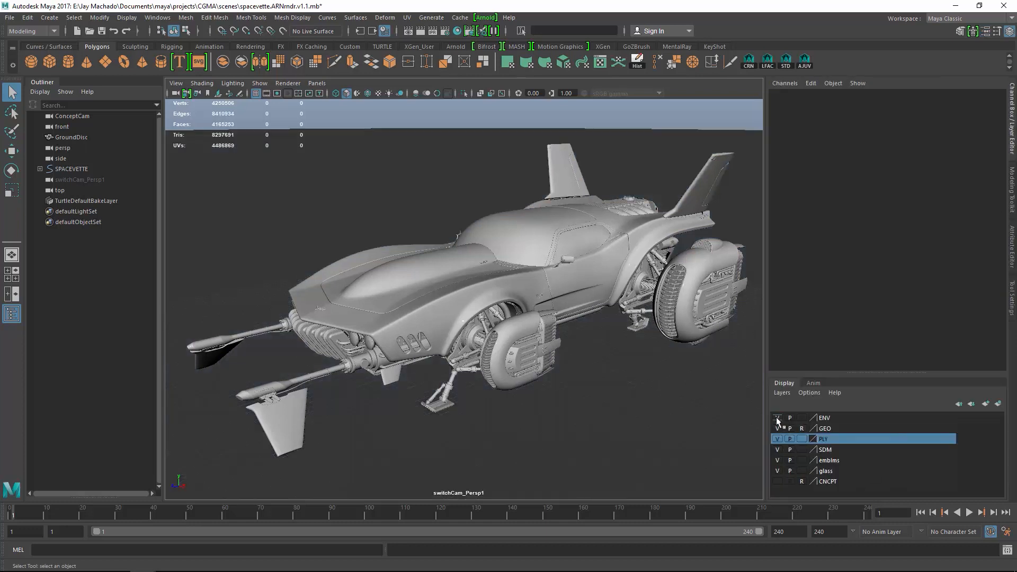
mouse_move(627, 343)
left_mouse_down("alt")
mouse_move(551, 310)
mouse_move(625, 358)
left_mouse_up("alt")
right_click_drag(626, 358, 631, 369, "alt")
left_click_drag(630, 369, 624, 347, "alt")
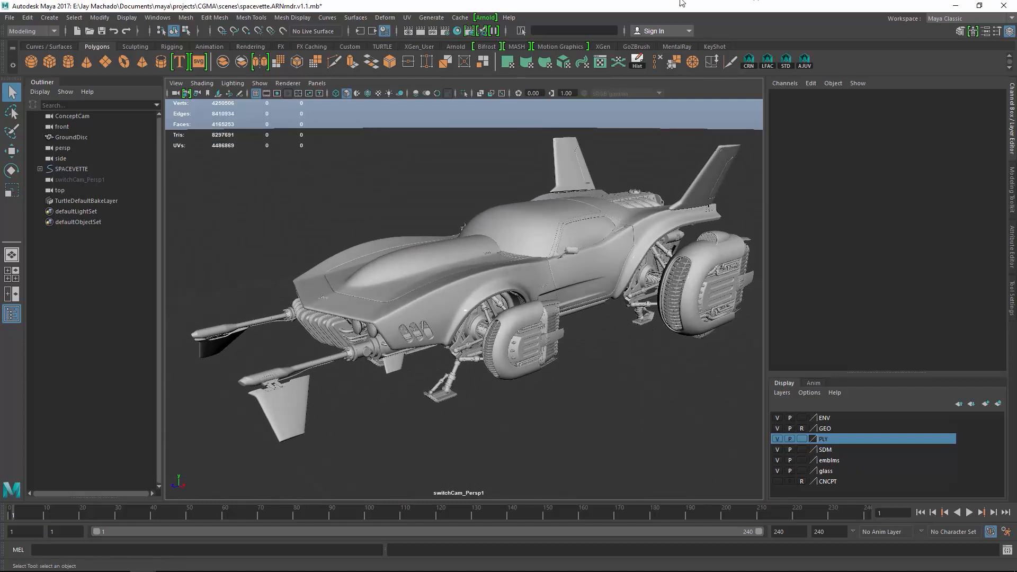
Step: Open the Arnold RenderView and place it beside the vehicle in the viewport
left_click(490, 19)
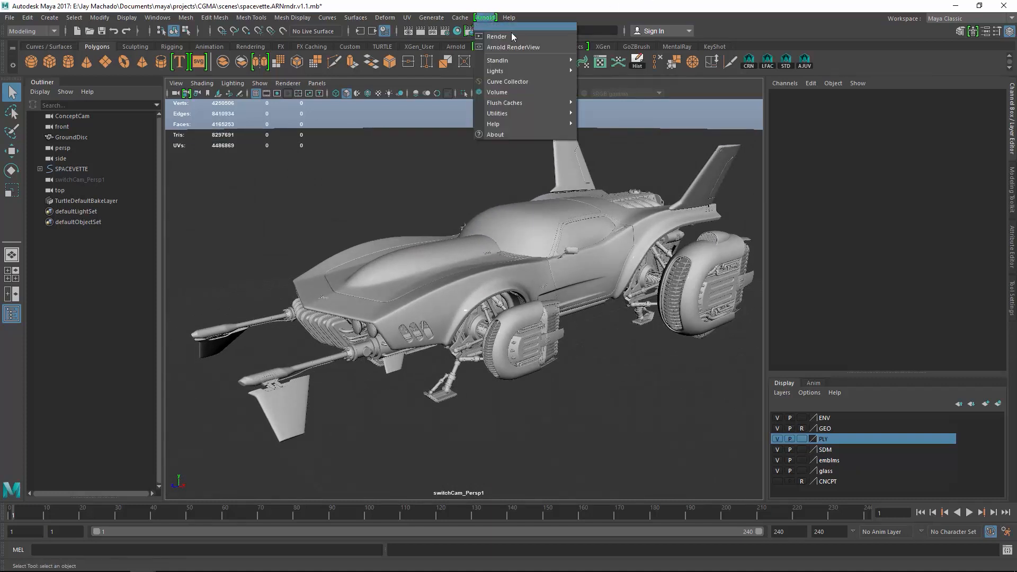
left_click(535, 48)
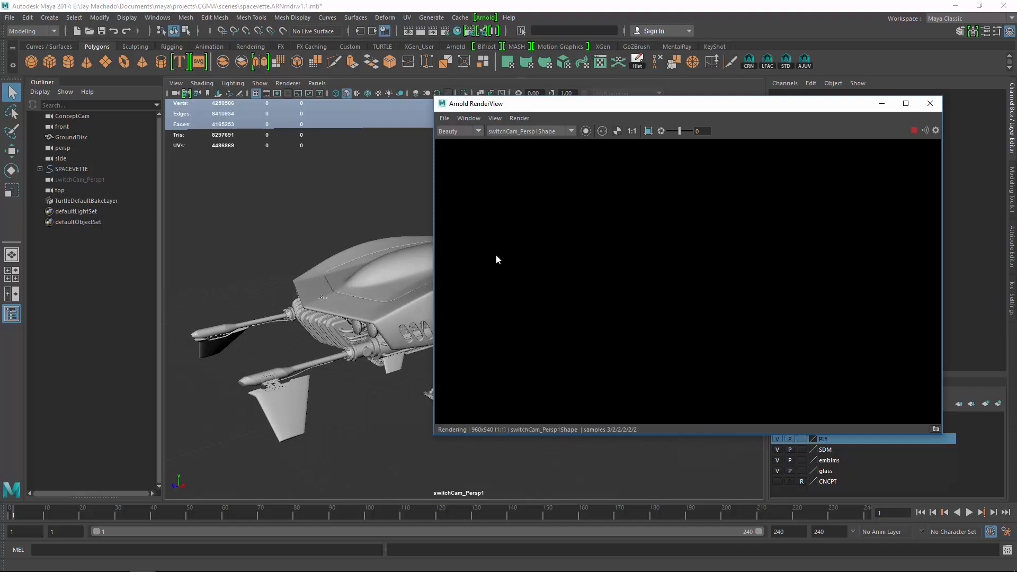
left_click_drag(747, 110, 791, 108)
left_click_drag(404, 184, 364, 161, "alt")
Step: Add a directional light to the scene
left_click(49, 18)
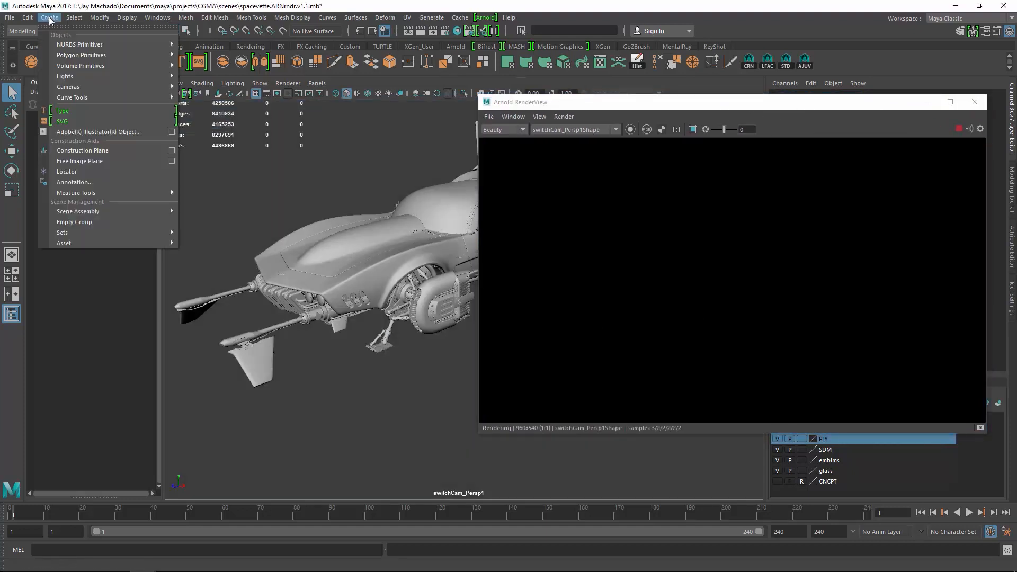
mouse_move(77, 78)
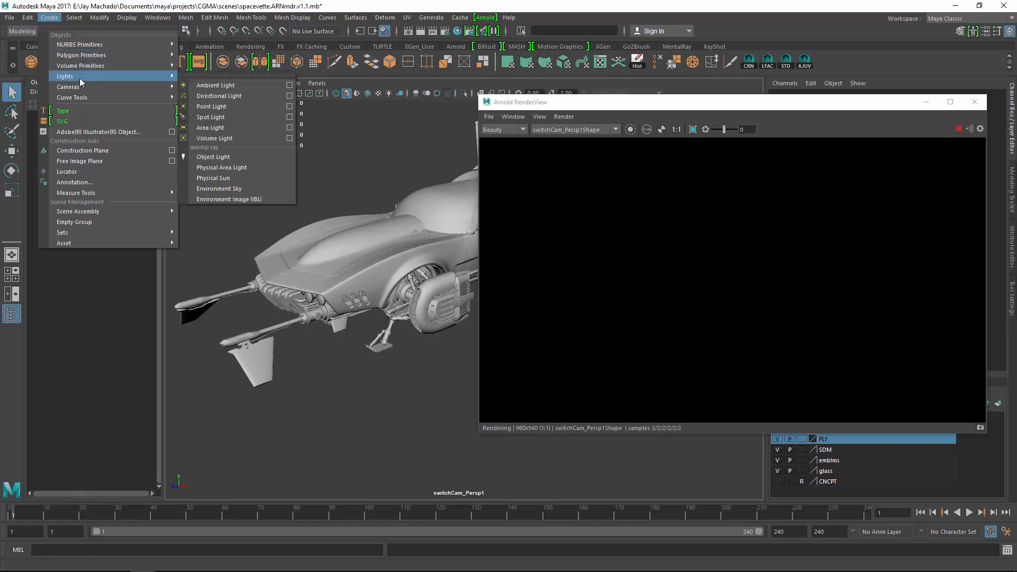
left_click(224, 97)
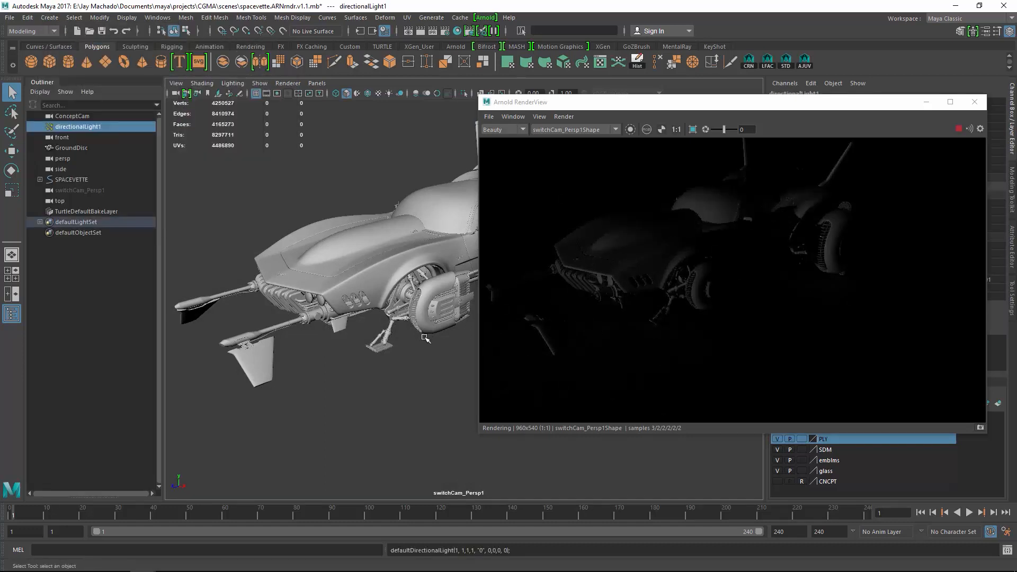
Step: Position the directional light above the hood and rotate it to shine down on the front and side of the vehicle
key("w")
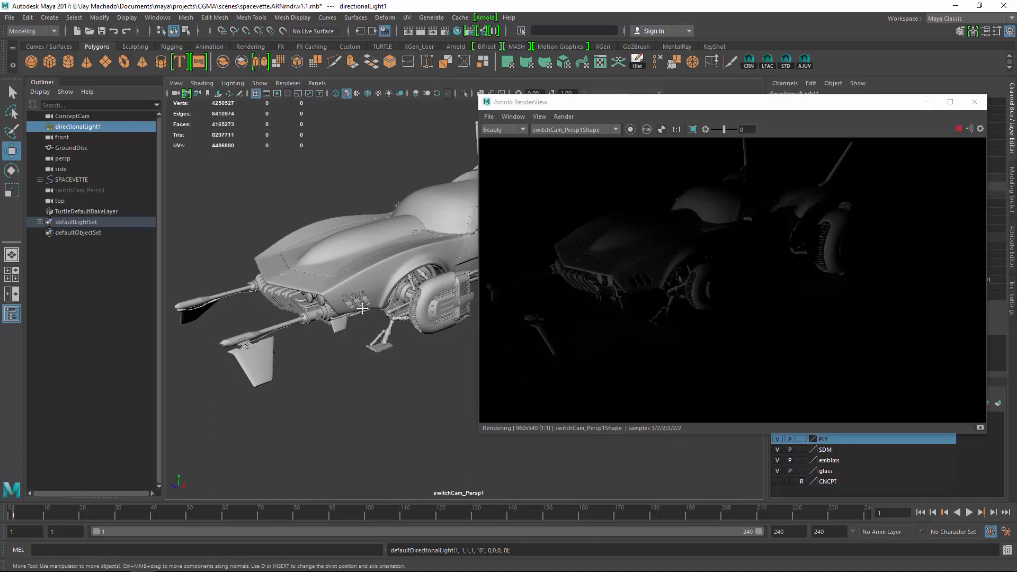
middle_click_drag(358, 306, 330, 299, "alt")
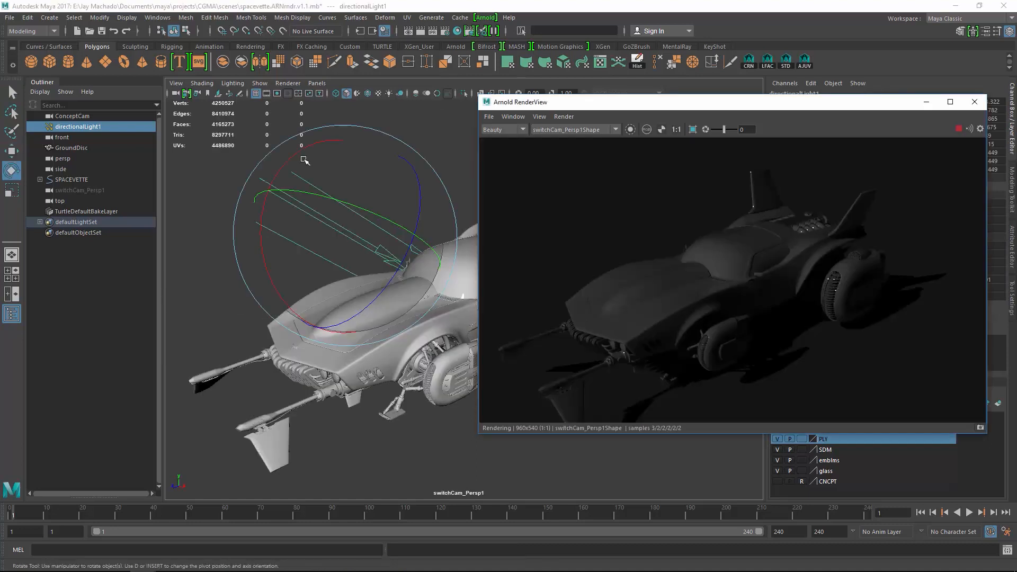
left_click_drag(327, 169, 380, 178)
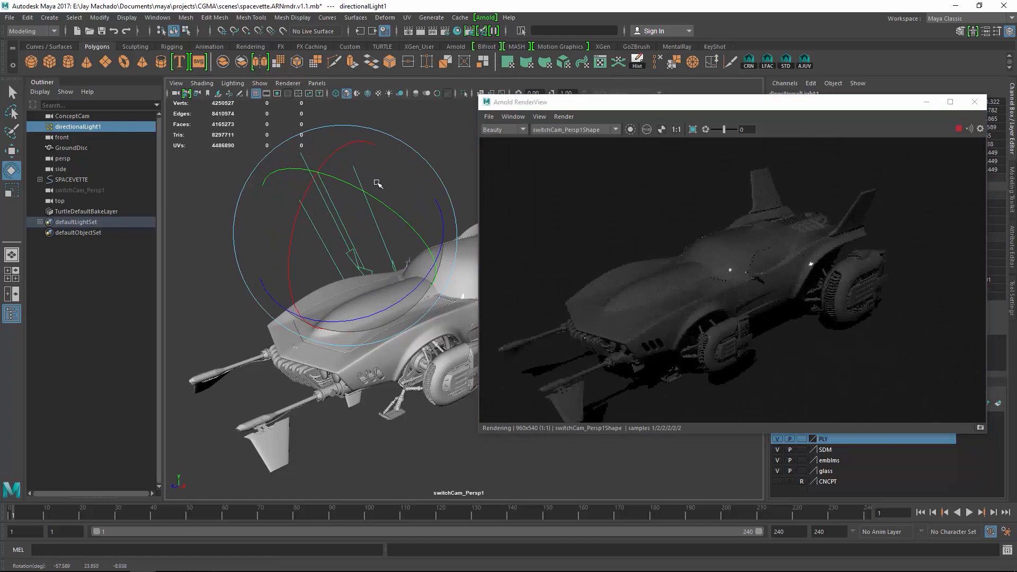
mouse_move(407, 436)
left_mouse_down("alt")
mouse_move(400, 431)
mouse_move(404, 445)
mouse_move(443, 422)
mouse_move(412, 430)
mouse_move(432, 441)
mouse_move(403, 435)
left_mouse_up("alt")
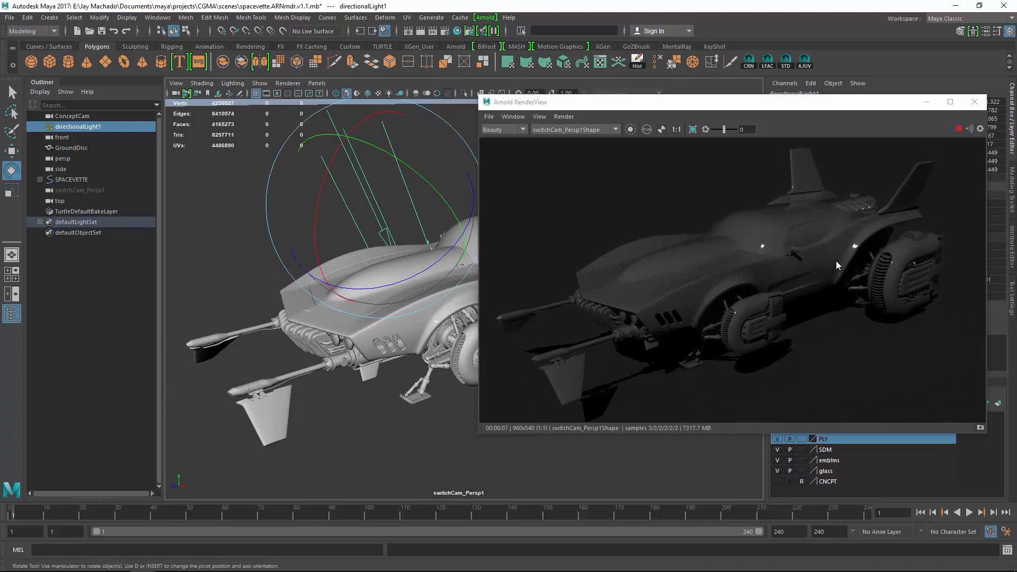
Step: Examine the rendered vehicle by zooming and panning across the render image, and fit the whole image back in the window
right_click_drag(911, 244, 739, 289, "alt")
middle_click_drag(836, 349, 785, 333, "alt")
right_click_drag(731, 260, 859, 292, "alt")
right_click_drag(771, 304, 807, 306, "alt")
middle_click_drag(808, 306, 792, 319, "alt")
right_click_drag(791, 319, 708, 286, "alt")
middle_click_drag(755, 269, 756, 186, "alt")
middle_click_drag(653, 189, 640, 279, "alt")
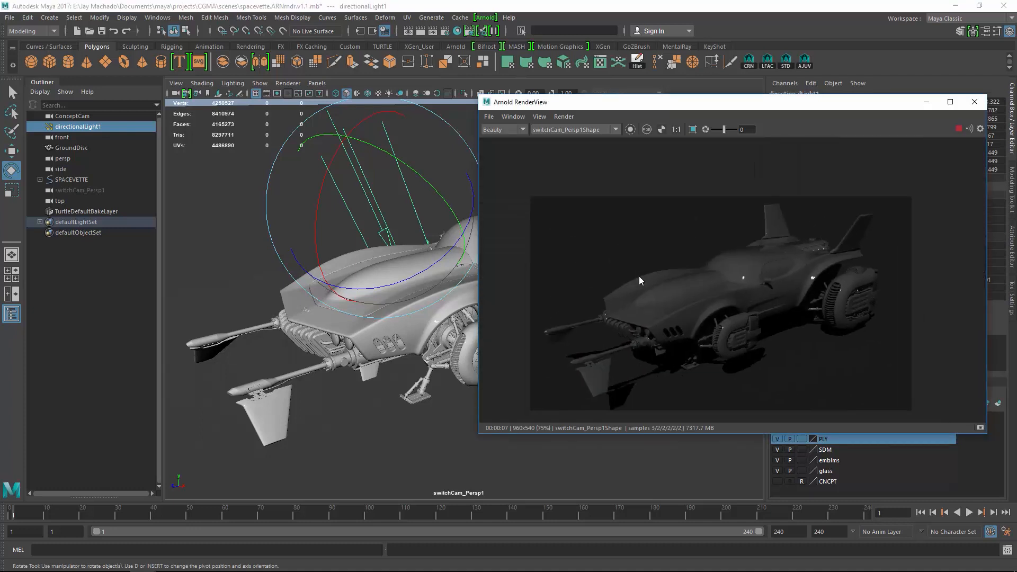
right_click_drag(639, 279, 900, 349, "alt")
key("f")
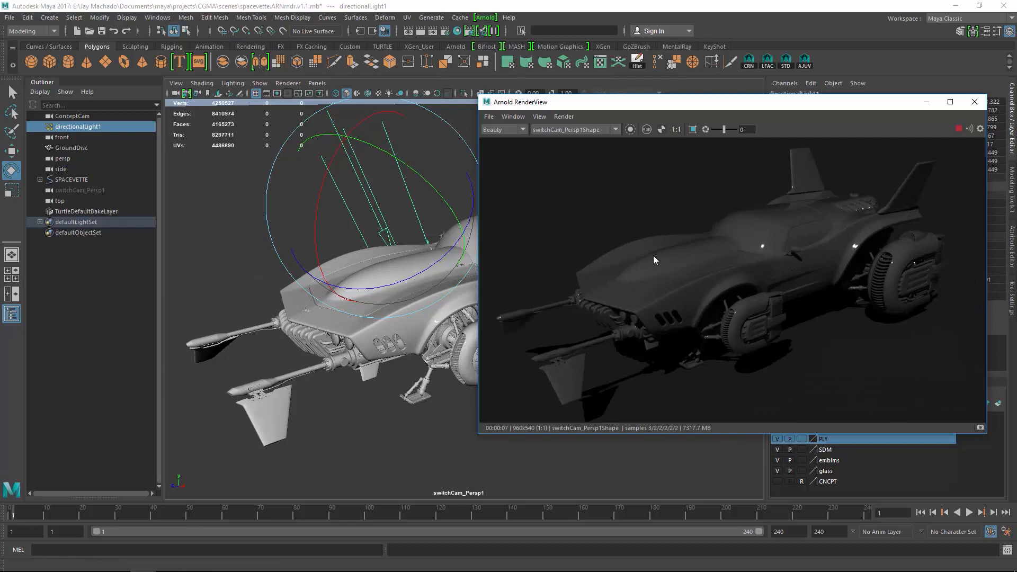
mouse_move(767, 224)
right_mouse_down("alt")
mouse_move(691, 211)
mouse_move(756, 234)
right_mouse_up("alt")
Step: Enable 3D Manipulation in the Arnold RenderView and orbit the camera from both the render and the viewport
left_click(513, 118)
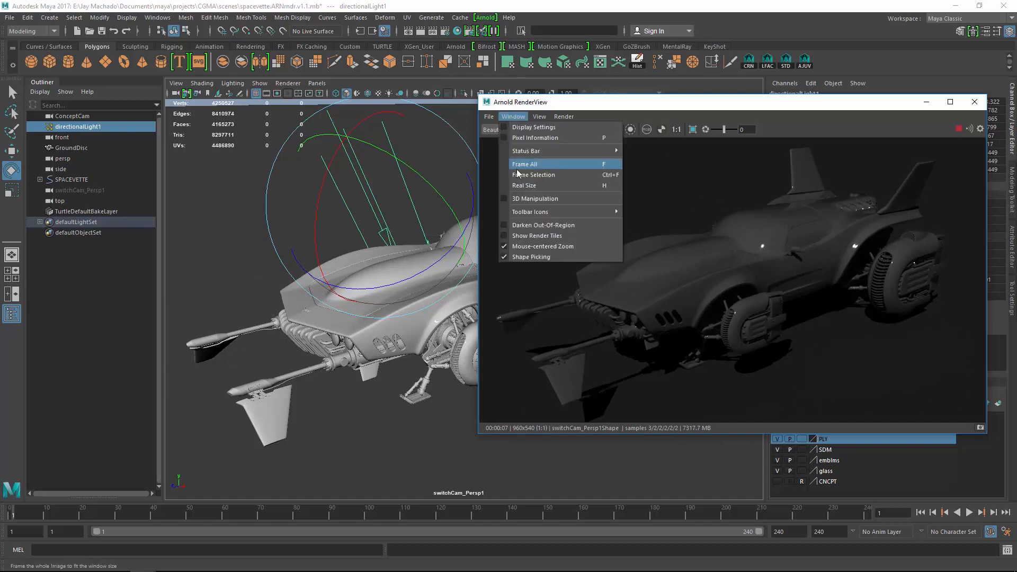
left_click(506, 198)
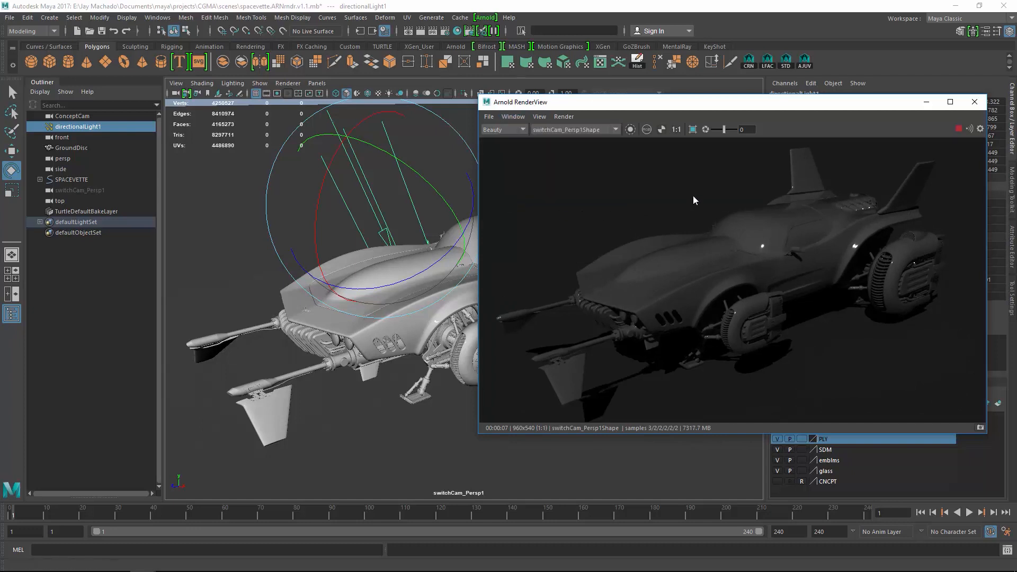
left_click_drag(693, 195, 723, 207, "alt")
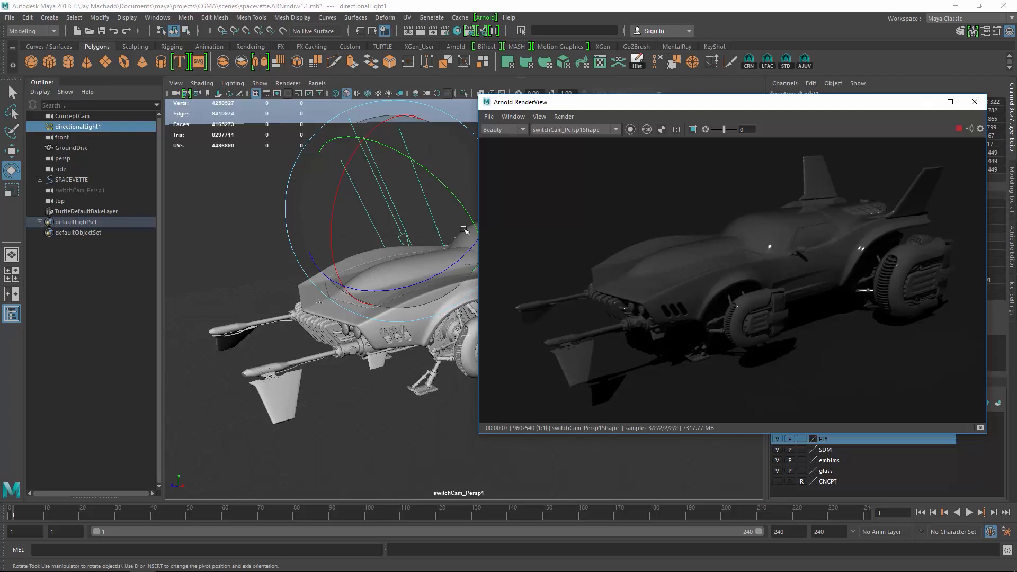
left_click_drag(443, 258, 392, 258, "alt")
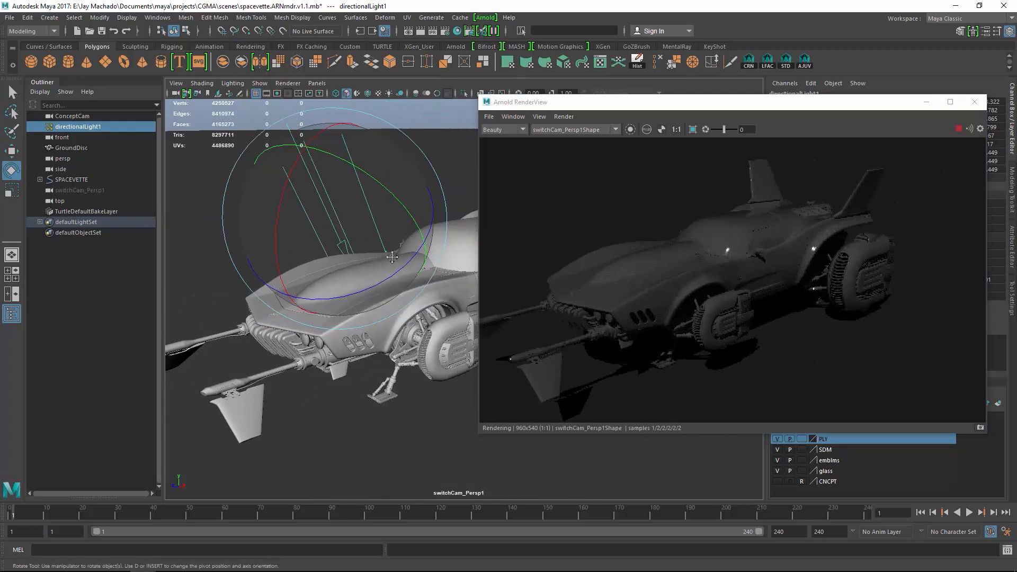
Step: Delete the directional light and add an Arnold skydome light to illuminate the vehicle
key("Delete")
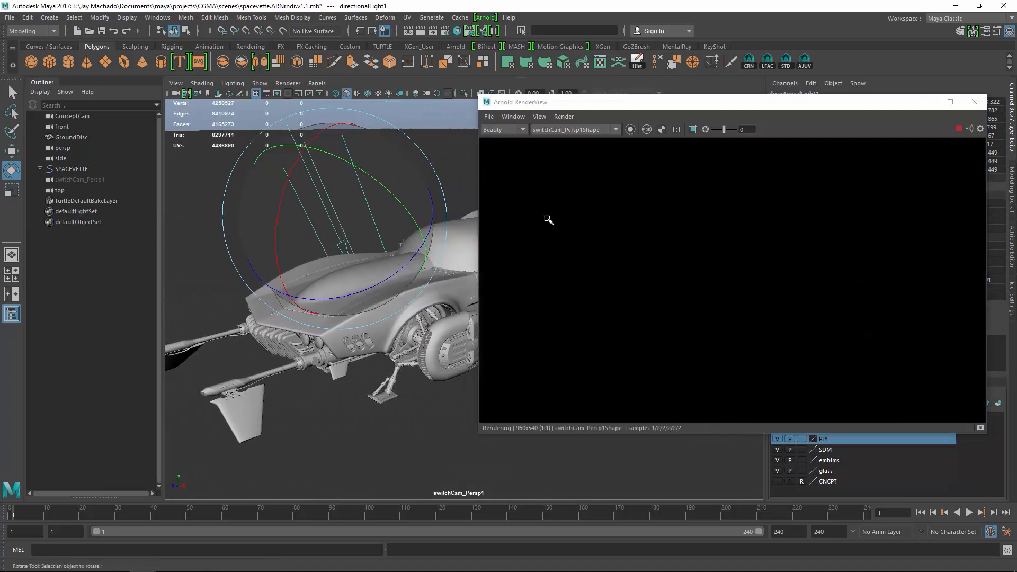
left_click(485, 17)
mouse_move(511, 73)
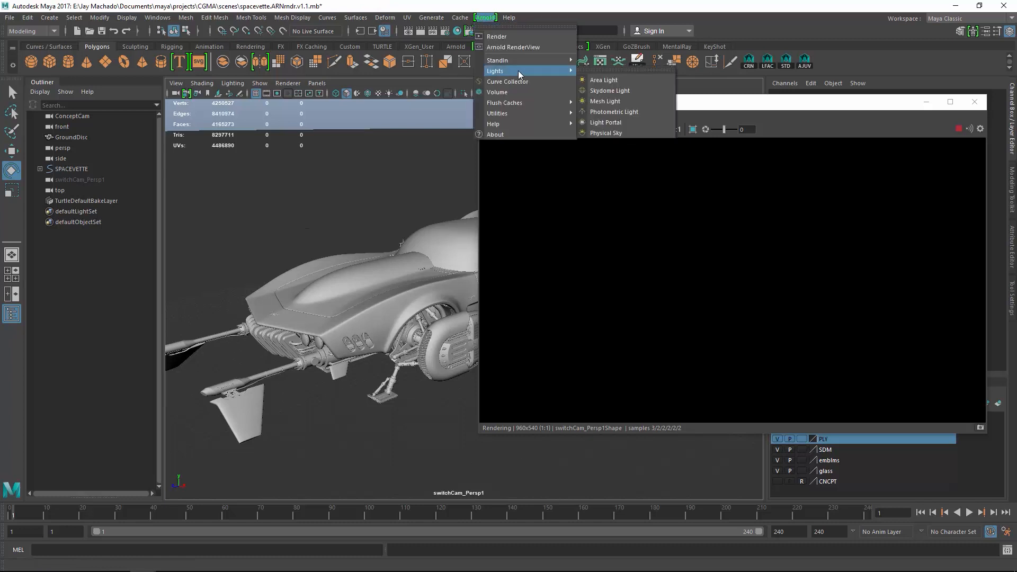
left_click(611, 91)
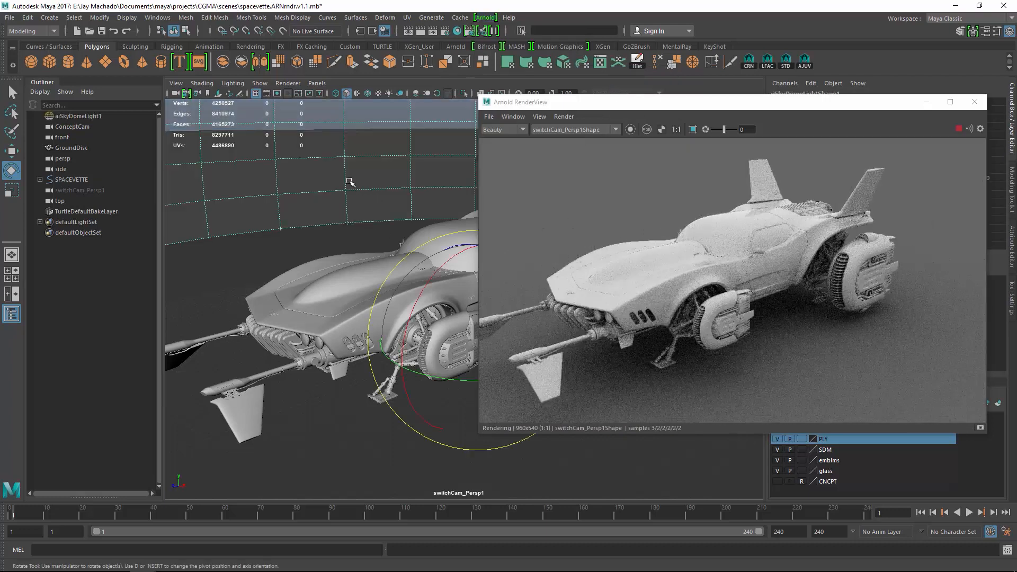
left_click_drag(349, 186, 386, 199, "alt")
right_click_drag(386, 199, 353, 197, "alt")
middle_click_drag(353, 181, 353, 173, "alt")
mouse_move(352, 174)
left_mouse_down("alt")
mouse_move(341, 175)
mouse_move(352, 193)
mouse_move(346, 170)
left_mouse_up("alt")
left_click_drag(715, 205, 454, 107, "alt")
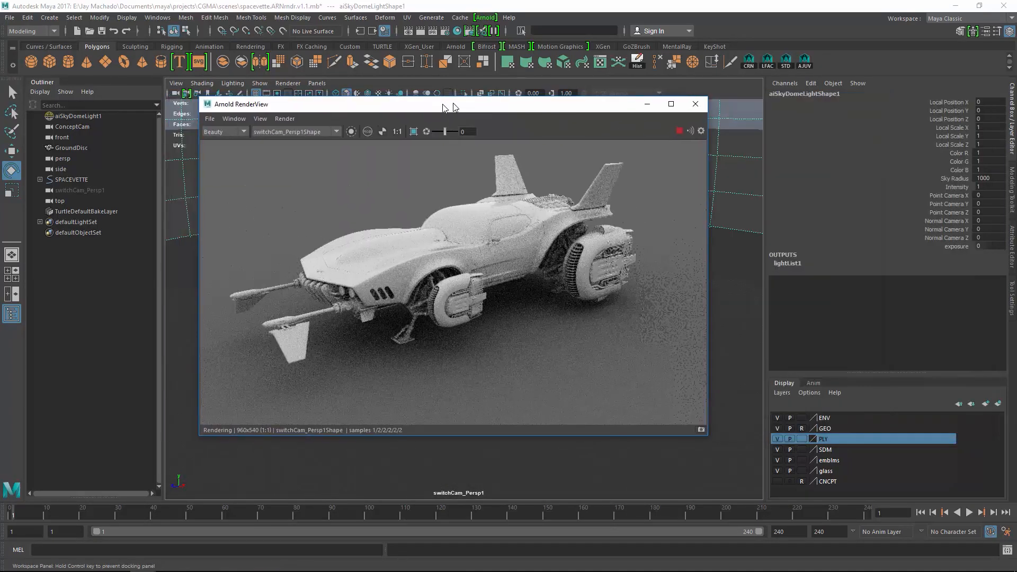
Step: Connect a File texture to the skydome light's Color attribute
left_click(71, 120)
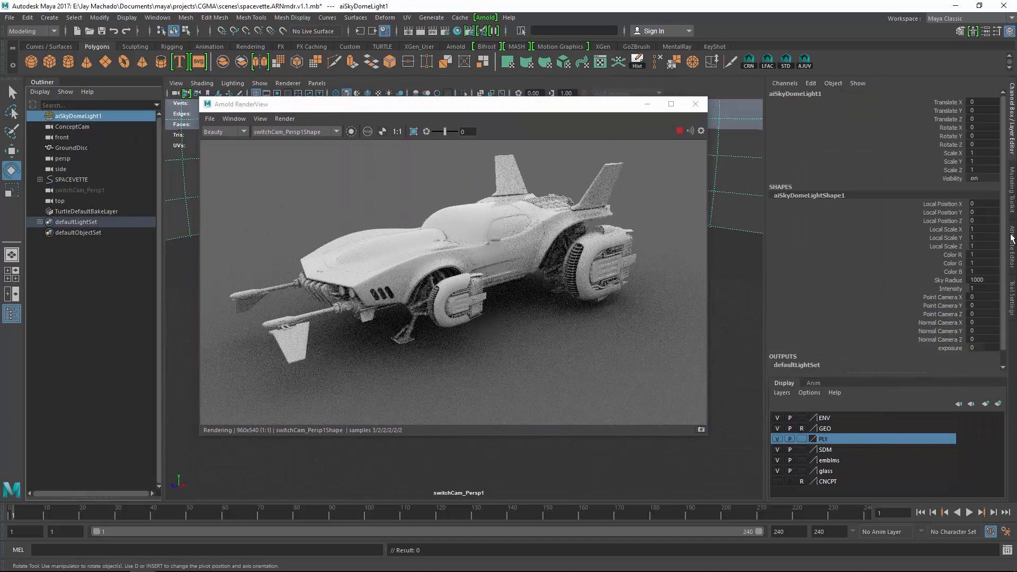
left_click(1011, 243)
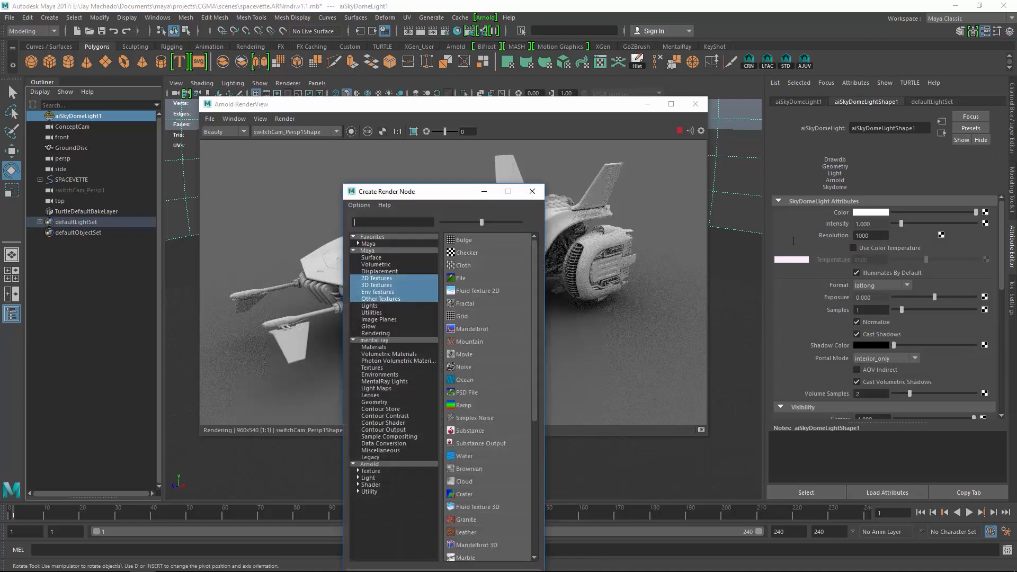
left_click(465, 278)
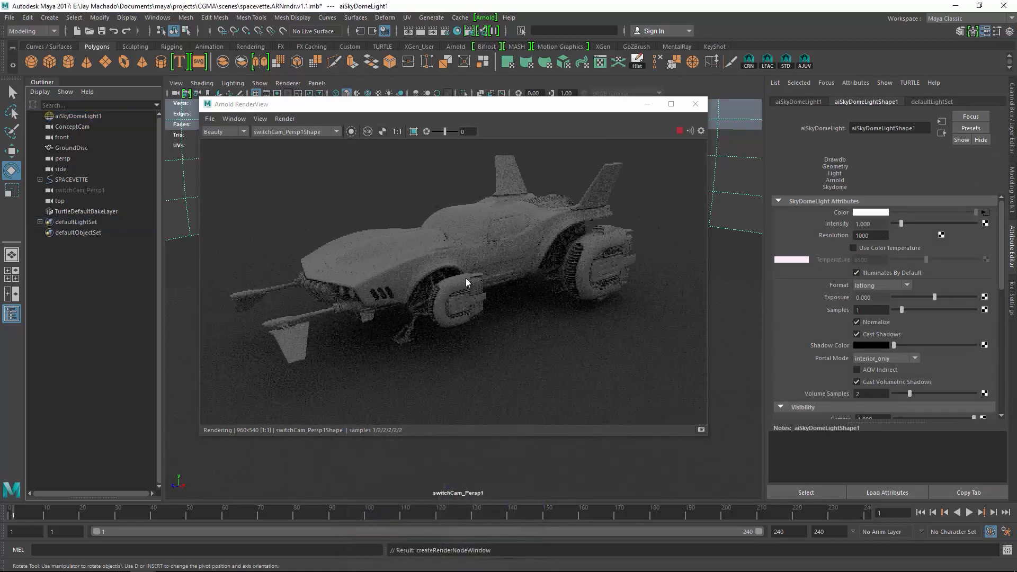
Step: Load studio001small.hdr from the HDRI folder as the file texture's image, sorting the files by name
left_click(989, 245)
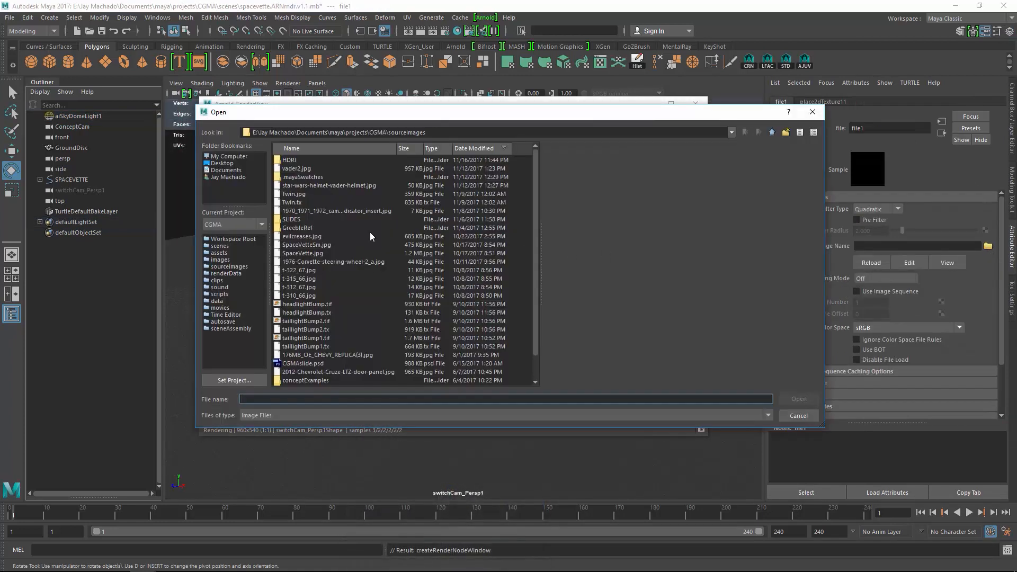
double_click(293, 161)
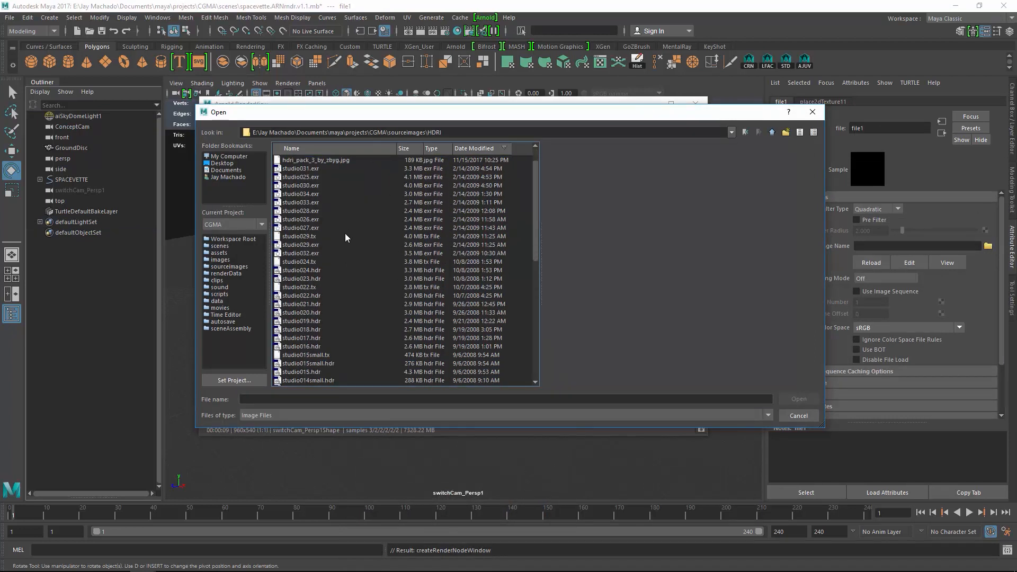
left_click(341, 151)
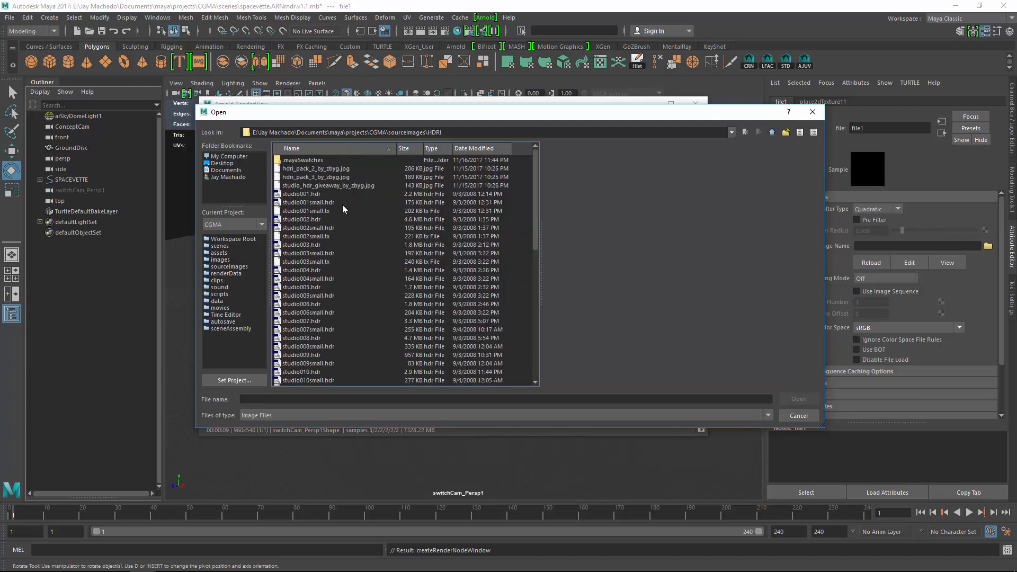
left_click(327, 203)
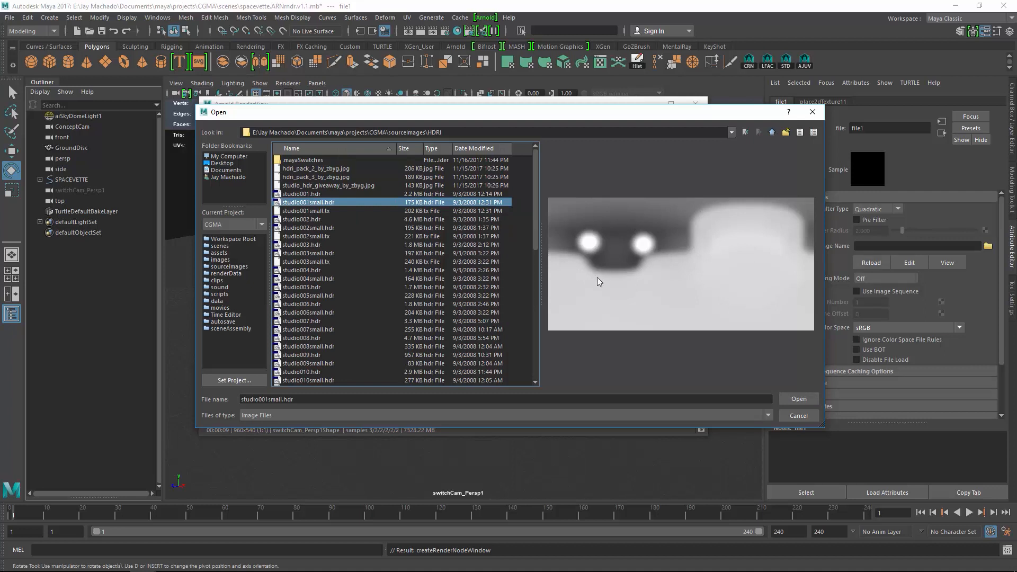
left_click(808, 398)
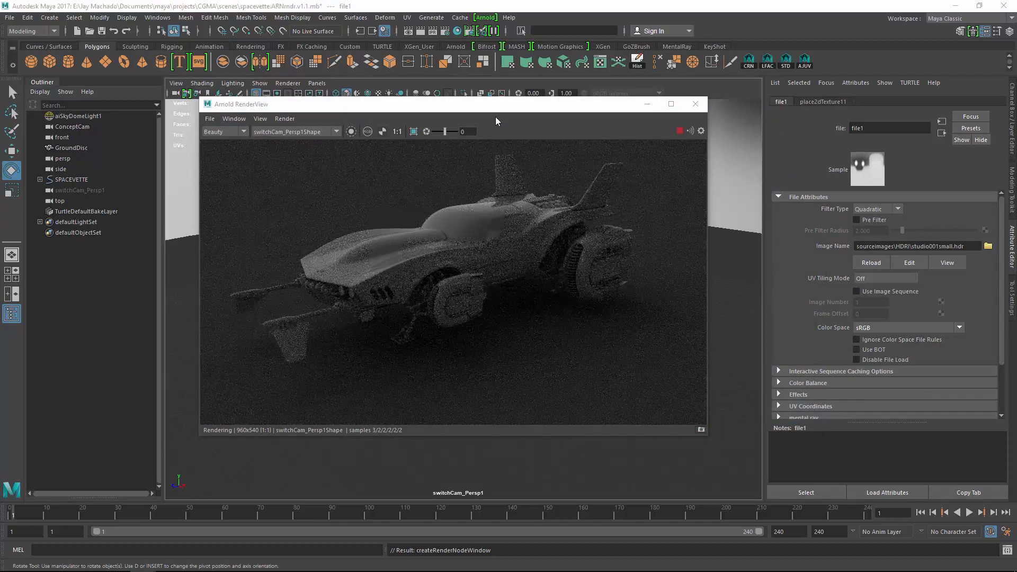
Step: Examine the HDR-lit vehicle from several angles in both the viewport and the Arnold RenderView
left_click_drag(494, 111, 540, 263)
left_click_drag(523, 188, 398, 169, "alt")
middle_click_drag(522, 148, 509, 220, "alt")
right_click_drag(561, 210, 642, 197, "alt")
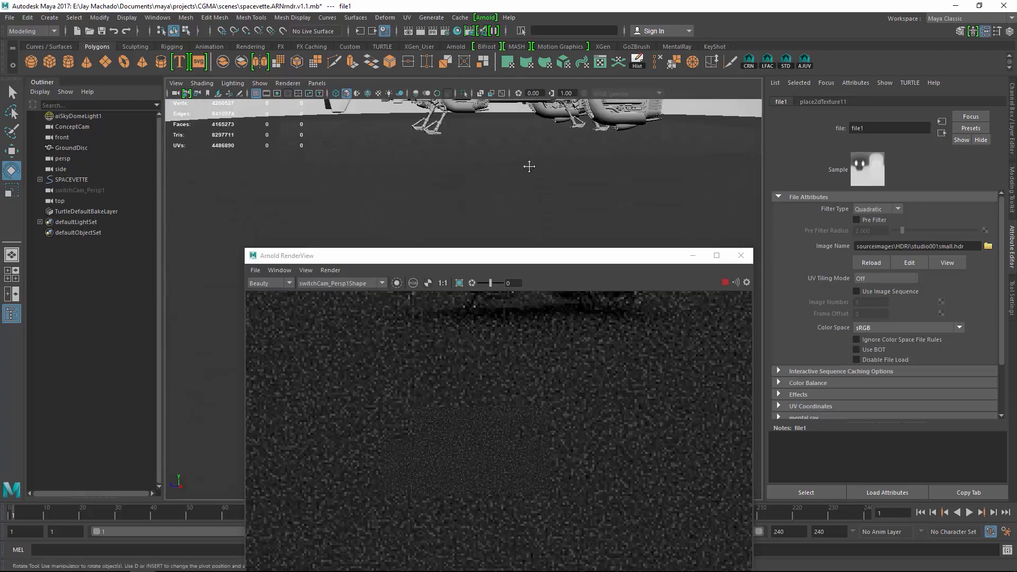
middle_click_drag(529, 164, 510, 135, "alt")
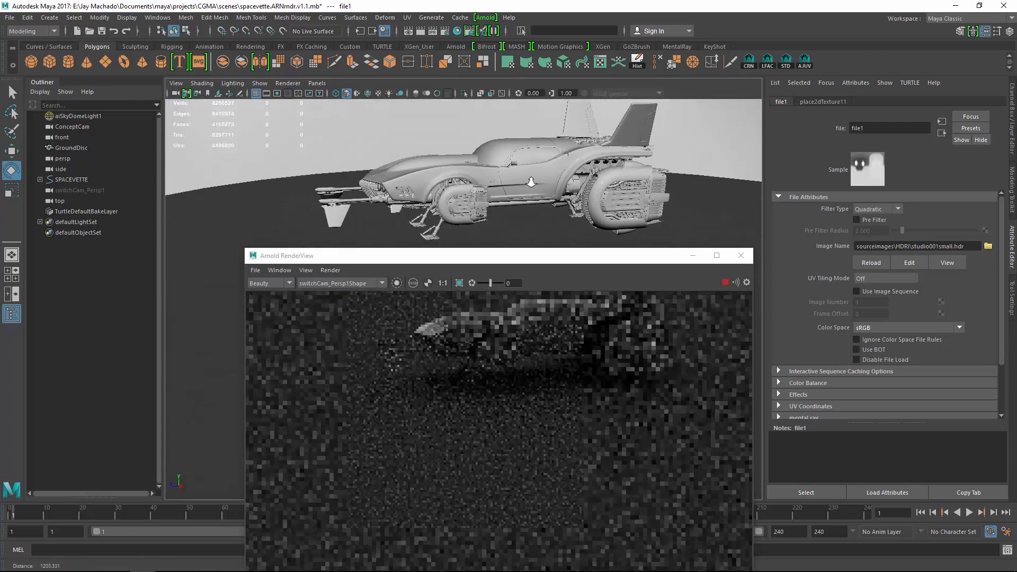
right_click_drag(529, 182, 581, 264, "alt")
middle_click_drag(585, 233, 517, 355, "alt")
left_click_drag(517, 355, 587, 399, "alt")
middle_click_drag(587, 398, 585, 339, "alt")
left_click_drag(579, 256, 583, 106)
middle_click_drag(584, 217, 591, 287, "alt")
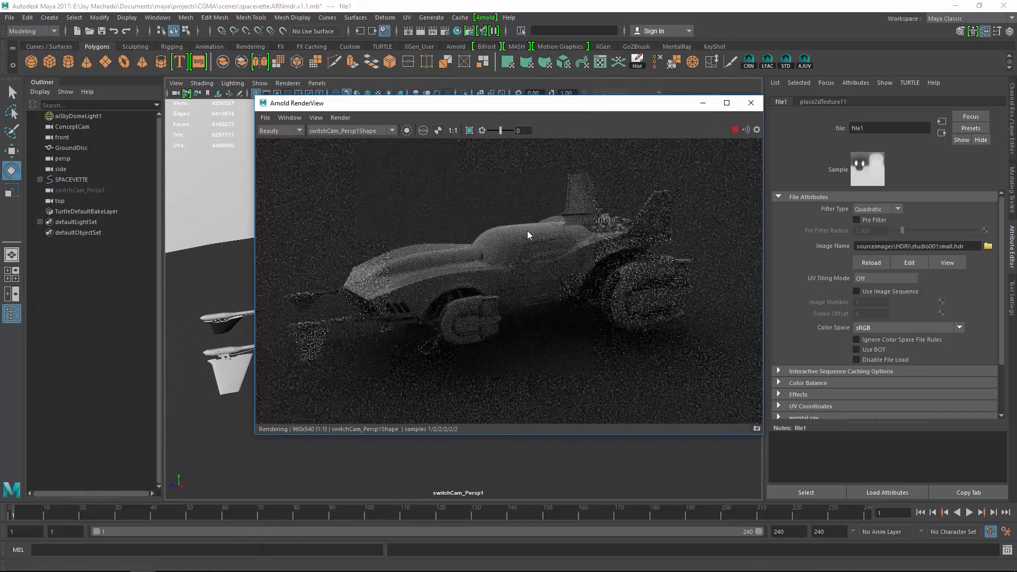
Step: Delete the skydome light and add an Arnold Physical Sky in its place
left_click(78, 116)
key("Delete")
left_click(485, 18)
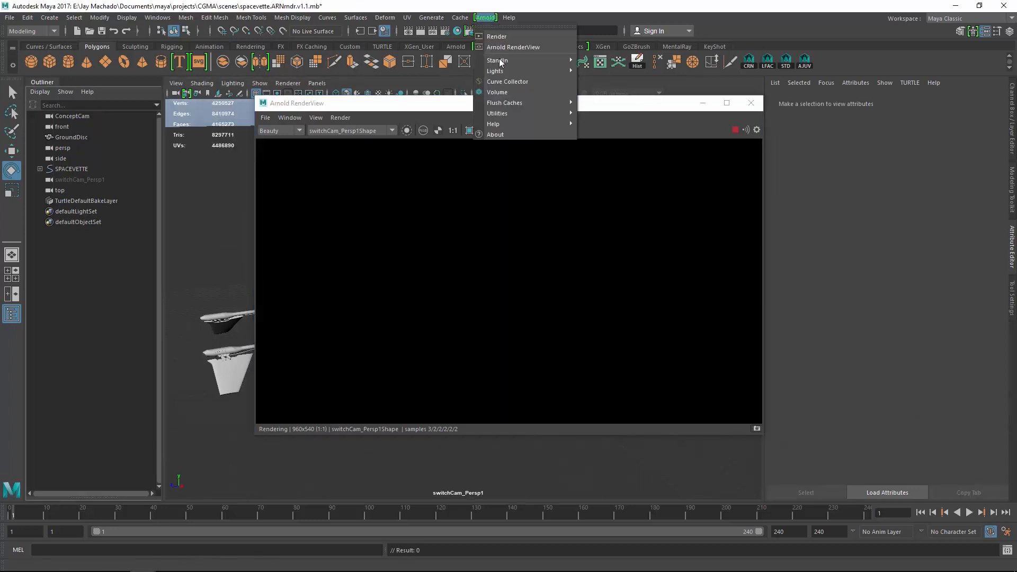
mouse_move(503, 71)
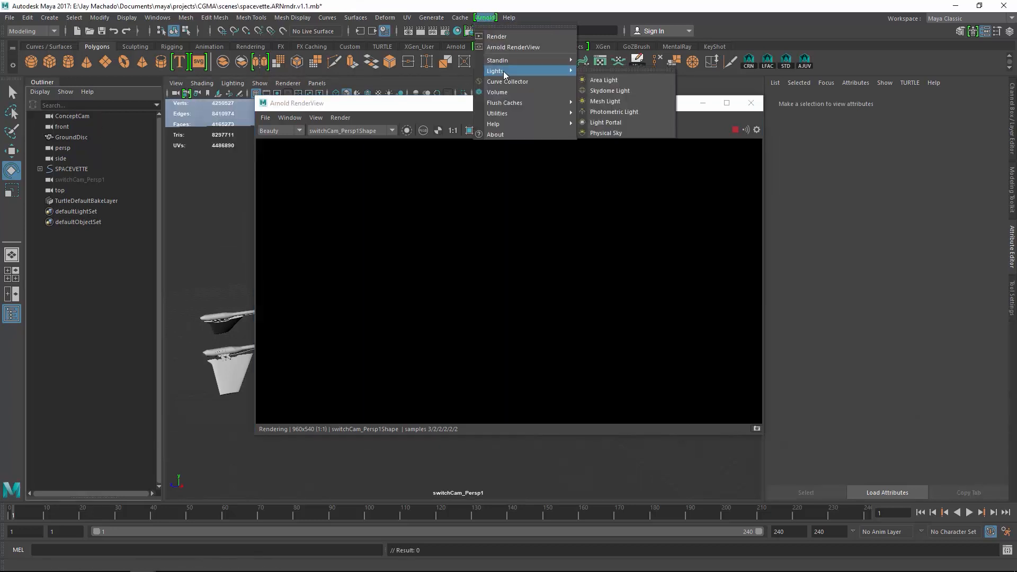
left_click(611, 135)
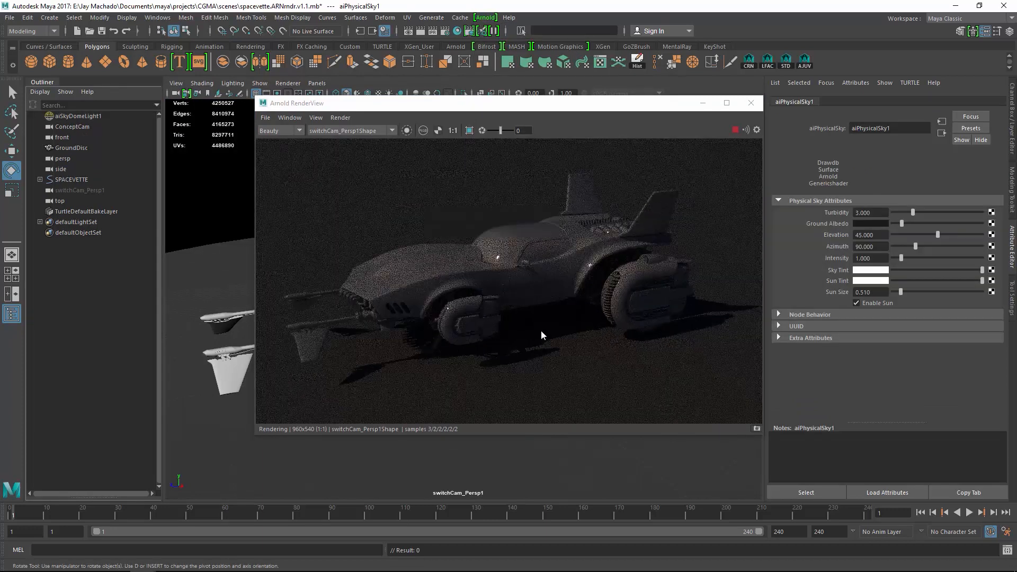
Step: Try physical sky elevations of about 15, about 25 and 90 while viewing the vehicle and horizon from different sides
left_click_drag(548, 320, 650, 166, "alt")
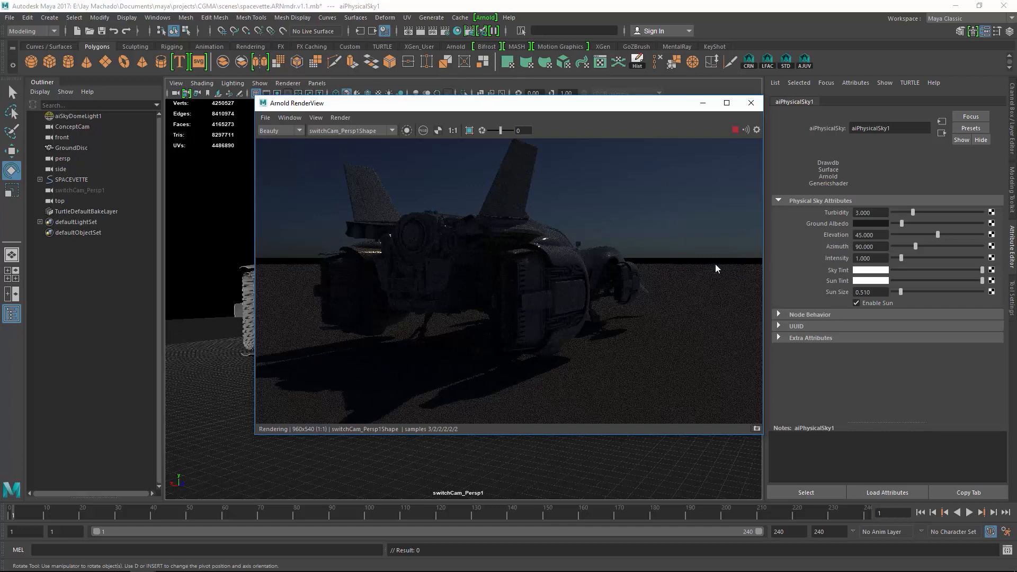
left_click_drag(915, 235, 908, 235)
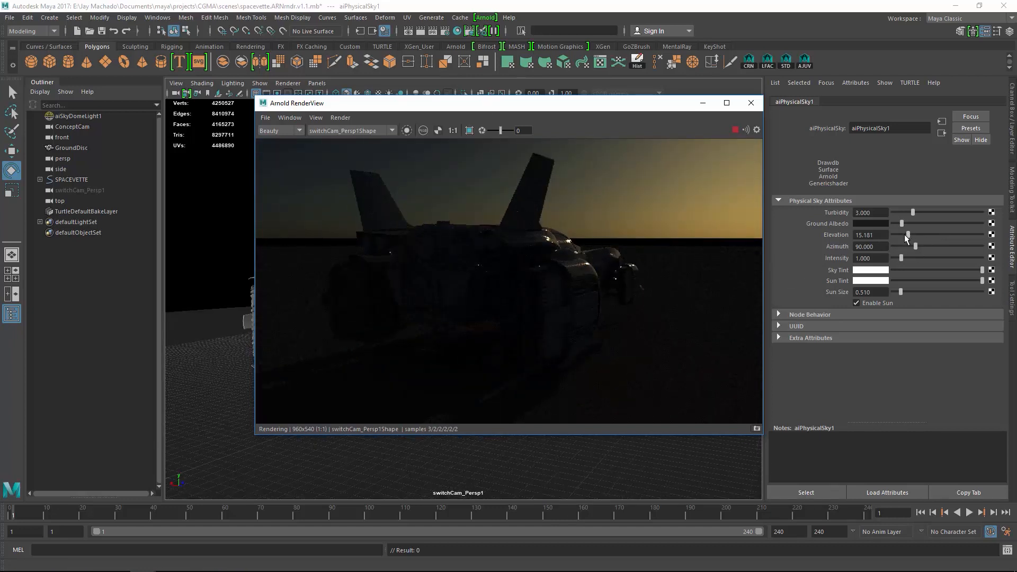
left_click_drag(909, 233, 918, 235)
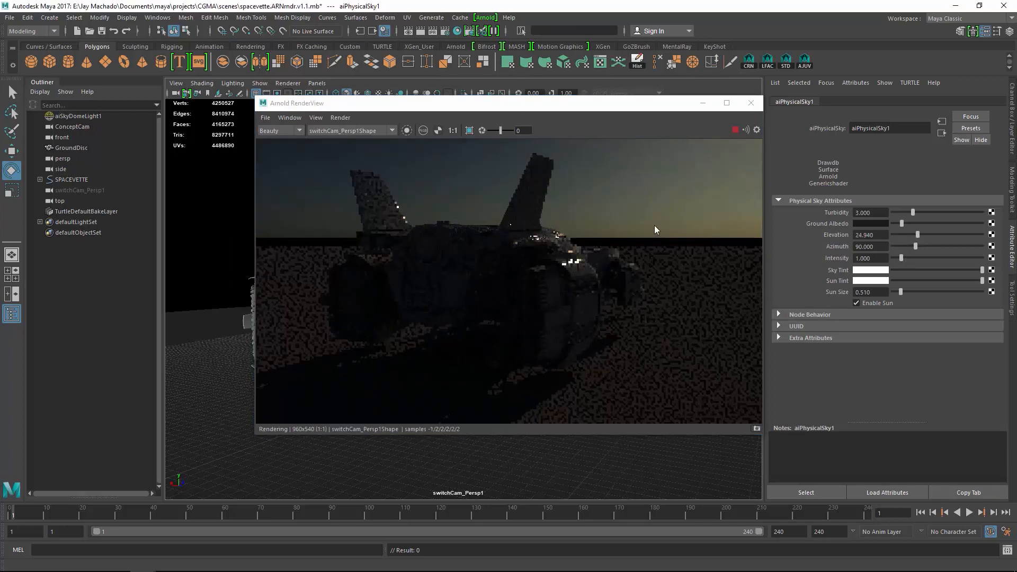
left_click_drag(654, 225, 617, 231, "alt")
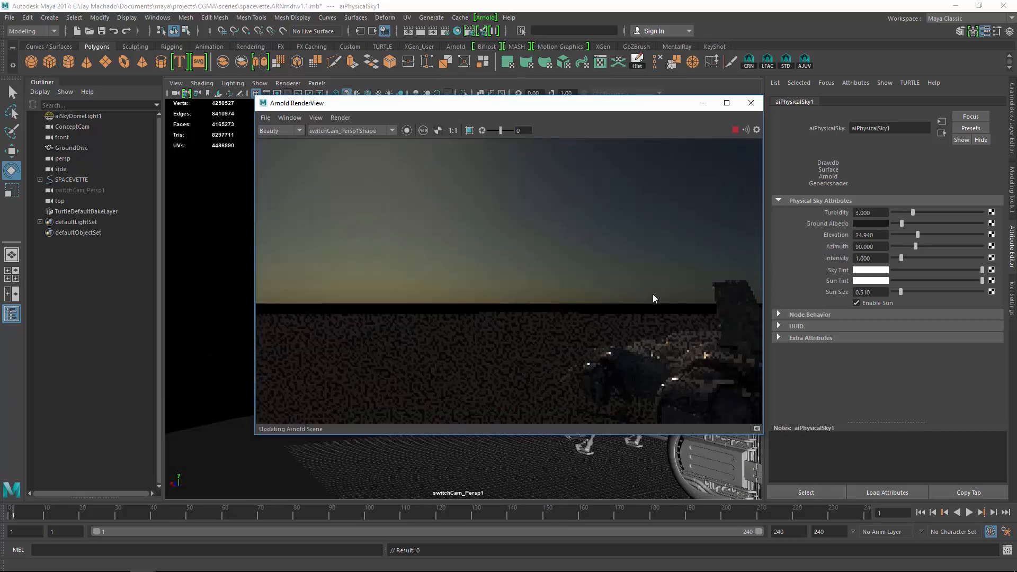
left_click_drag(918, 235, 999, 250)
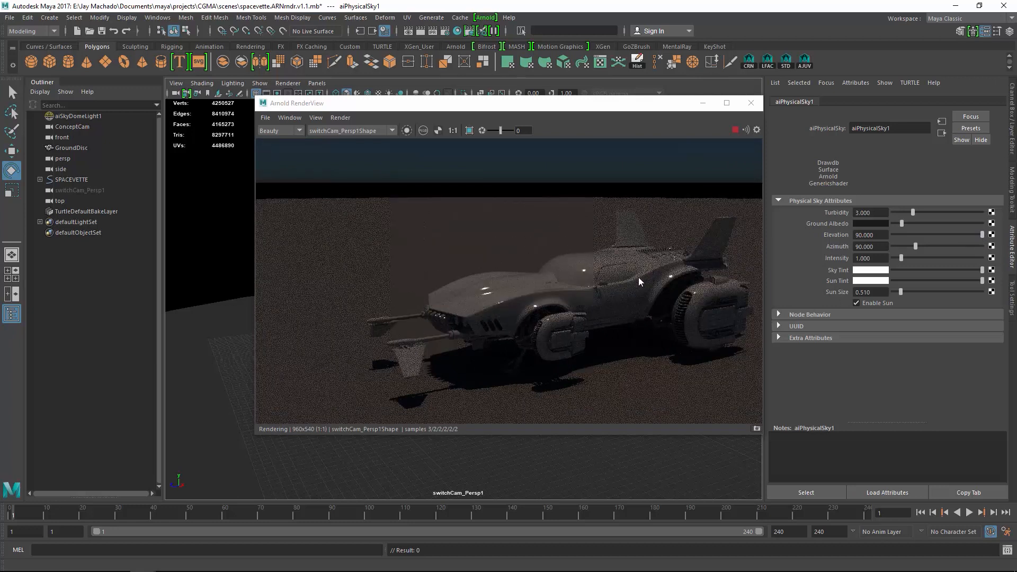
left_click_drag(549, 252, 575, 257, "alt")
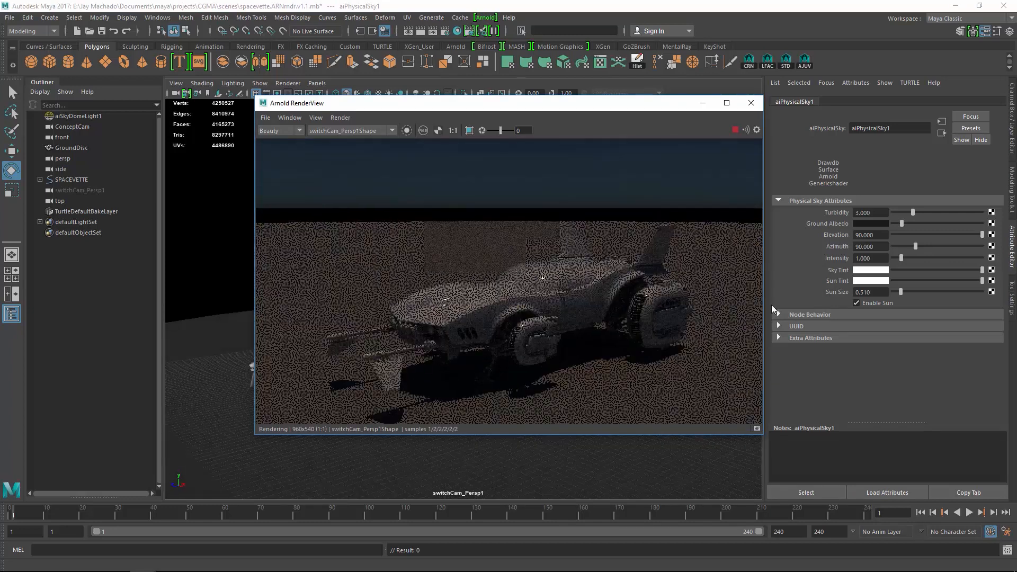
Step: Set the physical sky's intensity to 2 and view the vehicle from a lower angle
left_click(879, 259)
type("2")
key("Return")
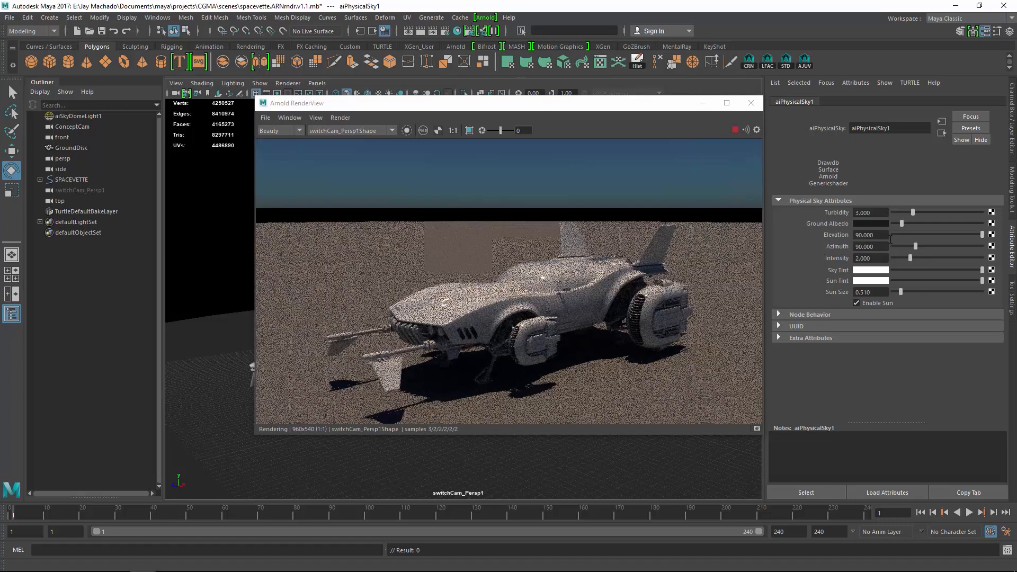
left_click_drag(625, 297, 637, 230, "alt")
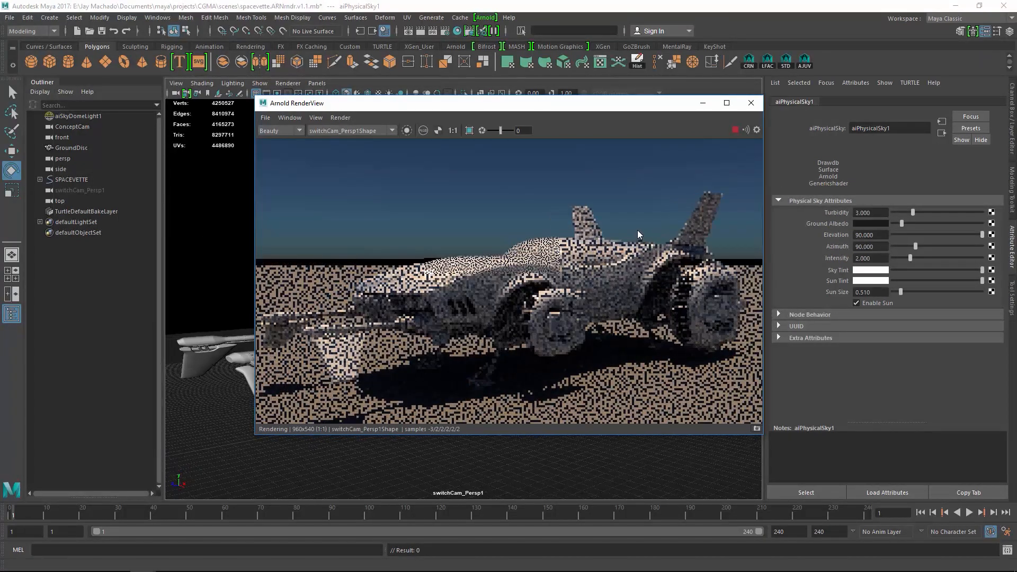
Step: Adjust the physical sky's elevation to about 33.6 and its azimuth to about 80.2
left_click(916, 246)
left_click_drag(917, 247, 930, 247)
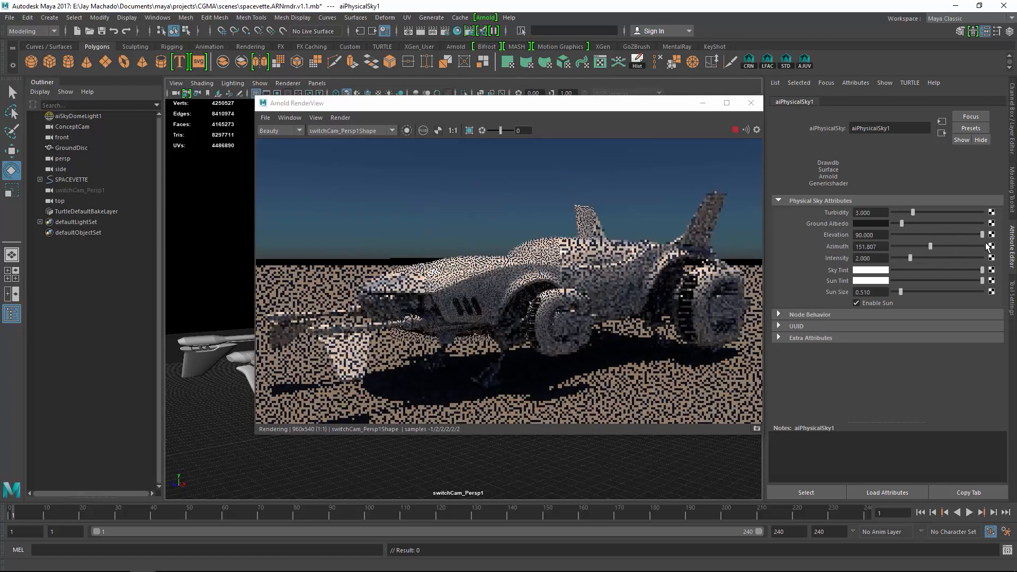
left_click_drag(982, 235, 913, 247)
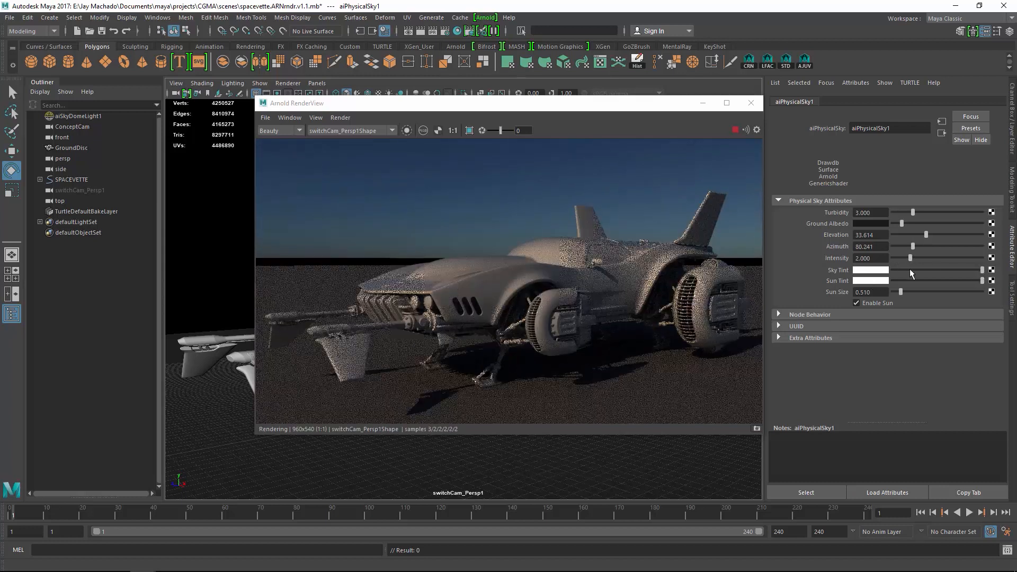
Step: Try a pink sky tint with a saturation of about 0.359, then restore the tint to white
left_click(880, 274)
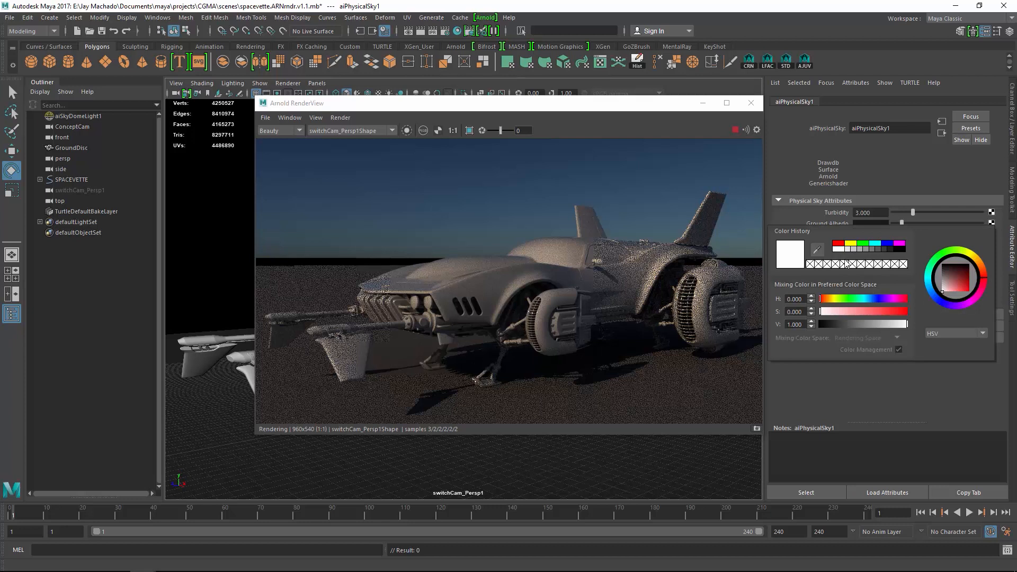
left_click_drag(834, 313, 852, 309)
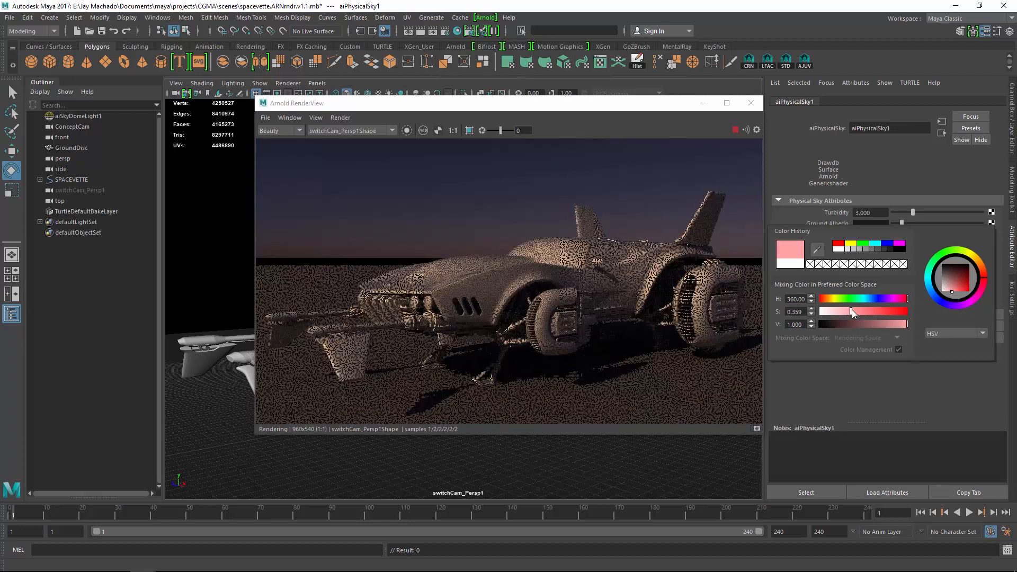
left_click_drag(851, 309, 816, 307)
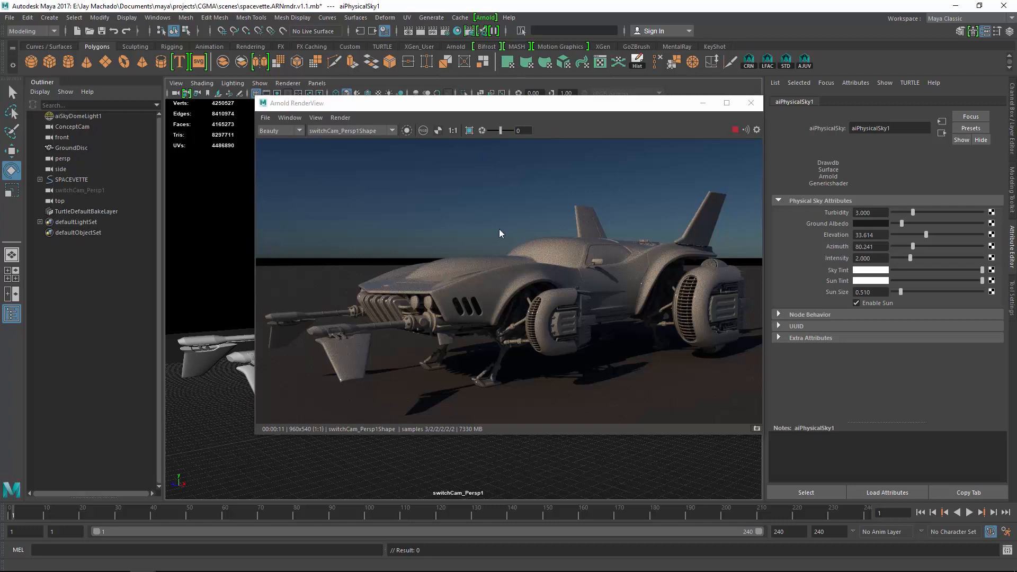
Step: Delete the physical sky's dome light, stop the live render and minimize the Arnold RenderView
left_click(121, 116)
key("Delete")
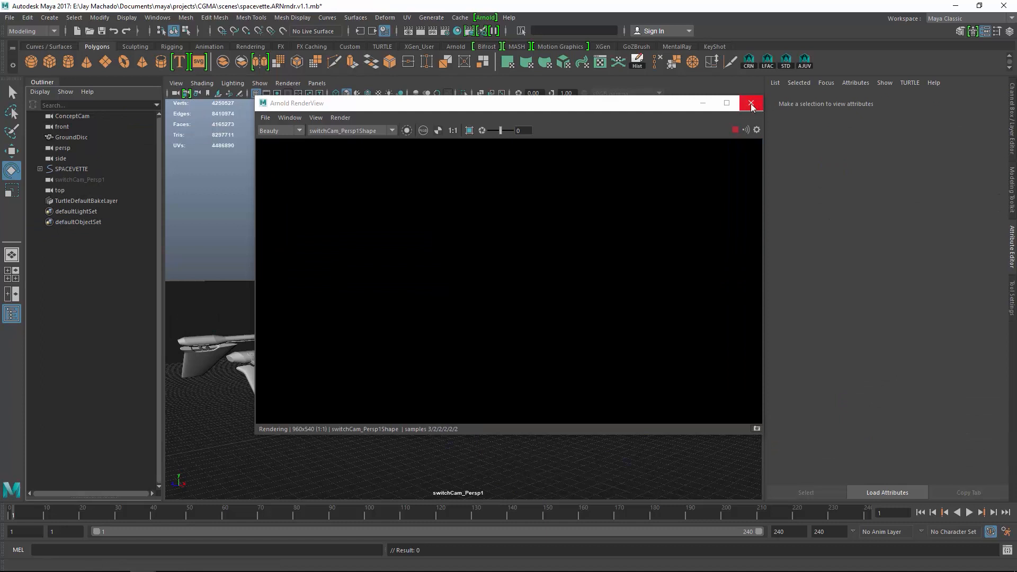
left_click(737, 131)
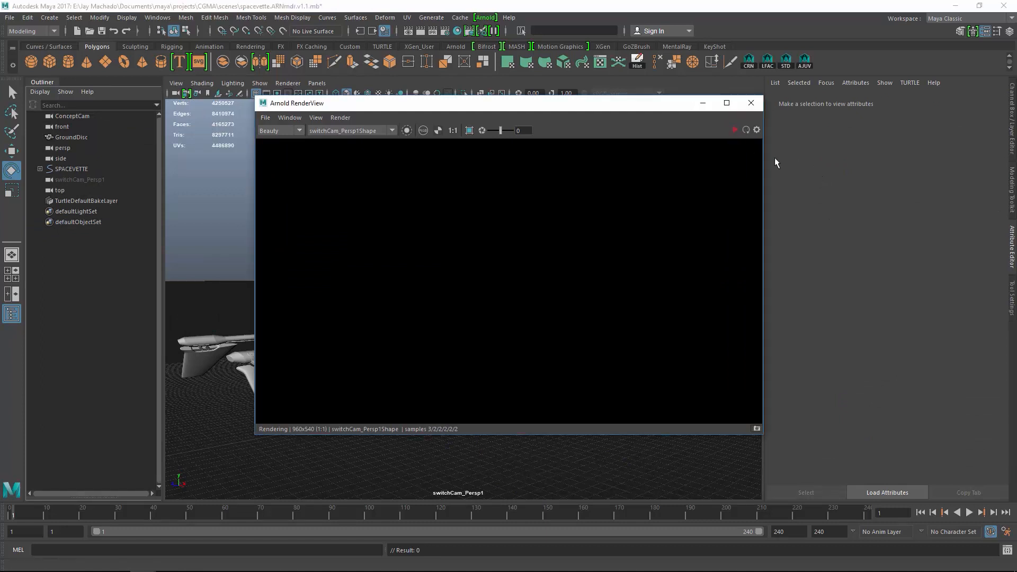
left_click(704, 104)
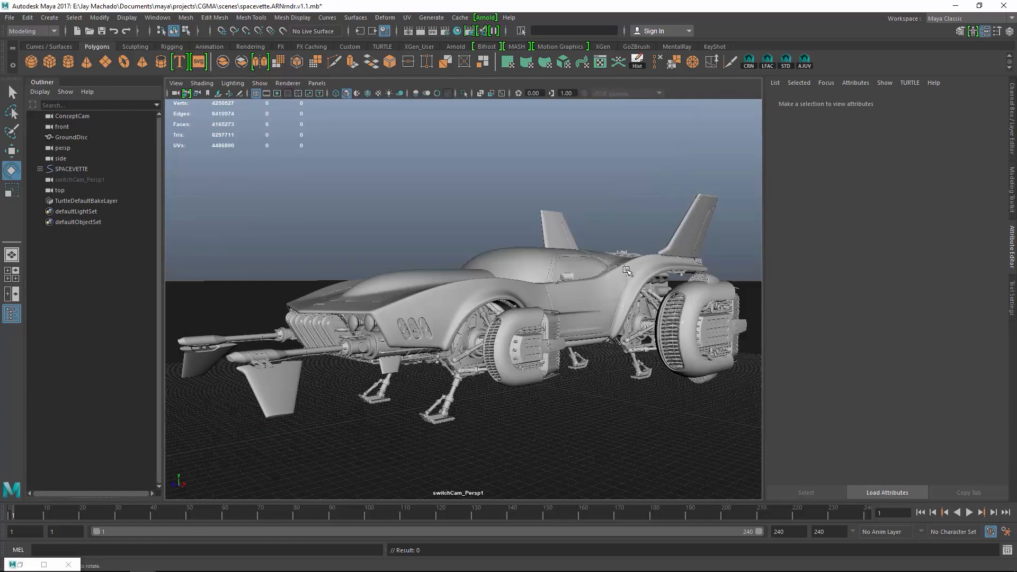
scroll(512, 263, "up", 5)
middle_click_drag(512, 262, 419, 362, "alt")
scroll(504, 264, "down", 4)
left_click_drag(504, 264, 564, 288, "alt")
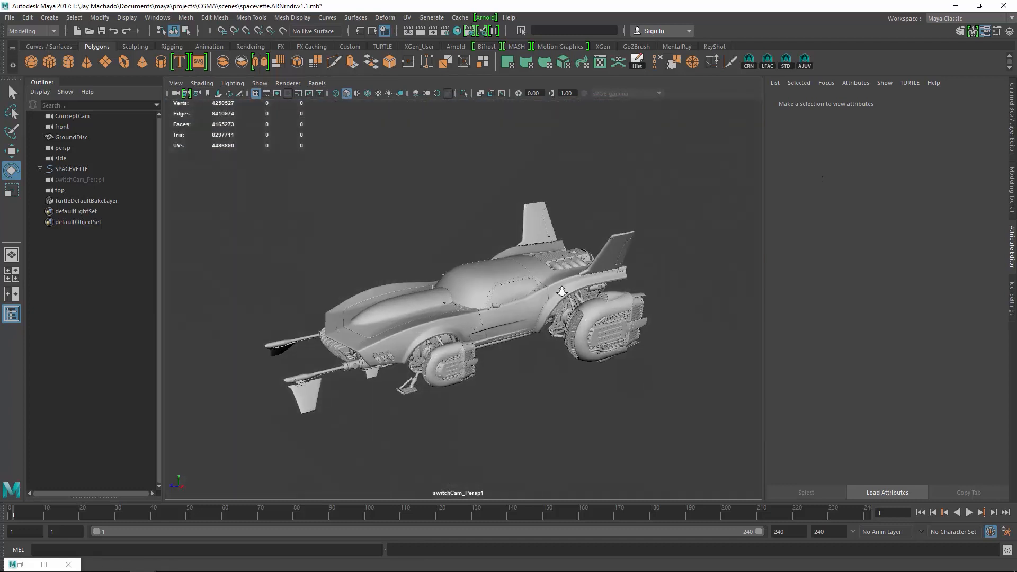
Step: Create an Arnold area light, raise it above the vehicle and scale it uniformly to about 57.3
scroll(581, 275, "up", 4)
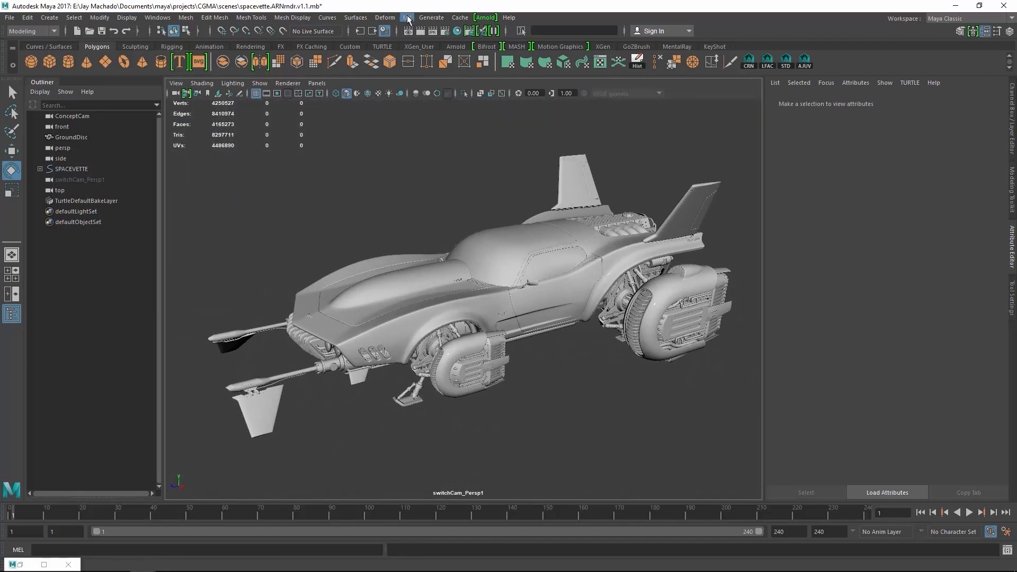
left_click(492, 21)
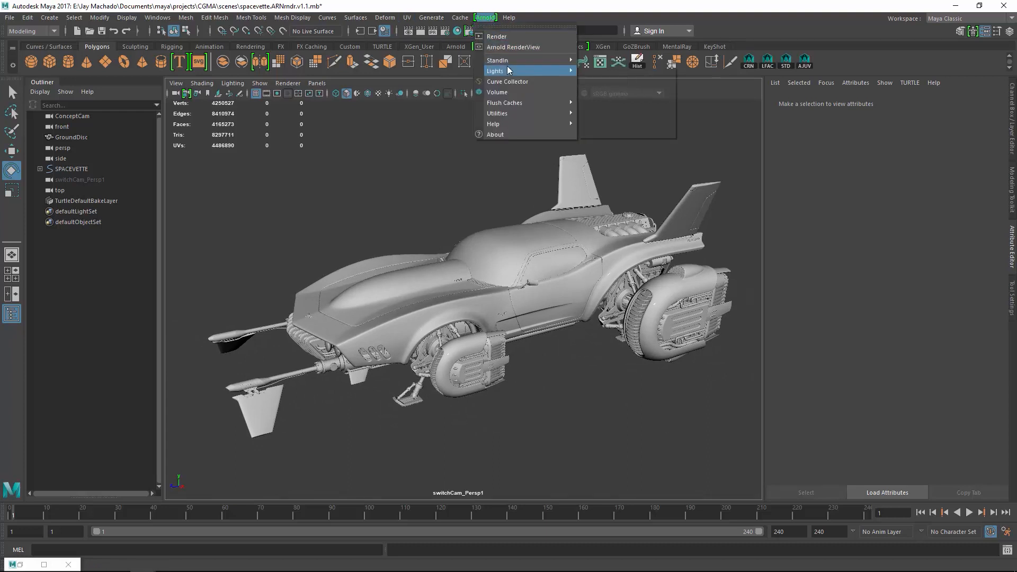
mouse_move(507, 69)
left_click(594, 71)
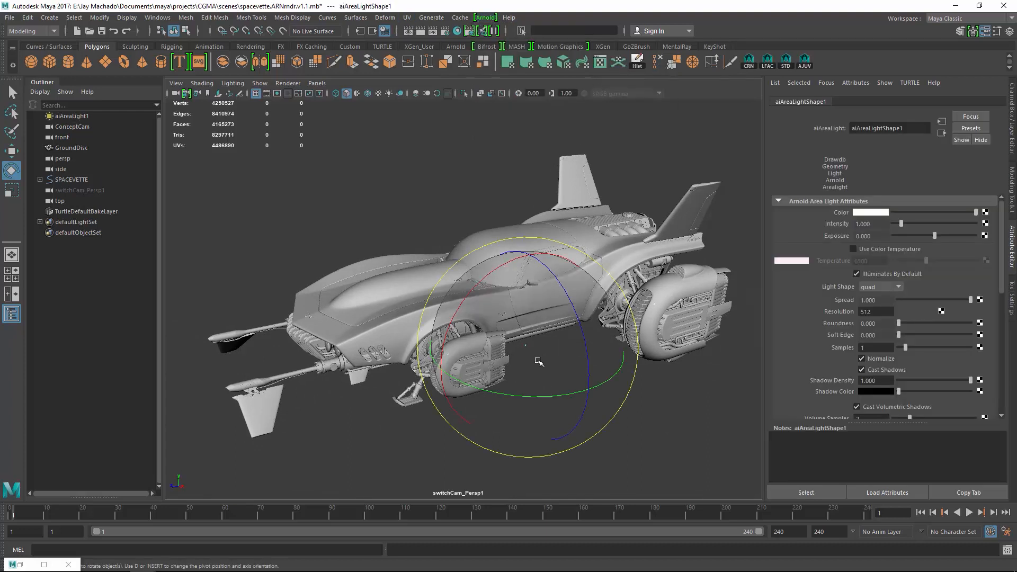
key("w")
left_click_drag(532, 310, 515, 157)
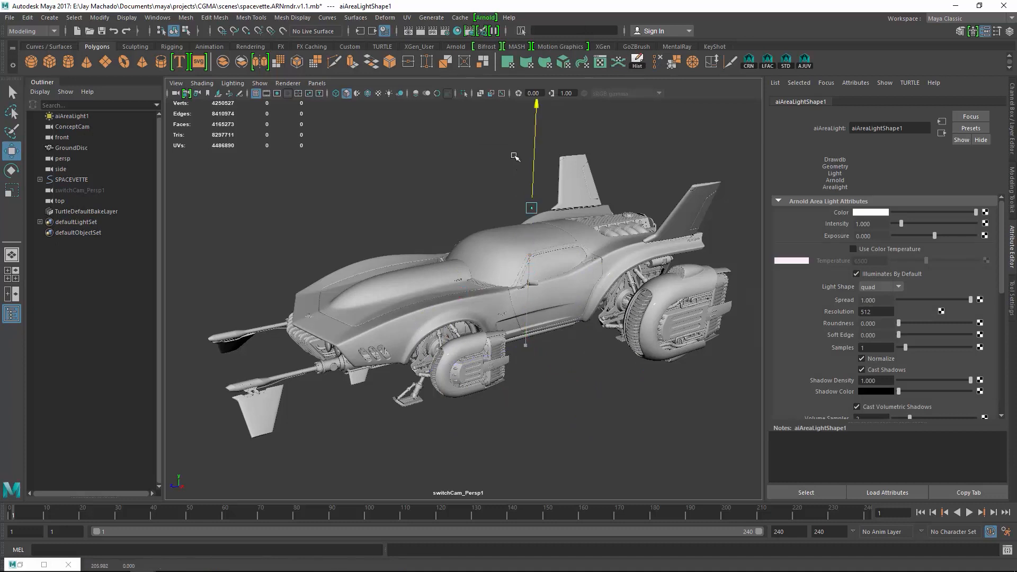
key("r")
left_click_drag(535, 196, 603, 202)
right_click_drag(590, 202, 506, 194, "alt")
Step: Aim the area light straight down with an X rotation of -90 and set its Z translation to 0
key("e")
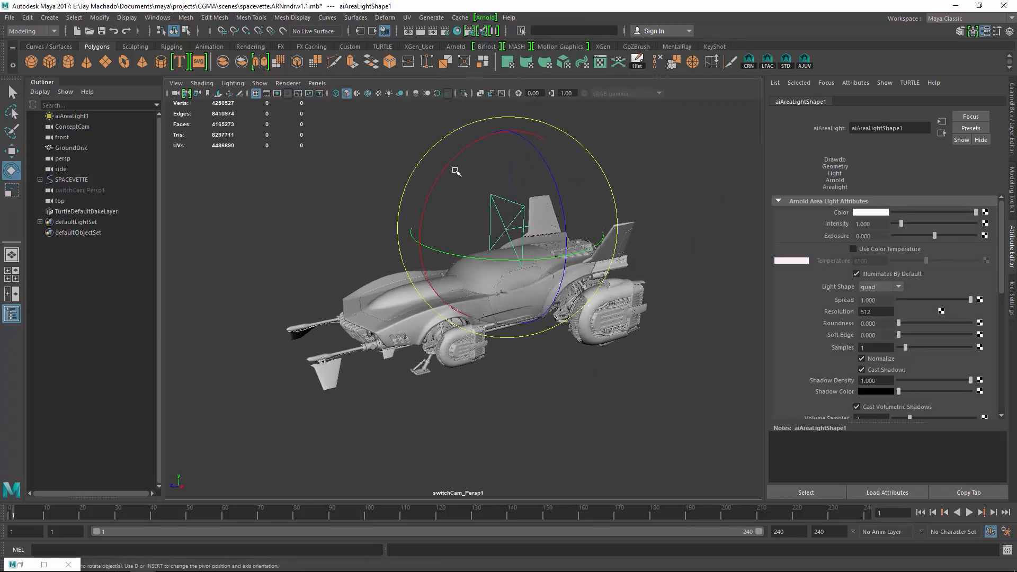
left_click_drag(452, 161, 612, 144)
left_click(1011, 149)
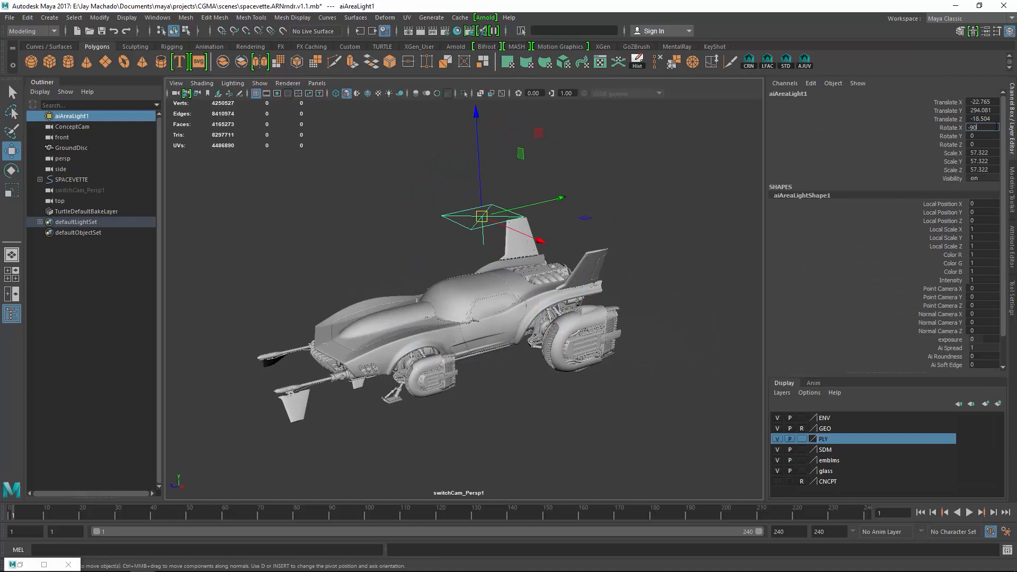
key("Return")
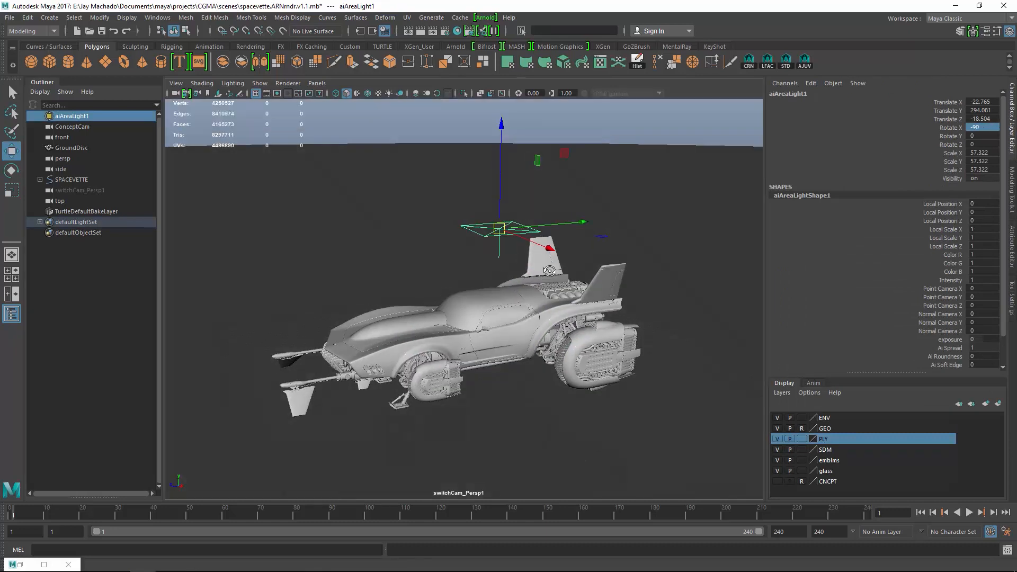
left_click_drag(466, 276, 413, 291, "alt")
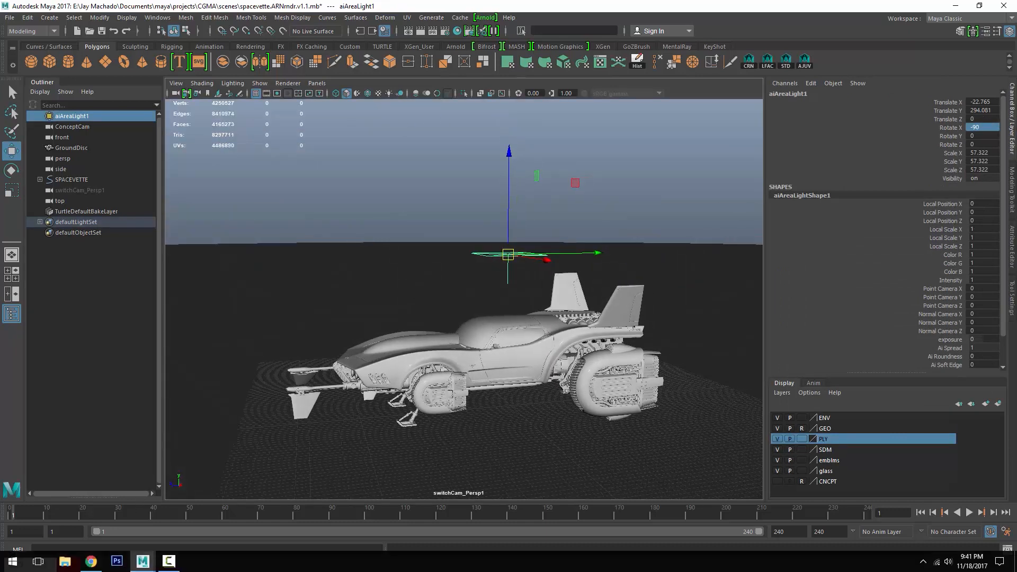
Step: Switch to the browser, examine the car photo shoot lighting reference images, and return to Maya
left_click(94, 566)
left_click_drag(878, 157, 884, 117)
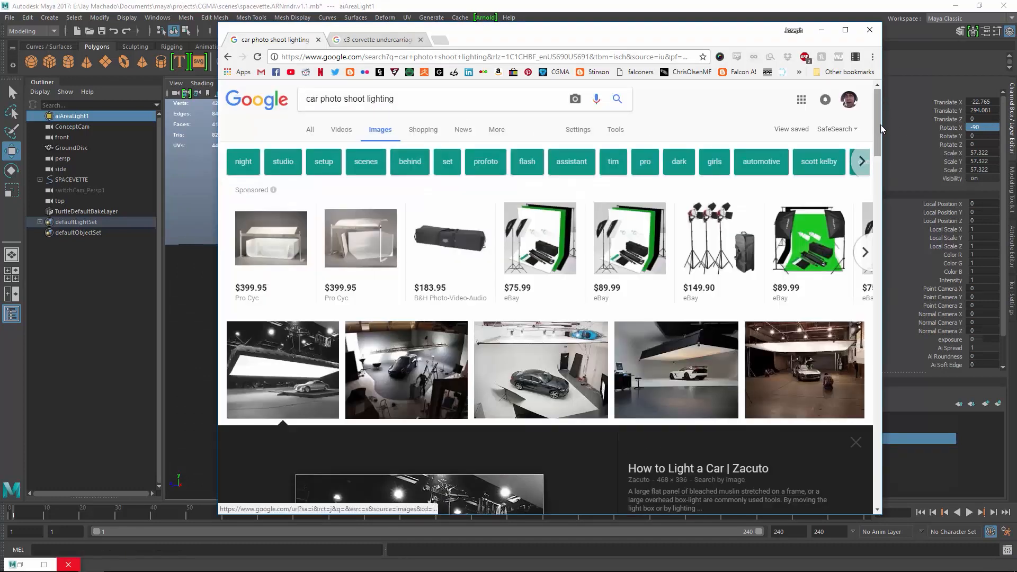
left_click_drag(881, 125, 878, 199)
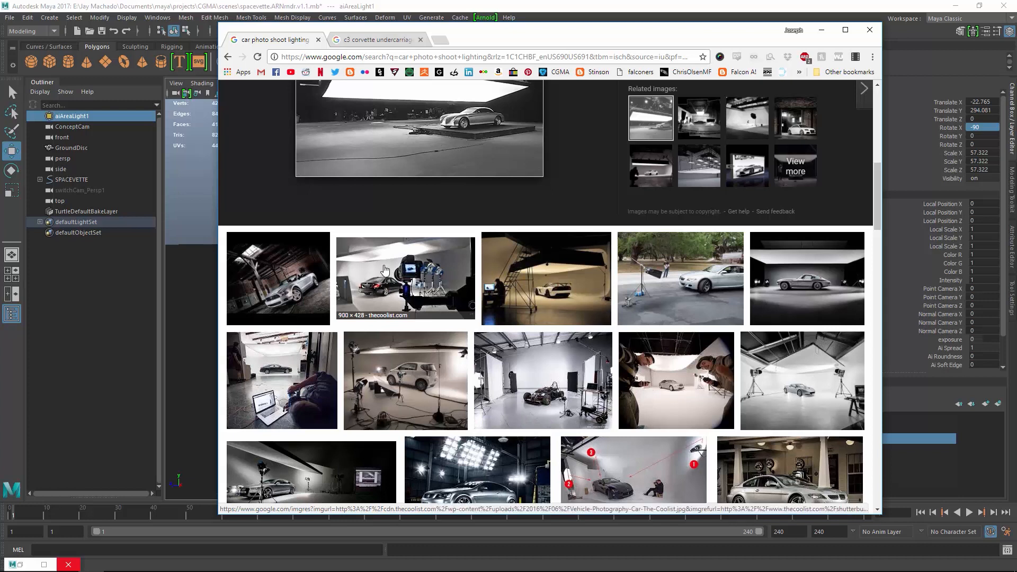
left_click(710, 4)
Step: In the front orthographic view, place the area light beside the car at about X 215.4, Y 246.7, rotated about -44.7 in Z
left_click_drag(625, 310, 489, 270, "alt")
key("alt+s")
left_click_drag(428, 249, 531, 261)
key("e")
left_click_drag(611, 204, 631, 282)
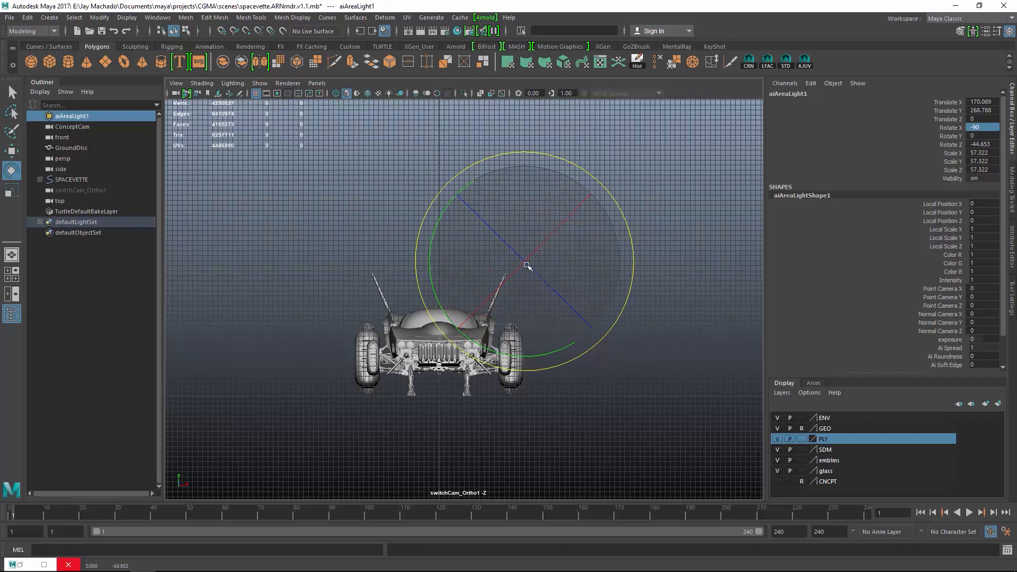
key("w")
left_click_drag(526, 262, 548, 272)
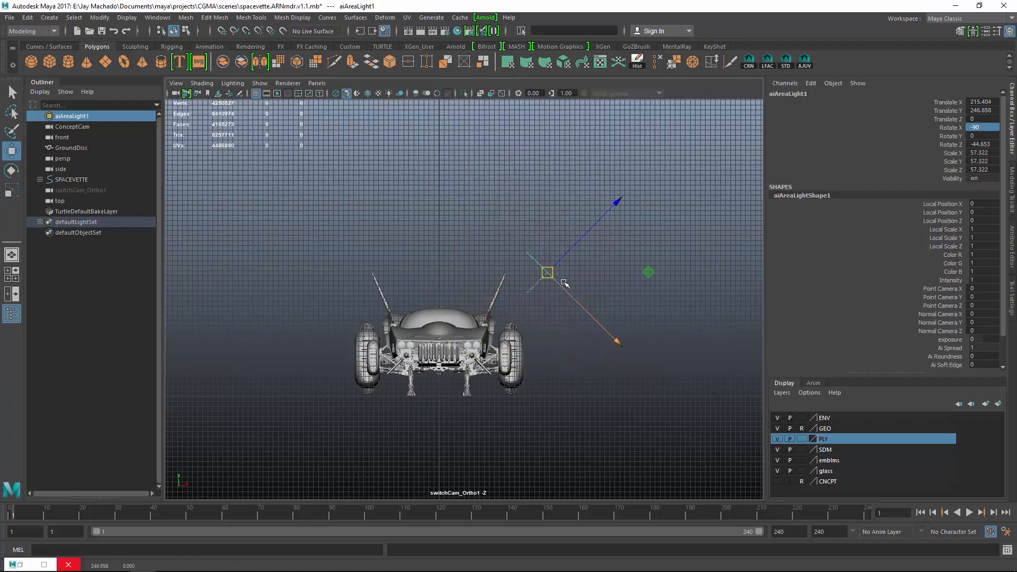
Step: Duplicate the area light to the car's opposite side at about X -221.9, Y 268.8, rotated about 44.1 in Z
key("ctrl+d")
left_click_drag(562, 285, 348, 236)
key("e")
left_click_drag(453, 248, 369, 96)
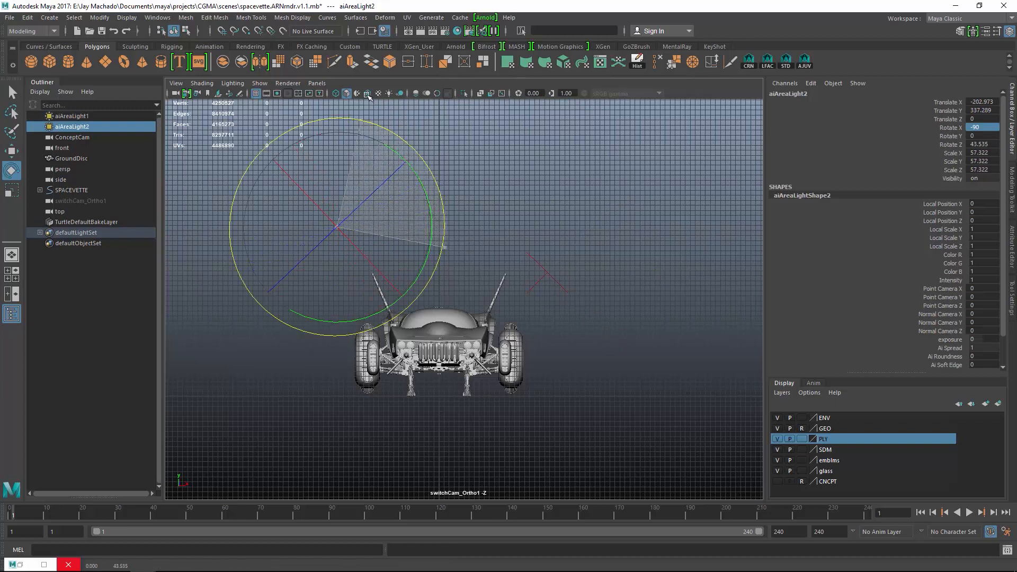
key("w")
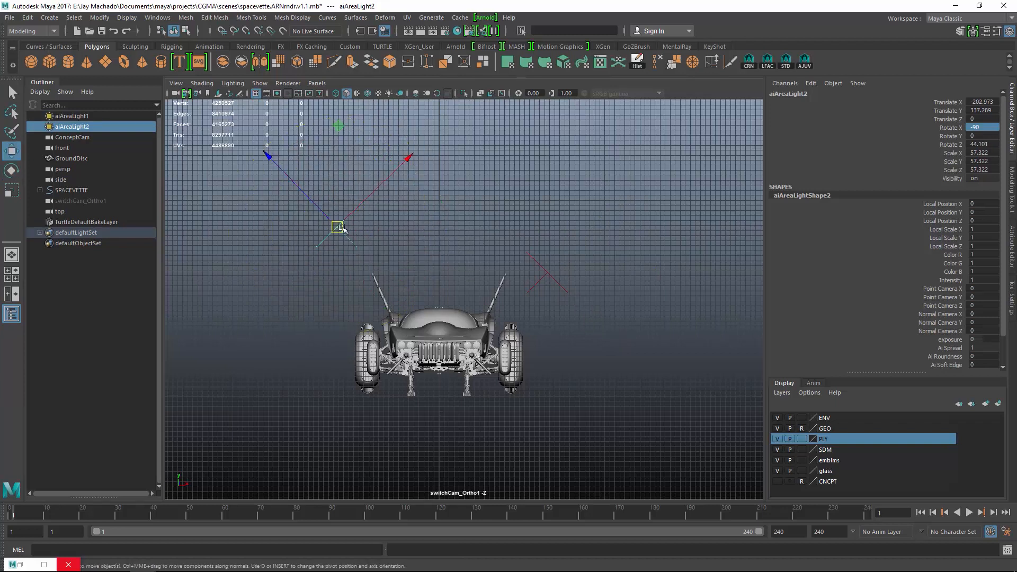
left_click_drag(336, 227, 324, 255)
Step: Enlarge the duplicated area light to a scale of about 123.2 in X and Z and 528.6 in Y
left_click_drag(585, 306, 627, 318, "alt")
key("r")
left_click_drag(434, 251, 474, 261)
left_click_drag(474, 262, 498, 233, "alt")
Step: Scale aiAreaLight1 to about 130.4 in X and Z and 372.1 in Y, and move it to about Z 57
left_click(591, 266)
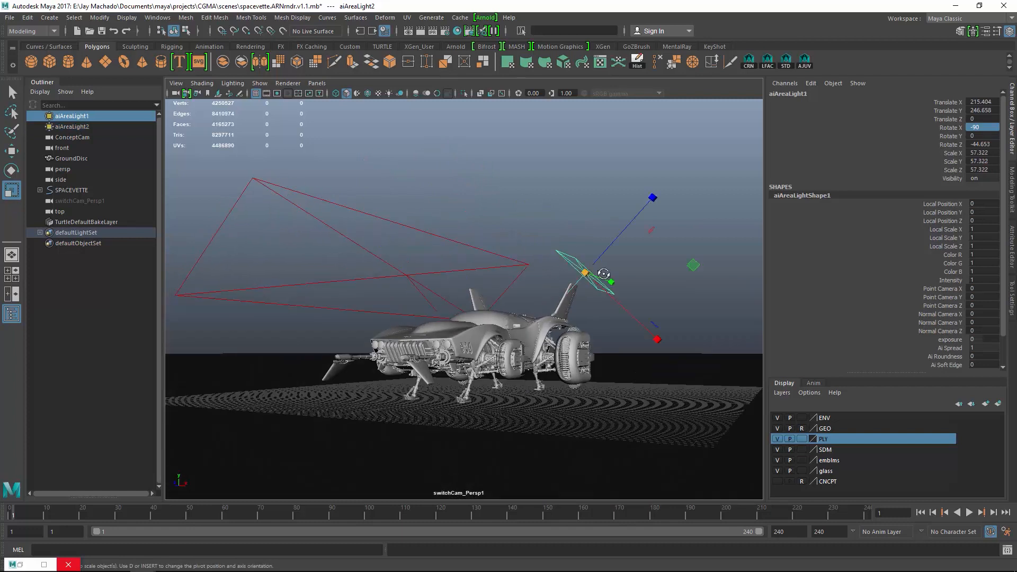
left_click_drag(590, 265, 533, 286, "alt")
right_click_drag(533, 287, 535, 282, "alt")
left_click_drag(630, 298, 726, 292)
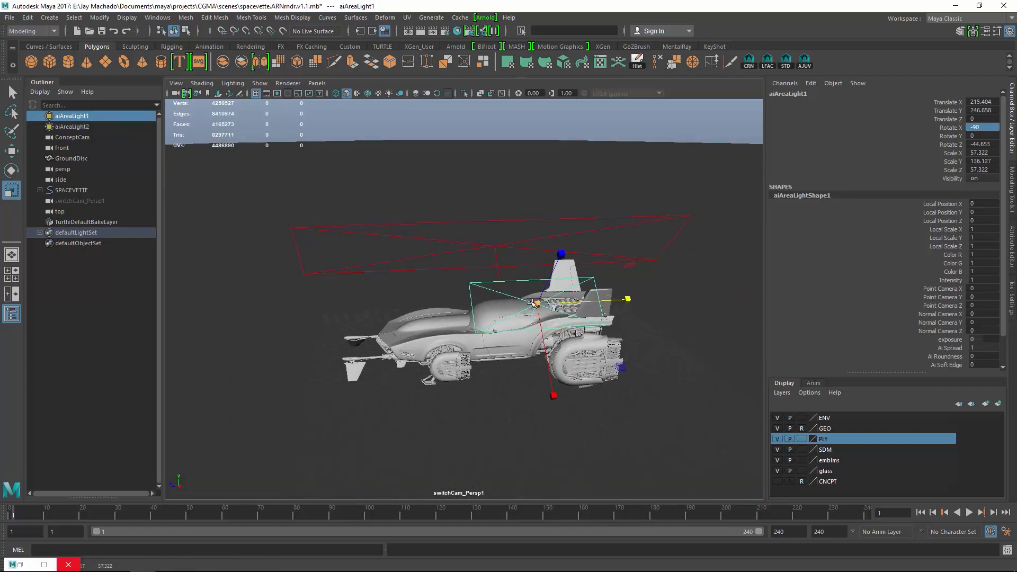
left_click_drag(539, 303, 676, 307)
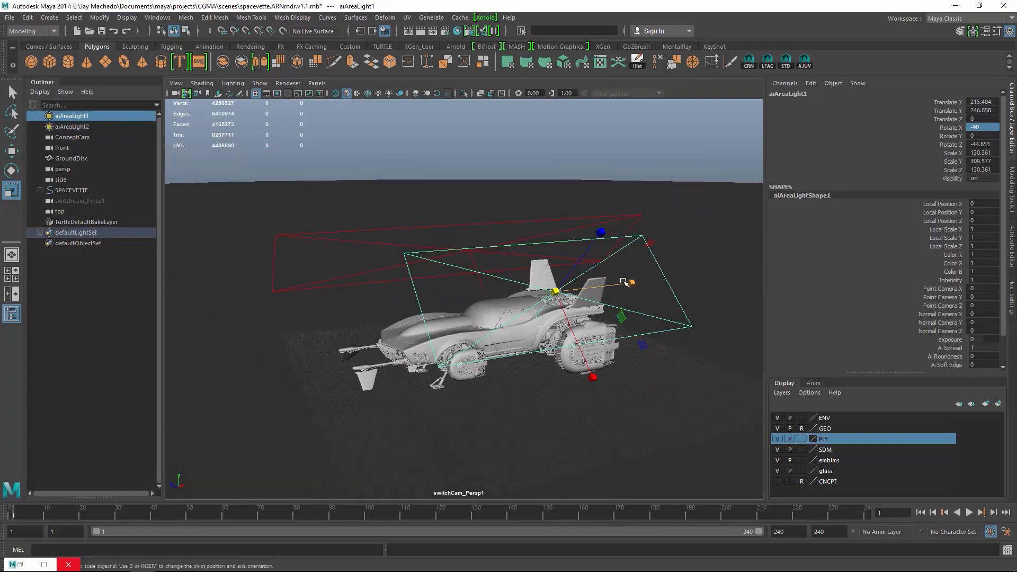
left_click_drag(626, 282, 588, 347)
key("w")
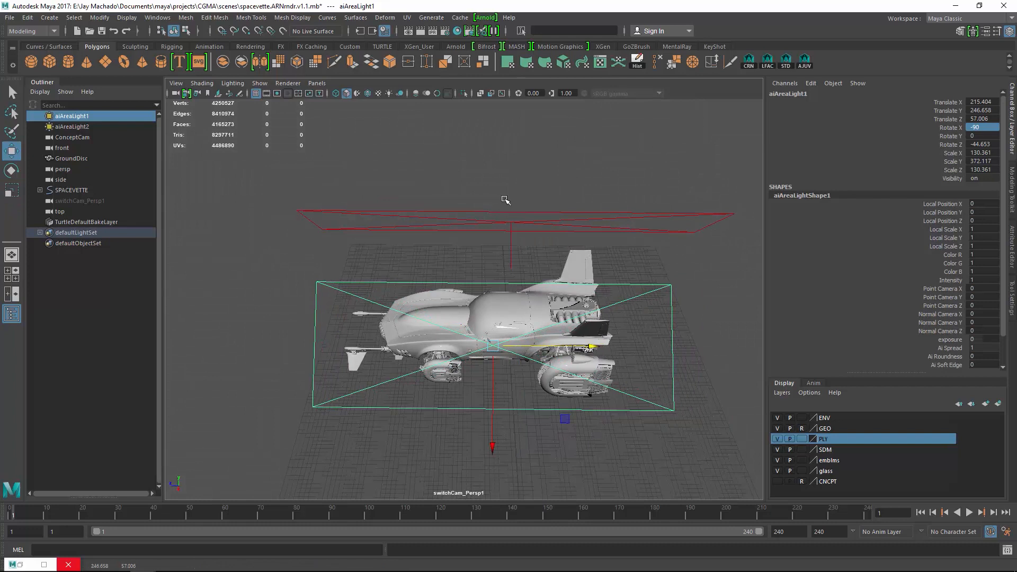
Step: Move aiAreaLight2 along the vehicle's length to about Z 60.6
left_click(513, 219)
left_click(514, 221)
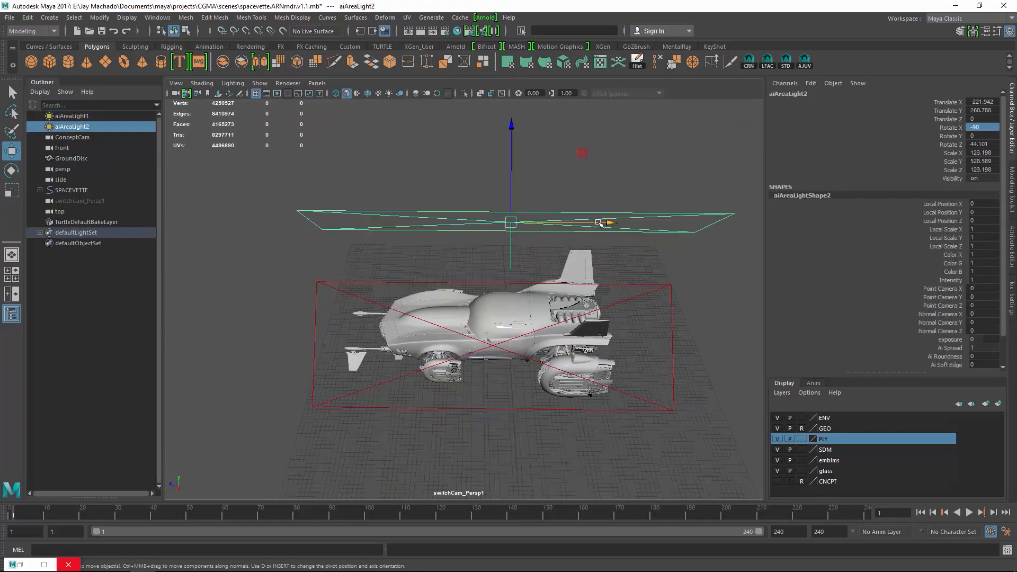
left_click_drag(599, 223, 576, 229)
Step: Set the ENV layer's display type to reference and clear the selection
left_click(801, 418)
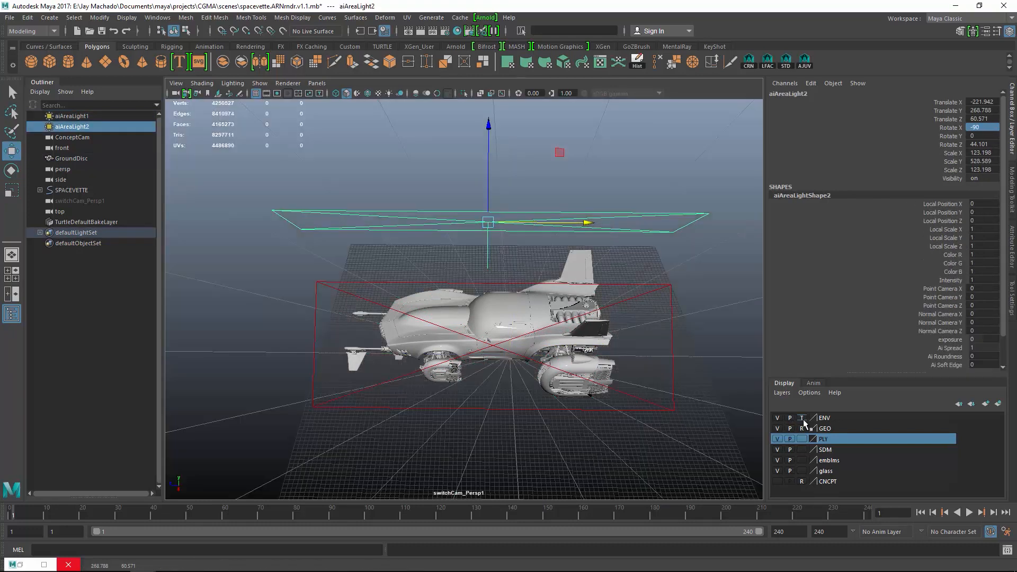
left_click(801, 418)
left_click_drag(713, 377, 713, 379)
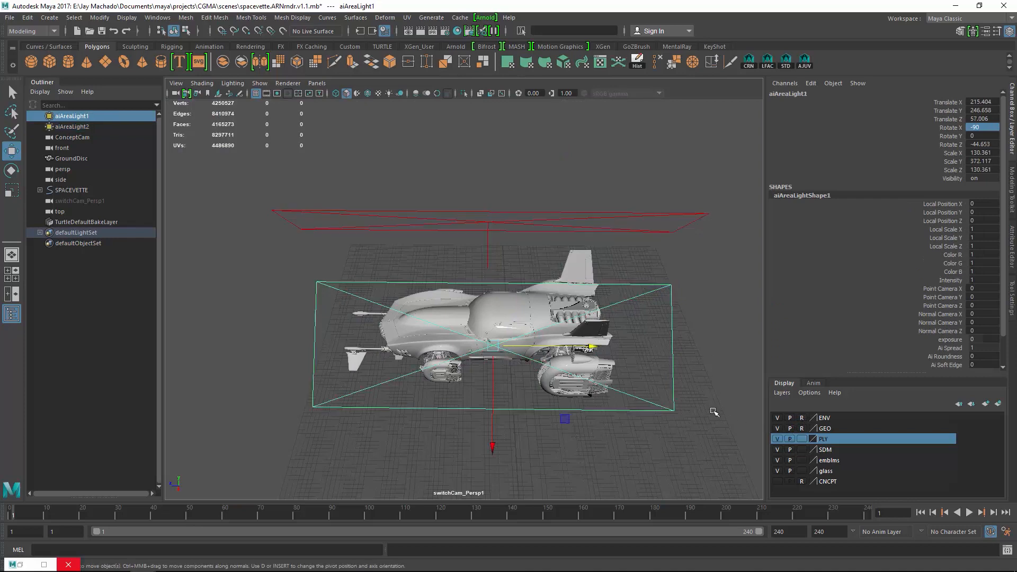
left_click(730, 435)
Step: Restore the Arnold RenderView, start a live render of the vehicle, and move the render window aside
left_click_drag(499, 390, 555, 323, "alt")
middle_click_drag(535, 329, 536, 313, "alt")
left_click(20, 564)
left_click(886, 164)
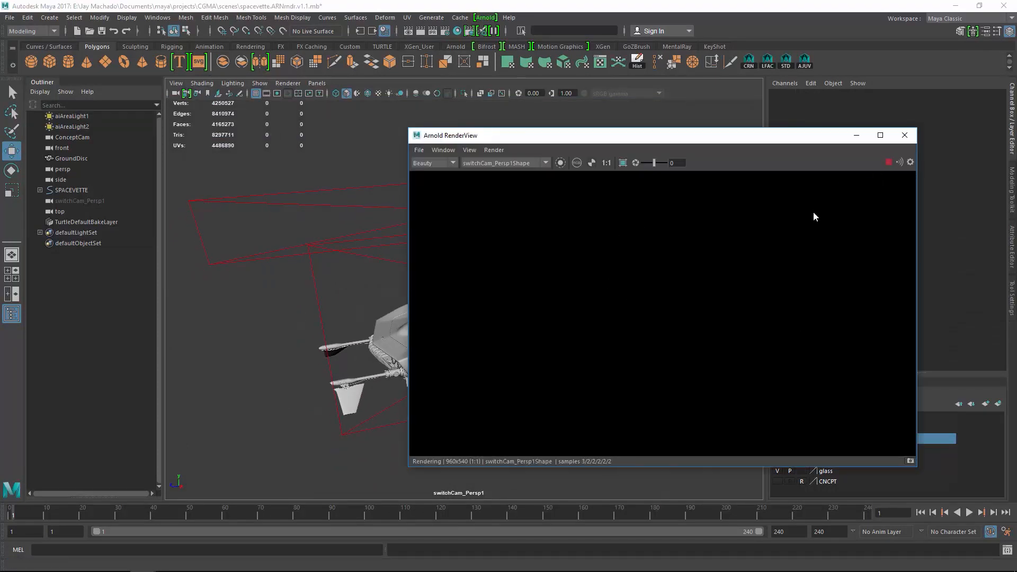
left_click_drag(721, 136, 371, 126)
Step: Set the exposure of aiAreaLight2 to 10
left_click(688, 158)
left_click(1012, 249)
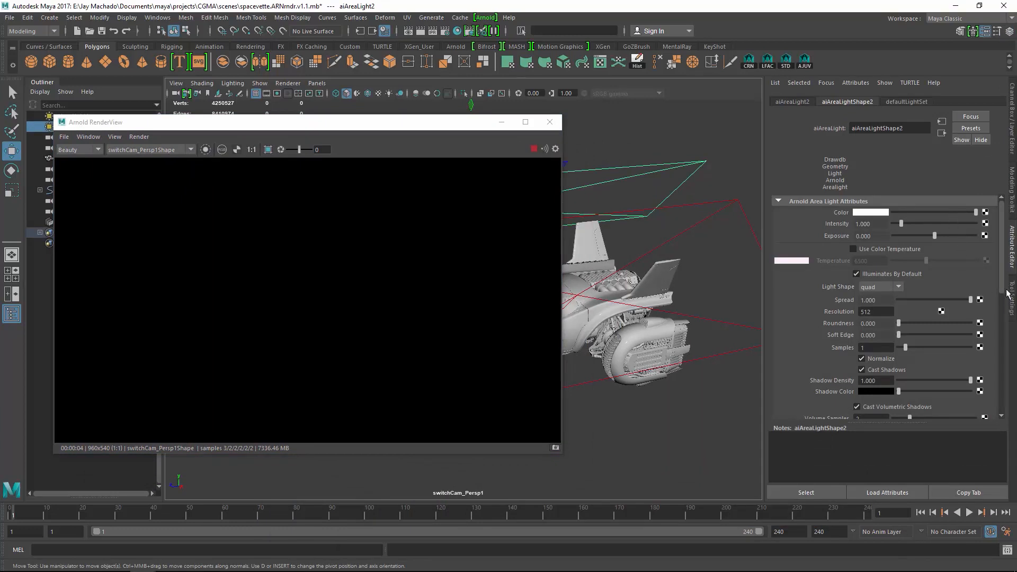
left_click_drag(456, 127, 552, 132)
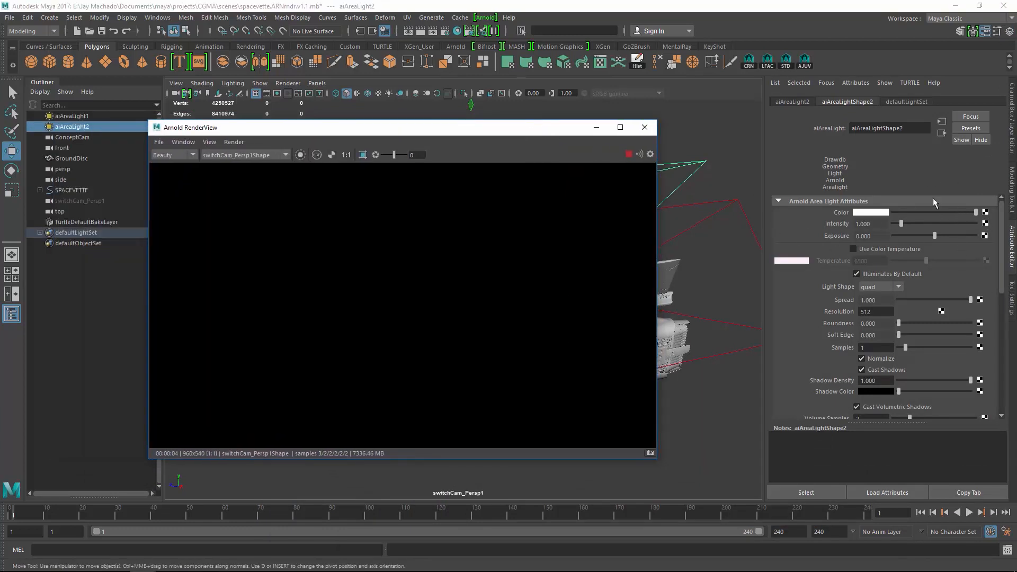
left_click_drag(1003, 253, 1016, 213)
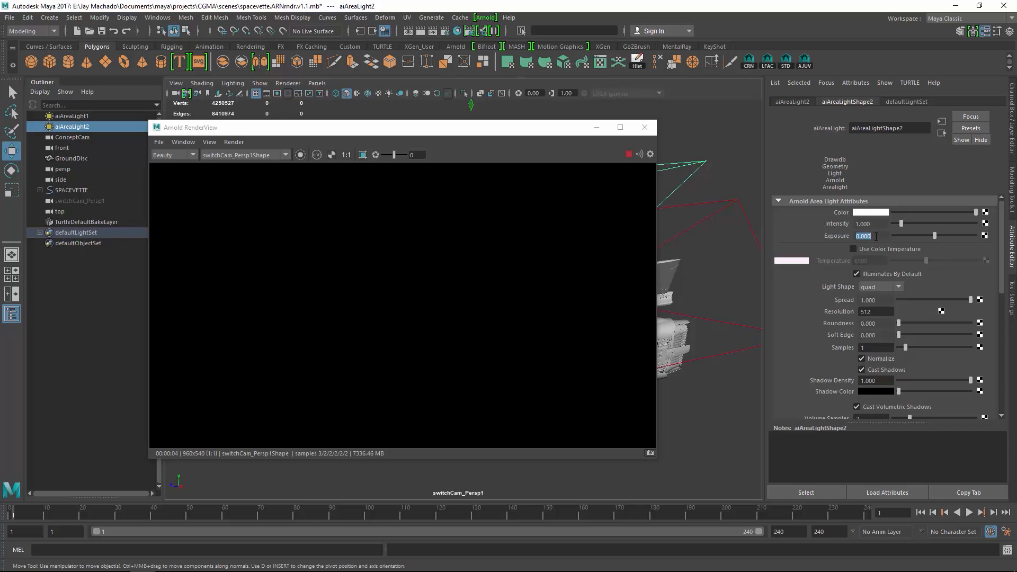
key("Return")
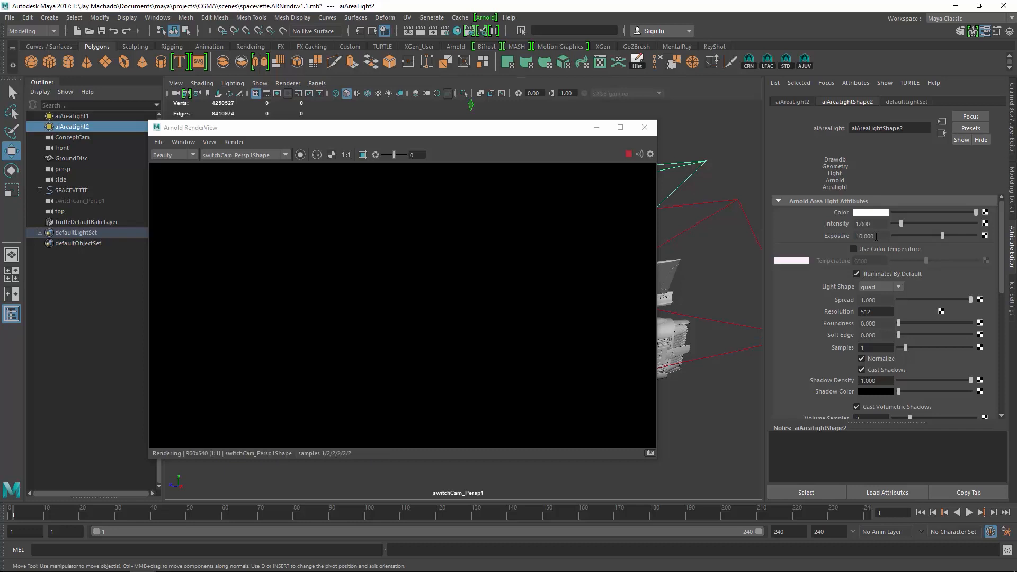
Step: Set the exposure of aiAreaLight1 to 10
left_click(711, 216)
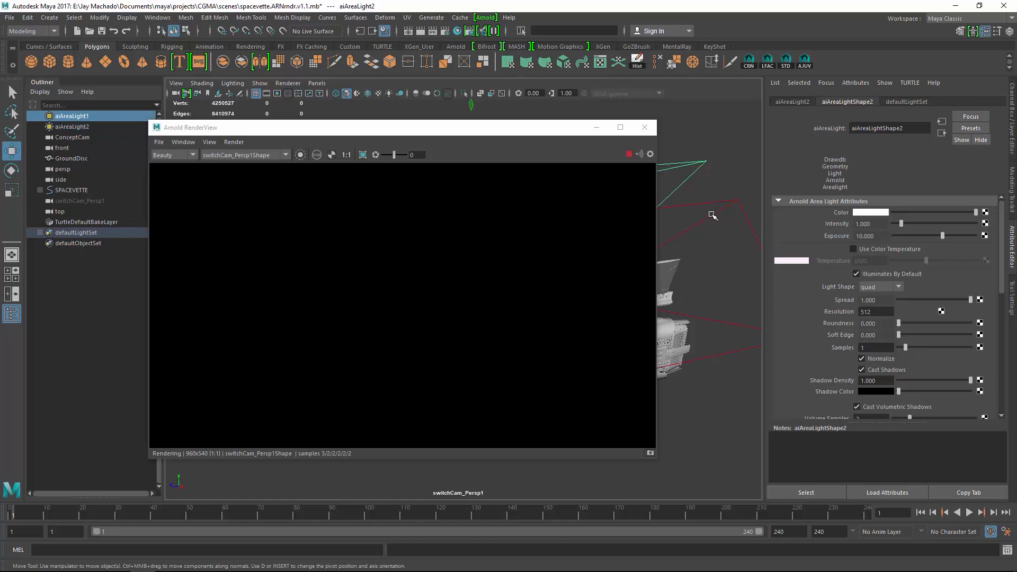
left_click(886, 235)
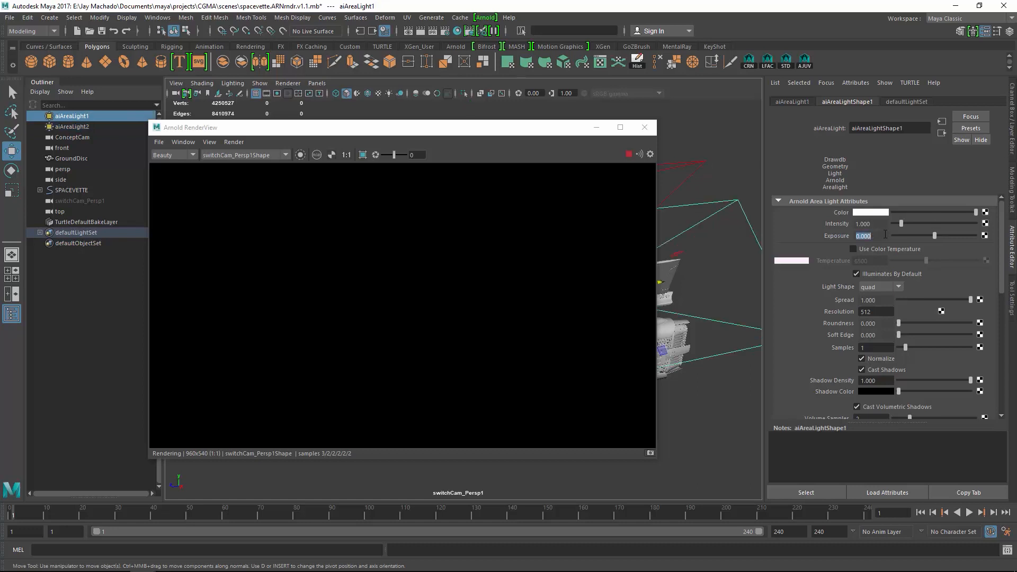
type("10")
key("Return")
Step: Try intensities of 5, 10, 20 and 50 on aiAreaLight1
left_click(879, 224)
type("5")
key("Return")
left_click_drag(936, 223, 976, 228)
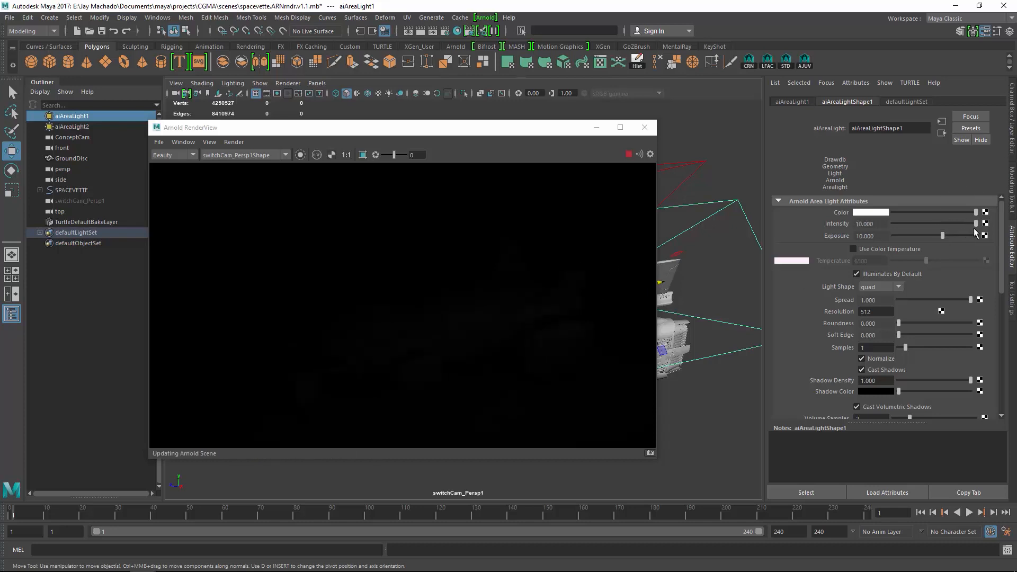
left_click(877, 222)
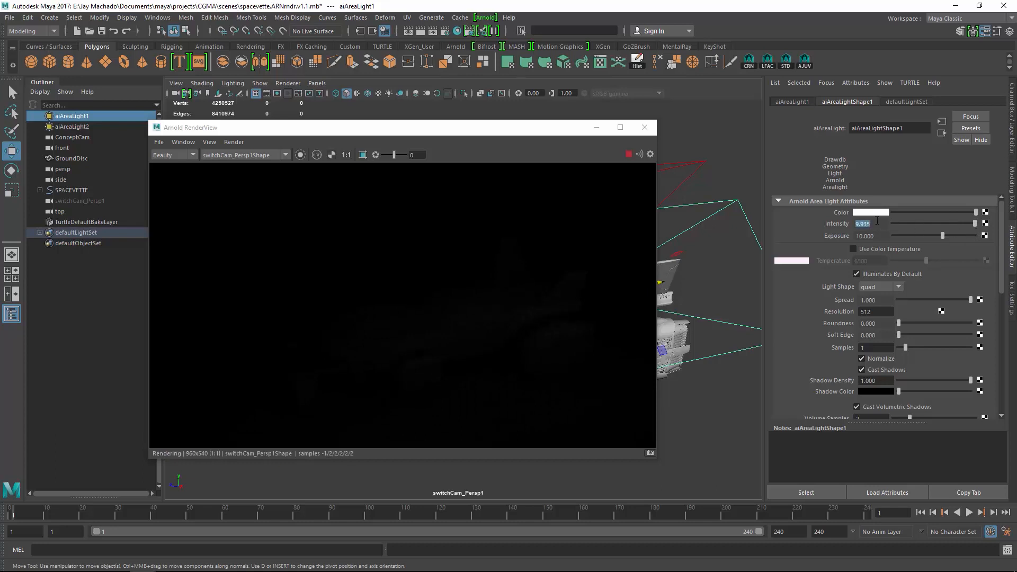
type("20")
key("Return")
left_click(881, 223)
type("50")
key("Return")
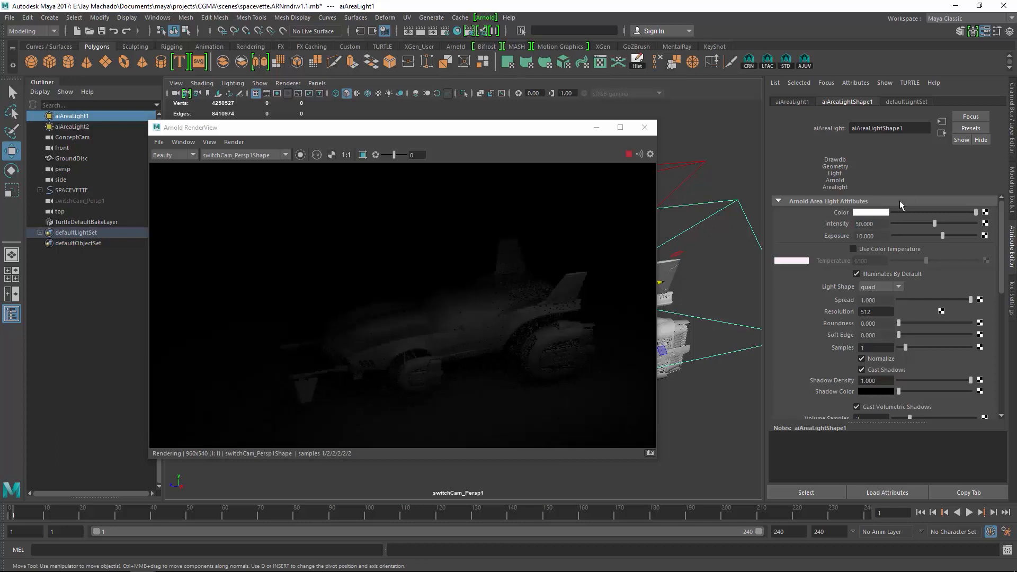
Step: Set the intensity of aiAreaLight1 to 200
left_click(877, 228)
type("200")
key("Return")
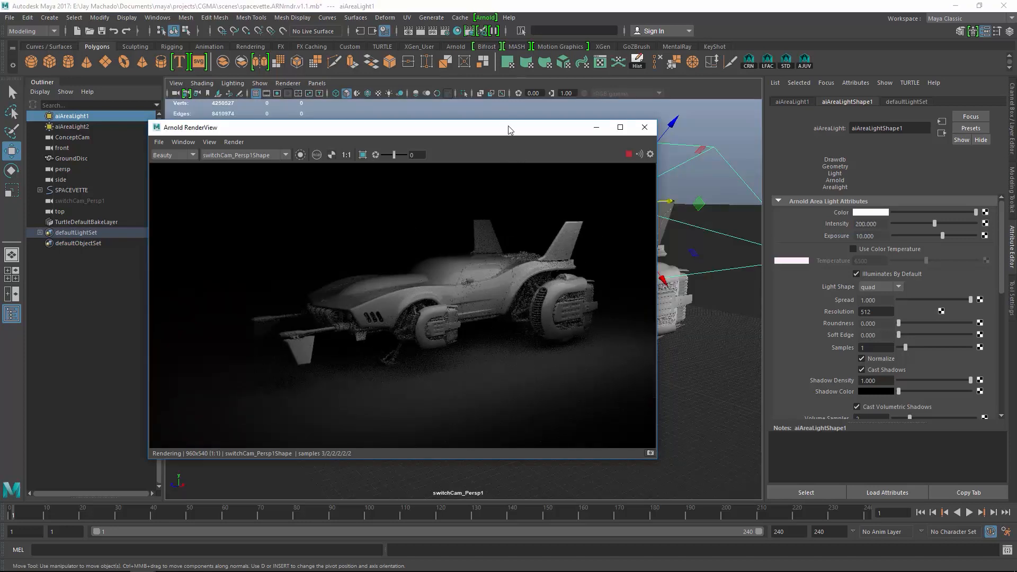
Step: Move the render window off the viewport and scale aiAreaLight1 up to about 164.7 in X and Z and 470.1 in Y
left_click_drag(508, 129, 381, 109)
left_click_drag(578, 265, 642, 278, "alt")
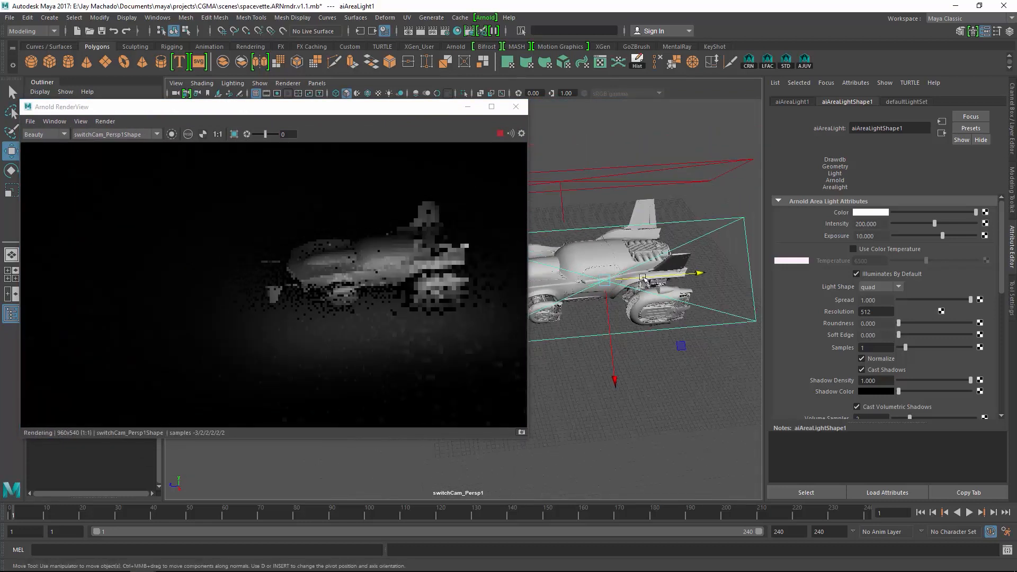
middle_click_drag(643, 278, 655, 281, "alt")
key("r")
left_click_drag(617, 283, 668, 284)
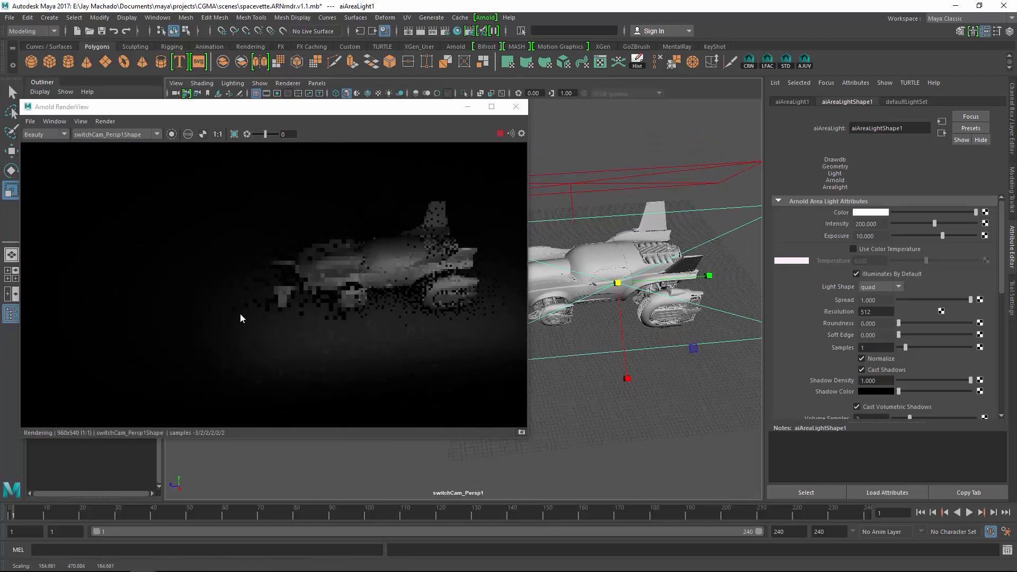
left_click_drag(585, 302, 652, 303, "alt")
middle_click_drag(652, 303, 736, 389, "alt")
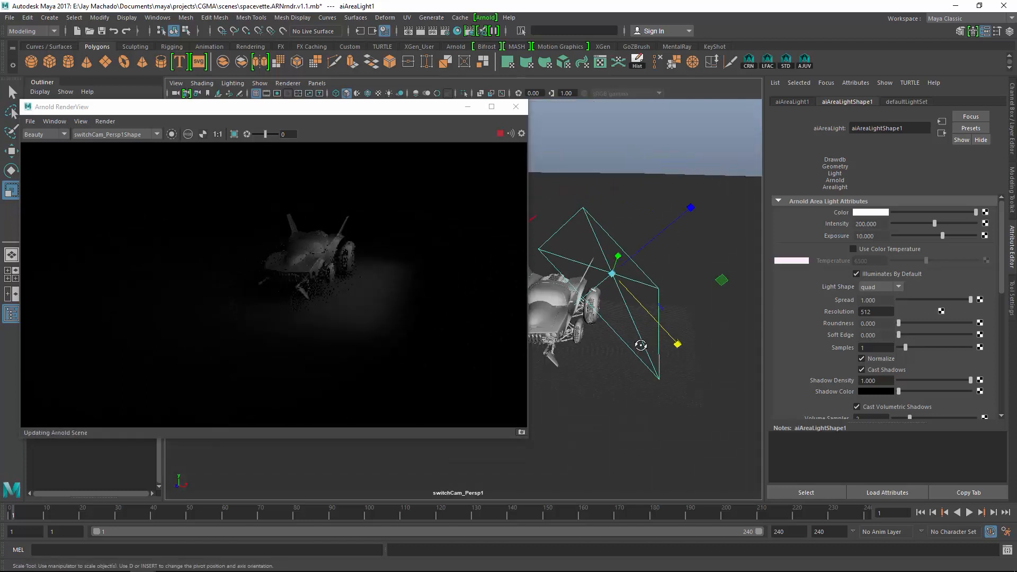
Step: Try an intensity of 300 on aiAreaLight1
left_click_drag(641, 345, 626, 338, "alt")
left_click(877, 223)
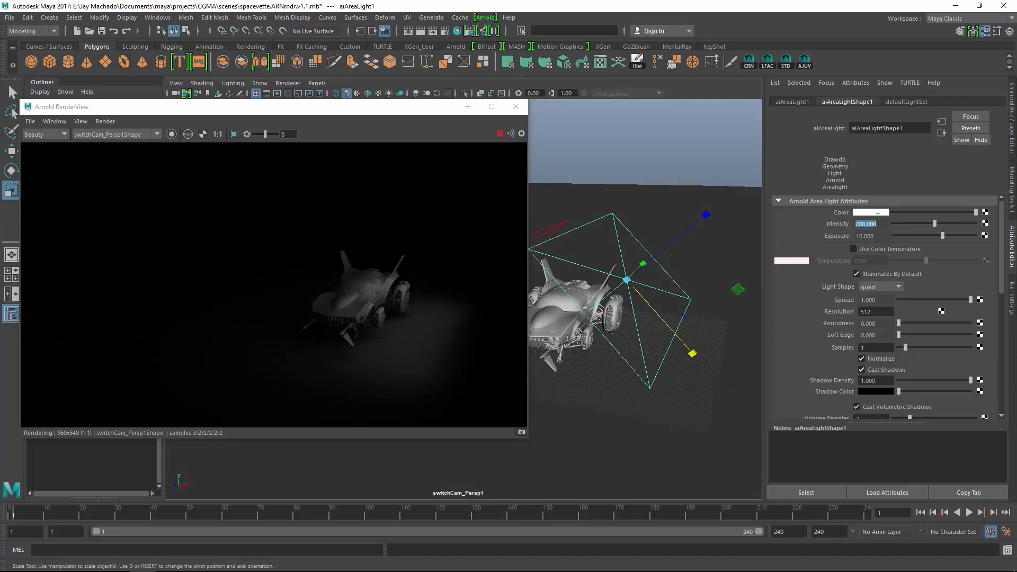
type("300")
key("Return")
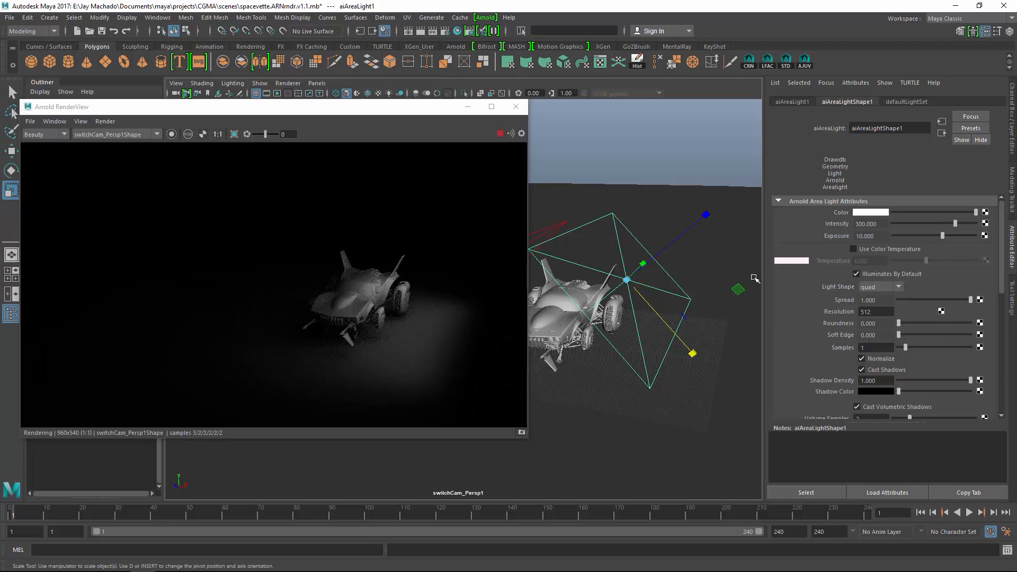
Step: Try intensities of 500 and 400 on aiAreaLight2
right_click_drag(755, 279, 858, 326, "alt")
left_click_drag(677, 334, 605, 332, "alt")
left_click_drag(432, 296, 358, 242, "alt")
left_click_drag(418, 271, 436, 200, "alt")
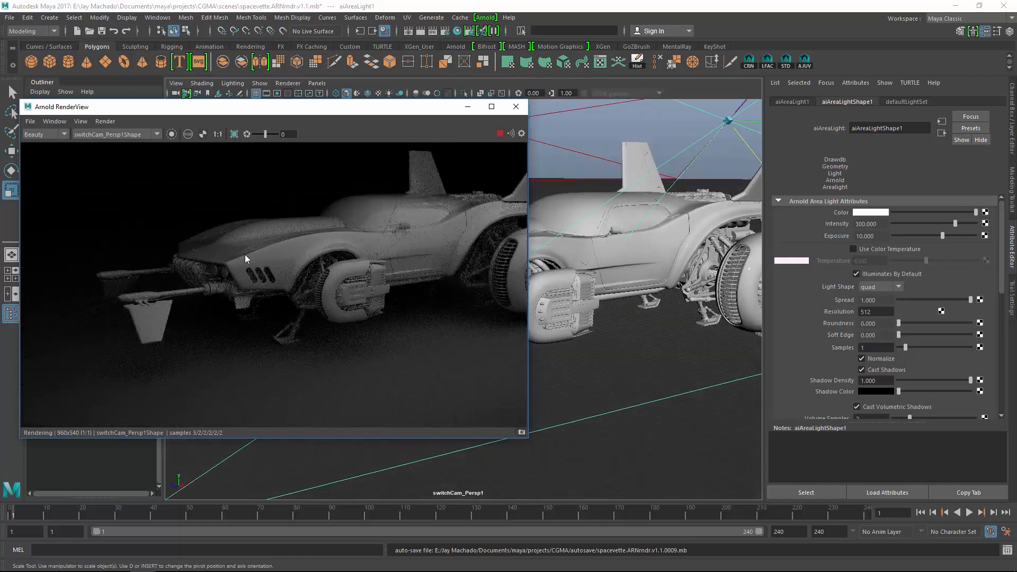
left_click_drag(562, 127, 571, 161)
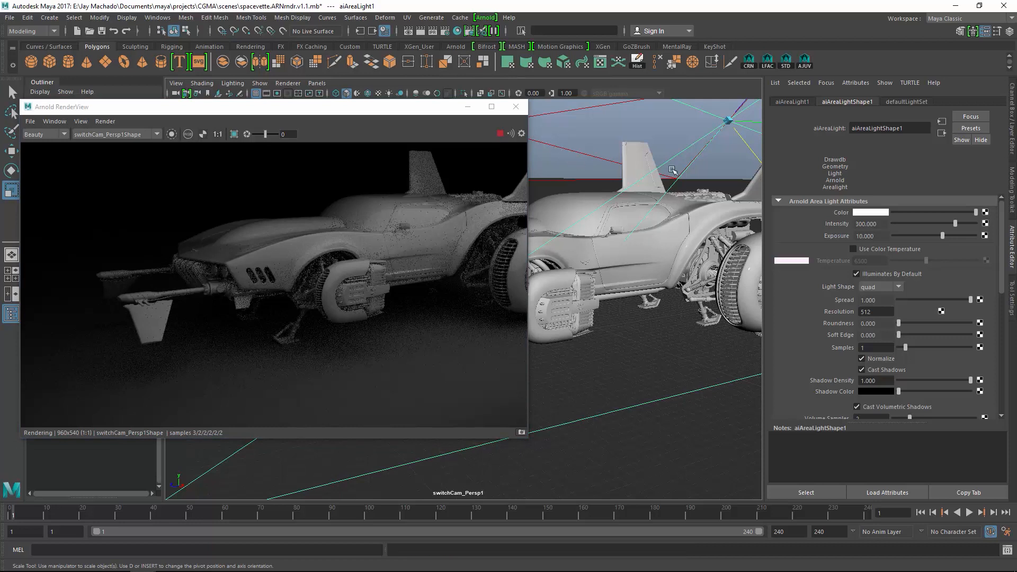
left_click(880, 223)
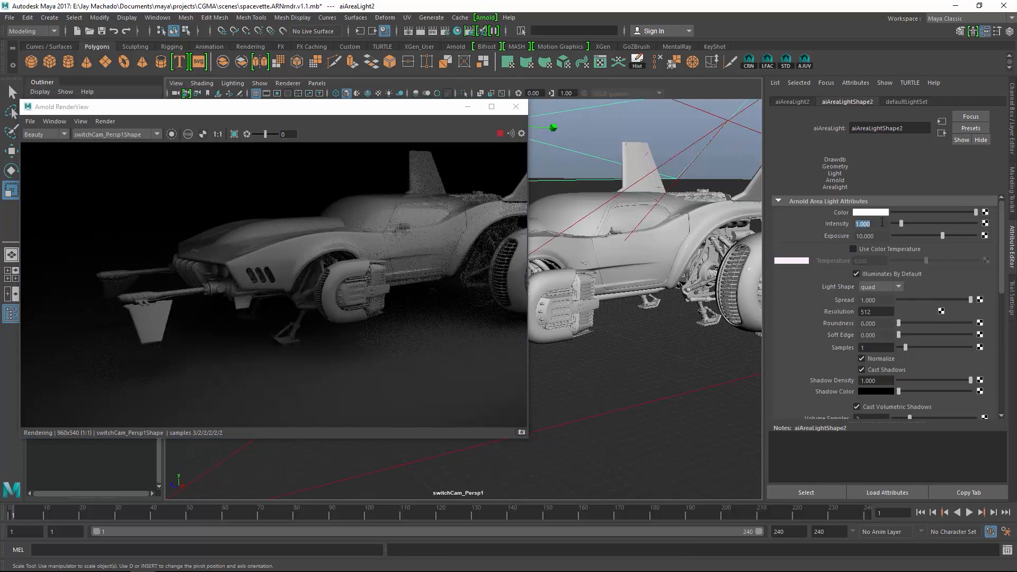
type("500")
key("Return")
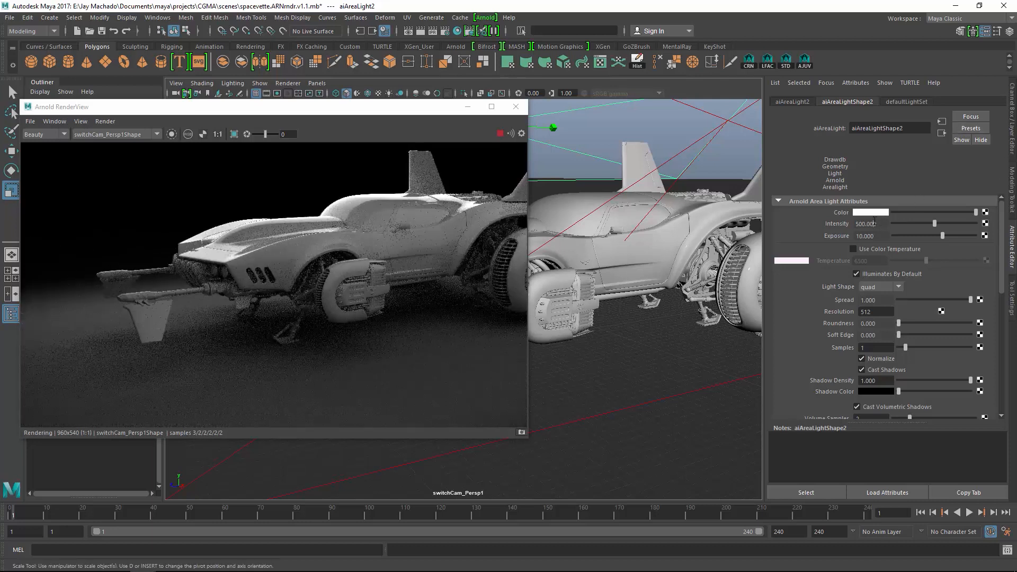
left_click(875, 223)
type("400")
key("Return")
Step: Move the render window off the light and scale aiAreaLight2 to about 103.3 in X, 528.6 in Y and 123.2 in Z
left_click_drag(408, 306, 243, 285, "alt")
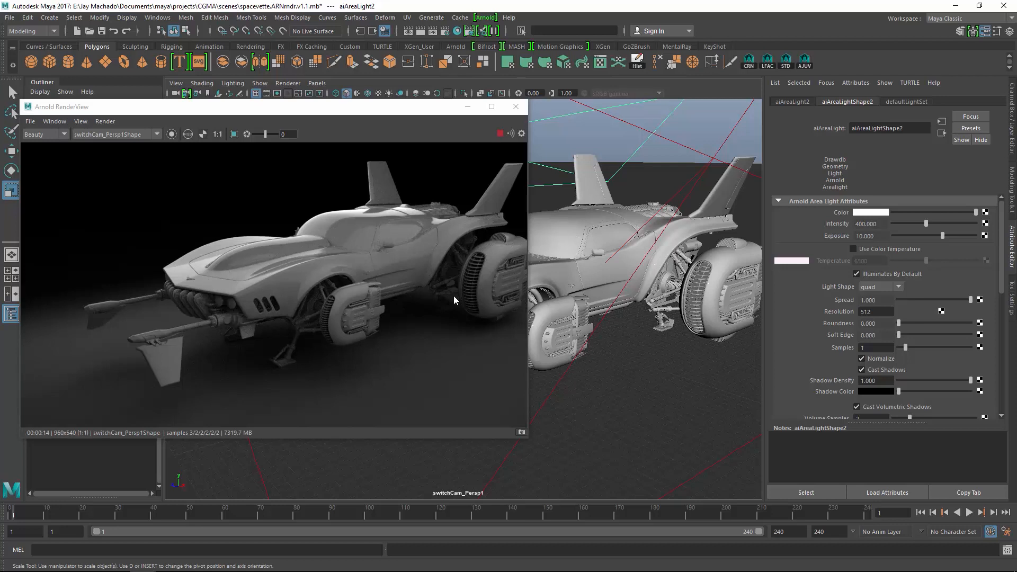
left_click_drag(433, 320, 310, 228, "alt")
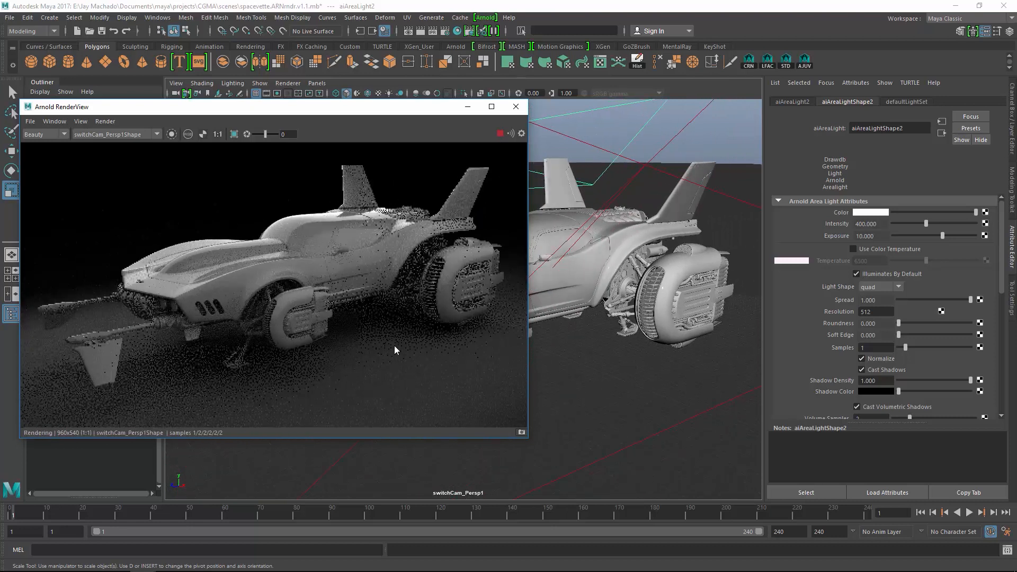
left_click_drag(398, 345, 408, 339, "alt")
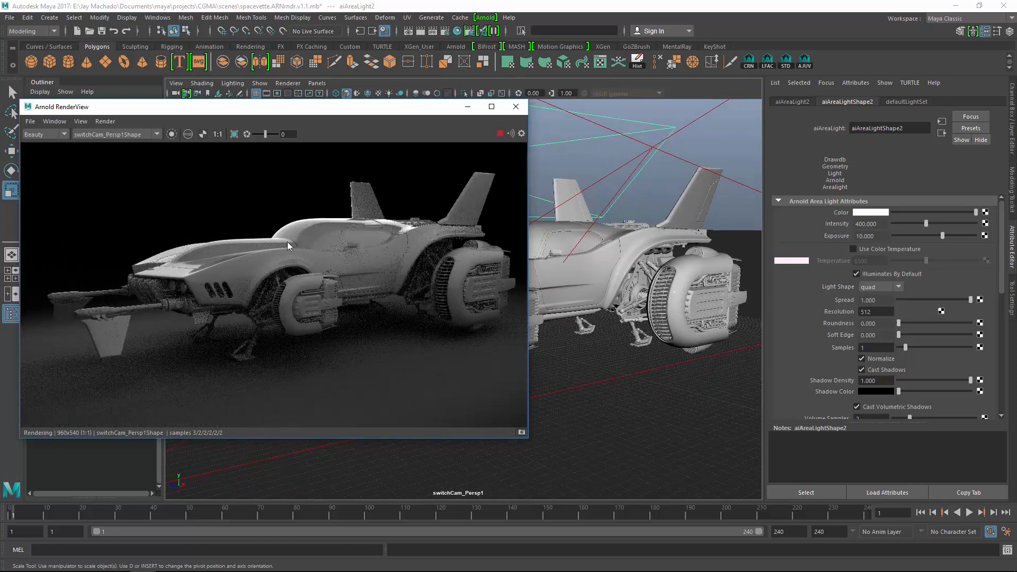
left_click_drag(458, 289, 454, 288, "alt")
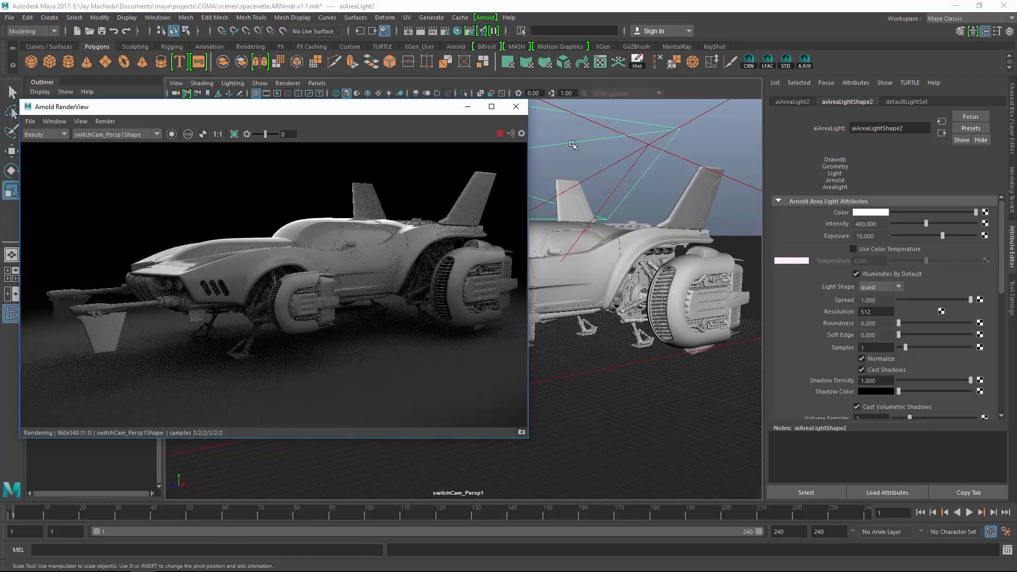
left_click_drag(424, 110, 676, 202)
left_click_drag(472, 138, 453, 105, "alt")
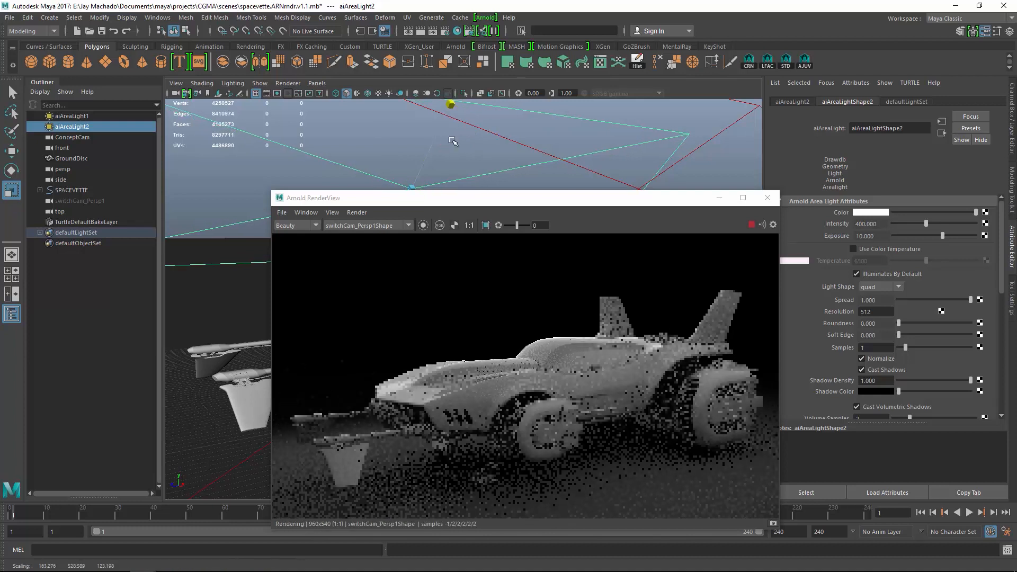
key("w")
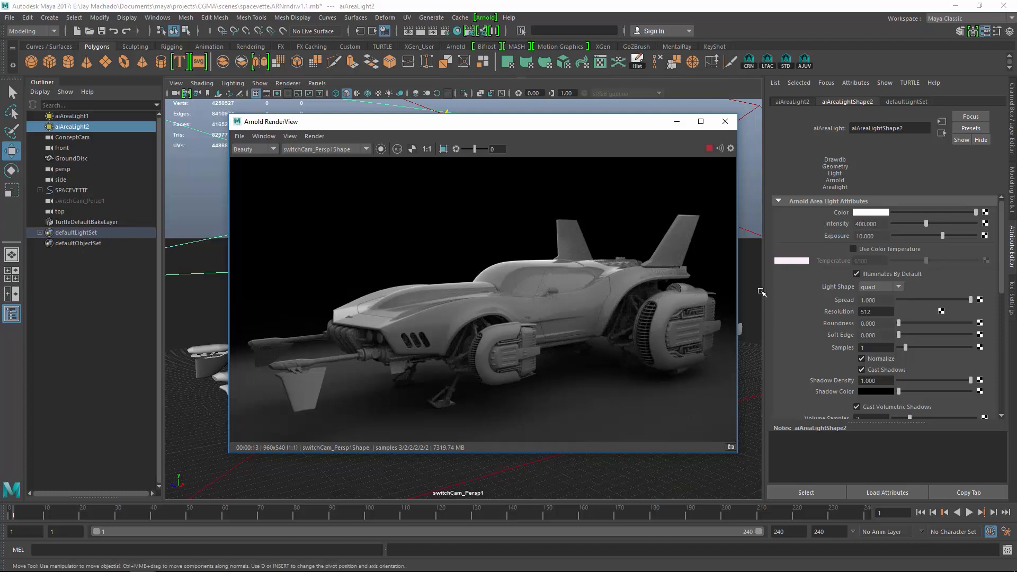
Step: Try an intensity of 400 on aiAreaLight1, and settle on 350
left_click(753, 126)
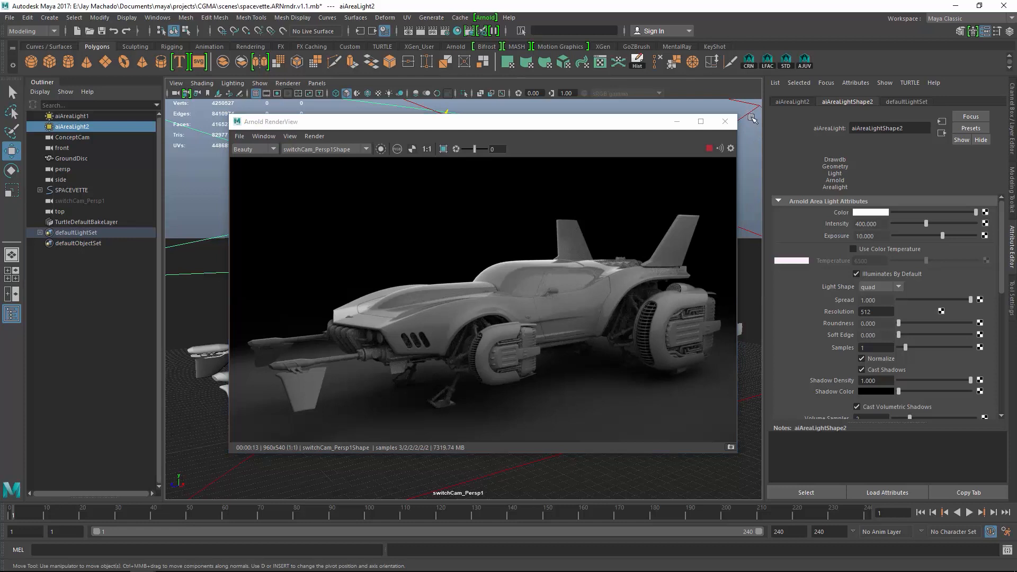
double_click(882, 225)
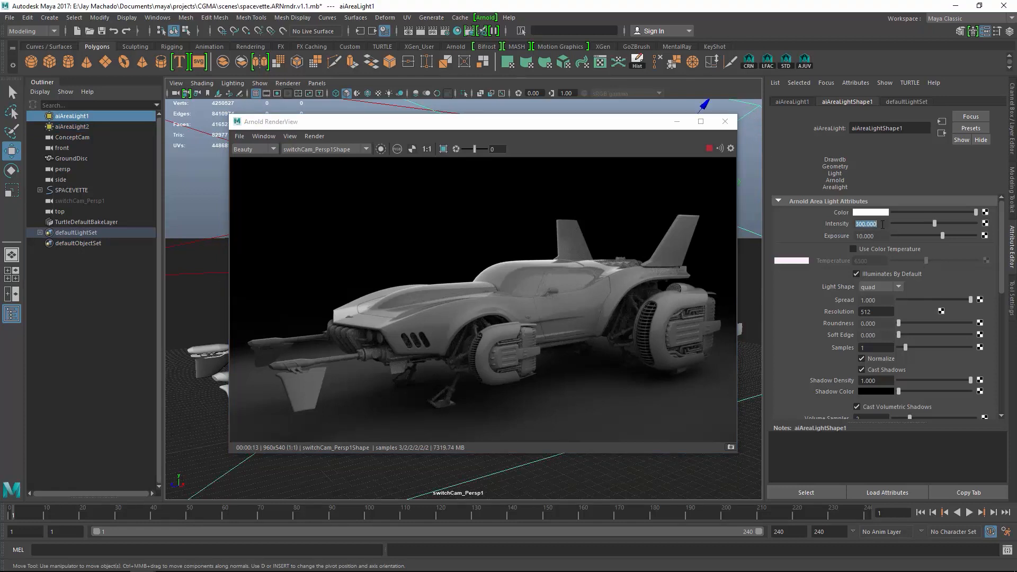
type("400")
key("Return")
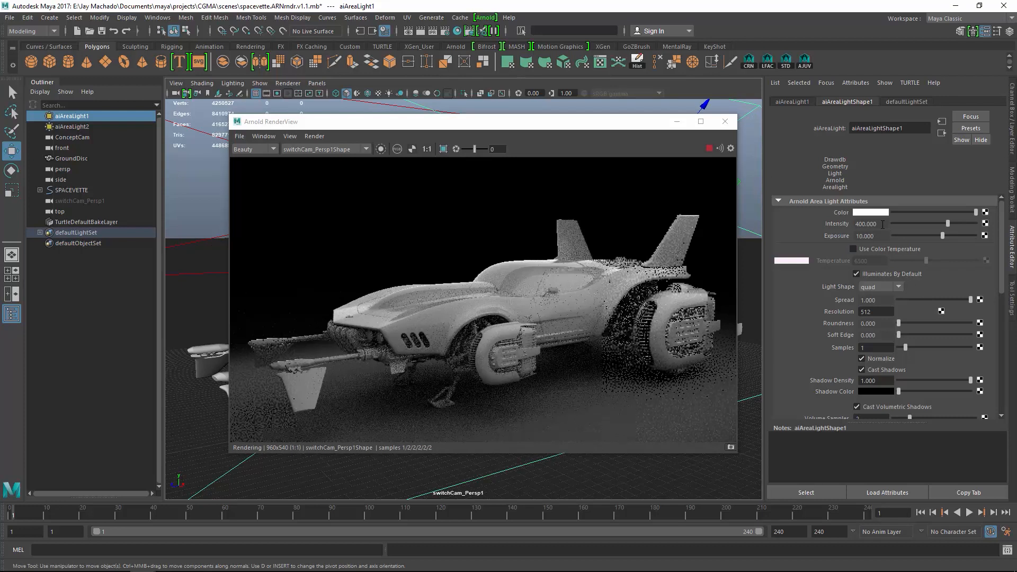
double_click(884, 223)
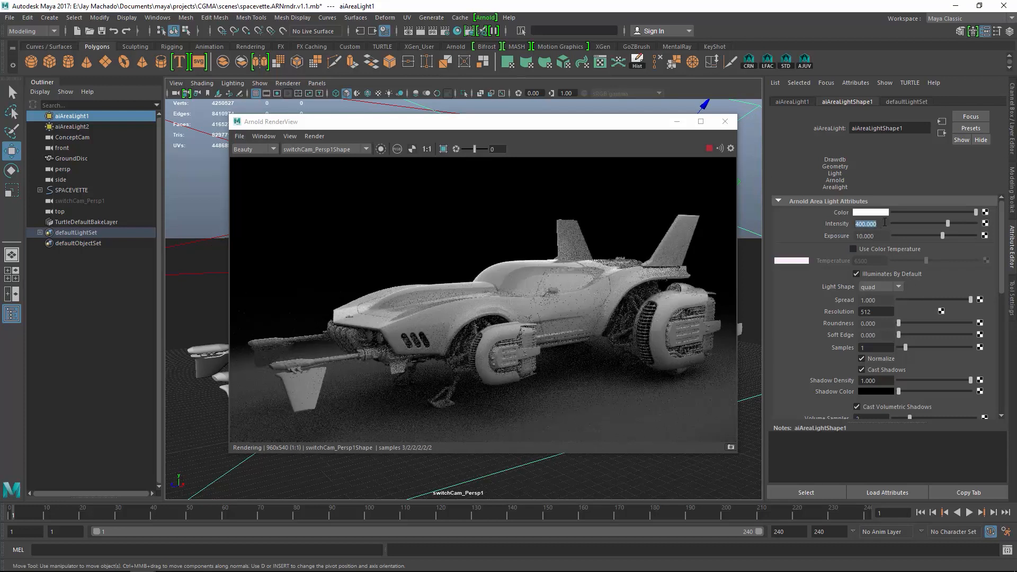
type("350")
key("Return")
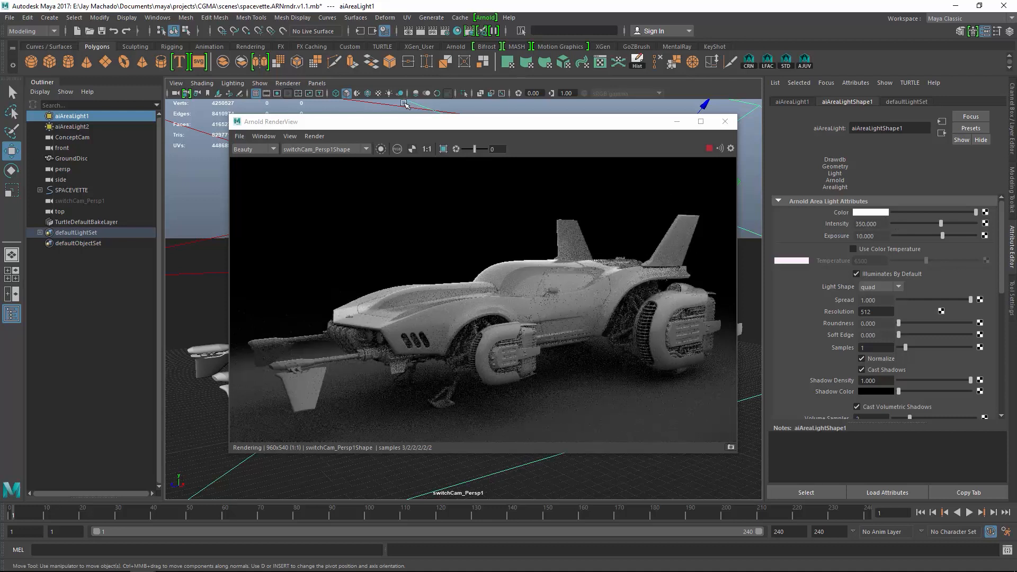
Step: Set the intensity of aiAreaLight2 to 450
left_click(72, 128)
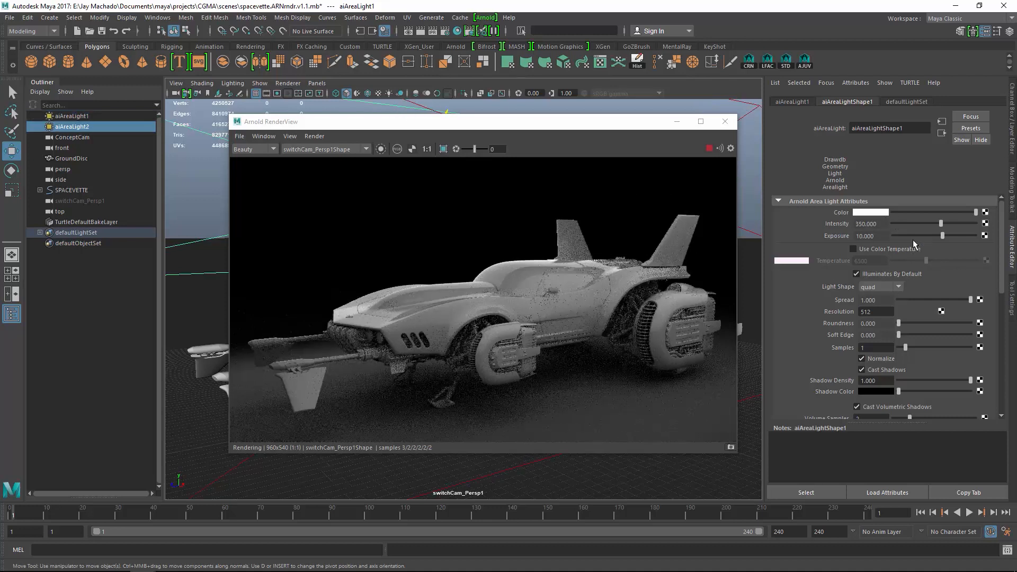
left_click(882, 225)
type("450")
key("Return")
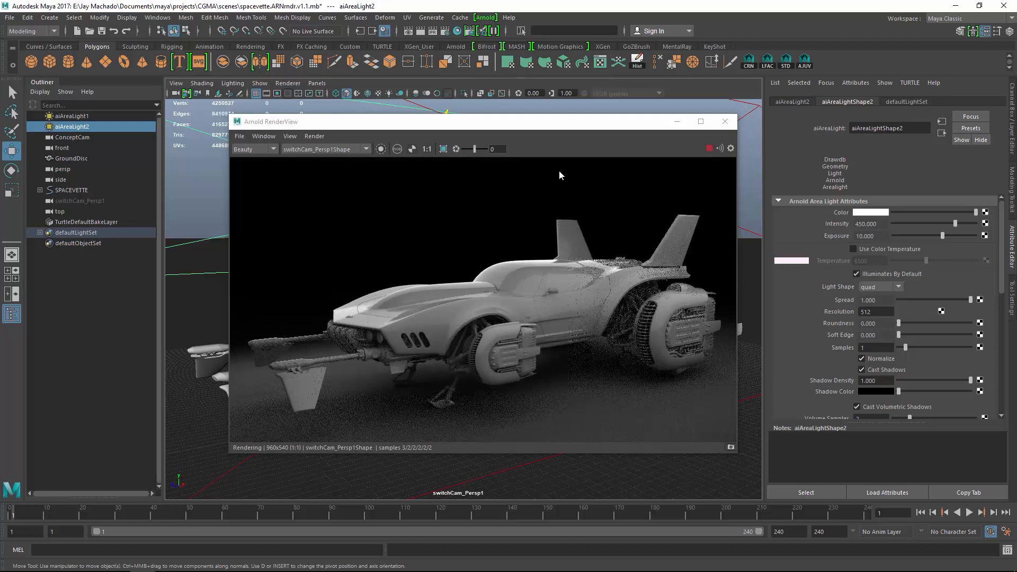
Step: Arrange the Arnold RenderView and Hypershade side by side so the carPaint_aiSS properties and the render are both in view
left_click_drag(585, 125, 818, 117)
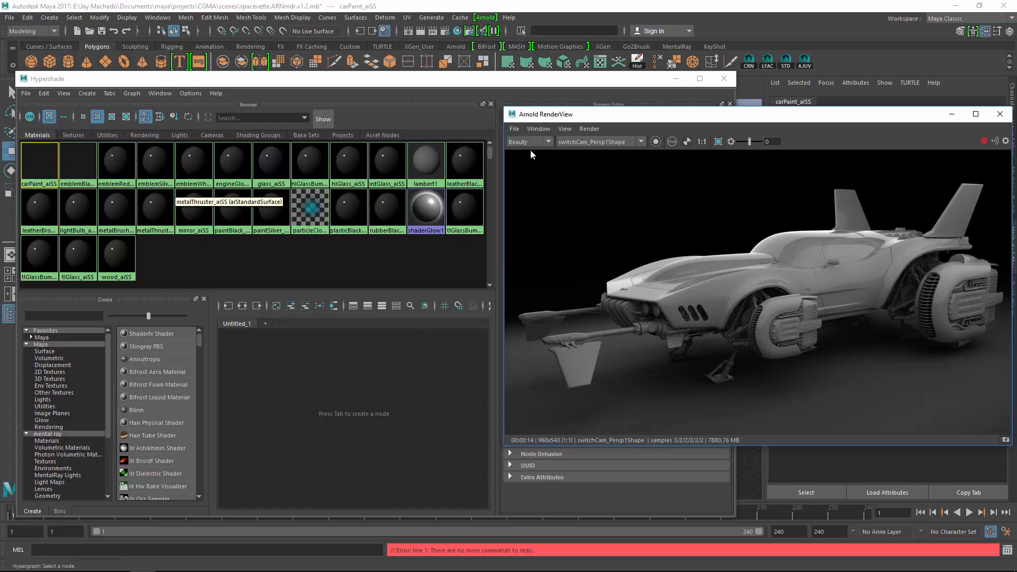
left_click(513, 85)
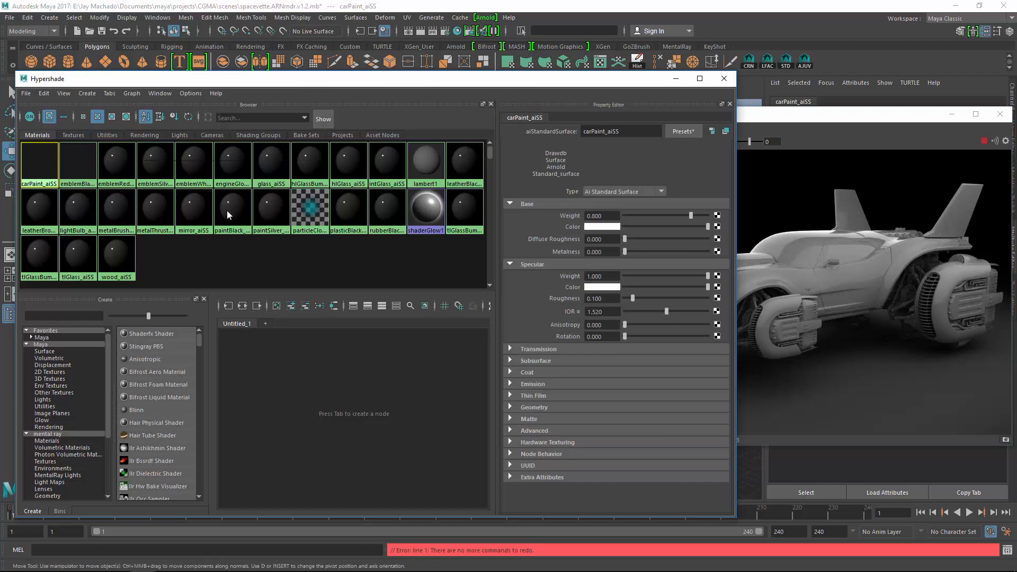
left_click_drag(618, 85, 382, 85)
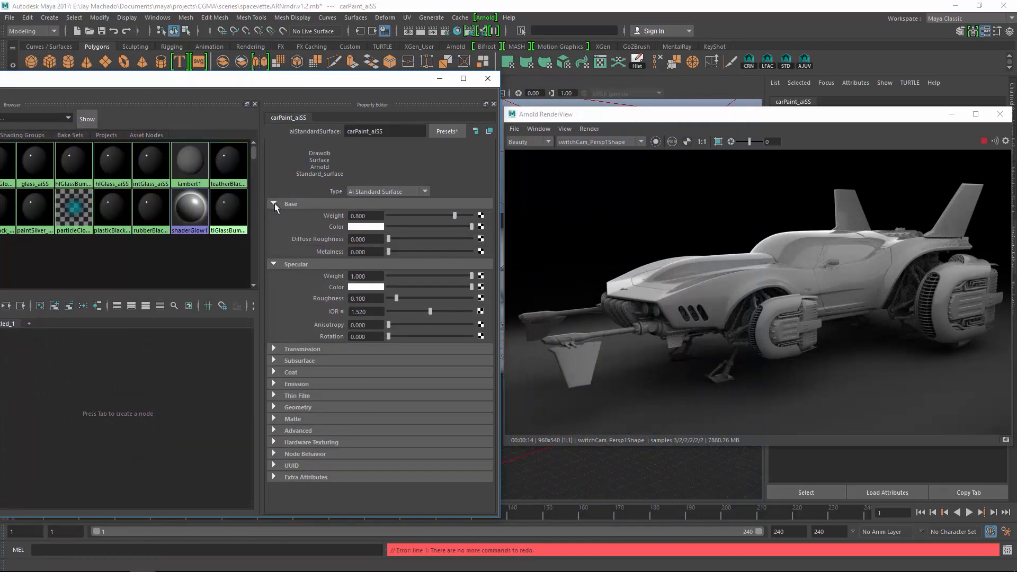
Step: Examine the Transmission, Subsurface, Coat, Emission, Geometry and Matte settings of the carPaint_aiSS material
left_click(273, 349)
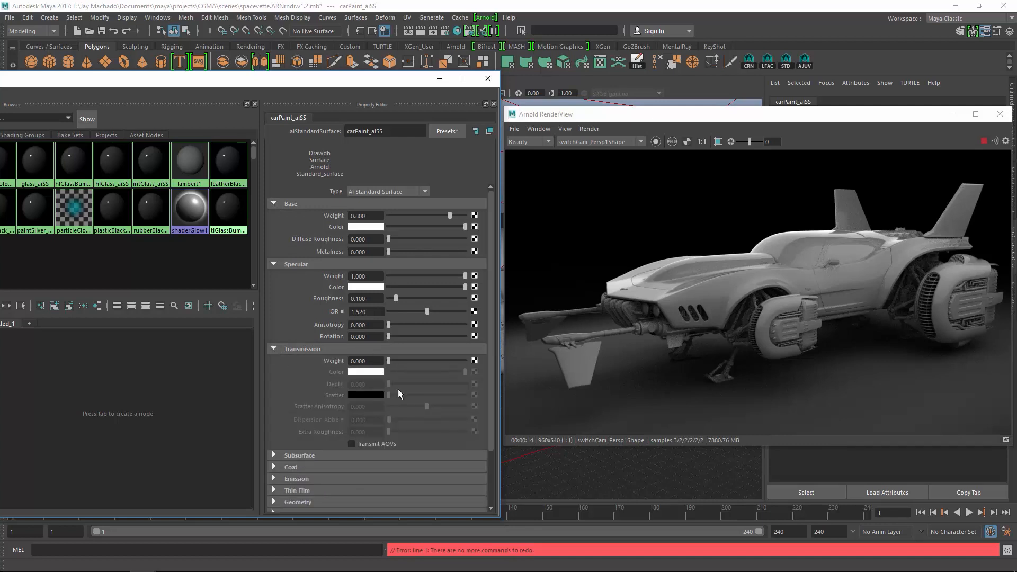
left_click(273, 456)
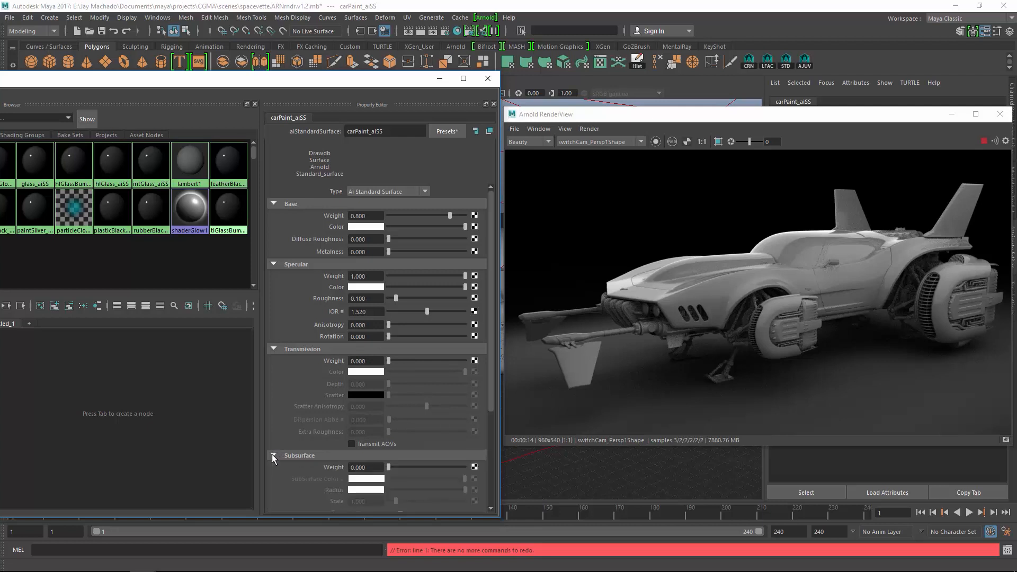
left_click(274, 456)
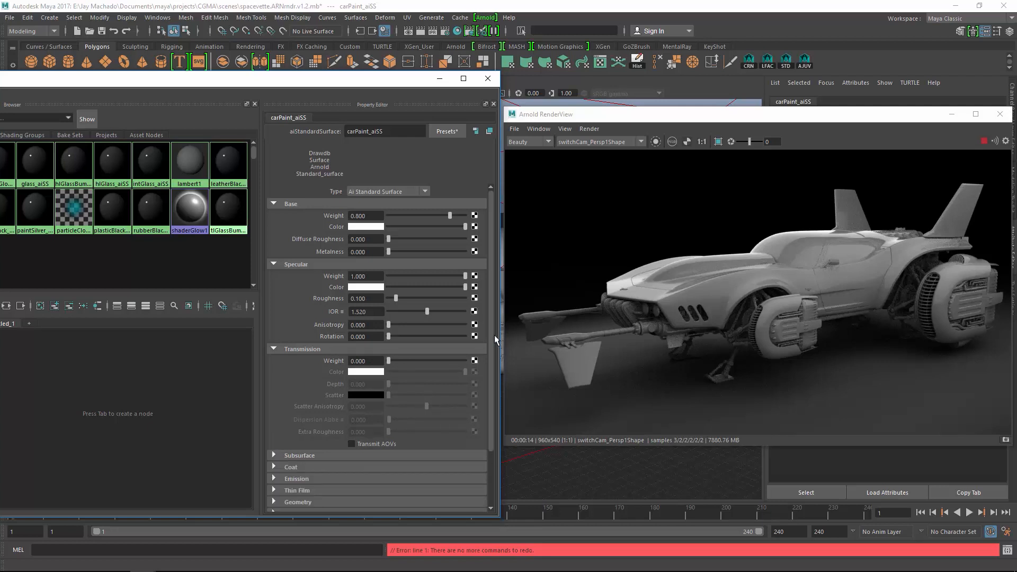
left_click_drag(491, 341, 488, 412)
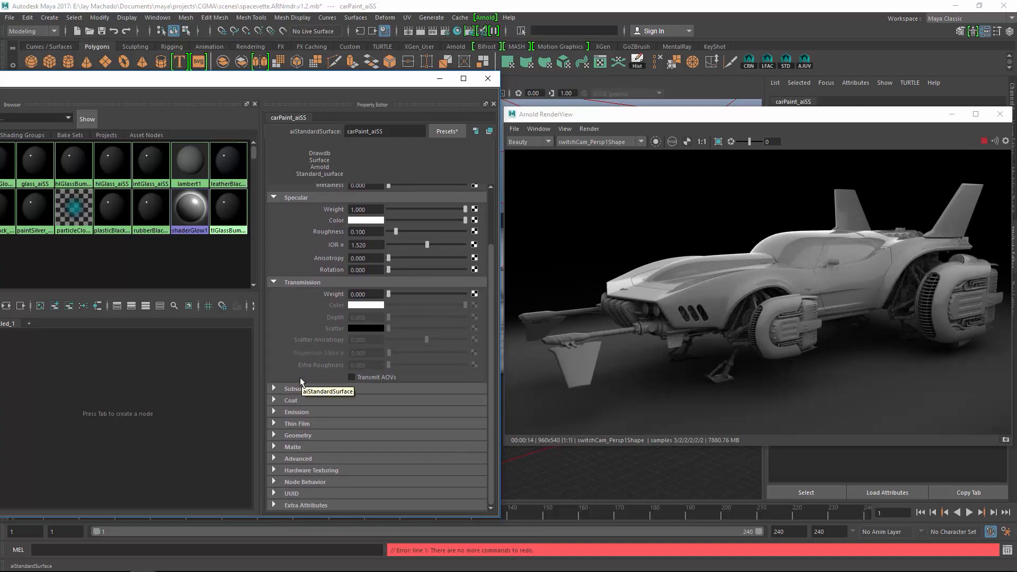
left_click(273, 400)
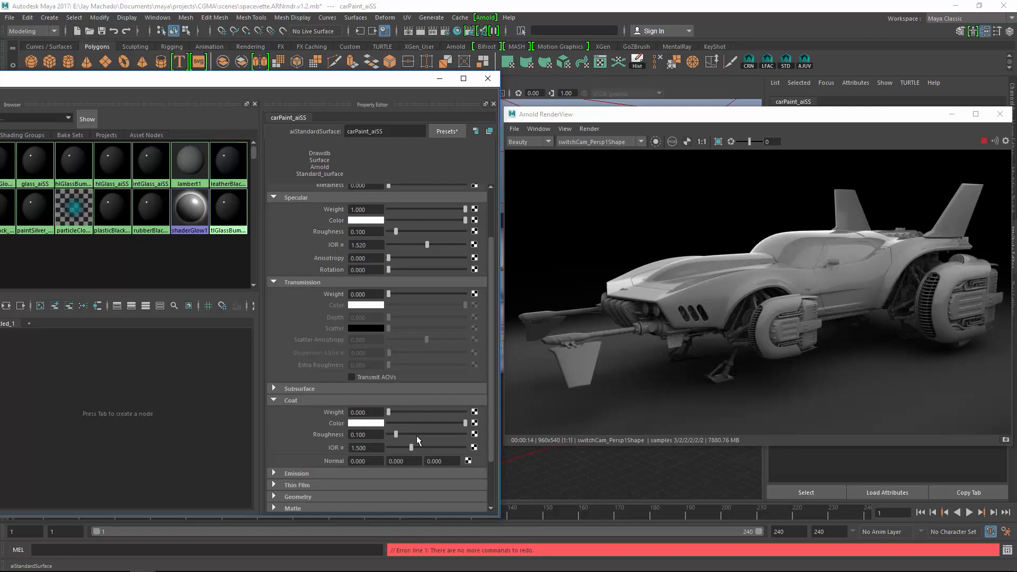
left_click(273, 401)
left_click(273, 412)
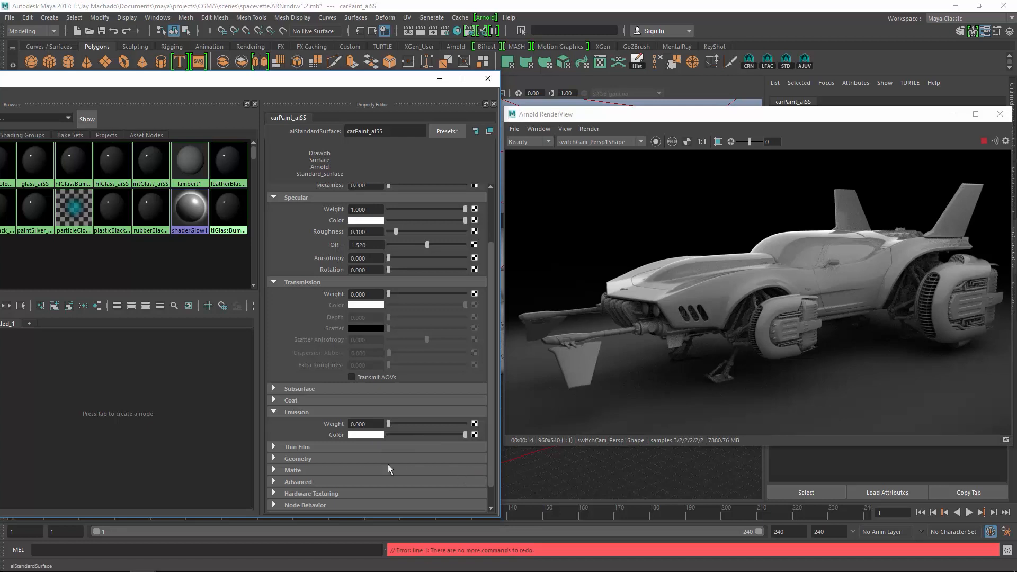
scroll(383, 453, "down", 2)
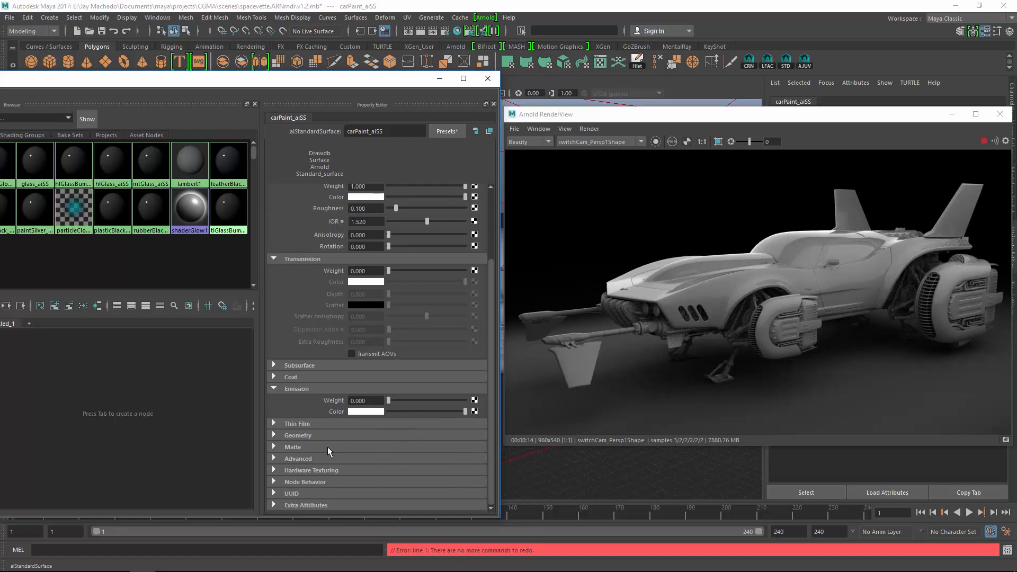
left_click(271, 435)
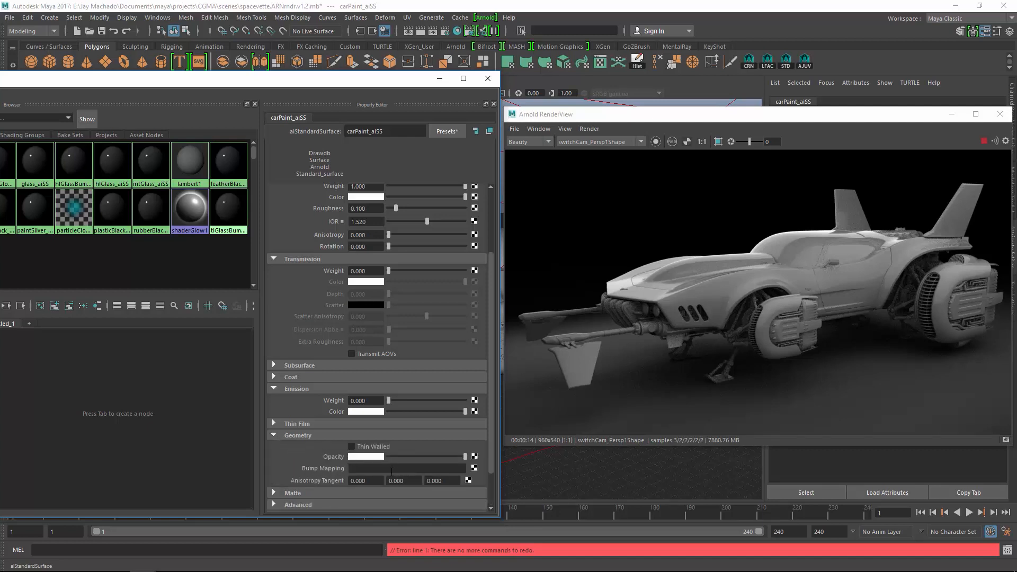
left_click(272, 436)
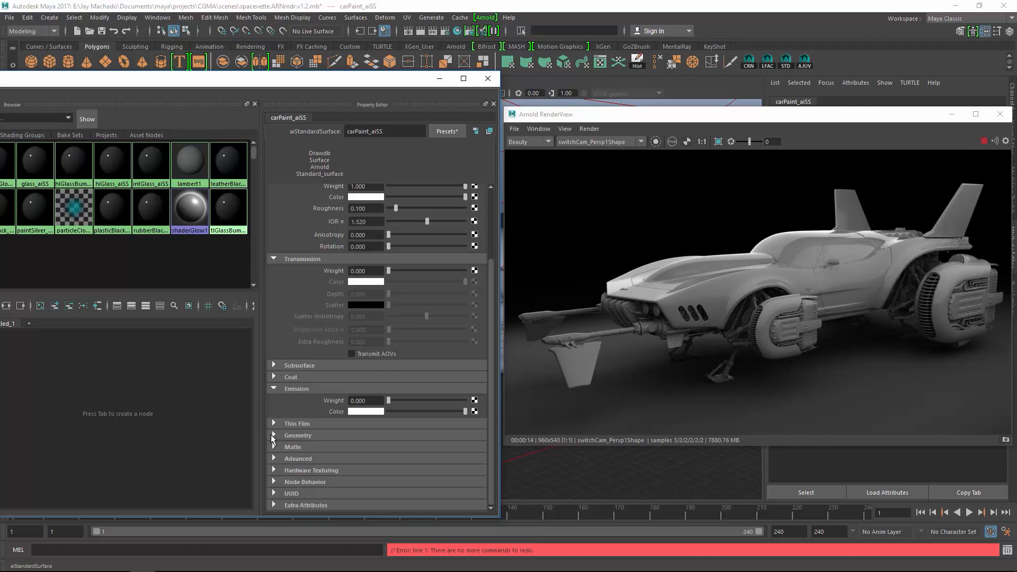
left_click(274, 445)
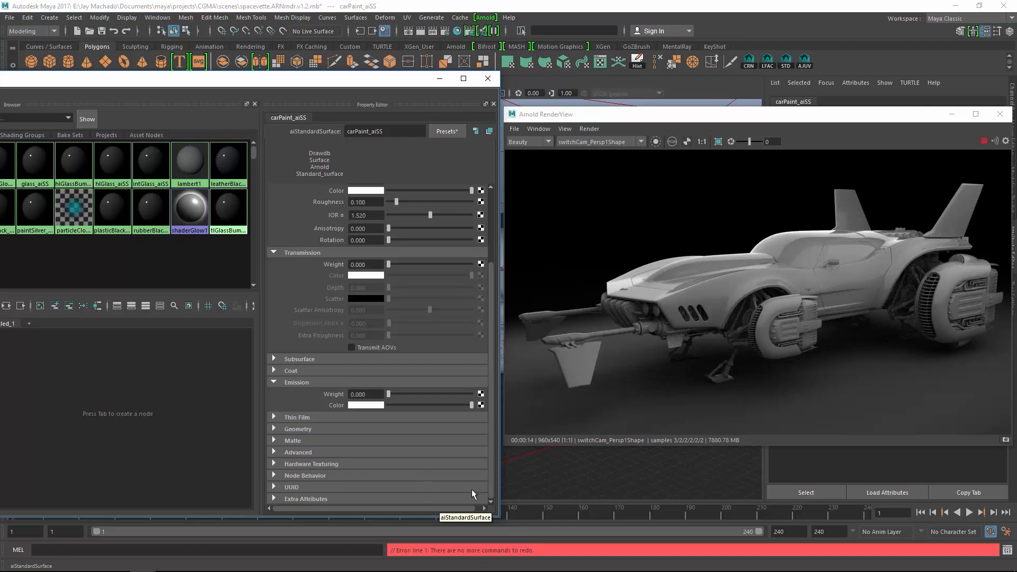
scroll(494, 241, "up", 2)
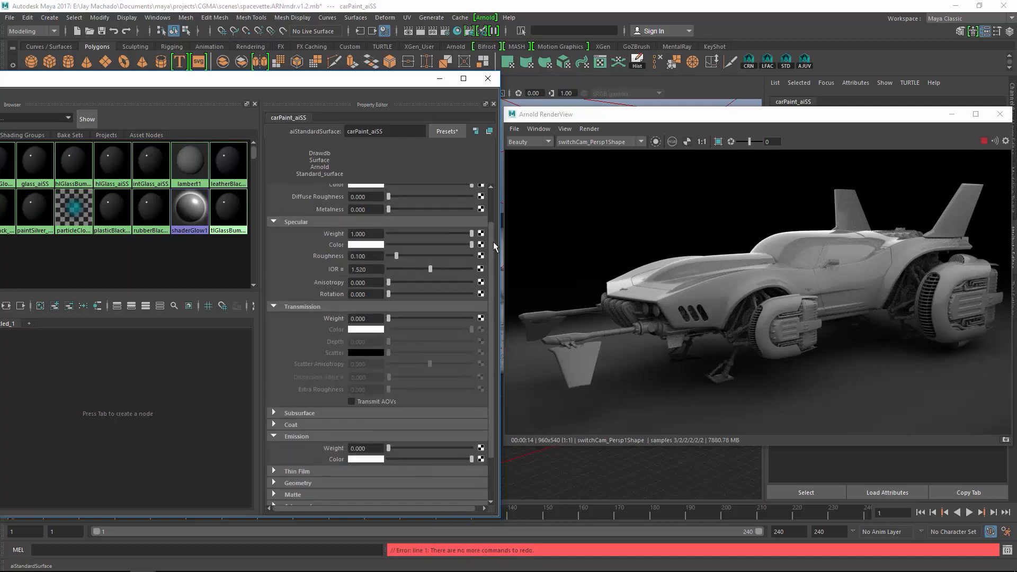
scroll(494, 242, "up", 2)
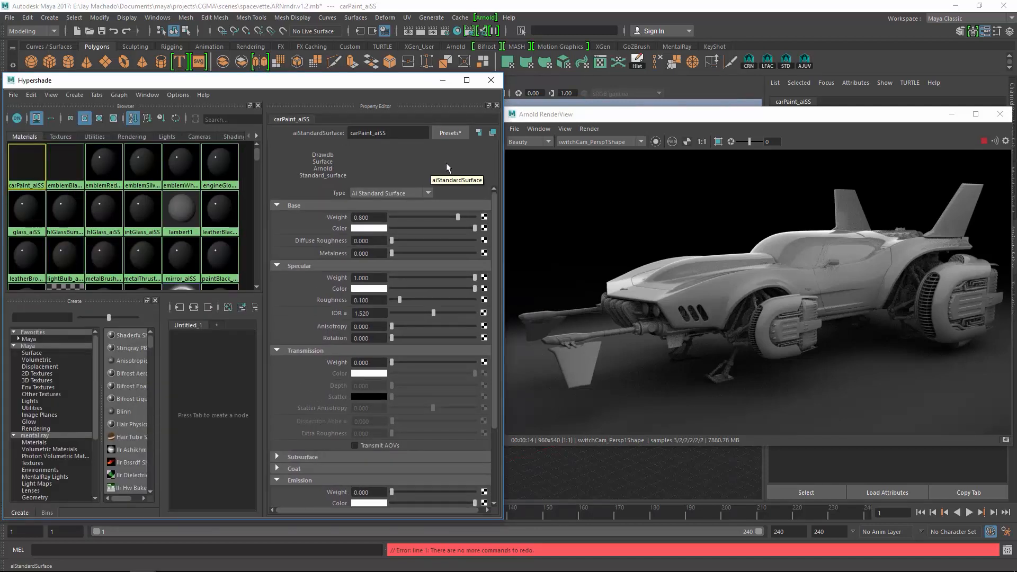
Step: Try the Clay preset on carPaint_aiSS, replacing its current settings
left_click(445, 135)
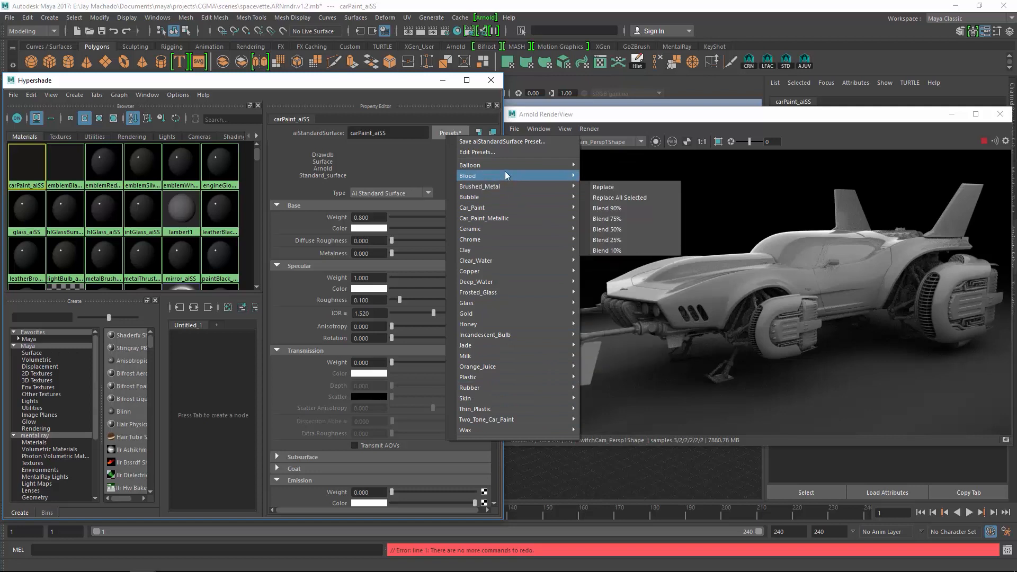
mouse_move(495, 165)
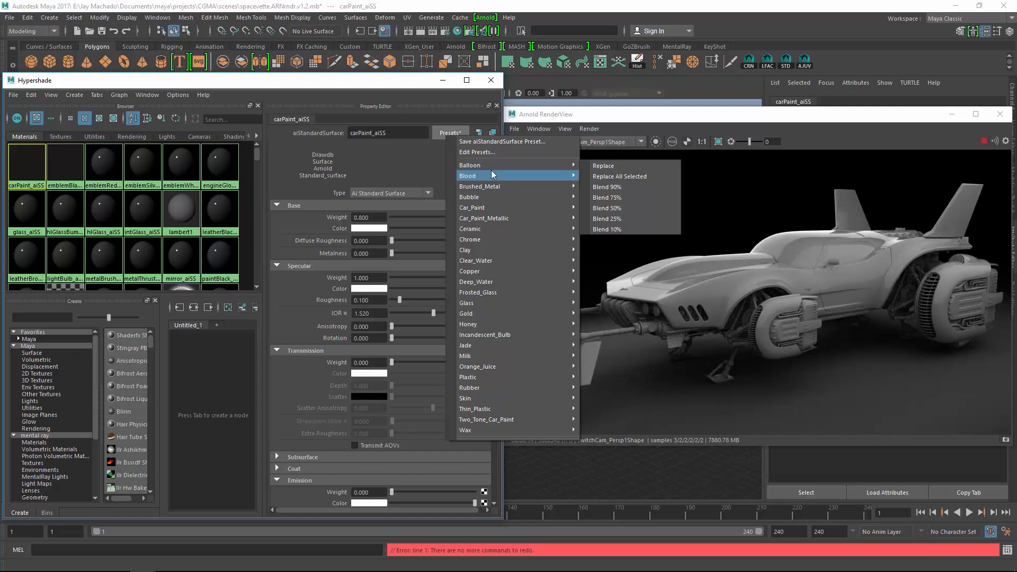
mouse_move(494, 357)
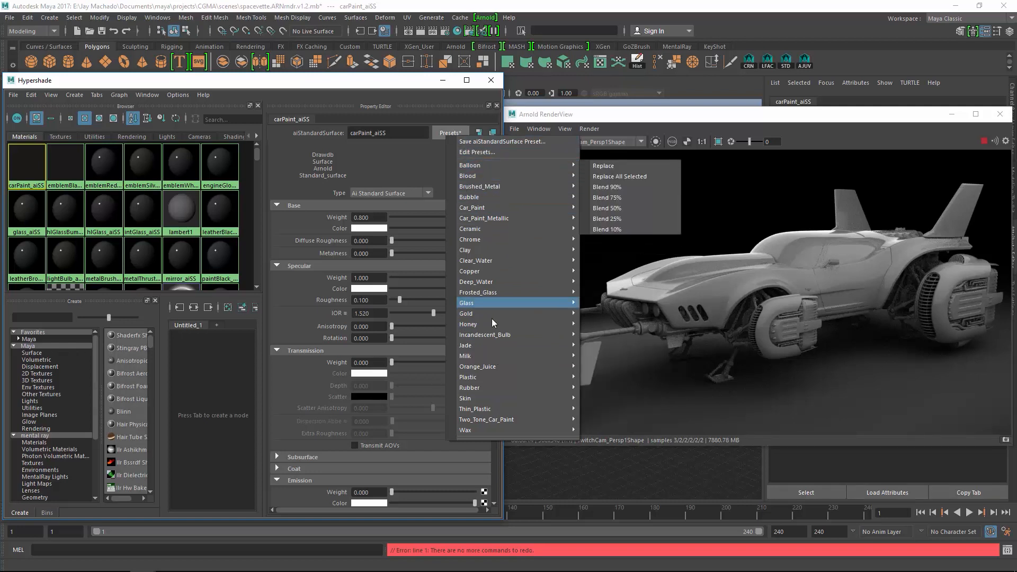
mouse_move(513, 428)
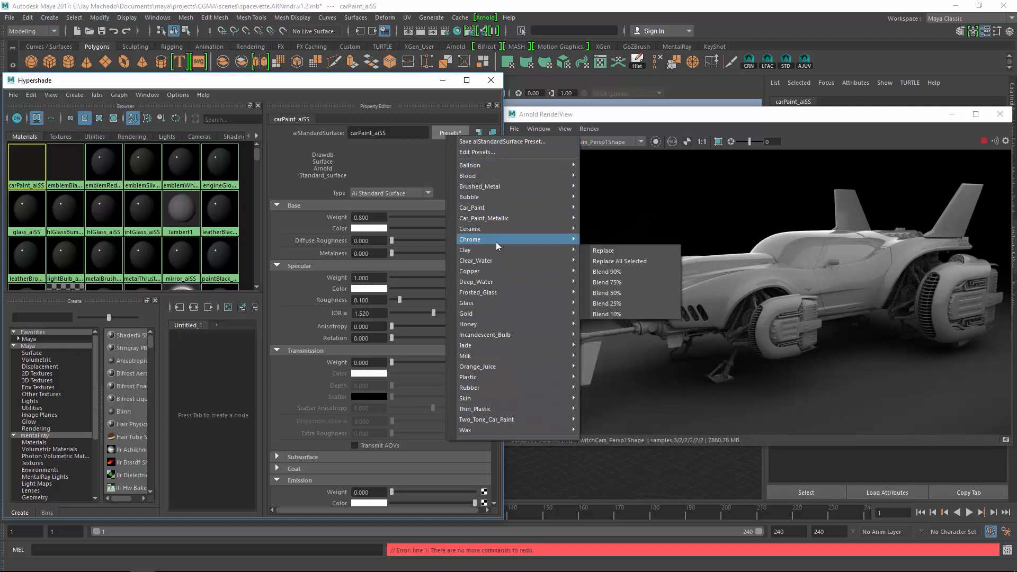
mouse_move(497, 241)
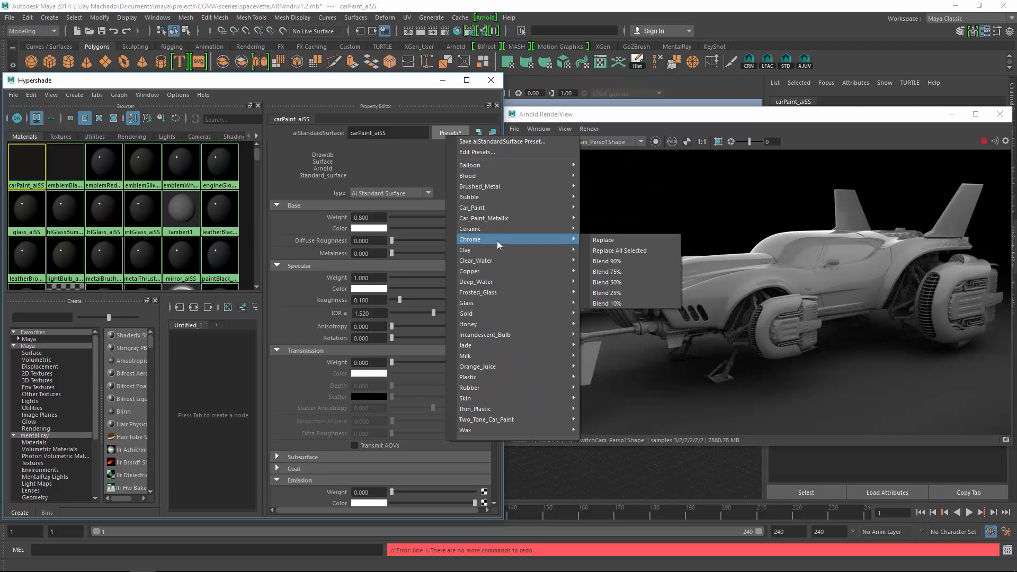
mouse_move(519, 314)
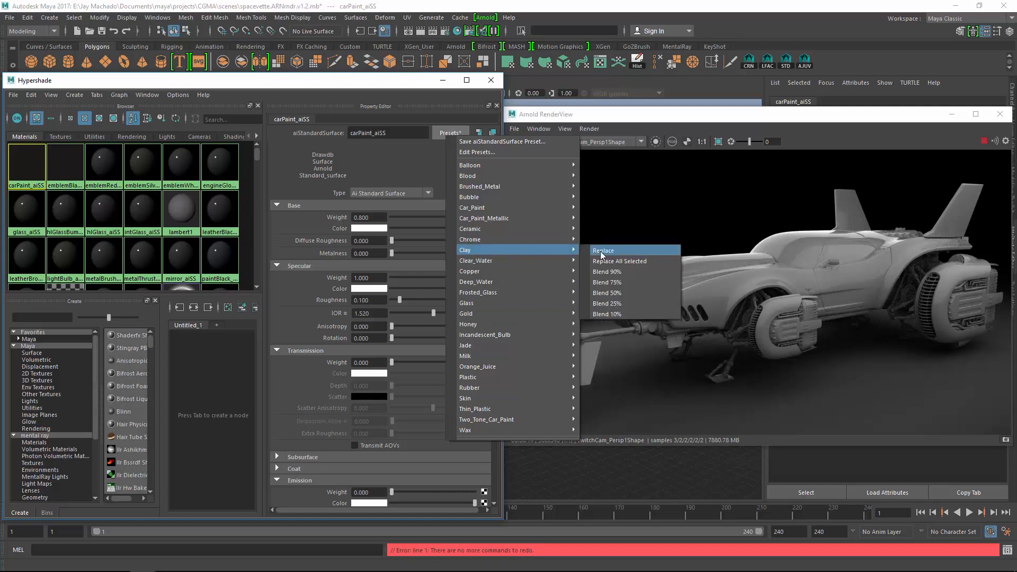
left_click(603, 251)
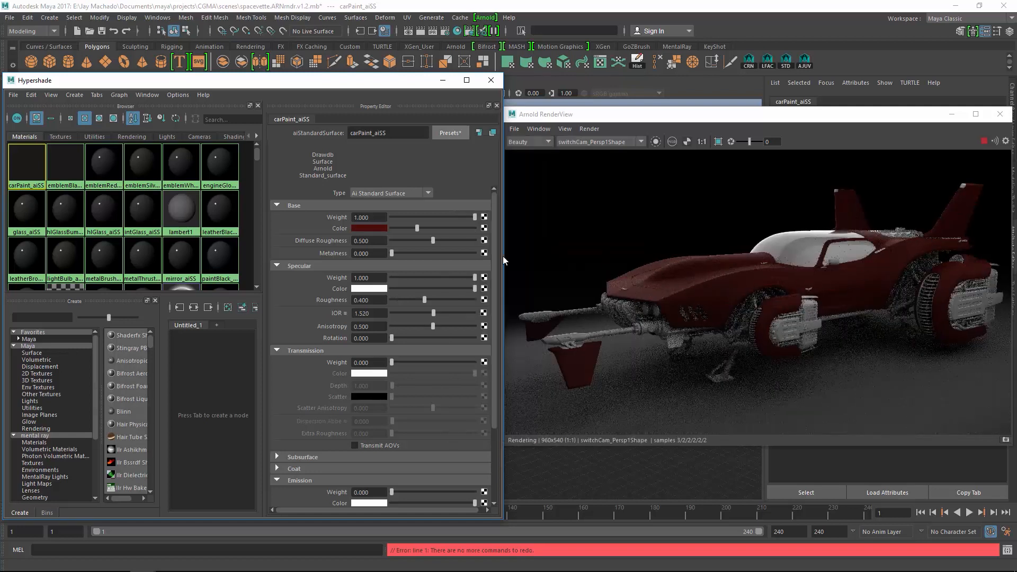
Step: Try a neutral grey for both the base color and the subsurface color of the carPaint_aiSS material
left_click(377, 227)
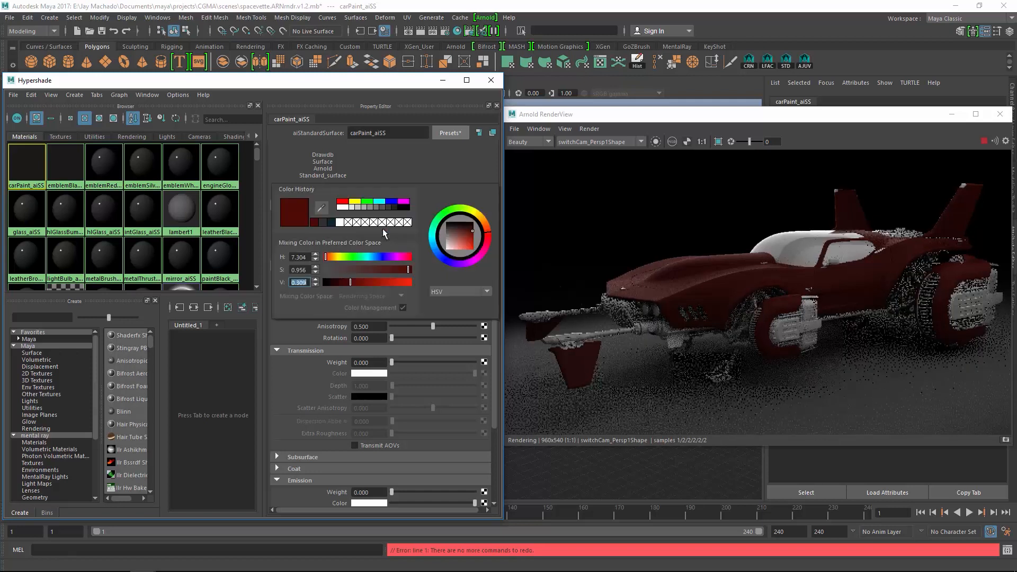
left_click(374, 208)
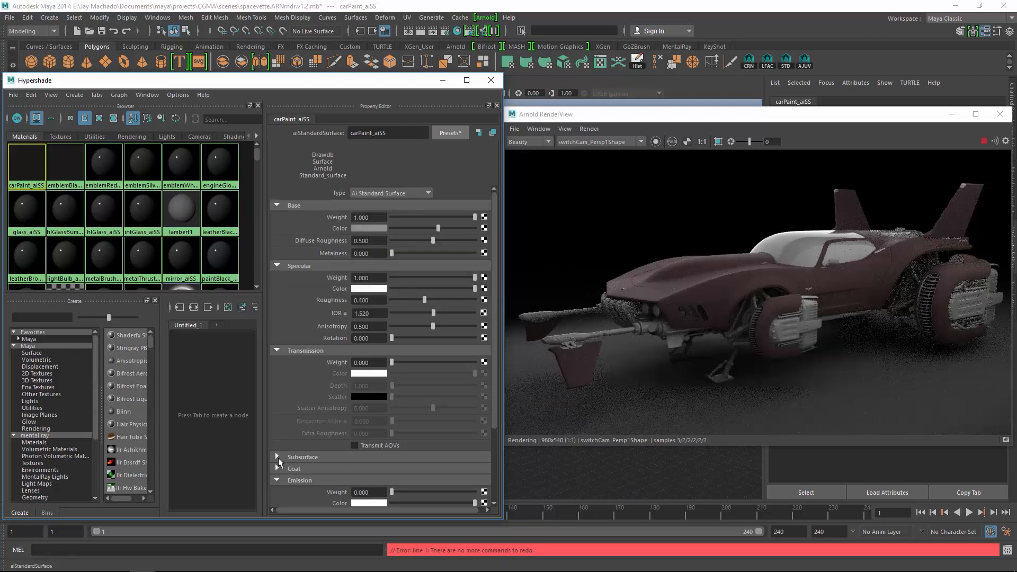
left_click(381, 456)
left_click_drag(496, 318, 491, 401)
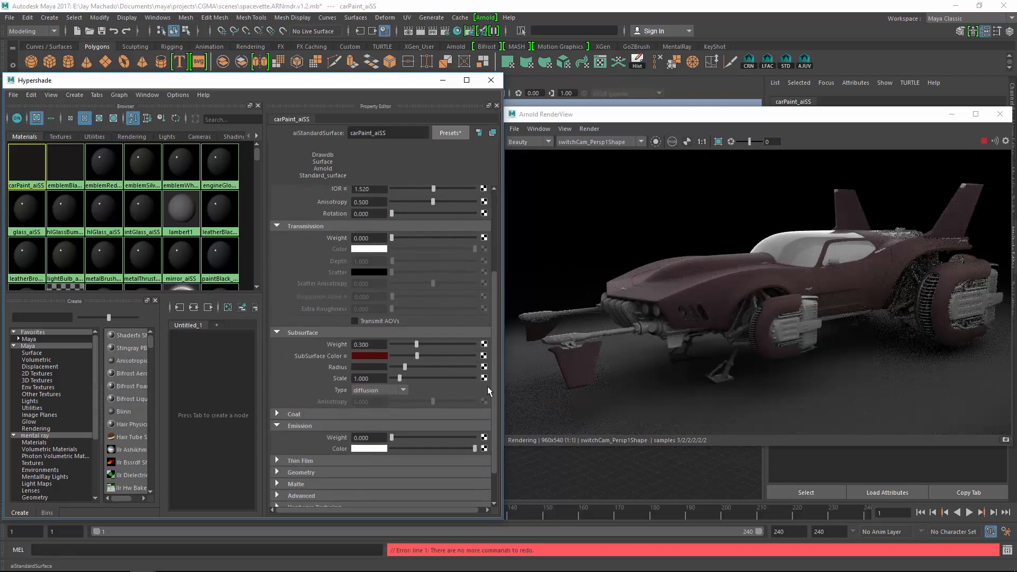
left_click(363, 359)
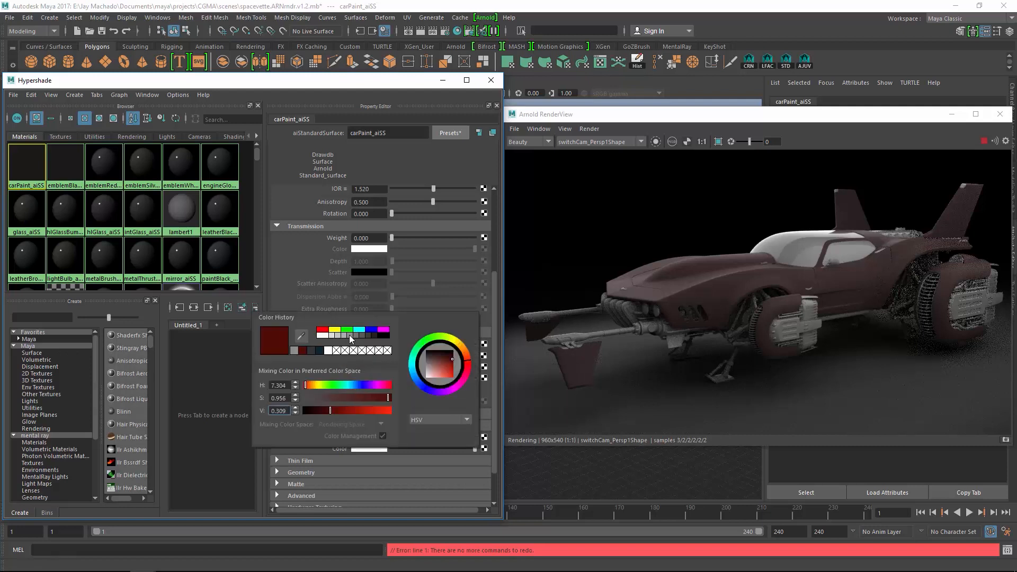
left_click(351, 336)
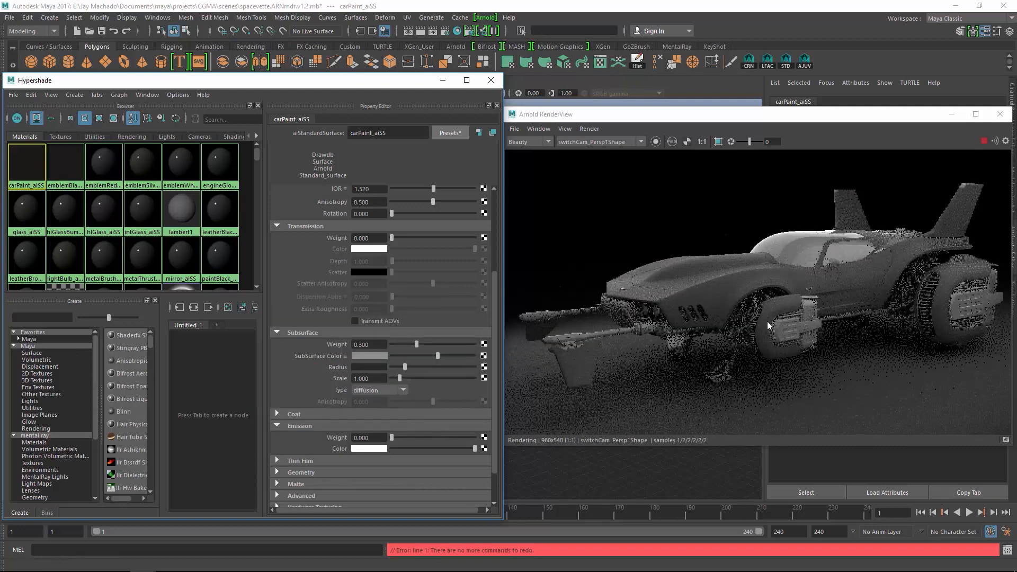
left_click(635, 319)
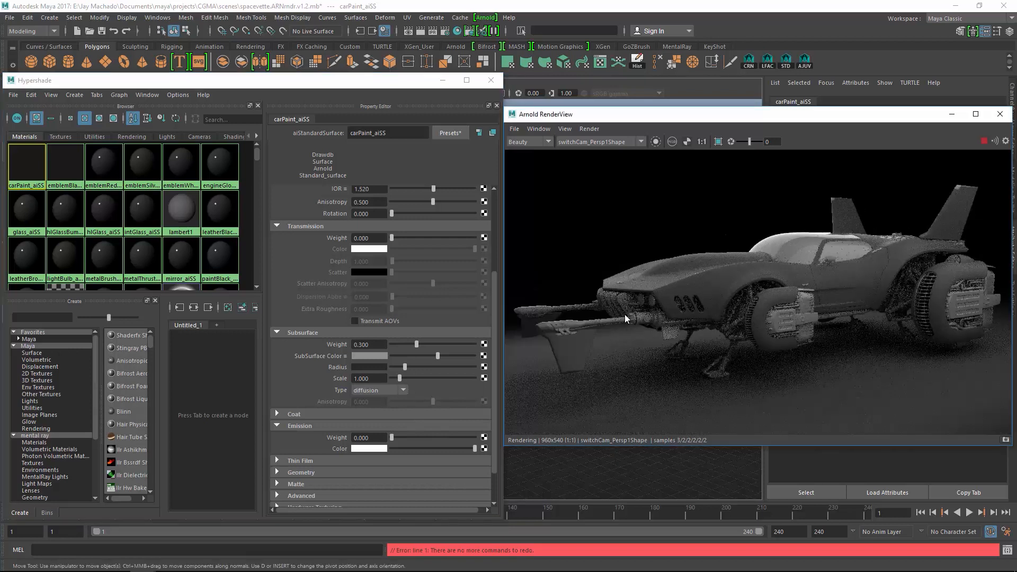
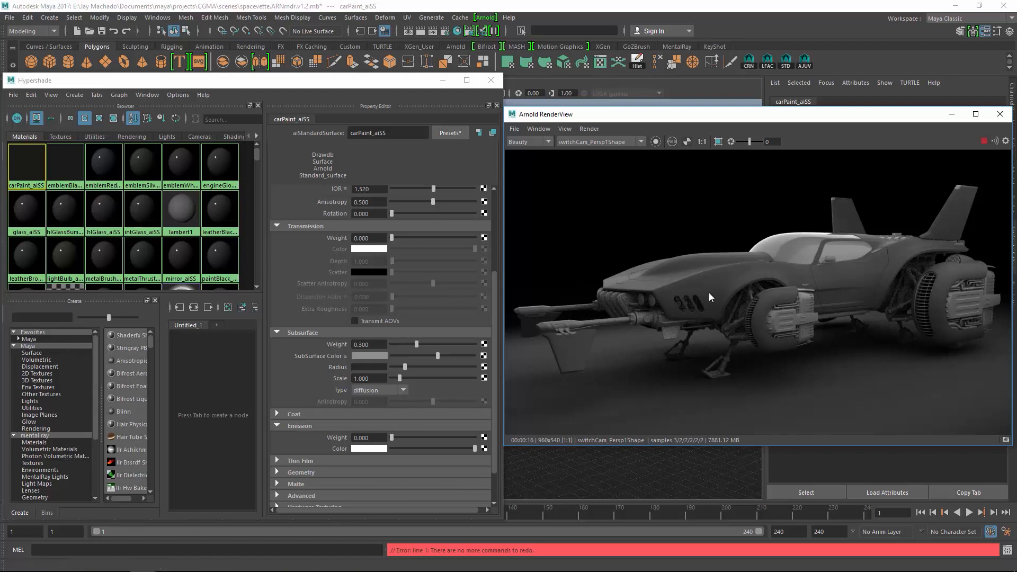
Step: Replace the carPaint_aiSS settings with the Car_Paint preset and collapse its Subsurface settings
left_click(450, 132)
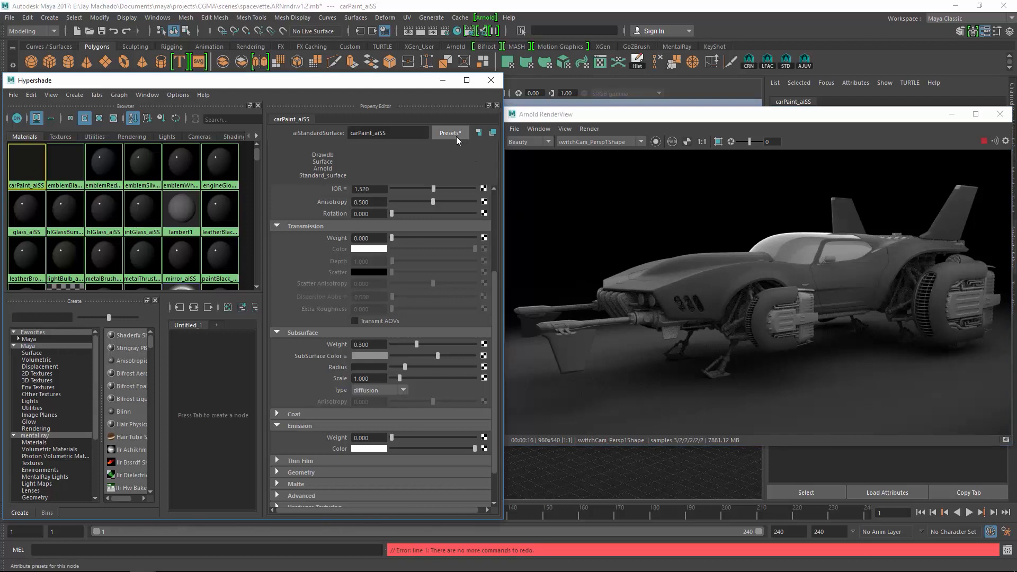
mouse_move(506, 209)
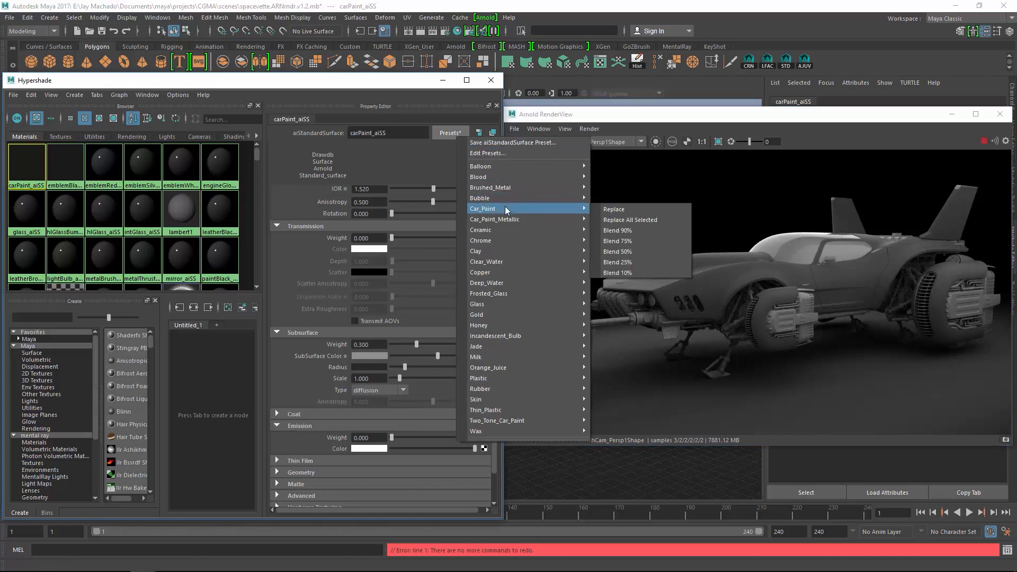
left_click(613, 209)
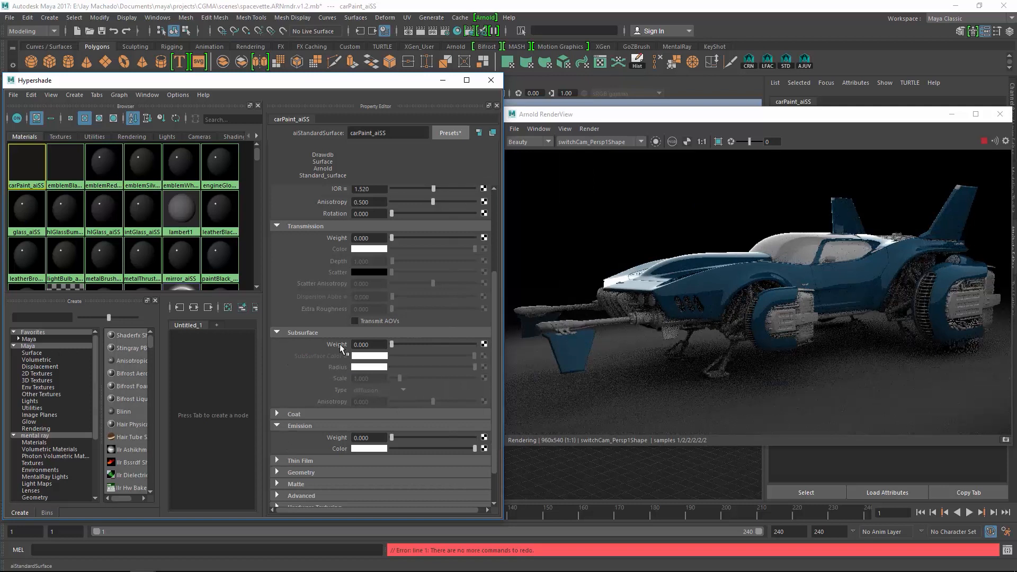
left_click(276, 332)
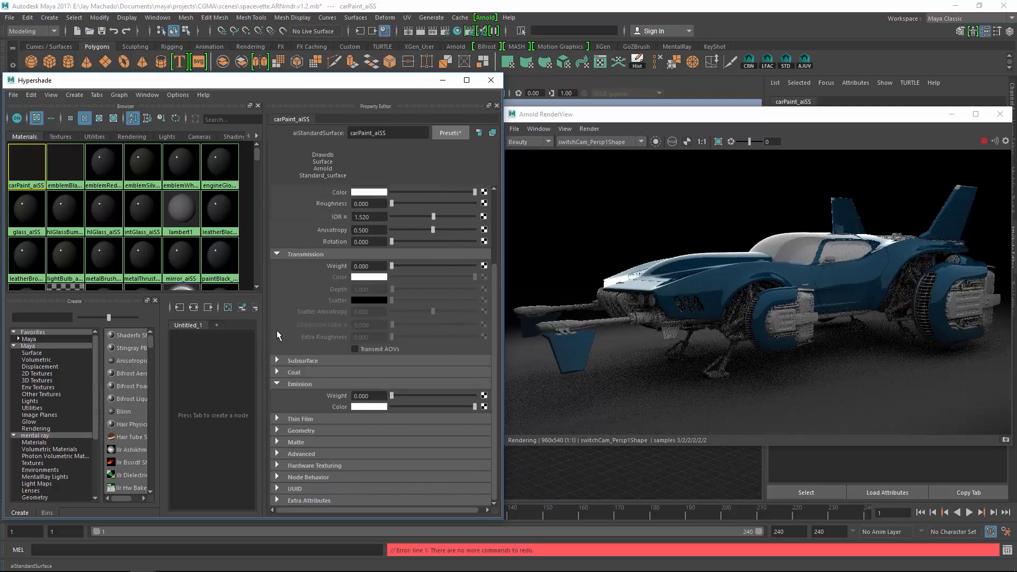
left_click_drag(493, 282, 501, 196)
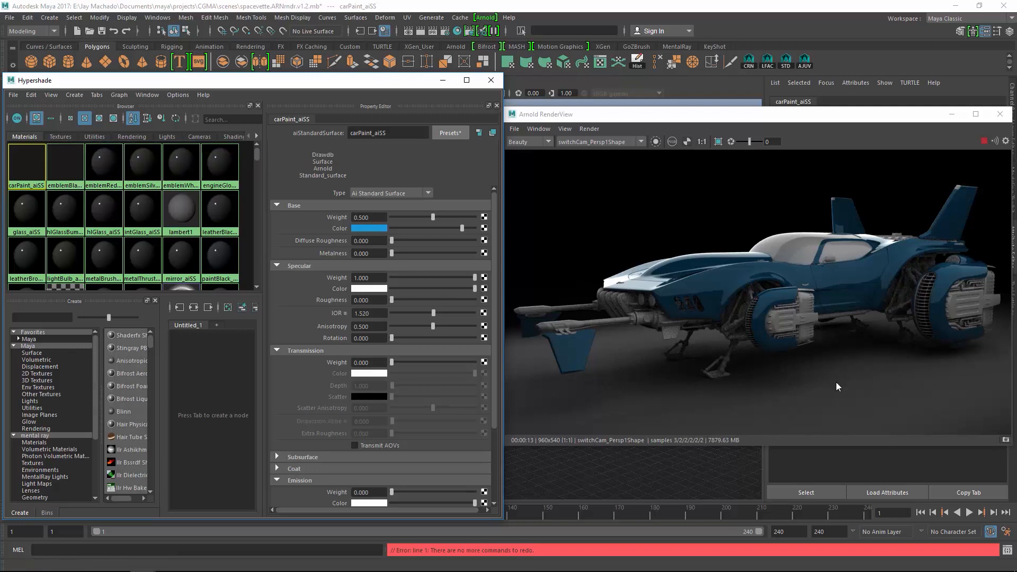
Step: Frame the crossed-flags emblem in the render and replace the emblemRed_aiSS settings with the Car_Paint preset
left_click_drag(816, 359, 742, 365, "alt")
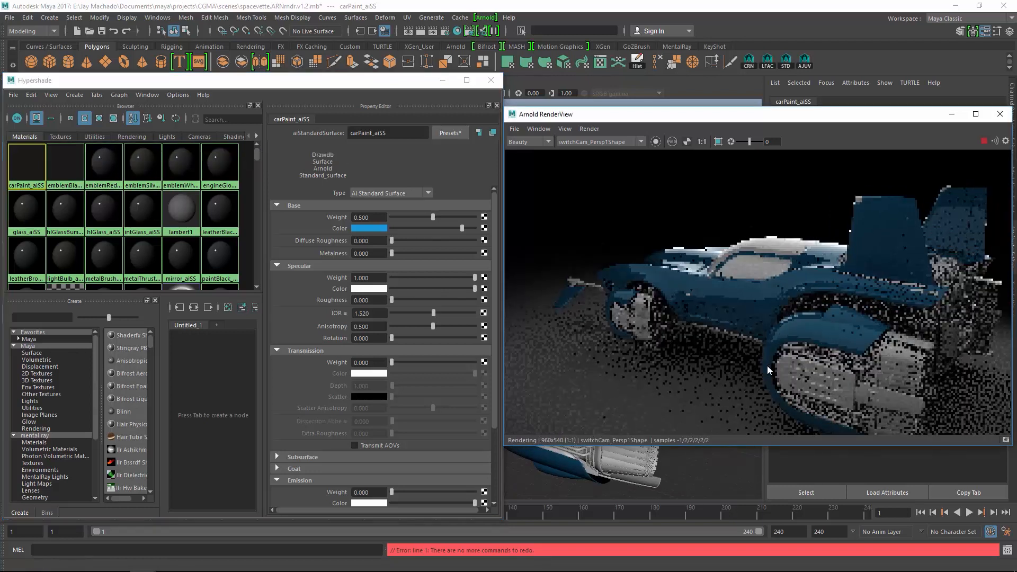
right_click_drag(768, 365, 870, 388, "alt")
middle_click_drag(870, 388, 731, 316, "alt")
left_click_drag(731, 316, 901, 372, "alt")
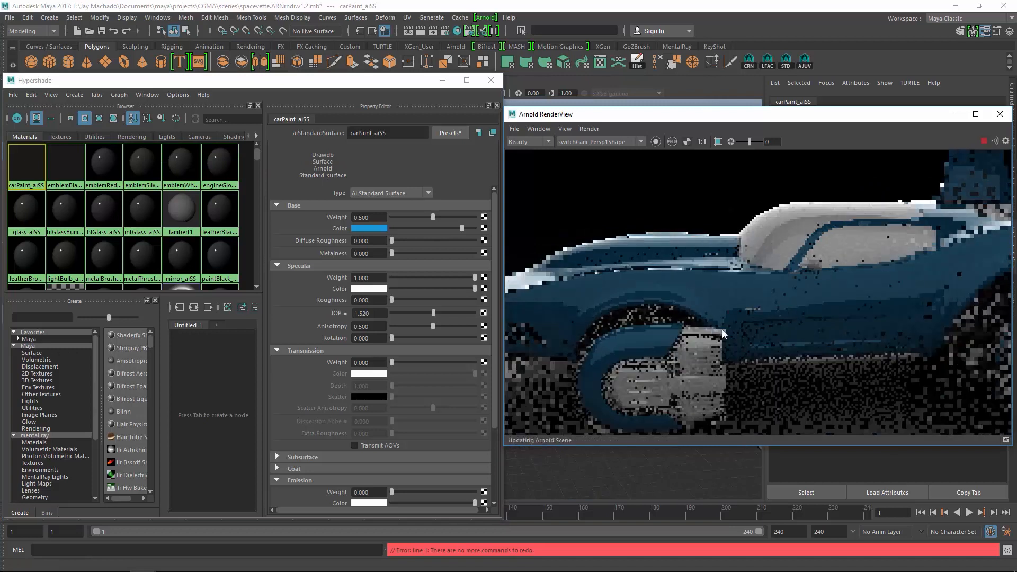
right_click_drag(905, 372, 815, 338, "alt")
middle_click_drag(815, 338, 975, 347, "alt")
right_click_drag(755, 306, 909, 371, "alt")
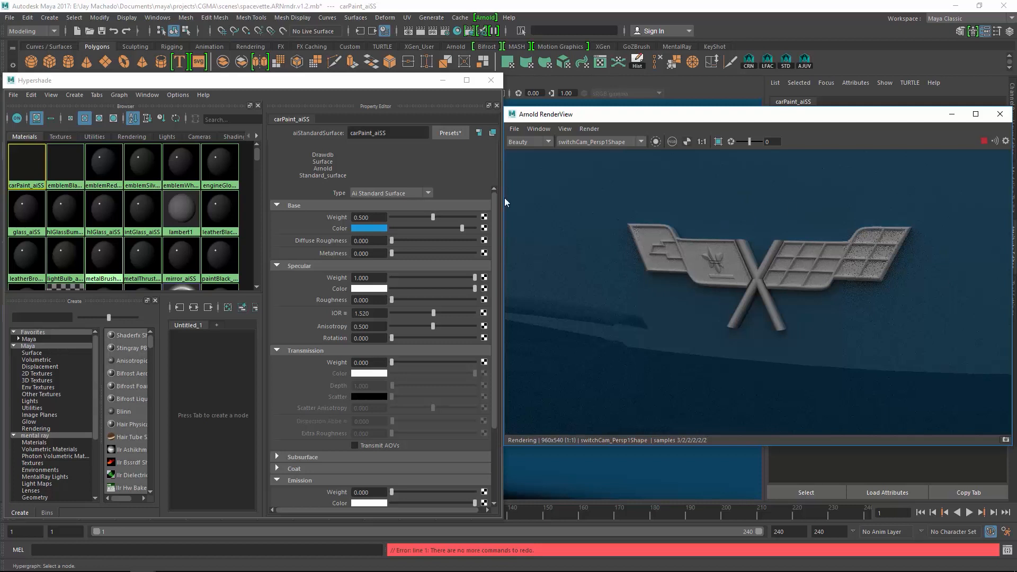
left_click(104, 157)
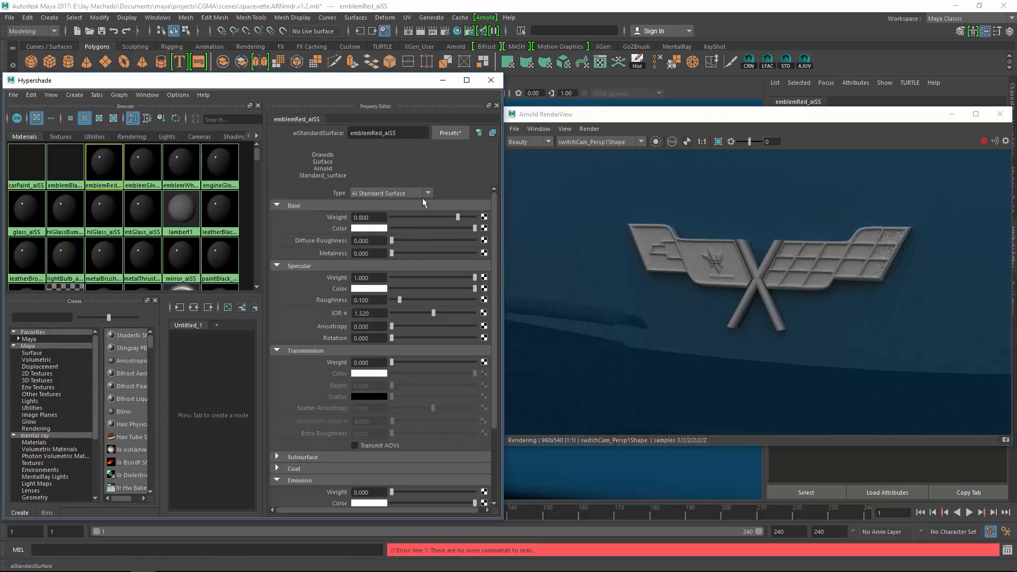
left_click(461, 137)
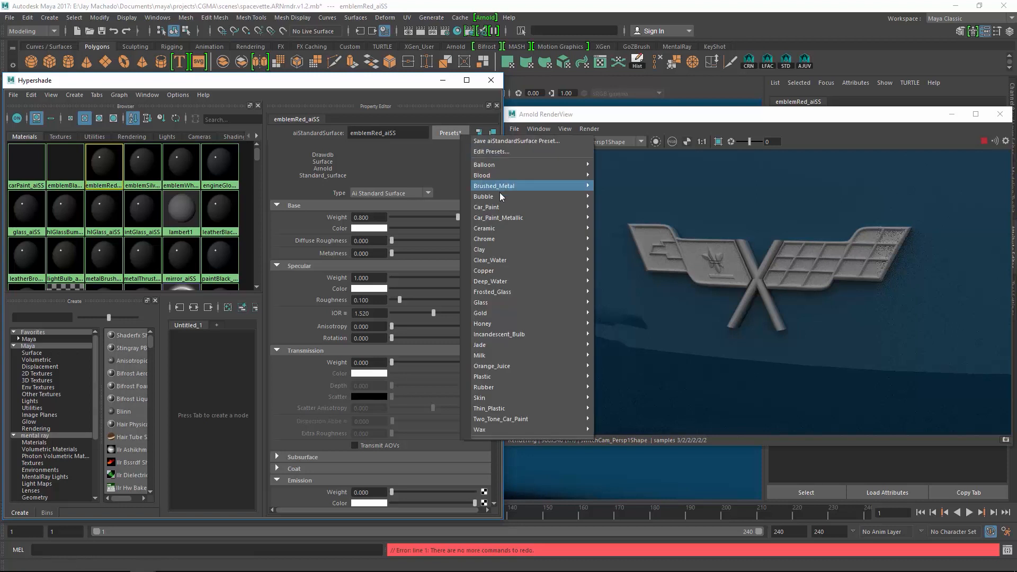
mouse_move(497, 208)
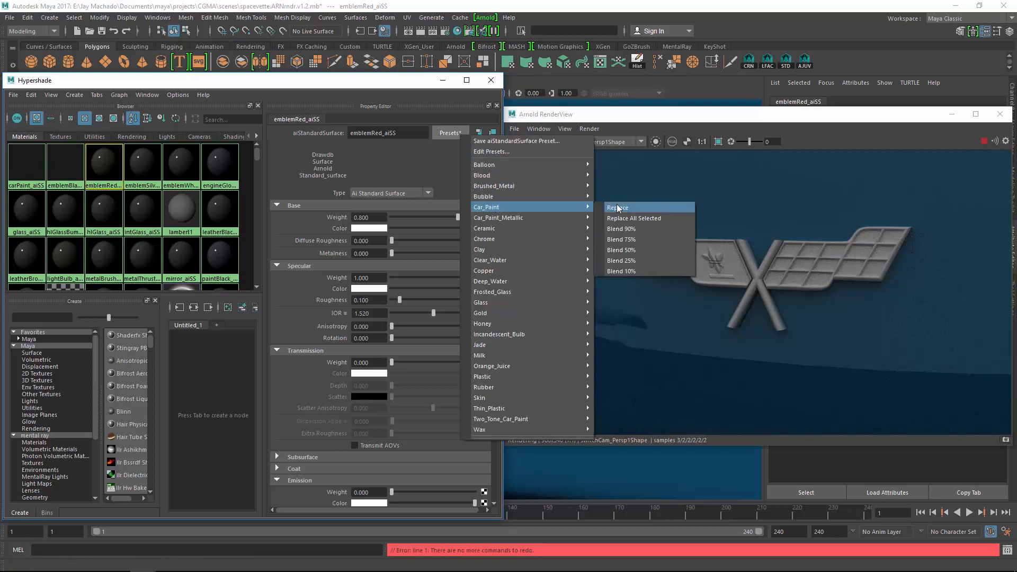
left_click(618, 206)
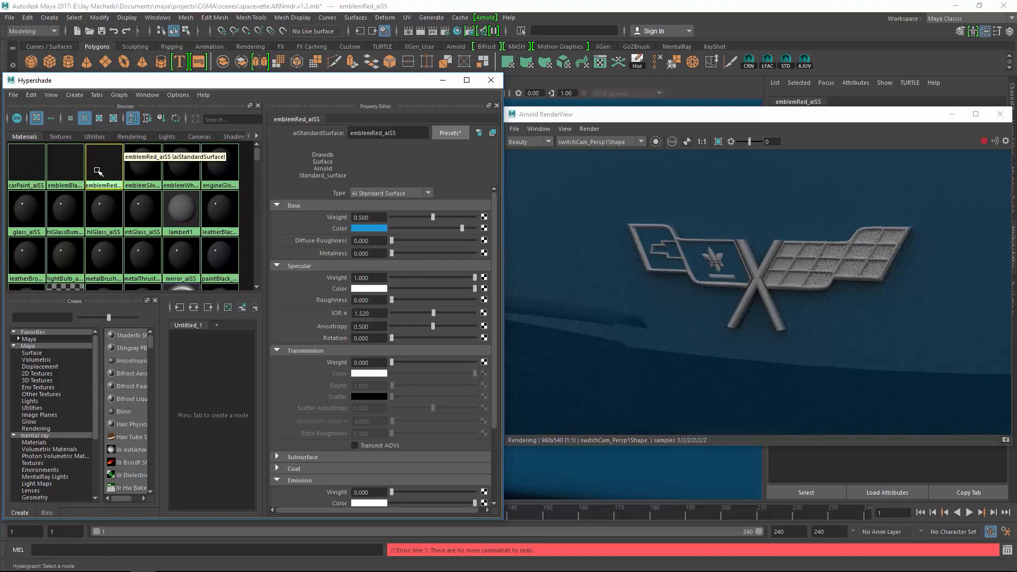
Step: Set the base color of emblemRed_aiSS to pure red with its HSV value at 0.8
left_click(371, 230)
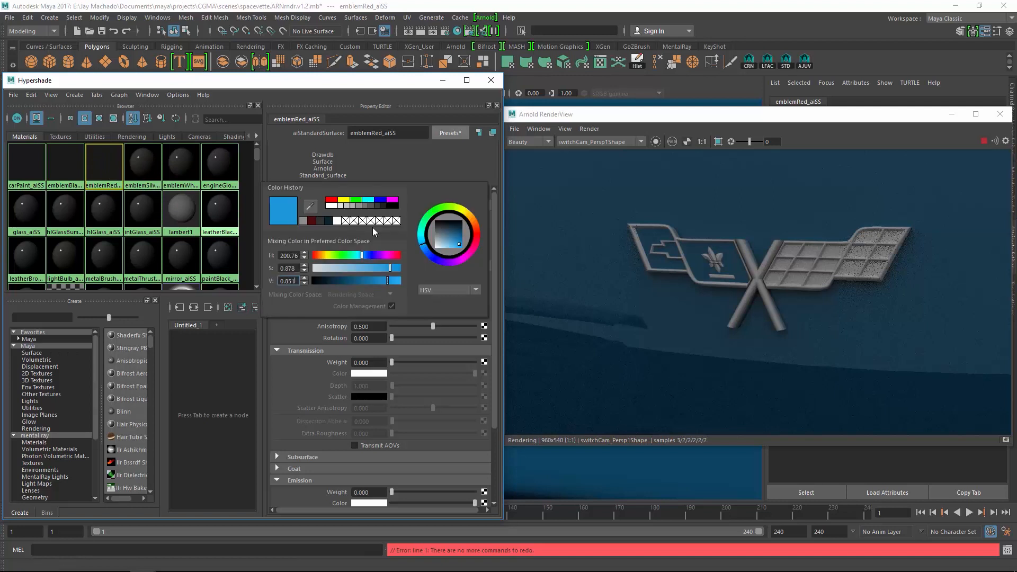
left_click(331, 200)
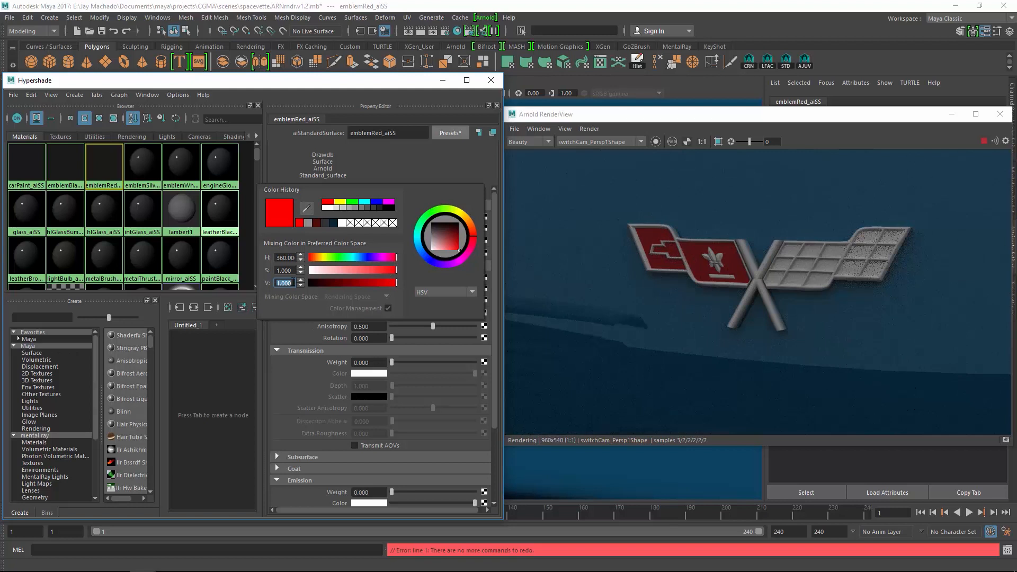
type("0.8")
key("Return")
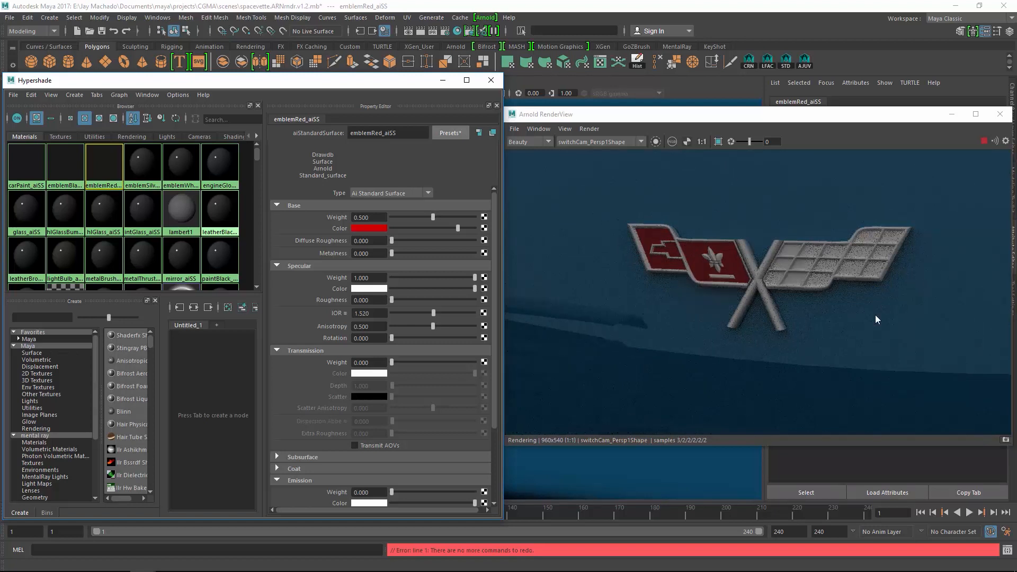
Step: Examine the crossed-flags emblem and the reflections on the surrounding car paint from several angles in the render
right_click_drag(823, 264, 652, 254, "alt")
left_click_drag(687, 274, 733, 289, "alt")
right_click_drag(733, 288, 811, 304, "alt")
left_click_drag(811, 305, 822, 269, "alt")
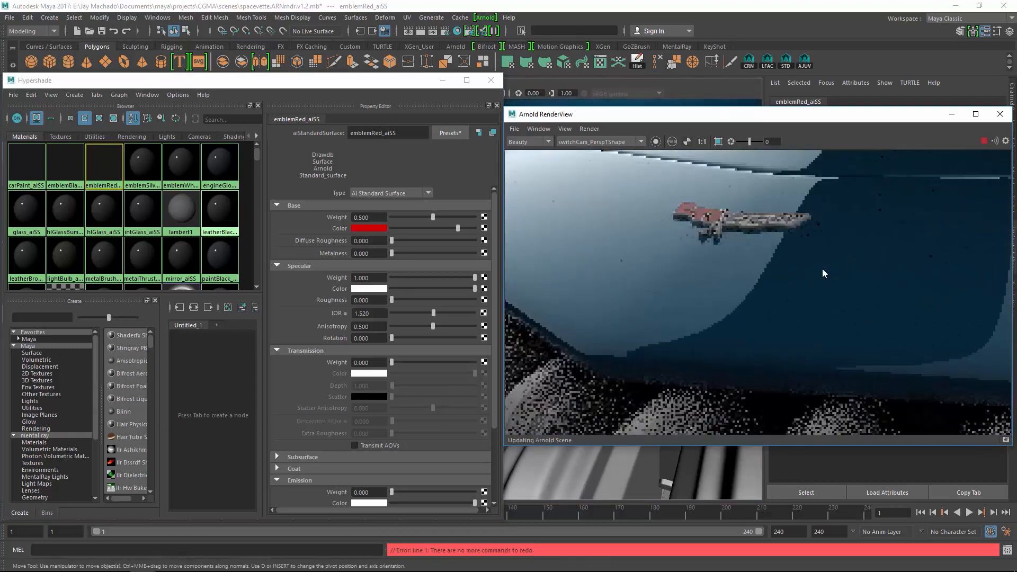
right_click_drag(823, 269, 870, 333, "alt")
middle_click_drag(870, 330, 800, 377, "alt")
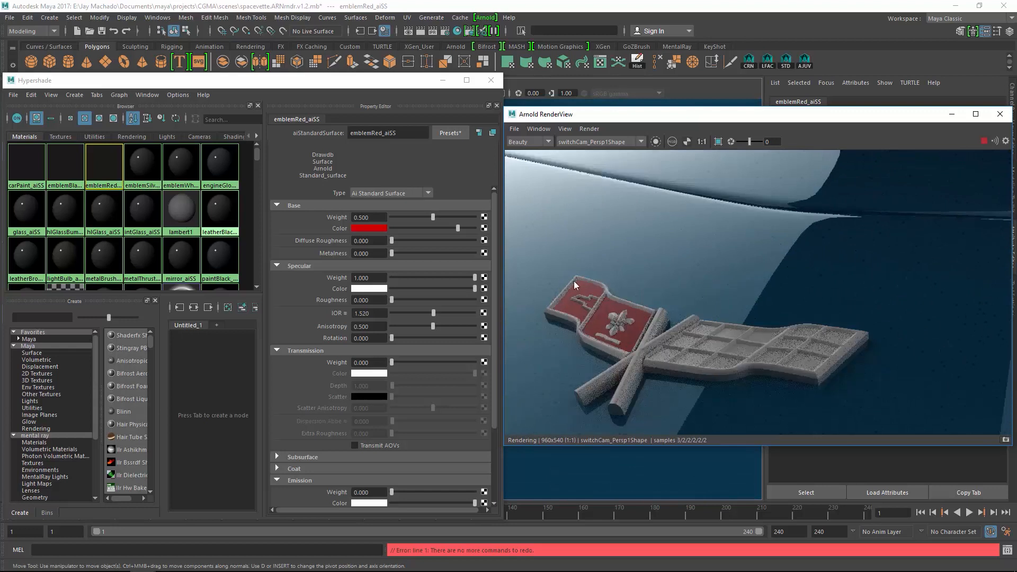
middle_click_drag(816, 314, 871, 266, "alt")
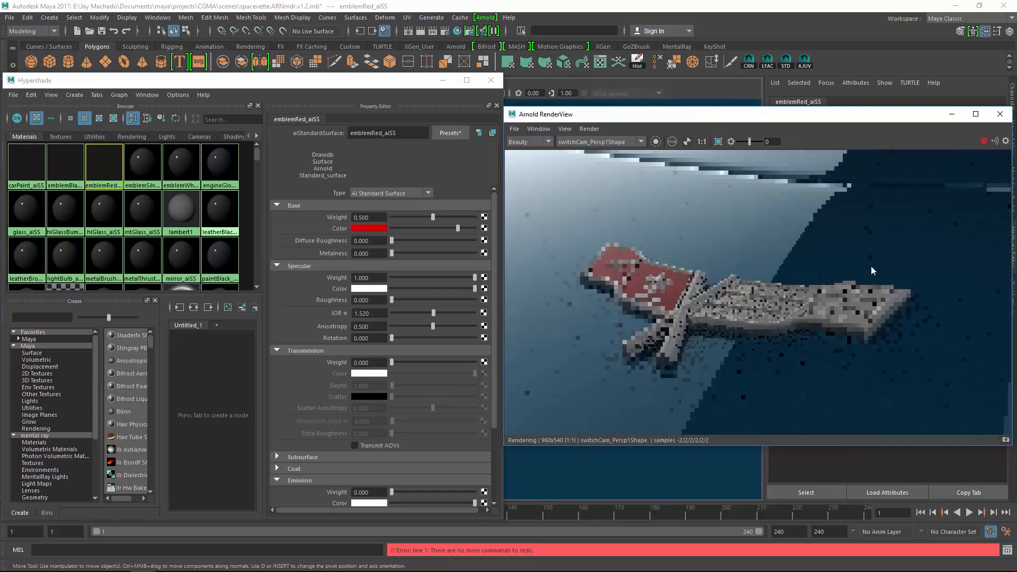
left_click_drag(871, 266, 743, 345, "alt")
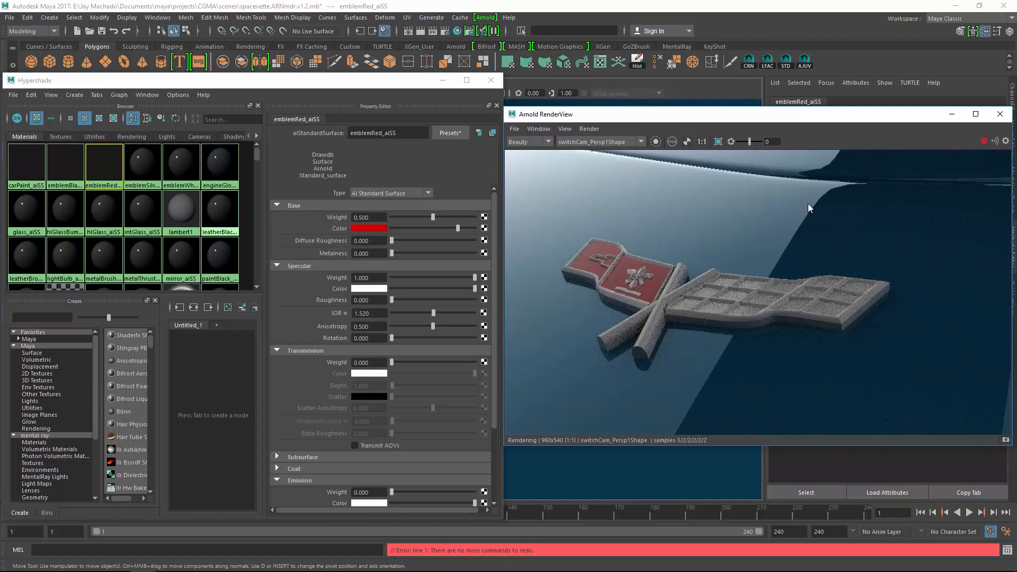
Step: Replace the emblemBlack_aiSS settings with the Car_Paint preset
left_click(143, 167)
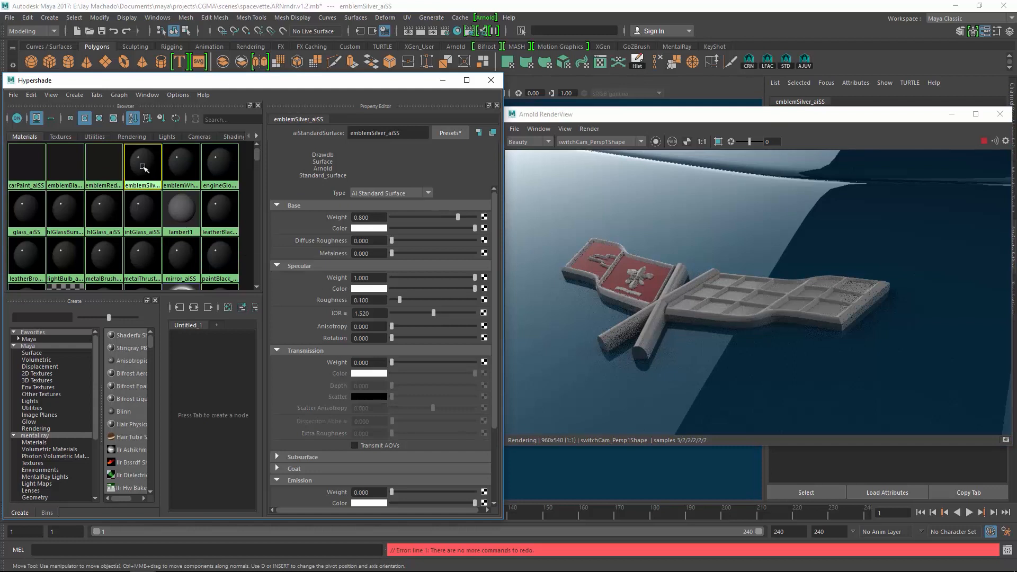
left_click(66, 165)
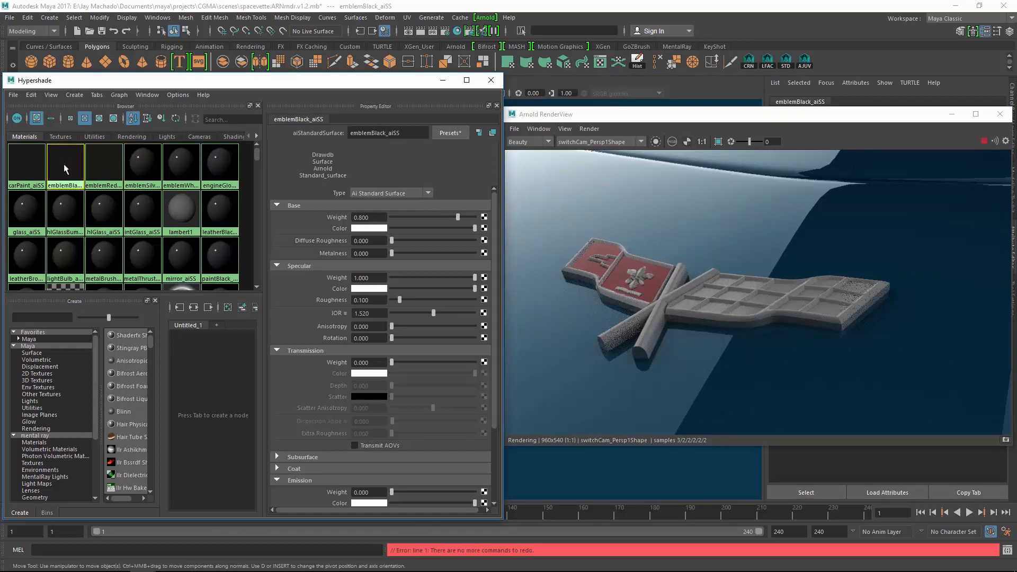
left_click(445, 133)
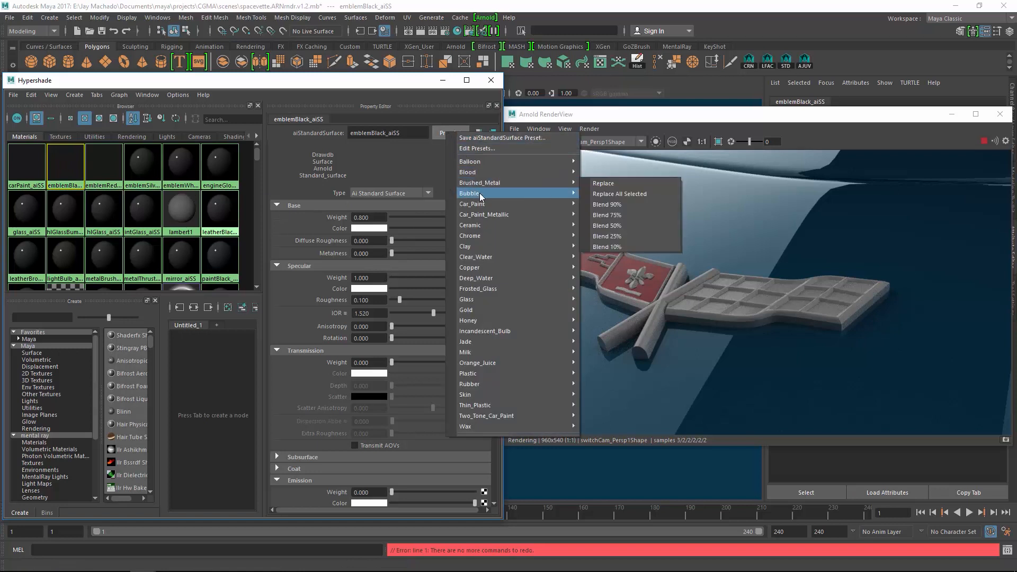
mouse_move(478, 204)
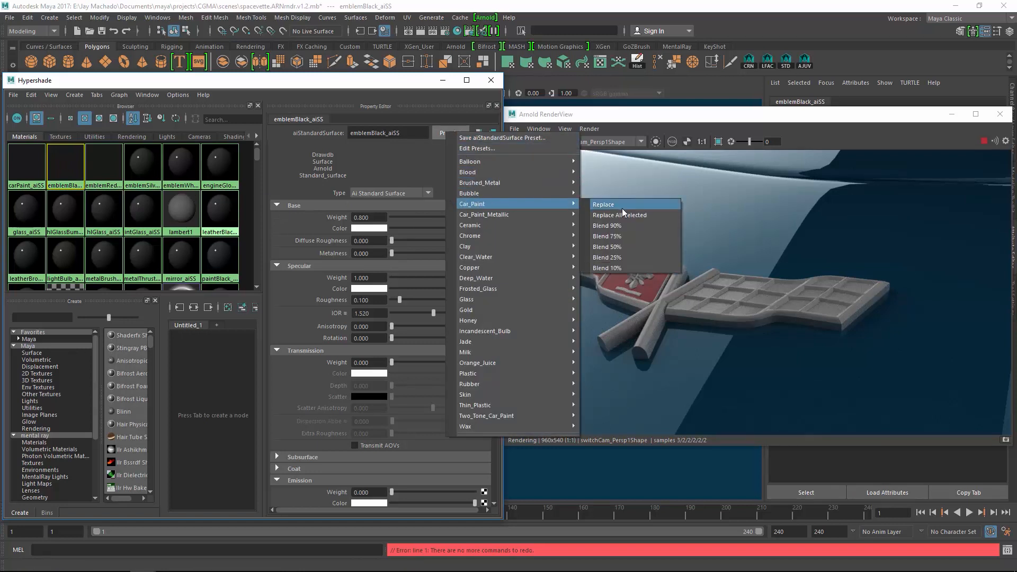
left_click(622, 208)
Step: Change the base color of emblemBlack_aiSS to a very dark neutral gray with zero saturation
left_click(372, 228)
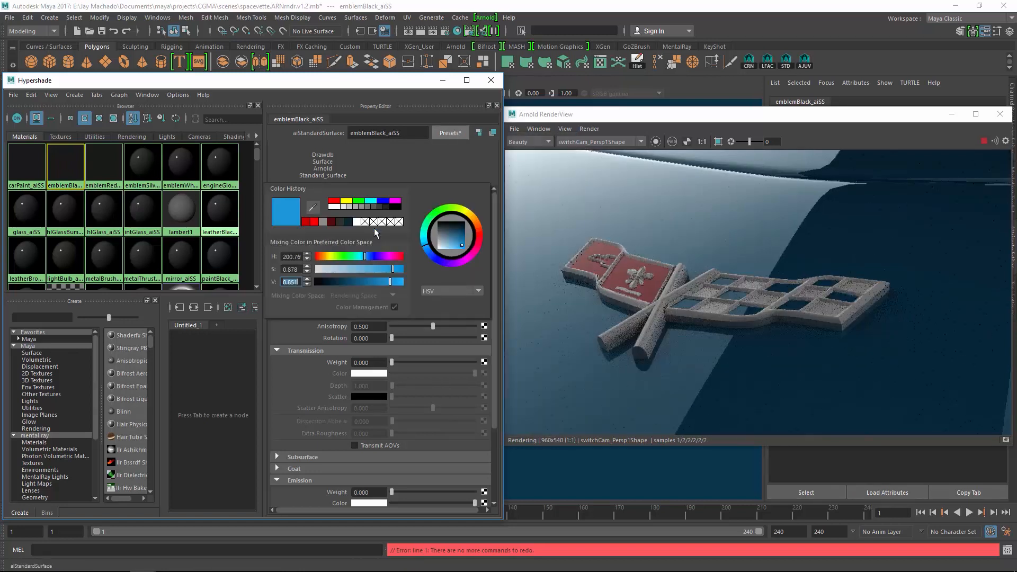
left_click_drag(392, 269, 272, 271)
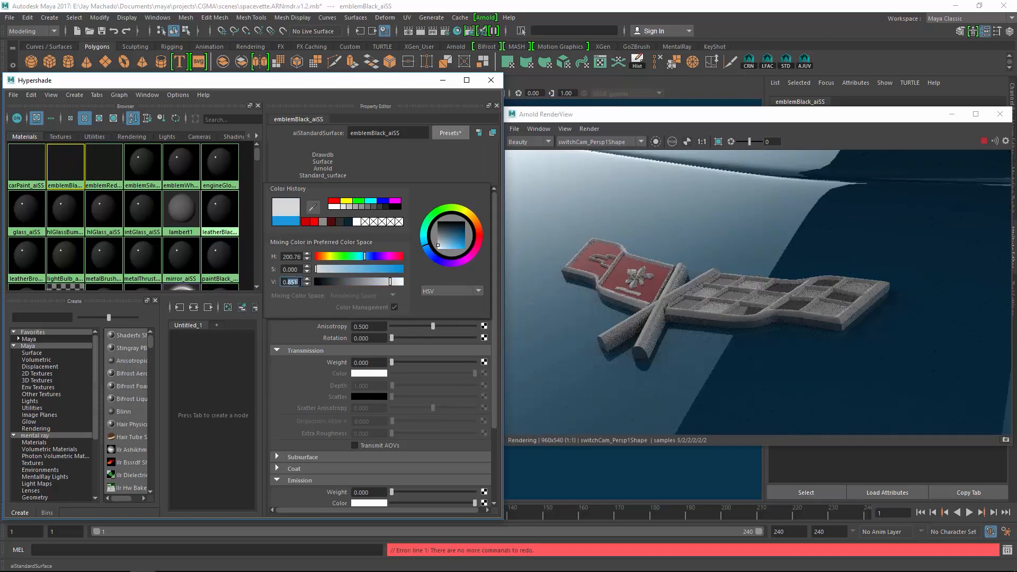
key("Return")
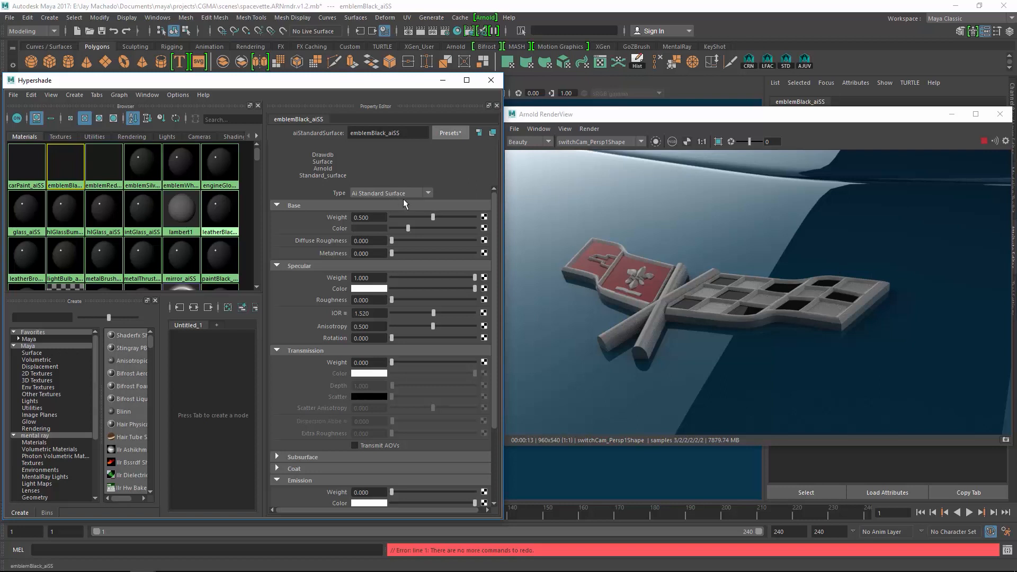
Step: Replace the emblemWhite_aiSS settings with the Car_Paint preset
left_click(144, 164)
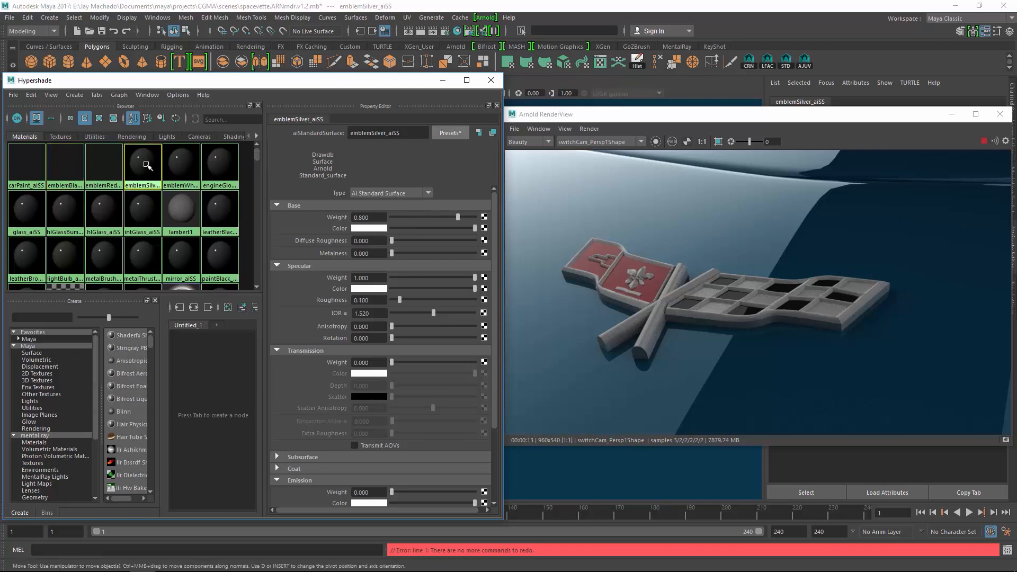
left_click(184, 163)
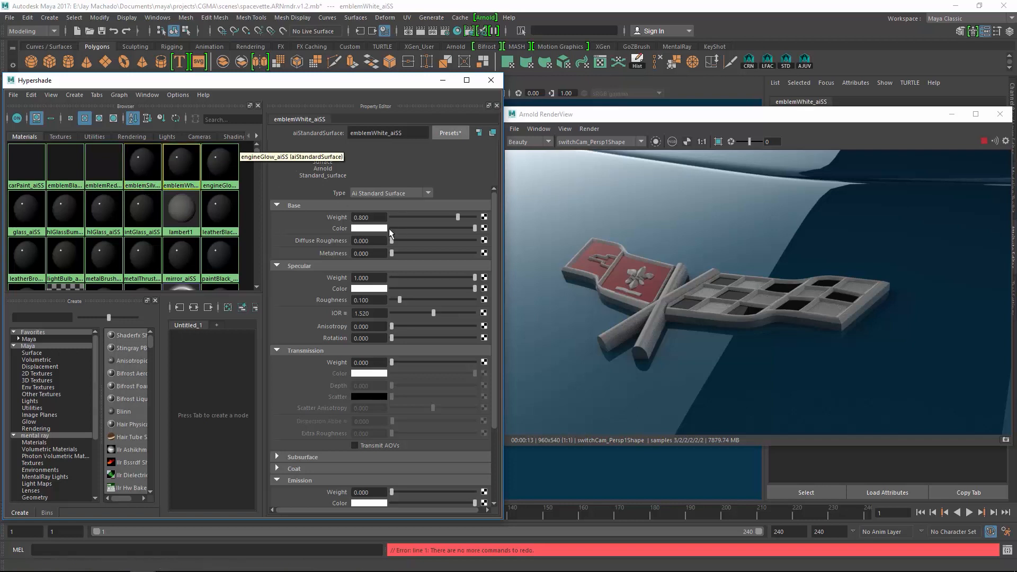
left_click(460, 138)
mouse_move(482, 203)
left_click(629, 203)
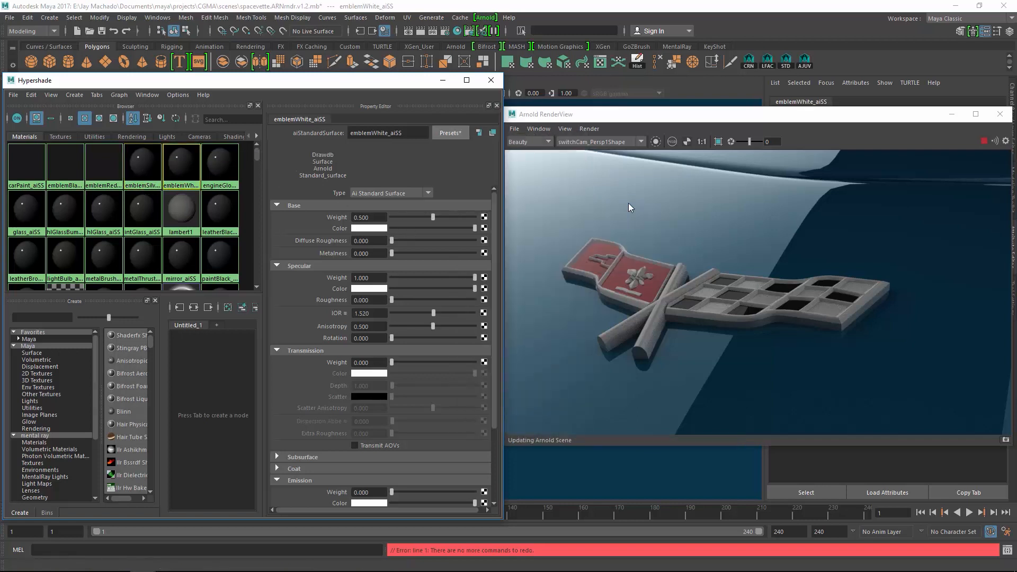
Step: Set the base color of emblemWhite_aiSS to zero saturation with its HSV value at 0.9
left_click(360, 228)
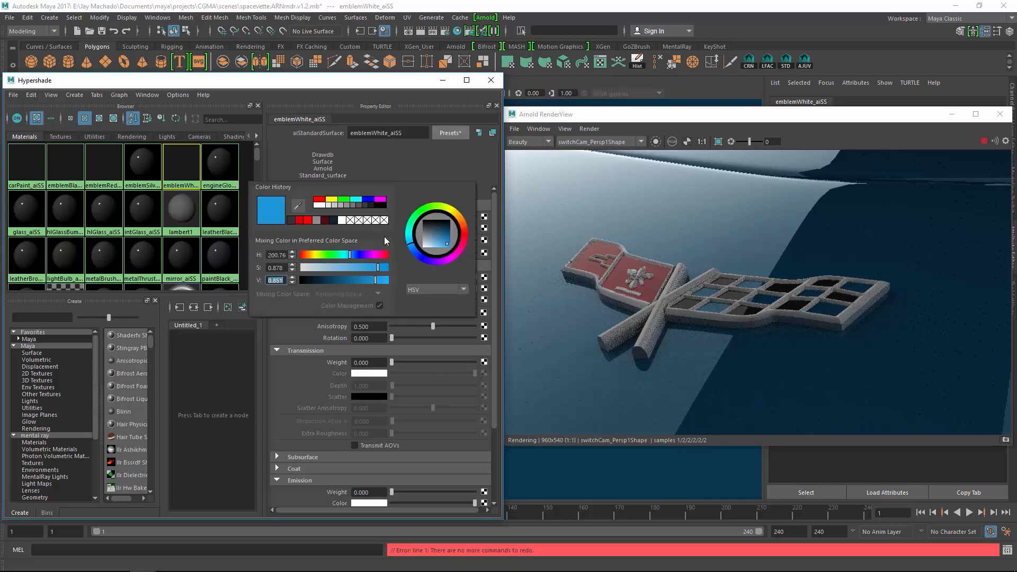
left_click_drag(334, 267, 300, 268)
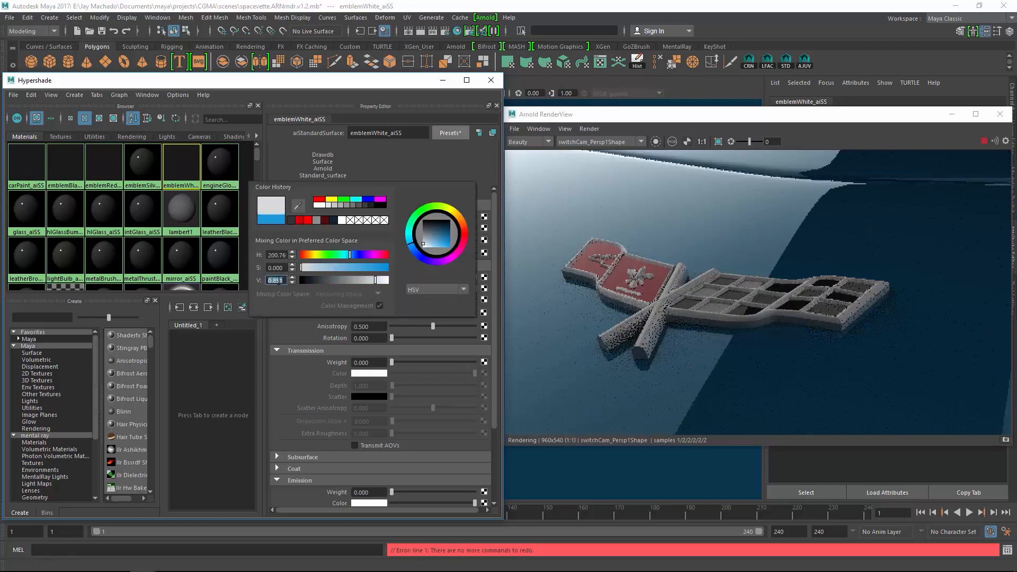
left_click(282, 280)
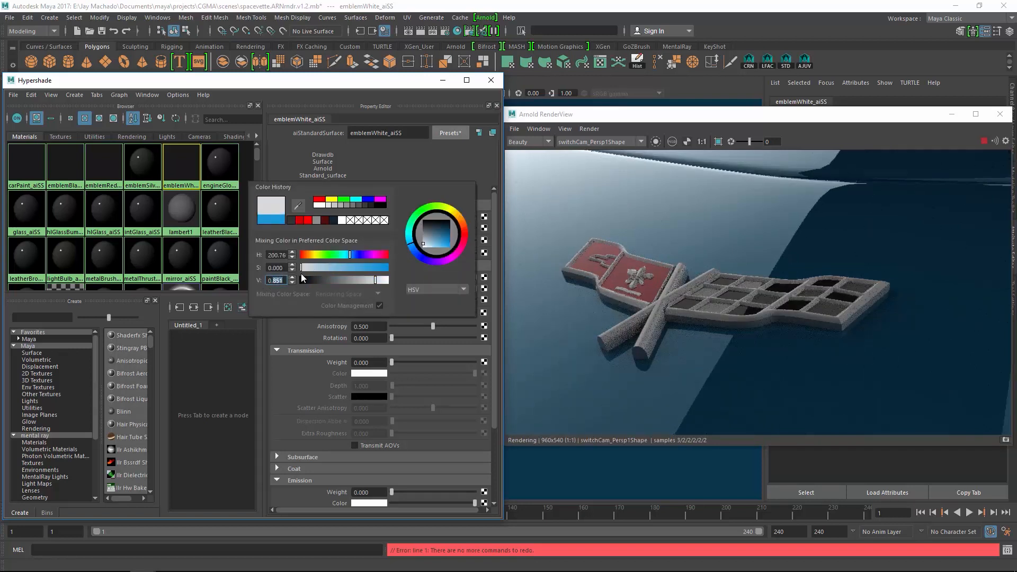
type("0.9")
key("Return")
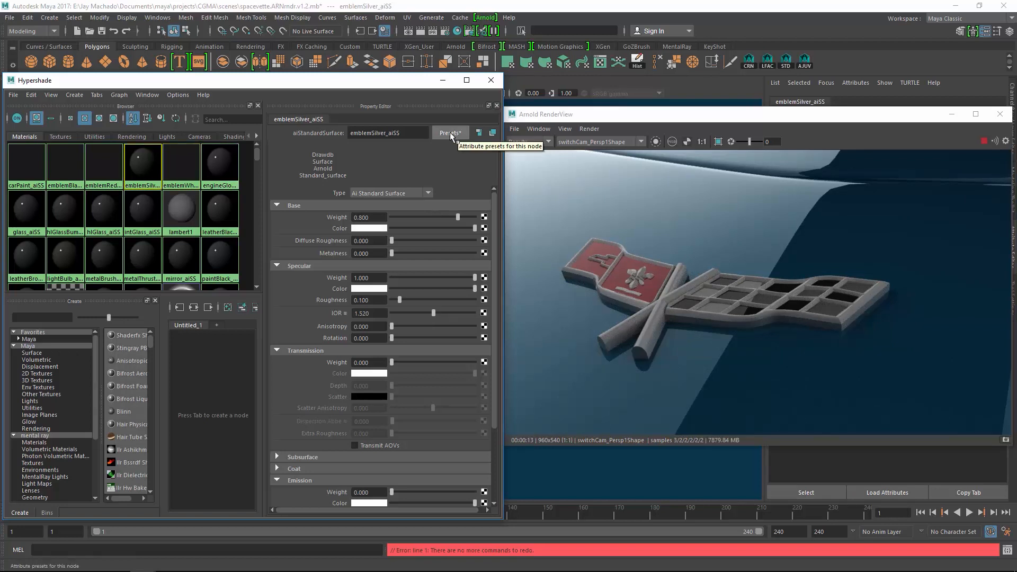
Step: Replace the emblemSilver_aiSS settings with the Brushed_Metal preset
left_click(127, 185)
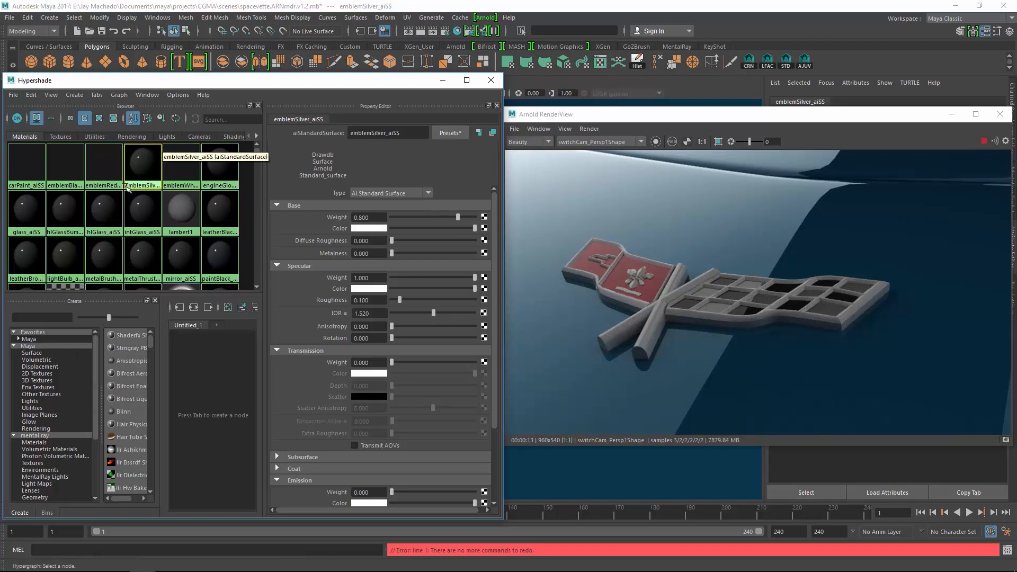
left_click(446, 134)
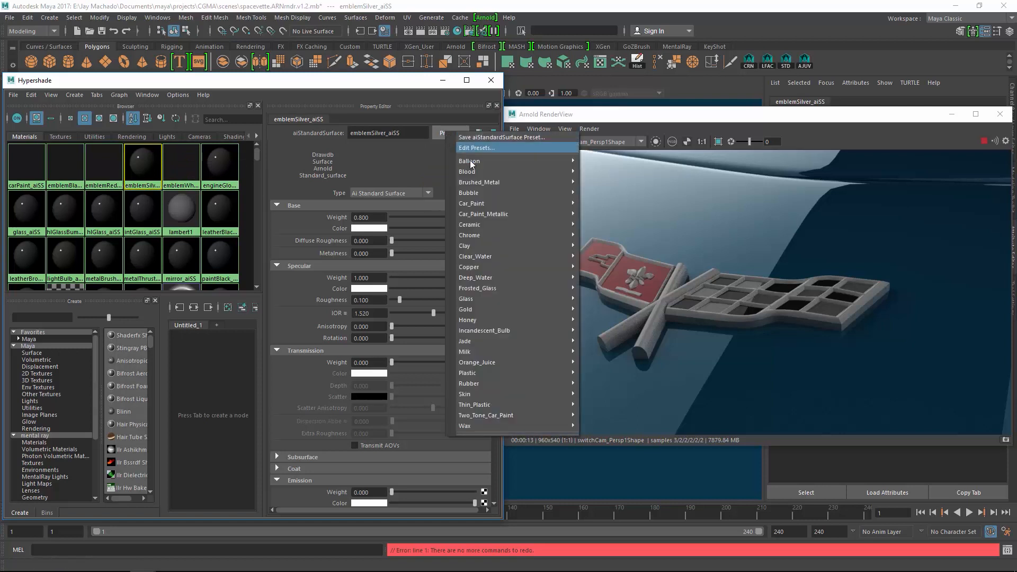
mouse_move(481, 182)
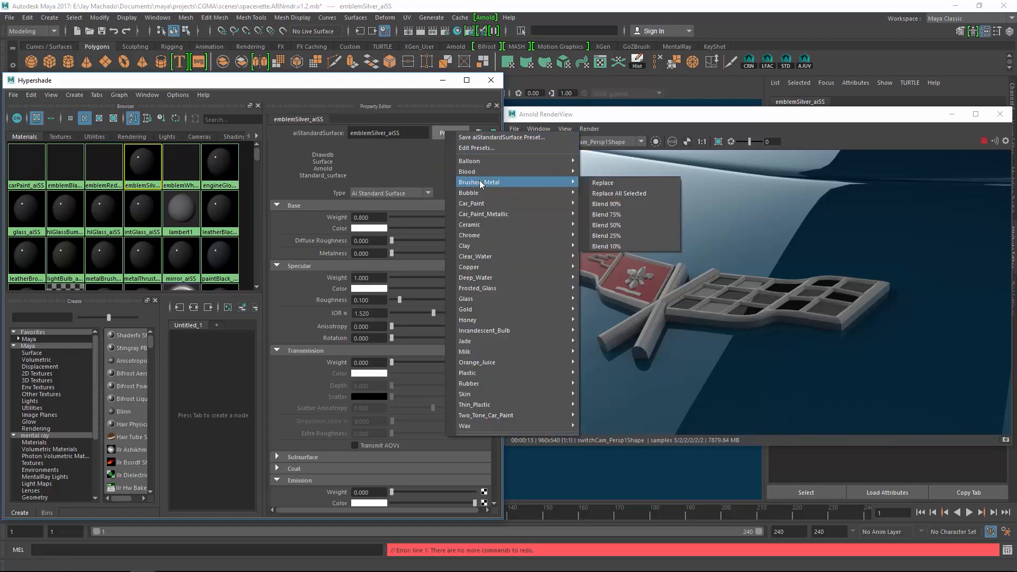
left_click(600, 182)
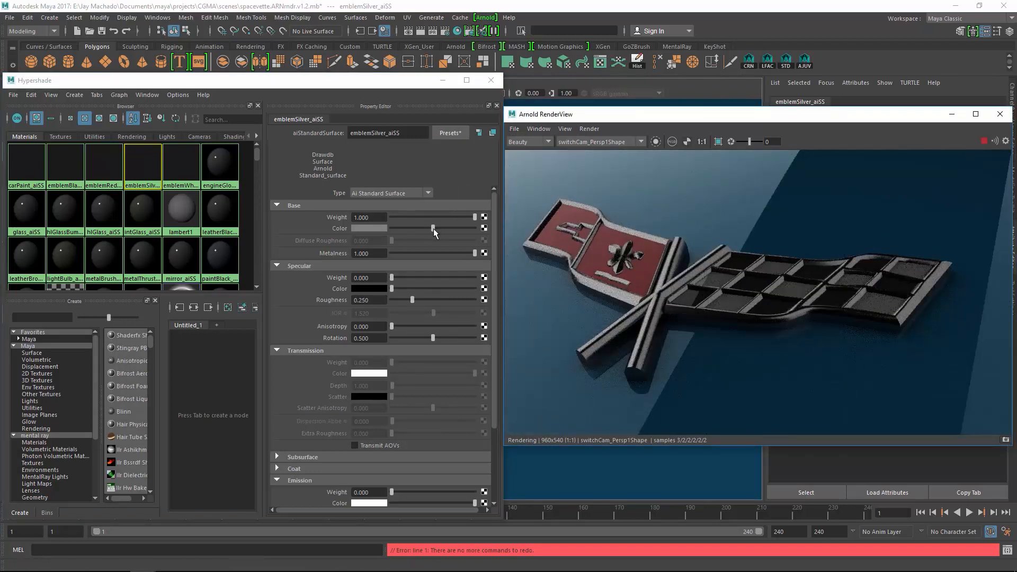
Step: Lighten the base color of emblemSilver_aiSS to a light gray and check the crossed-flags emblem in the render
left_click_drag(433, 228, 445, 230)
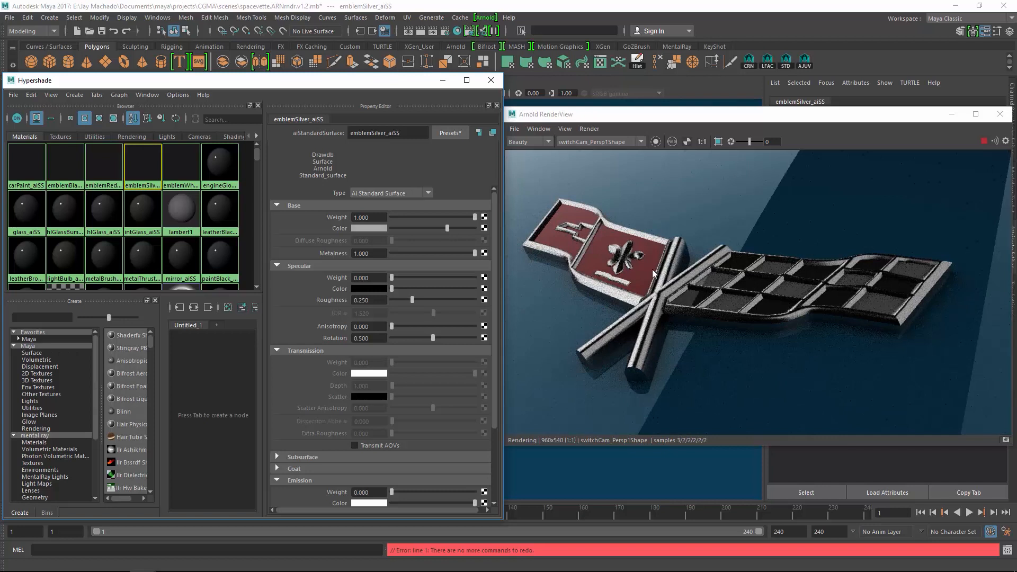
right_click_drag(800, 306, 652, 268, "alt")
right_click_drag(783, 322, 652, 286, "alt")
right_click_drag(756, 295, 717, 286, "alt")
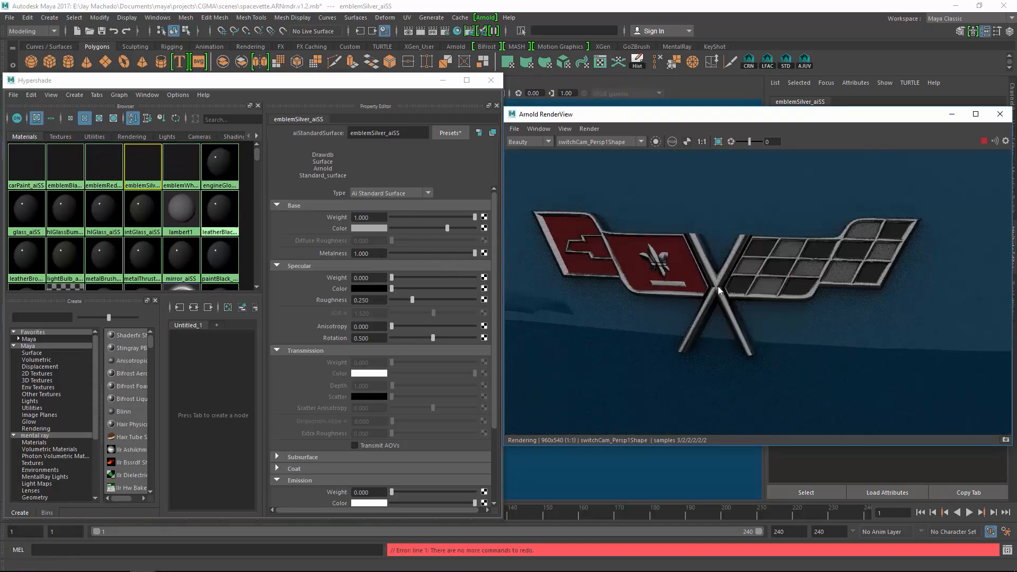
left_click_drag(475, 253, 480, 282)
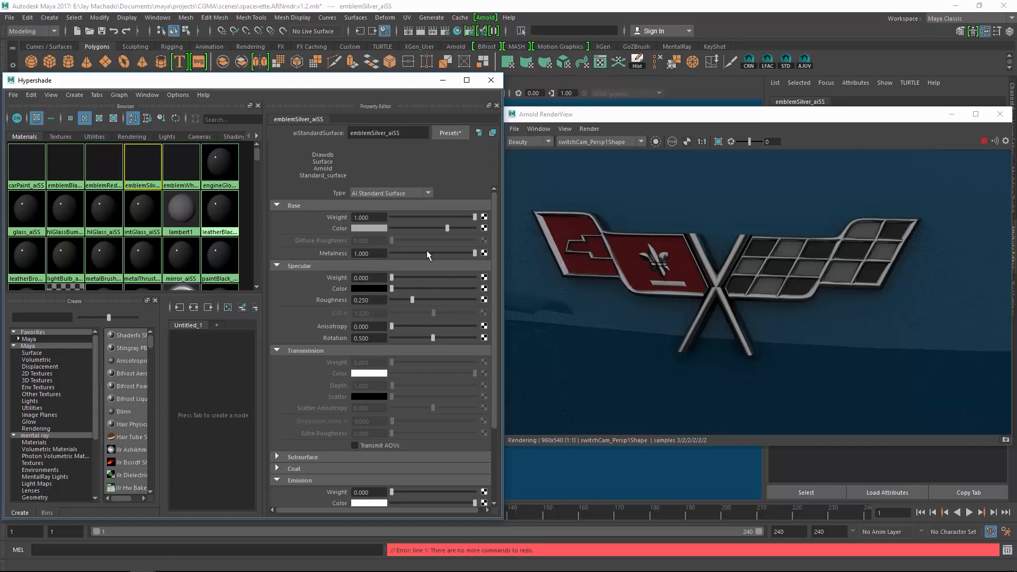
Step: Replace the glass_aiSS settings with the Glass preset and inspect the windshield and side windows in the render
left_click(35, 220)
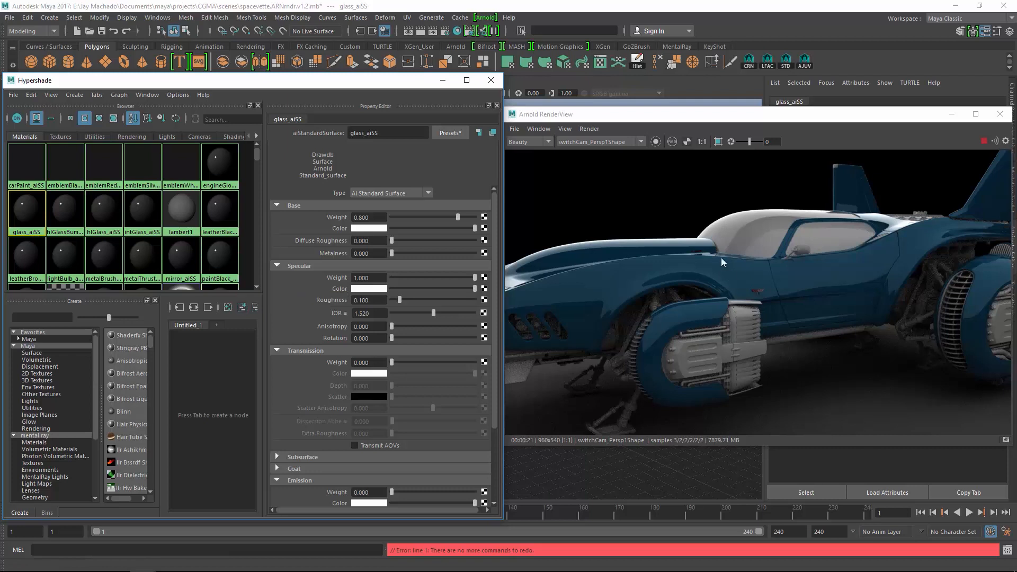
left_click(452, 134)
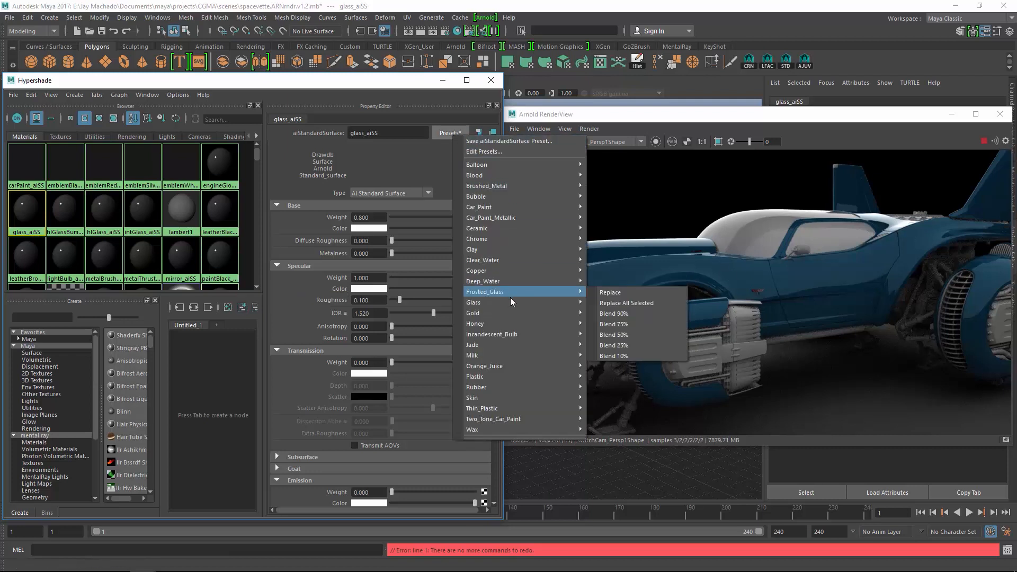
mouse_move(510, 301)
left_click(613, 303)
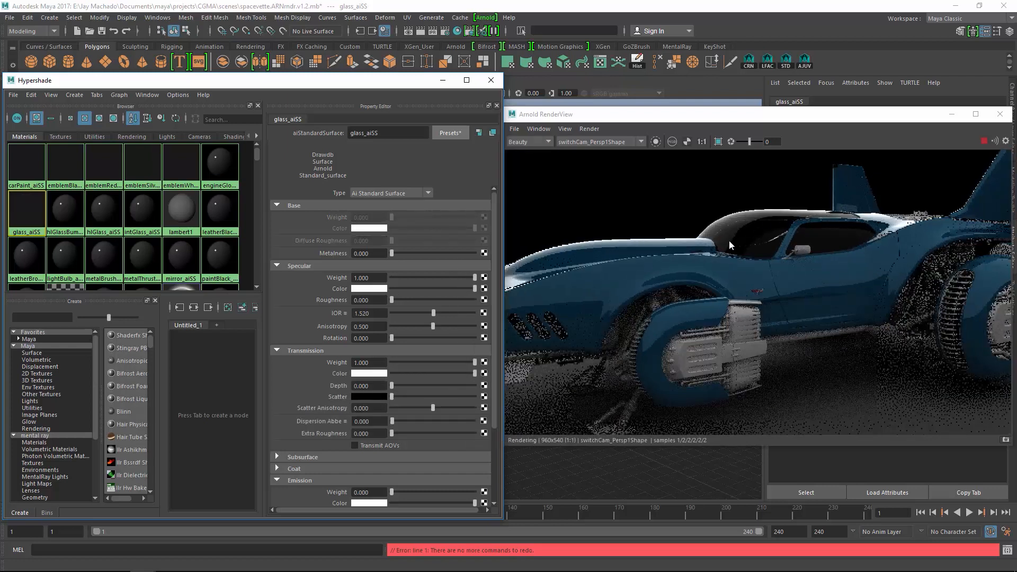
left_click_drag(830, 273, 620, 291, "alt")
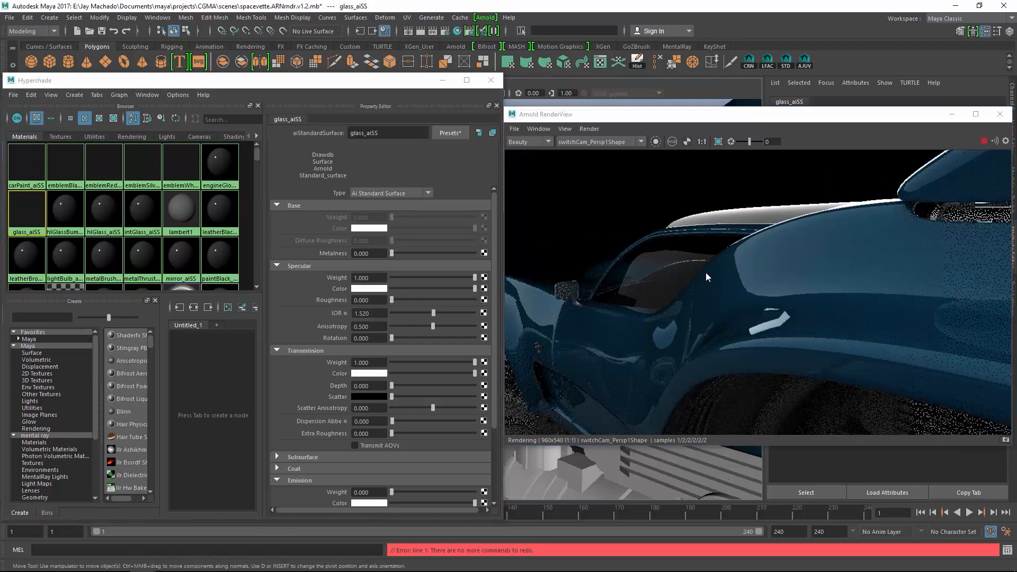
right_click_drag(706, 273, 732, 308, "alt")
left_click_drag(732, 308, 656, 307, "alt")
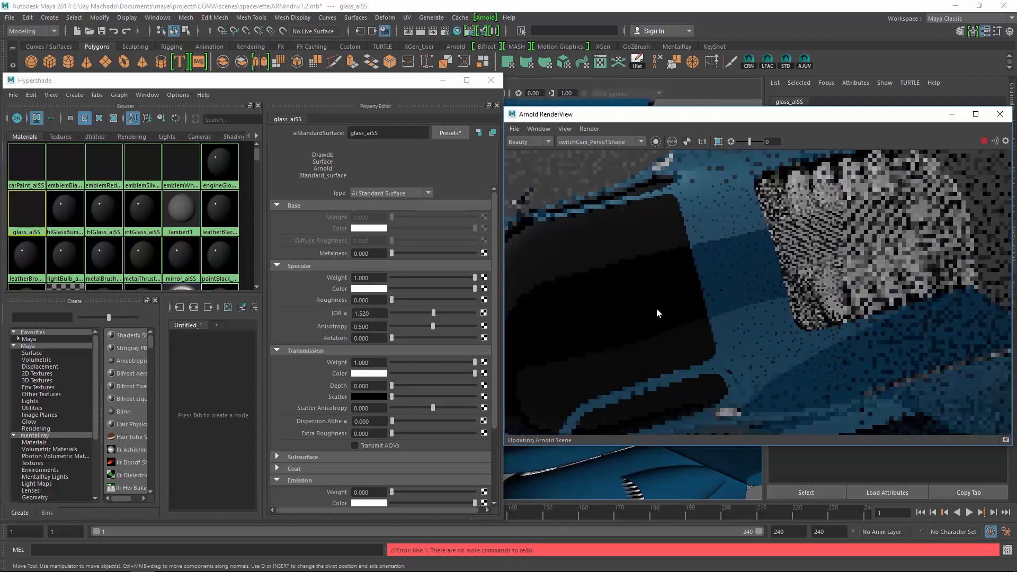
left_click_drag(721, 291, 675, 262, "alt")
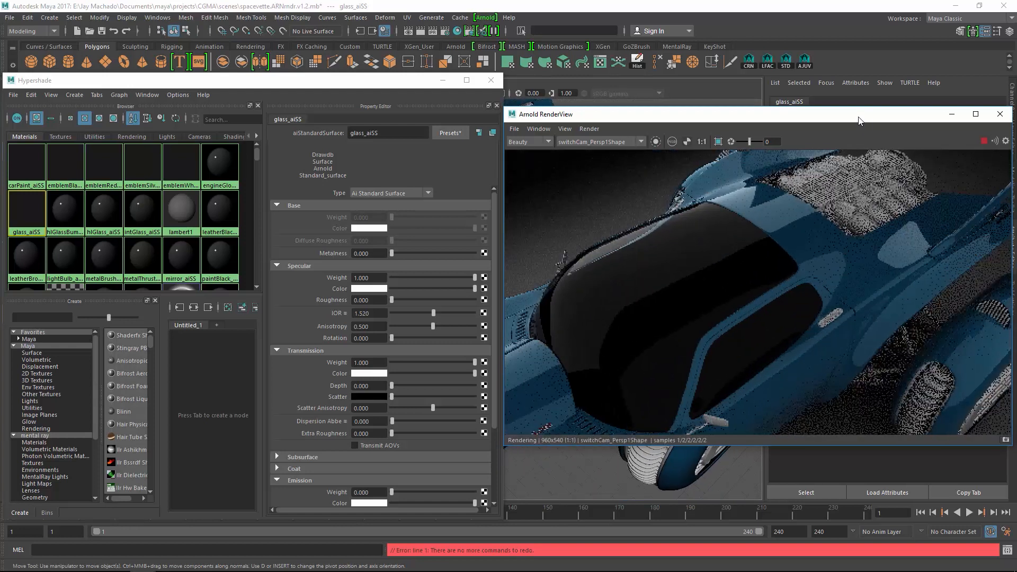
Step: Minimize the Hypershade and turn off the Arnold Opaque option on the windshield's shape node
mouse_move(854, 117)
left_mouse_down()
mouse_move(821, 128)
mouse_move(853, 123)
left_mouse_up()
left_click(441, 84)
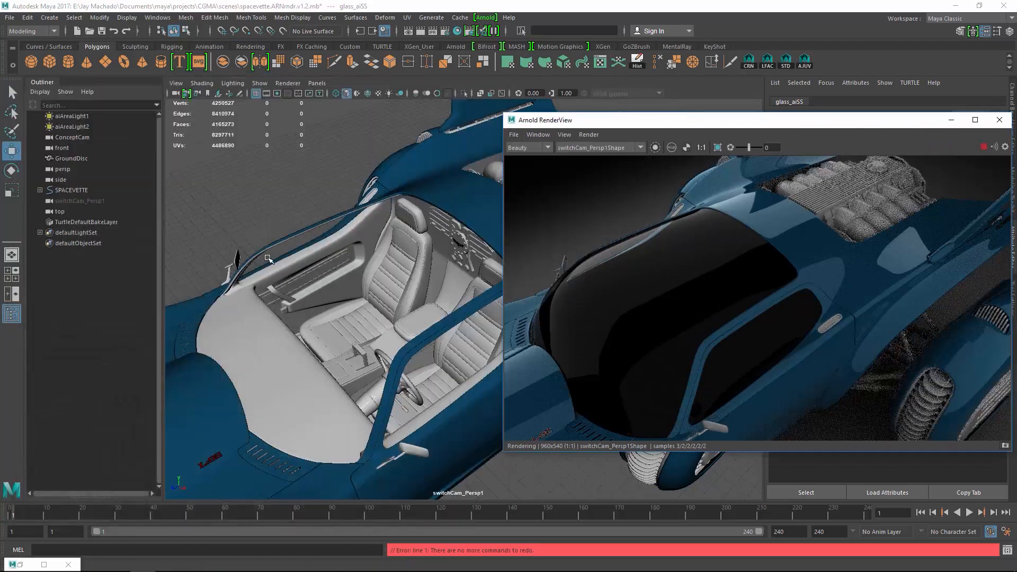
left_click(267, 258)
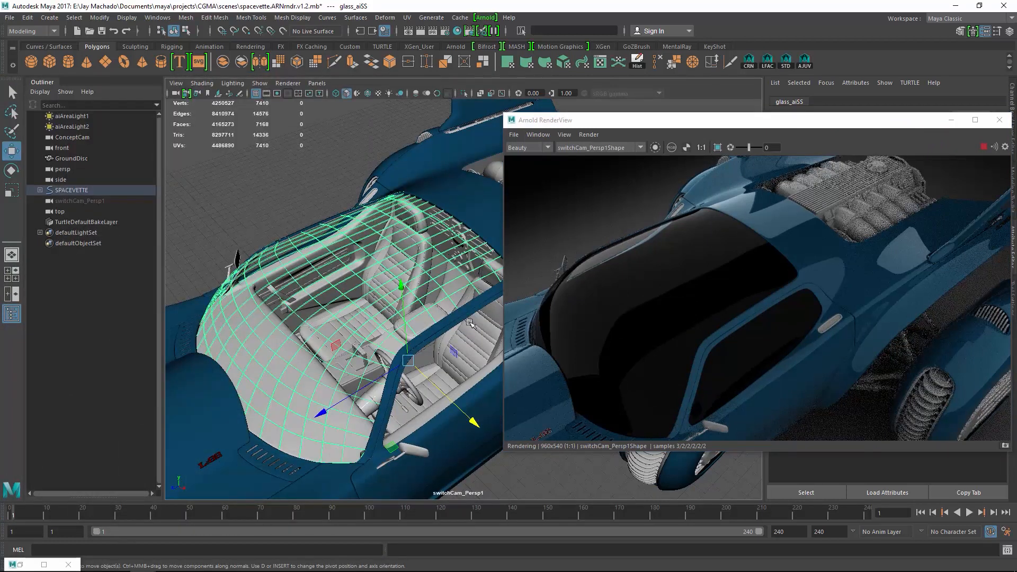
left_click_drag(832, 122, 530, 115)
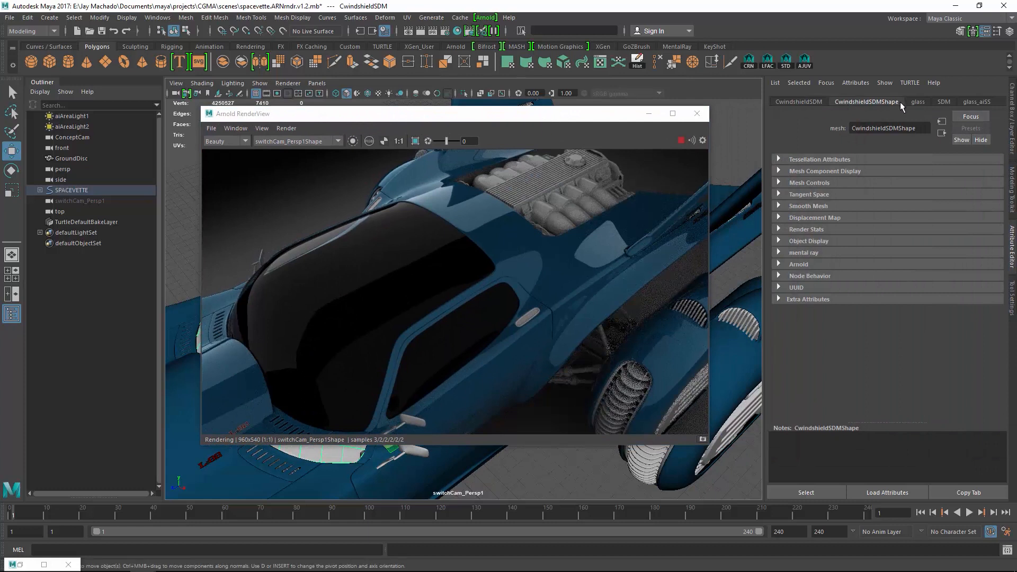
left_click(778, 264)
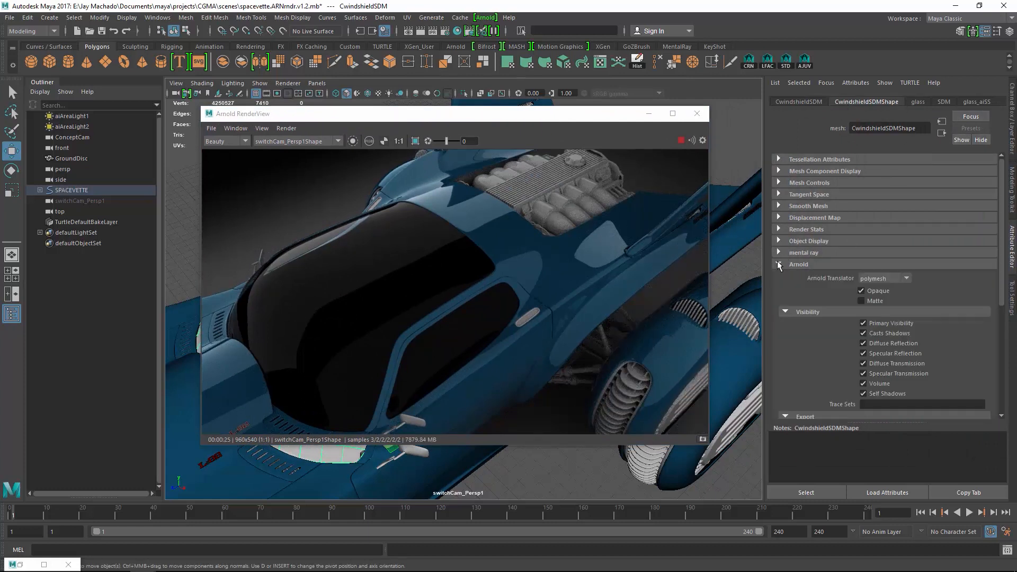
left_click(861, 291)
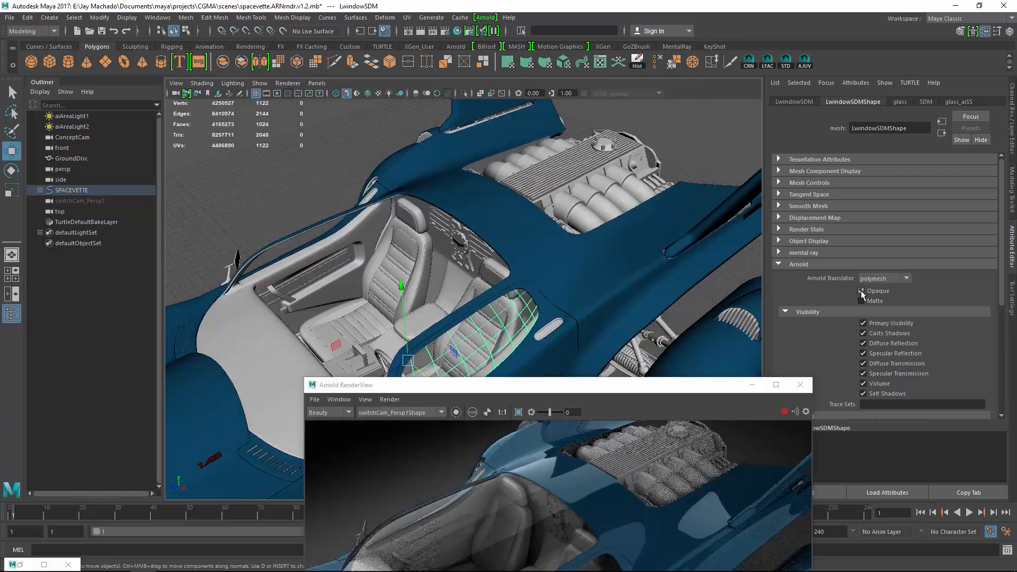
Step: Turn off the Arnold Opaque option on the left and right side windows' shape nodes
left_click(861, 291)
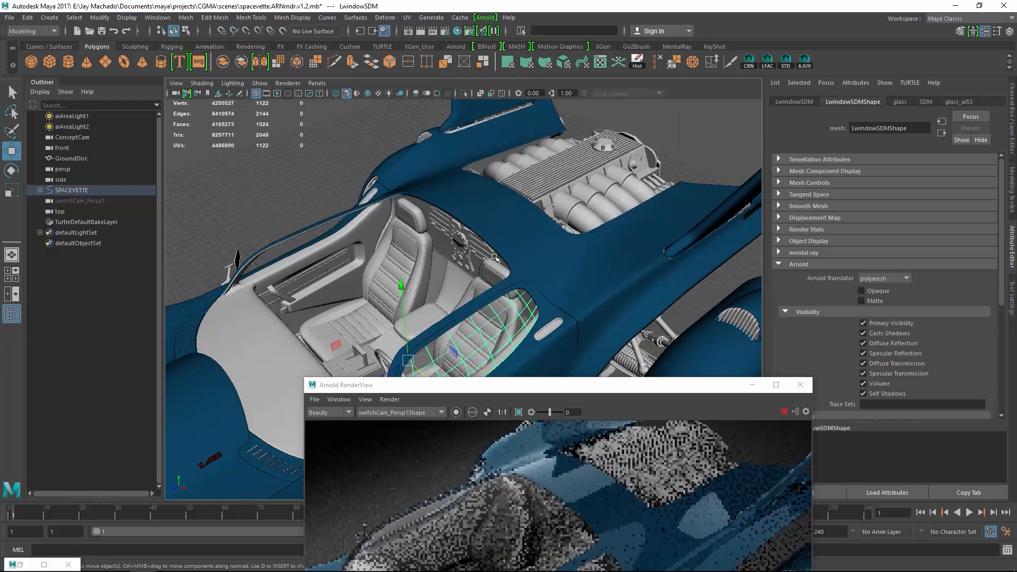
left_click_drag(582, 261, 428, 352, "alt")
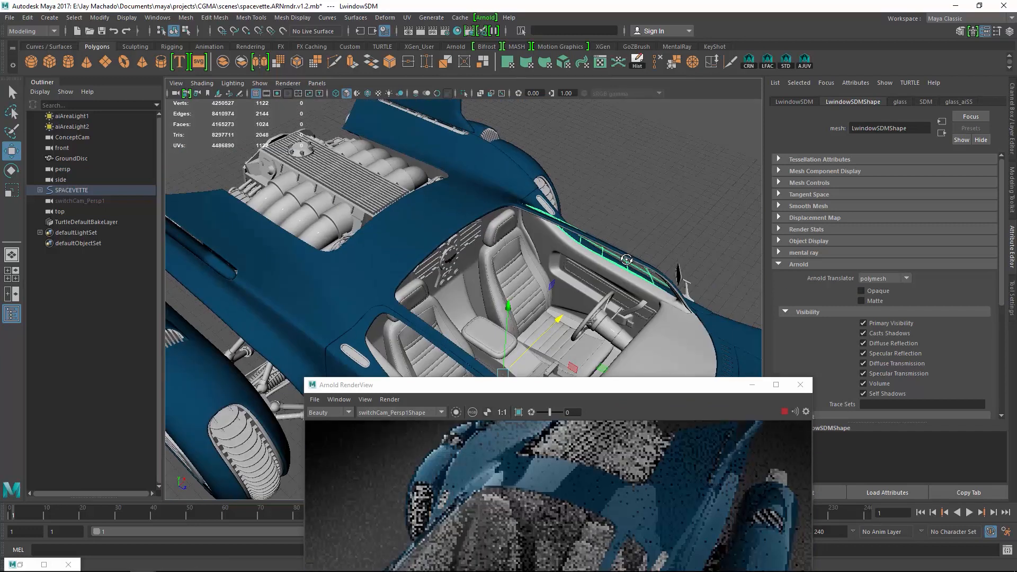
left_click(441, 350)
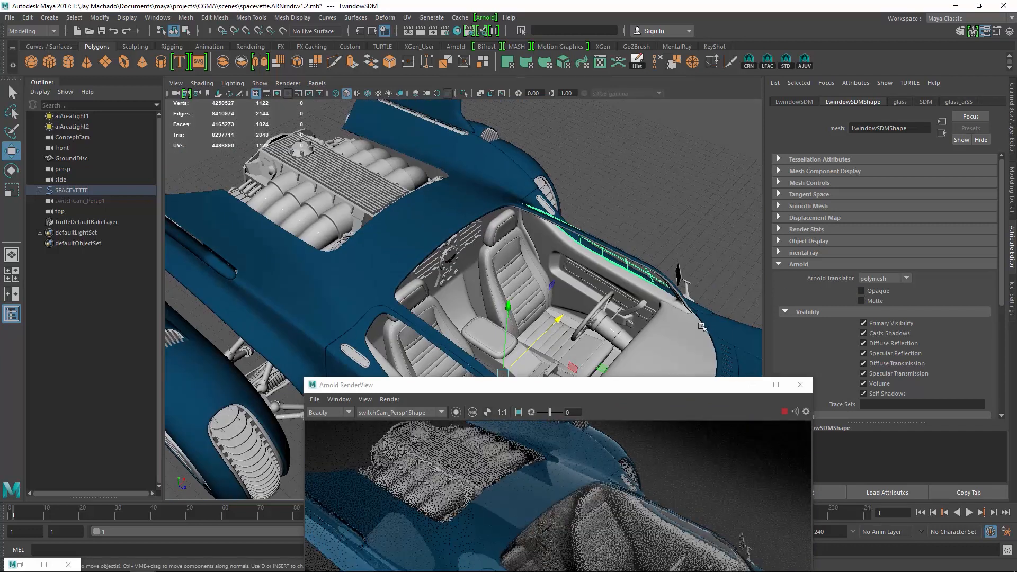
left_click(862, 291)
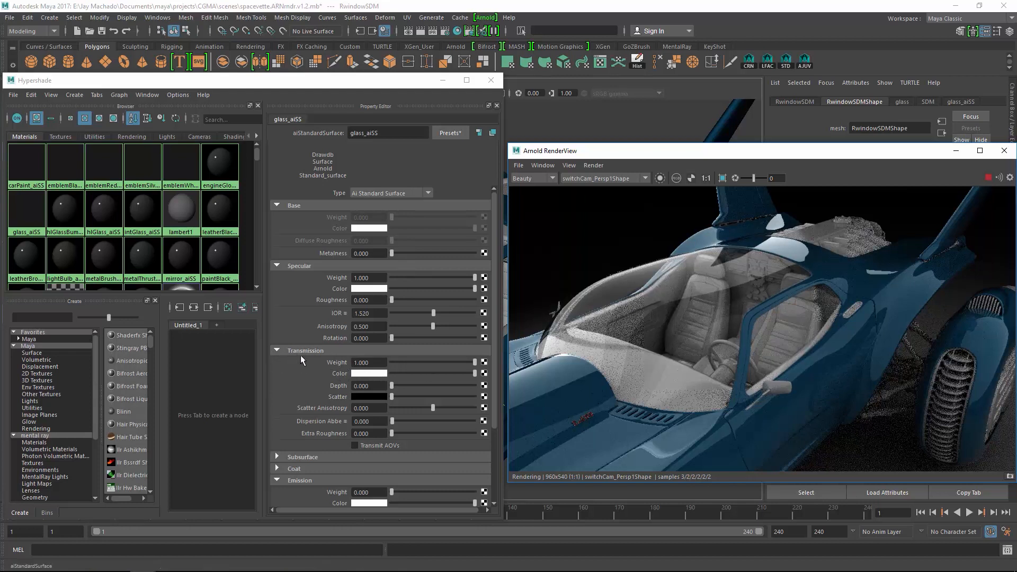
Step: Darken the transmission color of glass_aiSS to gray with a value of 0.742 and try a slight blue saturation
left_click_drag(456, 376, 454, 376)
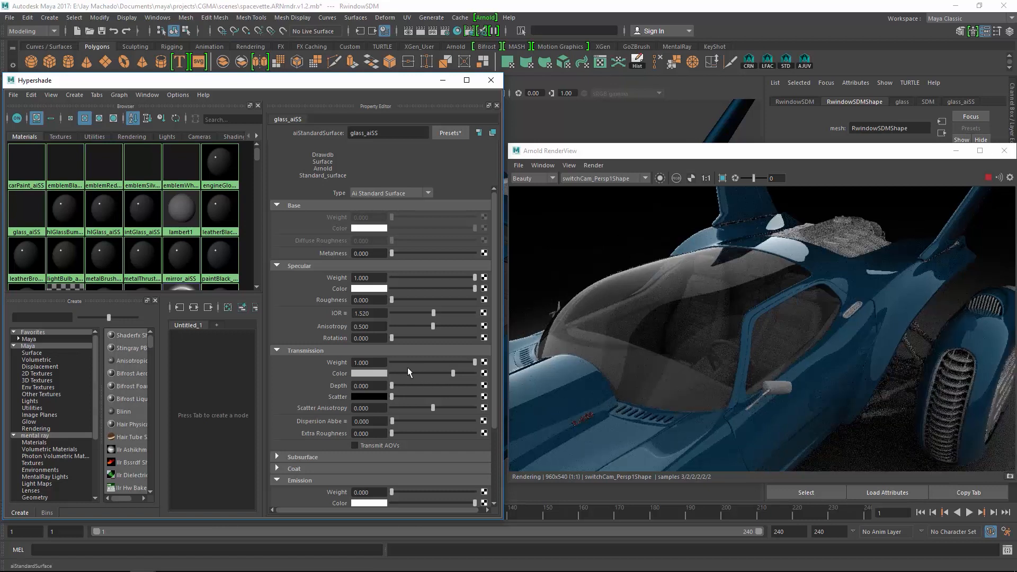
left_click(380, 373)
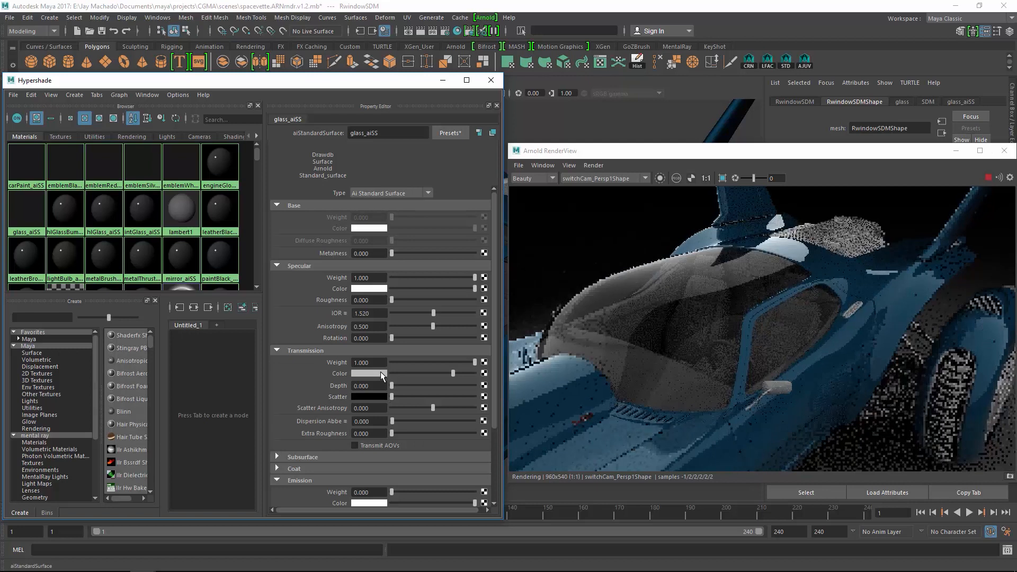
left_click(381, 373)
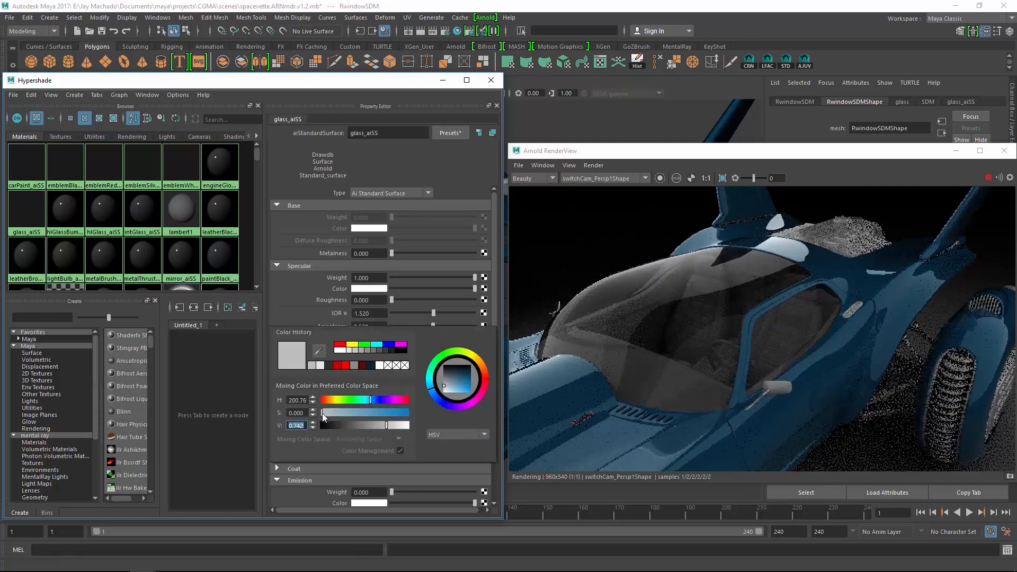
left_click_drag(324, 414, 327, 412)
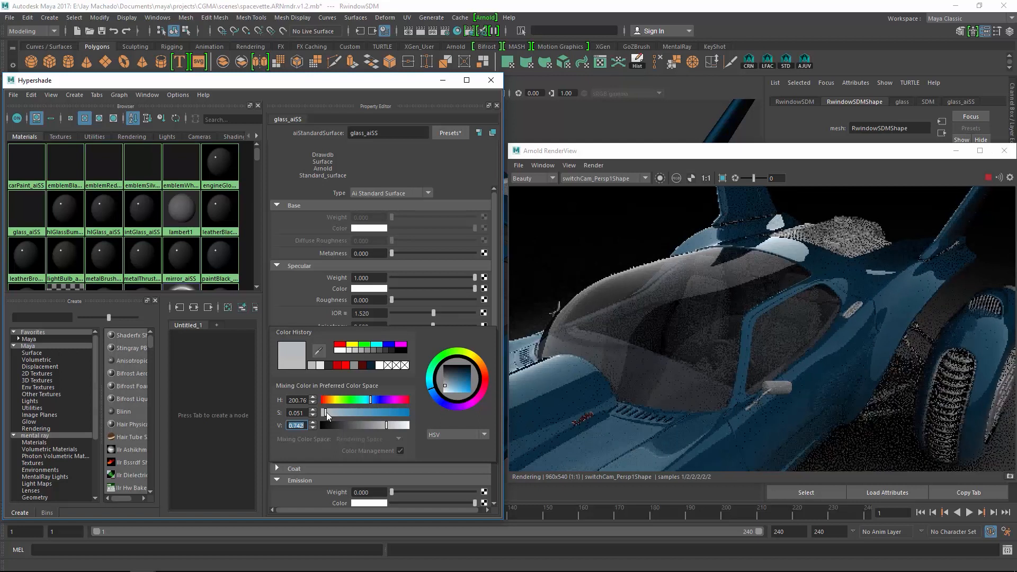
left_click(305, 412)
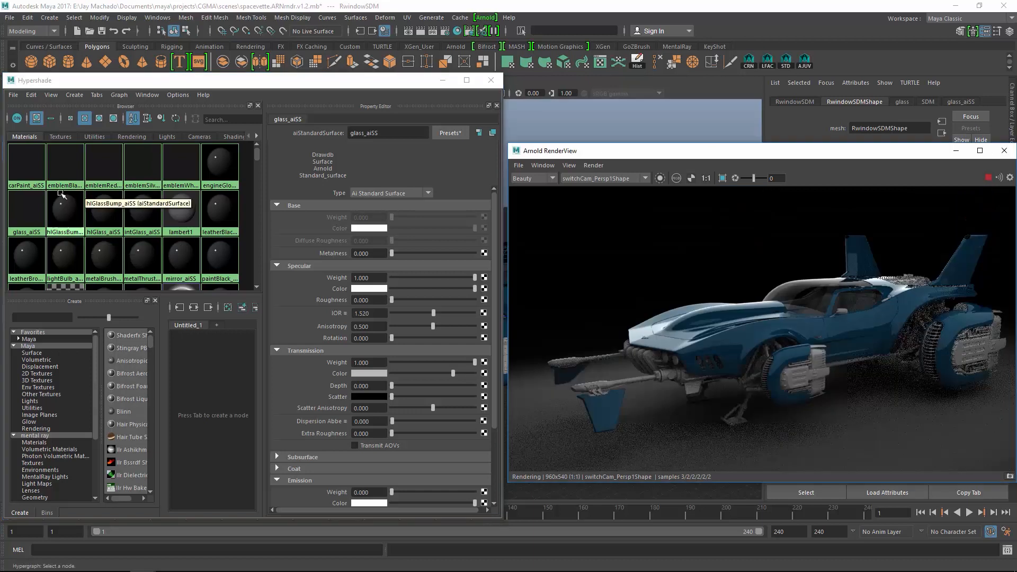
Step: Select the leatherBlack_aiSS material and hide the glass display layer to expose the seats in the render
left_click(230, 211)
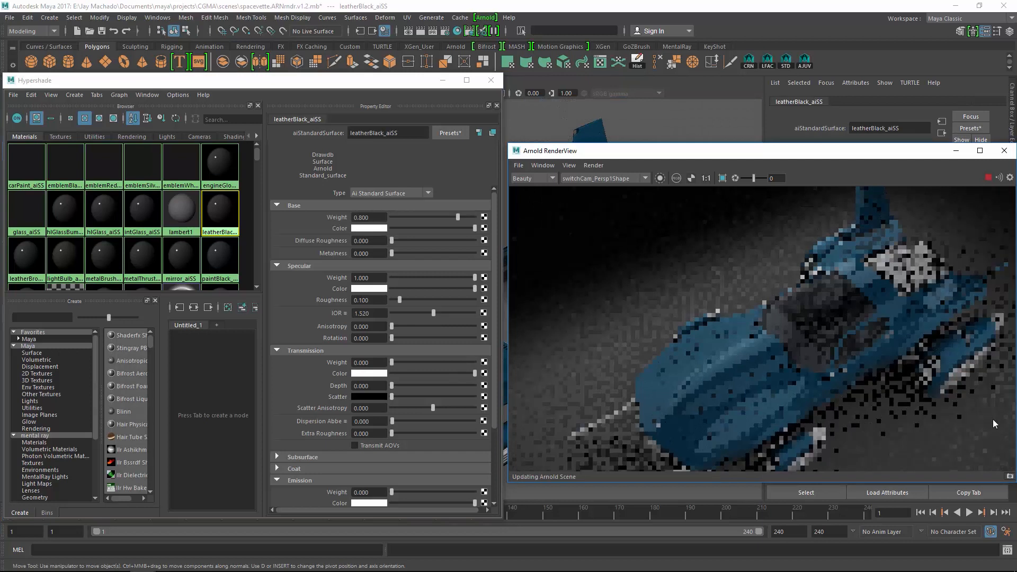
left_click_drag(993, 419, 498, 161, "alt")
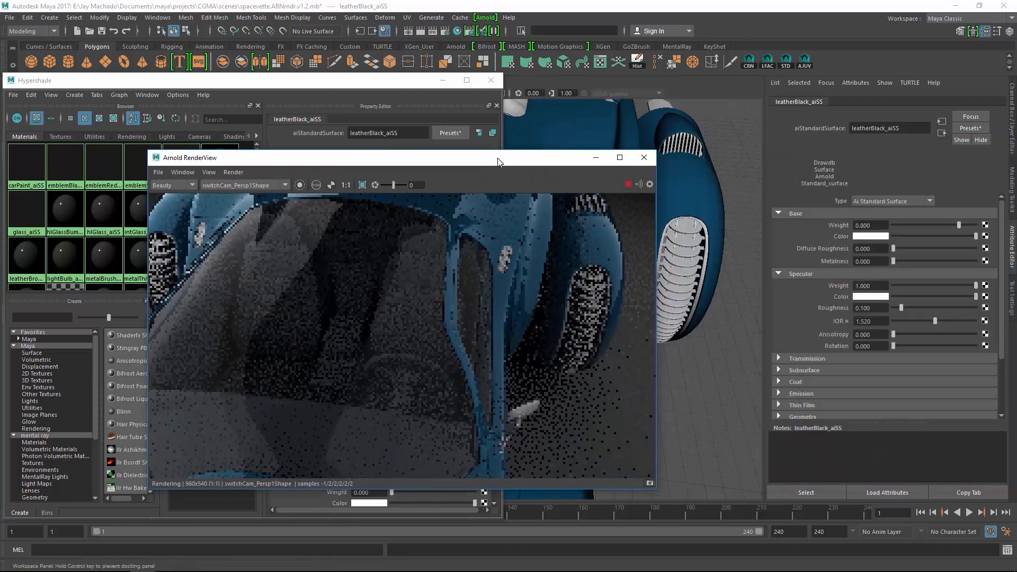
left_click(1014, 143)
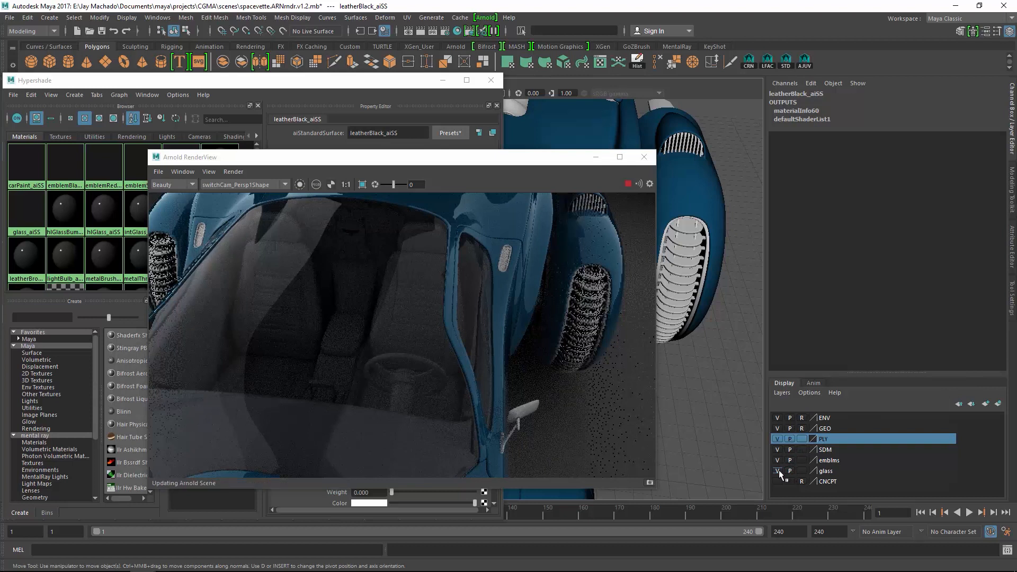
left_click_drag(483, 162, 839, 141)
scroll(752, 301, "up", 2)
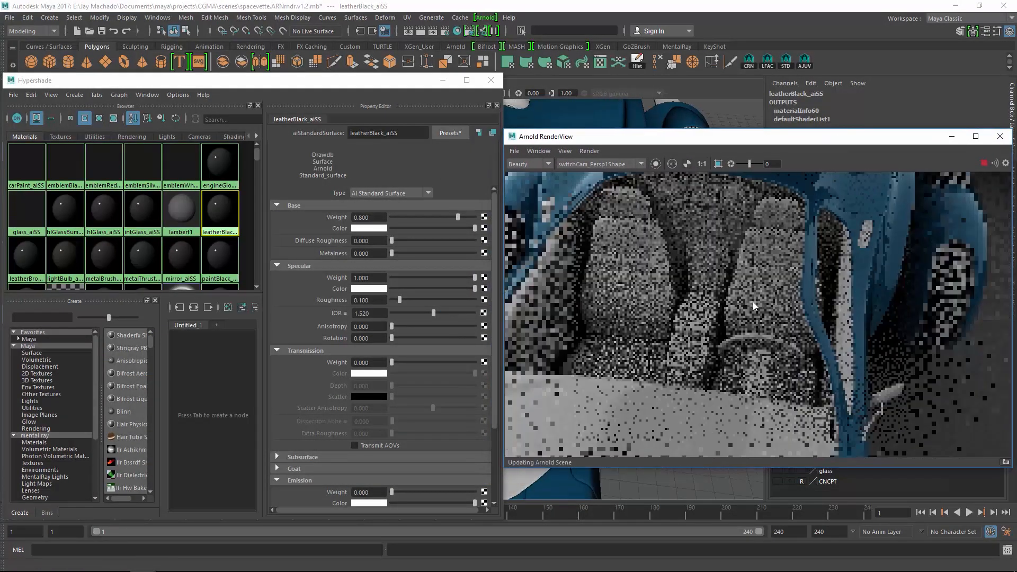
scroll(753, 301, "up", 1)
left_click_drag(742, 301, 764, 310, "alt")
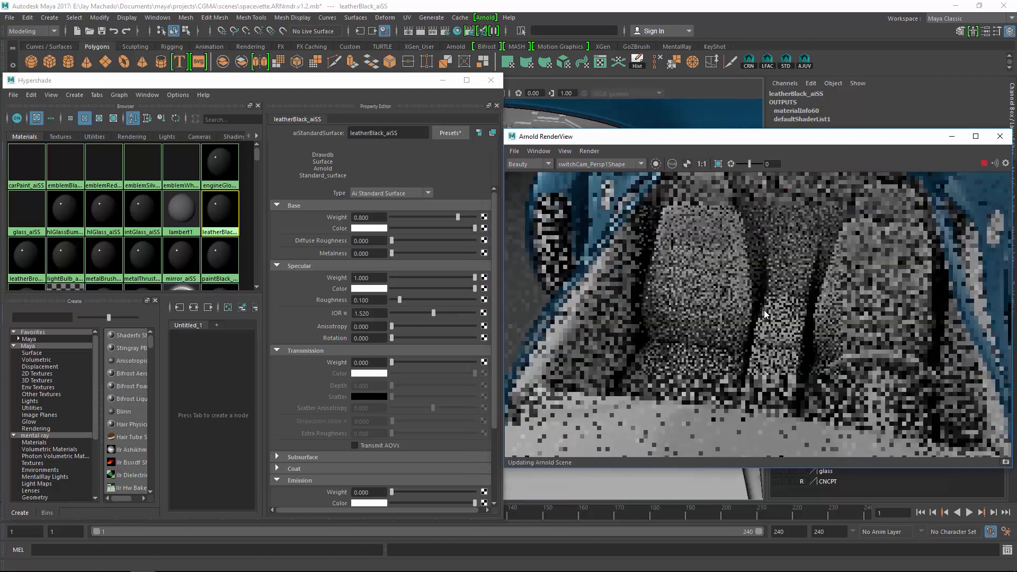
Step: Replace the leatherBlack_aiSS settings with the Rubber preset and inspect the seat in the render
left_click(450, 133)
mouse_move(511, 323)
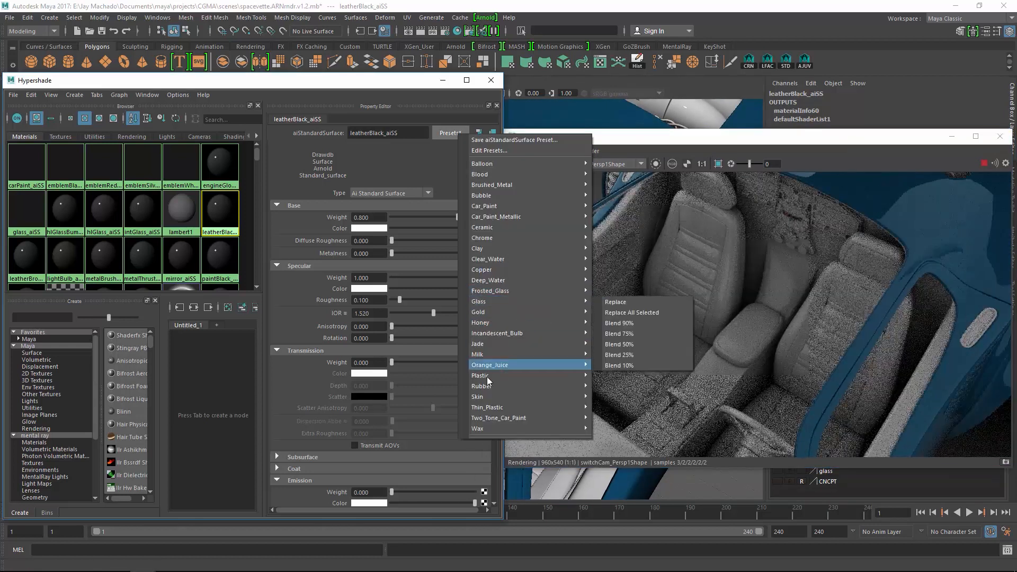
mouse_move(491, 383)
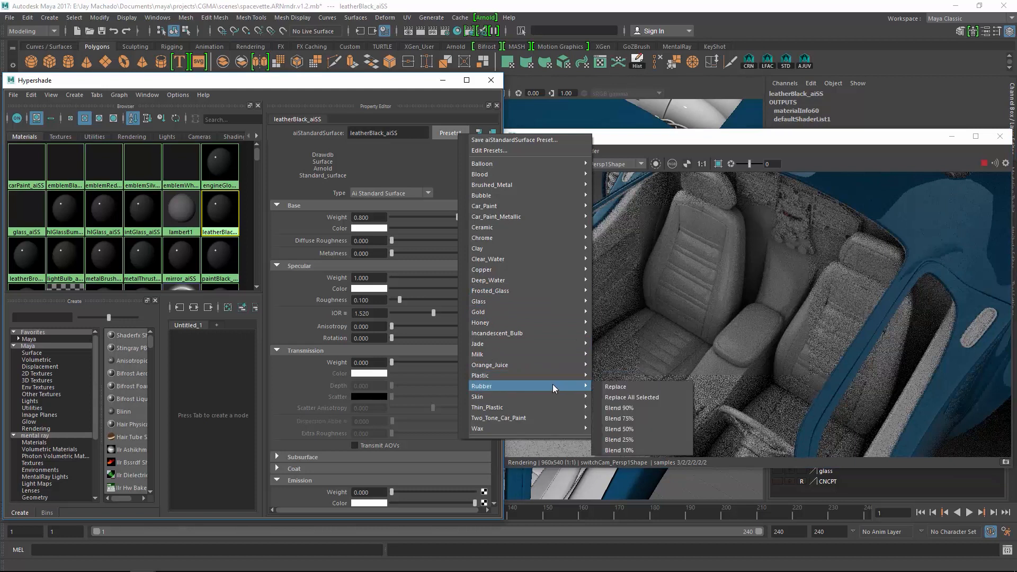
left_click(621, 389)
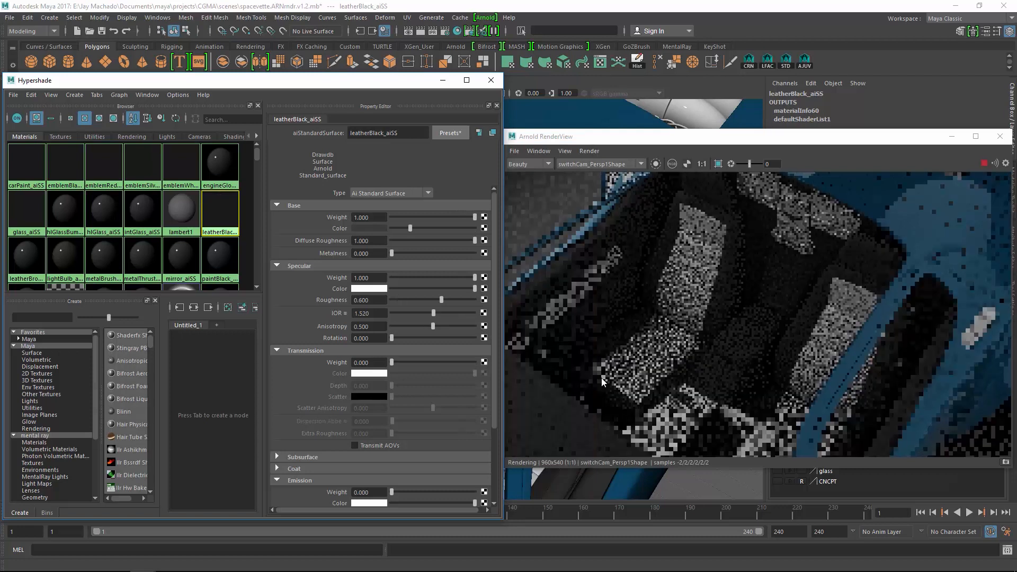
left_click_drag(611, 321, 779, 322, "alt")
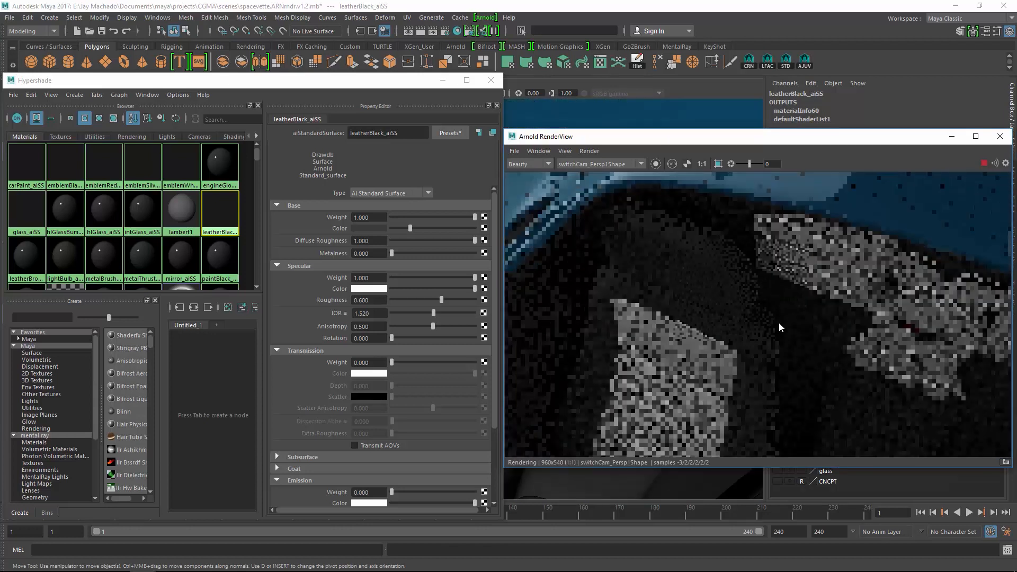
Step: Collapse the Transmission and Emission sections of the leatherBlack_aiSS attributes
left_click(276, 457)
left_click(275, 455)
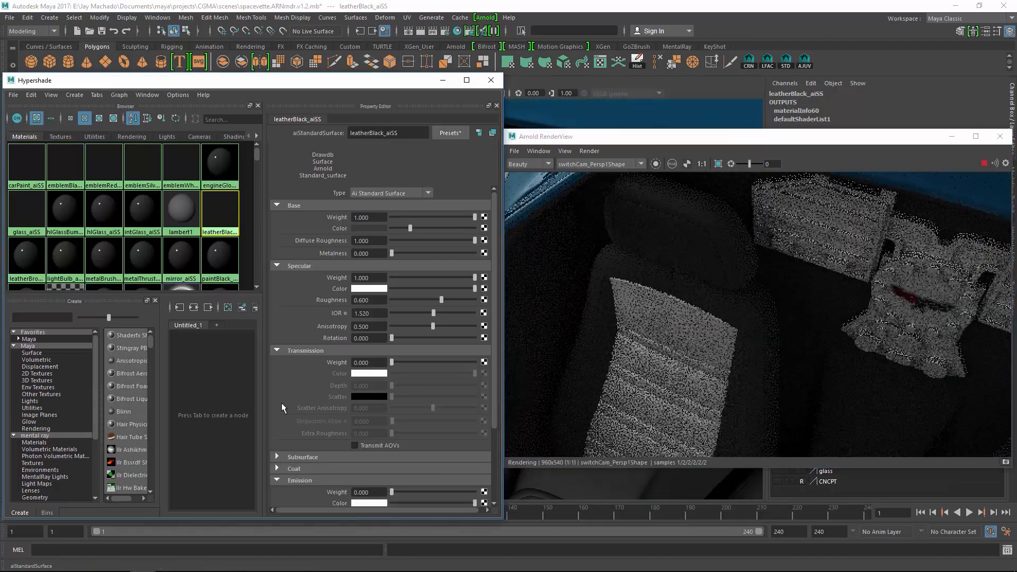
left_click(276, 350)
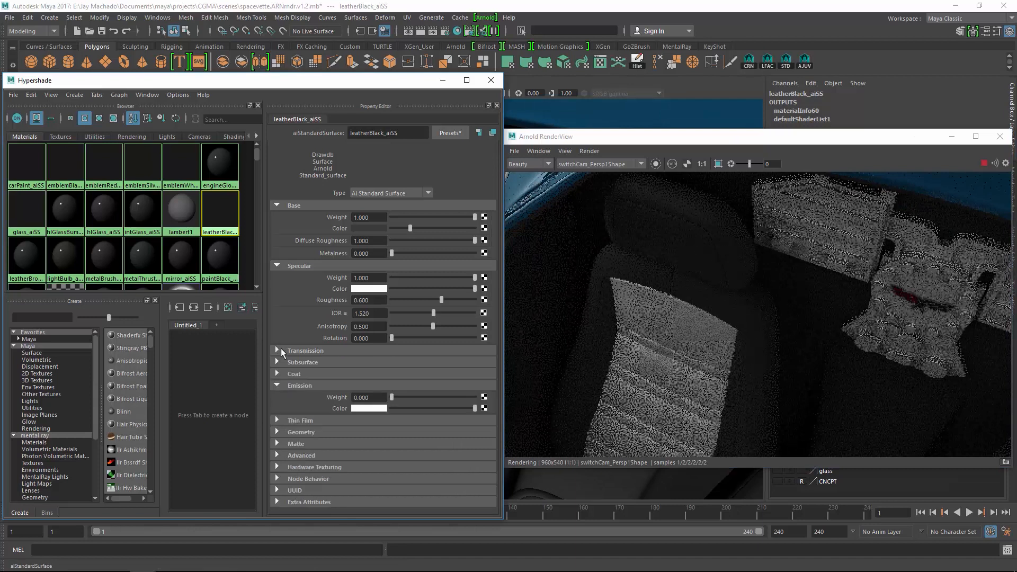
left_click(277, 385)
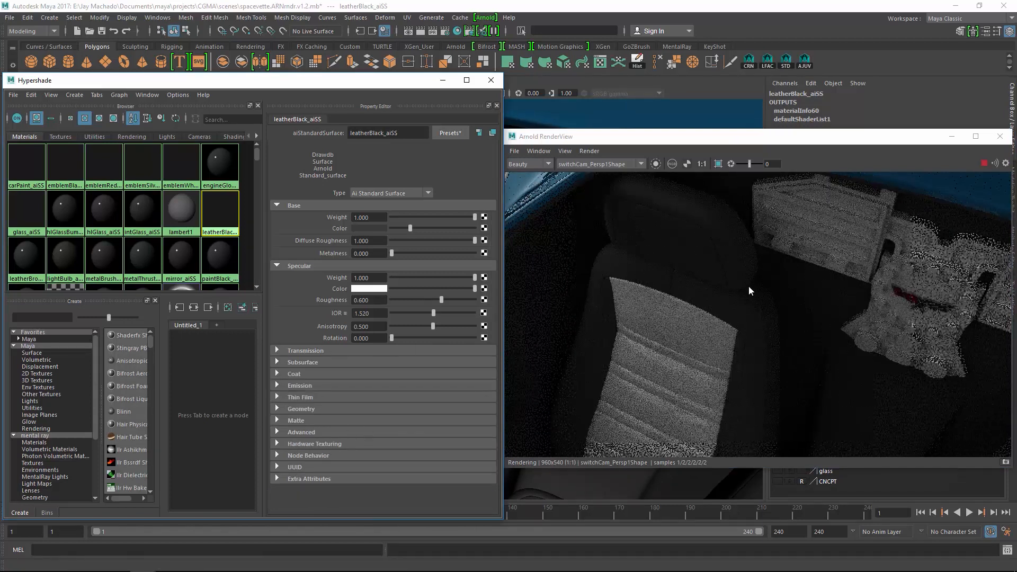
Step: Lower the specular roughness of leatherBlack_aiSS to 0.35 while checking the seats in the render
left_click_drag(749, 288, 822, 332, "alt")
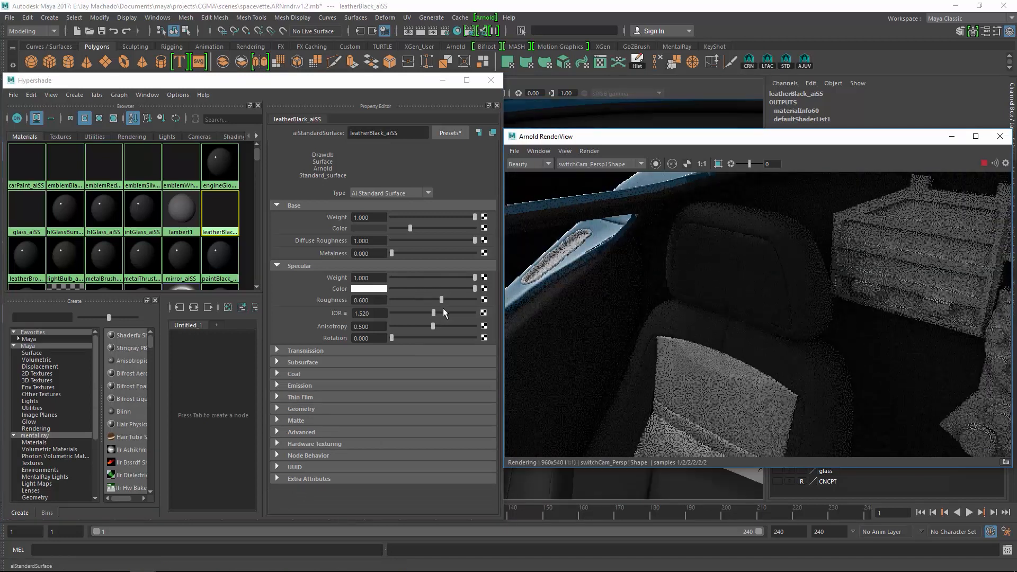
left_click_drag(441, 300, 420, 303)
left_click_drag(655, 257, 730, 331, "alt")
double_click(375, 301)
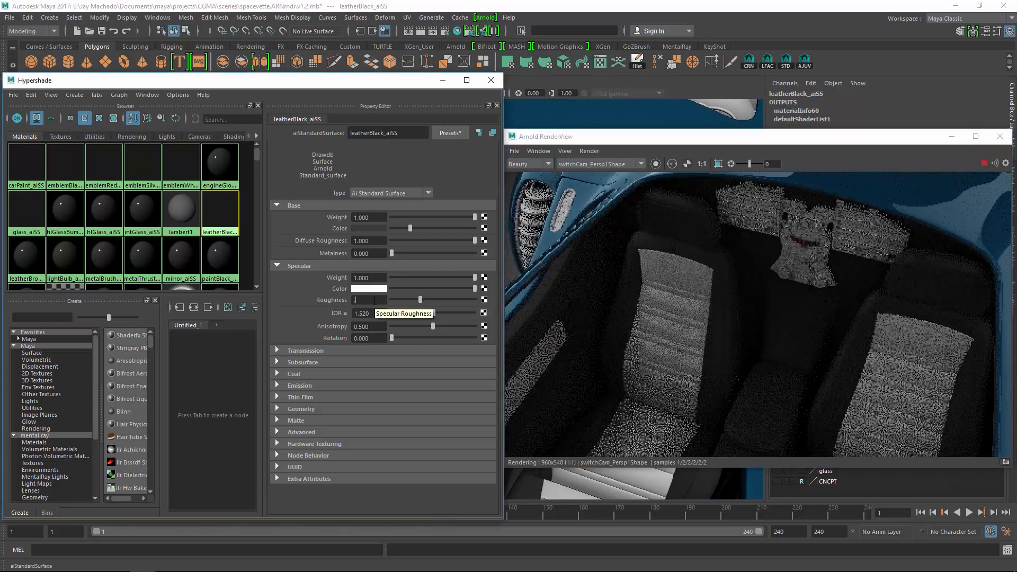
type(".35")
key("Return")
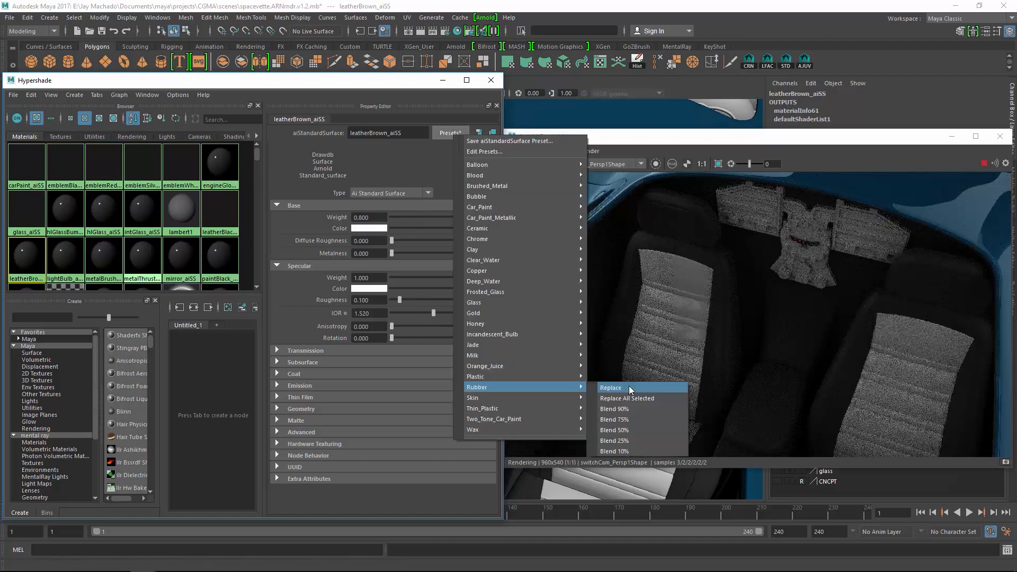
Step: Replace the leatherBrown_aiSS settings with the Rubber preset and set its specular roughness to 0.35
left_click(629, 387)
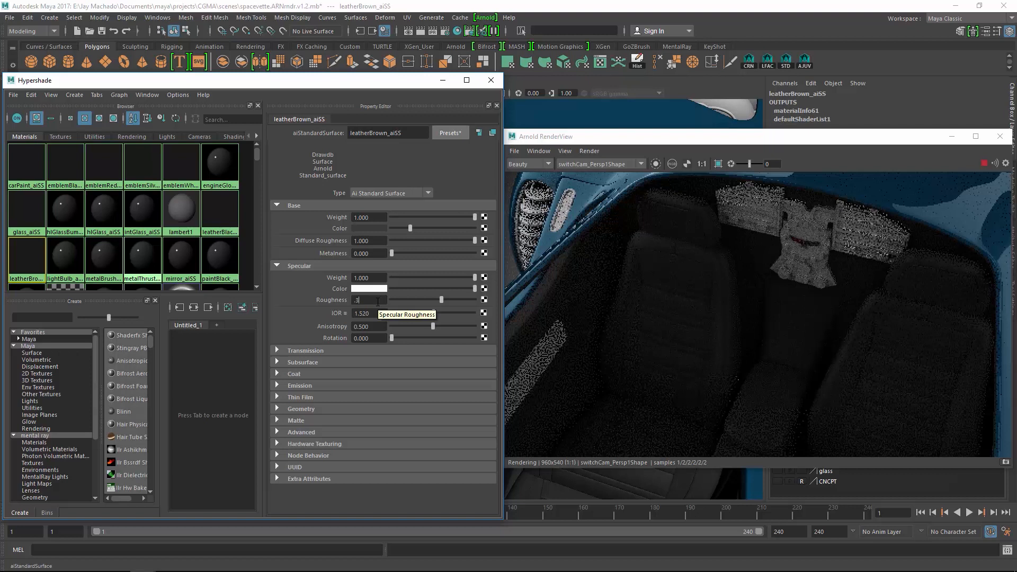
key("Return")
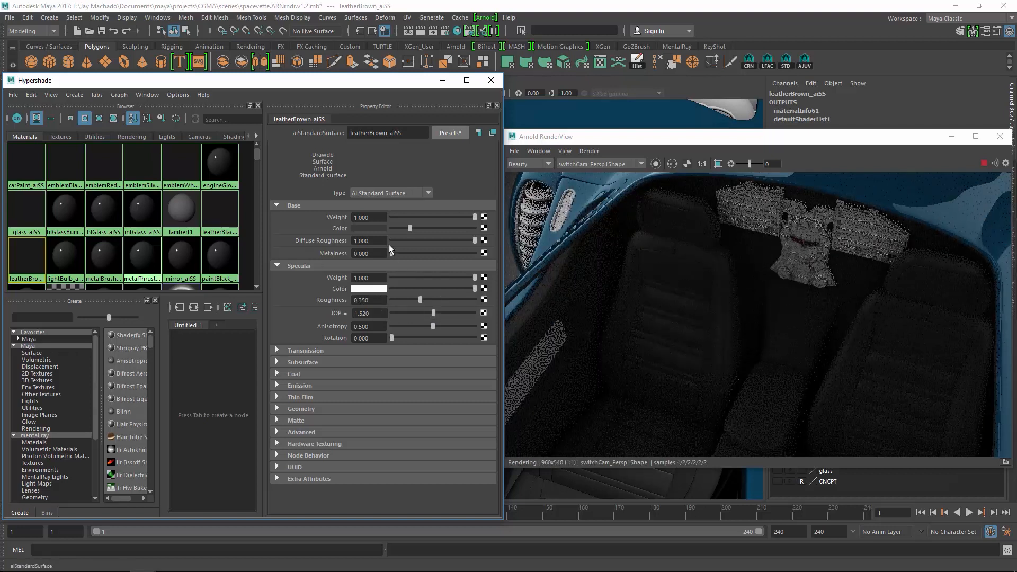
Step: Set the base color of leatherBrown_aiSS to a tan brown with hue 32.308, saturation 0.532 and value 0.722
left_click(375, 227)
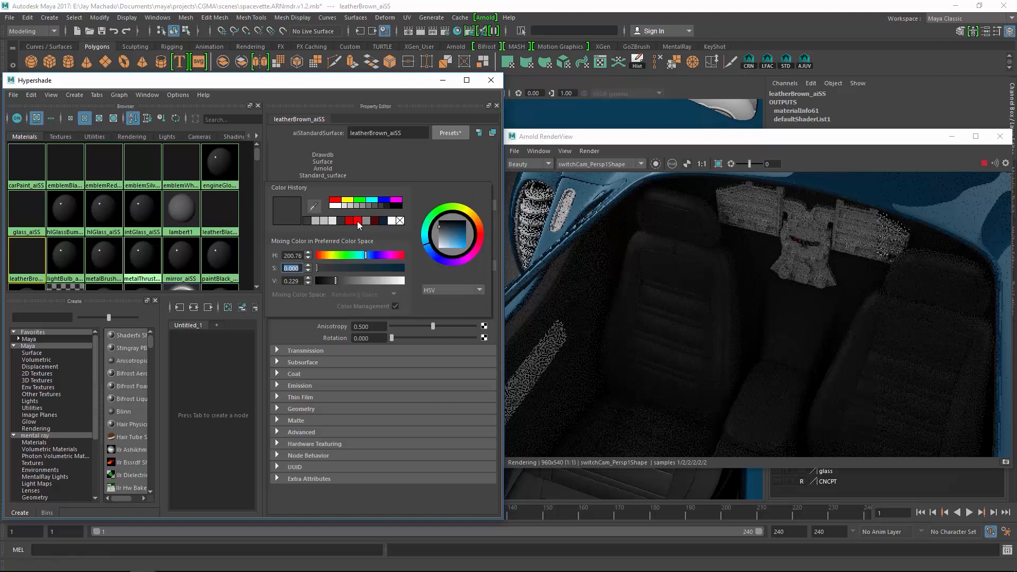
left_click(326, 255)
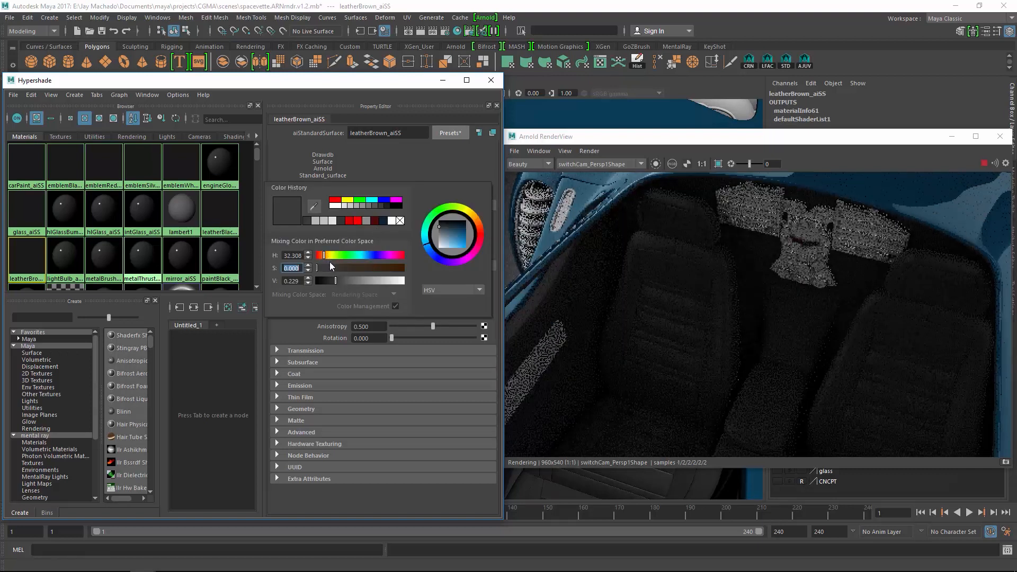
left_click_drag(350, 269, 379, 285)
left_click(350, 280)
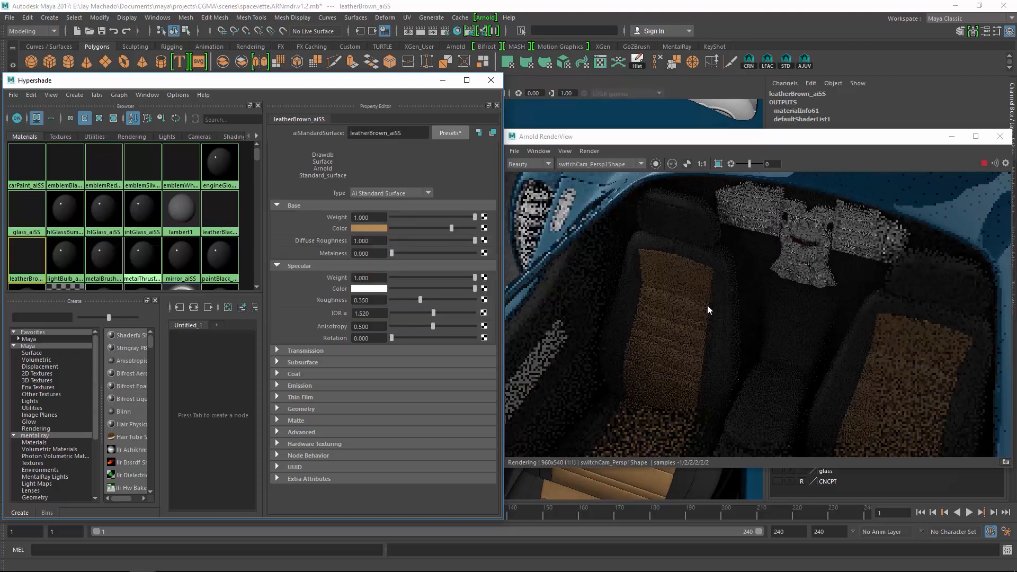
Step: Brighten the leatherBrown_aiSS base color to a value of 0.816, fine-tune its orange hue, and inspect the seats in the render
left_click(378, 228)
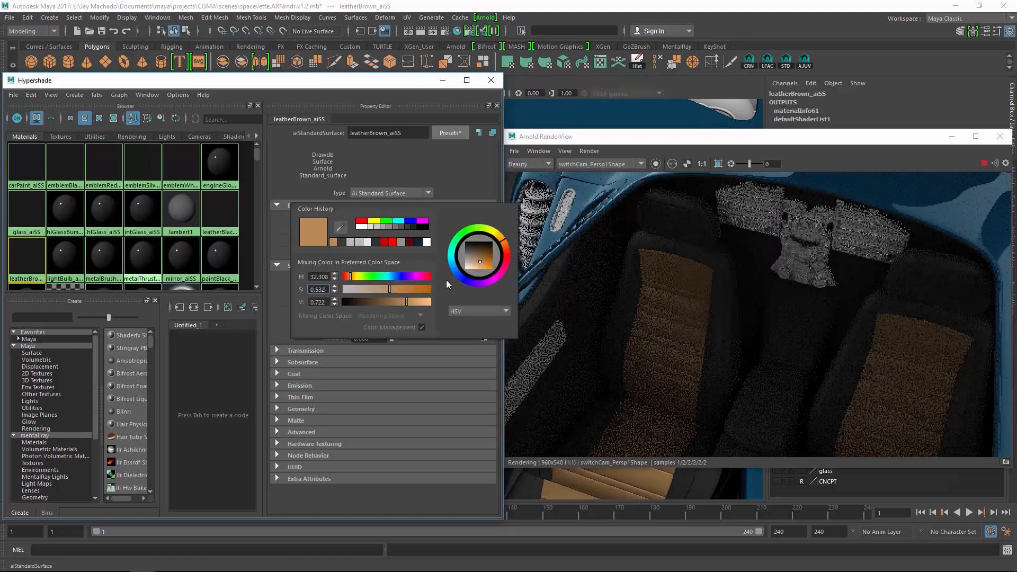
left_click(418, 301)
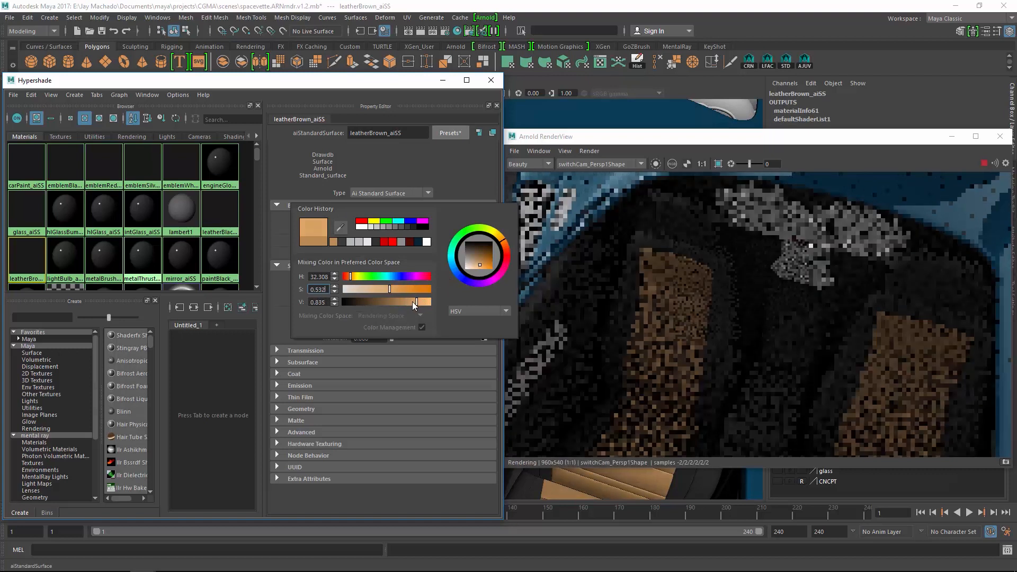
left_click(415, 303)
left_click_drag(352, 276, 350, 276)
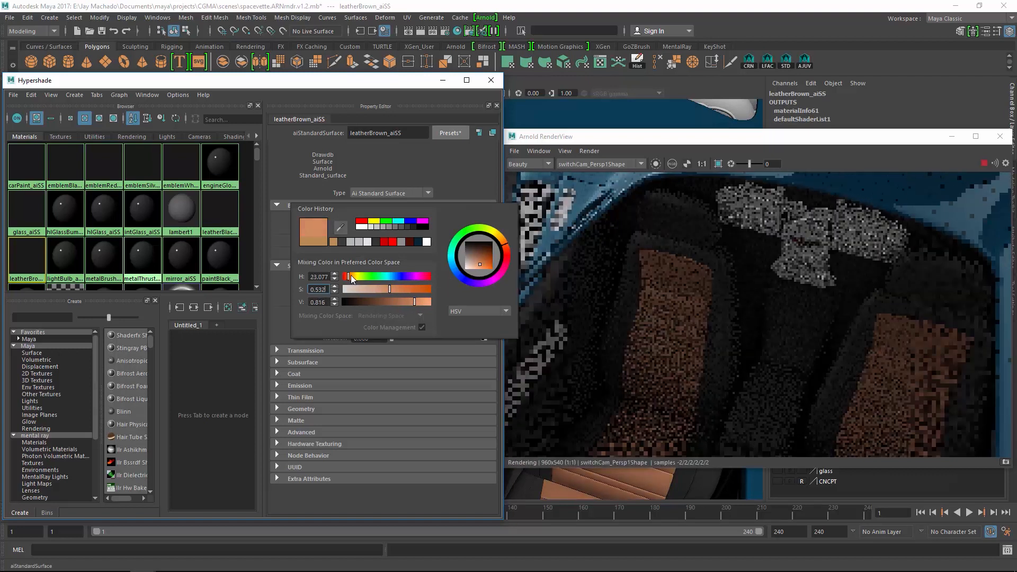
left_click_drag(350, 276, 353, 275)
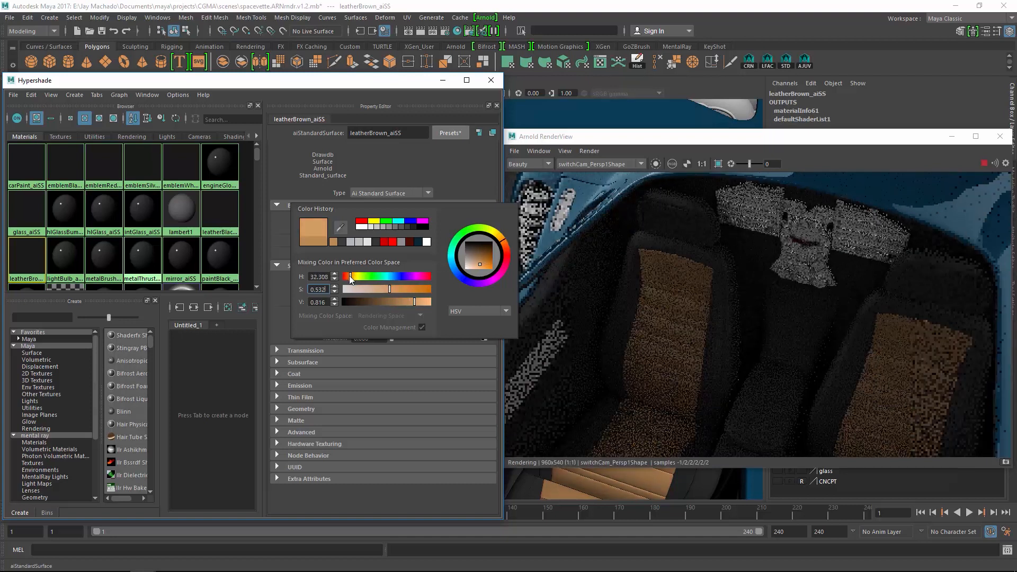
right_click_drag(832, 344, 653, 282, "alt")
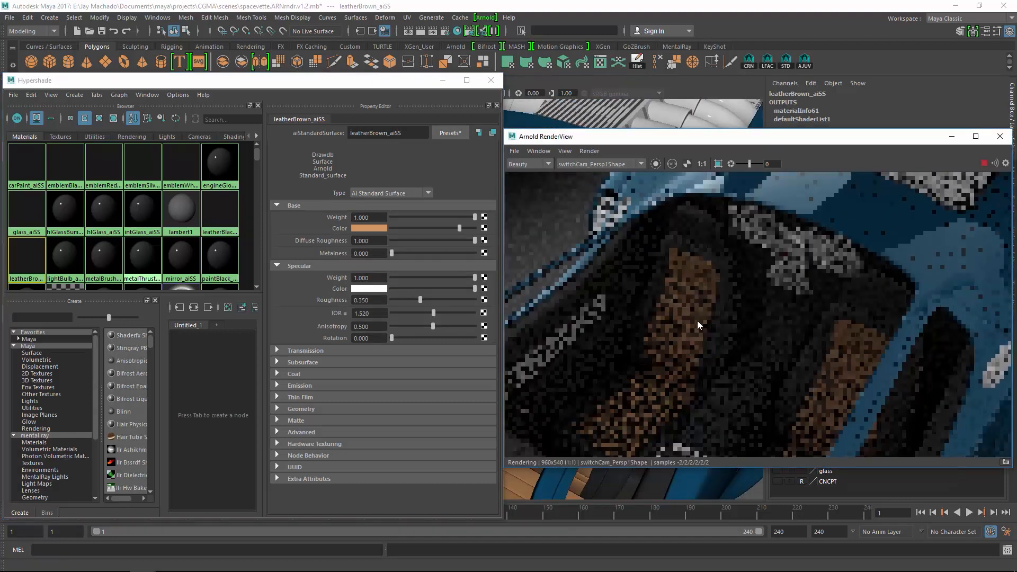
left_click_drag(697, 320, 764, 300, "alt")
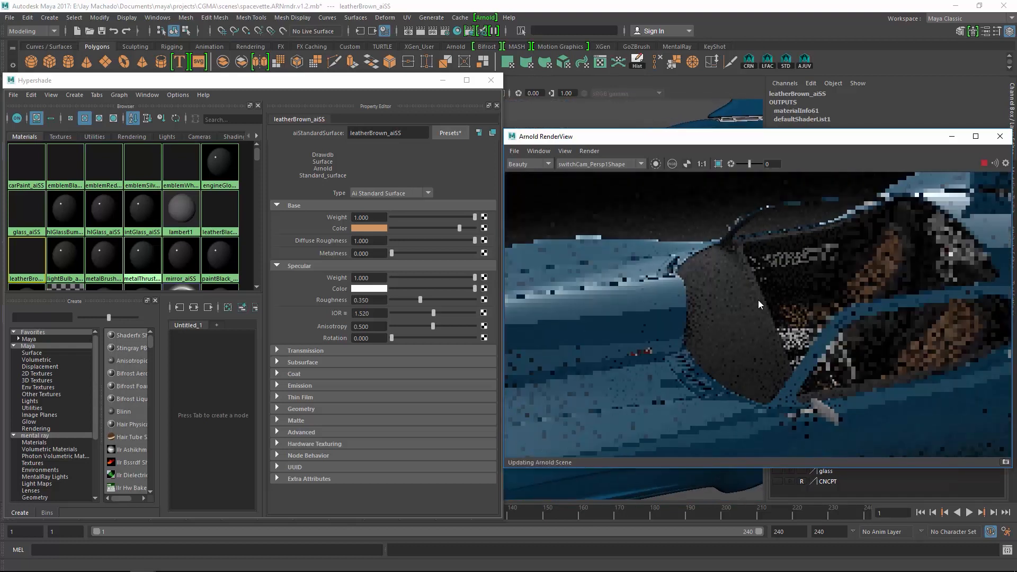
Step: Replace the metalBrushed_aiSS settings with the Brushed_Metal preset and inspect the side mirror, thruster and undercarriage metal in the render
scroll(93, 174, "down", 2)
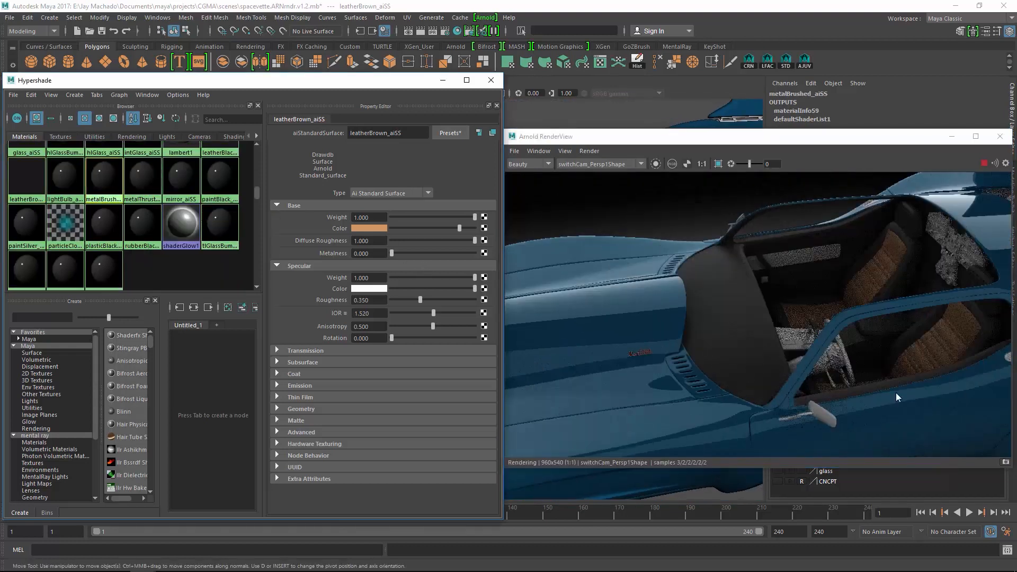
left_click_drag(937, 383, 743, 326, "alt")
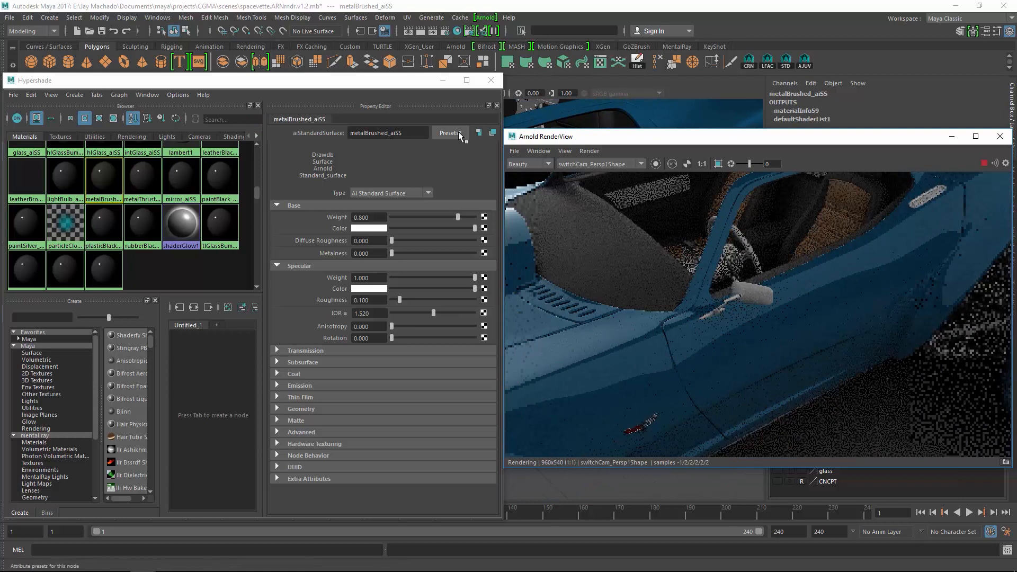
left_click(455, 131)
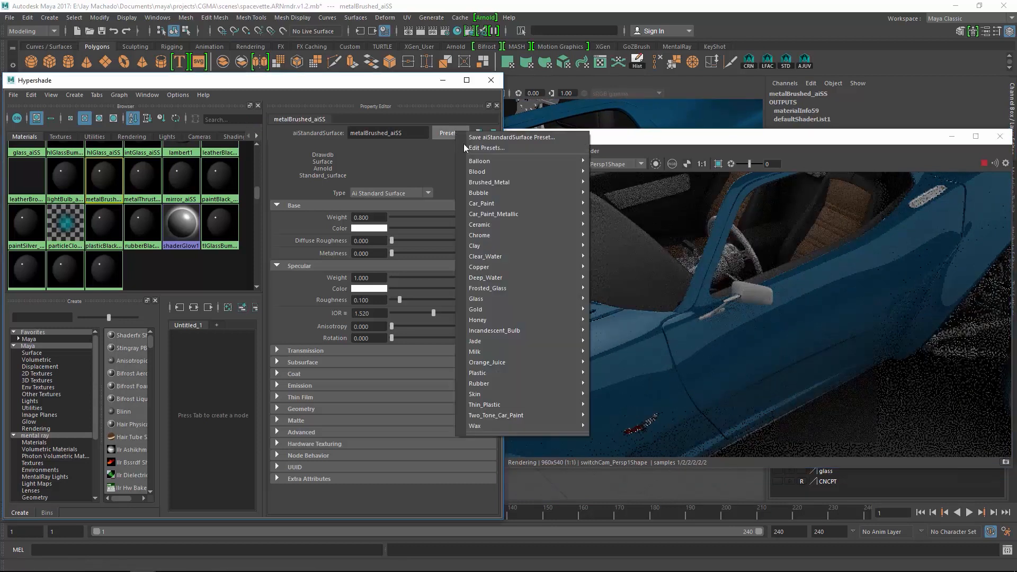
mouse_move(501, 182)
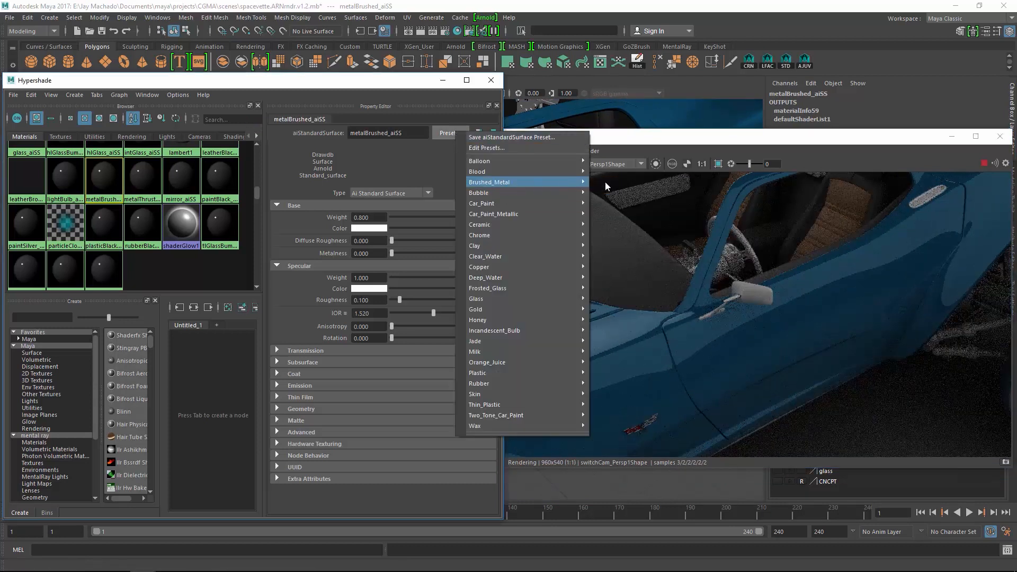
left_click(605, 182)
mouse_move(832, 349)
right_mouse_down("alt")
mouse_move(822, 344)
mouse_move(832, 343)
right_mouse_up("alt")
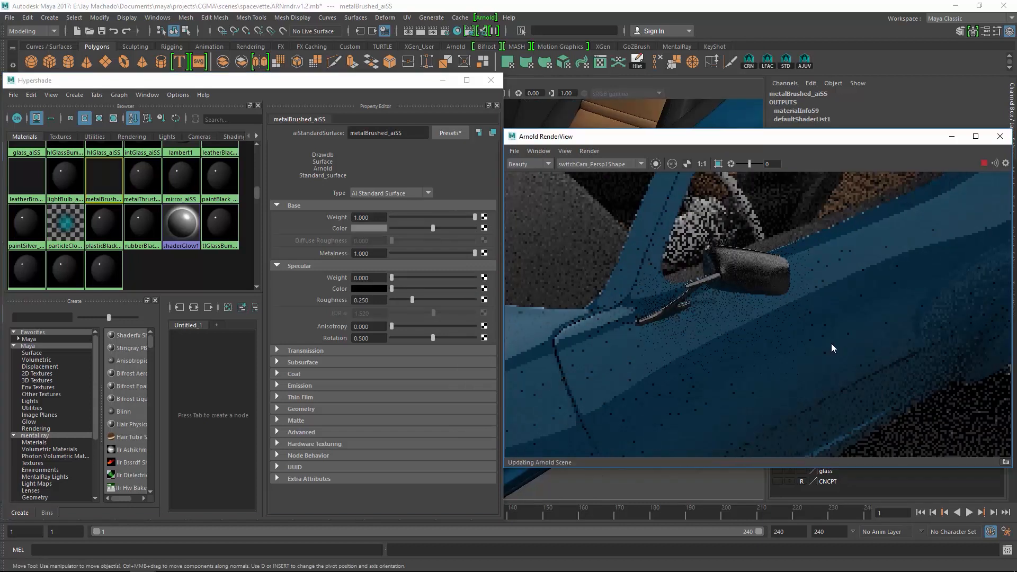
left_click_drag(831, 344, 660, 288, "alt")
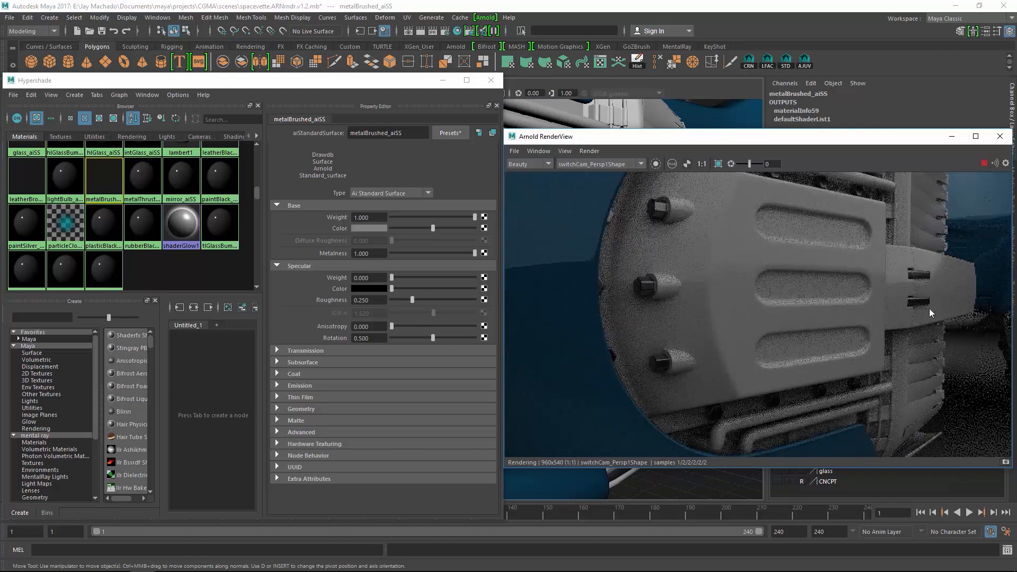
left_click_drag(949, 313, 693, 291, "alt")
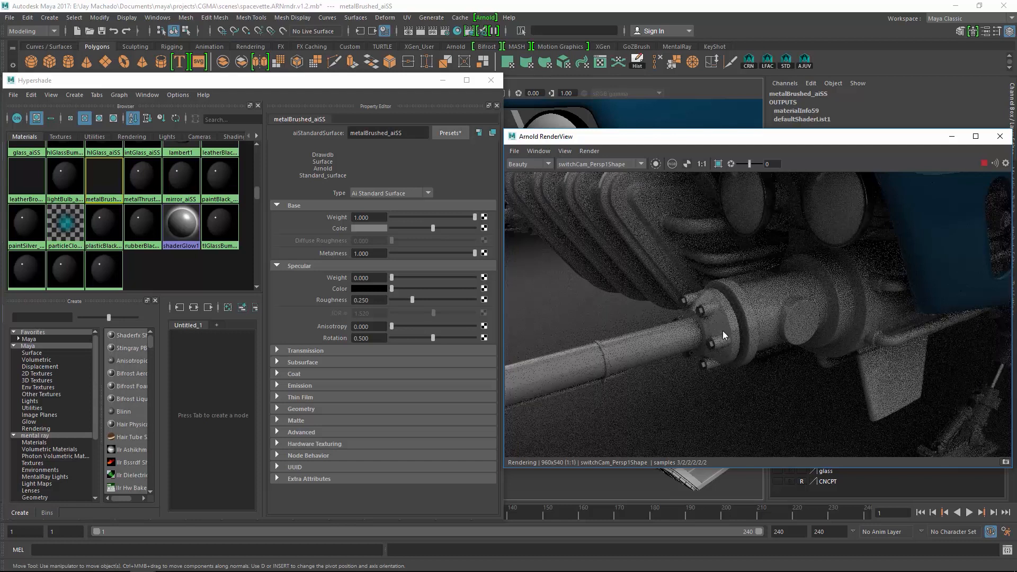
left_click_drag(808, 313, 765, 349, "alt")
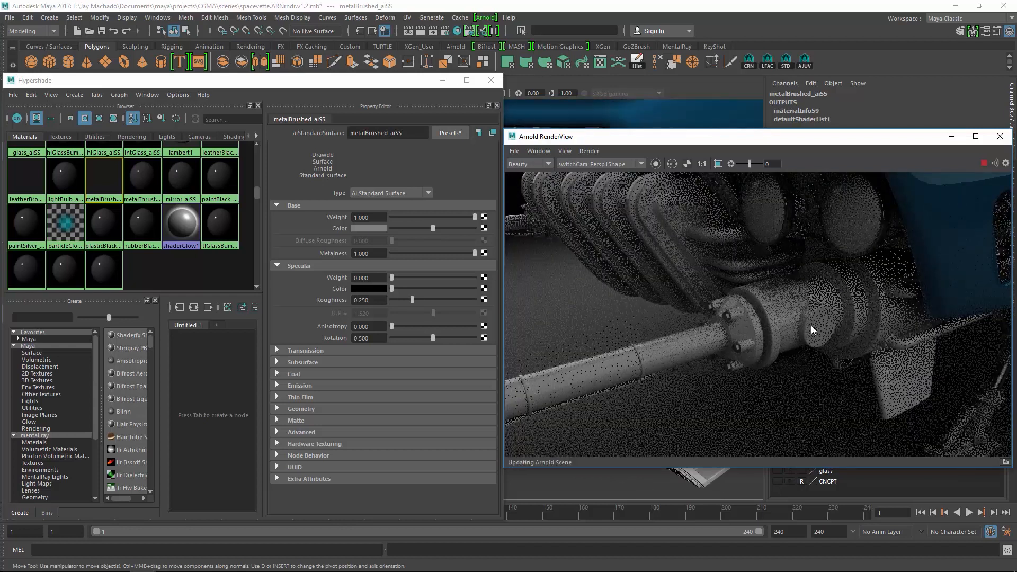
left_click_drag(812, 325, 828, 285, "alt")
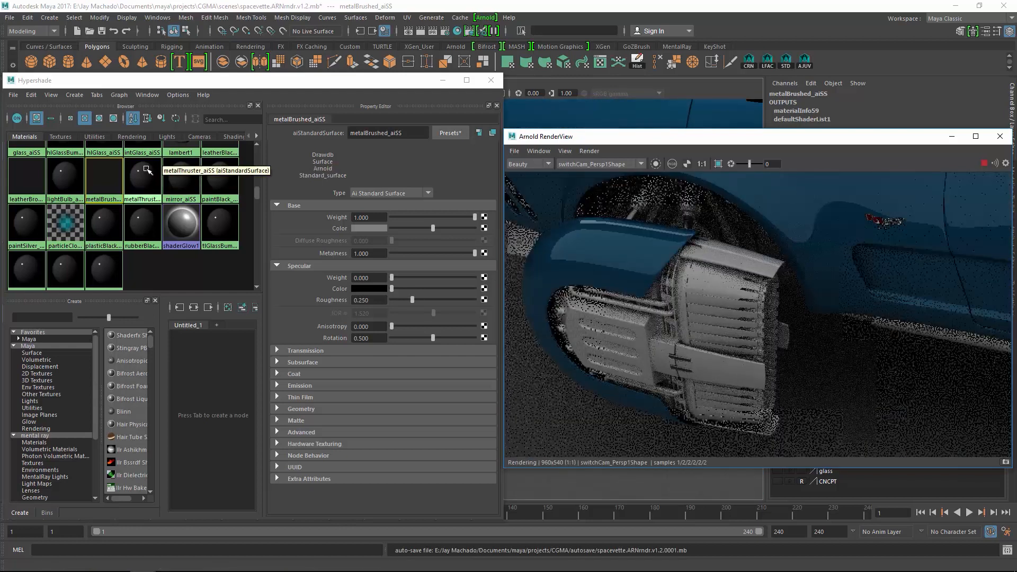
Step: Replace the metalThruster_aiSS settings with the Brushed_Metal preset
left_click(144, 175)
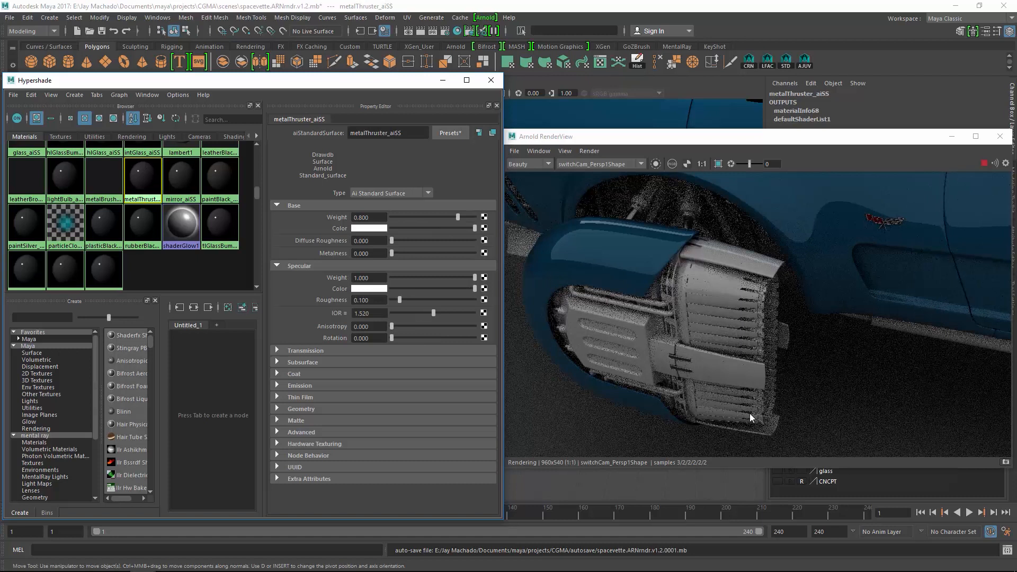
left_click(450, 133)
mouse_move(506, 184)
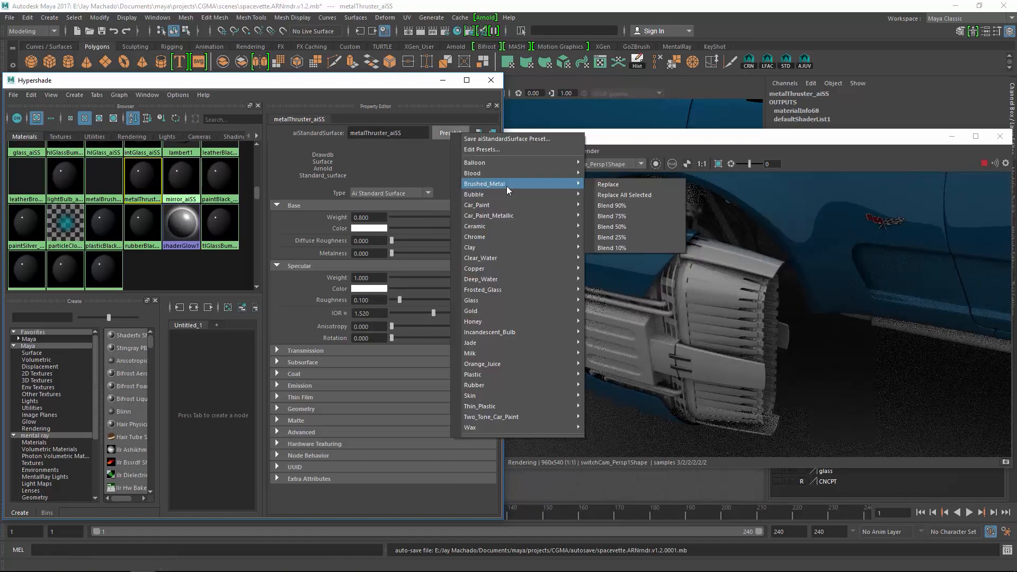
left_click(605, 184)
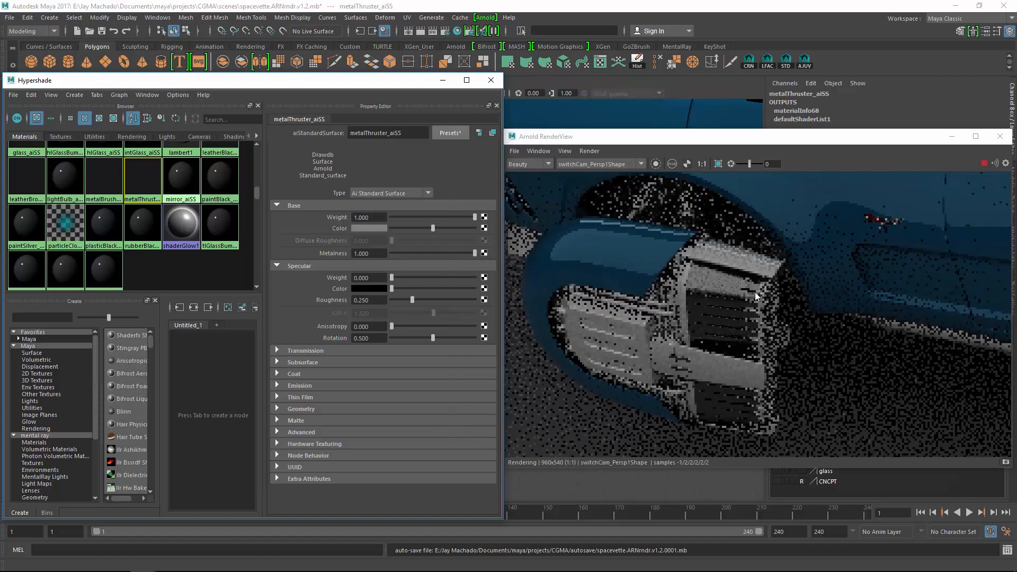
Step: Give the metalThruster_aiSS base color a faint cyan tint, brighten it slightly, and check the thruster fins in the render
right_click_drag(732, 322, 745, 279, "alt")
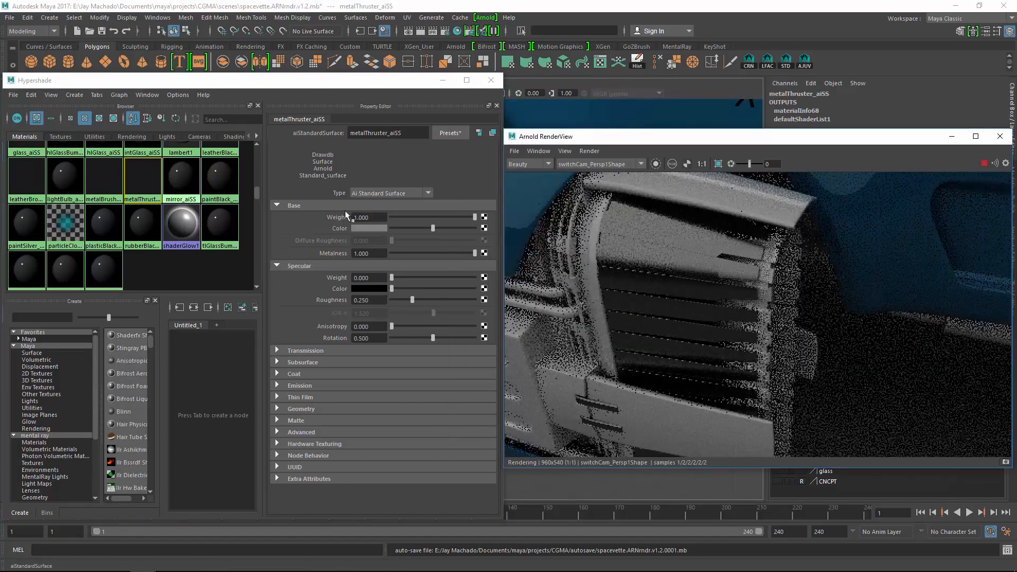
left_click(365, 228)
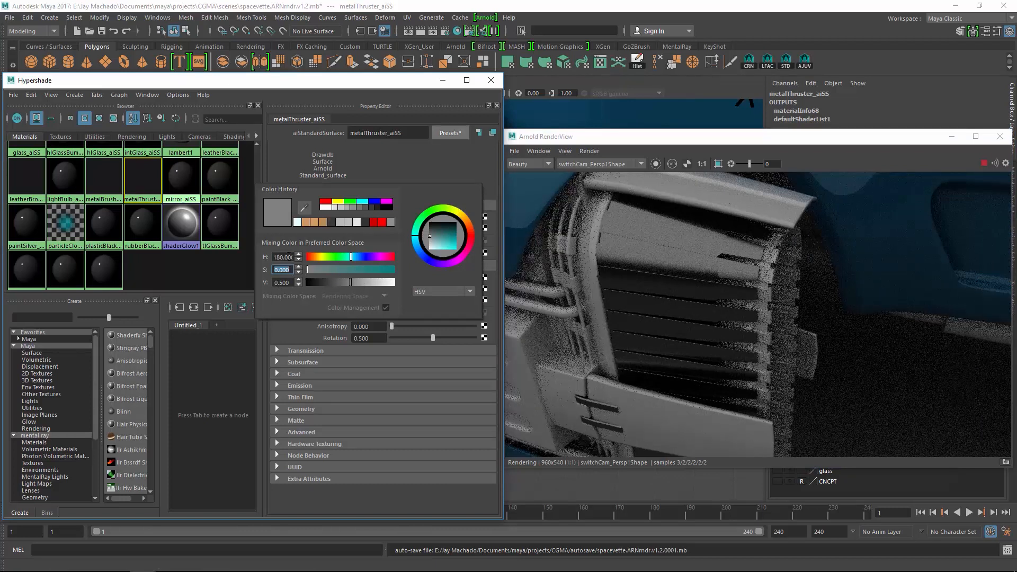
double_click(290, 268)
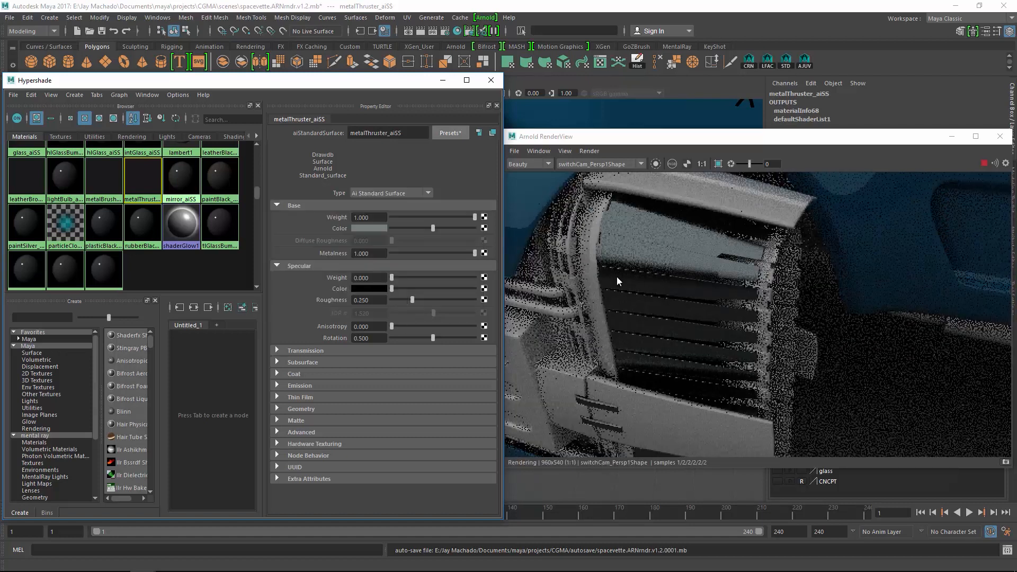
left_click(436, 227)
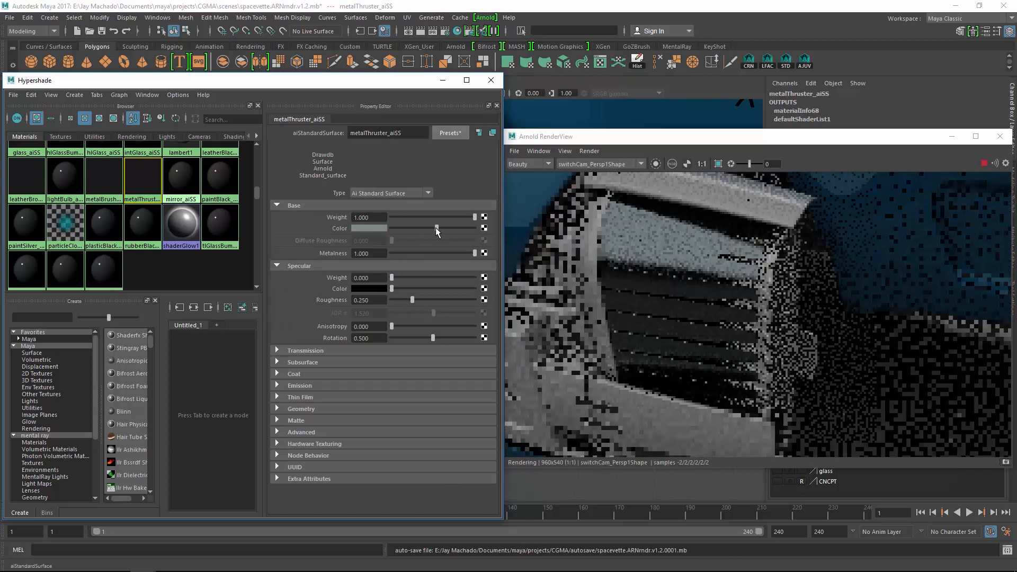
left_click_drag(435, 227, 437, 228)
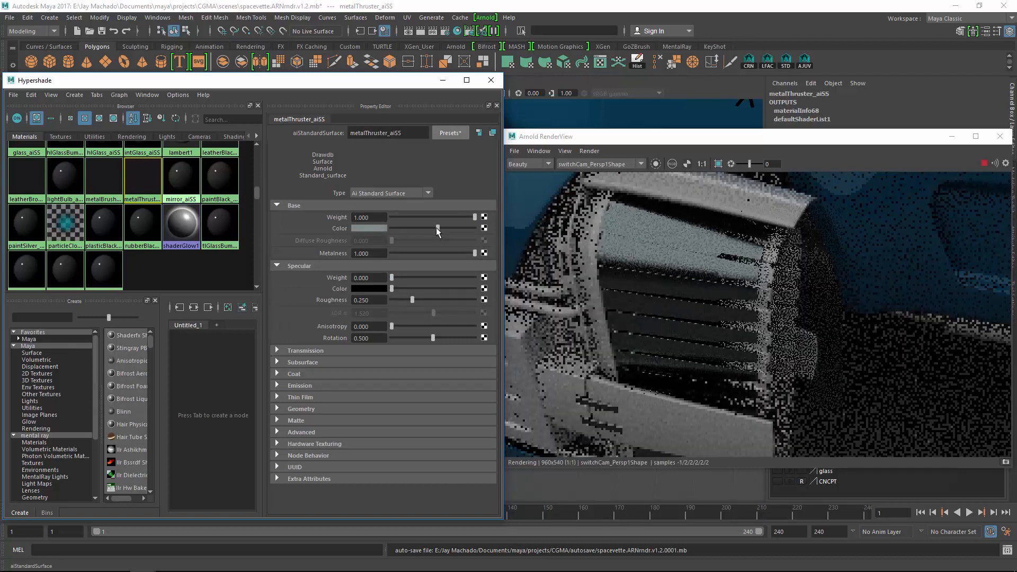
right_click_drag(842, 271, 723, 272, "alt")
left_click_drag(724, 272, 804, 265, "alt")
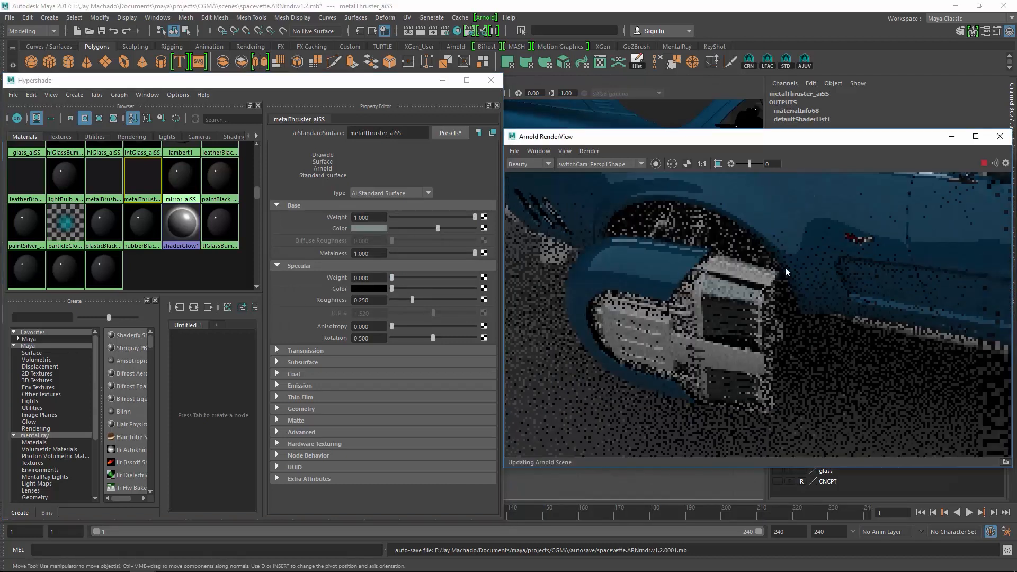
left_click_drag(614, 329, 844, 342, "alt")
mouse_move(844, 341)
right_mouse_down("alt")
mouse_move(838, 322)
mouse_move(850, 322)
right_mouse_up("alt")
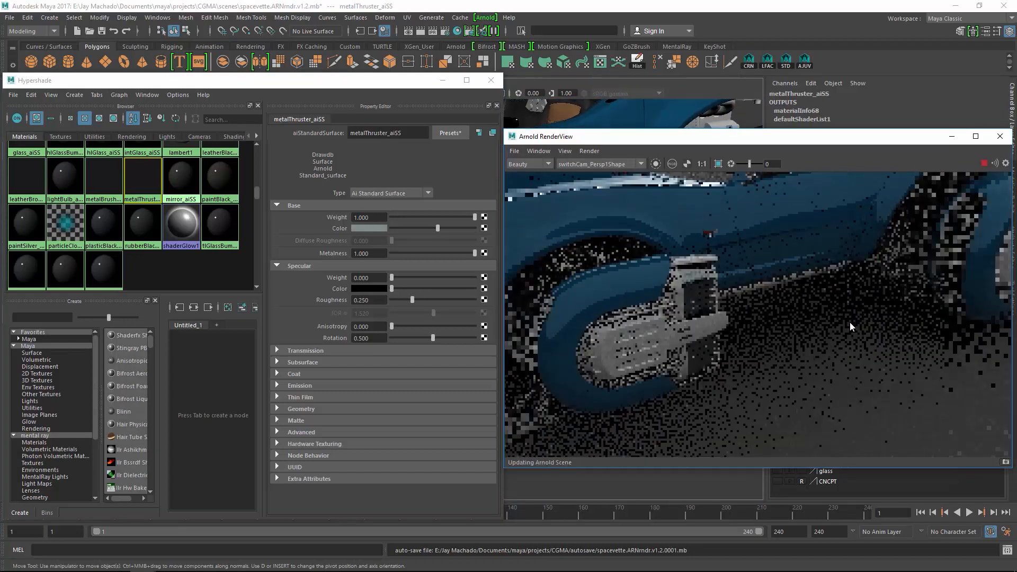
left_click_drag(850, 322, 858, 320, "alt")
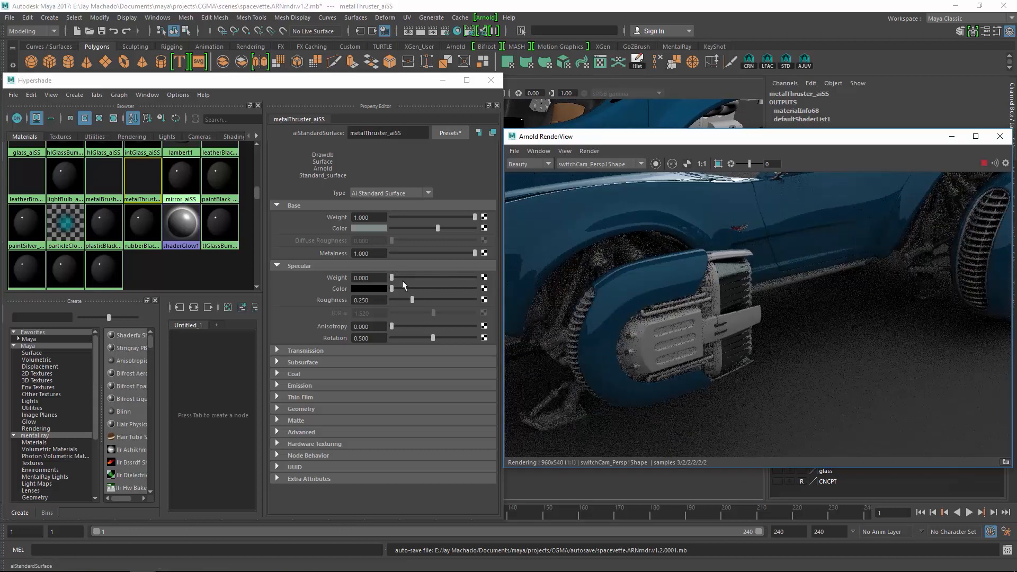
Step: Replace the mirror_aiSS settings with the Chrome preset and check the side mirror's reflections from several angles in the render
left_click(180, 177)
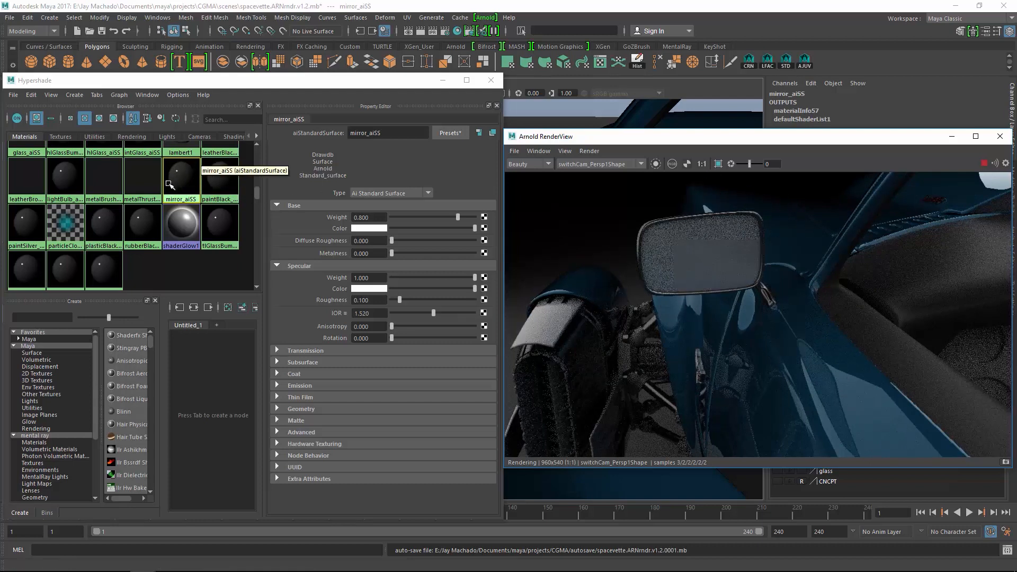
left_click(453, 132)
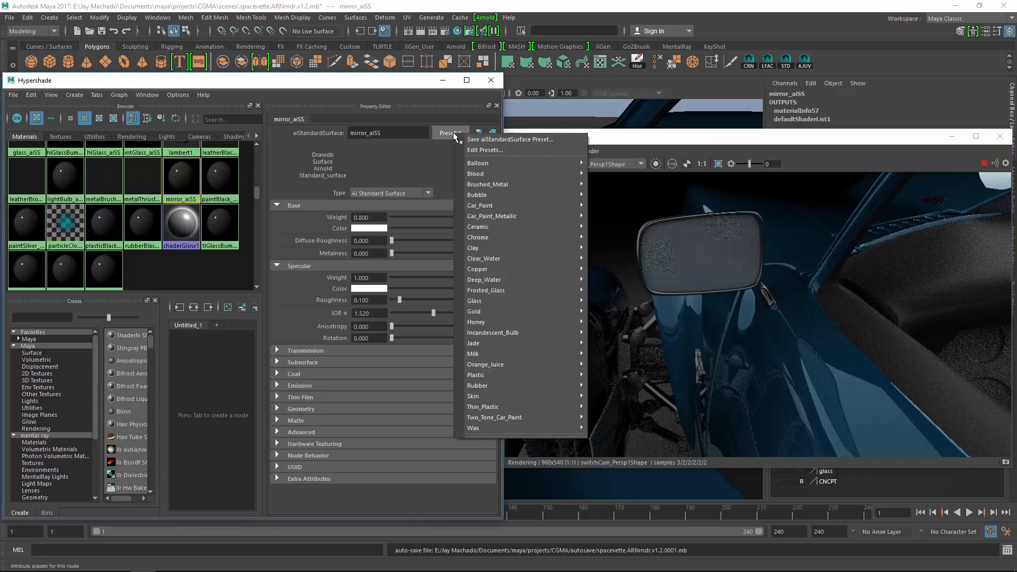
mouse_move(498, 235)
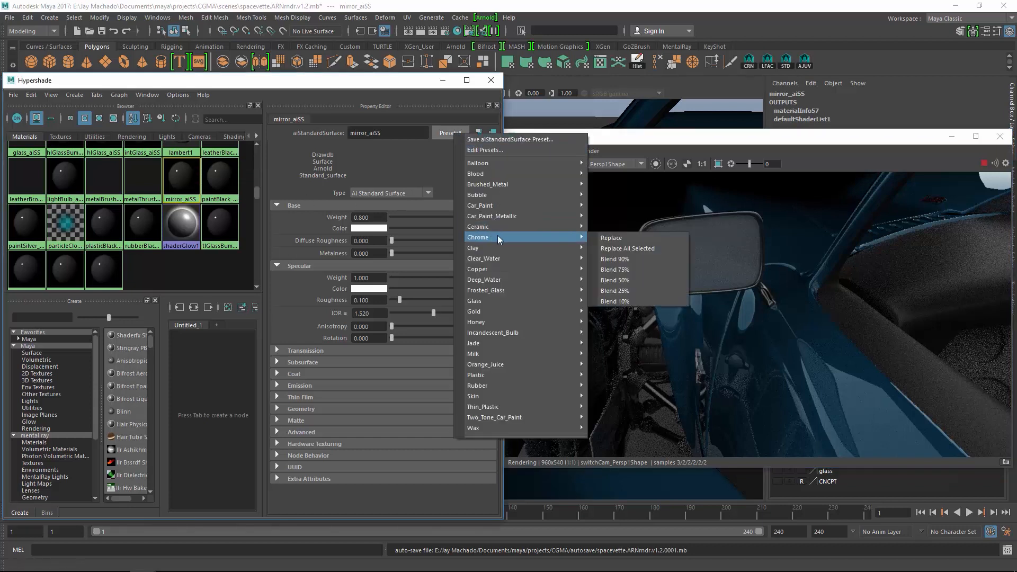
left_click(599, 238)
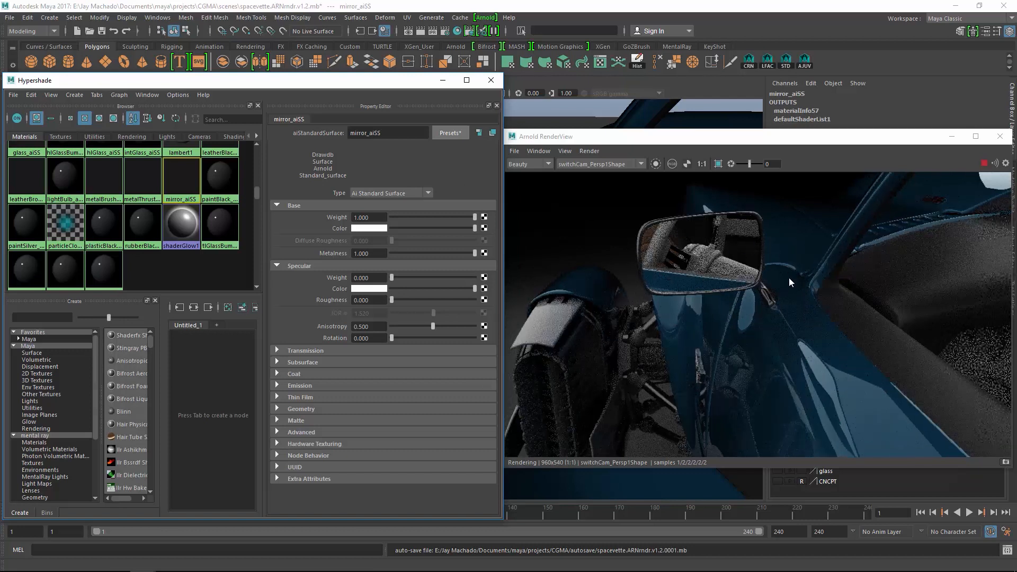
left_click_drag(790, 277, 771, 291, "alt")
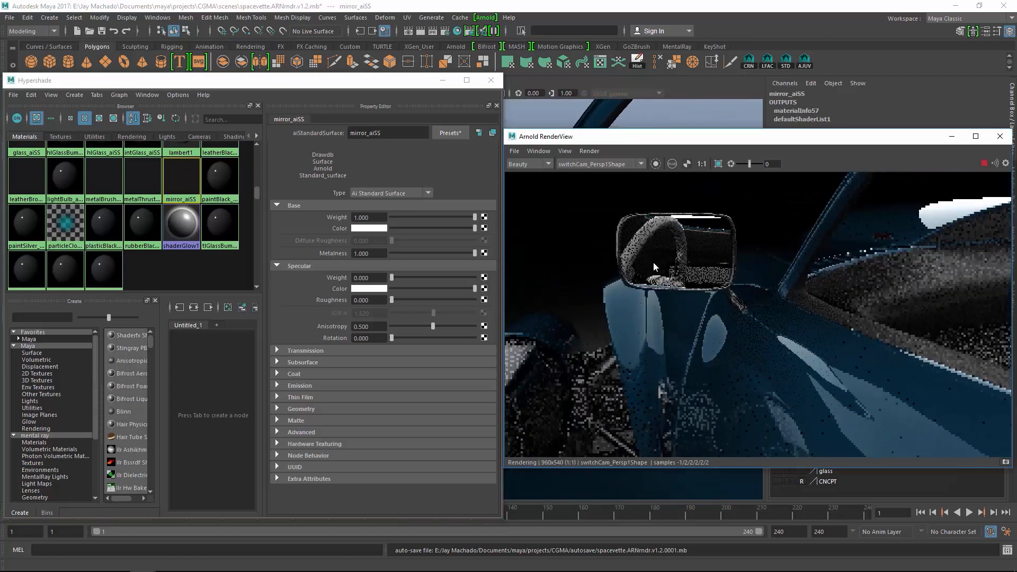
left_click_drag(711, 277, 701, 276, "alt")
left_click_drag(637, 259, 601, 274, "alt")
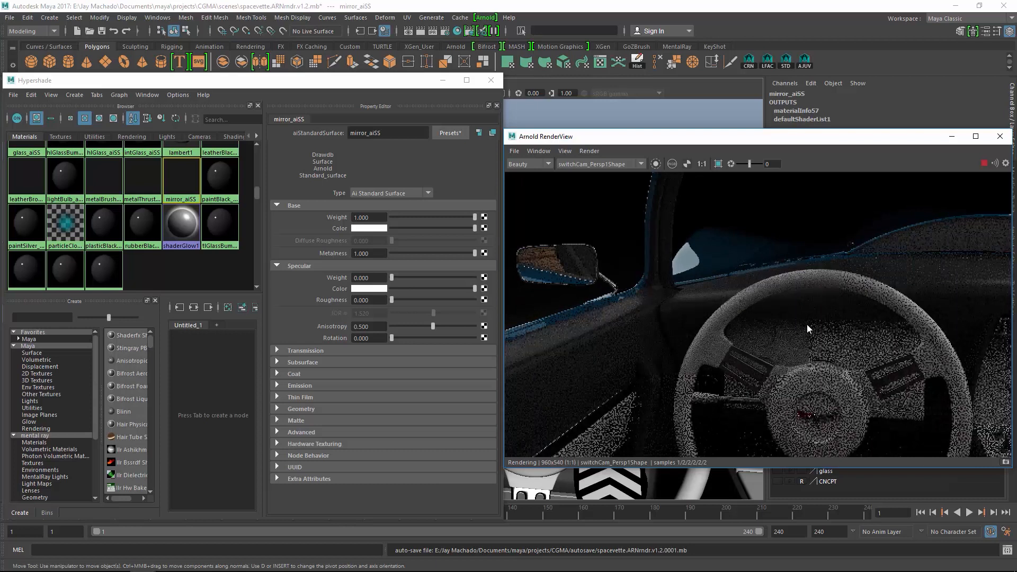
left_click_drag(807, 325, 842, 271, "alt")
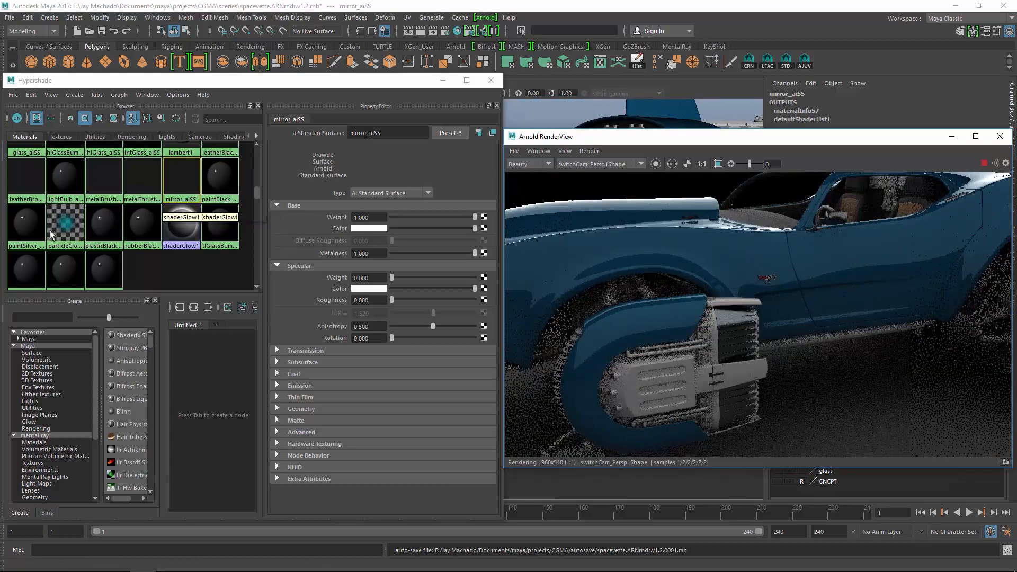
Step: Select paintBlack_aiSS, switch to Chrome, and compare the c3 corvette undercarriage reference photos for their paint and metal finishes
left_click(220, 179)
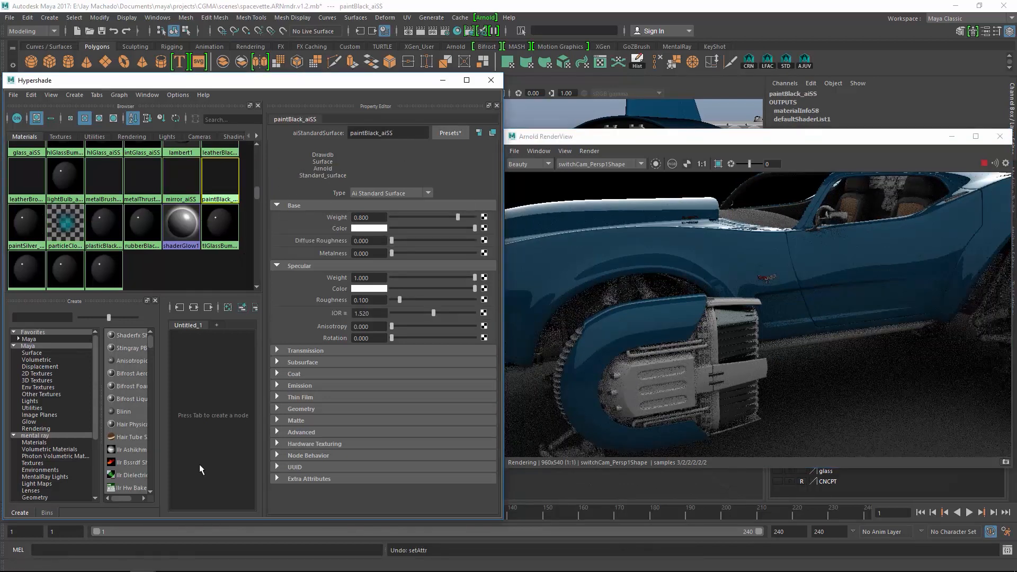
mouse_move(118, 571)
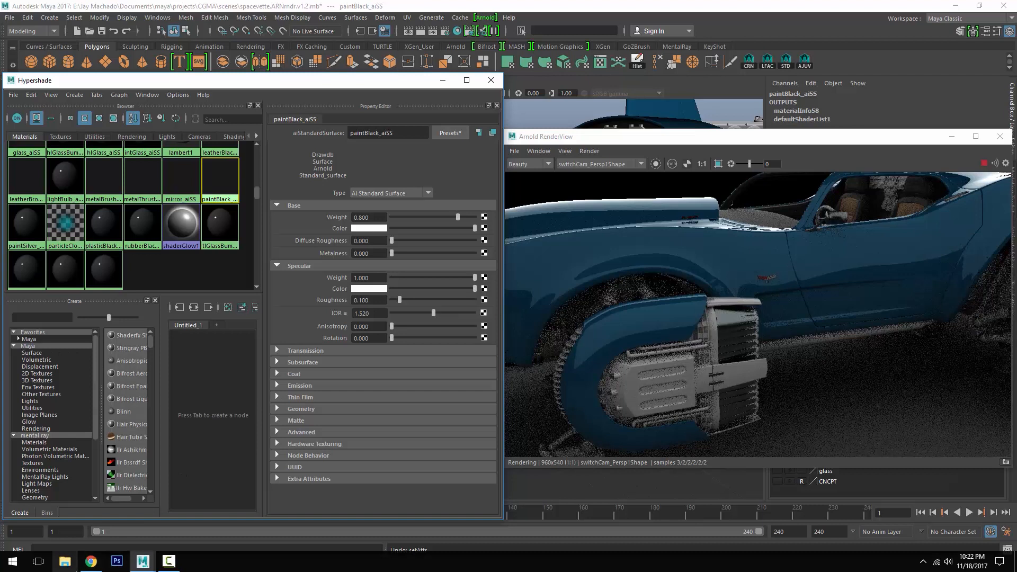
left_click(88, 563)
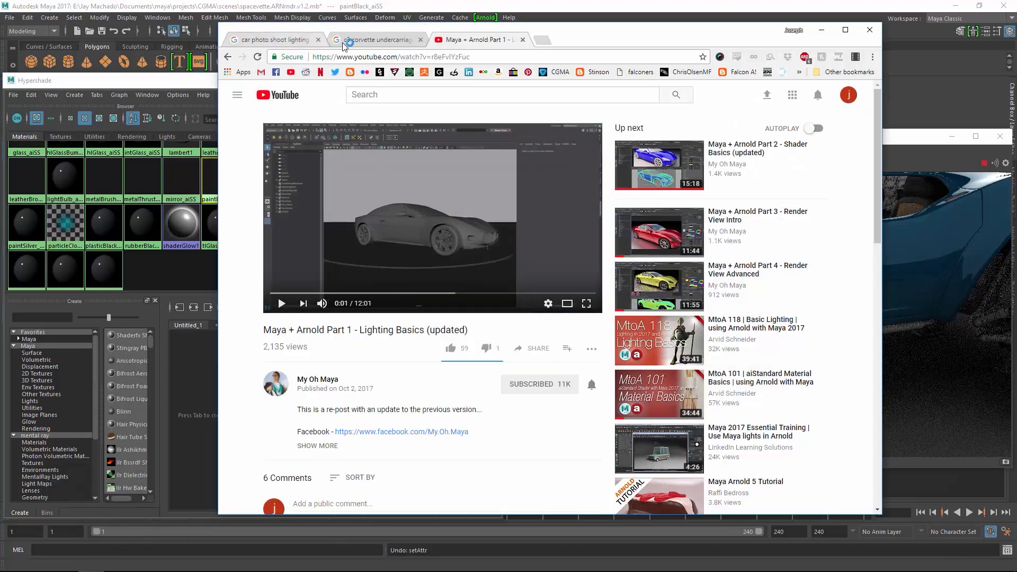
left_click(347, 41)
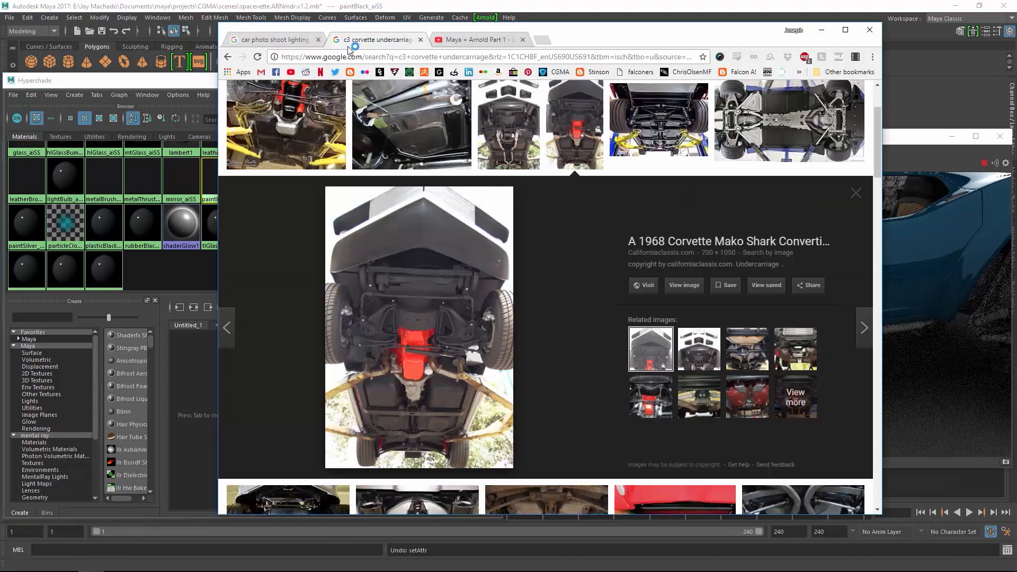
left_click(525, 122)
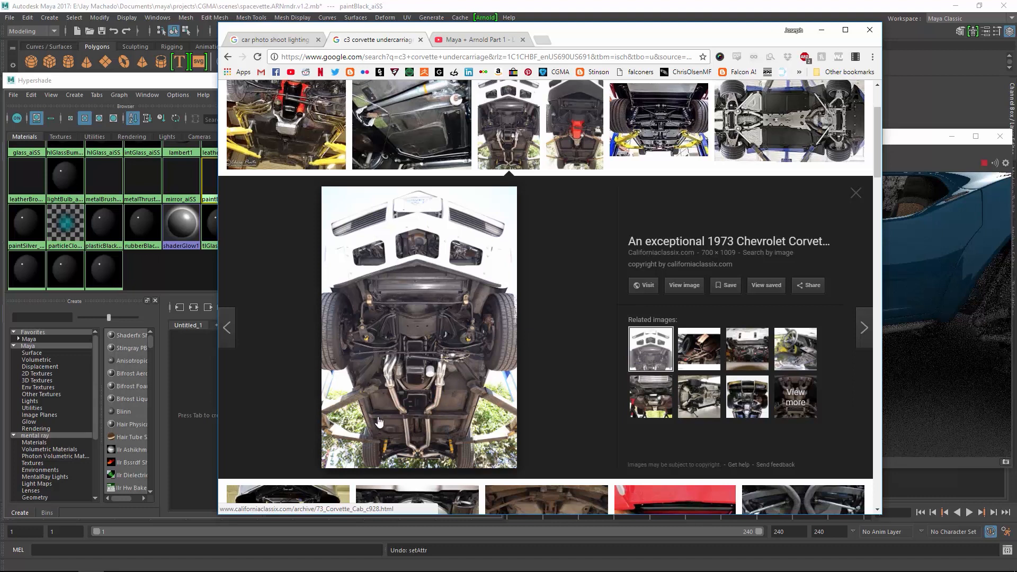
left_click(565, 161)
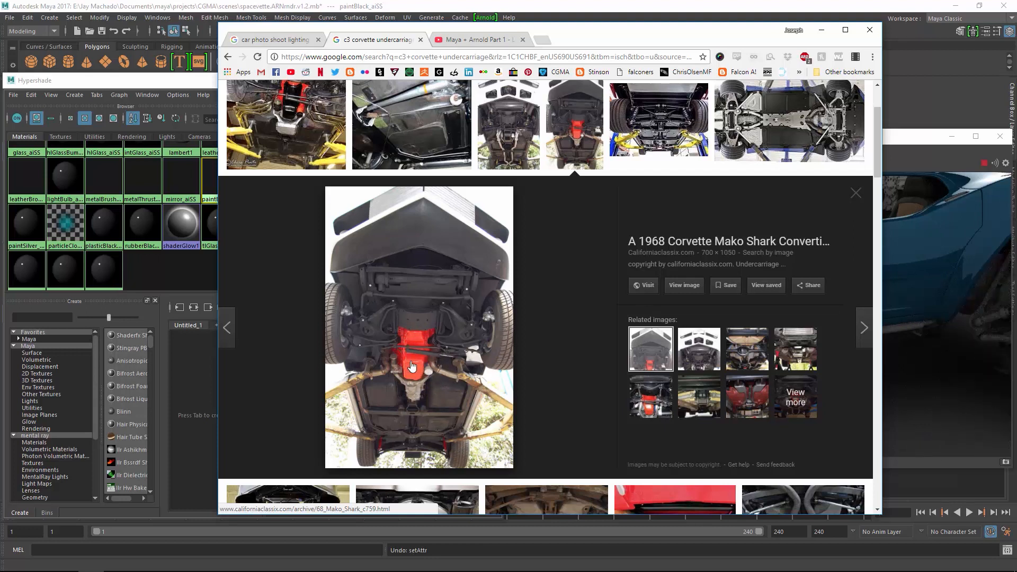
left_click(789, 113)
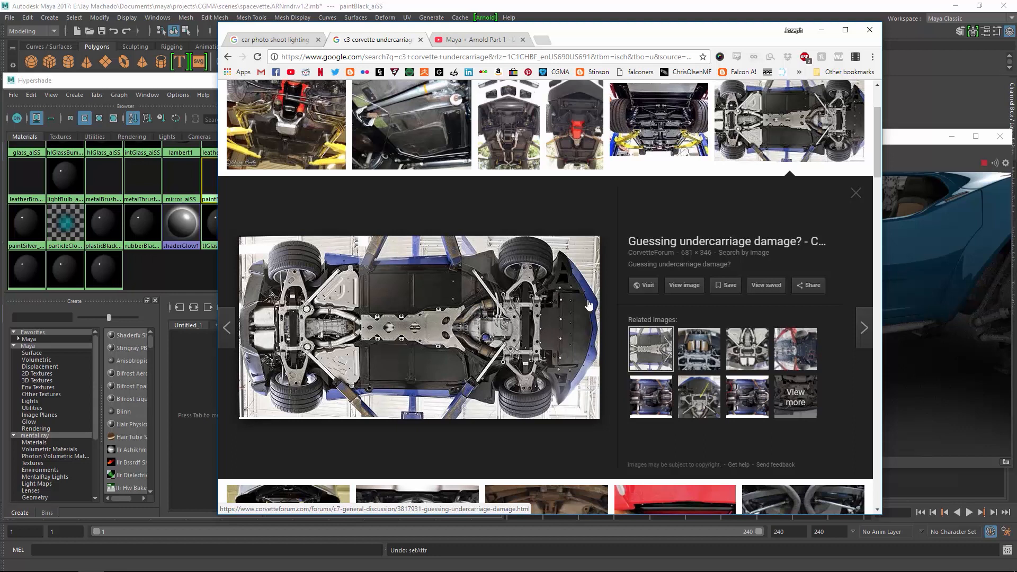
left_click(578, 140)
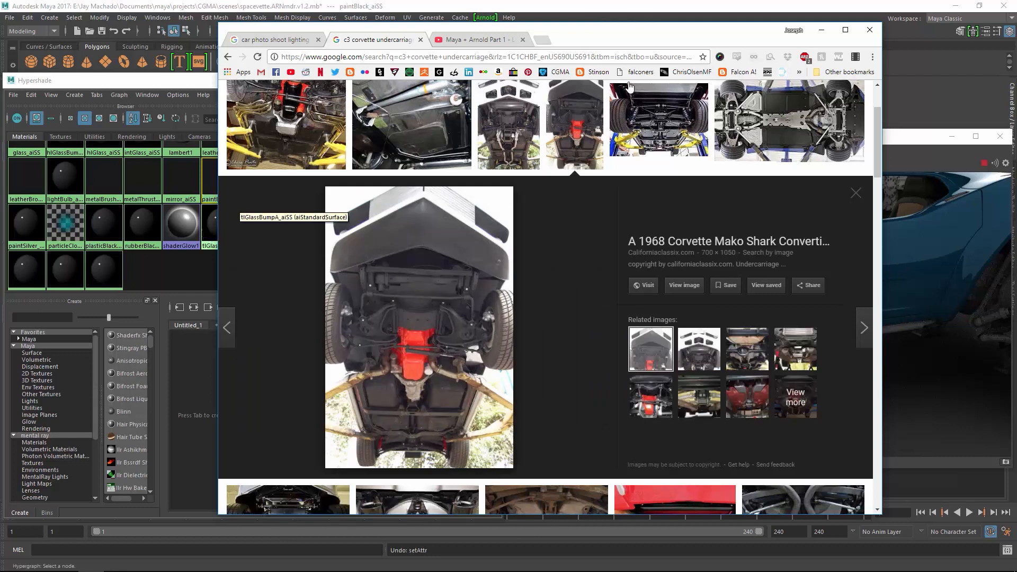
Step: Switch from the browser back to Maya and set the base color value of the paintBlack_aiSS material to 0.3
left_click(631, 7)
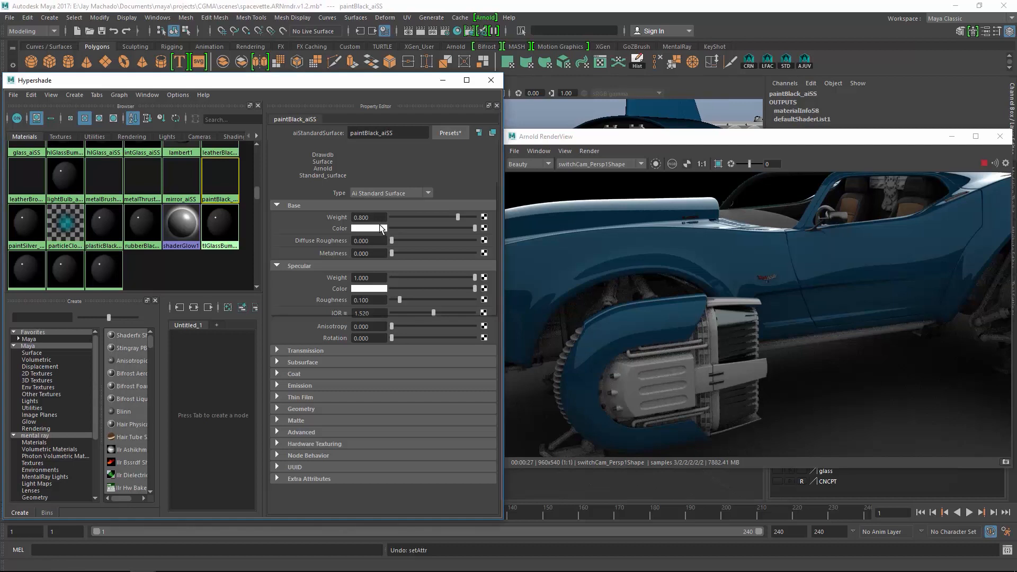
left_click(369, 228)
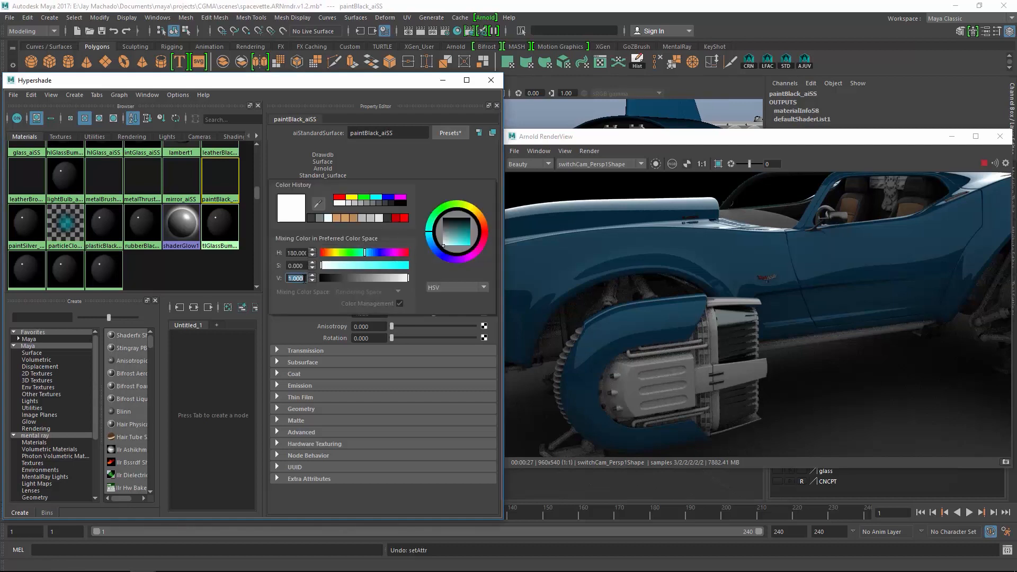
left_click(304, 281)
type(".3")
key("Return")
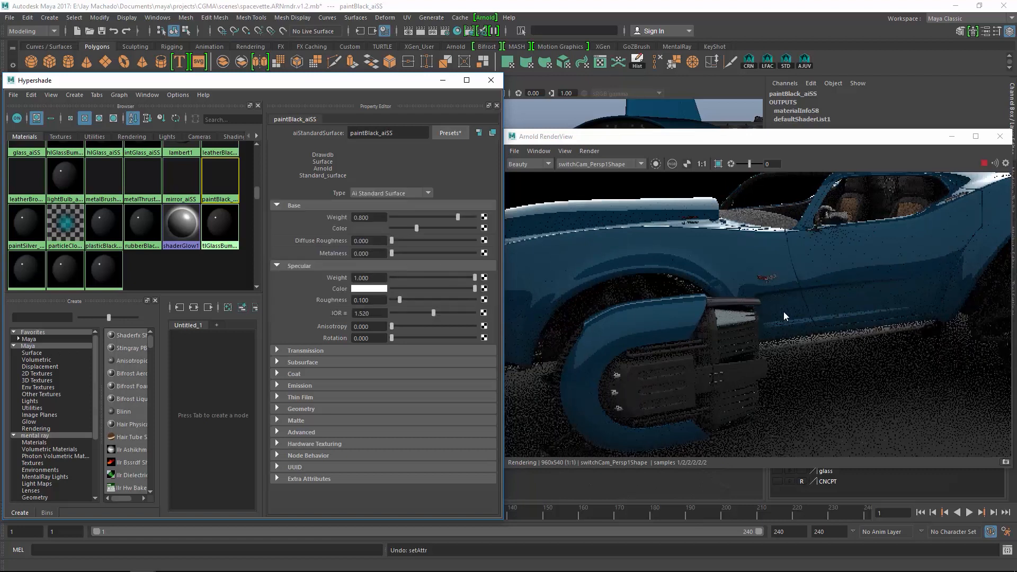
Step: Set the specular roughness of paintBlack_aiSS to 0.5
left_click(768, 344)
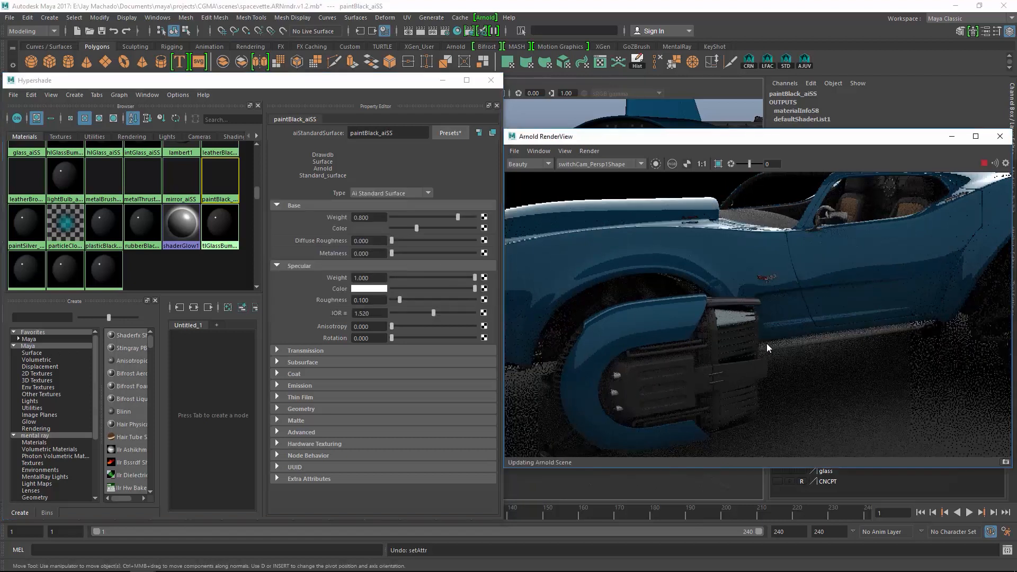
left_click_drag(767, 344, 810, 389, "alt")
right_click_drag(810, 389, 596, 383, "alt")
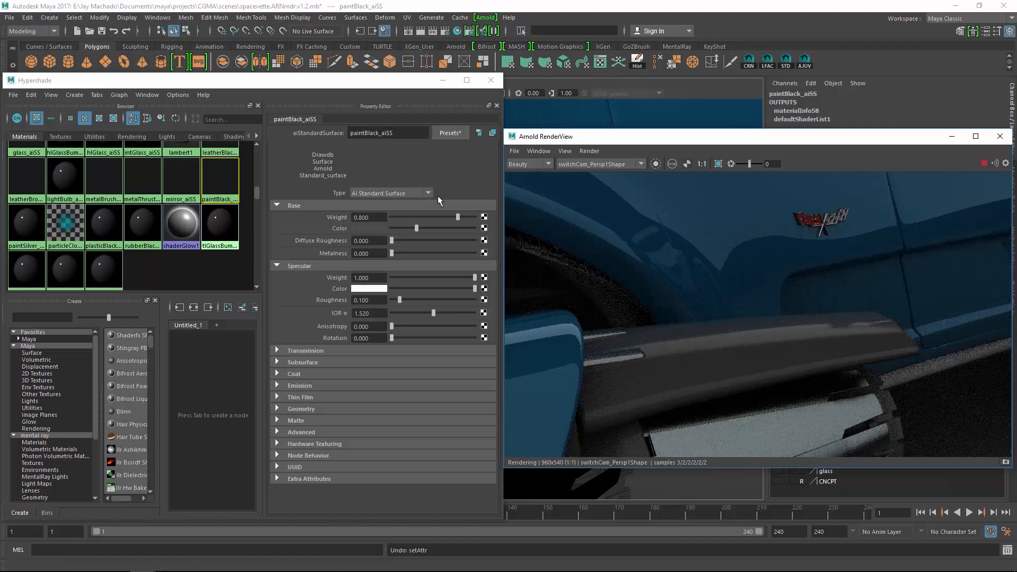
left_click_drag(401, 300, 441, 303)
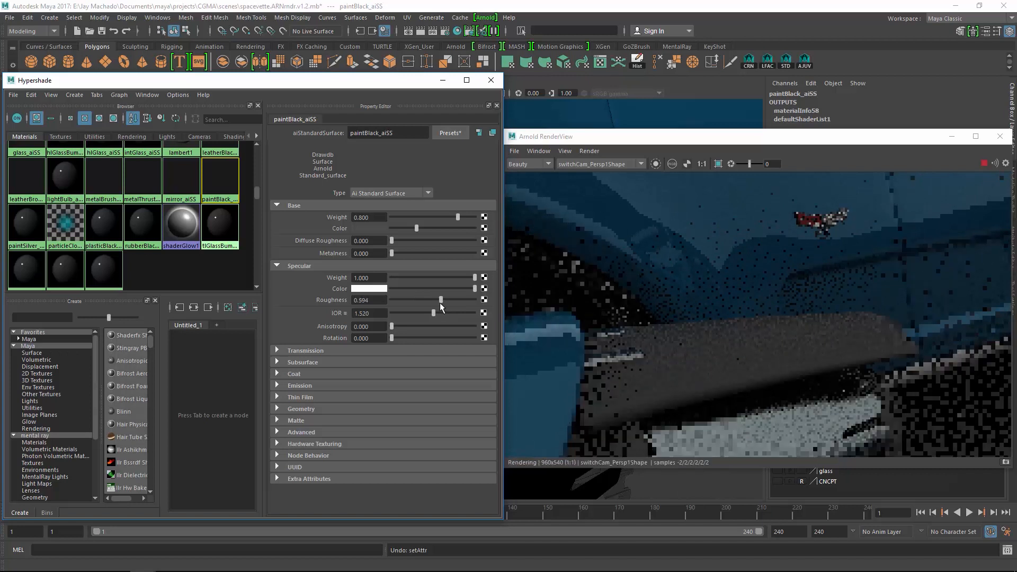
left_click_drag(354, 299, 390, 298)
type("0.5")
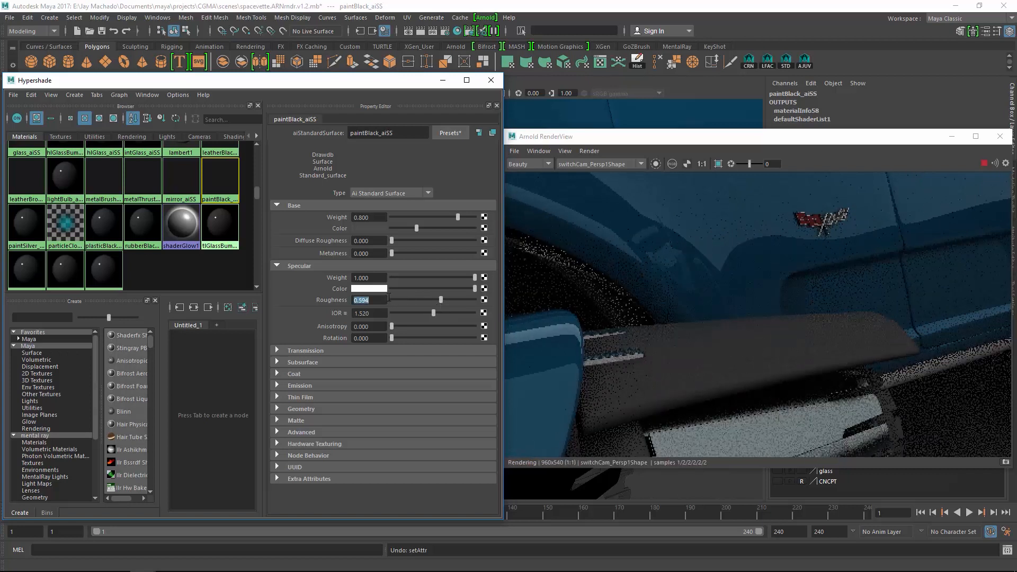
key("Return")
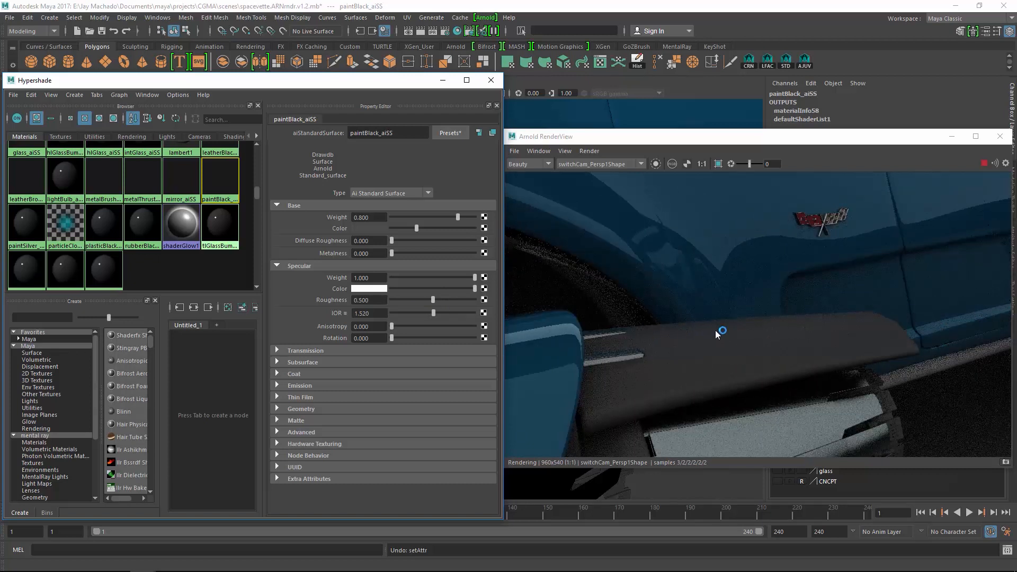
Step: Set the base color value of the paintSilver_aiSS material to 0.6
mouse_move(818, 349)
left_mouse_down("alt")
mouse_move(746, 339)
mouse_move(800, 317)
mouse_move(861, 329)
mouse_move(813, 323)
mouse_move(819, 339)
mouse_move(829, 335)
mouse_move(686, 299)
mouse_move(812, 320)
mouse_move(818, 351)
left_mouse_up("alt")
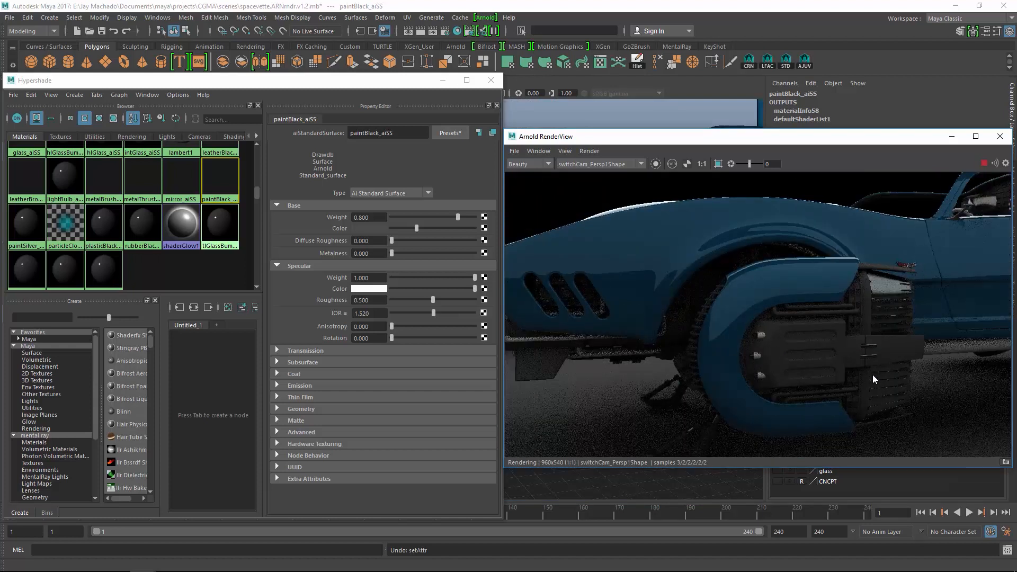
middle_click_drag(832, 351, 780, 344, "alt")
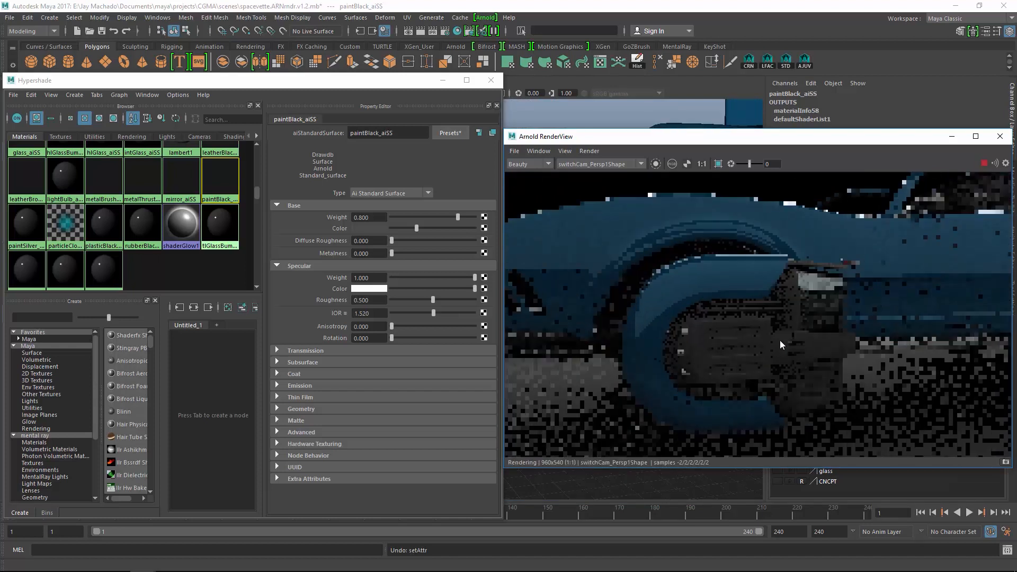
right_click_drag(780, 343, 755, 295, "alt")
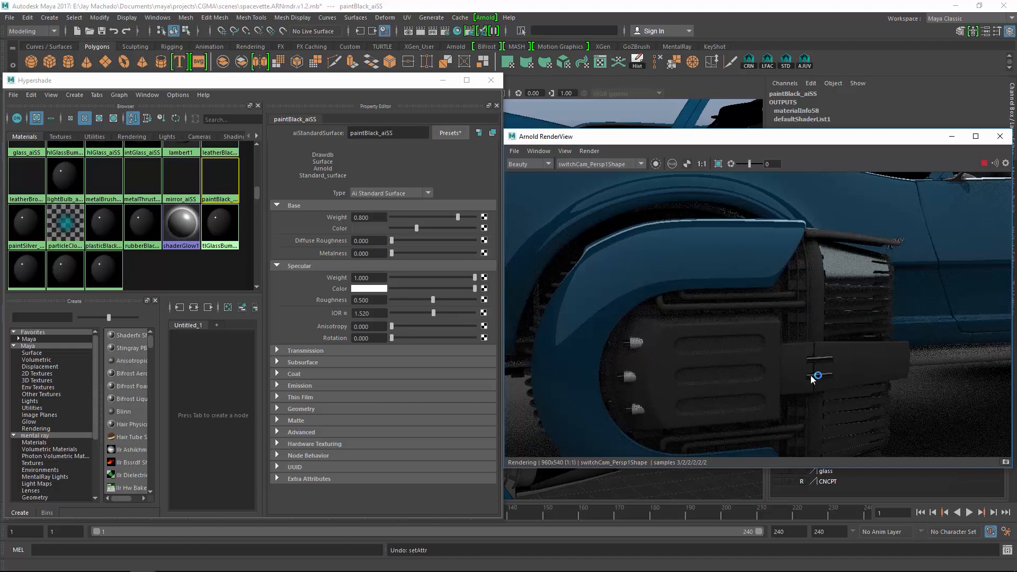
left_click_drag(846, 344, 752, 355, "alt")
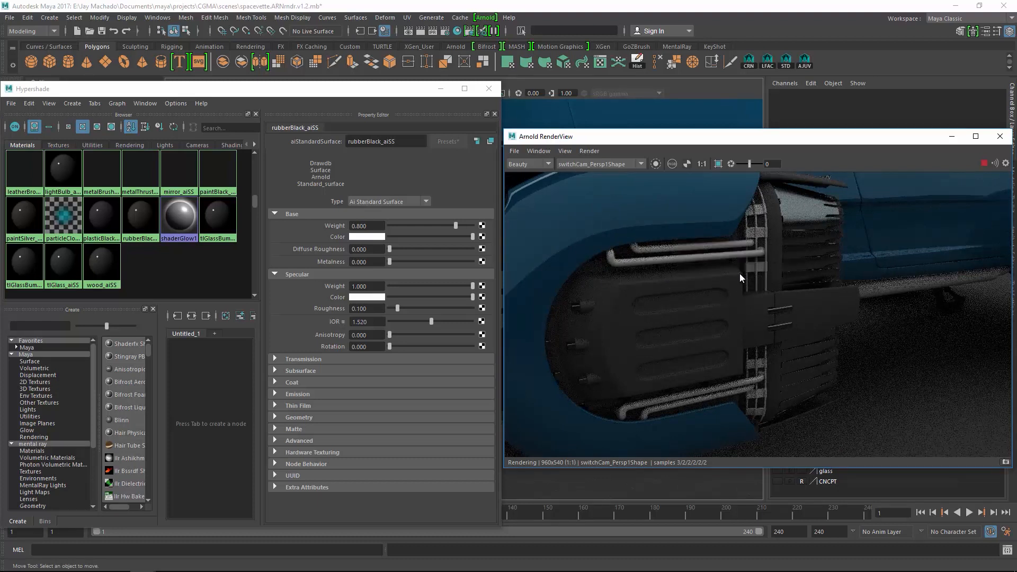
left_click(23, 217)
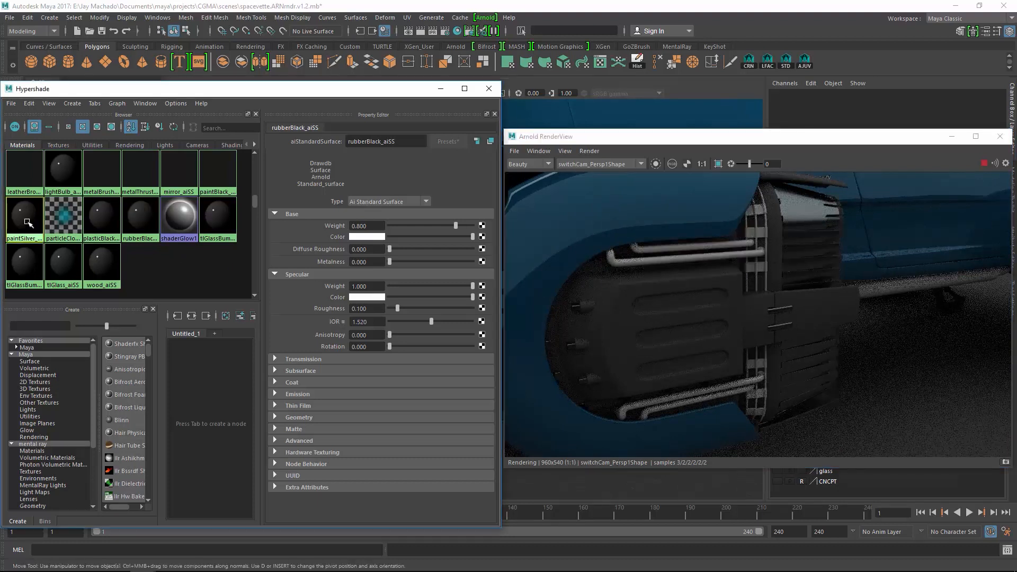
left_click(373, 237)
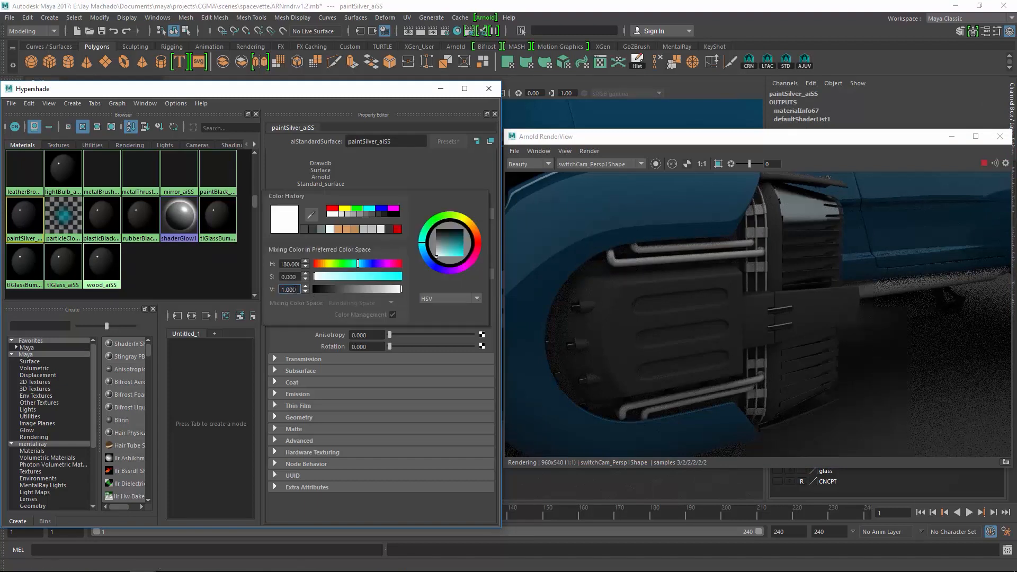
type("0.6")
key("Return")
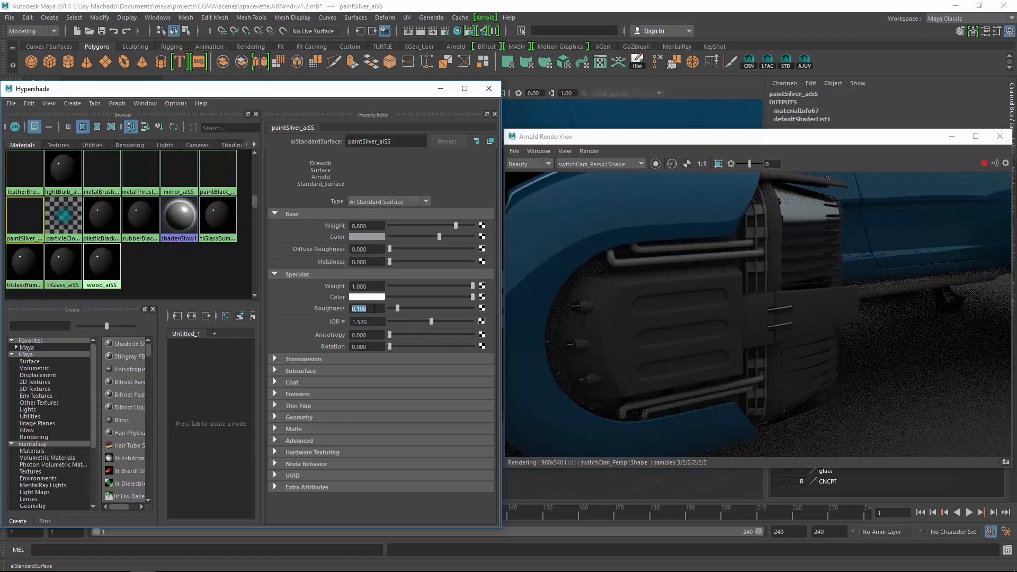
Step: Try a specular roughness of 0.5 on paintSilver_aiSS, and settle on 0.3 for the engine parts
type("0.5")
key("Return")
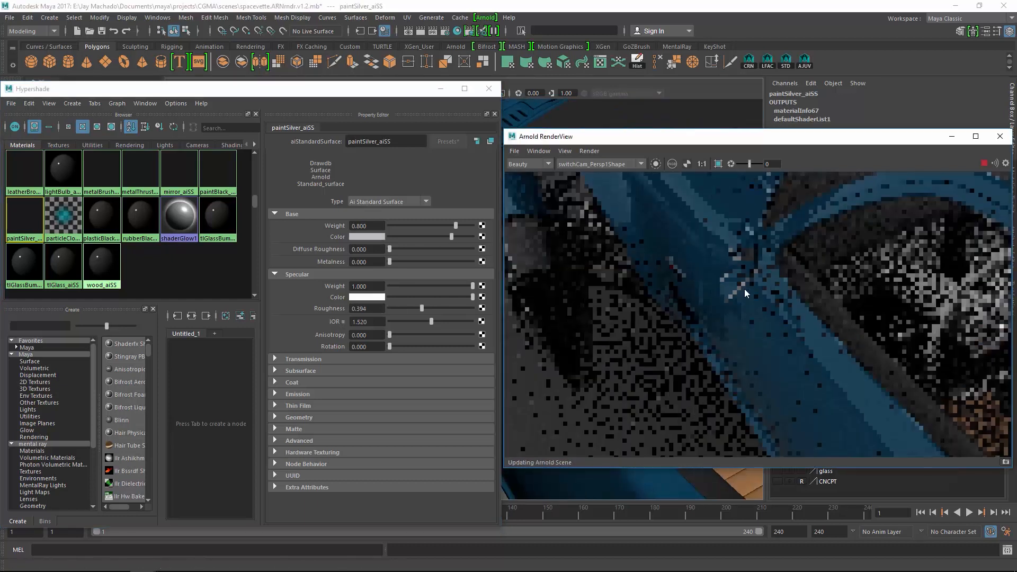
left_click_drag(825, 351, 791, 339, "alt")
scroll(767, 312, "up", 4)
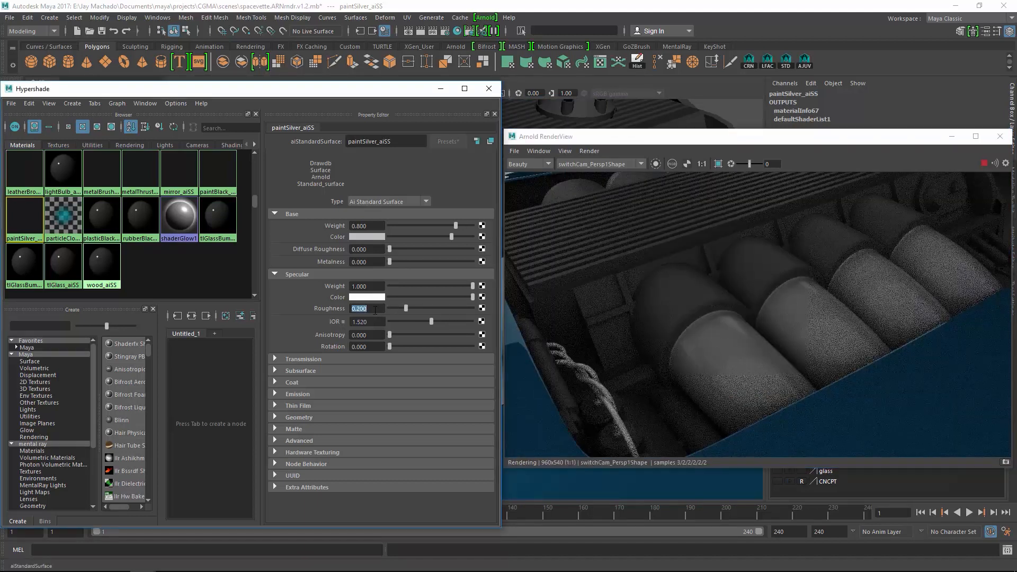
type("0.3")
key("Return")
Step: Set the specular roughness of the paintBlack_aiSS material to 0.4
left_click(218, 171)
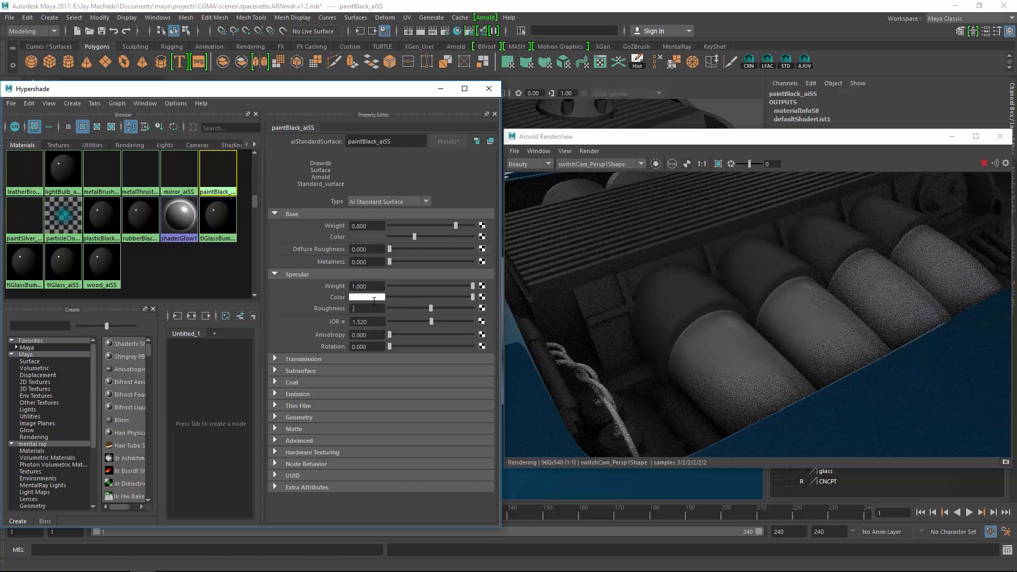
type(".4")
key("Return")
Step: Set the metalness of the paintSilver_aiSS material to 0.25
left_click(22, 216)
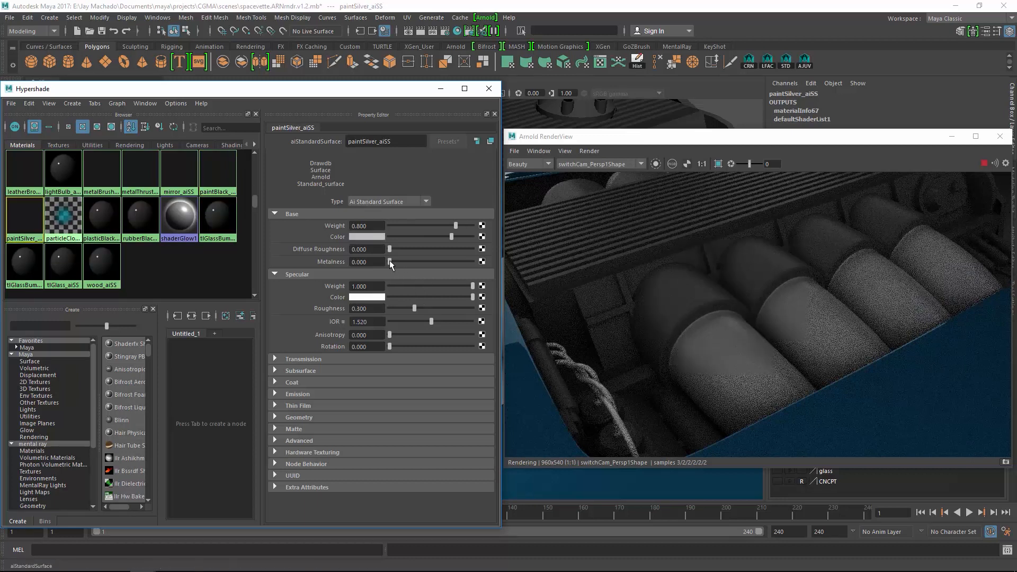
mouse_move(393, 261)
left_mouse_down()
mouse_move(449, 262)
mouse_move(501, 280)
mouse_move(395, 279)
left_mouse_up()
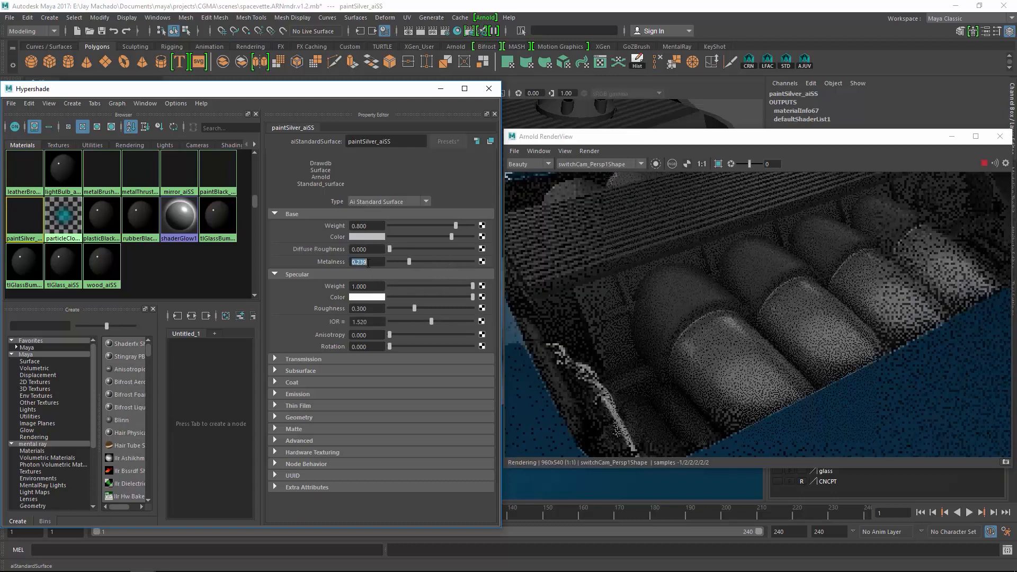
double_click(368, 262)
key("BackSpace")
type("0.25")
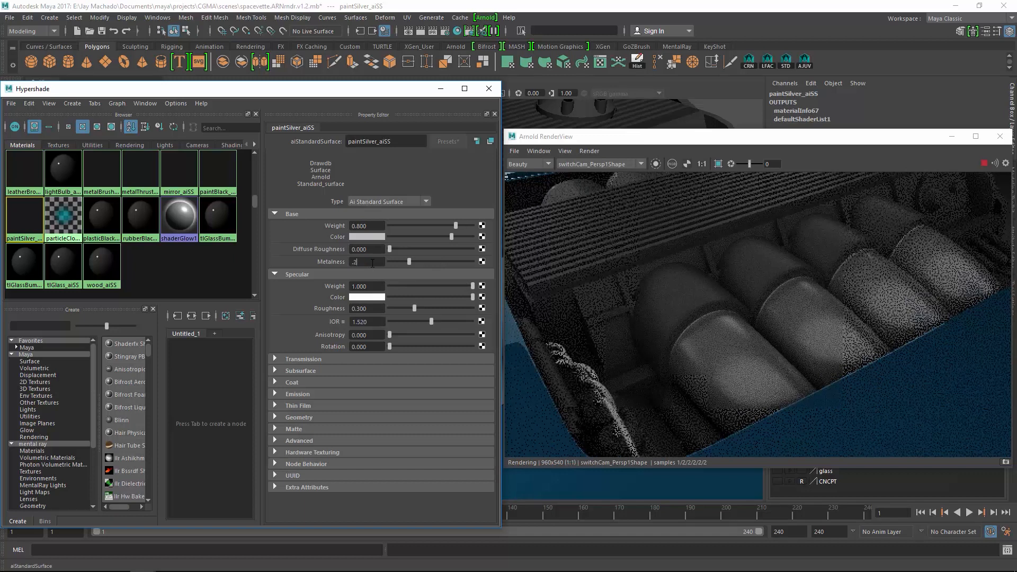
key("Return")
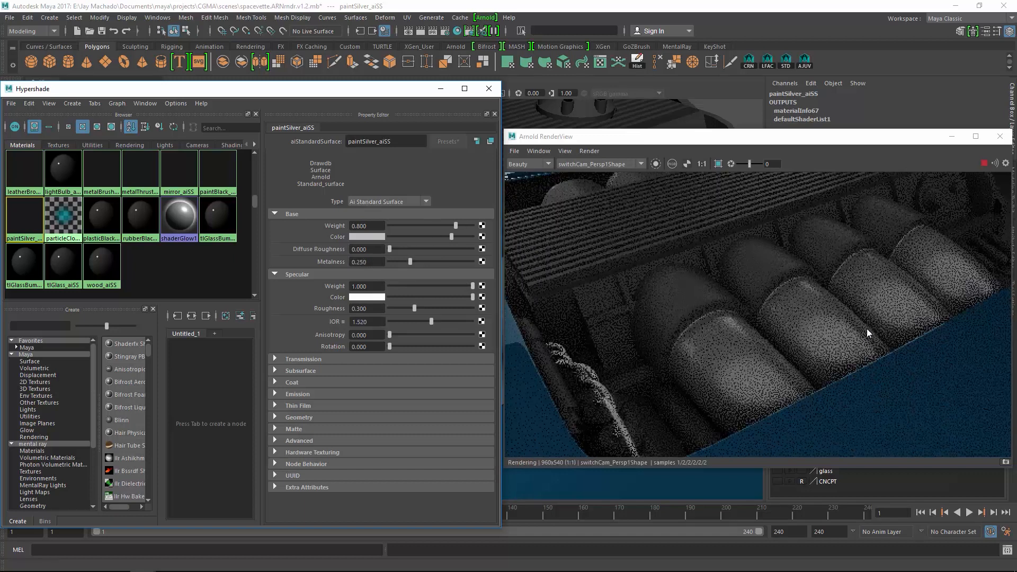
Step: Examine the silver and black paint on the wheel pods from several angles in the Arnold render
right_click_drag(867, 329, 683, 270, "alt")
left_click_drag(735, 276, 720, 293, "alt")
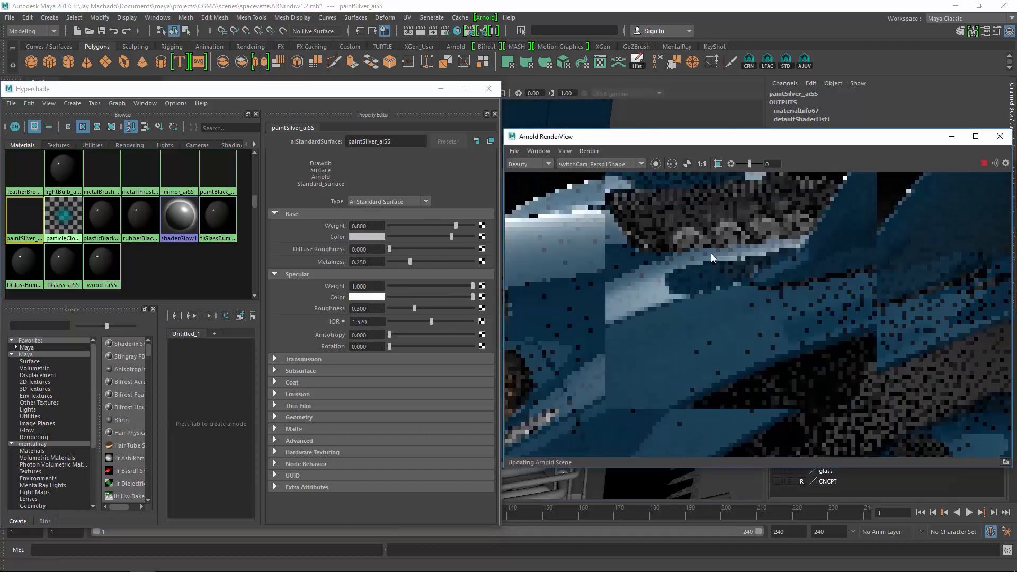
middle_click_drag(719, 293, 765, 247, "alt")
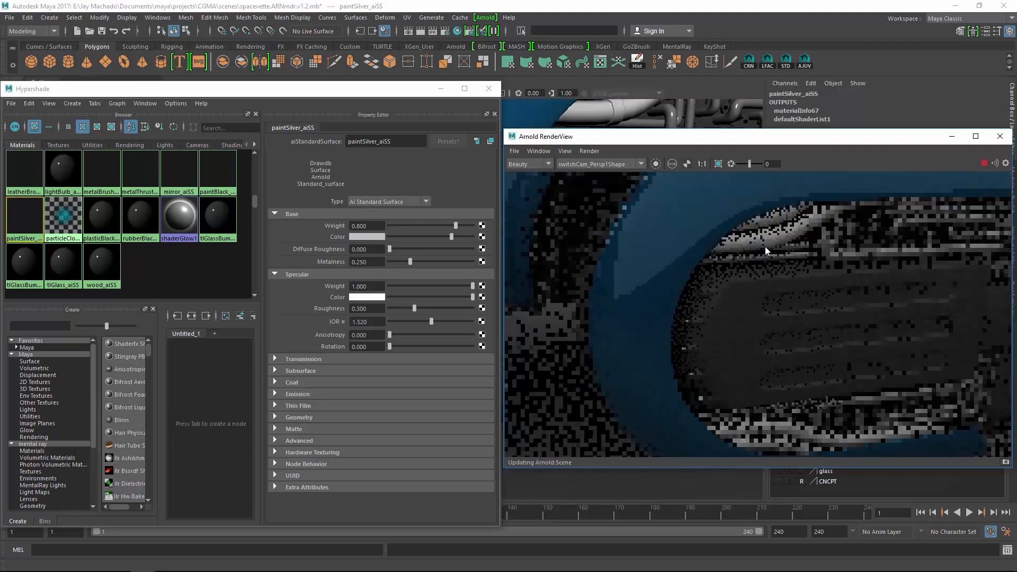
right_click_drag(765, 247, 718, 280, "alt")
middle_click_drag(717, 280, 725, 273, "alt")
left_click_drag(725, 272, 773, 304, "alt")
right_click_drag(773, 303, 737, 274, "alt")
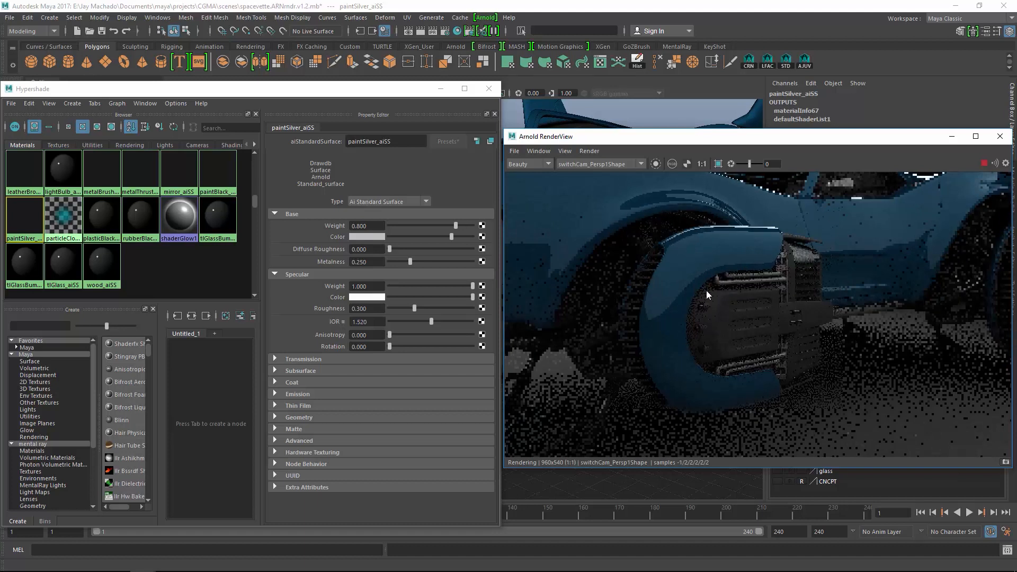
left_click_drag(858, 362, 644, 347, "alt")
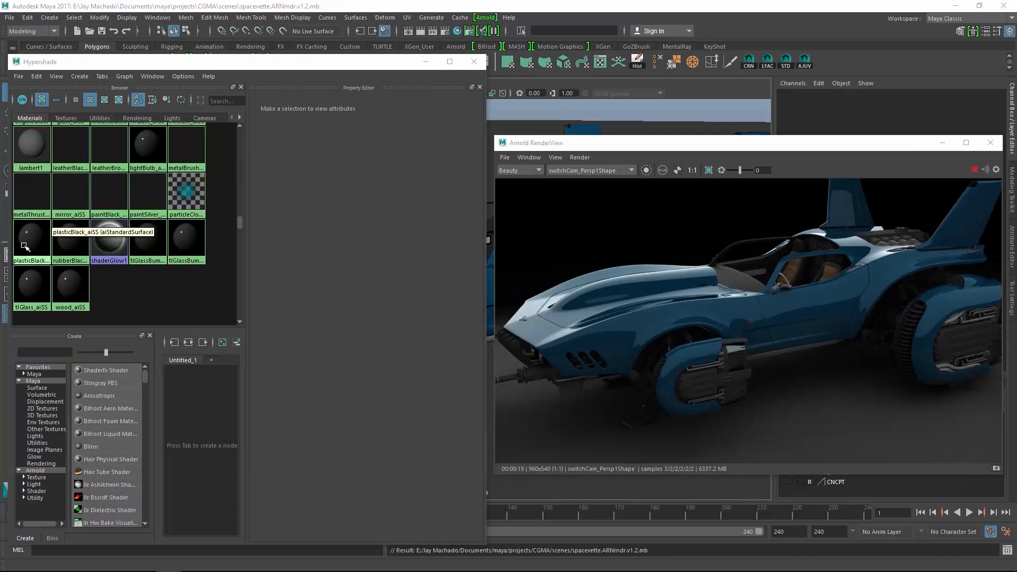
Step: Apply the Plastic preset to the plasticBlack_aiSS material with Replace All Selected
left_click(25, 247)
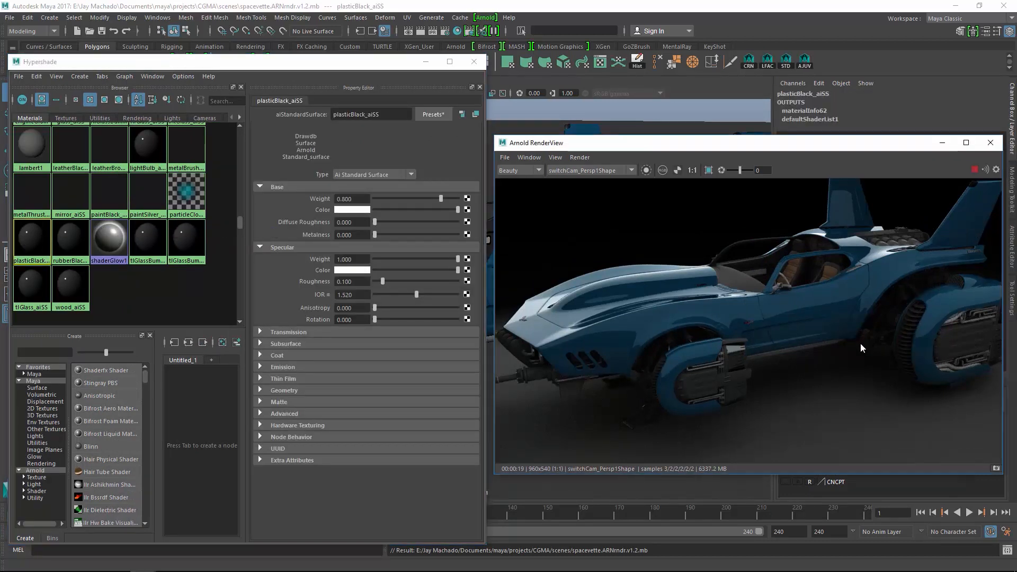
left_click_drag(861, 343, 822, 345, "alt")
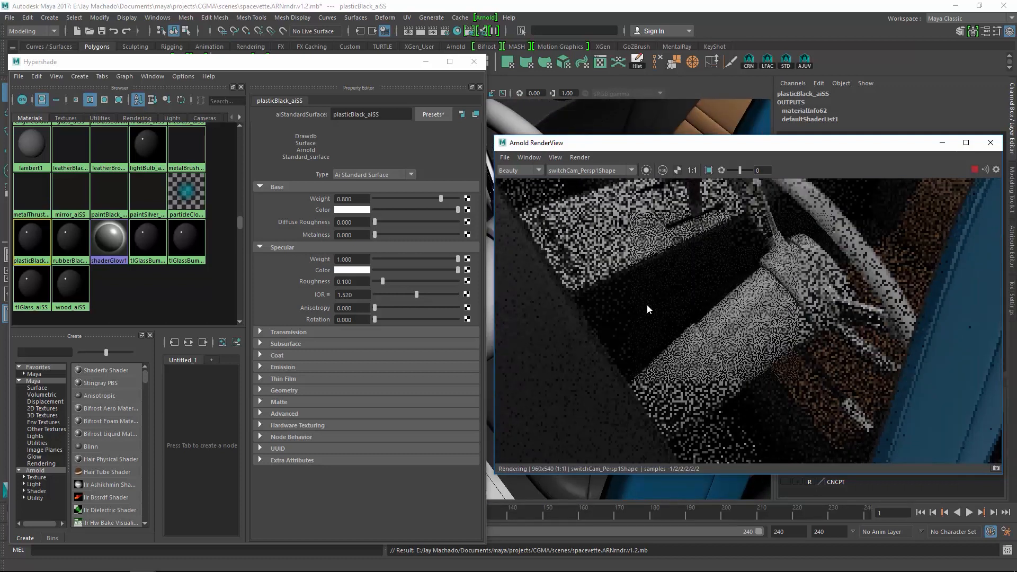
left_click_drag(648, 306, 615, 283, "alt")
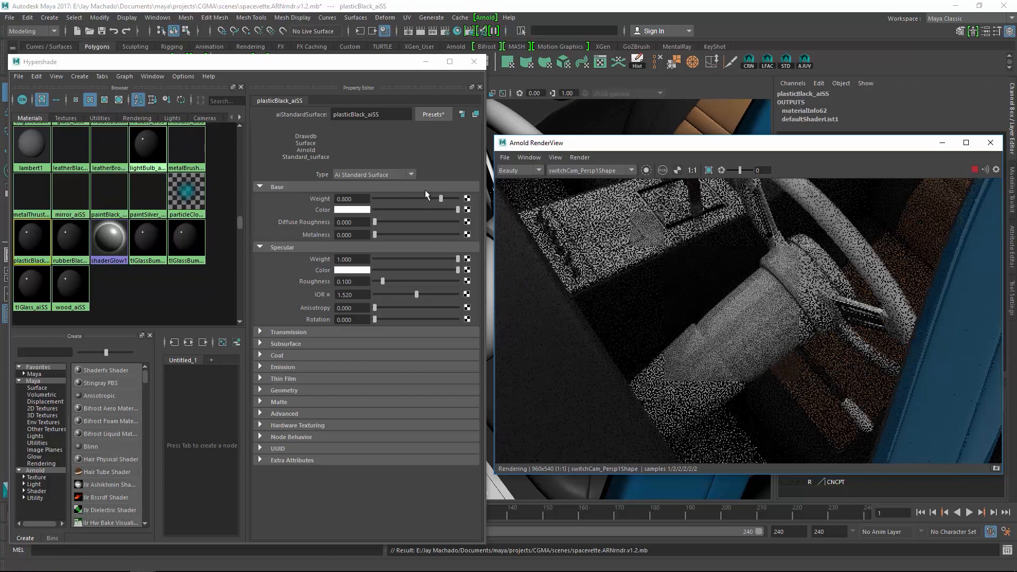
left_click(427, 115)
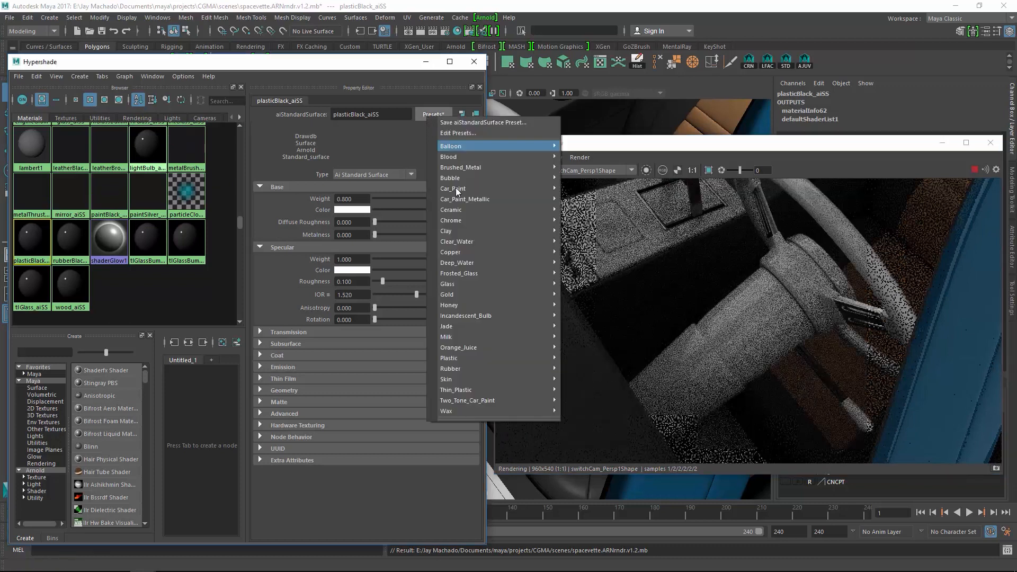
mouse_move(469, 357)
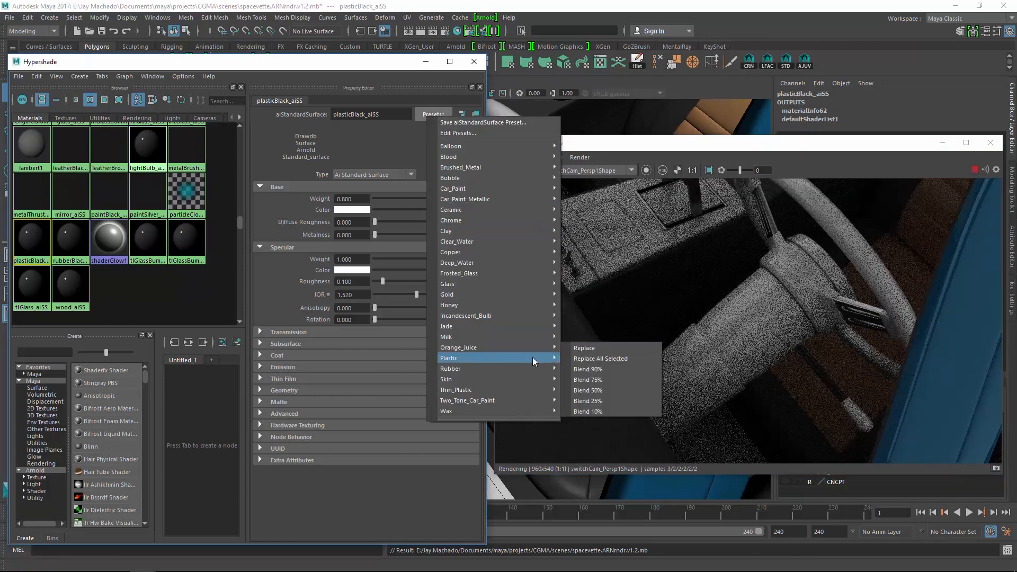
left_click(594, 359)
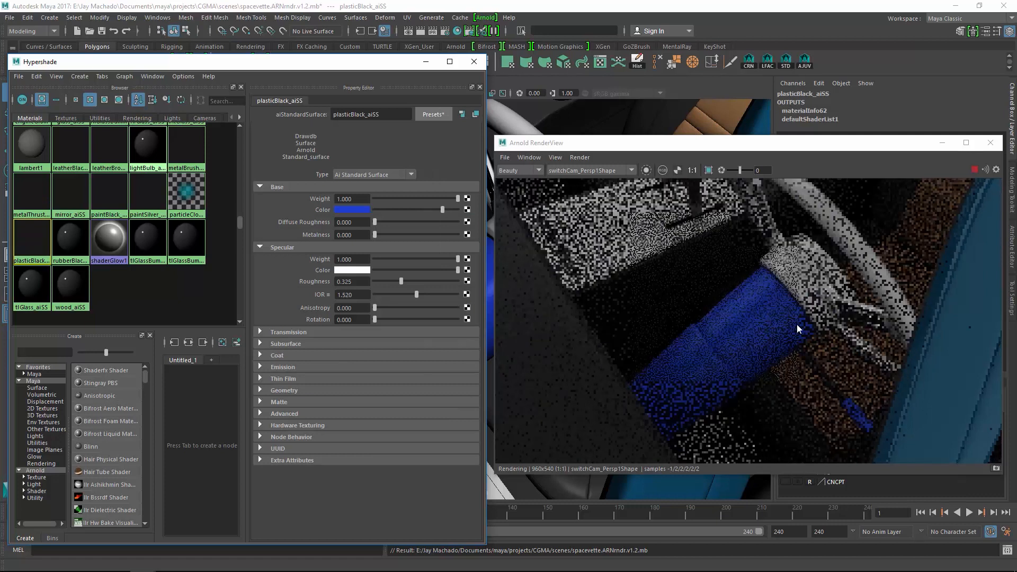
Step: Change the base color of the plasticBlack_aiSS material to a dark grey with saturation 0 and value 0.2
left_click(346, 210)
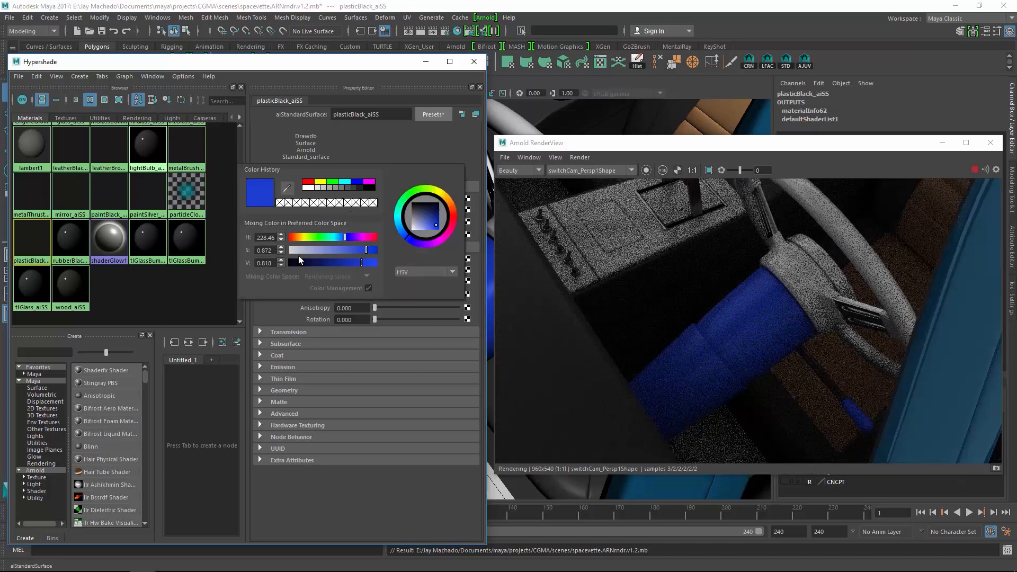
left_click_drag(310, 250, 230, 250)
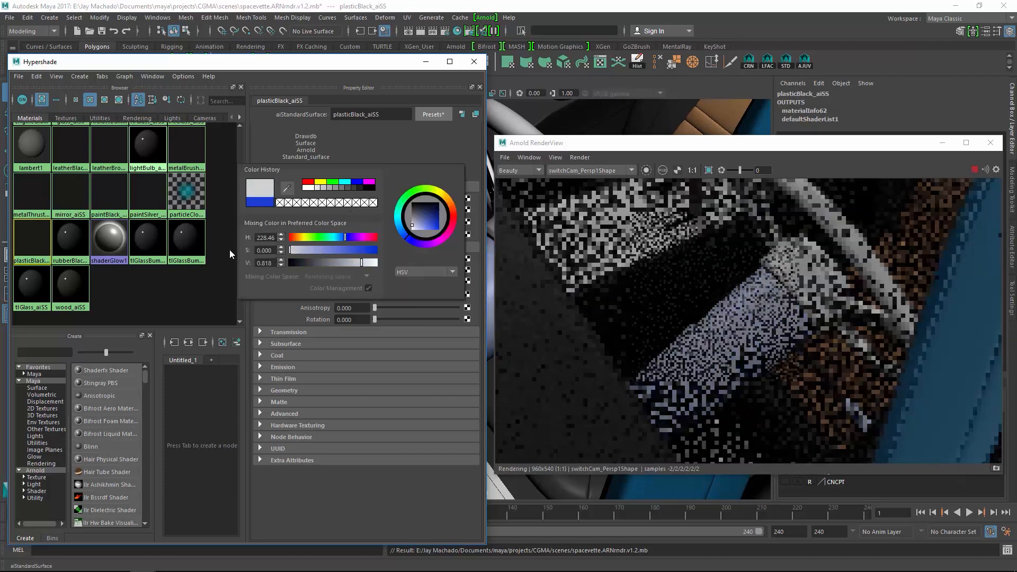
double_click(265, 263)
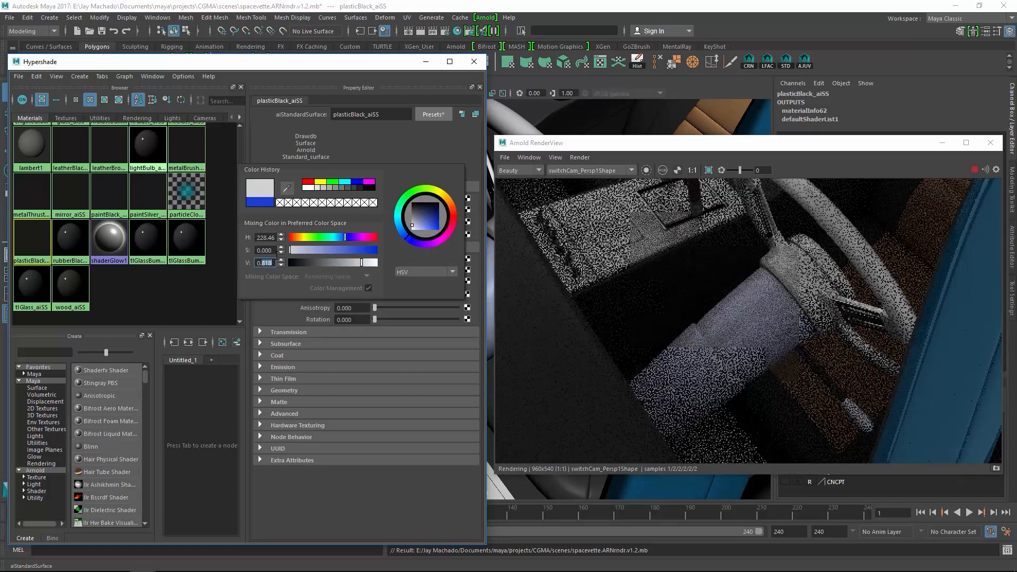
type("2")
key("Return")
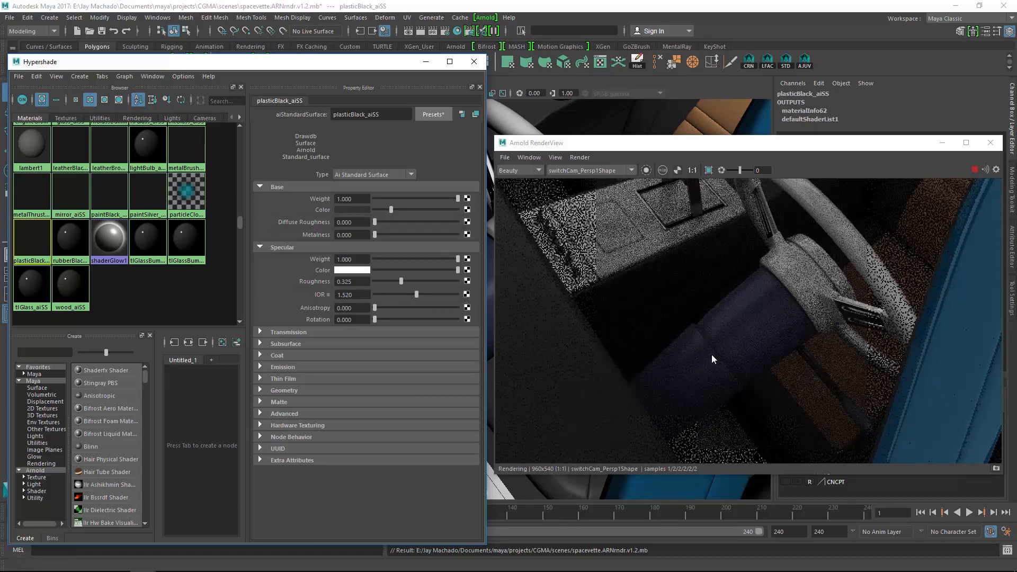
Step: Set the SubSurface Color of the plasticBlack_aiSS material to the same dark grey as its base color
left_click(260, 344)
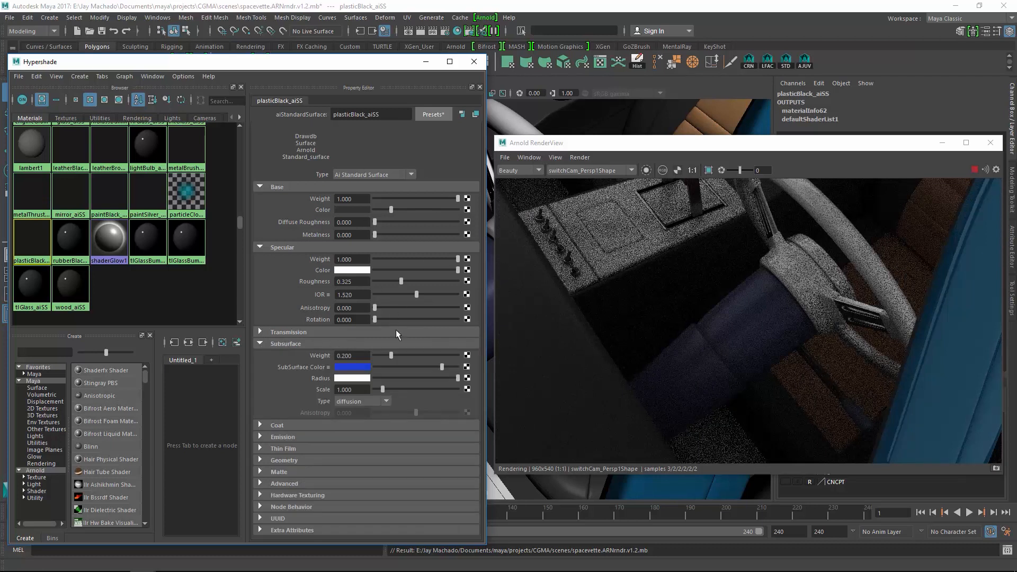
left_click(345, 367)
left_click(275, 361)
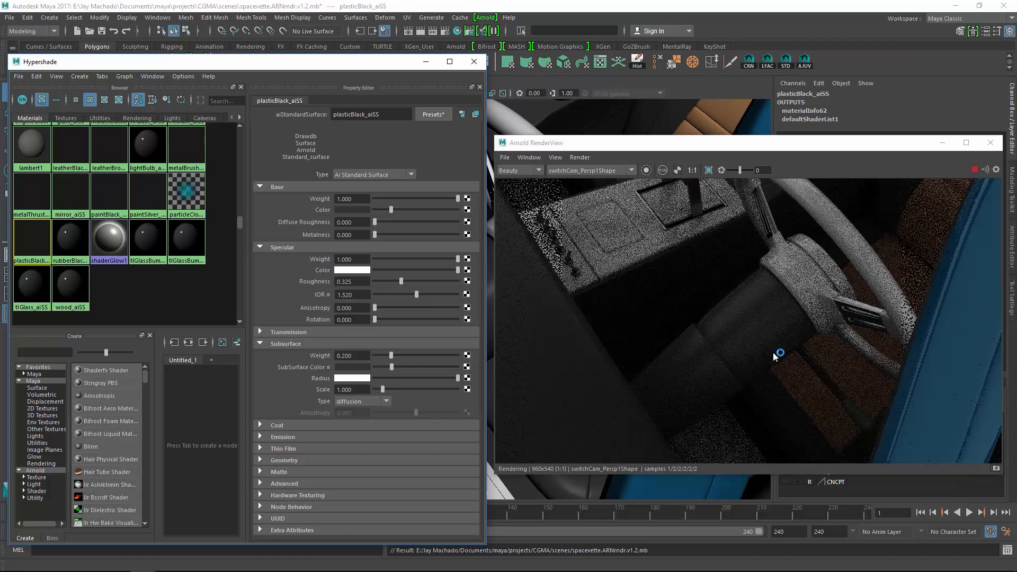
Step: Apply the Rubber preset to the rubberBlack_aiSS material with Replace
left_click(71, 241)
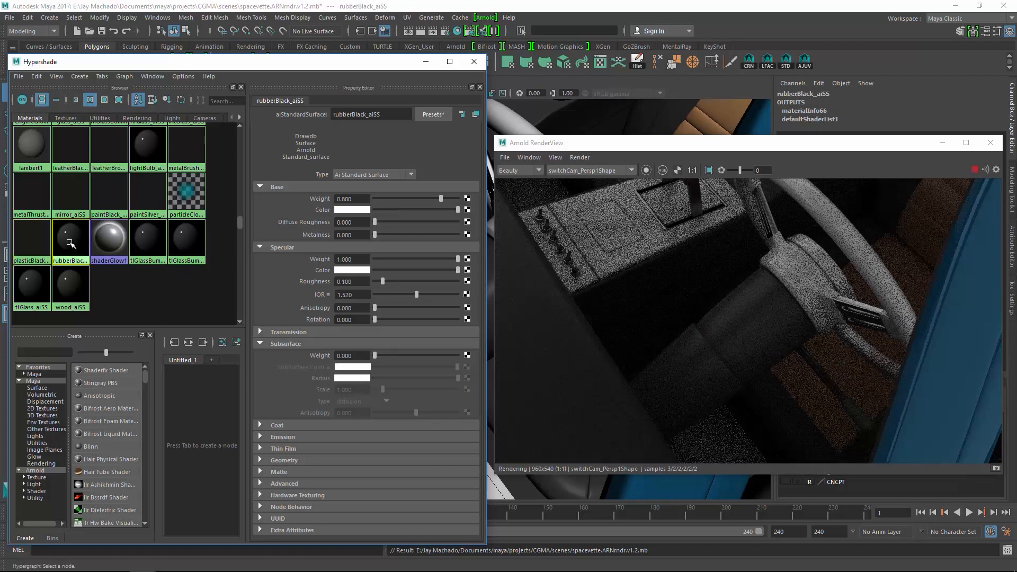
left_click(429, 112)
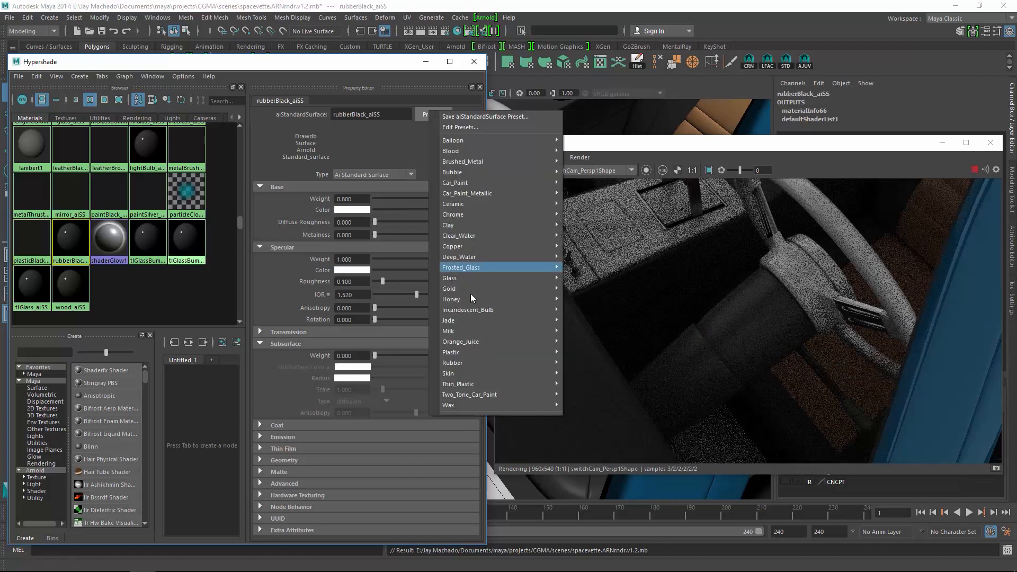
mouse_move(465, 360)
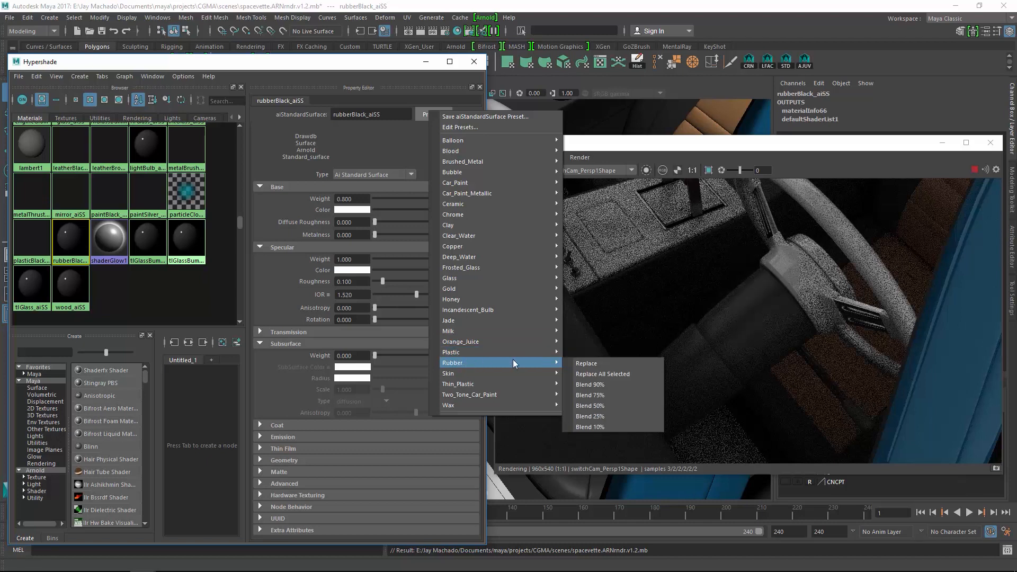
left_click(580, 363)
Step: Connect a File texture to the base color of the center console's wood_aiSS material
right_click_drag(825, 292, 704, 252, "alt")
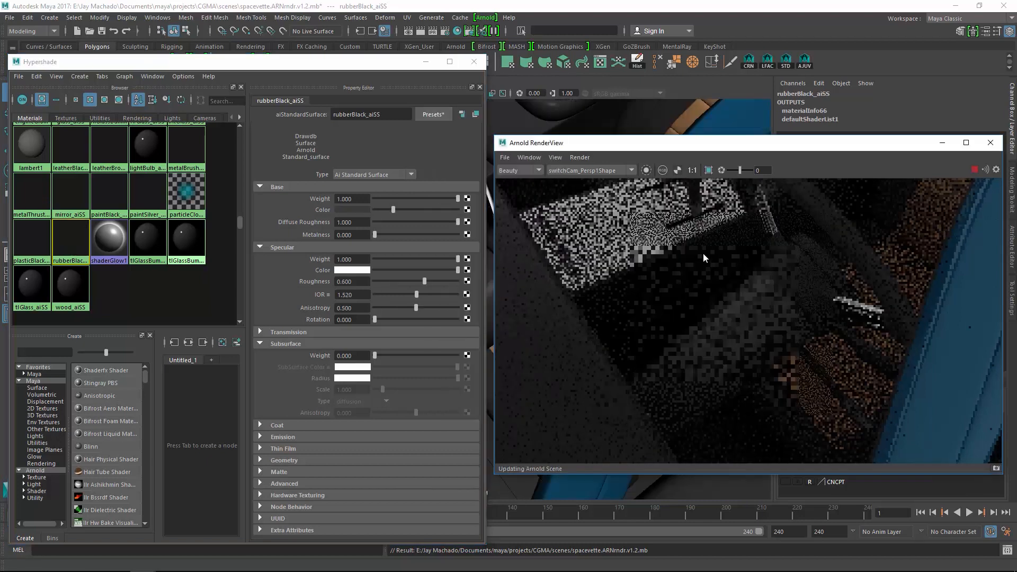
middle_click_drag(704, 253, 742, 319, "alt")
left_click(742, 319)
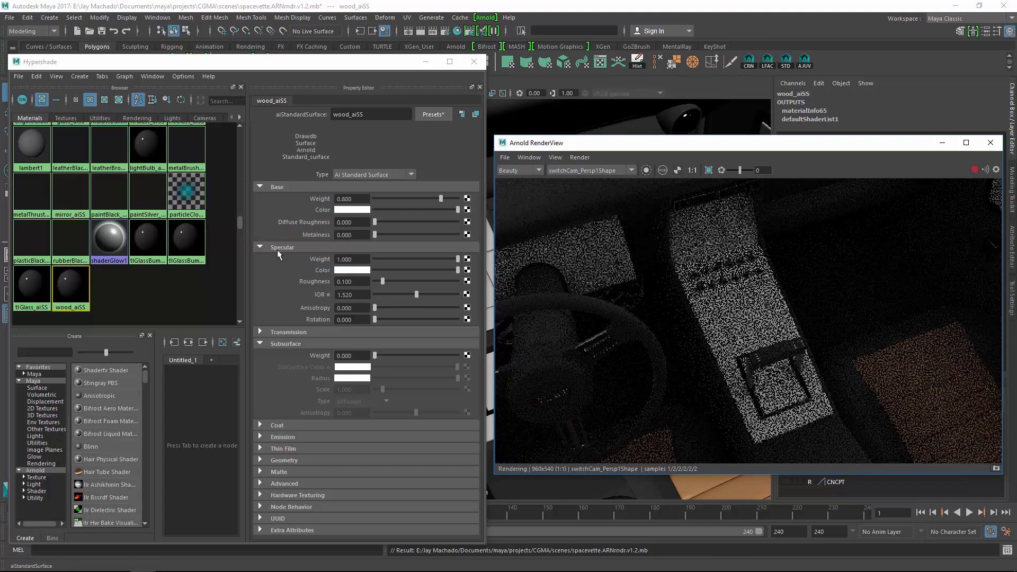
left_click(431, 115)
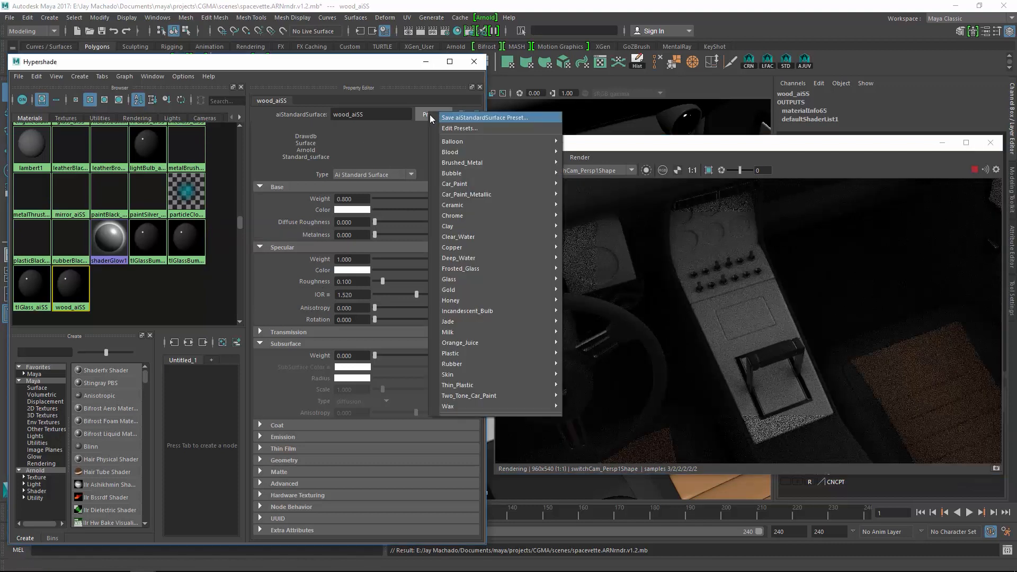
left_click(260, 344)
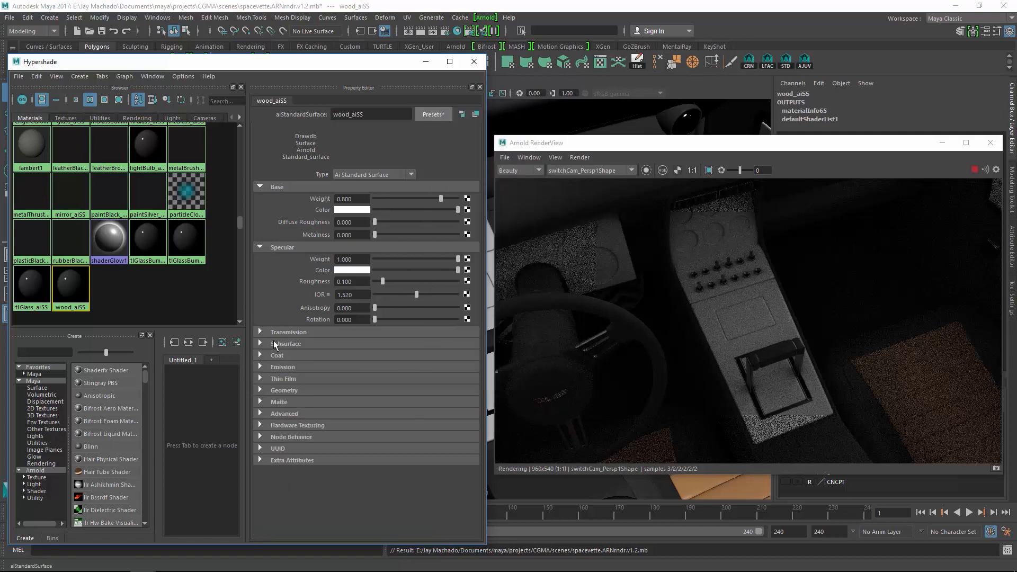
left_click(466, 210)
left_click(437, 277)
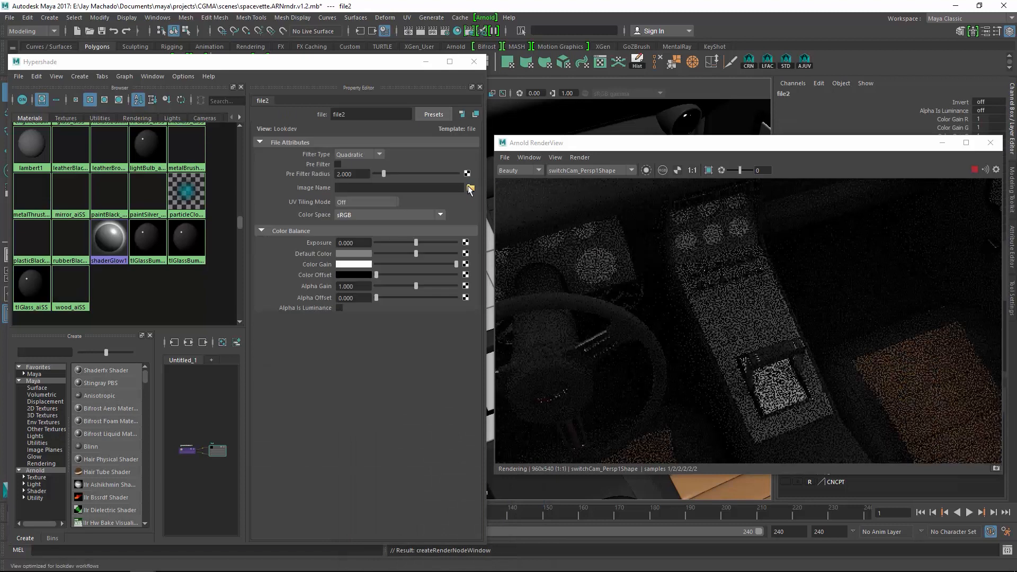
Step: Load seamless-wood-texture-free-5.jpg from the sourceimages folder as the wood file texture's image
left_click(470, 189)
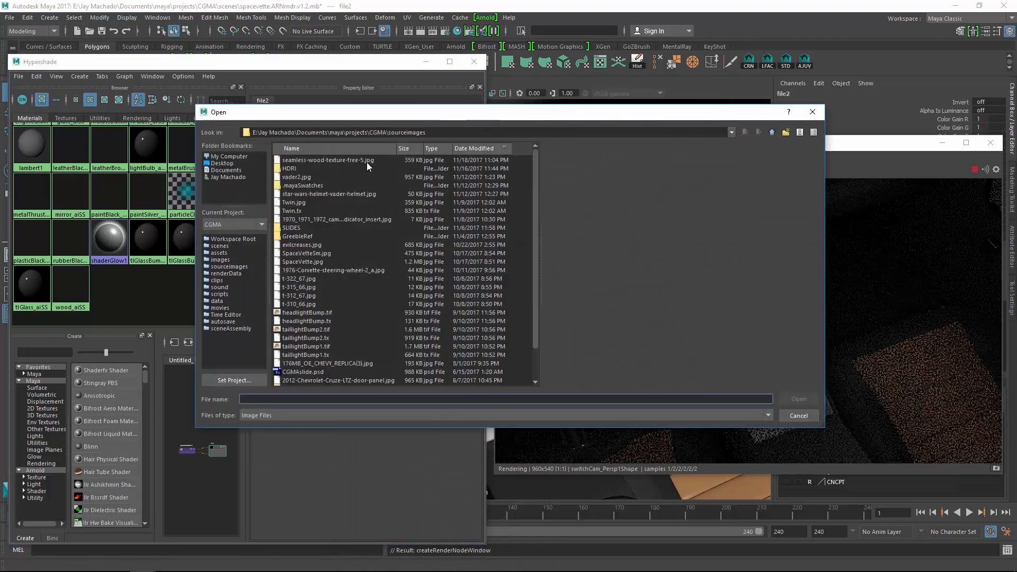
left_click(368, 160)
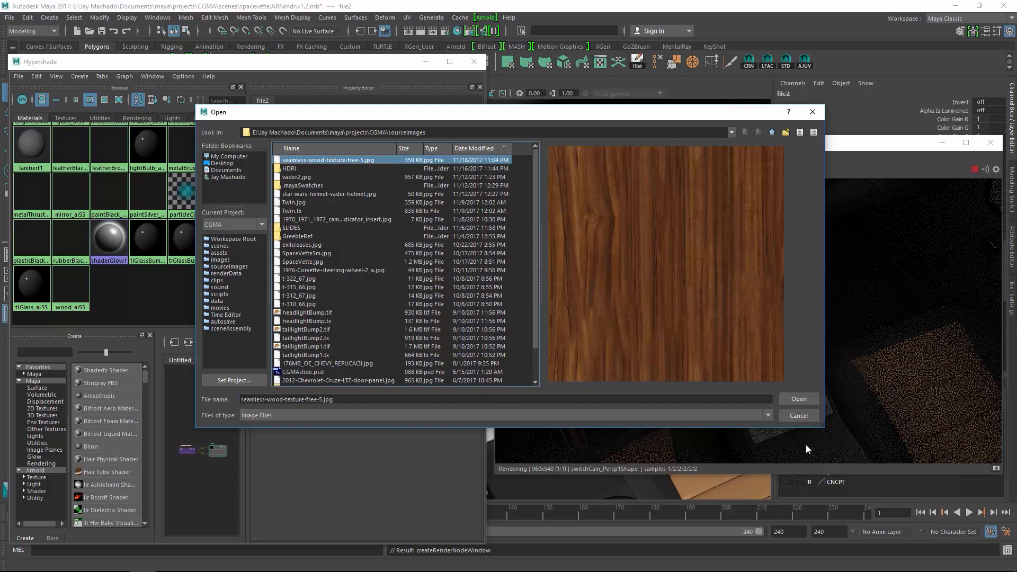
left_click(798, 398)
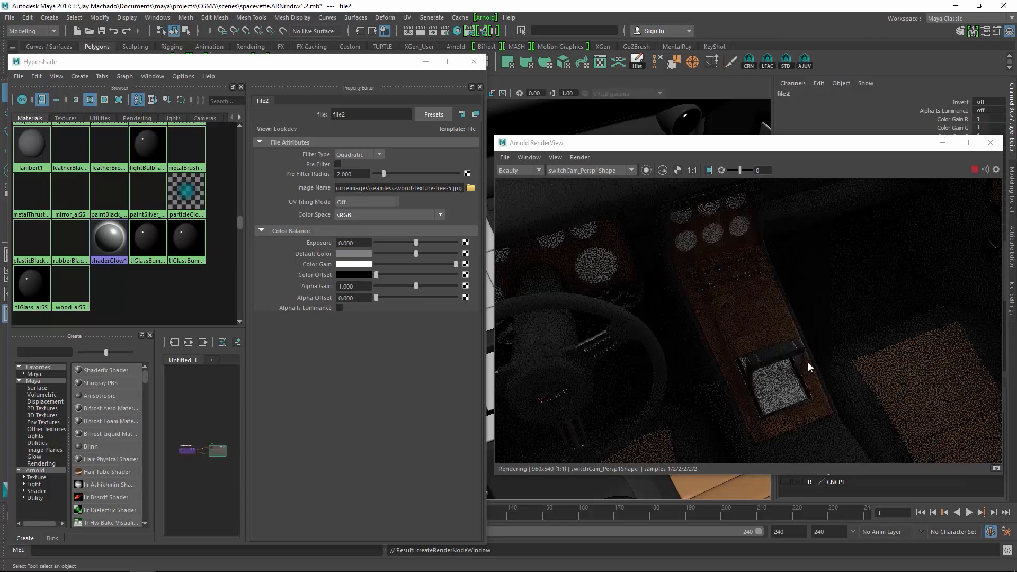
Step: Set Repeat UV to 6 by 6 on the wood texture's place2dTexture node
right_click_drag(809, 363, 815, 329, "alt")
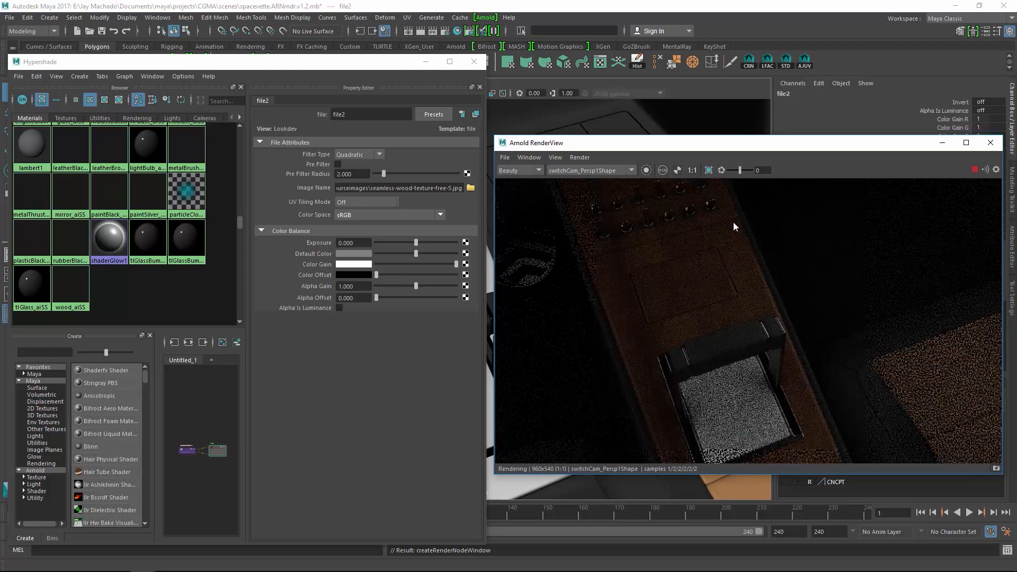
scroll(198, 427, "up", 6)
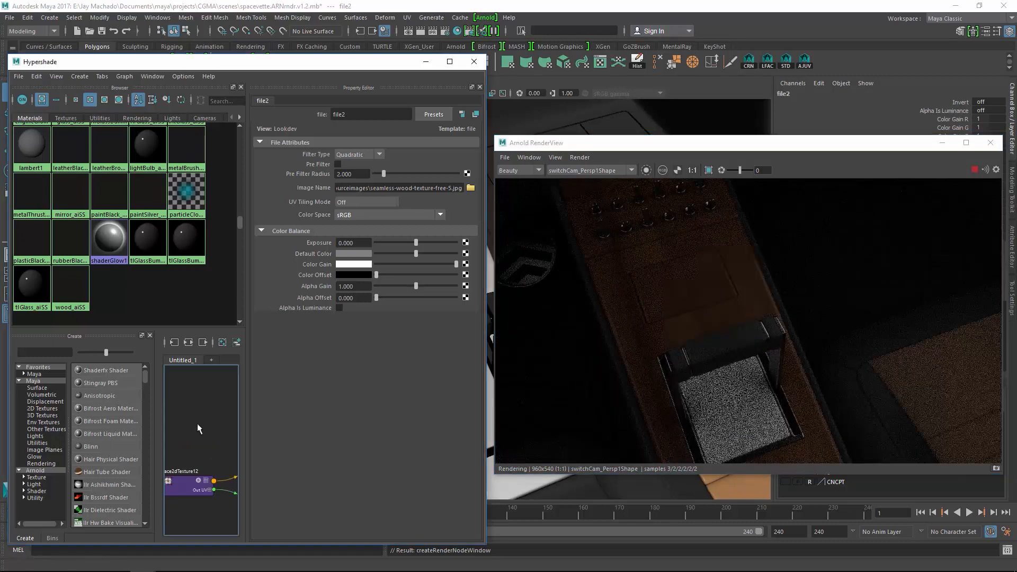
middle_click_drag(198, 427, 216, 406, "alt")
left_click(212, 470)
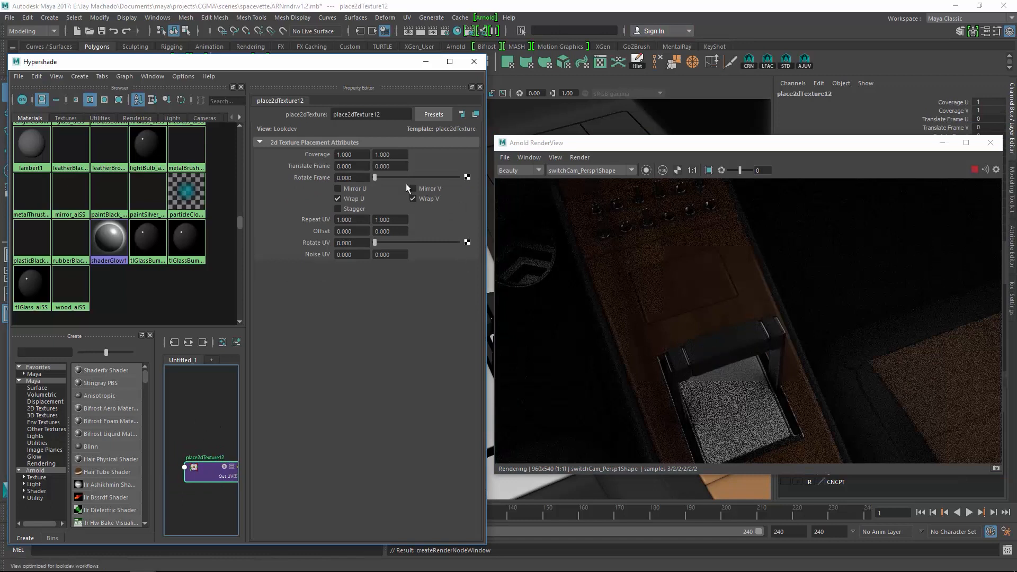
left_click(354, 219)
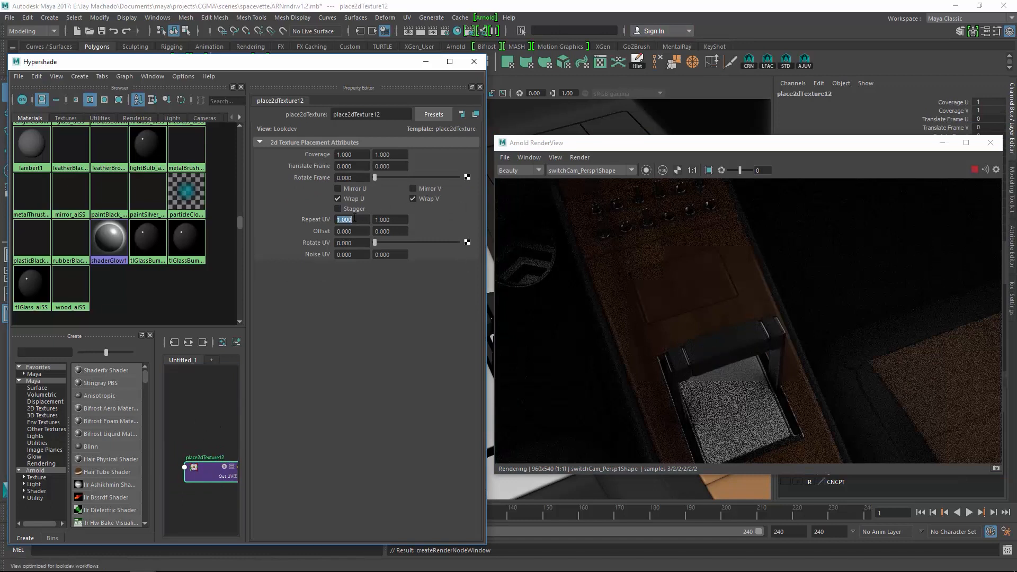
type("4")
key("BackSpace")
type("6")
key("Tab")
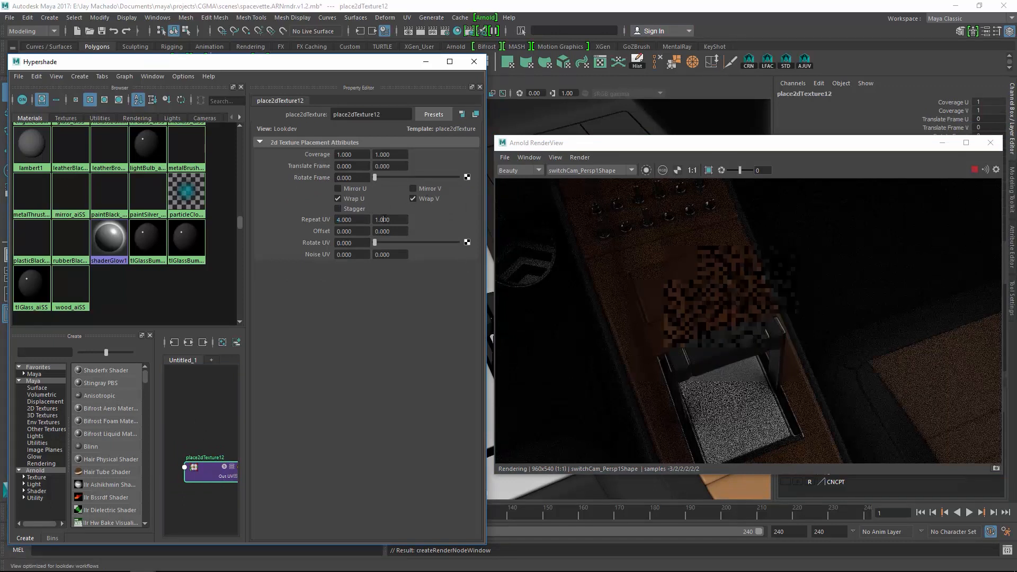
type("6")
key("Return")
Step: Set the specular roughness of the wood_aiSS material to 0.15
right_click_drag(596, 270, 695, 275, "alt")
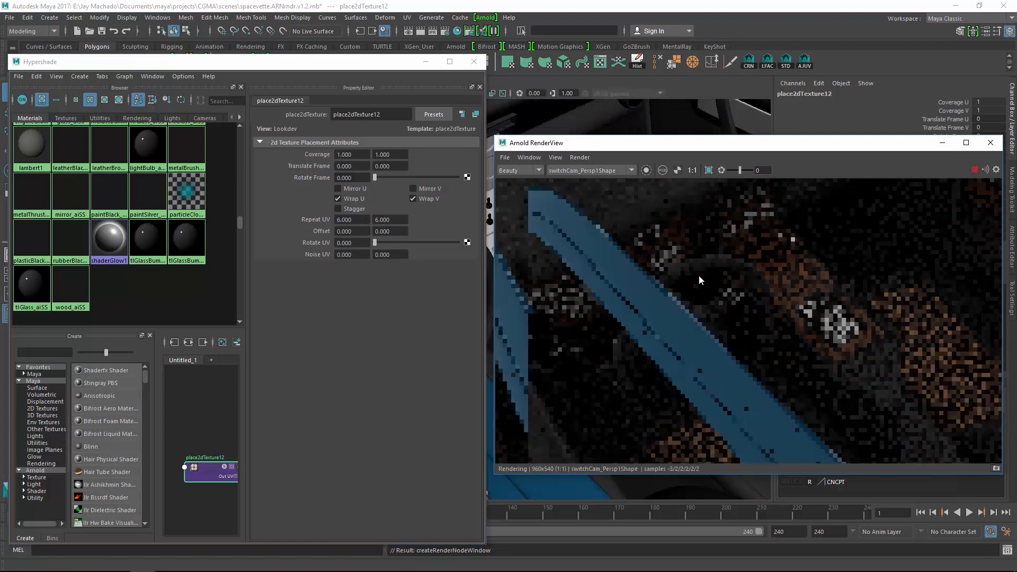
left_click_drag(699, 275, 795, 355, "alt")
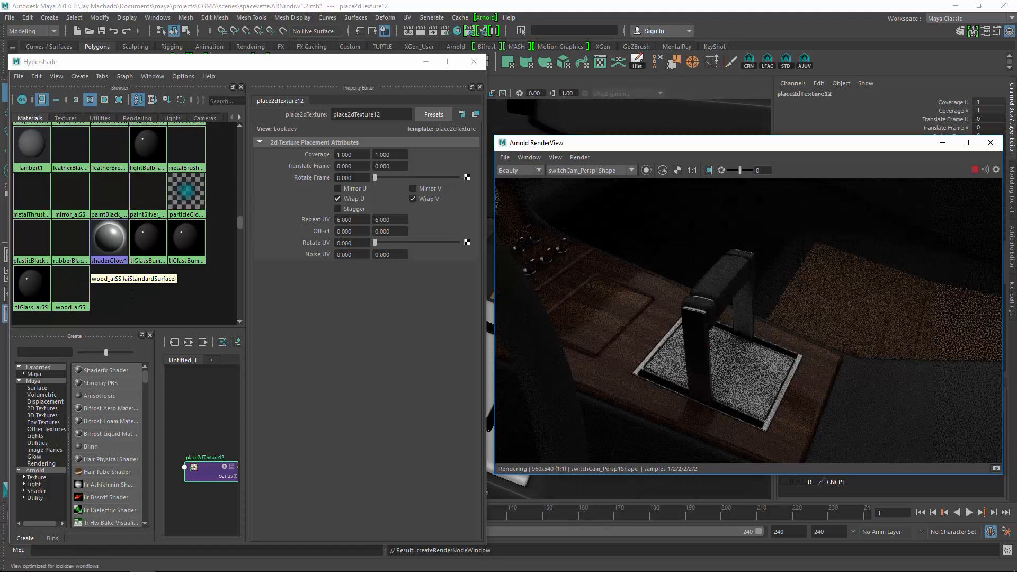
left_click(70, 289)
left_click_drag(382, 281, 387, 282)
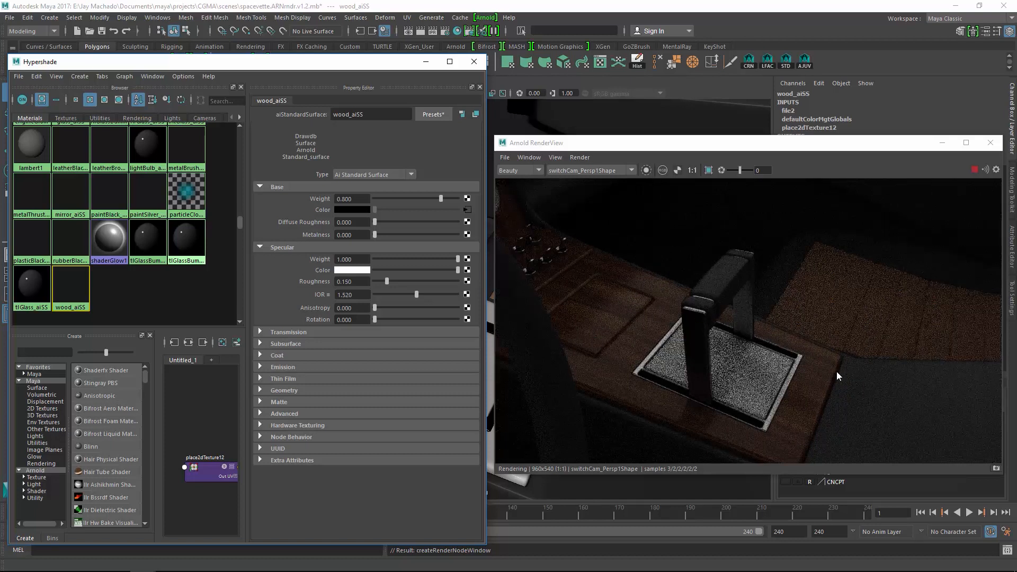
Step: Set the seat's leatherBrown_aiSS base color by sampling the rendered wood of the center console with the eyedropper
left_click(829, 300)
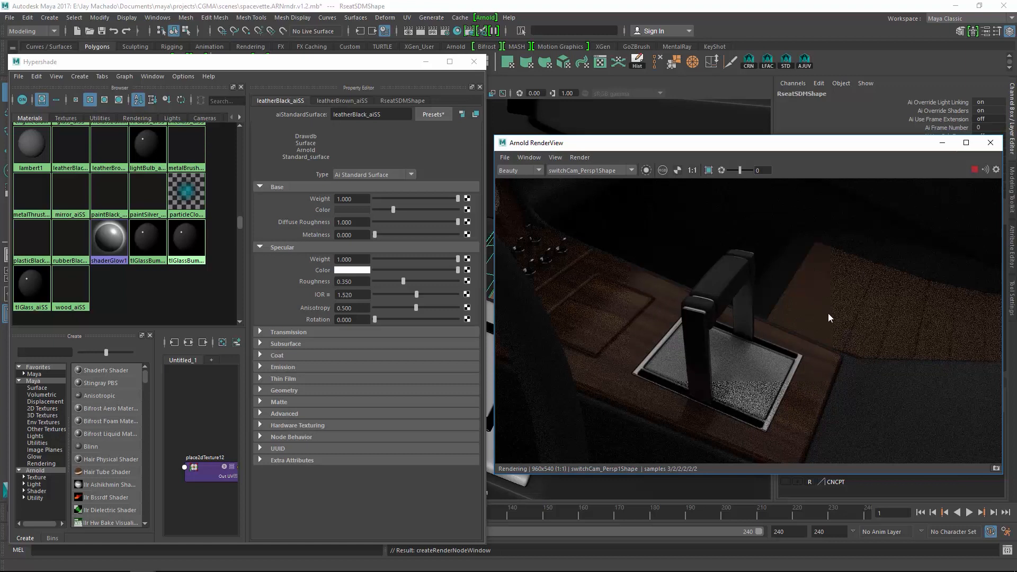
left_click(828, 284)
left_click(337, 102)
left_click(361, 208)
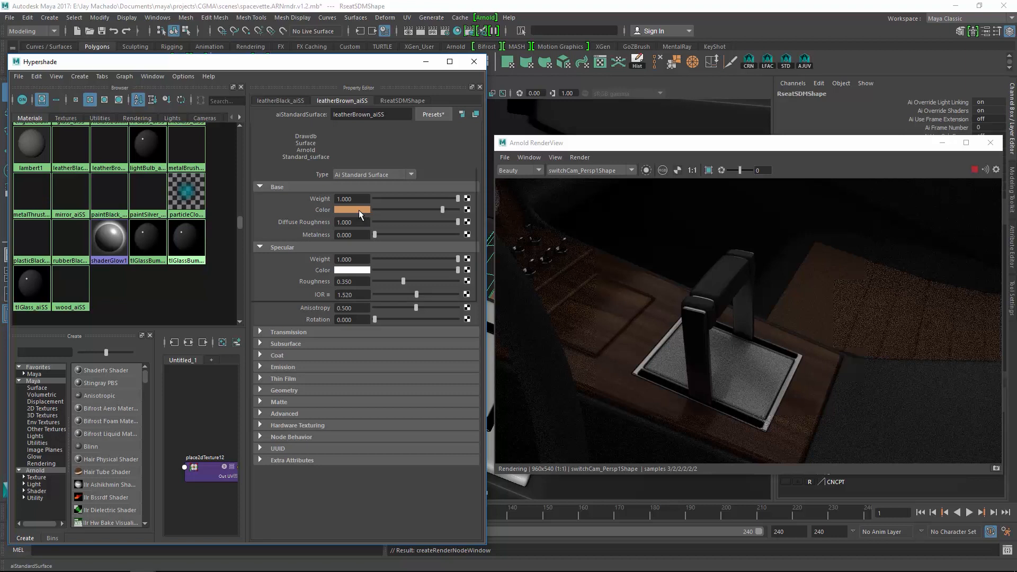
left_click(358, 210)
left_click(299, 190)
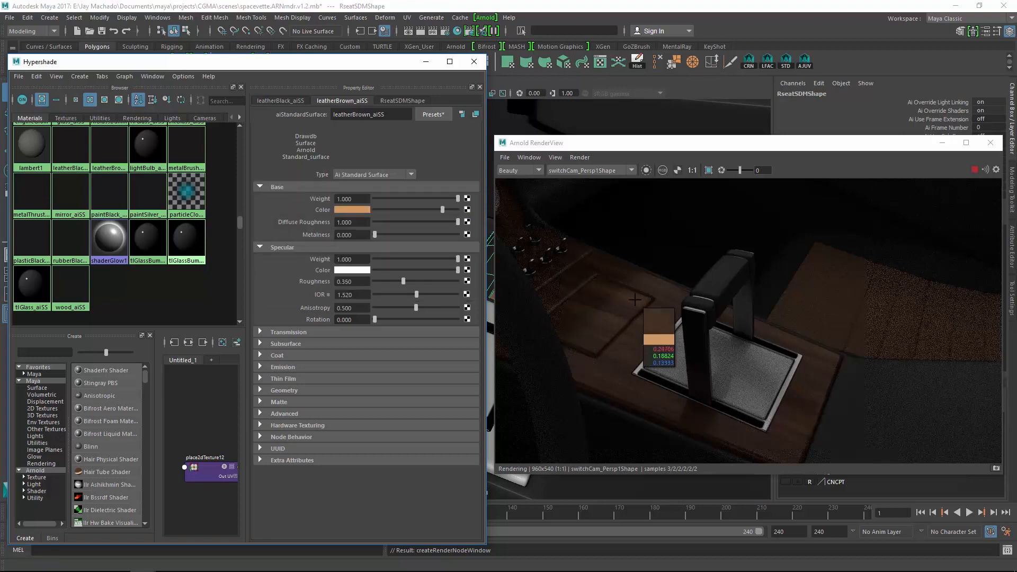
left_click(618, 322)
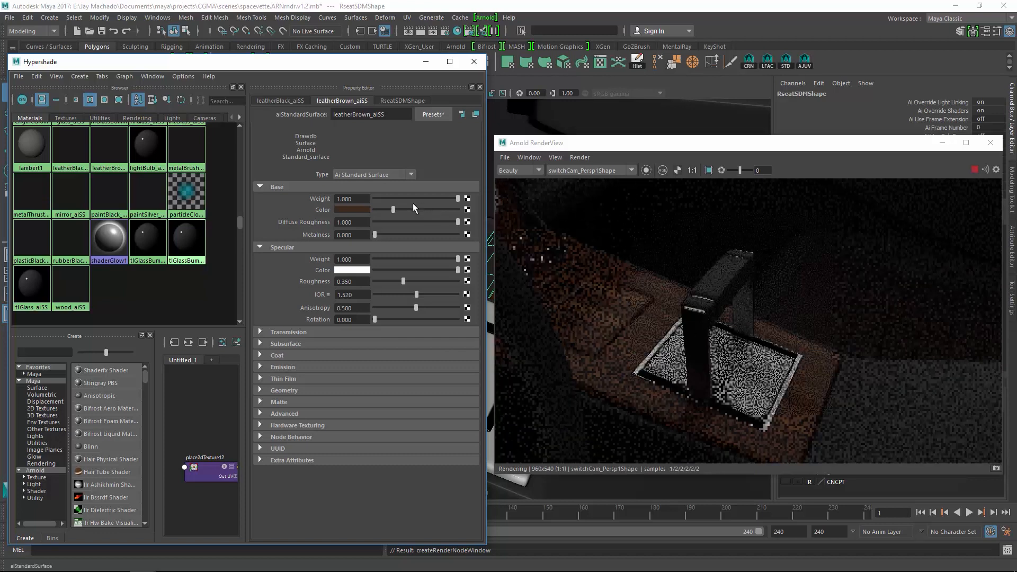
Step: Brighten the leatherBrown_aiSS base color to a medium brown and shift its hue slightly toward red
left_click_drag(394, 210, 414, 212)
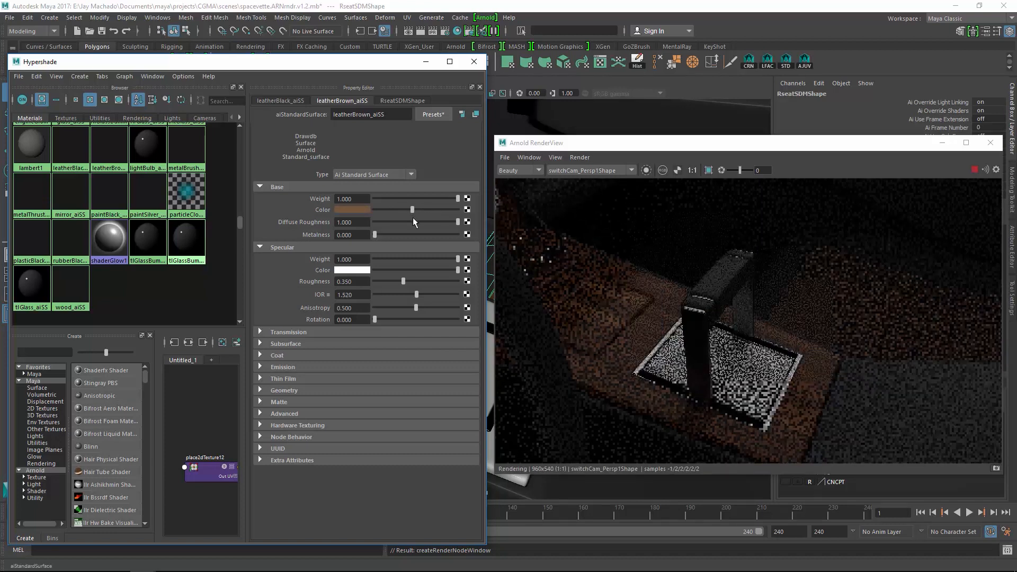
left_click_drag(412, 209, 422, 209)
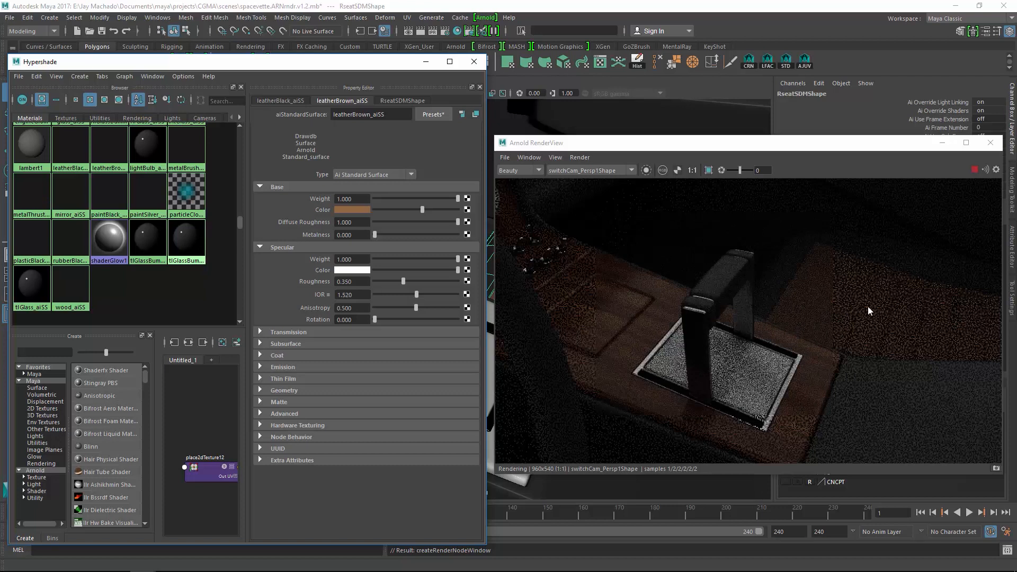
right_click_drag(885, 333, 695, 295, "alt")
left_click_drag(696, 295, 681, 296, "alt")
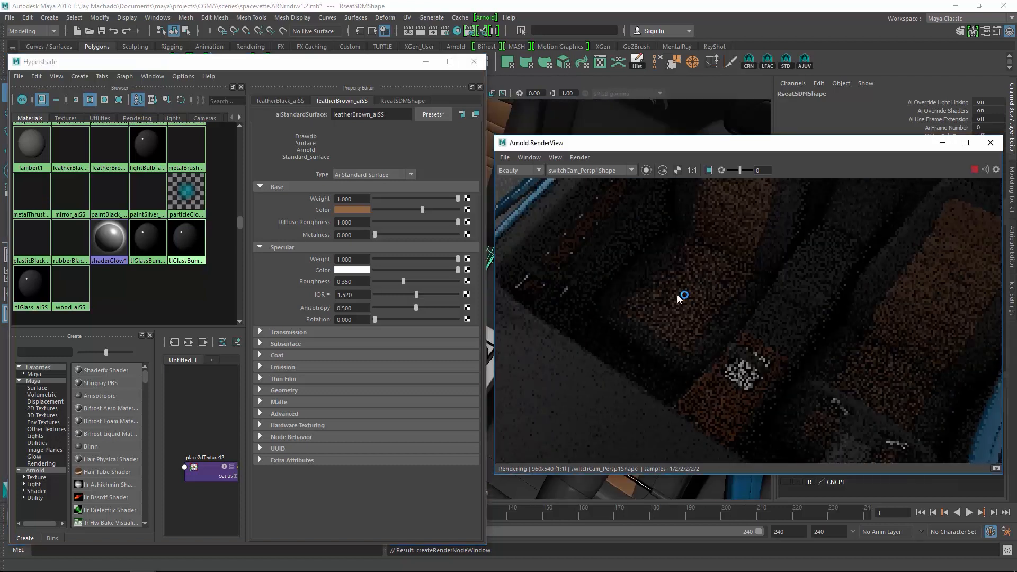
left_click(363, 209)
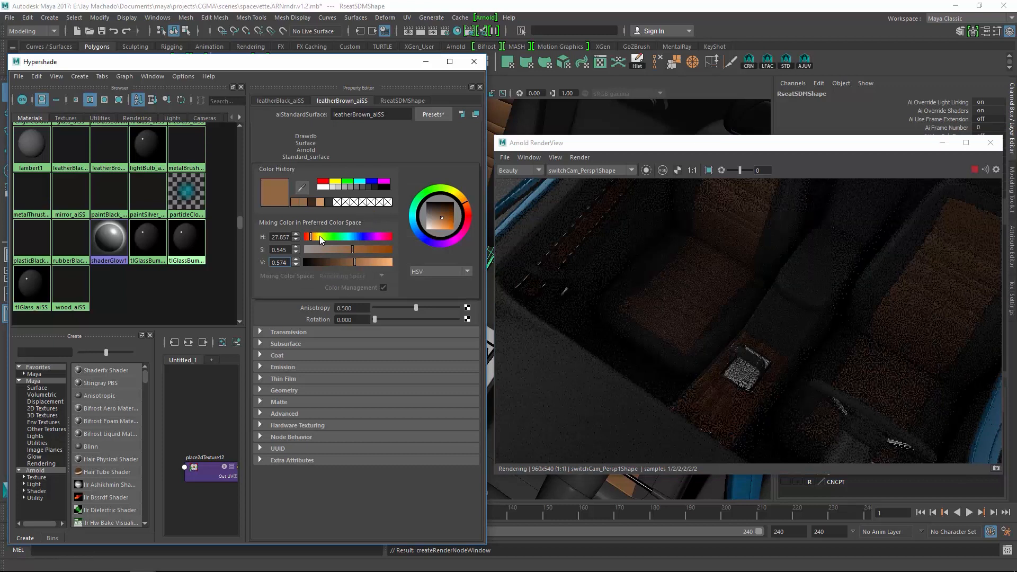
left_click_drag(467, 205, 469, 209)
left_click_drag(355, 264, 355, 265)
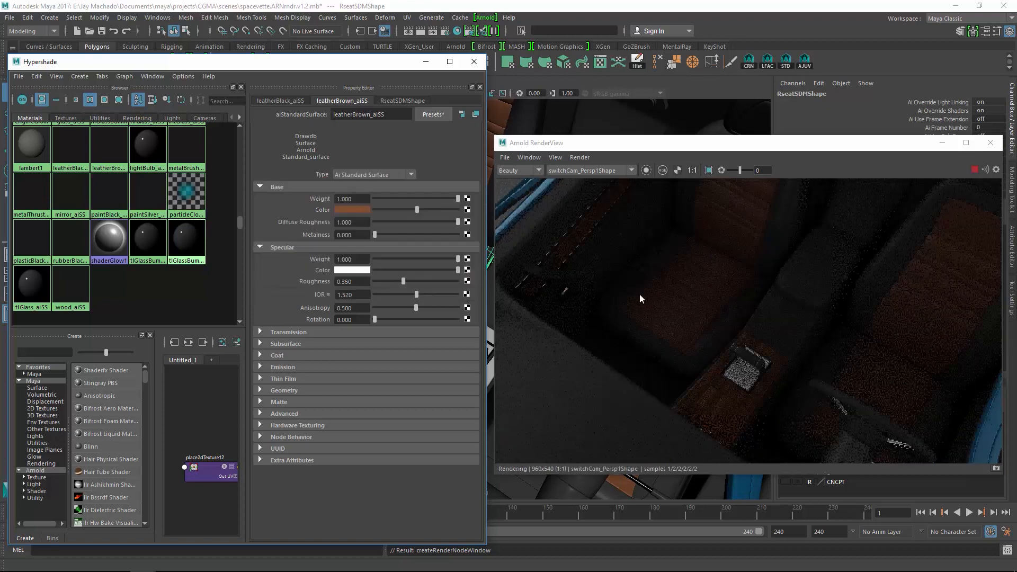
Step: Replace the settings of the dash gauges' intGlass_aiSS material with the Glass preset
left_click_drag(848, 316, 773, 281, "alt")
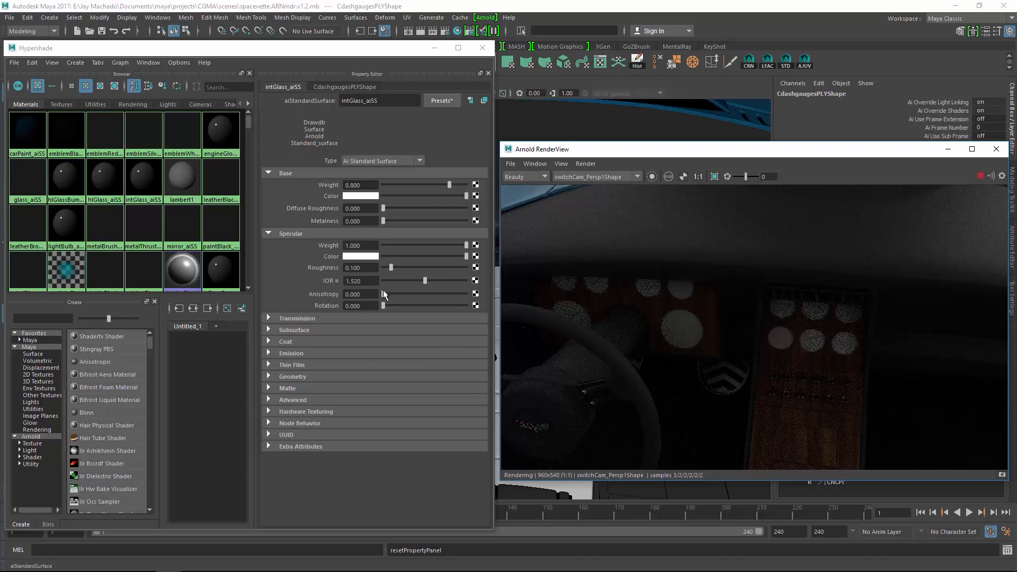
left_click(440, 100)
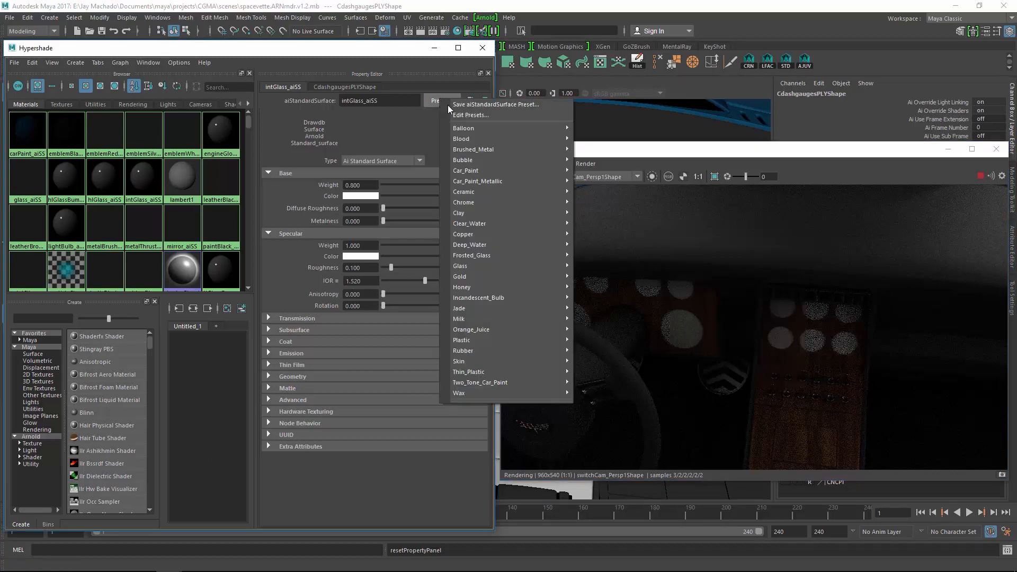
mouse_move(486, 271)
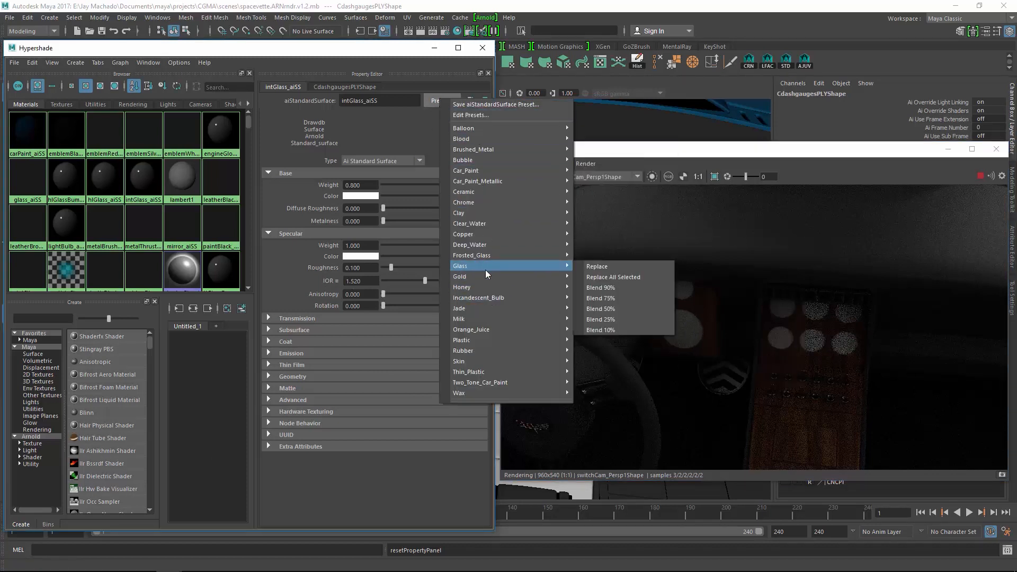
left_click(597, 267)
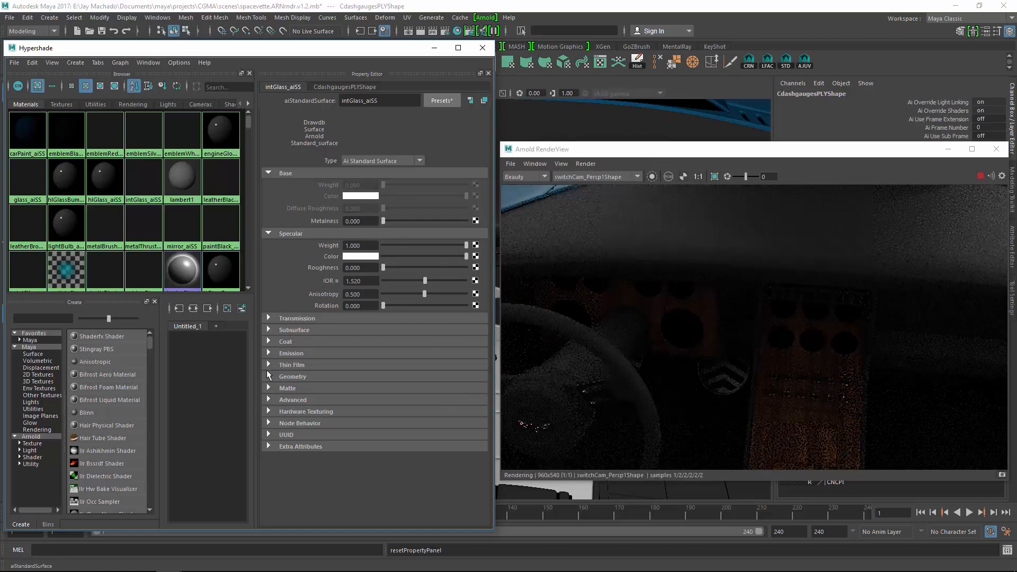
Step: Connect a file texture using Twin.jpg to the emission color of intGlass_aiSS
left_click(268, 353)
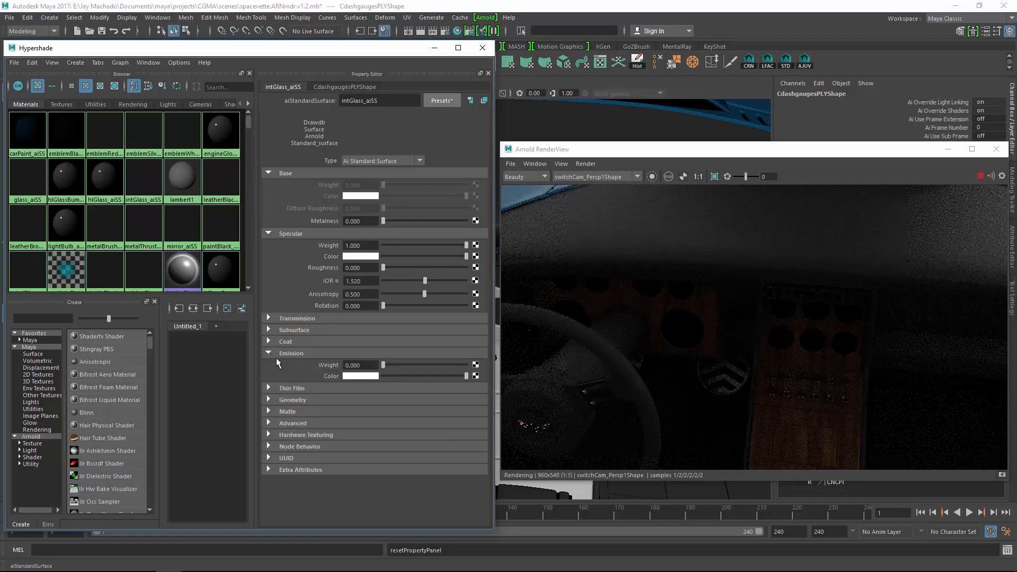
left_click(476, 377)
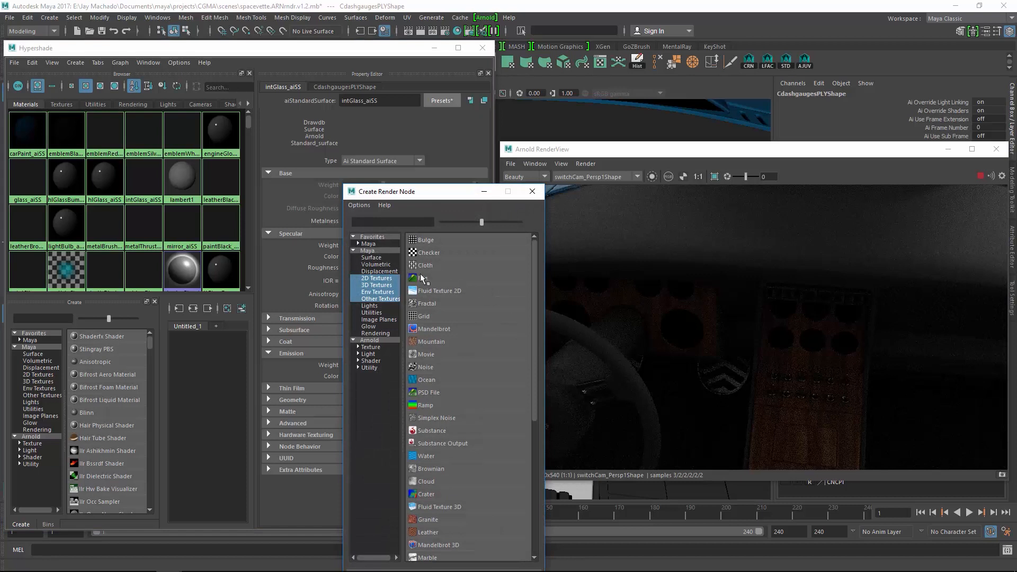
left_click(423, 278)
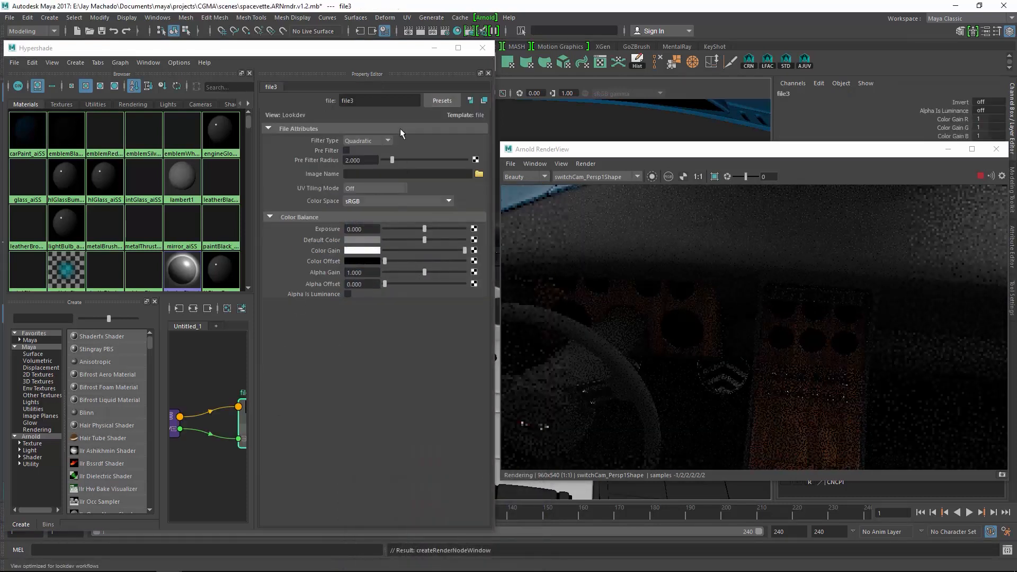
left_click(478, 175)
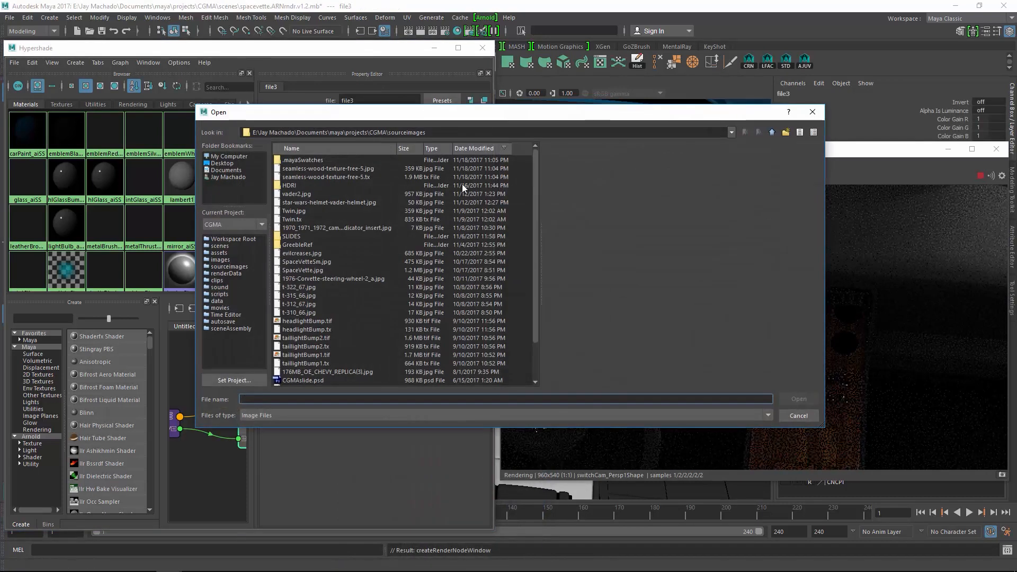
left_click(303, 212)
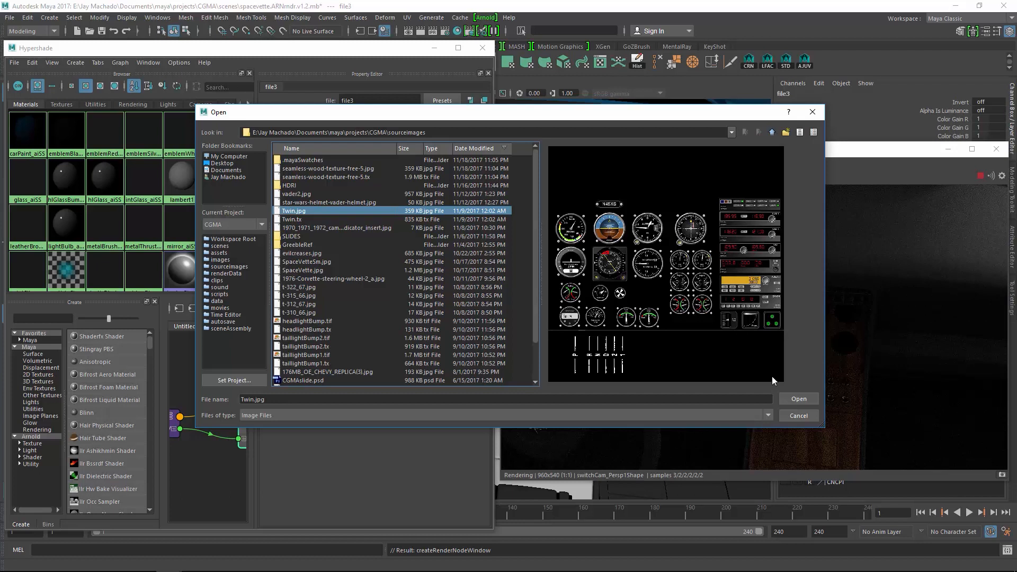
left_click(807, 399)
Step: Set the emission weight of the dash gauges' intGlass_aiSS material to 1 and check the gauges in the render
left_click(681, 325)
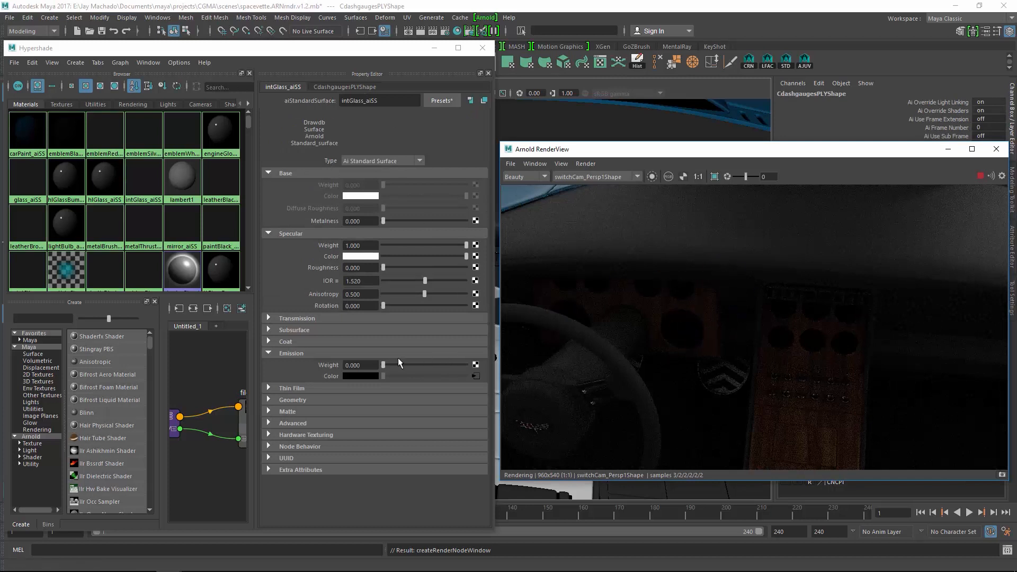
left_click_drag(383, 365, 477, 378)
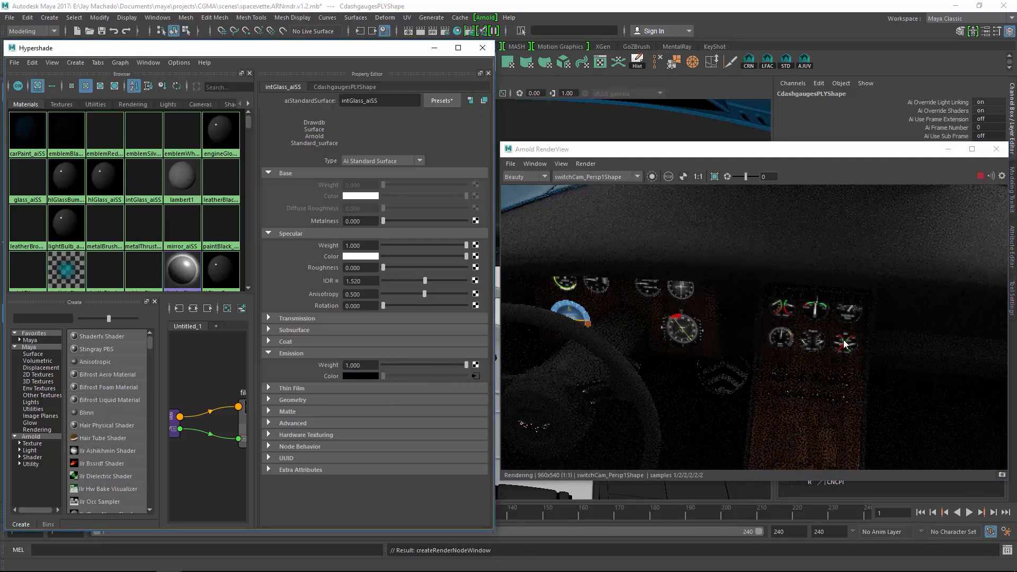
right_click_drag(853, 351, 627, 307, "alt")
right_click_drag(774, 332, 812, 377, "alt")
left_click_drag(811, 377, 755, 360, "alt")
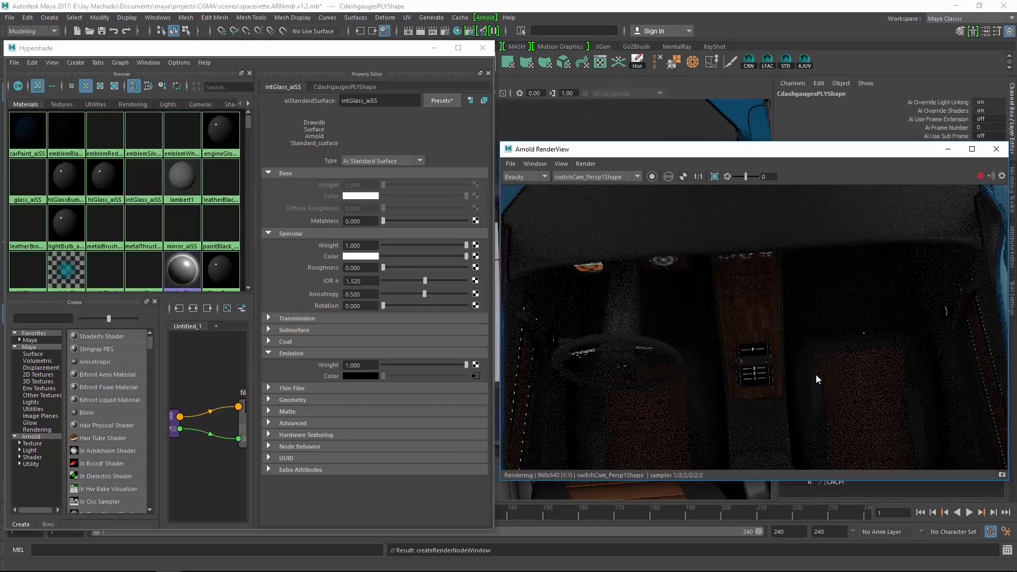
Step: Make the glass display layer visible and check the canopy glass in the render
left_click_drag(806, 374, 682, 275, "alt")
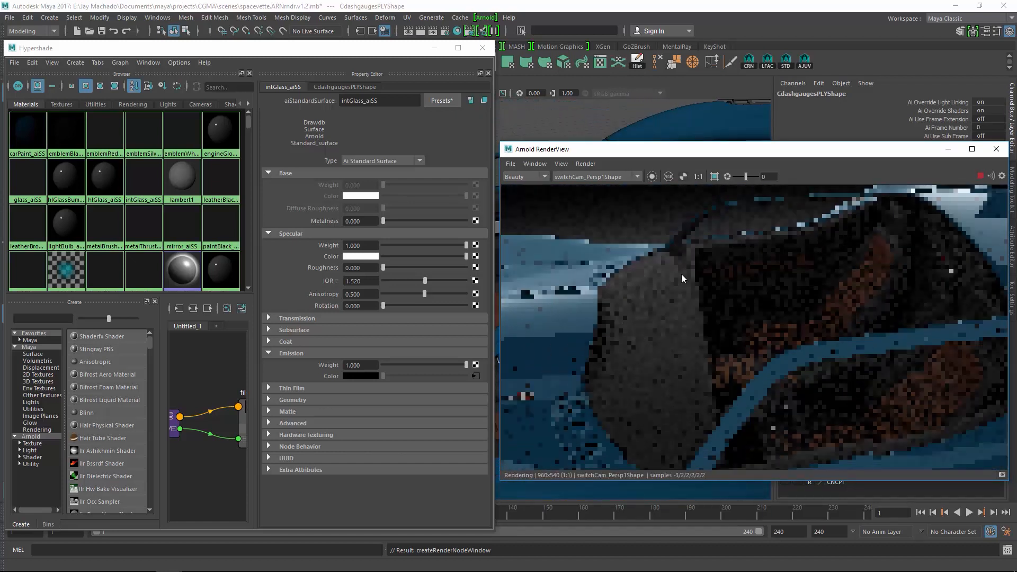
left_click_drag(917, 150, 603, 142)
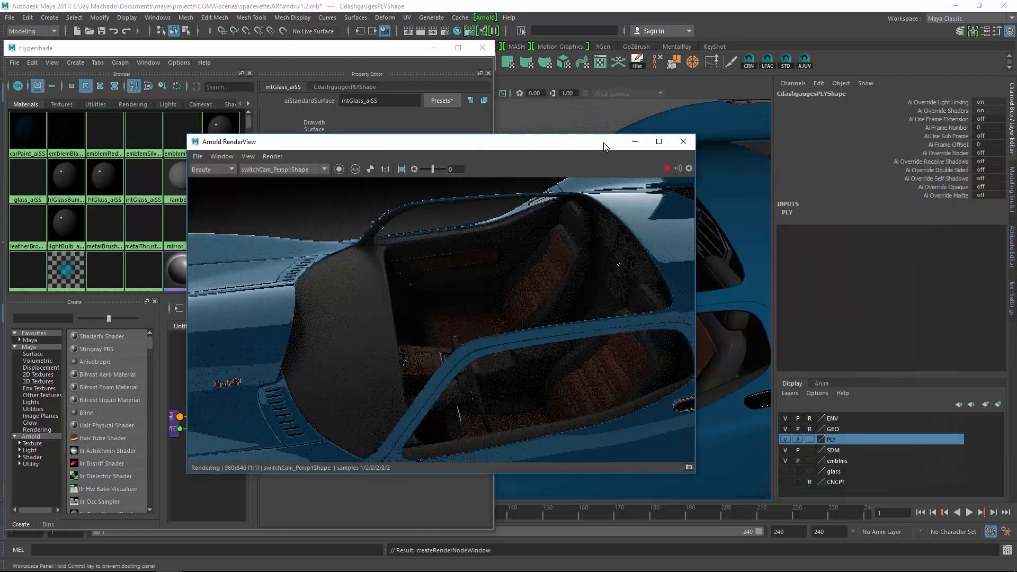
left_click(784, 471)
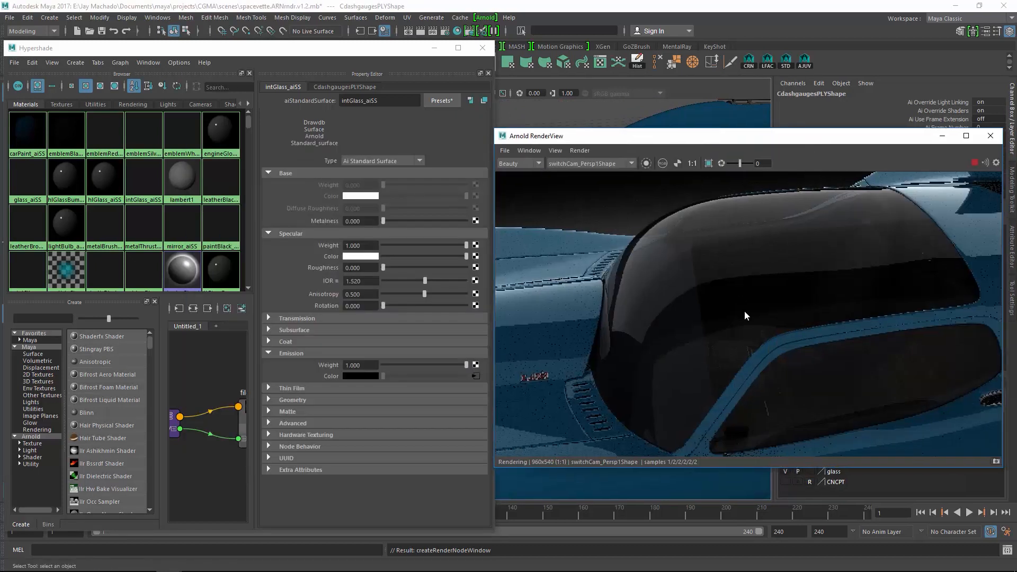
left_click_drag(745, 316, 798, 345, "alt")
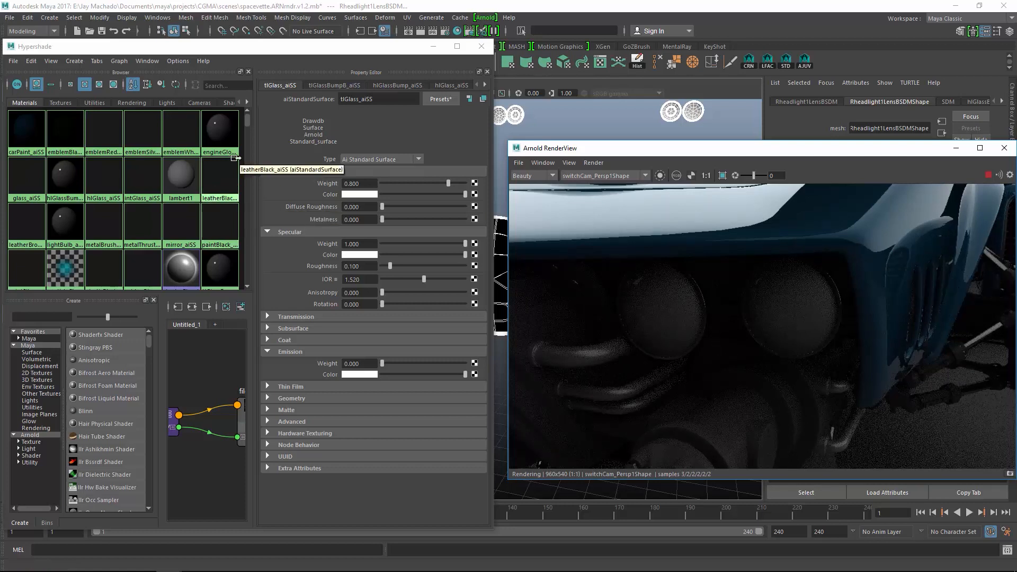
Step: Replace the settings of the headlight material hlGlassBump_aiSS with the Glass preset
left_click_drag(247, 121, 246, 129)
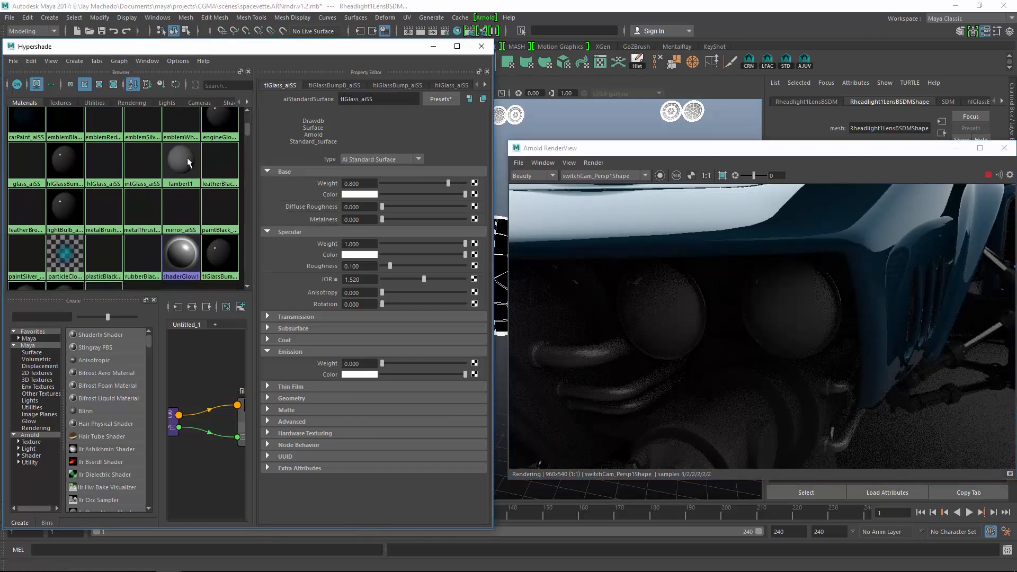
left_click(66, 161)
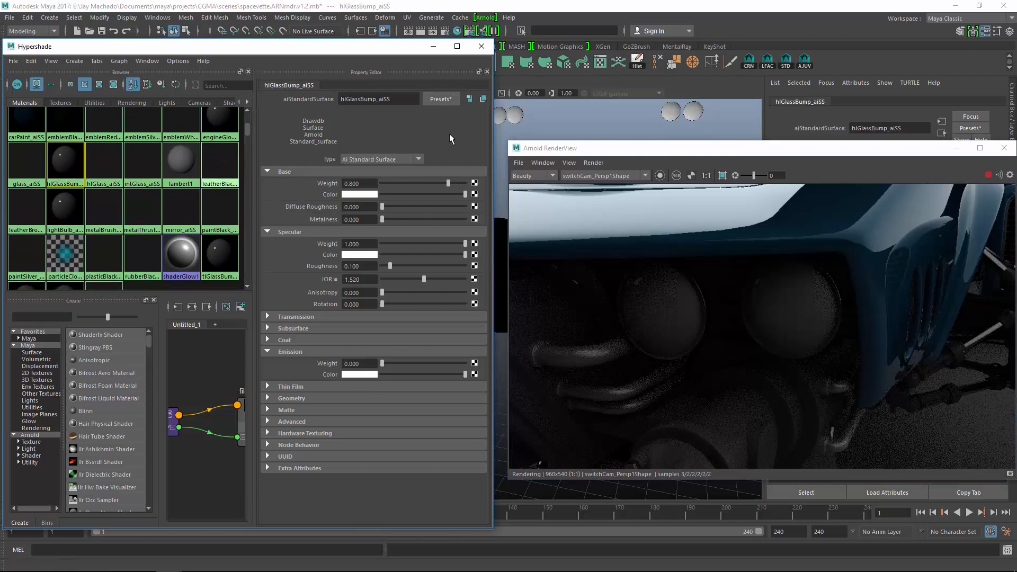
left_click(433, 99)
mouse_move(479, 264)
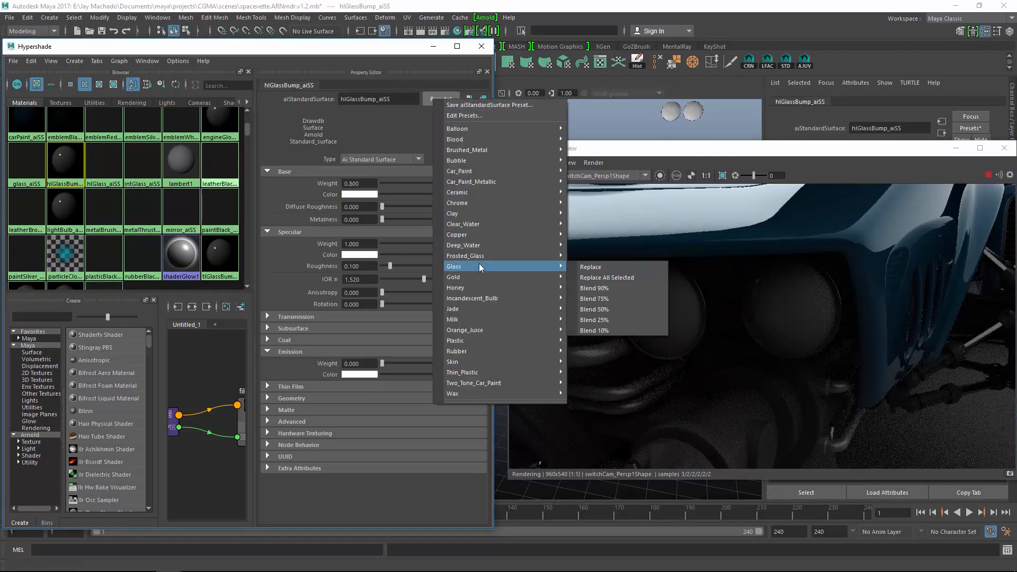
left_click(588, 267)
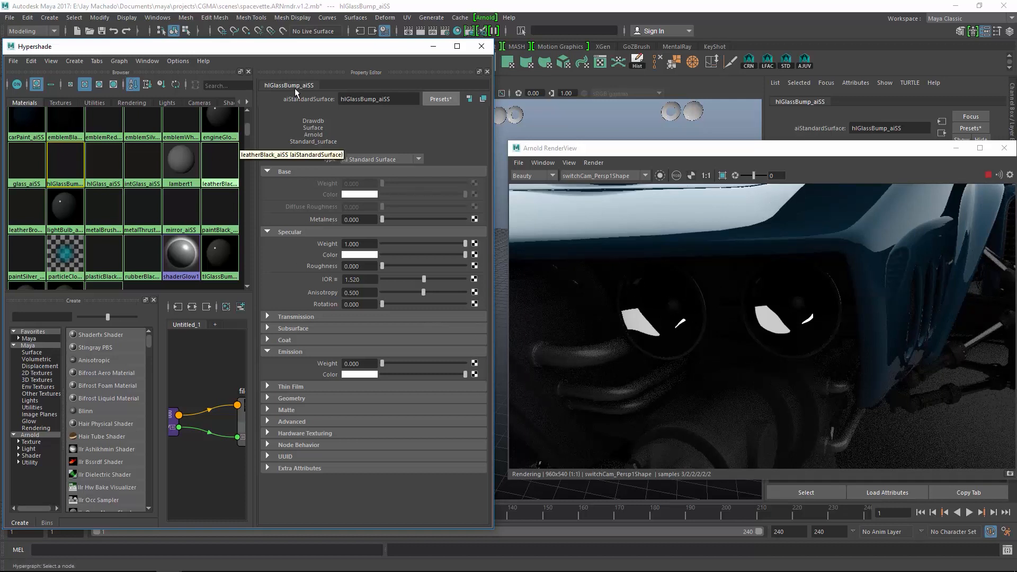
Step: Add a file texture using headlightBump.tif as the bump mapping of hlGlassBump_aiSS
left_click(267, 398)
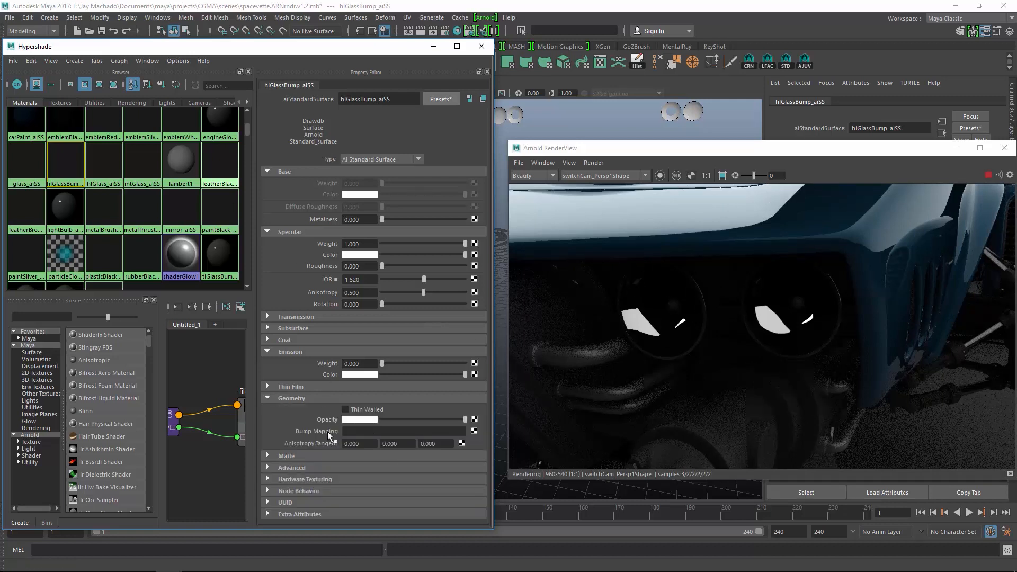
left_click(475, 432)
left_click(428, 278)
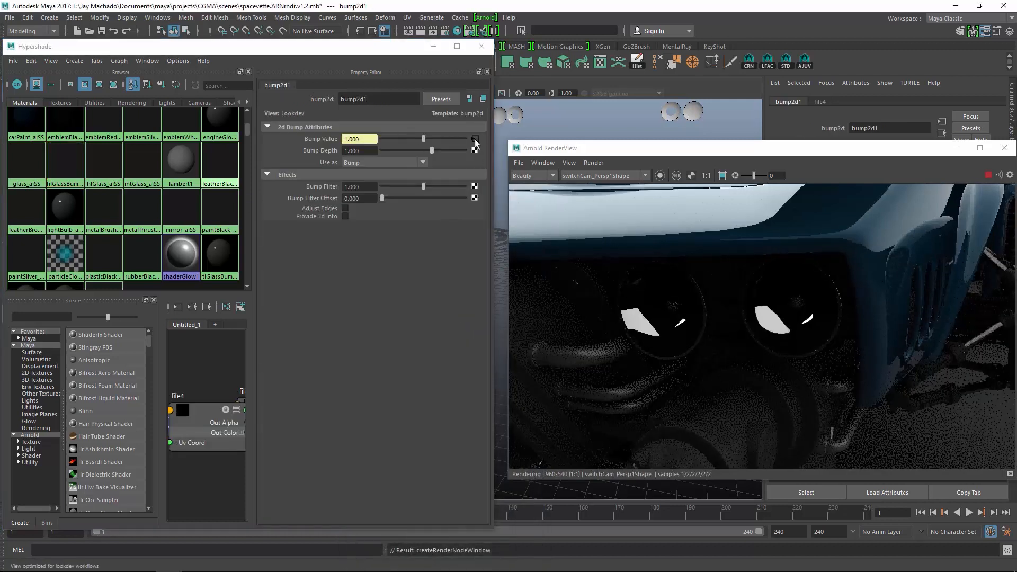
left_click(474, 140)
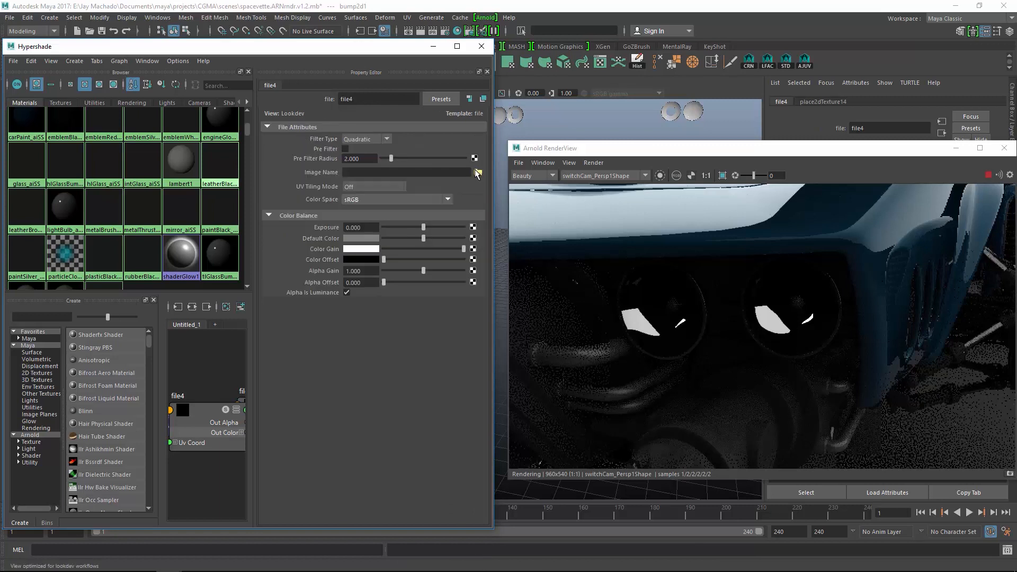
left_click(478, 172)
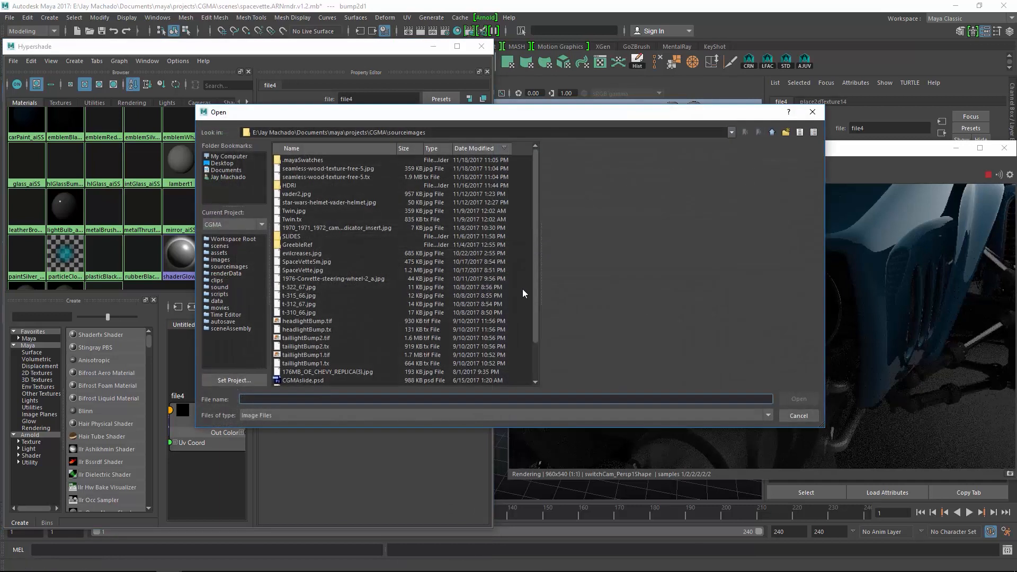
left_click(326, 321)
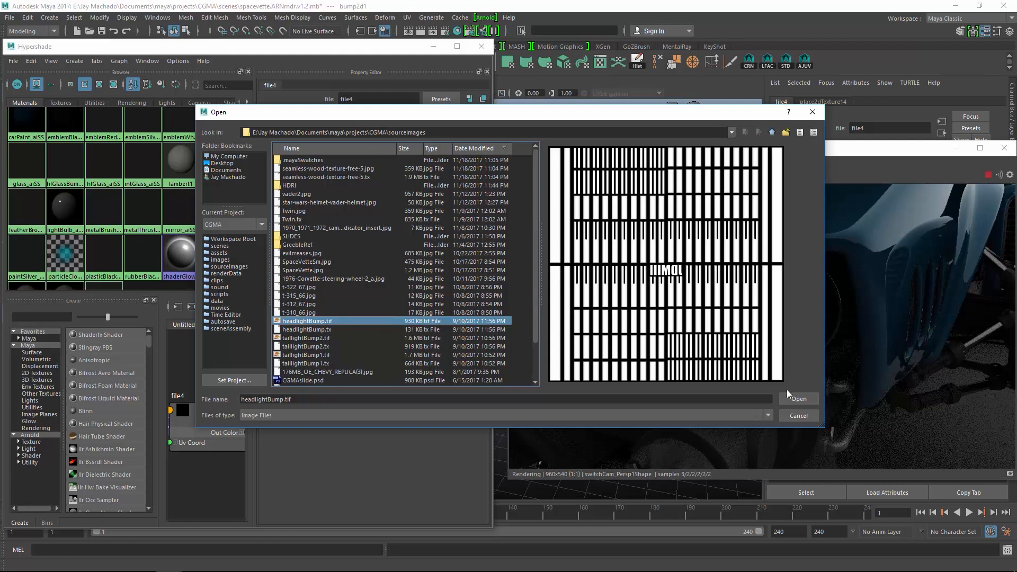
left_click(804, 398)
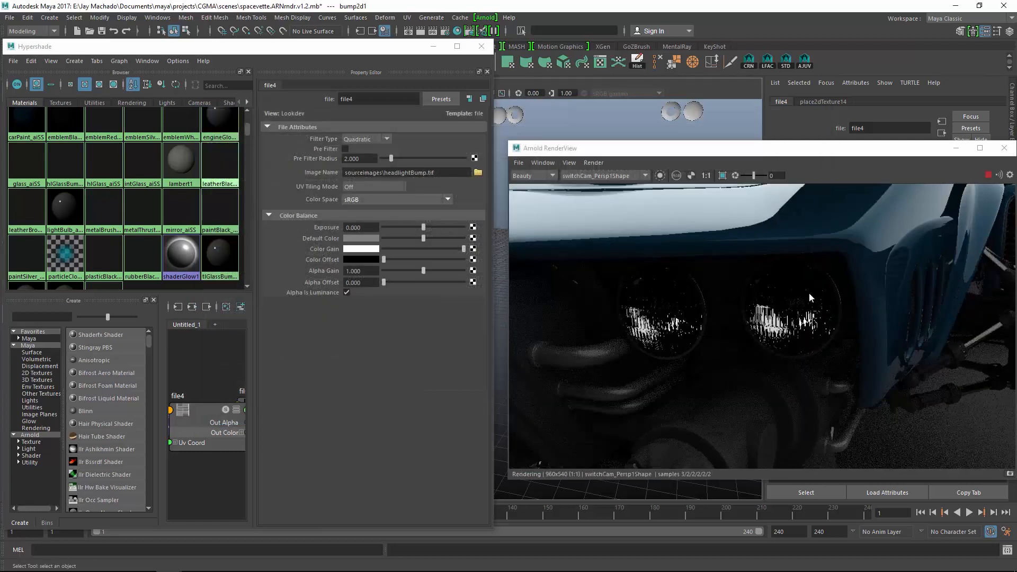
Step: Replace the settings of the lightBulb_aiSS material with the Incandescent_Bulb preset
left_click_drag(248, 129, 252, 156)
scroll(252, 157, "up", 2)
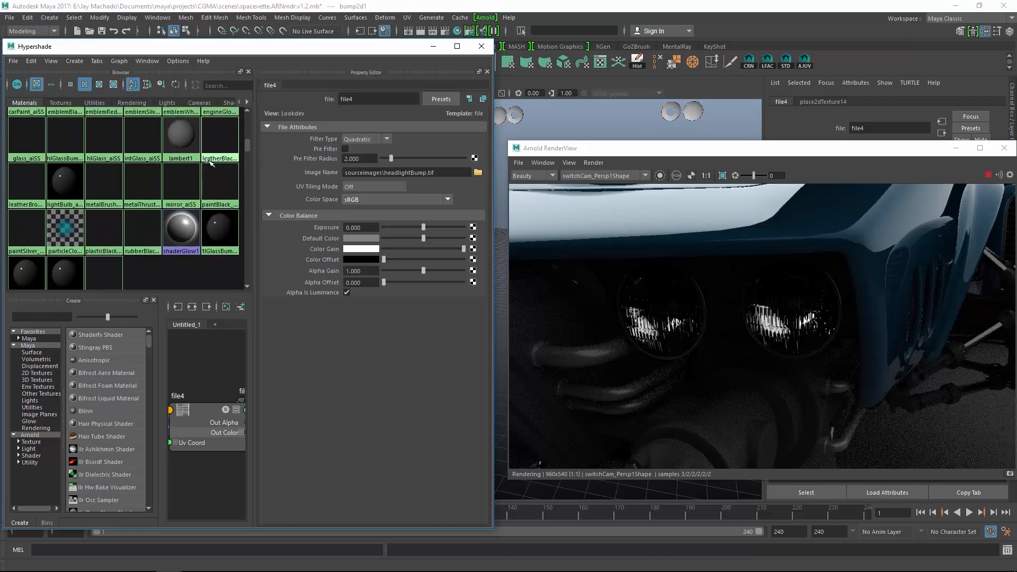
left_click(71, 187)
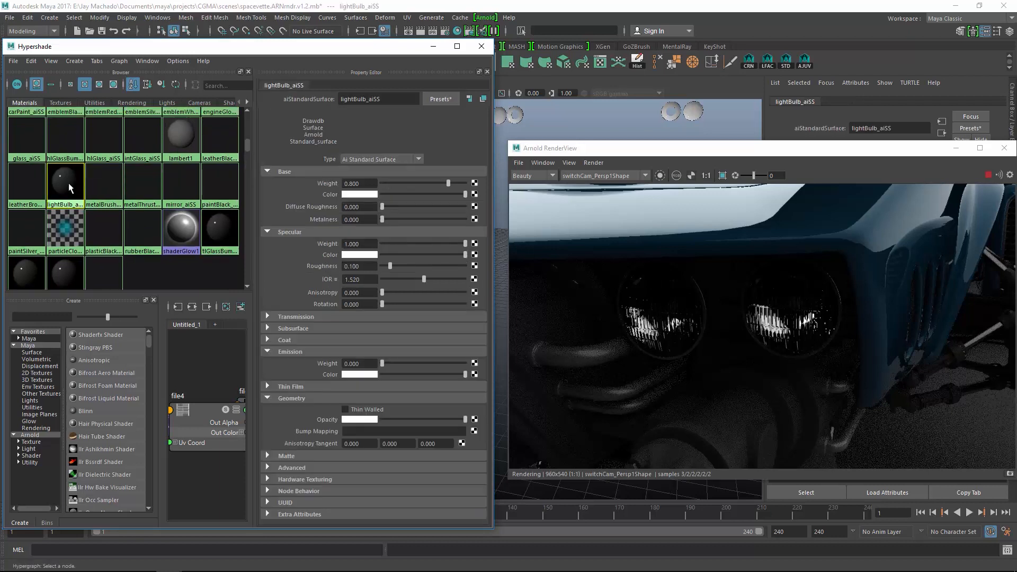
left_click(440, 100)
mouse_move(486, 298)
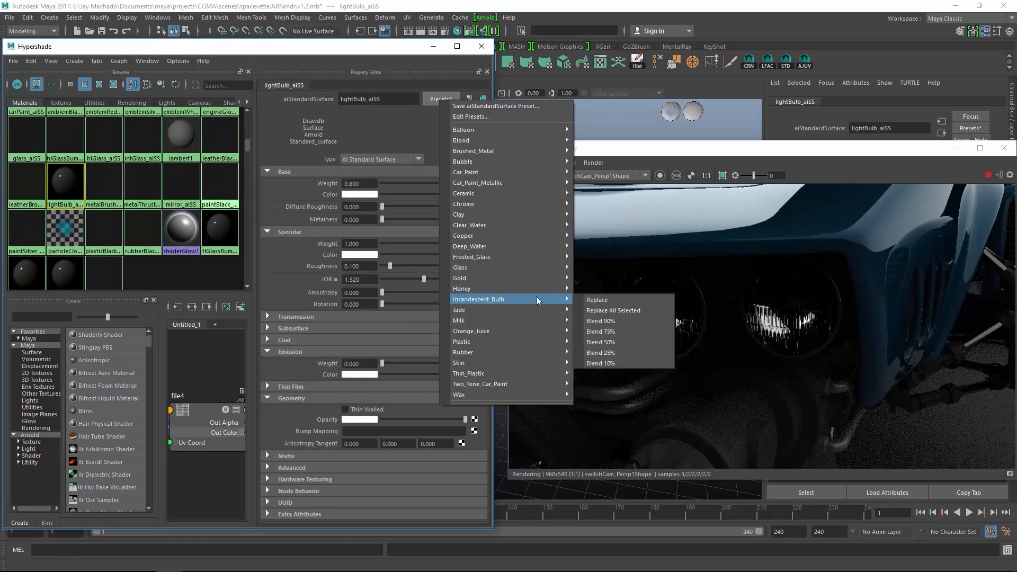
left_click(597, 298)
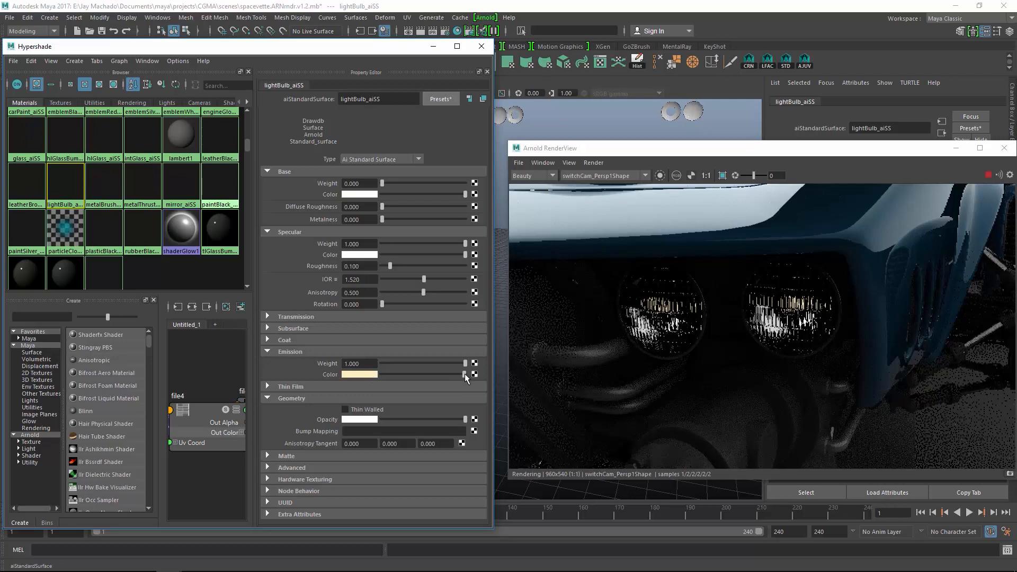
Step: Reduce the saturation of the lightBulb_aiSS emission color to 0.05 and check the headlights in the render
left_click_drag(463, 375, 481, 377)
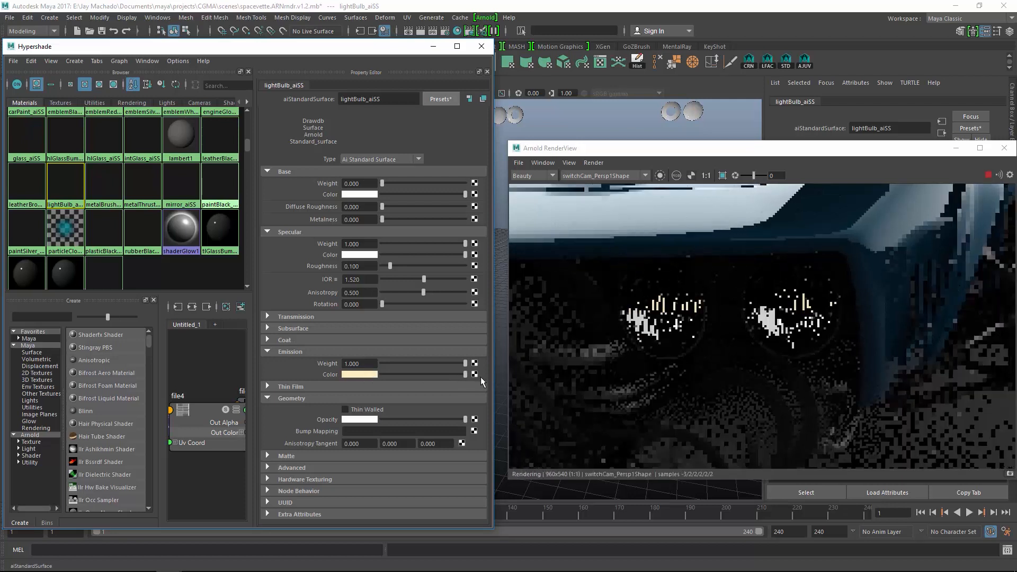
left_click(364, 373)
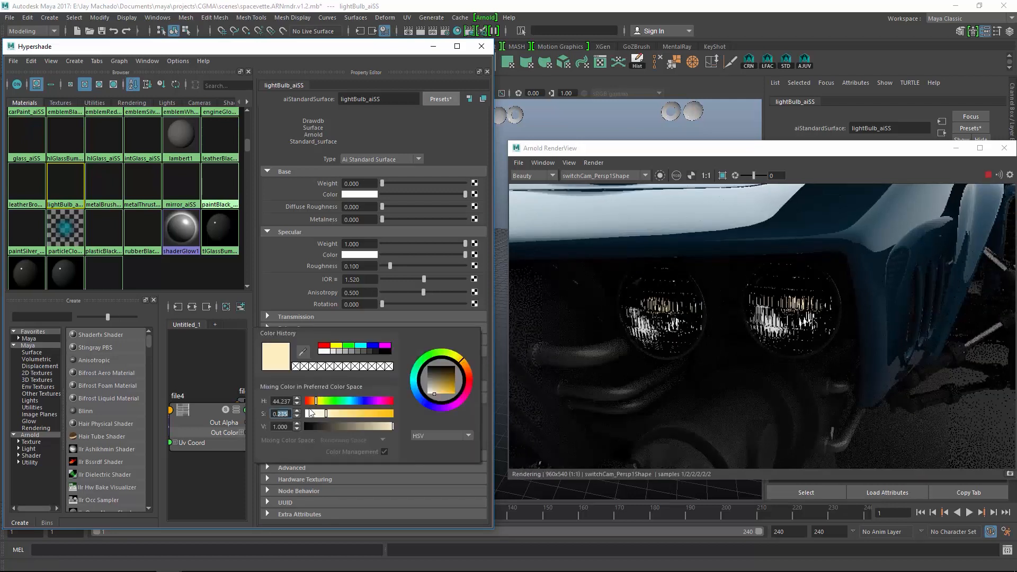
type("1")
key("Return")
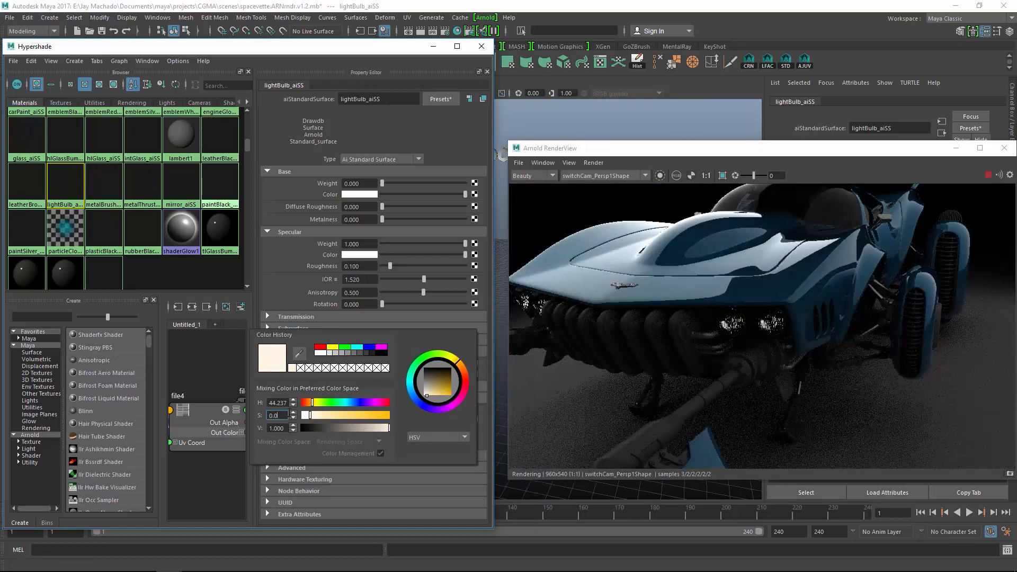
type("5")
key("Return")
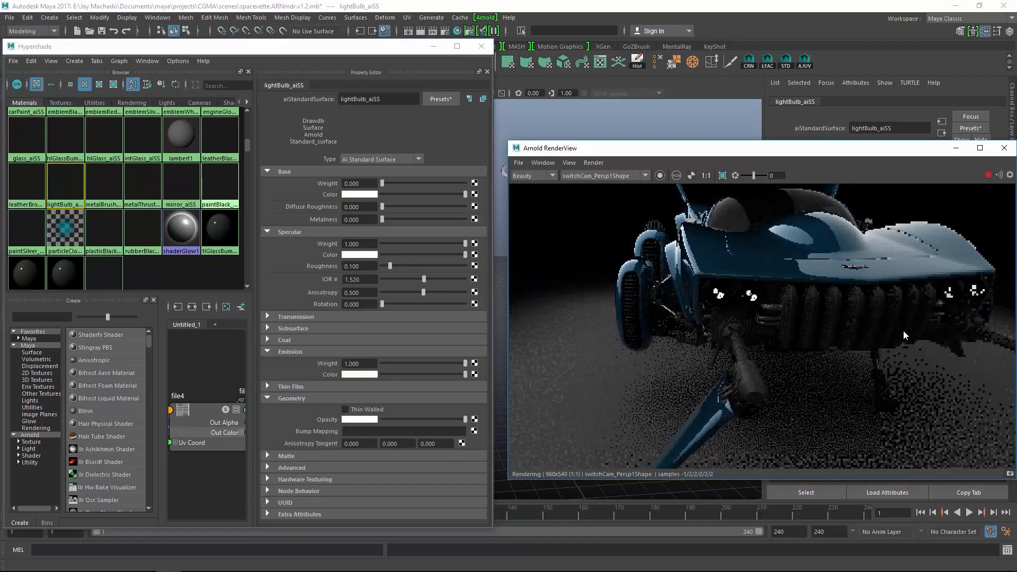
left_click_drag(893, 337, 811, 341, "alt")
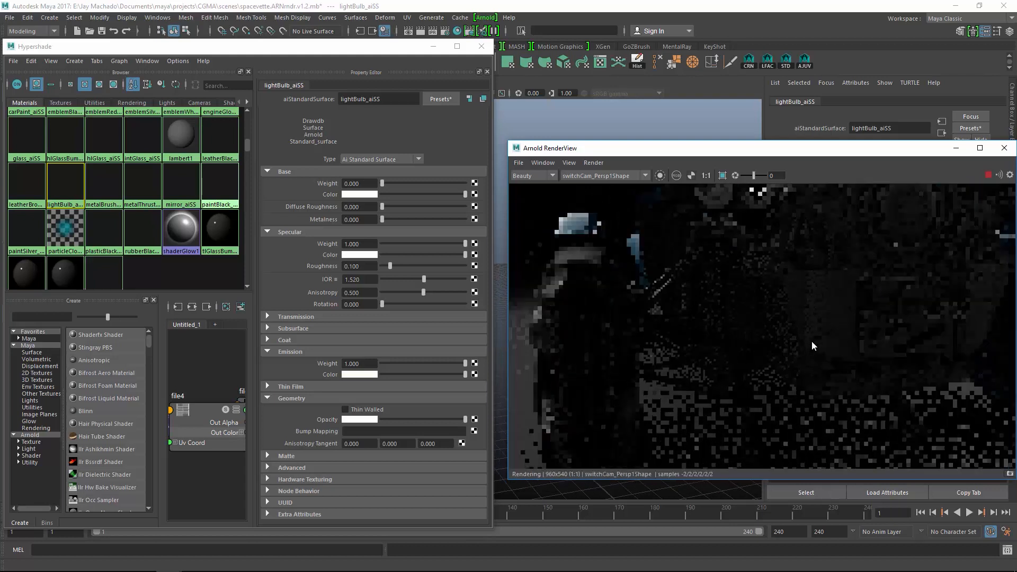
Step: Replace the settings of the taillight material tlGlass_aiSS with the Frosted_Glass preset
right_click_drag(812, 341, 830, 360, "alt")
middle_click_drag(812, 289, 809, 339, "alt")
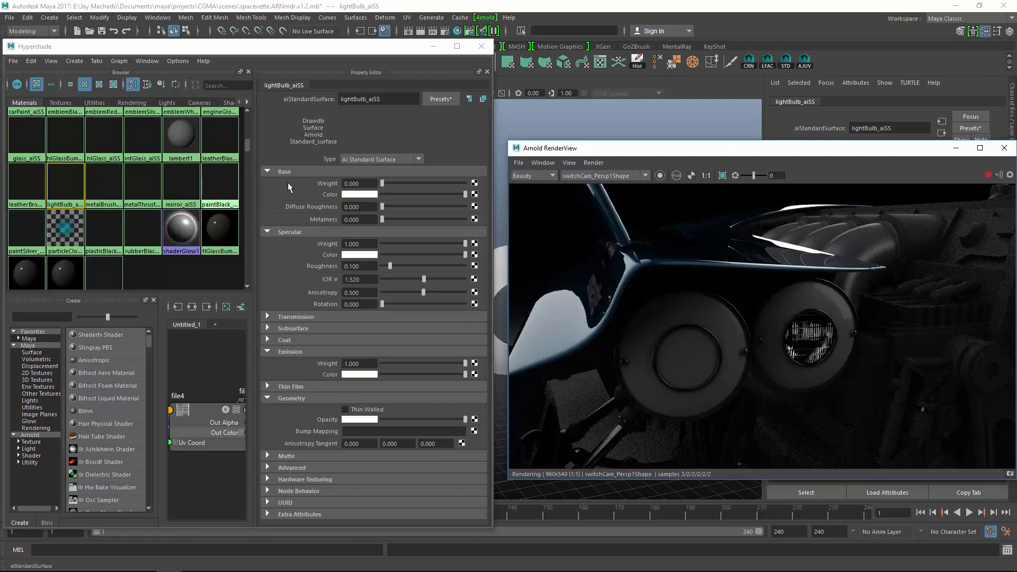
left_click_drag(246, 144, 246, 170)
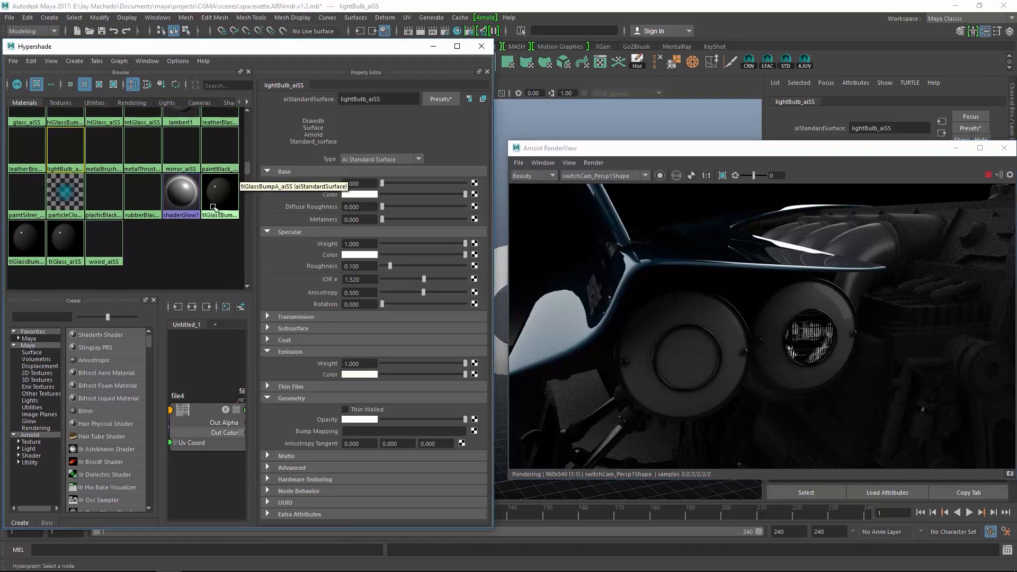
left_click(65, 242)
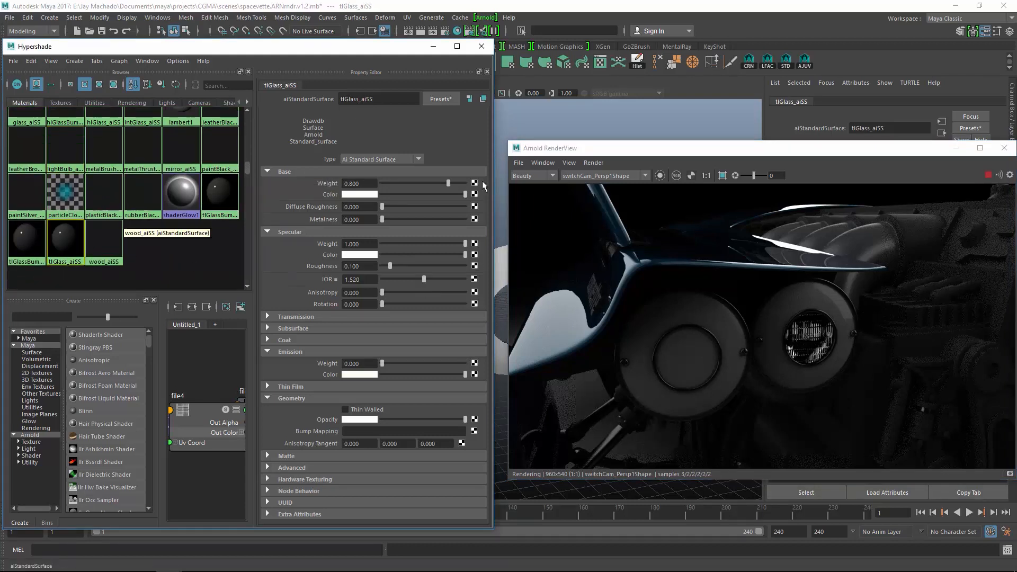
left_click(440, 99)
mouse_move(497, 265)
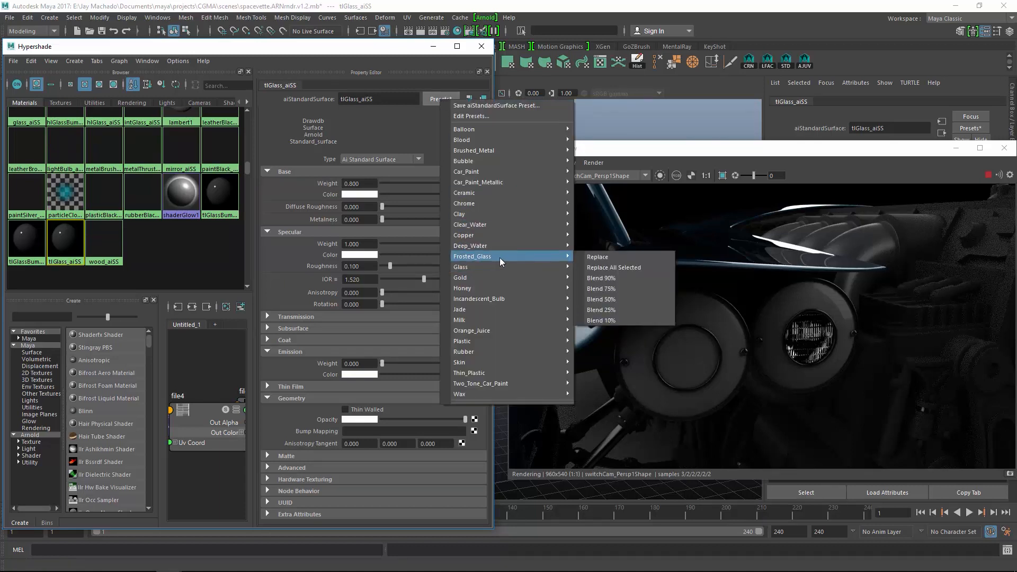
left_click(613, 257)
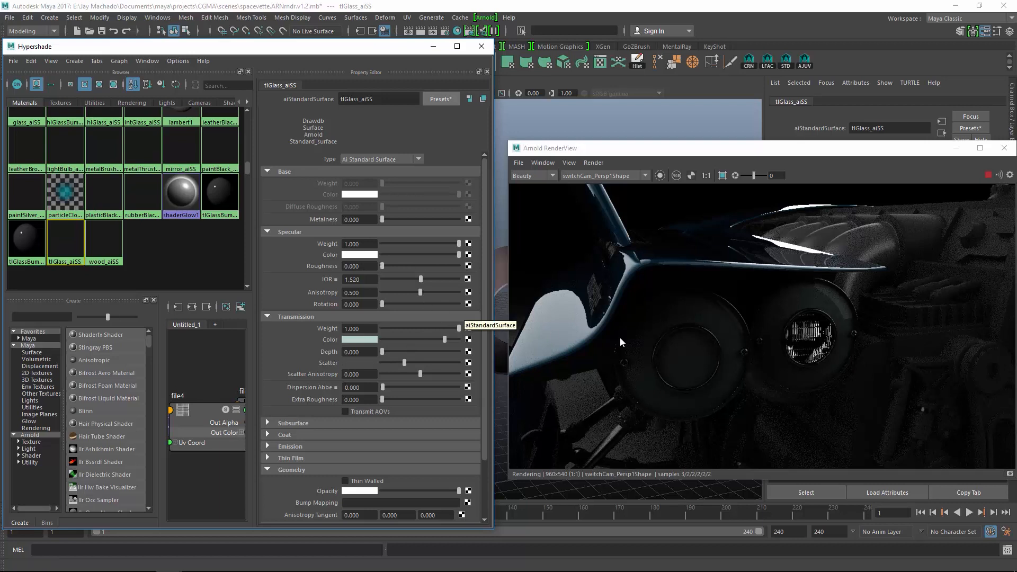
Step: Set the tlGlass_aiSS specular roughness to 0 and change its transmission color to a slightly darkened pure red
left_click_drag(412, 266, 382, 266)
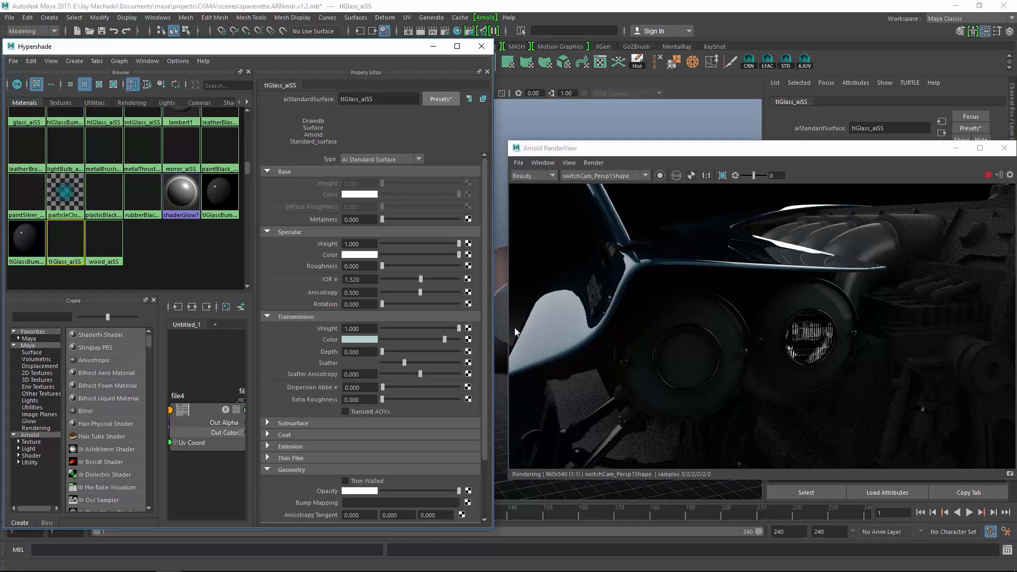
left_click(357, 338)
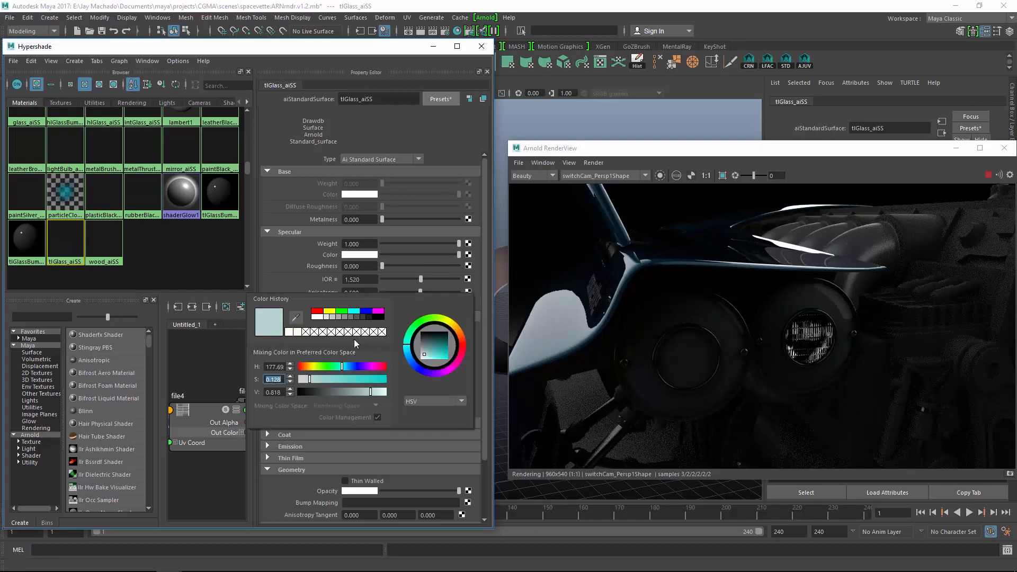
left_click(318, 312)
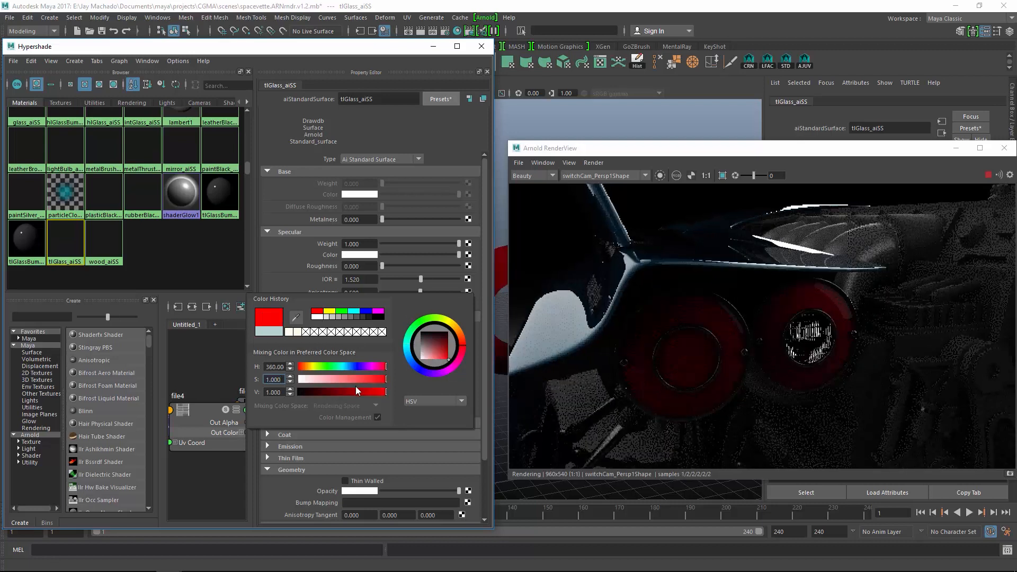
left_click_drag(350, 389, 355, 389)
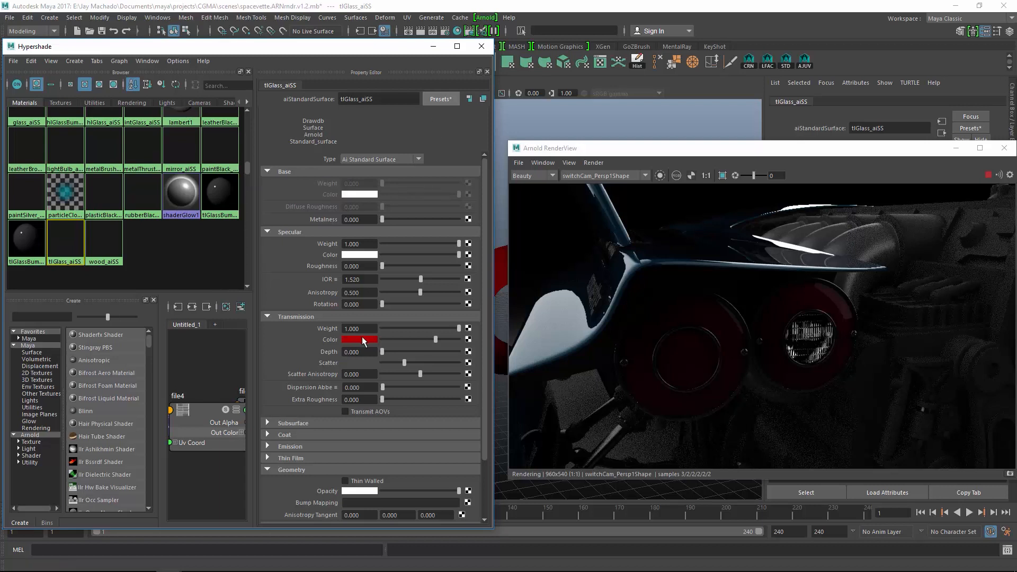
Step: Replace the settings of the tlGlassBumpA_aiSS material with the Frosted_Glass preset
left_click(223, 198)
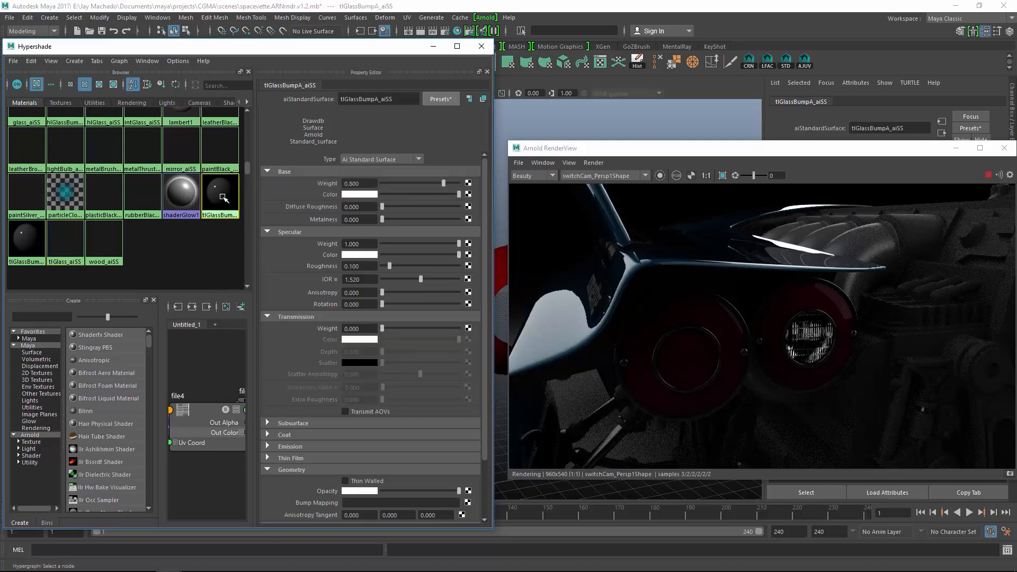
left_click(440, 99)
mouse_move(485, 258)
left_click(618, 256)
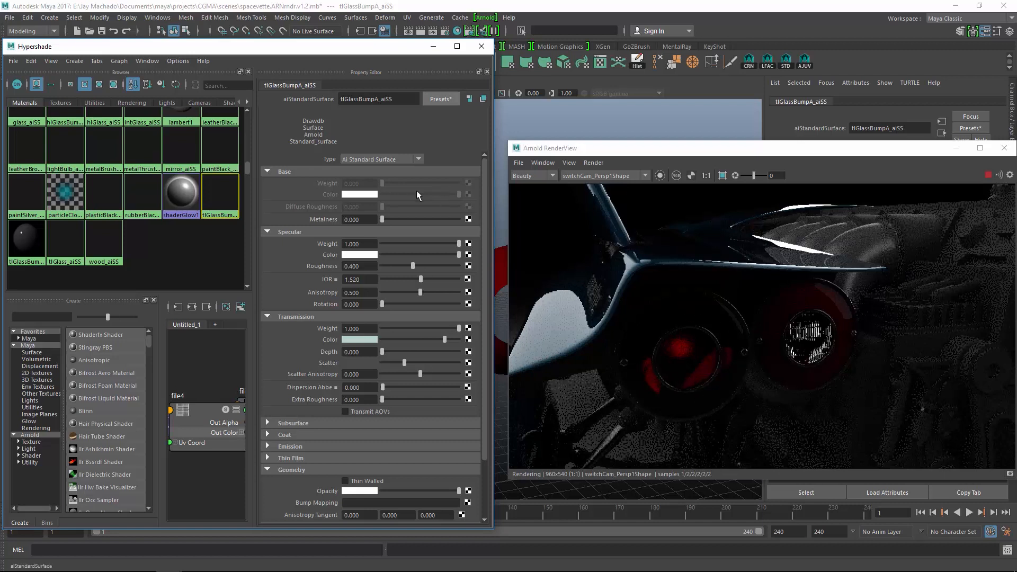
Step: Set the tlGlassBumpA_aiSS specular roughness to 0 and reuse the recent dark red as its transmission color
left_click_drag(412, 263, 357, 272)
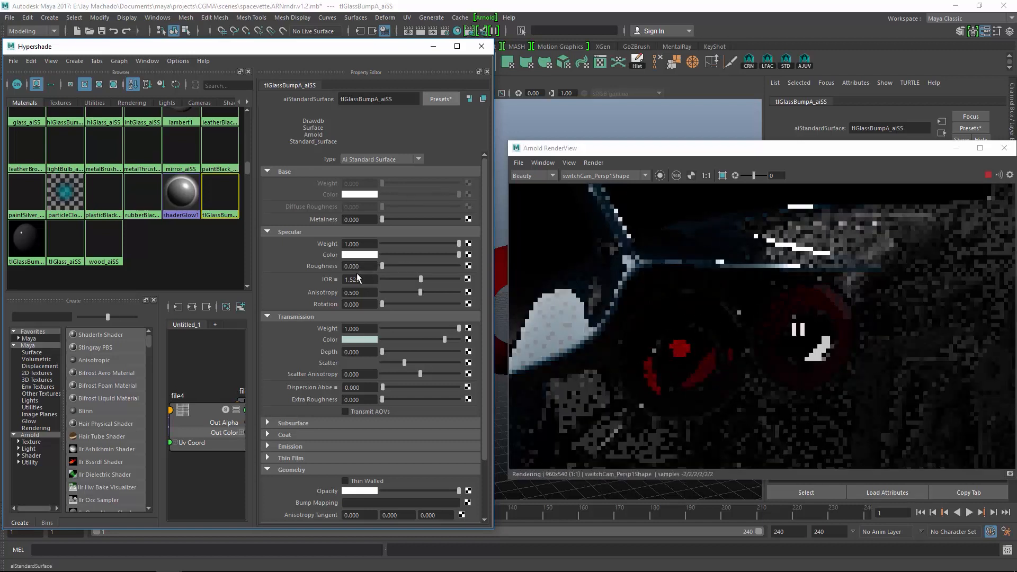
left_click(365, 340)
left_click(297, 332)
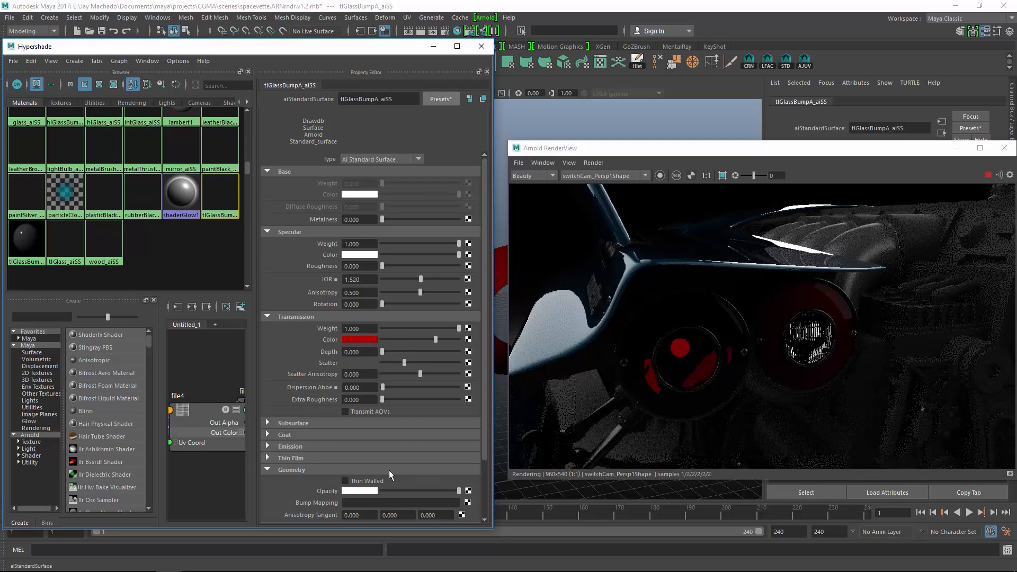
Step: Add a file texture using taillightBump1.tif as the bump mapping of tlGlassBumpA_aiSS
scroll(481, 366, "down", 3)
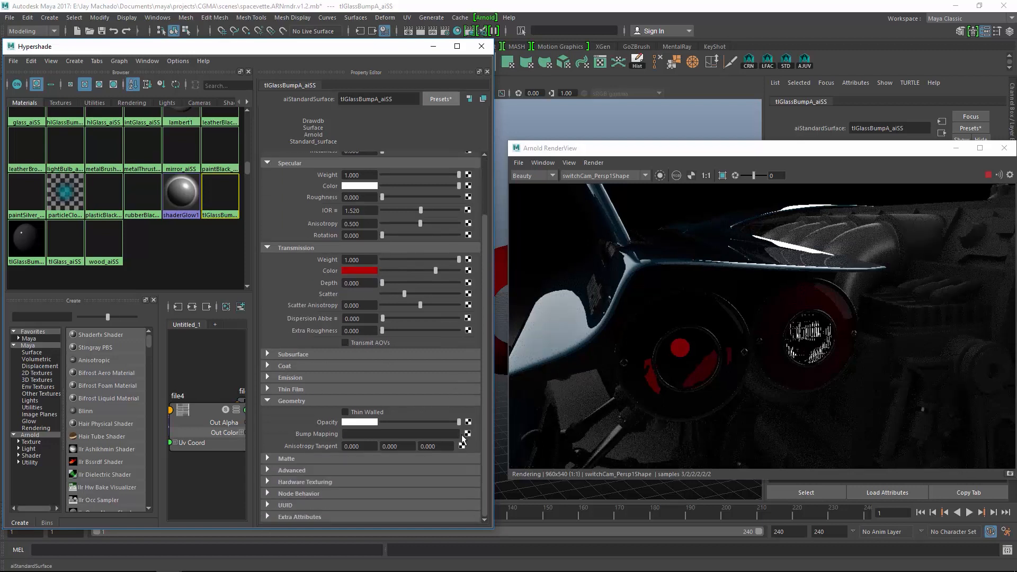
left_click(468, 433)
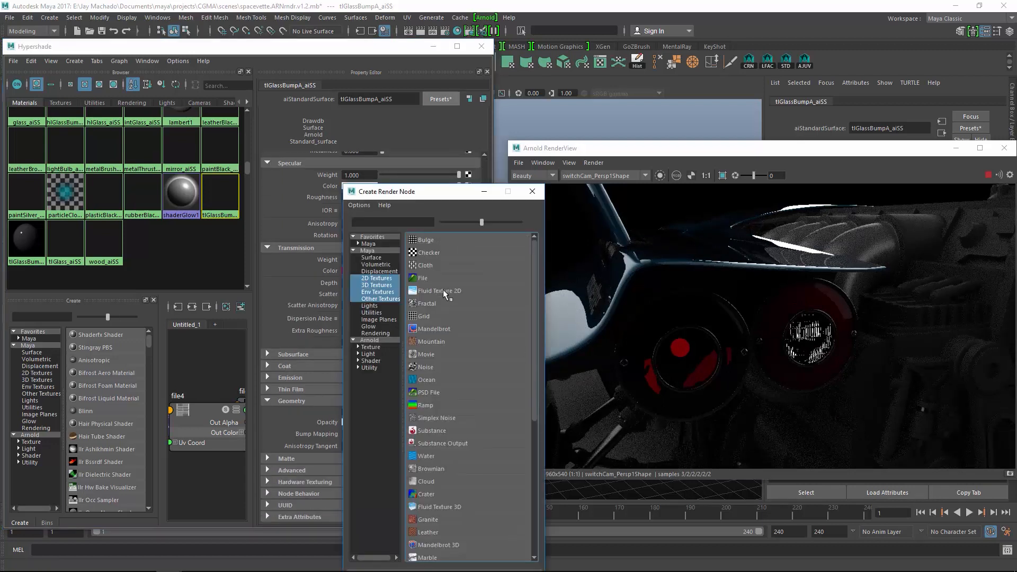
left_click(415, 277)
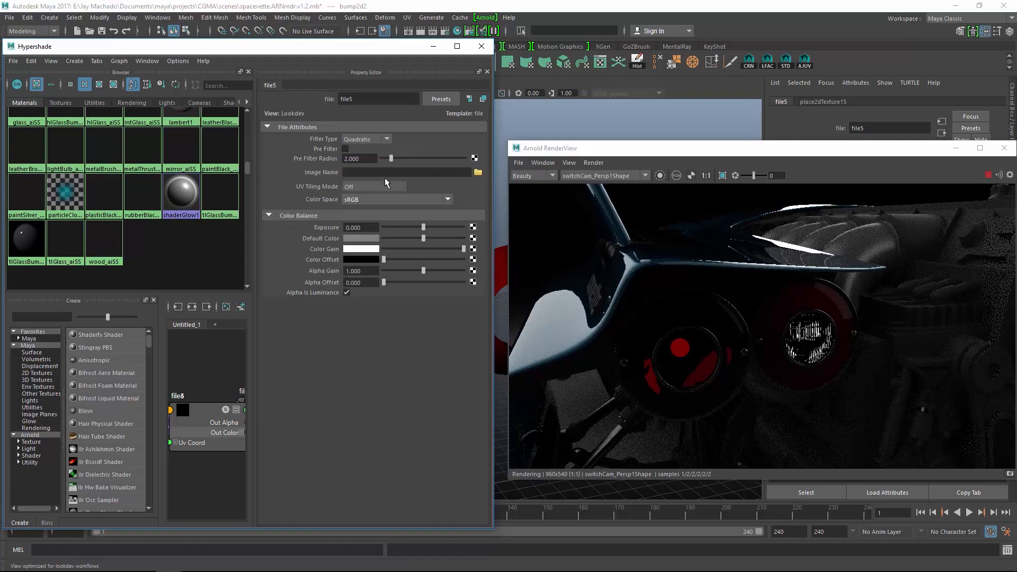
left_click(480, 174)
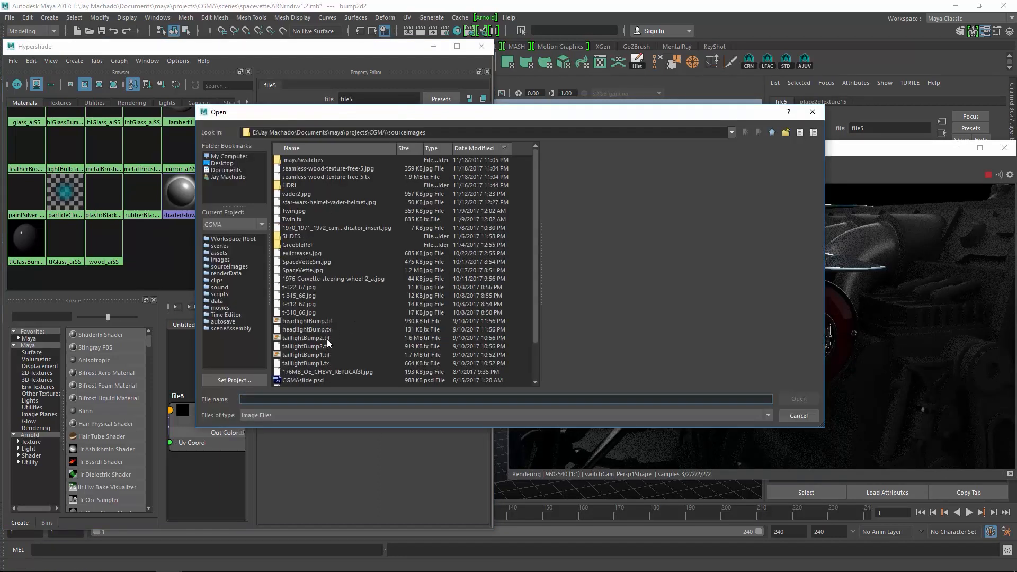
left_click(324, 355)
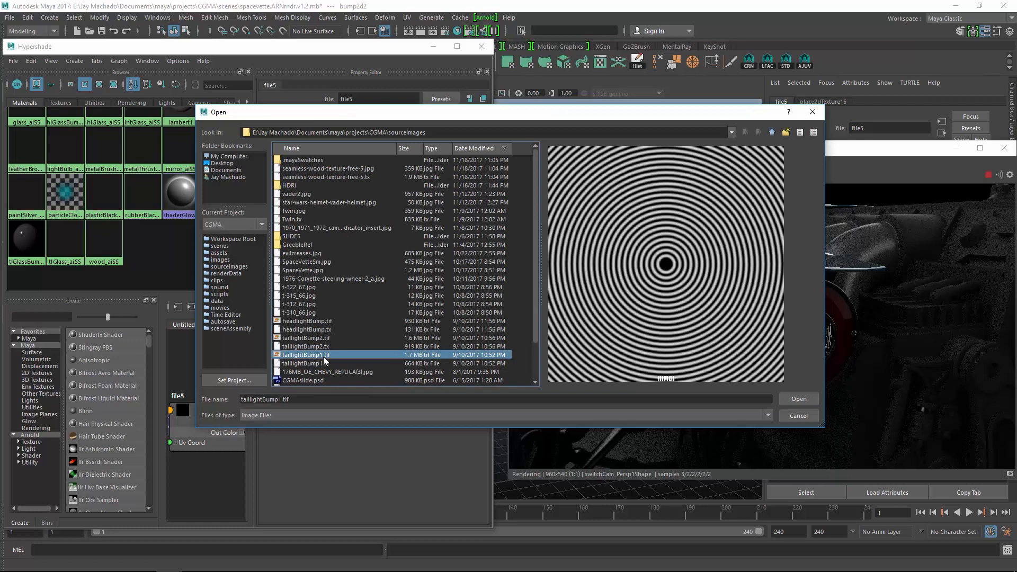
left_click(799, 399)
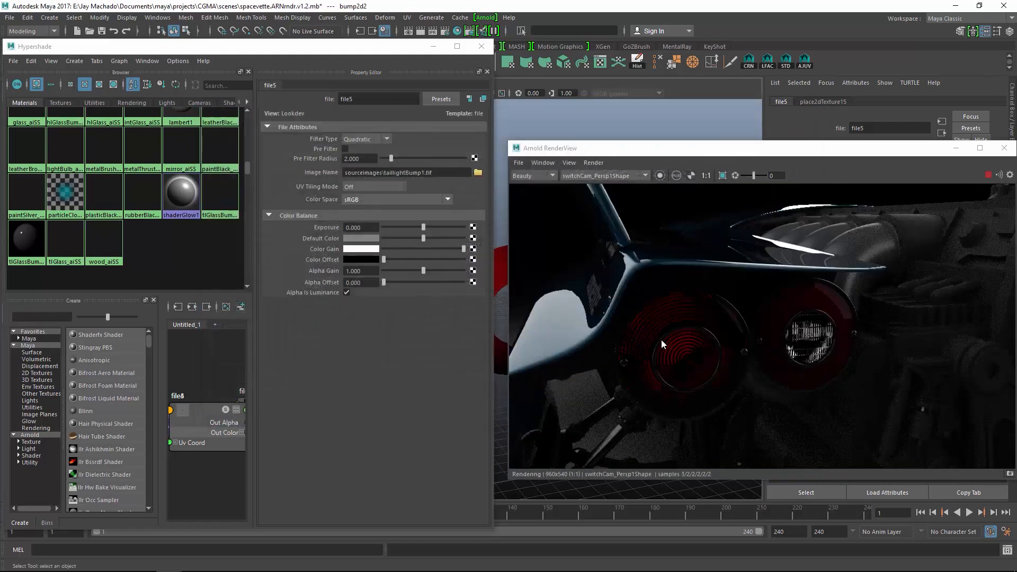
Step: Replace the settings of the tlGlassBumpB_aiSS material with the Frosted_Glass preset
left_click(35, 245)
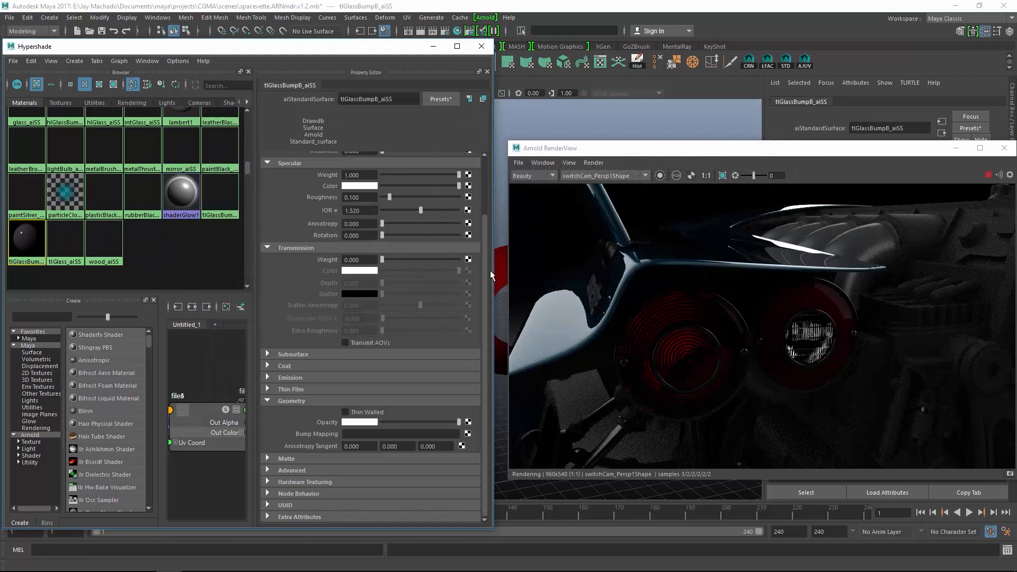
scroll(487, 220, "up", 3)
left_click(439, 100)
mouse_move(481, 312)
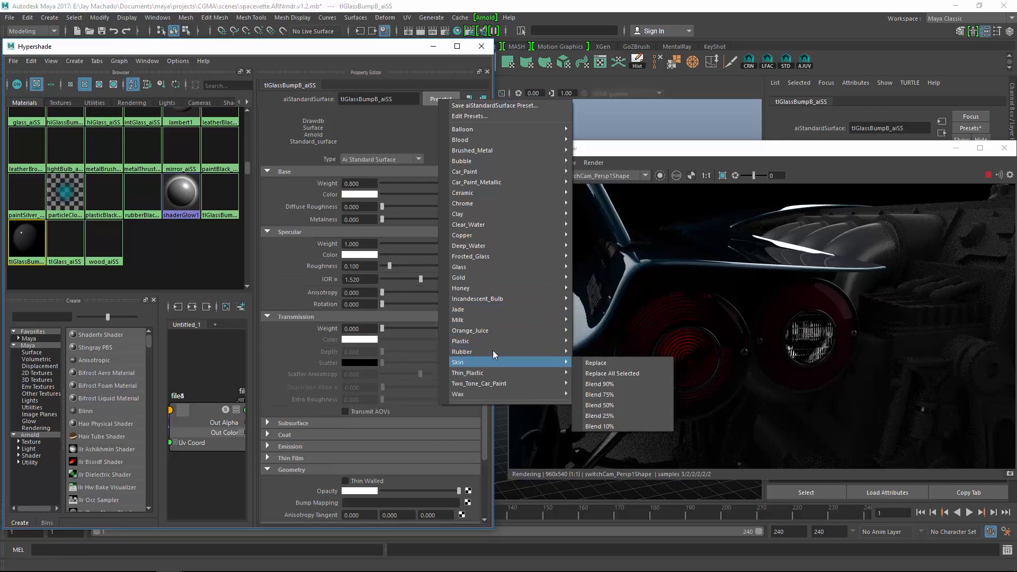
left_click(594, 257)
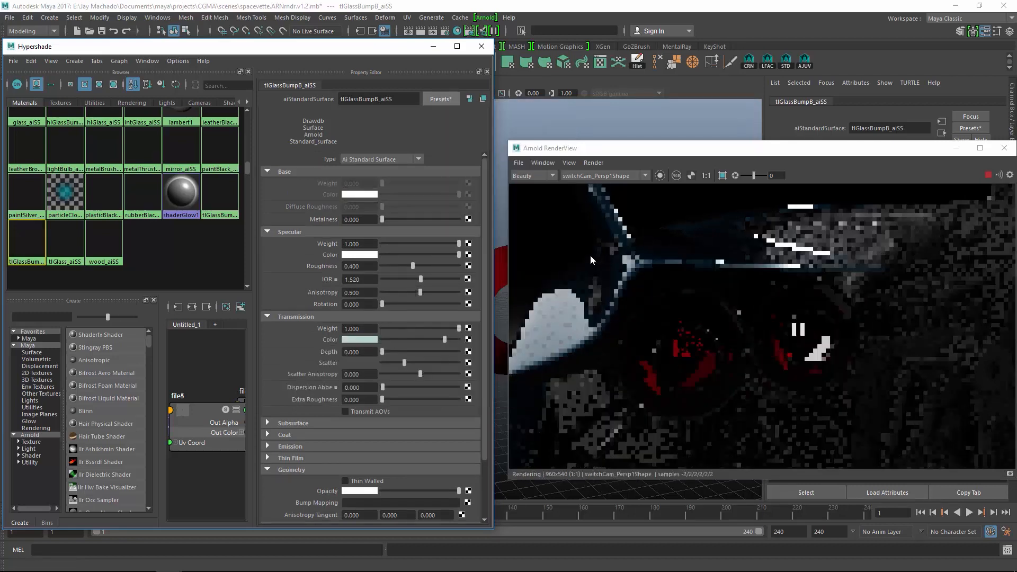
Step: Set the tlGlassBumpB_aiSS specular roughness to 0 and reuse the recent dark red as its transmission color
left_click_drag(414, 266, 351, 275)
left_click(360, 340)
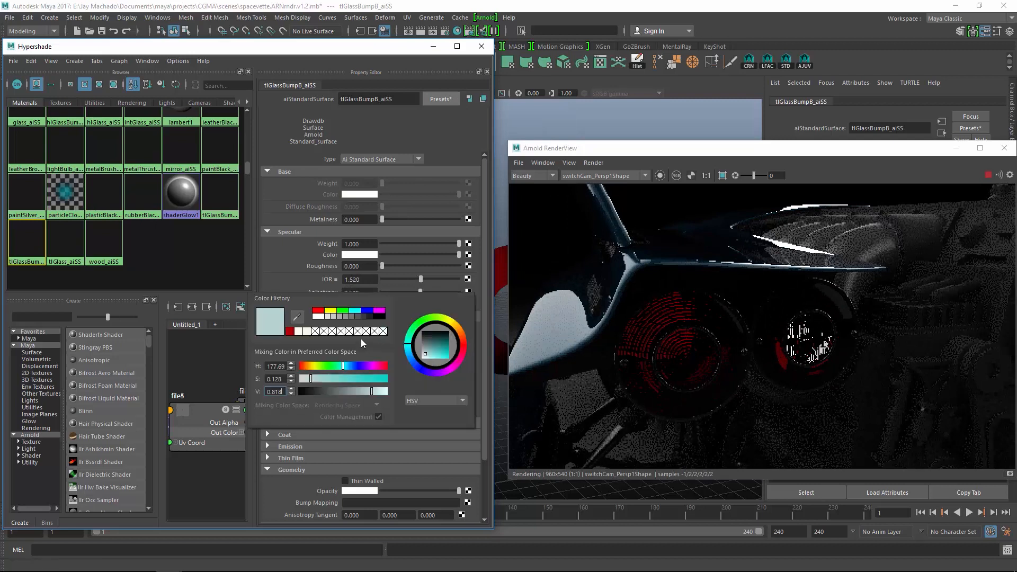
left_click(290, 331)
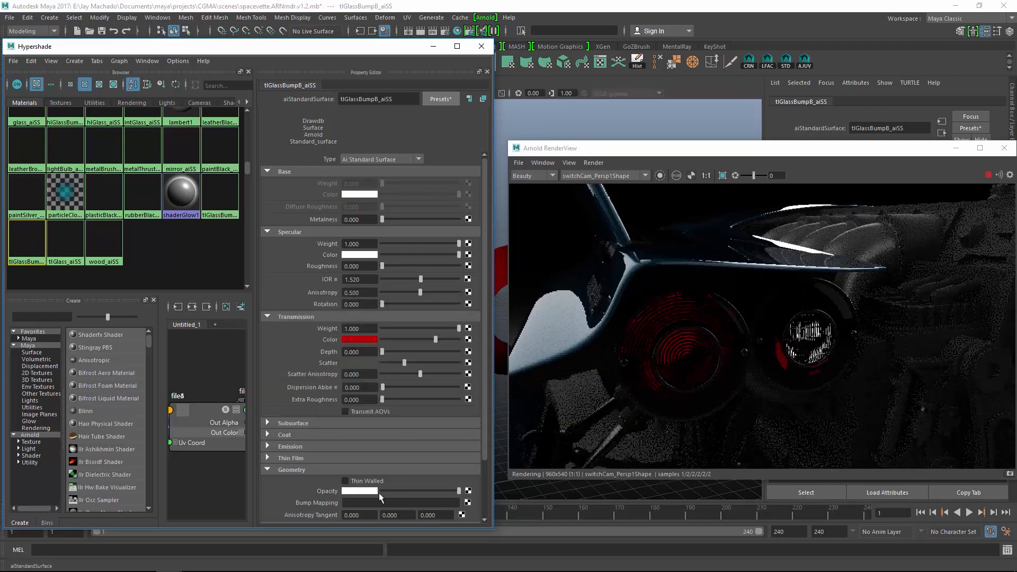
Step: Add a file texture using taillightBump2.tif as the bump mapping of tlGlassBumpB_aiSS
left_click(467, 502)
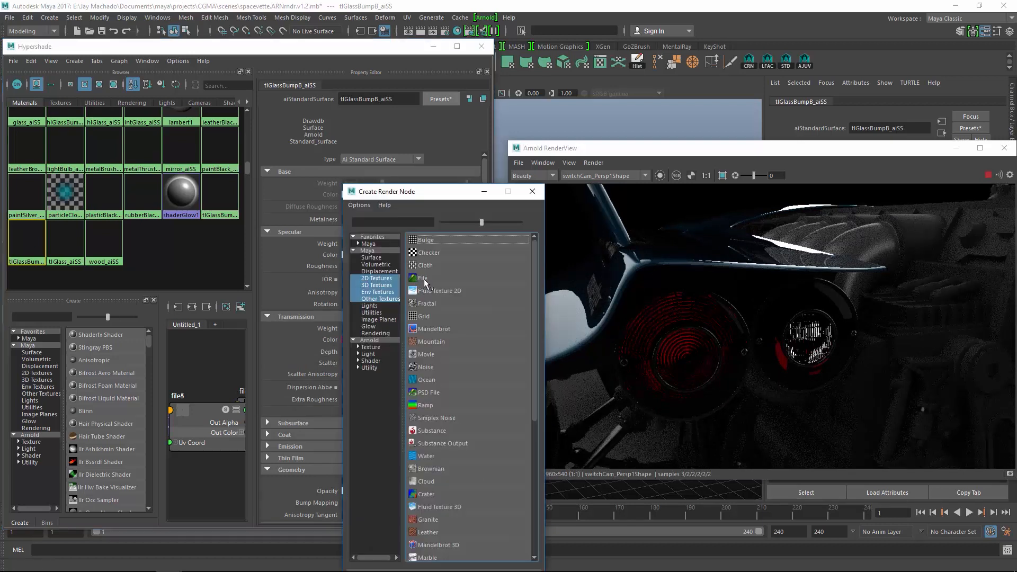
left_click(424, 279)
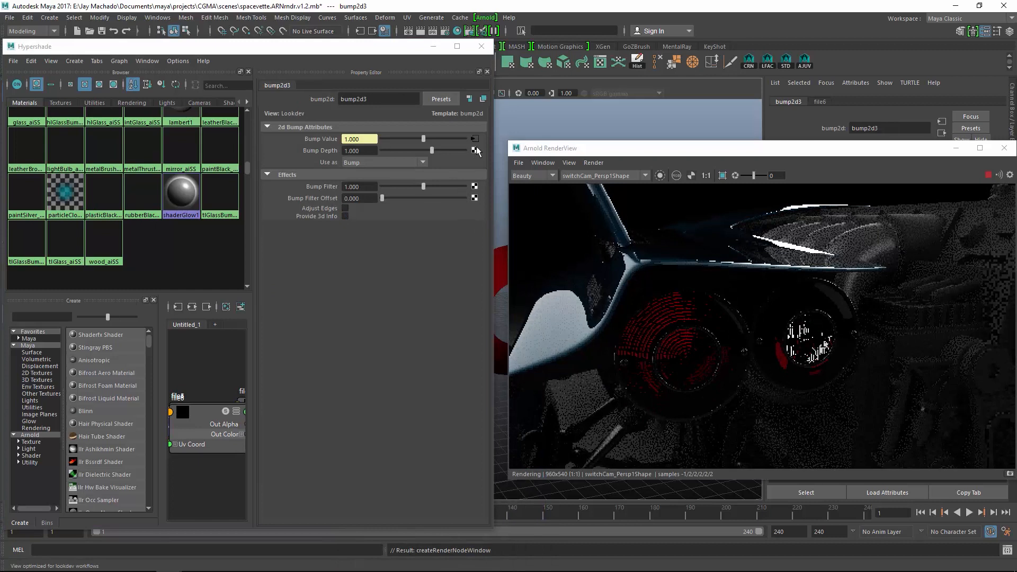
left_click(474, 139)
left_click(478, 172)
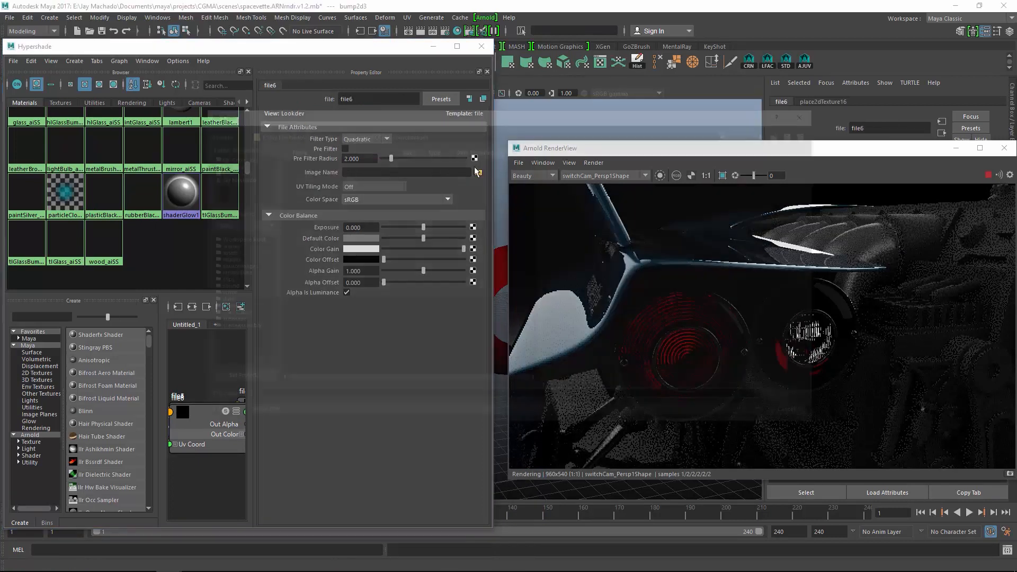
left_click(326, 339)
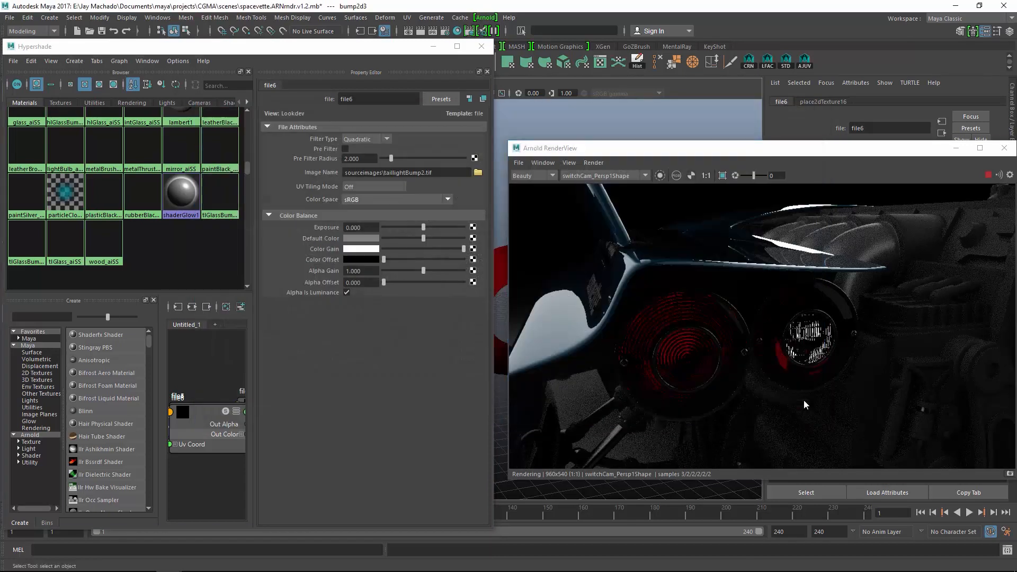
left_click(799, 399)
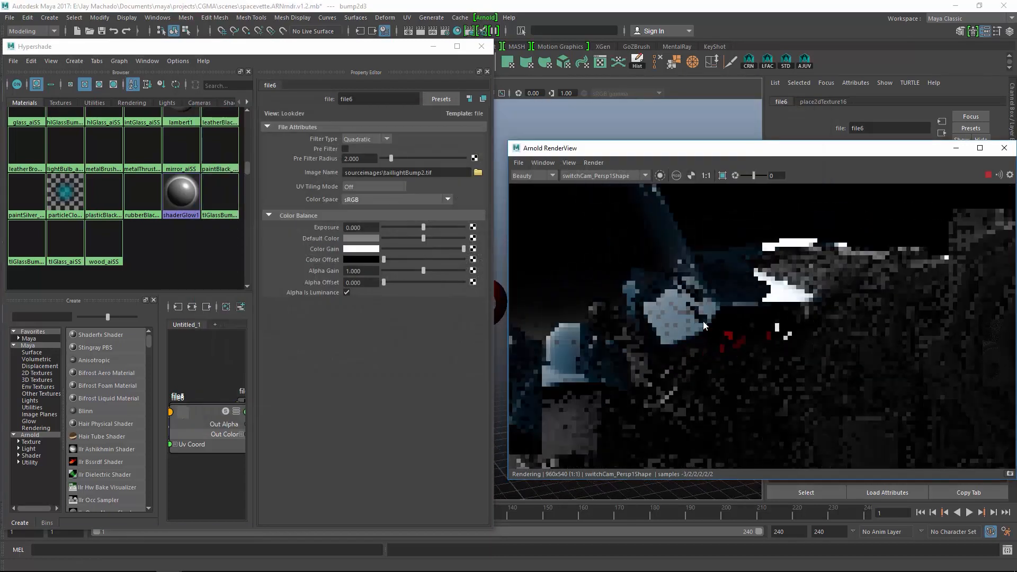
Step: Select the engineGlow_aiSS material and graph its node network in a cleared, widened Hypershade work area
left_click_drag(702, 326, 746, 333, "alt")
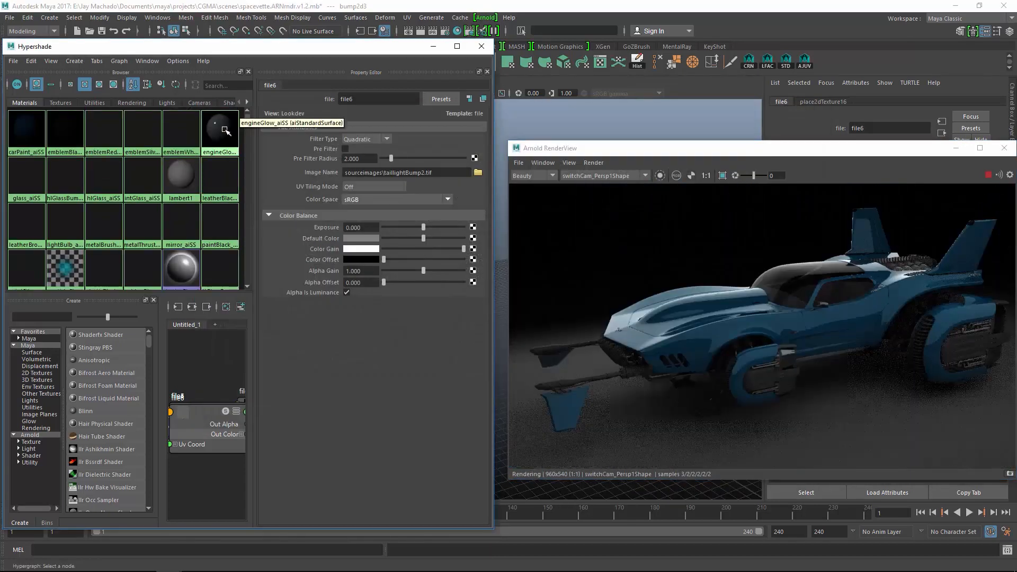
left_click(219, 130)
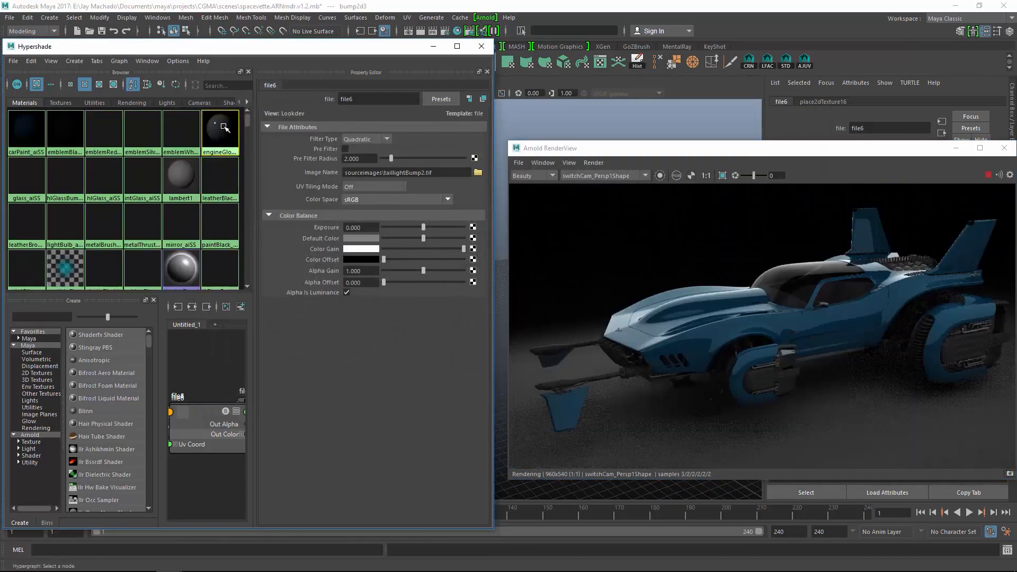
left_click_drag(714, 307, 677, 284, "alt")
right_click_drag(677, 284, 742, 290, "alt")
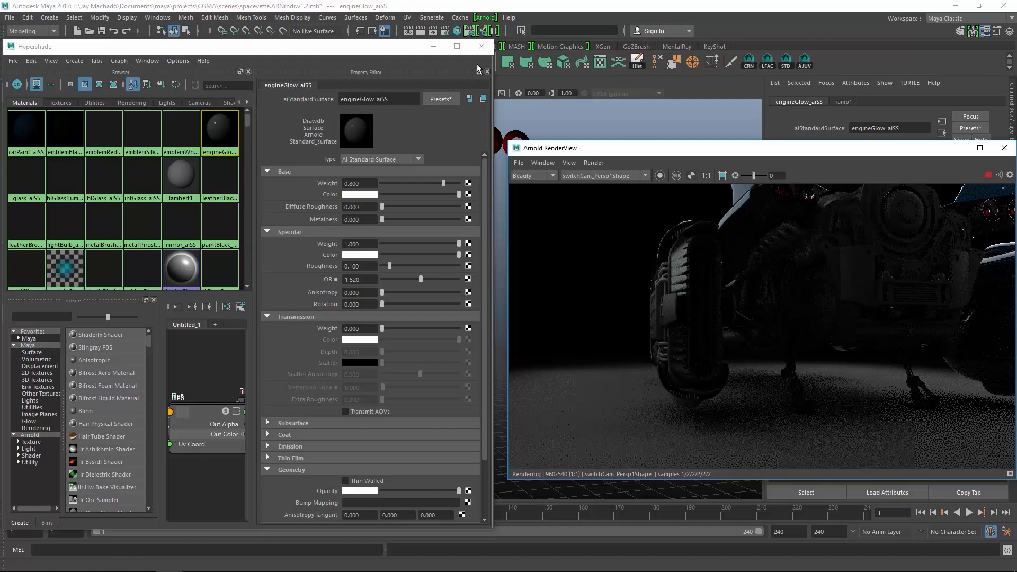
left_click_drag(496, 66, 672, 67)
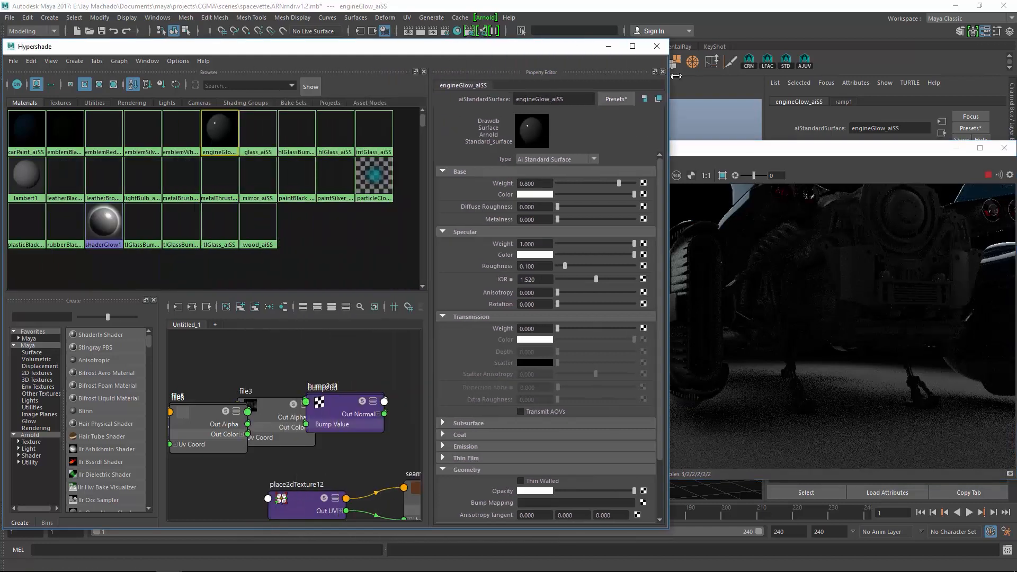
left_click(226, 308)
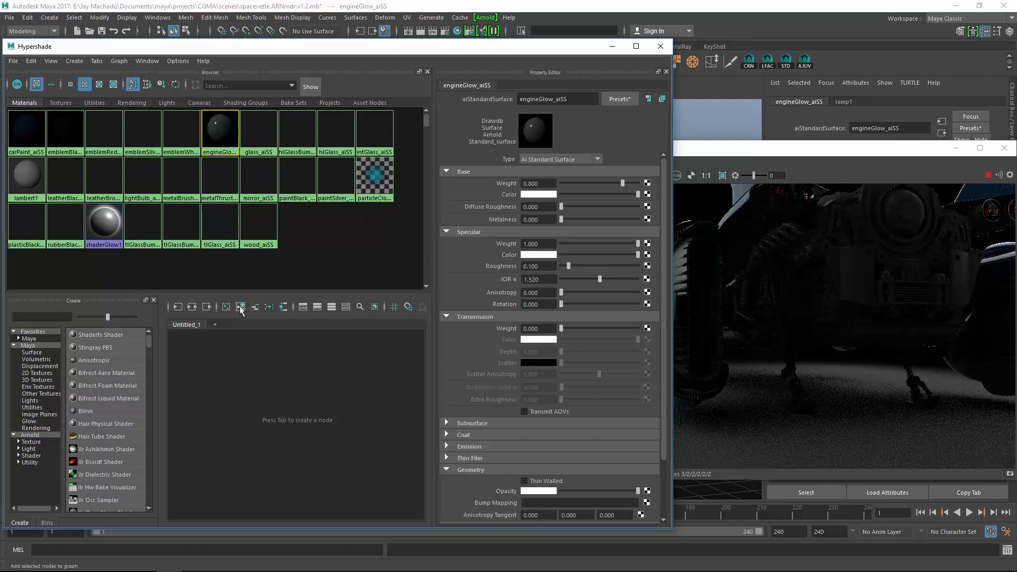
left_click(207, 308)
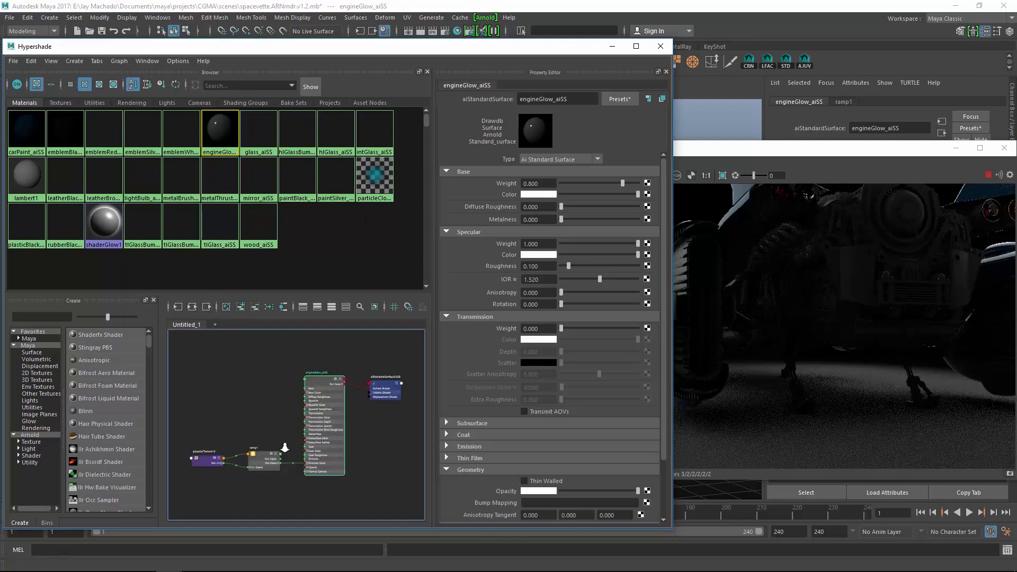
Step: Trace the ramp1 connection to the engineGlow_aiSS emission color and set that material's emission weight to 1
scroll(290, 392, "up", 4)
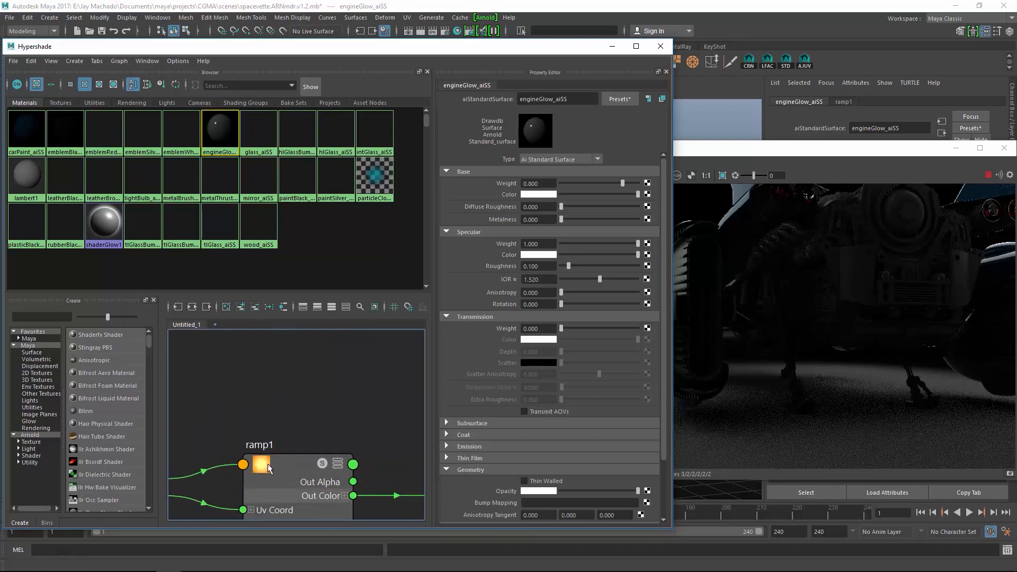
middle_click_drag(371, 431, 283, 377, "alt")
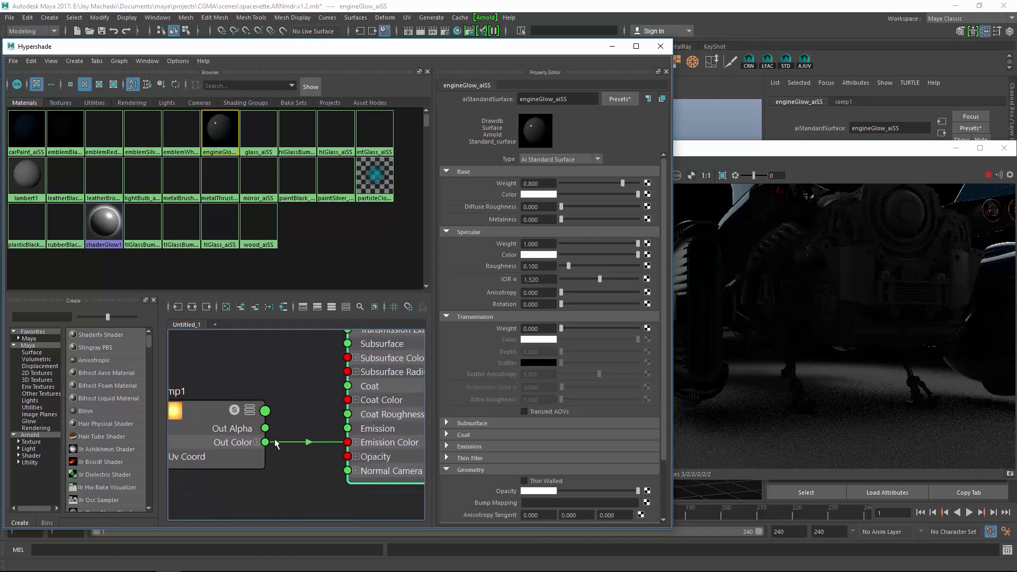
right_click_drag(354, 418, 332, 388, "alt")
middle_click_drag(332, 388, 275, 396, "alt")
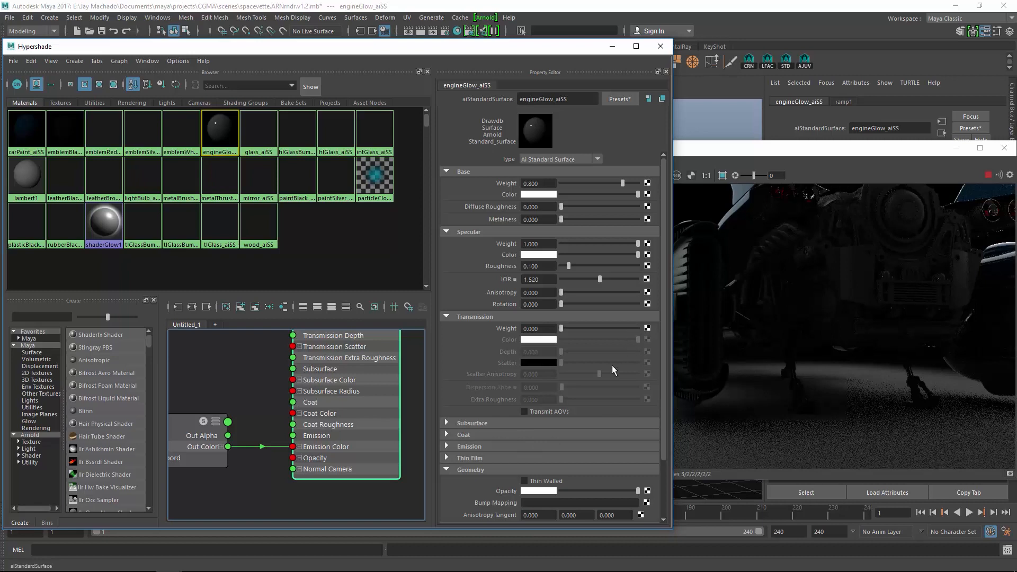
left_click(447, 317)
left_click(446, 352)
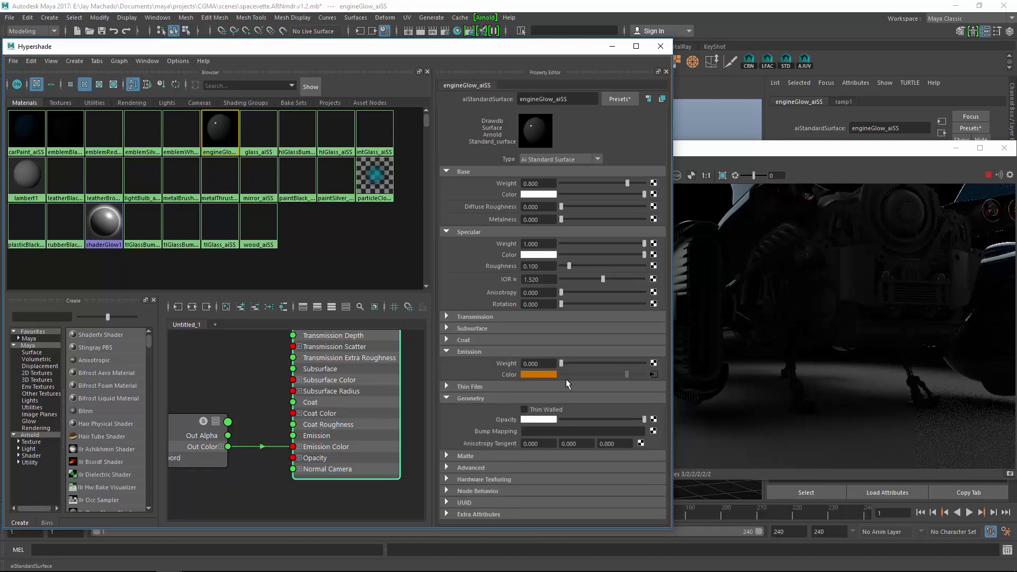
left_click_drag(562, 364, 682, 378)
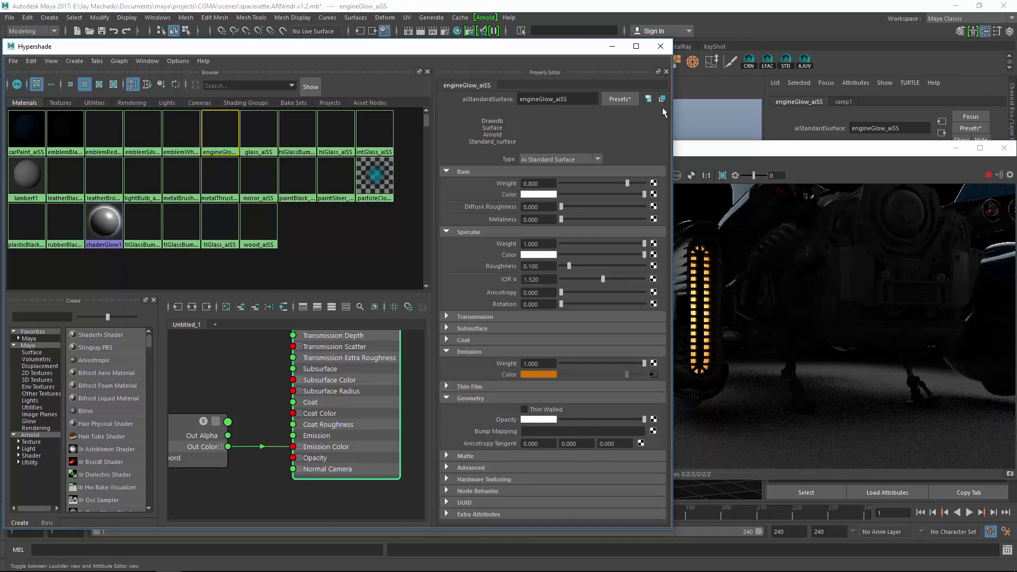
Step: Examine the whole car and a close-up of its engine in the live Arnold render
left_click(853, 304)
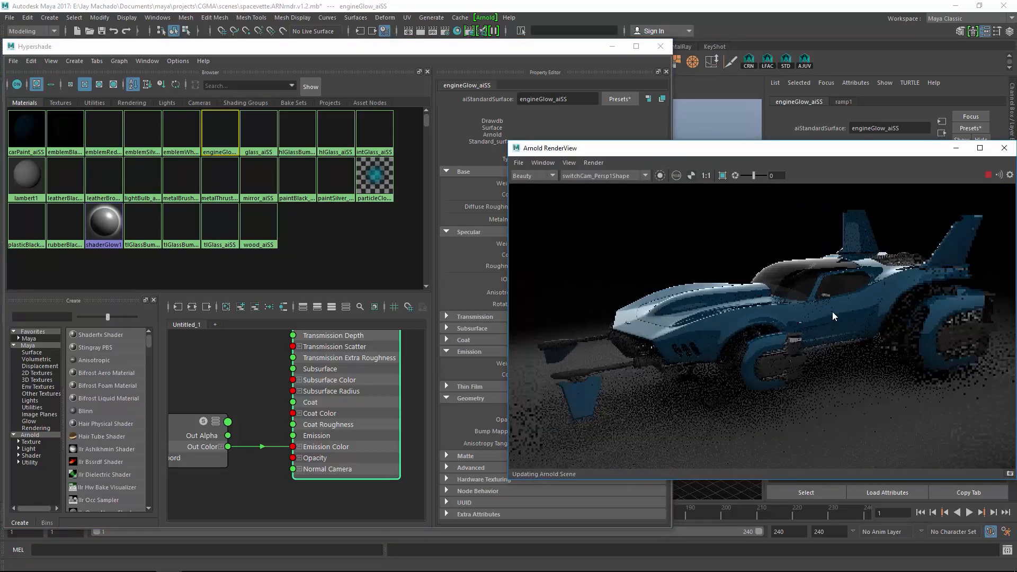
left_click_drag(832, 311, 855, 326, "alt")
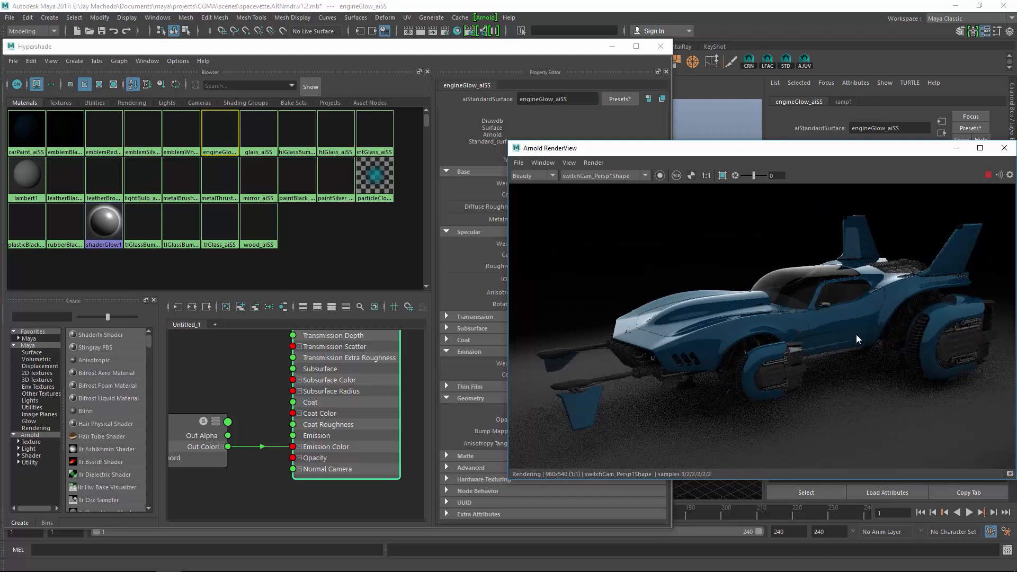
left_click_drag(858, 349, 748, 257, "alt")
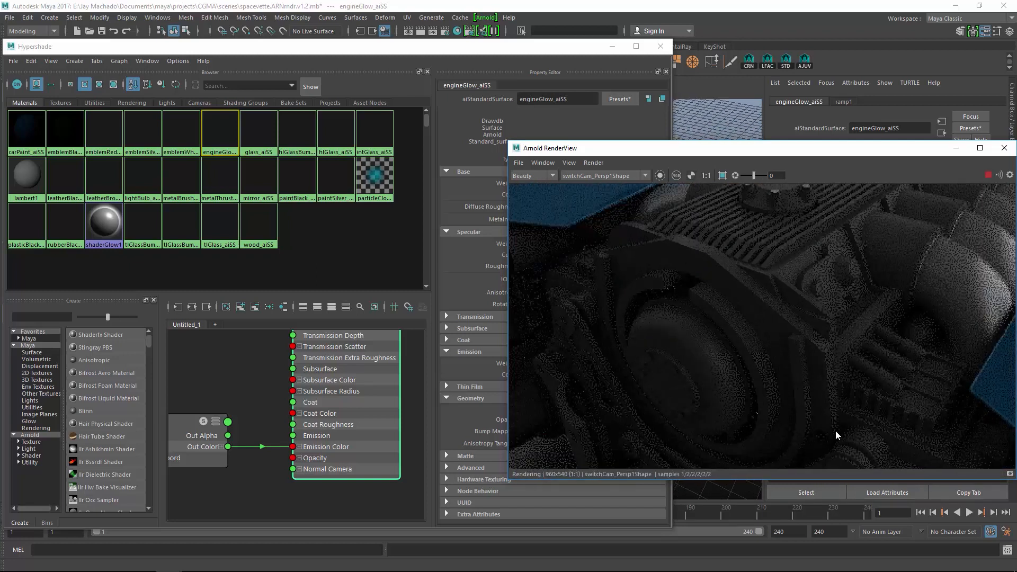
left_click_drag(876, 295, 947, 201, "alt")
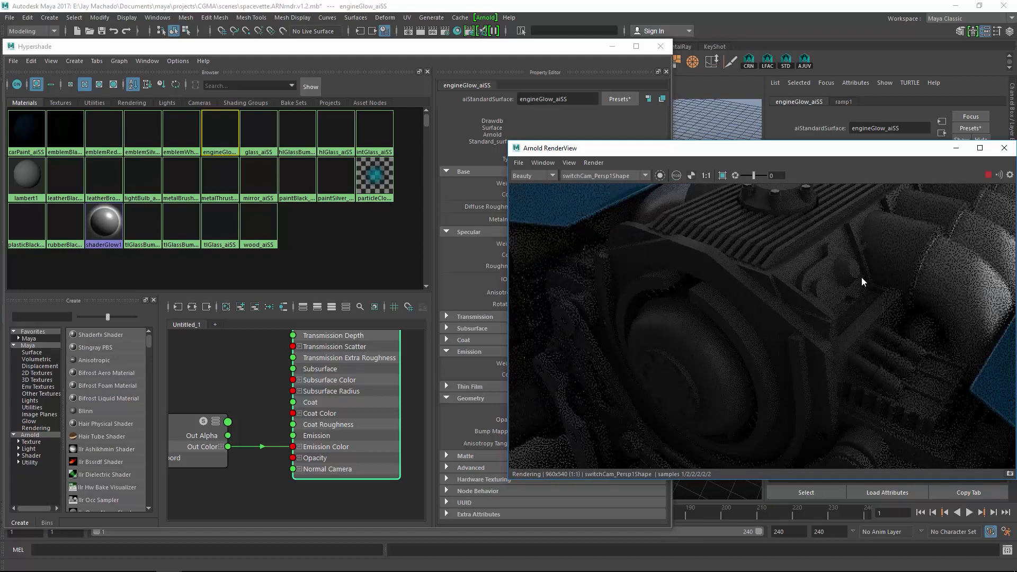
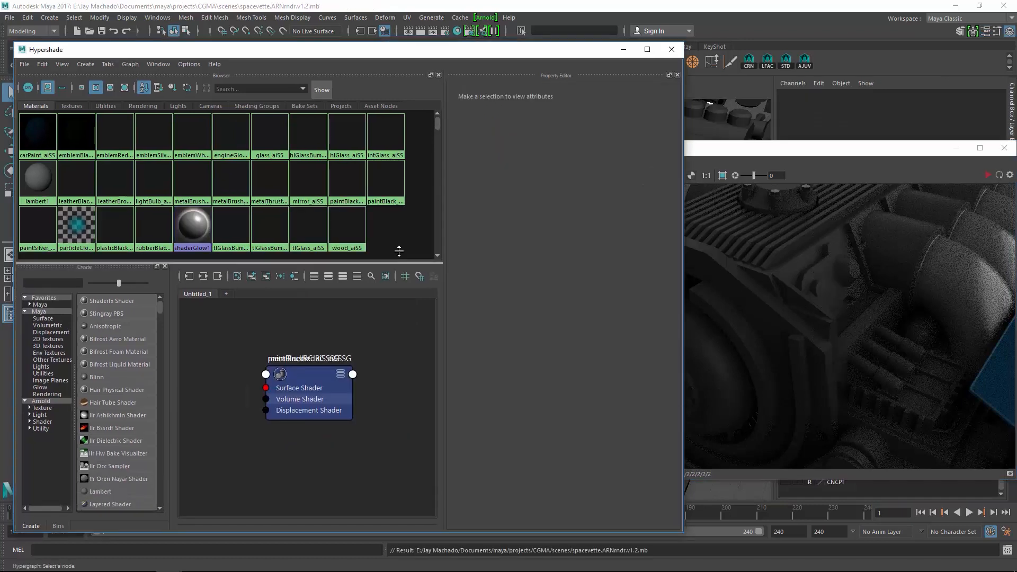
left_click_drag(399, 258, 399, 214)
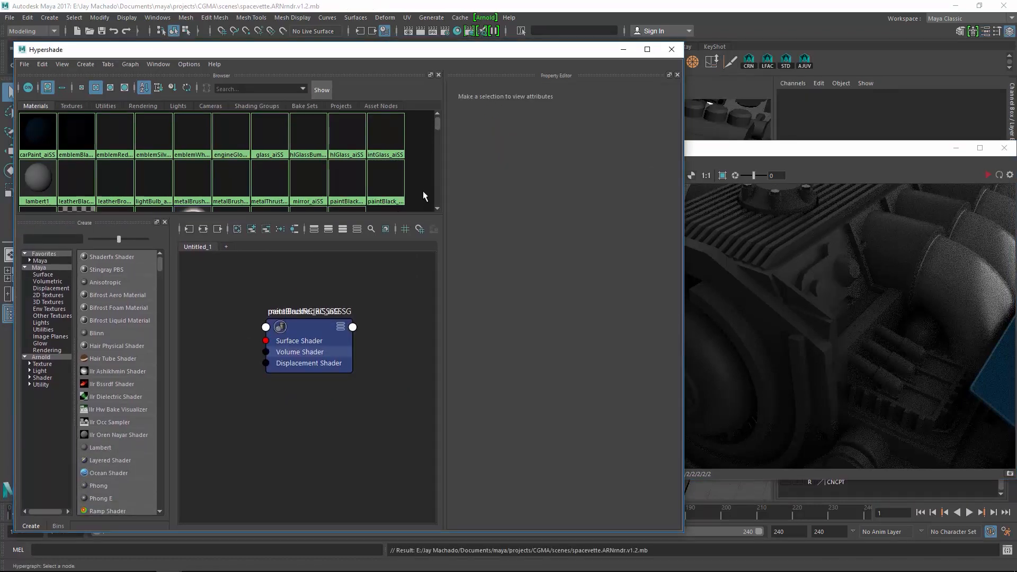
left_click(860, 155)
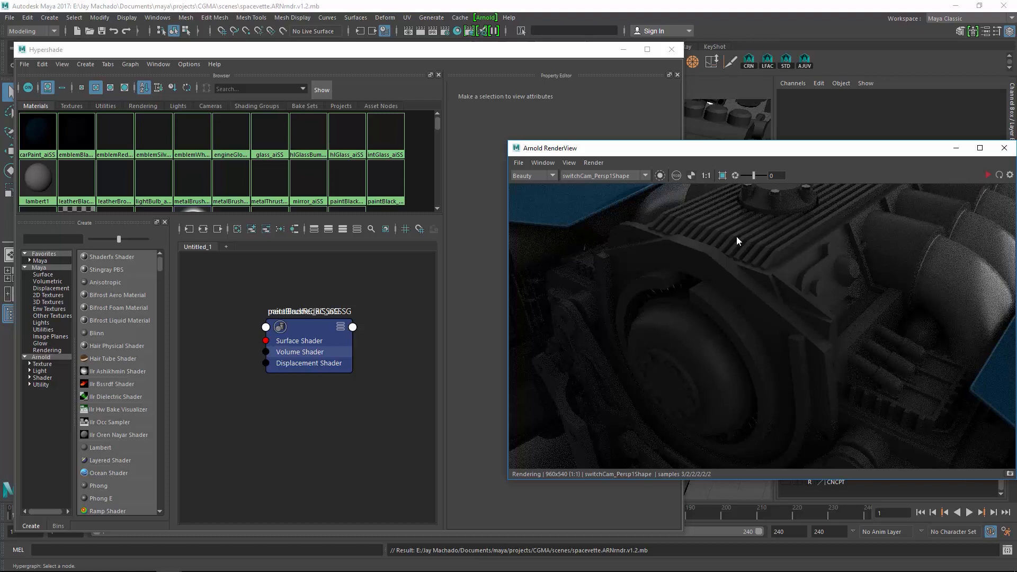
left_click(988, 175)
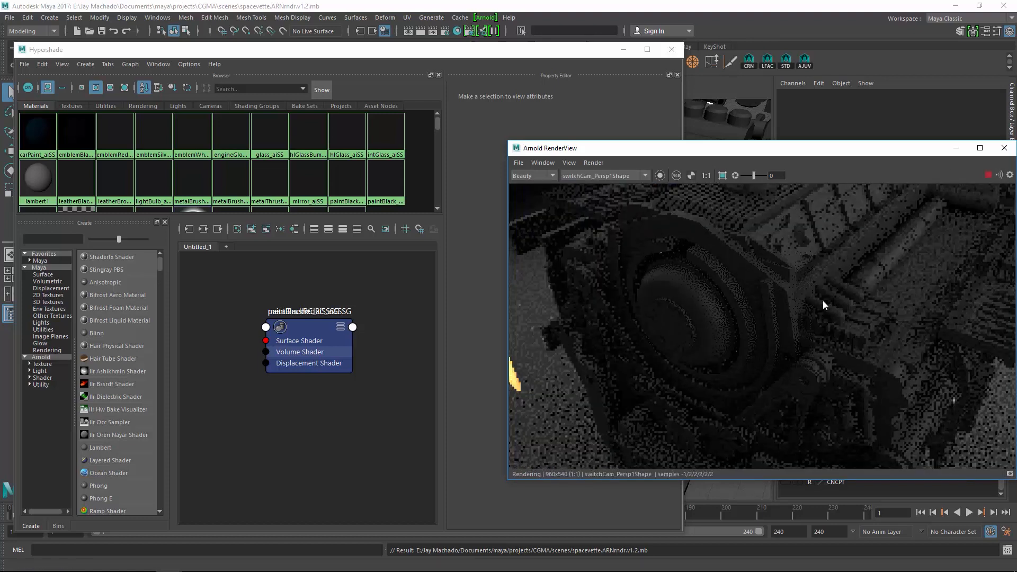
left_click(989, 175)
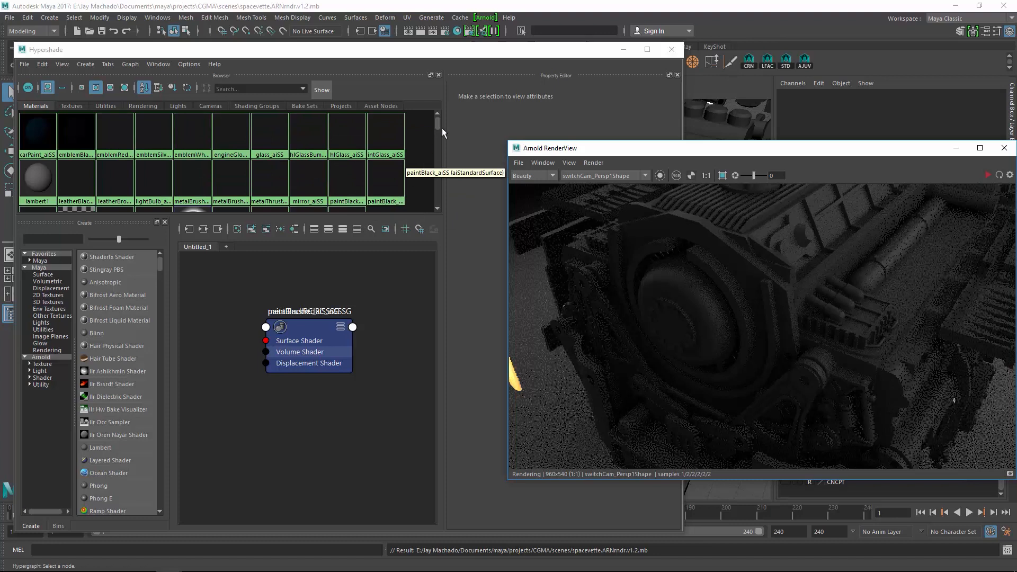
Step: Select the paintBlackRC_aiSS material and graph its node network in a cleared Hypershade work area
mouse_move(437, 125)
left_mouse_down()
mouse_move(438, 161)
mouse_move(443, 144)
left_mouse_up()
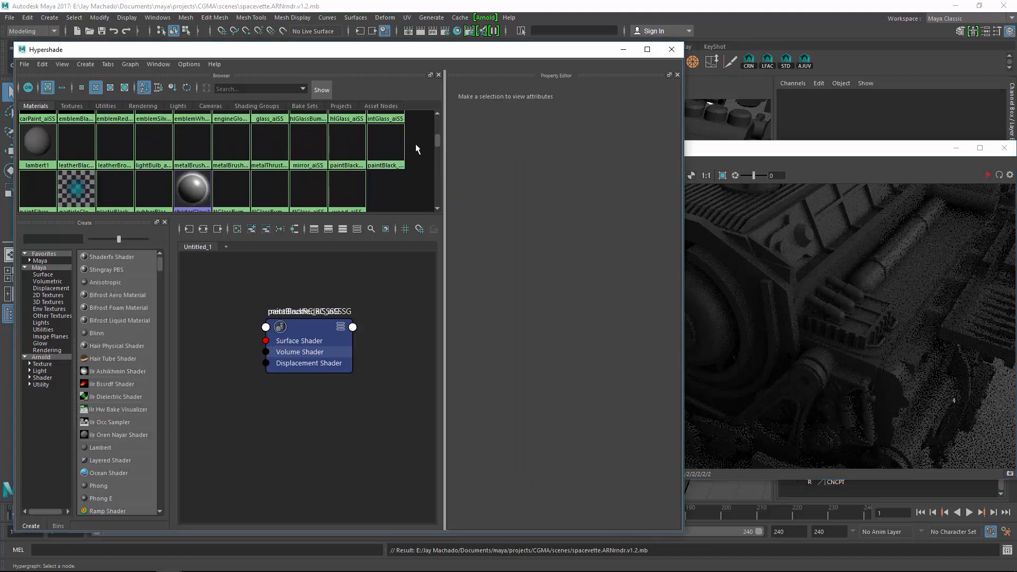
left_click(351, 148)
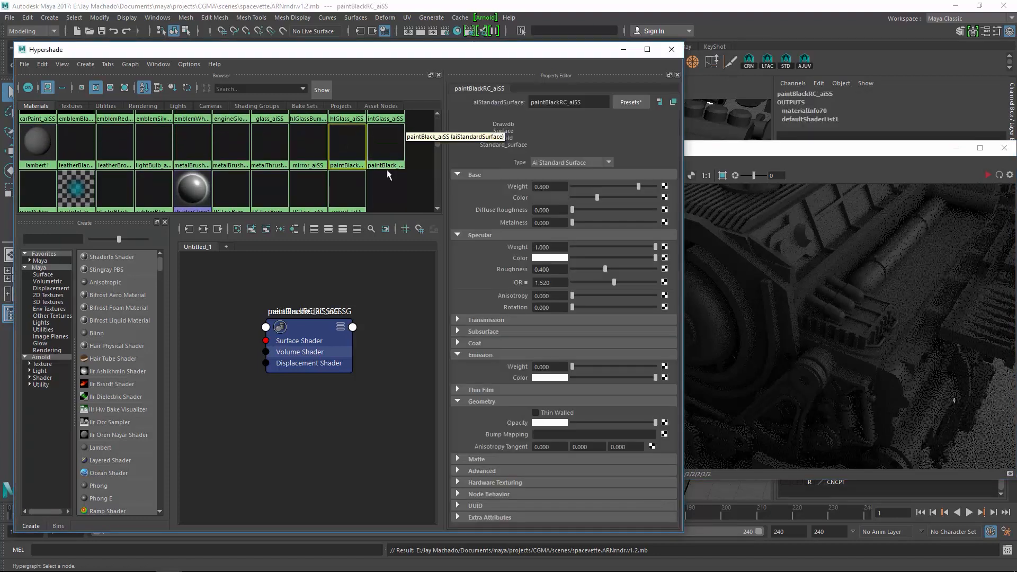
left_click(237, 229)
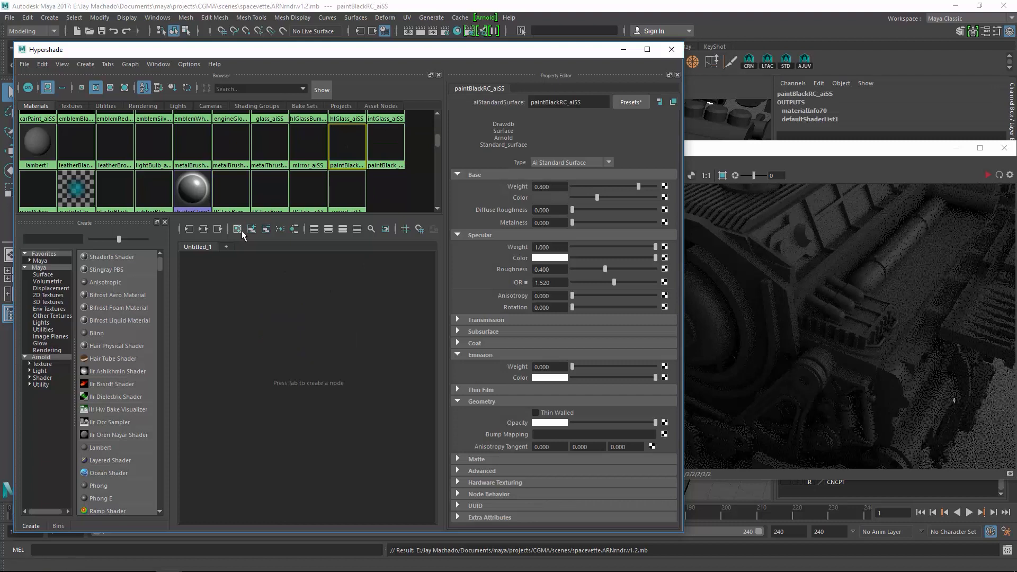
left_click(205, 232)
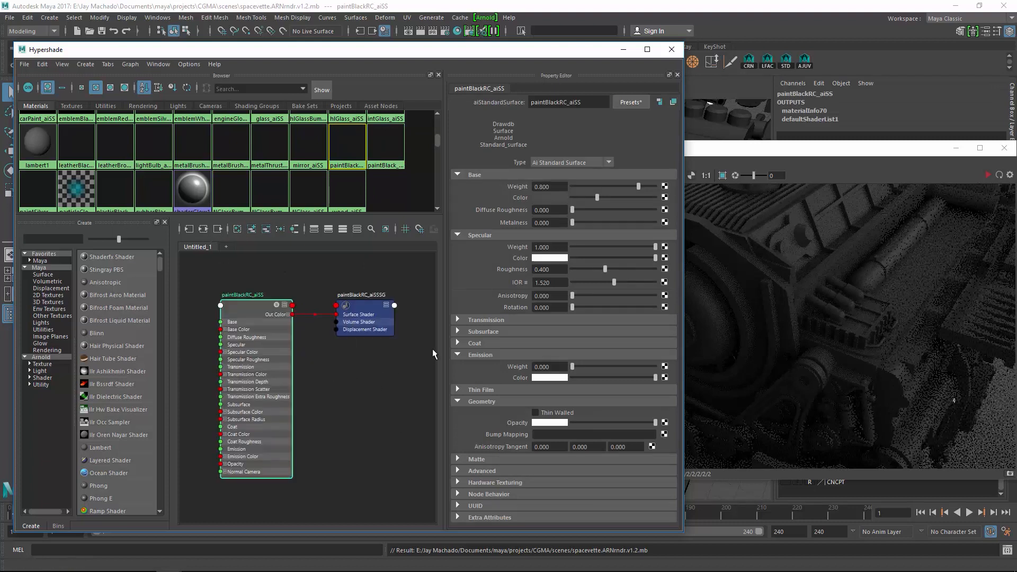
middle_click_drag(329, 392, 456, 371, "alt")
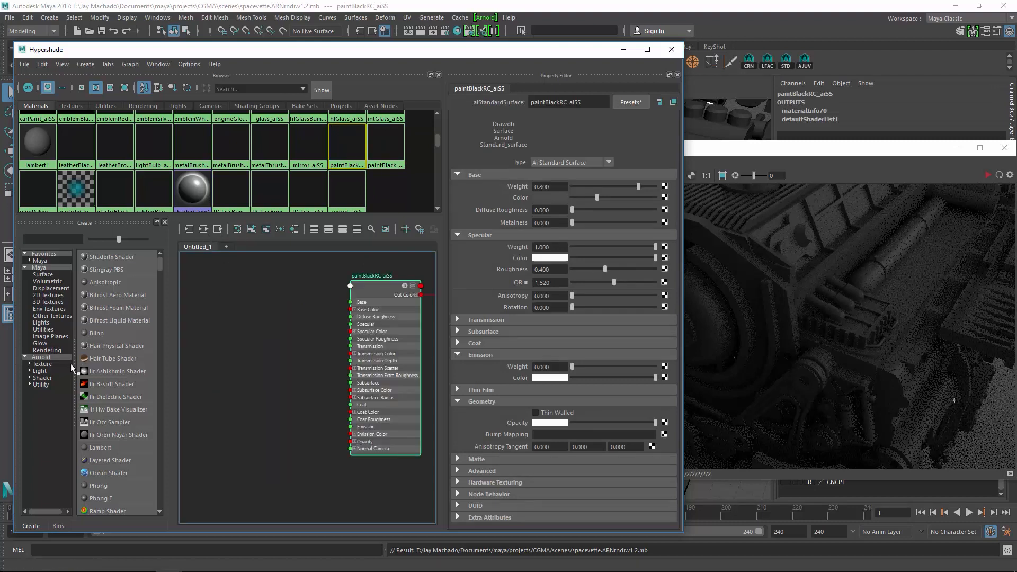
Step: Create an Arnold aiCurvature texture and connect its Out Color to the Base Color of paintBlackRC_aiSS
left_click(50, 364)
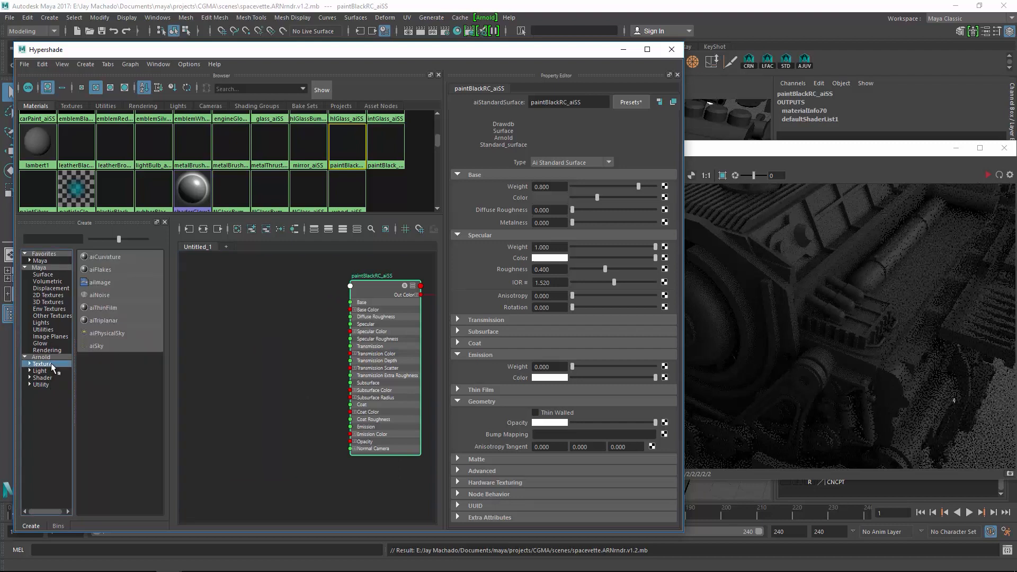
left_click(105, 257)
right_click_drag(288, 313, 343, 343, "alt")
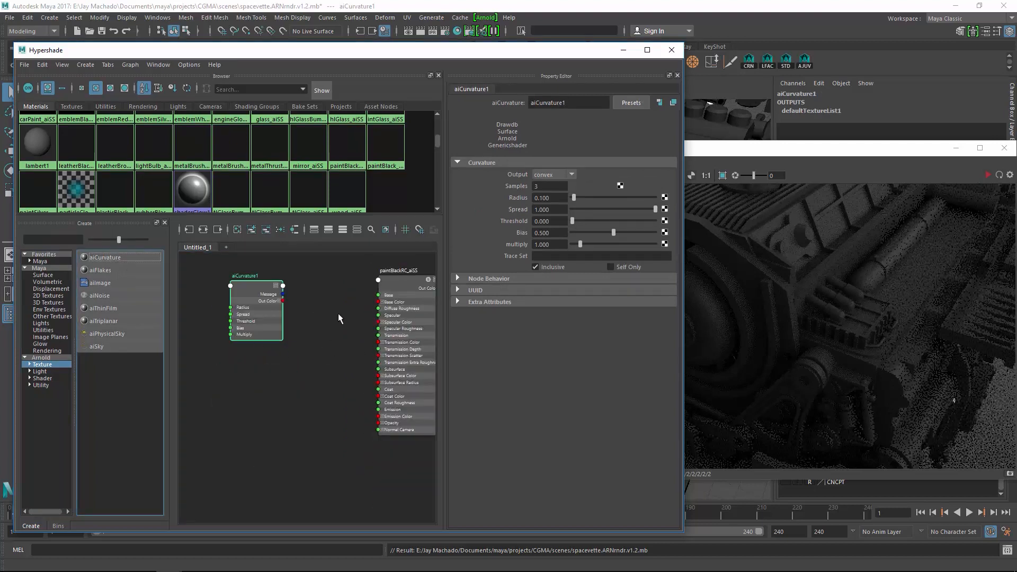
scroll(328, 356, "up", 3)
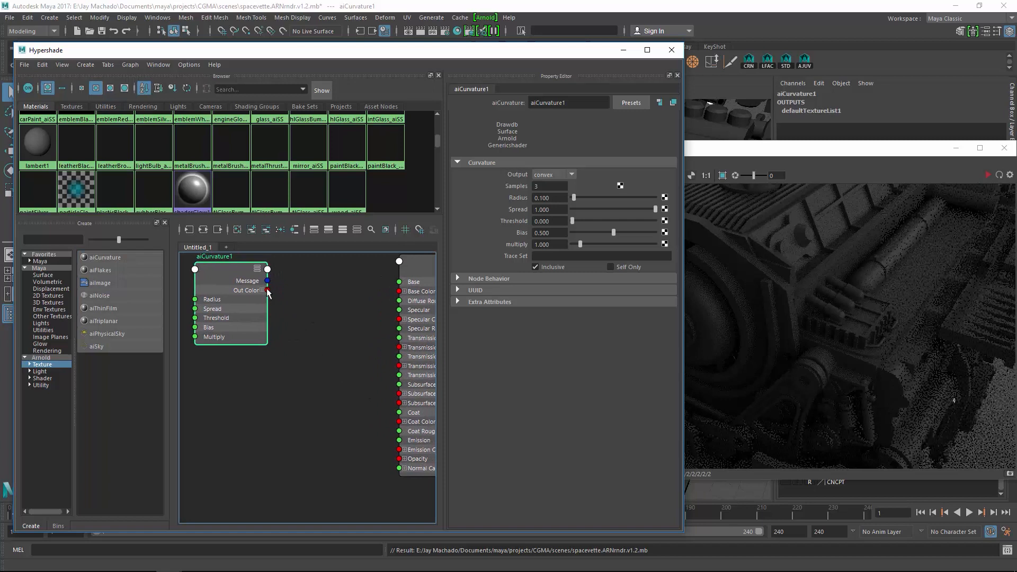
left_click_drag(267, 291, 399, 292)
Step: Restart the live render and set the curvature texture's samples to 4 and radius to 1, trying a radius of 0.5 first
left_click(853, 155)
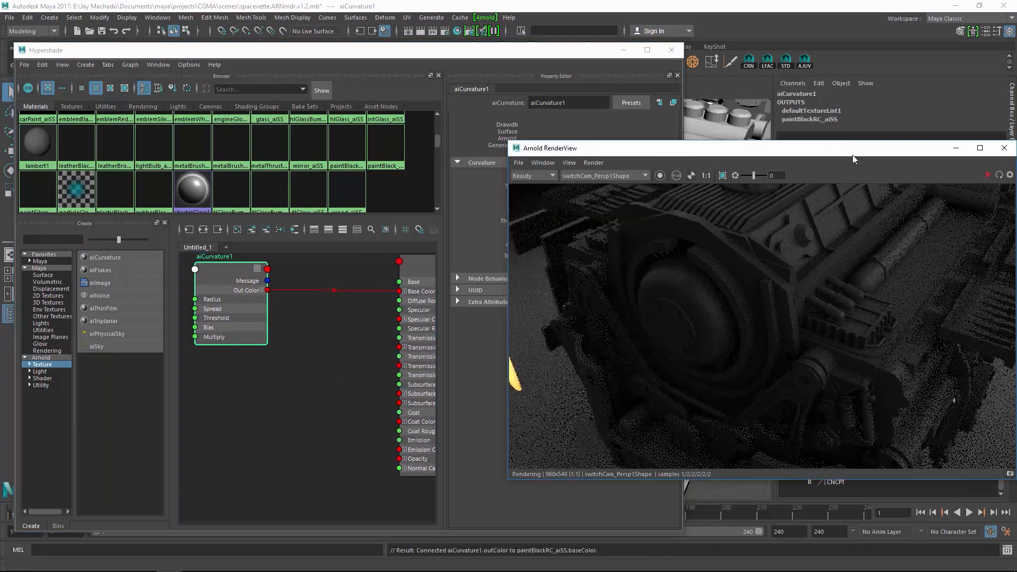
left_click(989, 176)
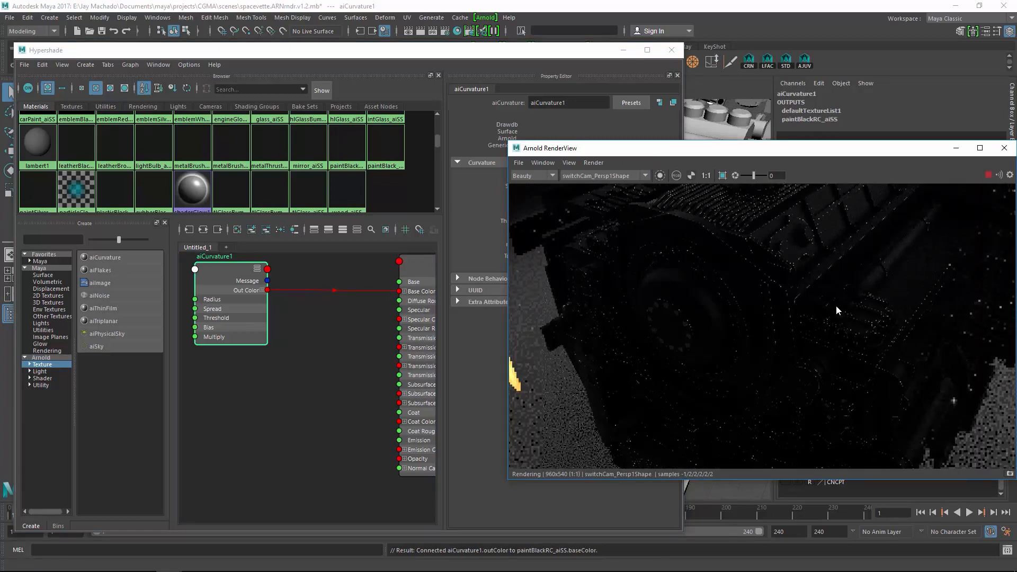
right_click_drag(710, 313, 769, 348, "alt")
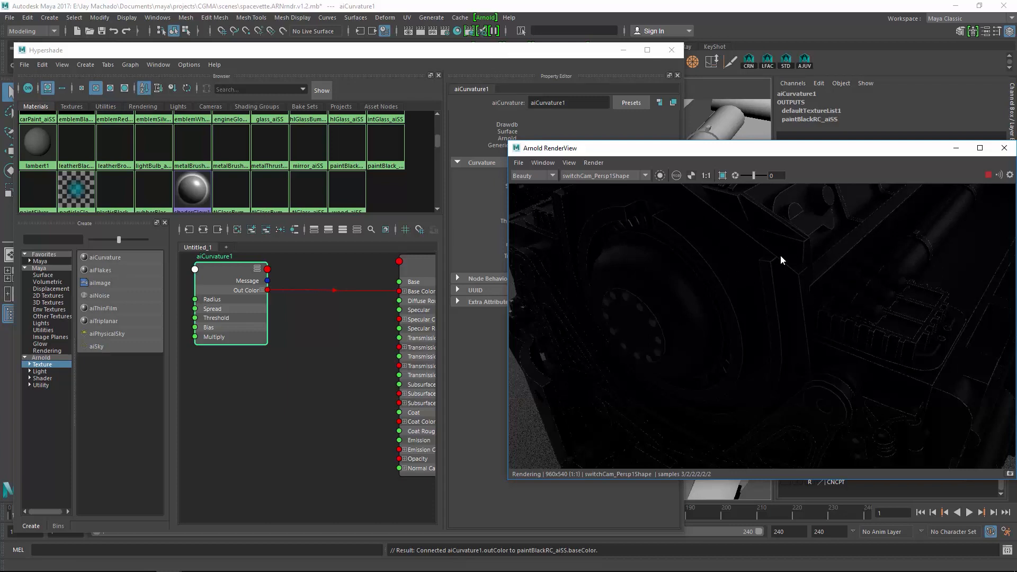
left_click(505, 79)
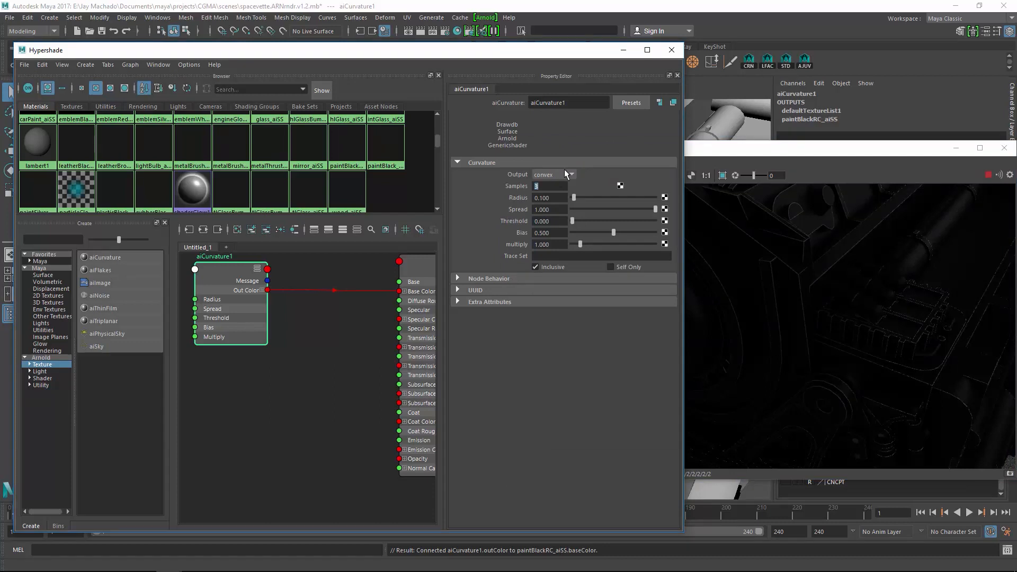
type("4")
key("Return")
left_click(563, 198)
type("0.5")
key("Return")
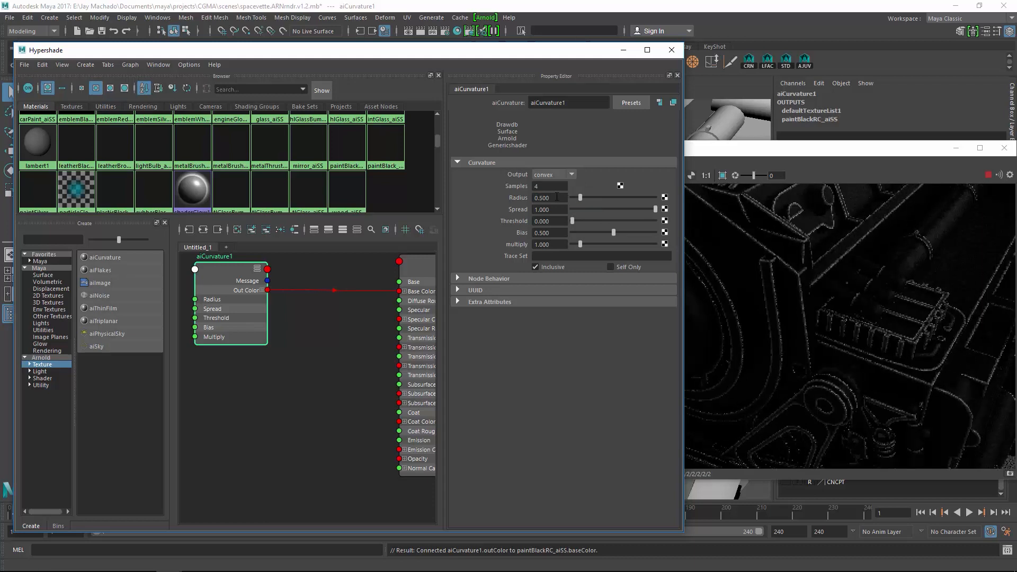
double_click(557, 198)
type("1")
key("Return")
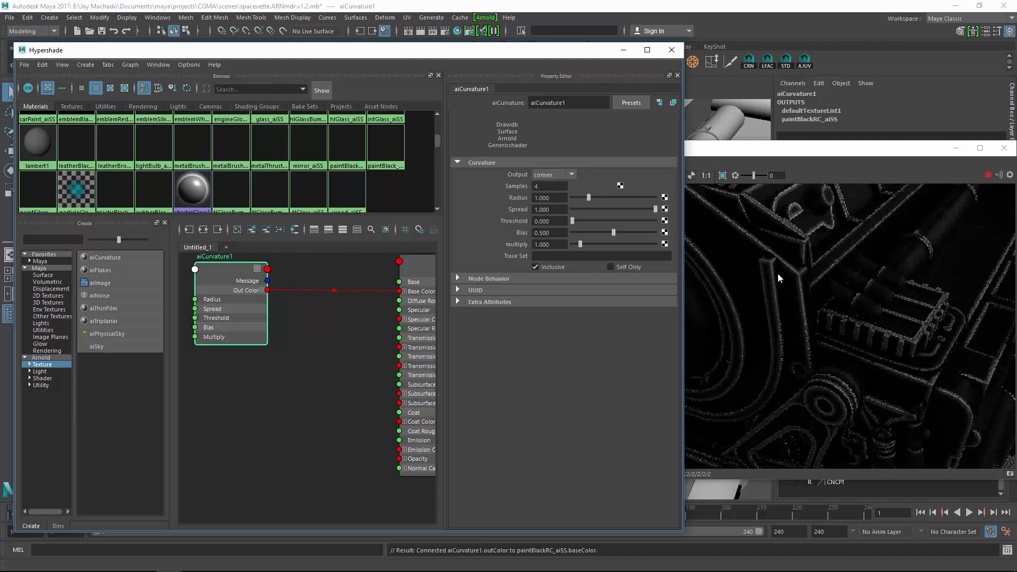
Step: Set the curvature texture's bias to 0.25 and multiply to 2.5
double_click(555, 233)
type(".25")
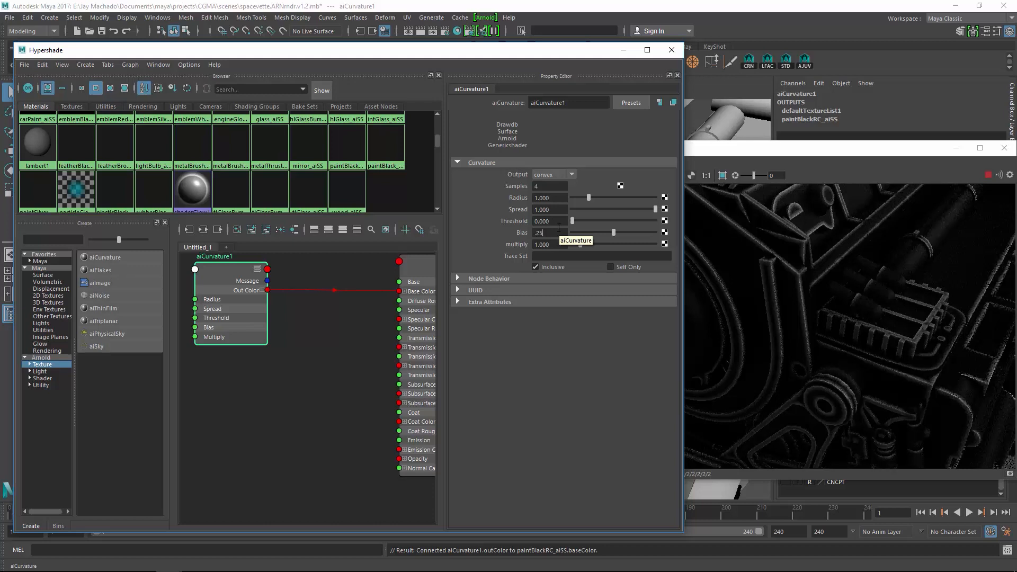
key("Return")
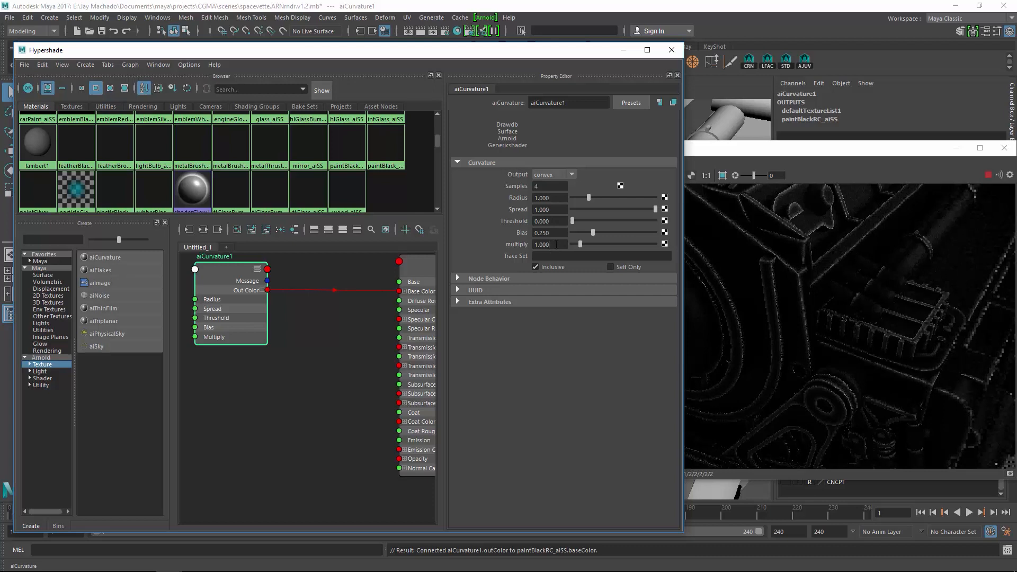
double_click(555, 244)
type("2.5")
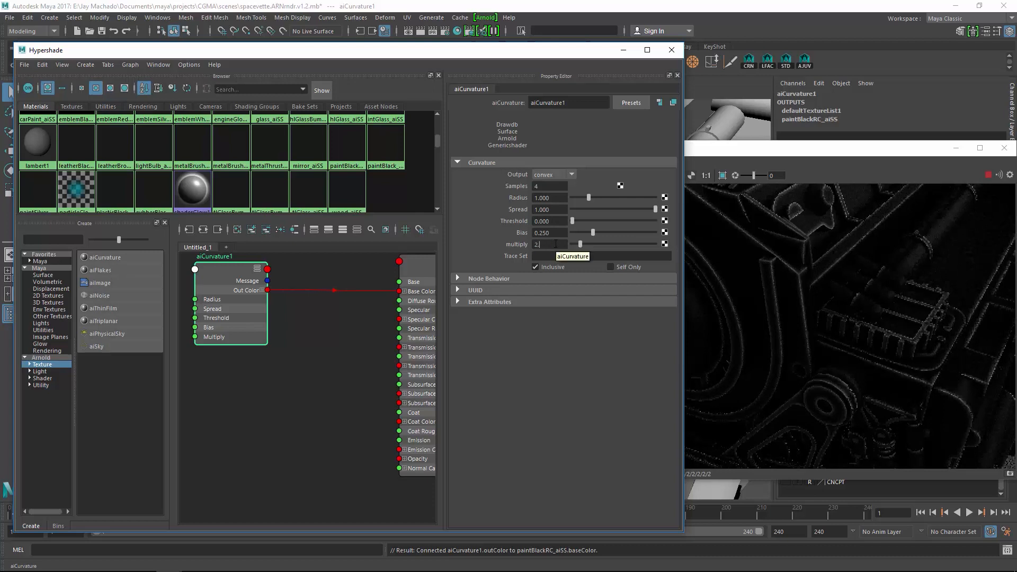
key("Return")
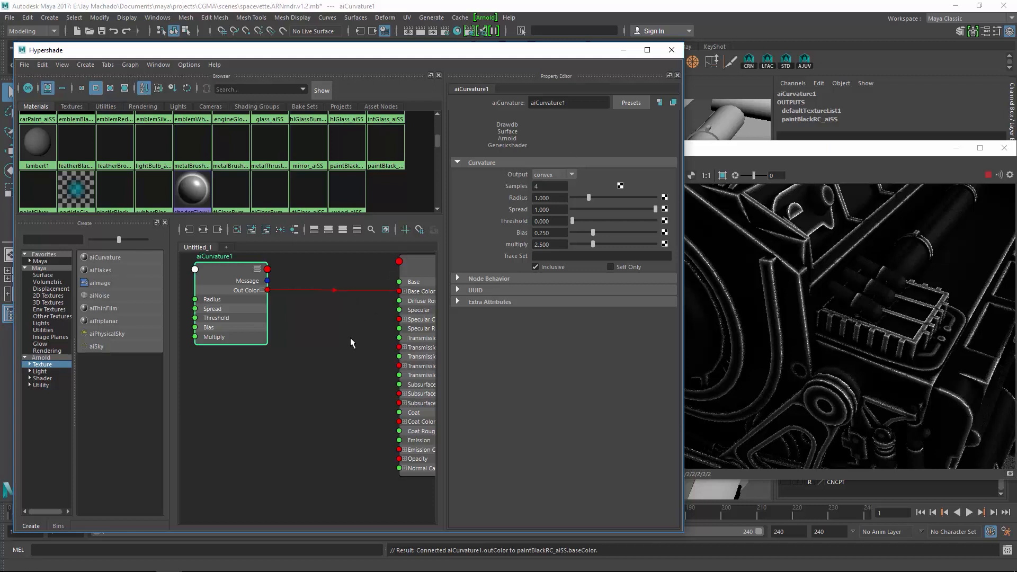
Step: Remove the connection between the curvature texture's Out Color and the Base Color of paintBlackRC_aiSS
scroll(414, 334, "down", 2)
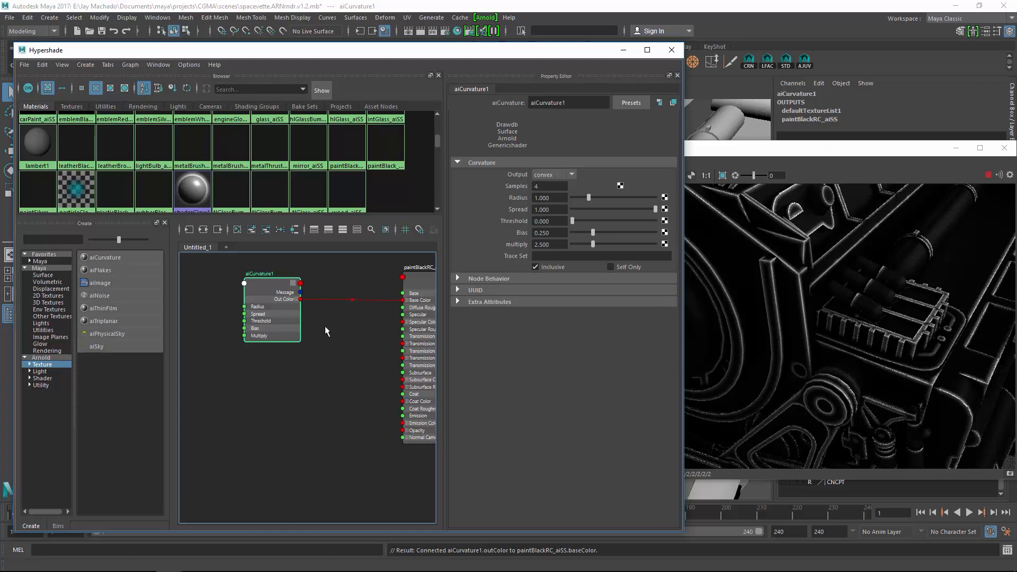
left_click_drag(364, 321, 365, 321)
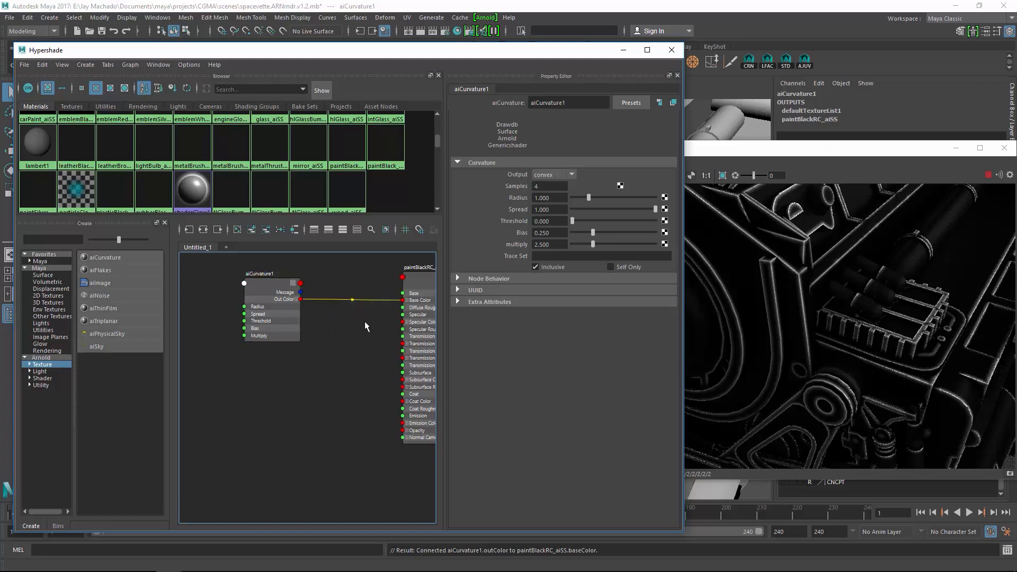
key("Delete")
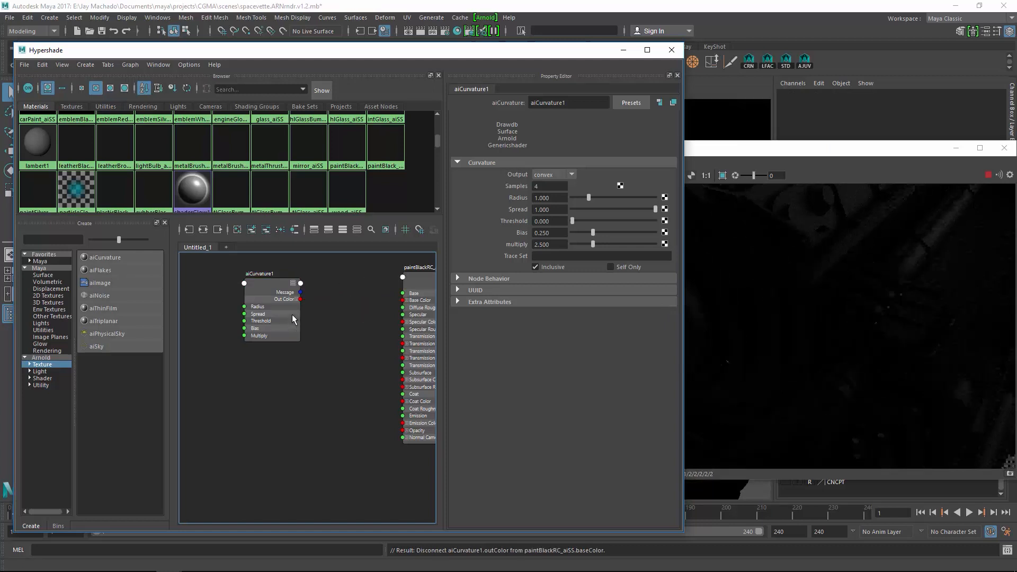
Step: Create a Layered Texture on the Bump Mapping attribute of paintBlackRC_aiSS, keeping the aiCurvature node clear of the material node
left_click_drag(287, 314, 236, 311)
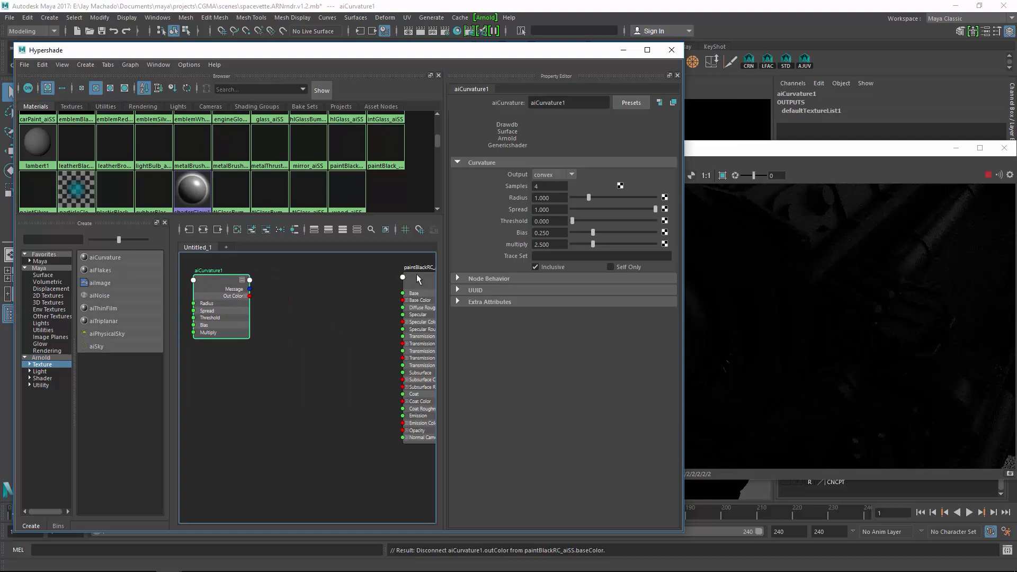
left_click(424, 321)
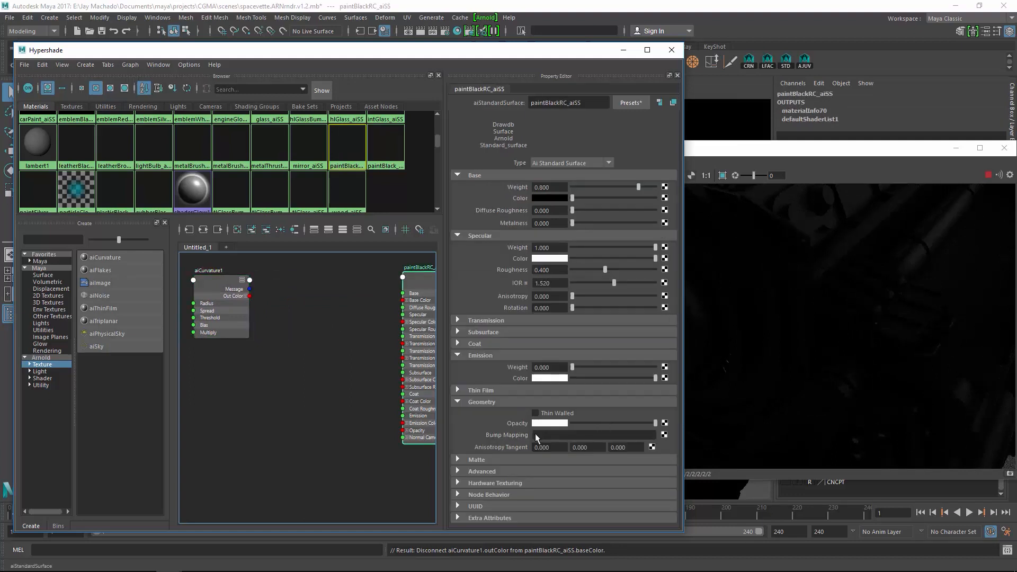
left_click(665, 435)
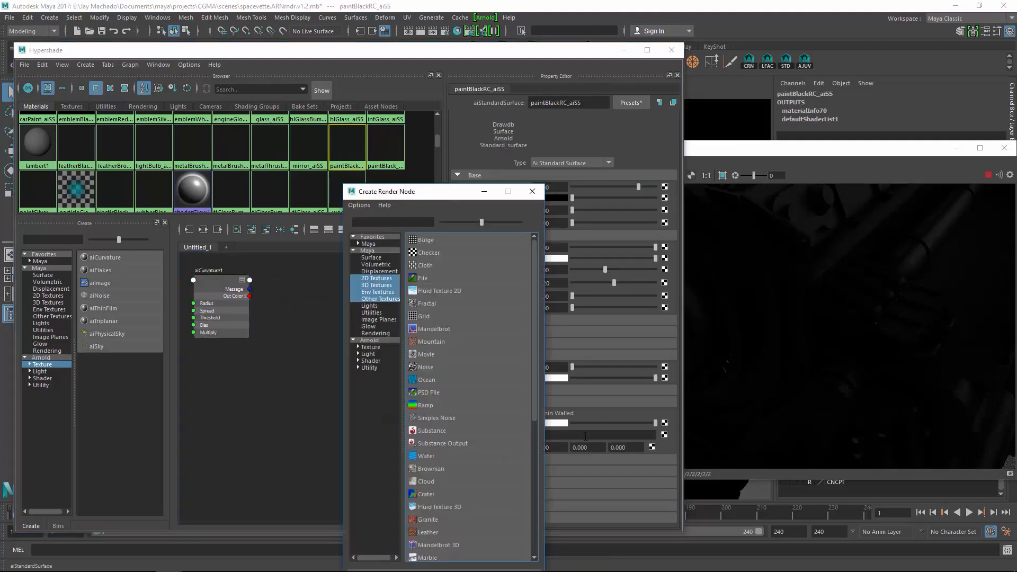
left_click_drag(537, 421, 536, 539)
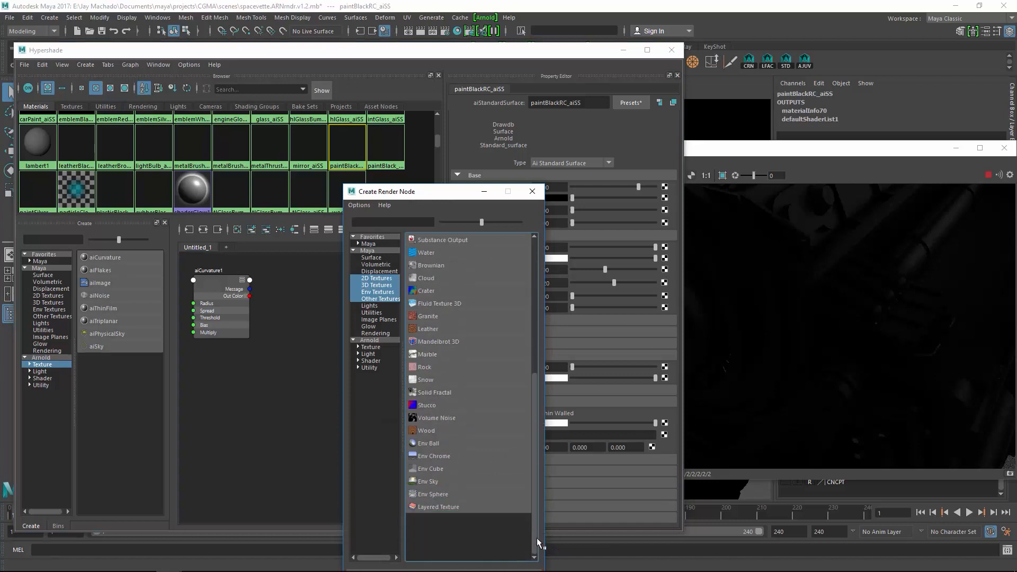
left_click(445, 507)
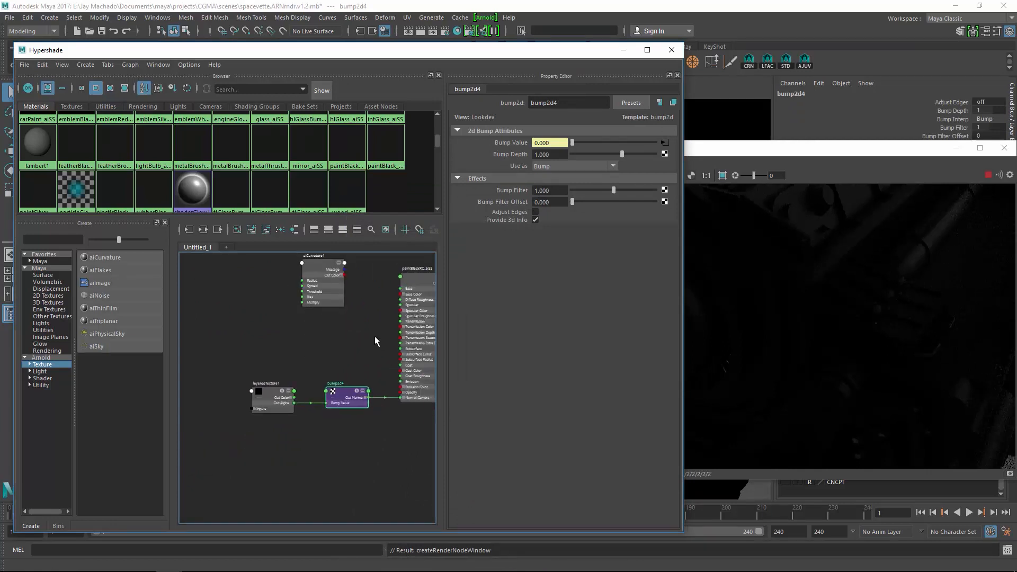
Step: Rearrange the curvature and layered texture nodes and connect the layered texture's Out Color to the Base Color of paintBlackRC_aiSS
left_click_drag(335, 282, 251, 307)
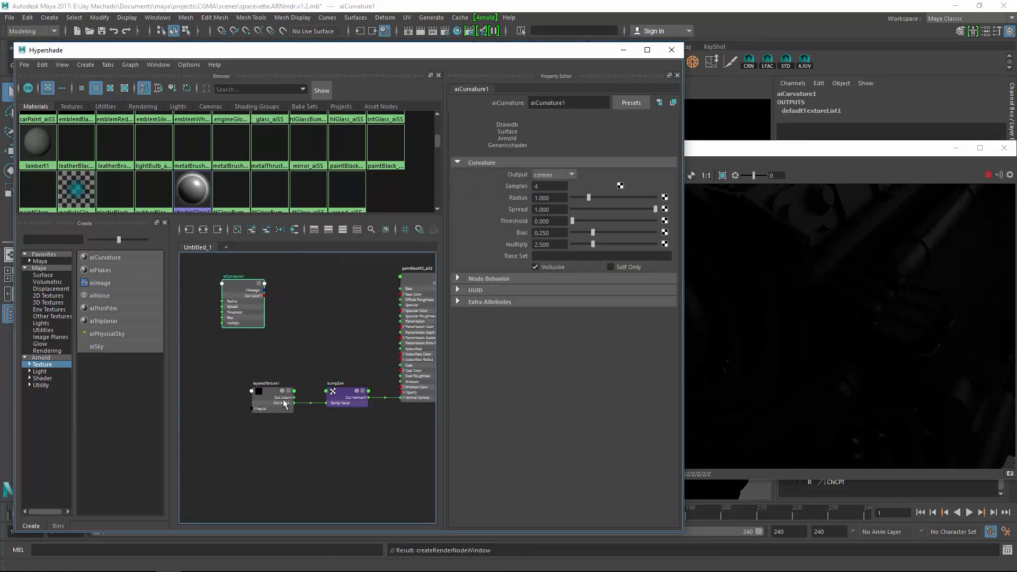
left_click_drag(280, 401, 284, 370)
scroll(384, 386, "up", 3)
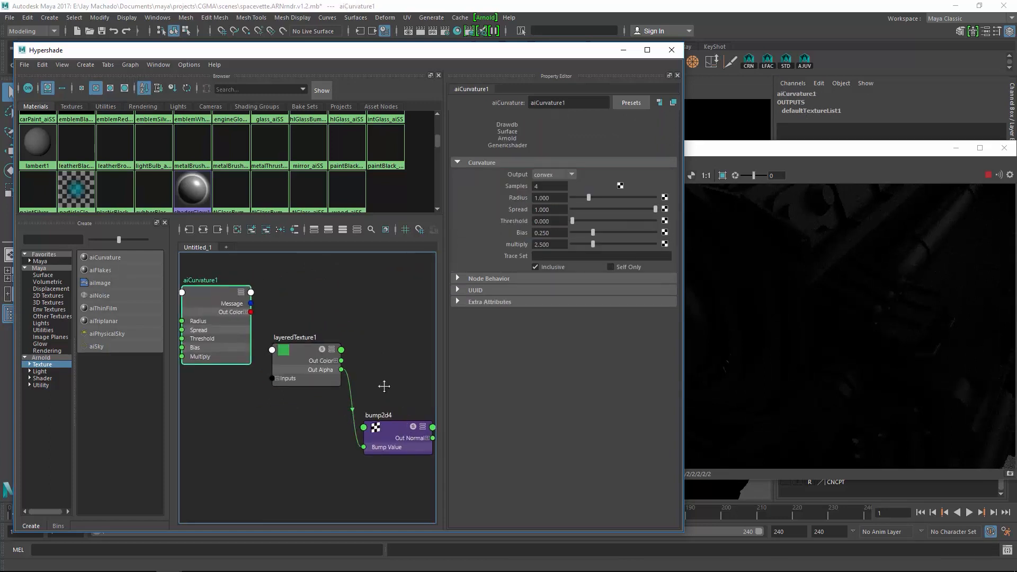
mouse_move(383, 386)
middle_mouse_down("alt")
mouse_move(316, 412)
mouse_move(286, 395)
middle_mouse_up("alt")
scroll(308, 398, "down", 1)
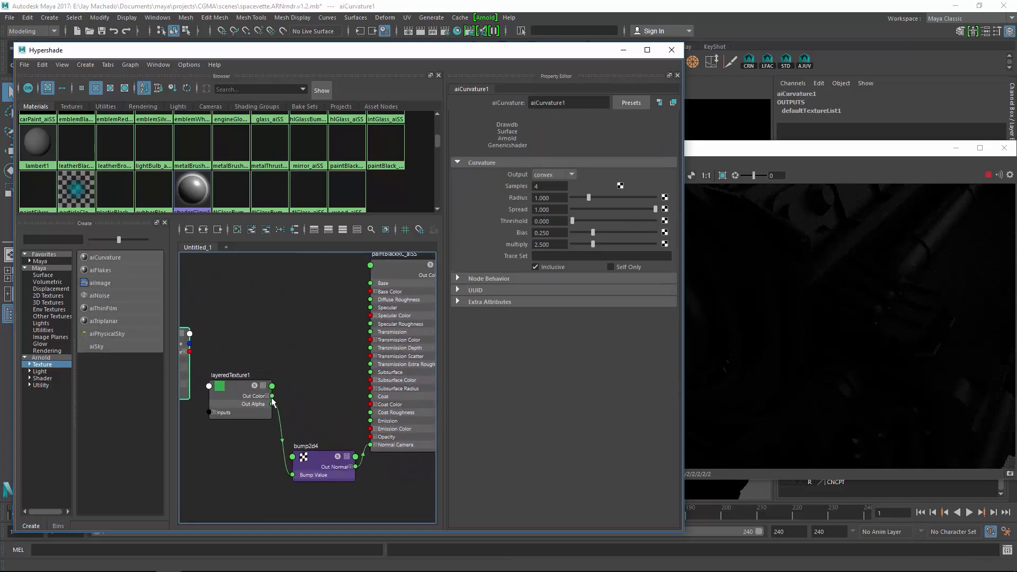
mouse_move(282, 397)
left_mouse_down()
mouse_move(329, 295)
mouse_move(371, 291)
left_mouse_up()
middle_click_drag(303, 394, 352, 374, "alt")
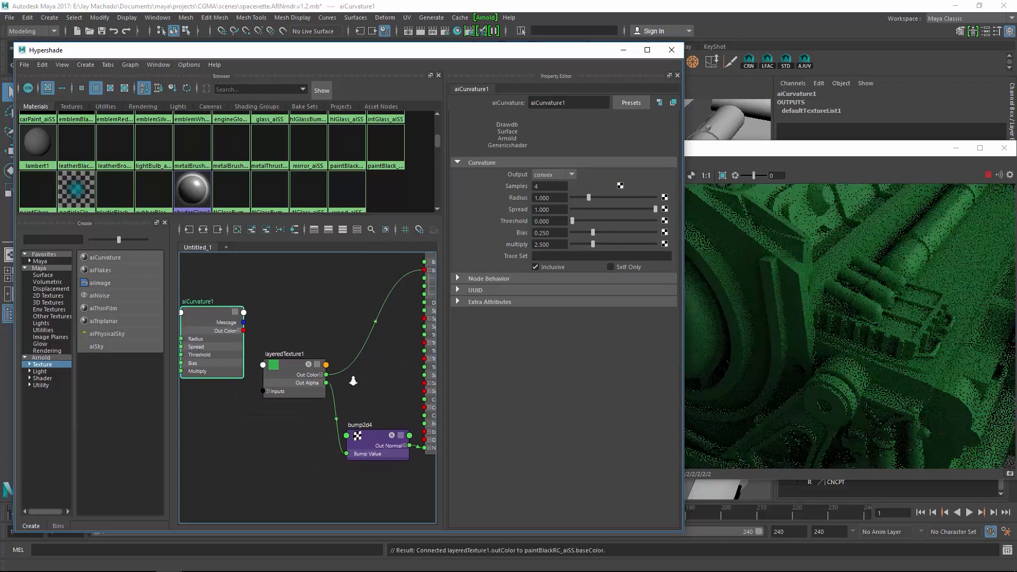
Step: Add two more layers to the layered texture, making three, and move the aiCurvature1 node away from it in the graph
scroll(352, 375, "up", 1)
left_click(282, 367)
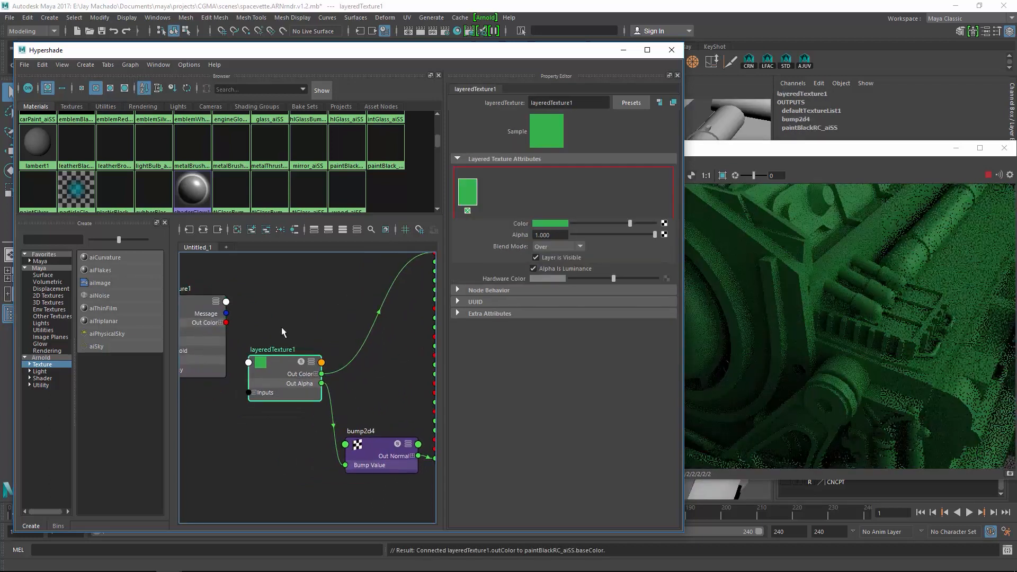
middle_click_drag(281, 327, 336, 308, "alt")
scroll(336, 308, "down", 1)
left_click_drag(263, 320, 254, 301)
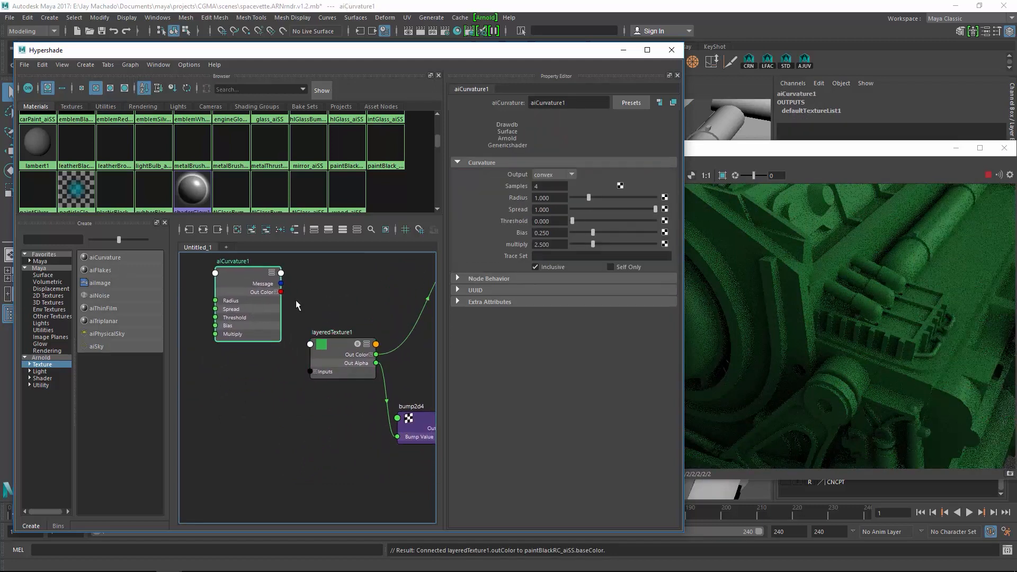
left_click(335, 350)
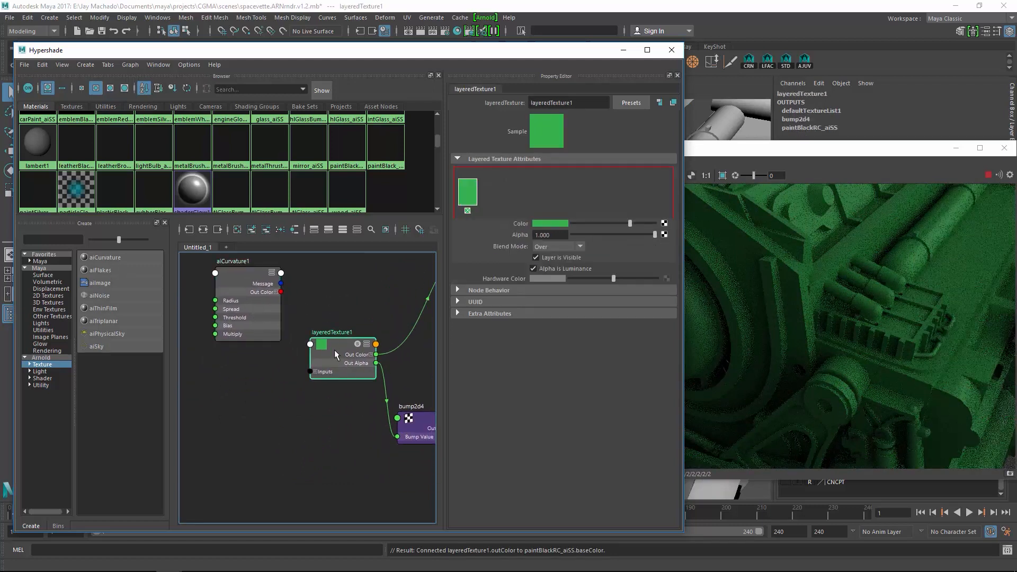
left_click(514, 189)
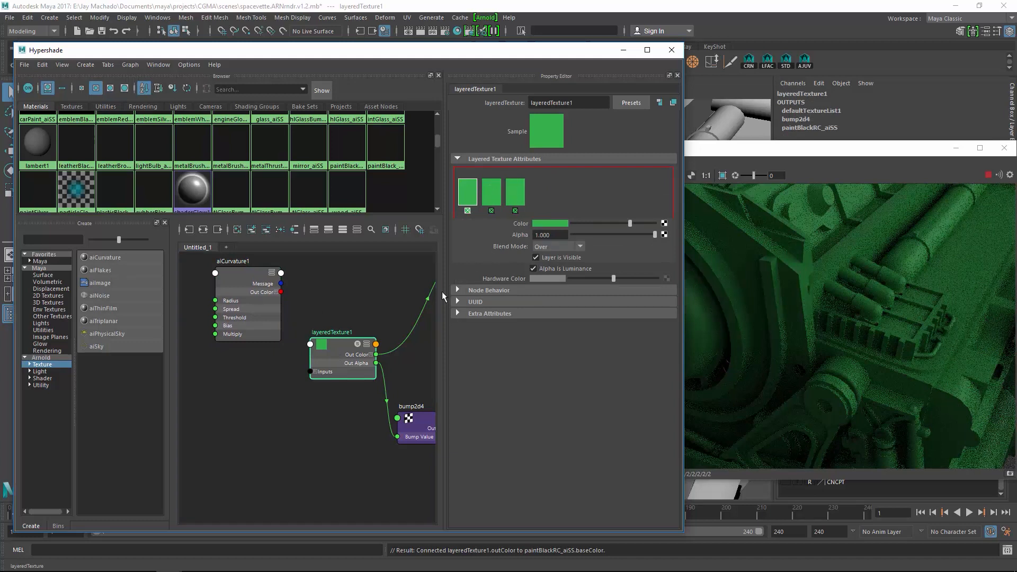
Step: Duplicate the aiCurvature1 texture and place the copy directly below the original in the graph
left_click(250, 285)
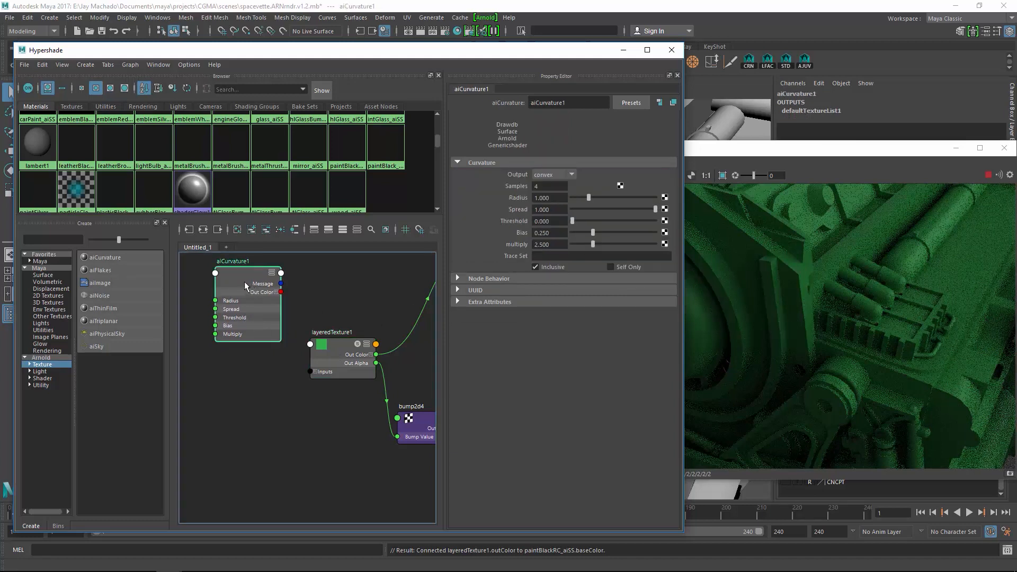
left_click(42, 65)
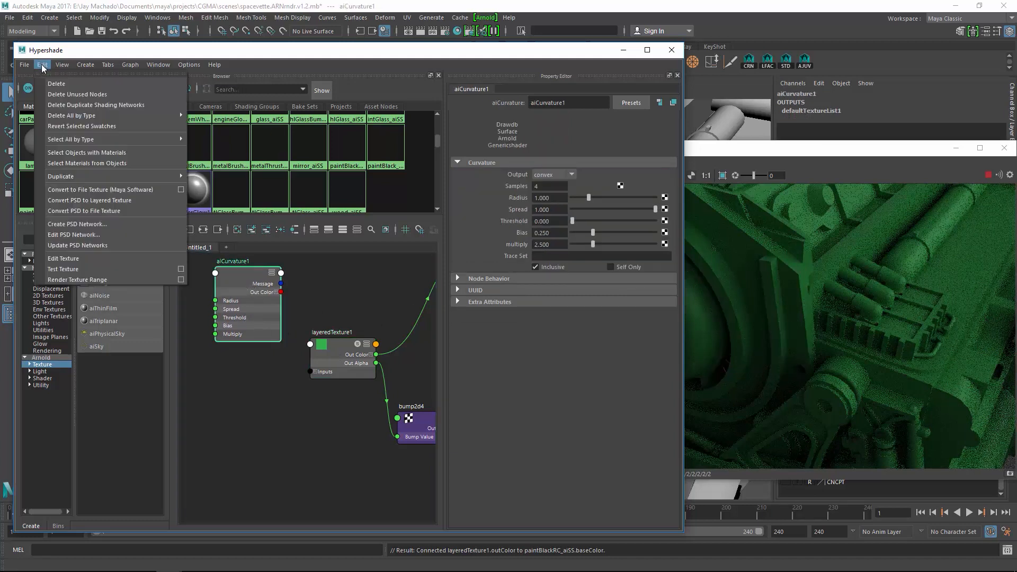
mouse_move(122, 179)
left_click(206, 182)
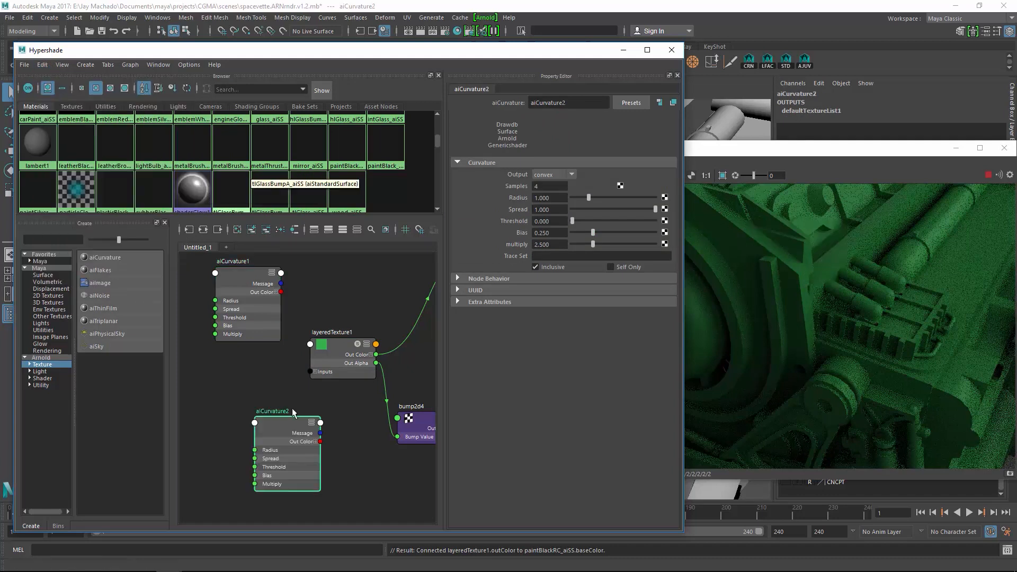
left_click_drag(285, 437, 245, 388)
Step: Connect the Out Color of aiCurvature1 to the layered texture's Inputs[0] Color and that of aiCurvature2 to Inputs[1] Color
left_click(341, 354)
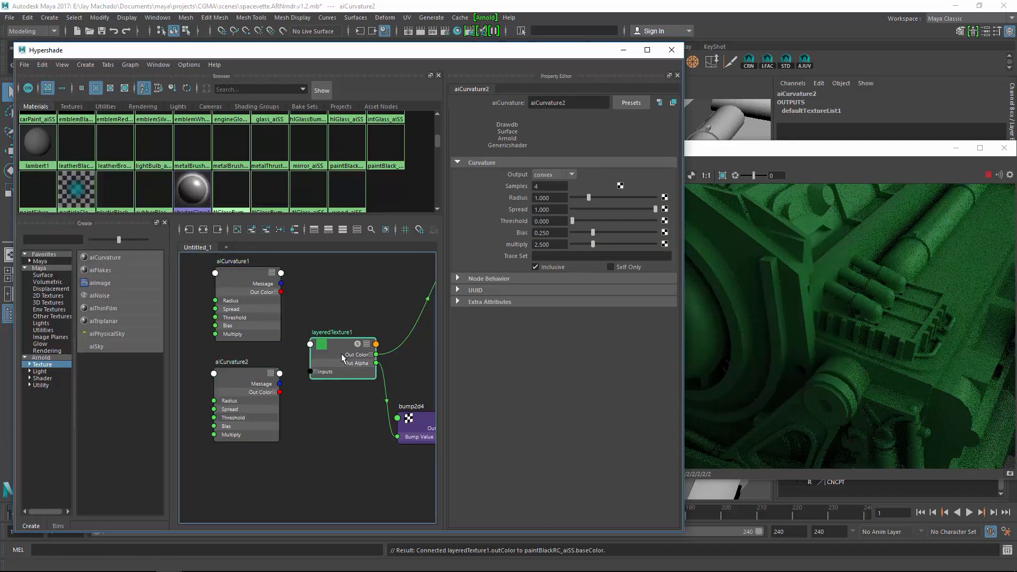
left_click(316, 371)
left_click(320, 380)
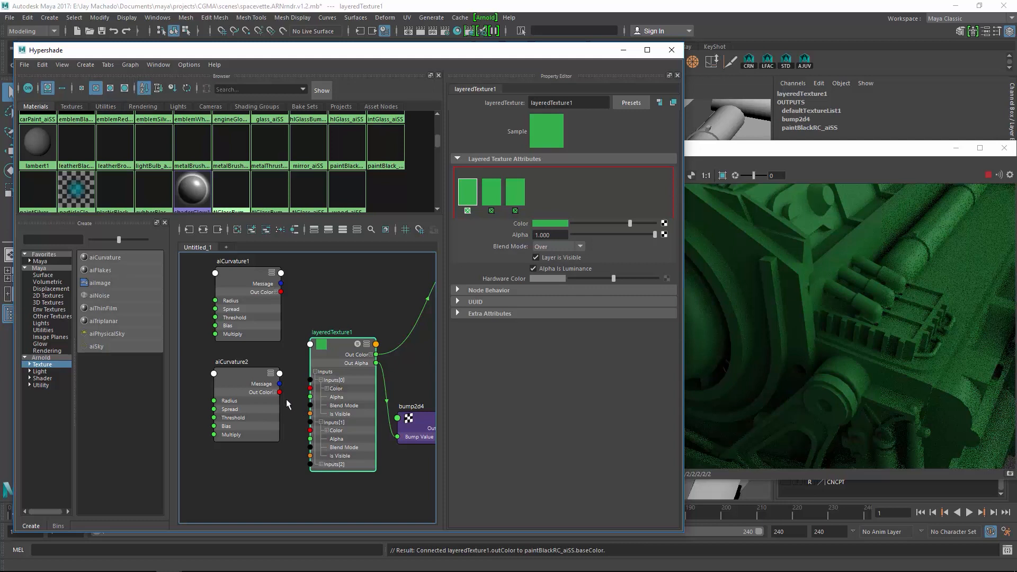
left_click_drag(279, 393, 309, 430)
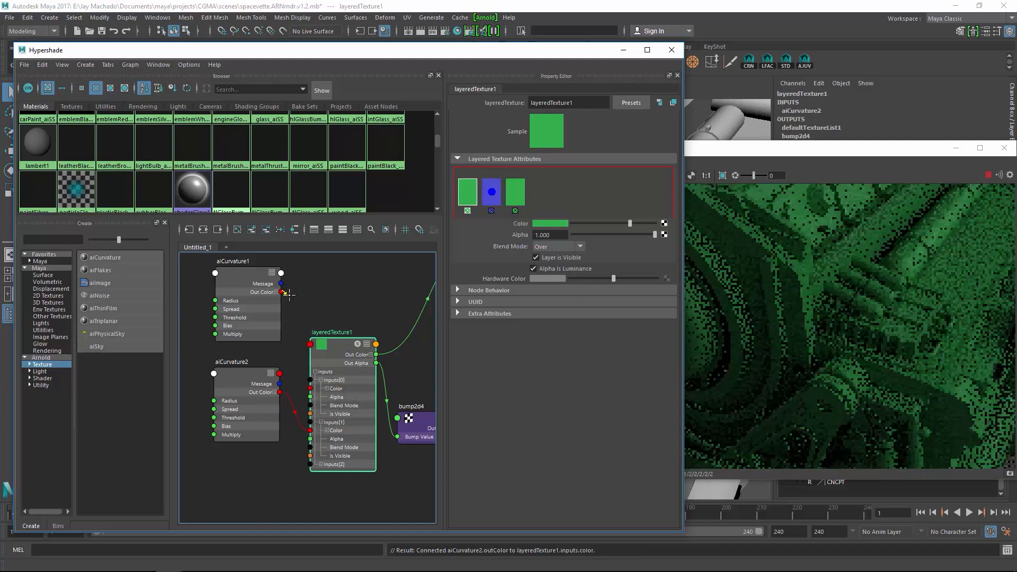
left_click_drag(282, 292, 310, 389)
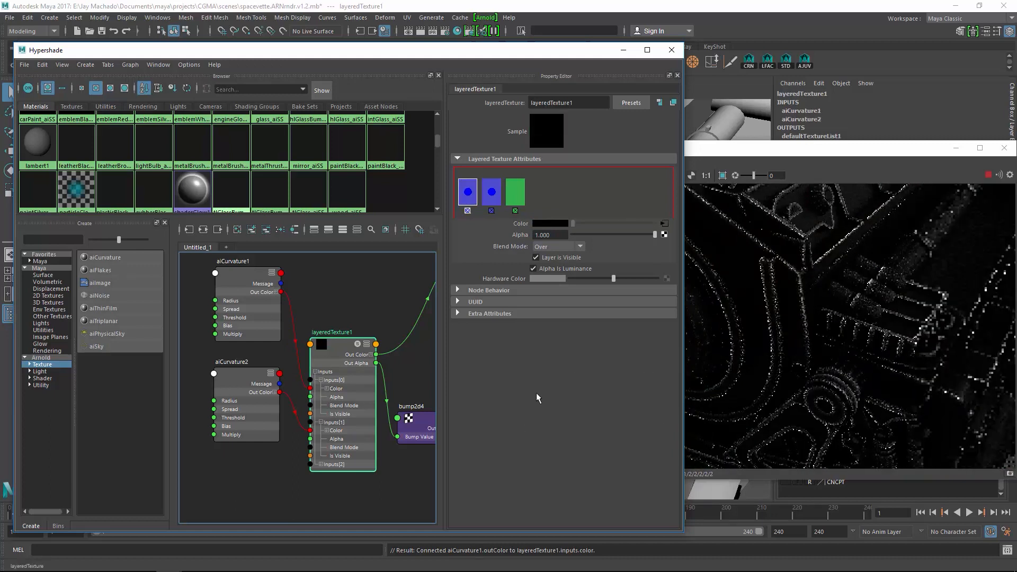
Step: Set the output of the aiCurvature2 texture to concave
left_click(250, 274)
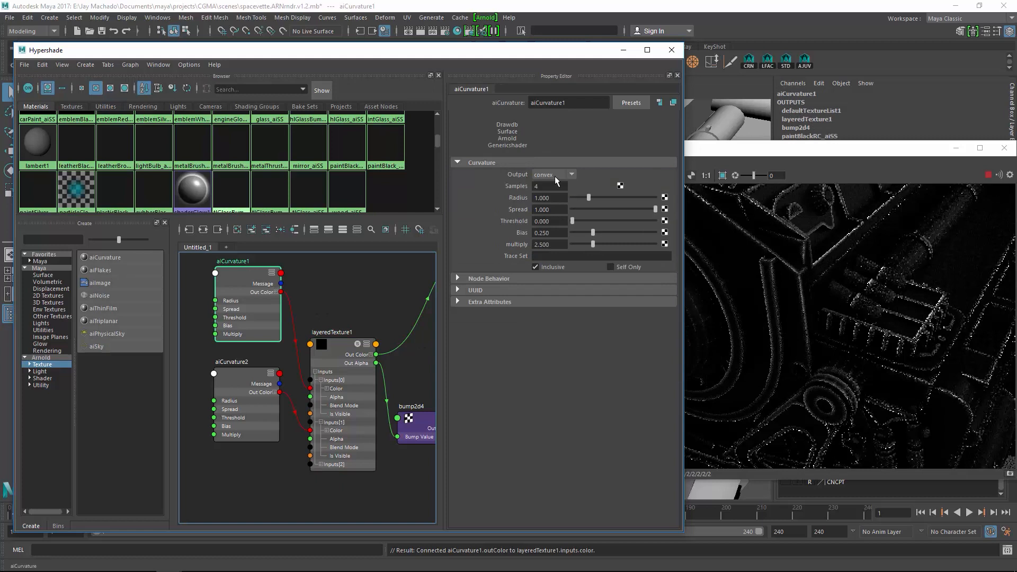
left_click(262, 390)
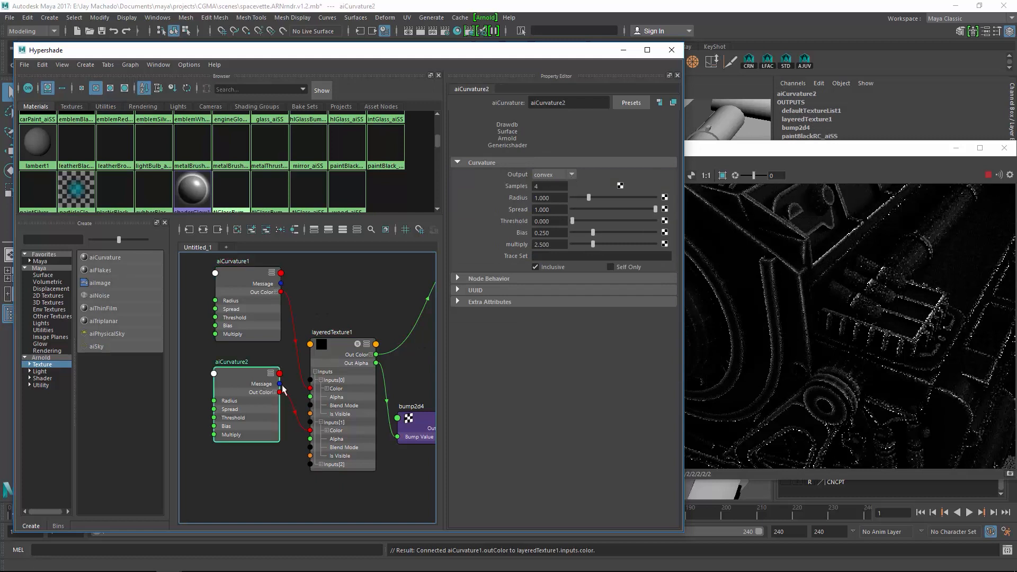
left_click(552, 176)
left_click(557, 198)
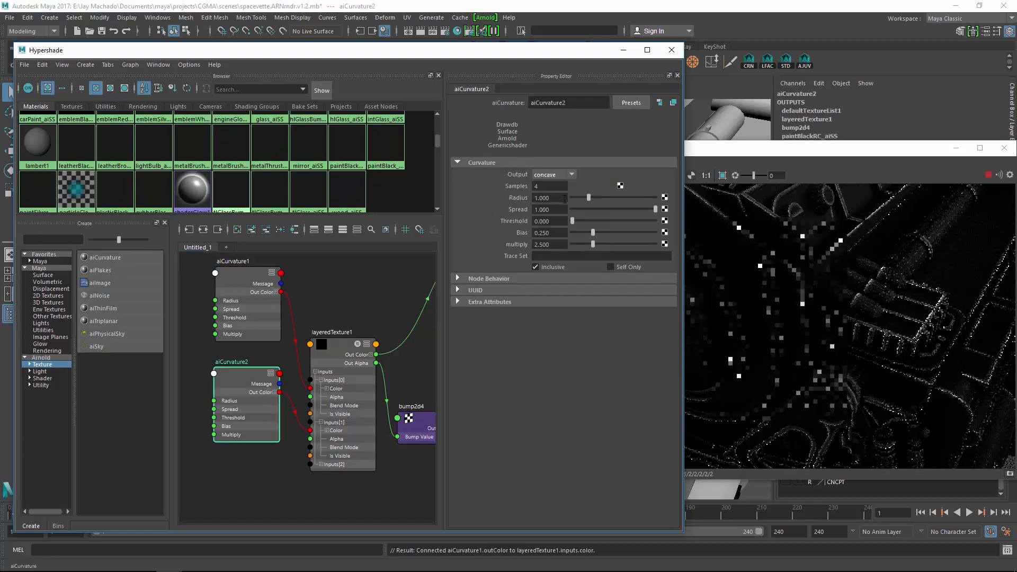
Step: Set the layered texture's third layer color to a neutral grey with a value of 0.5
left_click(342, 346)
left_click(548, 223)
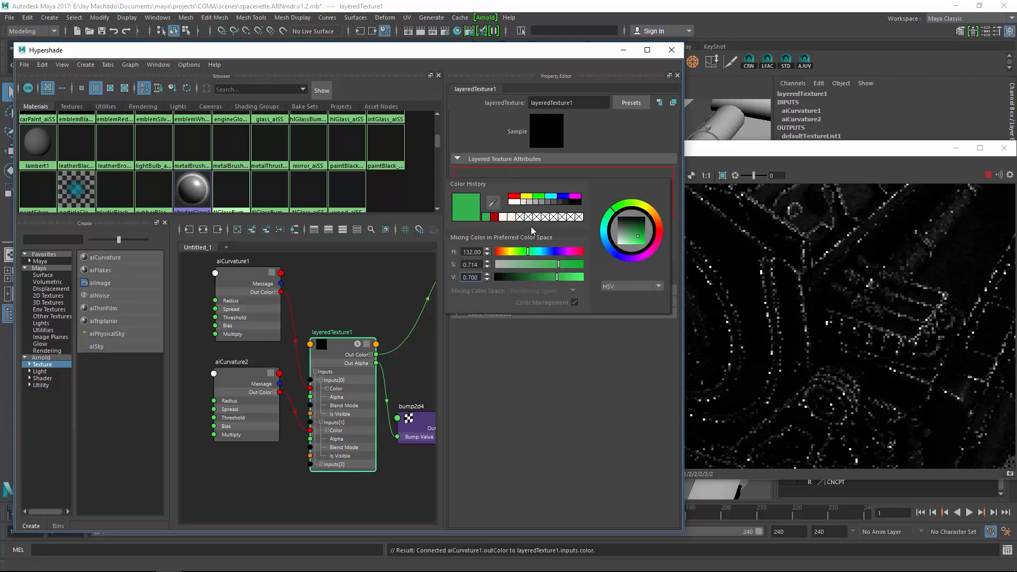
left_click(542, 202)
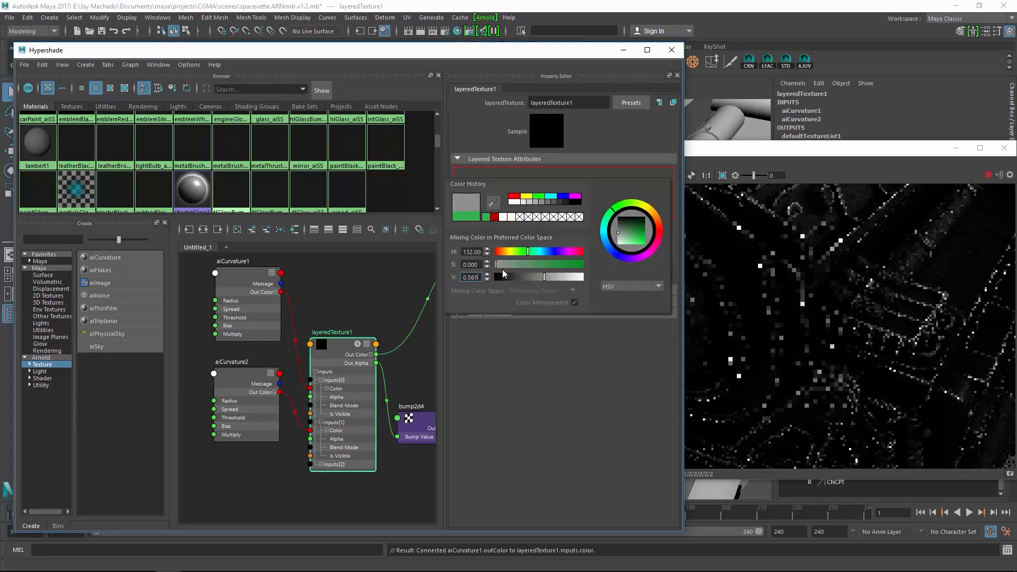
double_click(478, 276)
type(".5")
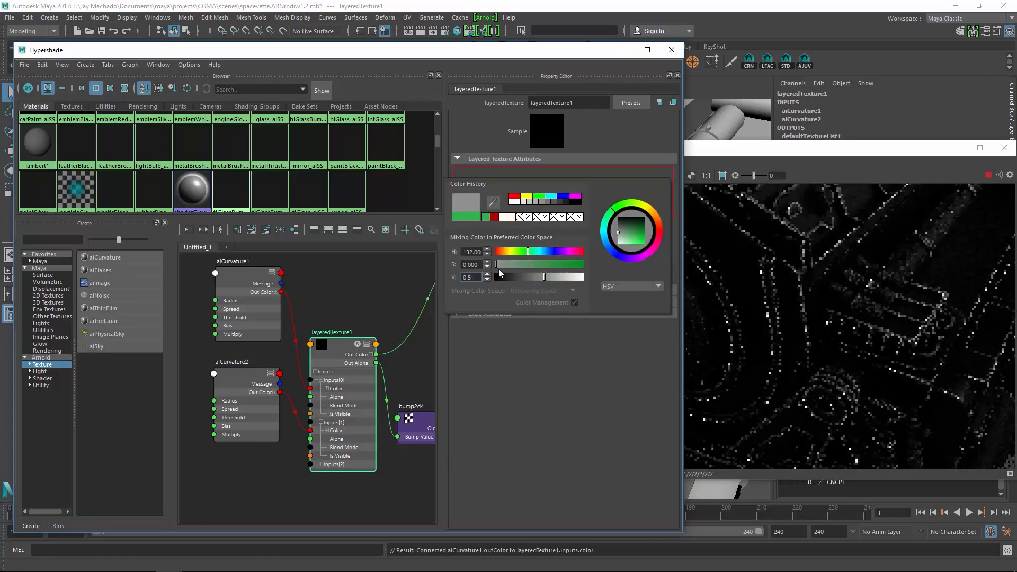
key("Return")
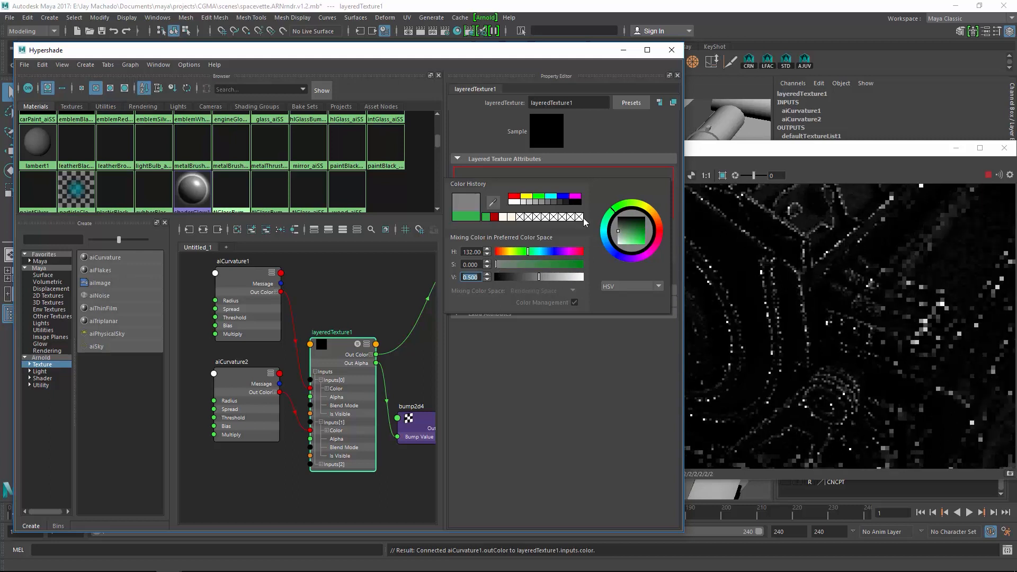
Step: Set the layered texture's blend mode to Subtract for the aiCurvature1 layer and Add for the aiCurvature2 layer
left_click(468, 191)
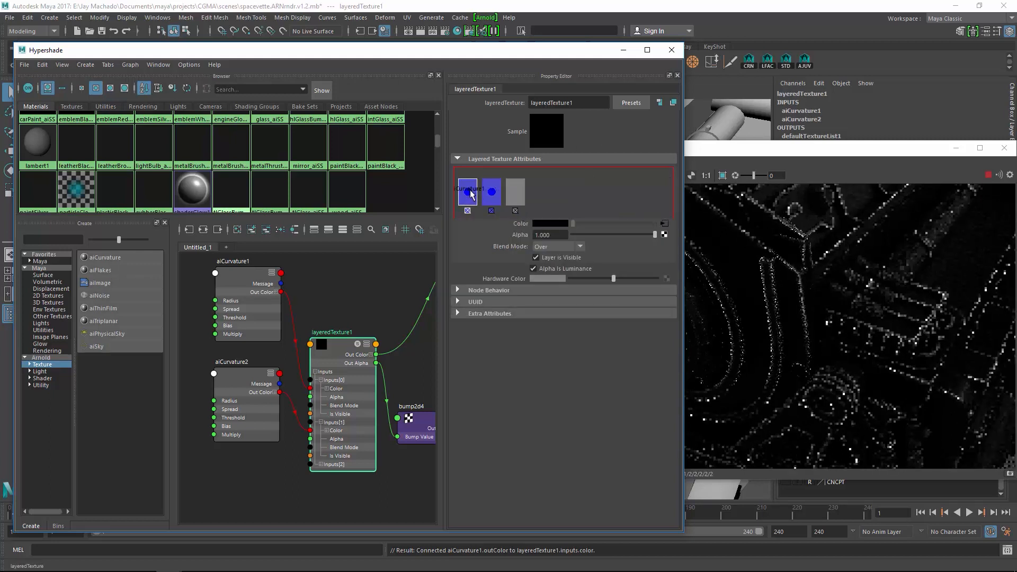
left_click(553, 248)
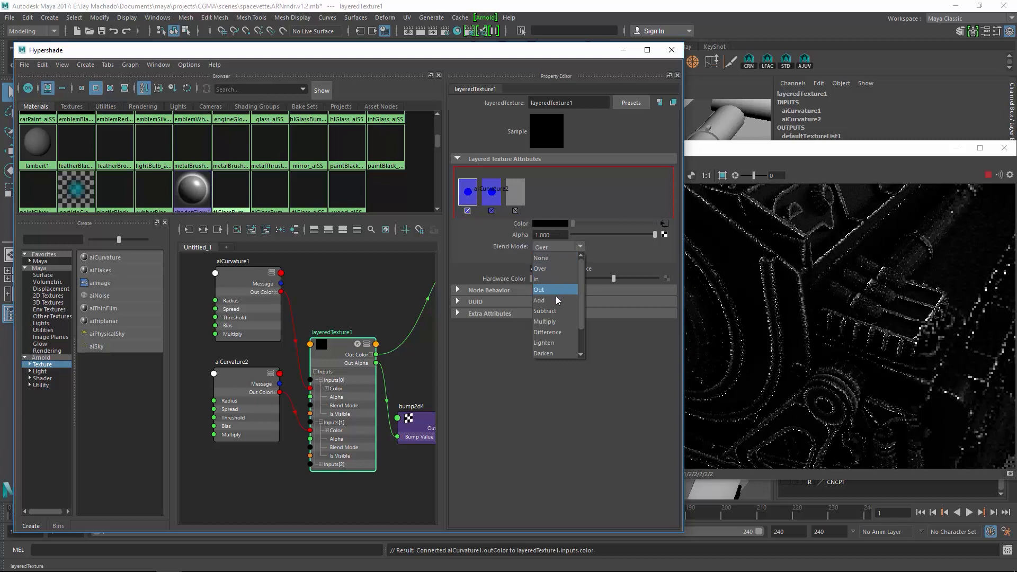
left_click(553, 309)
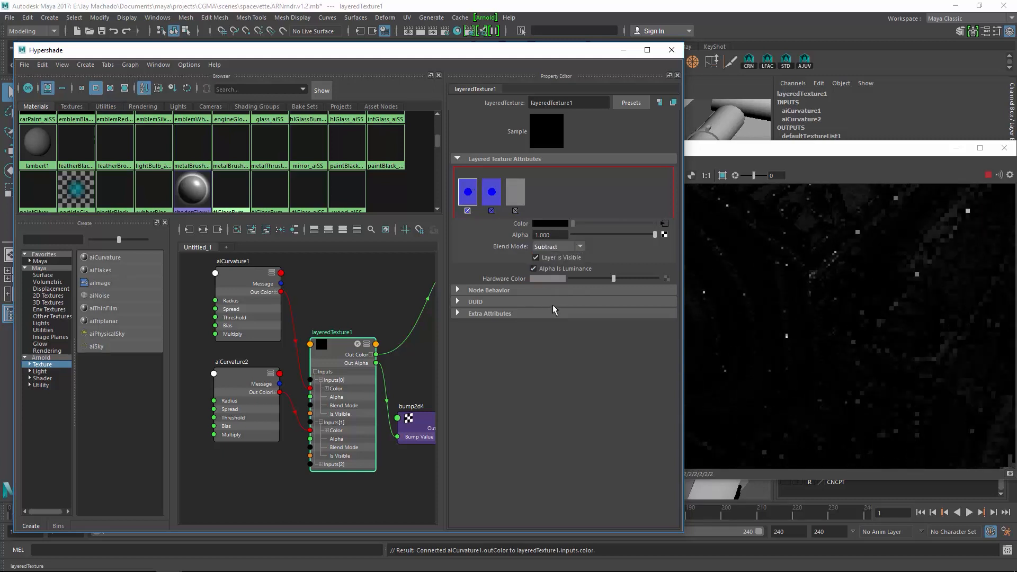
left_click(493, 195)
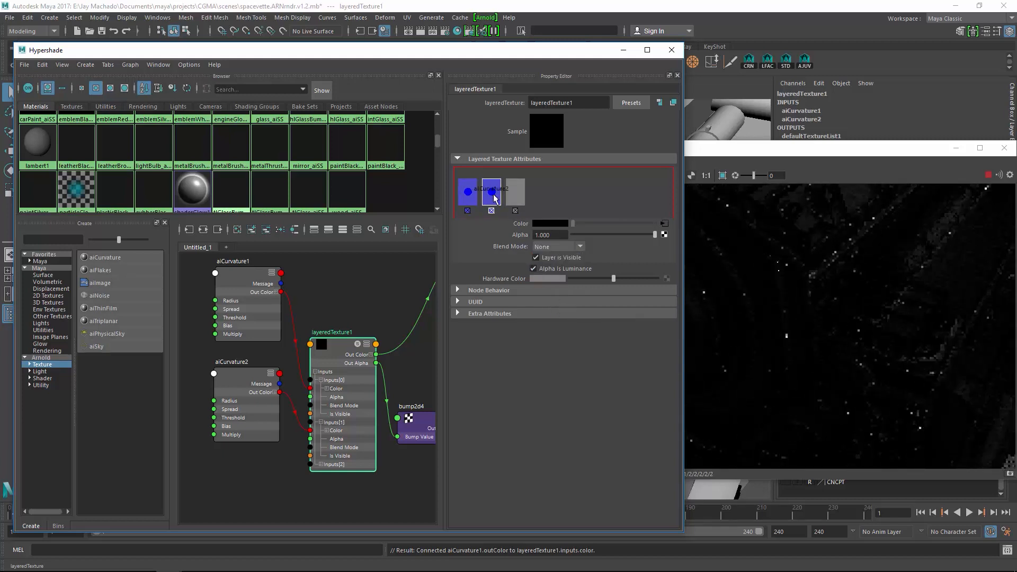
left_click(552, 247)
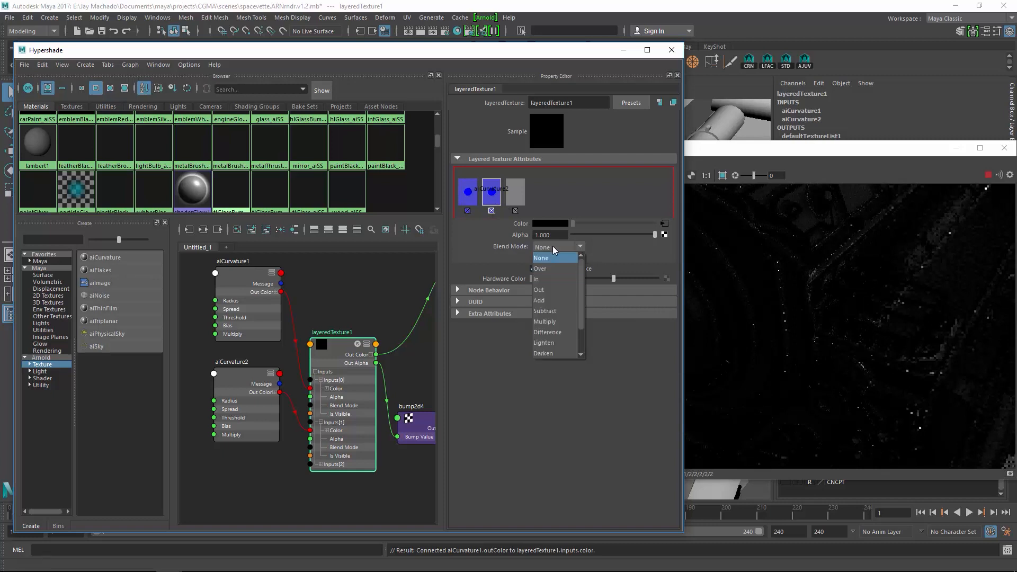
left_click(560, 304)
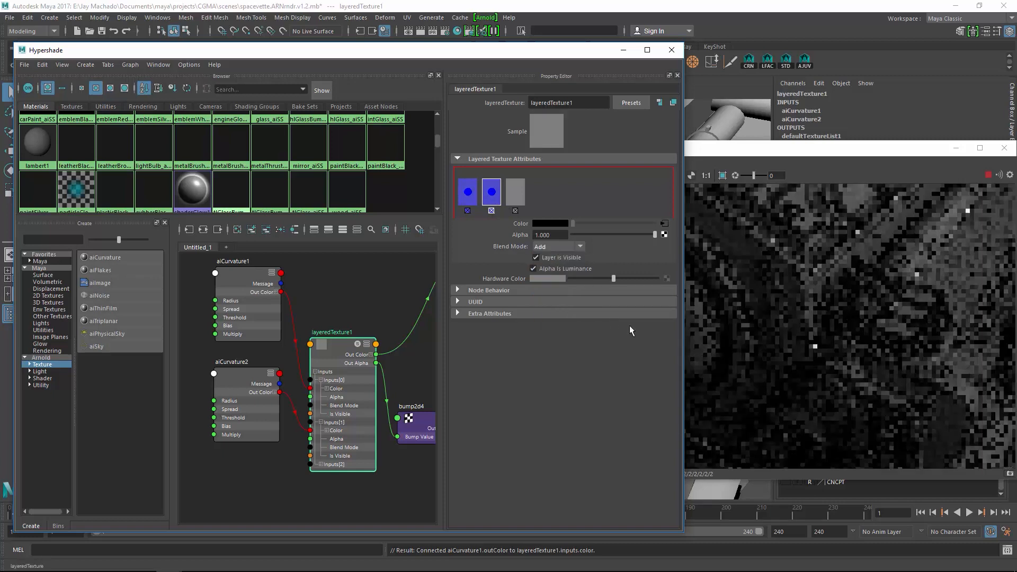
Step: Remove the connection between the layered texture's Out Alpha and the Bump Value of bump2d4
left_click_drag(391, 384, 381, 405)
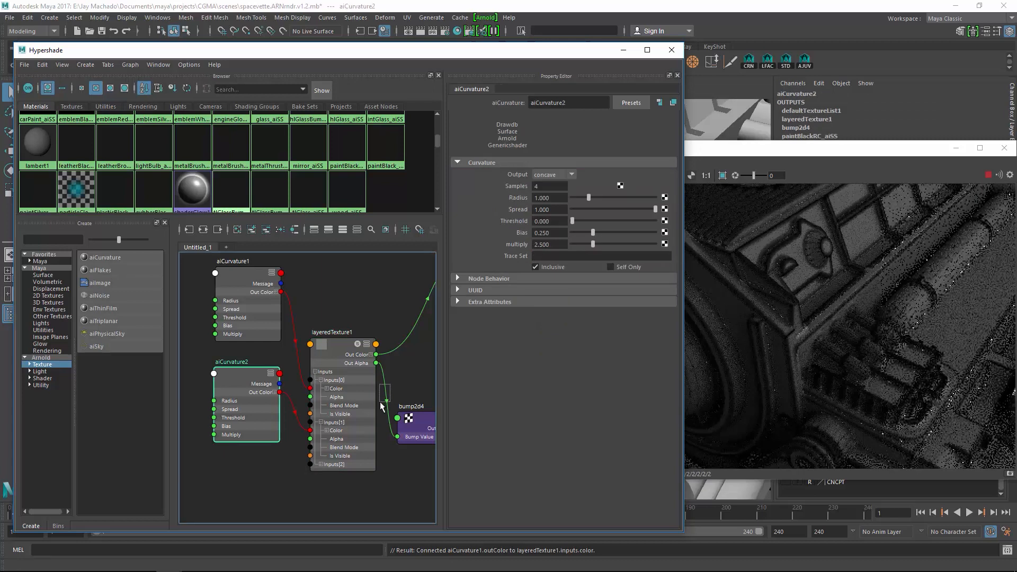
key("Delete")
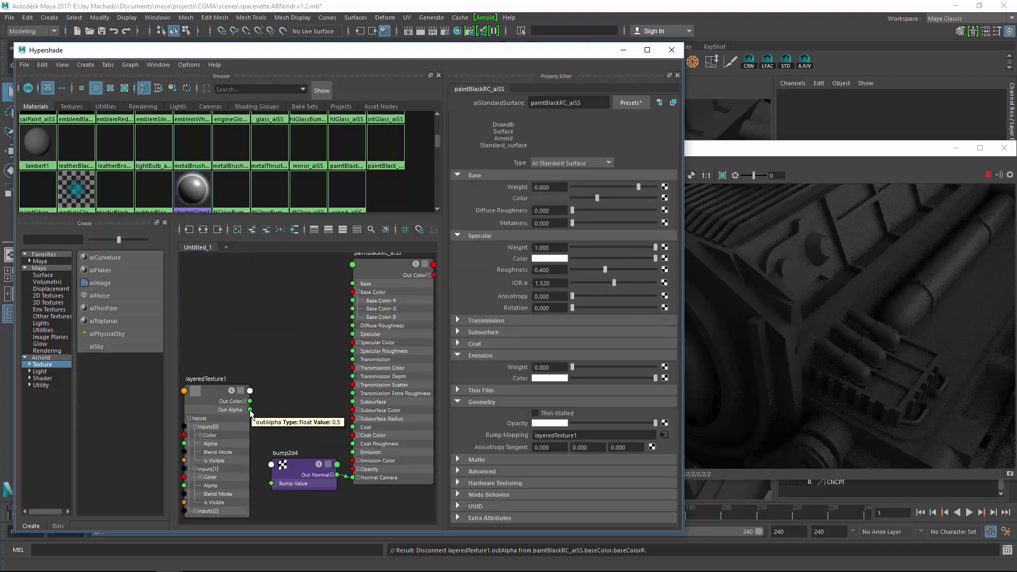
Step: Reconnect the layered texture's Out Alpha to bump2d4's Bump Value and set the Bump Depth to 0.1
left_click_drag(250, 410, 270, 483)
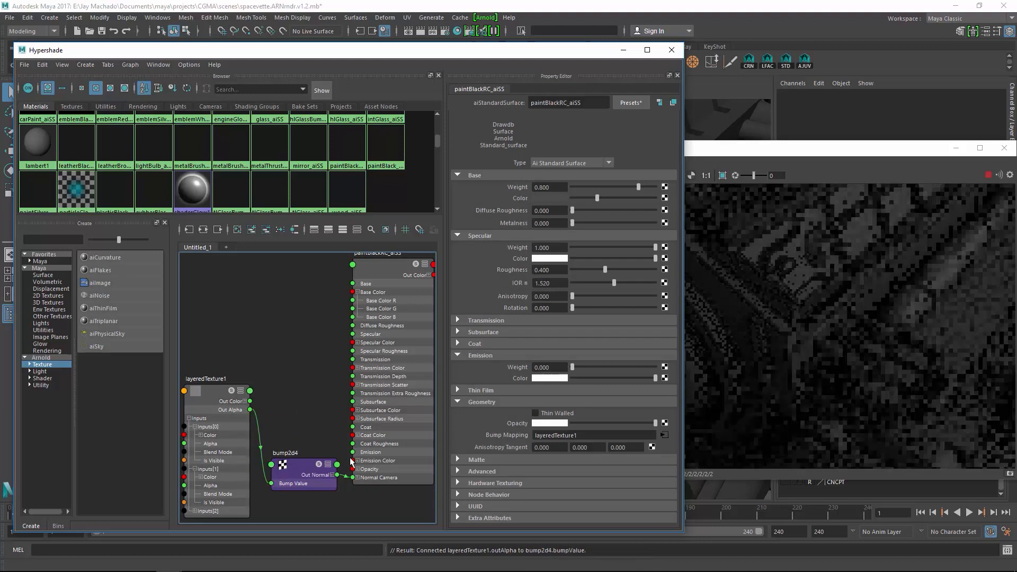
left_click(793, 354)
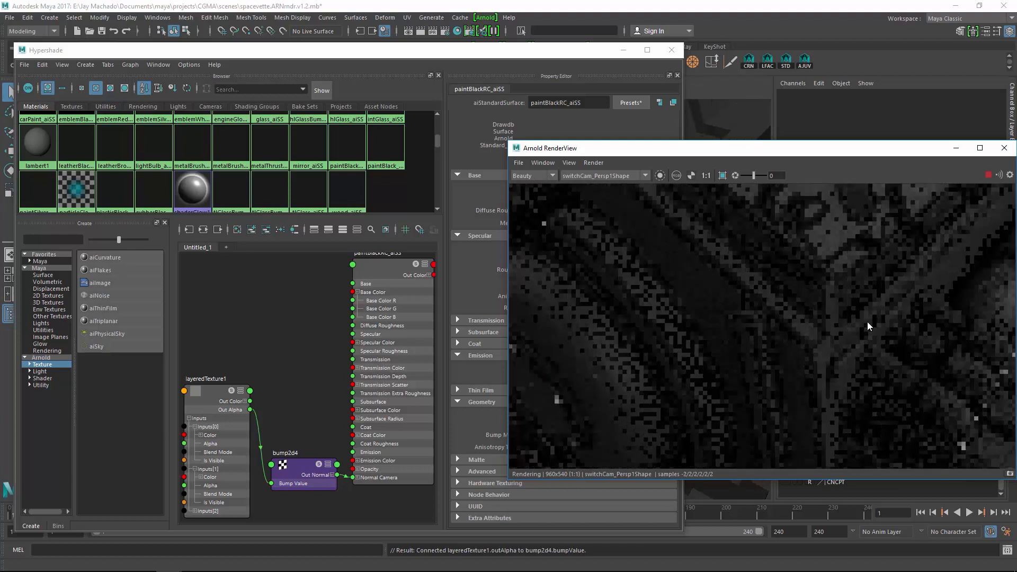
left_click(298, 470)
left_click(557, 154)
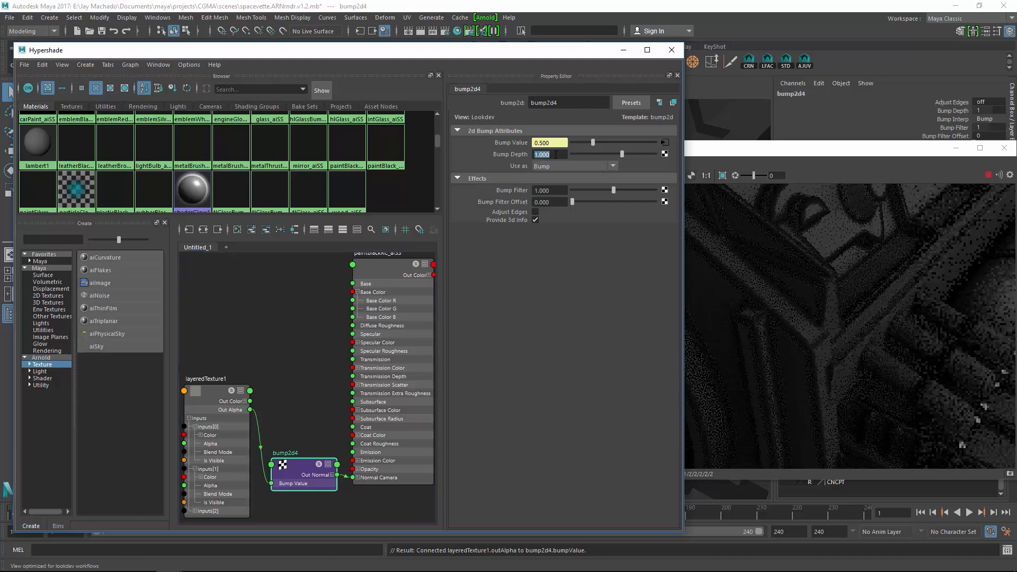
type(".")
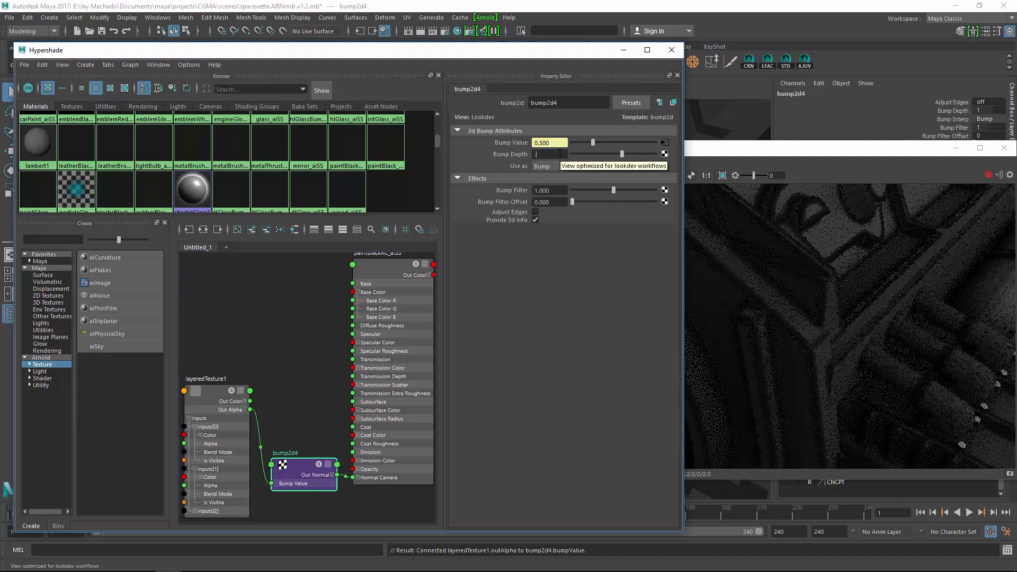
type("1")
key("Return")
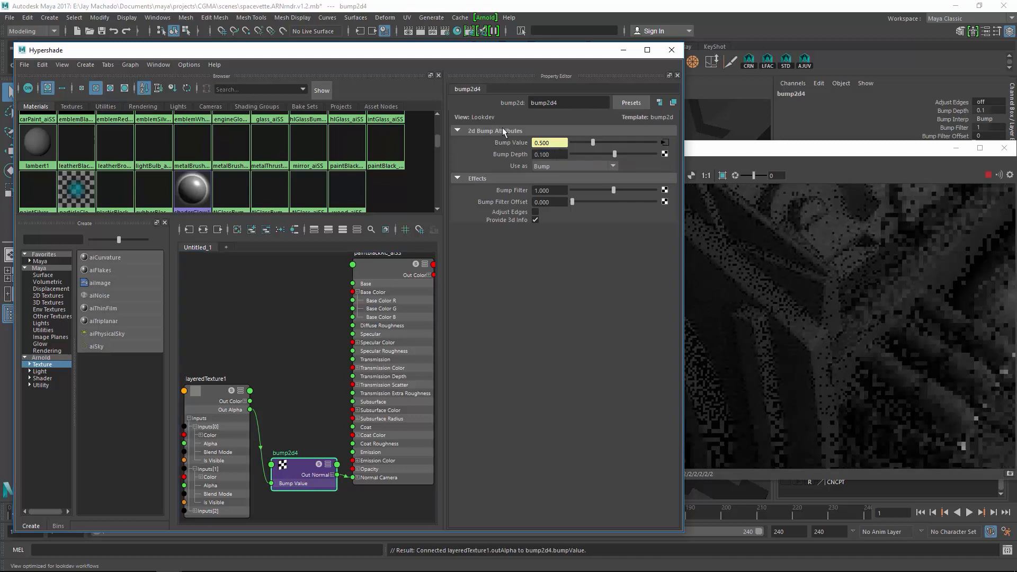
left_click(905, 306)
left_click_drag(808, 257, 815, 324, "alt")
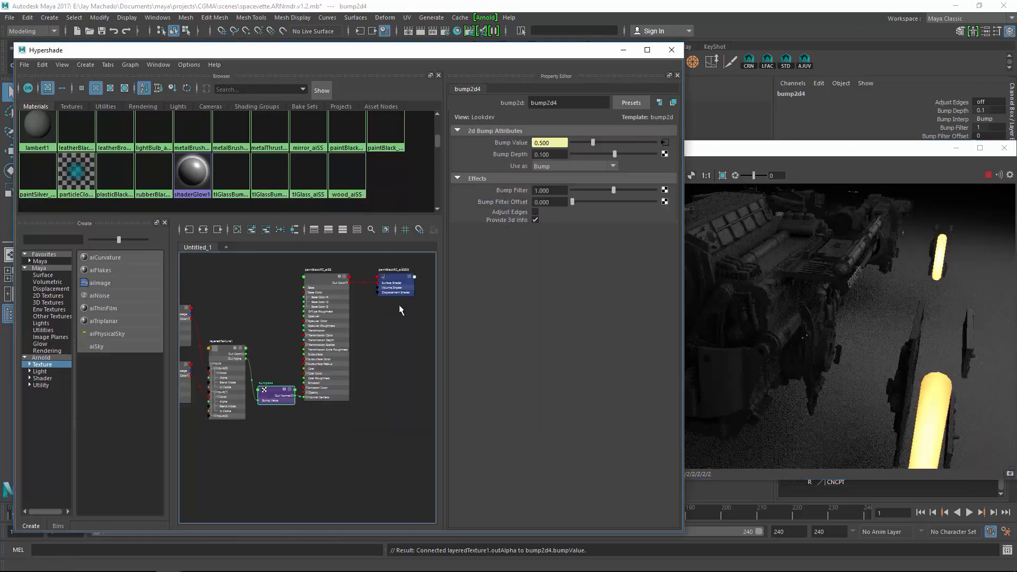
Step: Add the metalBrushedRC_aiSS material to the node graph alongside the black paint network
right_click_drag(400, 336, 320, 311, "alt")
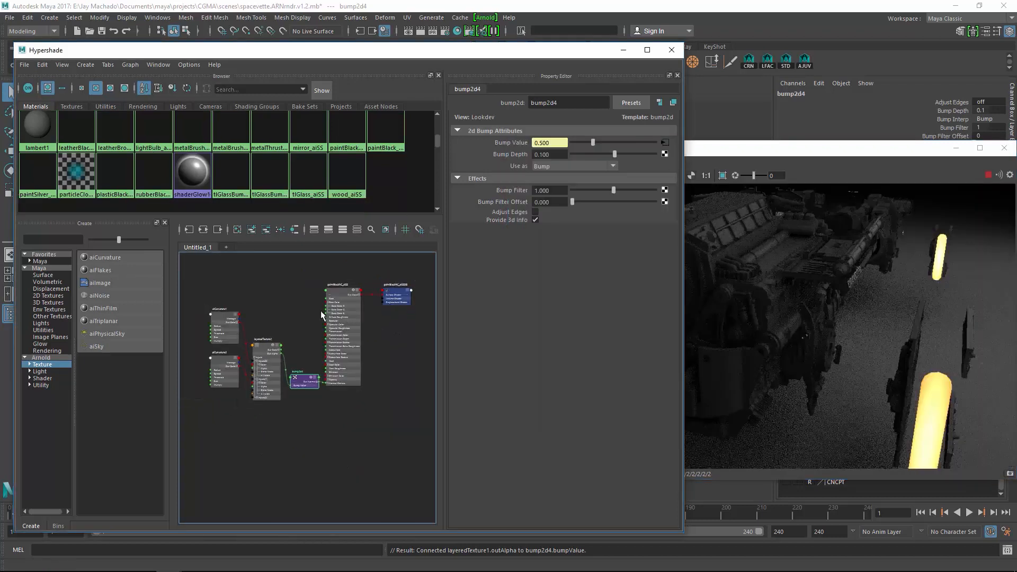
left_click_drag(356, 359, 424, 416)
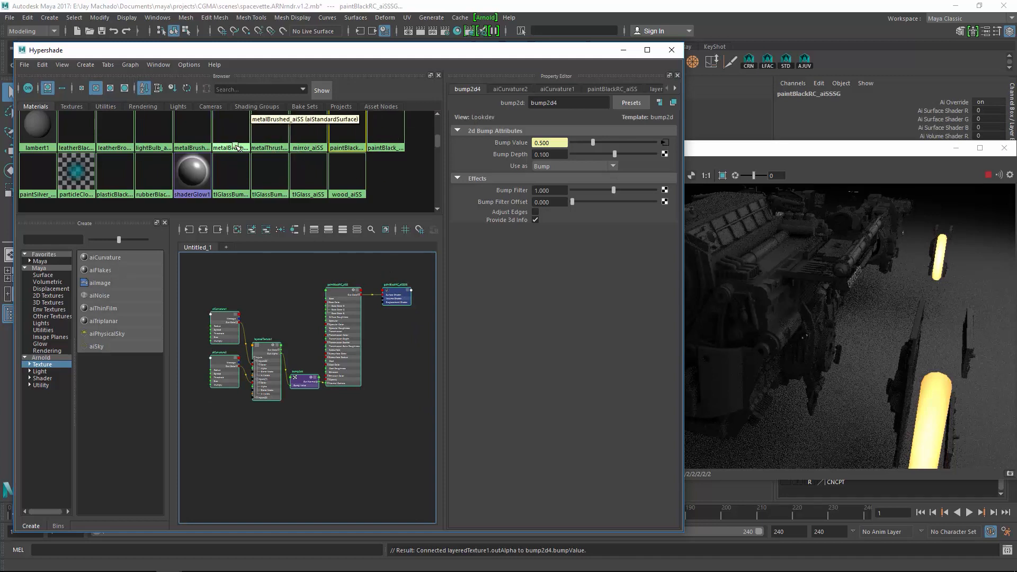
left_click(202, 141)
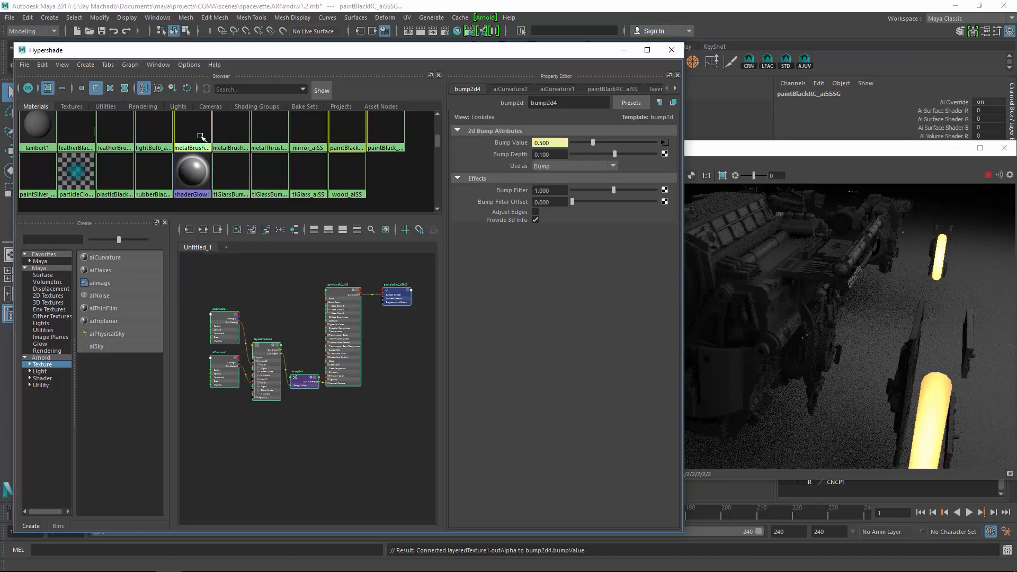
left_click(203, 232)
scroll(352, 375, "up", 2)
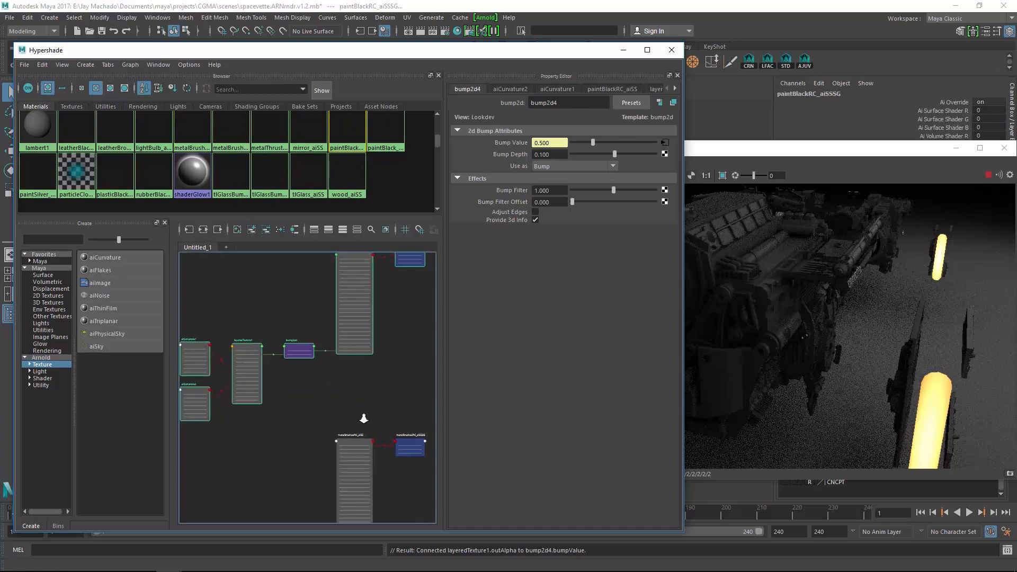
Step: Connect bump2d4's Out Normal to the Normal Camera input of metalBrushedRC_aiSS
scroll(345, 343, "up", 2)
left_click_drag(275, 276, 272, 359)
middle_click_drag(301, 366, 319, 269, "alt")
scroll(313, 289, "up", 1)
left_click(309, 292)
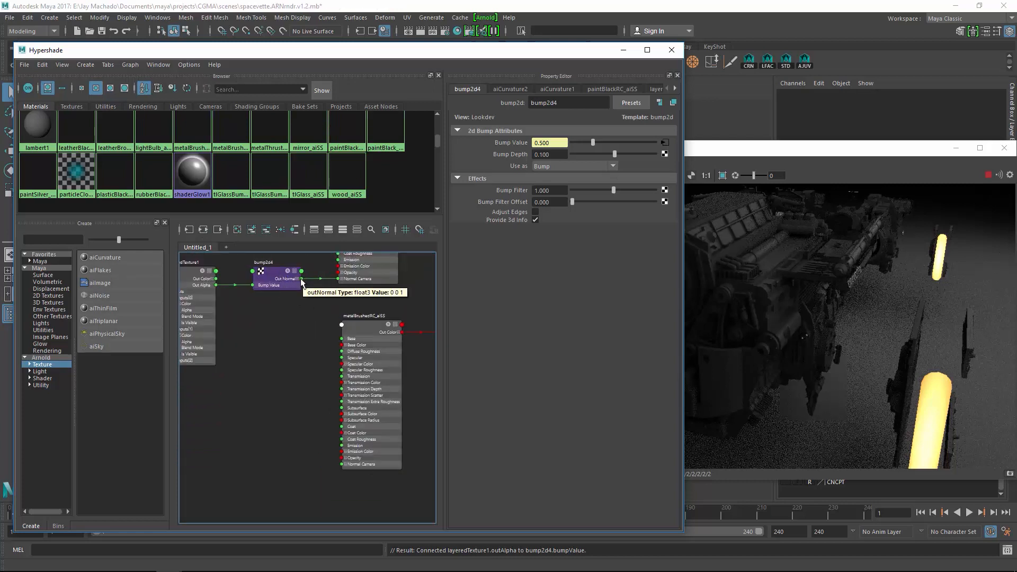
left_click_drag(301, 281, 341, 464)
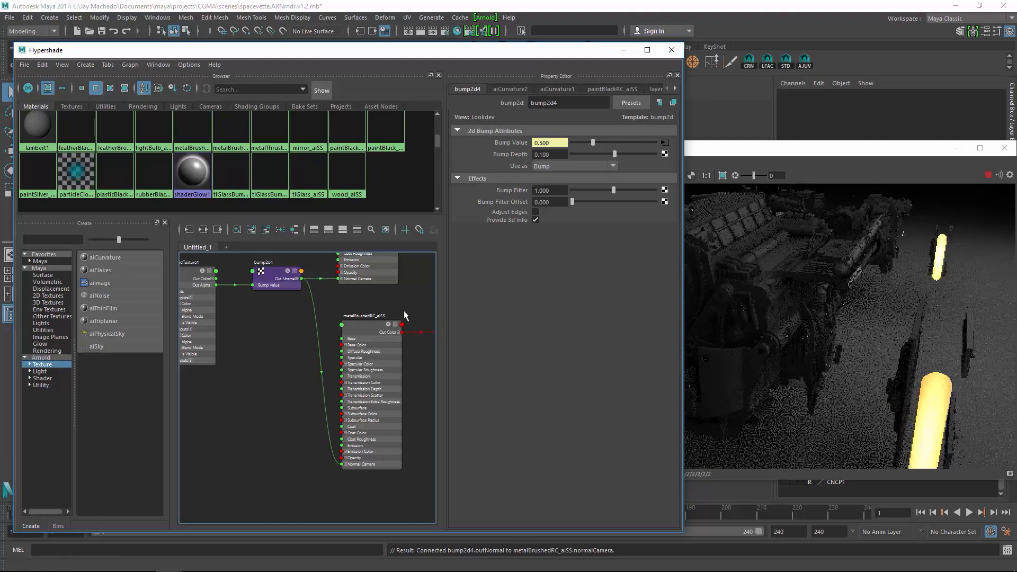
Step: Reposition the bump2d4 node between the layered texture and the two materials, and review both curvature textures' settings
right_click_drag(405, 311, 301, 303, "alt")
middle_click_drag(301, 303, 318, 323, "alt")
right_click_drag(318, 323, 367, 320, "alt")
middle_click_drag(366, 321, 340, 361, "alt")
left_click_drag(342, 361, 342, 400)
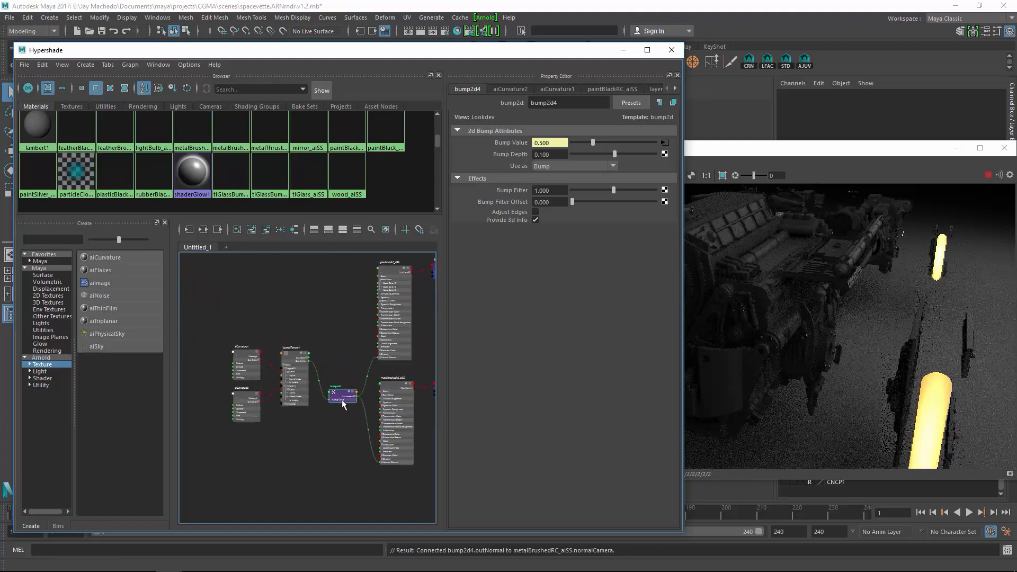
left_click(245, 366)
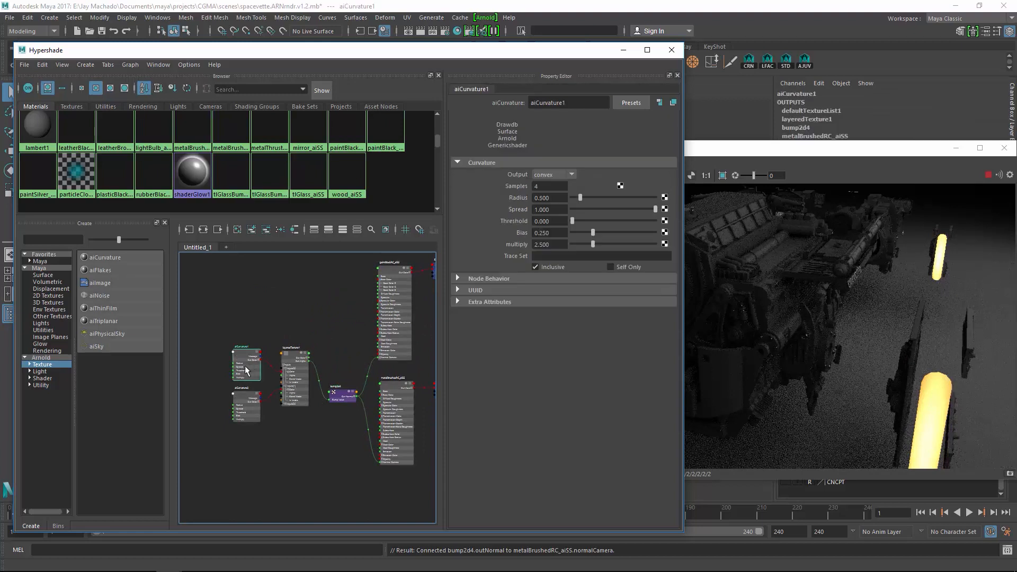
left_click(251, 406)
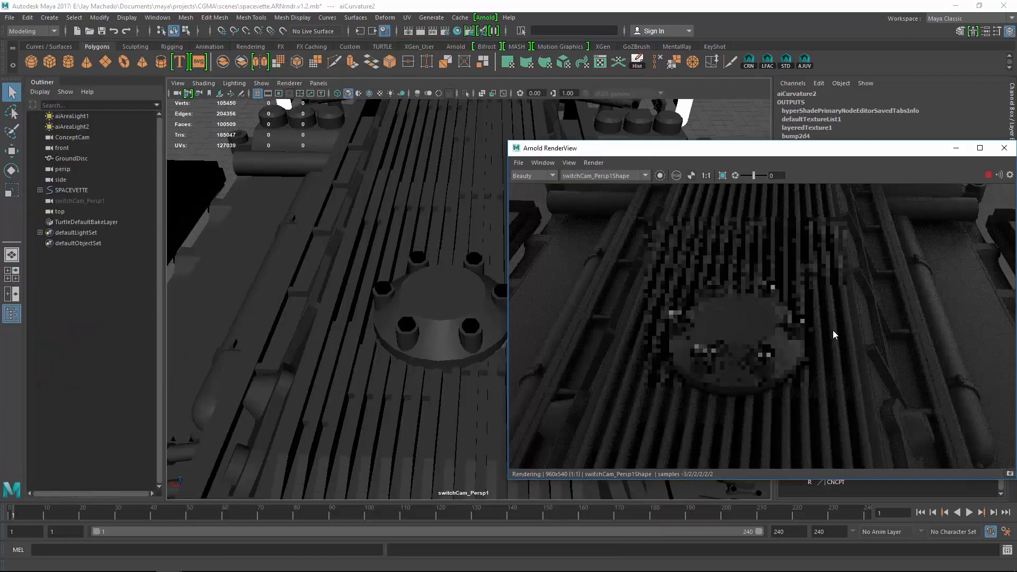
Step: Examine the engine and the rear of the car in the live render from several angles
left_click_drag(776, 327, 503, 161, "alt")
right_click_drag(859, 286, 740, 297, "alt")
left_click_drag(828, 317, 834, 288, "alt")
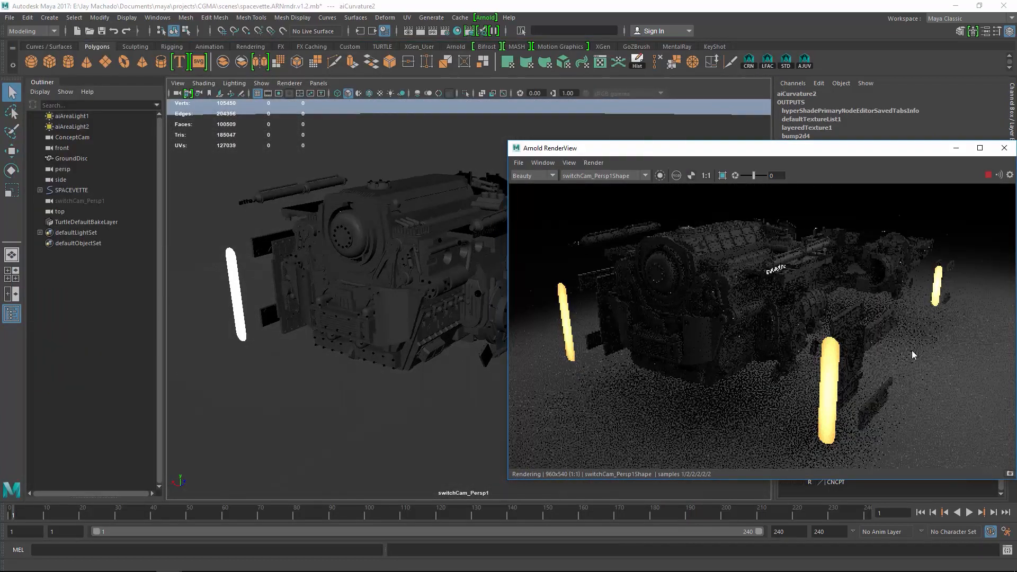
left_click_drag(935, 152, 610, 141)
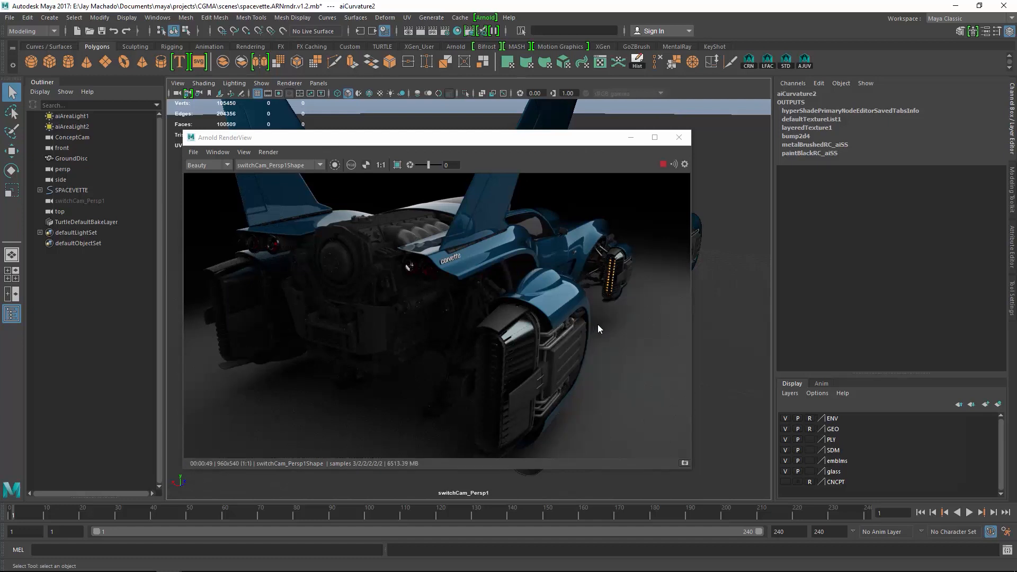
right_click_drag(603, 285, 558, 274, "alt")
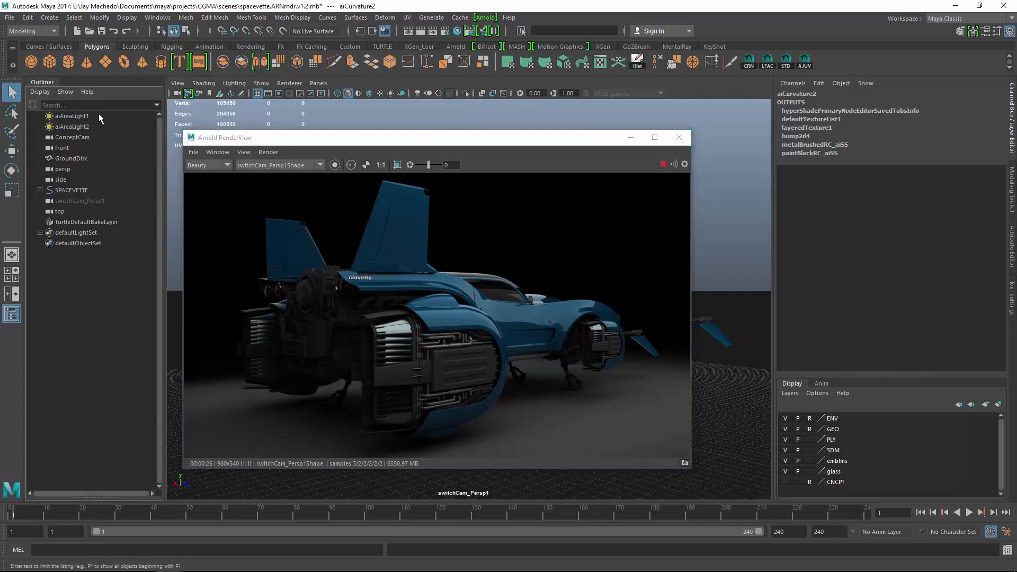
Step: Set the Samples of both aiAreaLight1 and aiAreaLight2 to 4
left_click(84, 116)
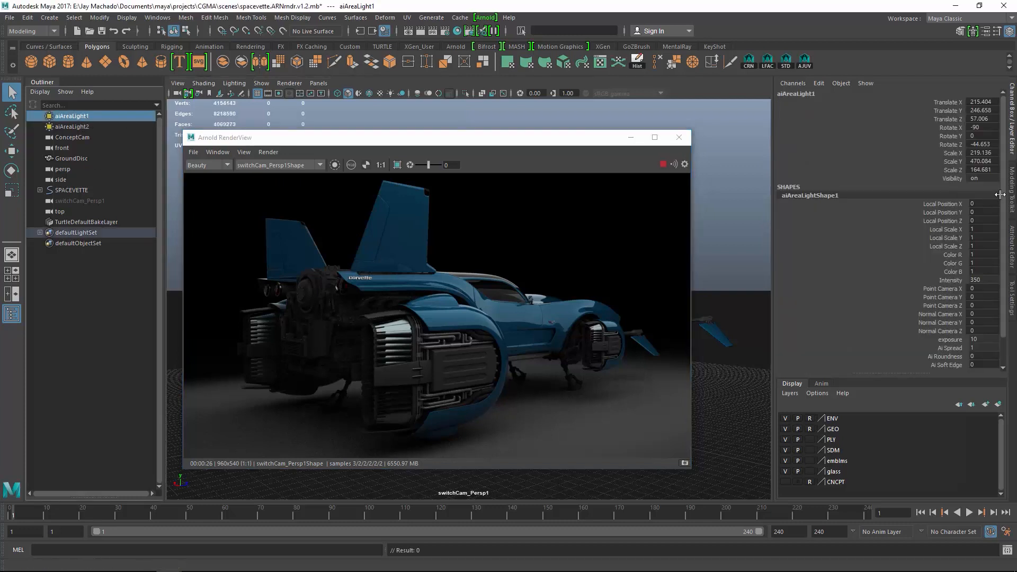
left_click(1013, 259)
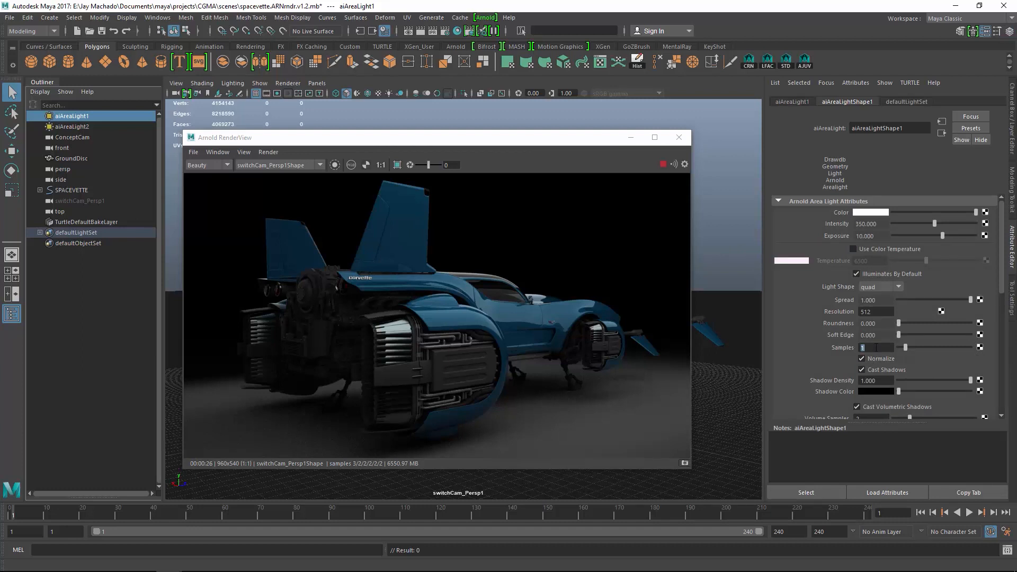
type("4")
key("Return")
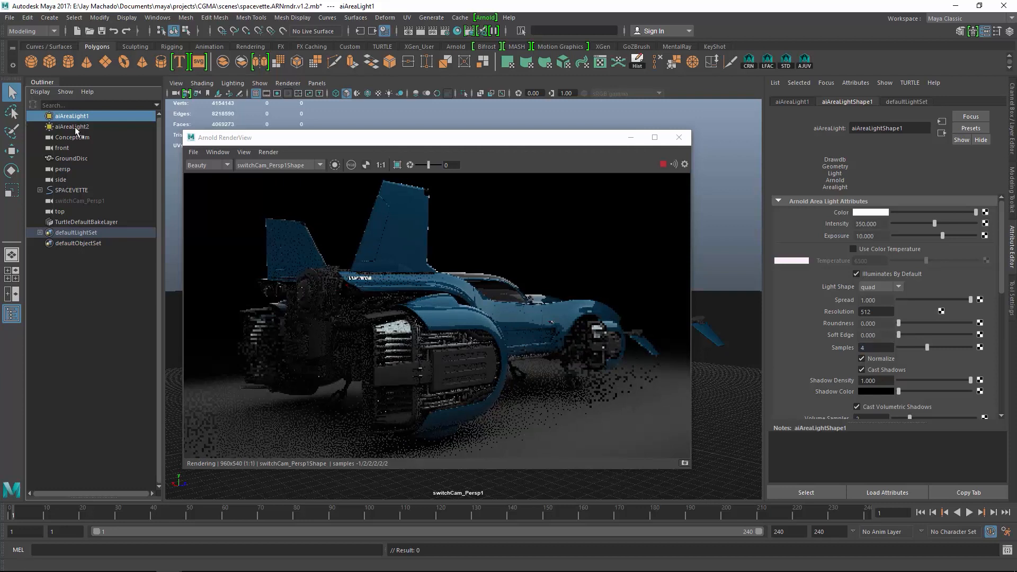
left_click(77, 132)
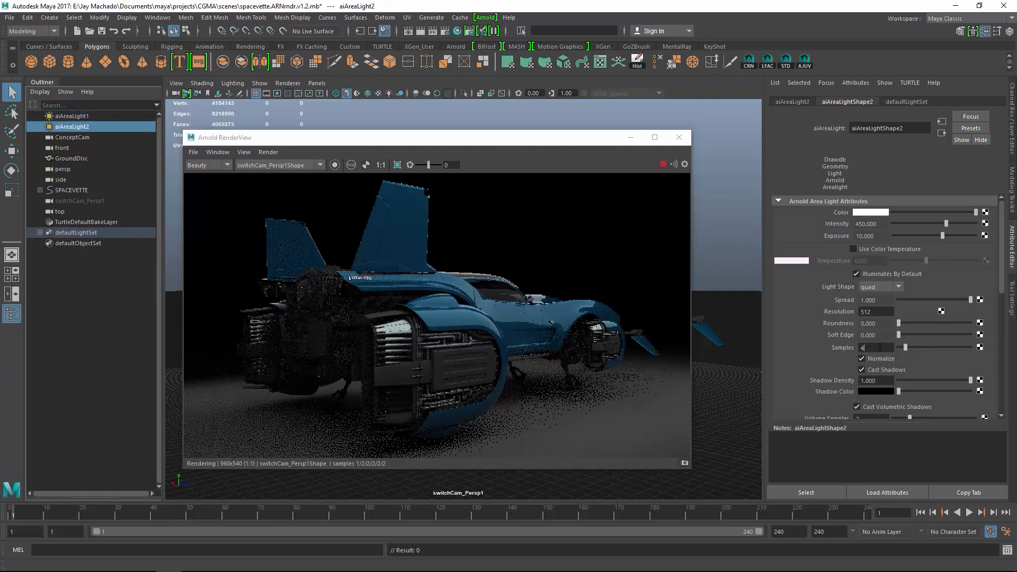
key("Return")
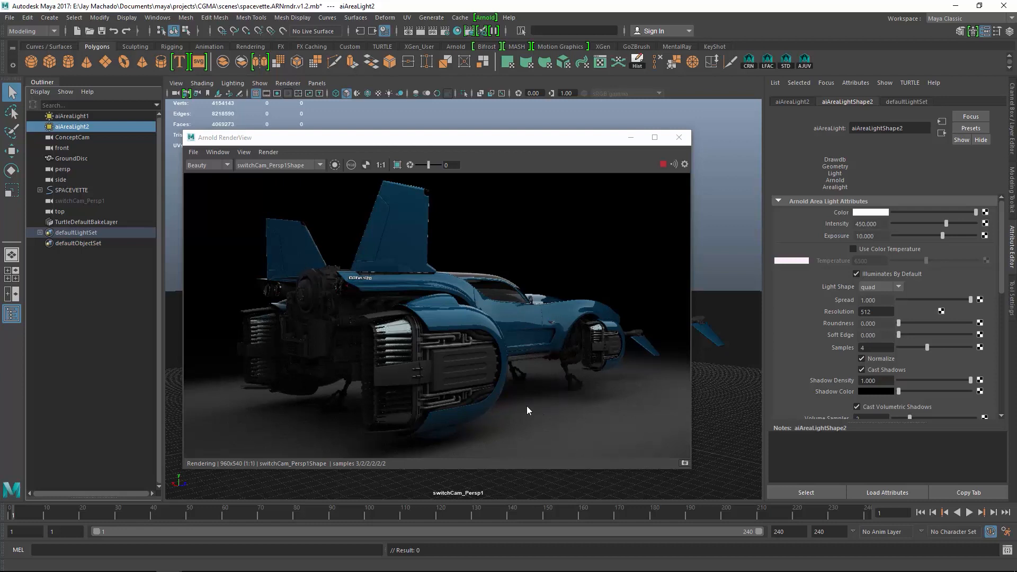
Step: Set the render image size preset to HD_1080 in the render settings
left_click_drag(358, 347, 580, 355, "alt")
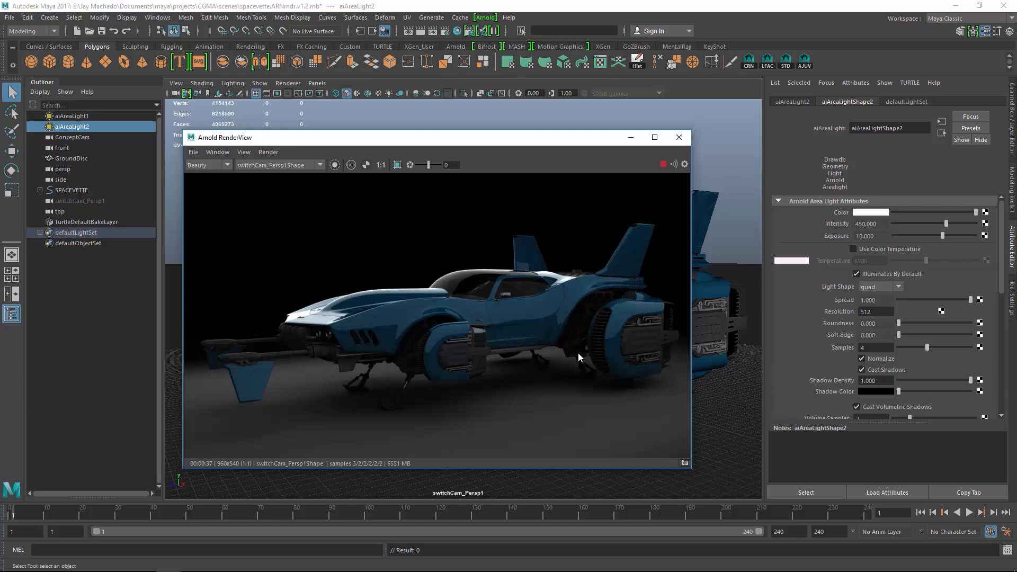
left_click(445, 32)
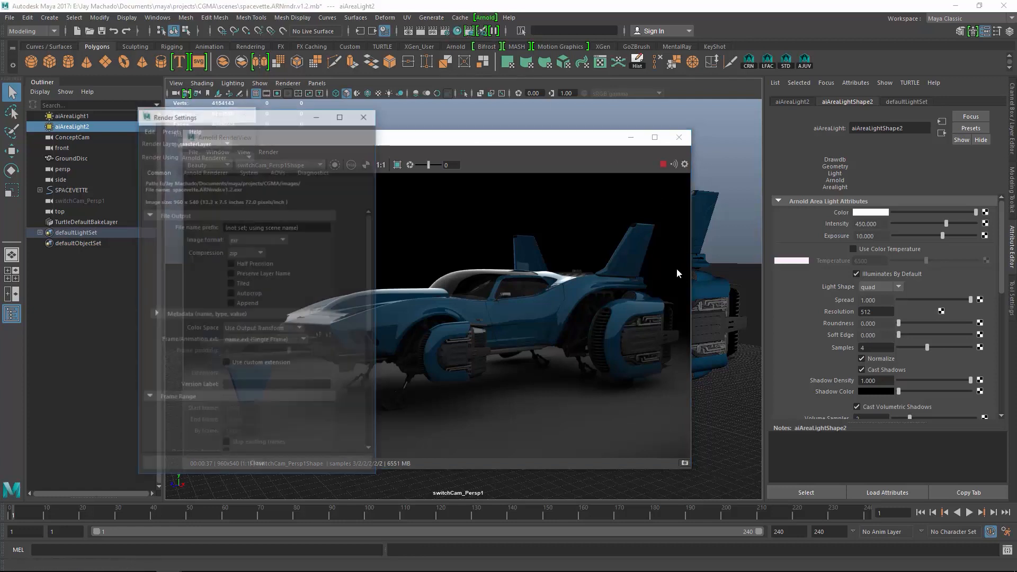
left_click_drag(370, 300, 373, 378)
scroll(373, 378, "down", 2)
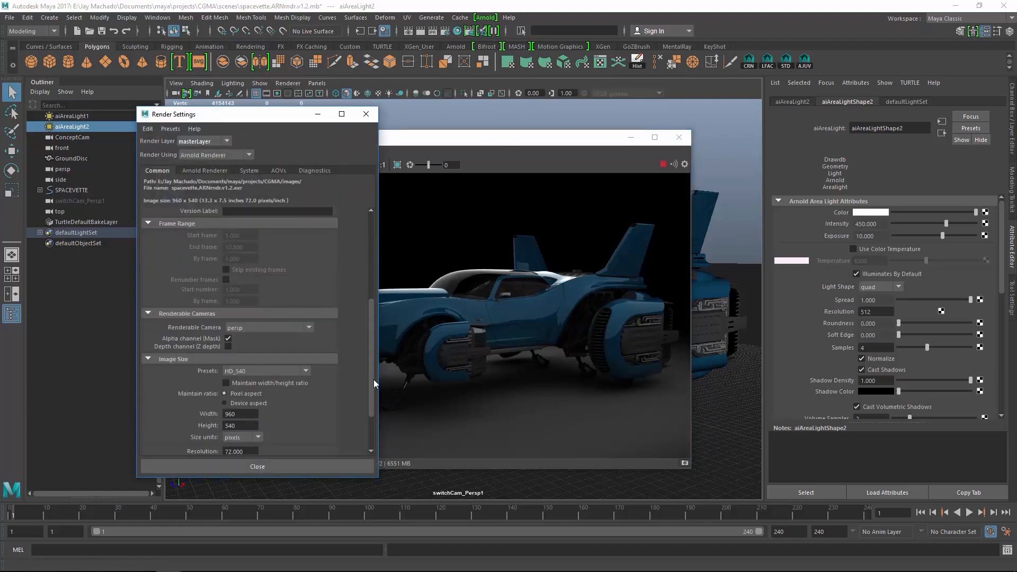
left_click(293, 355)
scroll(289, 395, "down", 1)
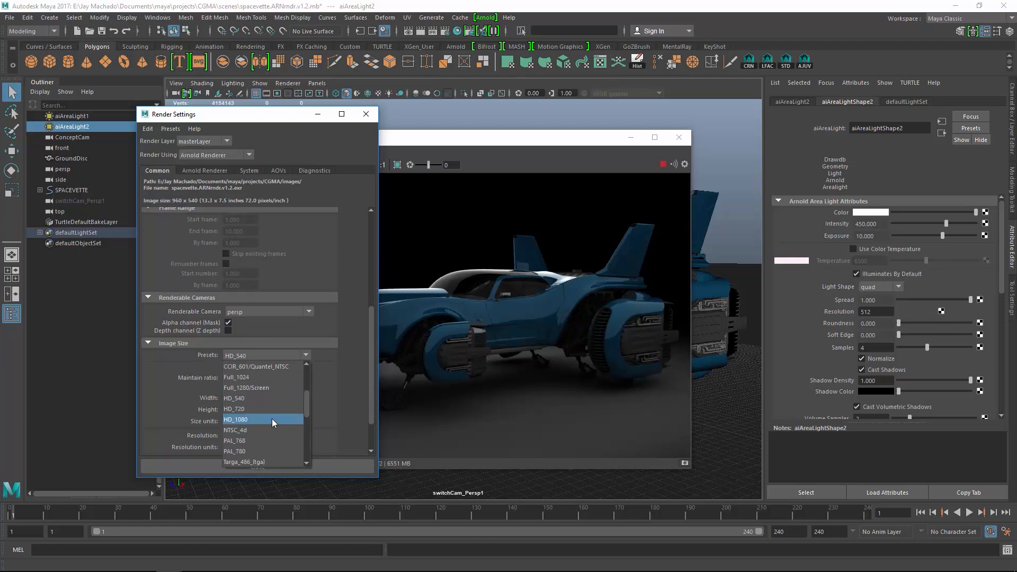
left_click(272, 419)
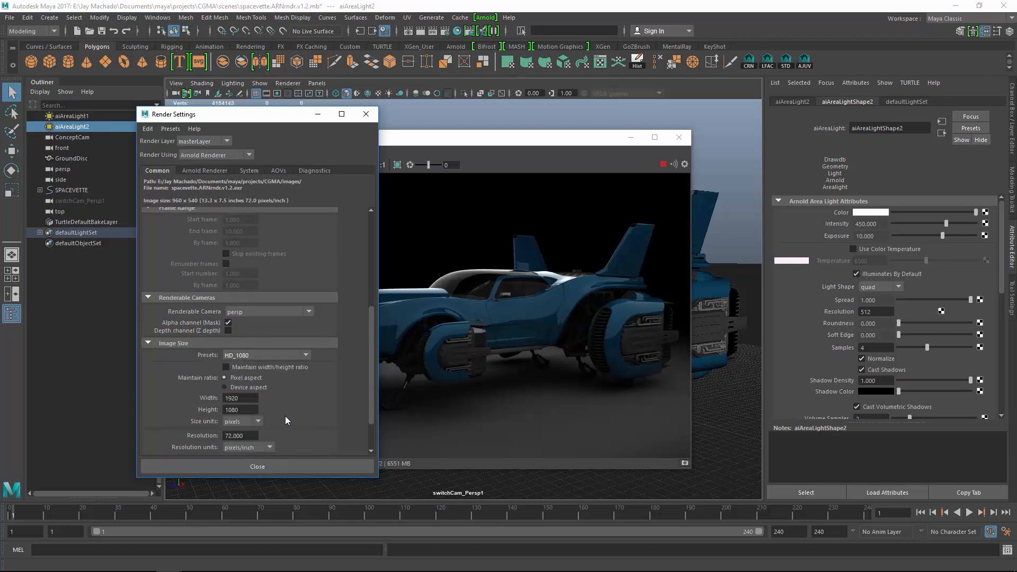
left_click(282, 464)
Step: Save the full-size render of the car's front three-quarter view as an image
left_click_drag(547, 403, 580, 403, "alt")
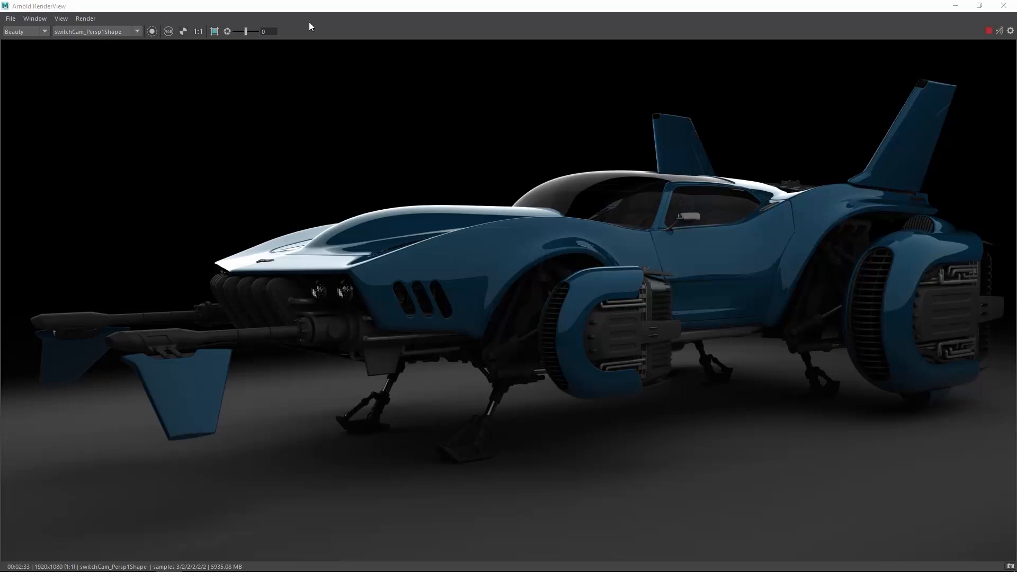
left_click(11, 19)
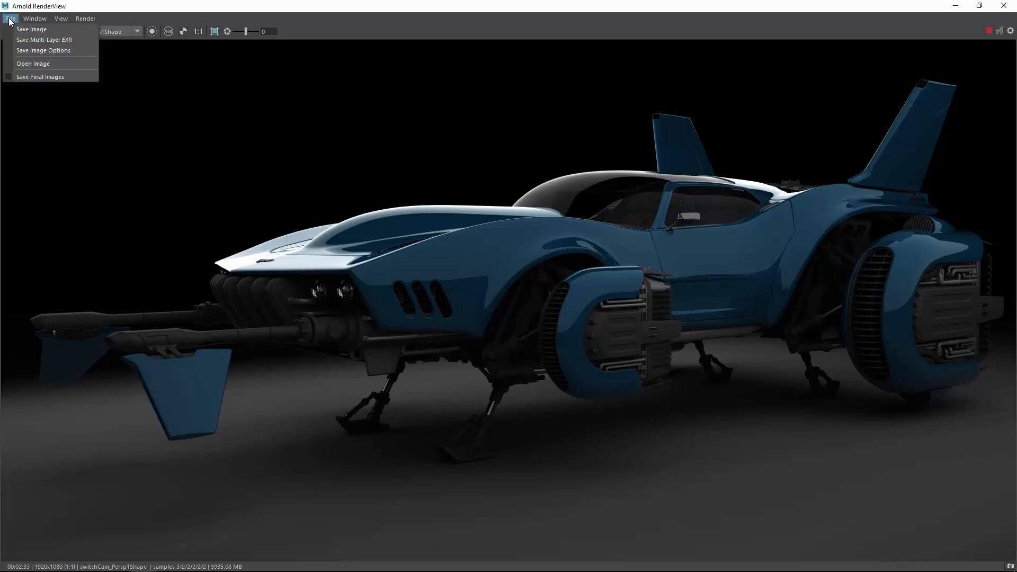
left_click(41, 30)
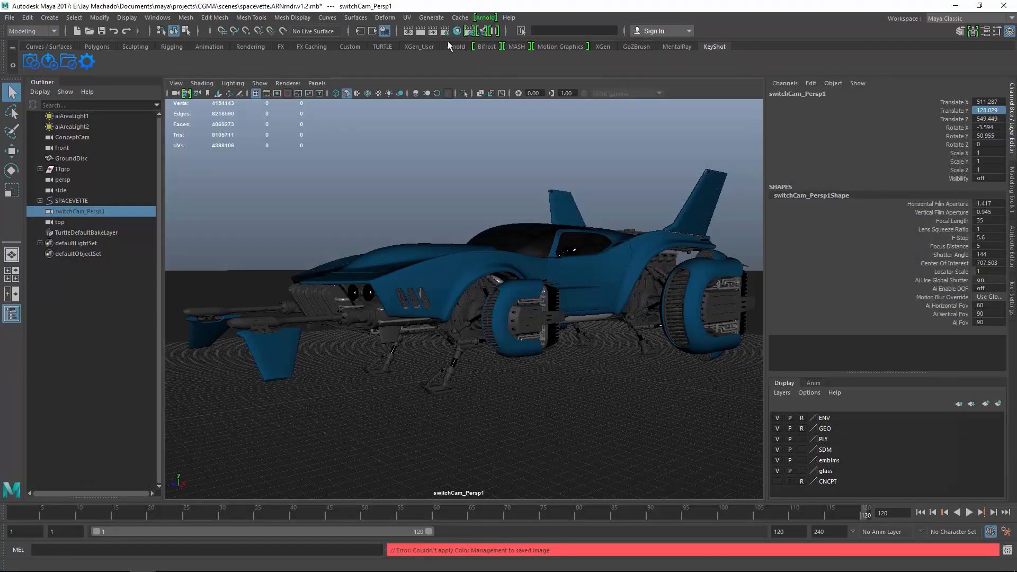
Step: Look through the TTCAM camera with the resolution gate shown, and expand TTgrp in the scene hierarchy
left_click(317, 84)
mouse_move(348, 93)
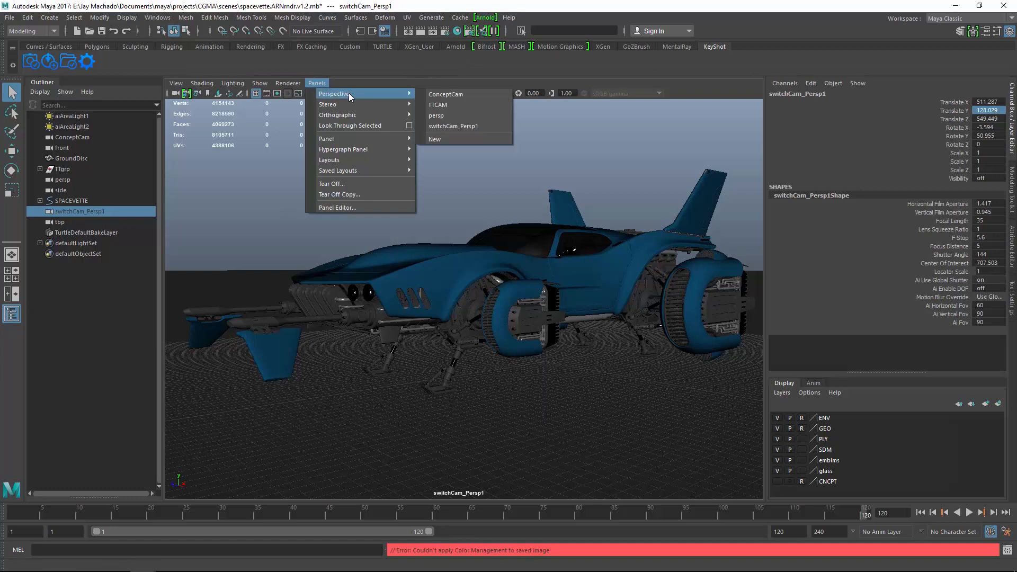
left_click(468, 104)
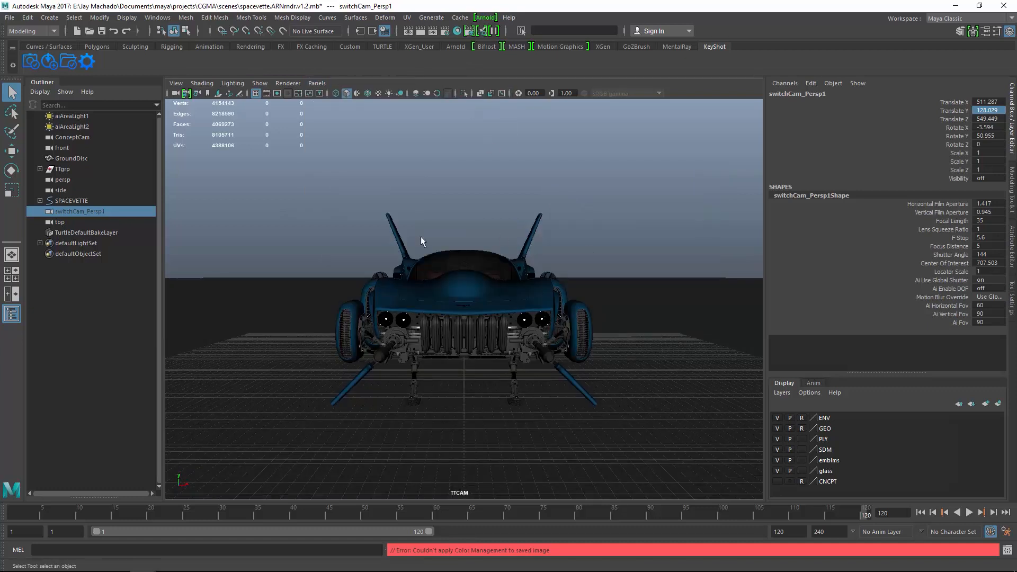
left_click(277, 94)
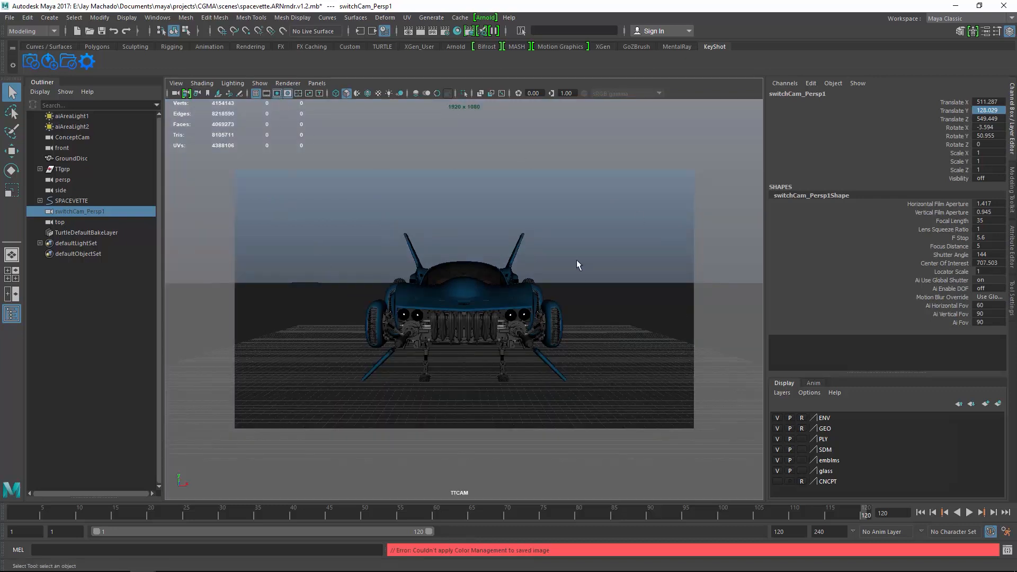
left_click(40, 169)
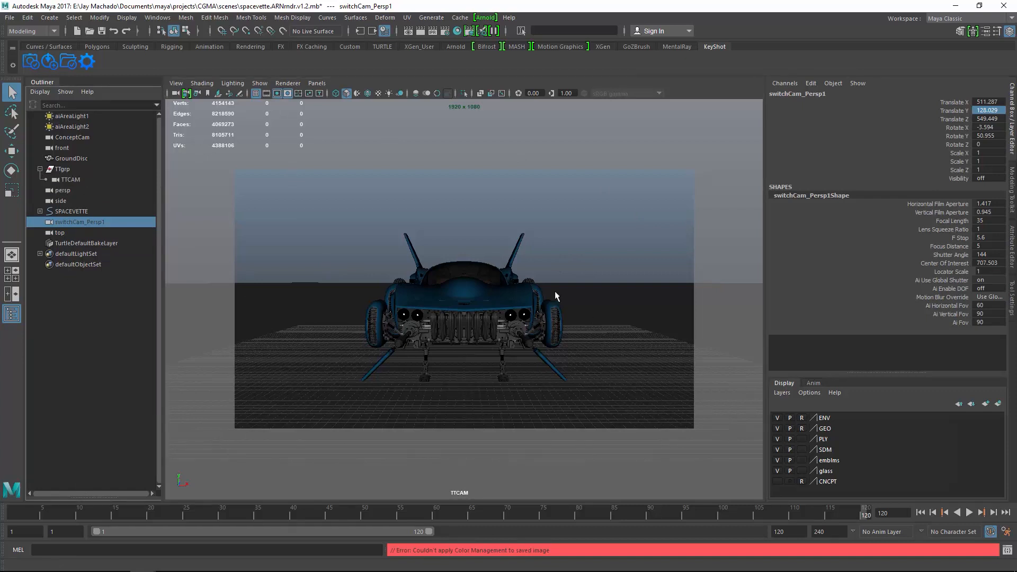
Step: Play and scrub the TTgrp turntable animation through the TTCAM view, returning the timeline to frame 1
left_click(70, 179)
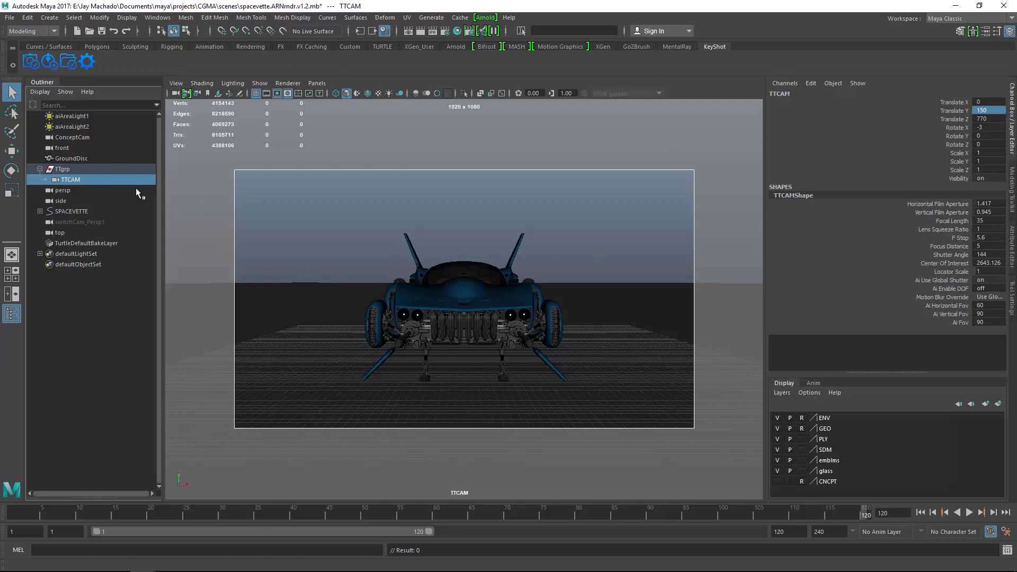
left_click(78, 168)
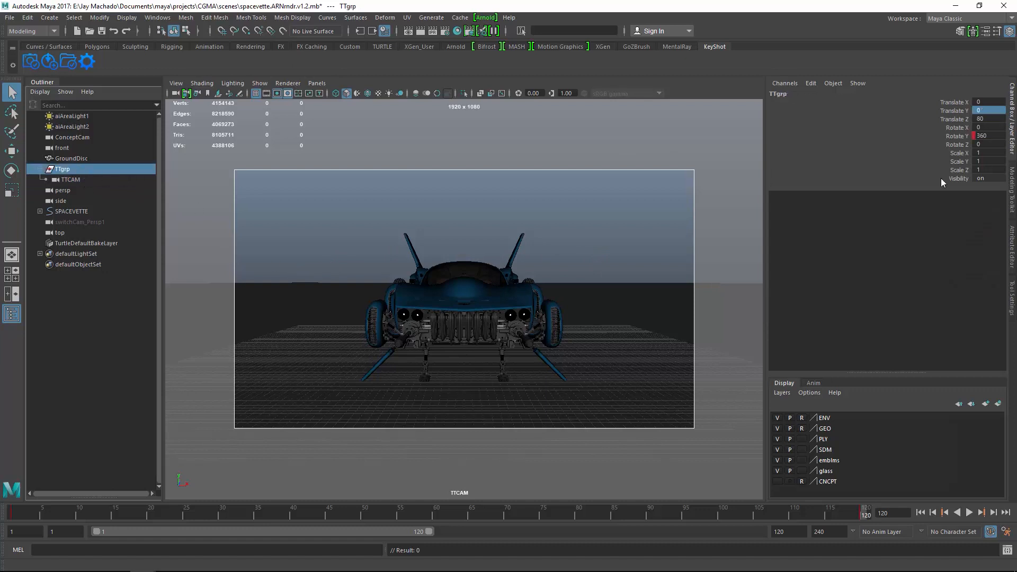
key("alt+v")
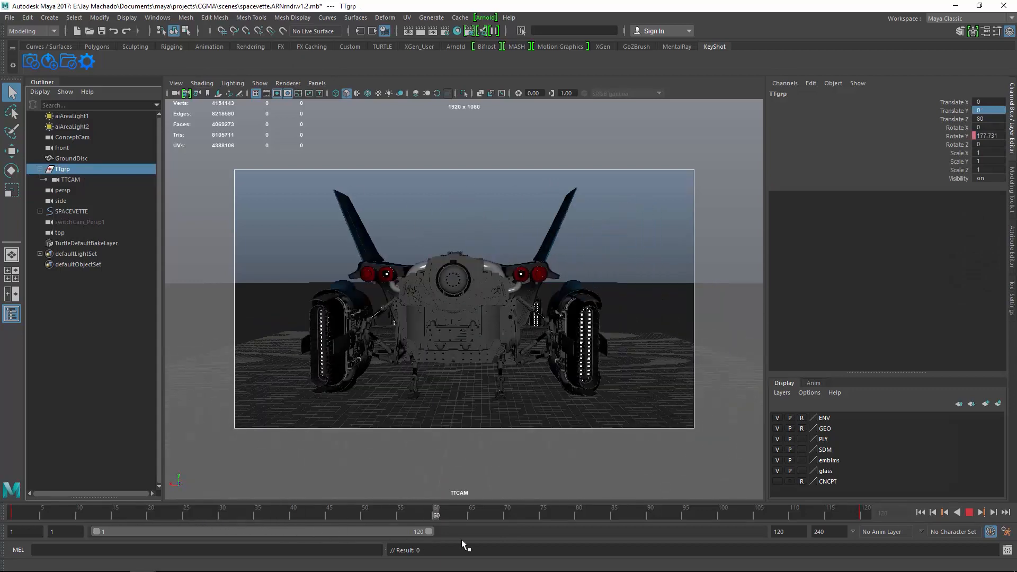
mouse_move(605, 545)
left_mouse_down()
mouse_move(834, 540)
mouse_move(549, 525)
mouse_move(586, 520)
left_mouse_up()
key("Down")
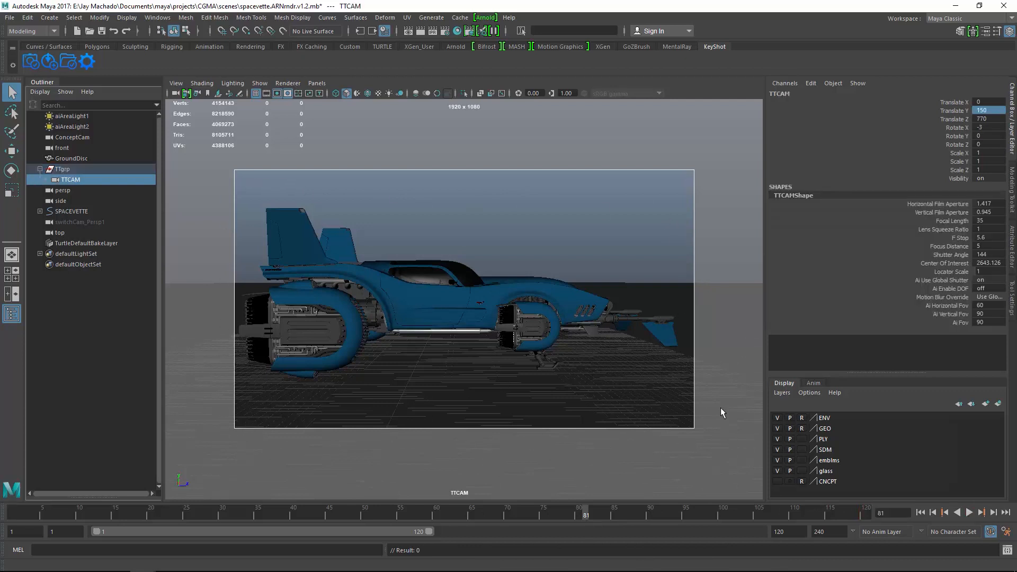
left_click_drag(582, 517, 873, 487)
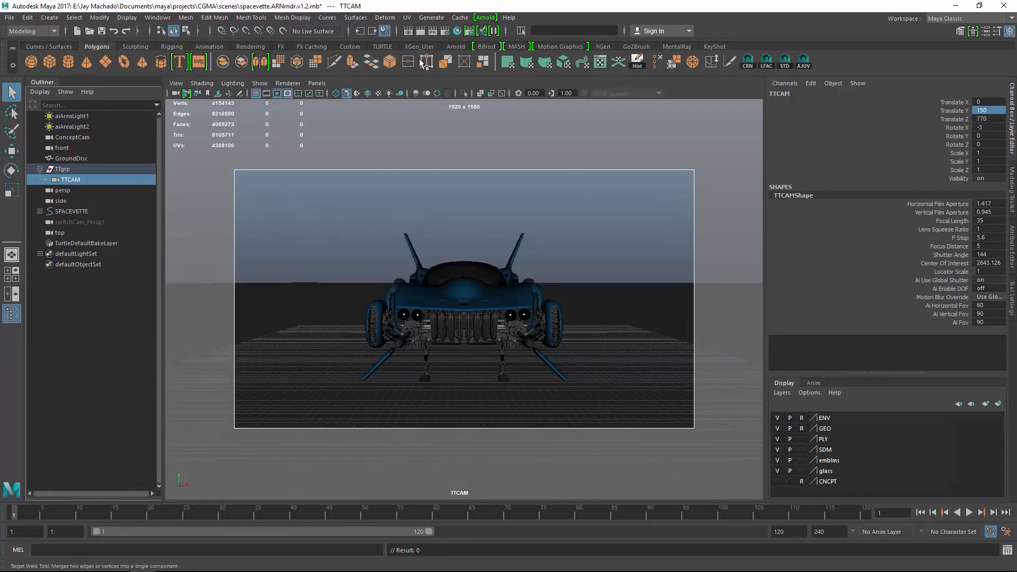
Step: Switch to the Rendering menu set and locate the Batch Render command
left_click(27, 33)
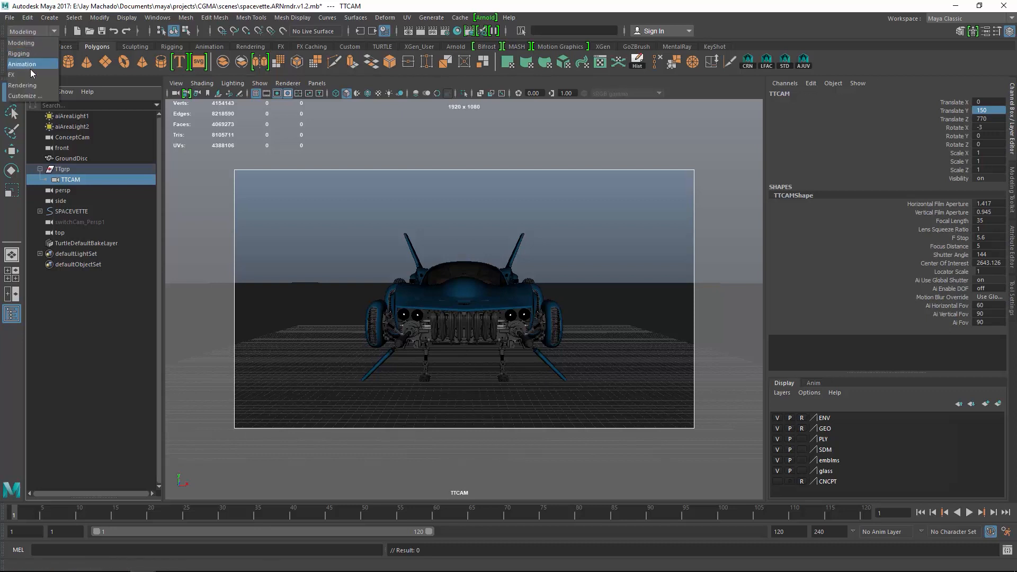
left_click(33, 83)
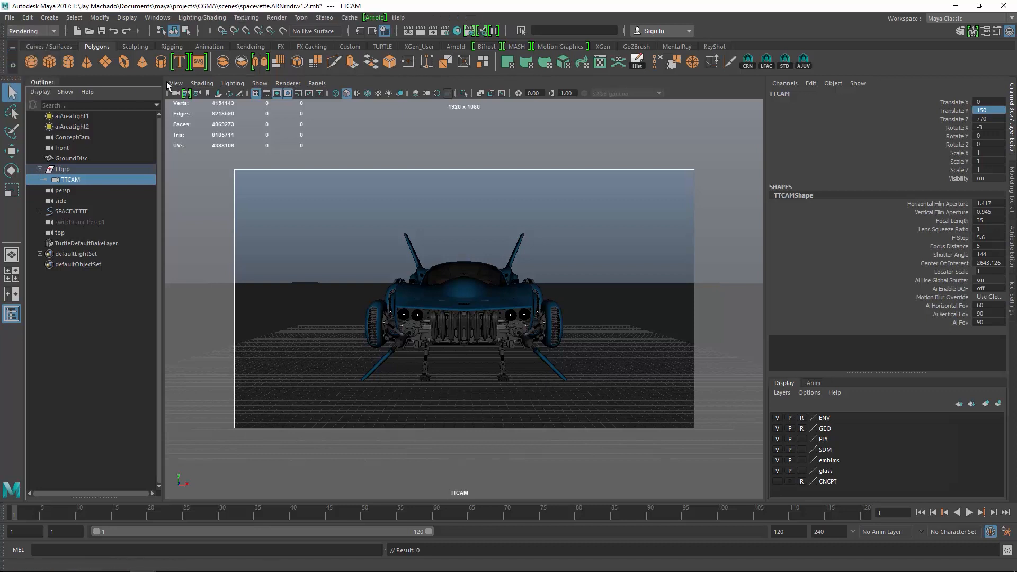
left_click(277, 17)
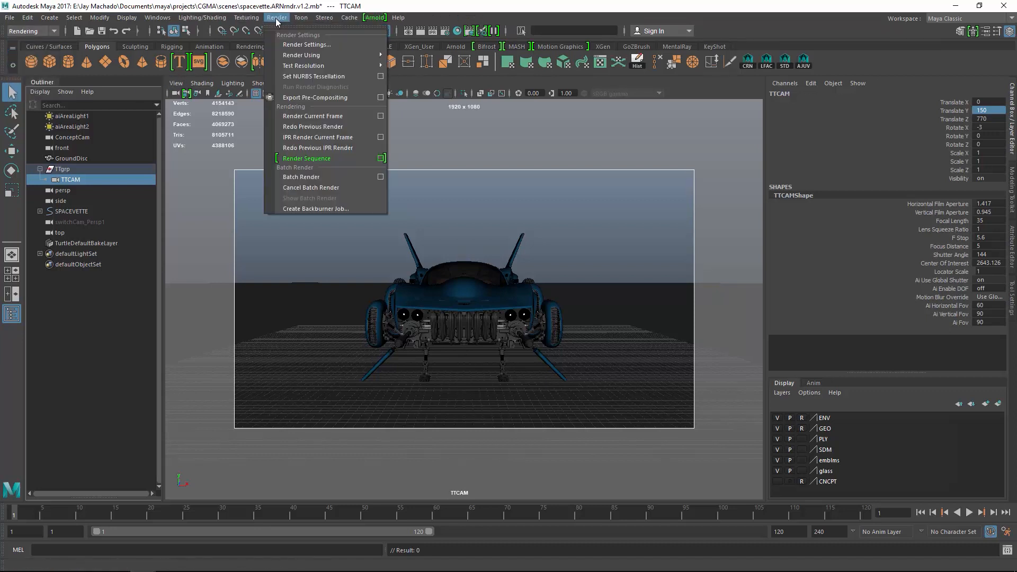
left_click(329, 178)
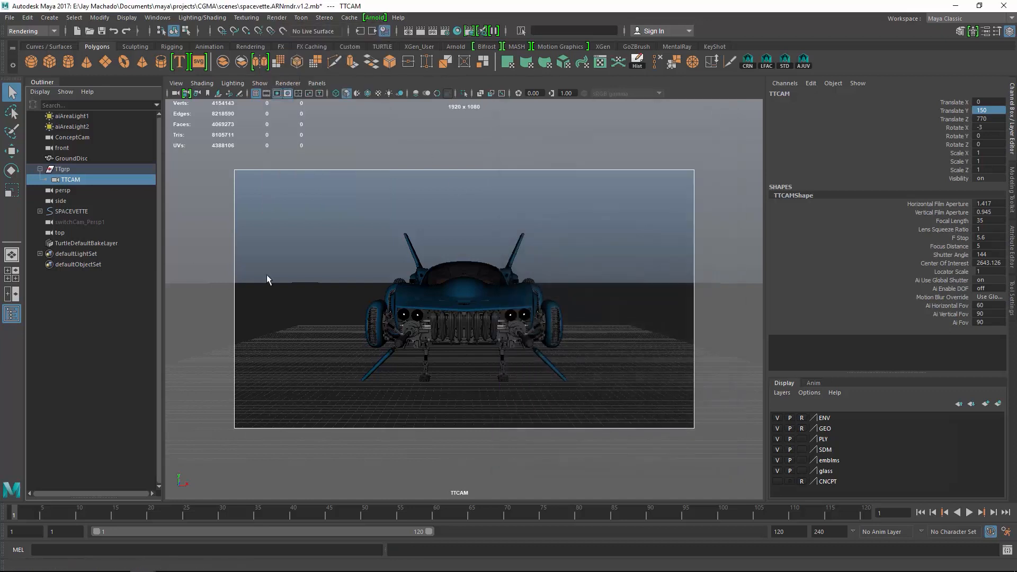
Step: In the render settings, set the file name prefix to TT/spacevette.ARN.TT and the frame/animation extension to name.#.ext
left_click(445, 32)
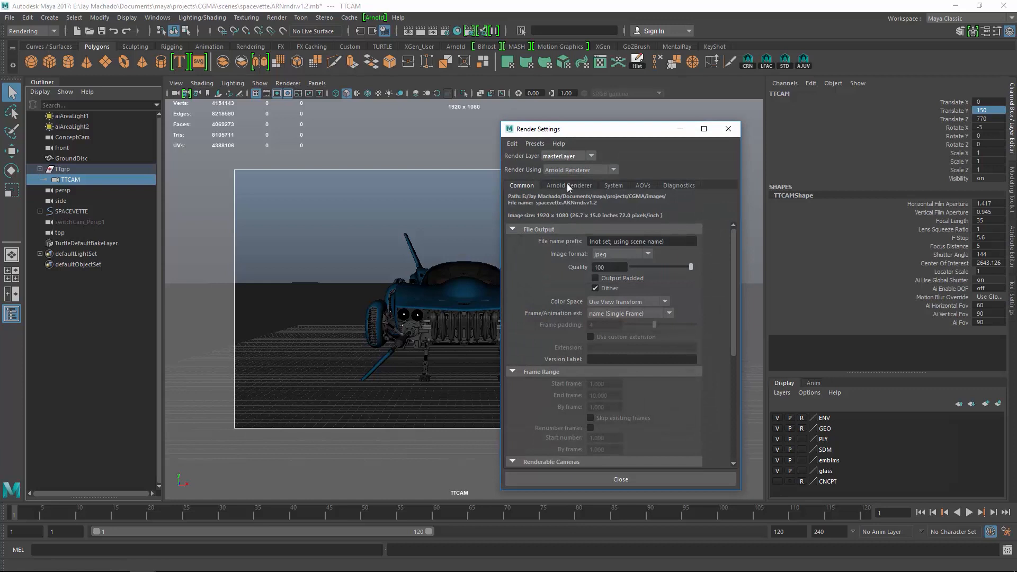
left_click(654, 239)
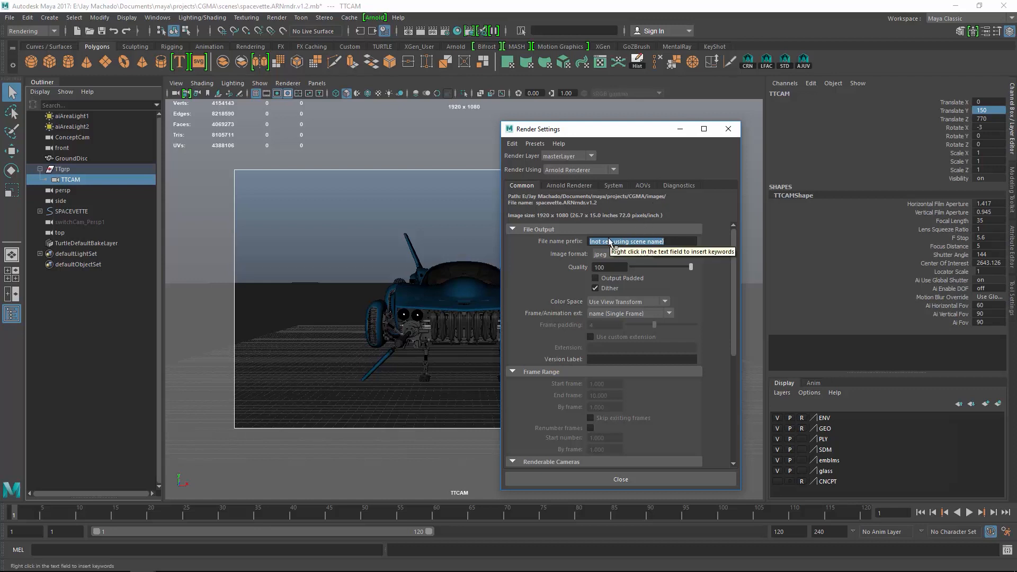
type("TT/spacevette.ARN.")
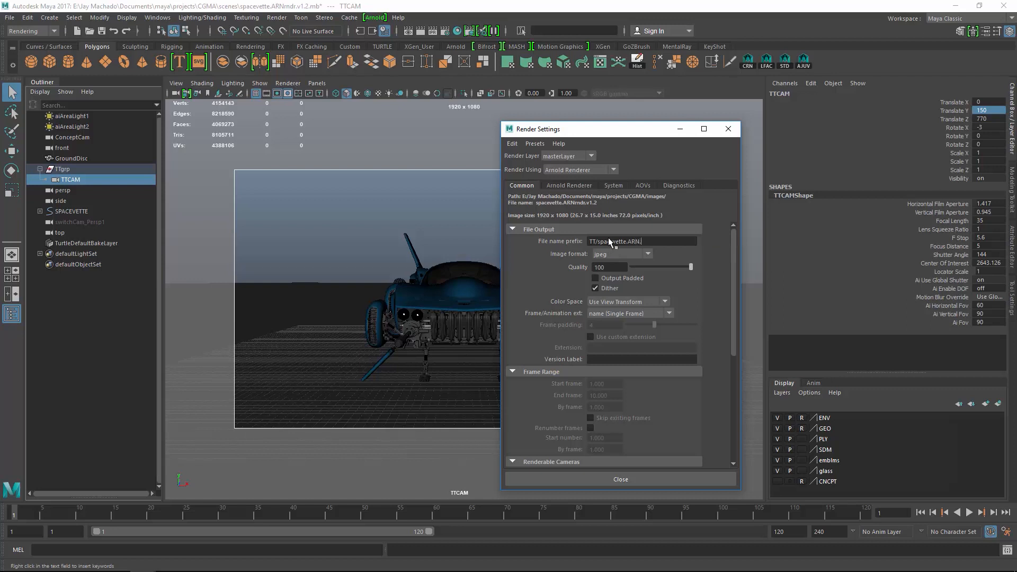
type("TT")
left_click(624, 315)
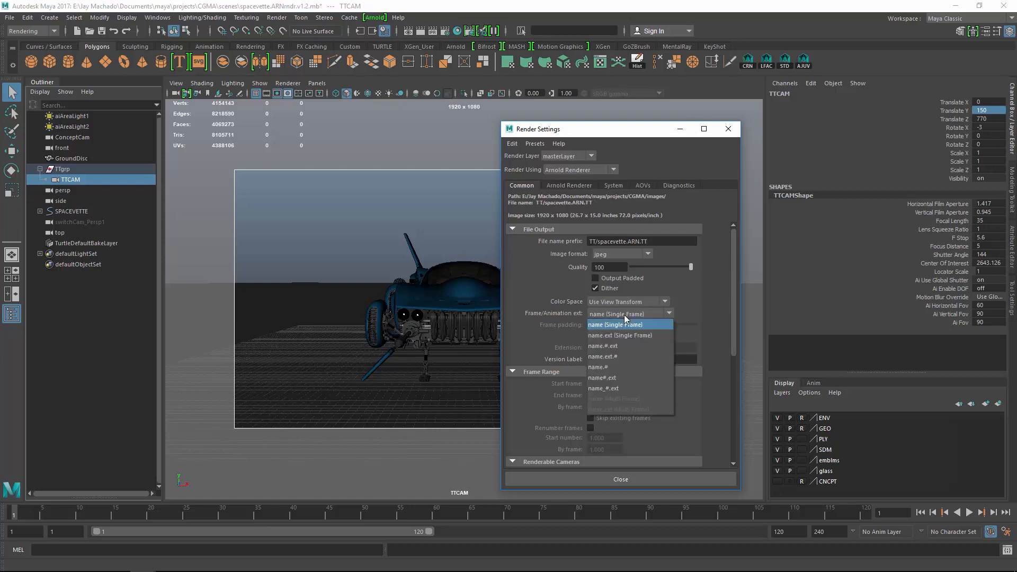
left_click(616, 346)
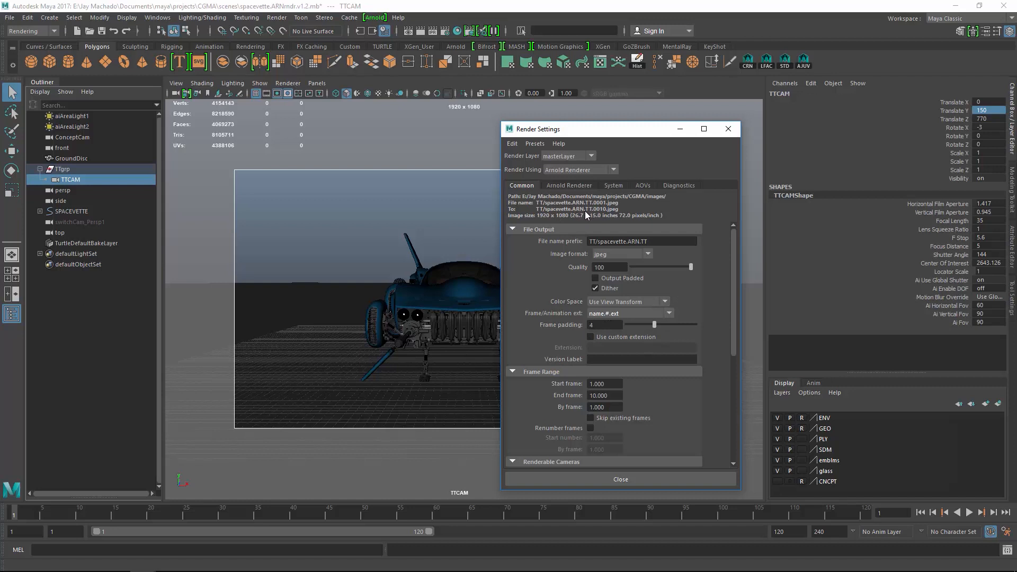
Step: Set the render's end frame to 120 and review the renderable camera and image size settings
double_click(609, 395)
type("120")
key("Return")
left_click_drag(733, 305, 739, 404)
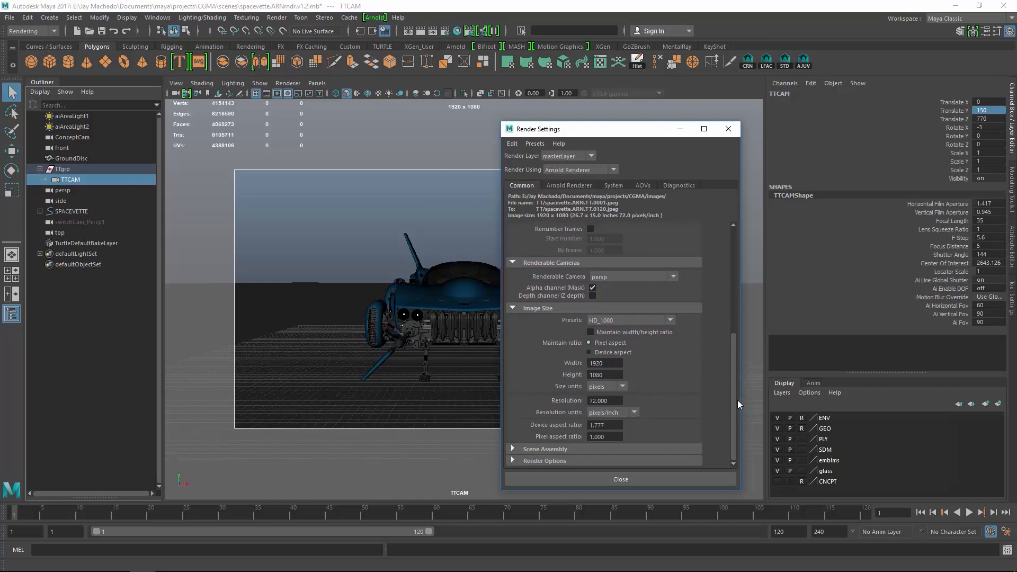
left_click_drag(733, 404, 746, 275)
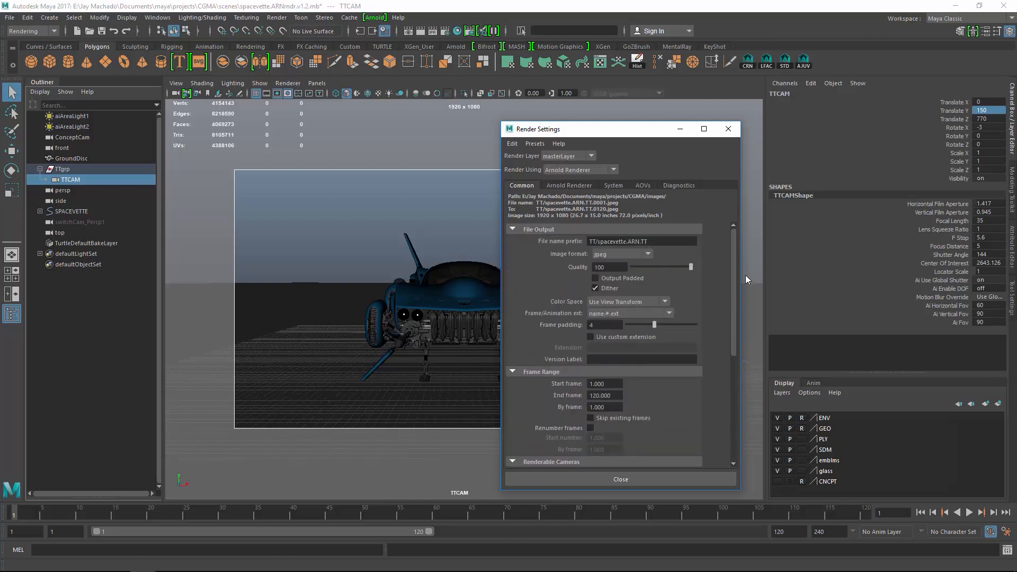
left_click(729, 129)
Step: Review the available menu sets and the render commands of the Rendering set
left_click(17, 33)
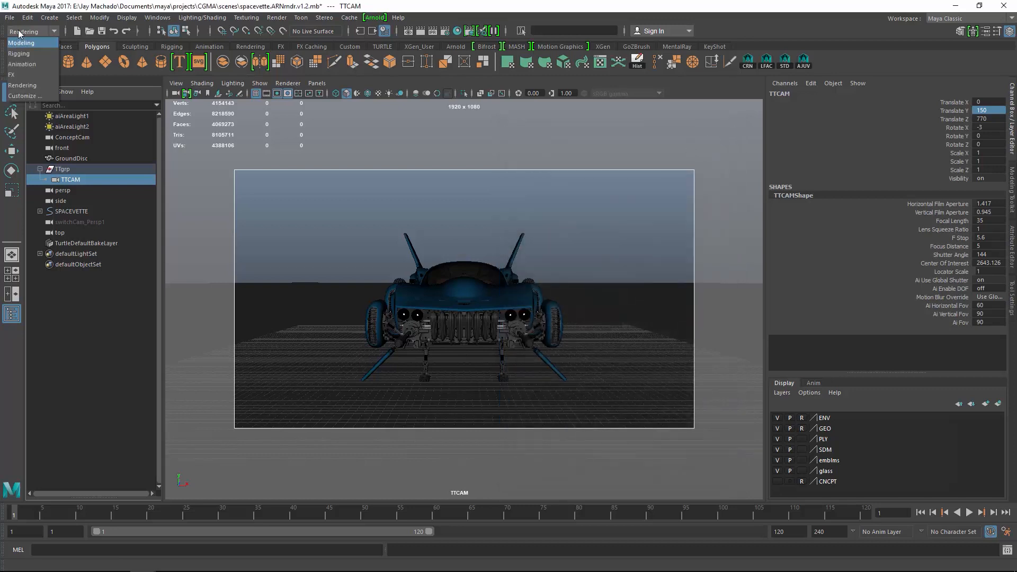
left_click(18, 31)
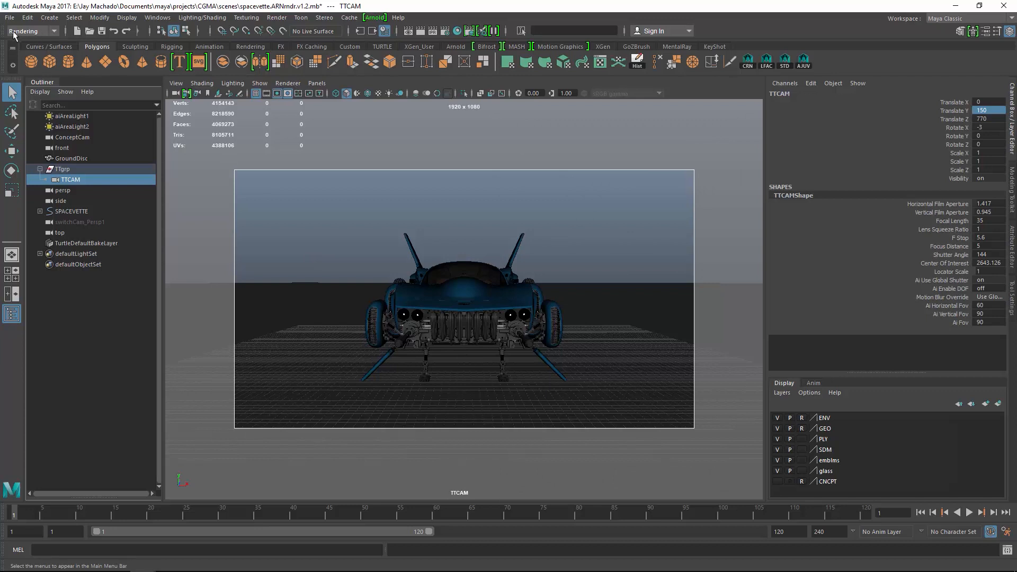
left_click(277, 18)
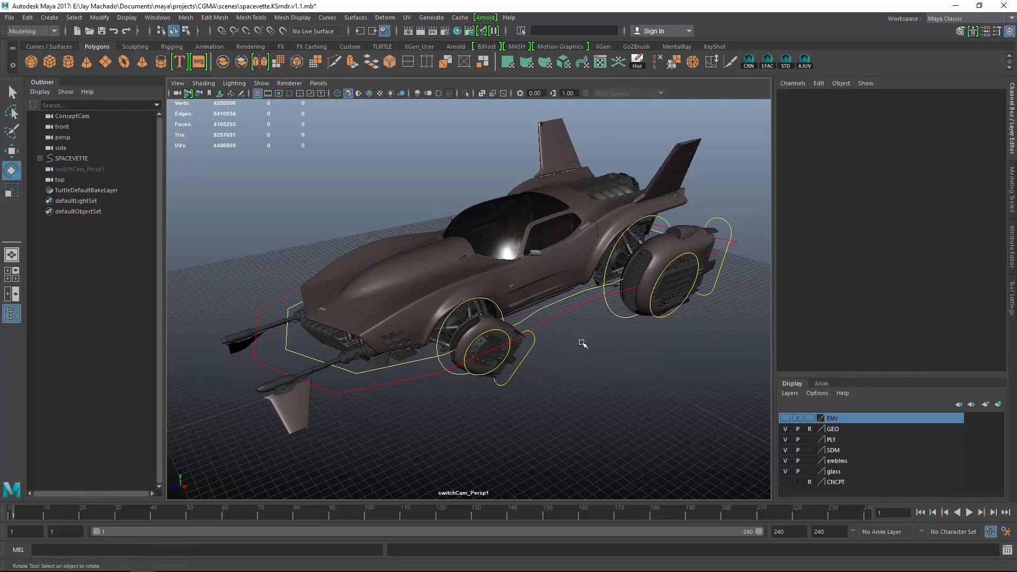
Step: Send the flying Corvette scene spacevette.KSrndr.v1.1 from Maya to KeyShot
left_click_drag(579, 343, 661, 223, "alt")
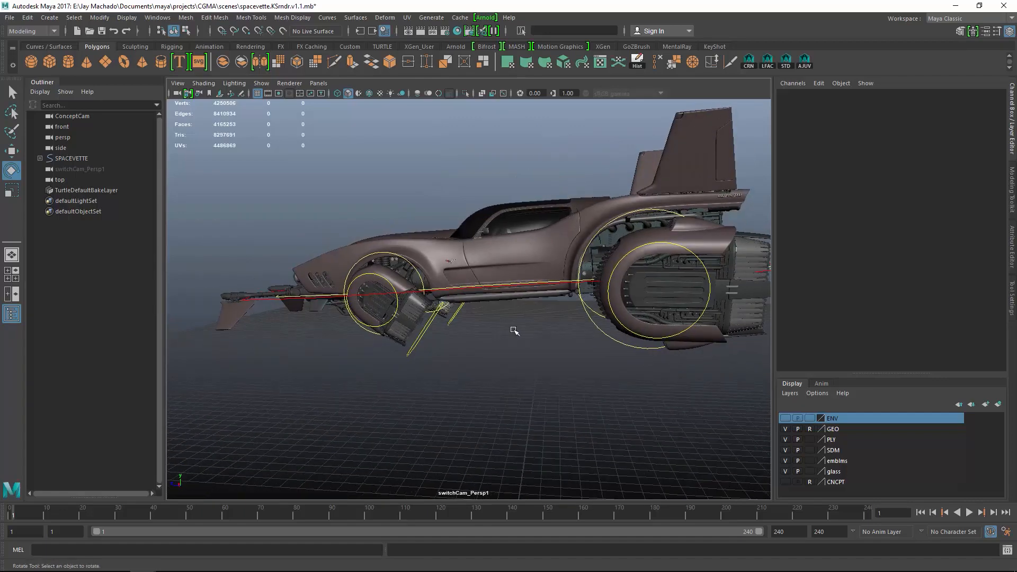
left_click_drag(514, 331, 608, 357, "alt")
right_click_drag(609, 357, 631, 366, "alt")
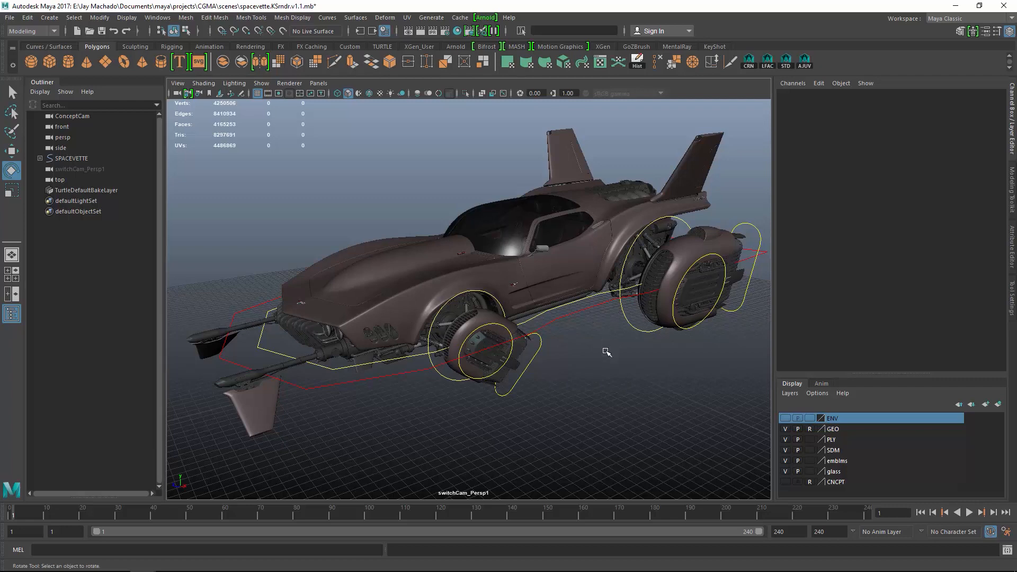
left_click_drag(607, 362, 635, 370, "alt")
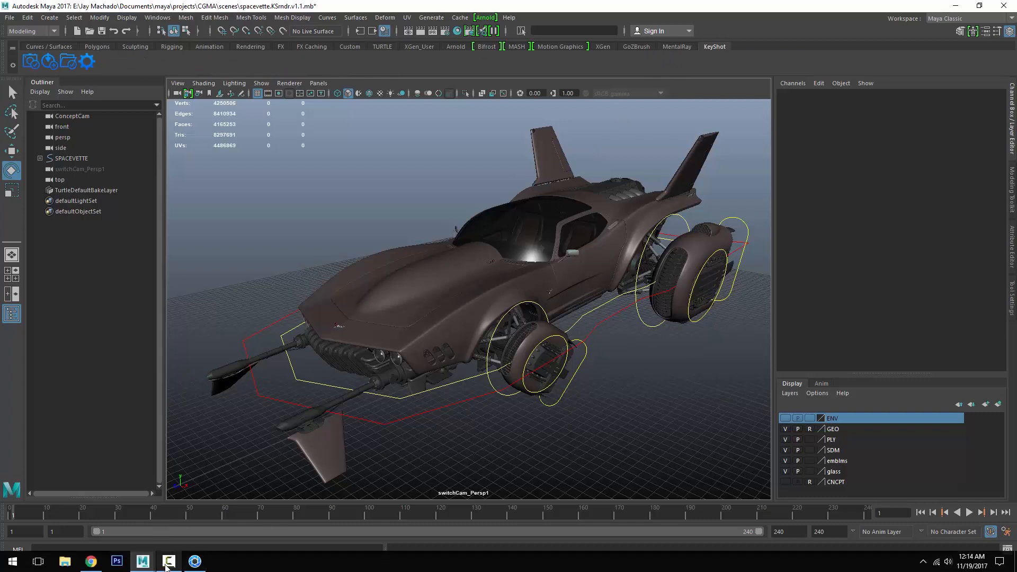
left_click(195, 561)
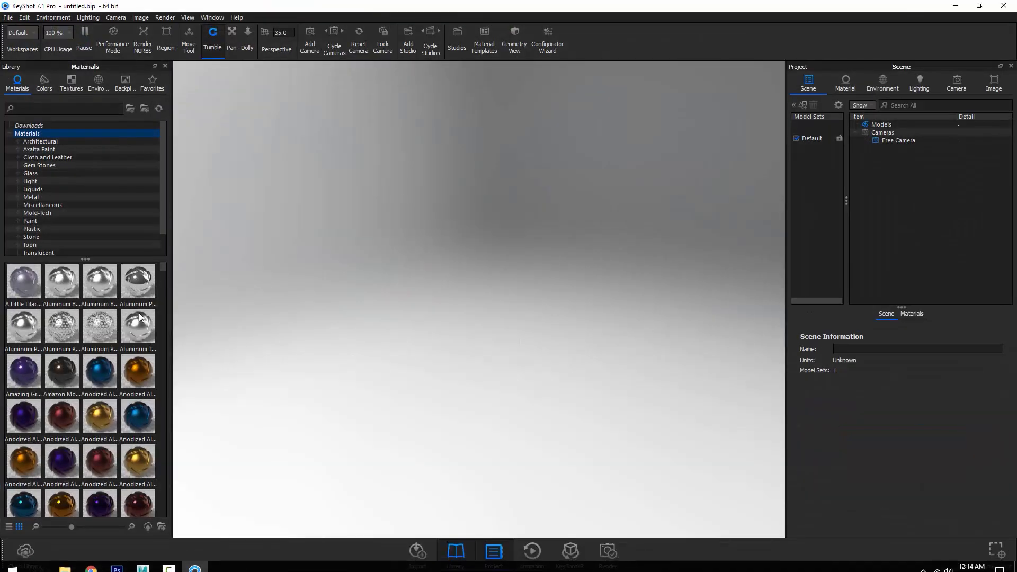
left_click(956, 6)
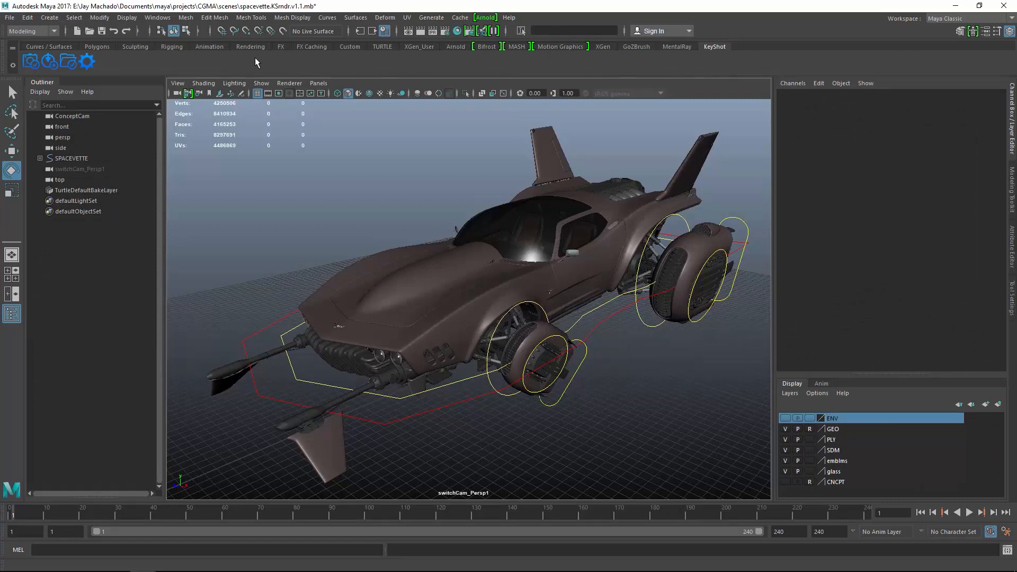
left_click(27, 62)
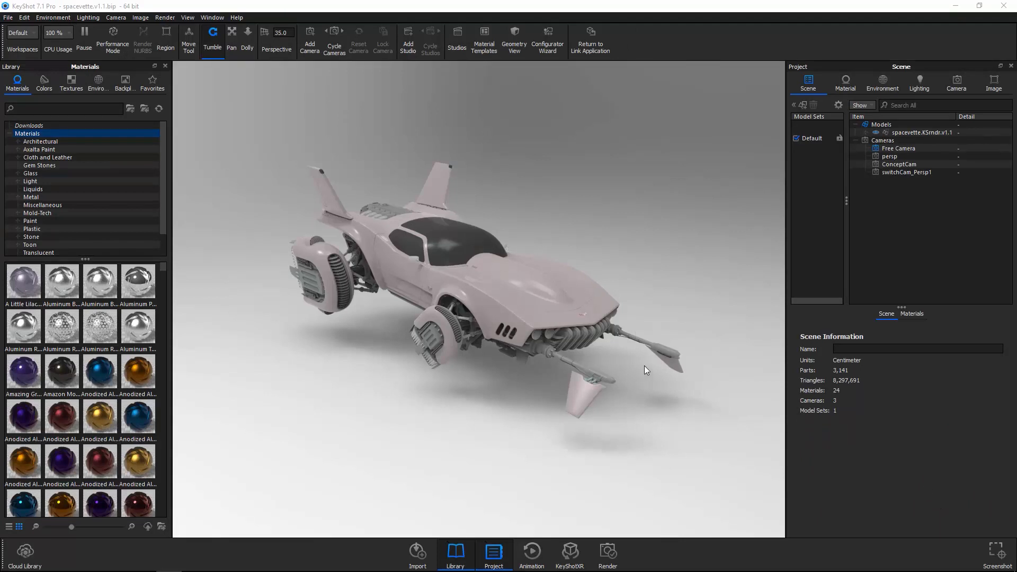
Step: Examine the imported car in the KeyShot real-time view from several front angles
left_click_drag(595, 335, 700, 393)
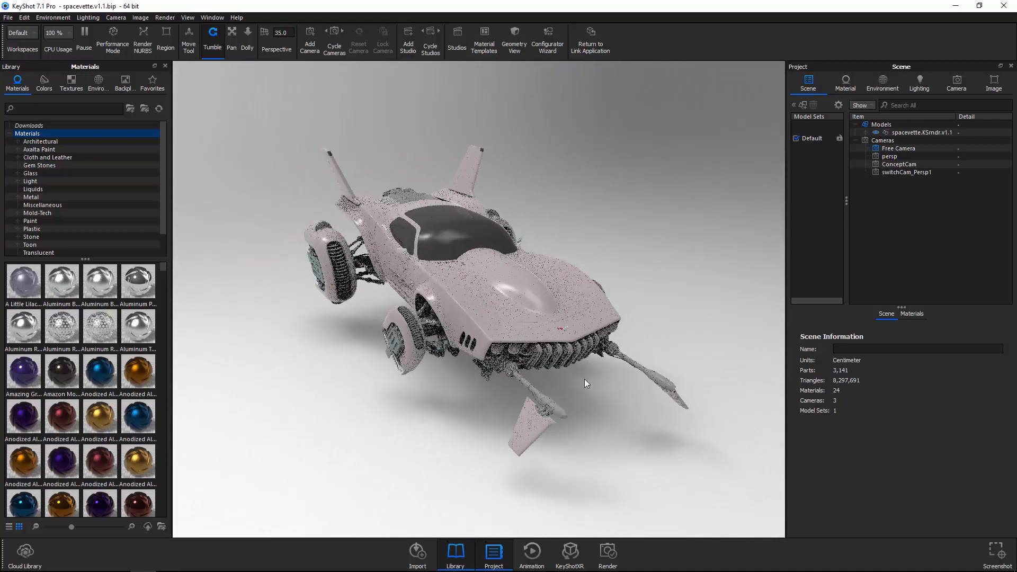
left_click_drag(539, 304, 636, 323)
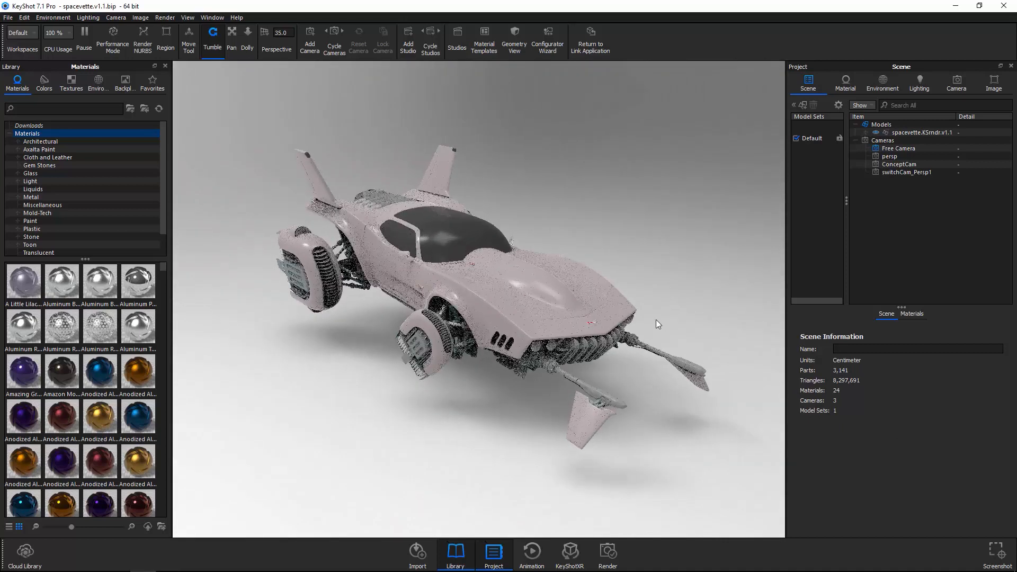
scroll(661, 276, "up", 3)
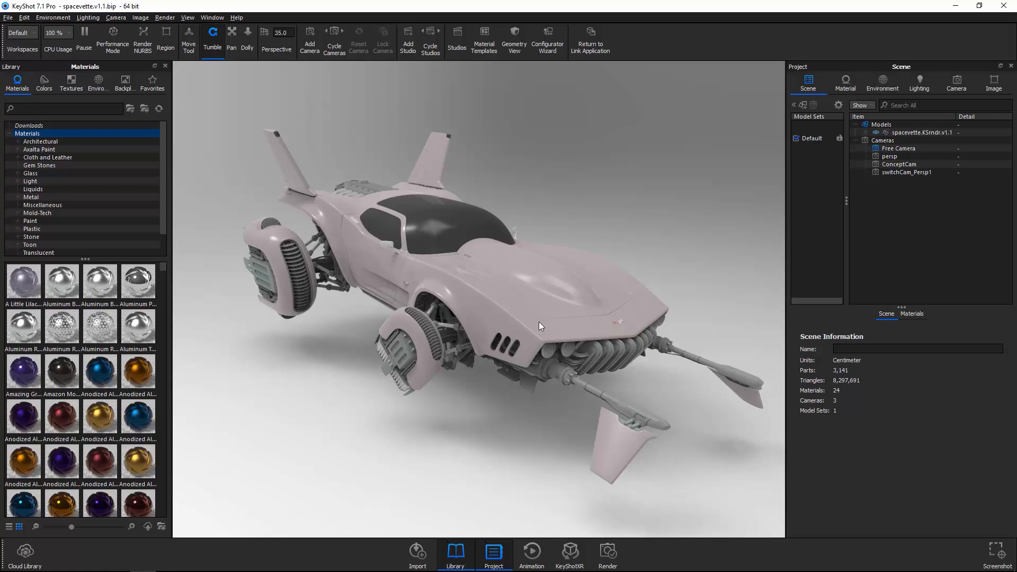
left_click_drag(539, 323, 328, 259)
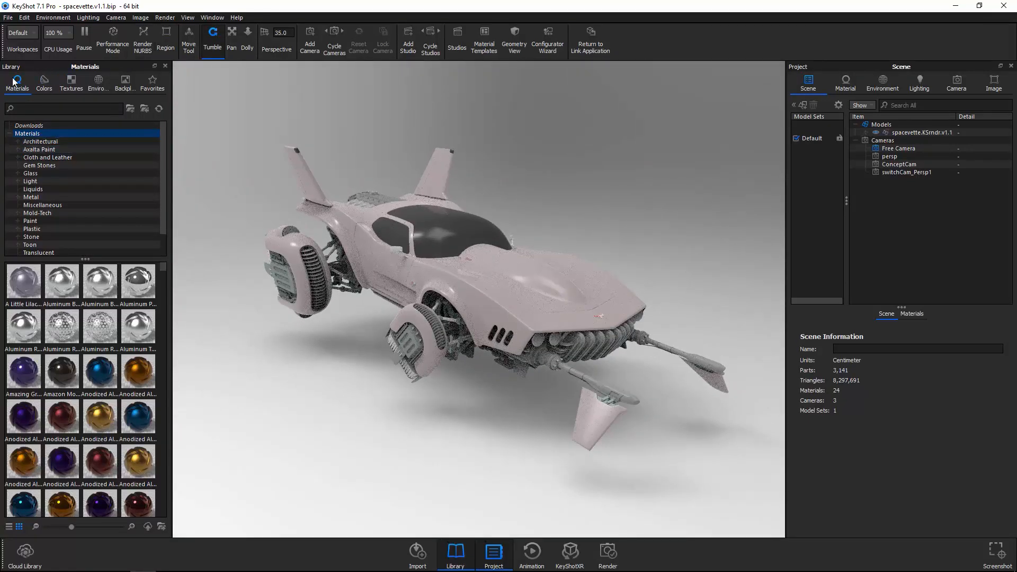
Step: Browse the texture and environment libraries, and try the Aversis_River-road_3k environment around the car
left_click(42, 81)
left_click(72, 84)
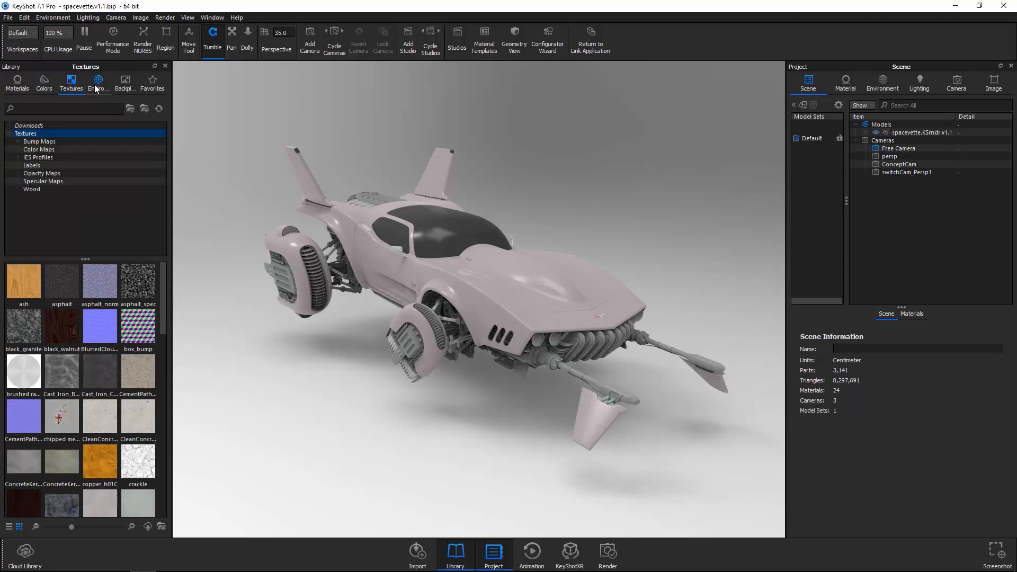
left_click(96, 83)
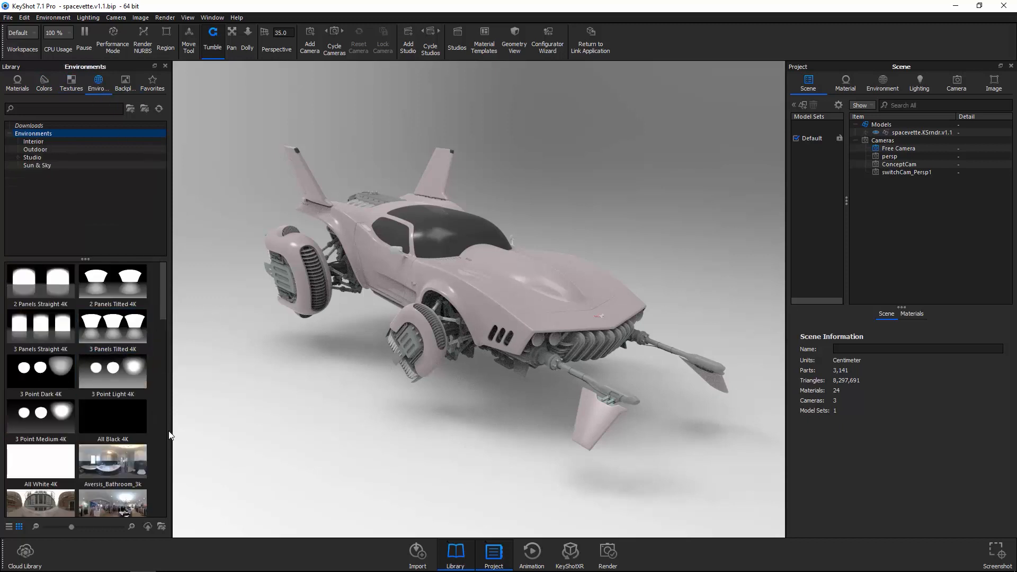
left_click_drag(164, 306, 174, 366)
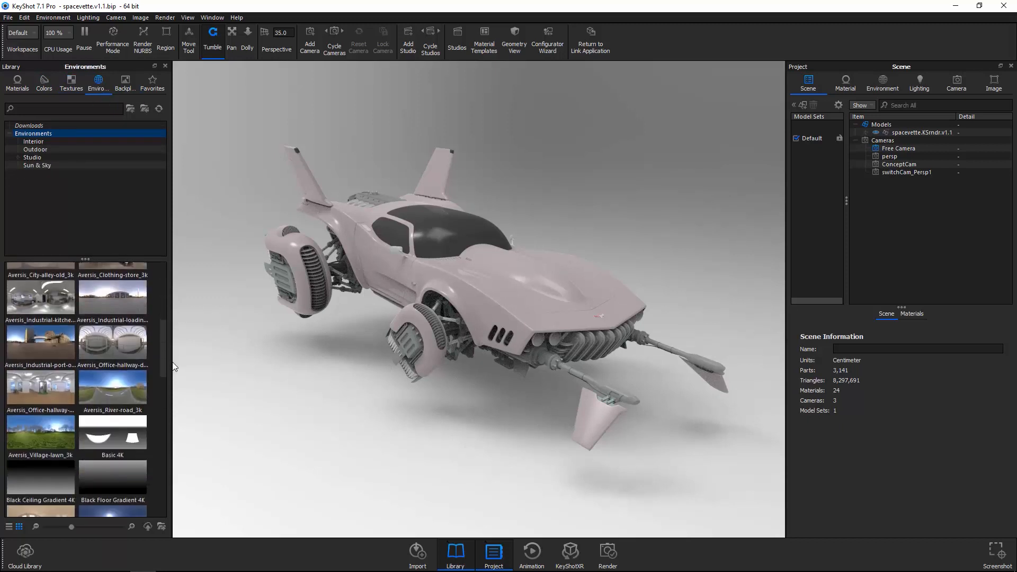
left_click_drag(107, 394, 549, 412)
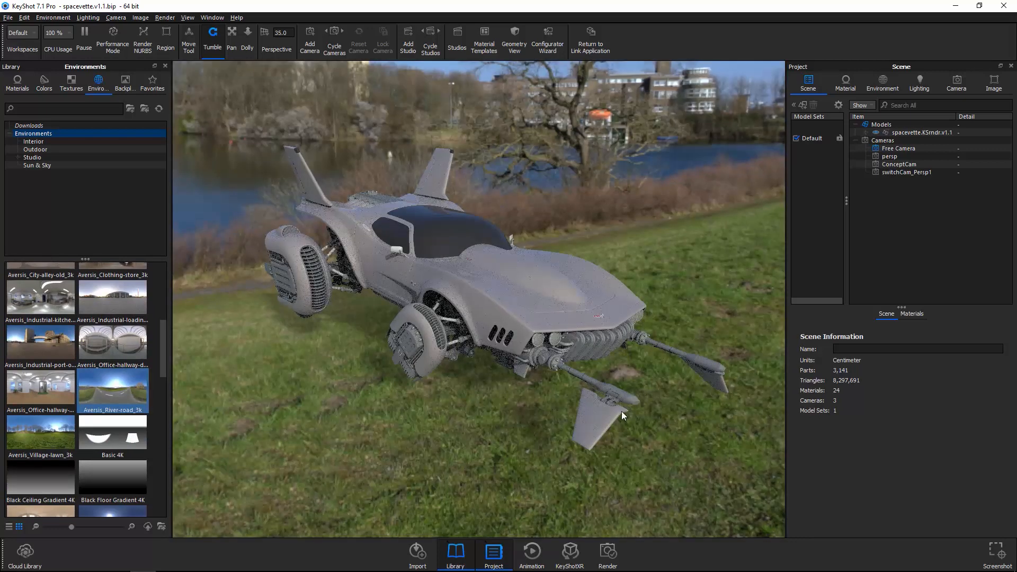
mouse_move(622, 412)
left_mouse_down()
mouse_move(425, 399)
mouse_move(605, 392)
mouse_move(463, 392)
mouse_move(494, 402)
mouse_move(471, 418)
mouse_move(503, 390)
mouse_move(660, 401)
mouse_move(628, 414)
left_mouse_up()
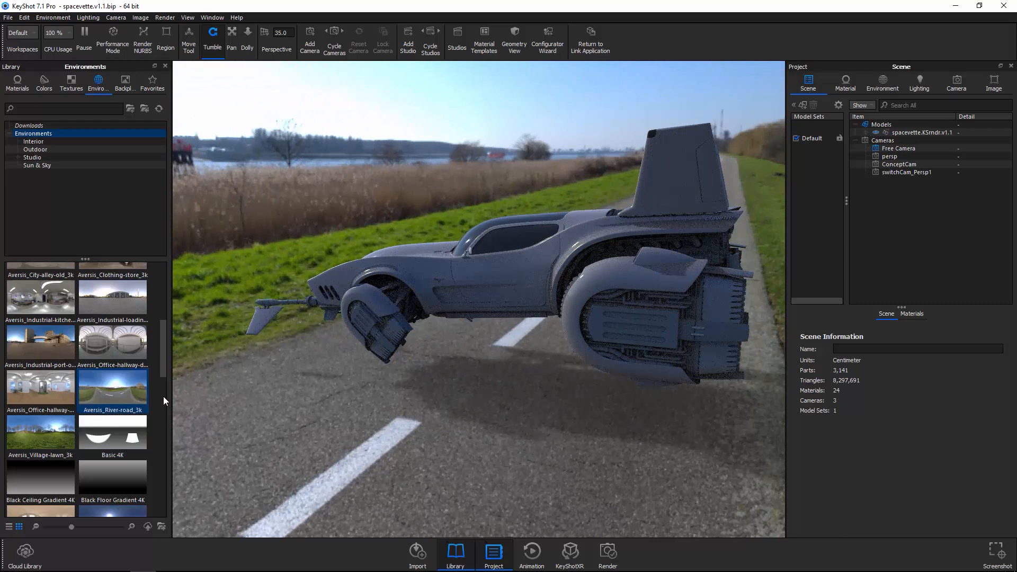
Step: Replace the scene's environment with the Overhead Array 4K studio lighting
left_click_drag(167, 356, 170, 463)
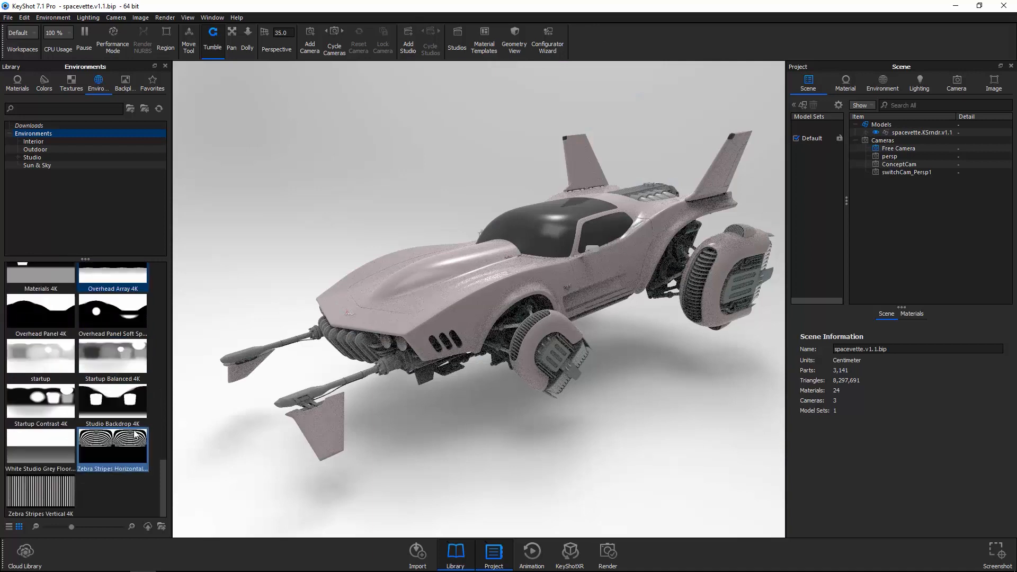
Step: Try the Aversis_Industrial-port environment from the library, and examine its lighting on the car from the front
scroll(127, 414, "up", 8)
scroll(124, 396, "up", 2)
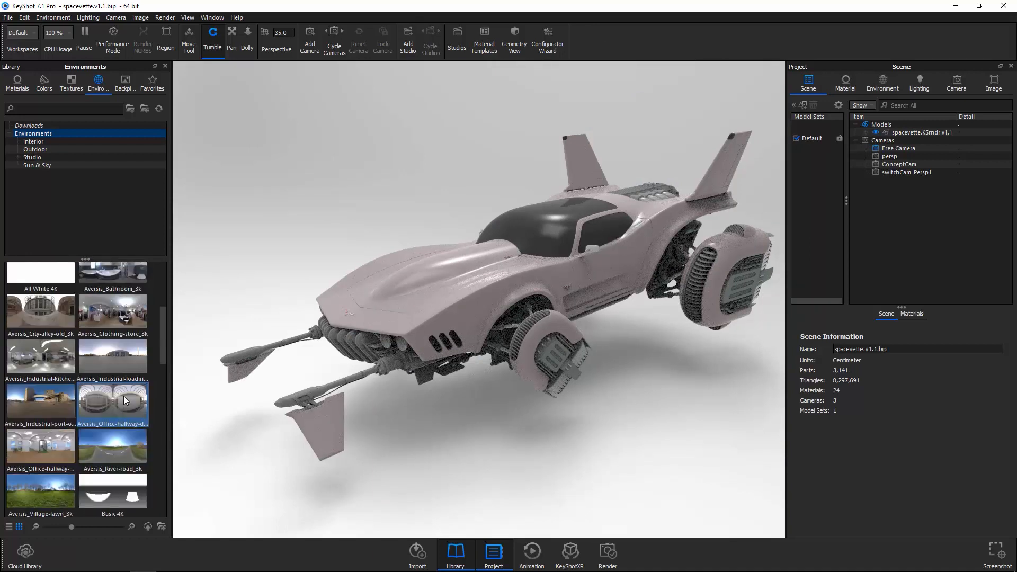
scroll(120, 411, "down", 1)
left_click_drag(36, 403, 457, 443)
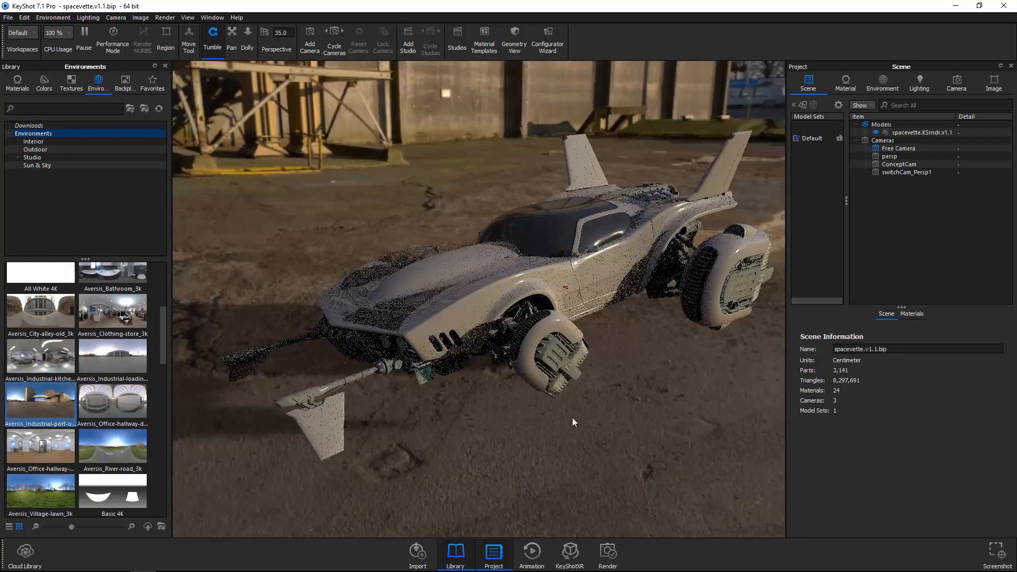
left_click_drag(689, 420, 431, 371)
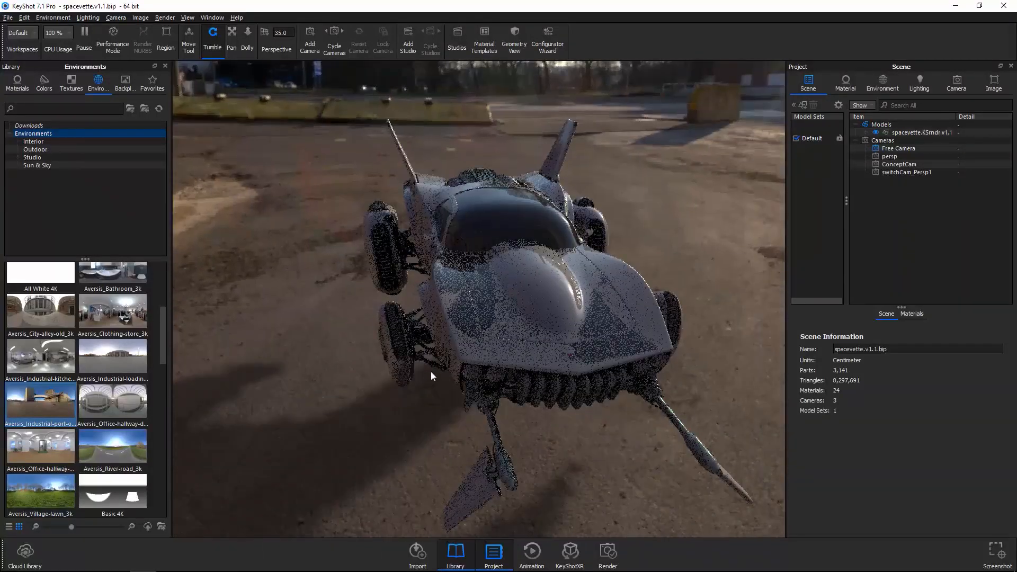
Step: Replace the scene's environment with the startup studio lighting from the library
left_click_drag(647, 433, 610, 418)
scroll(148, 356, "down", 10)
left_click_drag(42, 358, 628, 308)
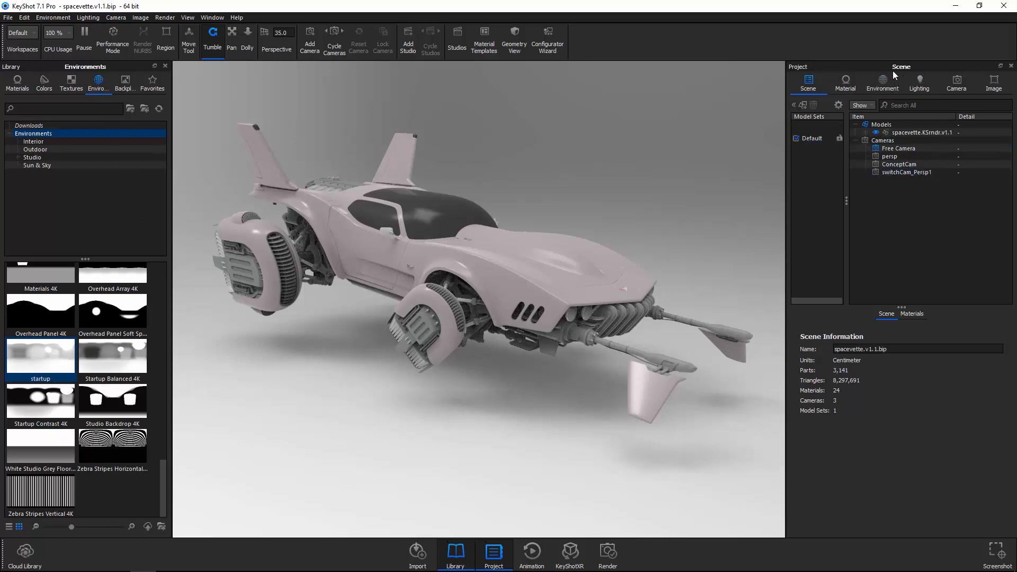
Step: Try rotating the startup environment to 311.5°, and reset its rotation to 0°
left_click(883, 84)
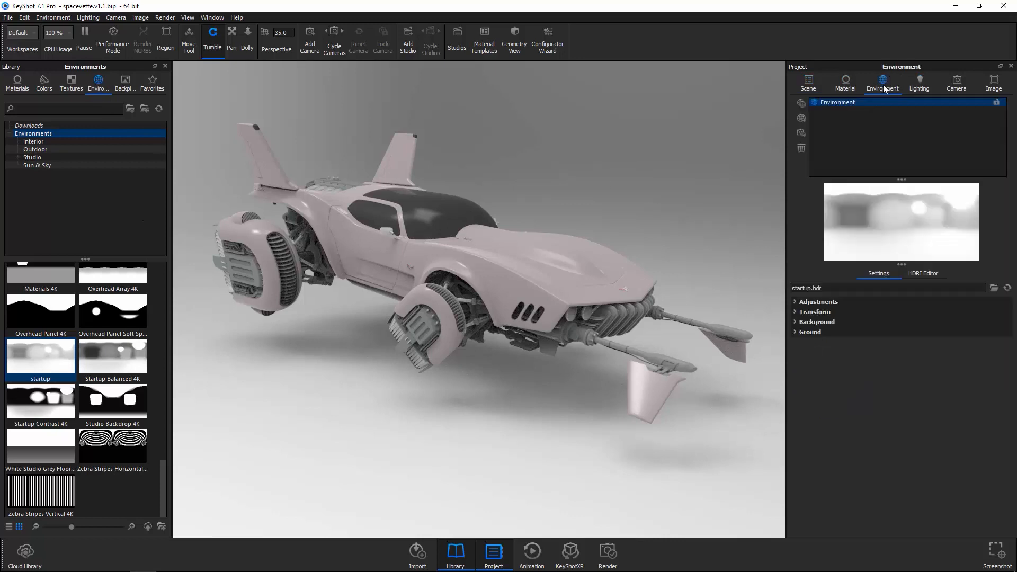
left_click(819, 312)
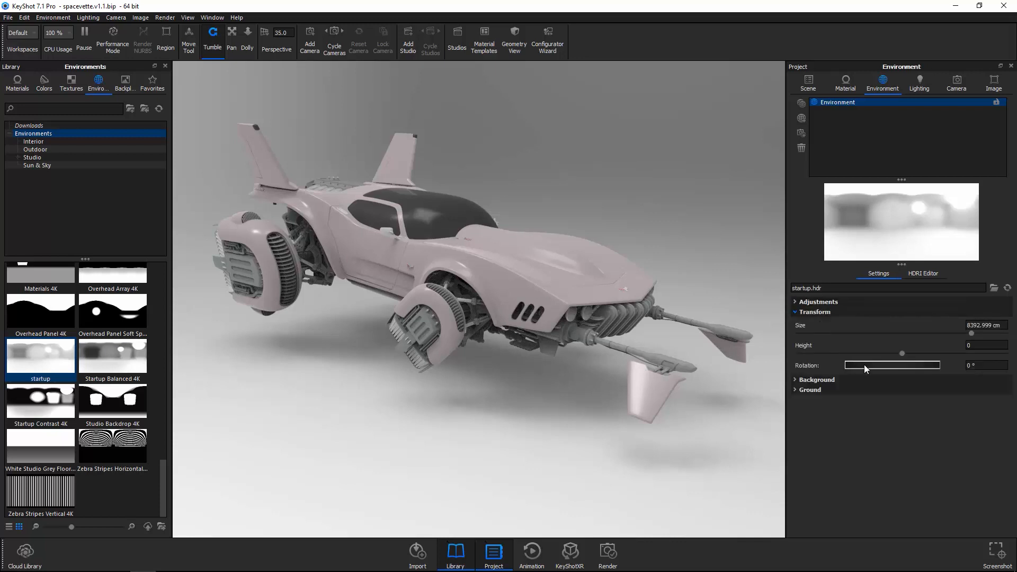
left_click_drag(865, 366, 822, 362)
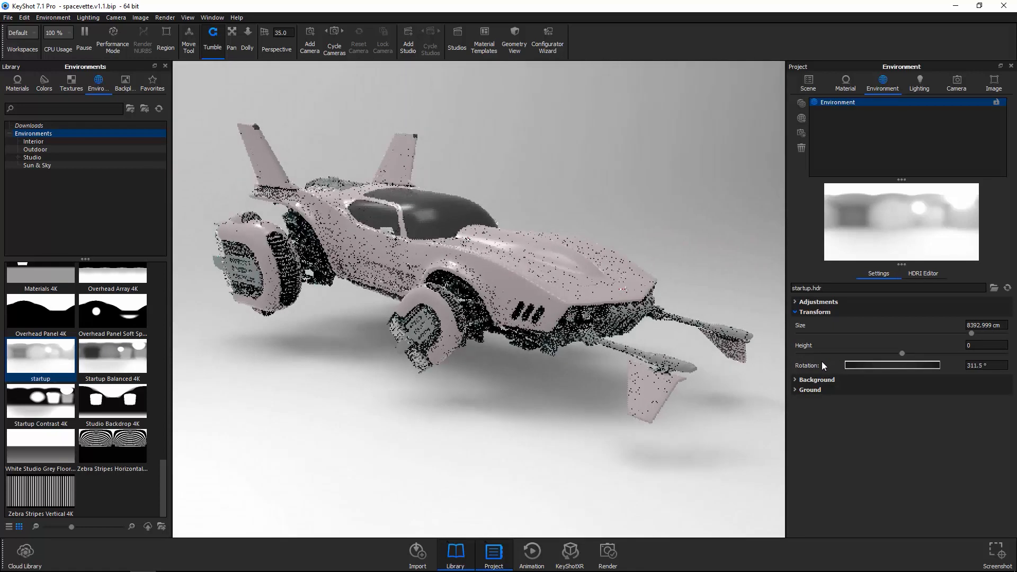
left_click_drag(986, 365, 967, 365)
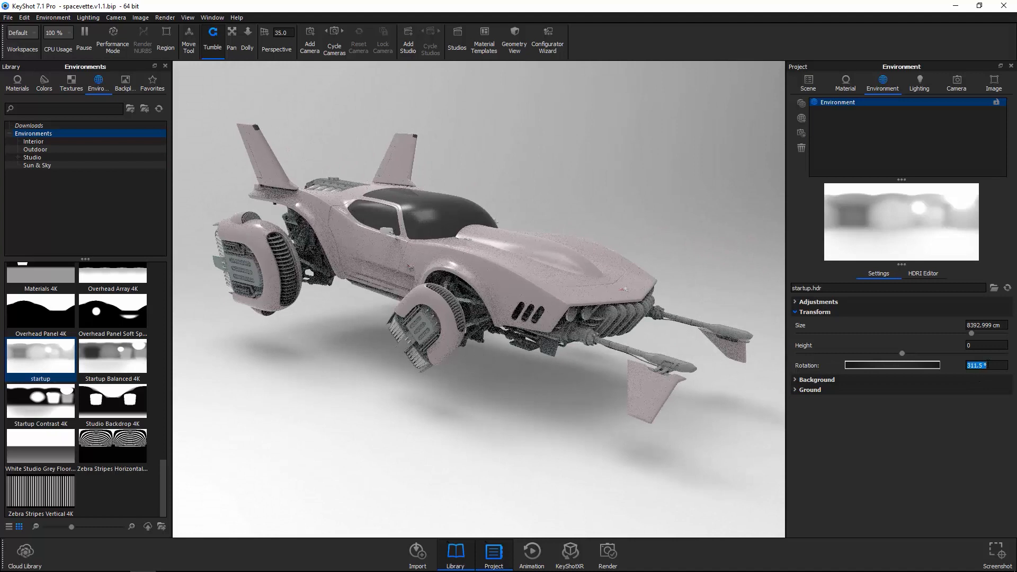
type("0")
key("Return")
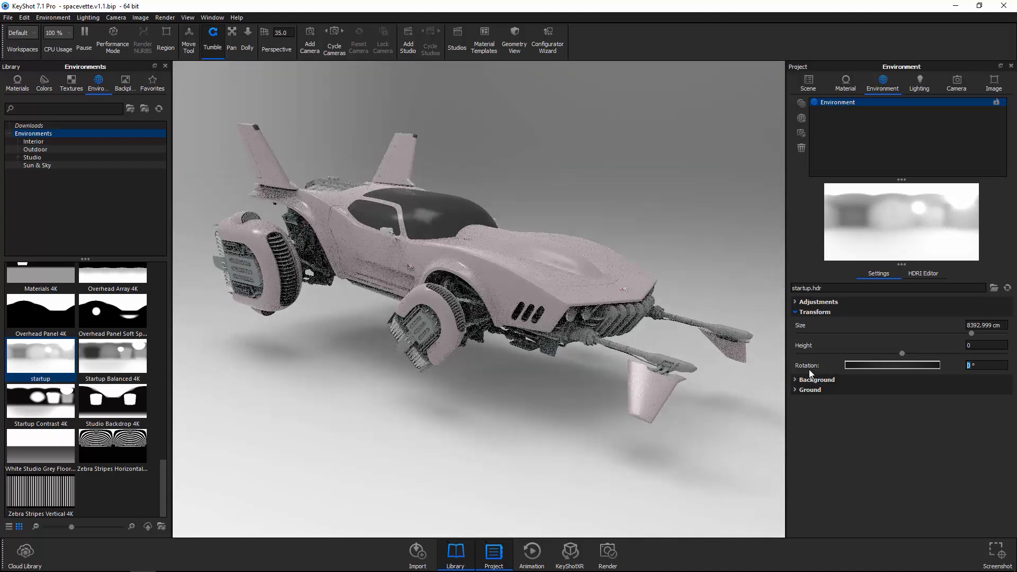
Step: Switch the environment's background to a solid color, and turn the ground shadows off and back on
left_click(797, 379)
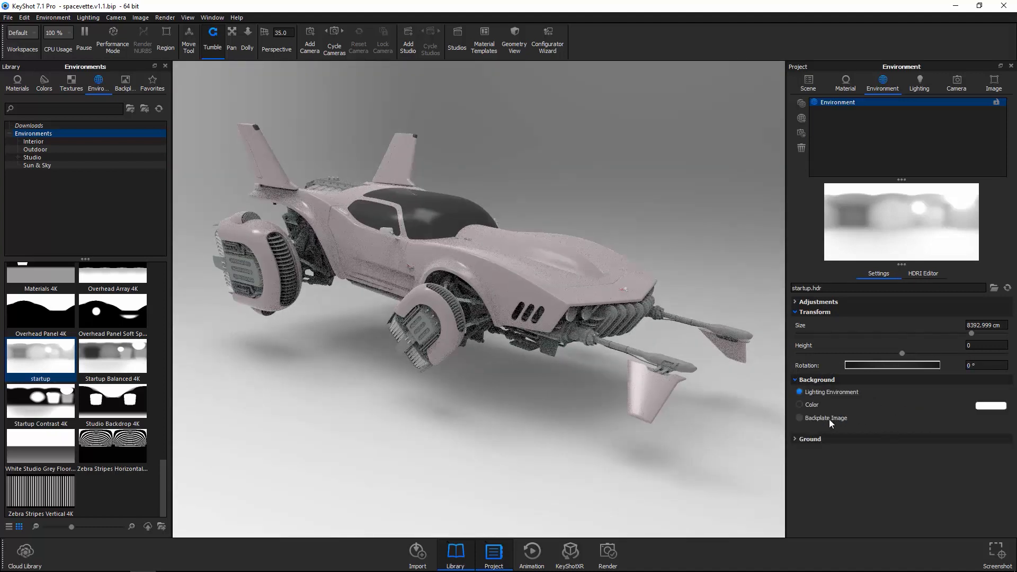
left_click(800, 405)
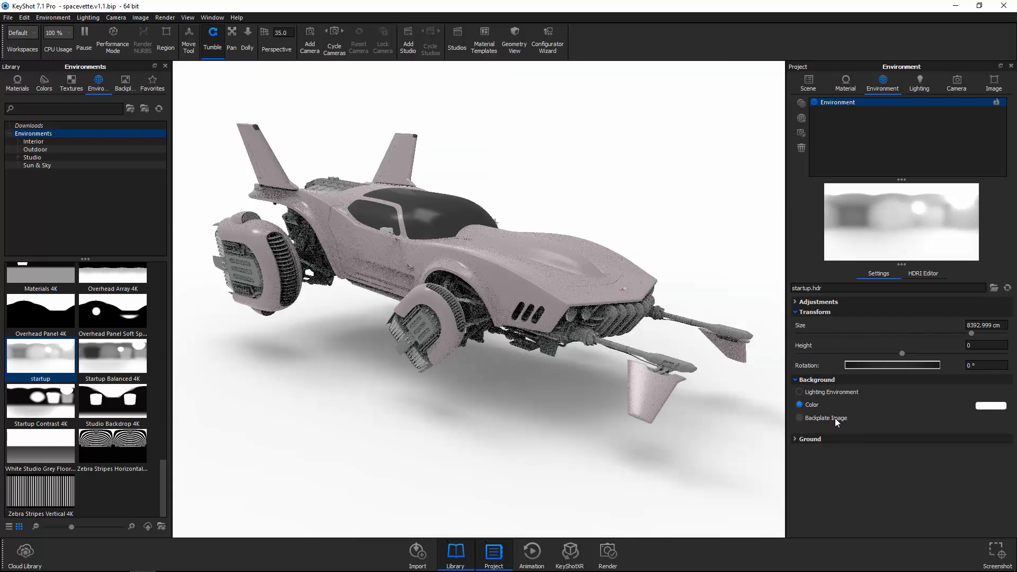
left_click(799, 439)
left_click(801, 452)
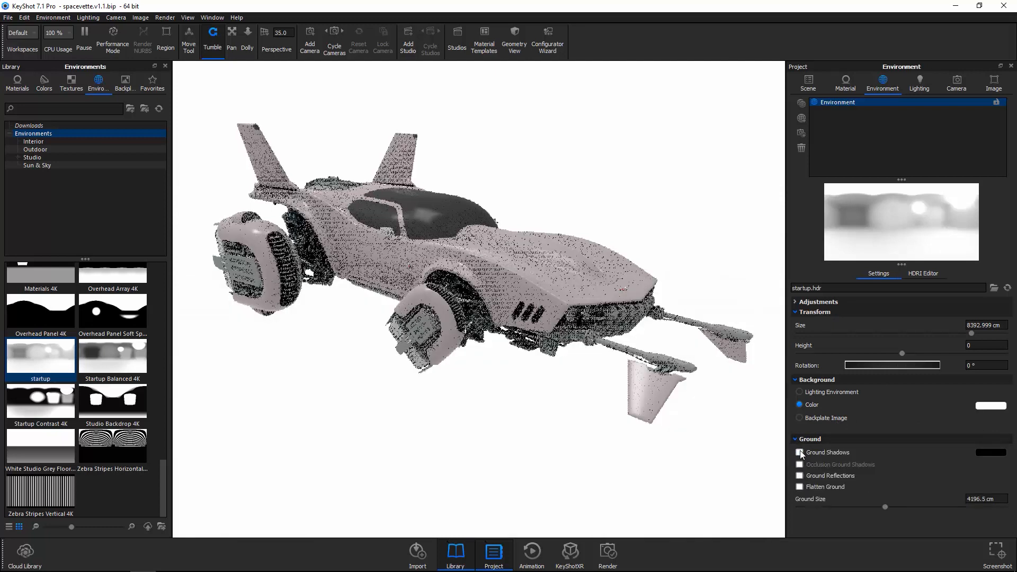
left_click(803, 452)
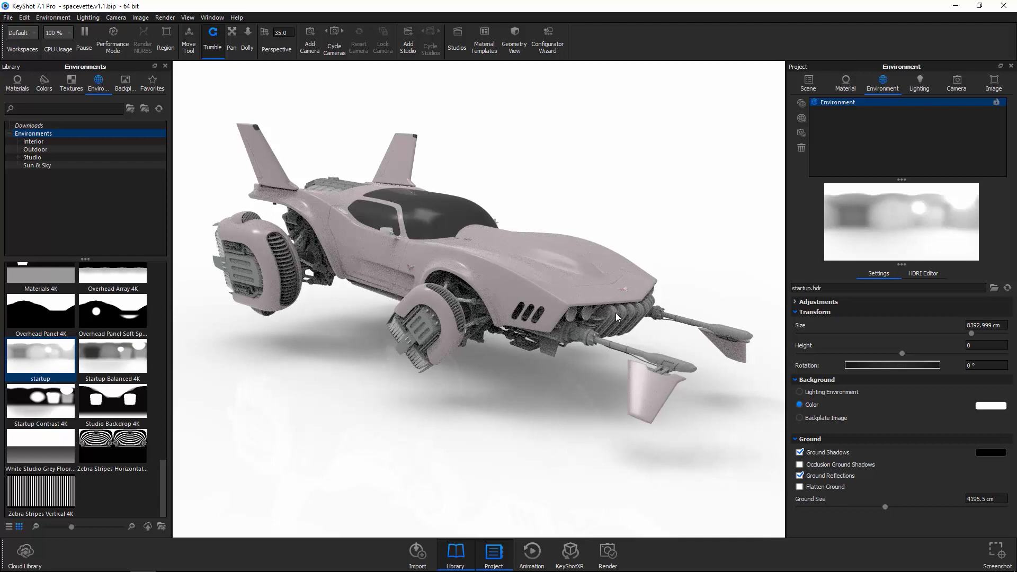
Step: Examine the ground reflections beneath the car from a low angle, and turn the reflections off
left_click_drag(609, 313, 281, 280)
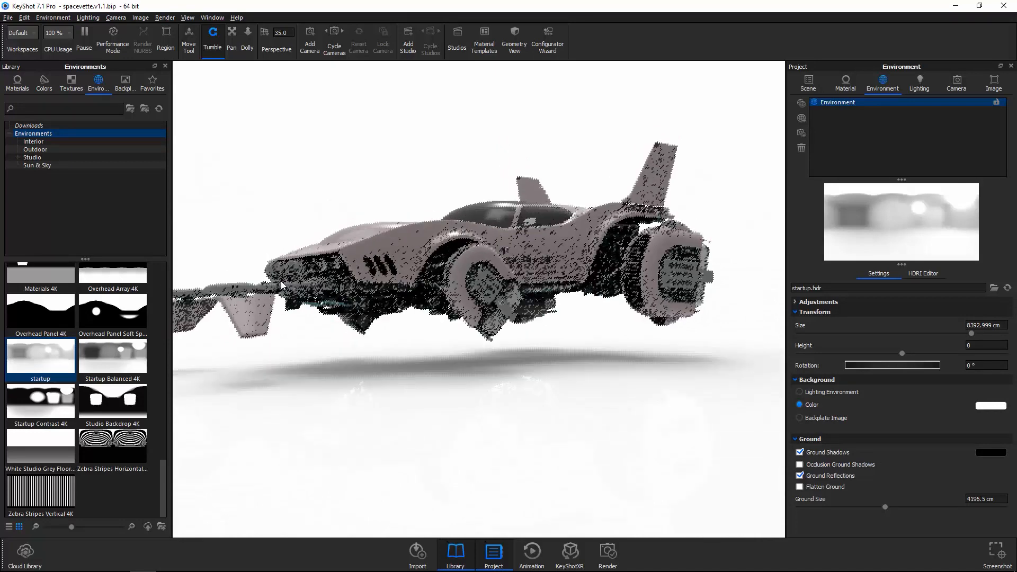
left_click_drag(371, 397, 758, 354)
left_click(803, 476)
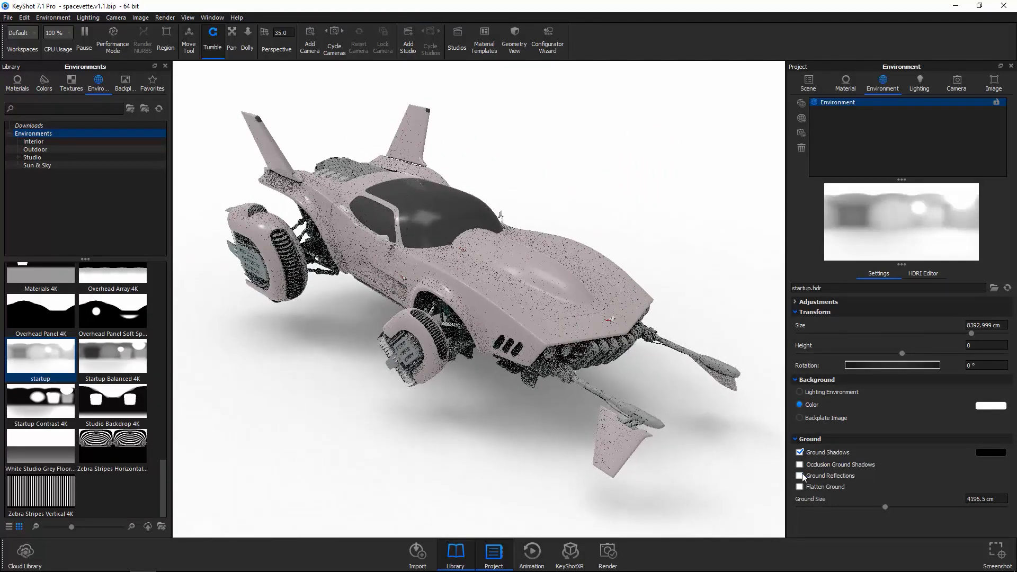
Step: Set the background color to dark grey, RGB 93, 93, 93, and turn on ground reflections
left_click(986, 406)
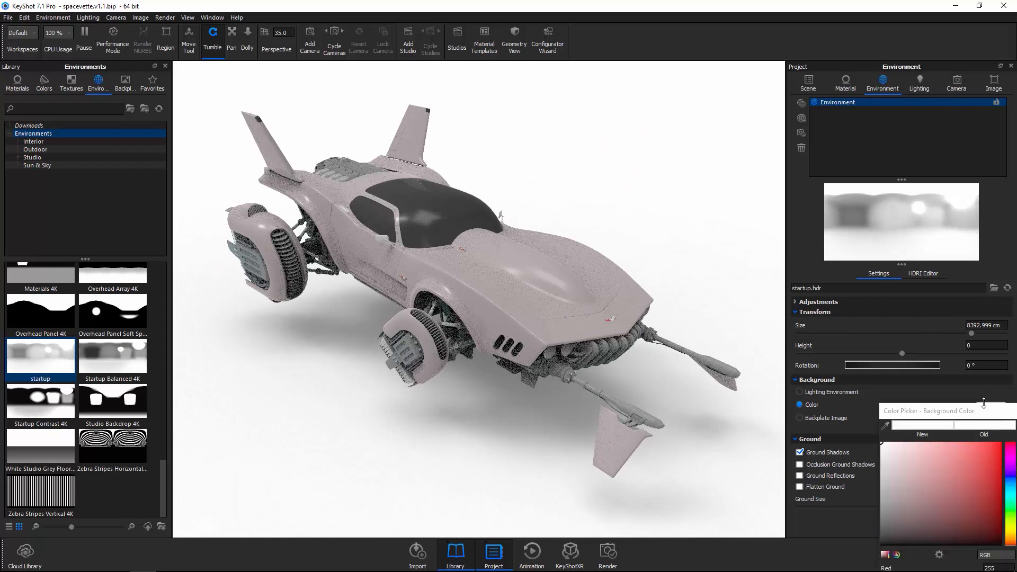
mouse_move(914, 516)
left_mouse_down()
mouse_move(882, 523)
mouse_move(836, 510)
mouse_move(835, 491)
mouse_move(830, 517)
left_mouse_up()
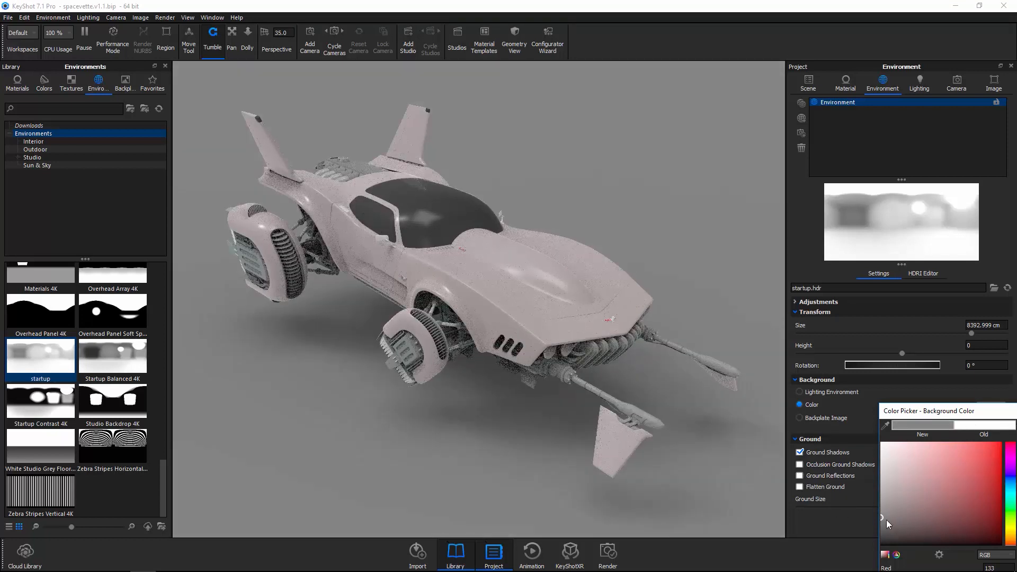
left_click_drag(887, 522, 862, 567)
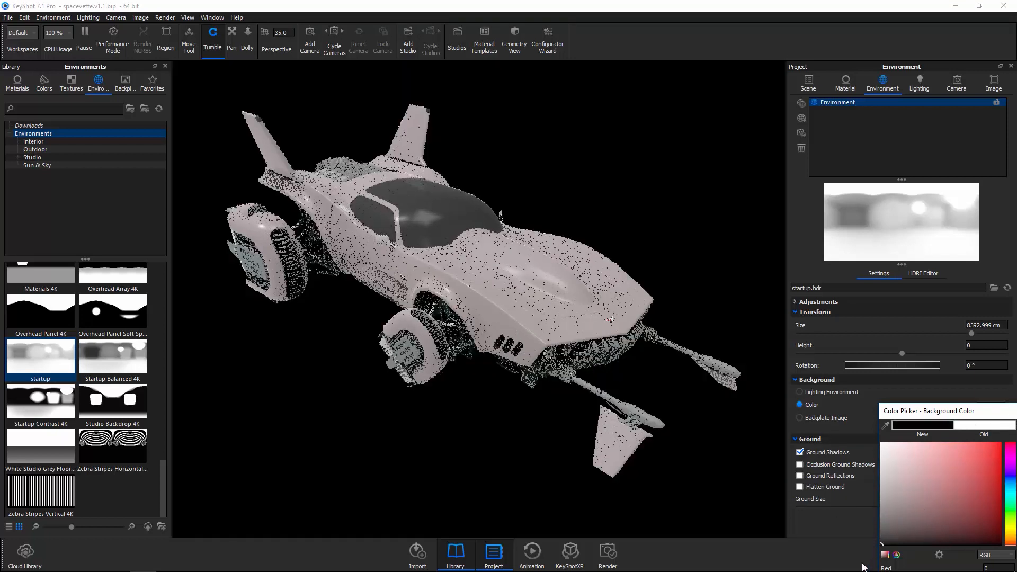
left_click(799, 475)
left_click_drag(517, 394, 530, 351)
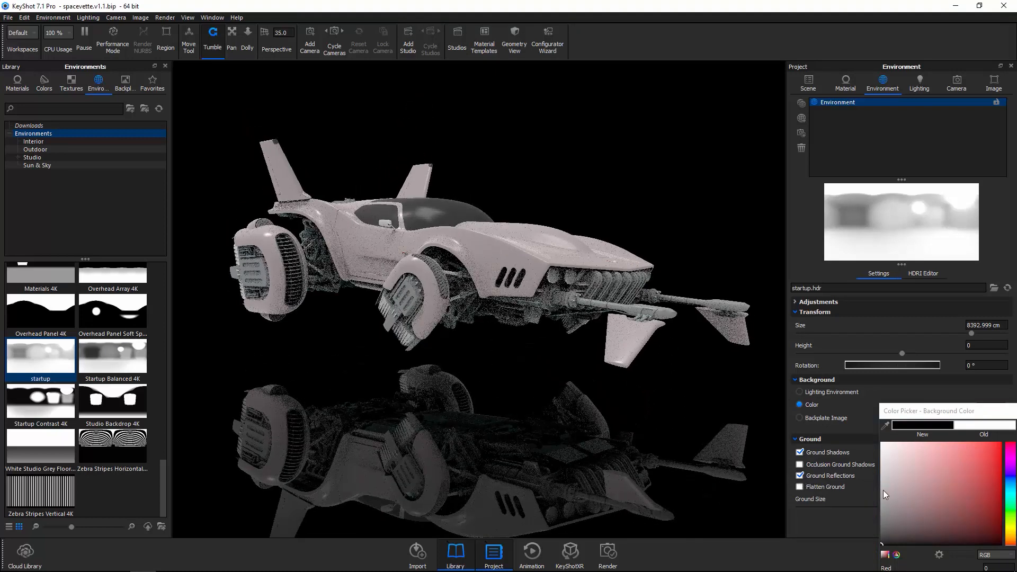
left_click_drag(886, 530, 881, 533)
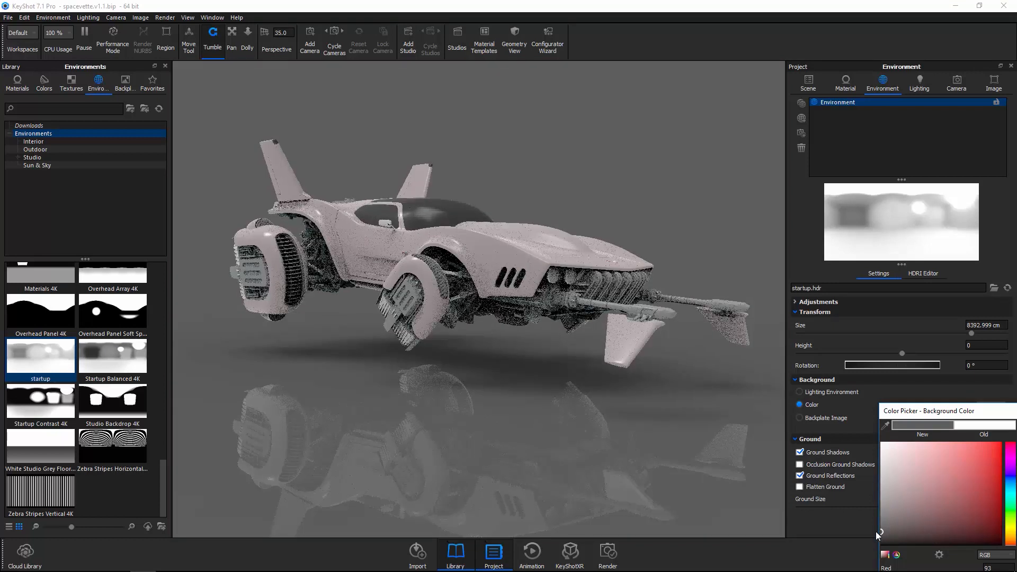
left_click_drag(970, 418, 833, 119)
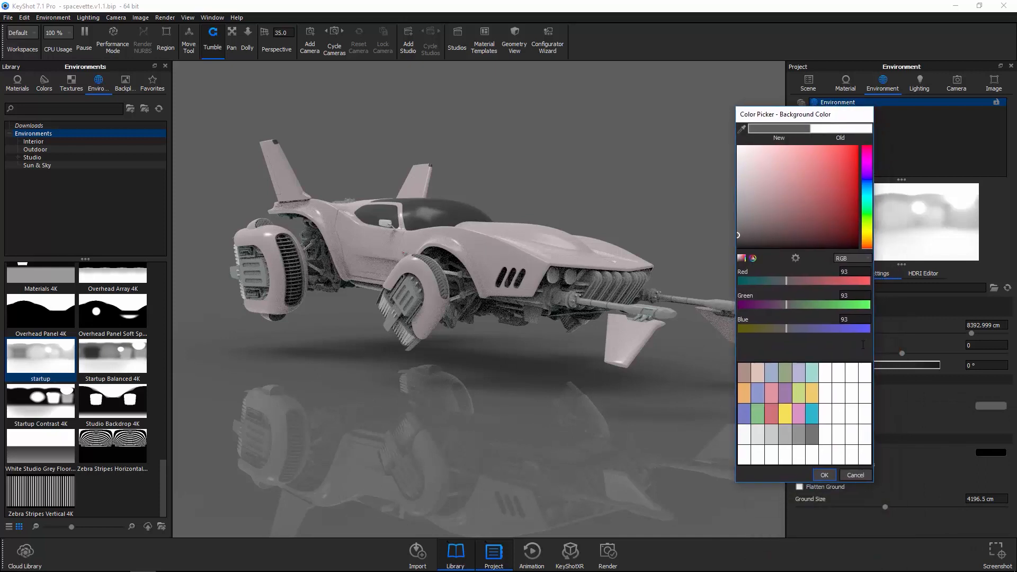
left_click(825, 475)
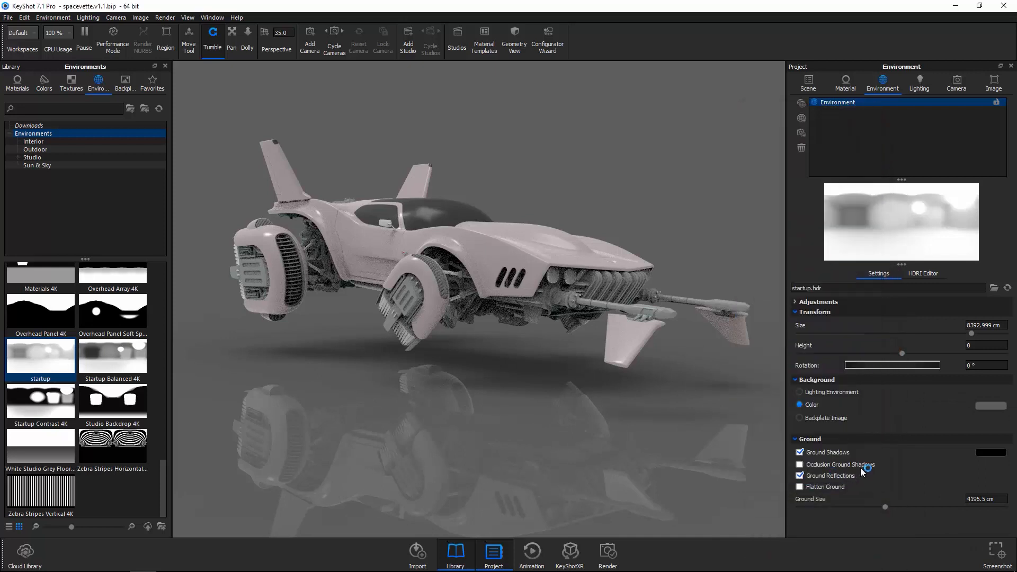
Step: Turn off the ground reflections, and try the backplate image background, cancelling the file selection
left_click(801, 475)
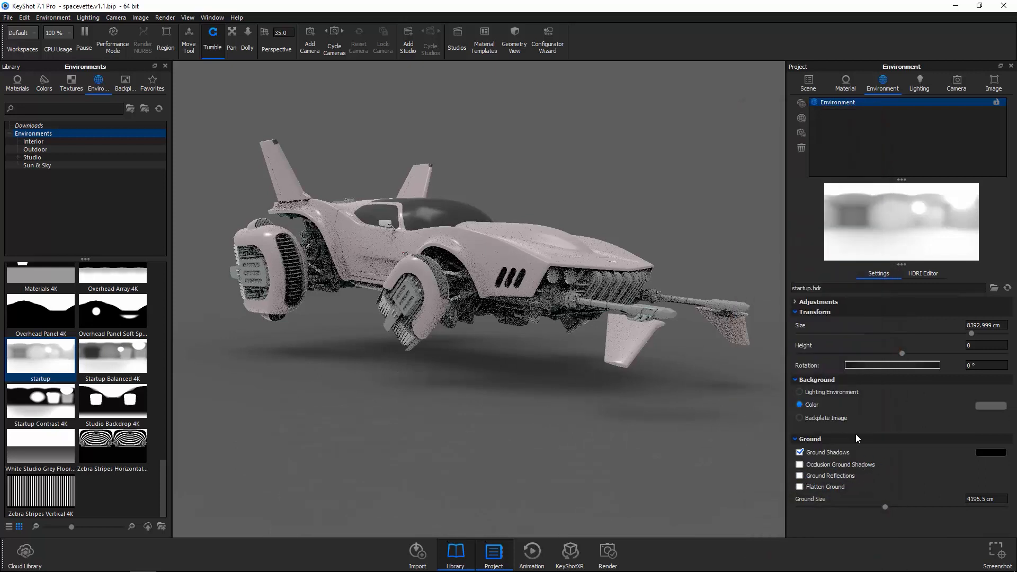
left_click(803, 421)
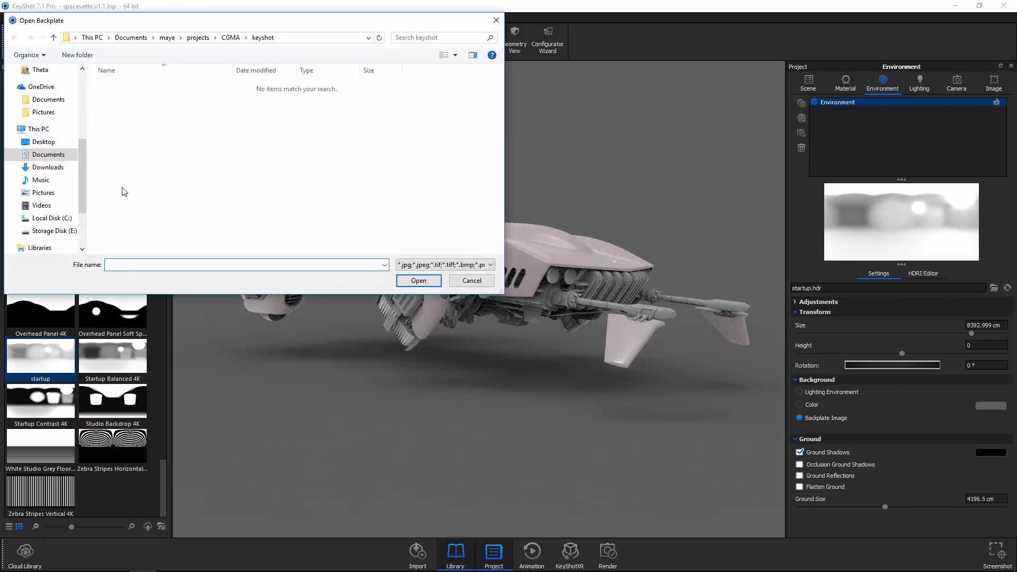
left_click(475, 283)
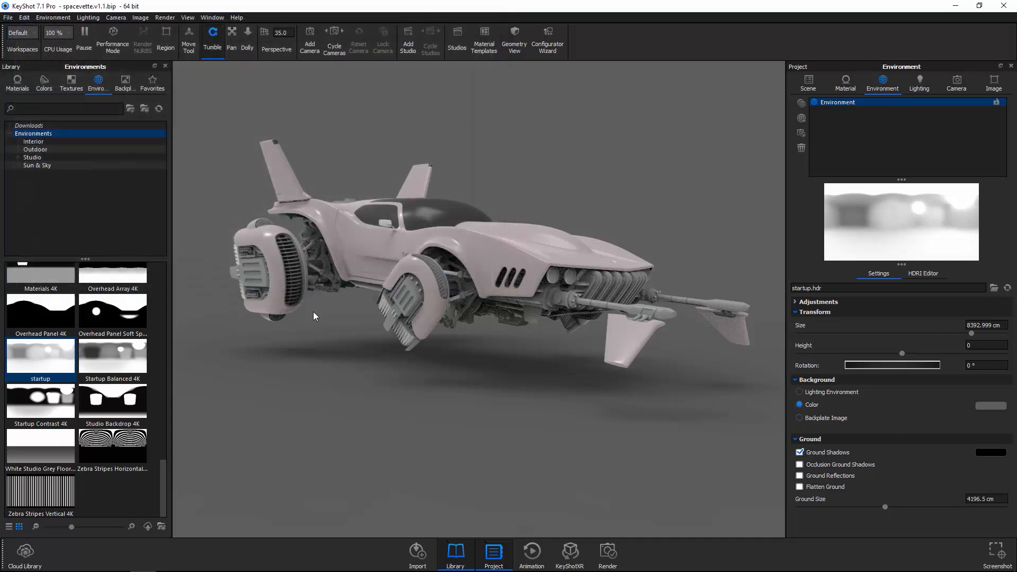
Step: Set the background back to the lighting environment, and view the car from both front sides
left_click_drag(698, 358, 610, 324)
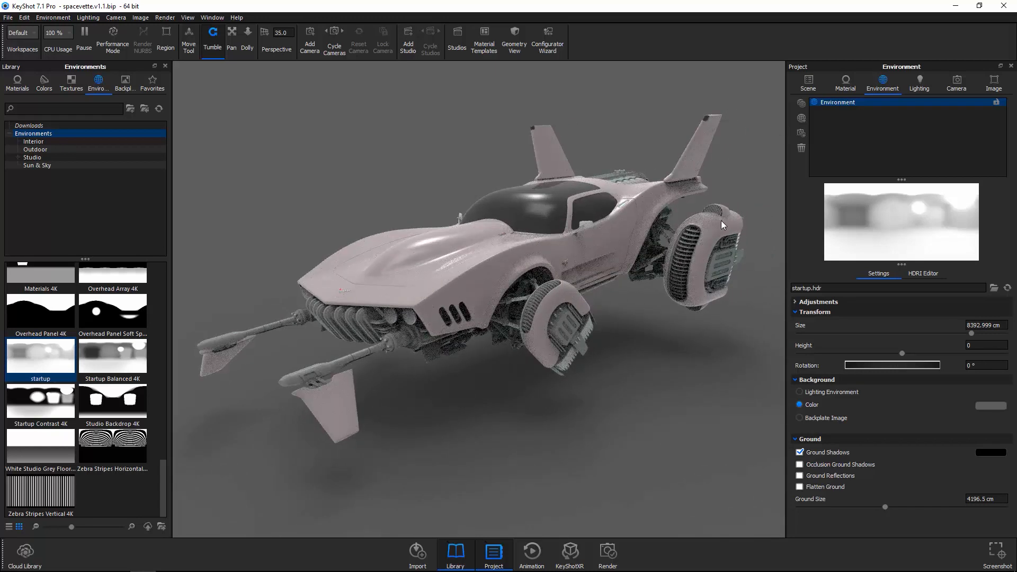
left_click(822, 392)
left_click_drag(510, 296, 676, 267)
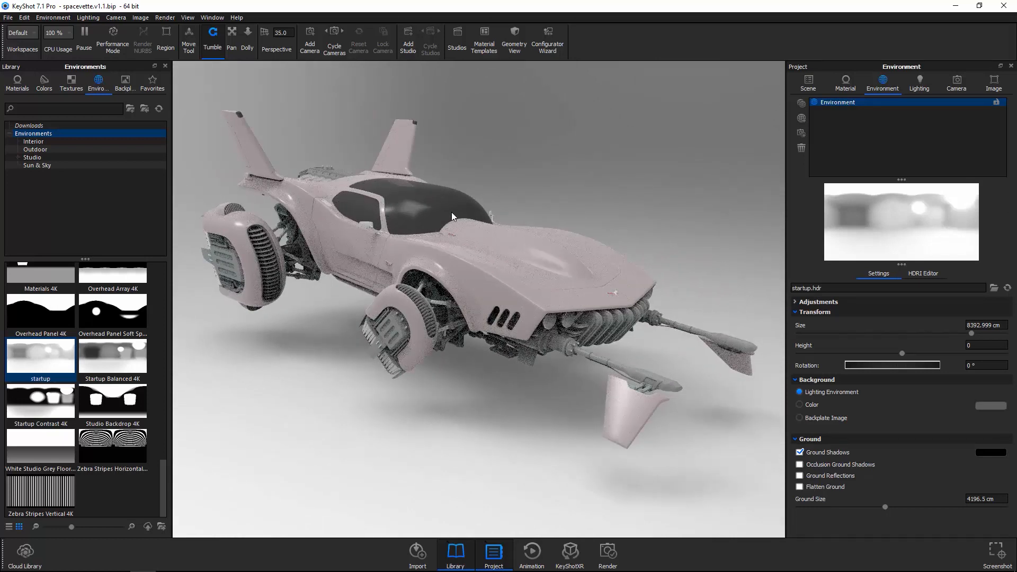
Step: Show the scene's material settings, and enlarge the thumbnail area to see all the imported materials
left_click(846, 89)
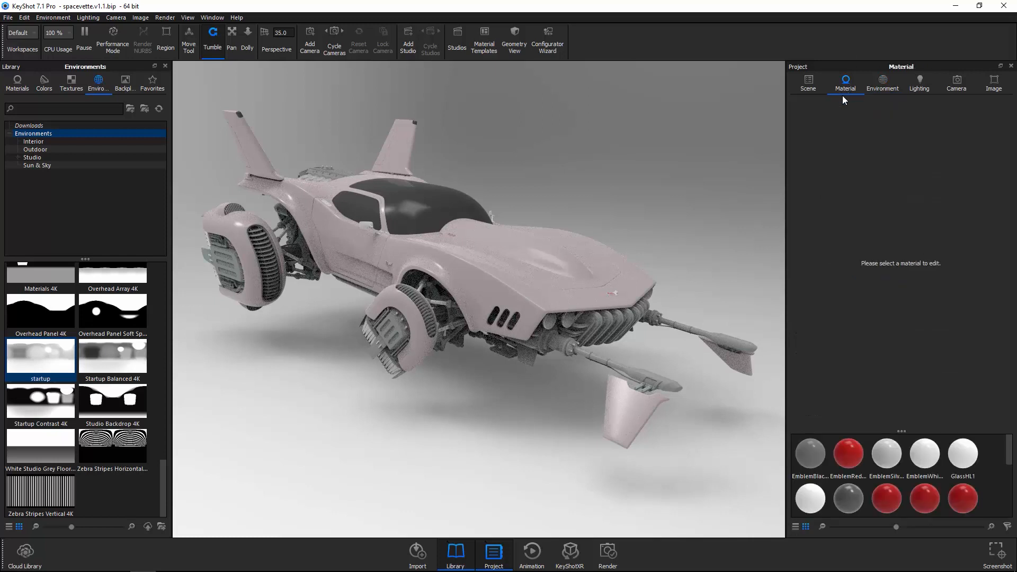
left_click_drag(904, 431, 911, 254)
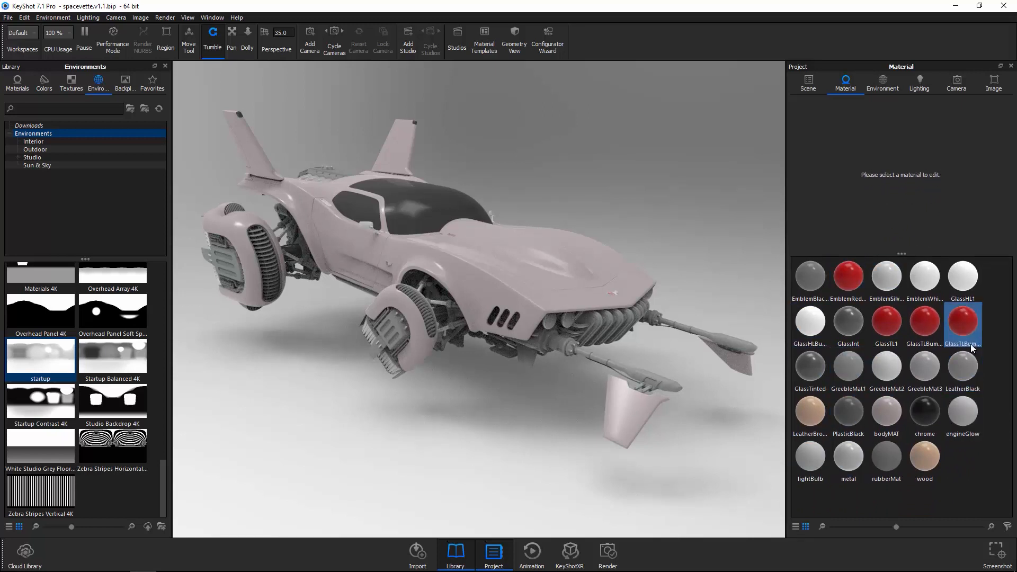
left_click_drag(651, 347, 381, 295)
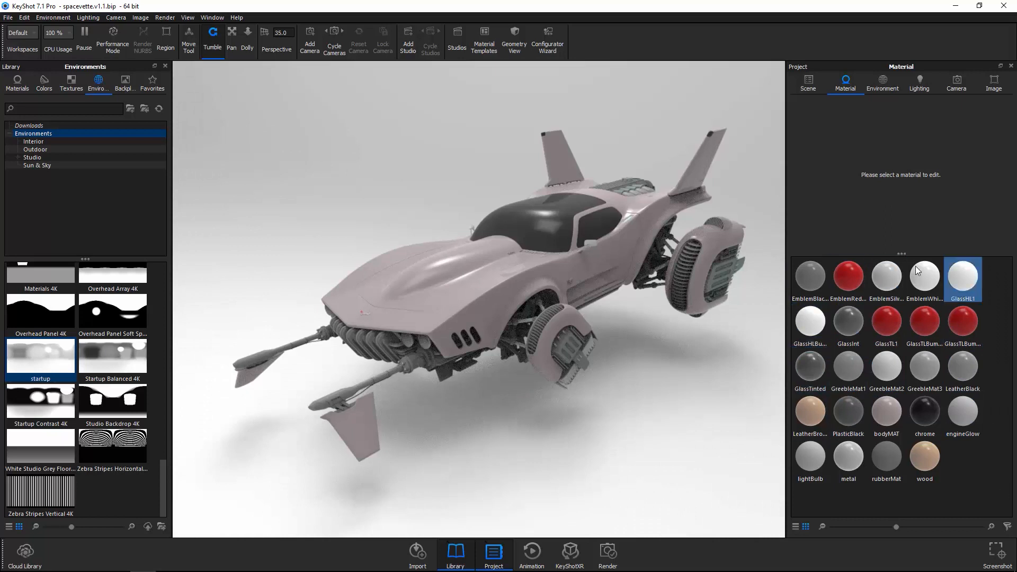
Step: Browse the material library, including the Axalta Paint and Cloth and Leather categories
left_click(17, 88)
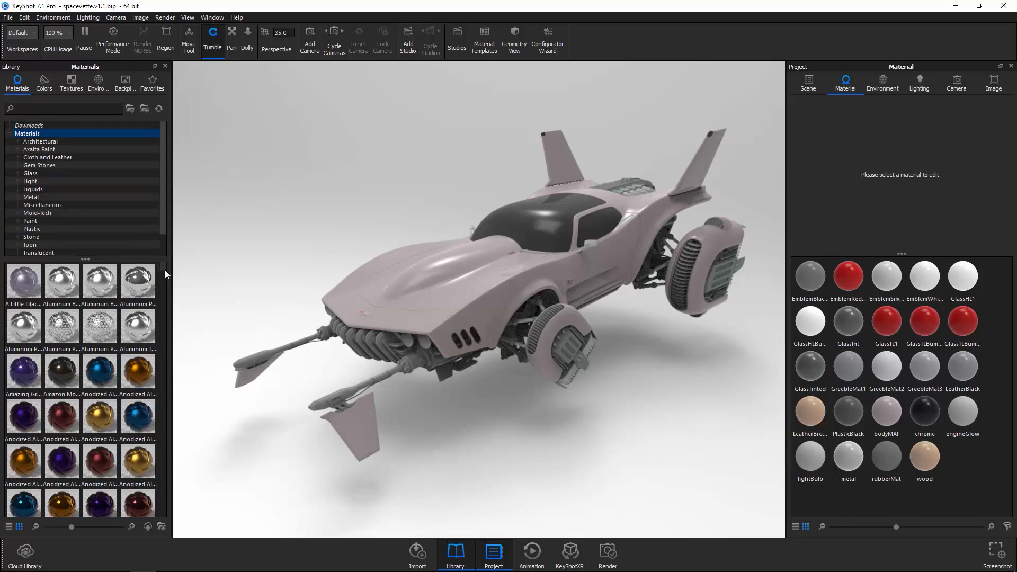
left_click_drag(165, 271, 212, 332)
left_click(63, 149)
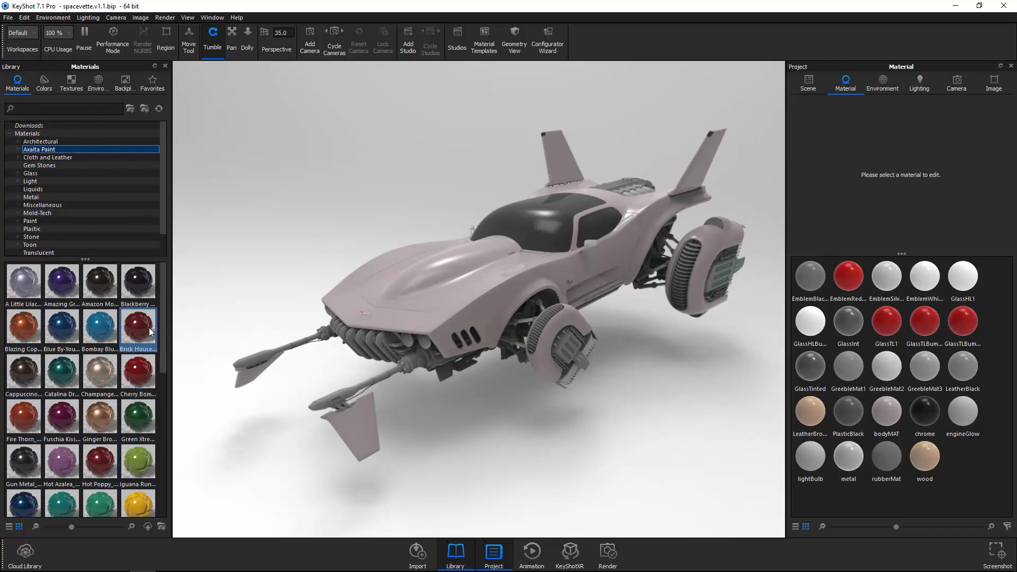
left_click_drag(163, 333, 186, 291)
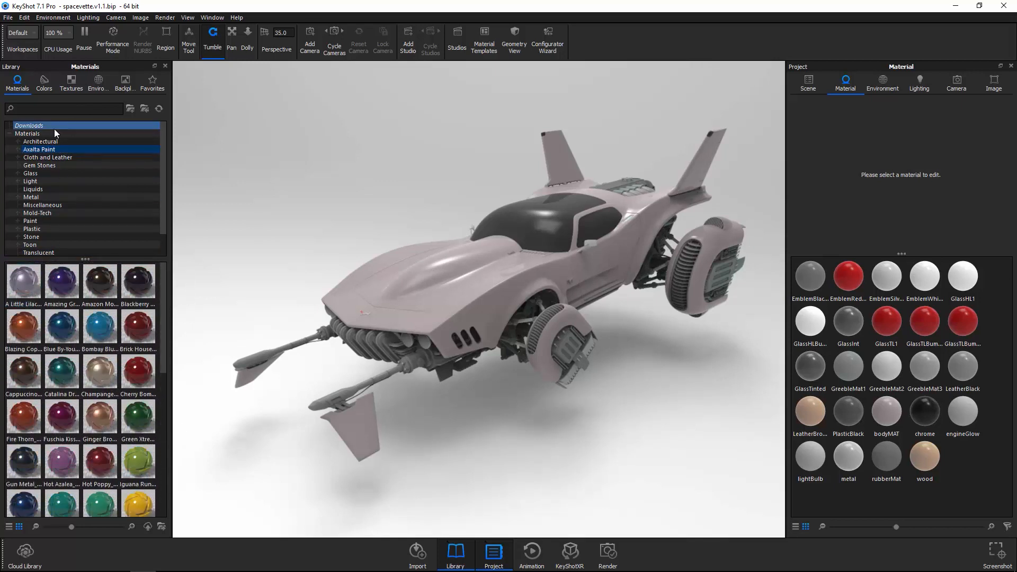
left_click(25, 150)
left_click(36, 157)
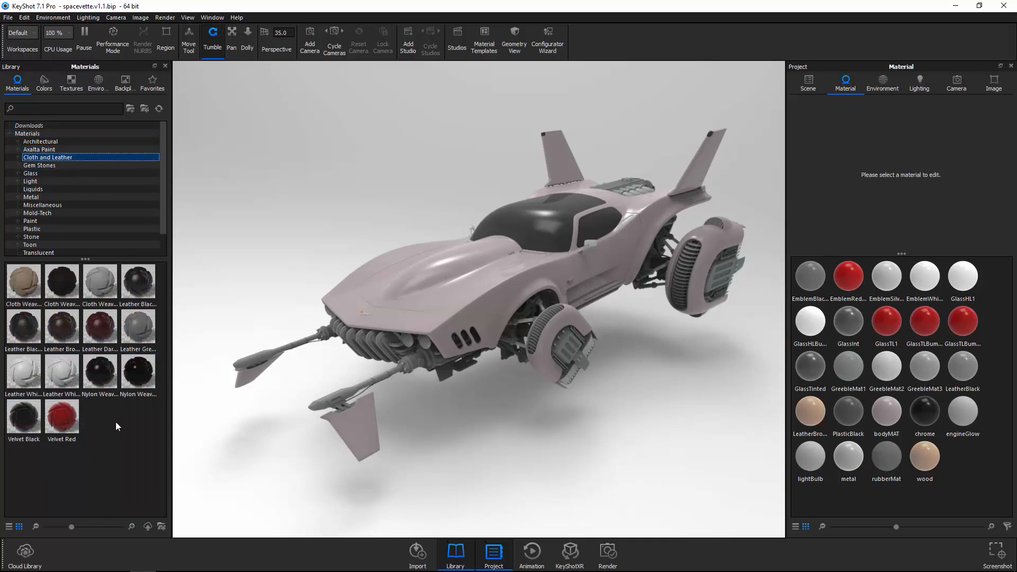
Step: Look through the Gem Stones, Glass and Axalta Paint material categories in the library
left_click(47, 166)
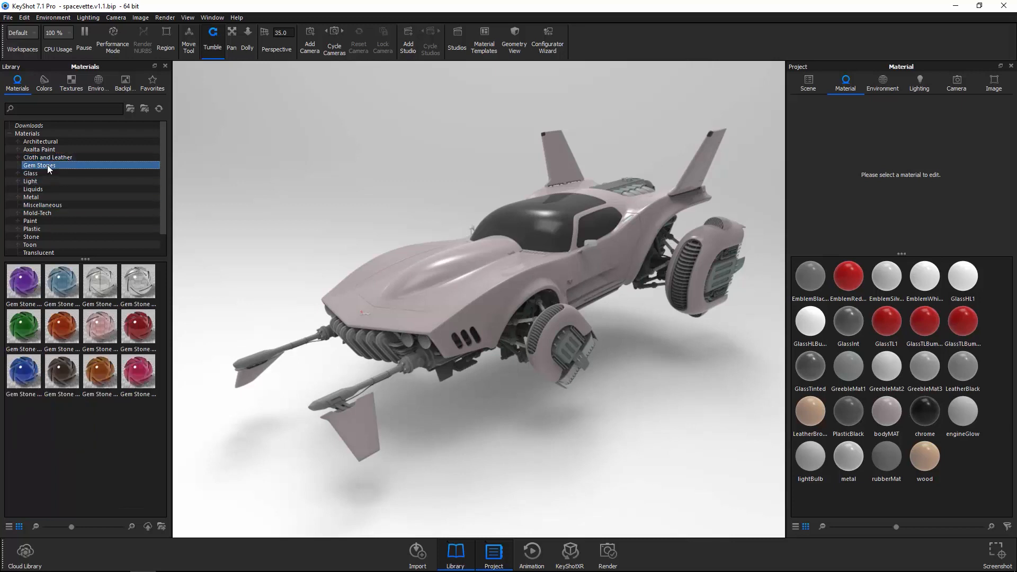
left_click(47, 175)
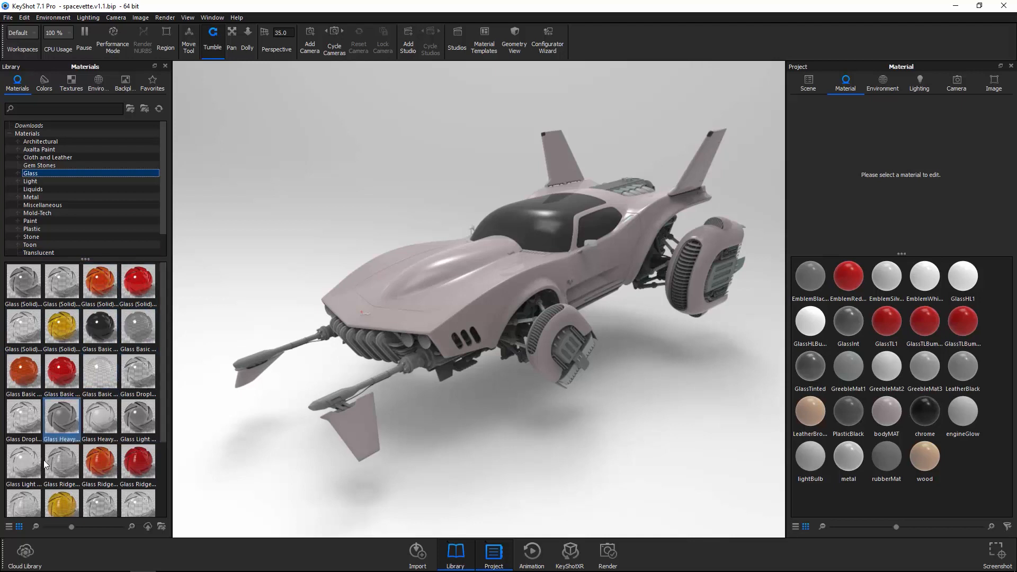
left_click_drag(165, 307, 169, 235)
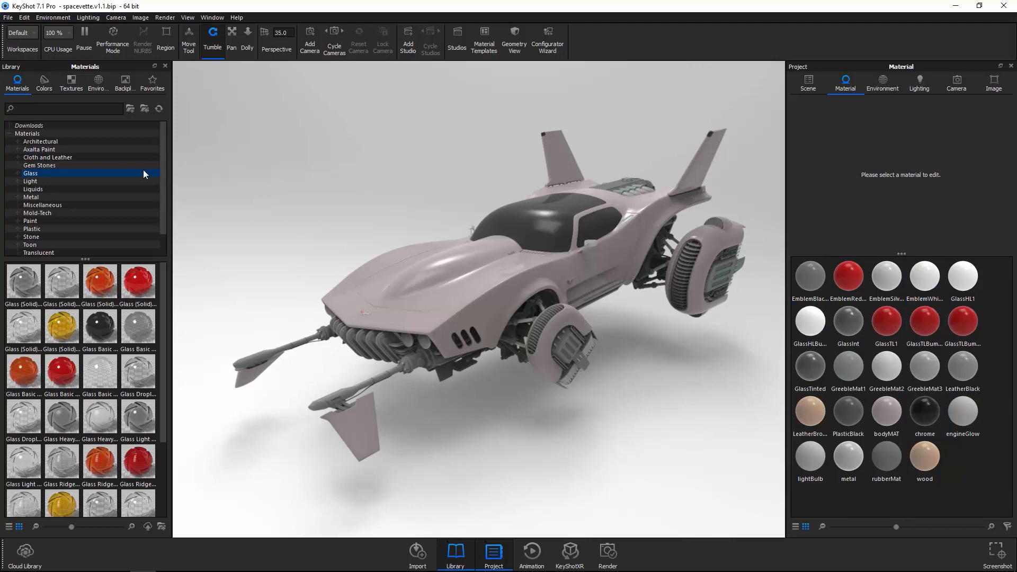
left_click(55, 151)
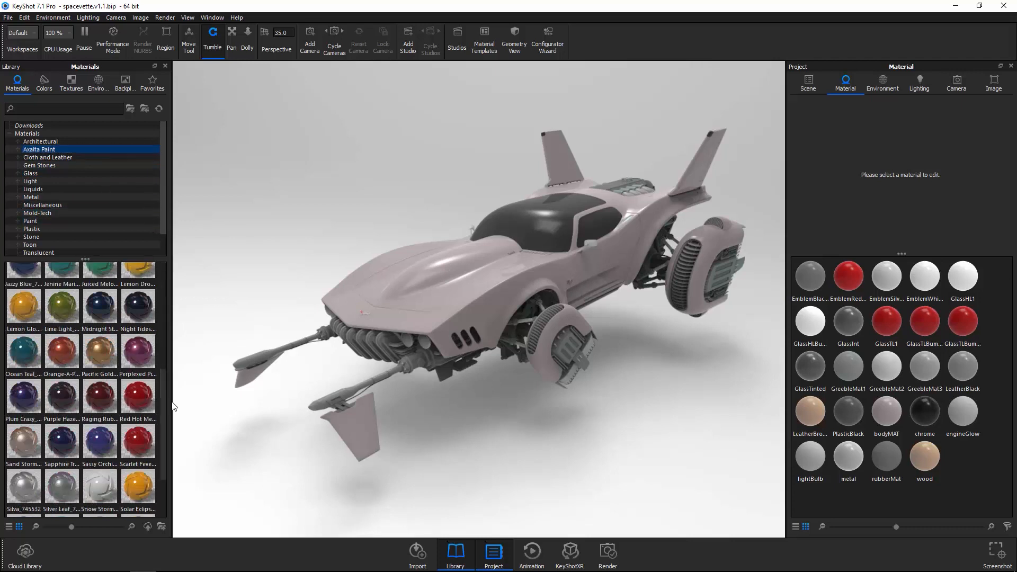
scroll(171, 410, "down", 1)
mouse_move(134, 419)
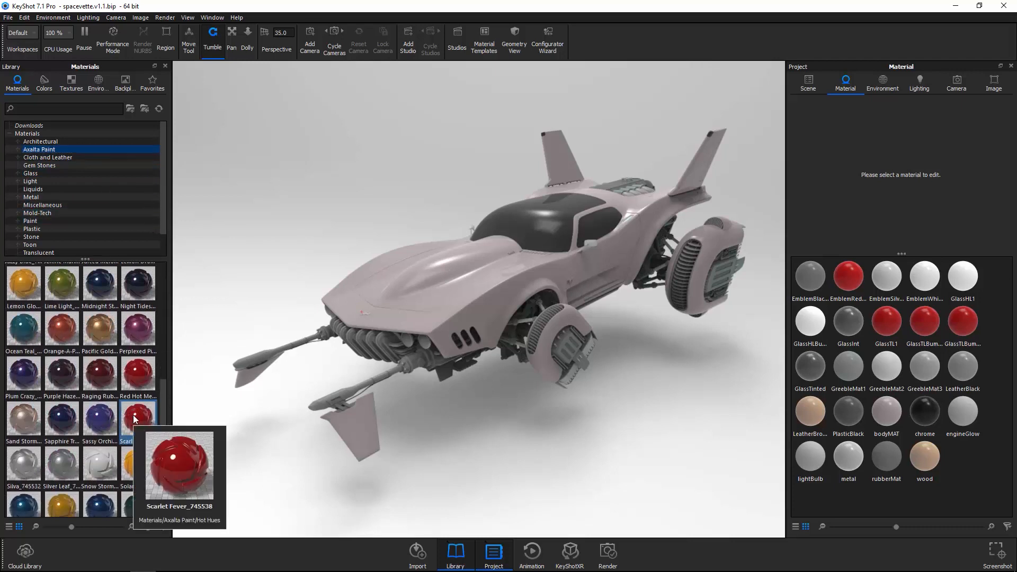
Step: Apply the red Paint Gloss material from the Paint category to the car body
left_click(64, 221)
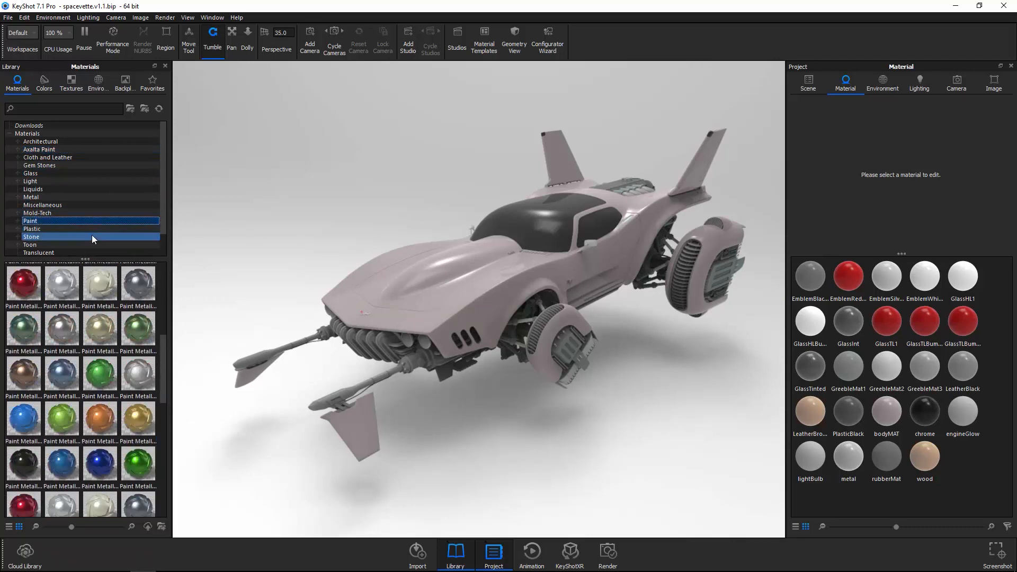
mouse_move(165, 357)
left_mouse_down()
mouse_move(159, 421)
mouse_move(159, 284)
left_mouse_up()
left_click_drag(99, 331, 409, 299)
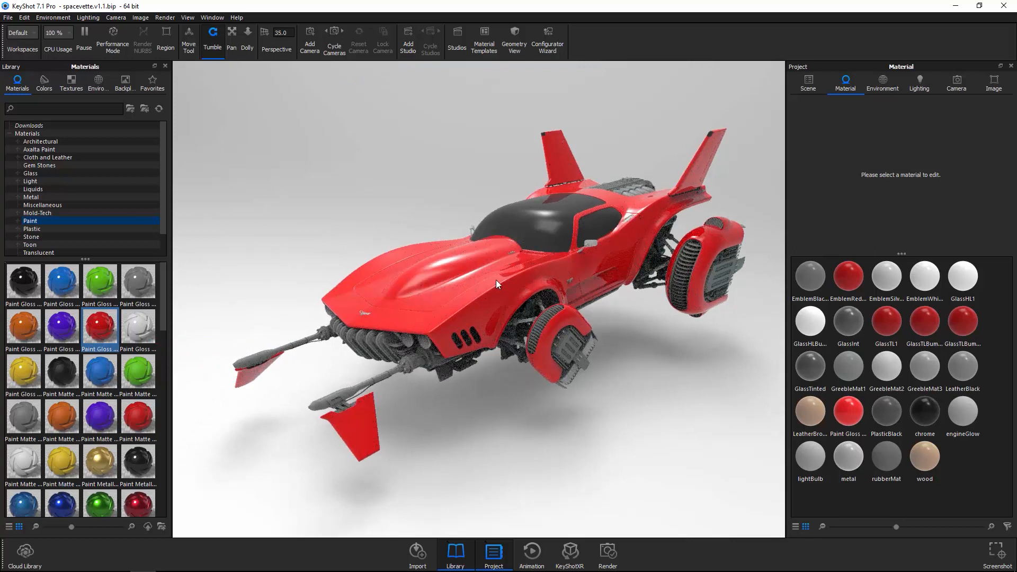
Step: Apply the neutral-coloured Glass Basic material from the Glass category to the car's tinted windows
left_click_drag(627, 320, 551, 382)
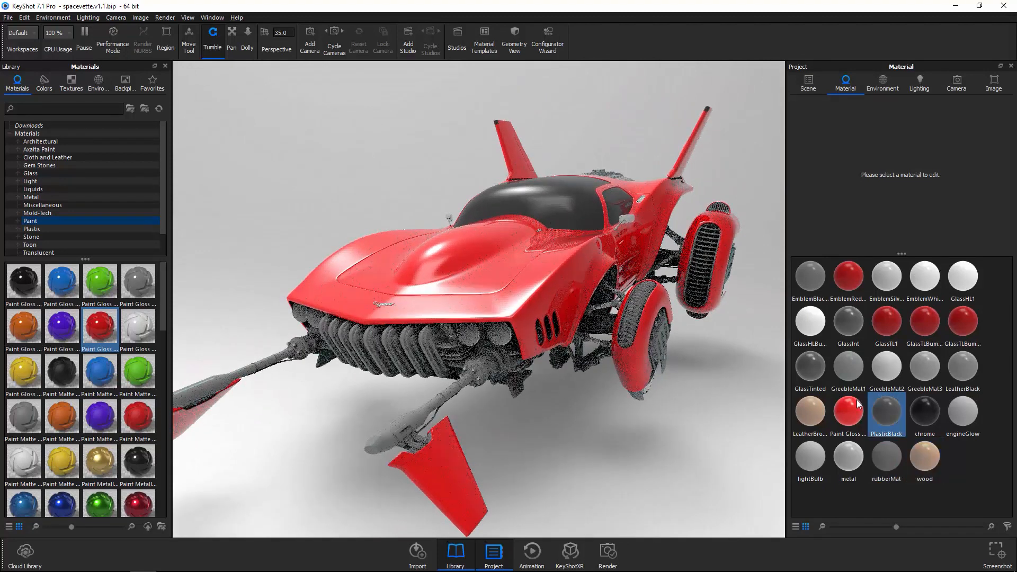
left_click(849, 414)
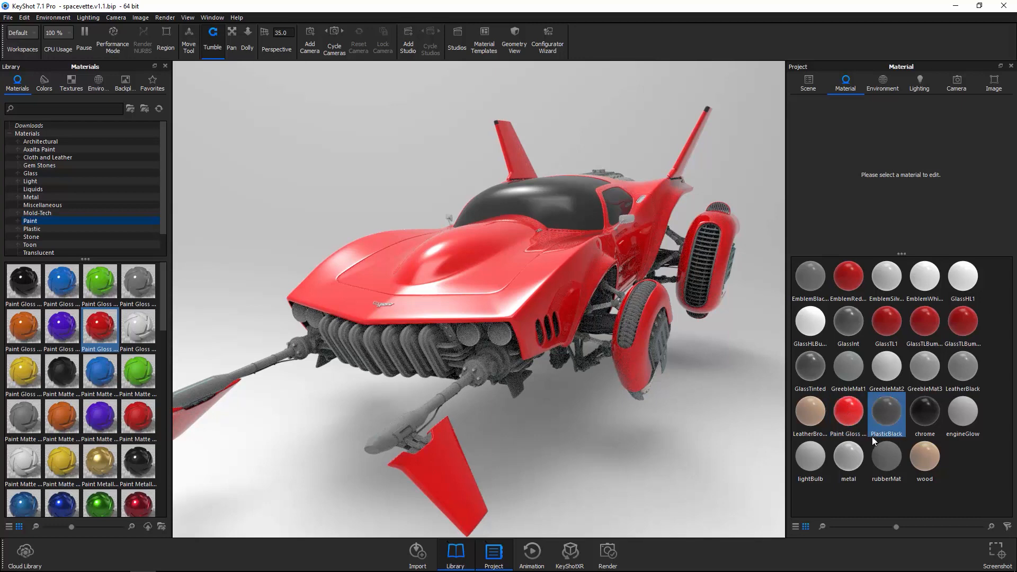
left_click_drag(660, 440, 582, 267)
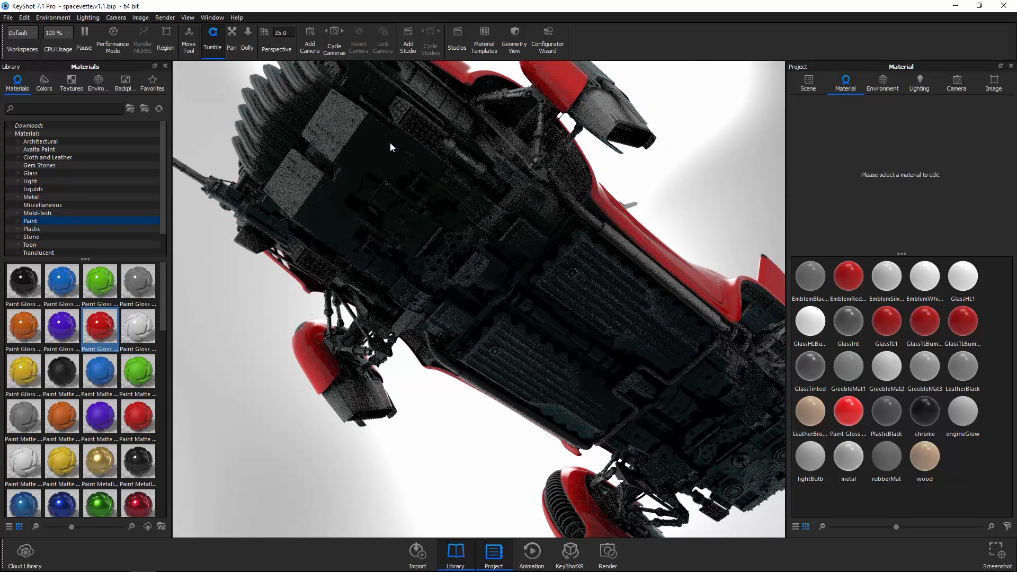
left_click_drag(590, 257, 558, 393)
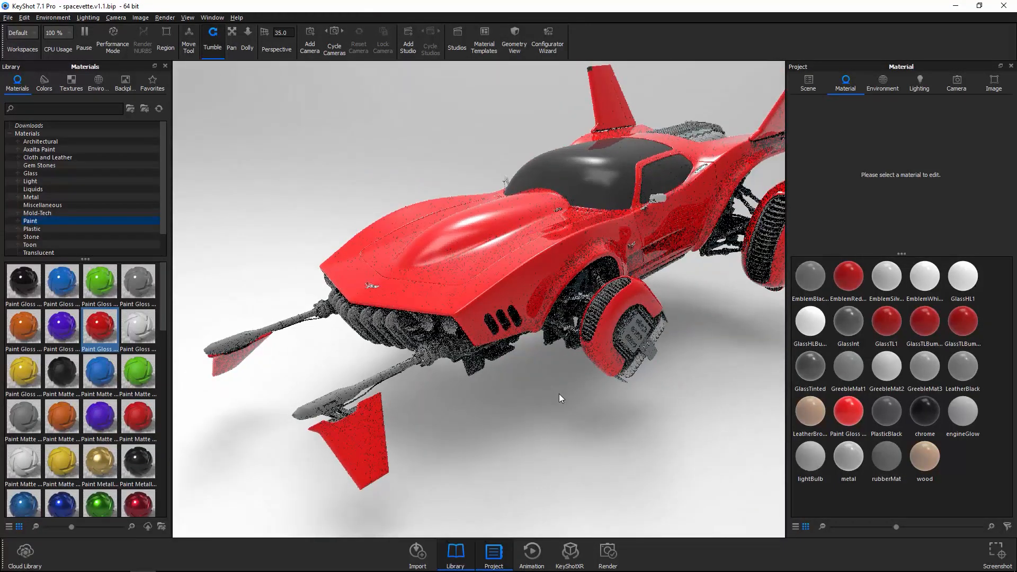
left_click(49, 173)
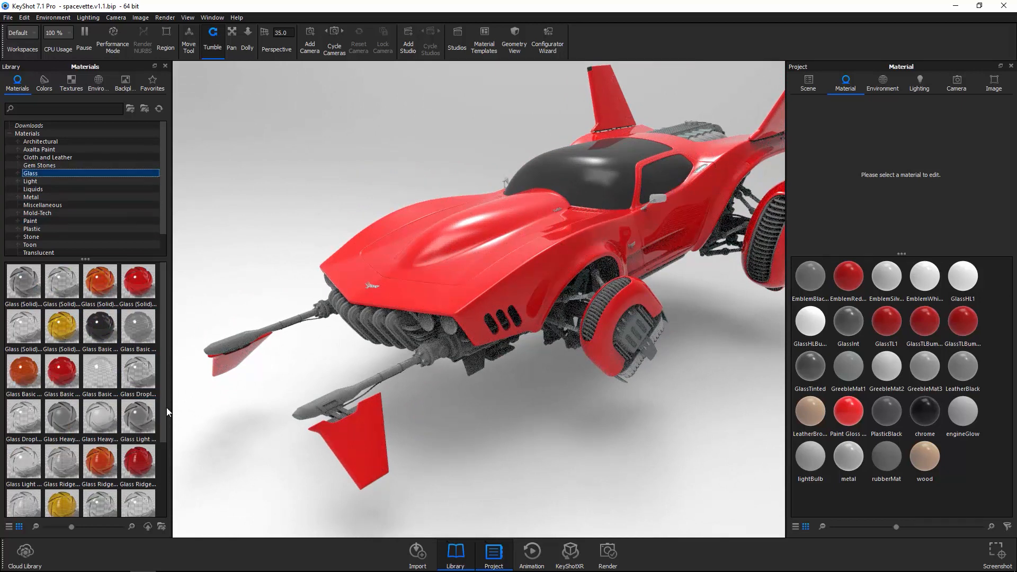
left_click_drag(137, 325, 652, 355)
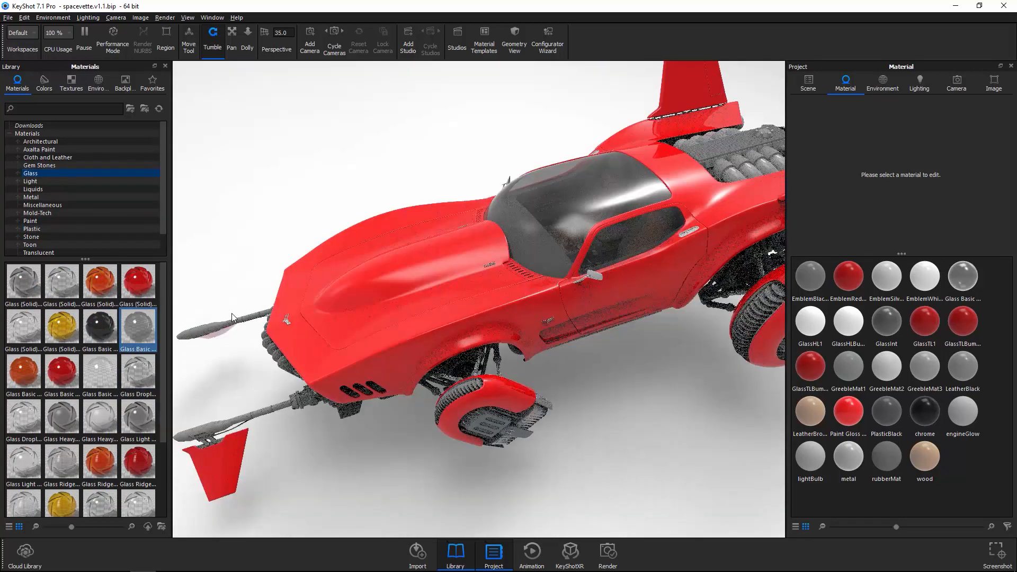
Step: Examine the new glass on the windshield and side windows, close up and from several angles
left_click_drag(602, 230, 493, 318)
scroll(647, 282, "up", 5)
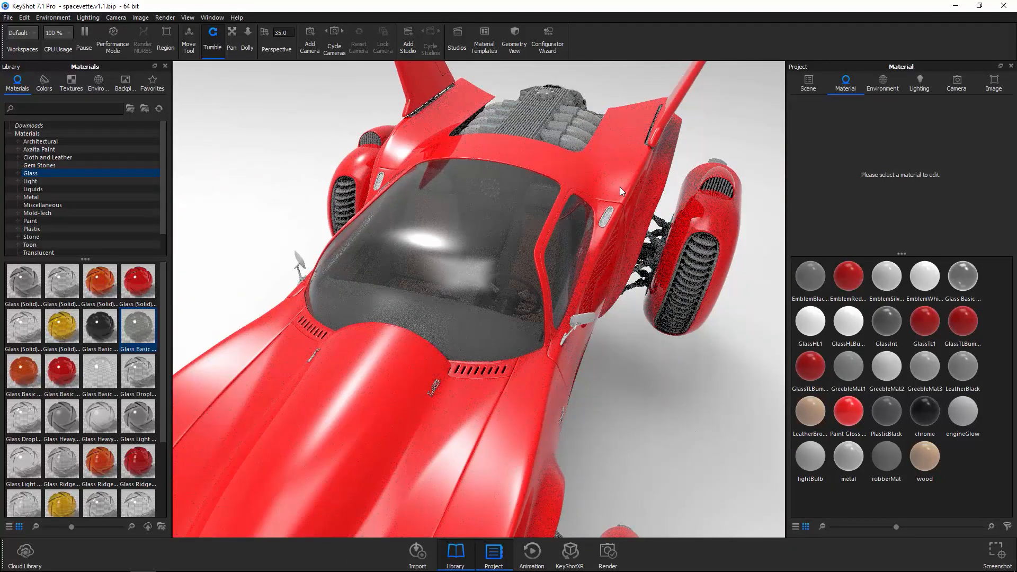
left_click_drag(688, 411, 527, 303)
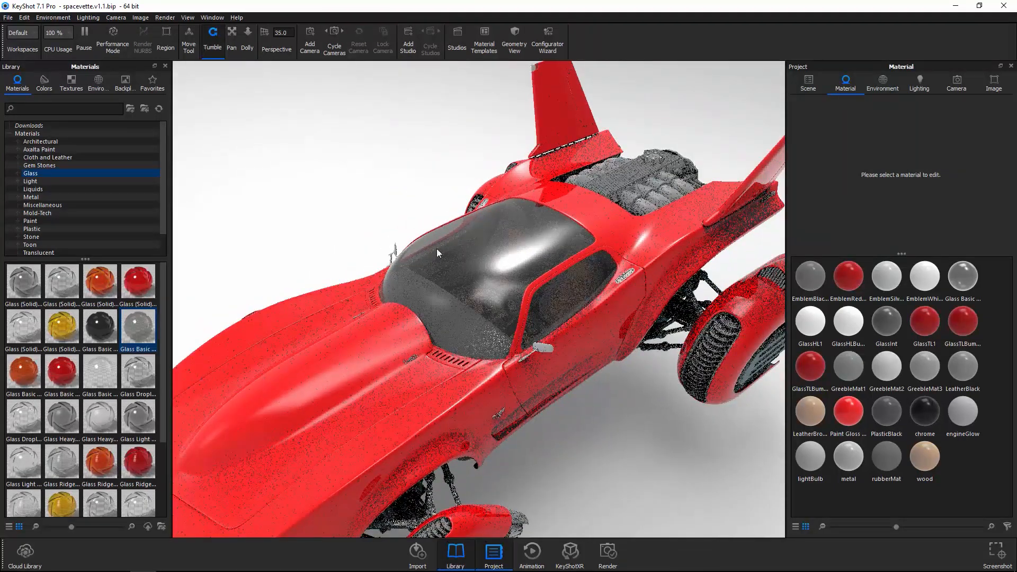
left_click_drag(621, 396, 624, 336)
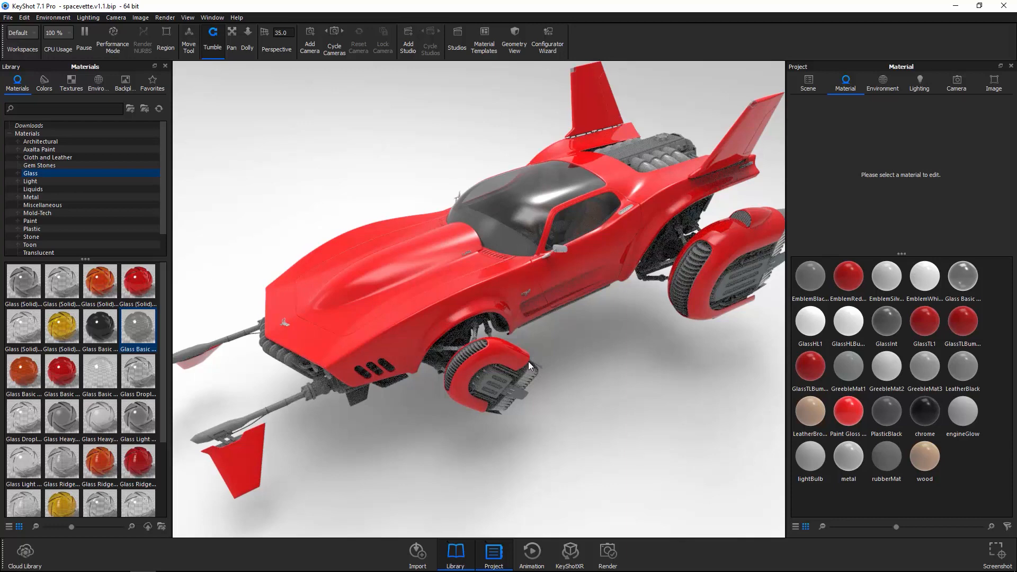
middle_click_drag(618, 308, 523, 470)
right_click_drag(769, 458, 603, 307, "alt")
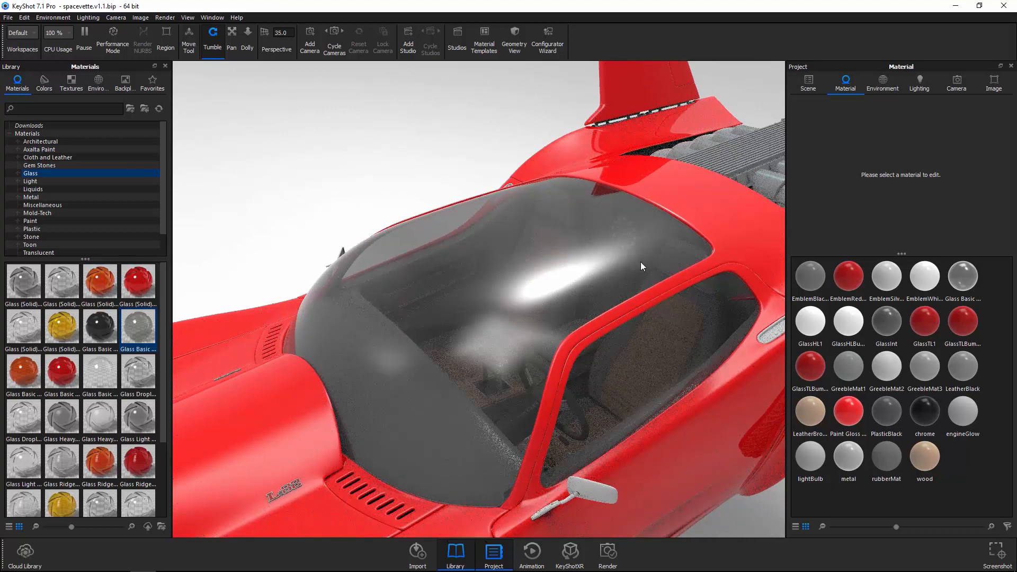
right_click_drag(714, 392, 462, 373, "alt")
middle_click_drag(508, 350, 621, 236)
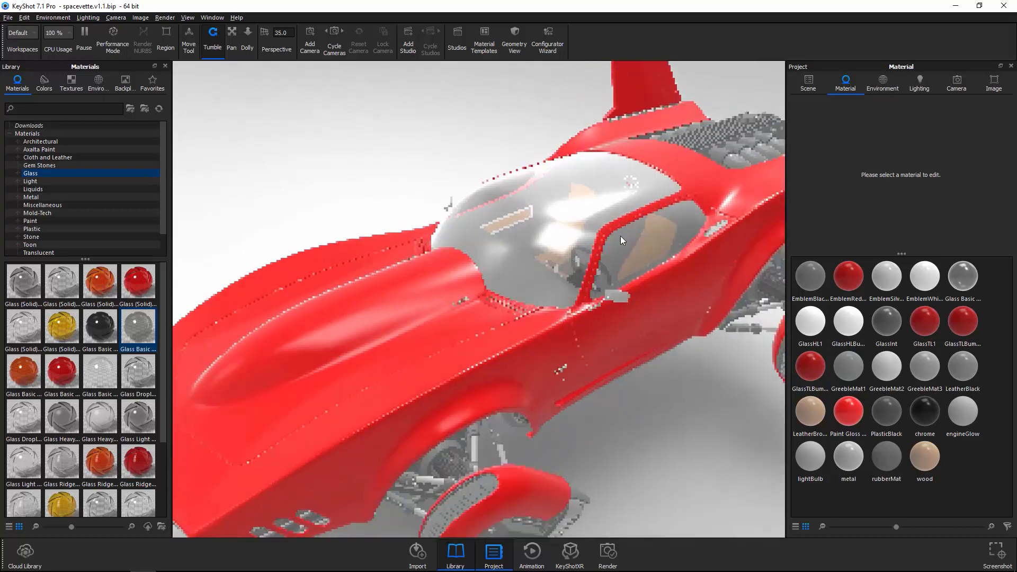
left_click_drag(621, 236, 616, 322)
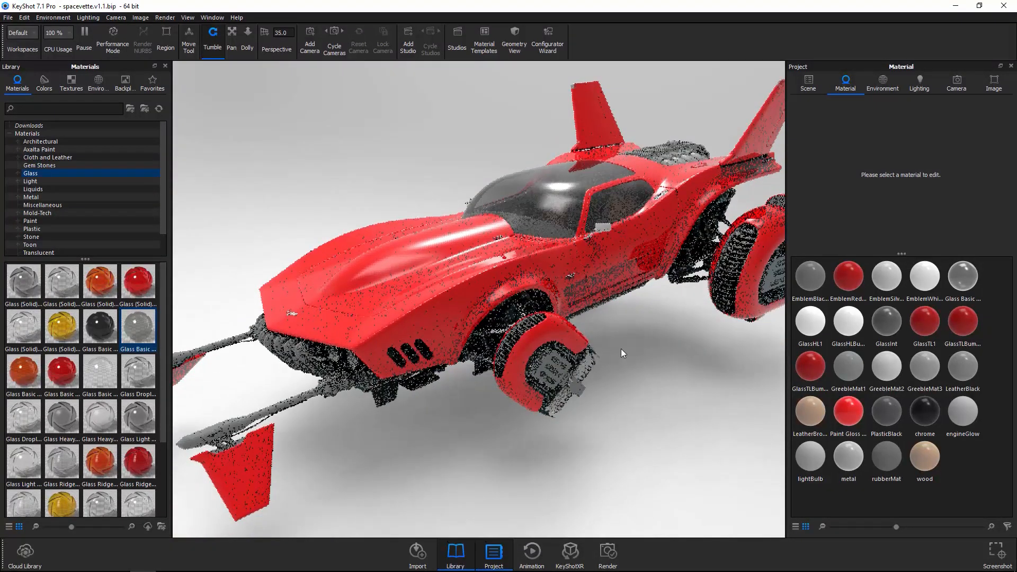
right_click_drag(714, 332, 567, 363, "alt")
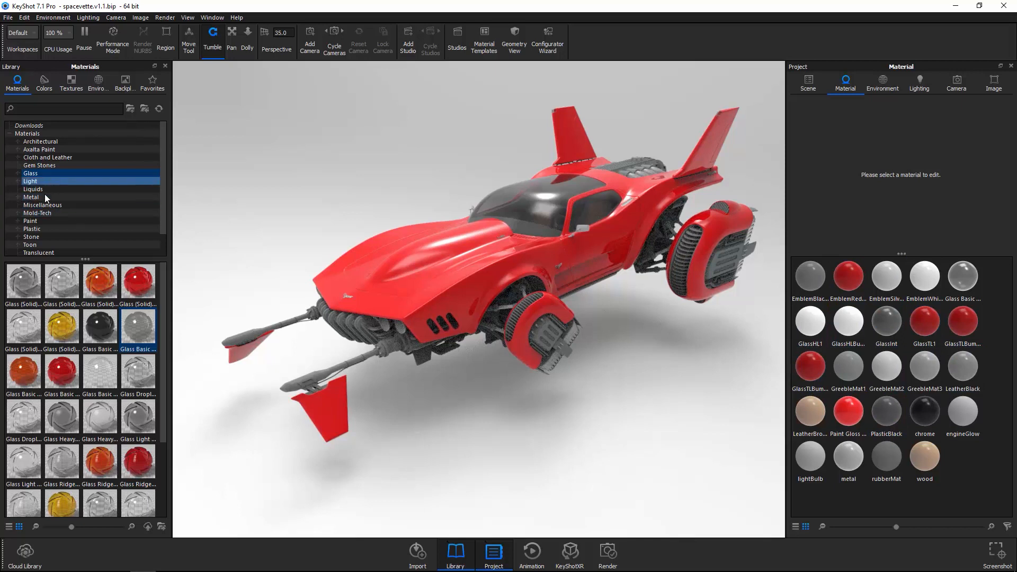
Step: Replace the EmblemRed material with red Paint Gloss, and apply orange Paint Gloss to the car body around the hood emblem
left_click(48, 221)
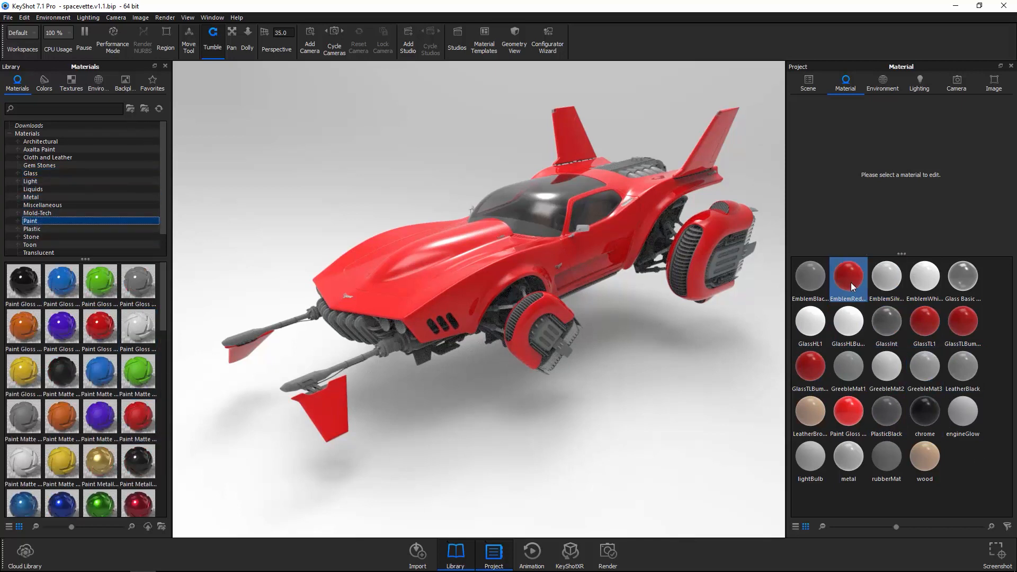
mouse_move(97, 332)
left_mouse_down()
mouse_move(188, 412)
mouse_move(870, 366)
mouse_move(842, 276)
left_mouse_up()
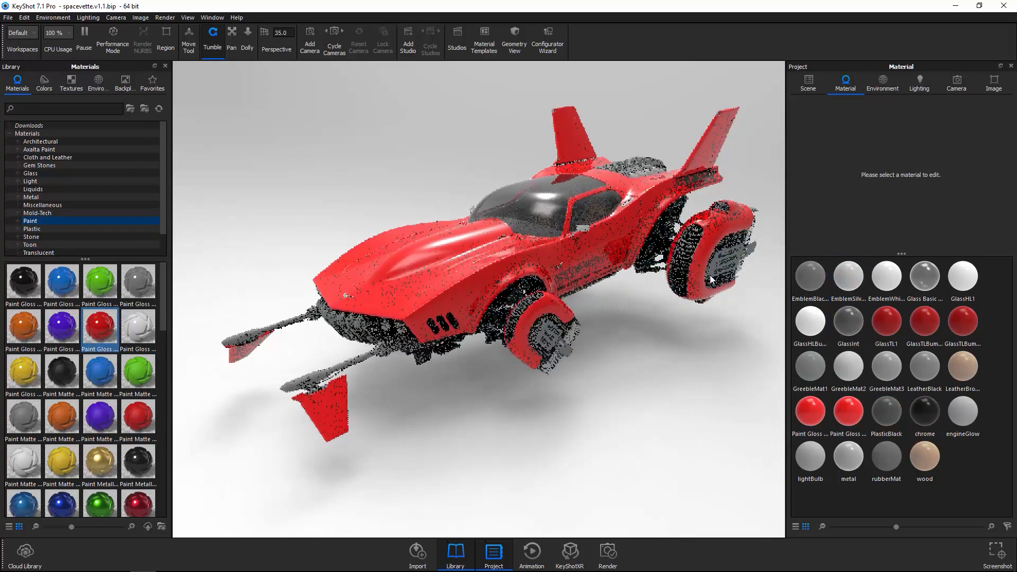
mouse_move(590, 307)
left_mouse_down()
mouse_move(648, 330)
mouse_move(553, 486)
left_mouse_up()
scroll(553, 486, "up", 6)
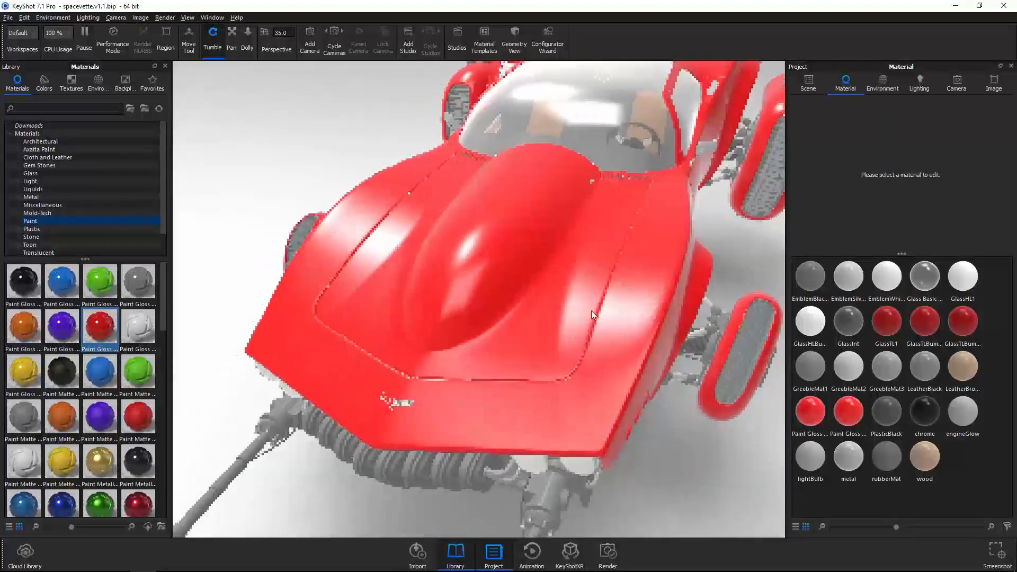
middle_click_drag(594, 530, 673, 445)
scroll(673, 445, "up", 12)
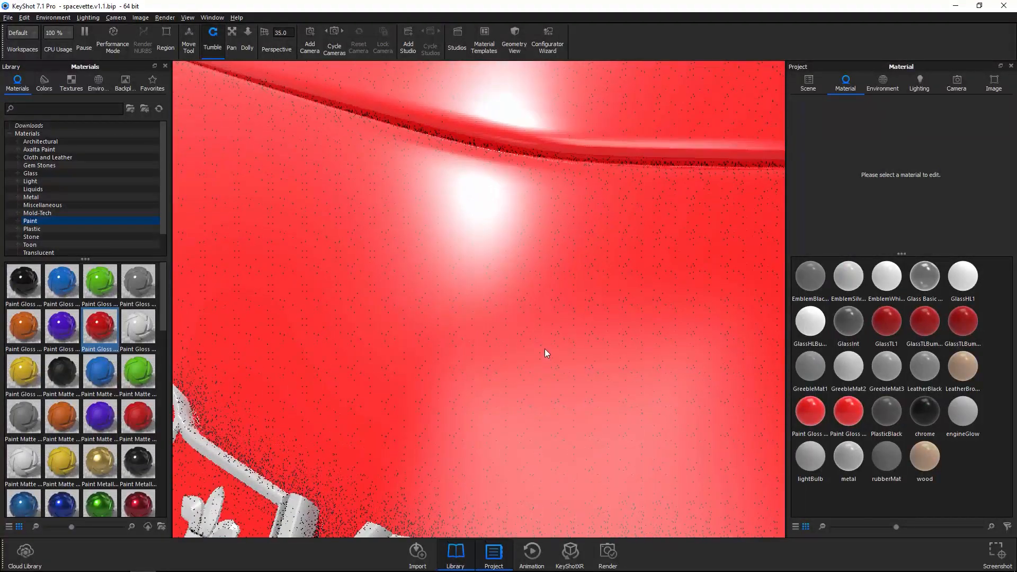
scroll(545, 348, "down", 5)
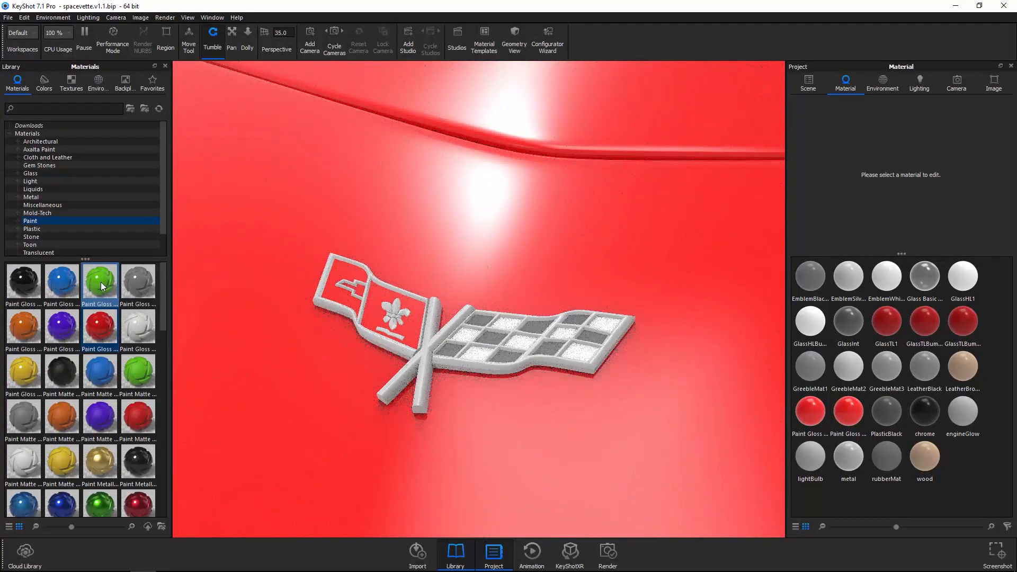
mouse_move(24, 326)
left_mouse_down()
mouse_move(246, 232)
mouse_move(426, 341)
left_mouse_up()
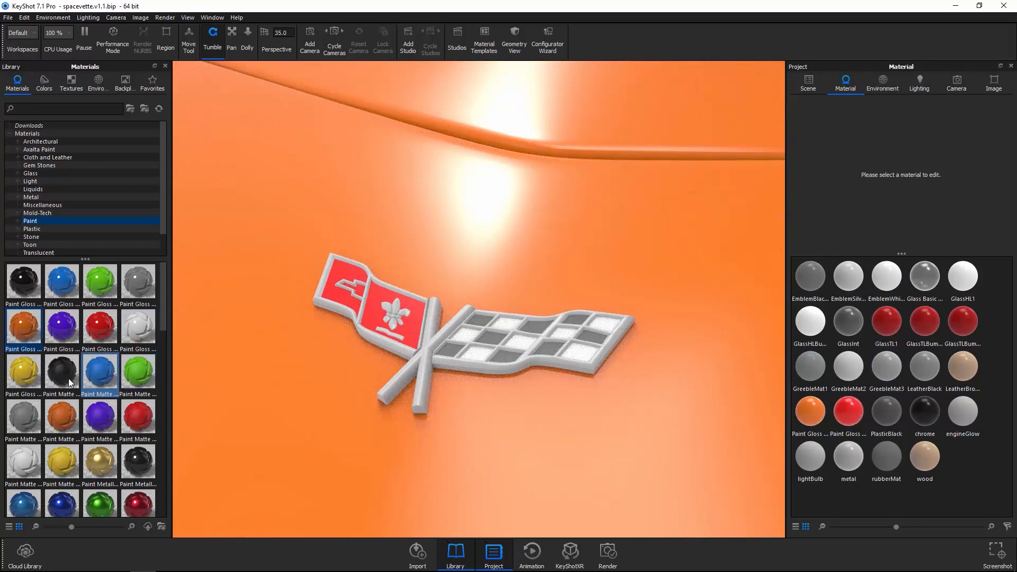
Step: Replace the EmblemBlack material with black Paint Gloss and the EmblemWhite material with white Paint Gloss
mouse_move(23, 283)
left_mouse_down()
mouse_move(631, 484)
mouse_move(917, 415)
mouse_move(932, 322)
mouse_move(927, 282)
mouse_move(809, 277)
mouse_move(824, 295)
mouse_move(814, 279)
left_mouse_up()
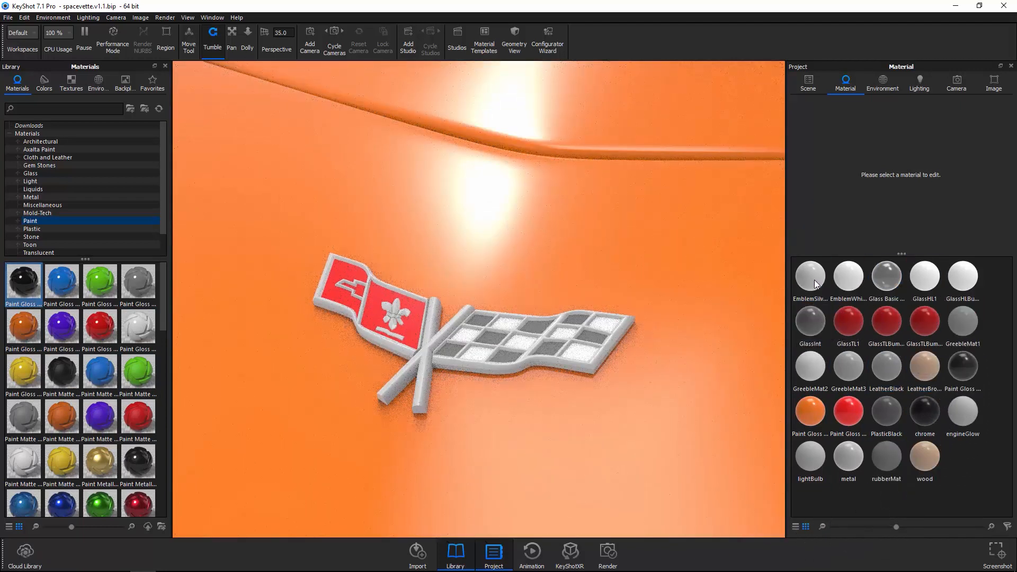
left_click(148, 334)
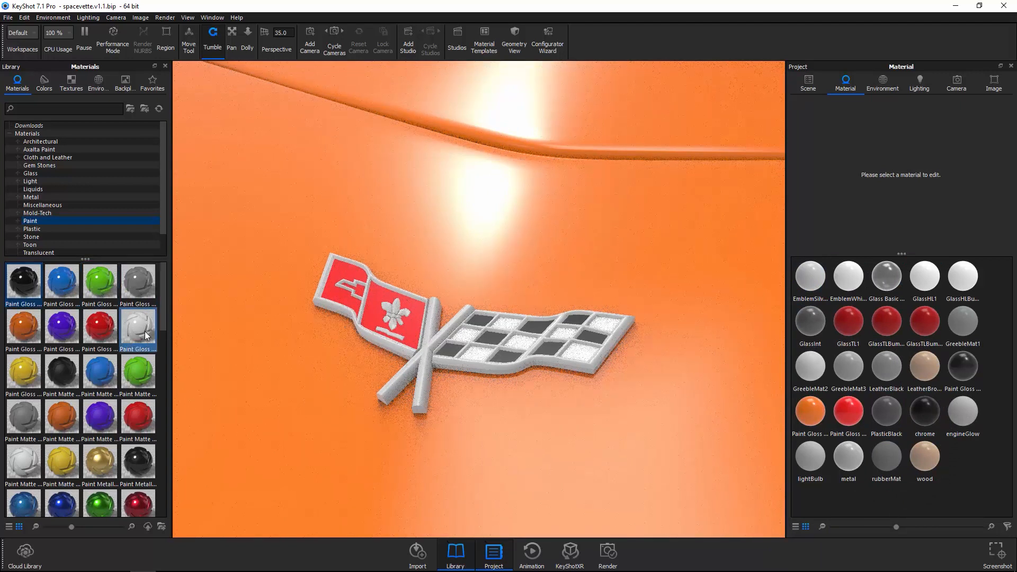
mouse_move(142, 334)
left_mouse_down()
mouse_move(659, 397)
mouse_move(851, 281)
left_mouse_up()
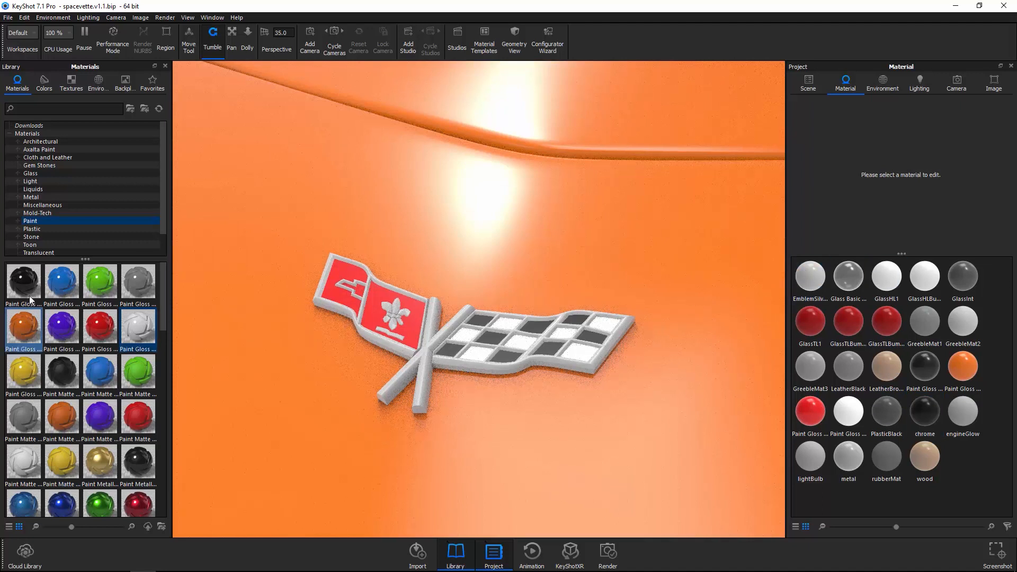
Step: Try Aluminum Polished on the emblem's silver trim, and replace it with the aluminum material listed right after it in the Metal category
left_click(45, 198)
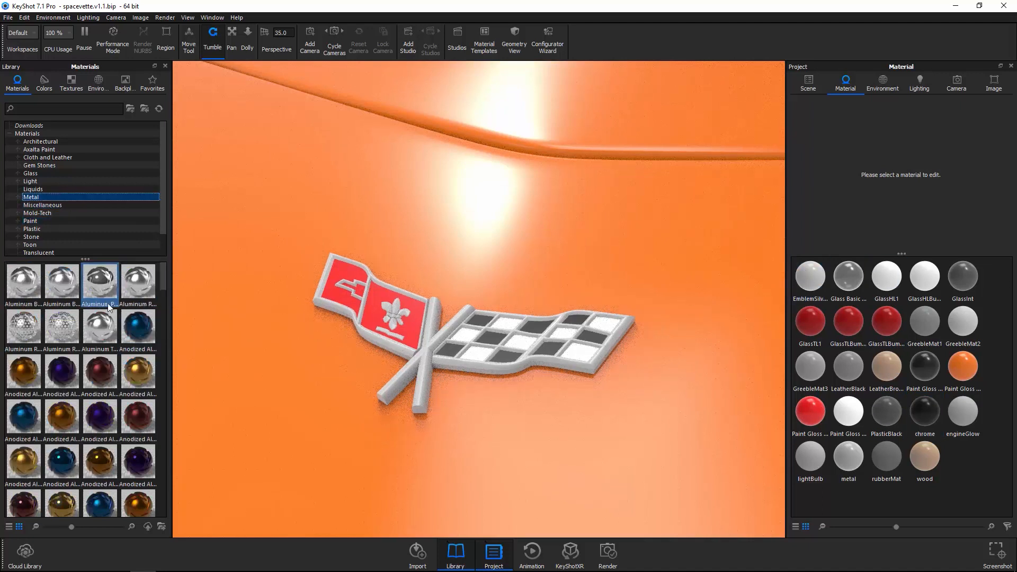
mouse_move(107, 285)
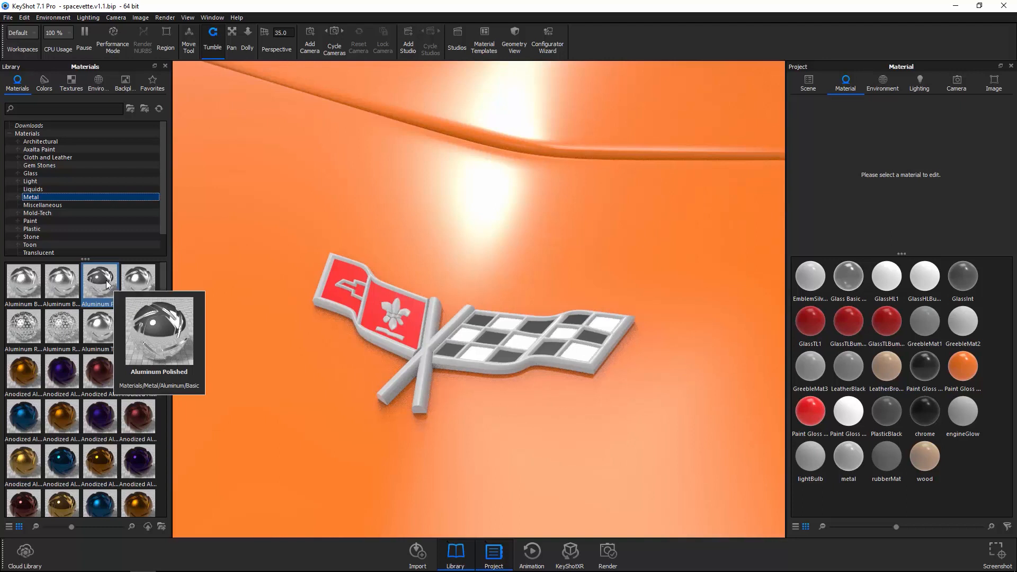
left_click_drag(107, 285, 424, 361)
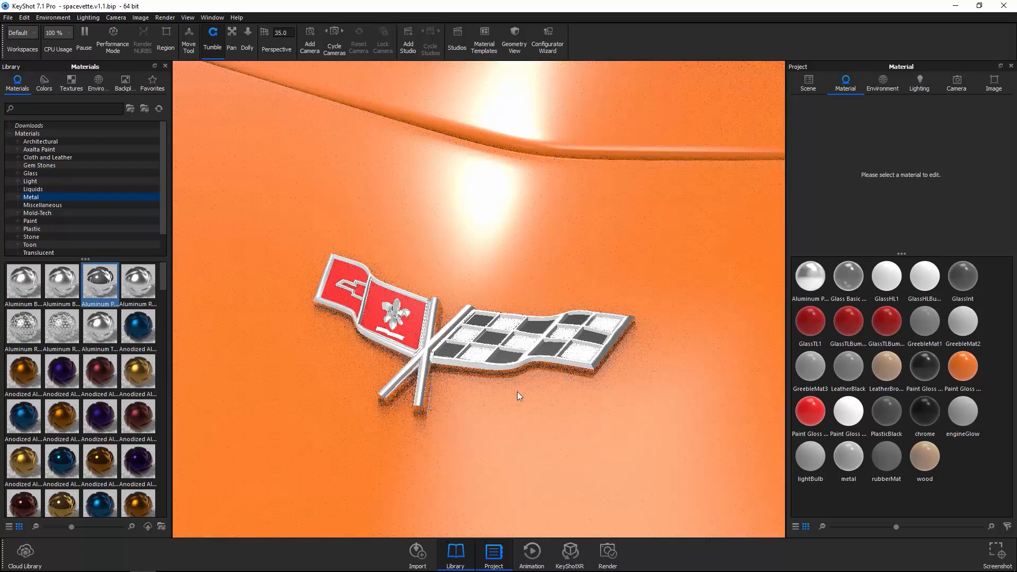
left_click_drag(137, 290, 422, 354)
Step: Expand the Metal category, check the Steel materials, and apply the plain Chrome Rough material from the Chrome group to the side mirror housing
scroll(612, 358, "down", 5)
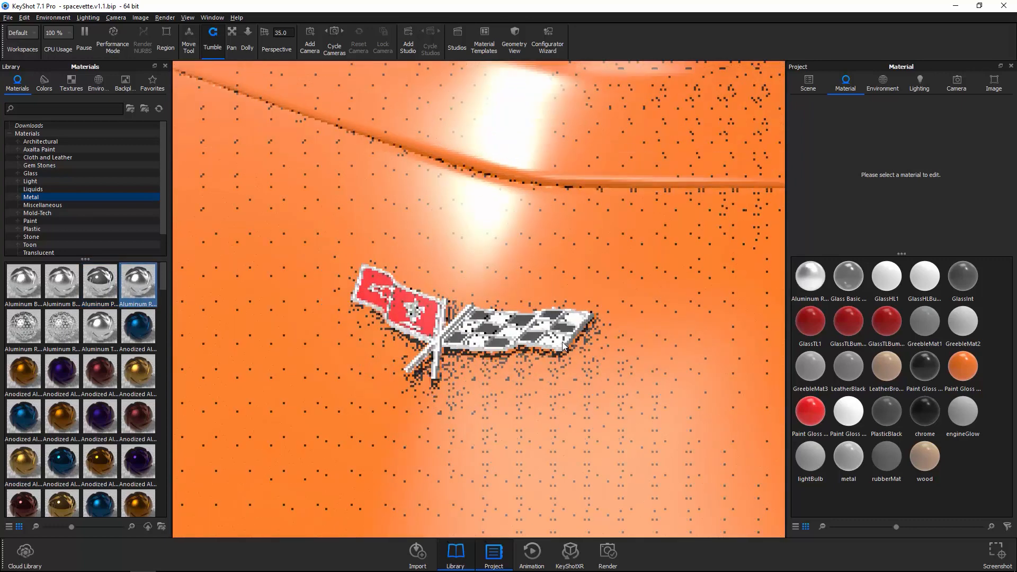
left_click_drag(596, 338, 407, 339)
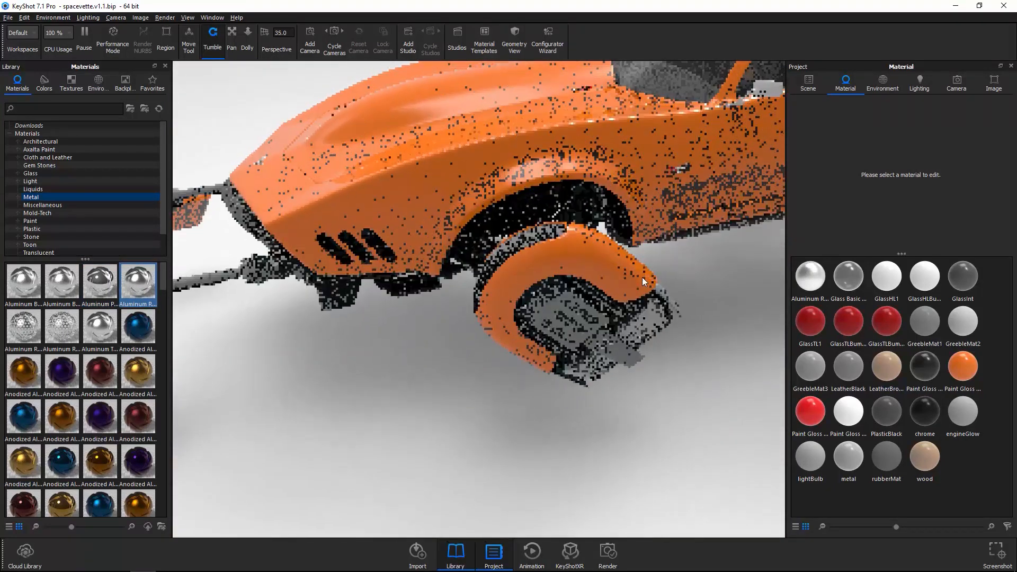
middle_click_drag(554, 194, 532, 303)
left_click_drag(532, 303, 475, 308)
scroll(705, 341, "up", 5)
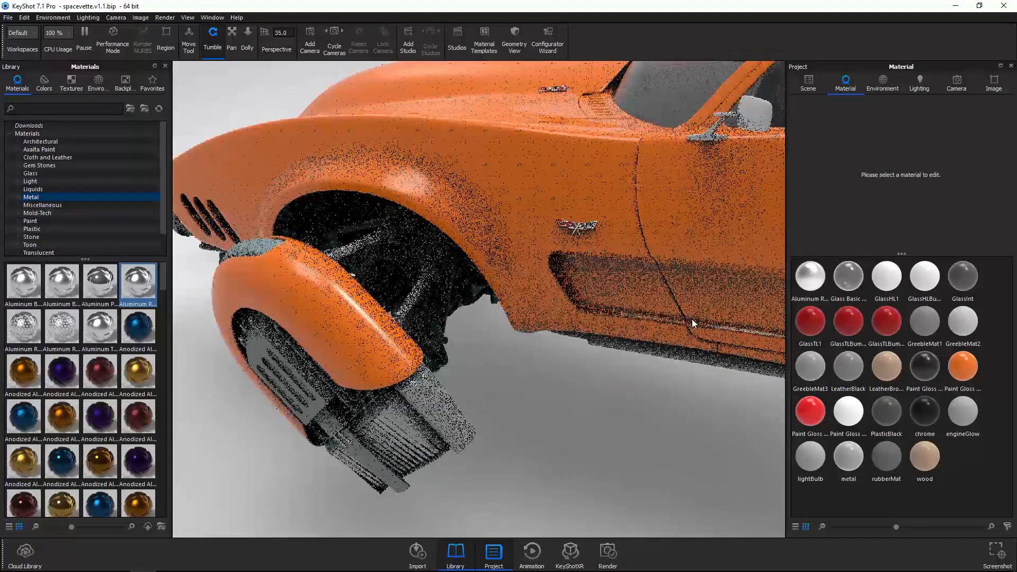
middle_click_drag(638, 280, 501, 367)
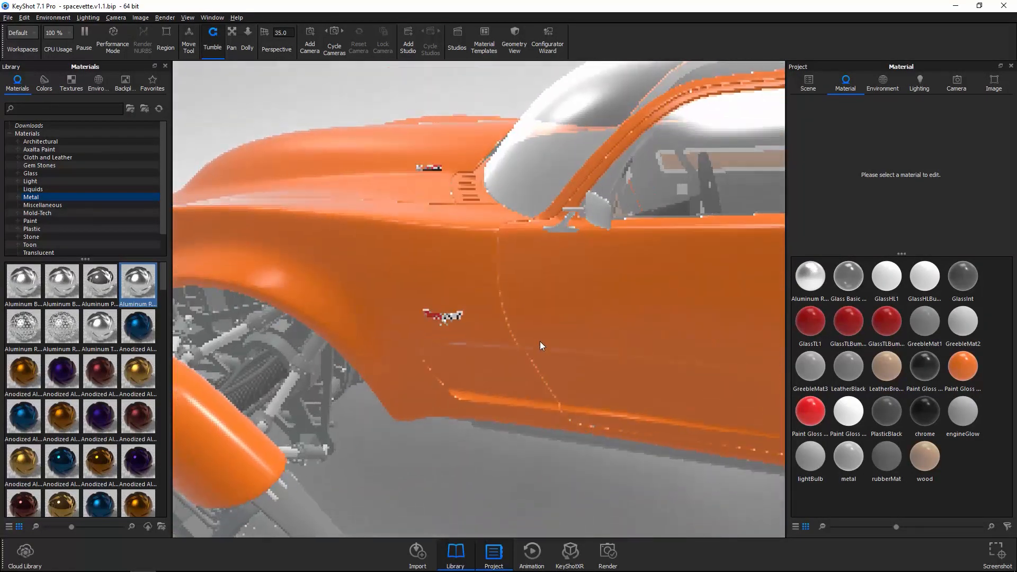
left_click_drag(163, 280, 144, 254)
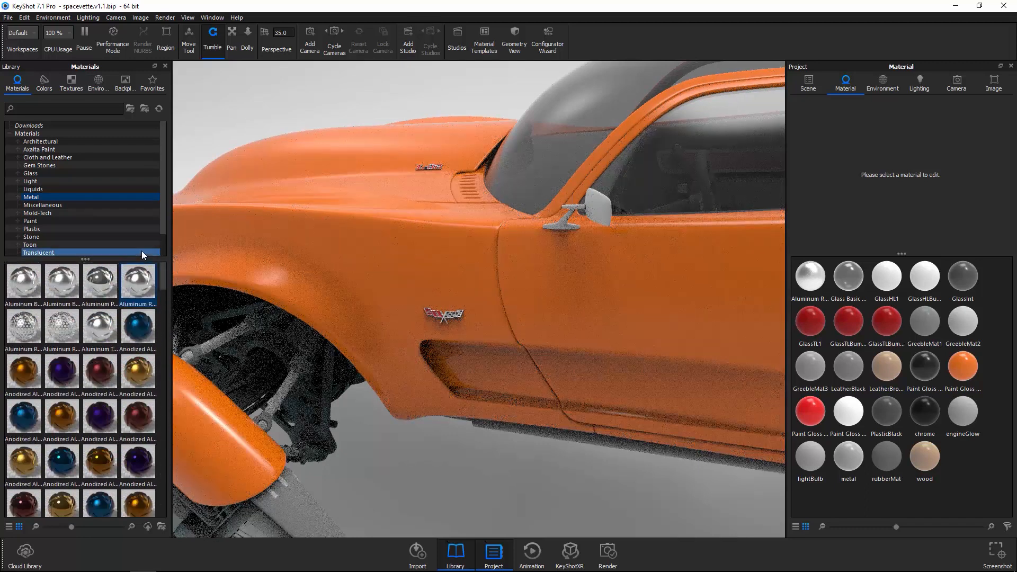
left_click(17, 198)
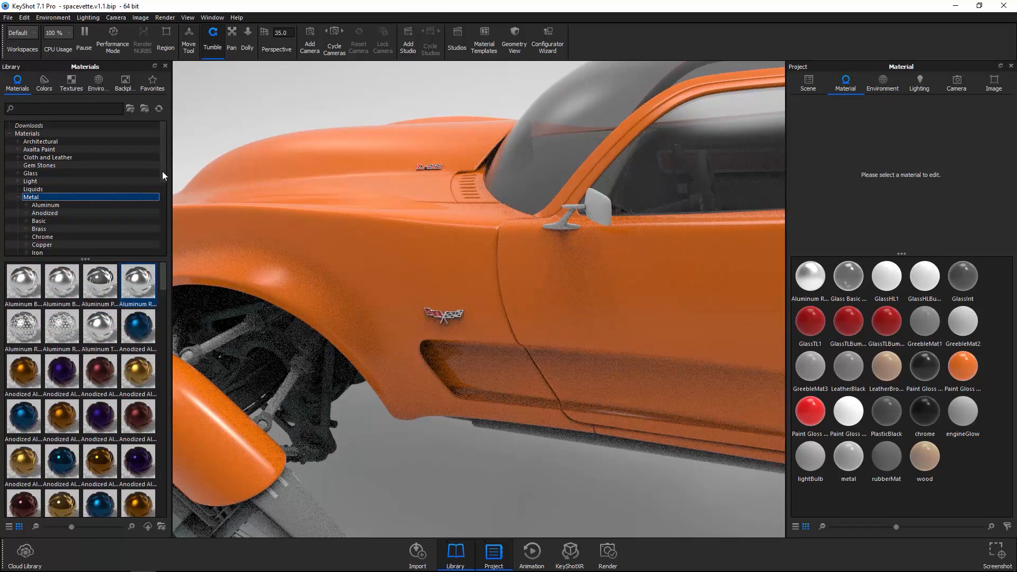
left_click_drag(162, 171, 164, 198)
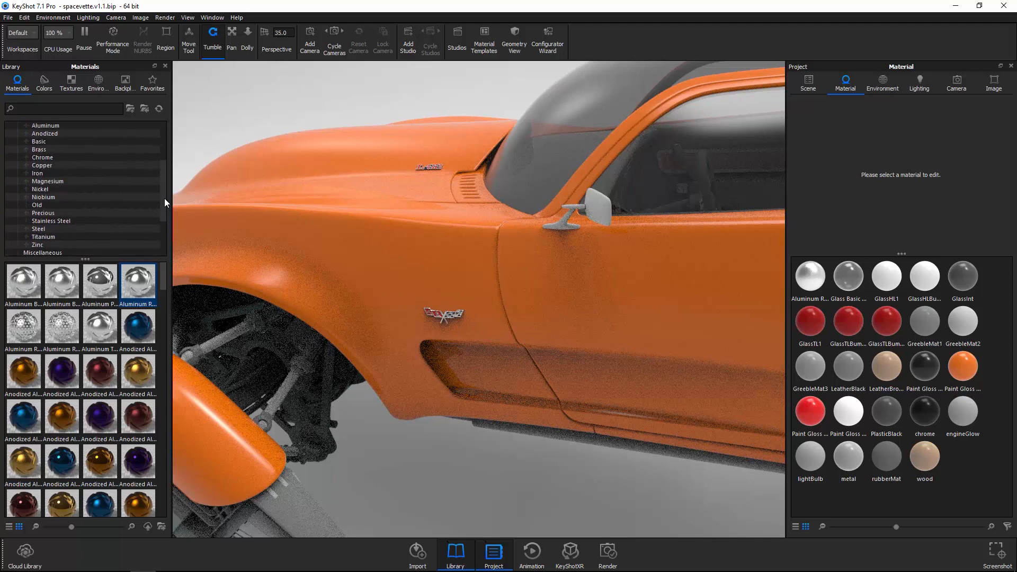
left_click(68, 229)
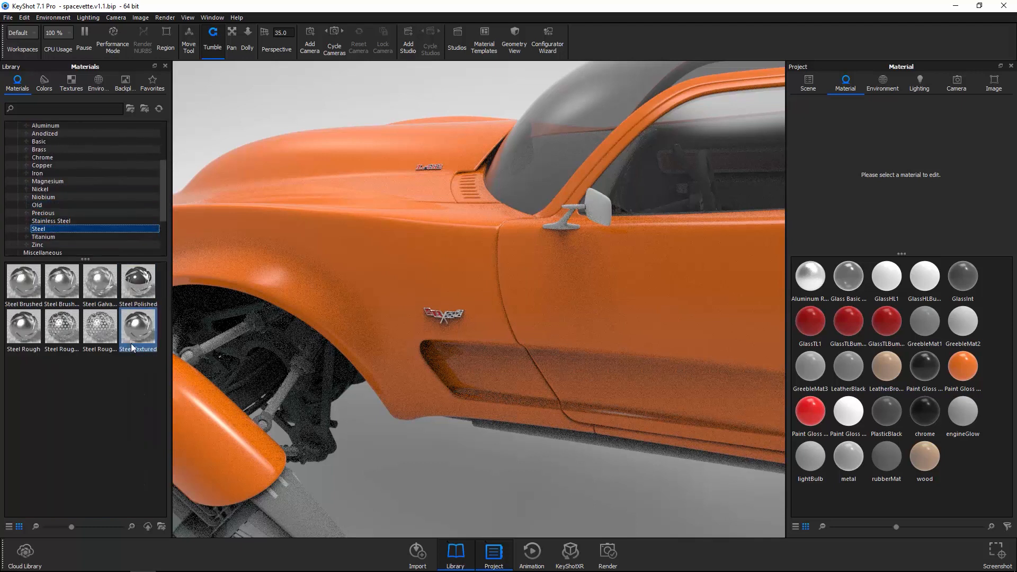
left_click(41, 158)
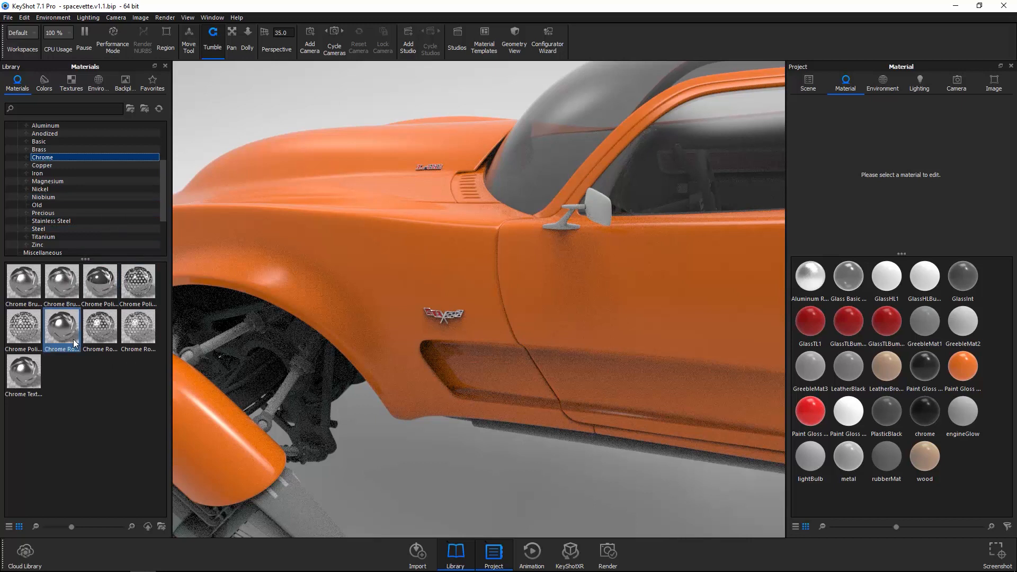
mouse_move(74, 344)
left_click_drag(67, 338, 600, 208)
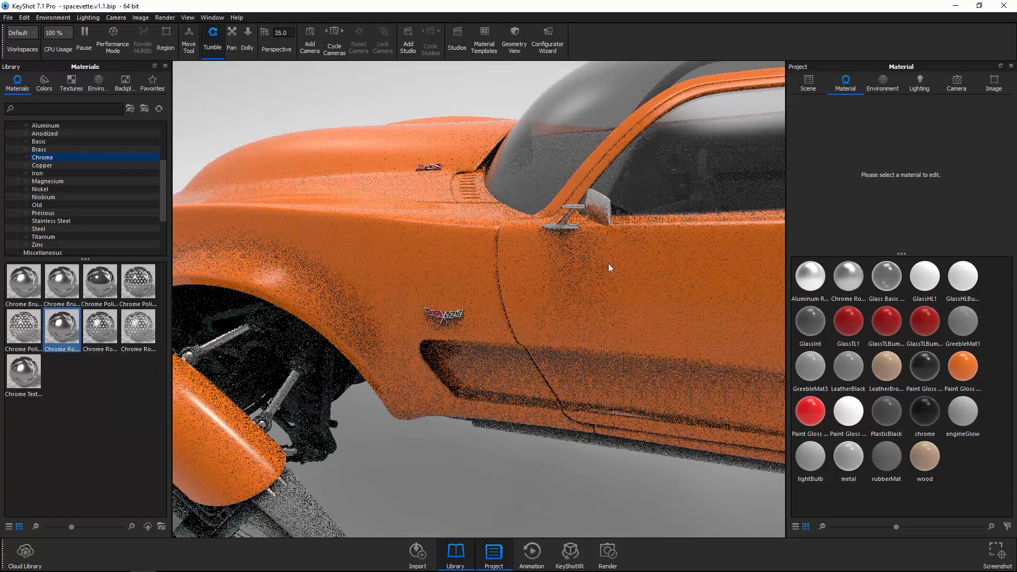
Step: Replace the GreebleMat1 material on the front engine parts and nose shaft with a Metal Brushed Black from the Basic metals
left_click_drag(489, 340, 660, 307)
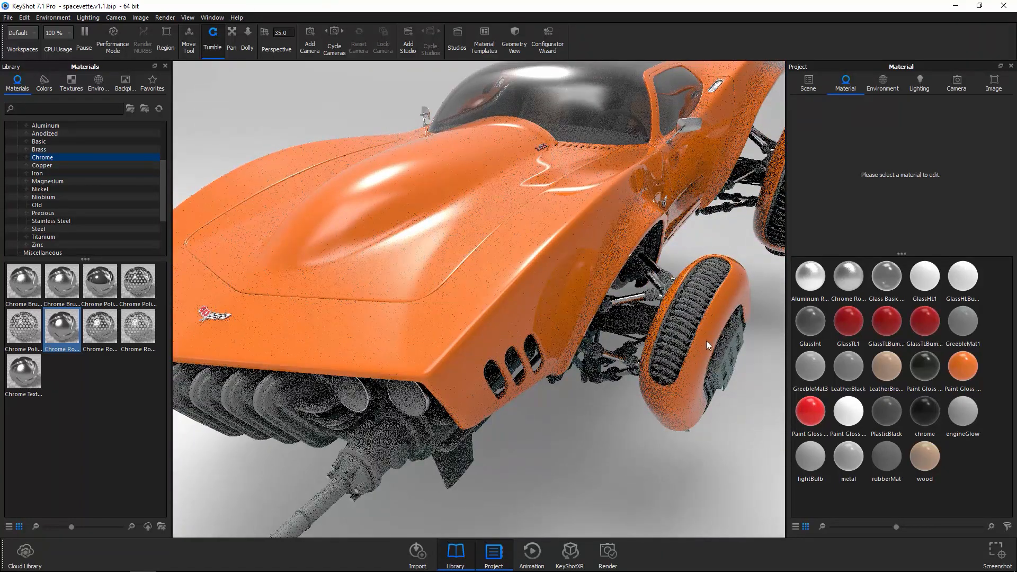
left_click_drag(725, 249, 470, 277)
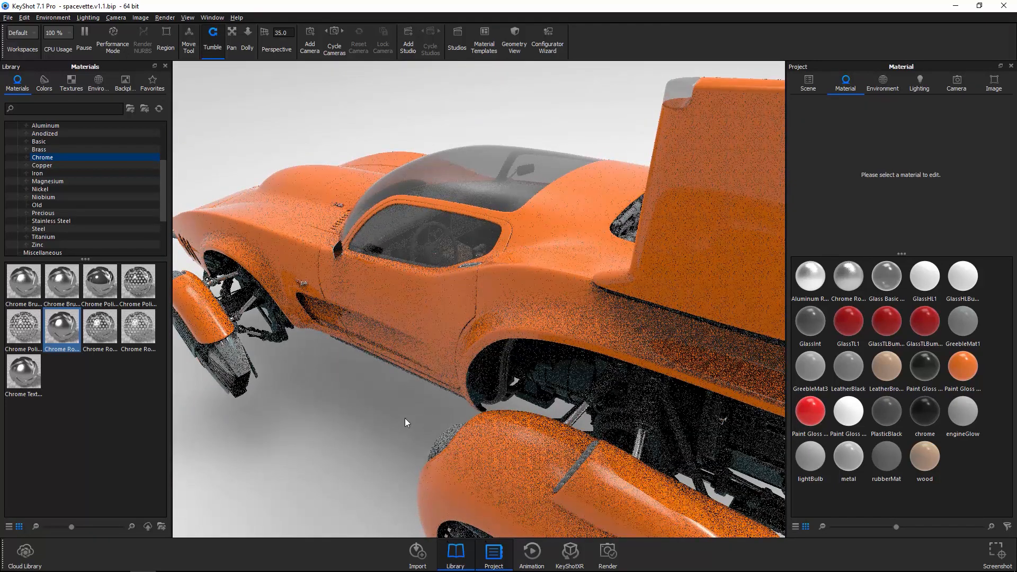
left_click_drag(418, 419, 594, 429)
left_click_drag(606, 414, 536, 402)
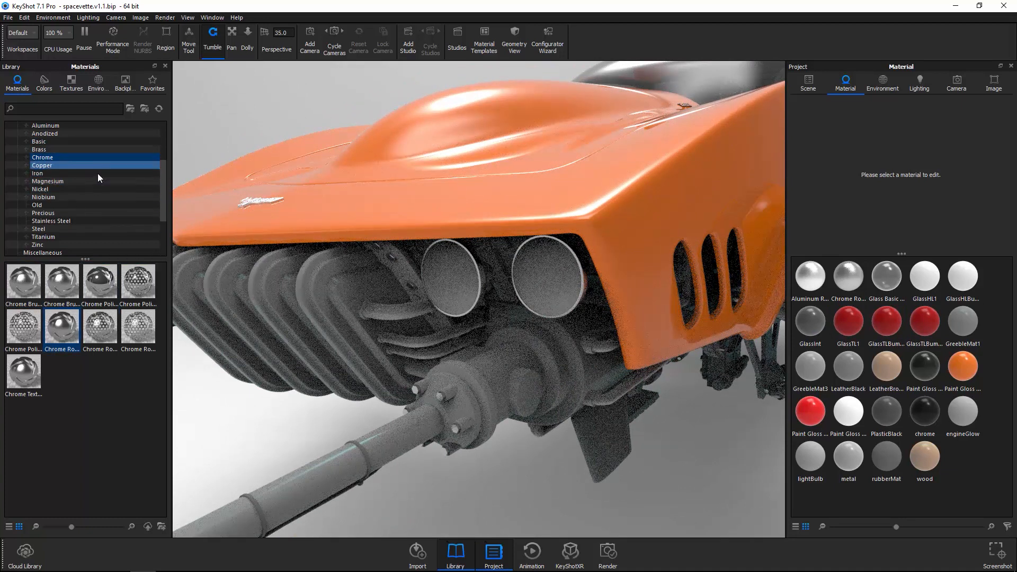
left_click_drag(161, 174, 160, 140)
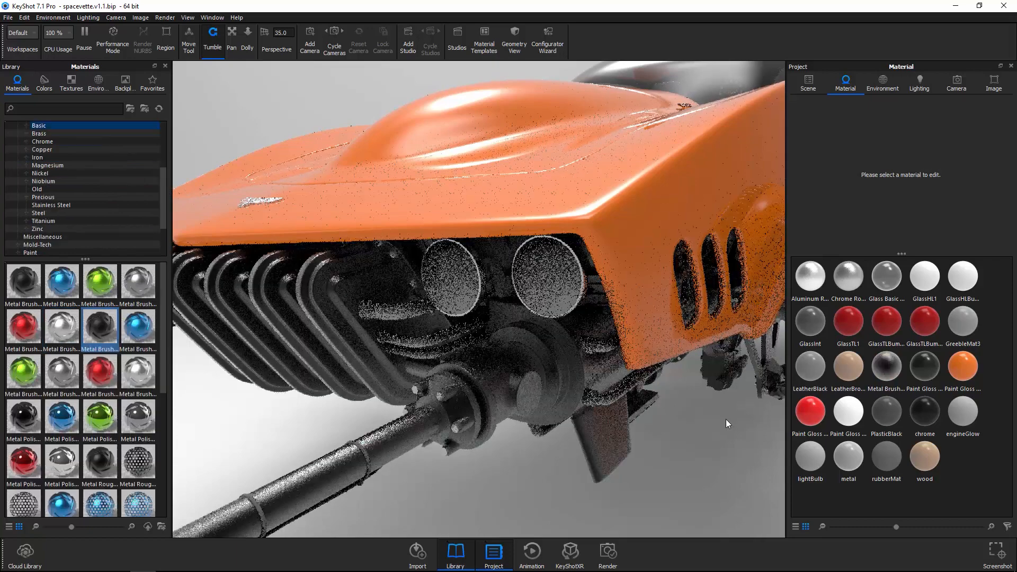
Step: Examine the new black brushed metal on the side pods, rear engine and suspension from several angles
scroll(726, 419, "down", 10)
left_click_drag(558, 383, 347, 377)
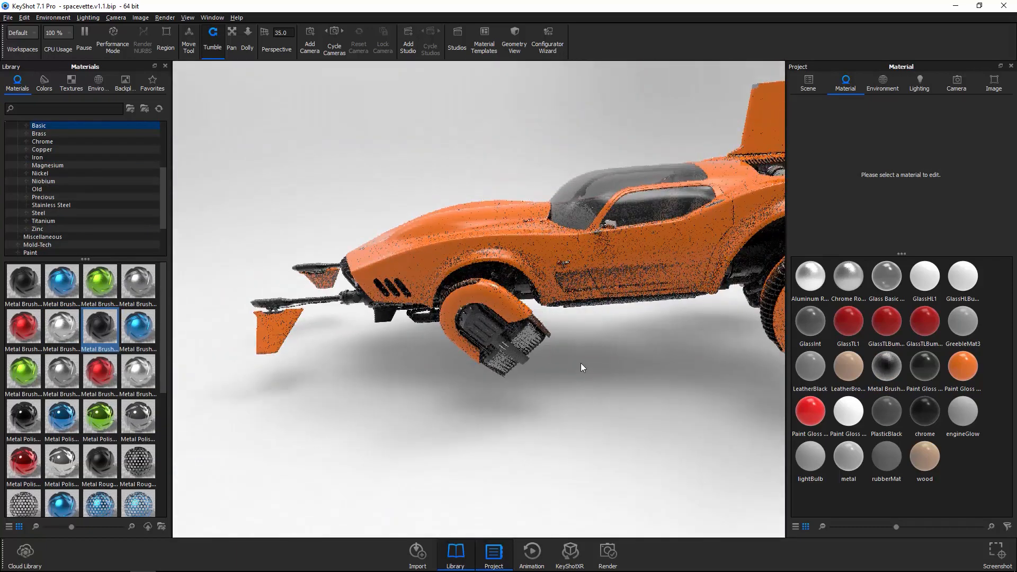
left_click_drag(581, 364, 645, 417)
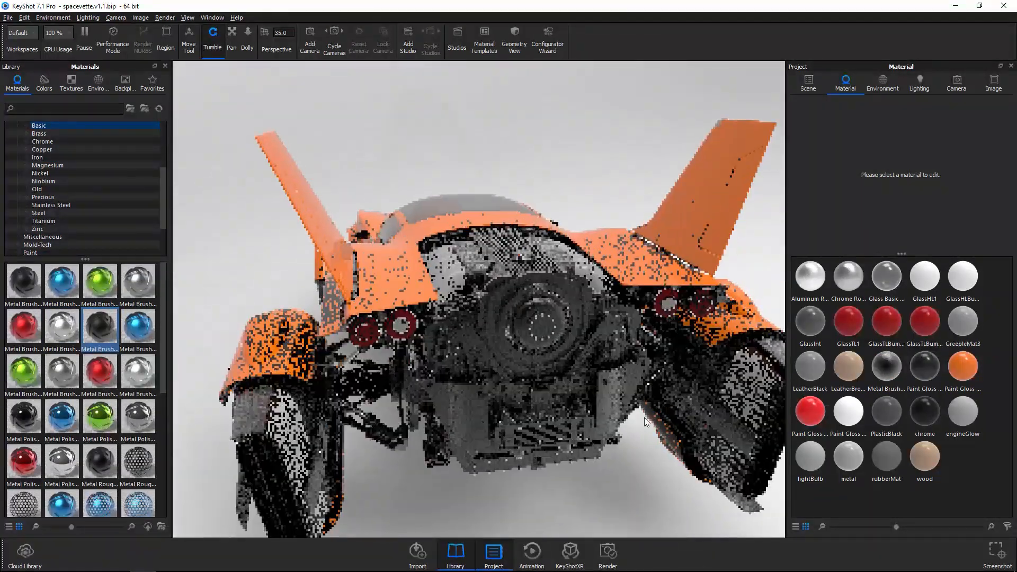
scroll(644, 417, "up", 5)
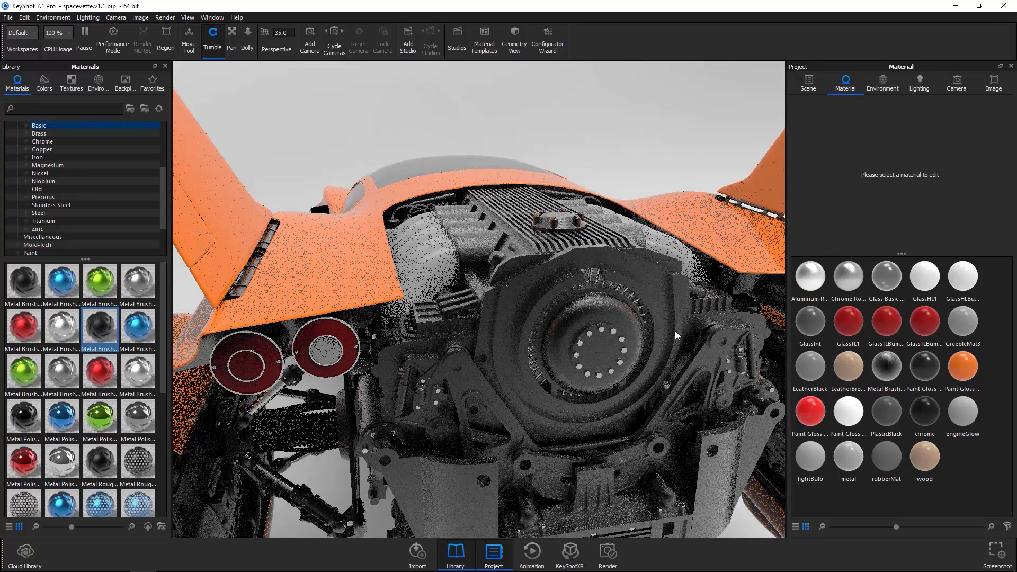
scroll(641, 378, "up", 2)
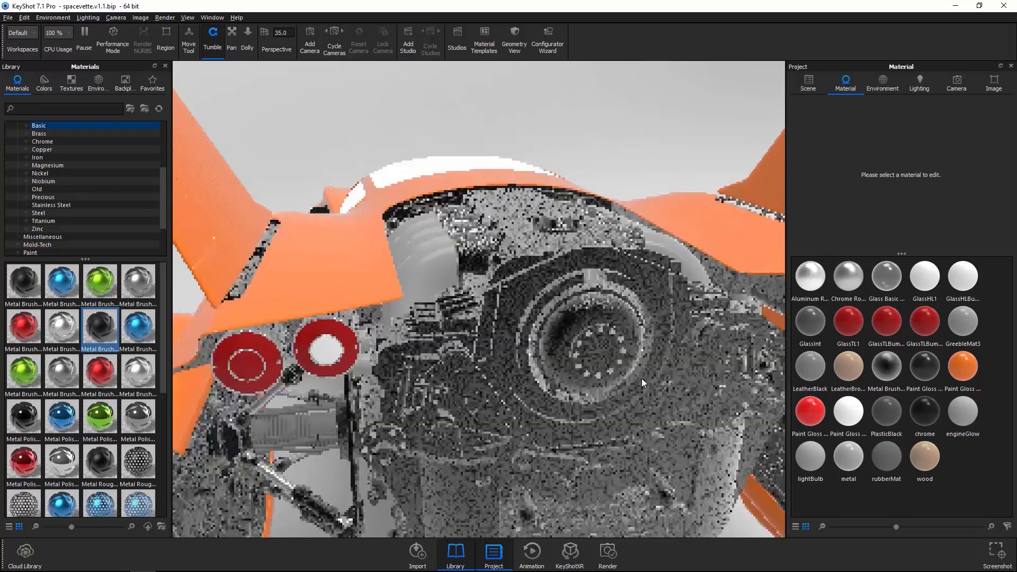
scroll(641, 379, "down", 3)
mouse_move(500, 371)
left_mouse_down()
mouse_move(436, 362)
mouse_move(489, 358)
left_mouse_up()
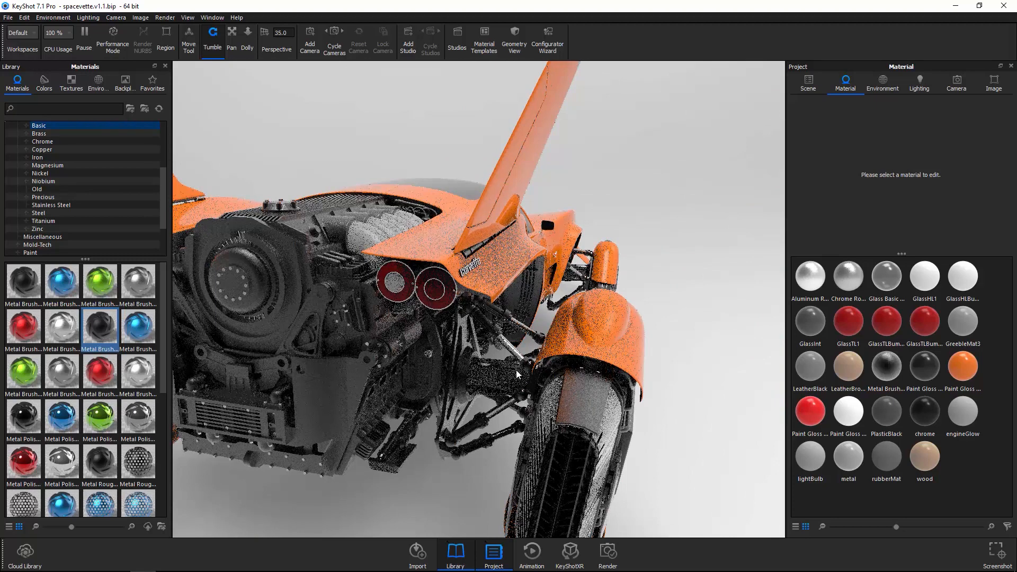
left_click_drag(447, 384, 593, 412)
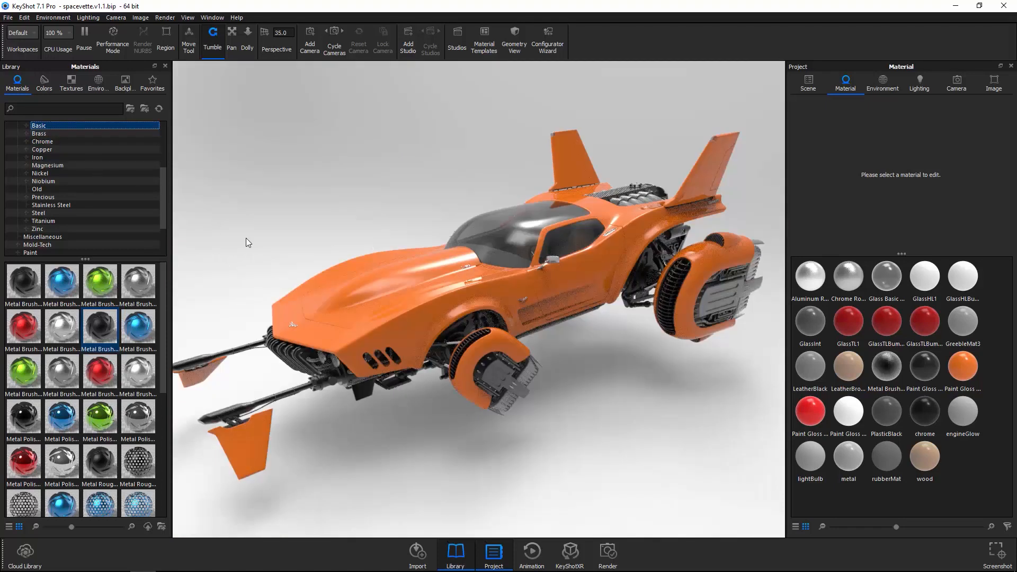
Step: Compare the Chrome materials beside the side mirror, and replace the scene's chrome material with Chrome Polished
left_click(55, 140)
scroll(519, 442, "up", 5)
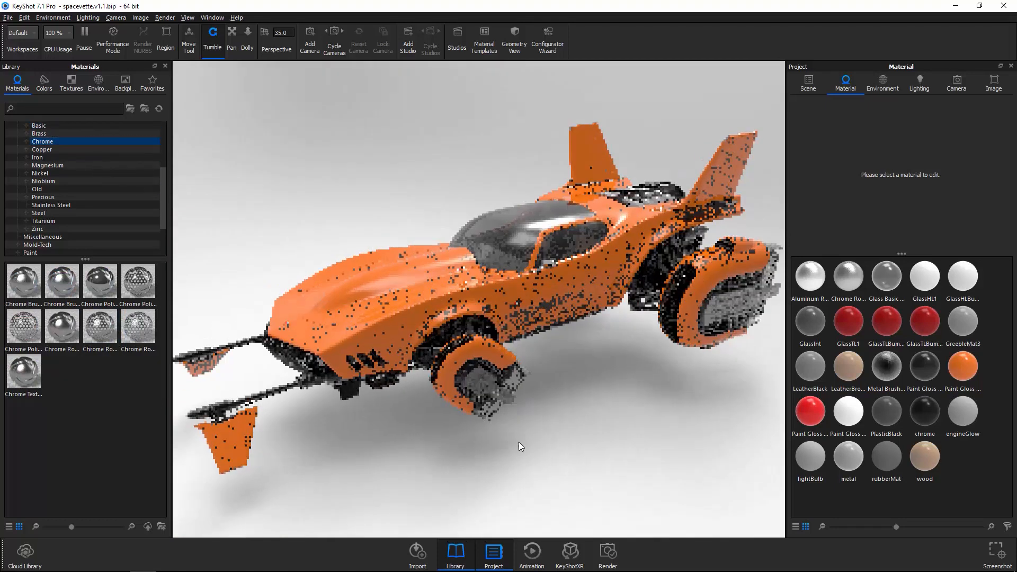
left_click_drag(589, 377, 419, 344)
scroll(692, 412, "up", 3)
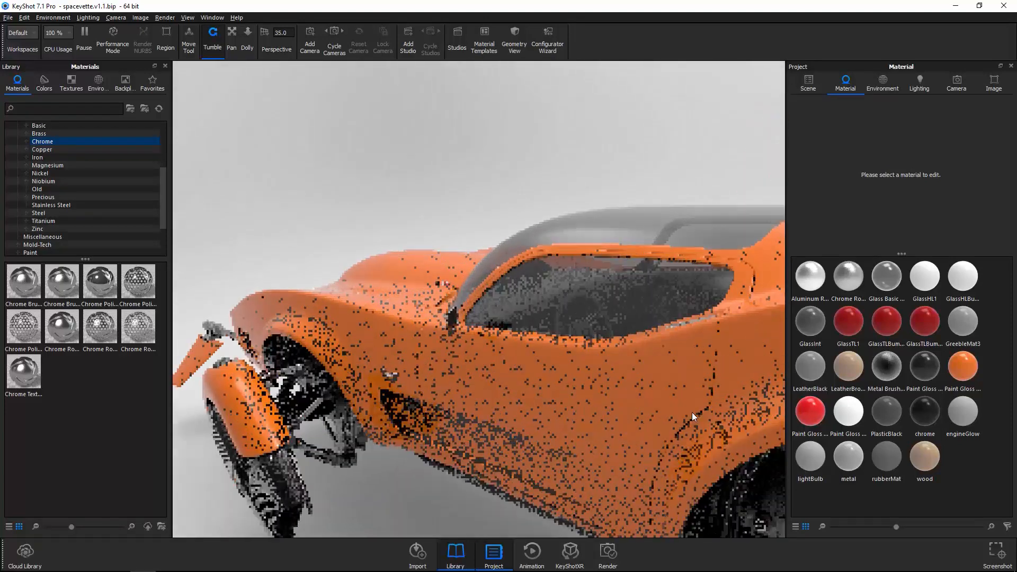
left_click_drag(692, 412, 537, 315)
scroll(458, 311, "up", 3)
scroll(536, 315, "up", 4)
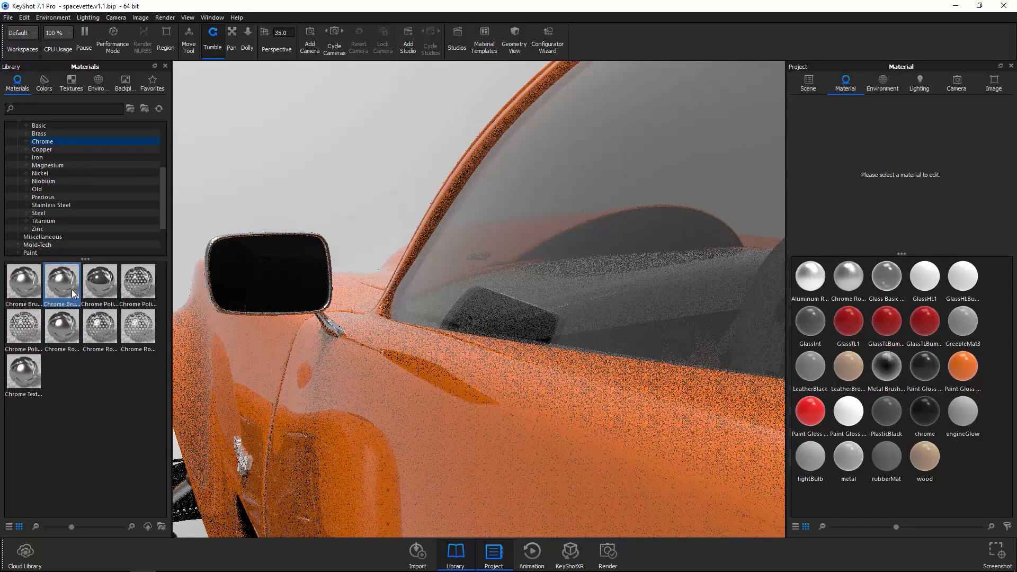
mouse_move(27, 385)
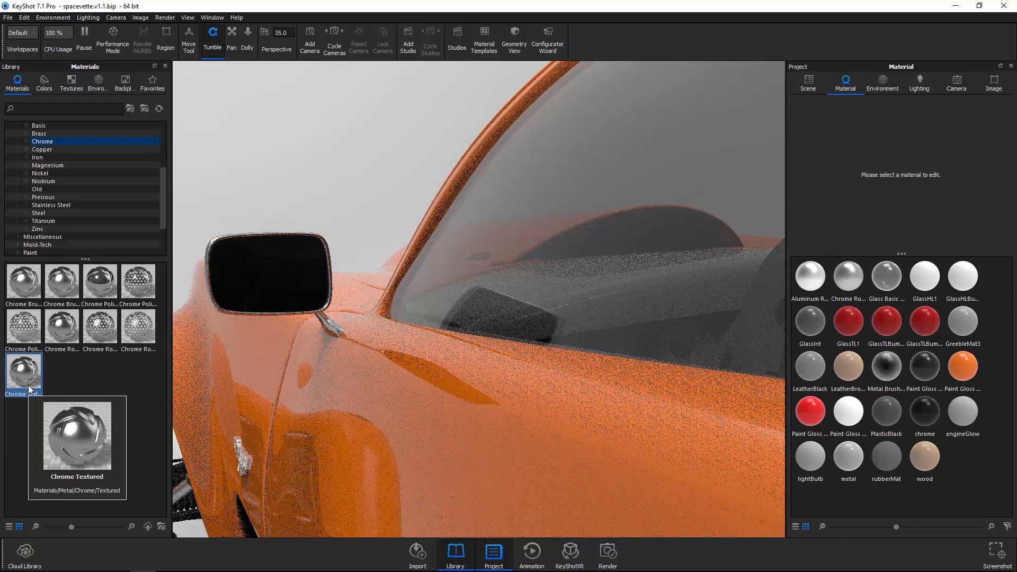
mouse_move(103, 278)
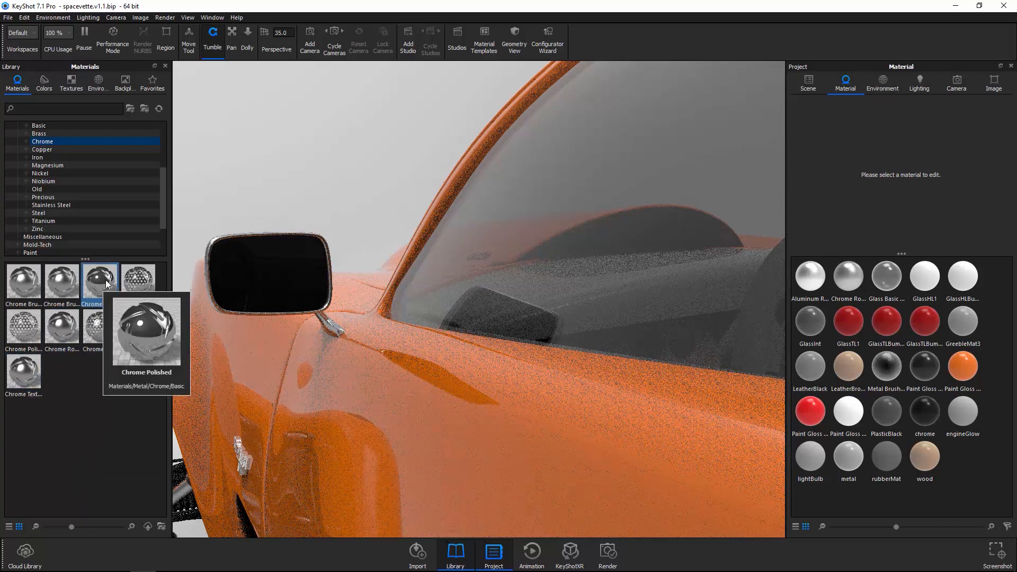
left_click_drag(106, 279, 924, 412)
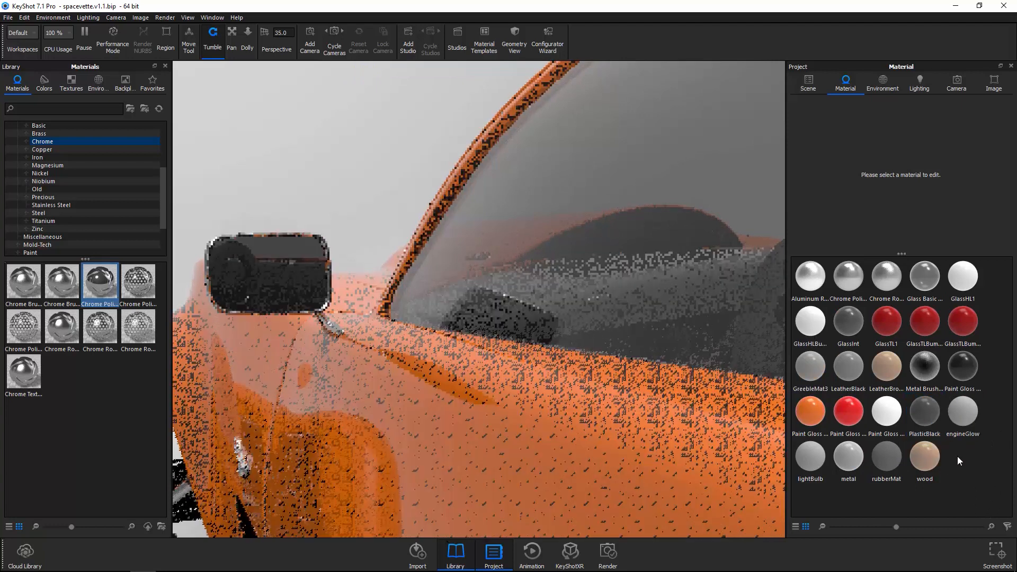
Step: Collapse the library's Metal category, expand the model's body group in the scene tree, and hide the windshield glass part above the interior
left_click_drag(354, 287, 244, 247)
left_click_drag(624, 347, 634, 389)
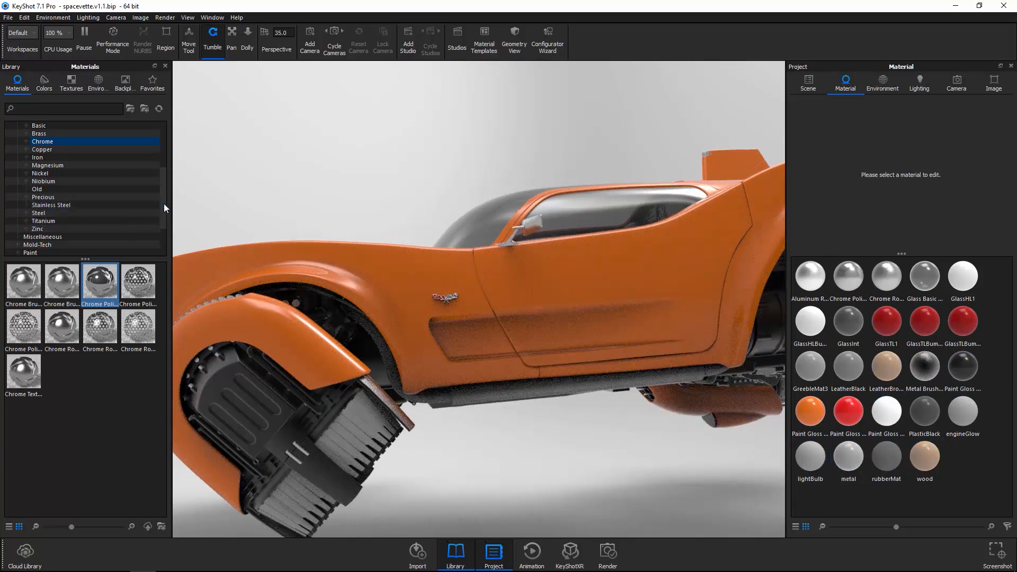
left_click_drag(163, 204, 173, 151)
left_click(19, 197)
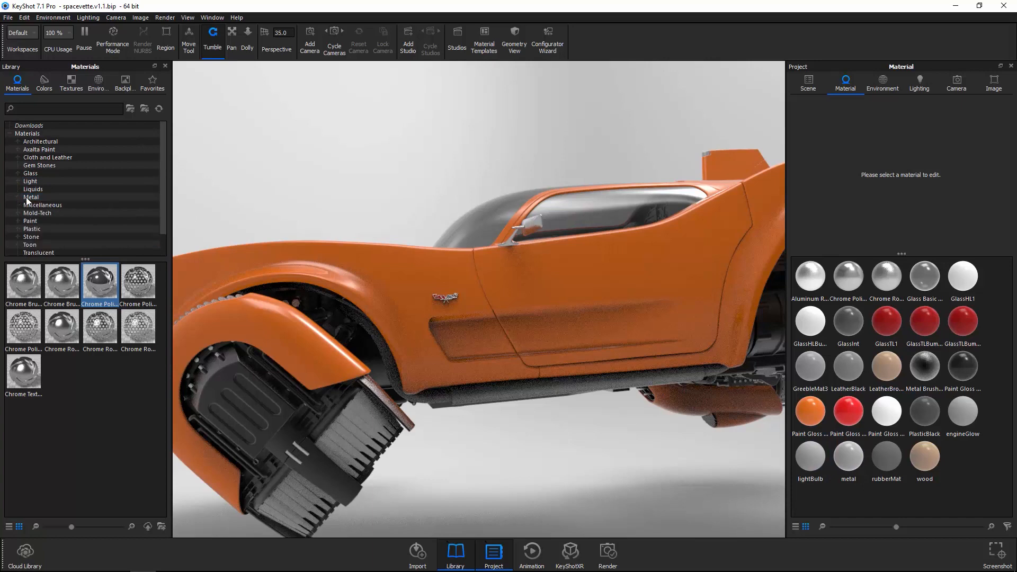
left_click_drag(632, 237, 546, 326)
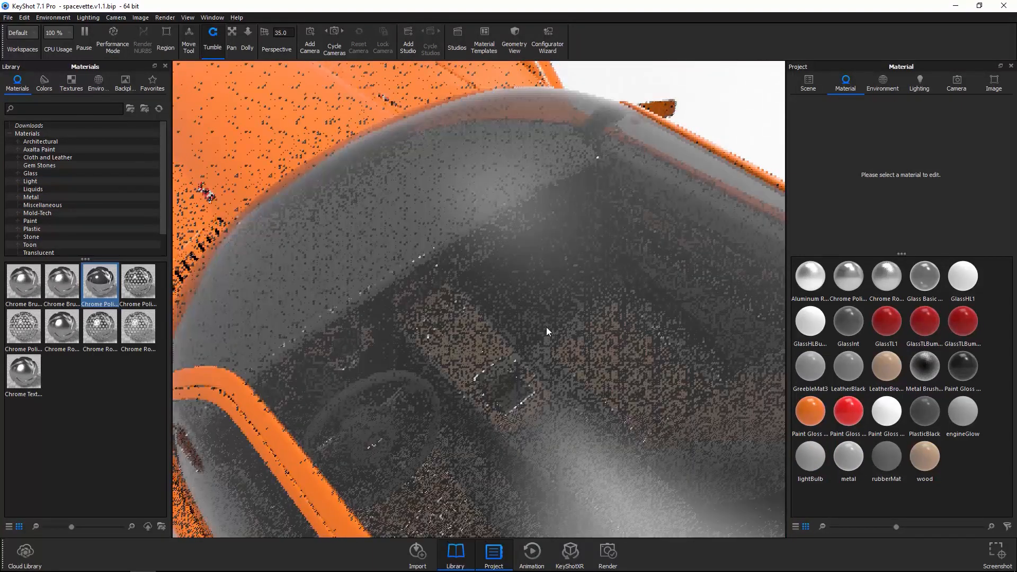
left_click(809, 85)
left_click(865, 133)
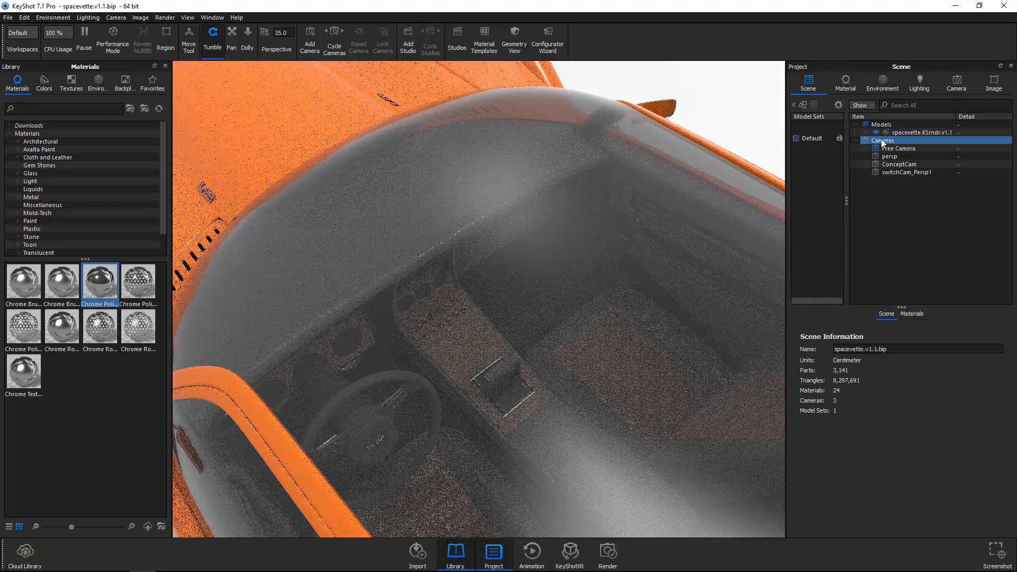
left_click(681, 179)
left_click(907, 173)
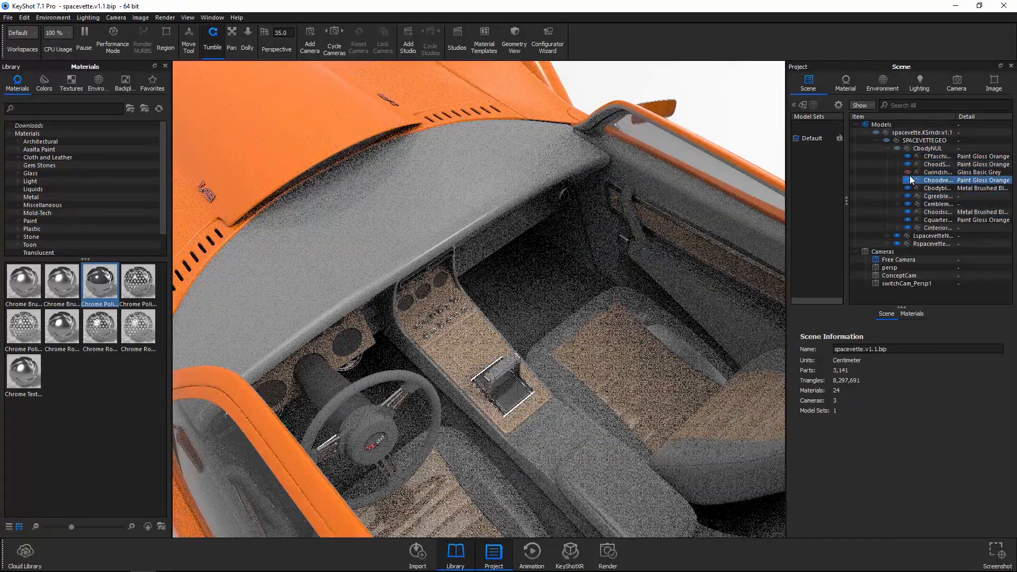
Step: Apply Fine Grain Wood from the Wood library to the tan trim of the center console and dashboard gauge panel
scroll(579, 270, "up", 5)
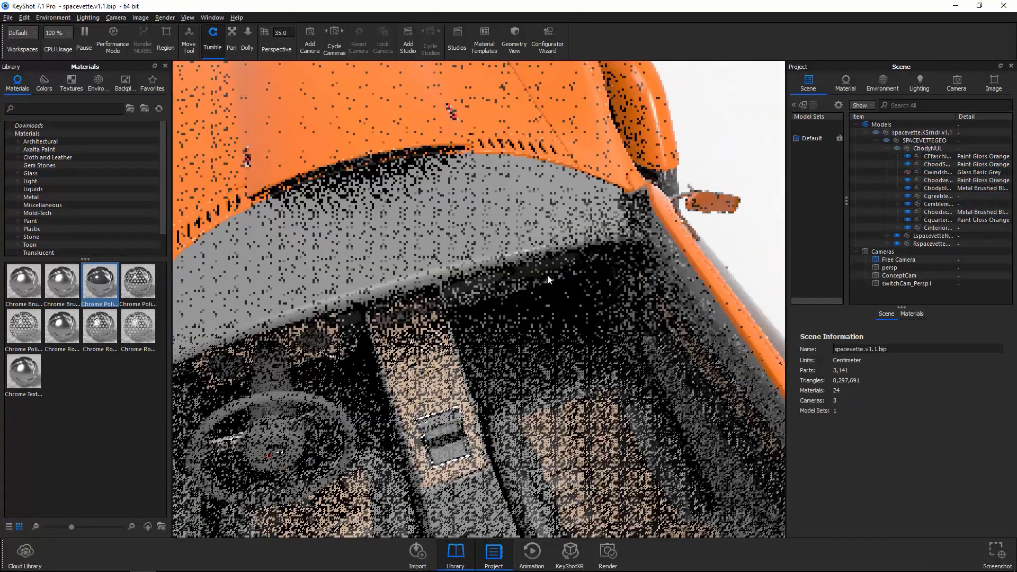
middle_click_drag(548, 276, 583, 205)
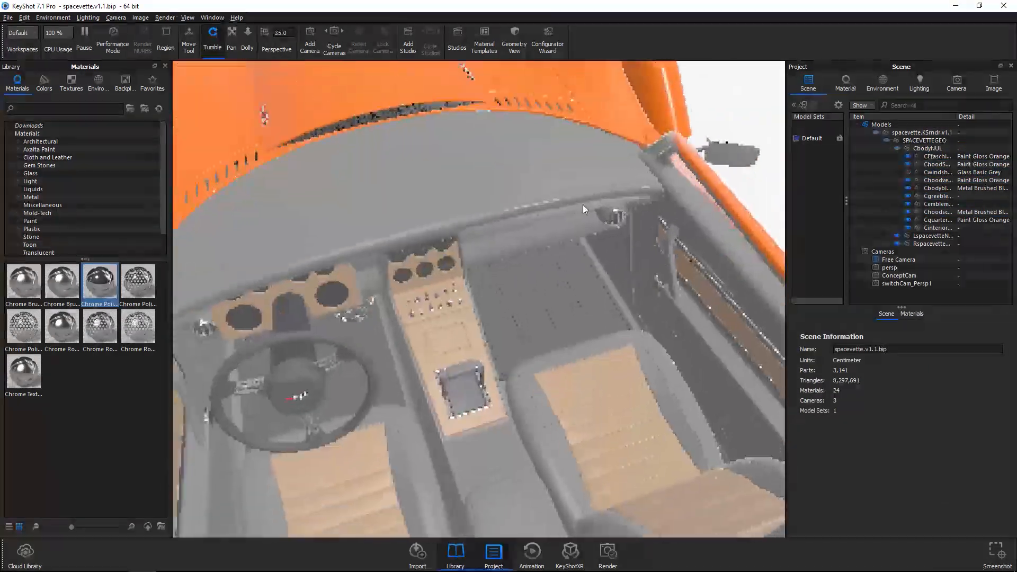
scroll(590, 248, "up", 2)
middle_click_drag(590, 248, 608, 210)
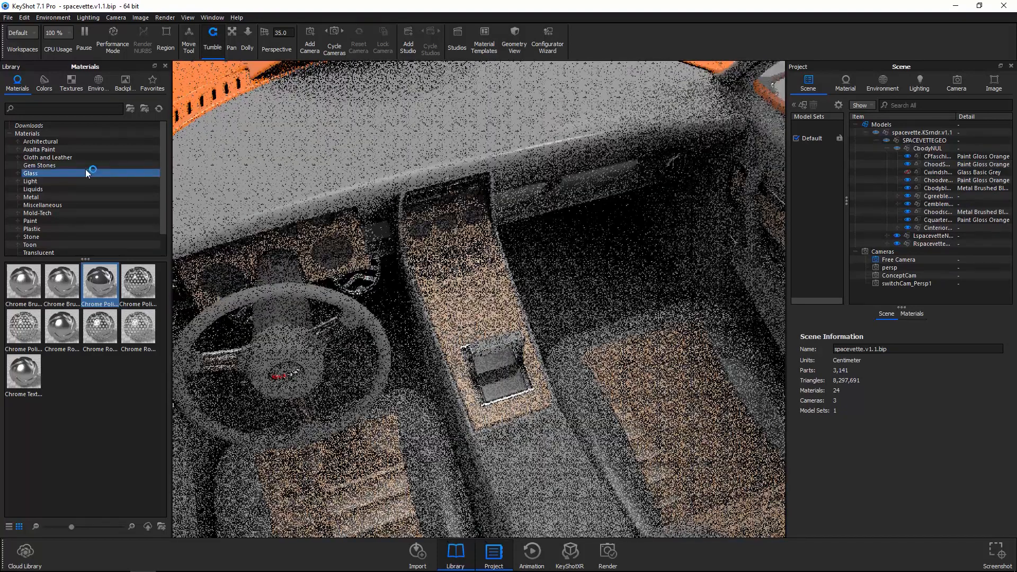
scroll(166, 230, "down", 1)
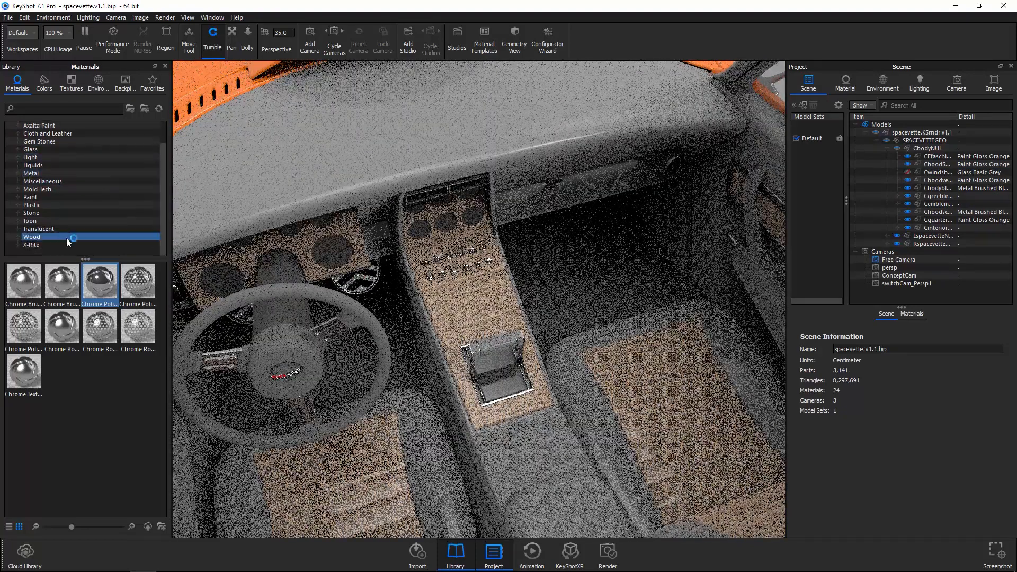
left_click(32, 237)
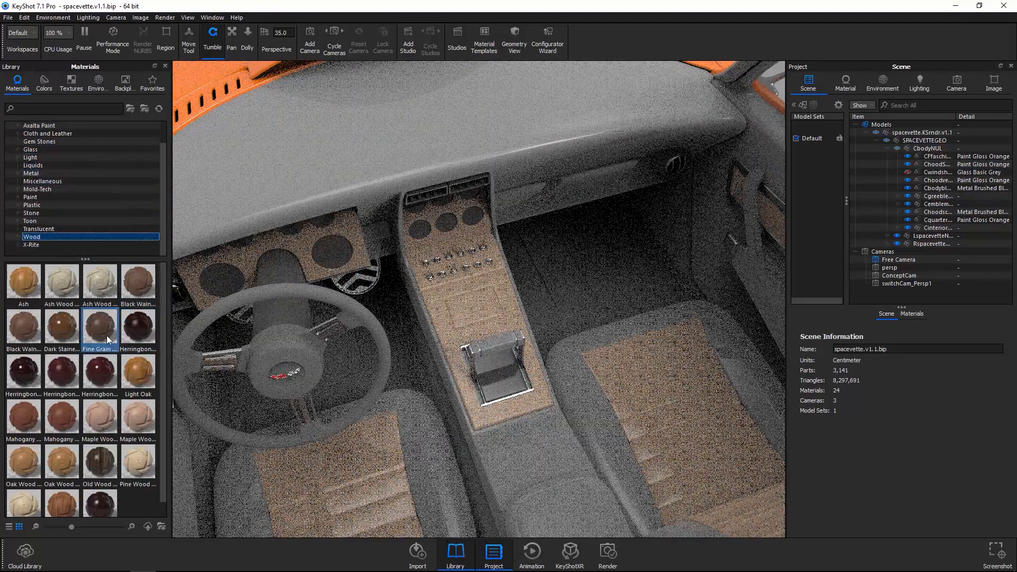
mouse_move(112, 328)
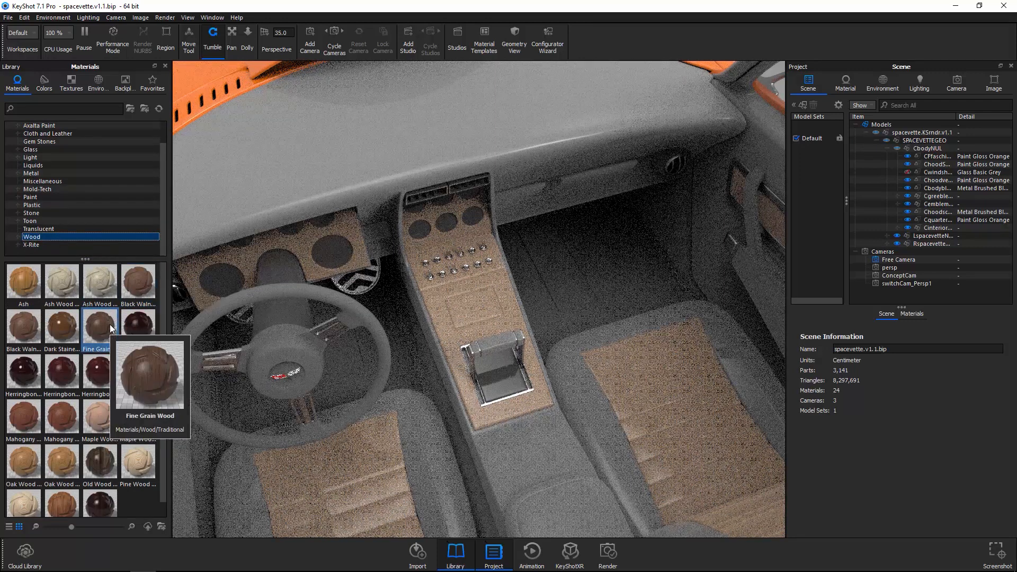
left_click_drag(111, 329, 472, 304)
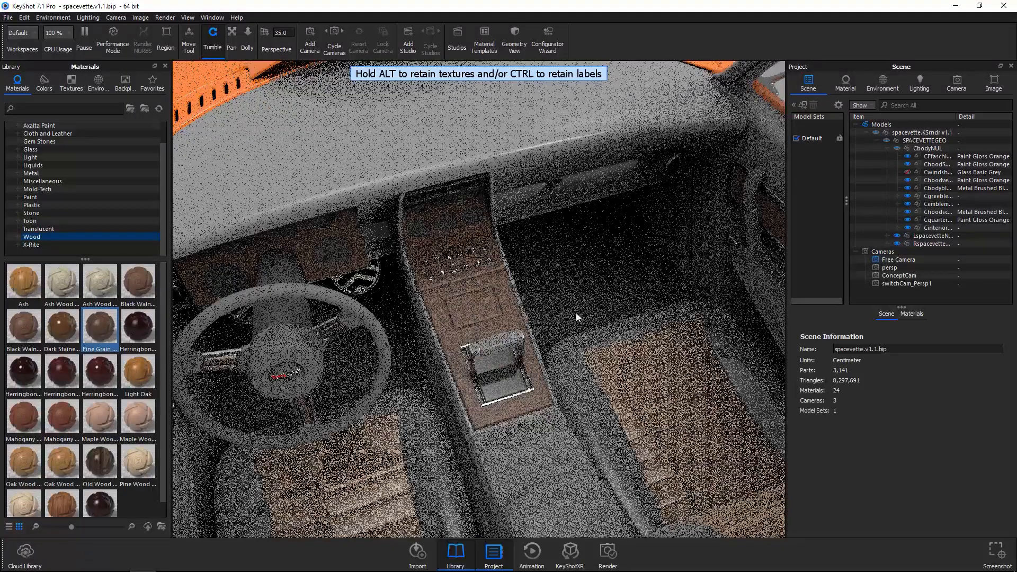
right_click_drag(539, 313, 675, 400, "alt")
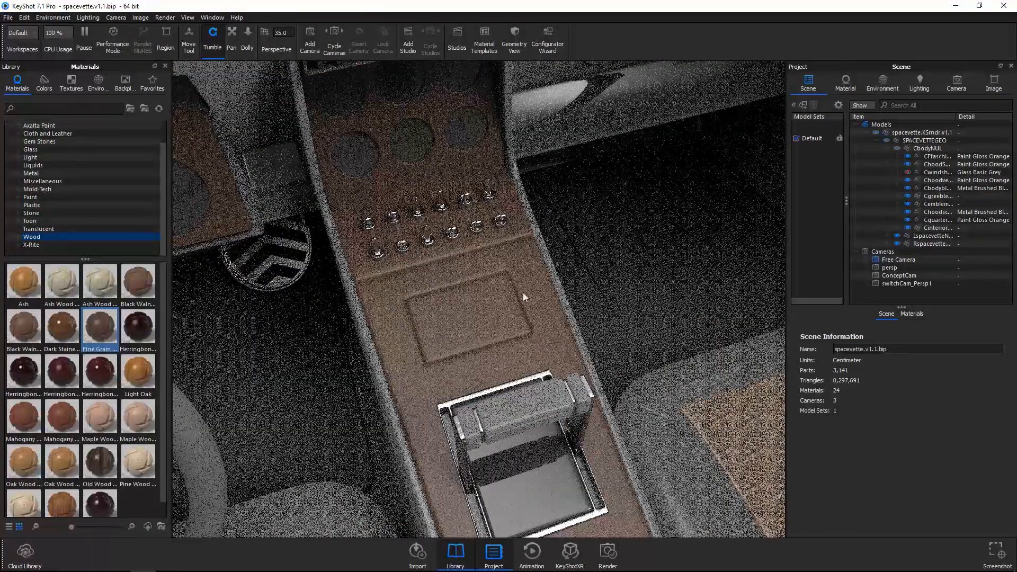
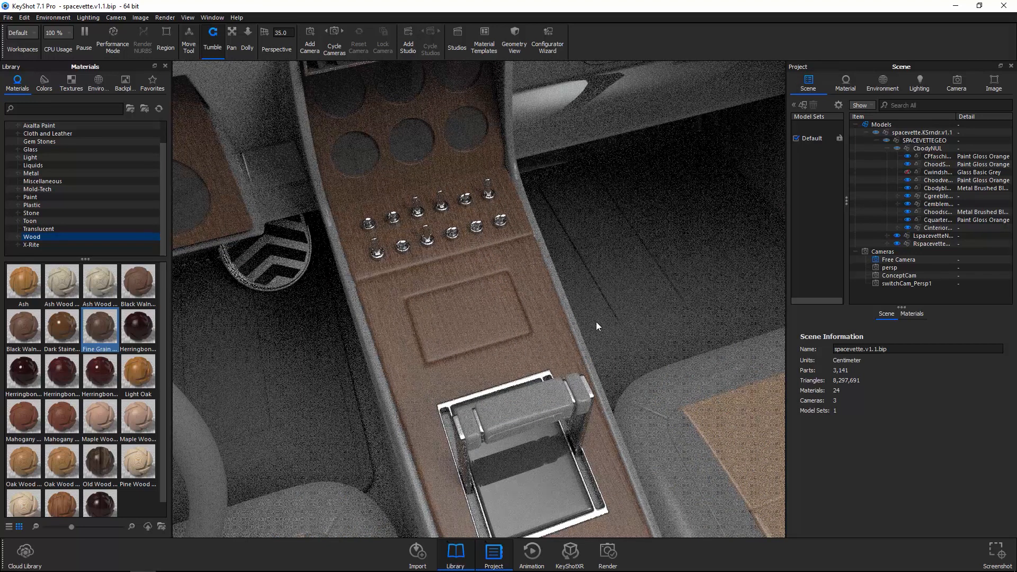
right_click_drag(663, 328, 508, 303, "alt")
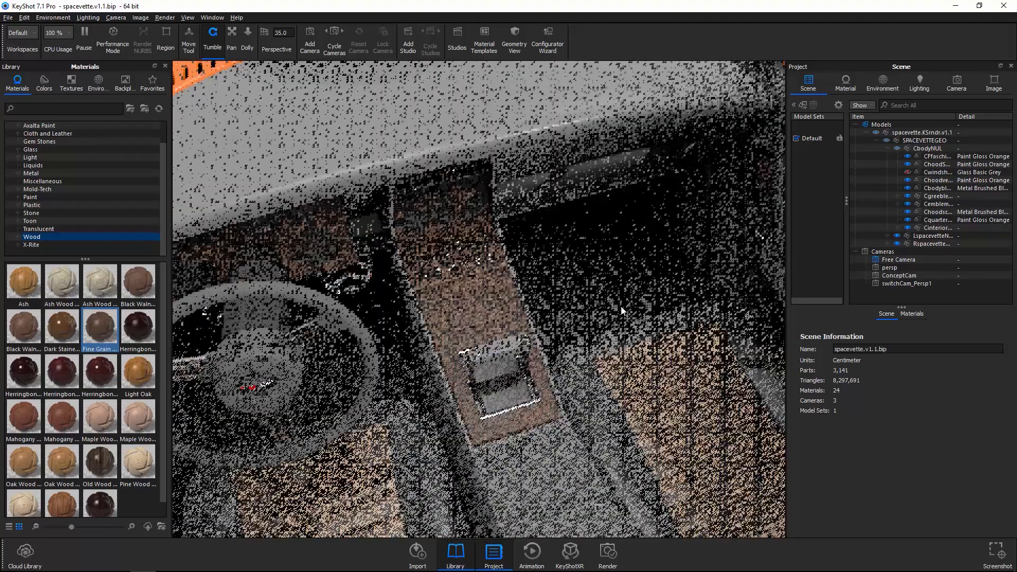
Step: Replace the scene's rubberMat material with the Rubber material from the library's Plastic > Rubber category
left_click_drag(624, 308, 672, 319)
left_click(850, 81)
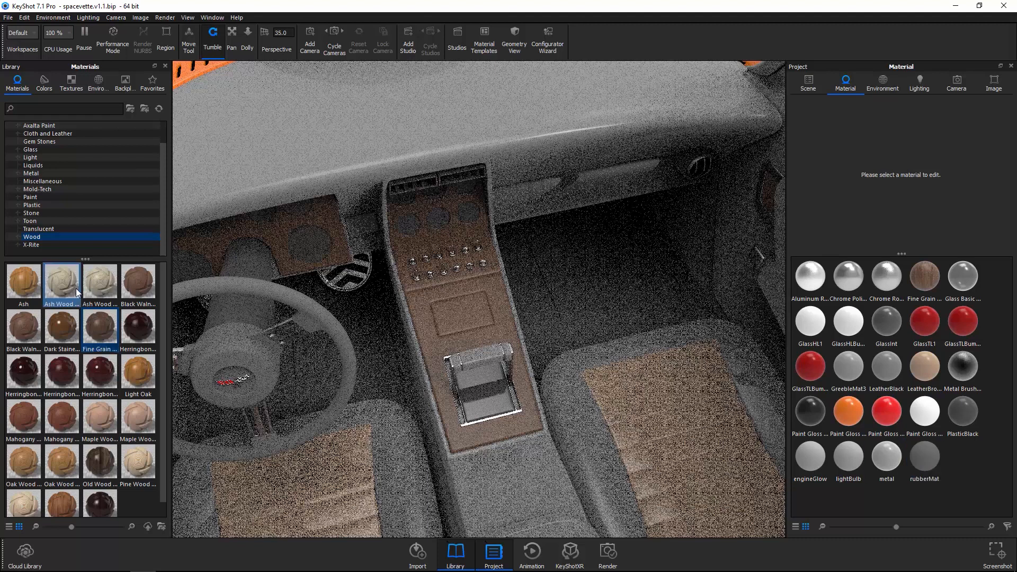
left_click(53, 205)
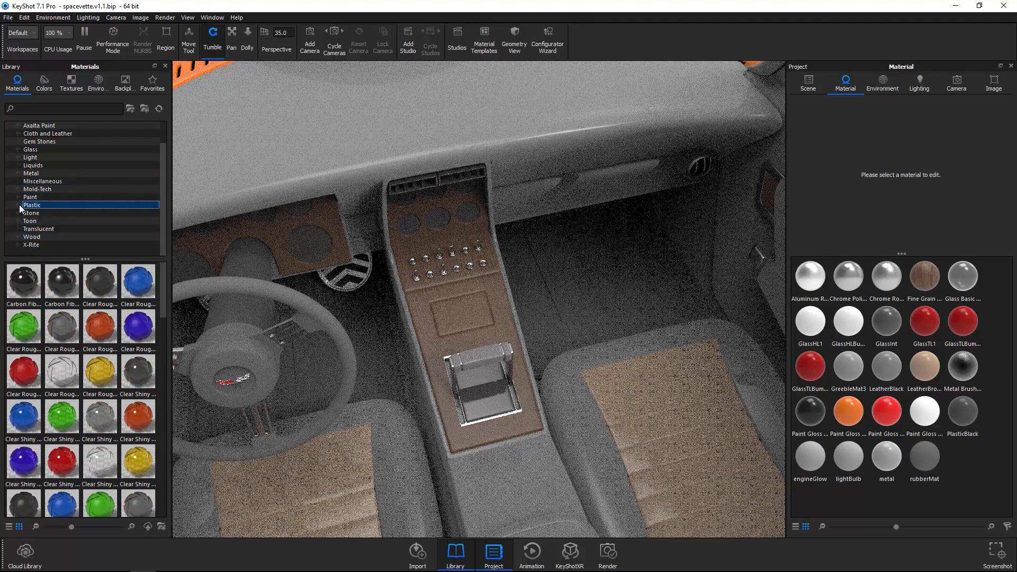
double_click(34, 206)
scroll(164, 208, "down", 2)
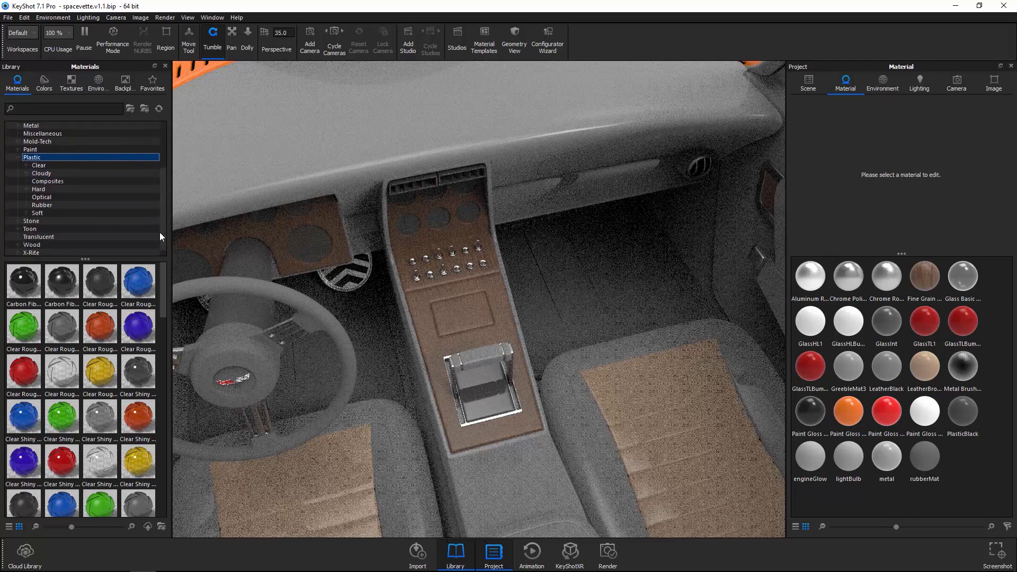
left_click(62, 199)
left_click(61, 204)
left_click(69, 296)
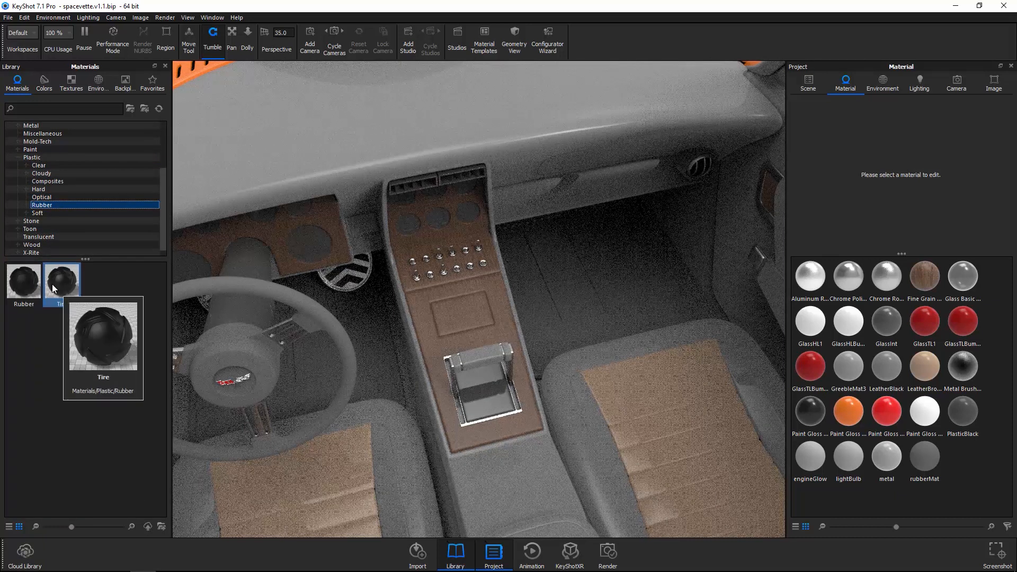
mouse_move(33, 281)
left_click_drag(33, 282, 929, 458)
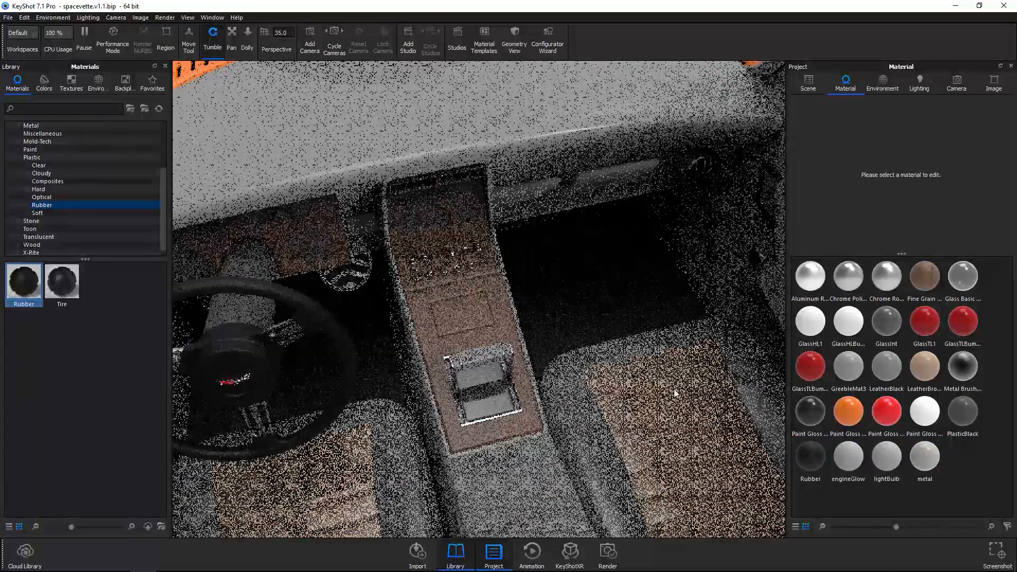
Step: Collapse the library's Plastic category and list the Leather materials under Cloth and Leather
left_click_drag(606, 365, 529, 303)
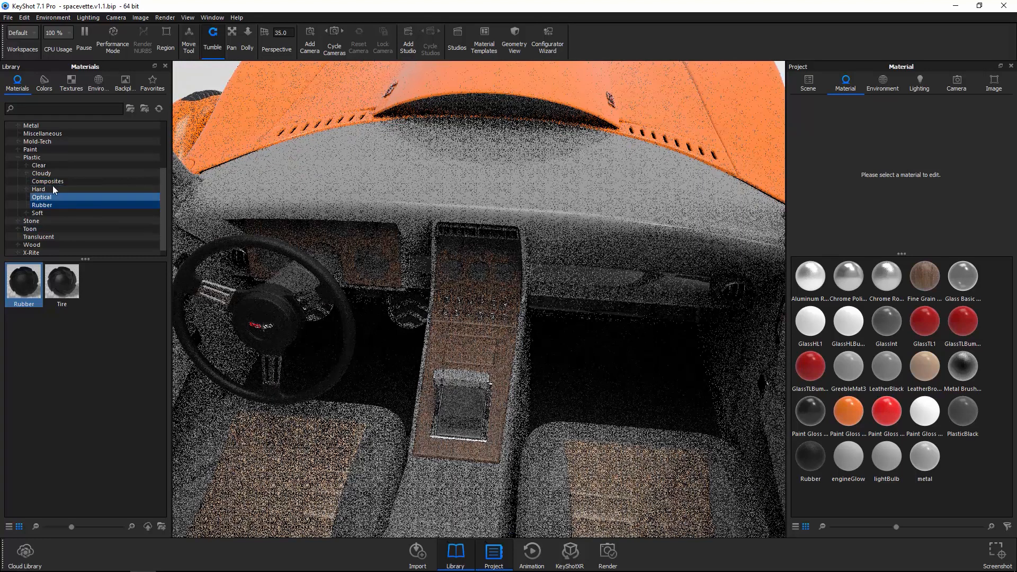
left_click(21, 157)
left_click(95, 180)
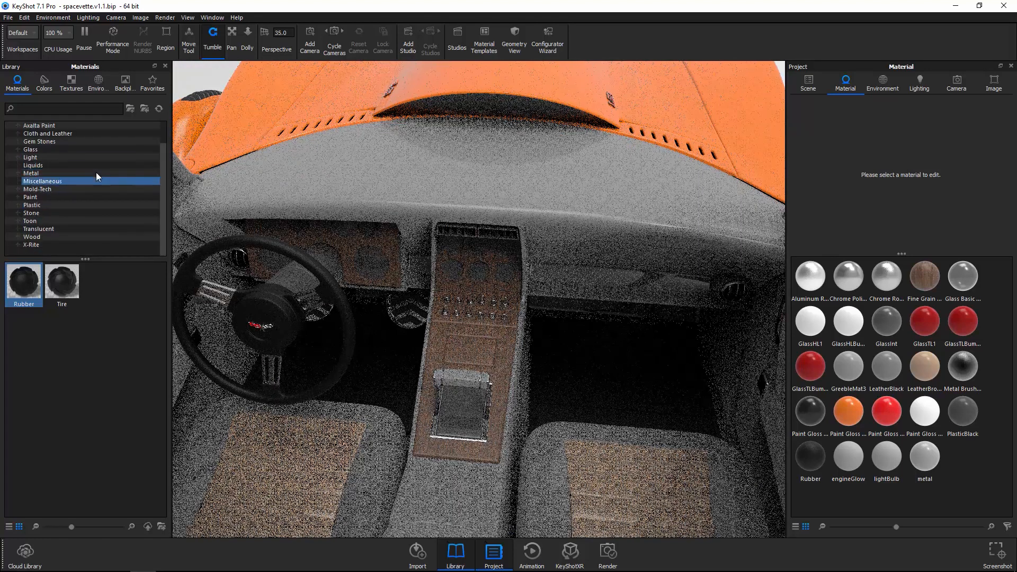
scroll(164, 173, "up", 1)
left_click(21, 157)
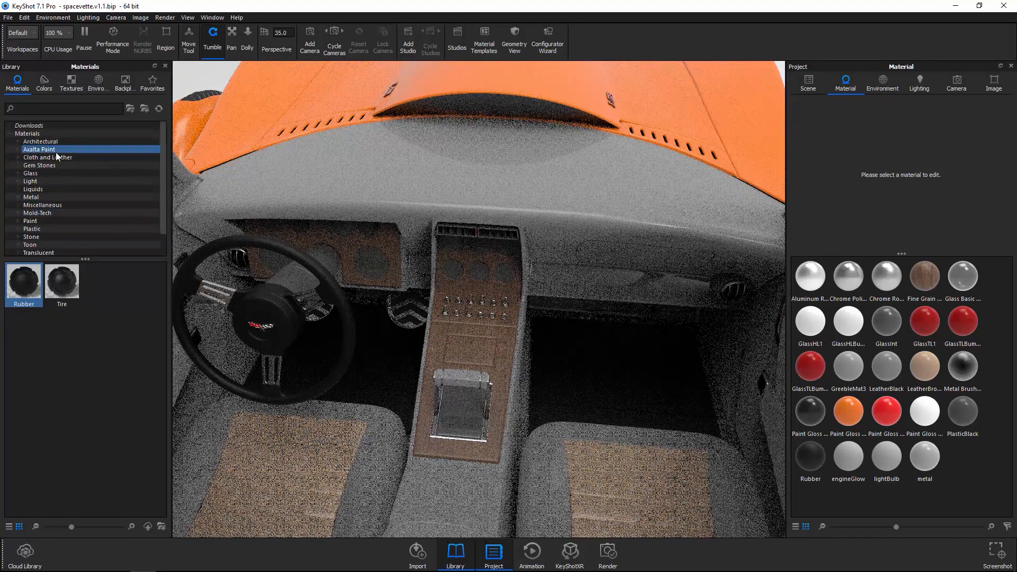
left_click(18, 157)
left_click(48, 173)
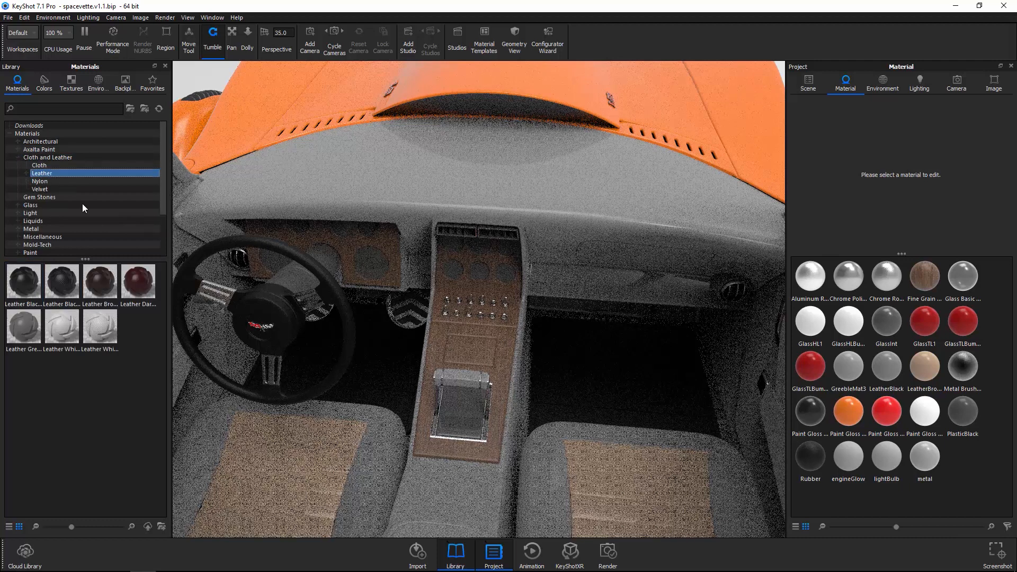
Step: Apply Leather Black 1000mm to the grey interior leather and Leather Black Perforated 1000mm to the tan seat inserts
left_click(85, 315)
mouse_move(59, 290)
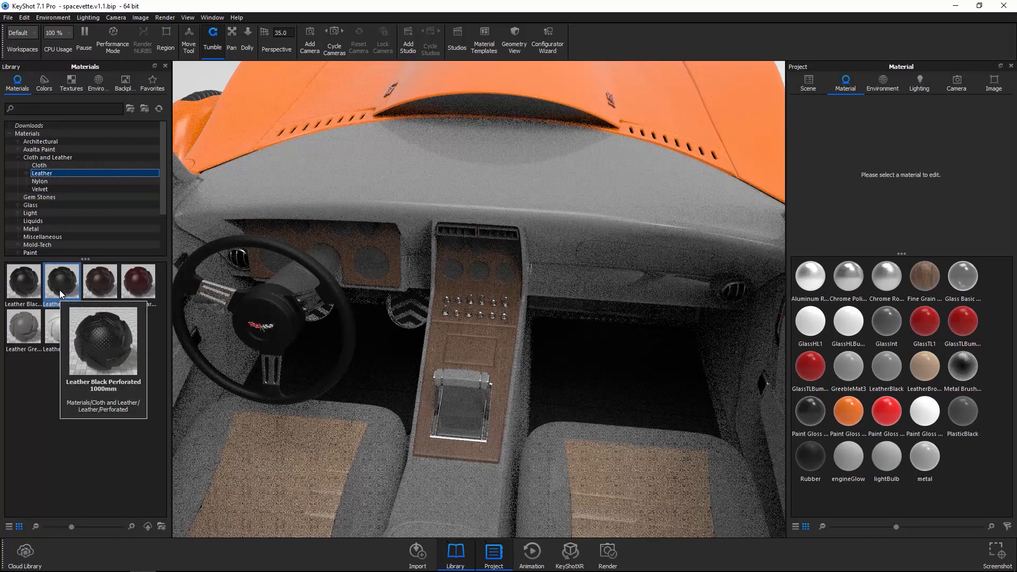
mouse_move(102, 293)
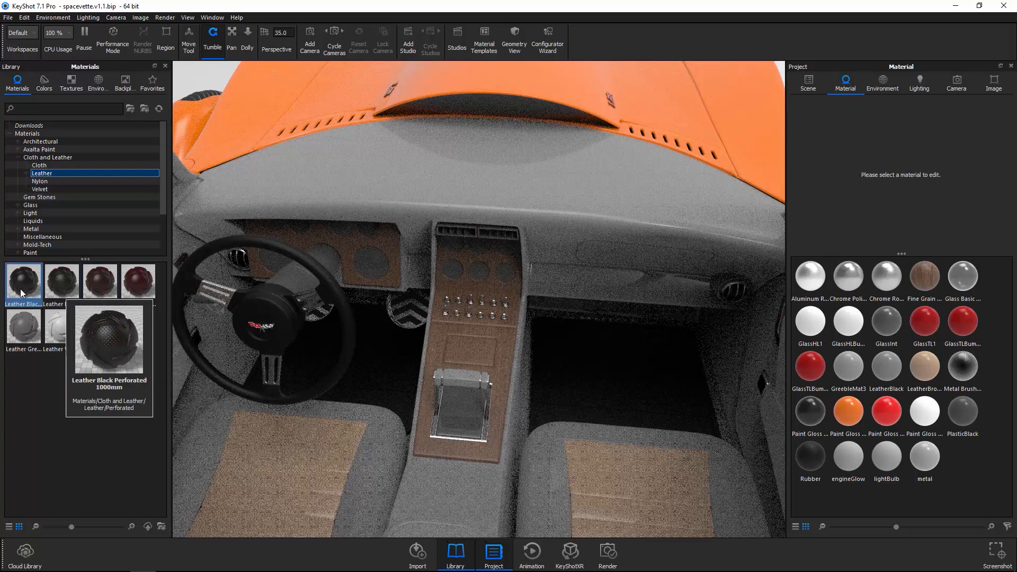
mouse_move(19, 292)
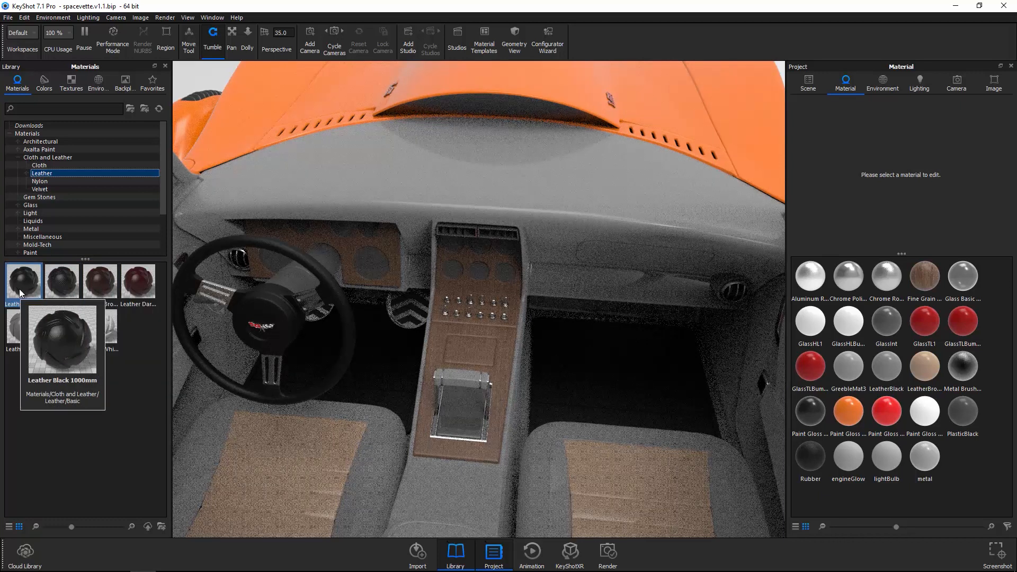
left_click_drag(23, 279, 384, 447)
left_click_drag(574, 414, 682, 228)
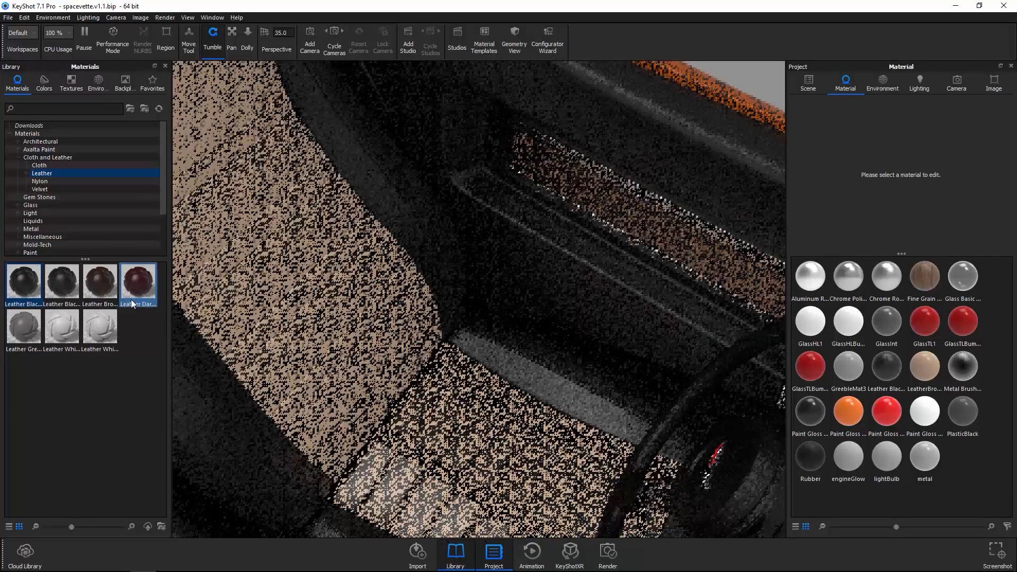
left_click_drag(66, 280, 296, 330)
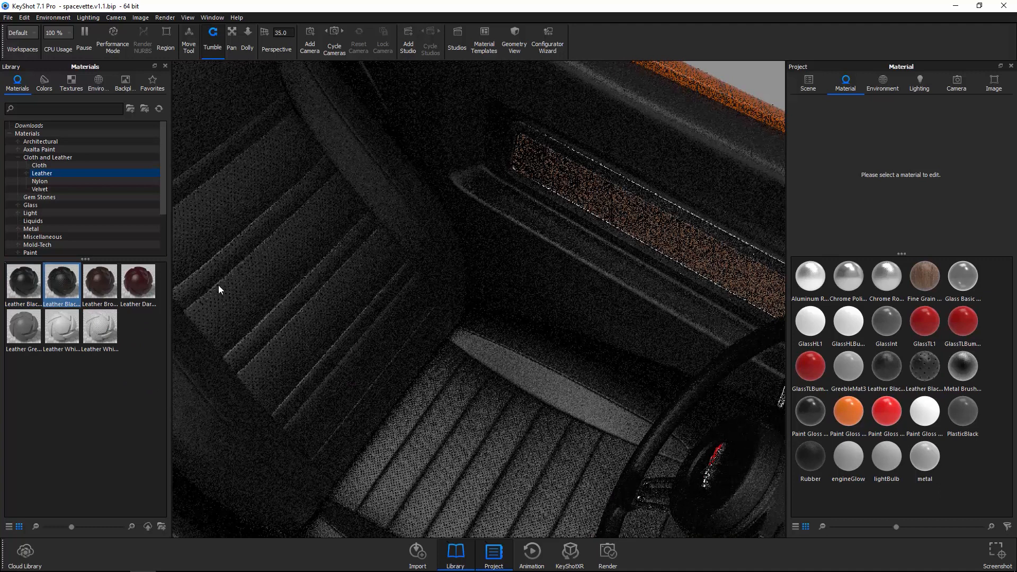
Step: Set Color 2 of the perforated seat leather's diffuse texture to brown RGB 76, 58, 44, sampled from the wood door trim
double_click(245, 301)
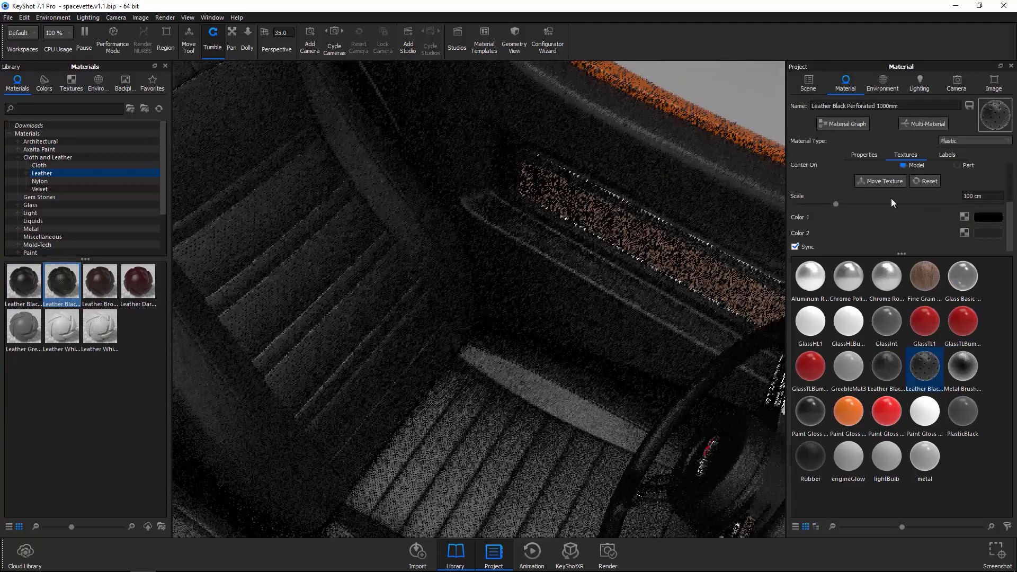
double_click(937, 377)
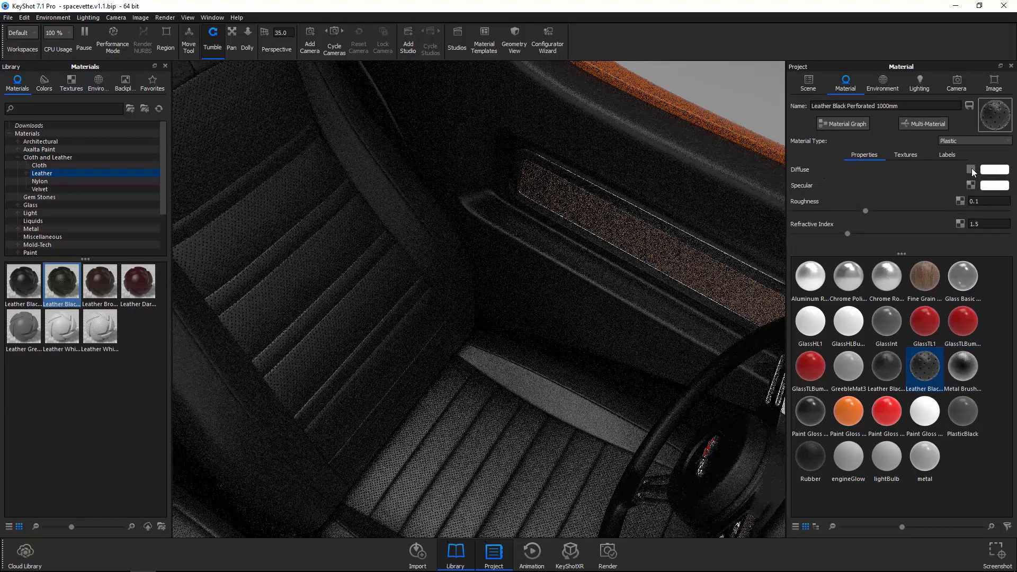
left_click(904, 156)
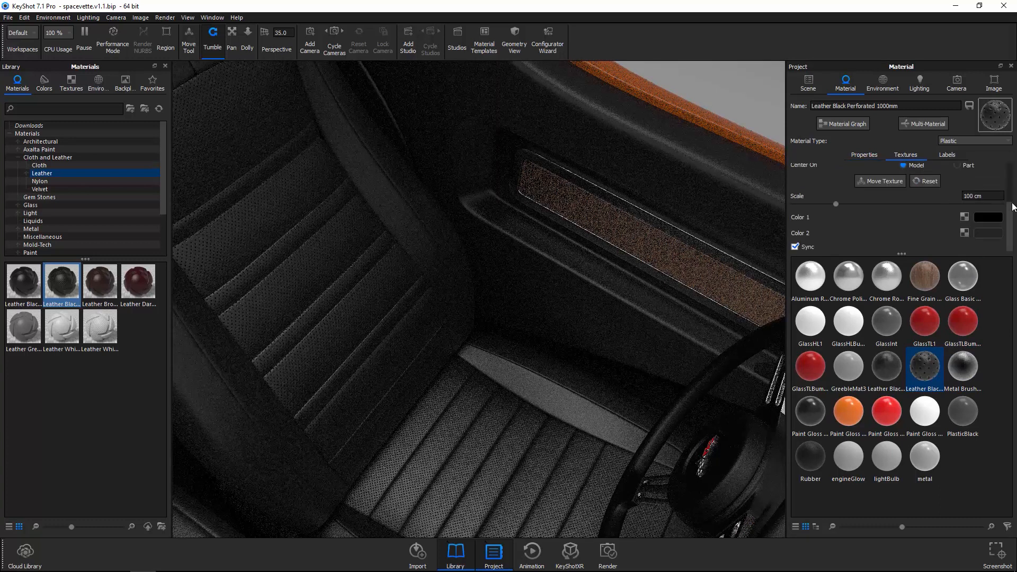
scroll(1010, 212, "up", 3)
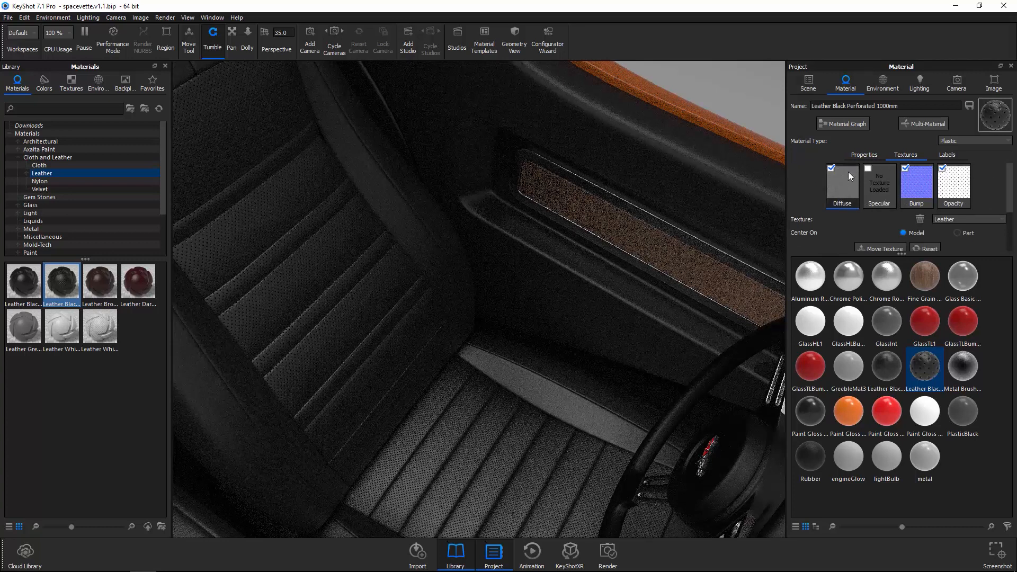
left_click_drag(1013, 191, 1015, 224)
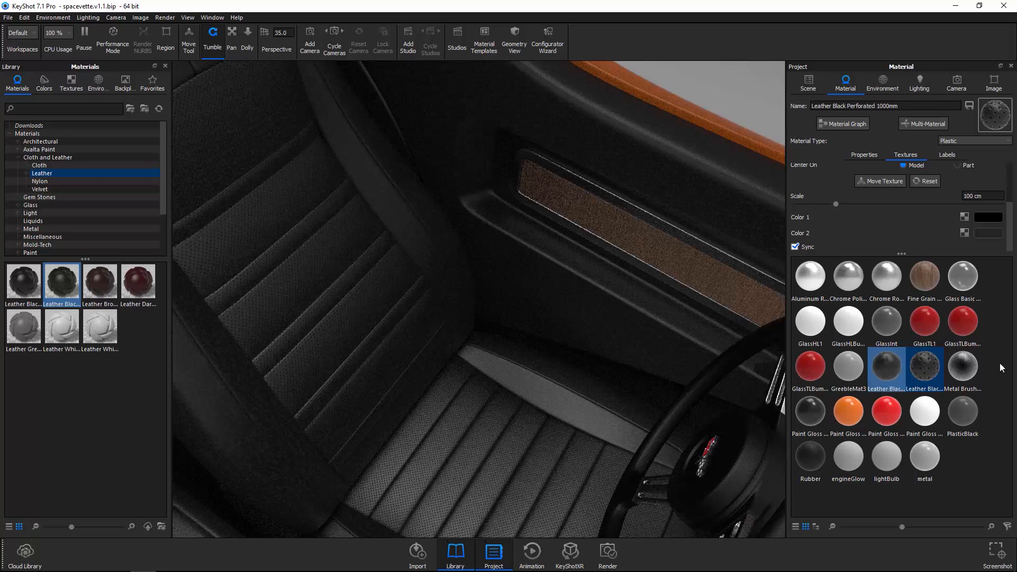
left_click(984, 233)
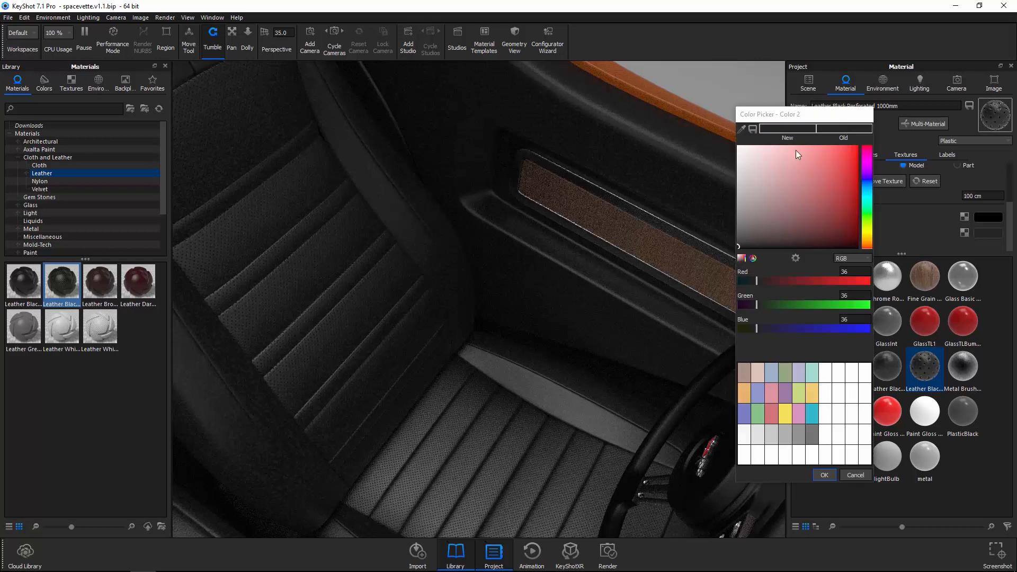
left_click(743, 130)
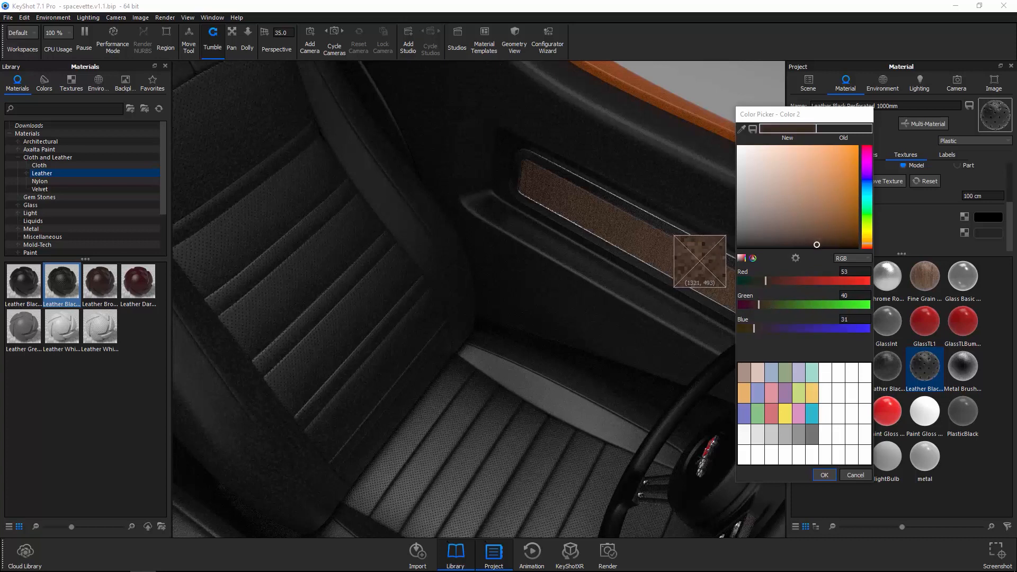
left_click(700, 261)
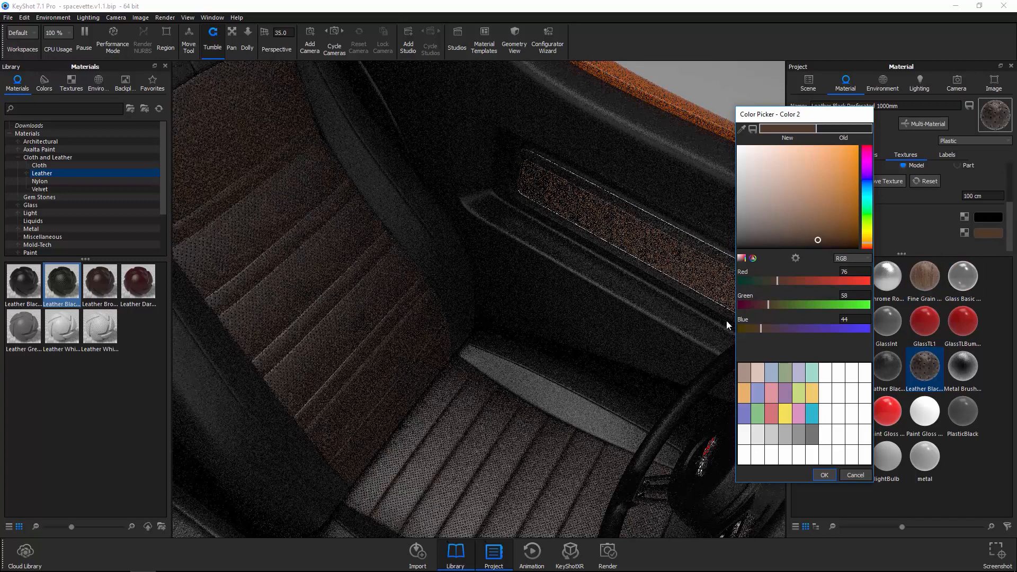
left_click(824, 475)
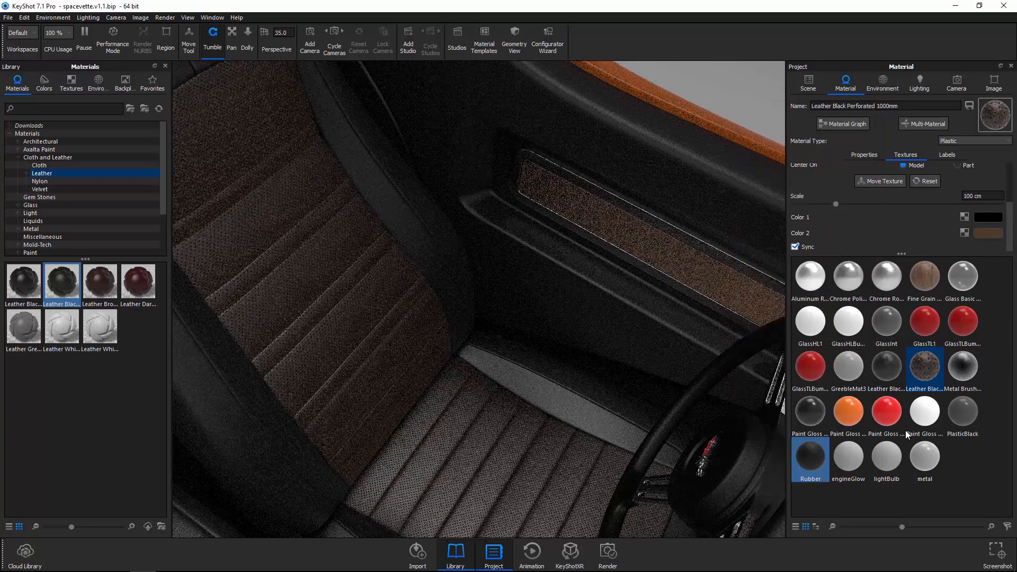
Step: Try to sample the door trim's wood brown for Color 1 of the perforated seat leather's texture
left_click(981, 219)
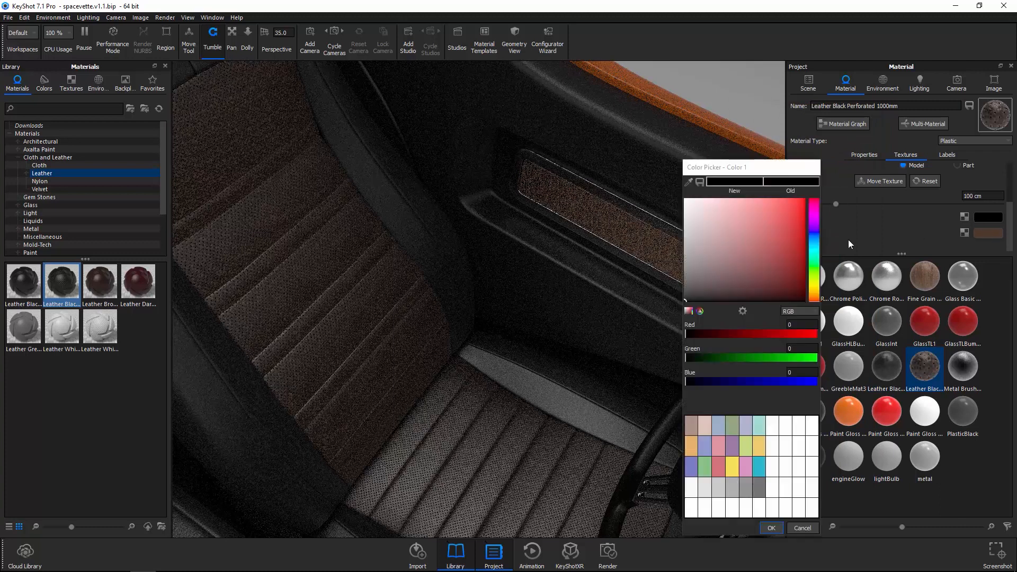
left_click(689, 181)
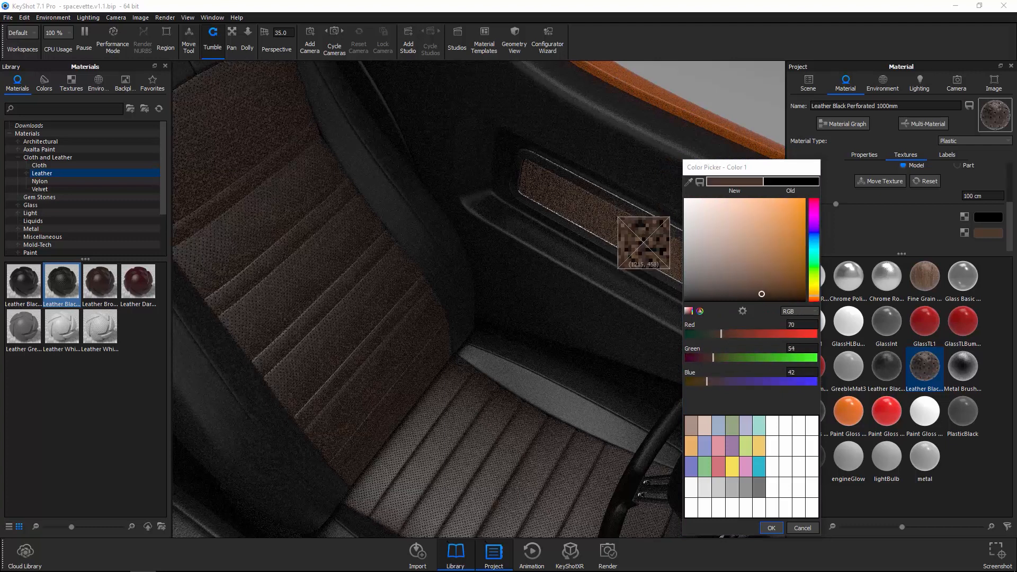
left_click(644, 242)
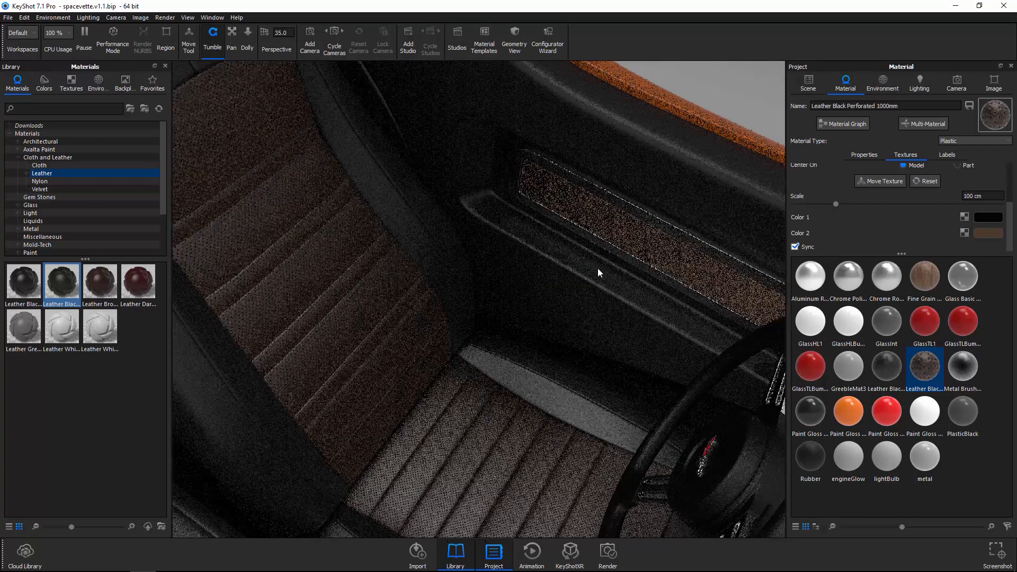
Step: Set Color 2 of the perforated leather's texture to brown RGB 125, 97, 75, sampled from the center console's wood
left_click_drag(541, 250, 731, 286)
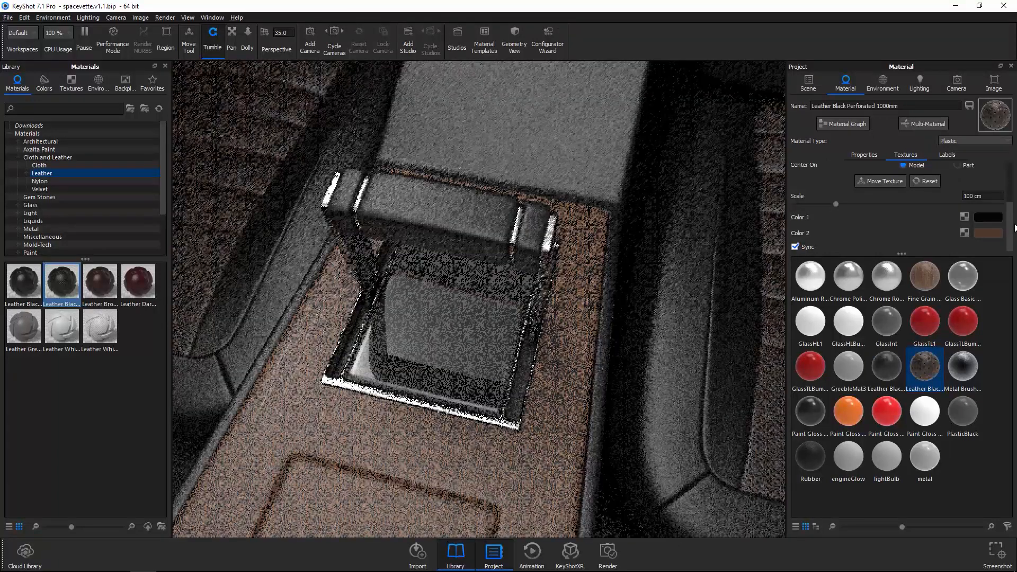
left_click(989, 233)
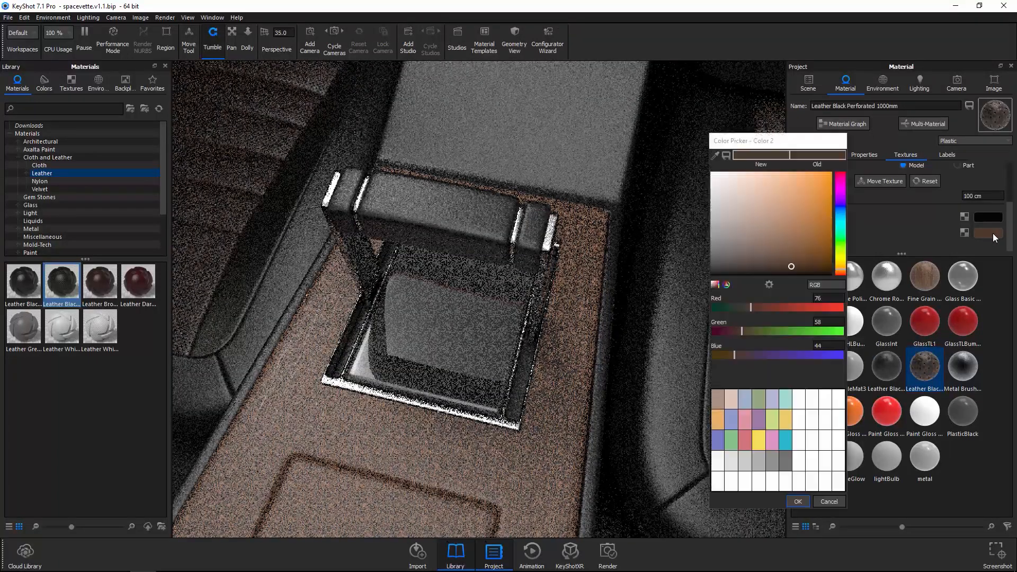
left_click(715, 155)
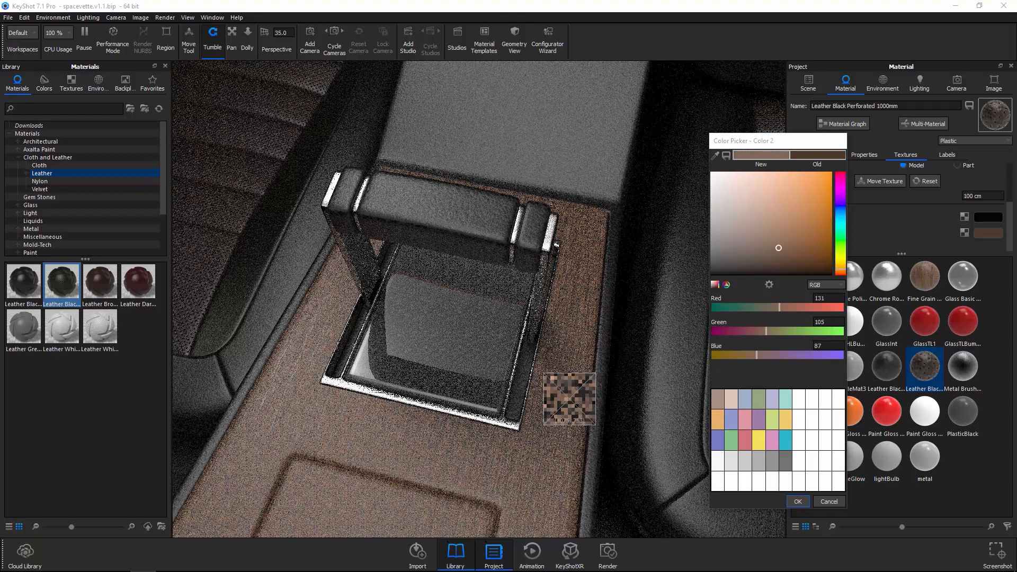
left_click(568, 399)
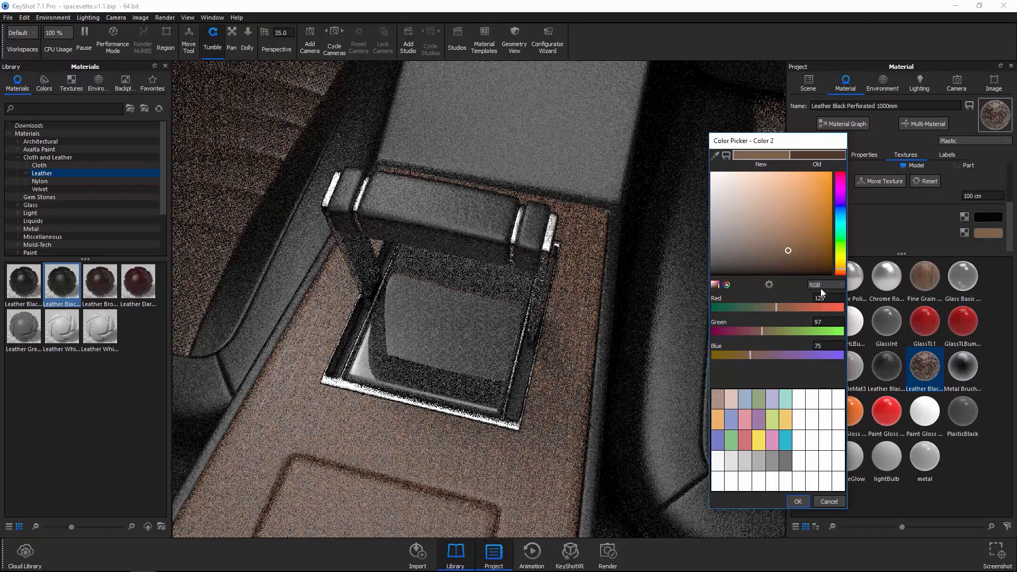
left_click(991, 216)
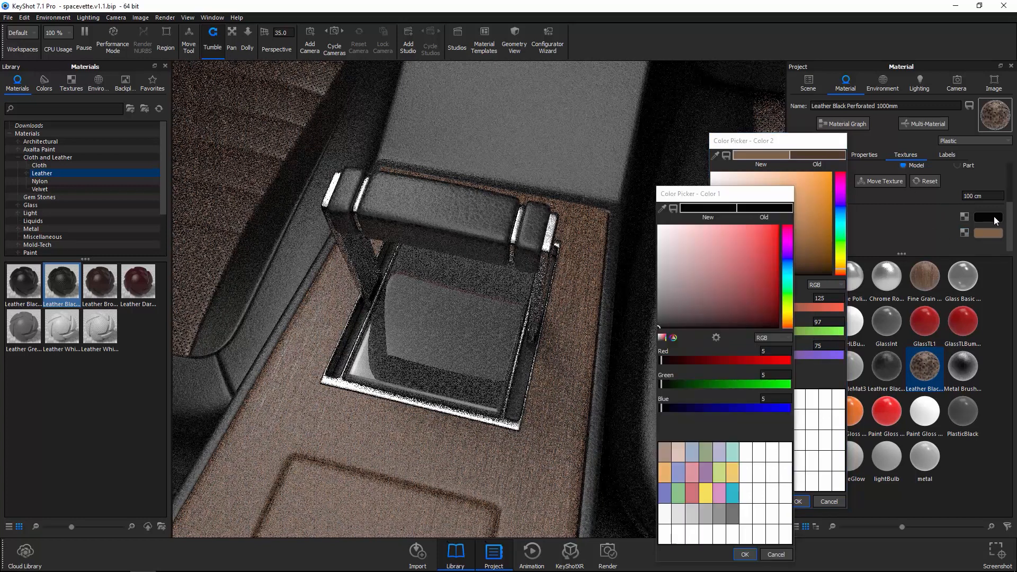
left_click(799, 502)
Step: Set Color 1 of the perforated leather's texture to dark brown RGB 56, 45, 37, sampled from the console's wood
left_click(663, 208)
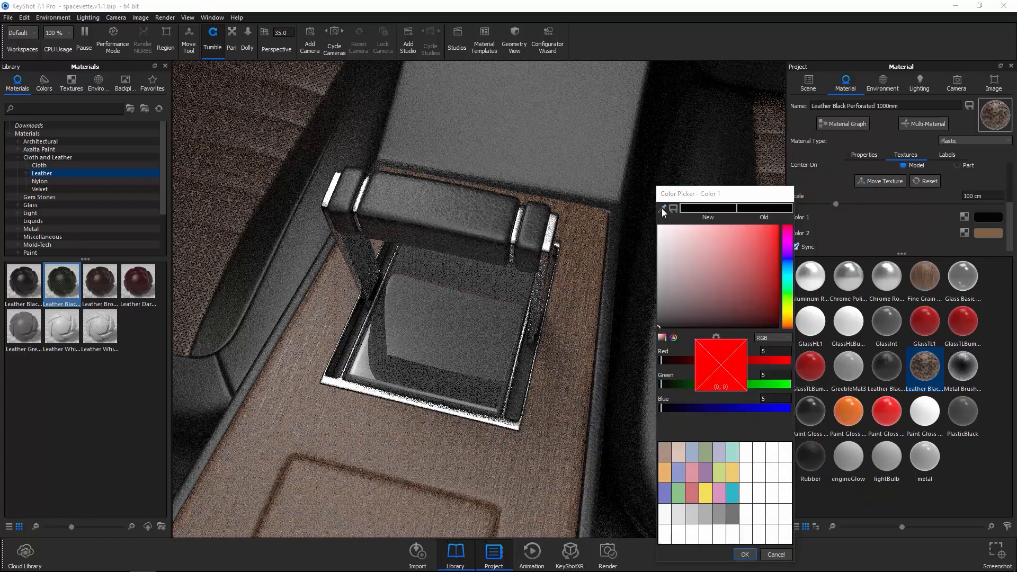
left_click(580, 318)
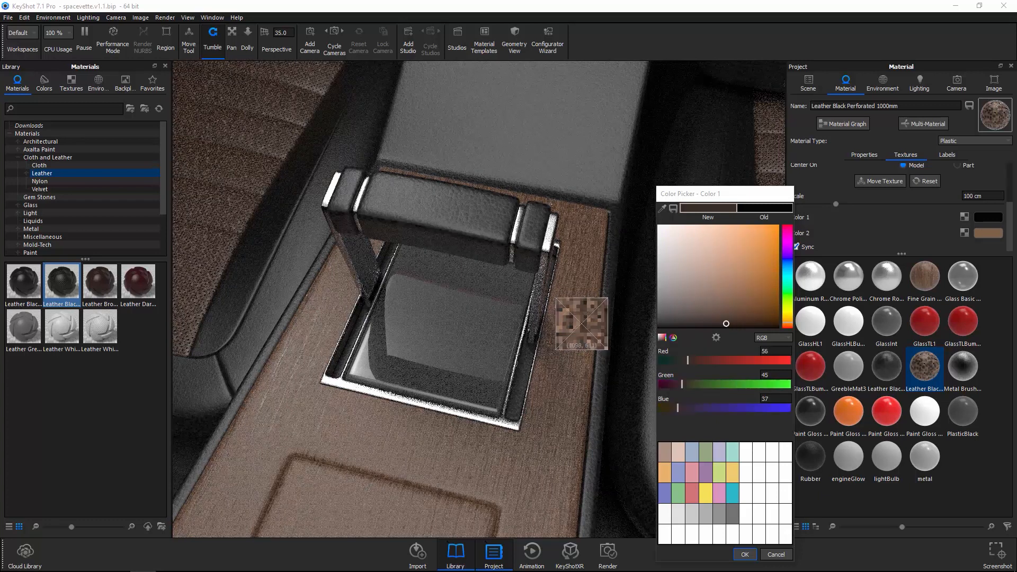
left_click(582, 323)
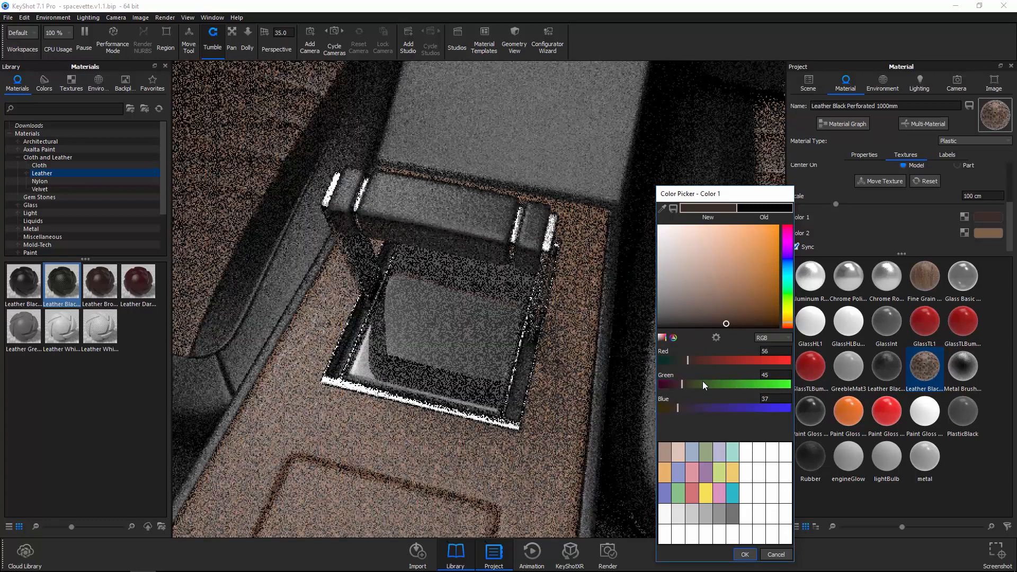
left_click(752, 557)
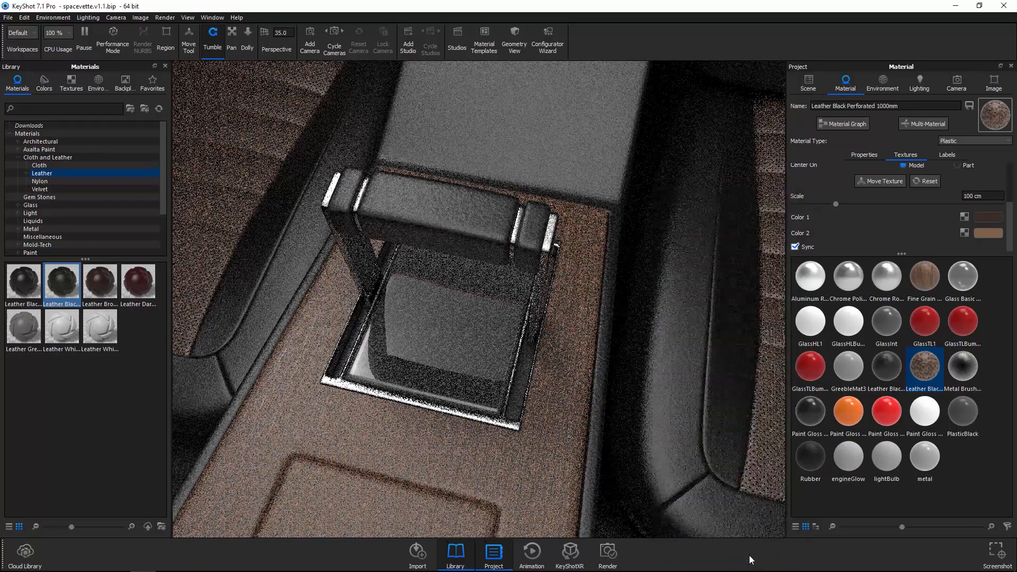
Step: Lighten Color 1 of the perforated seat leather by raising its Value in the HSV color model
left_click_drag(589, 268, 481, 254)
scroll(493, 258, "down", 8)
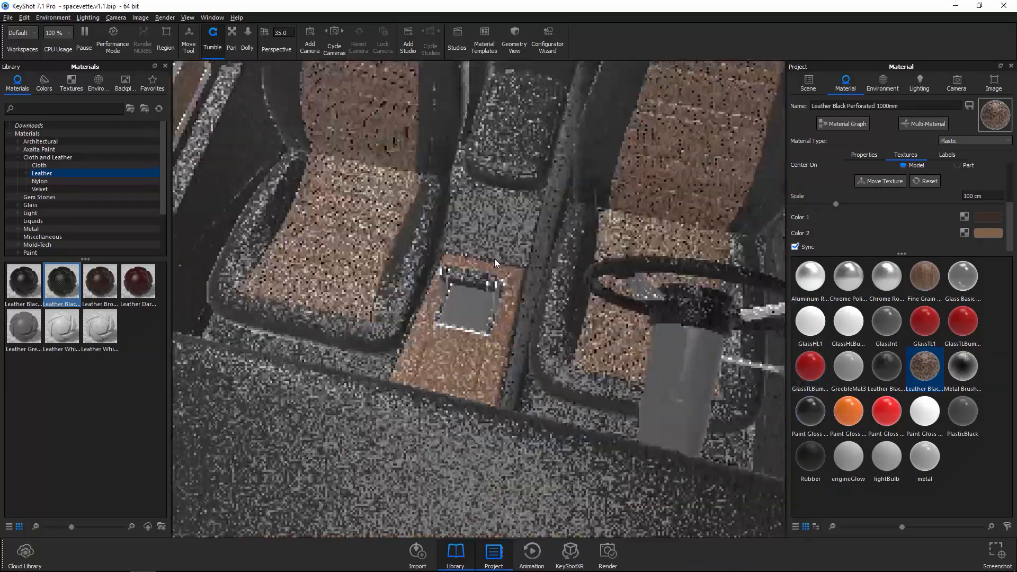
left_click_drag(611, 253, 480, 227)
scroll(611, 274, "down", 3)
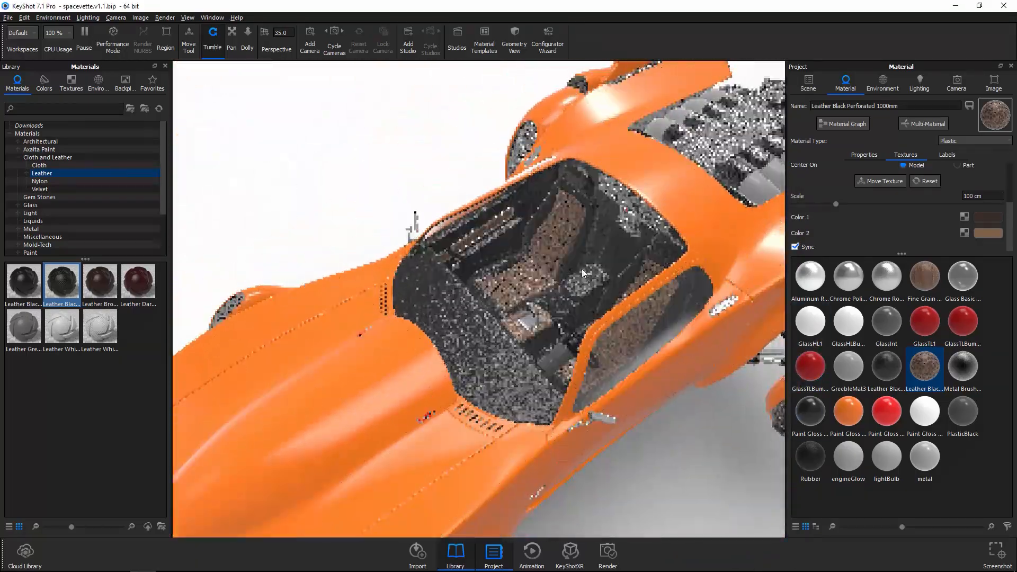
scroll(582, 269, "up", 10)
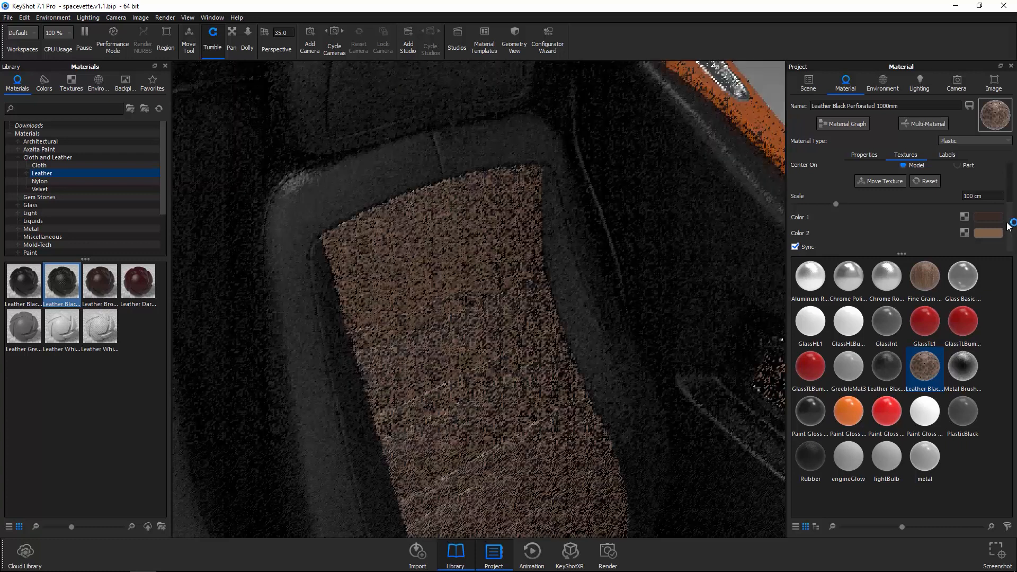
left_click(989, 217)
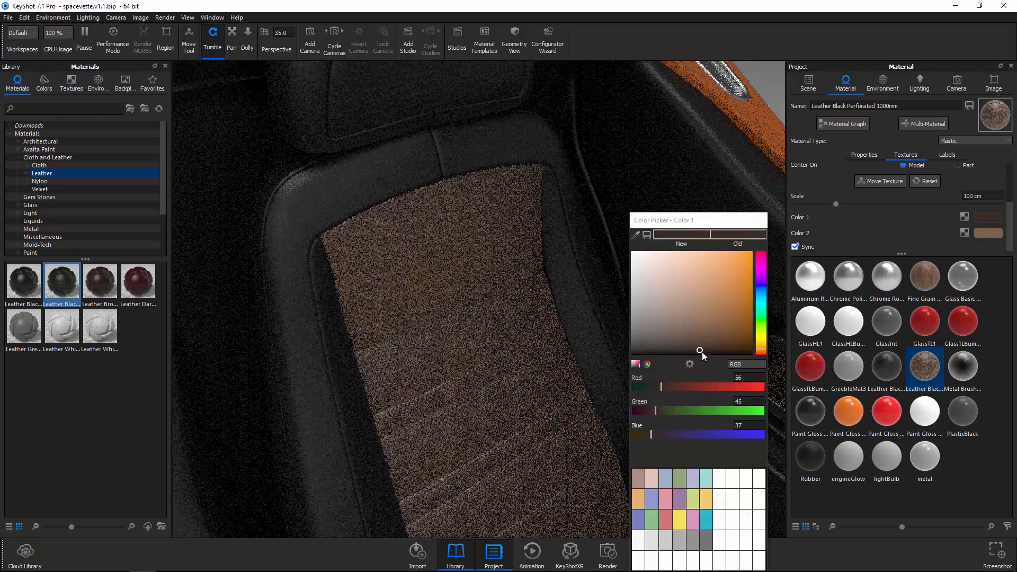
left_click(746, 365)
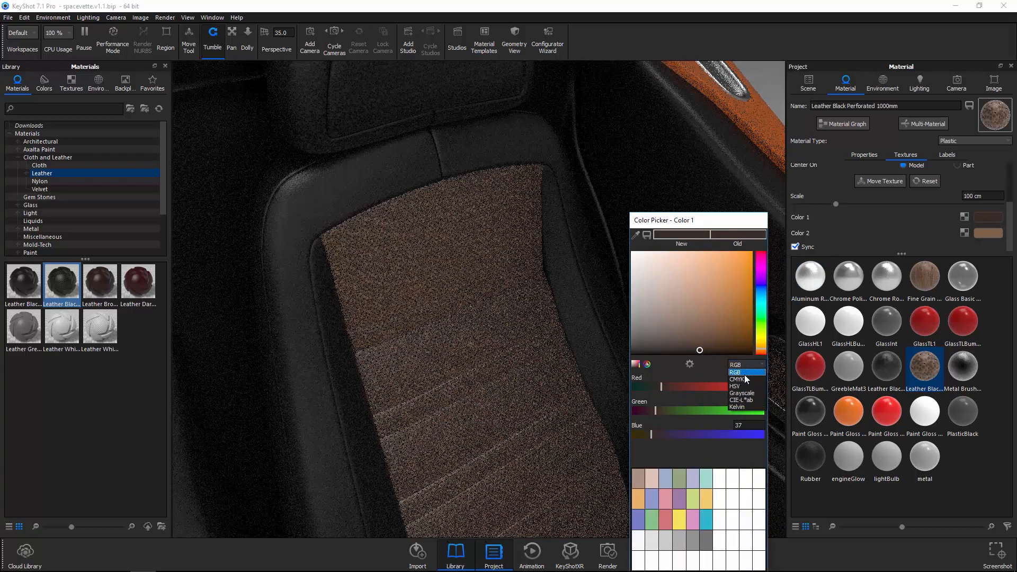
left_click(737, 387)
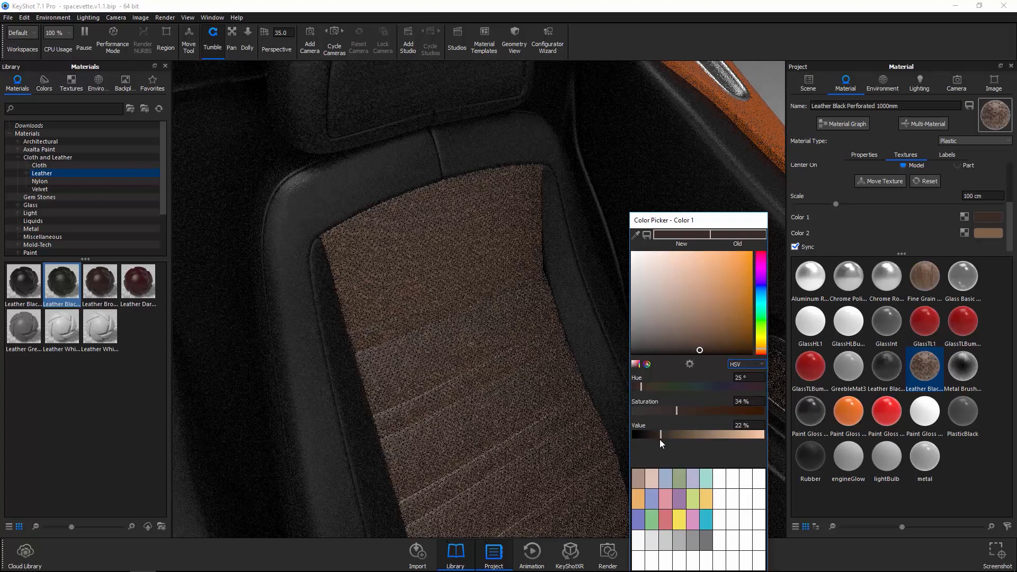
left_click_drag(660, 435, 679, 434)
left_click(549, 264)
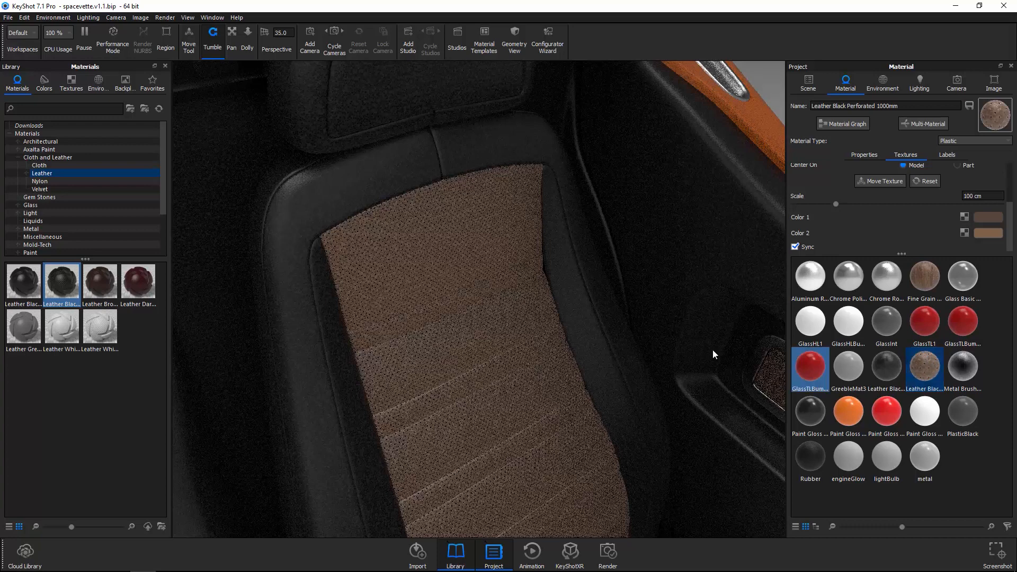
Step: Unhide the windshield part of the car body in the scene tree
left_click_drag(708, 338, 453, 347)
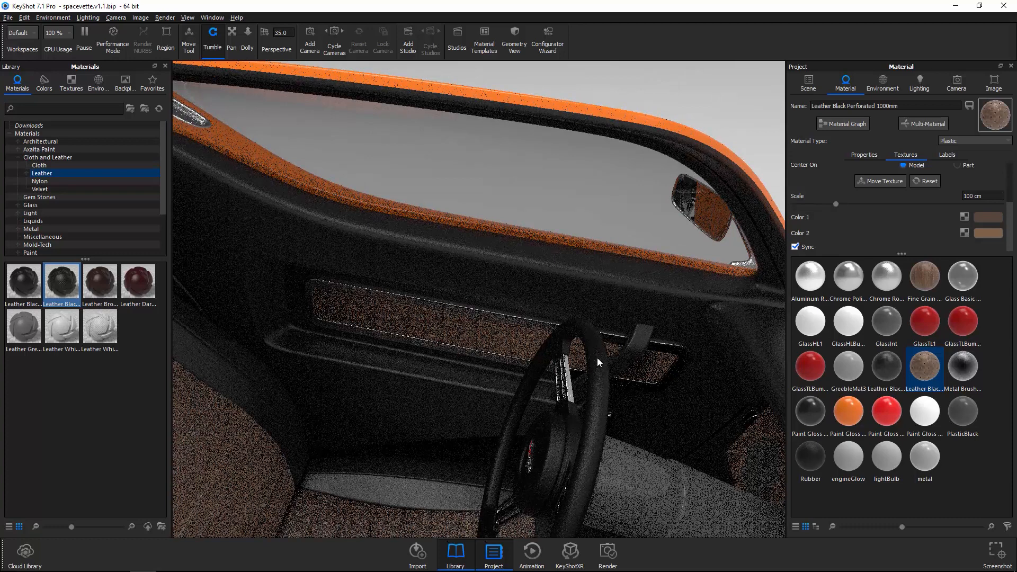
left_click_drag(597, 358, 583, 297)
left_click(803, 84)
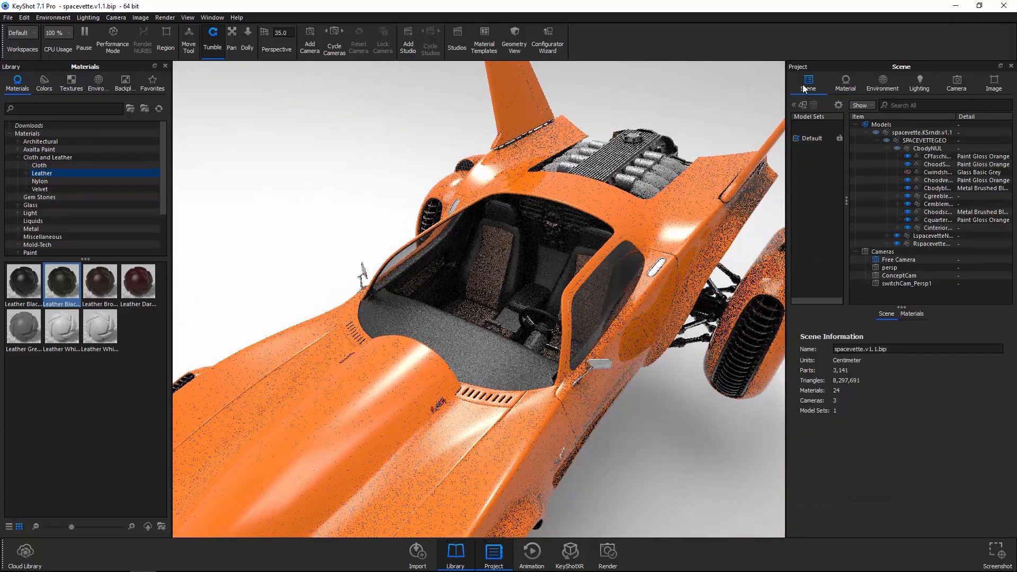
left_click(910, 173)
left_click(907, 172)
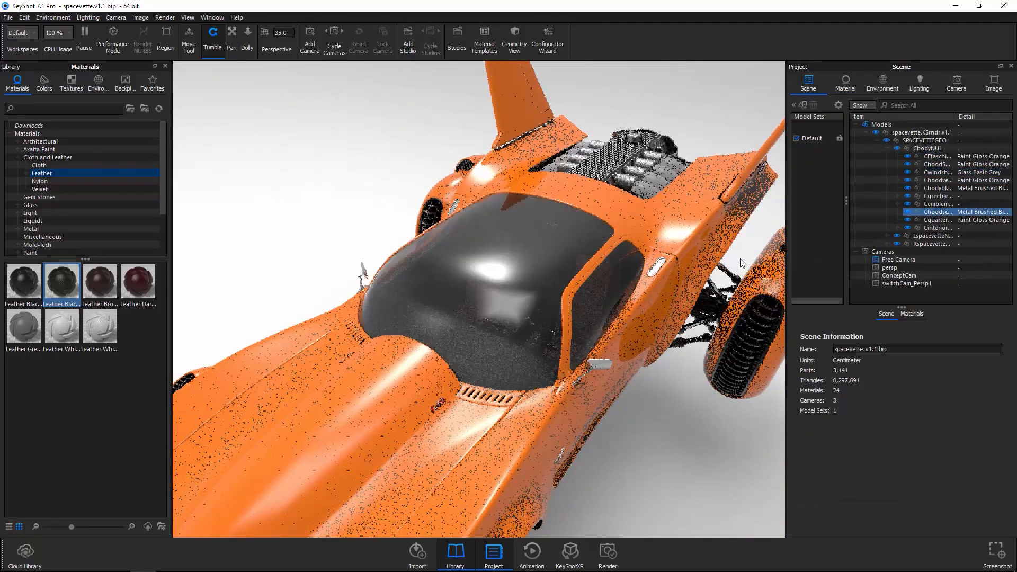
Step: Replace the scene's Glass Basic Black #1 material with Emissive Cool from the library's Light category
right_click_drag(529, 242, 662, 313, "alt")
left_click_drag(663, 313, 580, 291)
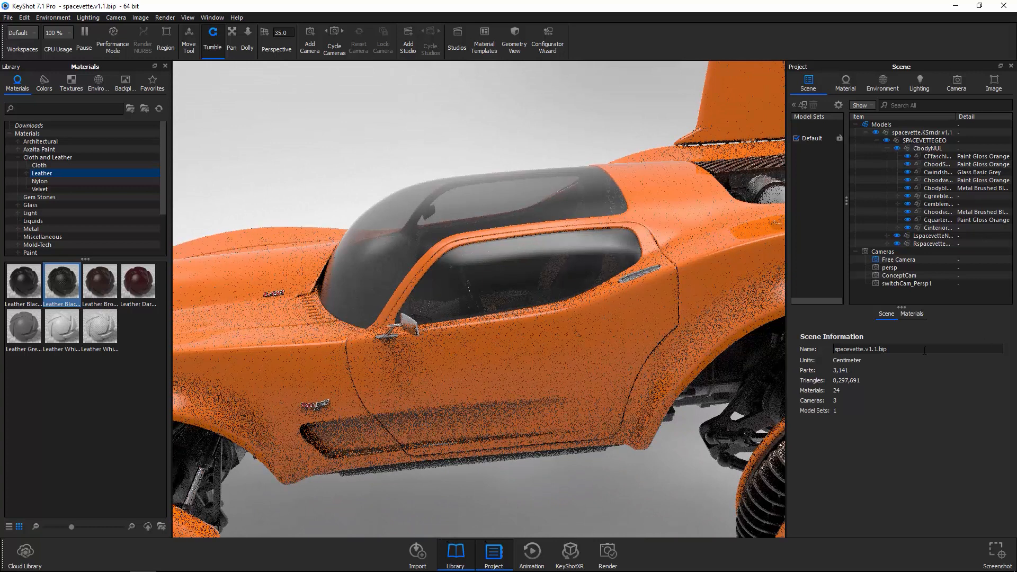
left_click(846, 82)
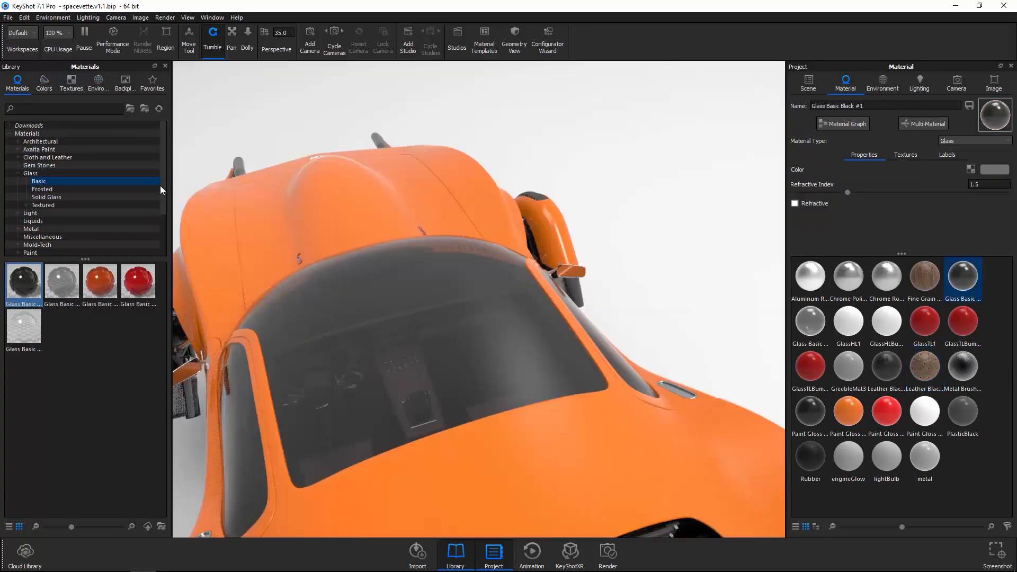
left_click_drag(161, 208, 163, 236)
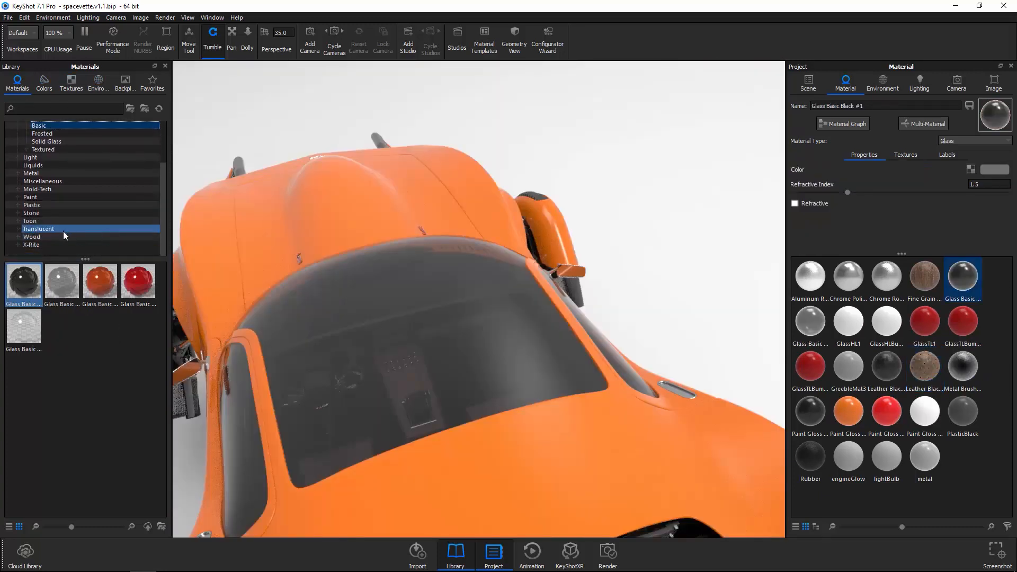
left_click(30, 158)
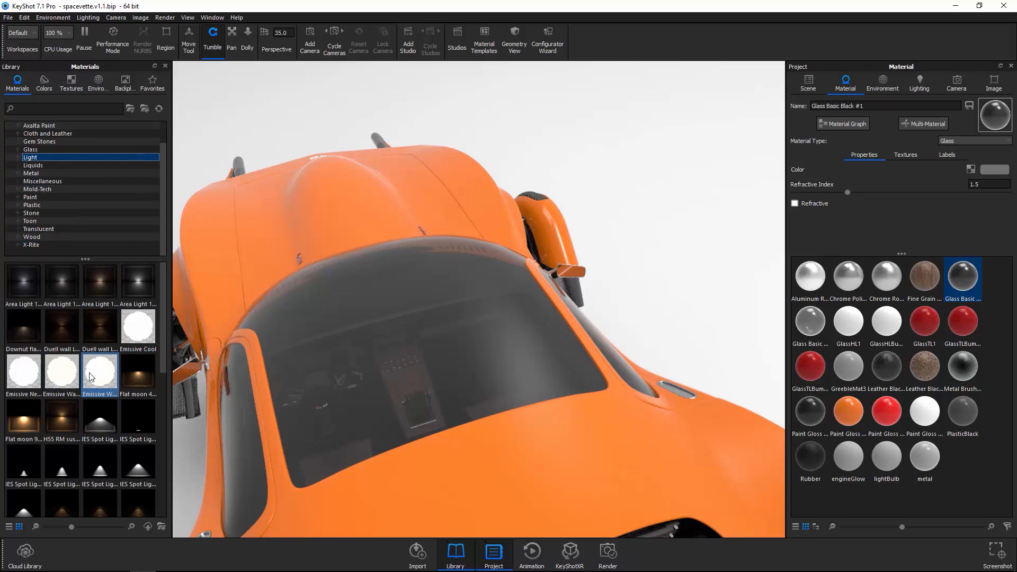
mouse_move(144, 332)
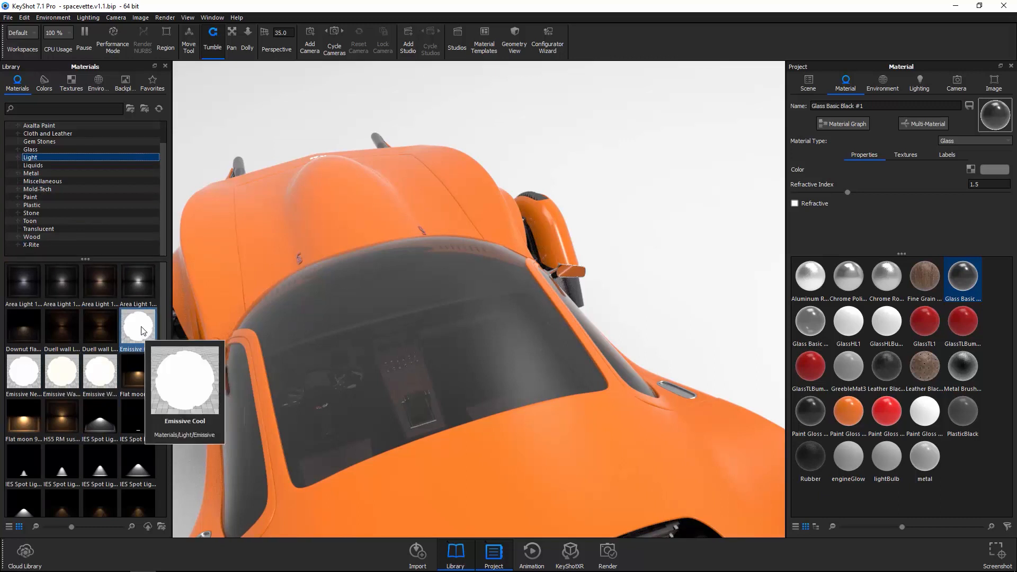
left_click_drag(138, 333, 964, 282)
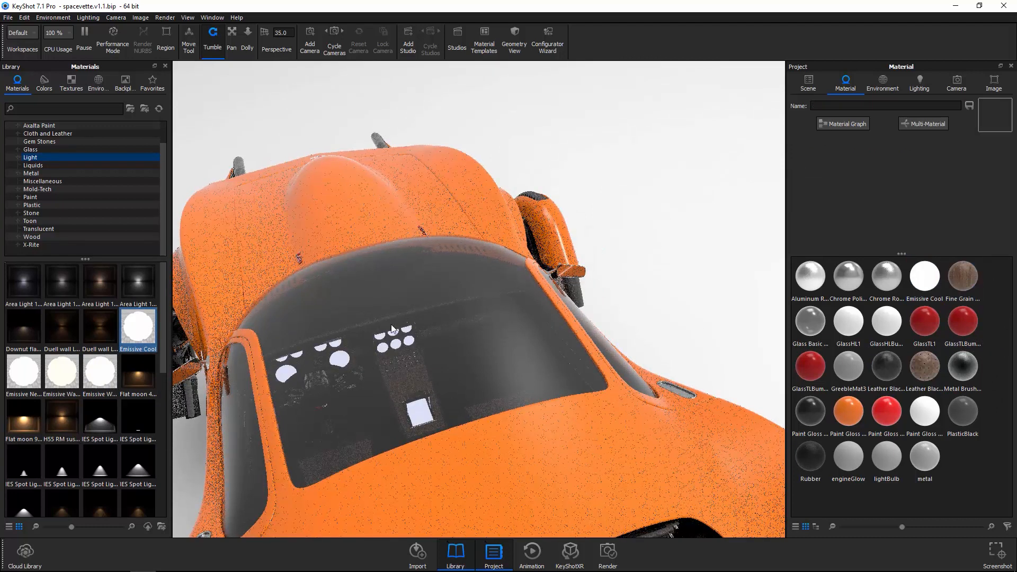
Step: Load Twin.jpg from the CGMA project's sourceimages folder as the Emissive Cool material's color texture and view it on the console gauges
left_click(938, 281)
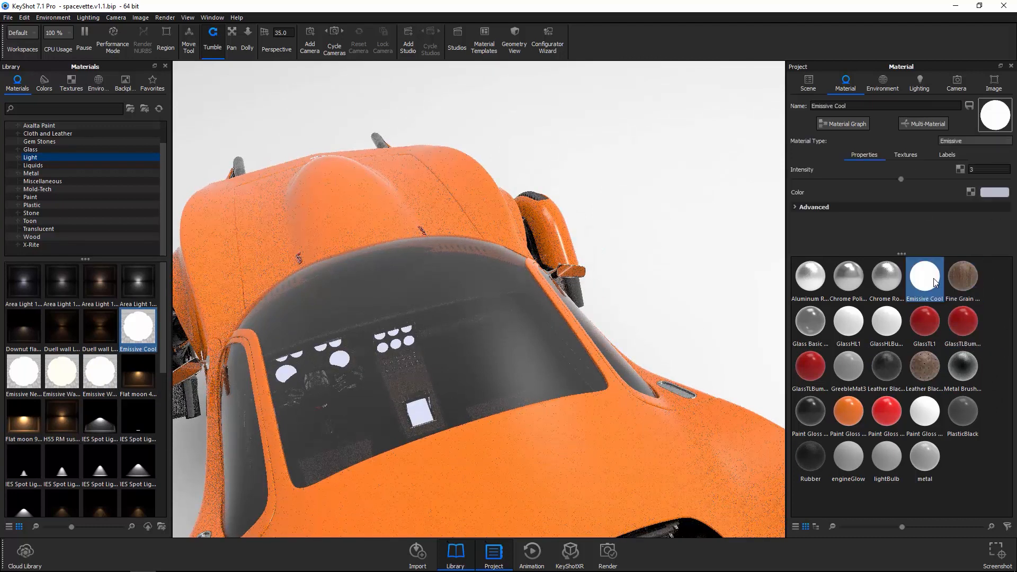
left_click(971, 192)
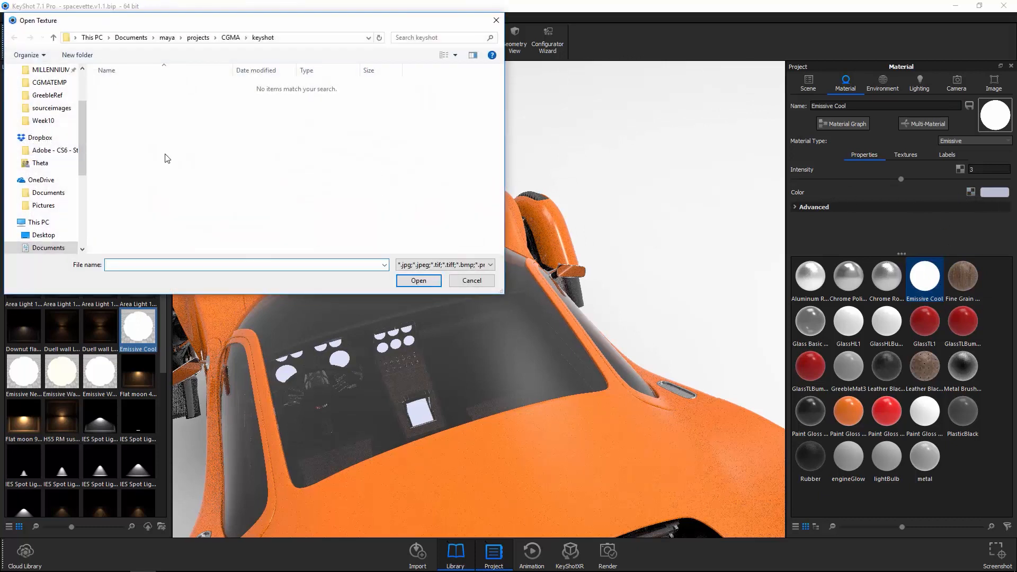
left_click(231, 38)
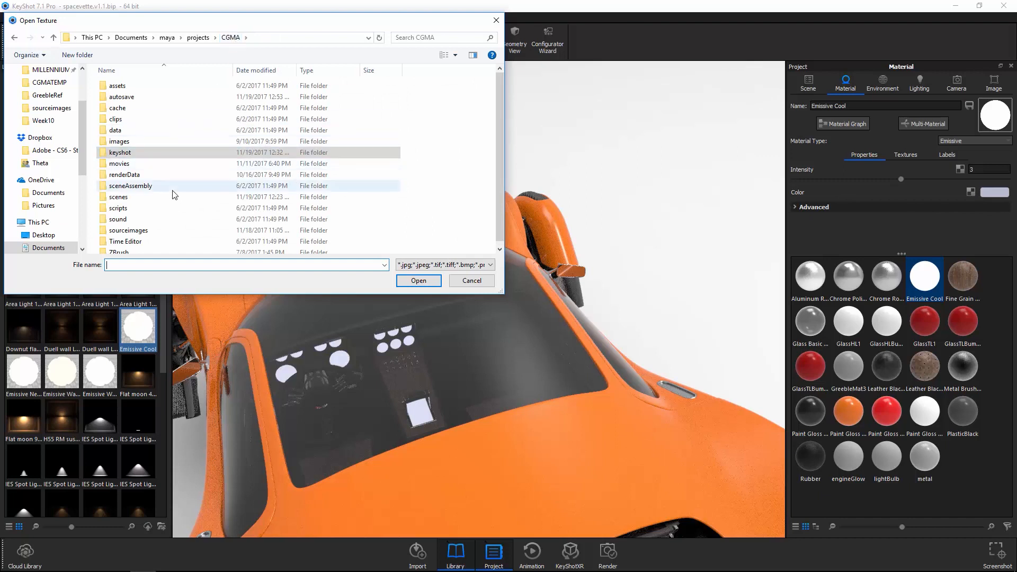
double_click(159, 230)
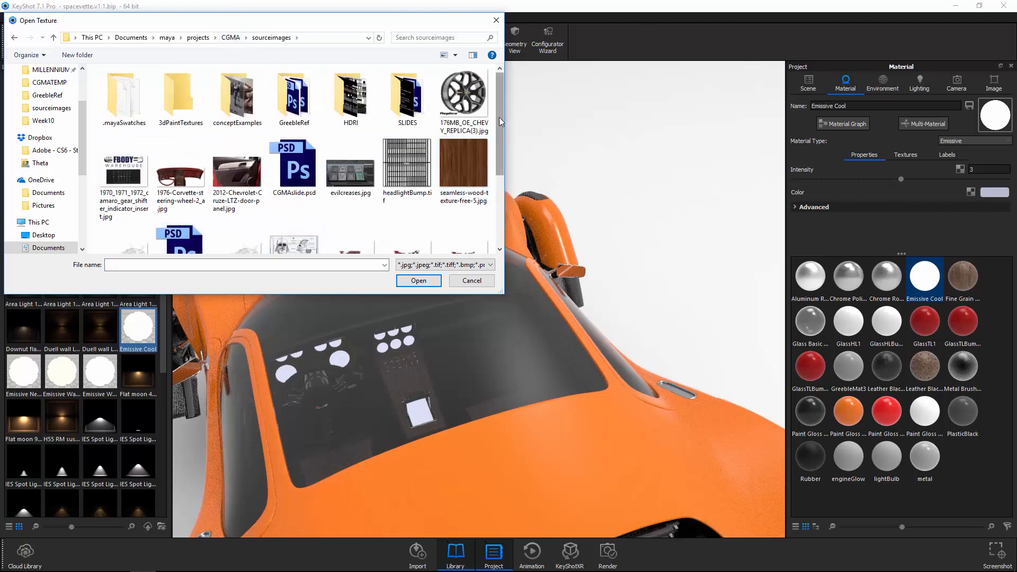
scroll(374, 228, "down", 2)
left_click(294, 226)
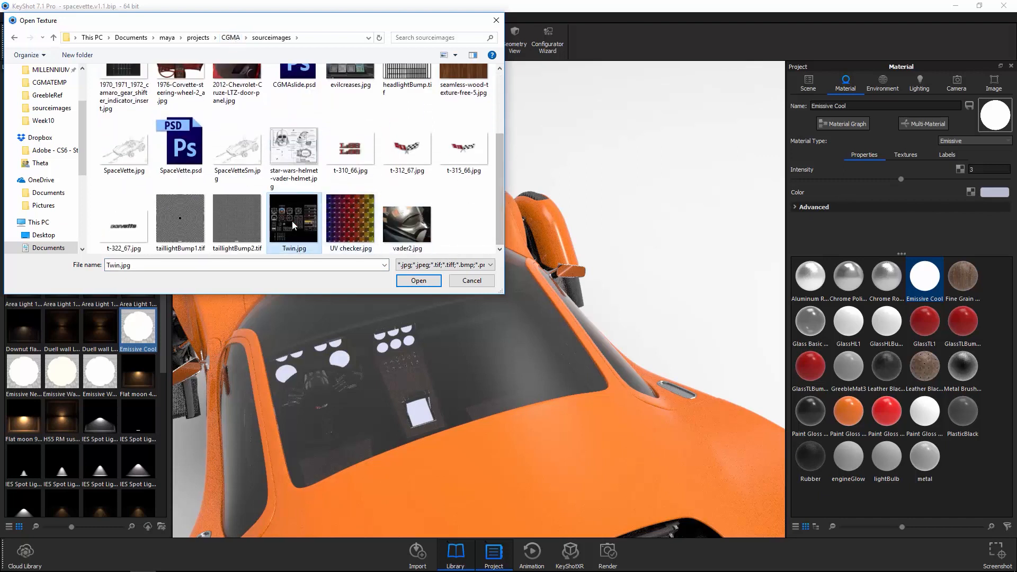
left_click(425, 280)
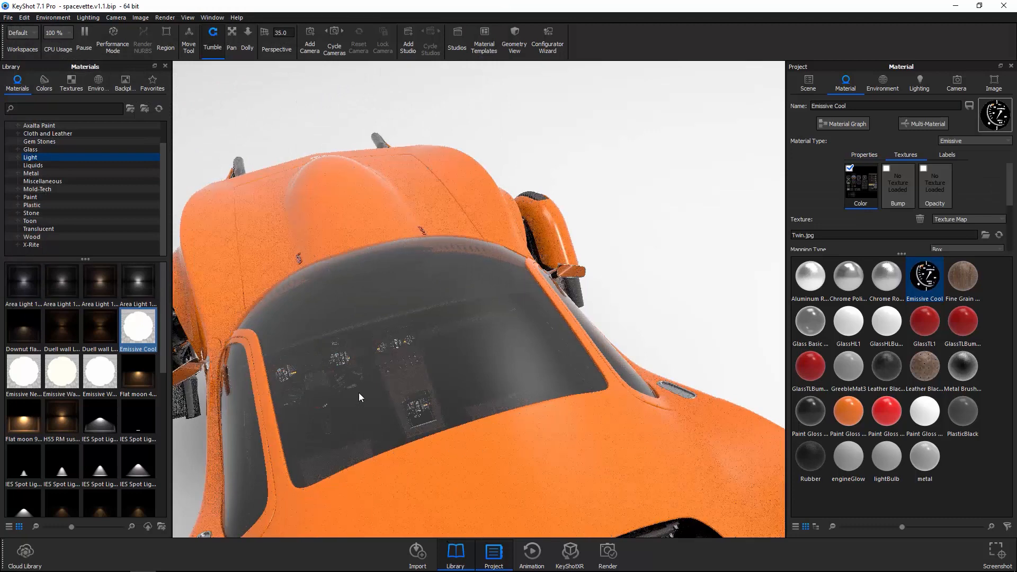
right_click_drag(358, 393, 573, 401, "alt")
middle_click_drag(335, 330, 460, 202, "alt")
right_click_drag(519, 389, 705, 400, "alt")
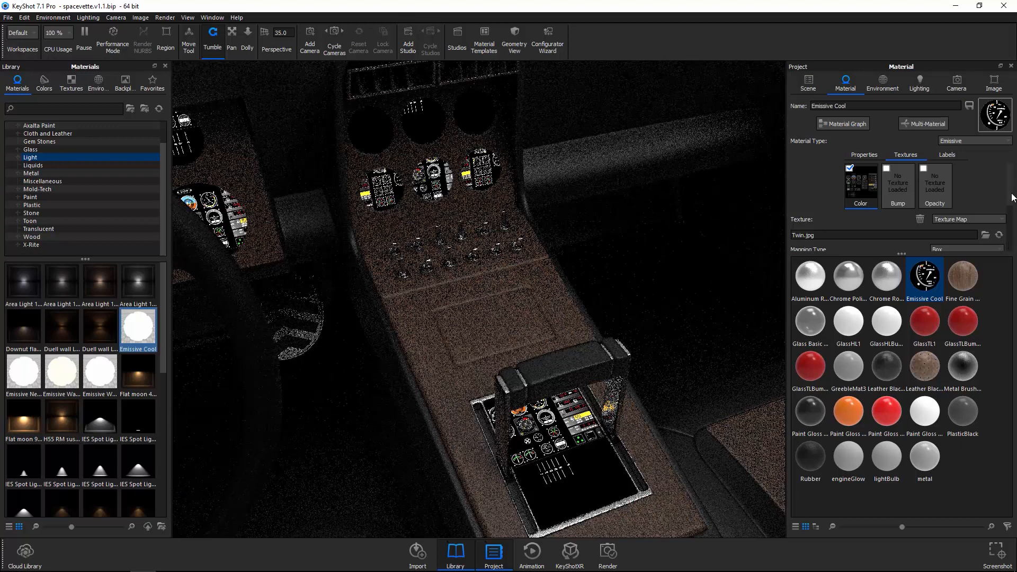
Step: Change the mapping type of the Emissive Cool material's Twin.jpg color texture to UV
scroll(1012, 211, "down", 2)
scroll(1013, 215, "down", 1)
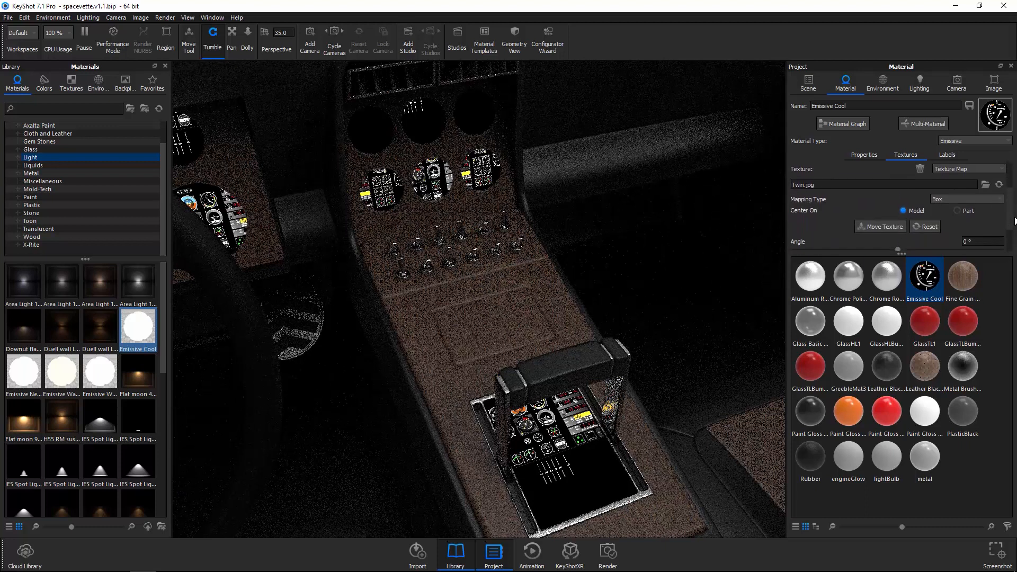
left_click(952, 198)
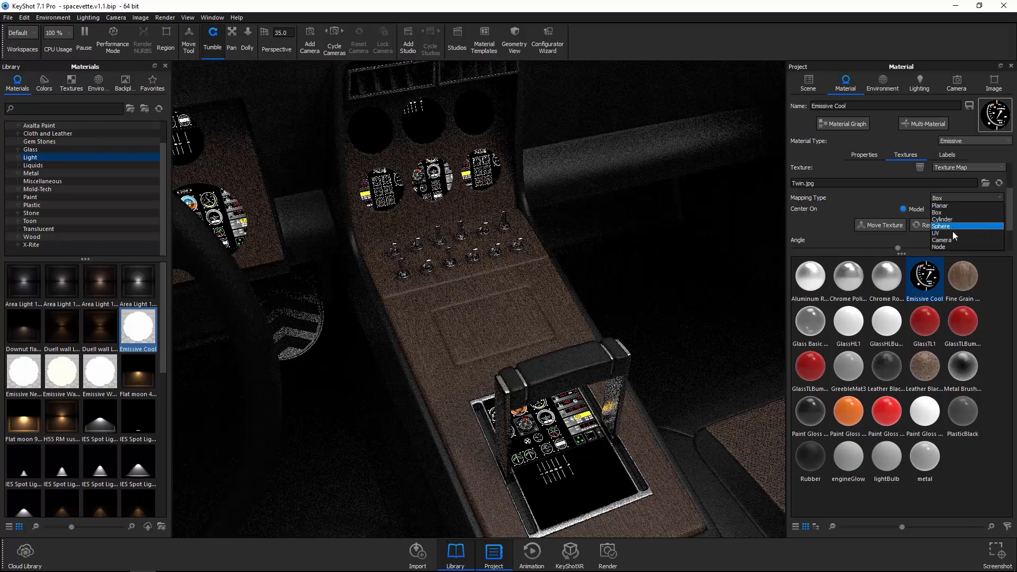
left_click(952, 228)
left_click(952, 233)
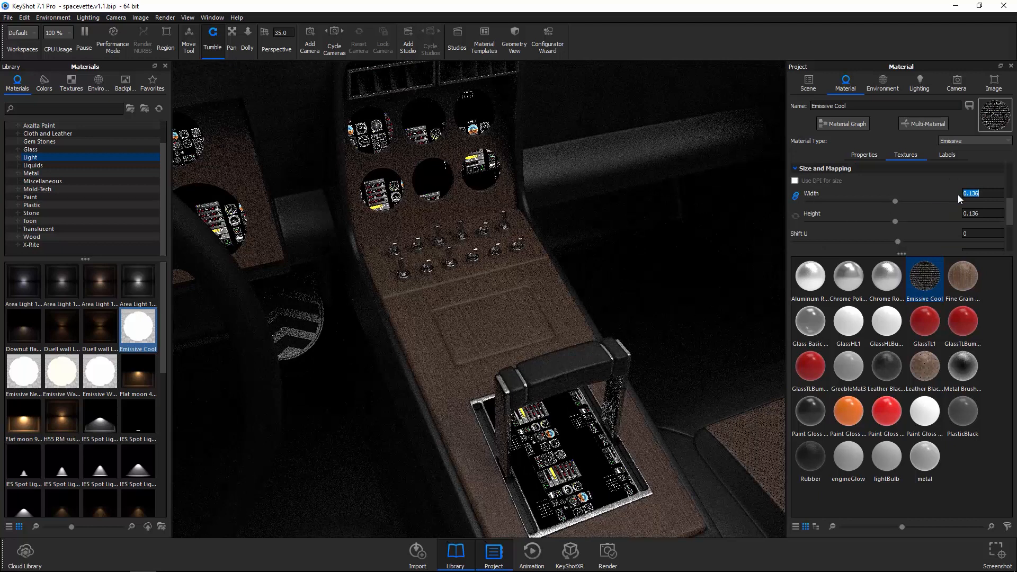
Step: Set the linked width and height of the gauge texture to 1
left_click(1001, 195)
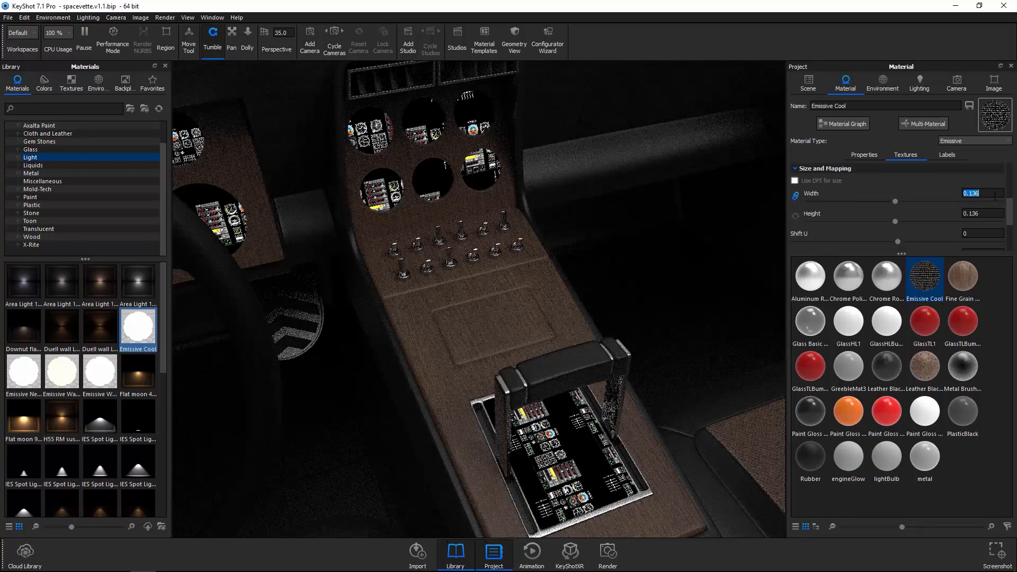
type("1")
key("Return")
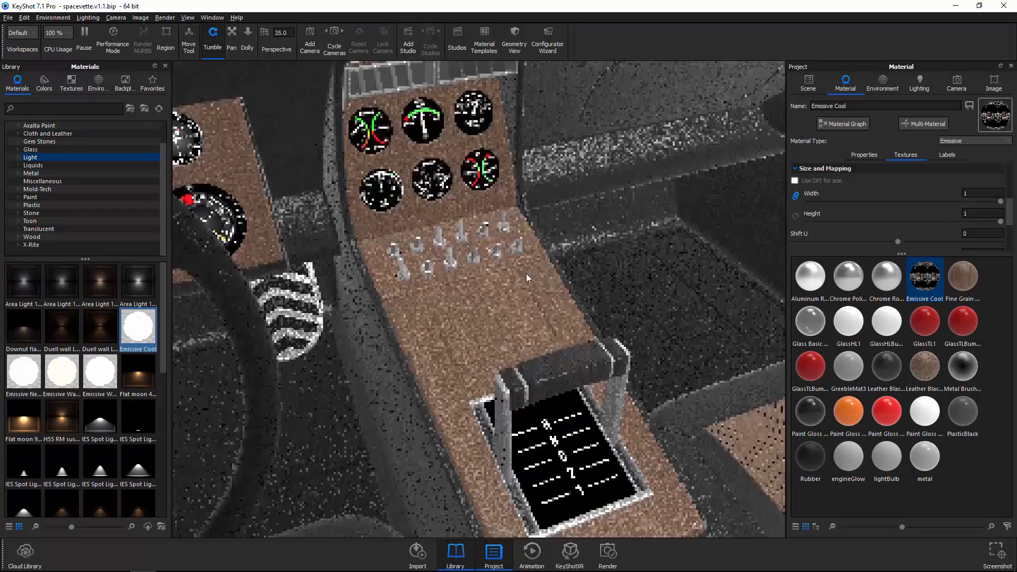
Step: Replace the scene's PlasticBlack material with Hard Textured Plastic Black from the library's Plastic category
scroll(453, 268, "down", 10)
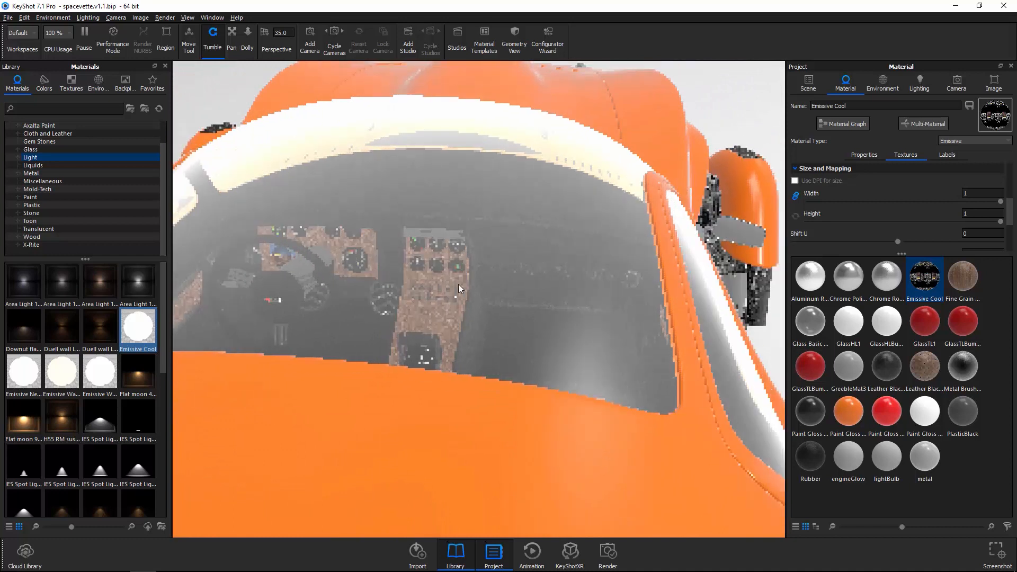
left_click_drag(458, 284, 526, 324)
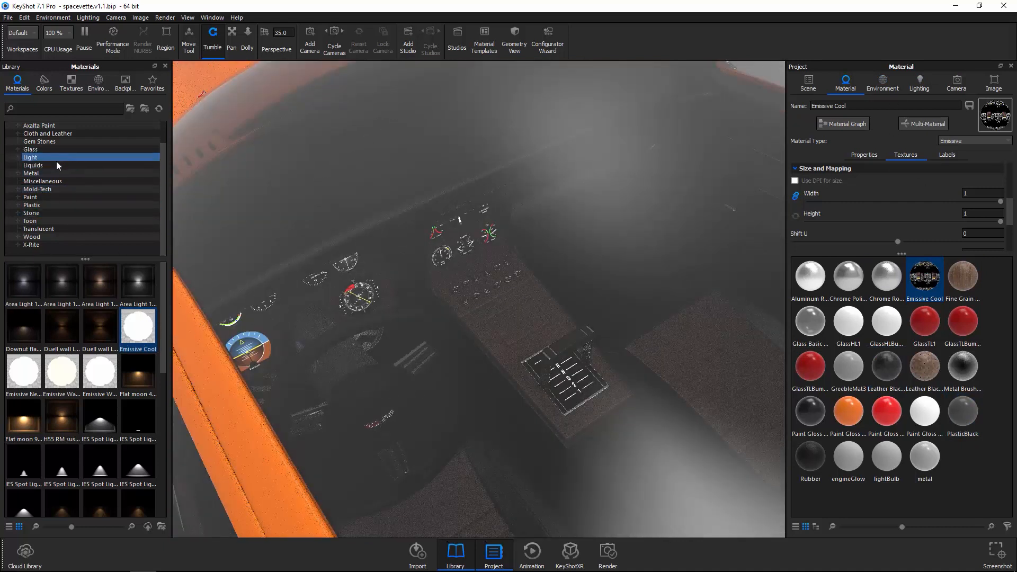
left_click(71, 206)
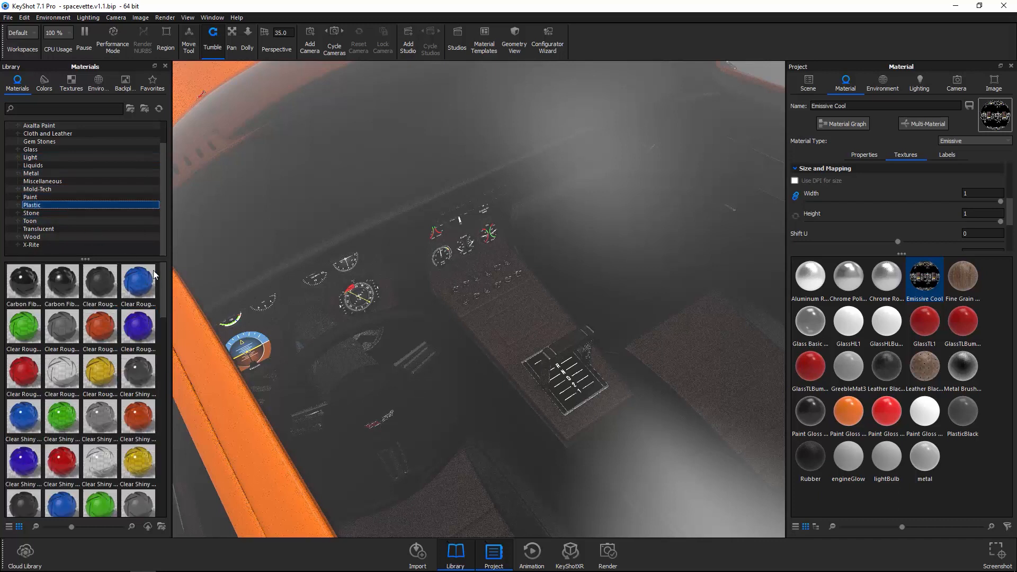
left_click_drag(166, 304, 169, 341)
scroll(67, 454, "down", 2)
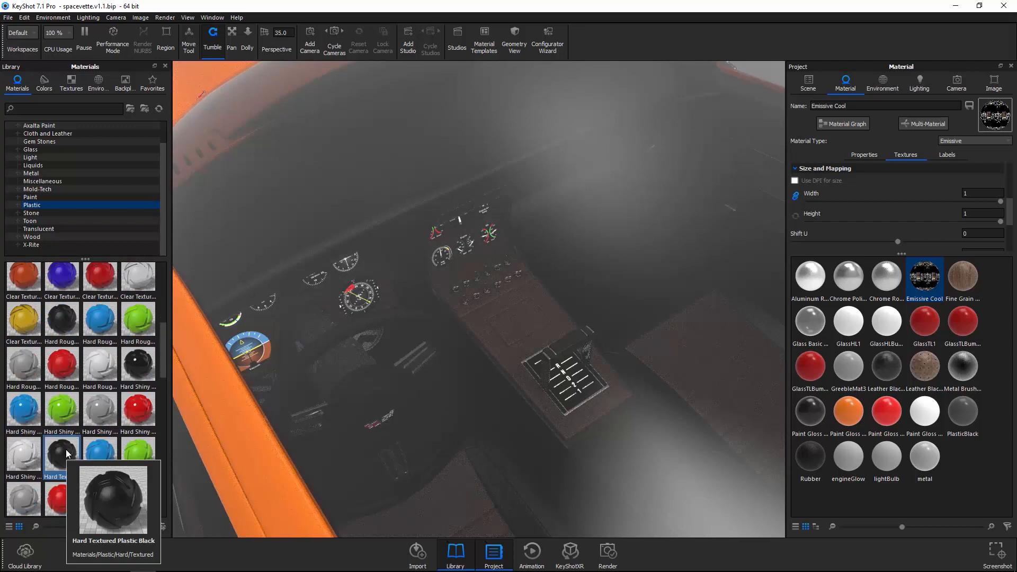
left_click_drag(67, 454, 965, 418)
Step: Replace the scene's engineGlow material with Emissive Warm from the library's Light category
left_click_drag(605, 349, 494, 271)
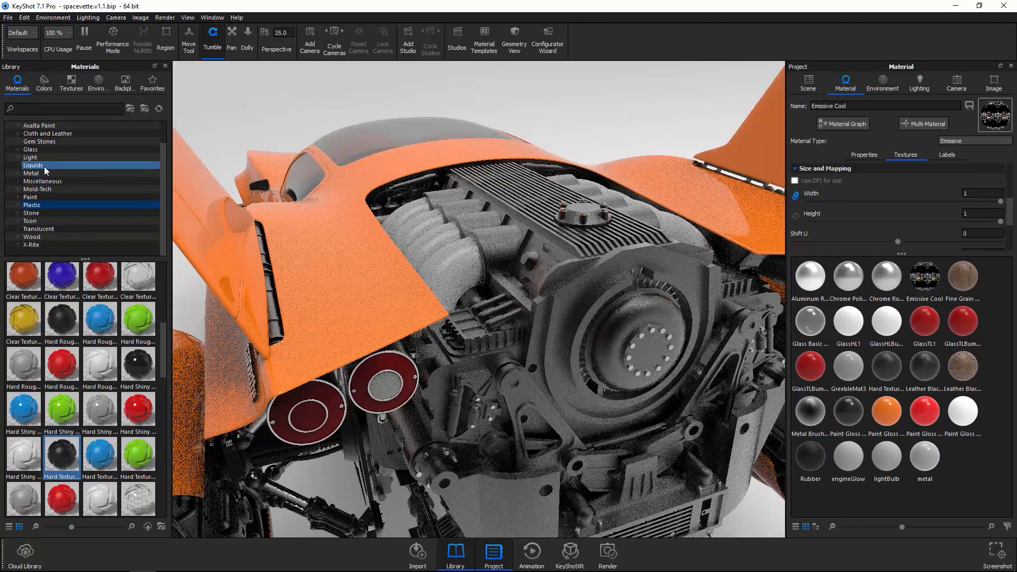
left_click(32, 158)
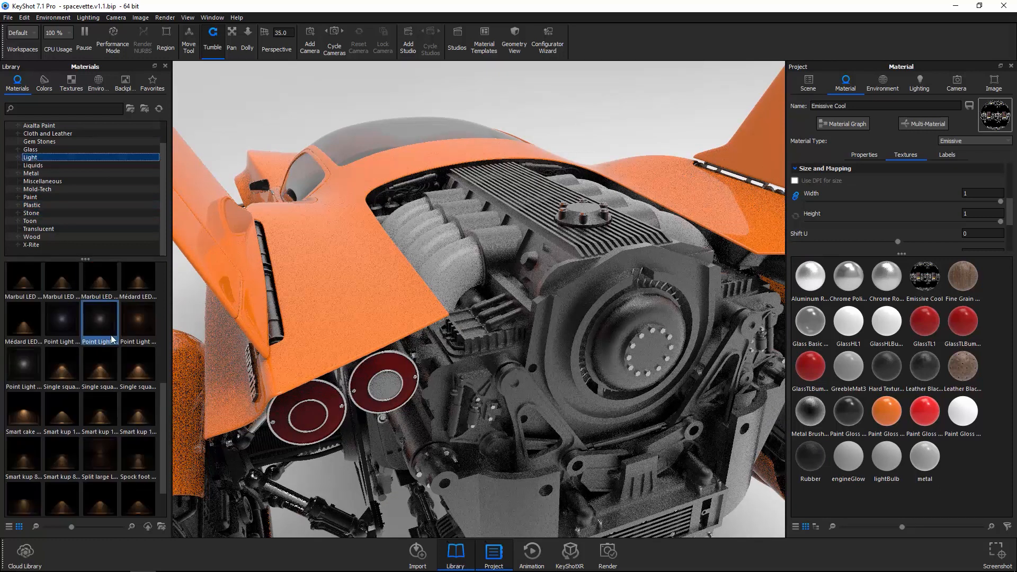
left_click_drag(167, 419, 175, 305)
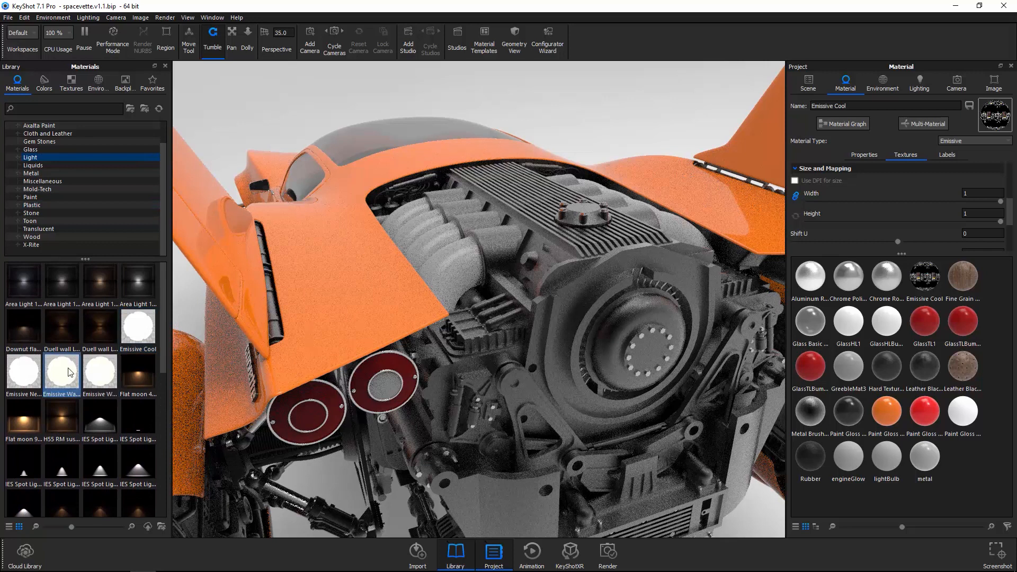
mouse_move(68, 373)
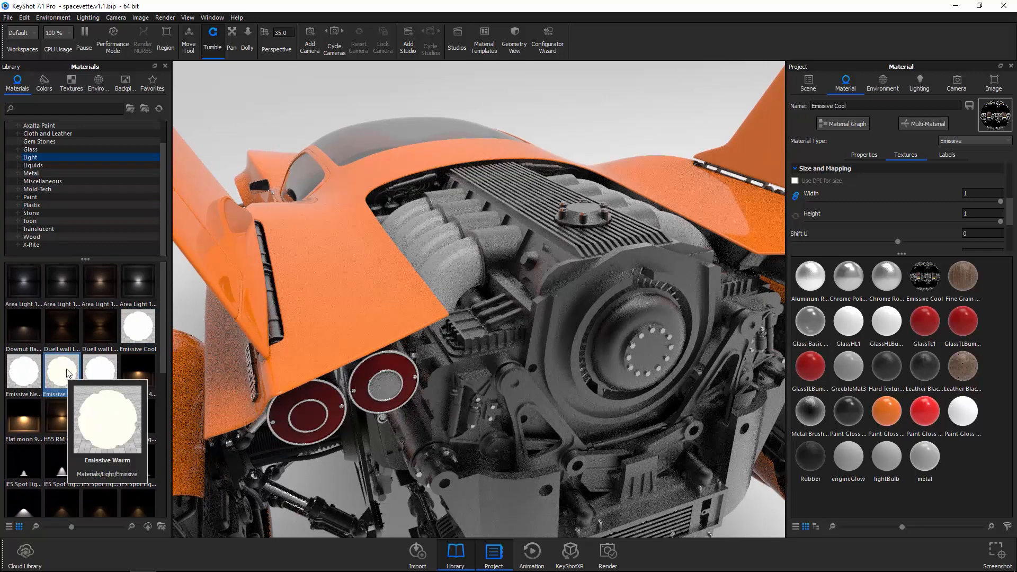
left_click_drag(68, 373, 853, 460)
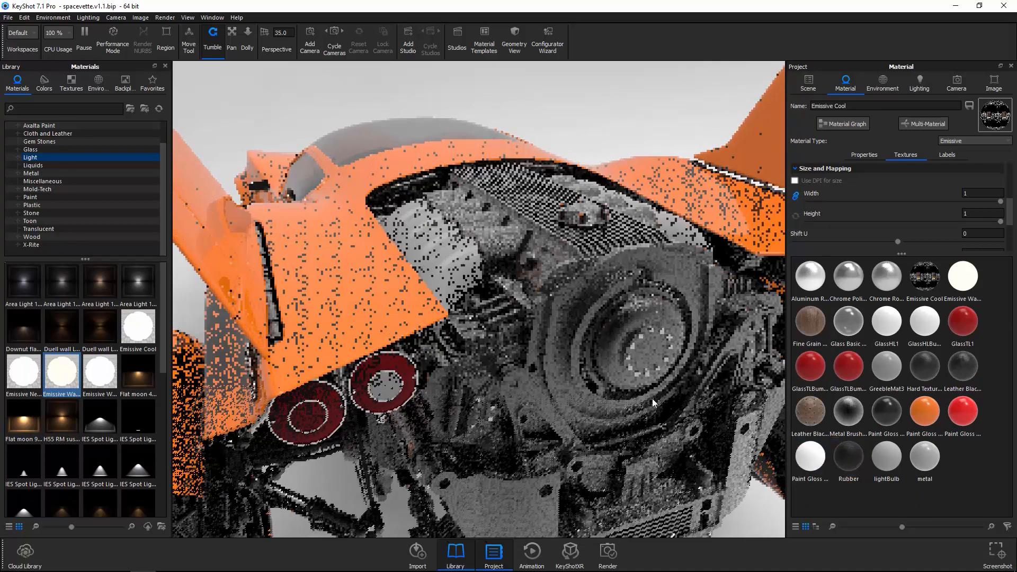
Step: Replace the metal material on the rear thruster's slatted fins with Iron Rough from the library's Metal Iron category
left_click_drag(364, 342, 433, 320)
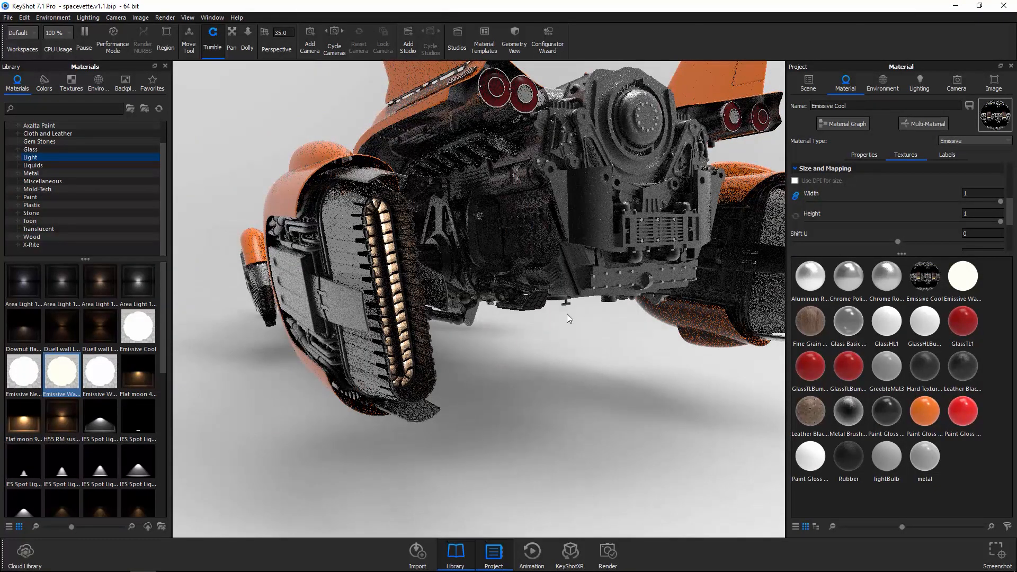
left_click_drag(573, 337, 724, 347)
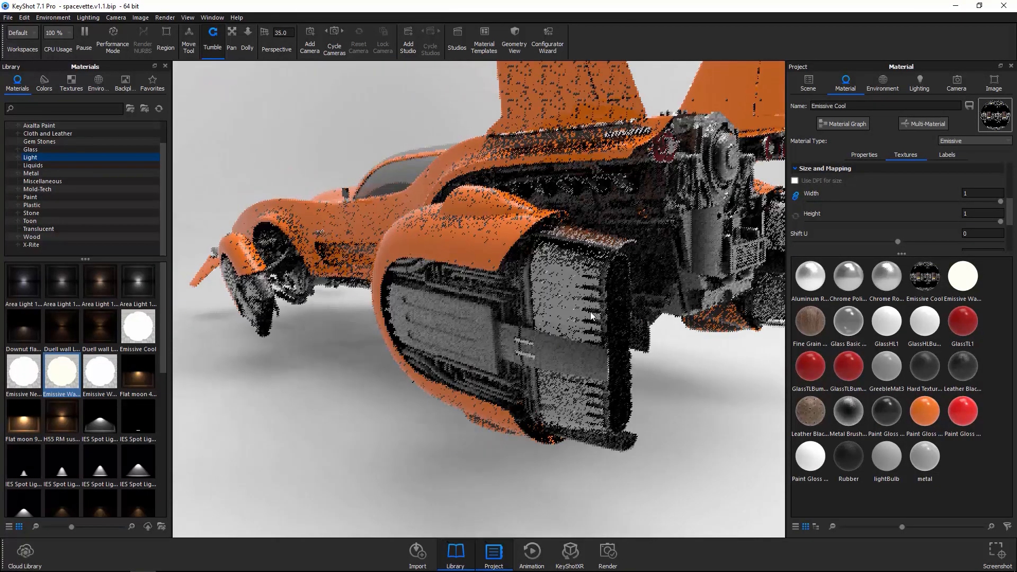
left_click(891, 370)
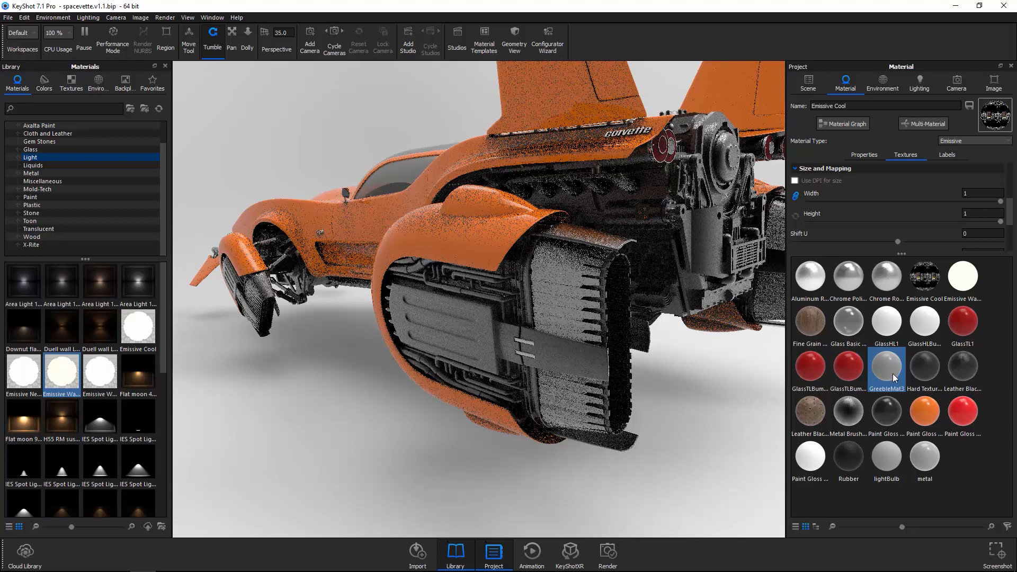
left_click(44, 174)
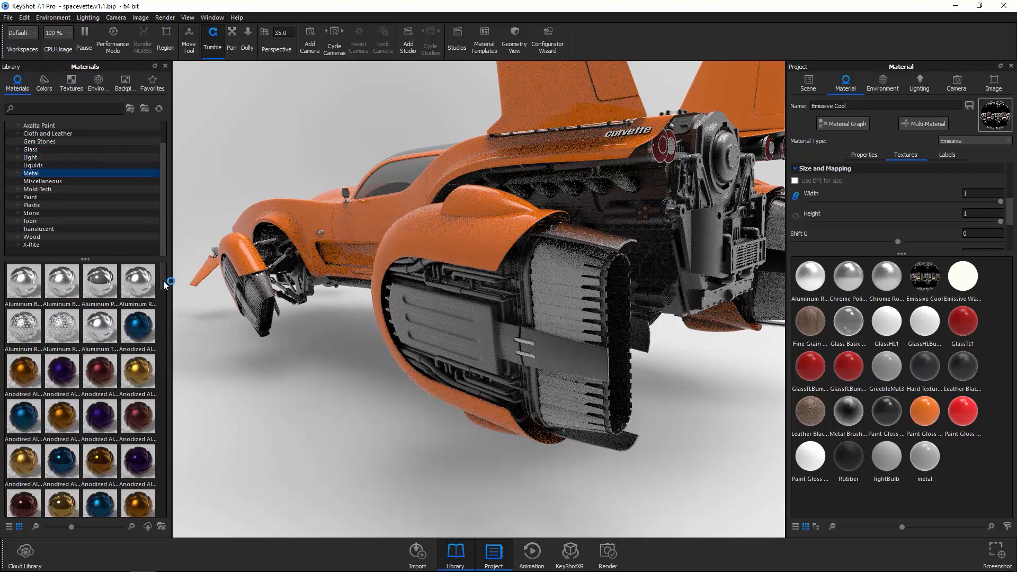
left_click_drag(165, 272, 166, 304)
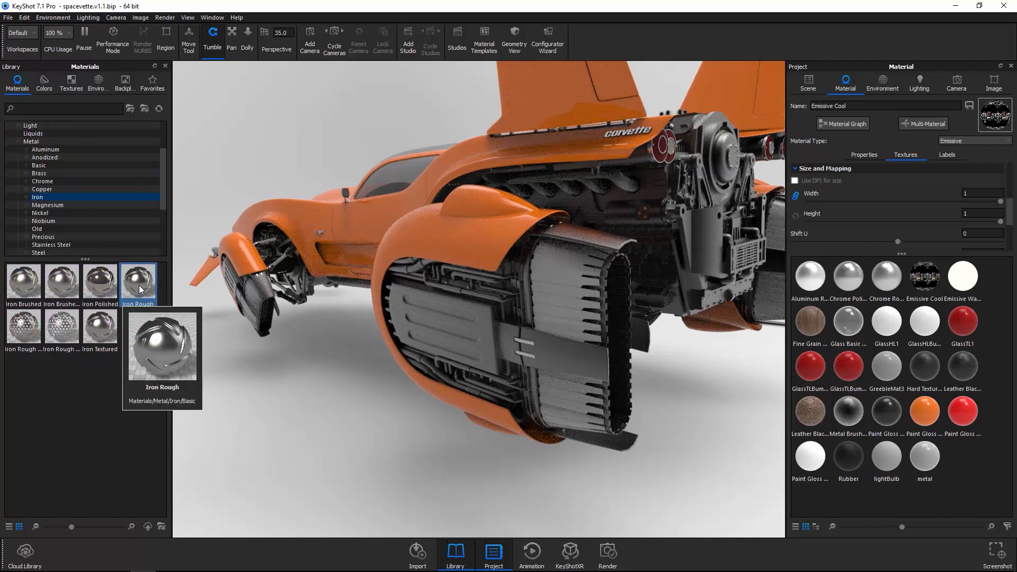
left_click_drag(139, 285, 571, 307)
Step: Examine the thruster fins, underbody and side of the car from several angles and check which scene materials remain unconverted
left_click_drag(548, 373, 738, 306)
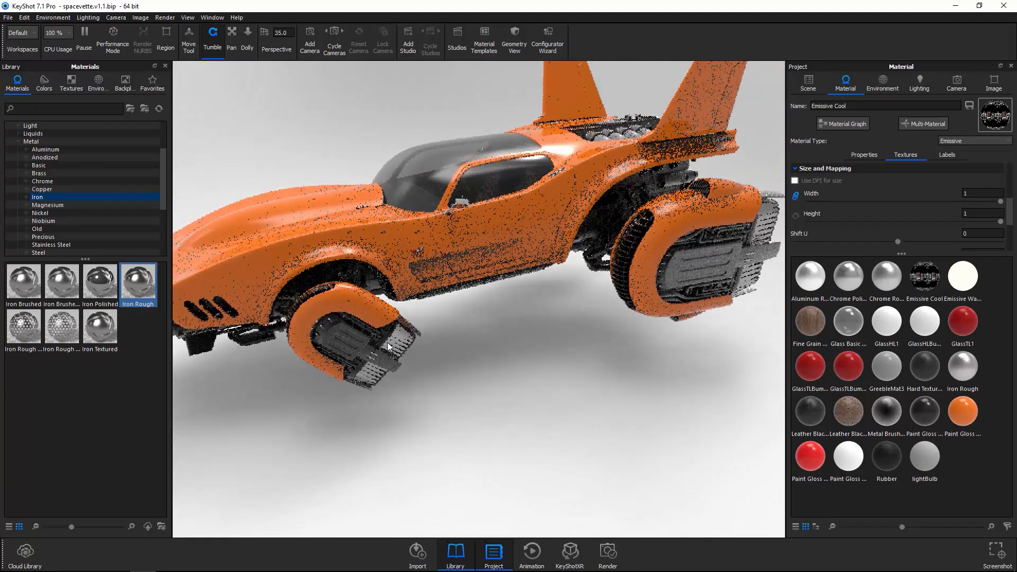
left_click_drag(656, 339, 408, 344)
left_click_drag(724, 358, 566, 338)
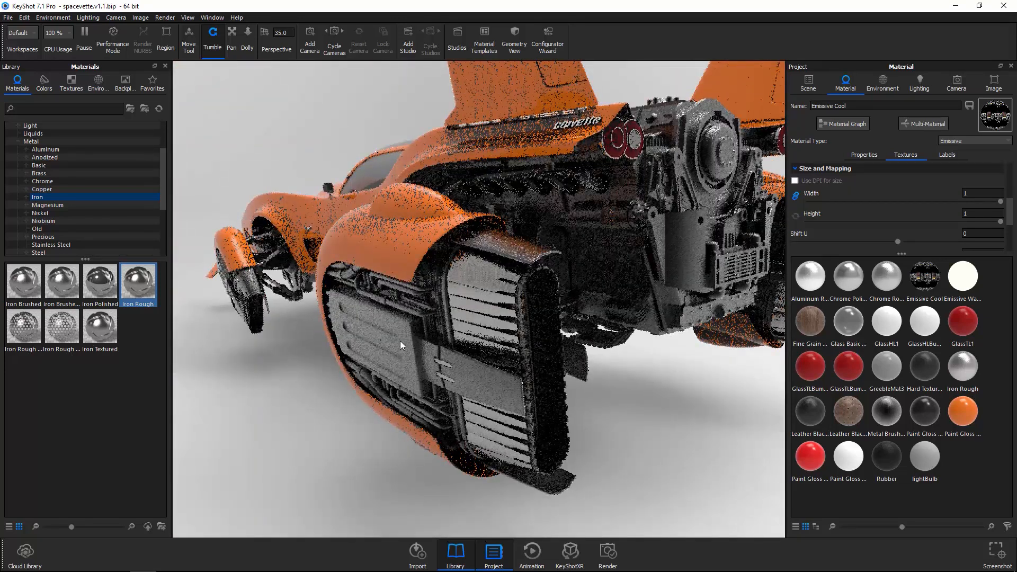
left_click_drag(476, 345, 396, 344)
scroll(615, 293, "down", 5)
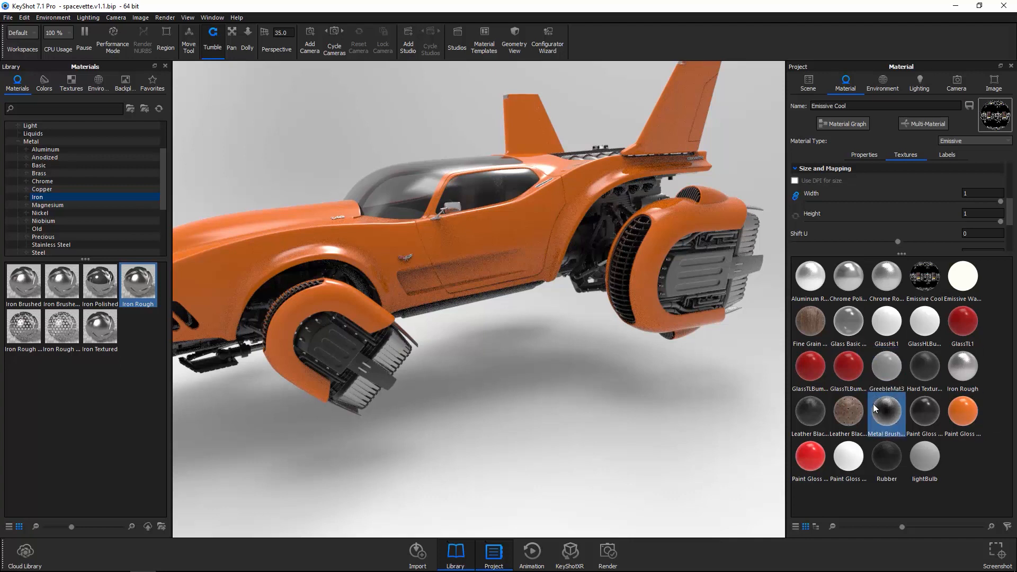
mouse_move(863, 399)
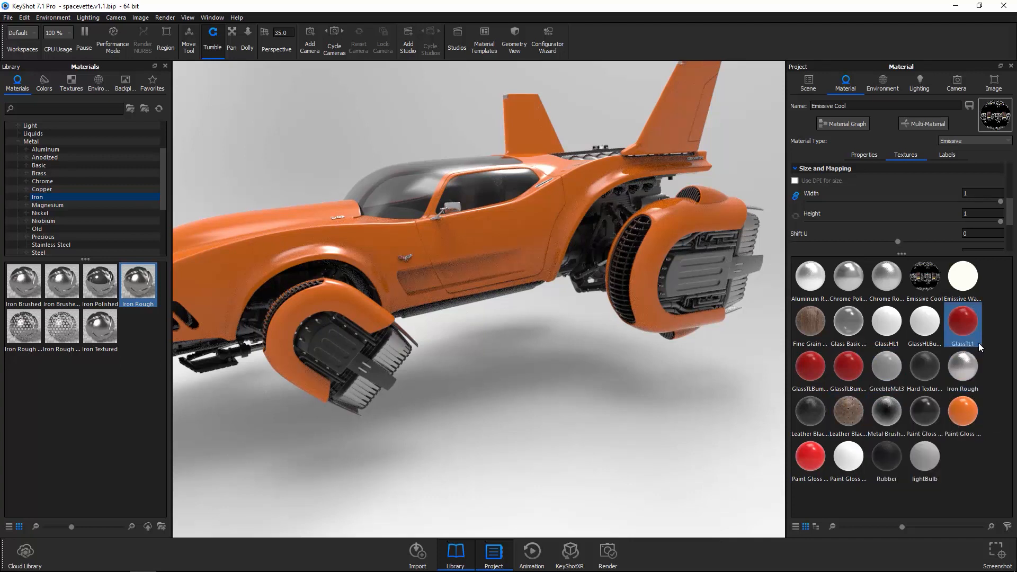
mouse_move(978, 343)
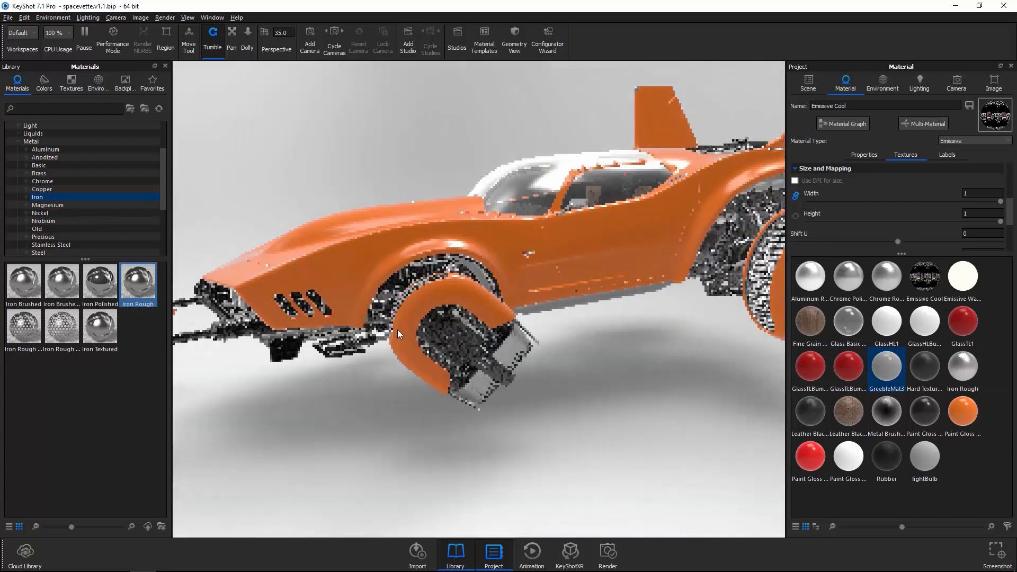
scroll(398, 330, "up", 4)
left_click_drag(552, 331, 543, 347)
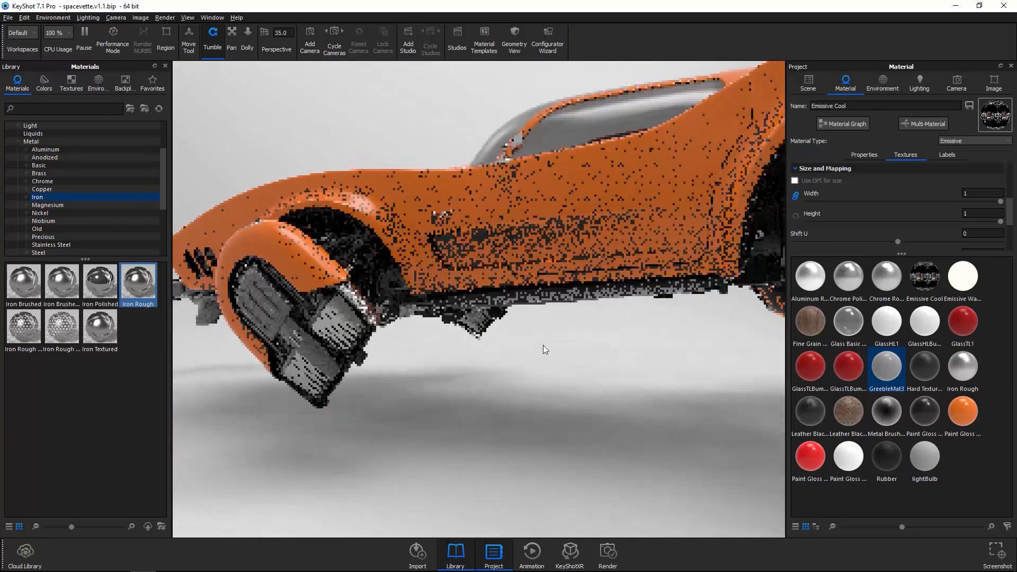
scroll(542, 347, "up", 3)
Step: Replace the scene's GreebleMat3 material with Paint Metallic Dark Cool Grey from the library's Paint category
left_click(18, 142)
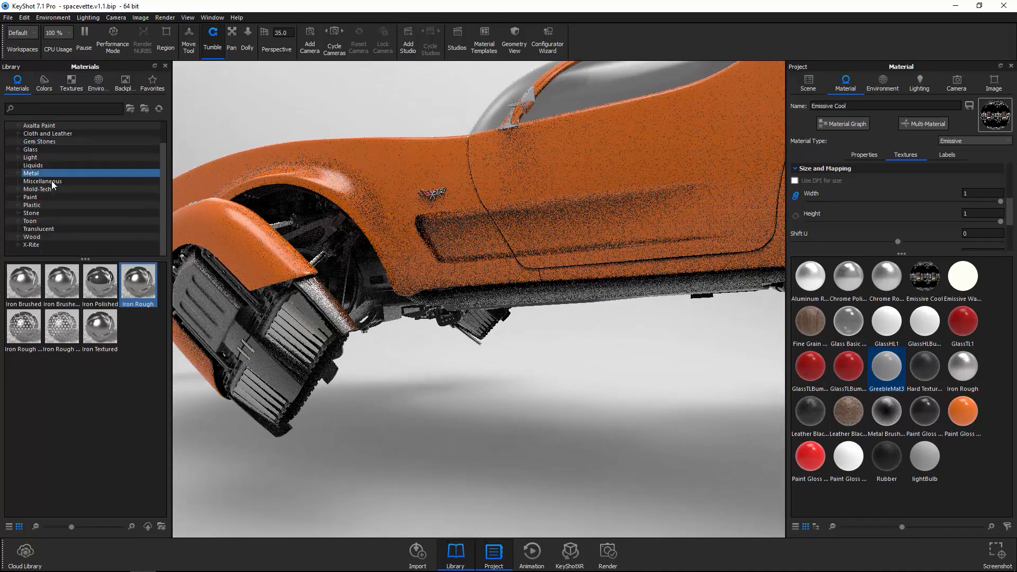
left_click(26, 198)
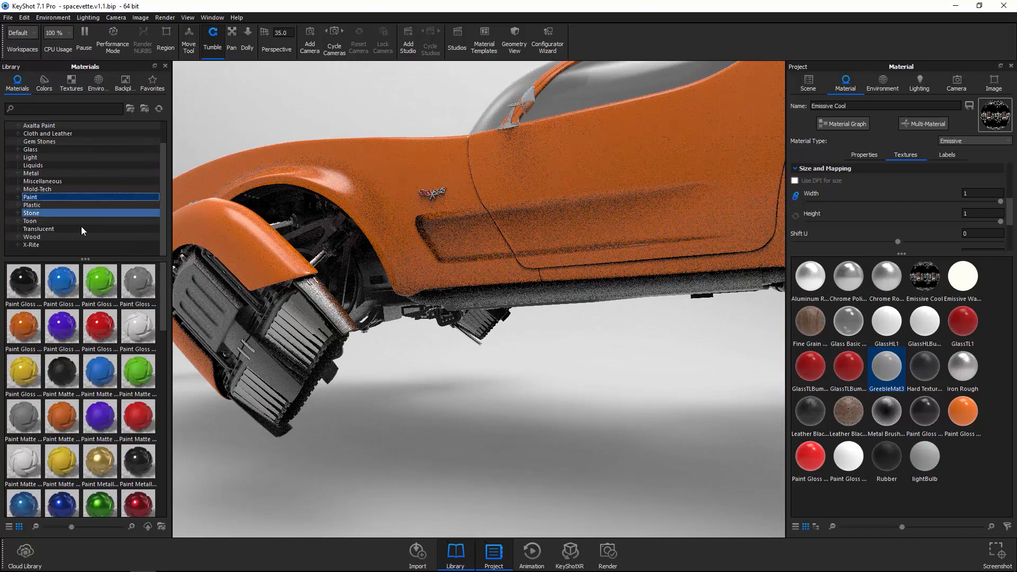
mouse_move(163, 305)
left_mouse_down()
mouse_move(169, 385)
mouse_move(167, 365)
left_mouse_up()
left_click(145, 320)
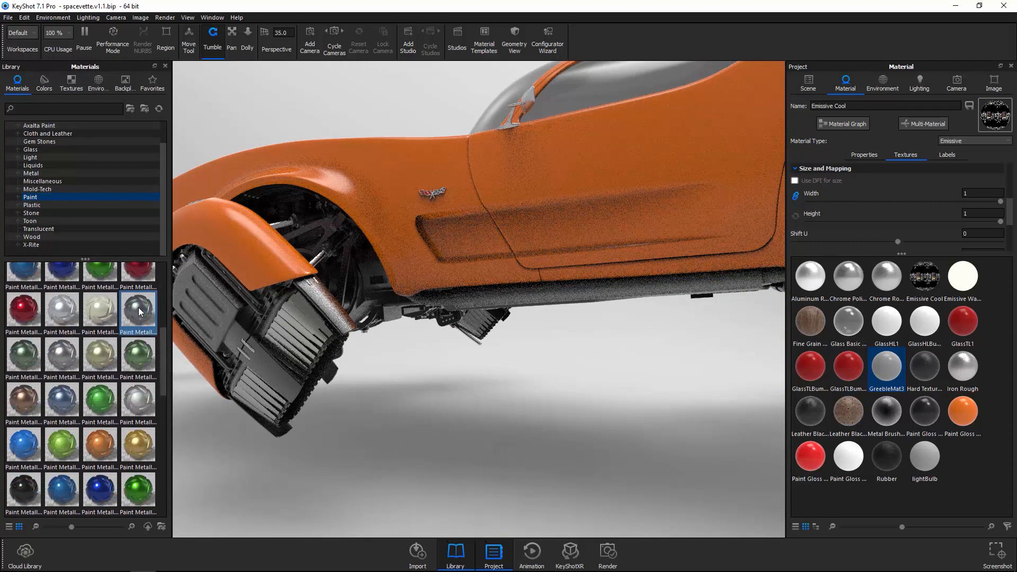
mouse_move(139, 311)
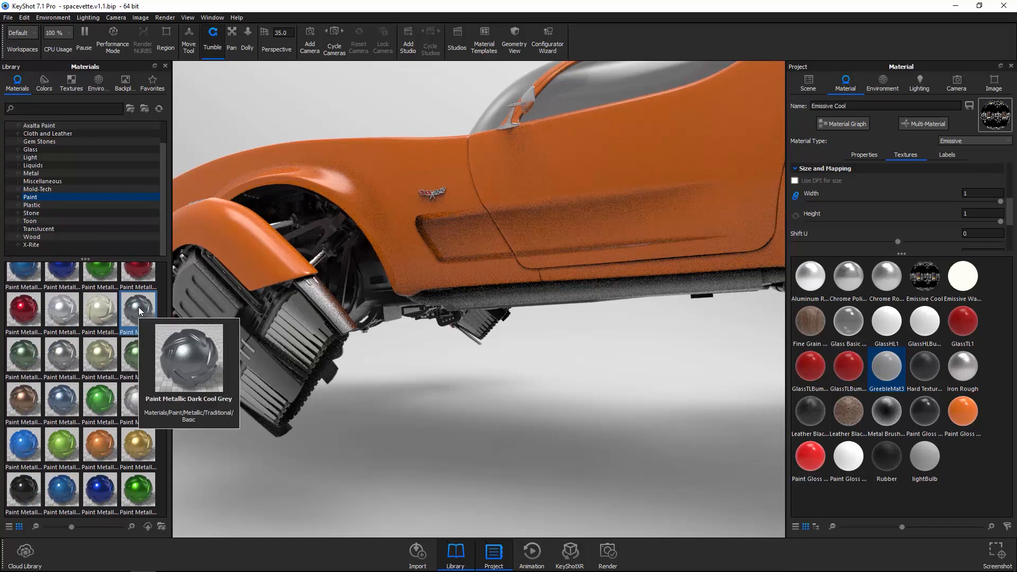
mouse_move(139, 306)
left_mouse_down()
mouse_move(470, 317)
mouse_move(567, 292)
mouse_move(628, 314)
mouse_move(587, 332)
mouse_move(677, 319)
mouse_move(718, 325)
left_mouse_up()
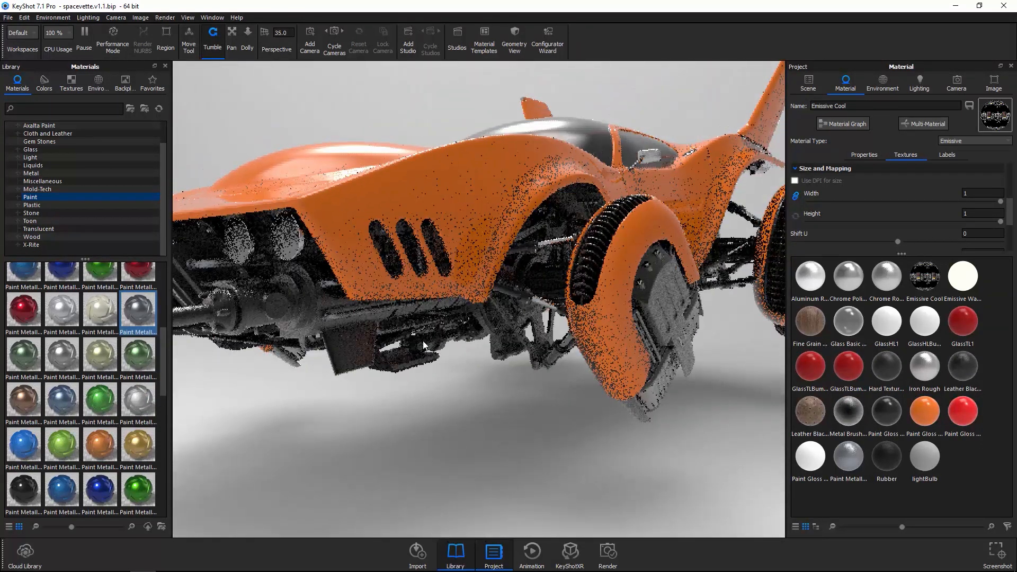
Step: Examine the headlights and rear of the car, and compare the emissive materials in the library's Light category
left_click_drag(509, 349, 540, 399)
scroll(540, 396, "up", 3)
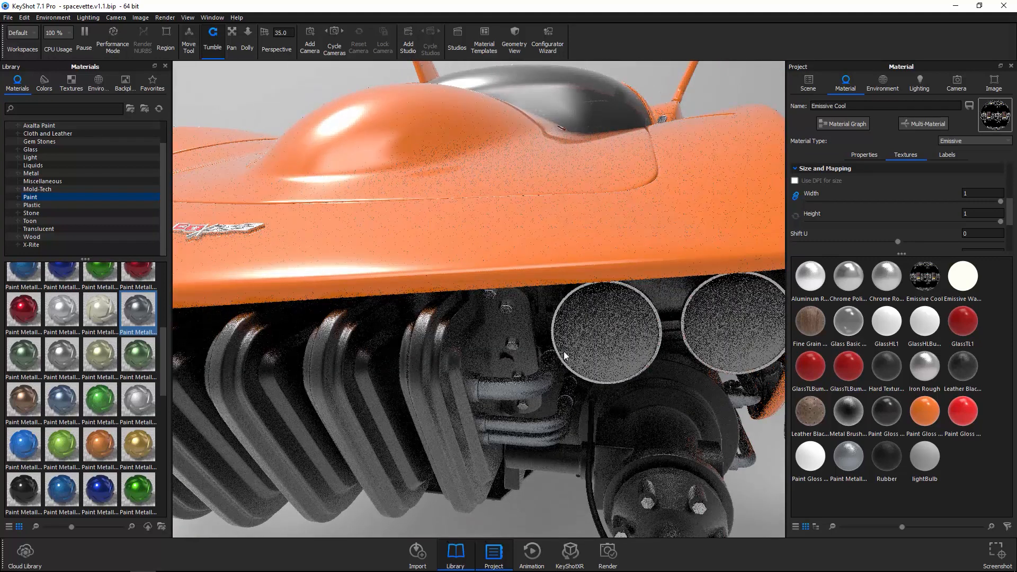
mouse_move(623, 421)
left_mouse_down()
mouse_move(571, 408)
mouse_move(421, 417)
mouse_move(580, 406)
mouse_move(567, 376)
mouse_move(663, 387)
left_mouse_up()
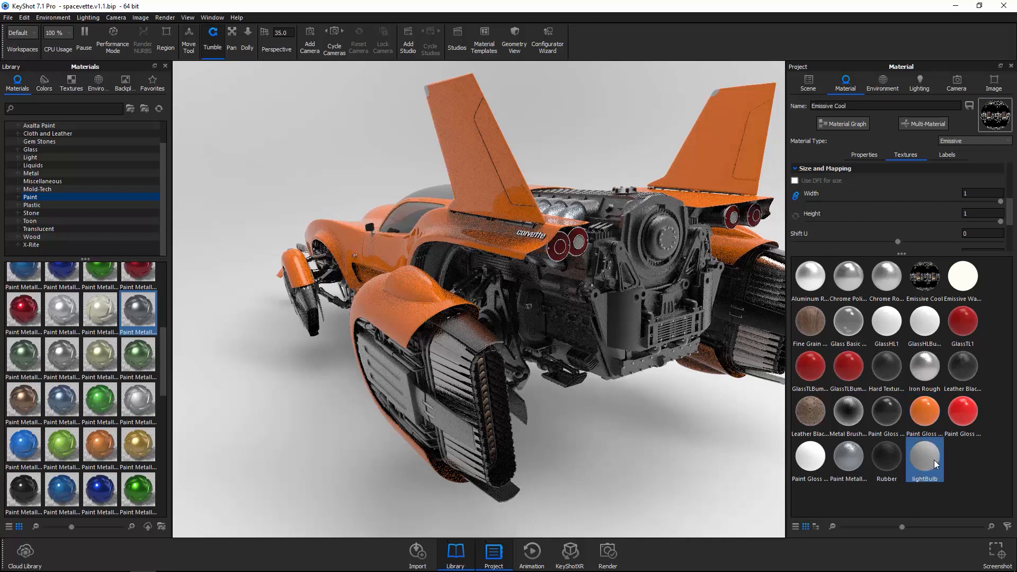
mouse_move(935, 465)
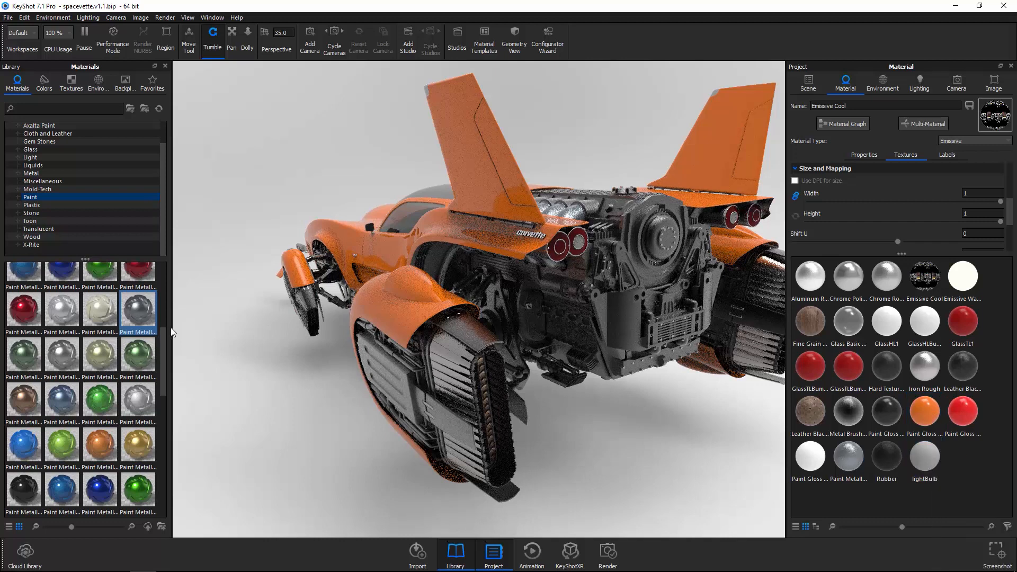
left_click(31, 158)
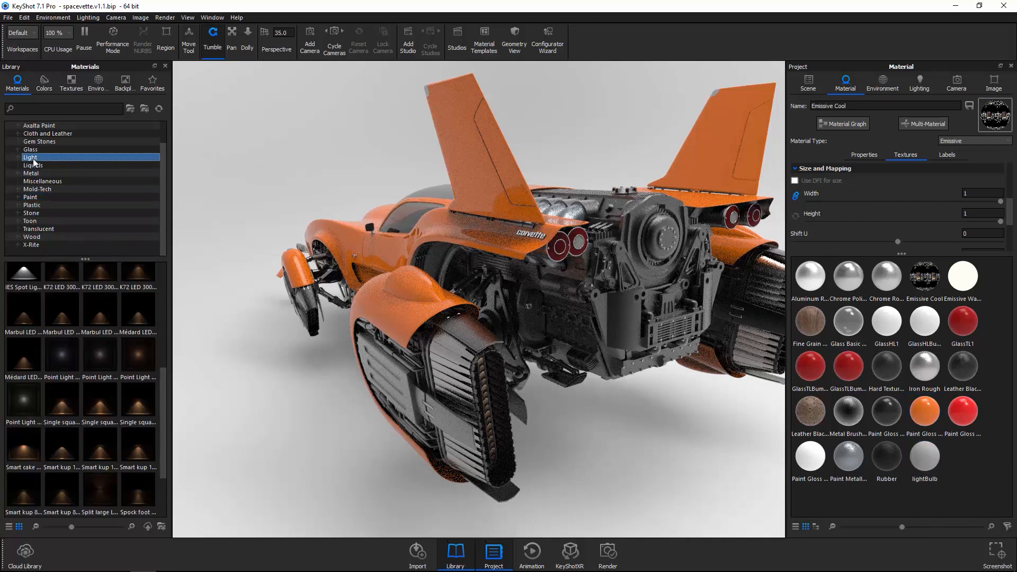
scroll(164, 383, "up", 5)
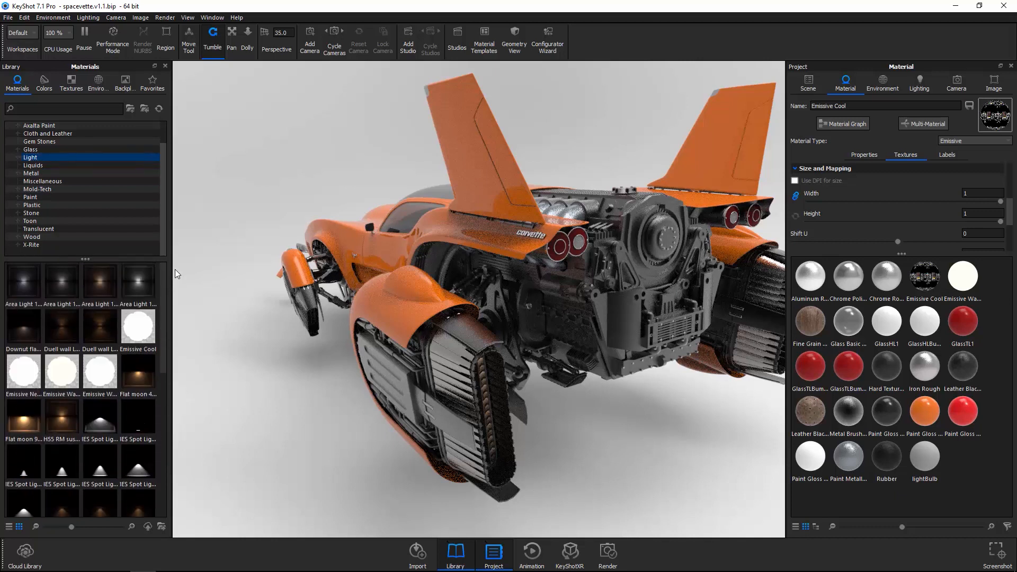
left_click(103, 374)
mouse_move(102, 374)
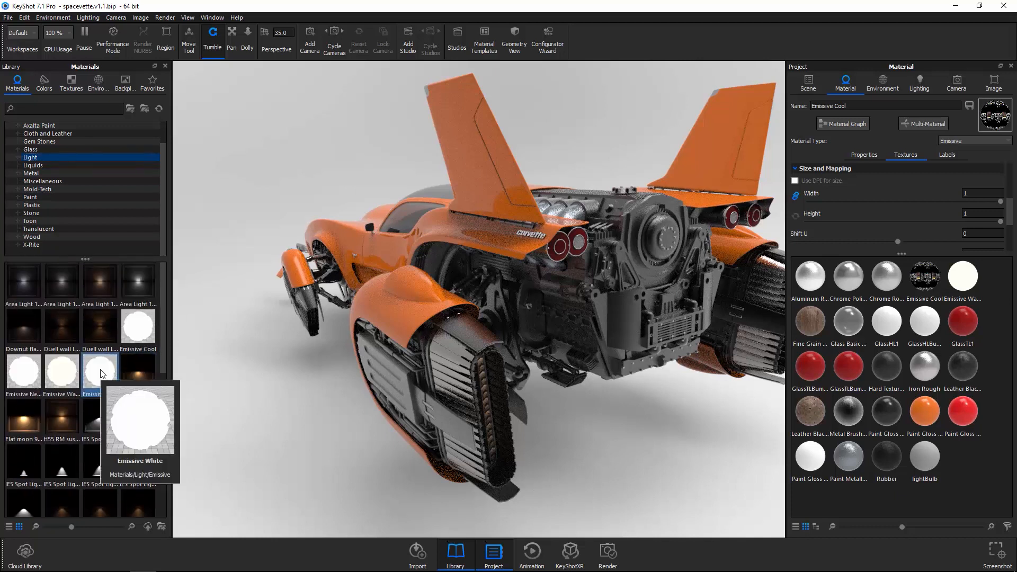
mouse_move(69, 374)
mouse_move(27, 374)
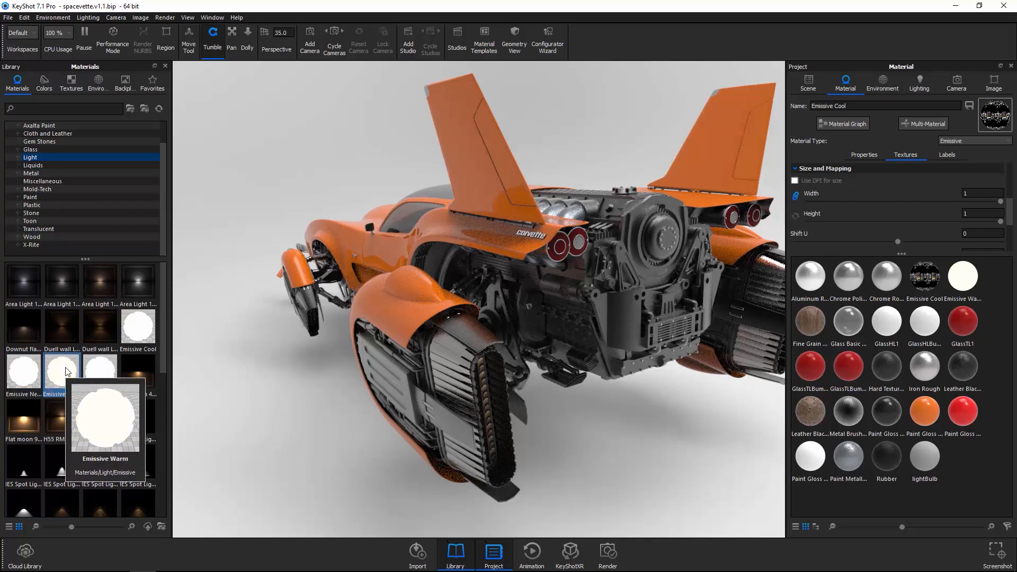
Step: Set the color of the scene's Emissive Warm material to hue 27° and saturation 52%
left_click(974, 283)
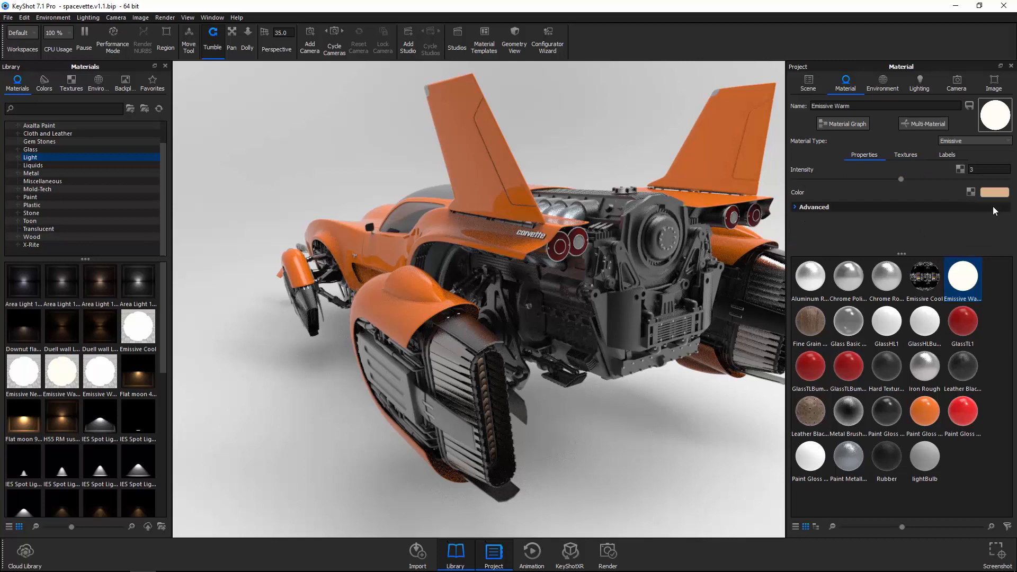
left_click(990, 193)
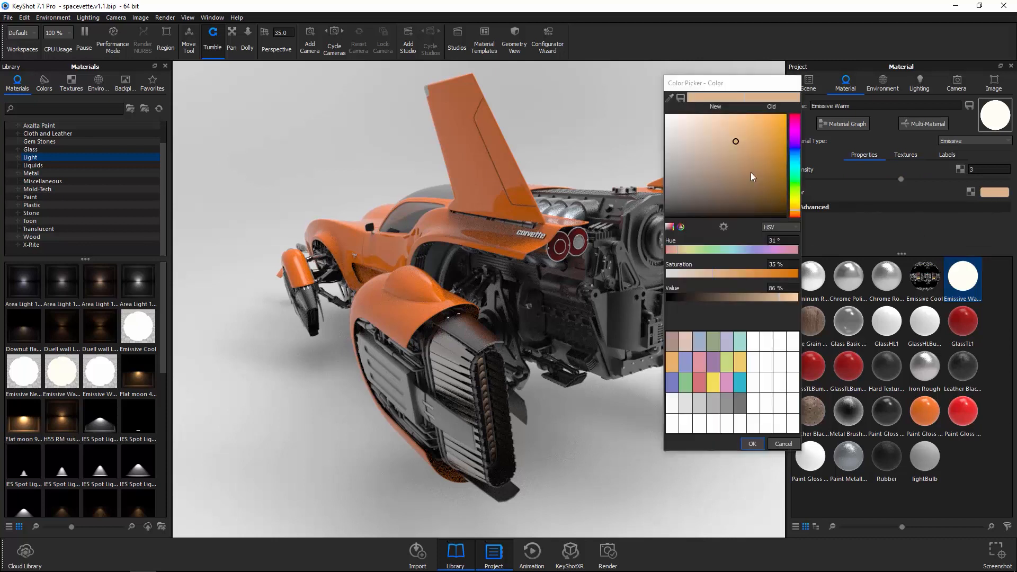
left_click_drag(799, 208, 800, 211)
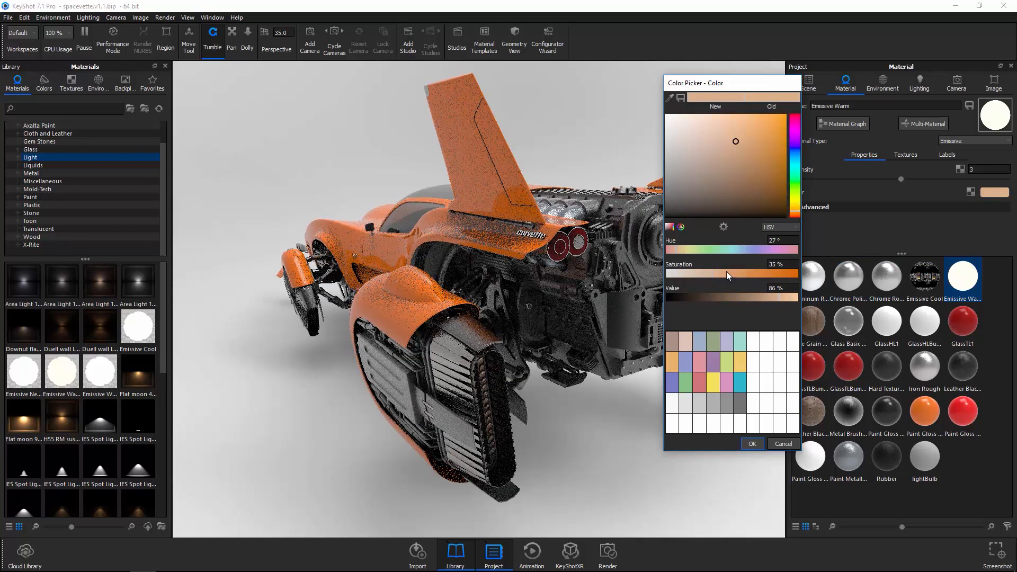
left_click_drag(727, 271, 734, 272)
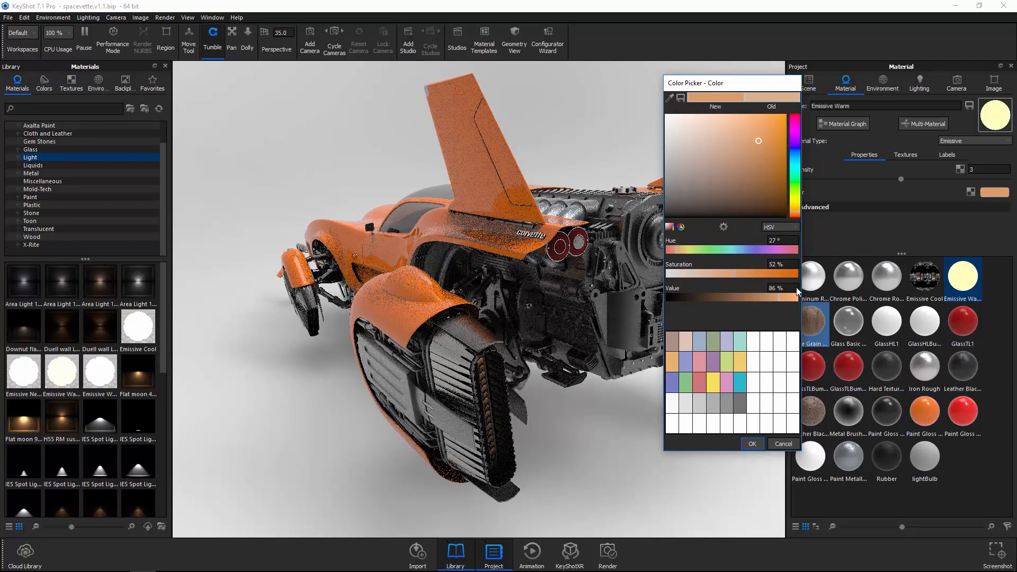
left_click(753, 443)
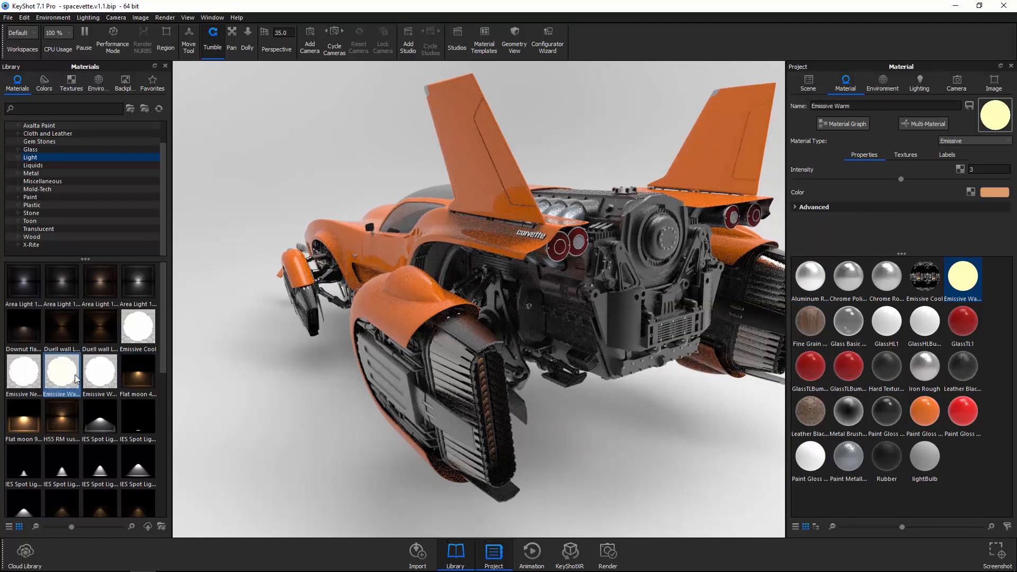
Step: Replace the scene's lightBulb material with Emissive Warm from the library's Light category
mouse_move(63, 379)
left_mouse_down()
mouse_move(824, 517)
mouse_move(827, 480)
mouse_move(920, 389)
mouse_move(961, 435)
mouse_move(929, 461)
left_mouse_up()
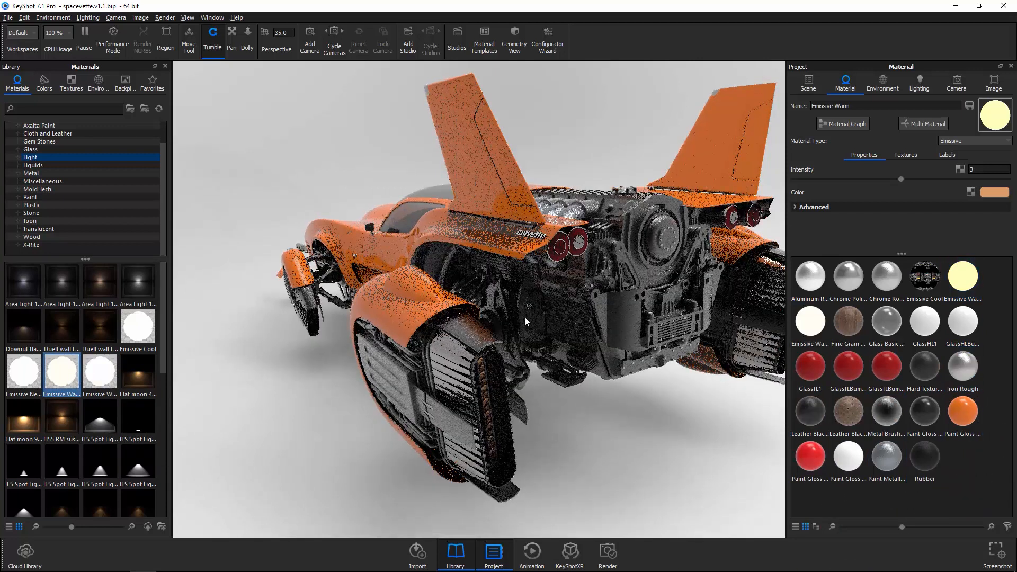
left_click_drag(542, 280, 503, 334)
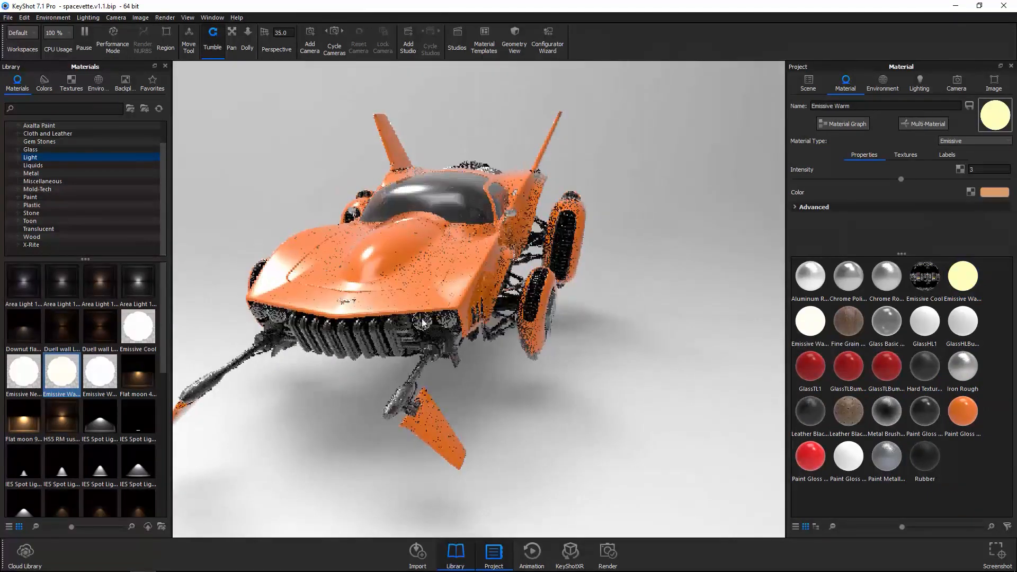
left_click_drag(561, 352, 654, 412)
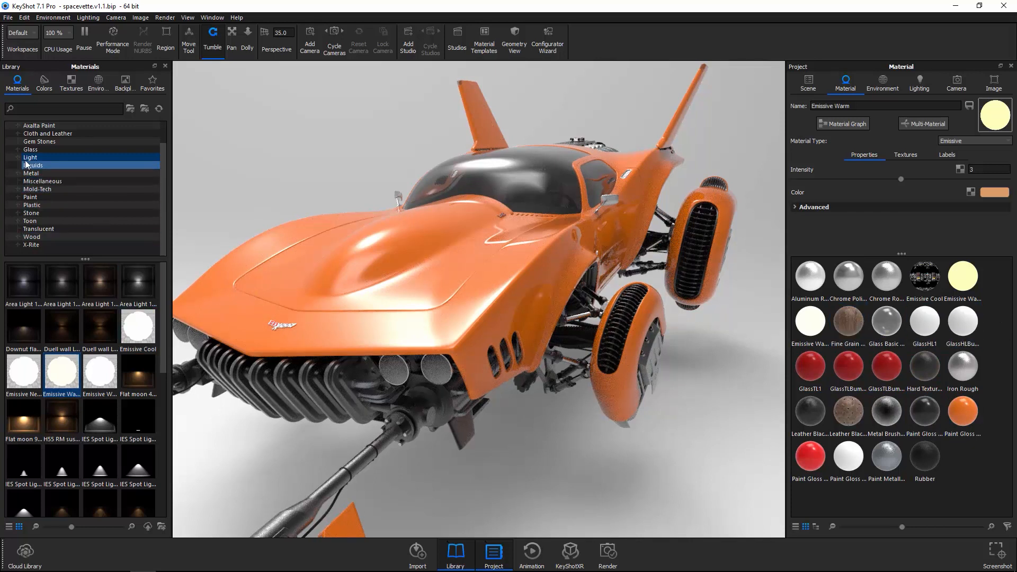
Step: Replace the scene's GlassHL1 headlight material with Glass Basic Black from the library's Glass category
left_click(53, 150)
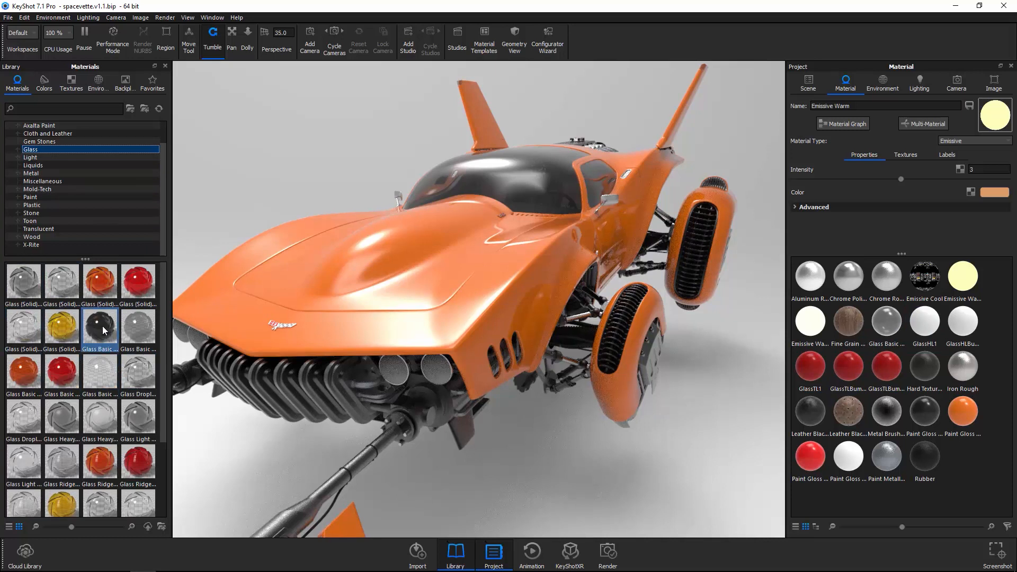
mouse_move(104, 330)
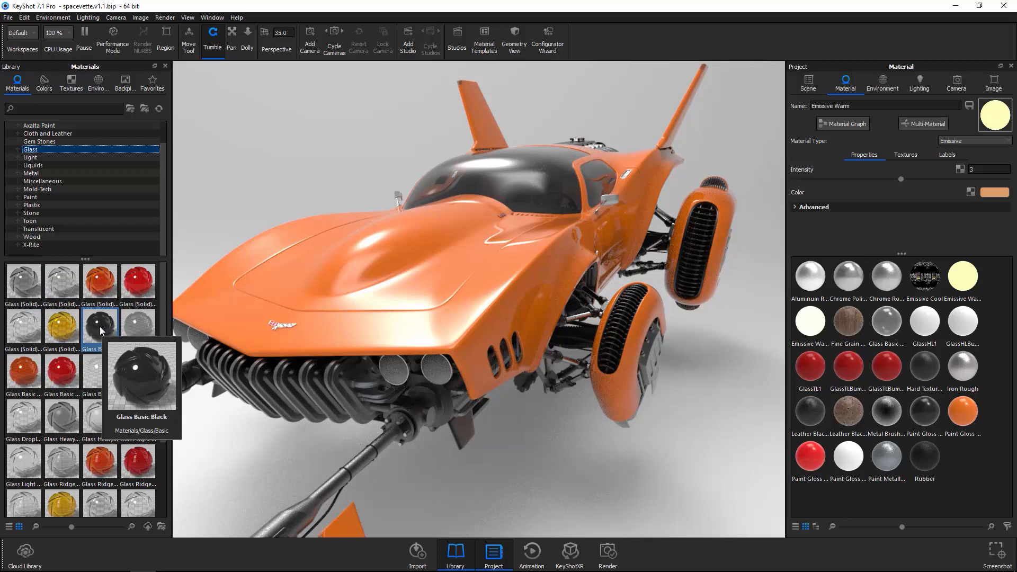
left_click_drag(99, 326, 928, 325)
Step: Replace the scene's headlight bump glass material with Glass Basic Black and rename it Glass Basic Black BUMP
scroll(602, 406, "up", 5)
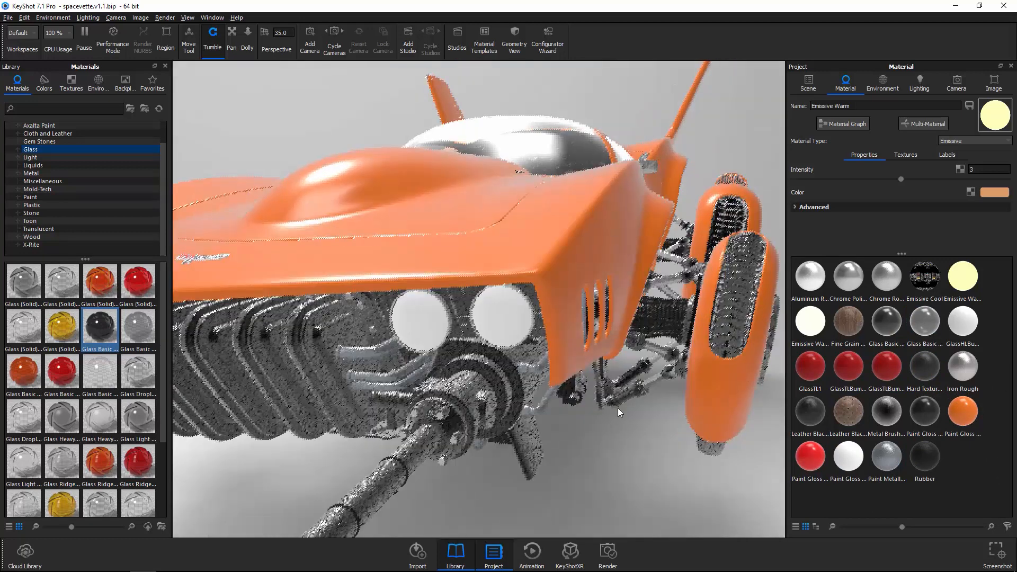
right_click_drag(618, 408, 712, 465, "alt")
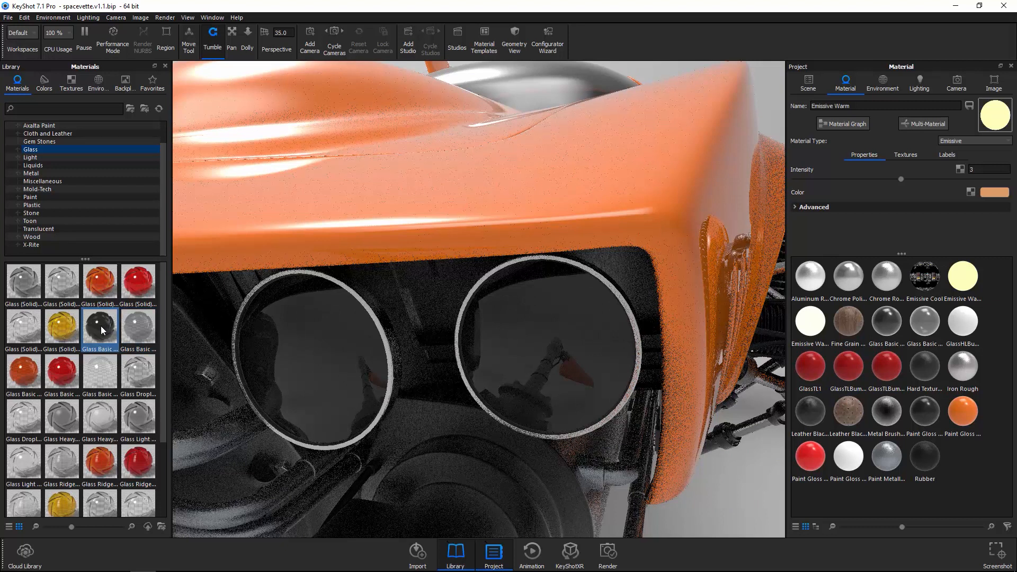
mouse_move(102, 331)
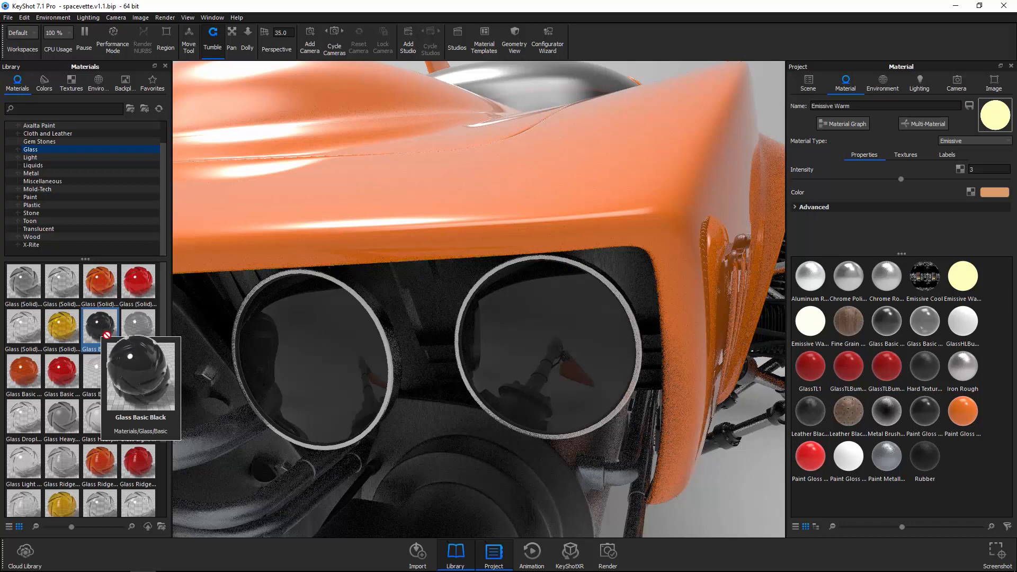
left_click_drag(101, 330, 920, 322)
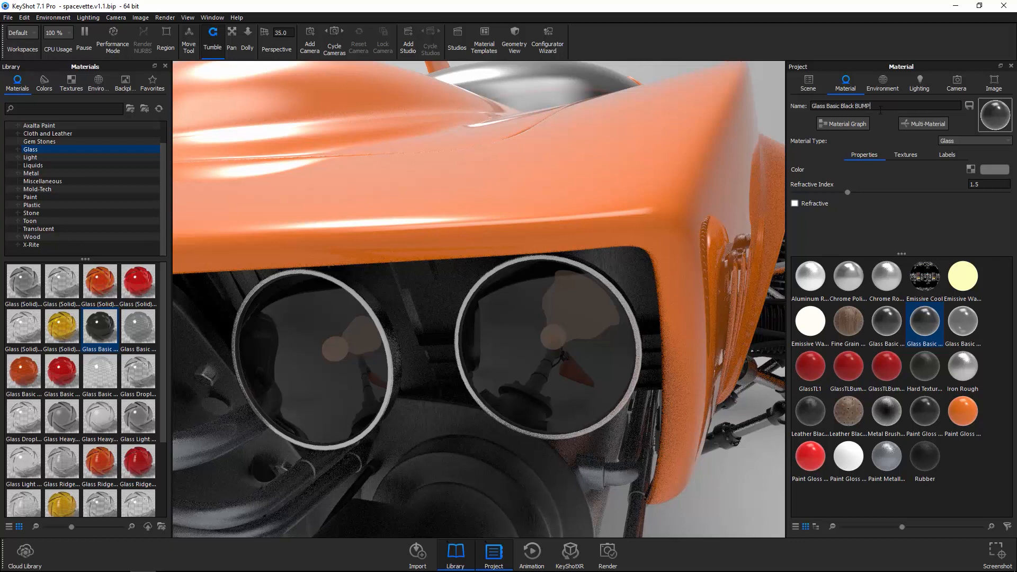
Step: Load headlightBump.tif as the bump texture of the Glass Basic Black BUMP material
left_click(915, 157)
left_click(903, 190)
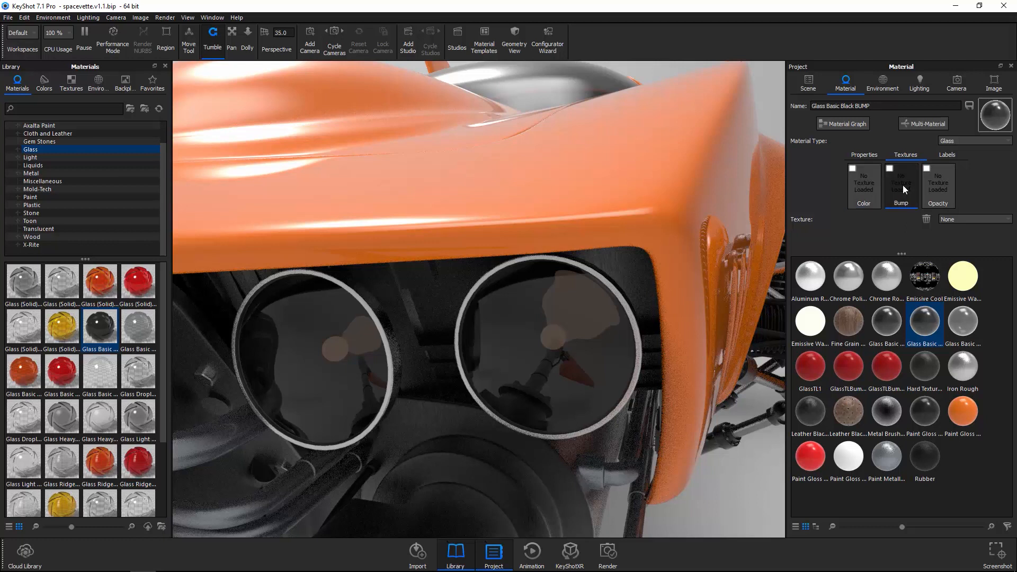
double_click(904, 189)
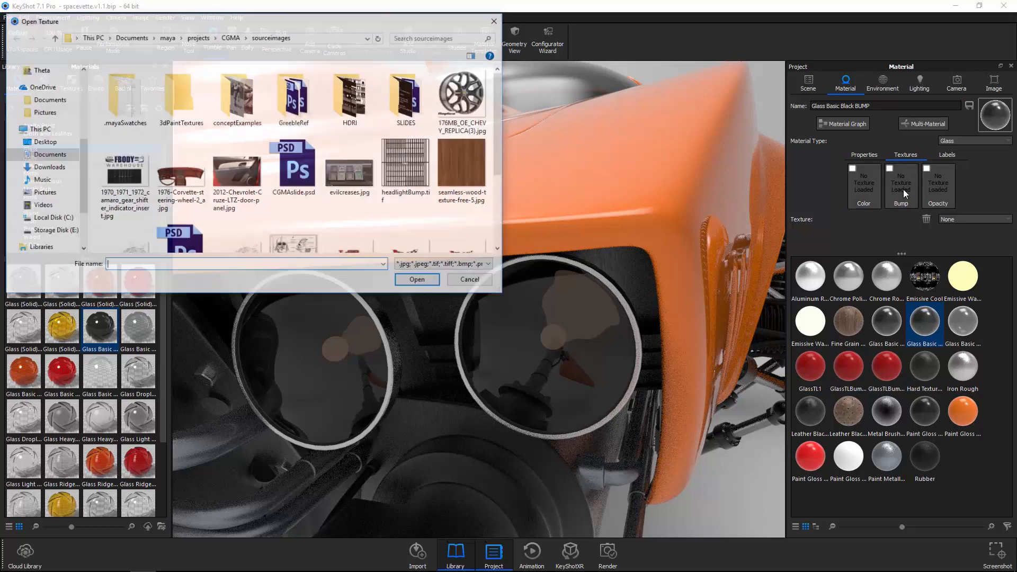
left_click(407, 164)
left_click(418, 280)
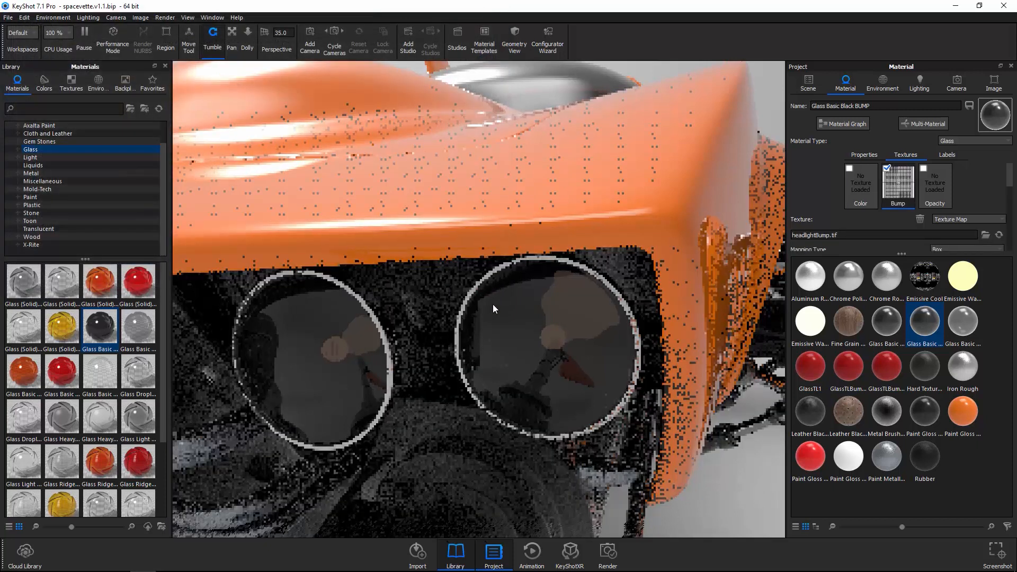
Step: Set the headlightBump.tif texture's mapping type to UV and review its size and bump settings
left_click_drag(1009, 182, 1009, 220)
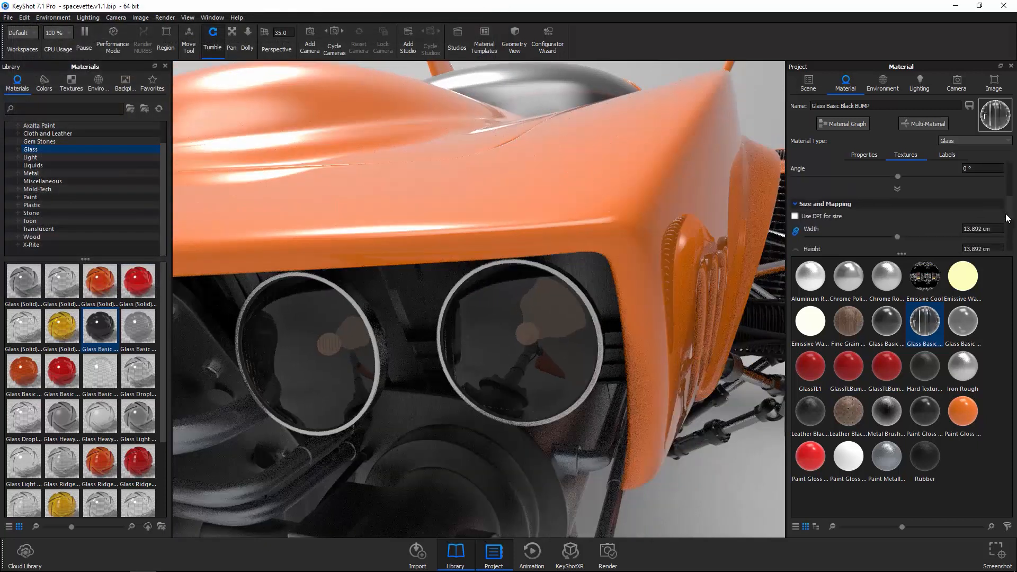
scroll(1010, 223, "up", 3)
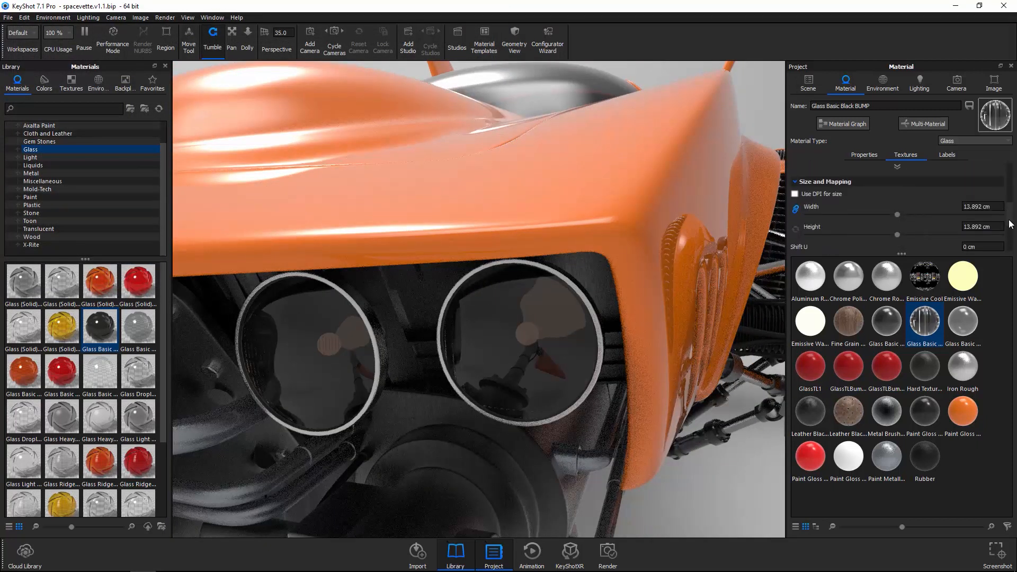
left_click(968, 230)
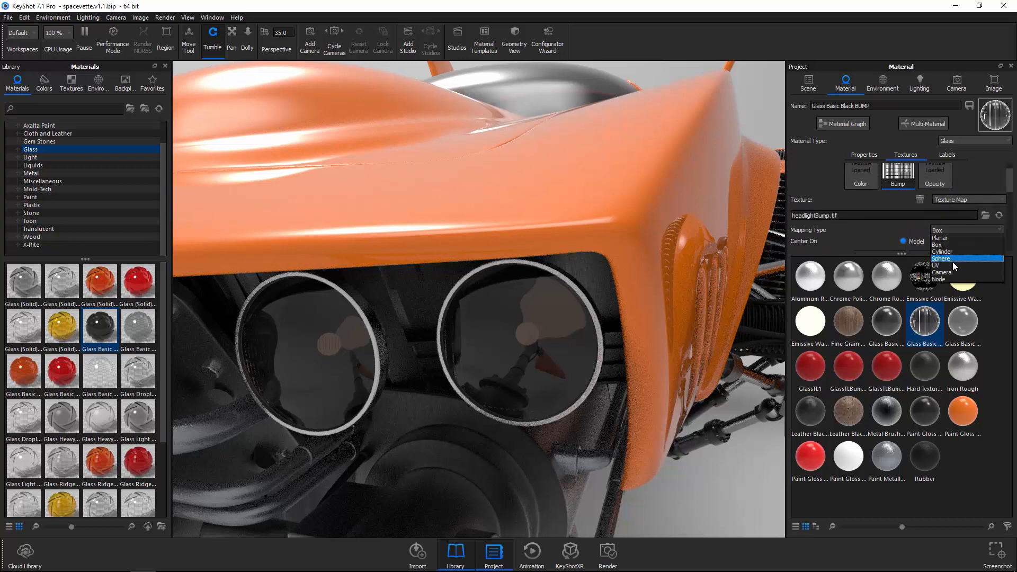
left_click(953, 262)
left_click_drag(968, 205, 984, 202)
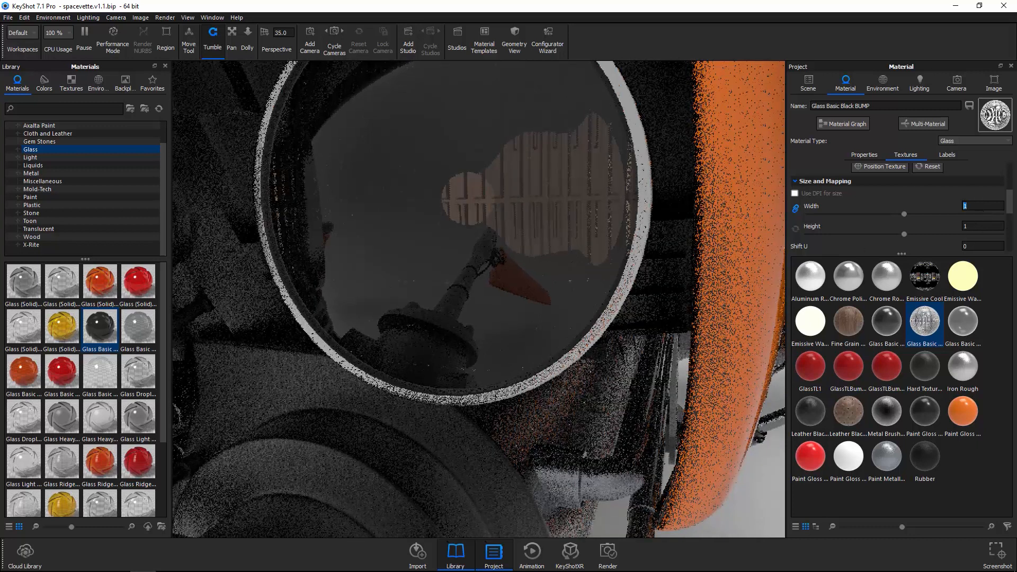
left_click_drag(1008, 201, 1016, 239)
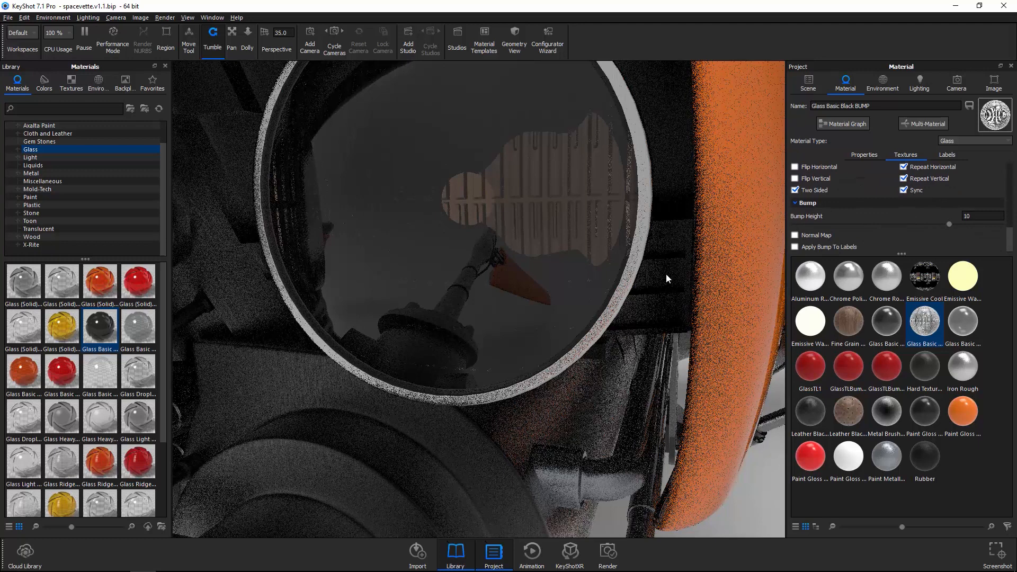
Step: Examine the bump pattern on the headlight glass from several distances and angles
scroll(636, 268, "down", 10)
left_click_drag(535, 243, 604, 335)
scroll(548, 308, "up", 5)
scroll(604, 335, "up", 5)
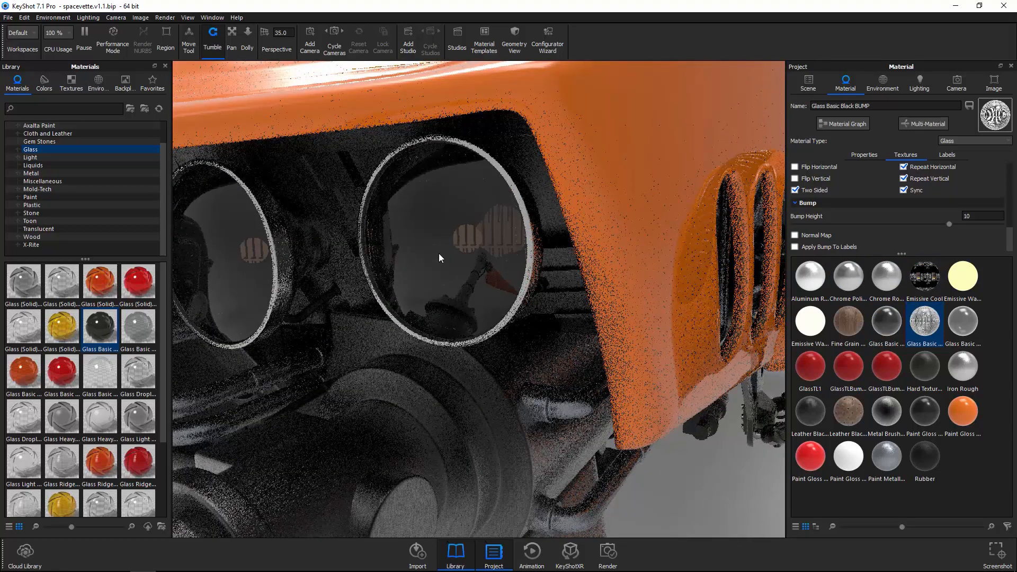
scroll(611, 250, "down", 3)
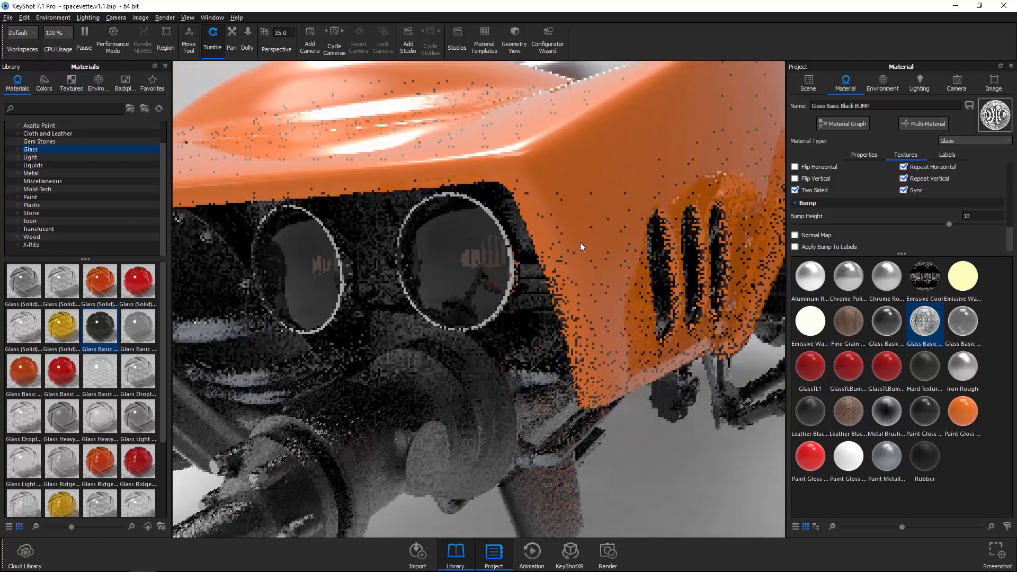
left_click_drag(549, 238, 572, 243)
scroll(657, 278, "up", 3)
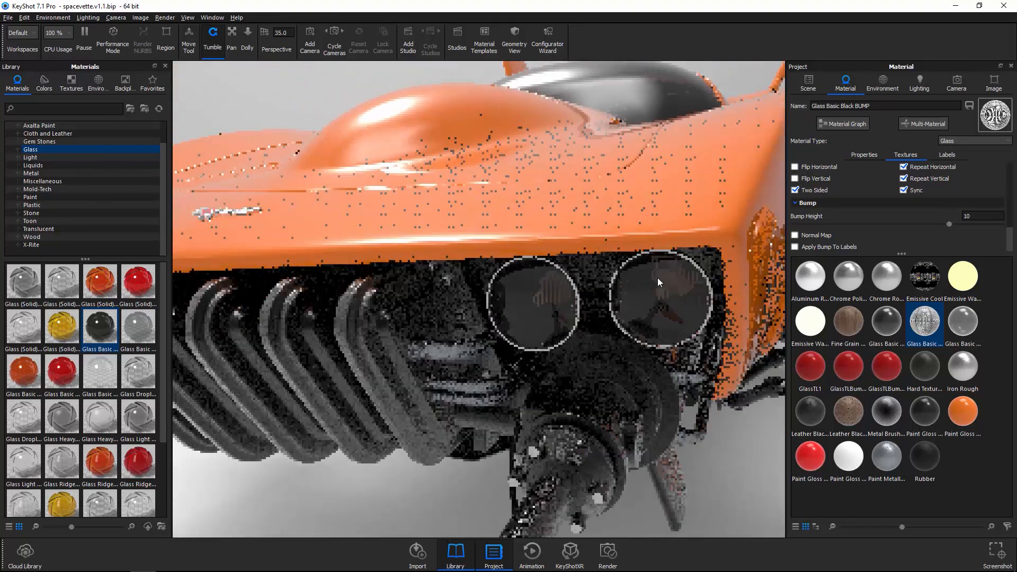
Step: Replace the scene's GlassTL1 taillight material with Glass Basic Red from the library's Glass category
scroll(657, 278, "down", 5)
left_click_drag(657, 278, 536, 264)
scroll(571, 265, "up", 3)
middle_click_drag(604, 217, 594, 300)
scroll(584, 284, "up", 5)
scroll(595, 302, "up", 3)
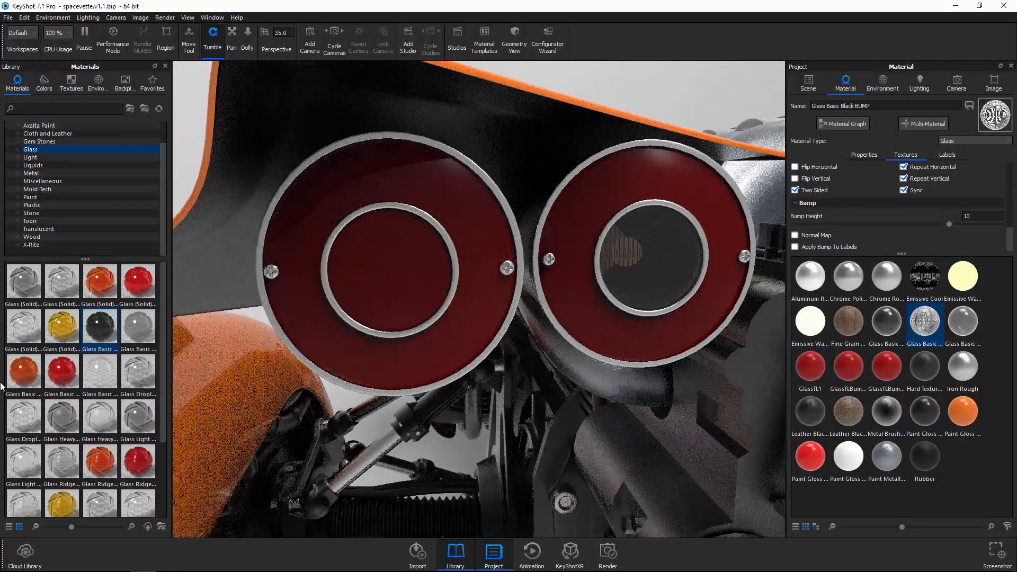
mouse_move(58, 390)
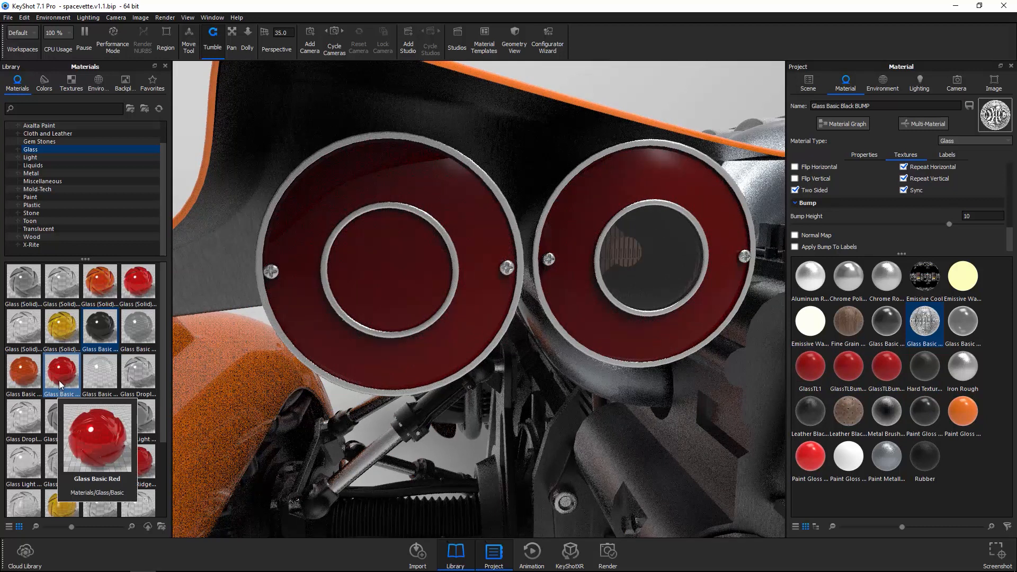
left_click_drag(60, 385, 815, 370)
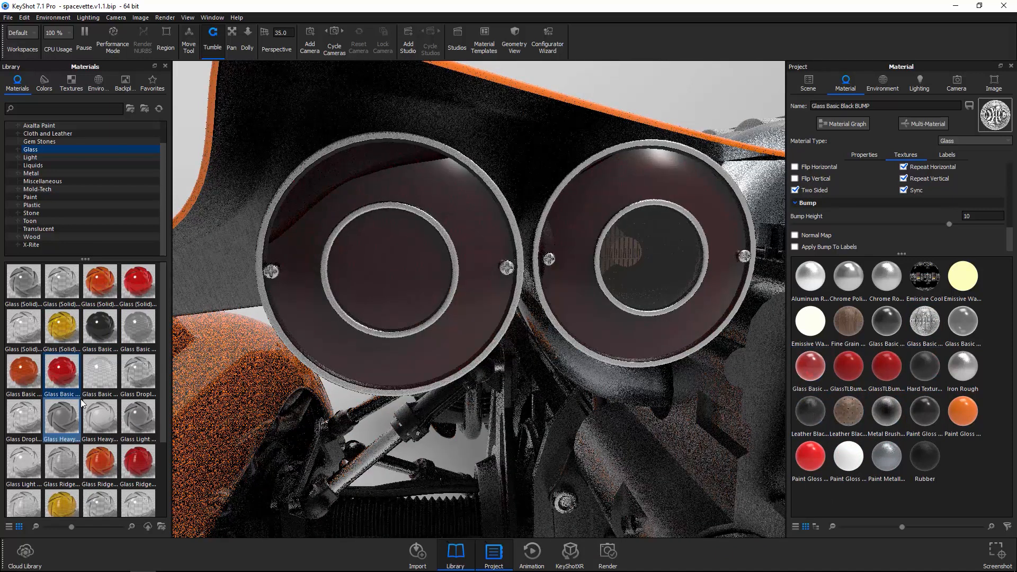
Step: Replace the outer taillight's GlassTL bump material with the library's Glass Basic Red and rename it Glass Basic Red BUMP1
mouse_move(854, 371)
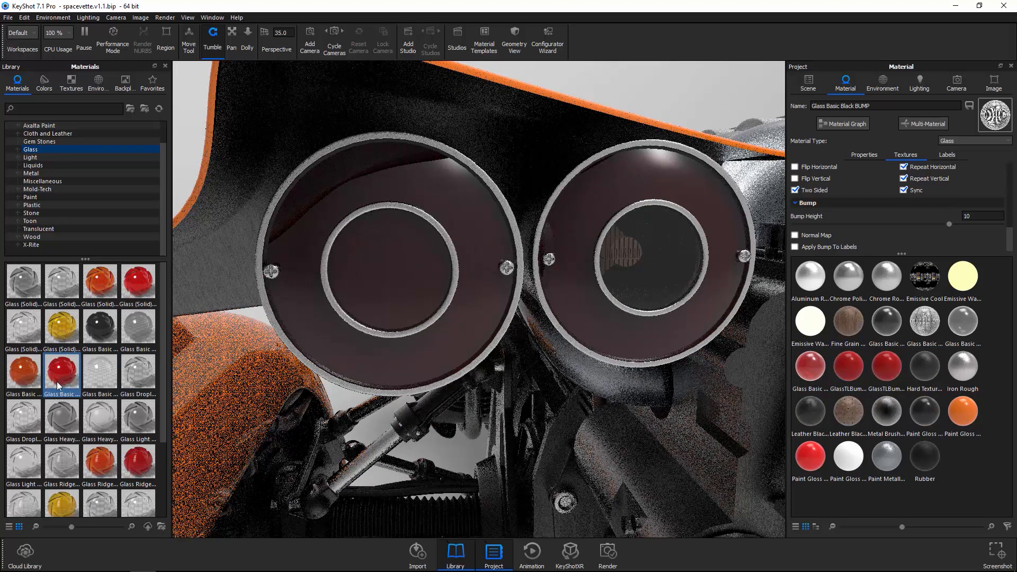
left_click_drag(58, 378, 850, 371)
double_click(849, 370)
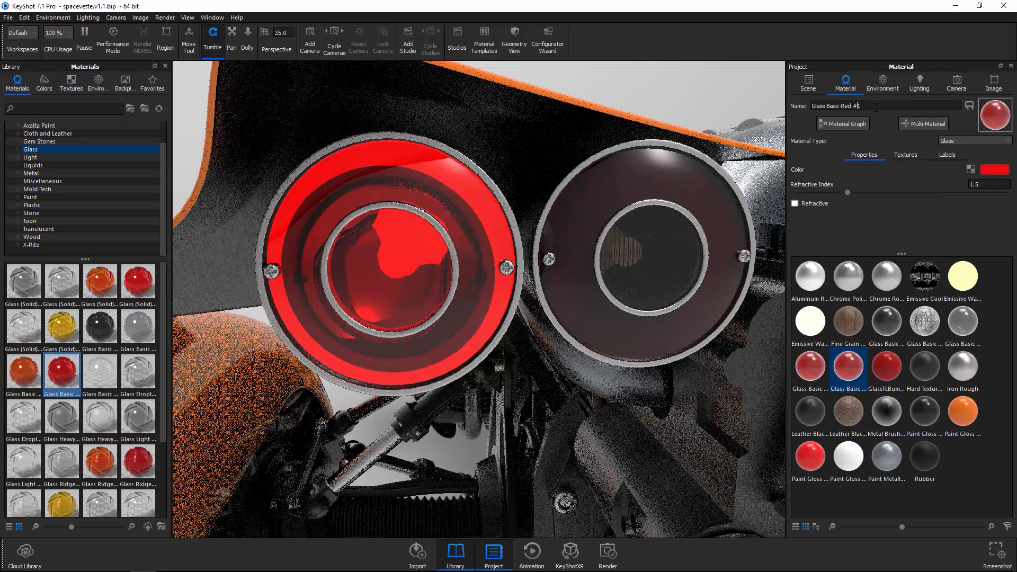
type("BUMP")
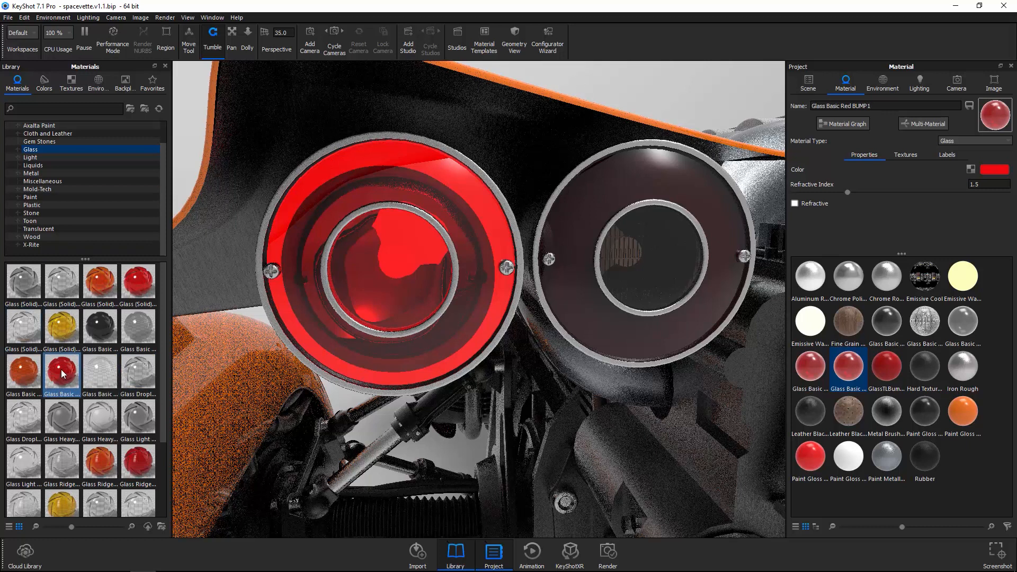
Step: Replace the remaining GlassTL bump material with the library's Glass Basic Red and rename it Glass Basic Red BUMP2
left_click_drag(62, 373, 888, 371)
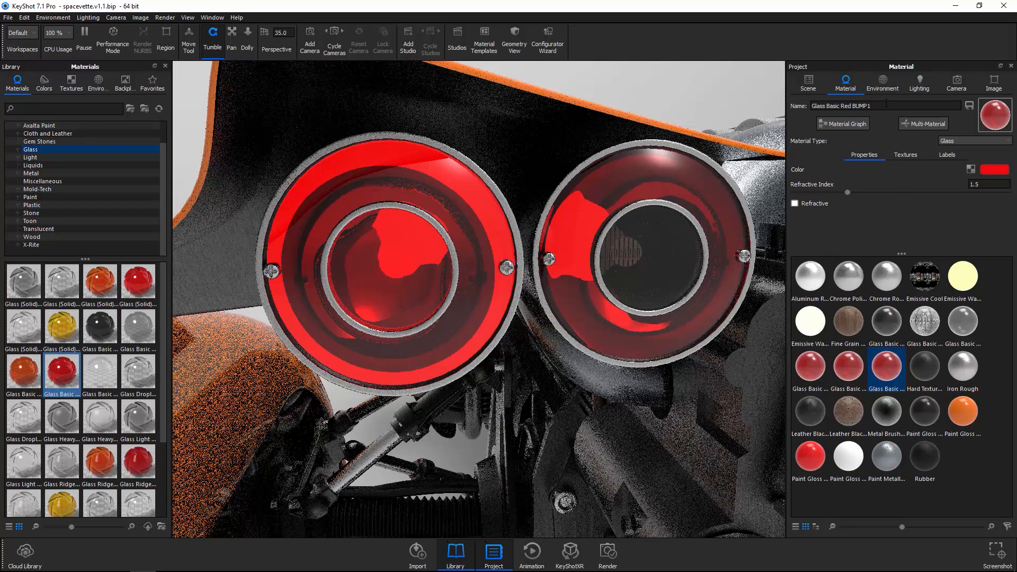
left_click(852, 367)
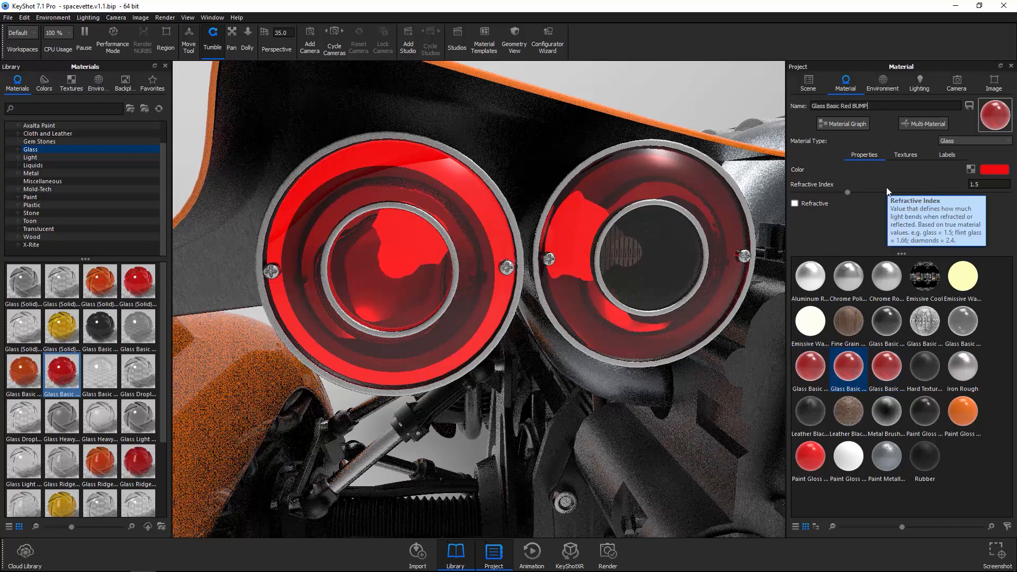
key("Return")
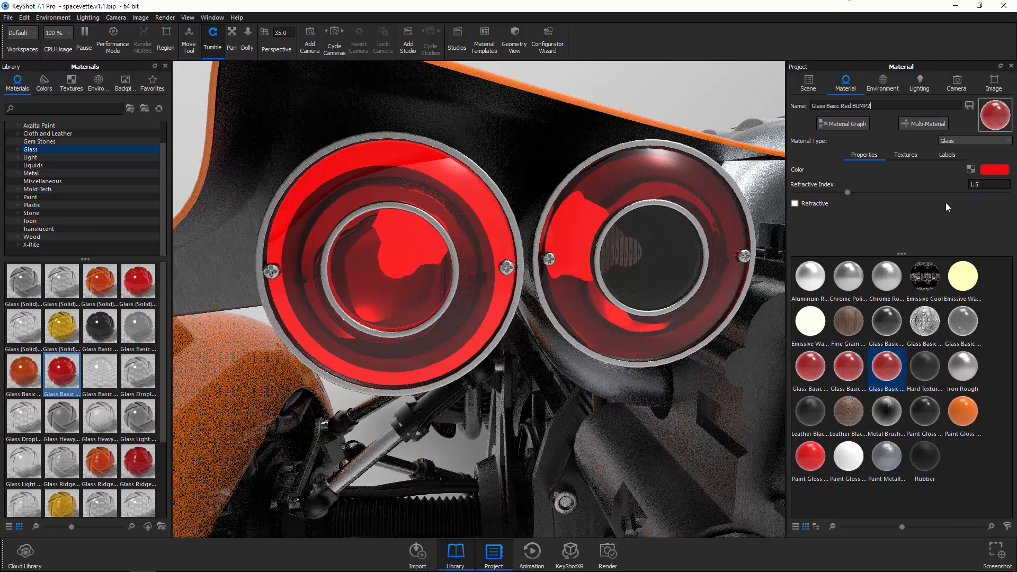
Step: Load taillightBump1.tif as the bump texture of the Glass Basic Red BUMP1 material
left_click(858, 368)
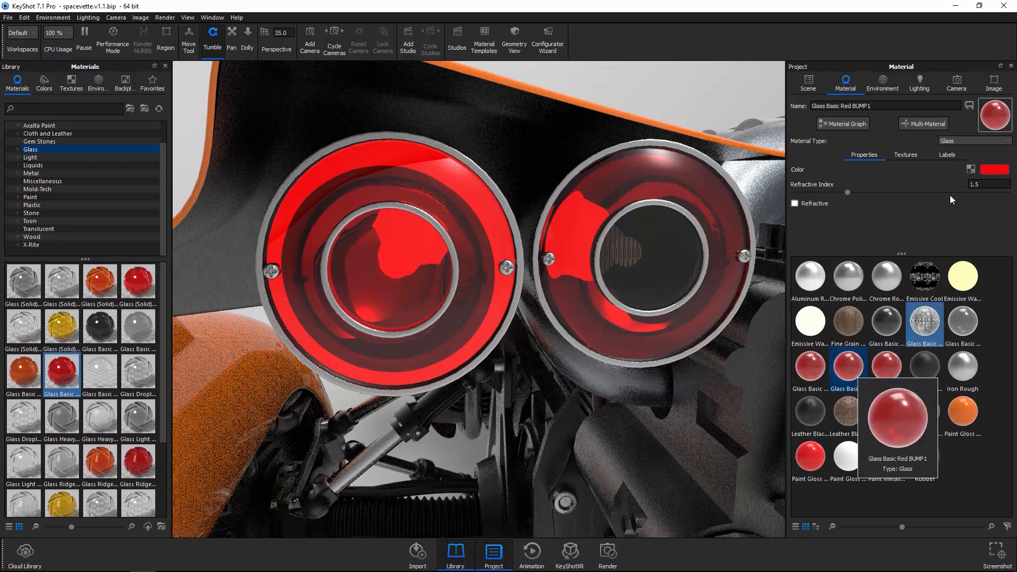
left_click(904, 154)
double_click(910, 185)
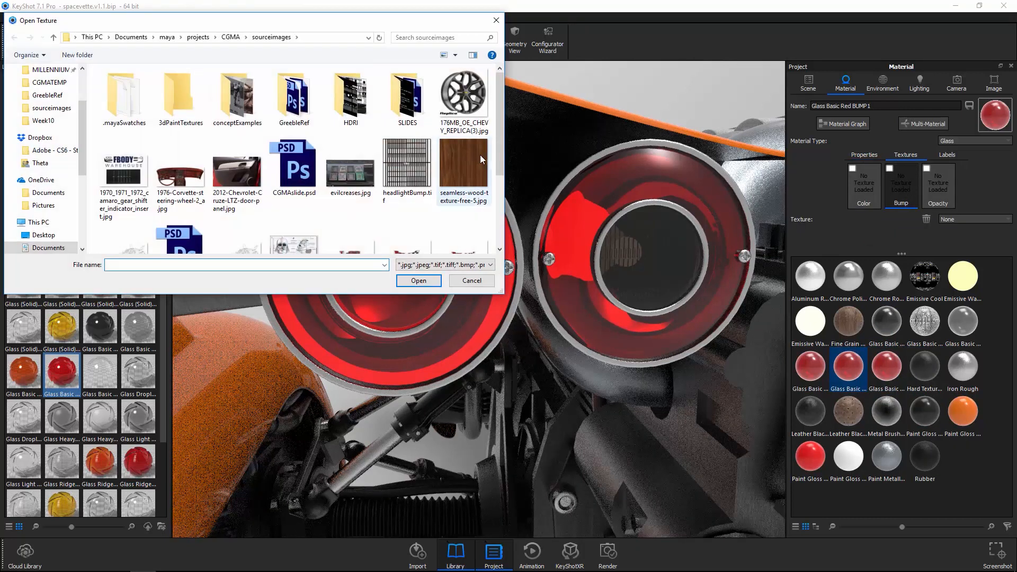
left_click_drag(498, 151, 516, 223)
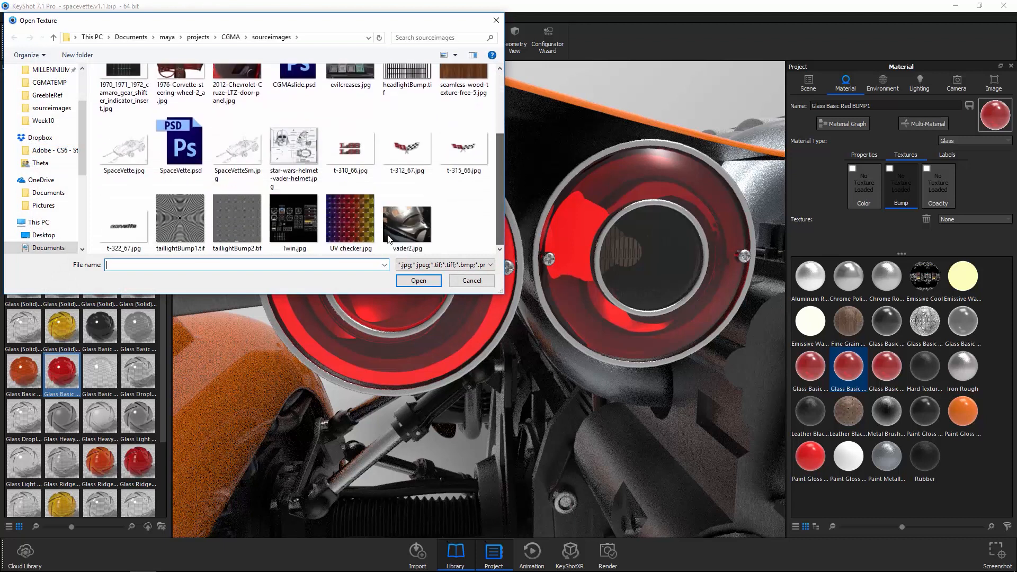
left_click(199, 223)
left_click(427, 282)
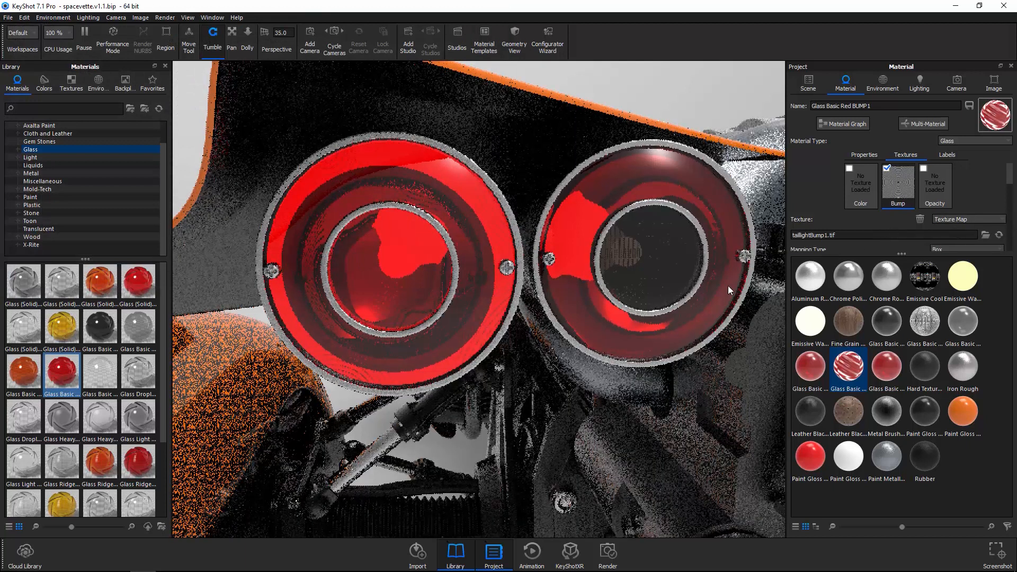
Step: Load taillightBump2.tif as the bump texture of the Glass Basic Red BUMP2 material
left_click(887, 367)
left_click(907, 155)
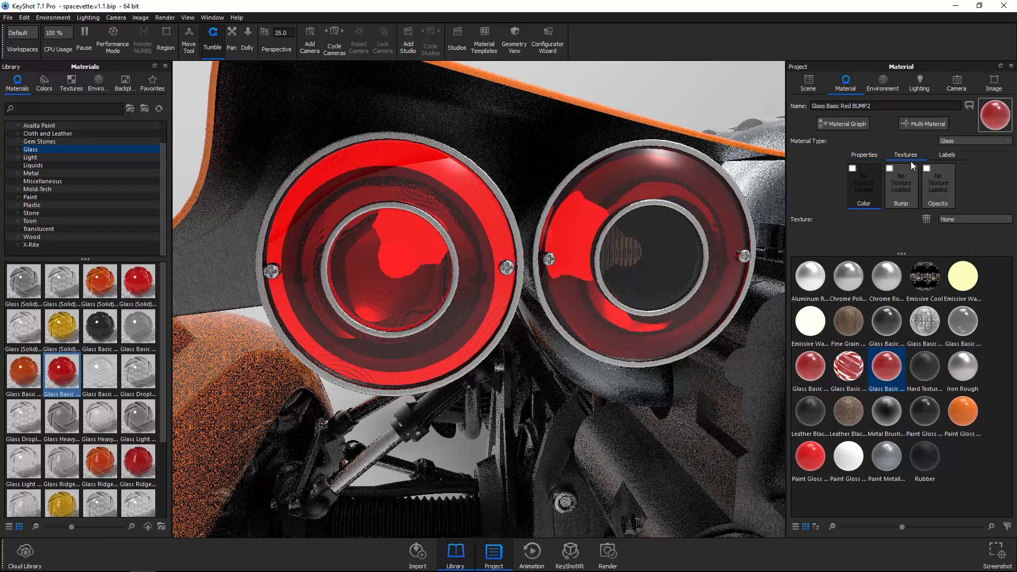
double_click(915, 183)
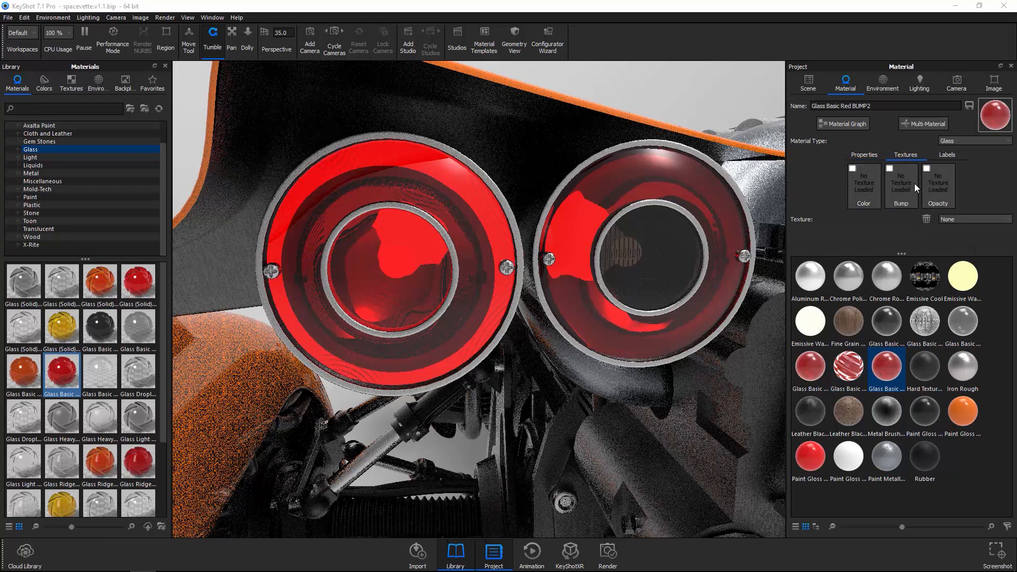
left_click_drag(502, 164, 504, 238)
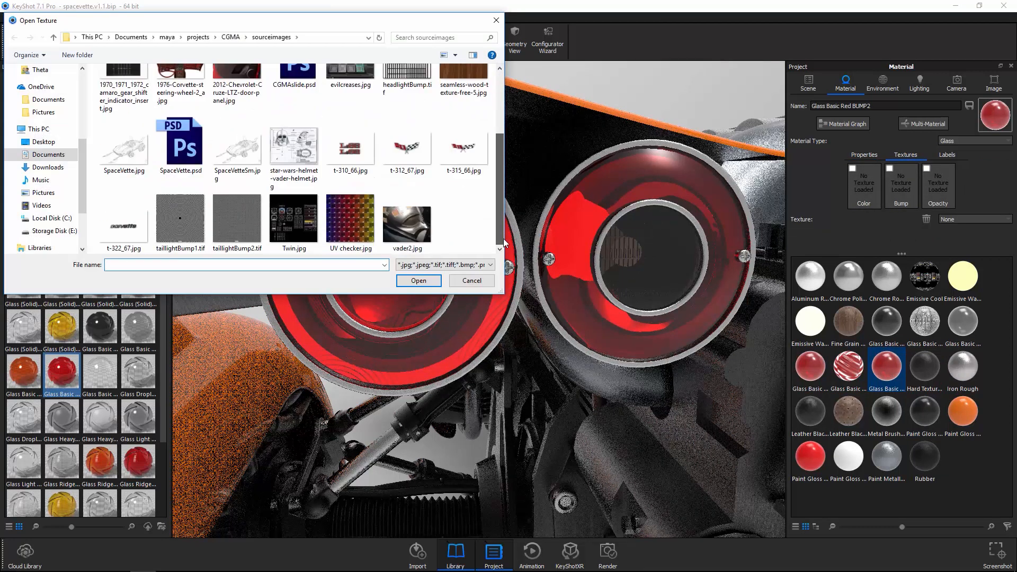
left_click(237, 220)
left_click(419, 280)
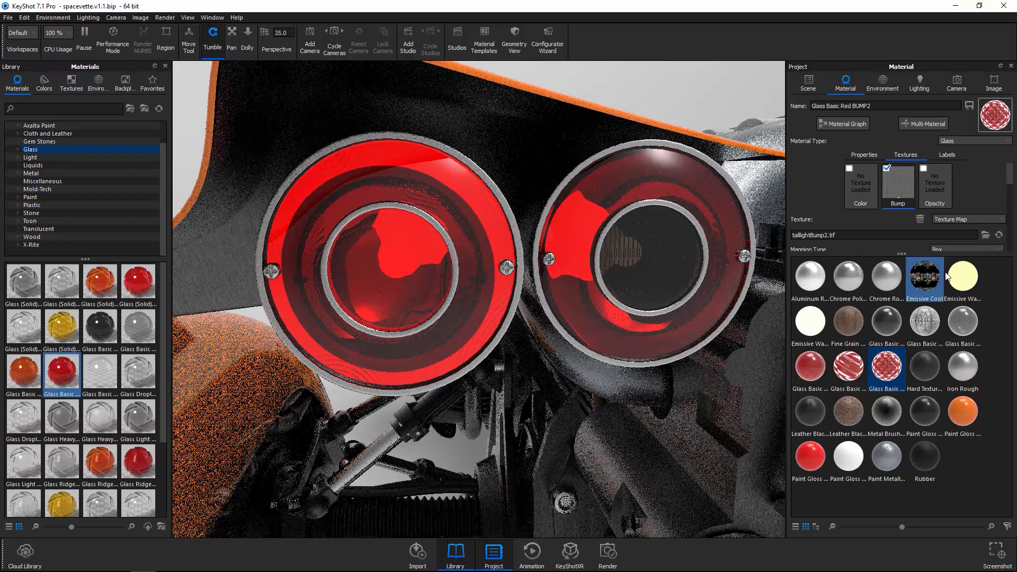
Step: Configure the taillightBump2.tif texture with UV mapping, a width of 1 and a bump height of 10
scroll(1011, 184, "down", 3)
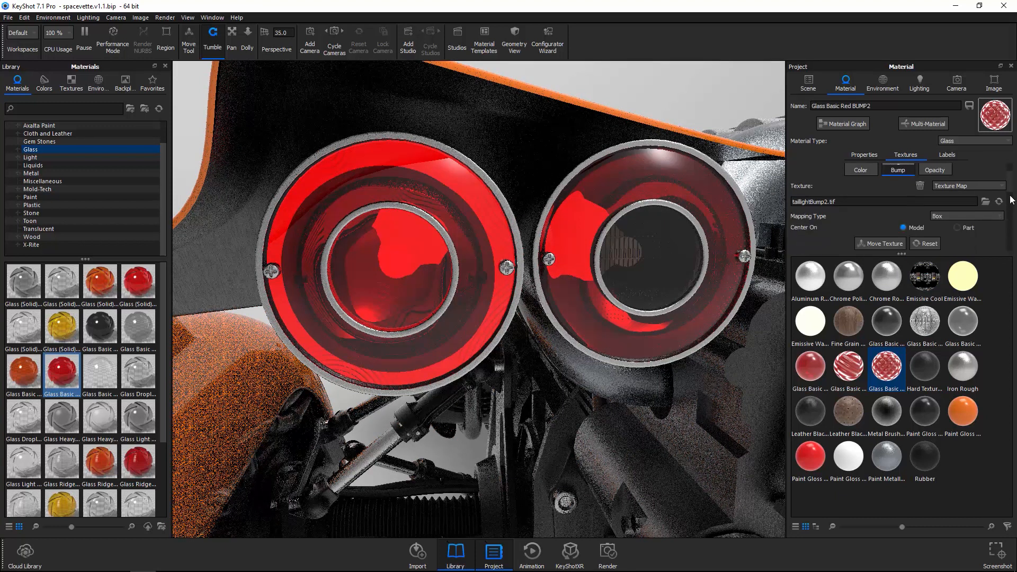
left_click(953, 183)
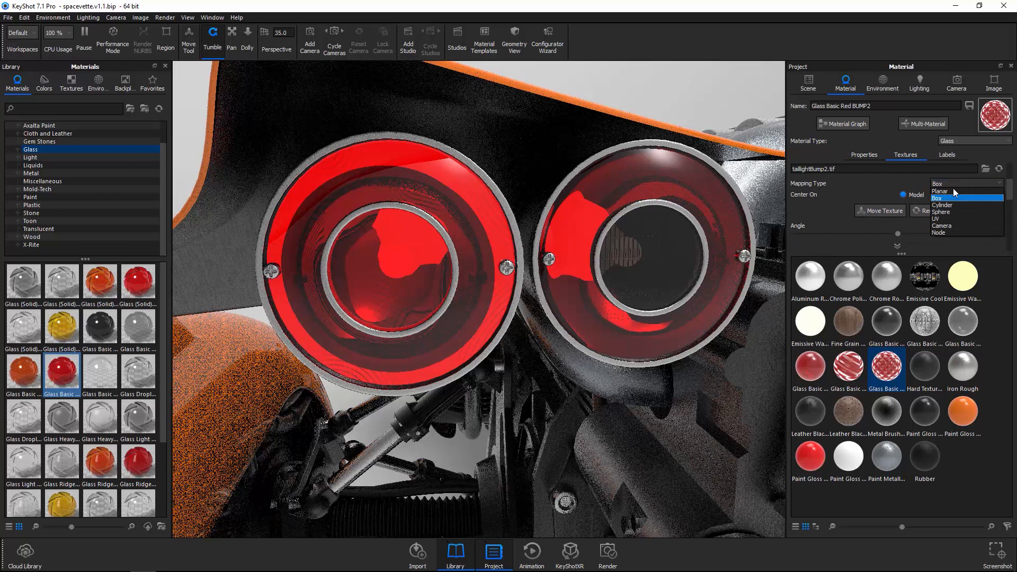
left_click(961, 217)
double_click(981, 237)
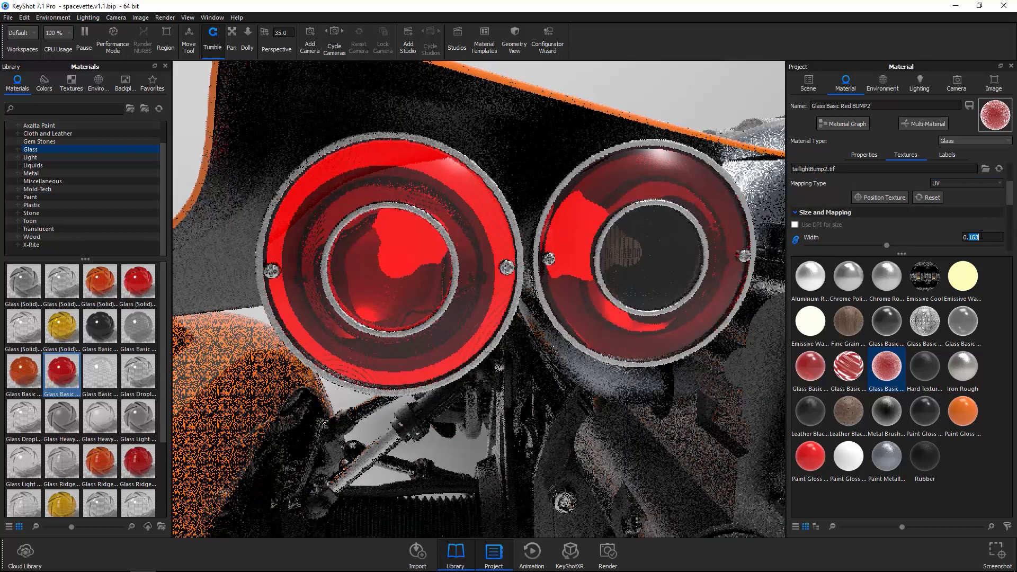
type("1")
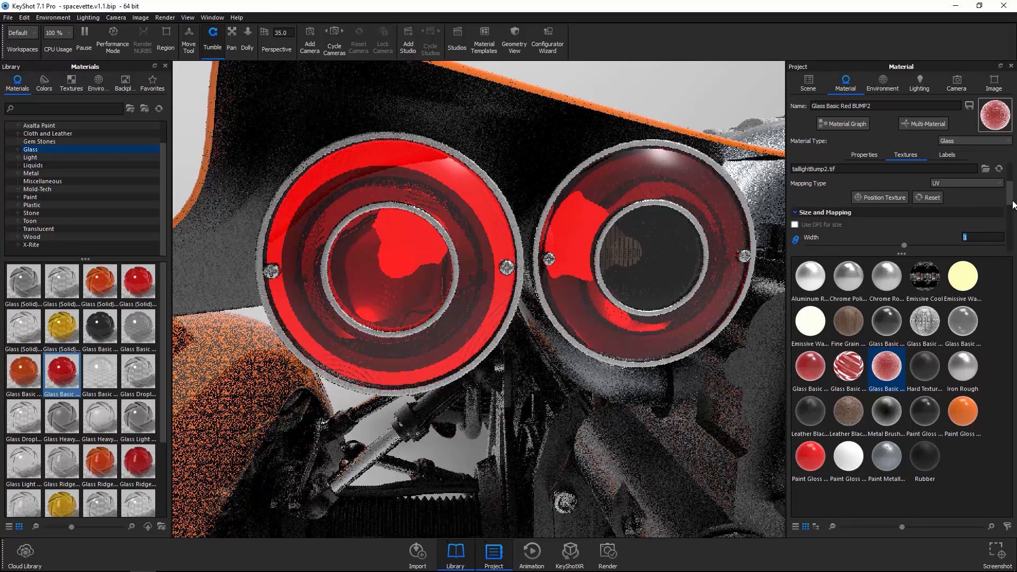
left_click_drag(1012, 198, 1012, 247)
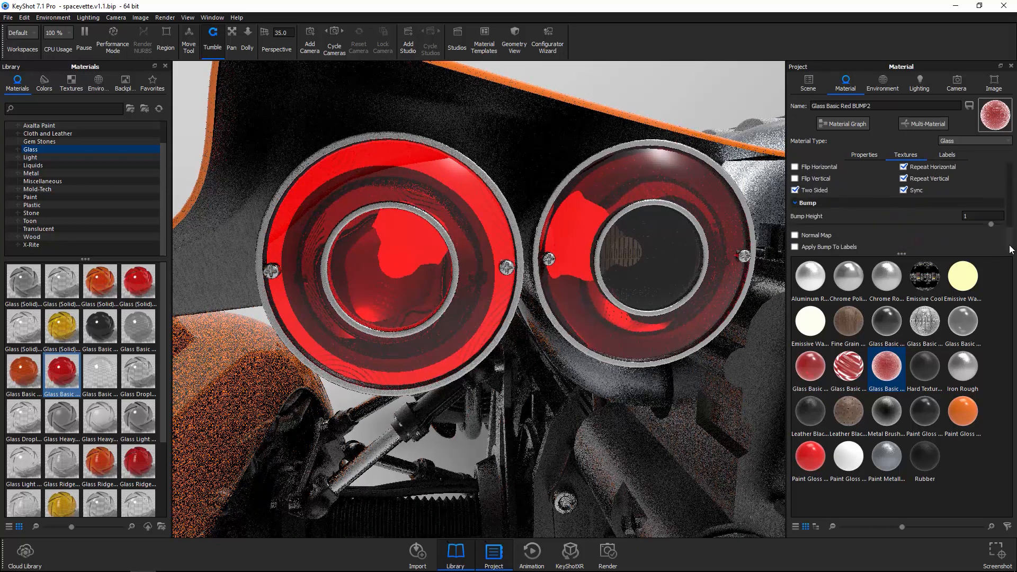
left_click(976, 218)
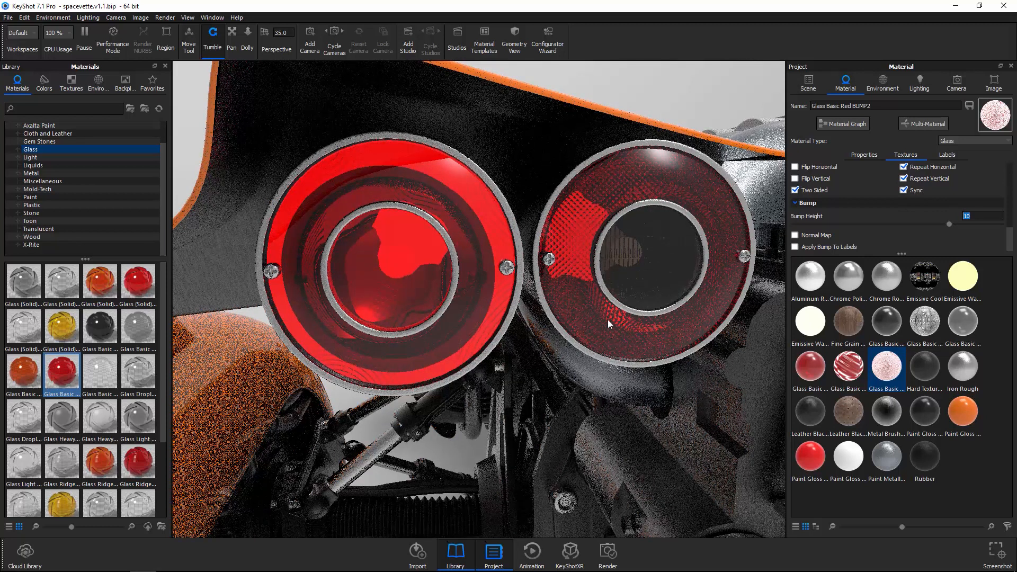
Step: Set the Glass Basic Red BUMP1 material's bump texture to UV mapping with a width of 1
left_click(848, 366)
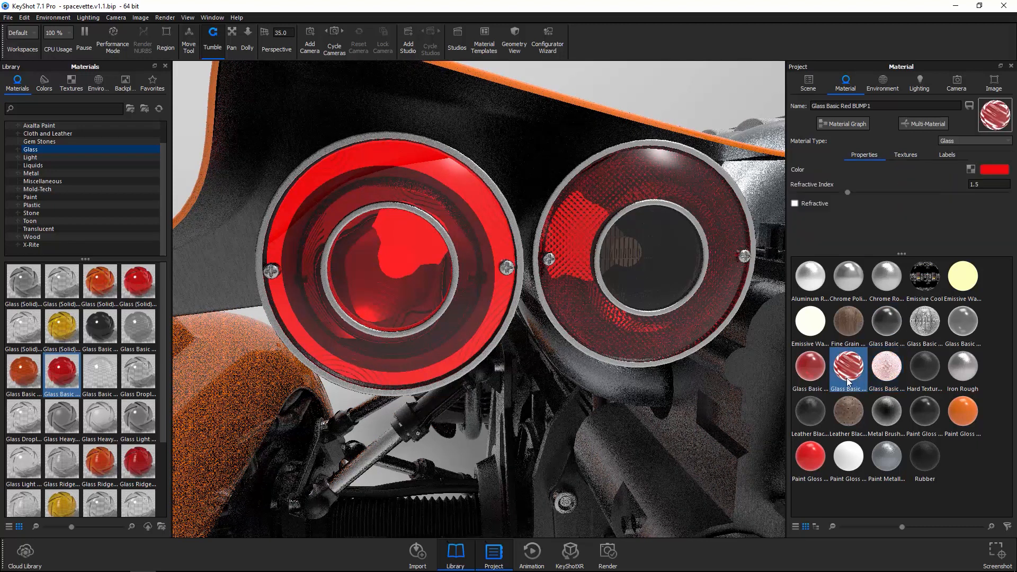
left_click(896, 155)
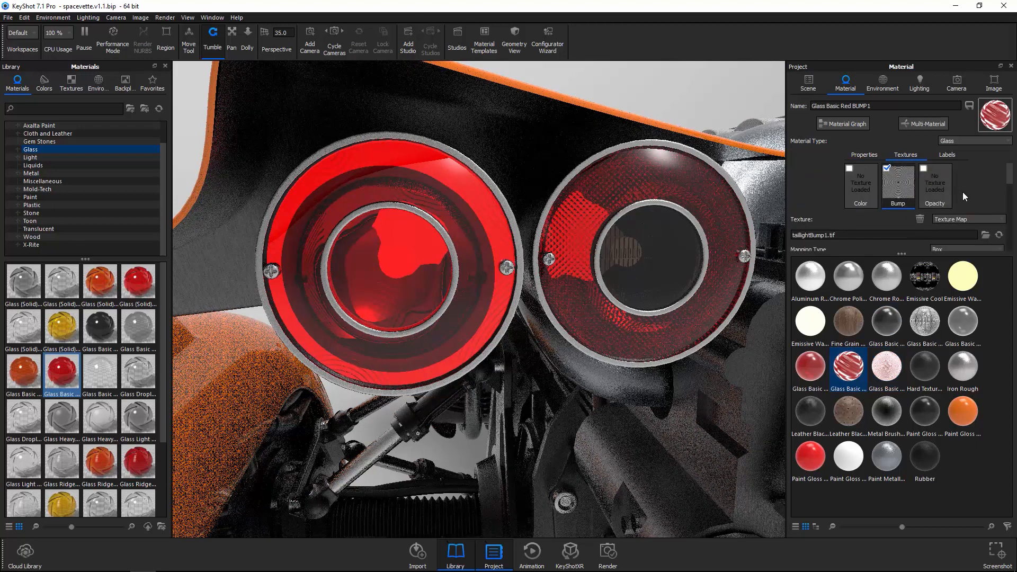
scroll(1011, 196, "down", 1)
left_click(967, 178)
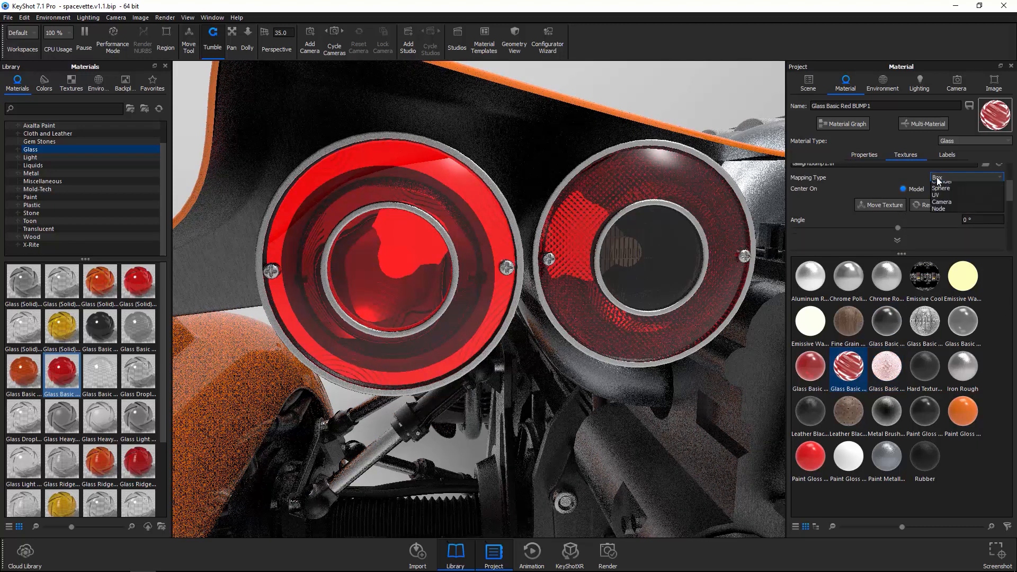
left_click(952, 212)
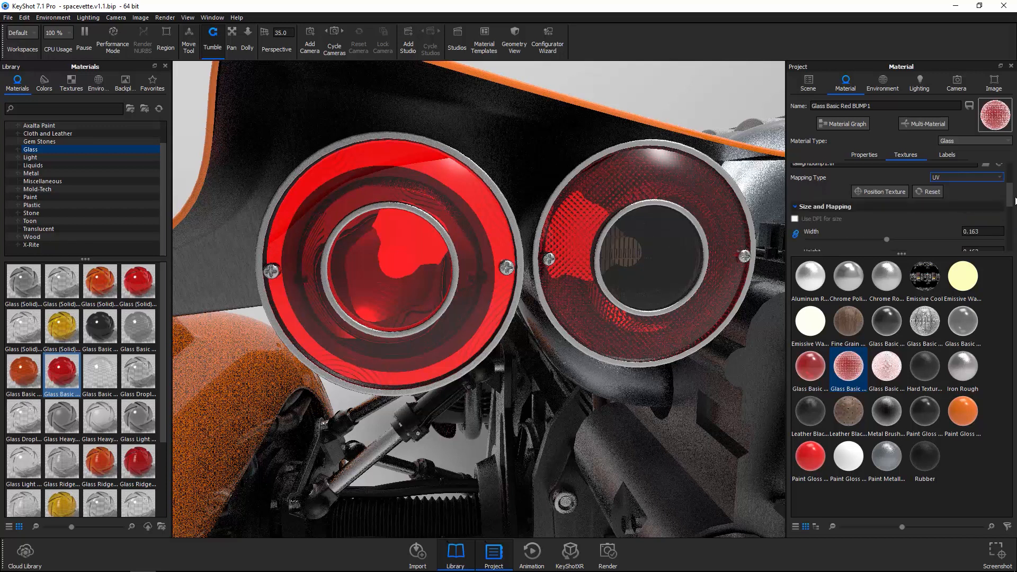
double_click(972, 231)
triple_click(990, 231)
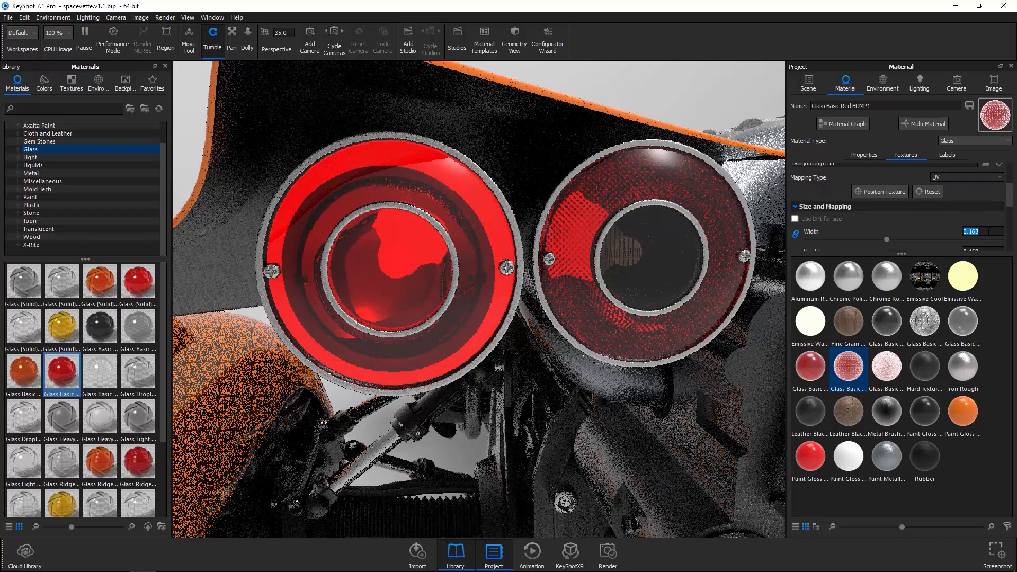
key("Return")
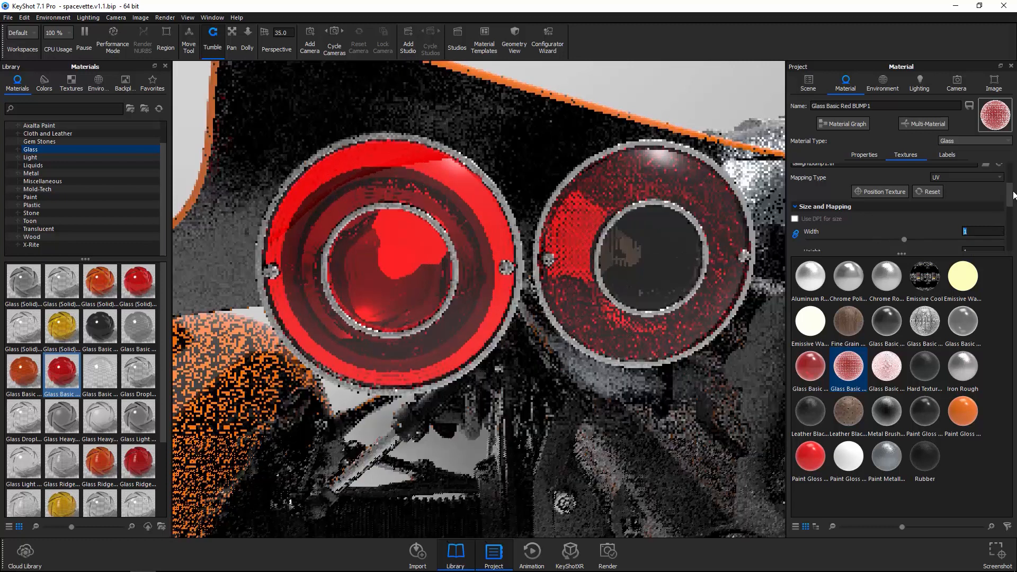
Step: Set the bump height of the Glass Basic Red BUMP1 material to 10
scroll(1011, 206, "down", 1)
scroll(1011, 206, "down", 5)
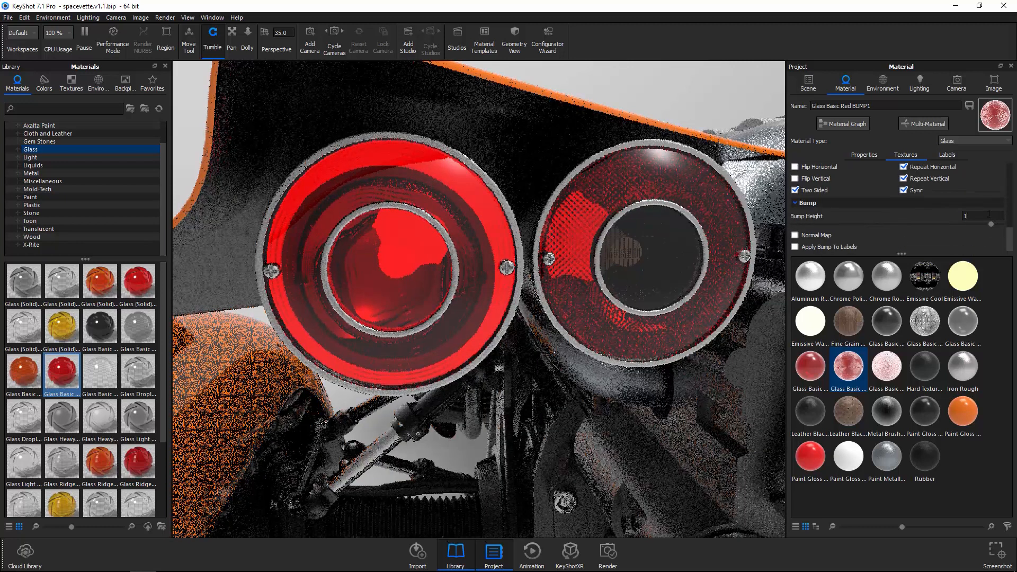
double_click(990, 216)
type("10")
key("Return")
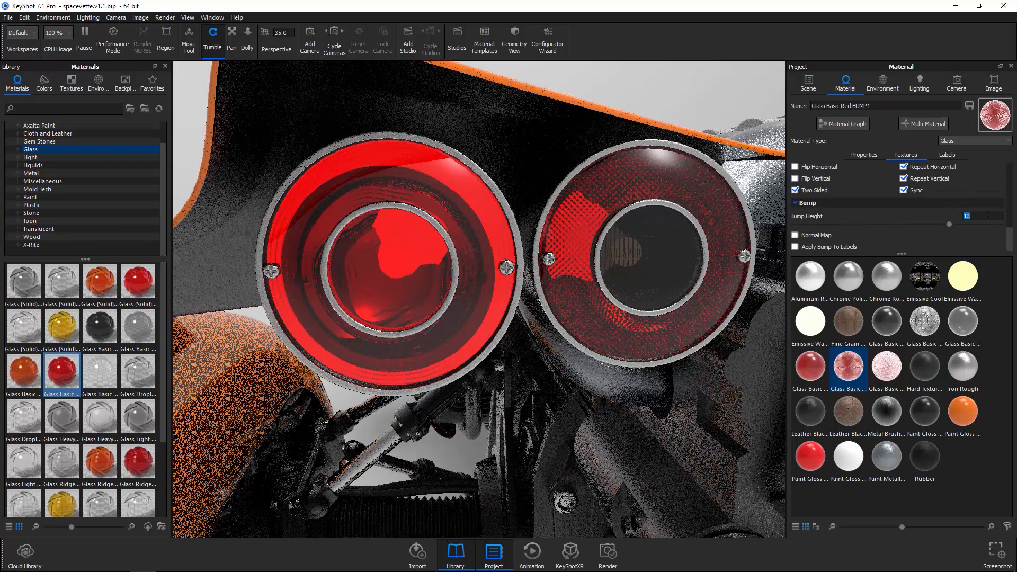
Step: Examine the bumped taillights from the rear and the whole hover car from front three-quarter views
right_click_drag(639, 224, 519, 400, "alt")
left_click_drag(520, 399, 533, 272, "alt")
right_click_drag(532, 268, 510, 299, "alt")
middle_click_drag(510, 300, 536, 212, "alt")
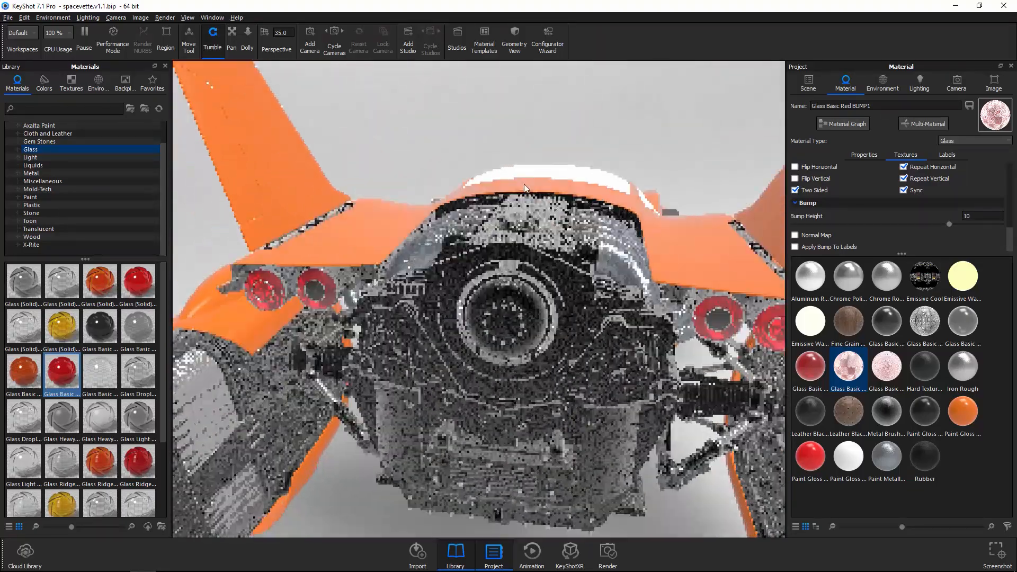
left_click_drag(577, 190, 540, 217, "alt")
right_click_drag(540, 217, 517, 261, "alt")
left_click_drag(518, 265, 561, 237, "alt")
middle_click_drag(560, 236, 484, 229, "alt")
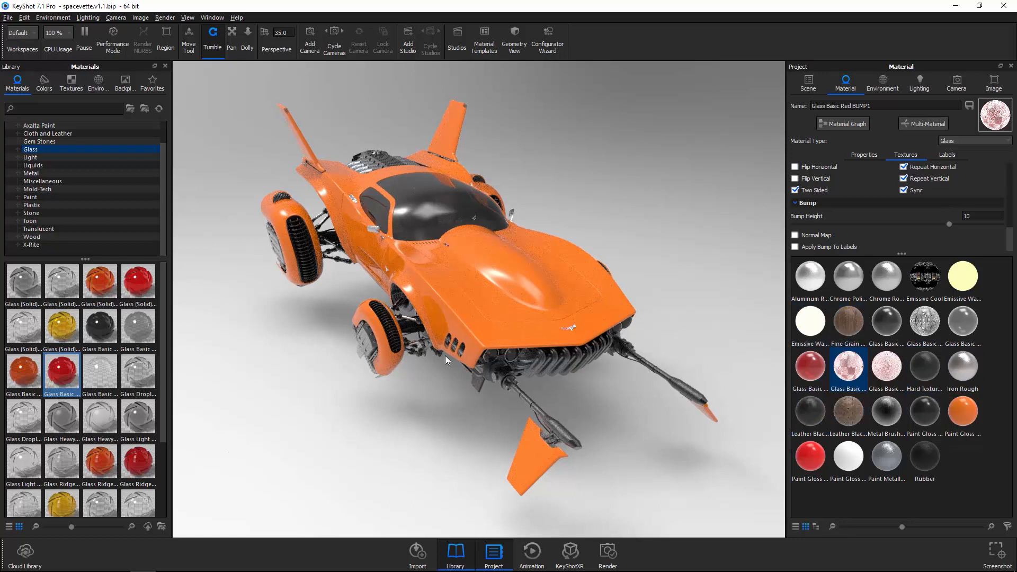
left_click_drag(446, 355, 550, 376)
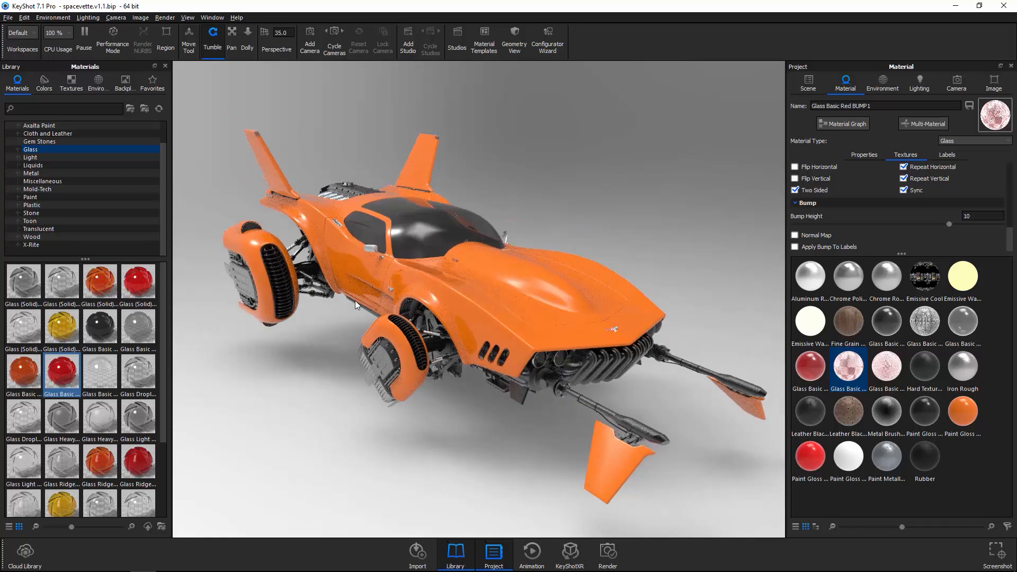
Step: Get close to the engine at the car's rear and search the scene tree for PLY
left_click_drag(355, 301, 634, 365)
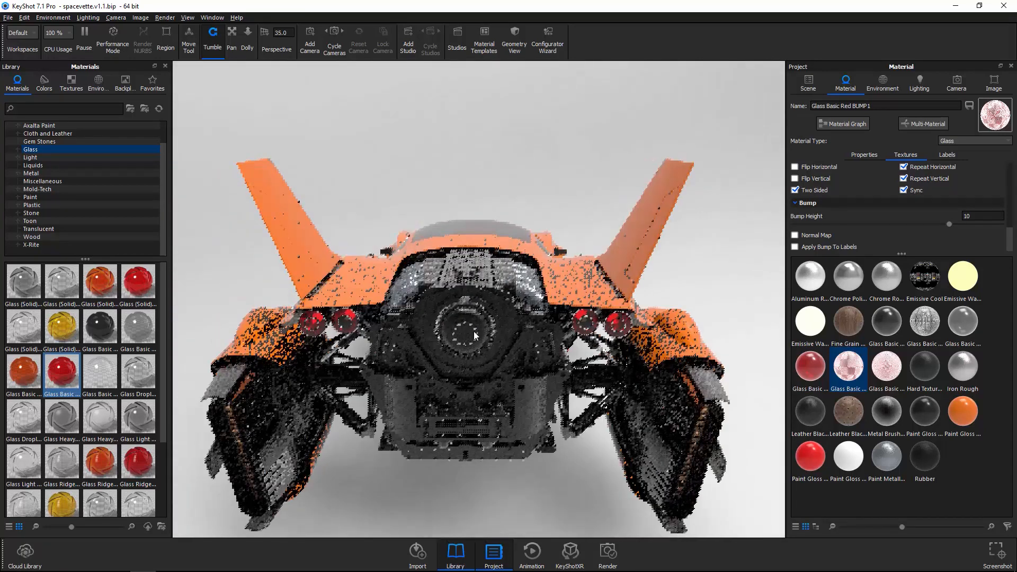
scroll(635, 387, "up", 6)
left_click_drag(555, 363, 550, 368)
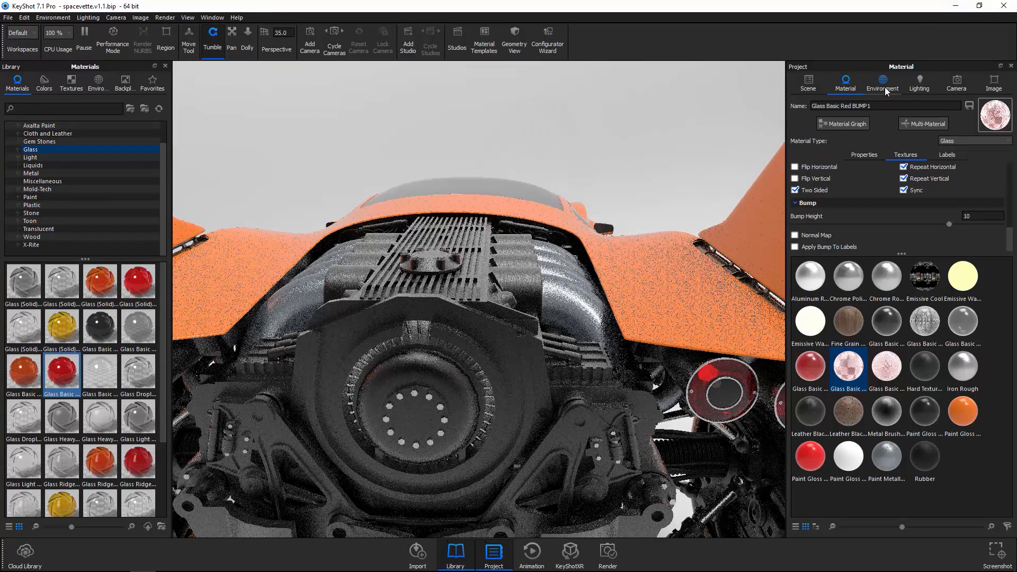
left_click(816, 85)
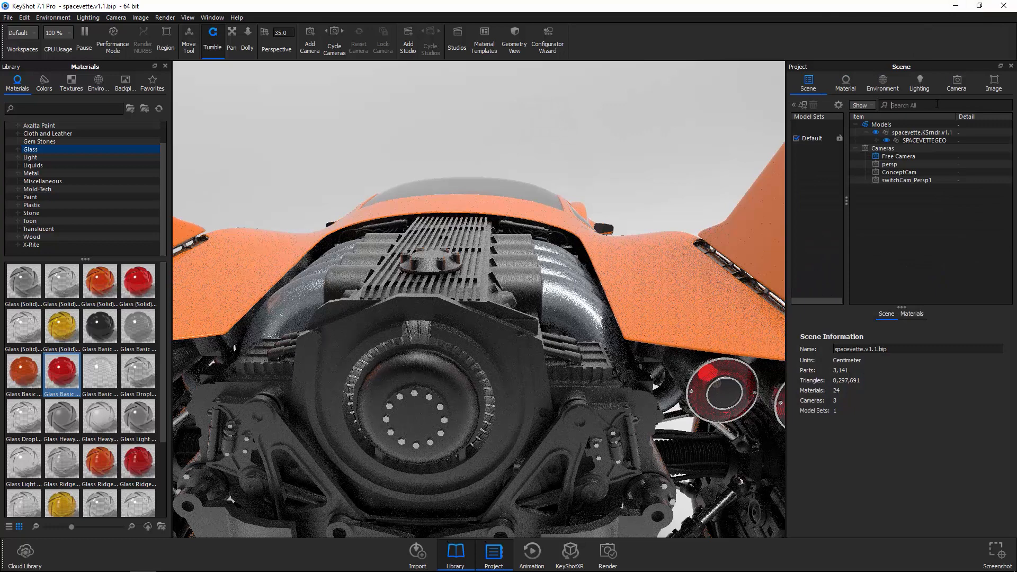
type("PLY")
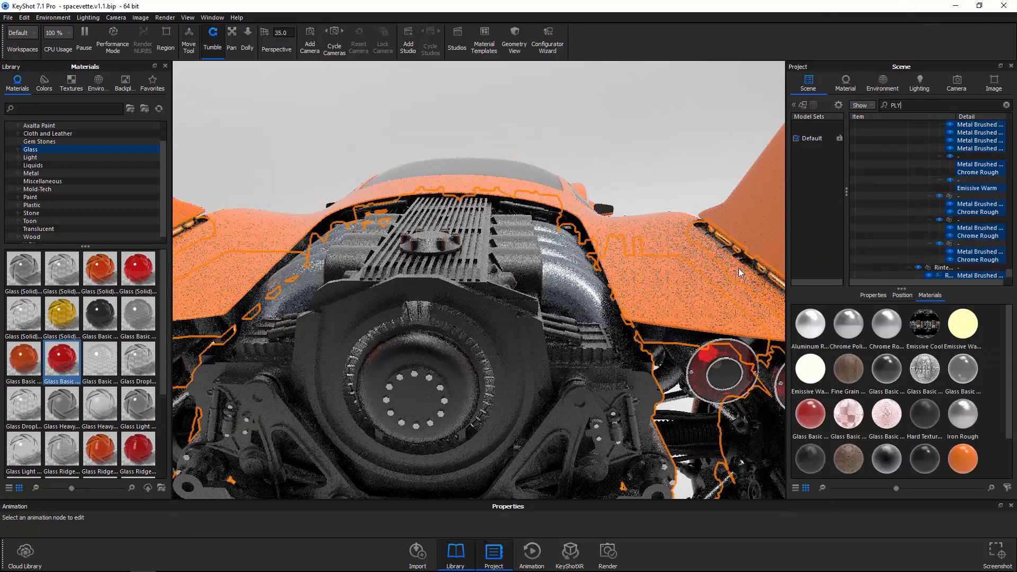
Step: Set the rounded edges radius of the selected PLY parts to 0.5 cm
scroll(644, 286, "down", 5)
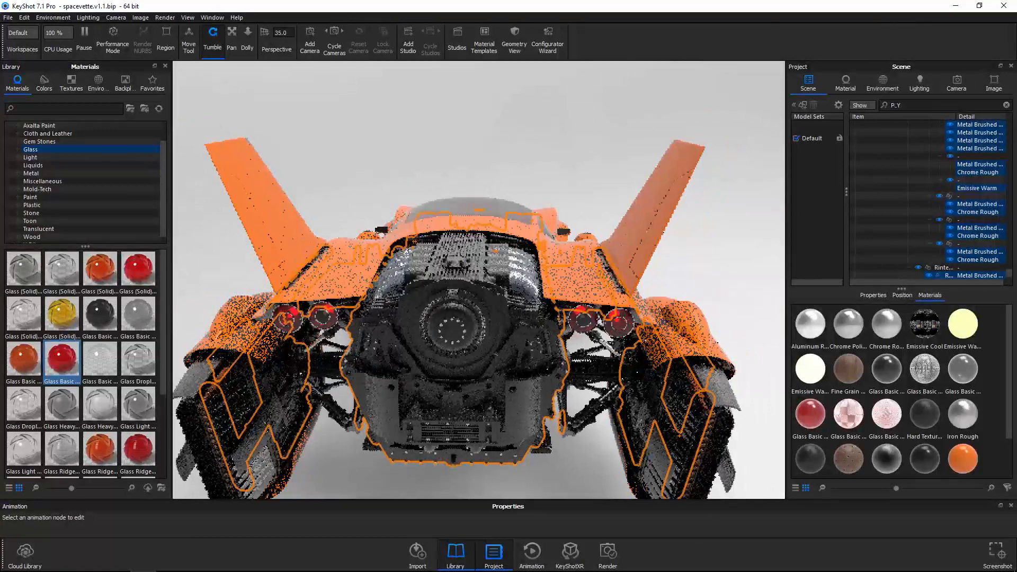
scroll(930, 318, "down", 3)
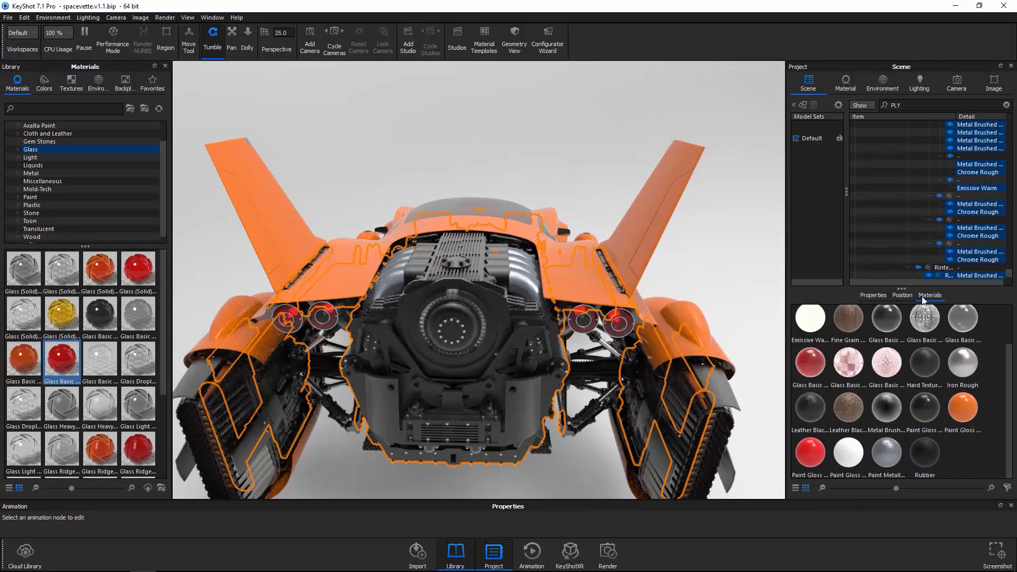
left_click(875, 295)
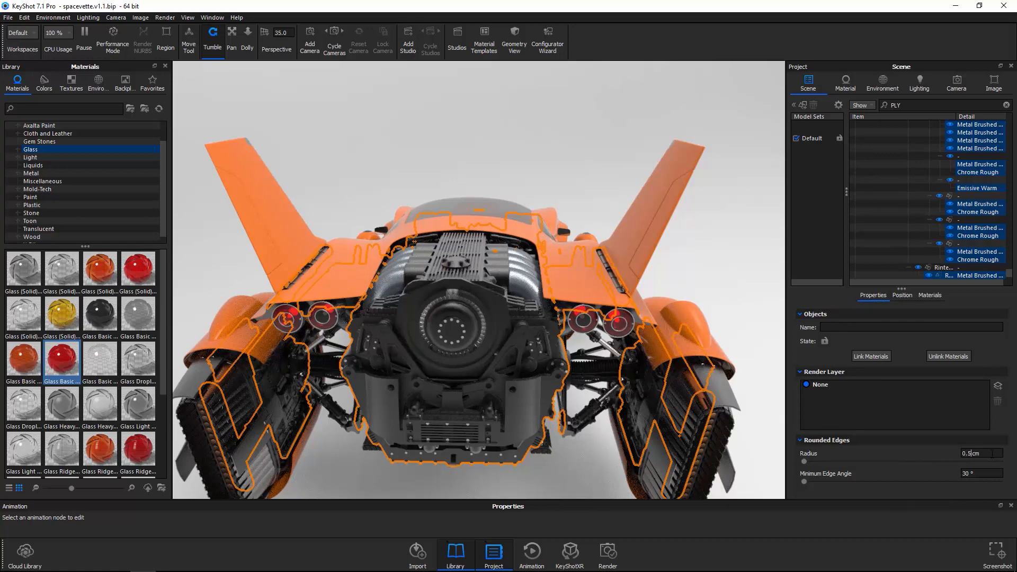
key("Return")
Step: Examine the rounded edges on the engine and rear suspension, clear the scene search, and inspect the whole hover car from behind and in front
scroll(629, 405, "up", 10)
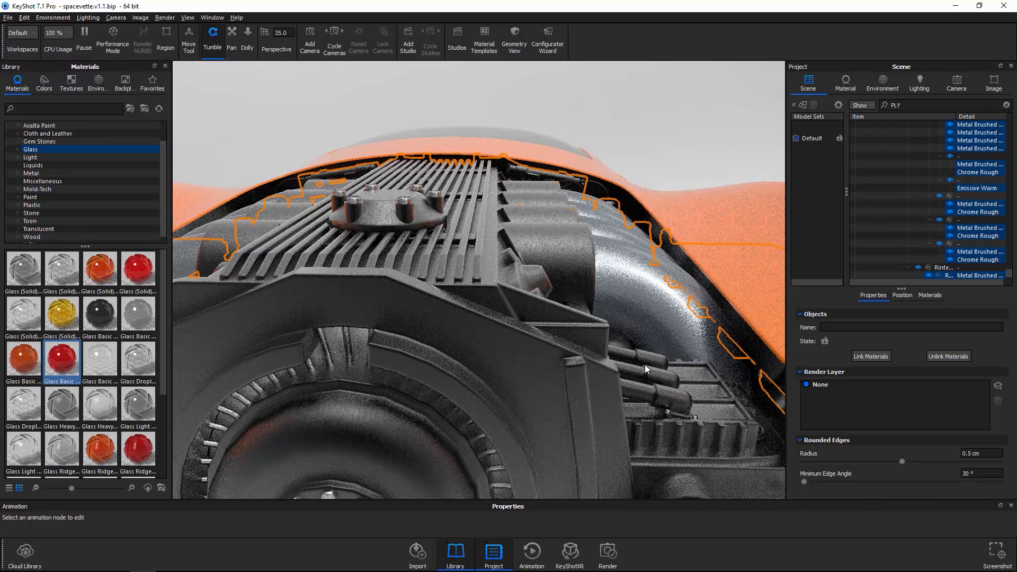
scroll(646, 361, "down", 10)
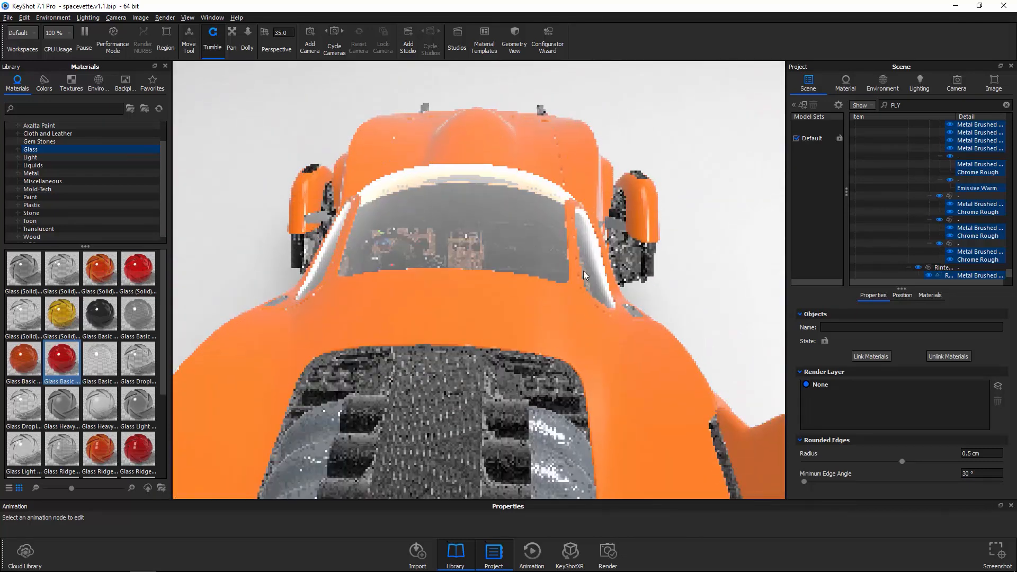
scroll(612, 341, "up", 10)
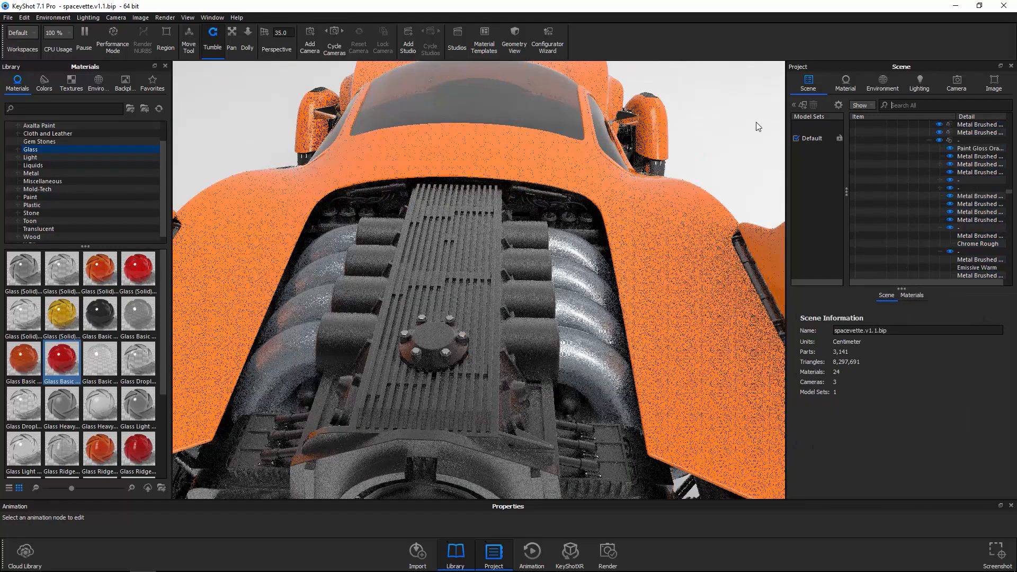
left_click_drag(631, 202, 678, 289)
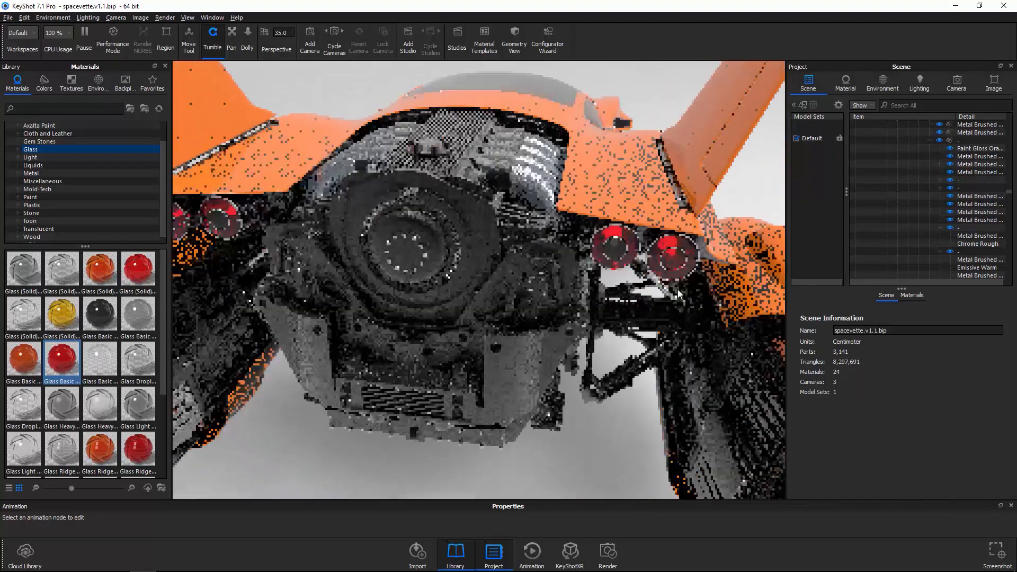
scroll(688, 291, "up", 8)
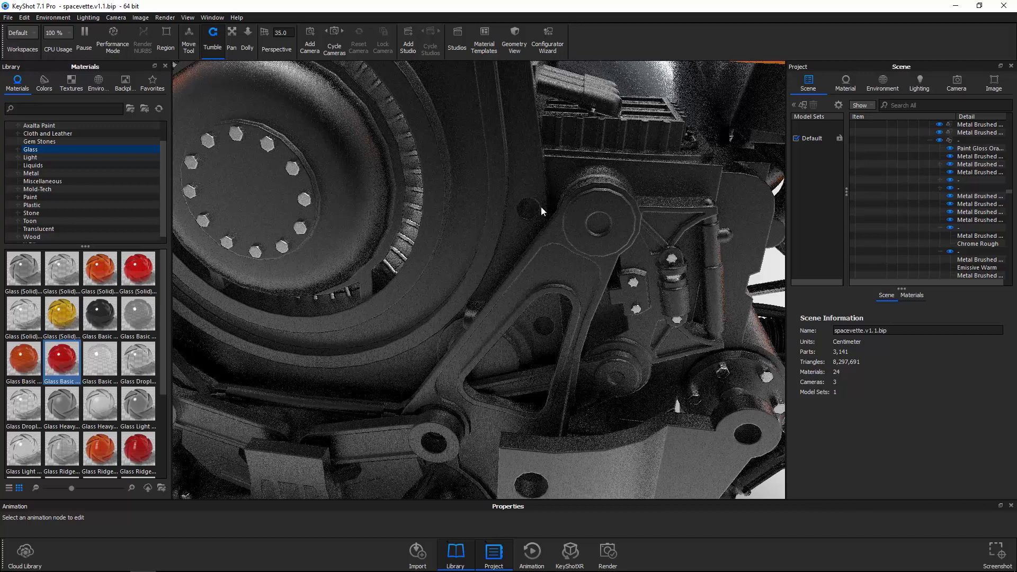
scroll(568, 221, "down", 10)
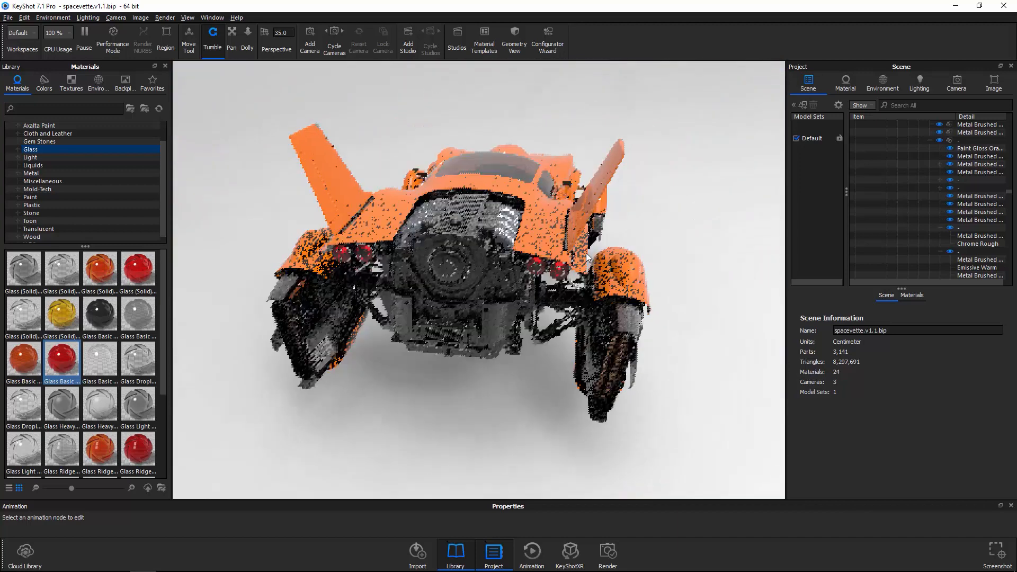
left_click_drag(641, 297, 672, 333)
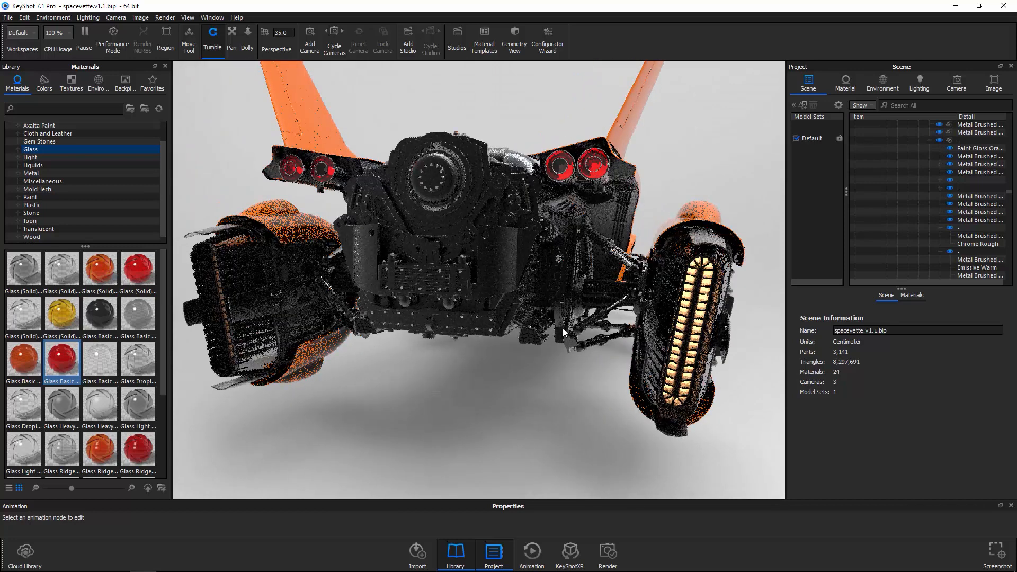
left_click_drag(644, 345, 504, 355)
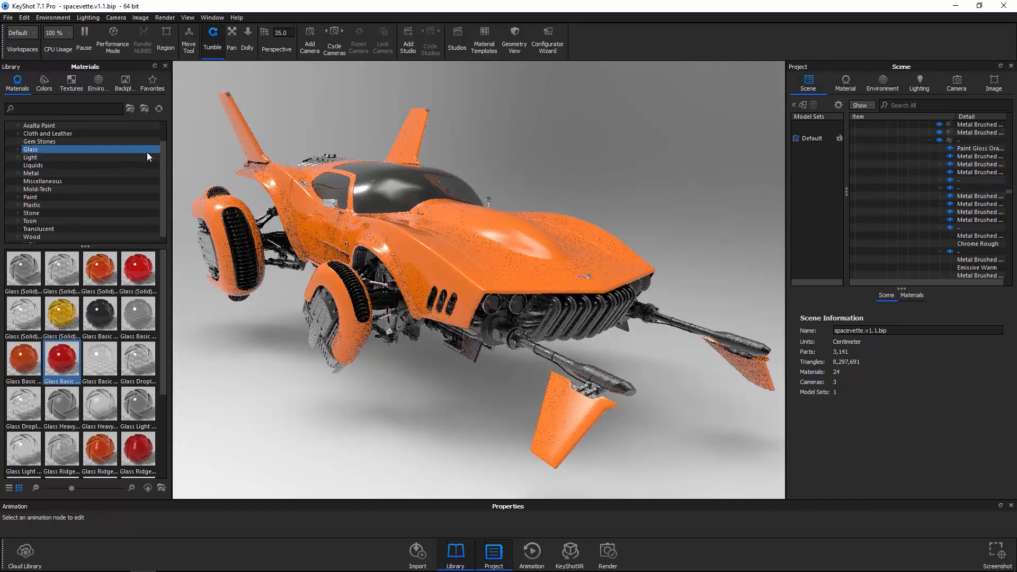
Step: Apply the Axalta paint Juiced Melon_745625 to the hover car's orange body
left_click_drag(162, 164, 163, 121)
left_click(34, 149)
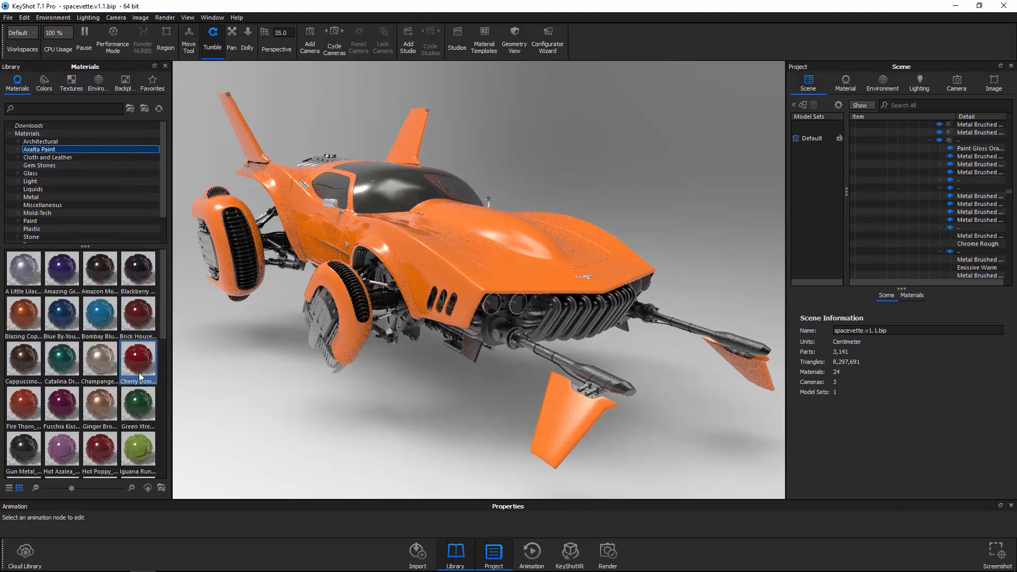
left_click_drag(166, 273, 160, 346)
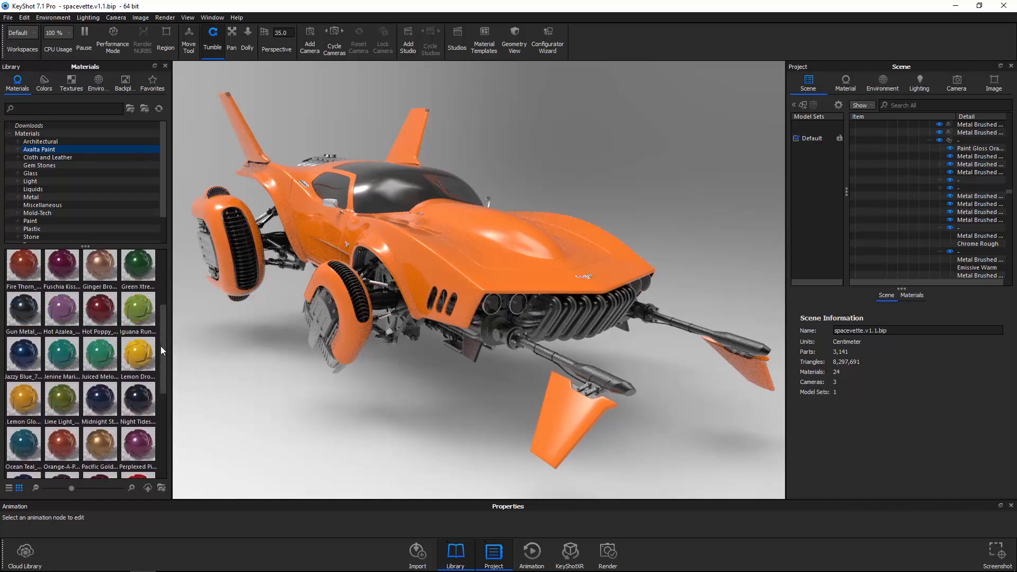
mouse_move(113, 356)
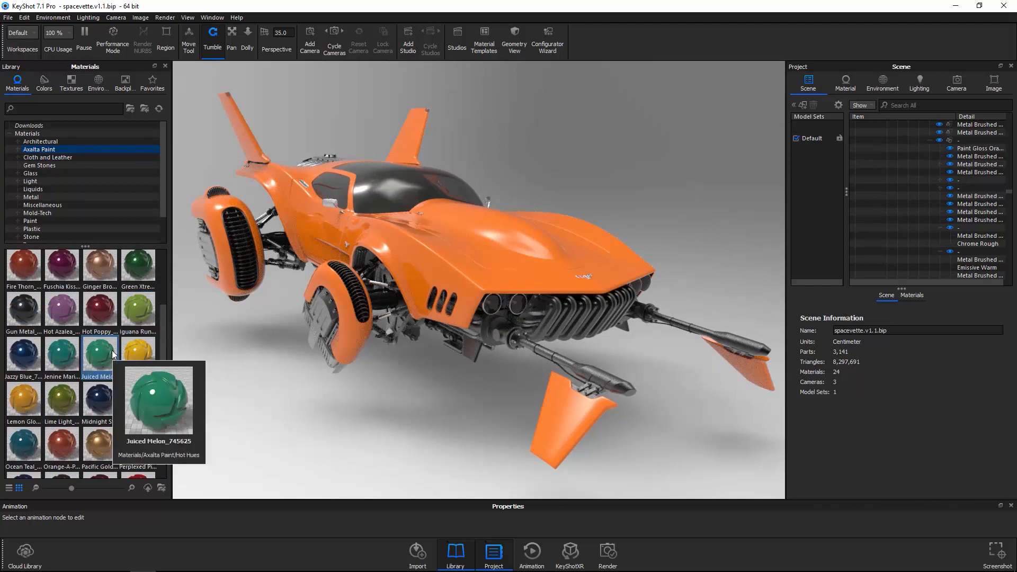
mouse_move(111, 356)
left_mouse_down()
mouse_move(446, 256)
mouse_move(476, 357)
mouse_move(501, 388)
mouse_move(545, 373)
mouse_move(533, 348)
mouse_move(484, 344)
mouse_move(616, 342)
mouse_move(539, 344)
mouse_move(628, 355)
left_mouse_up()
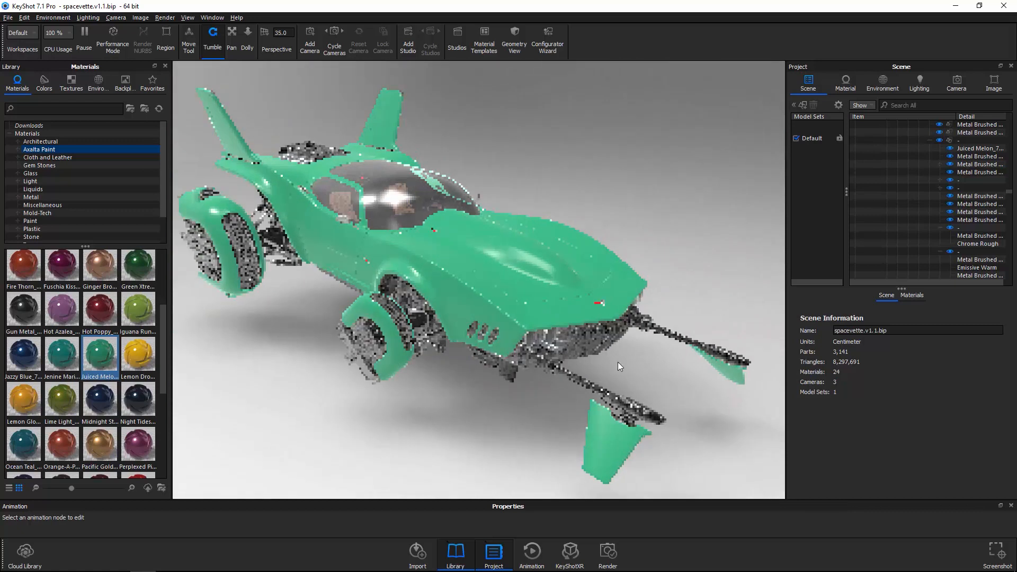
left_click_drag(618, 361, 467, 364)
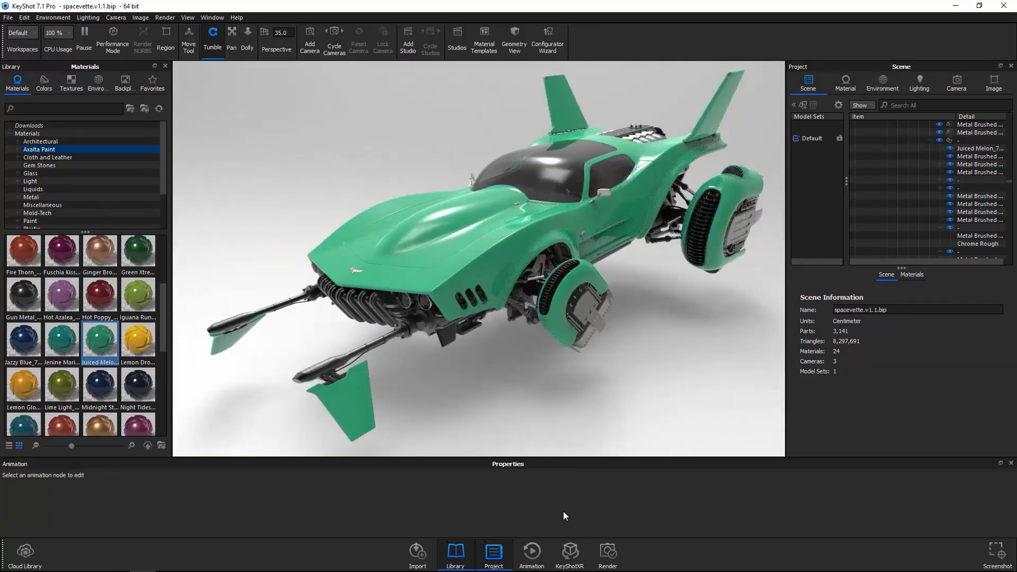
Step: Open the animation timeline and create a turntable animation for the whole spacevette.KSrndr.v1.1 model
left_click(542, 555)
left_click(542, 555)
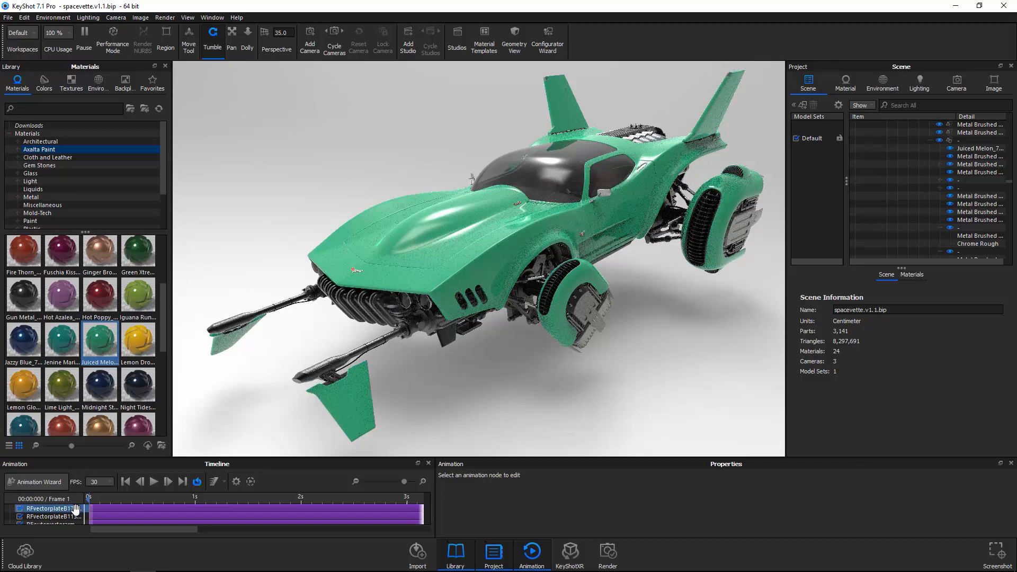
left_click_drag(179, 533, 48, 540)
left_click(38, 481)
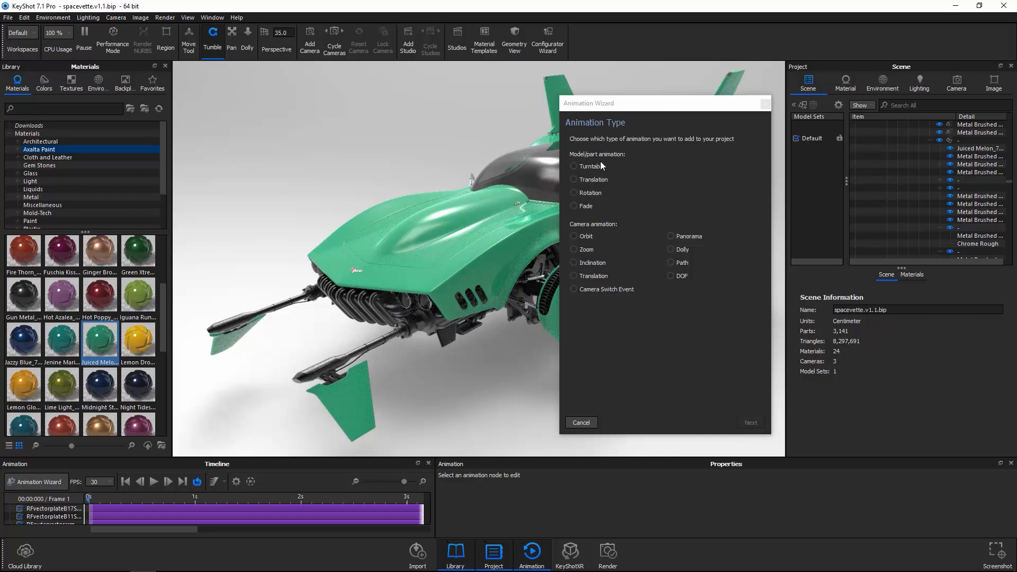
left_click(587, 167)
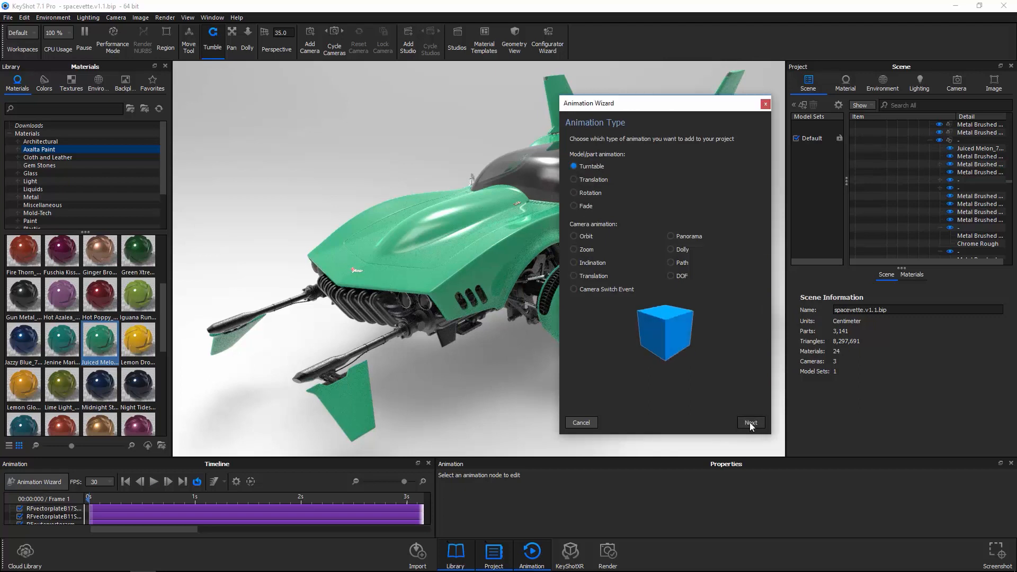
left_click(750, 422)
left_click(596, 157)
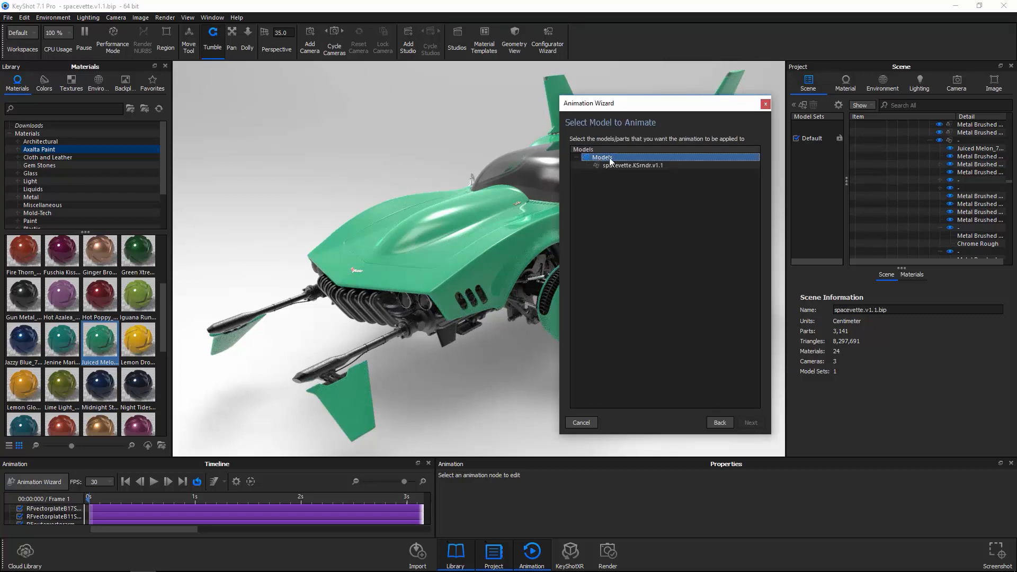
left_click(723, 162)
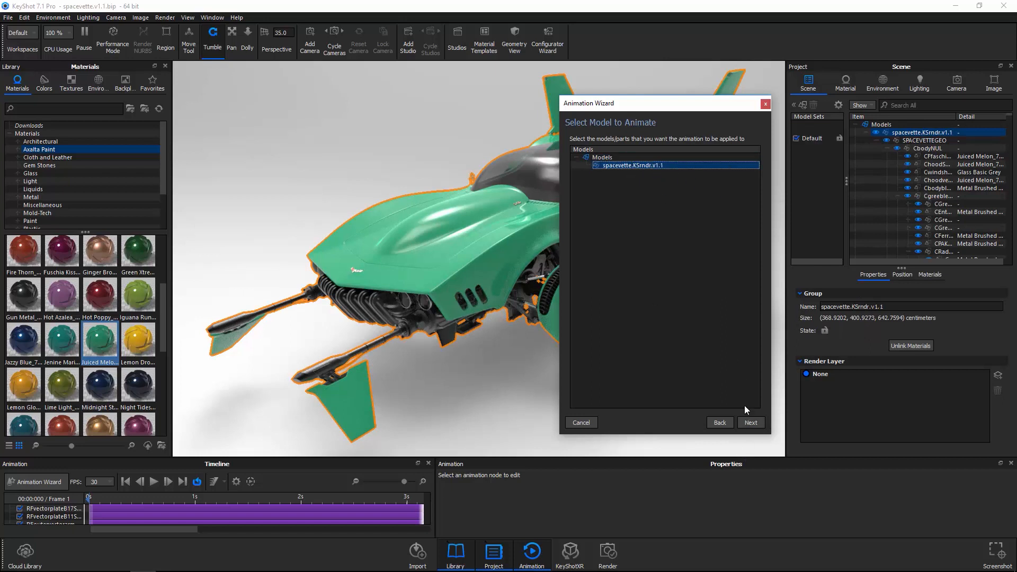
left_click(750, 422)
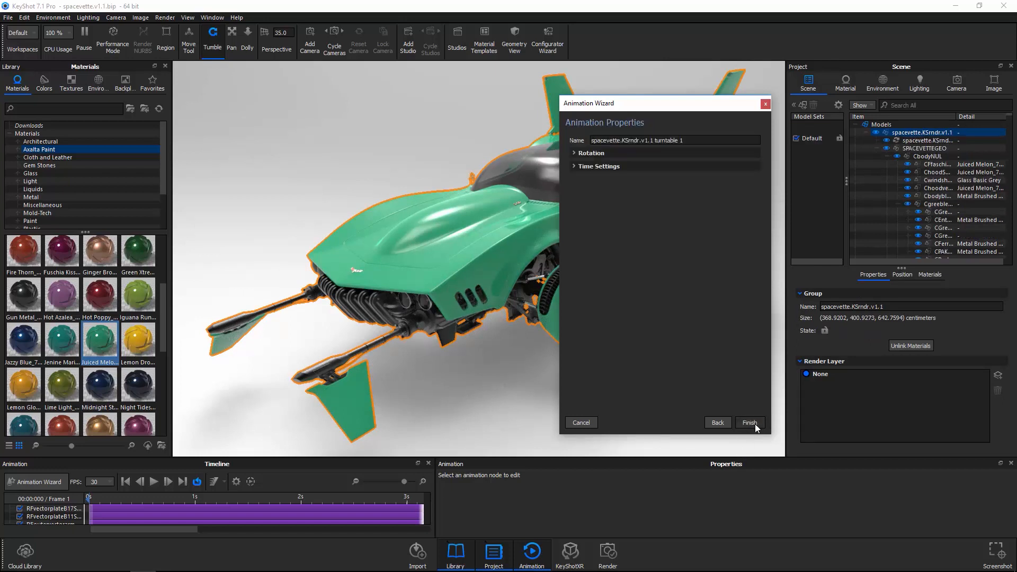
Step: Set the animation frame rate to 24 FPS and finish the turntable with Linear motion ease
left_click(577, 155)
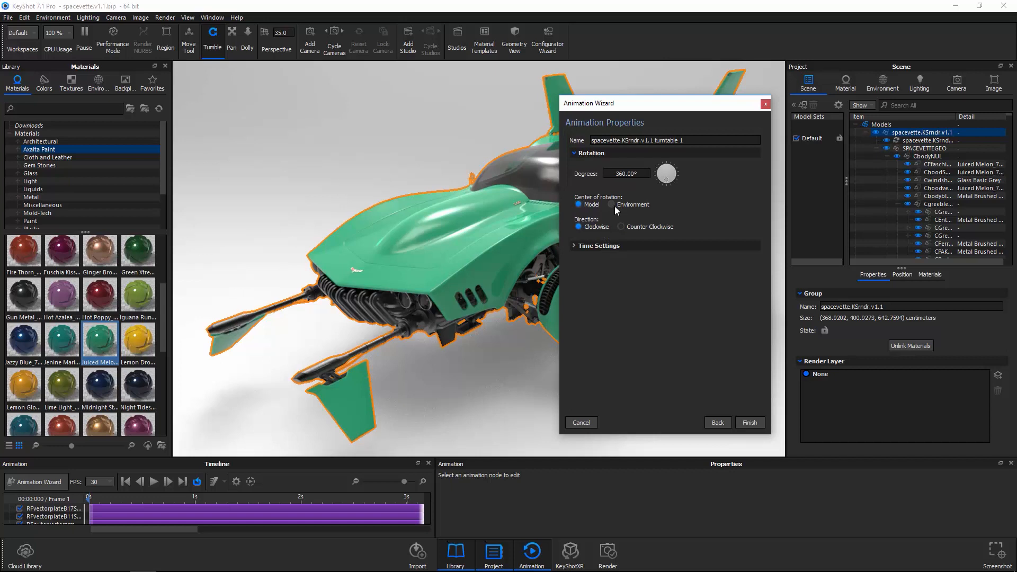
left_click(574, 246)
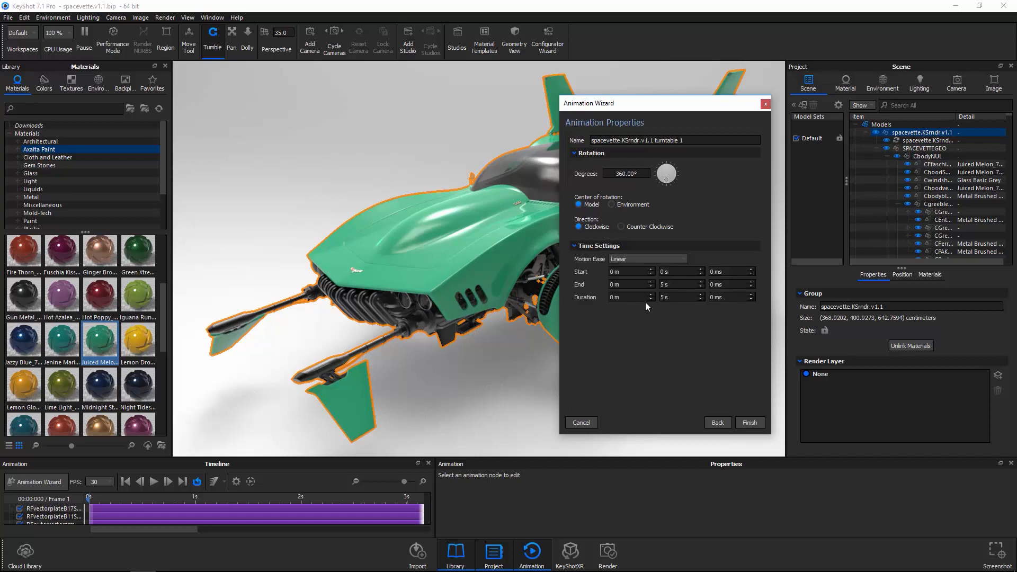
left_click(650, 260)
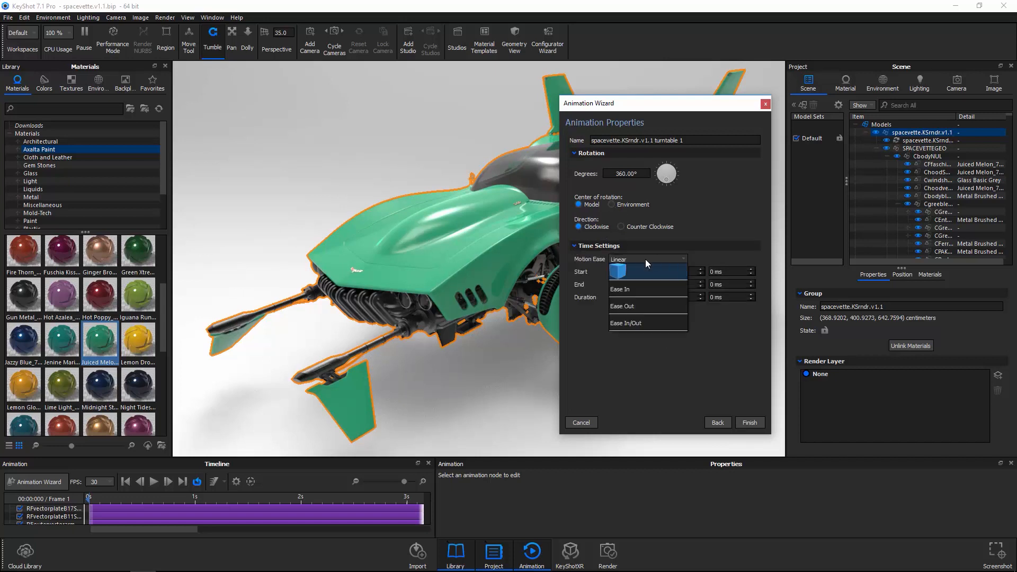
left_click(644, 260)
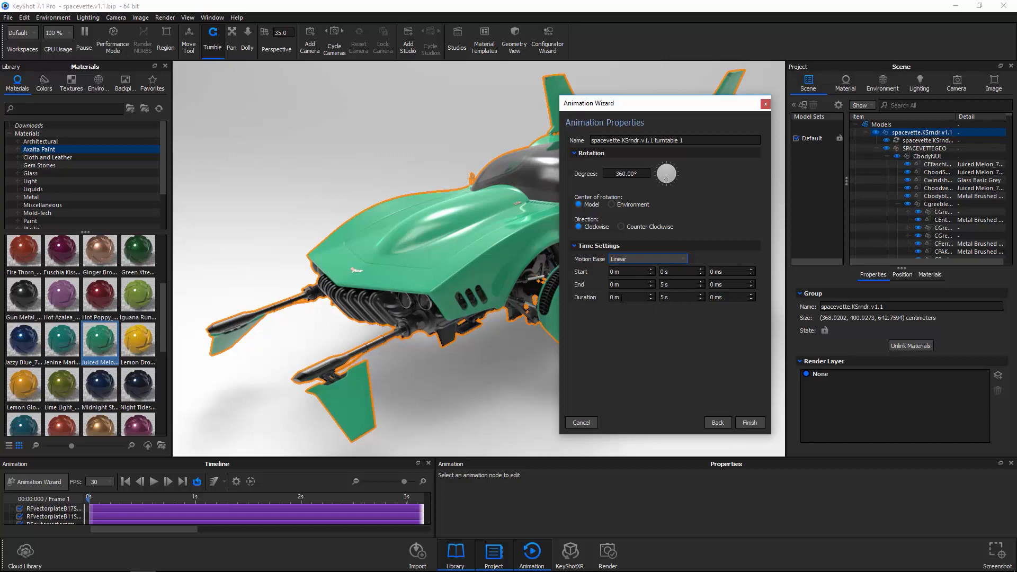
left_click(101, 482)
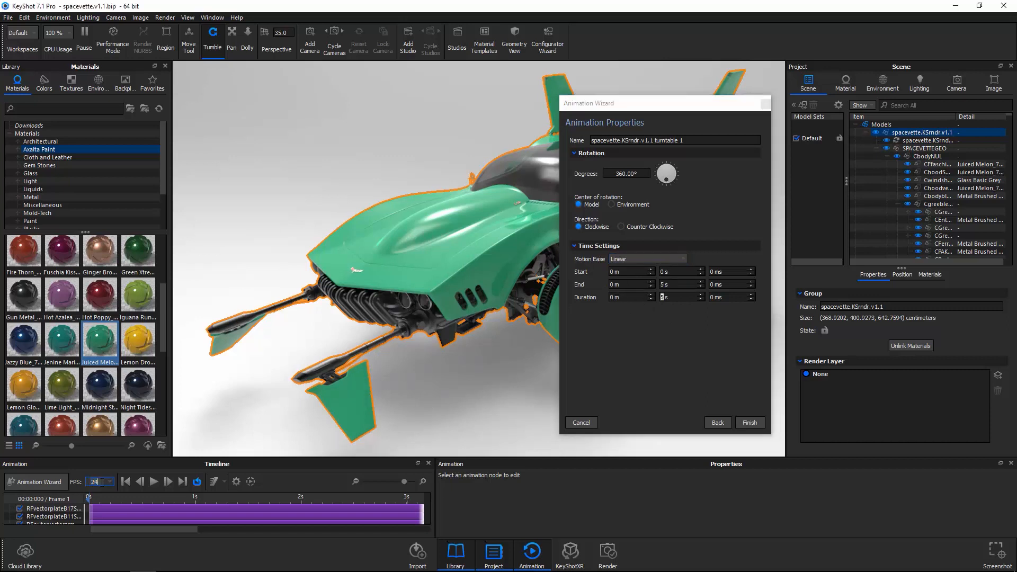
left_click(714, 314)
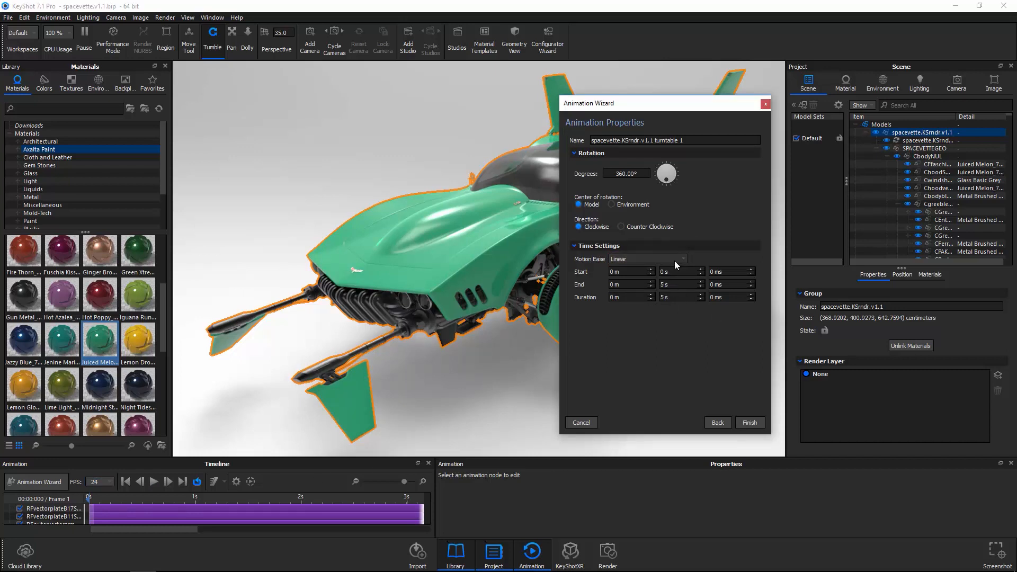
left_click(750, 422)
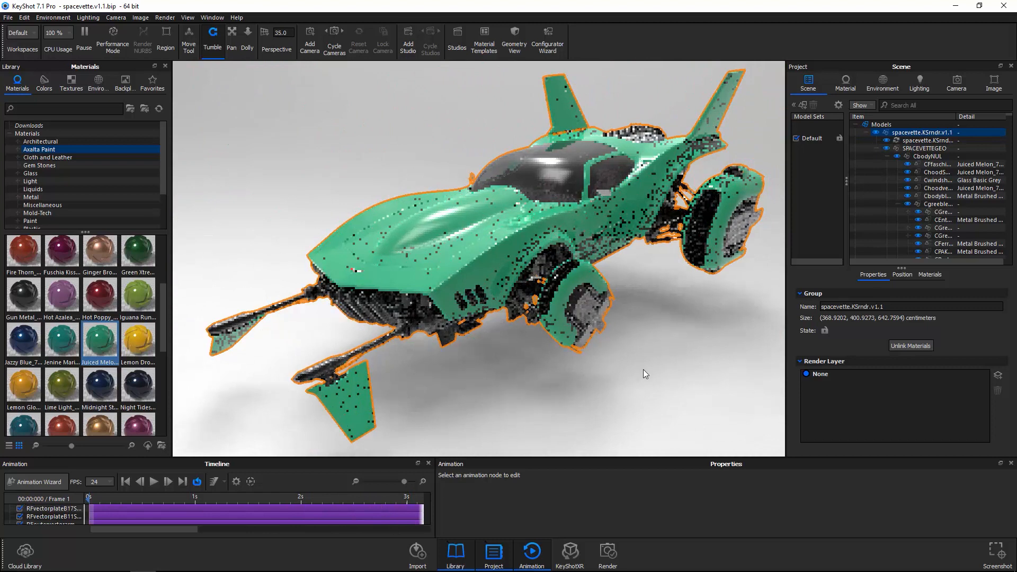
Step: Apply the landscape 1920 x 1080 resolution preset to the image of the hover car
left_click_drag(644, 370, 620, 272)
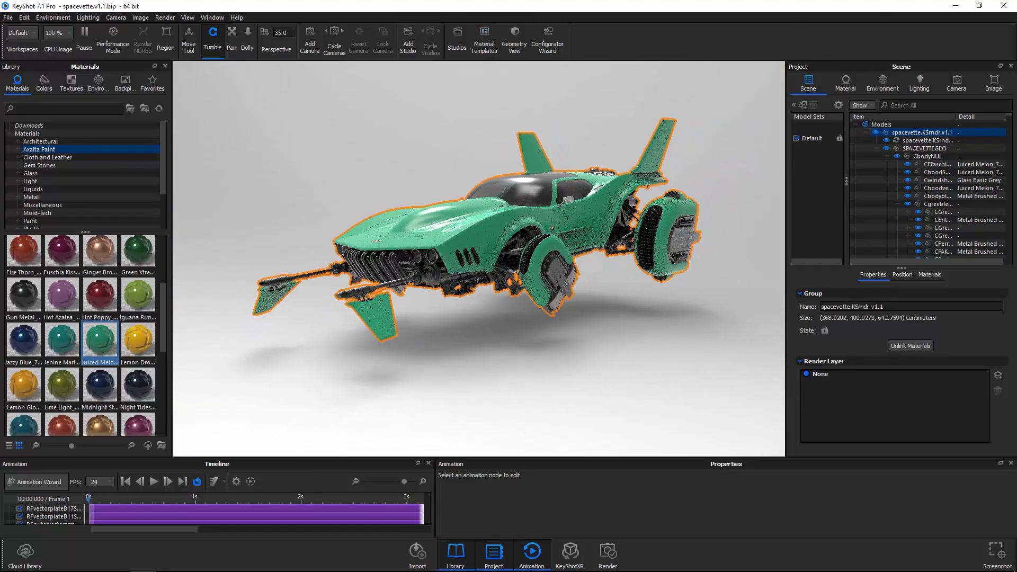
left_click(999, 87)
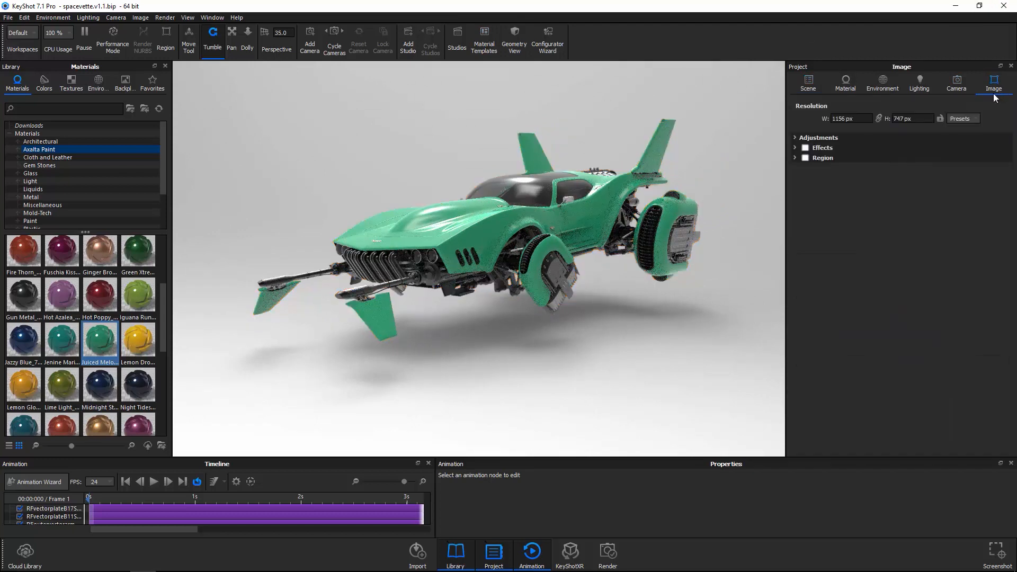
left_click(960, 119)
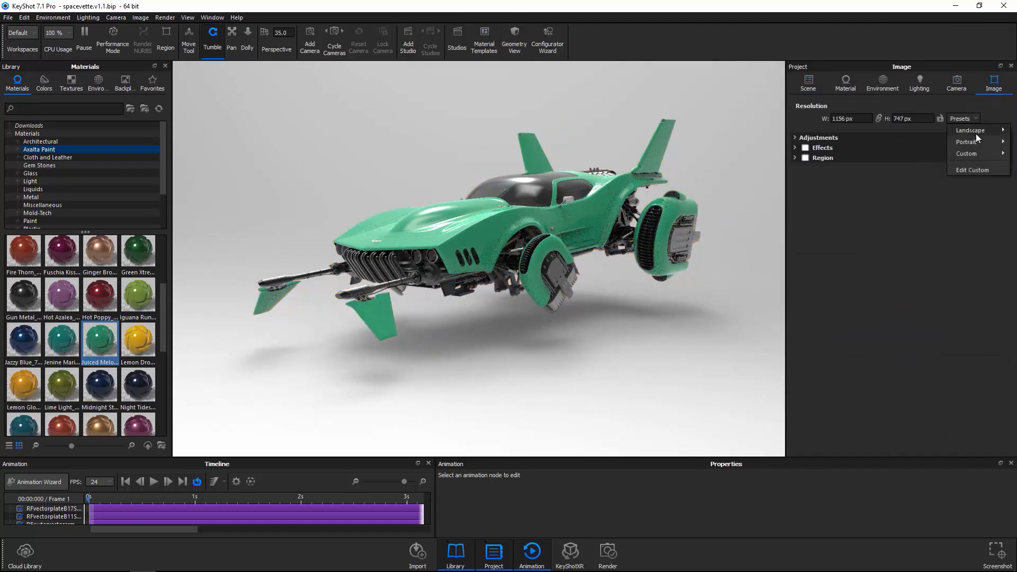
mouse_move(976, 133)
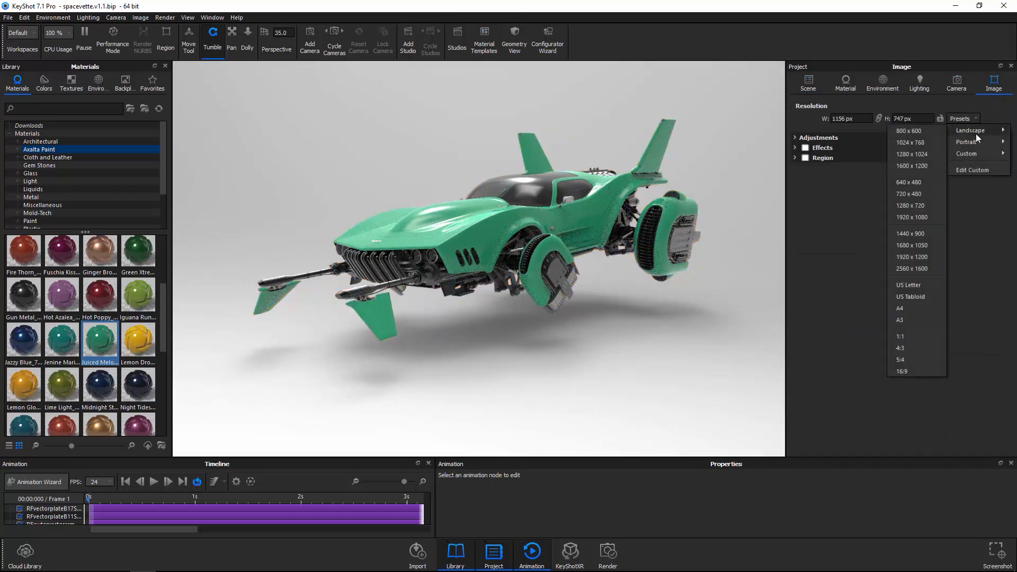
left_click(916, 220)
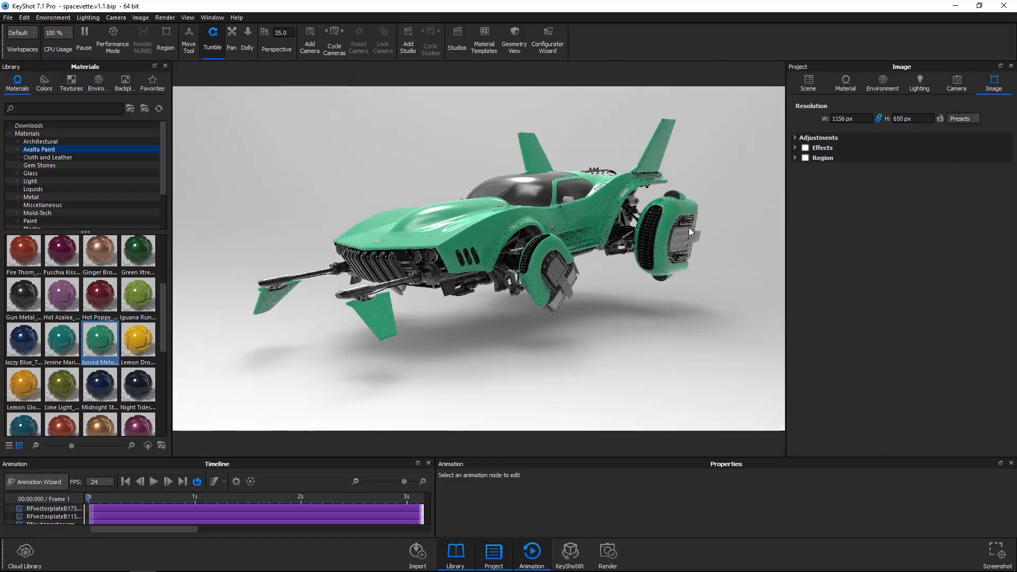
left_click_drag(622, 300, 647, 320)
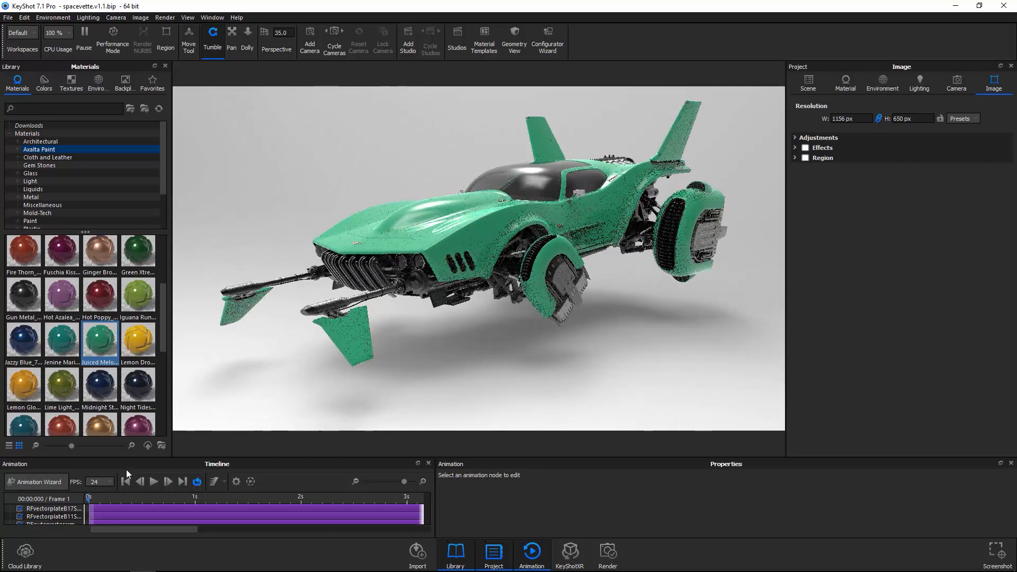
Step: Close the animation properties, find the turntable track in the timeline, and scrub through it to preview the hover car's rotation
left_click_drag(665, 357, 627, 358)
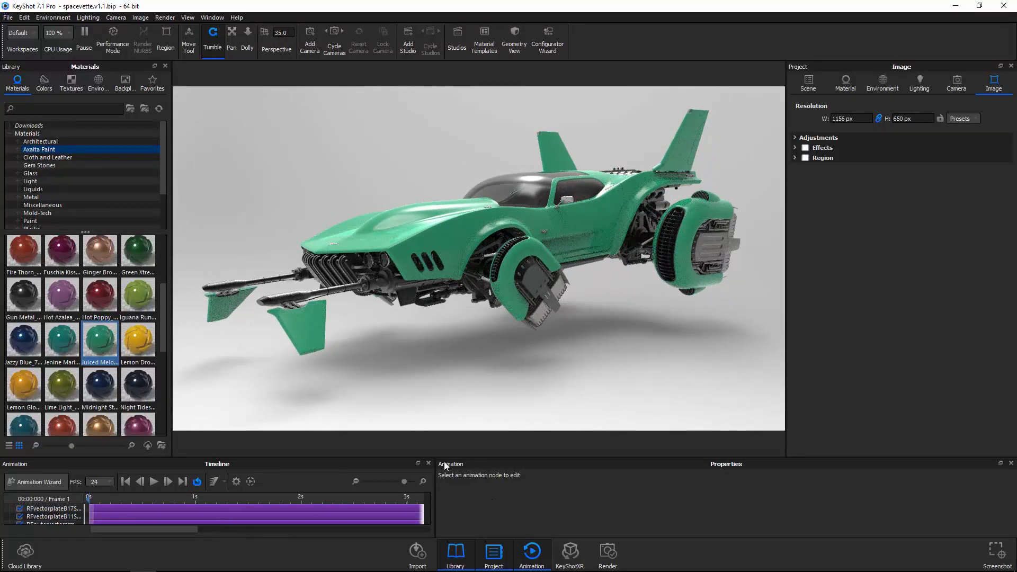
left_click(1011, 463)
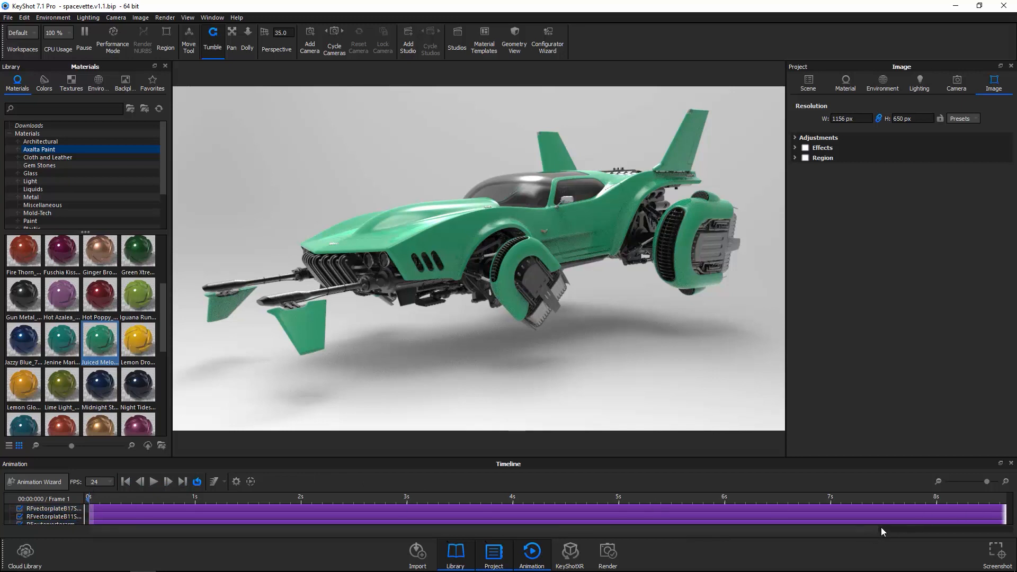
scroll(933, 516, "down", 3)
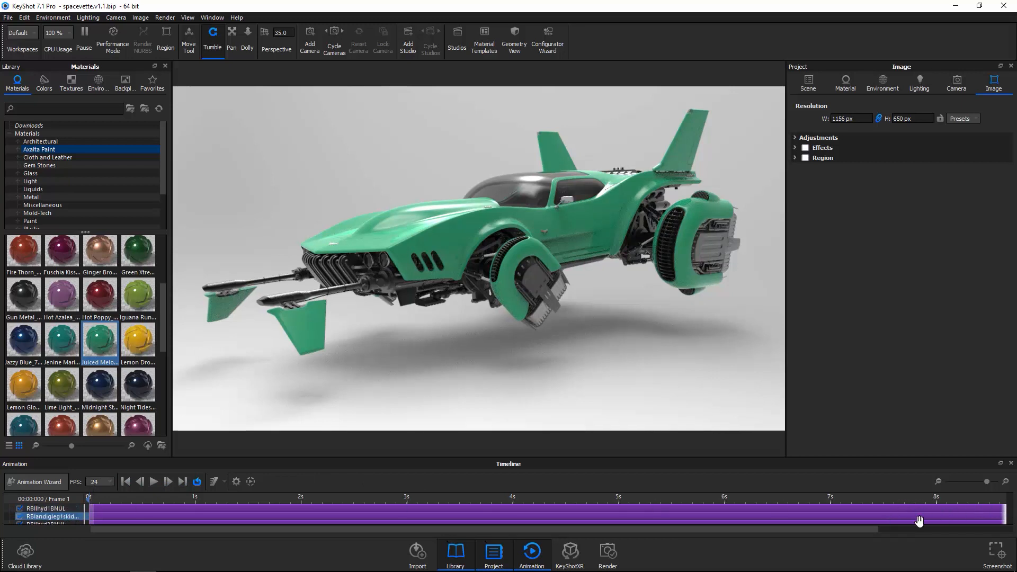
scroll(487, 515, "down", 5)
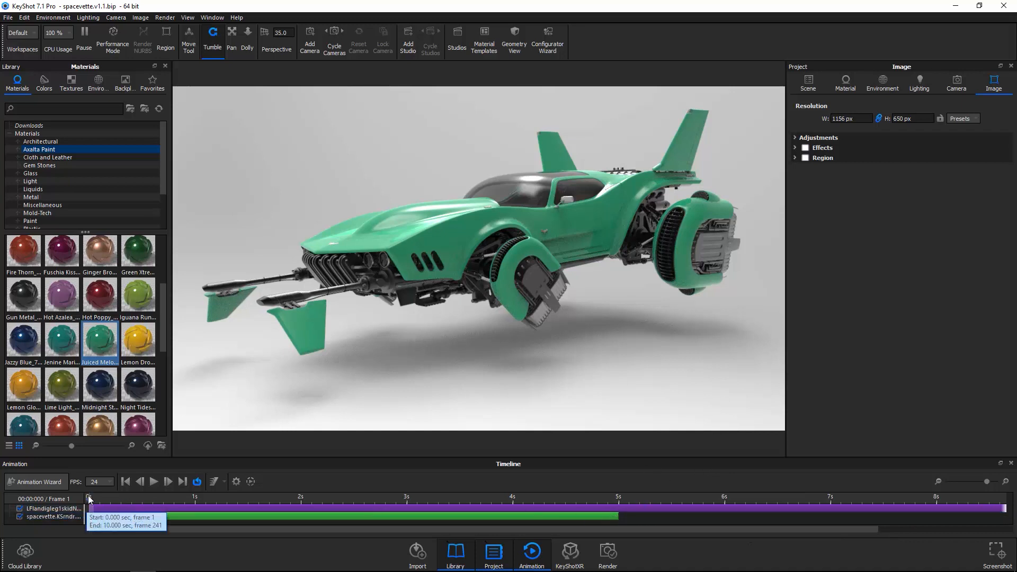
left_click_drag(90, 500, 157, 500)
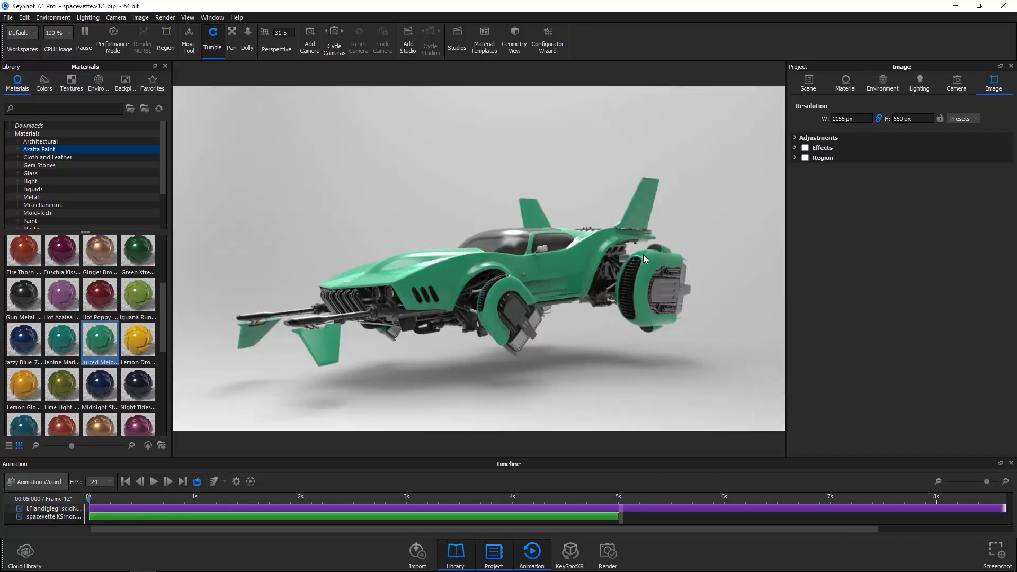
Step: Add a new camera from the current view of the hover car and name it ShotCam
left_click(964, 82)
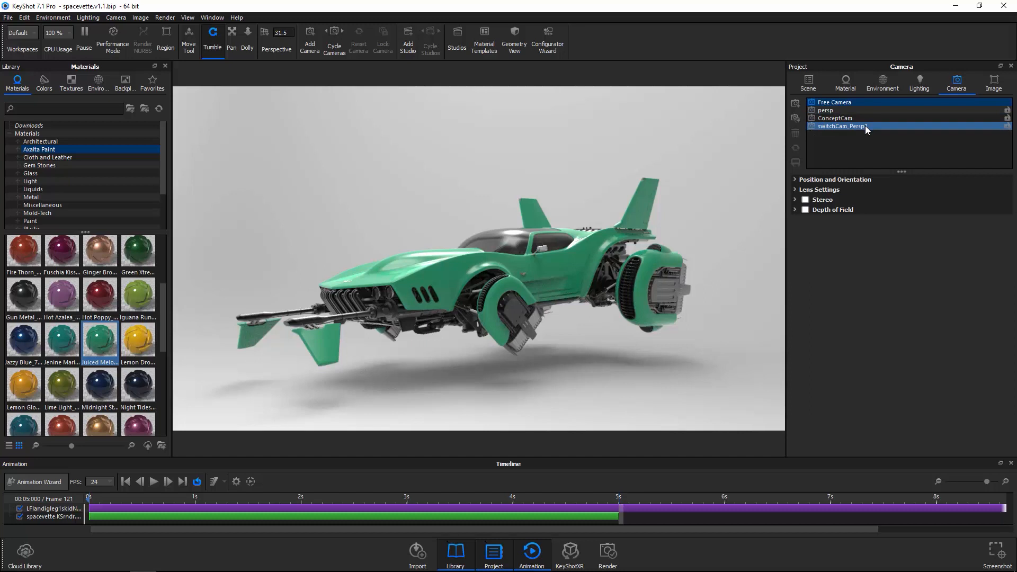
left_click(795, 104)
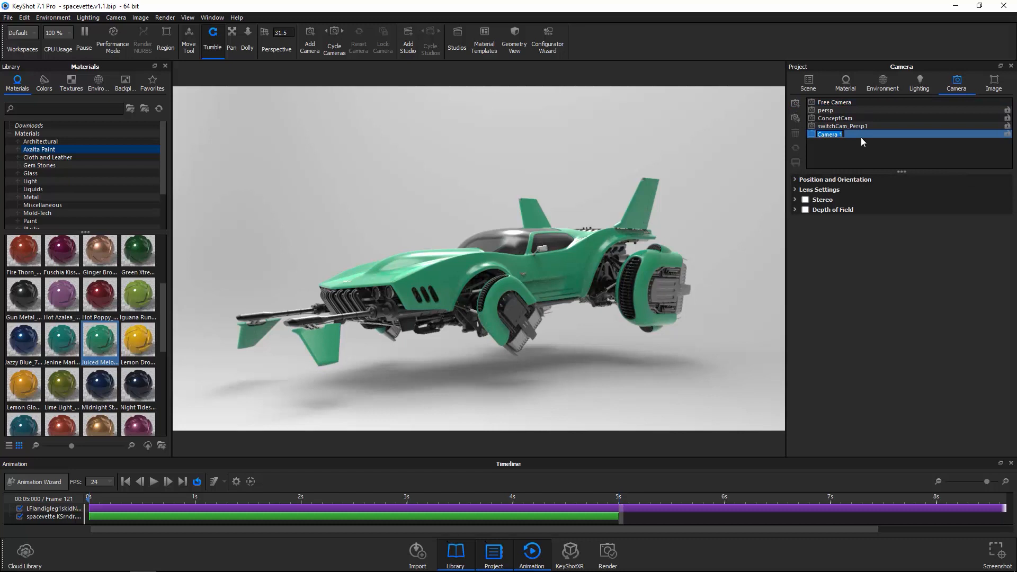
type("ShotCam")
key("Return")
Step: Set ShotCam's azimuth to -90° to face the car's front, and return the timeline to the first frame
left_click(797, 180)
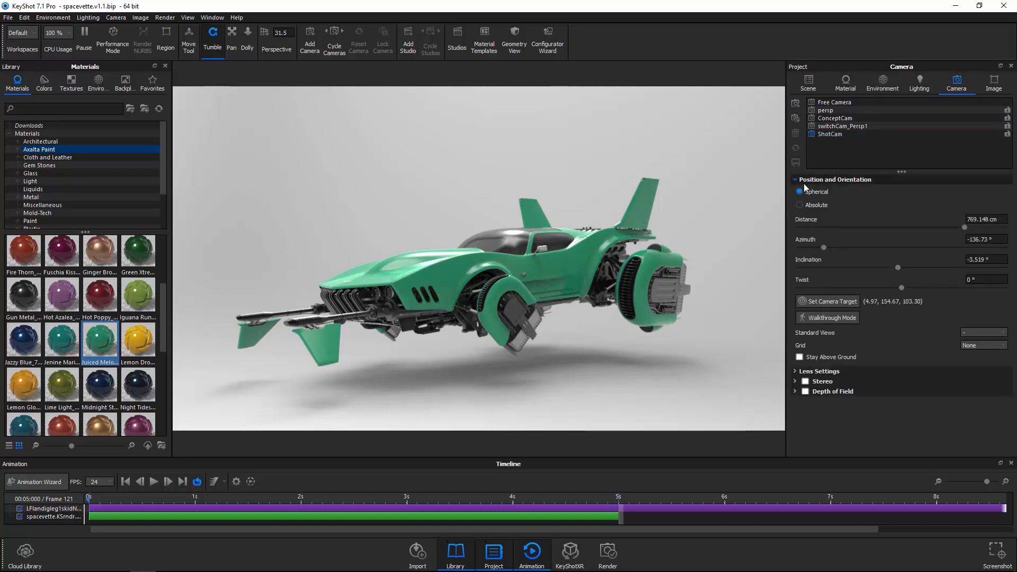
triple_click(988, 239)
type("180")
key("Return")
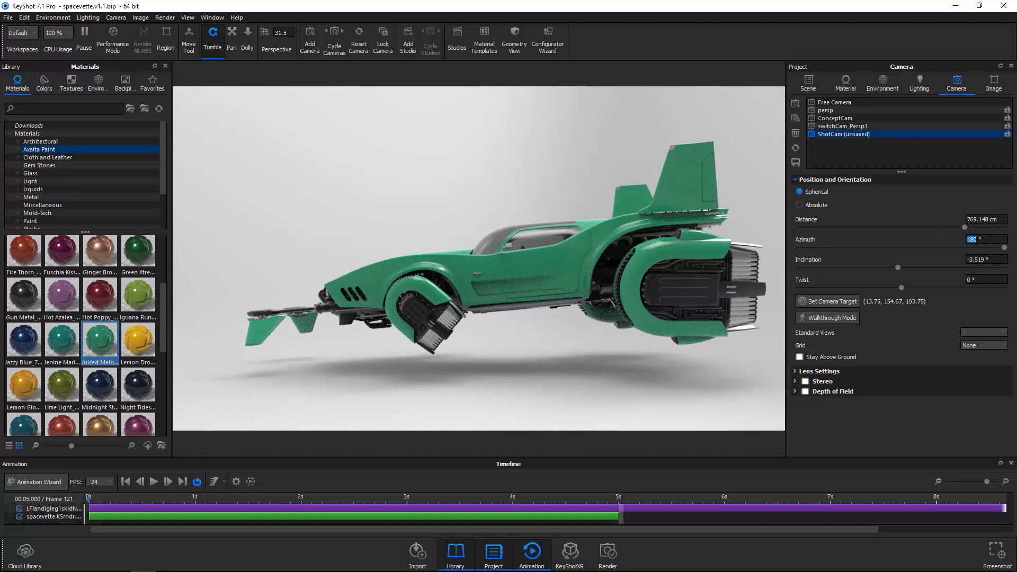
type("90")
key("Return")
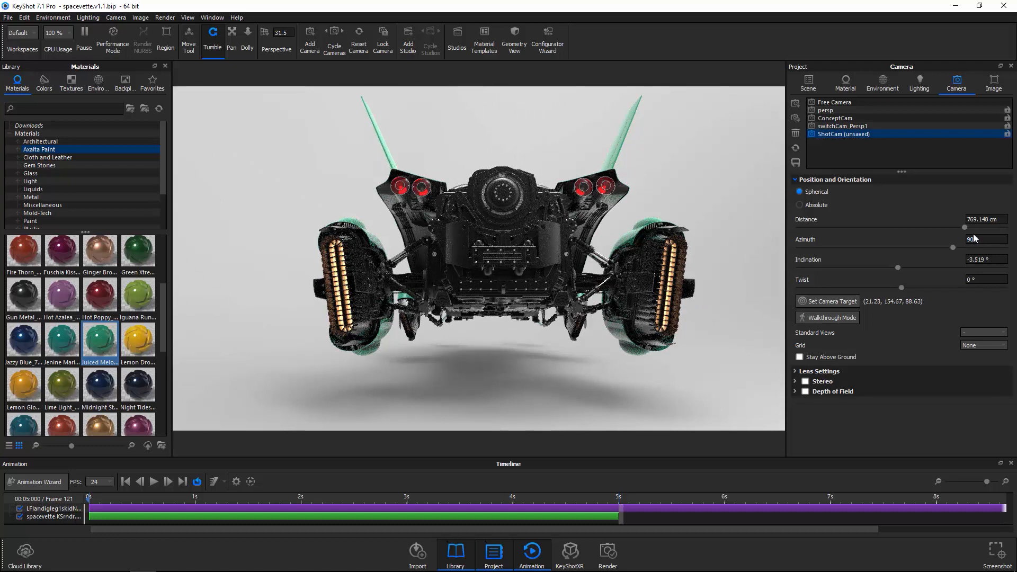
type("-")
key("Return")
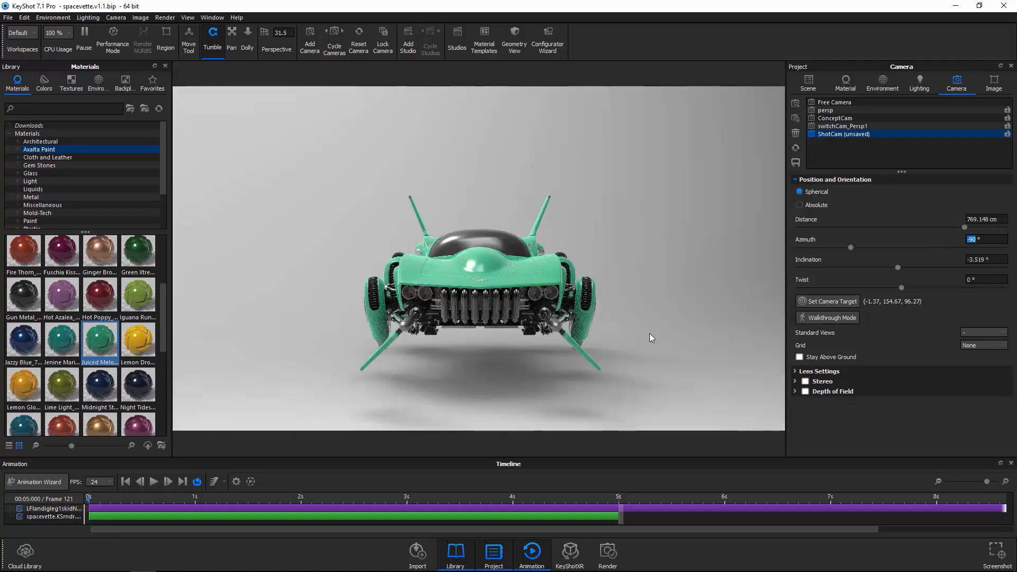
left_click(89, 499)
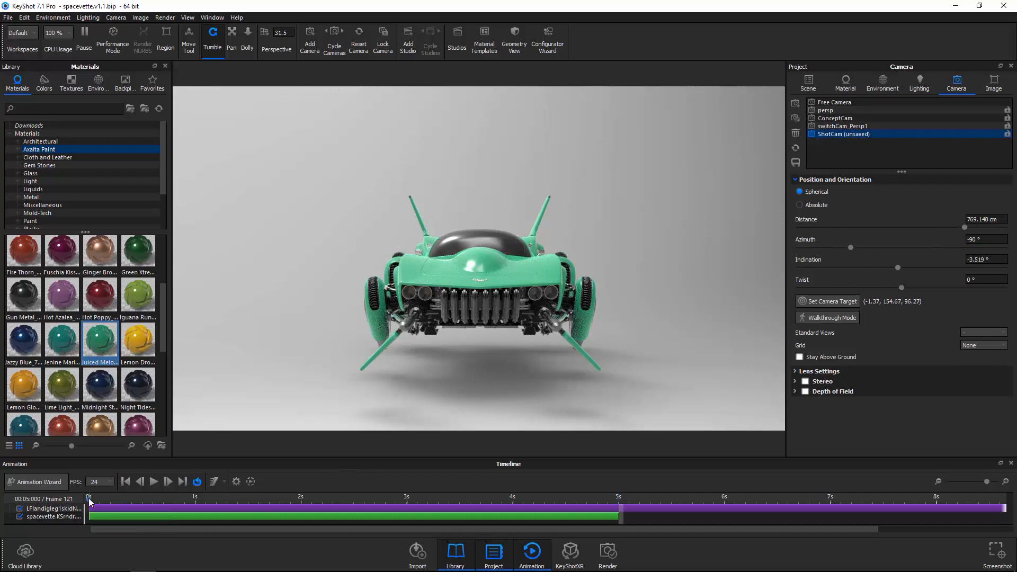
left_click_drag(90, 498, 3, 530)
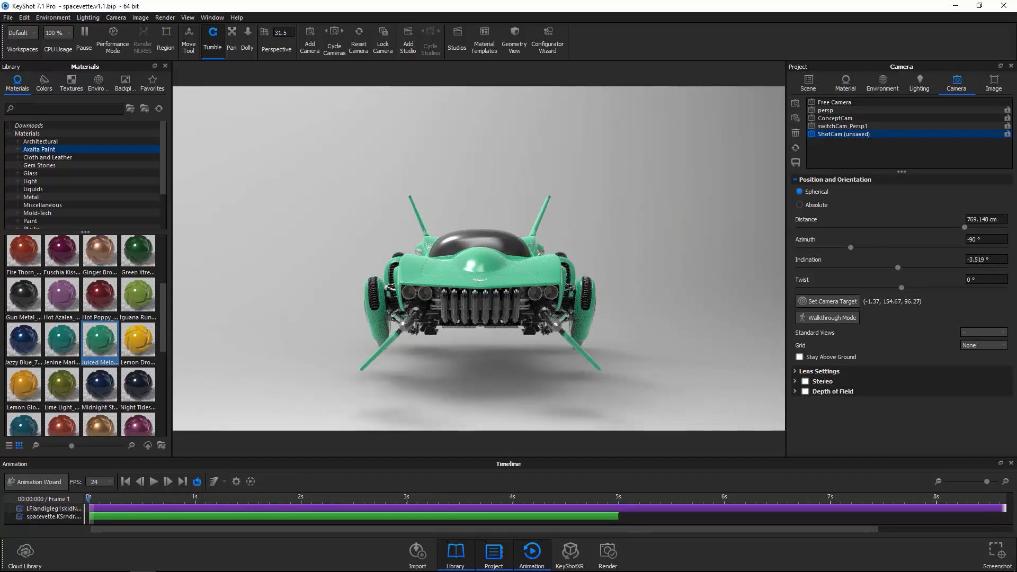
Step: Set ShotCam's inclination to 0°, preview the turntable through it, and lock the camera
double_click(980, 260)
left_click(980, 260)
type("0")
key("Return")
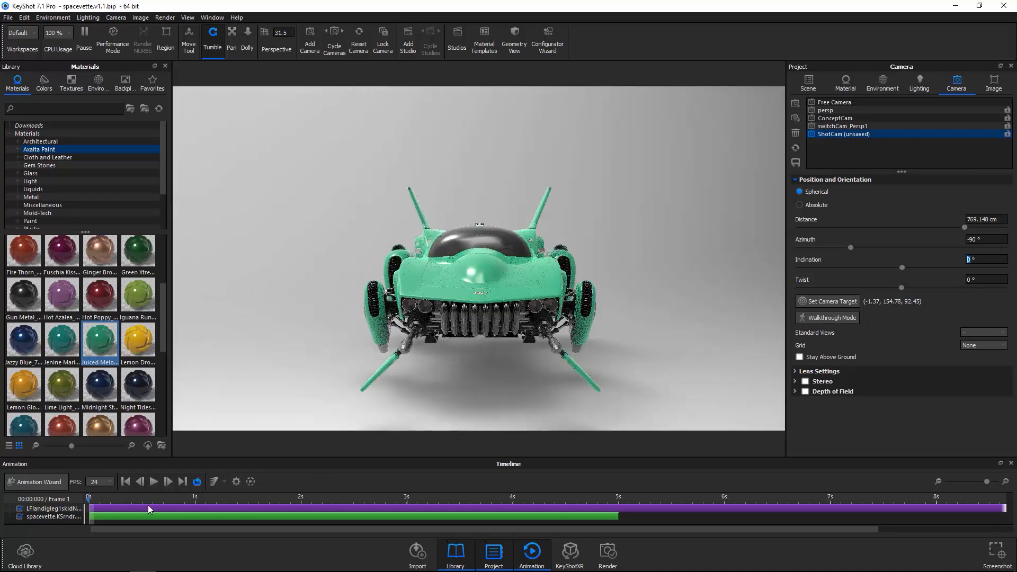
left_click_drag(89, 501, 64, 512)
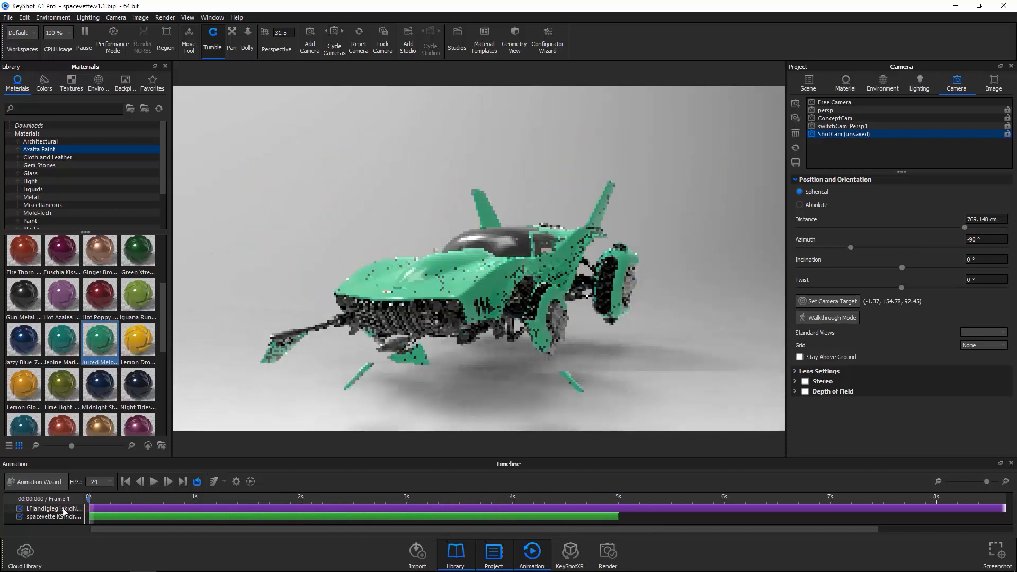
left_click(1008, 134)
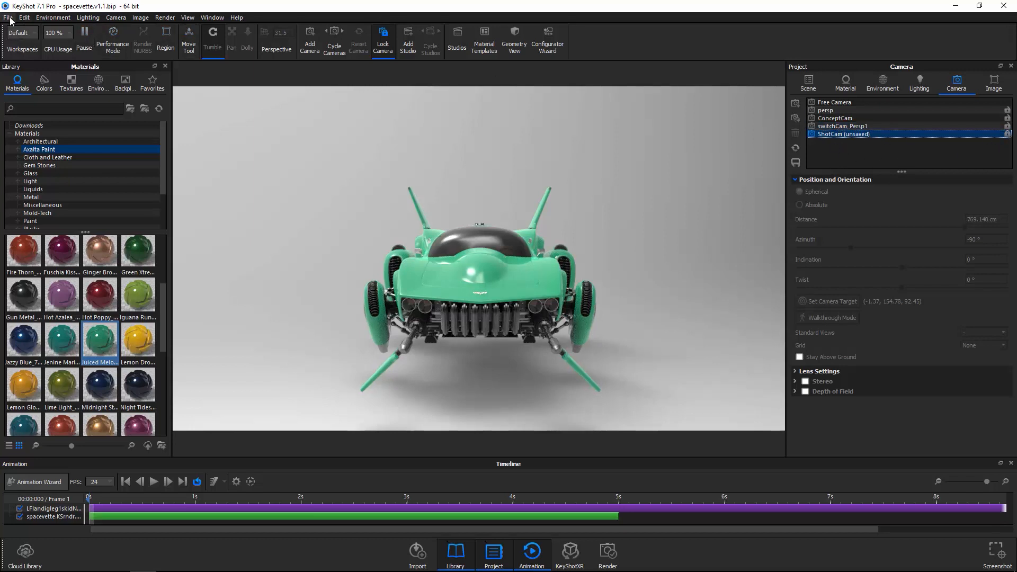
Step: From the free camera view, set up a still image render at 1920 x 1080 saved to the CGMA/keyshot/Renders folder
left_click(864, 126)
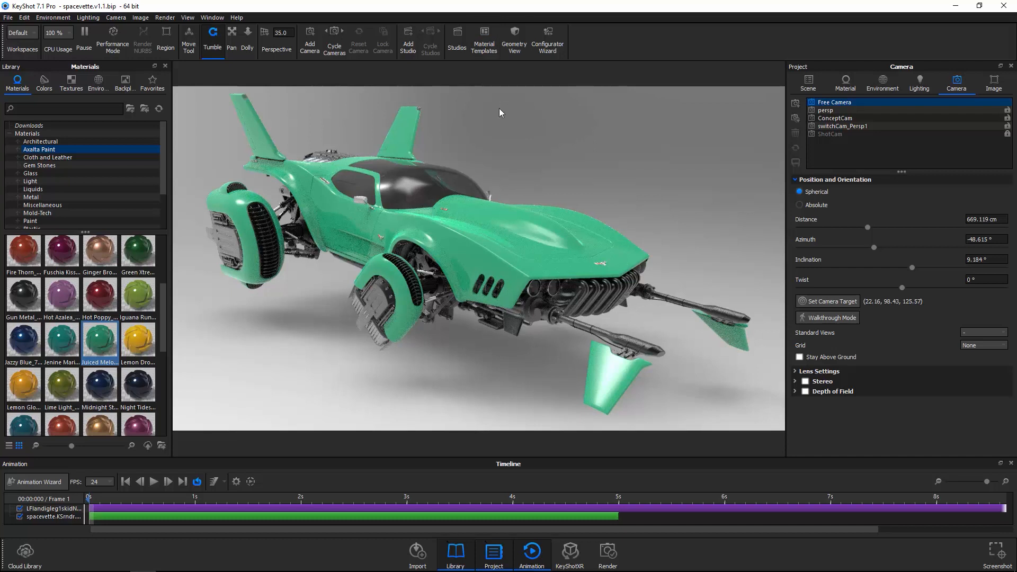
left_click(164, 17)
left_click(171, 102)
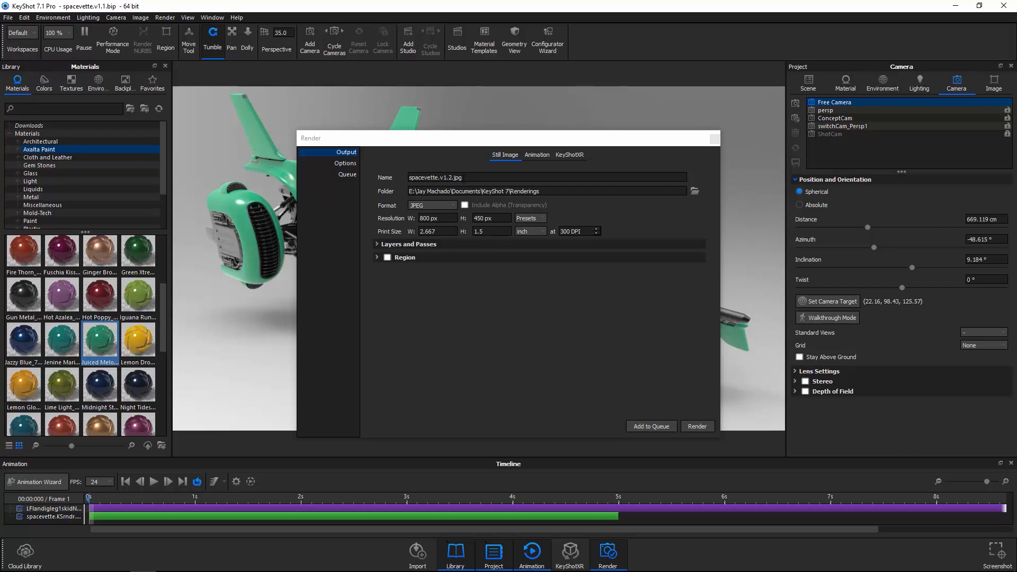
left_click(694, 191)
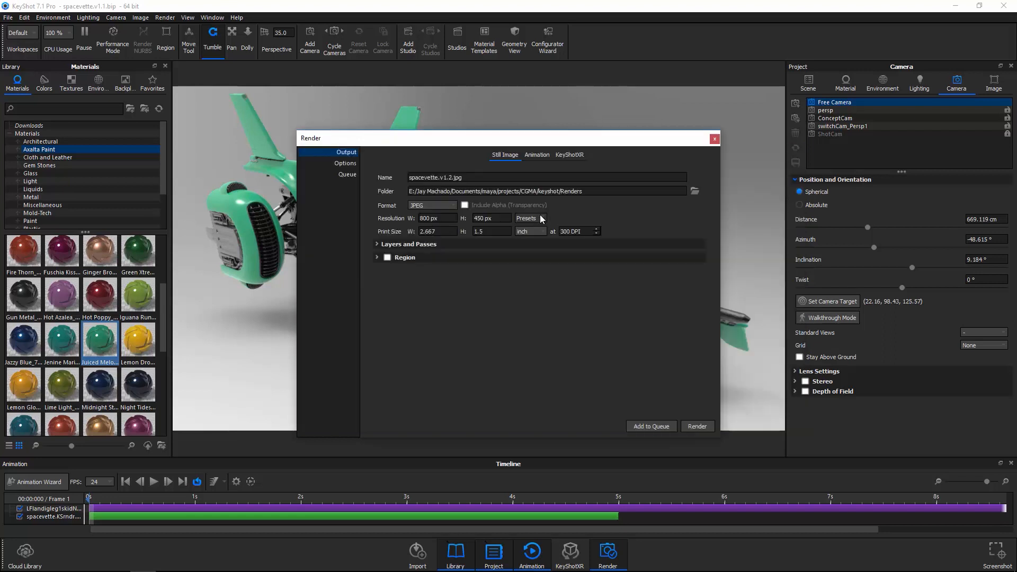
left_click(540, 218)
left_click(556, 266)
Step: Set the still render's quality to a maximum time of 1 minute, render the image, and close the finished render
left_click(339, 164)
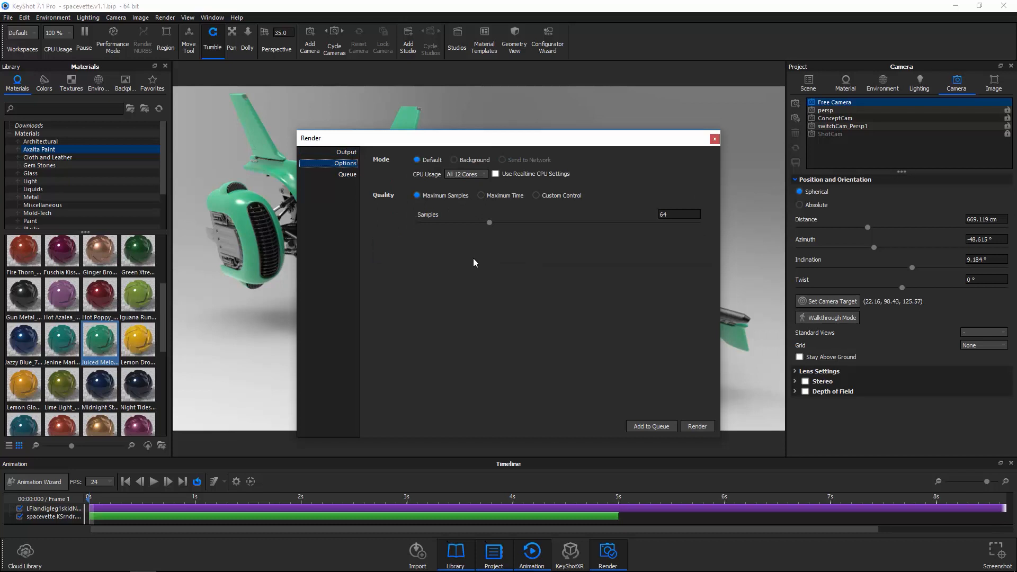
left_click(490, 196)
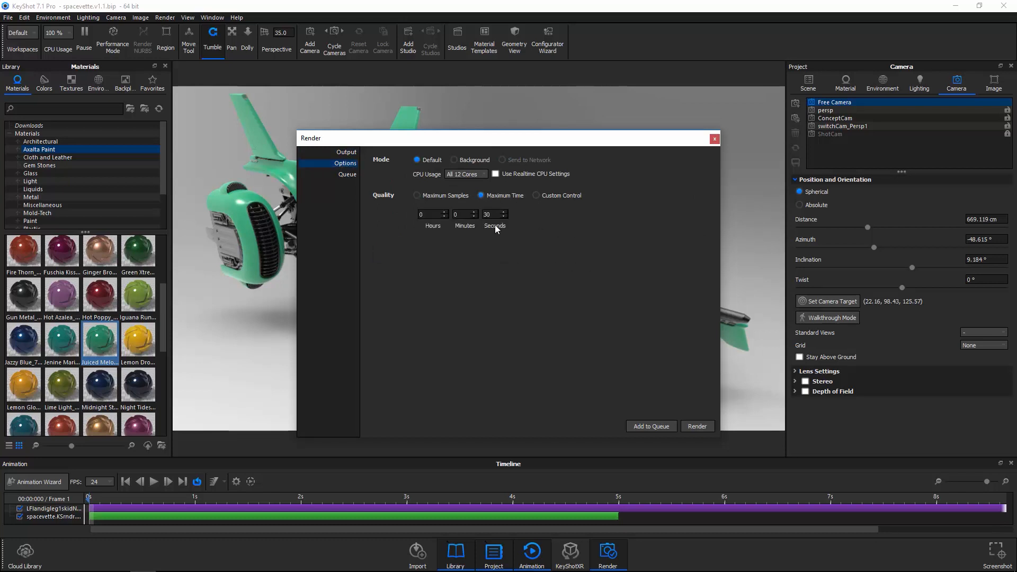
double_click(490, 214)
type("0")
double_click(459, 215)
type("4")
key("Return")
type("1")
left_click(708, 427)
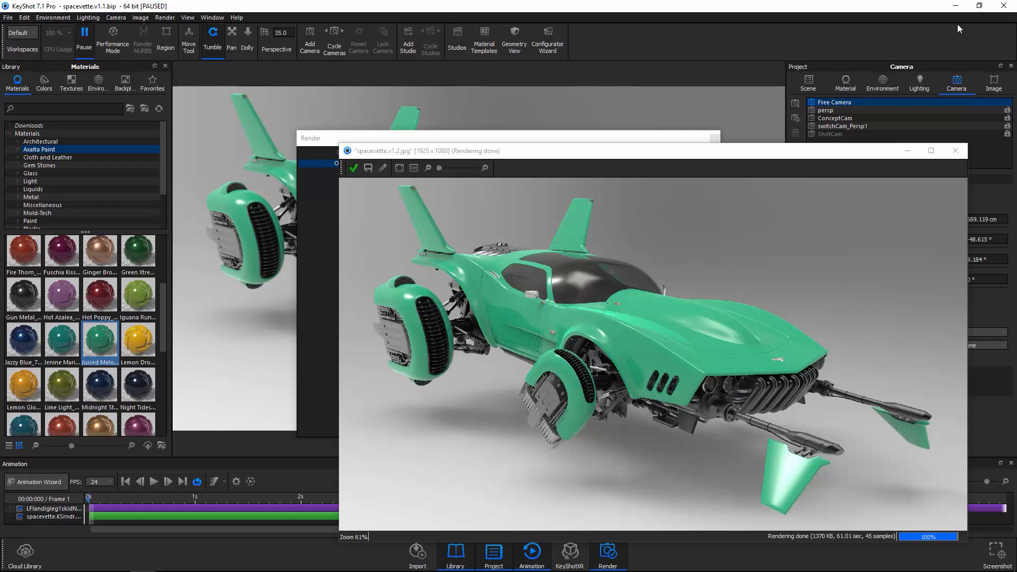
left_click(956, 150)
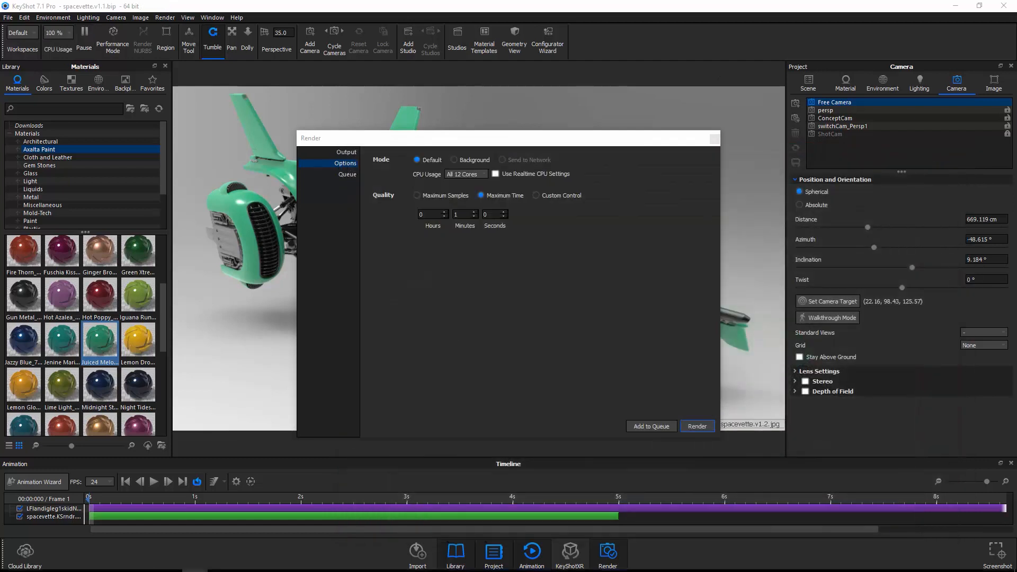
Step: Switch to File Explorer and view the rendered spacevette.v1.2.jpg in the CGMA project's keyshot/Renders folder
left_click(67, 563)
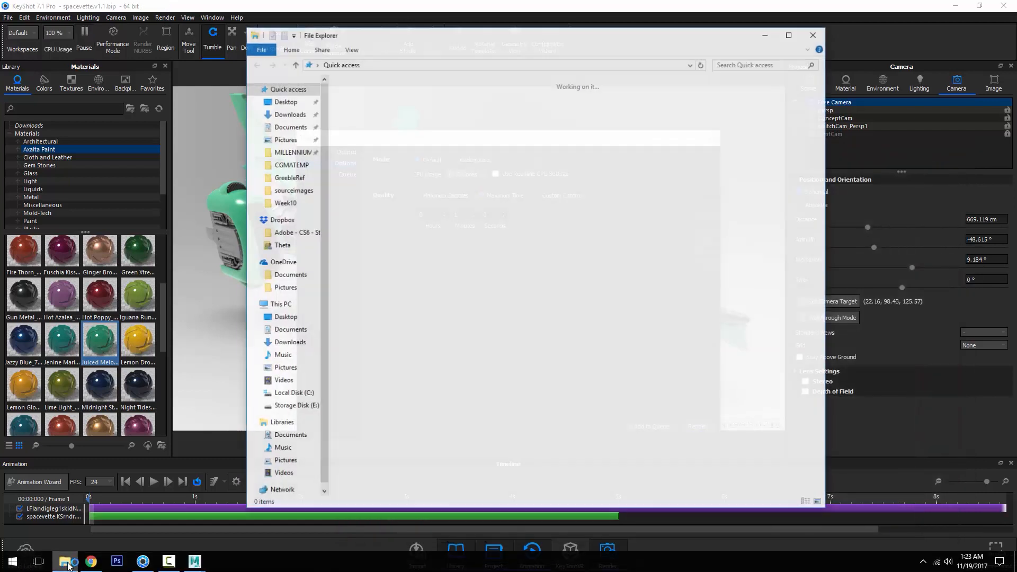
left_click(299, 190)
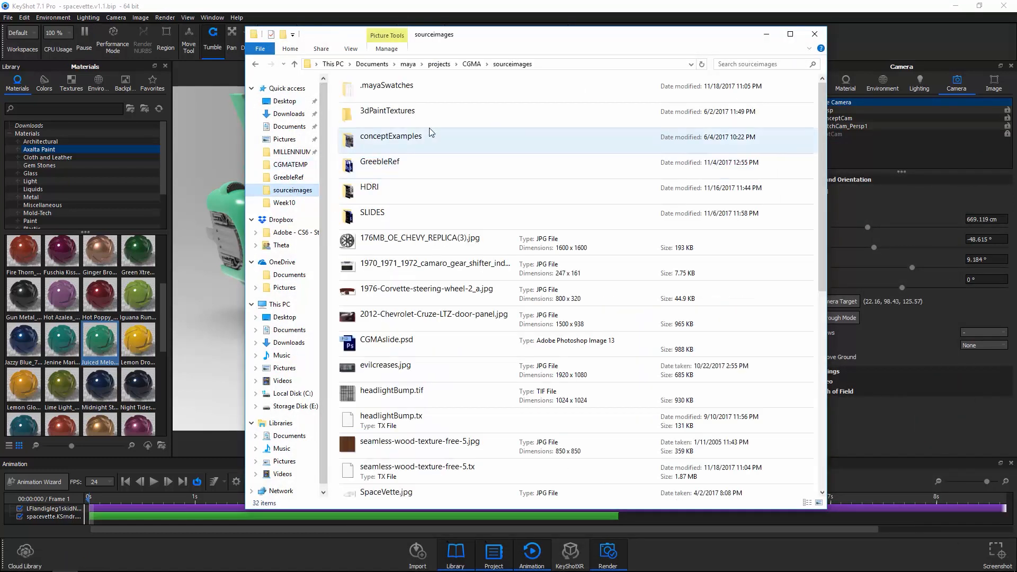
left_click(471, 64)
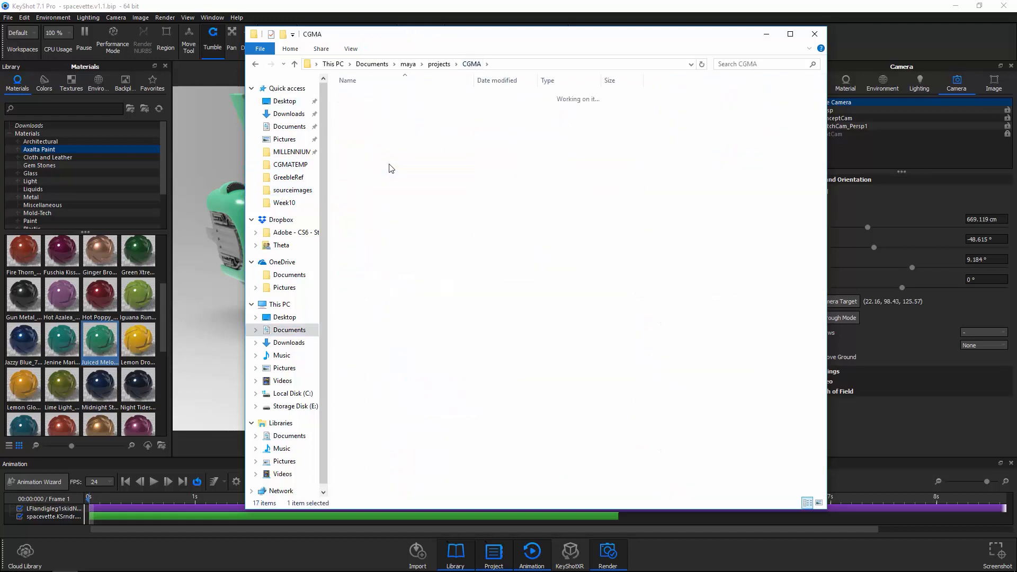
double_click(376, 95)
left_click(376, 96)
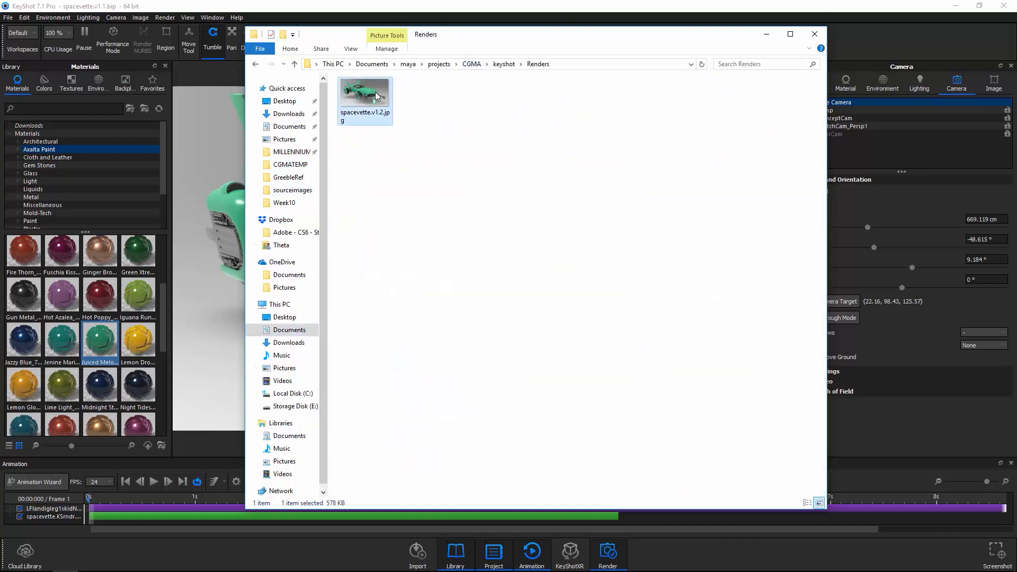
double_click(377, 96)
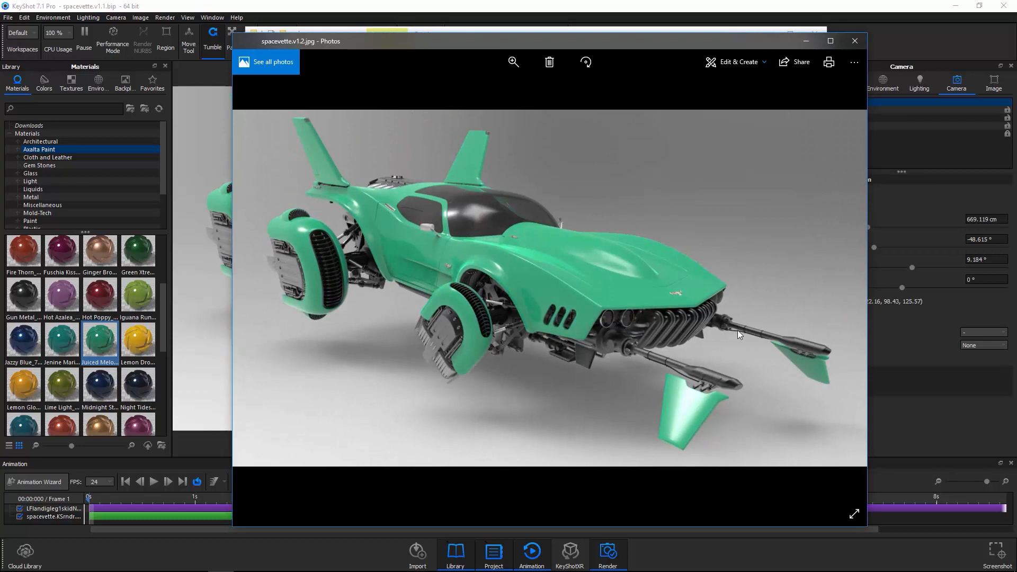
left_click(855, 42)
left_click(716, 8)
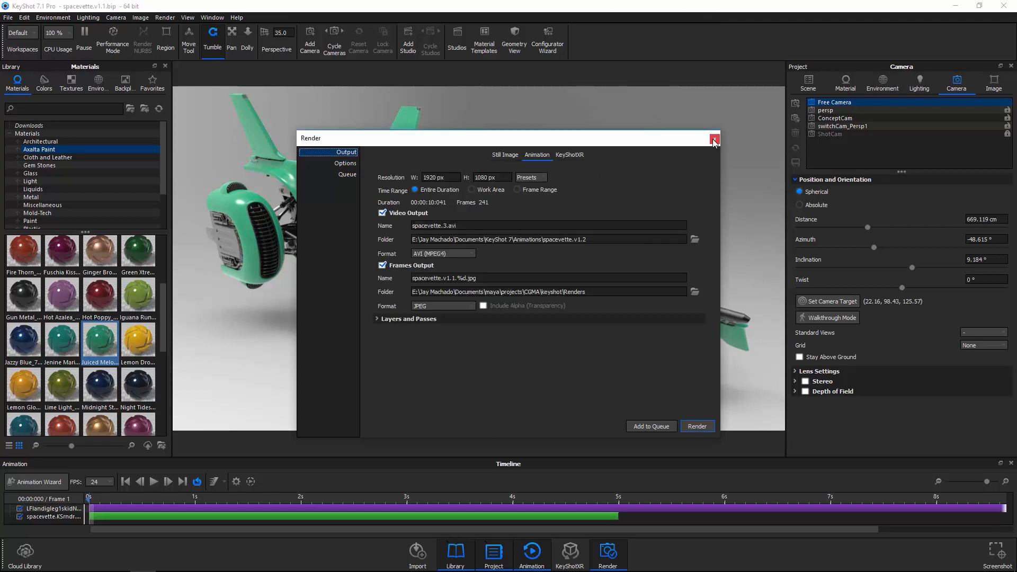
Step: Switch to the ShotCam view and reopen the animation render settings, moved aside to uncover the car
left_click(715, 139)
left_click(822, 134)
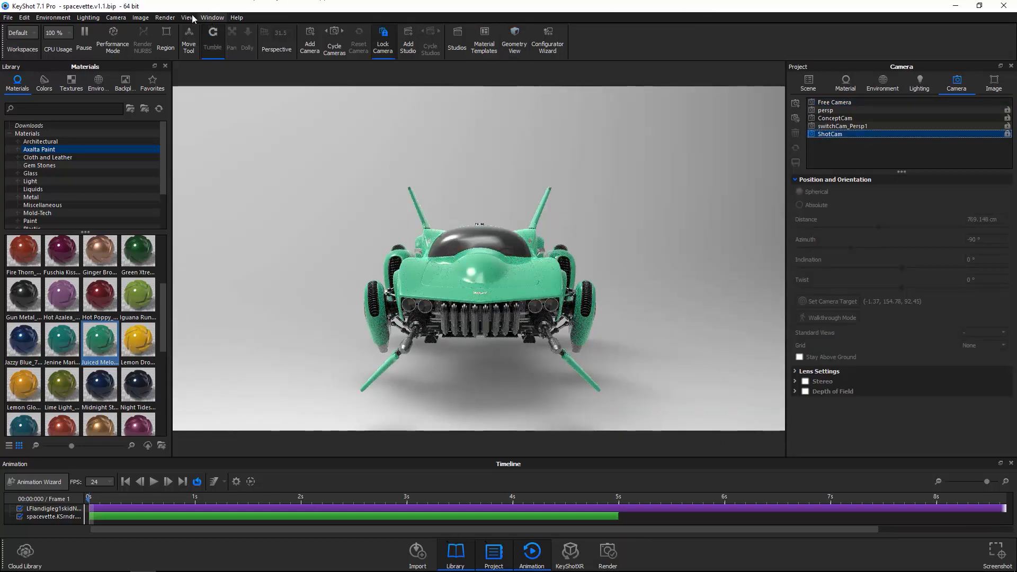
left_click(165, 18)
left_click(177, 100)
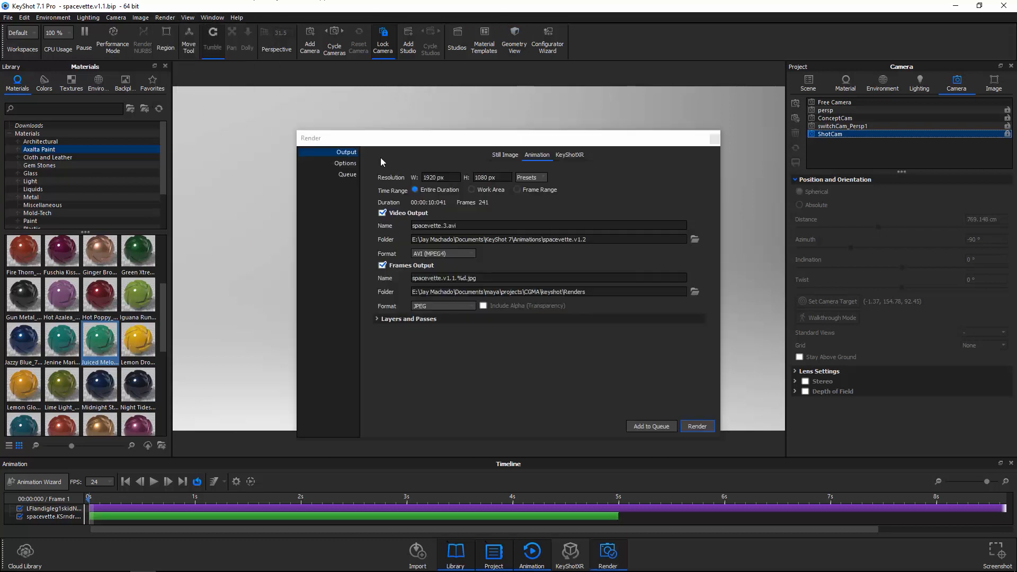
left_click_drag(548, 145, 731, 130)
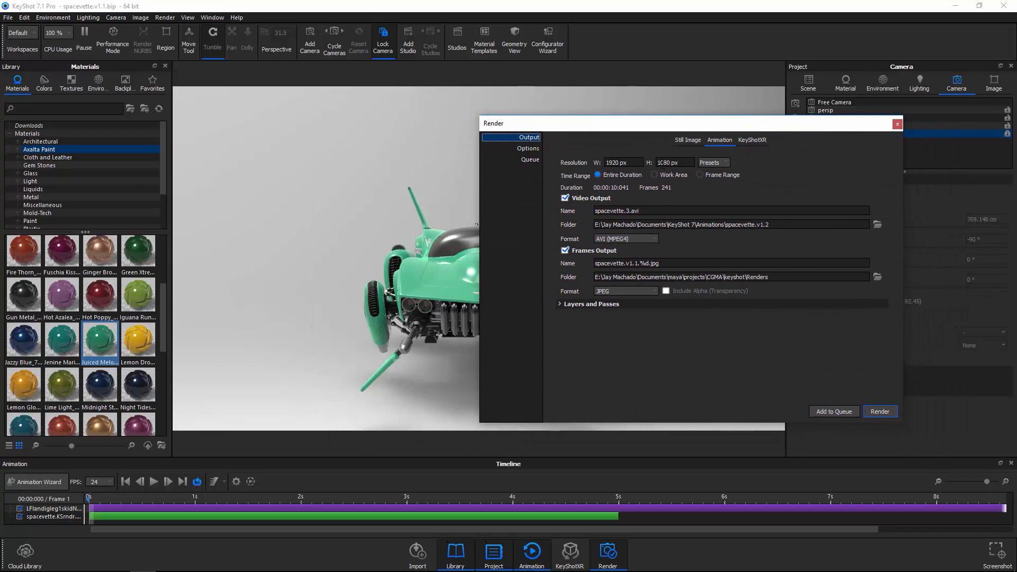
Step: Limit the animation render to frames 1 to 120 and turn off the separate frames output
left_click(710, 174)
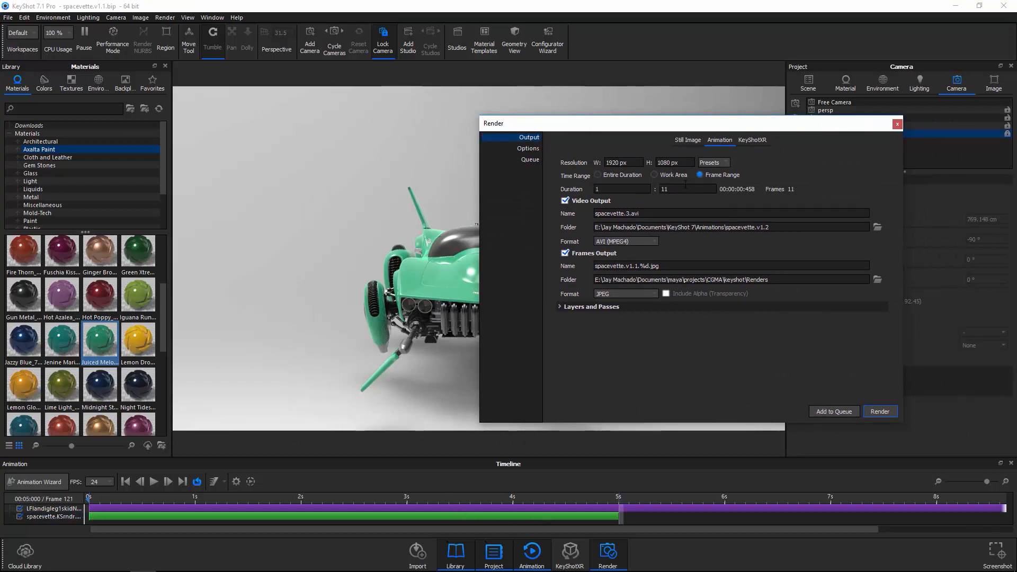
key("BackSpace")
type("21")
left_click(566, 254)
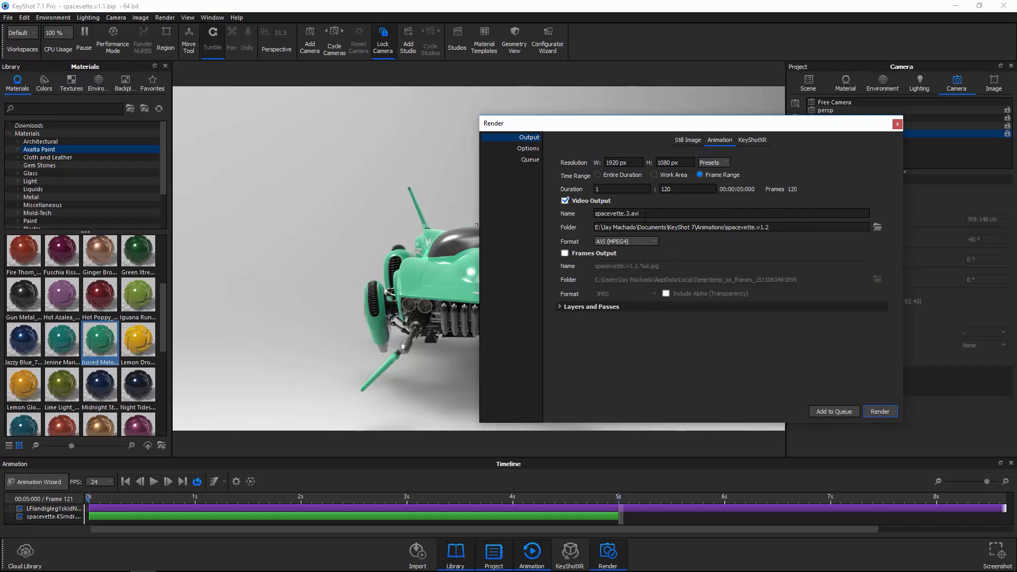
Step: Set the video format to Quicktime (MPEG4) and save it to a new Turntables folder inside the CGMA project's keyshot folder
left_click(637, 242)
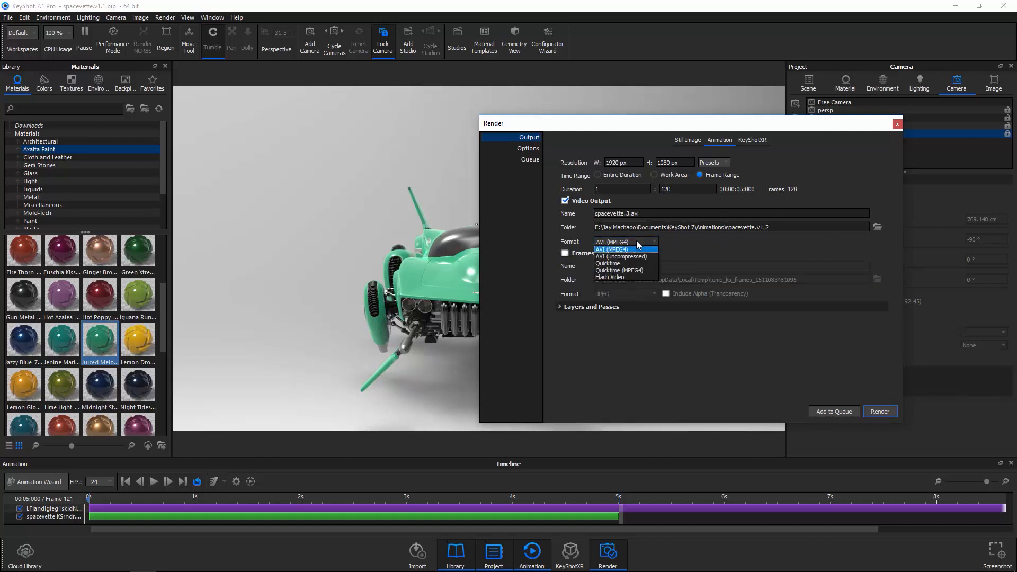
left_click(642, 270)
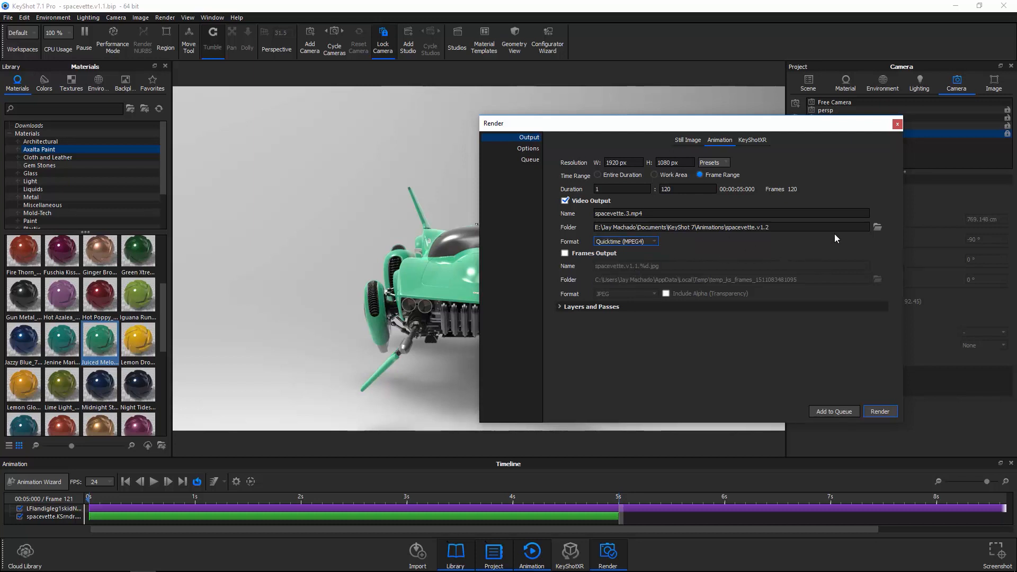
left_click(877, 226)
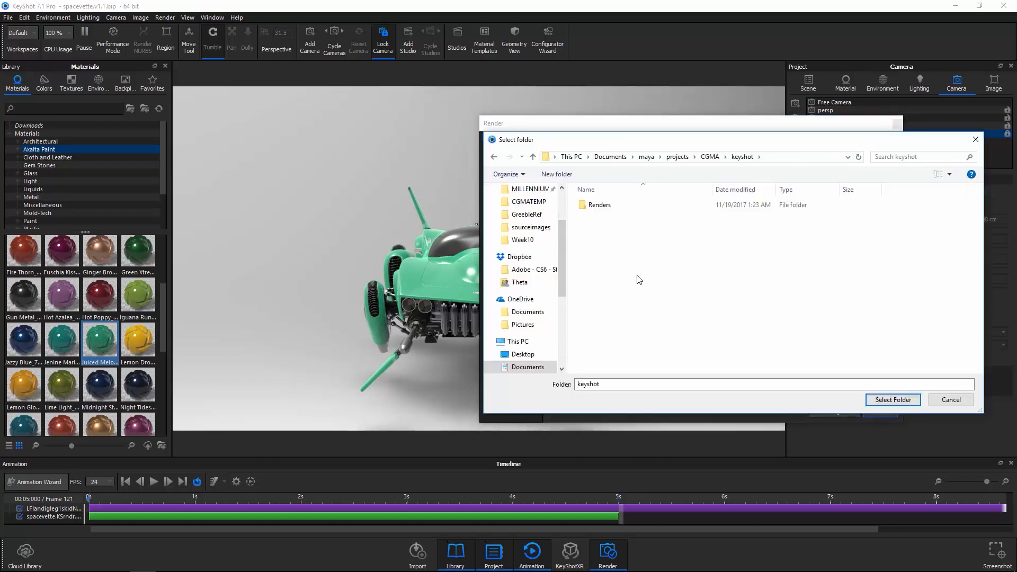
left_click(558, 179)
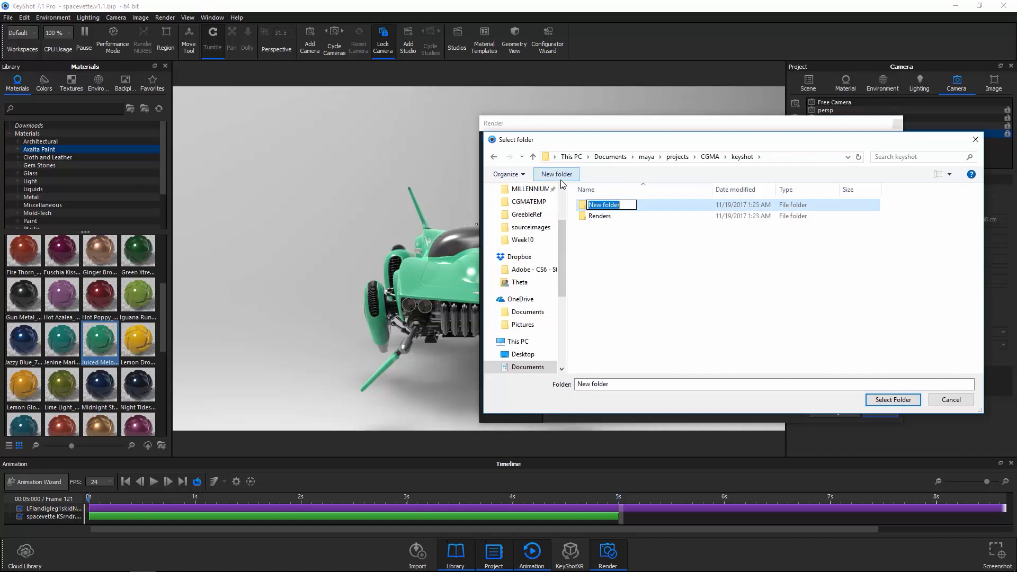
type("Turntables")
key("Return")
key("Return")
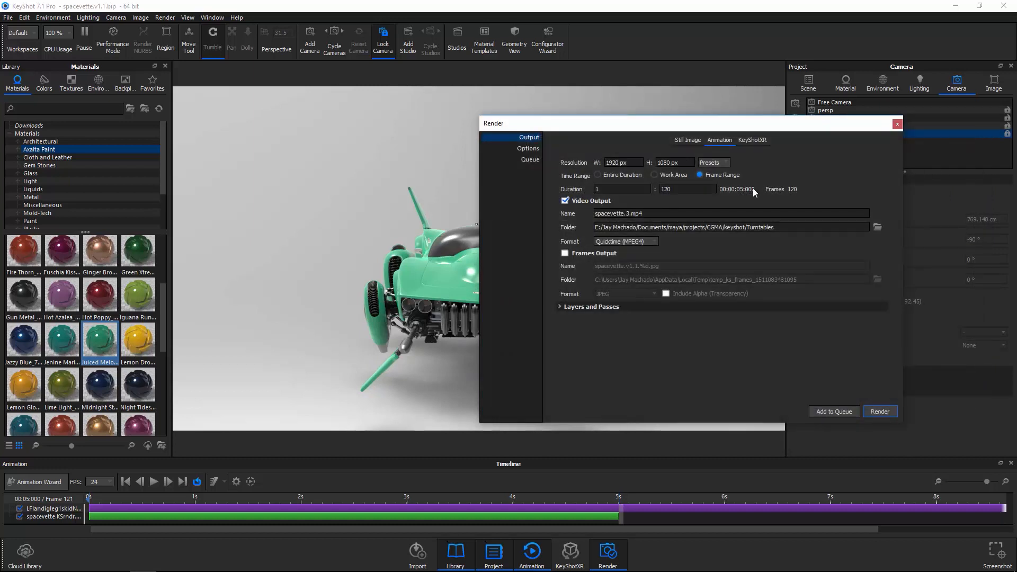
Step: Check the animation's render mode and quality options, and add the animation as a job to the render queue
left_click(527, 148)
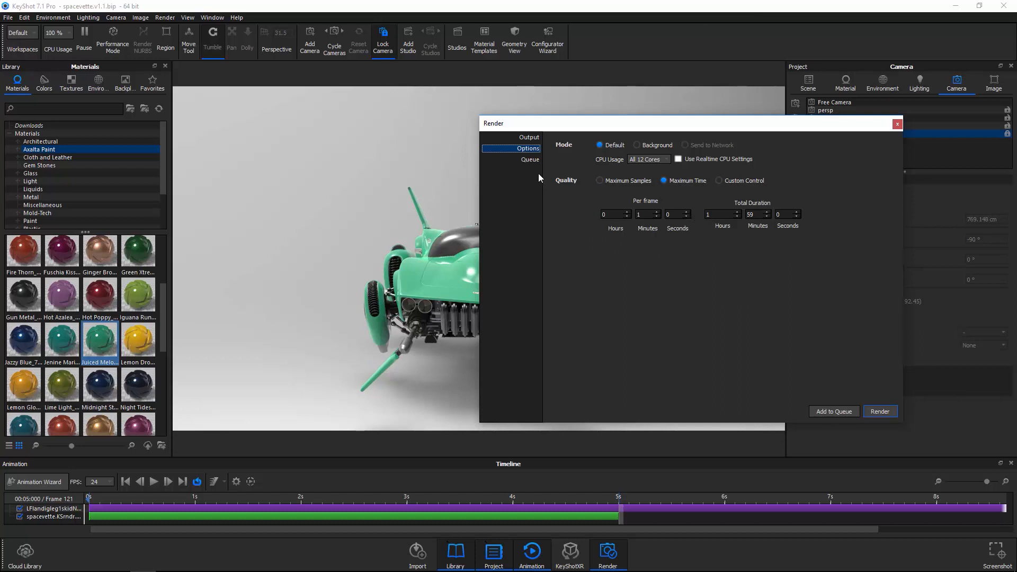
left_click(525, 160)
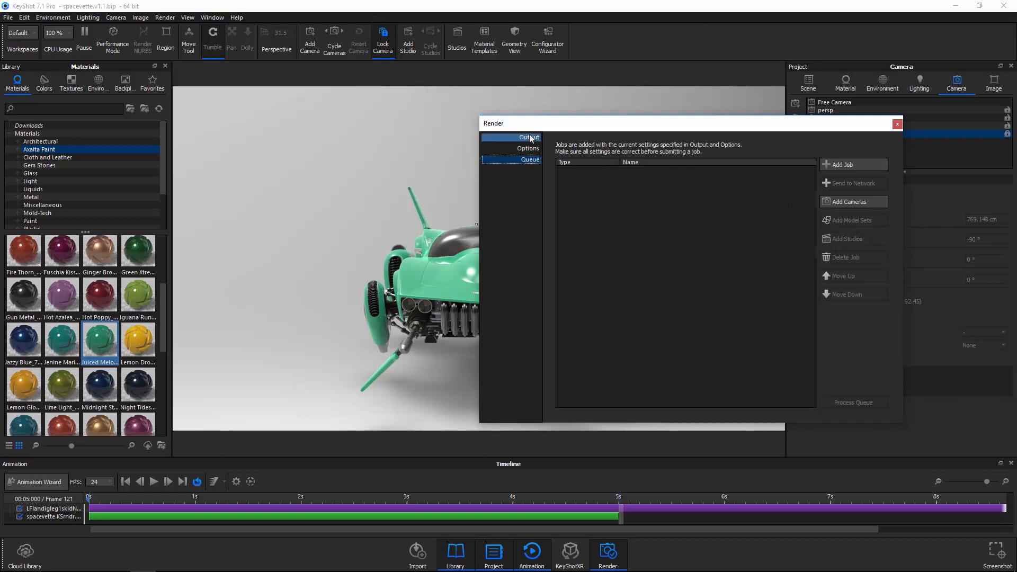
left_click(843, 165)
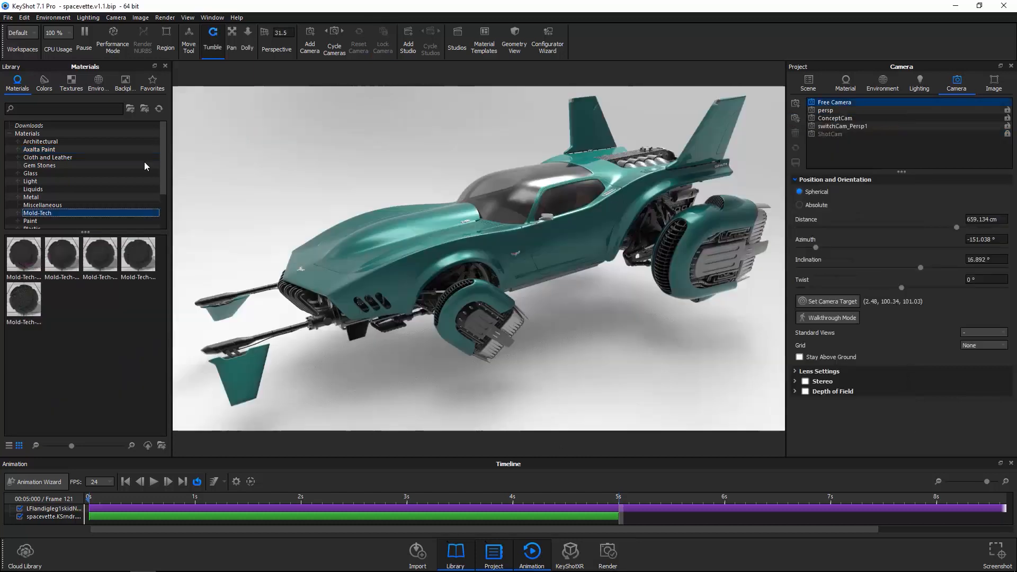
Step: Display the Axalta Paint materials in the material library
left_click(56, 151)
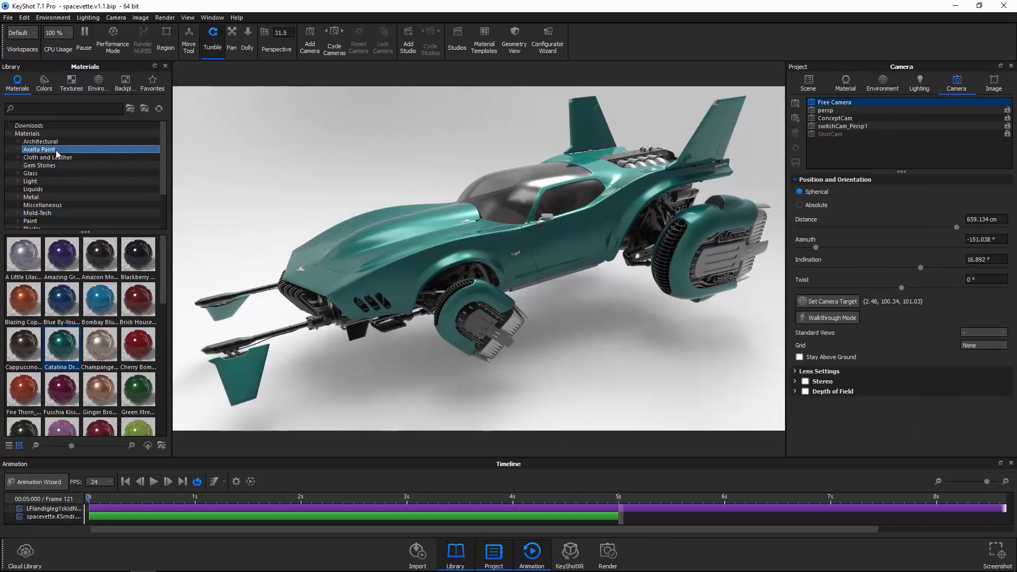